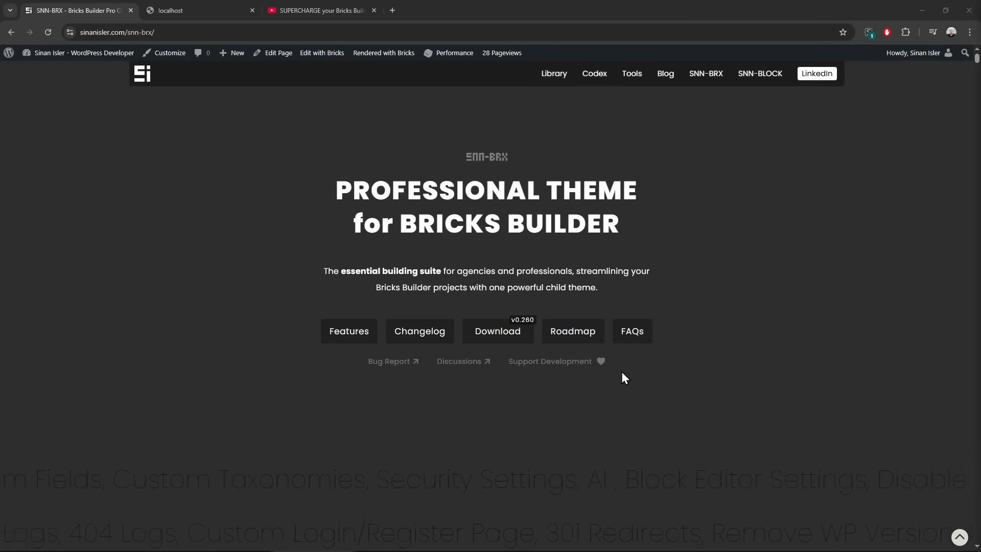
Skim the SNN-BRX features page, then bring up the 'SUPERCHARGE your Bricks Builder' YouTube video
scroll(623, 378, down, 20)
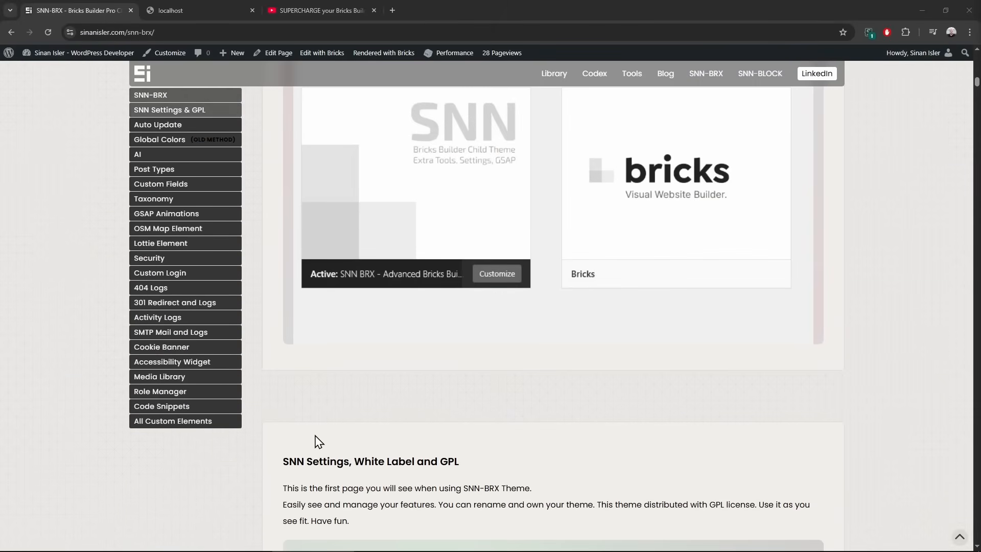
scroll(270, 447, up, 3)
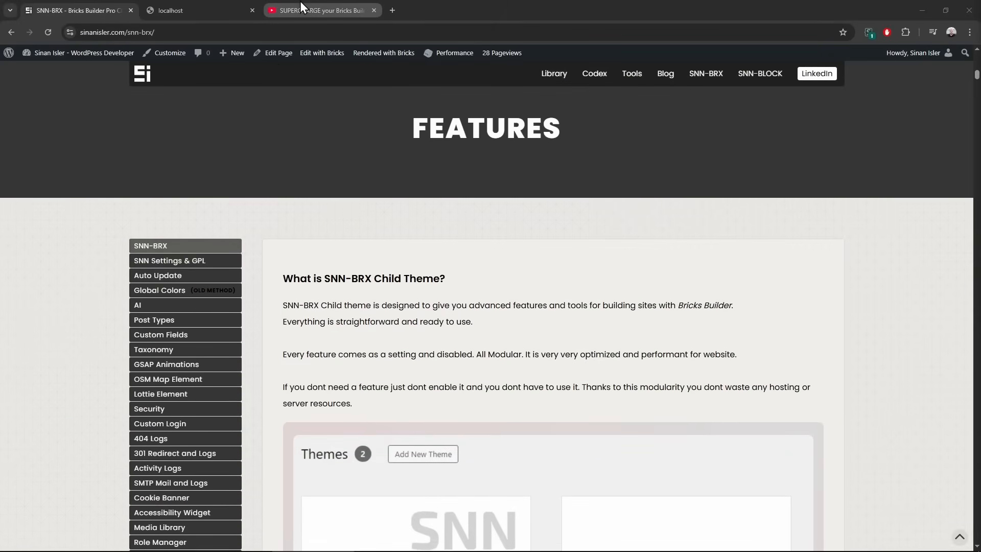
click(301, 5)
Highlight the version number 0.202 in the YouTube video title
scroll(228, 371, down, 4)
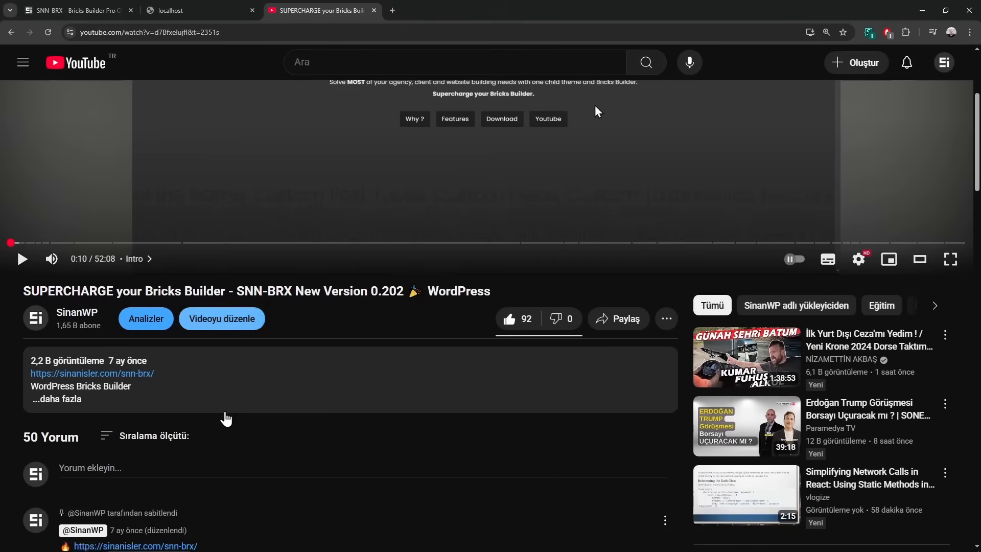
mouse_move(129, 363)
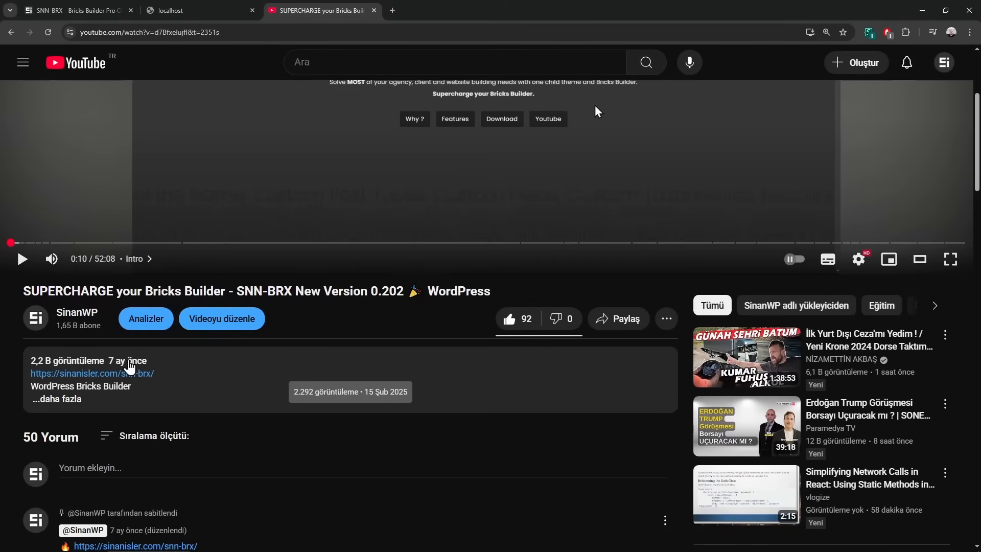
drag(404, 292, 380, 292)
click(393, 318)
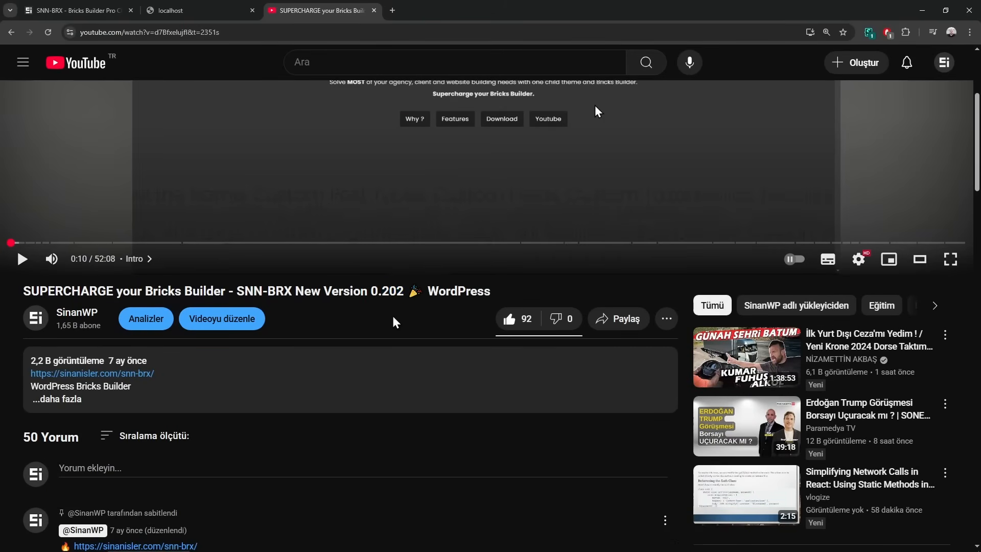
double_click(388, 292)
click(388, 294)
double_click(388, 292)
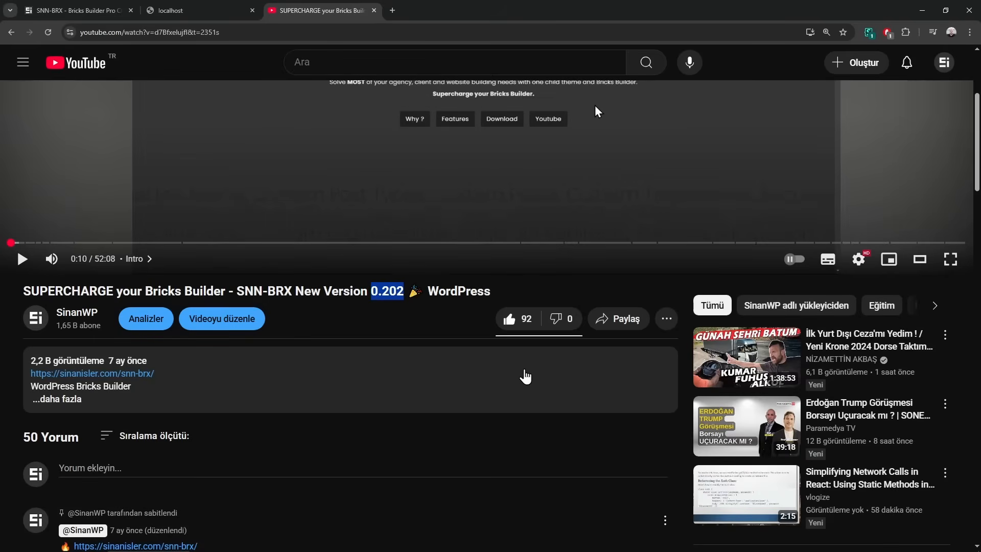
Skim the video's 50 comments and return to the SNN-BRX features page
scroll(511, 383, down, 5)
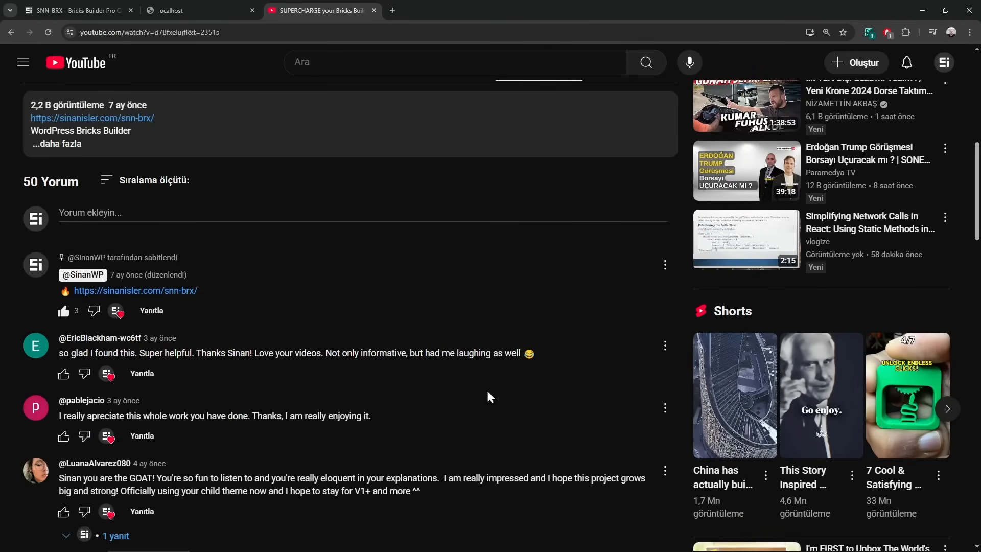
scroll(487, 390, up, 10)
click(87, 10)
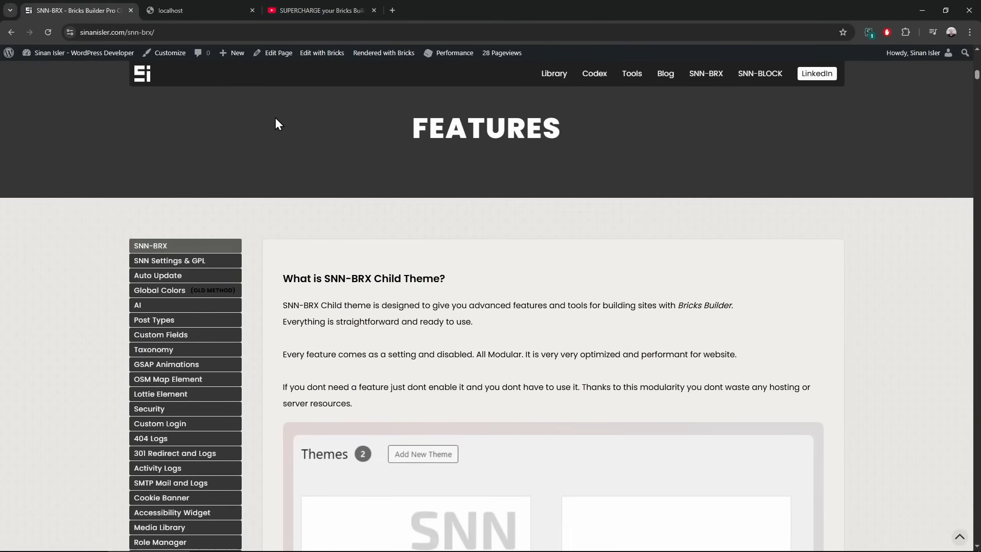
Jump to Global Colors in the Features sidebar to show the Color Sync Variables section
click(303, 9)
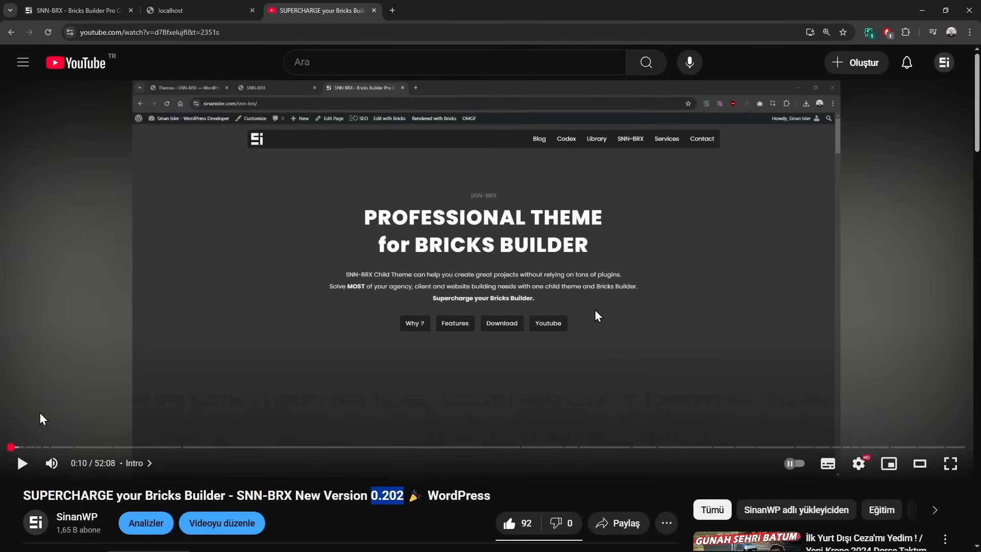
click(81, 10)
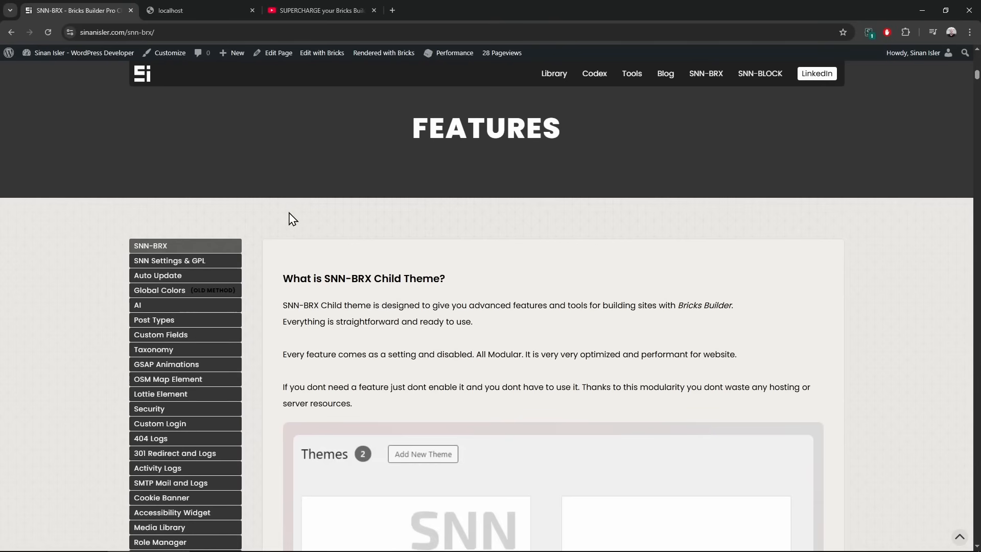
scroll(310, 332, up, 10)
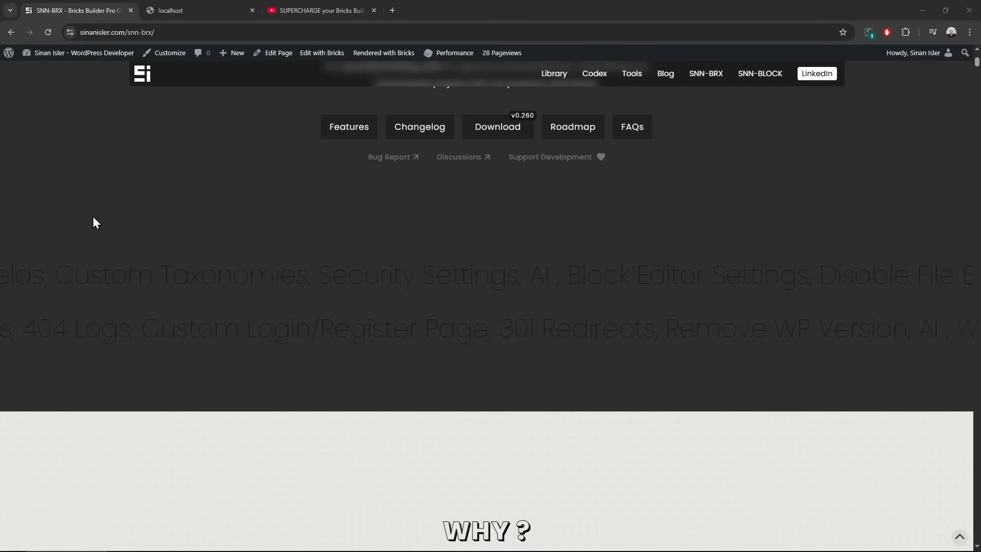
scroll(259, 289, down, 15)
click(199, 242)
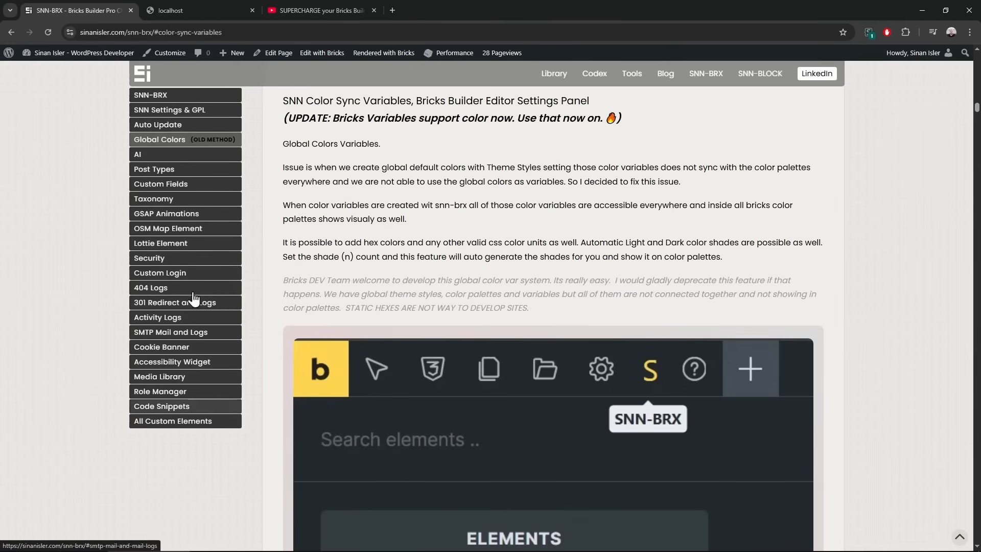
Open the localhost:8080/wp test site's page links menu (lottie page, gsap css, map element)
scroll(259, 339, down, 7)
scroll(259, 343, up, 11)
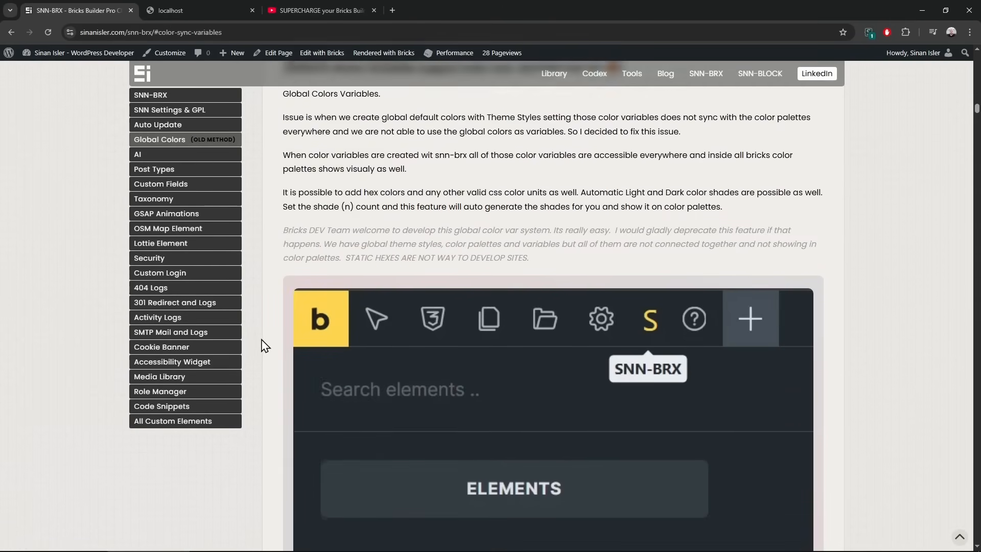
scroll(317, 422, up, 15)
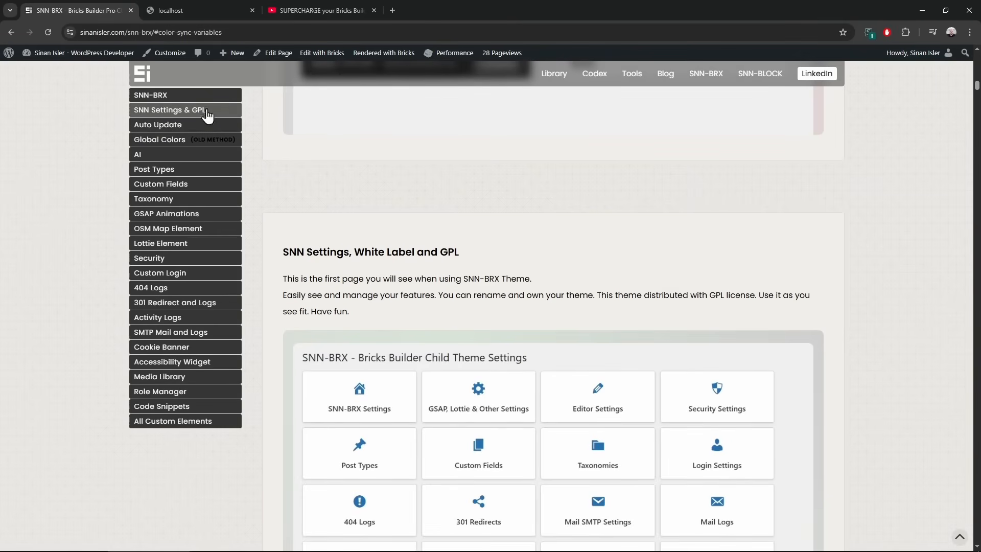
click(187, 14)
click(16, 76)
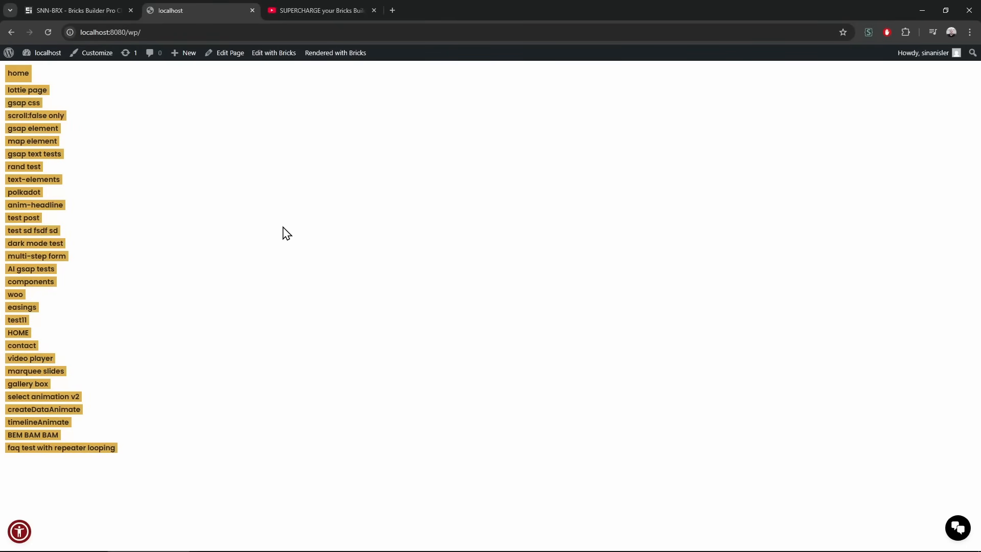
Load hpanel.hostinger.com in a new tab, then close it and return to the SNN-BRX page
click(398, 12)
text(hpanel.hostinger.com/vps)
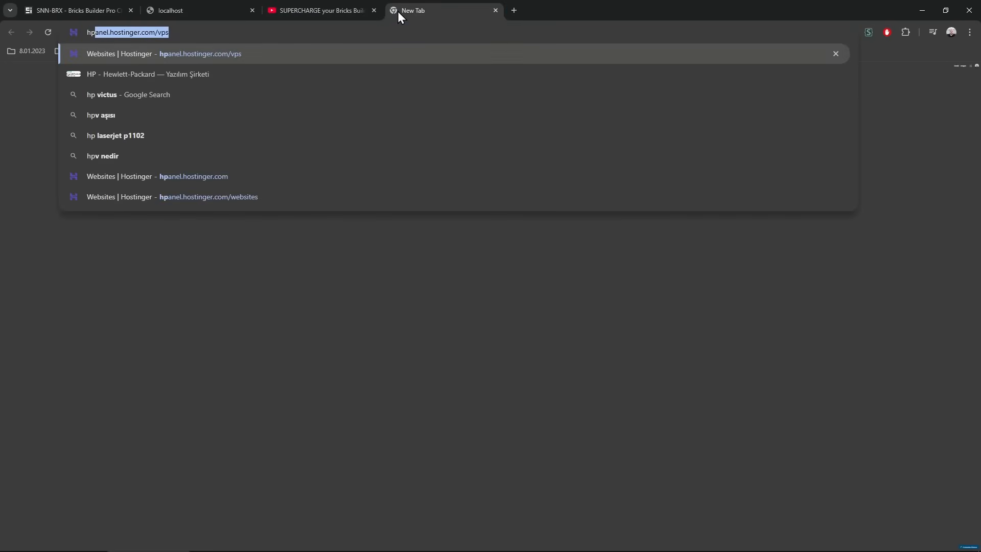
key(Return)
click(496, 10)
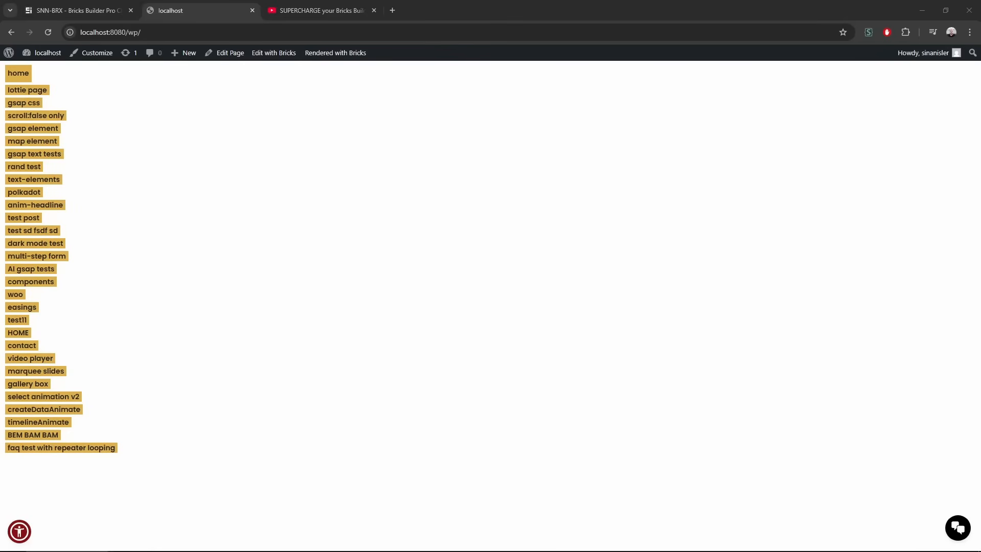
click(82, 4)
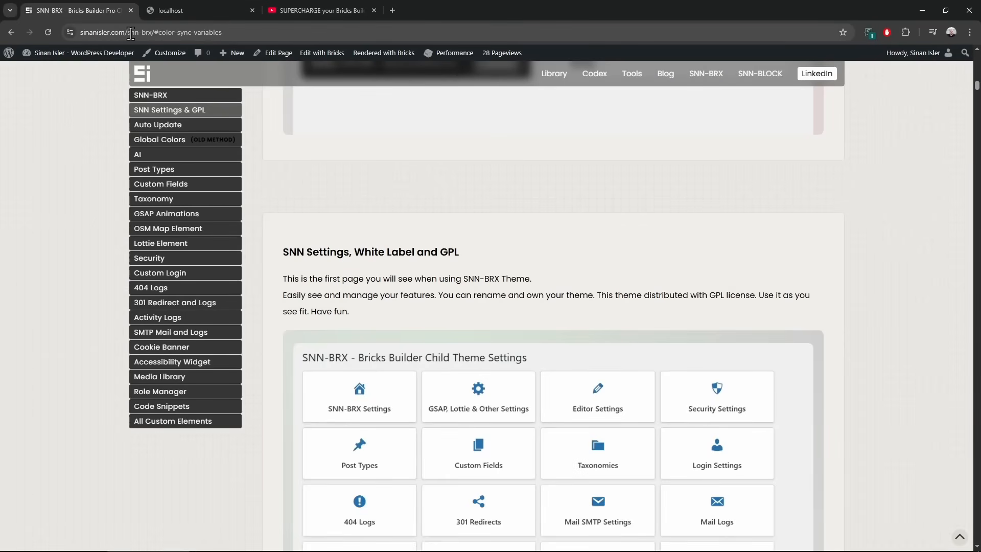
Open sinanisler.com in a private window, read its Upcoming Course newsletter text, and close it
drag(128, 33, 2, 33)
click(65, 205)
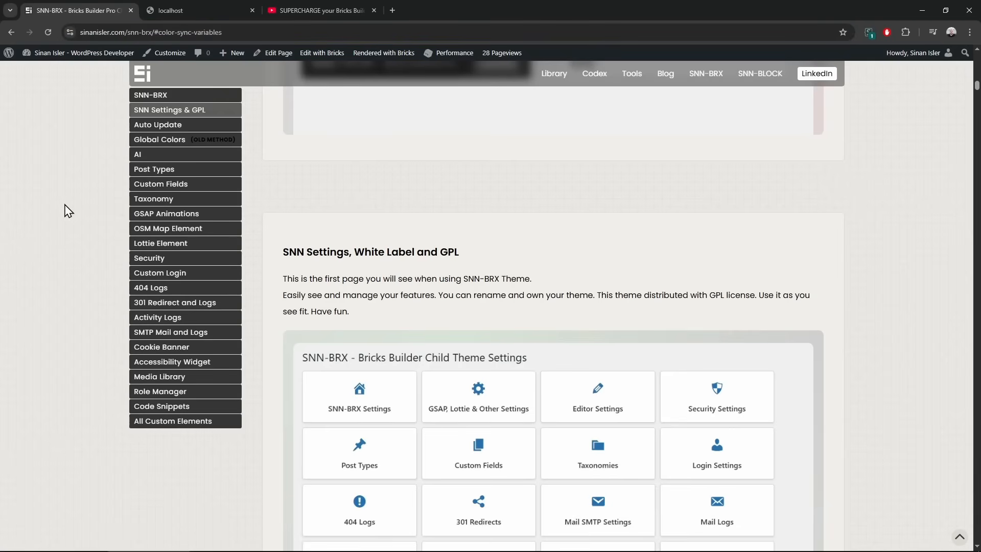
key(ctrl+shift+n)
text(sinanisler.com)
key(Return)
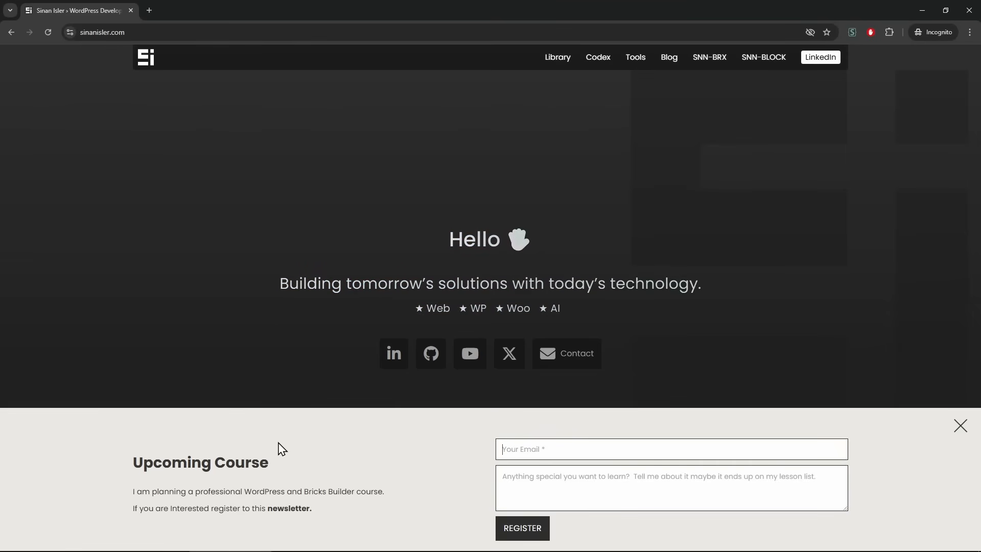
drag(203, 457, 381, 515)
click(382, 515)
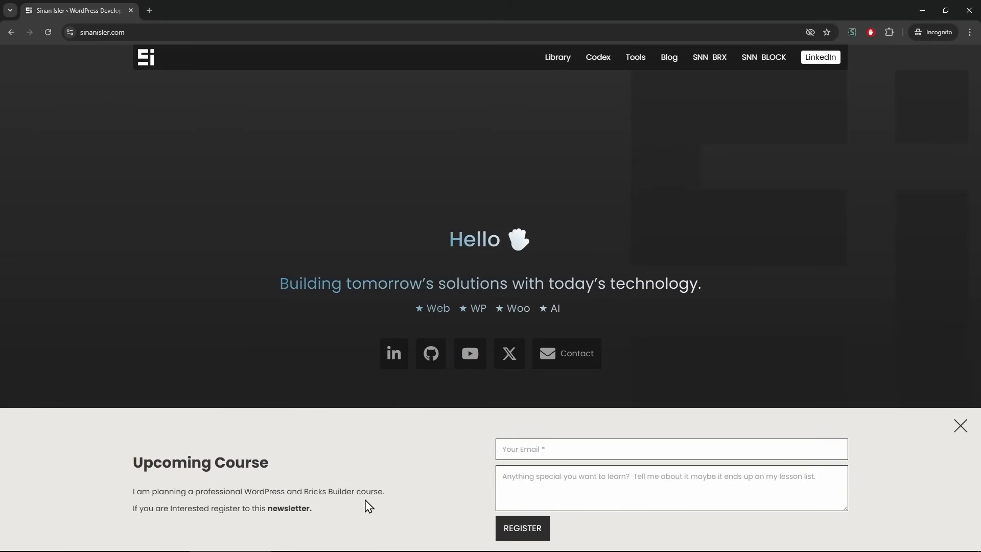
click(972, 13)
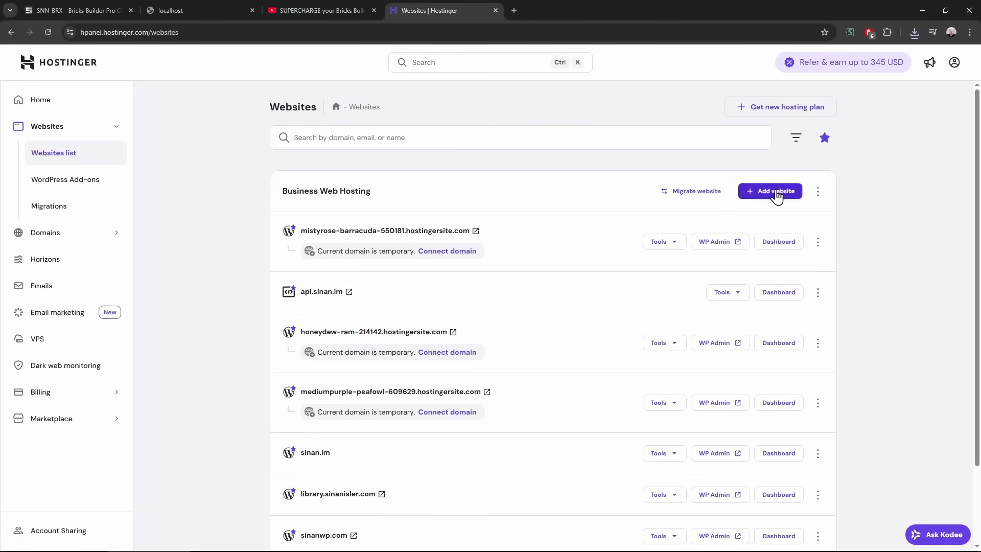
Add a new WordPress website as a blank site on a temporary domain, keeping the default login details
click(757, 195)
click(736, 263)
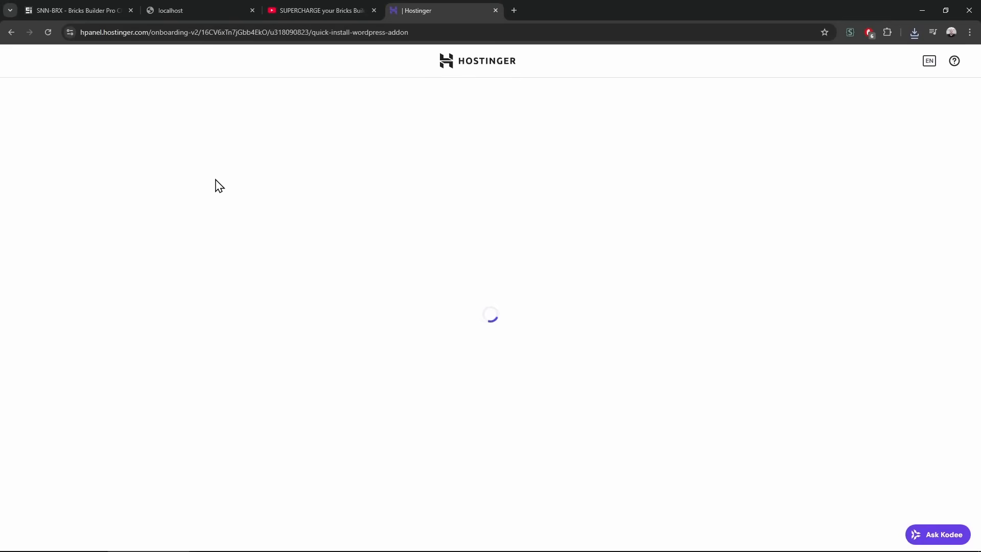
click(919, 33)
click(661, 71)
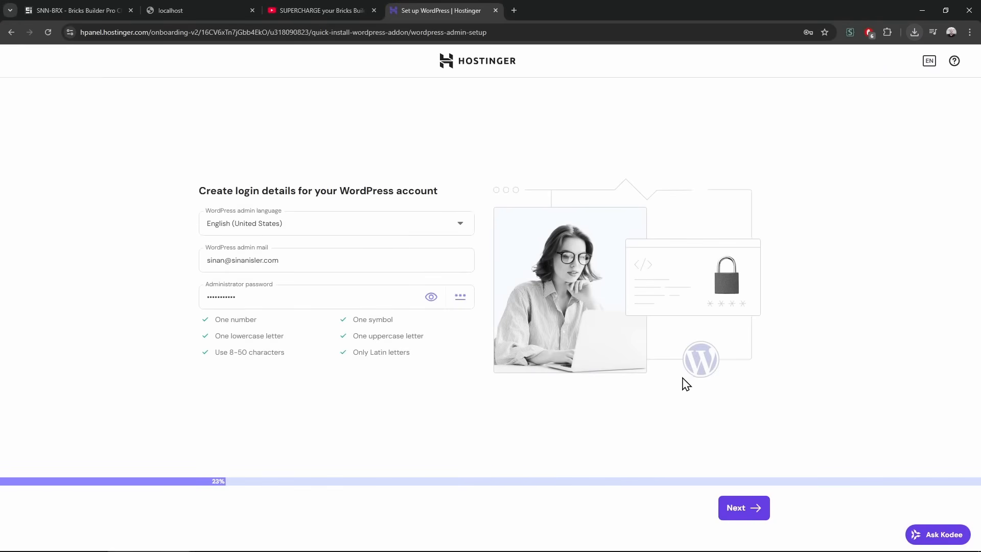
click(738, 512)
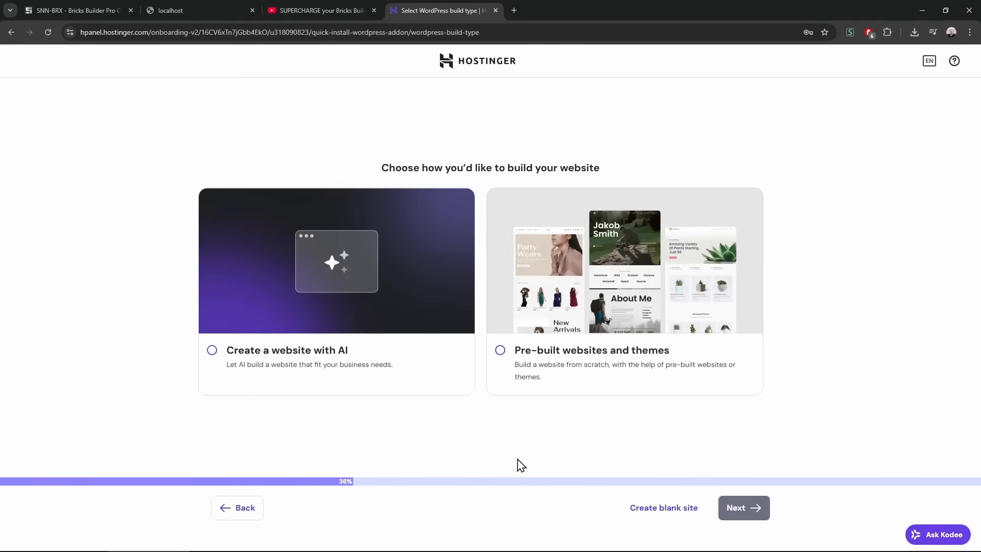
click(679, 515)
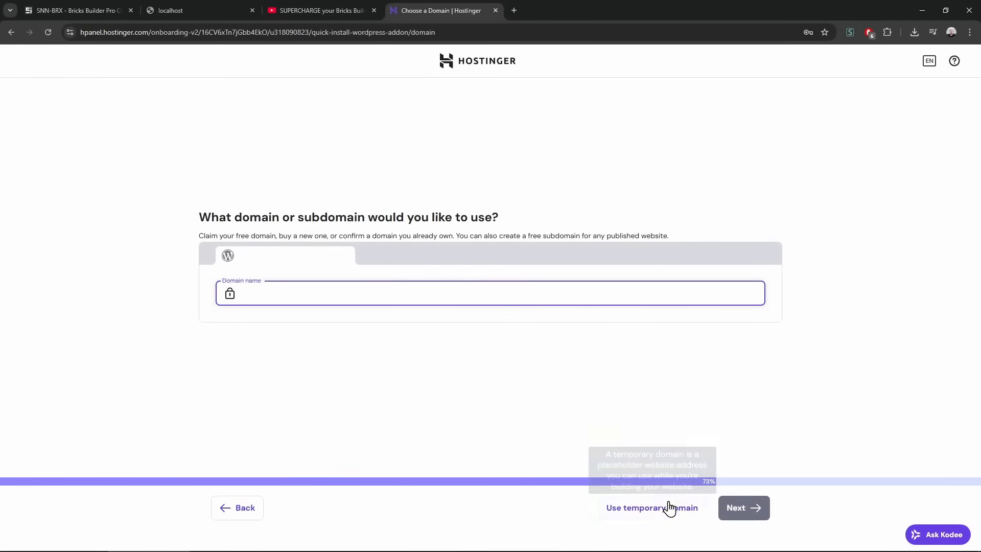
click(649, 511)
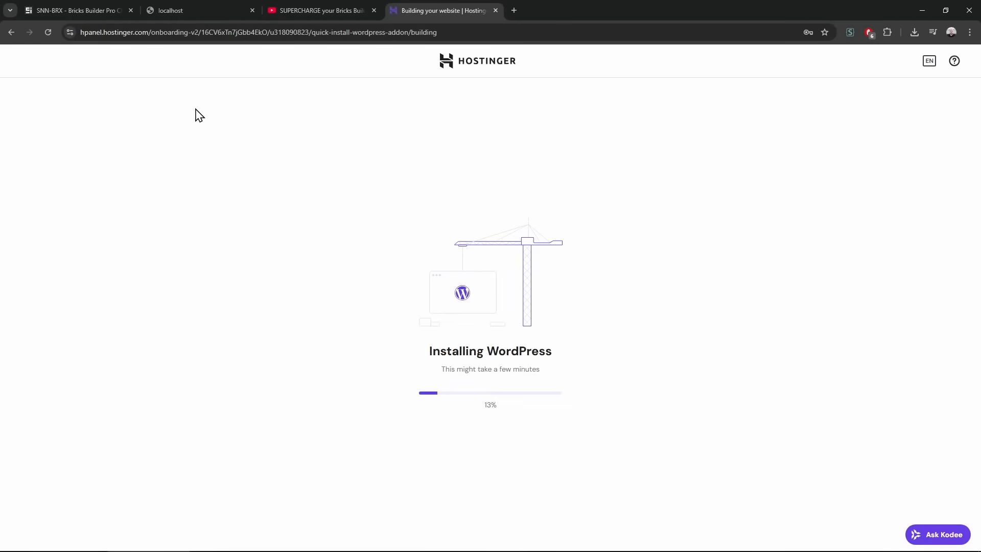
Download the SNN-BRX child theme zip and return to the new site's WordPress Plugins list
click(96, 8)
scroll(435, 300, up, 5)
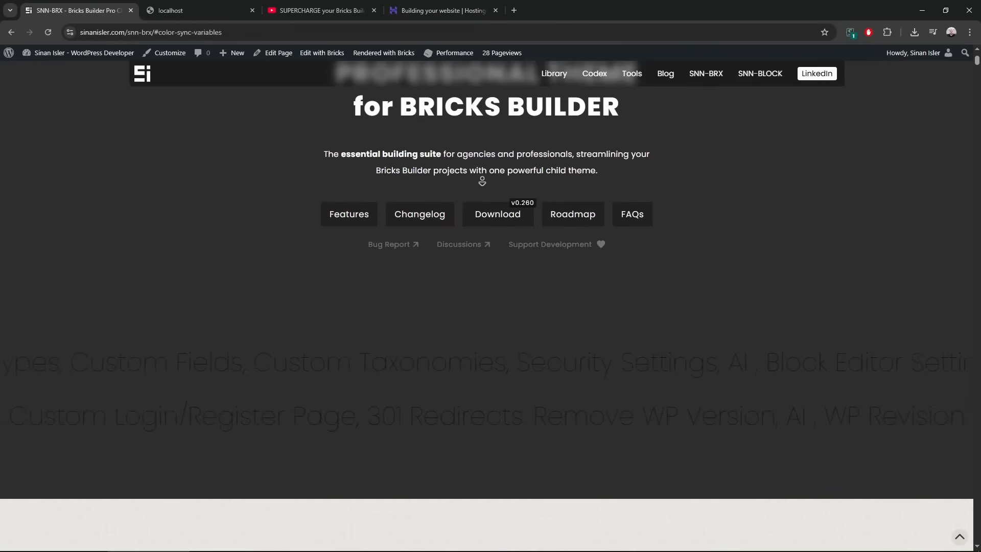
click(500, 214)
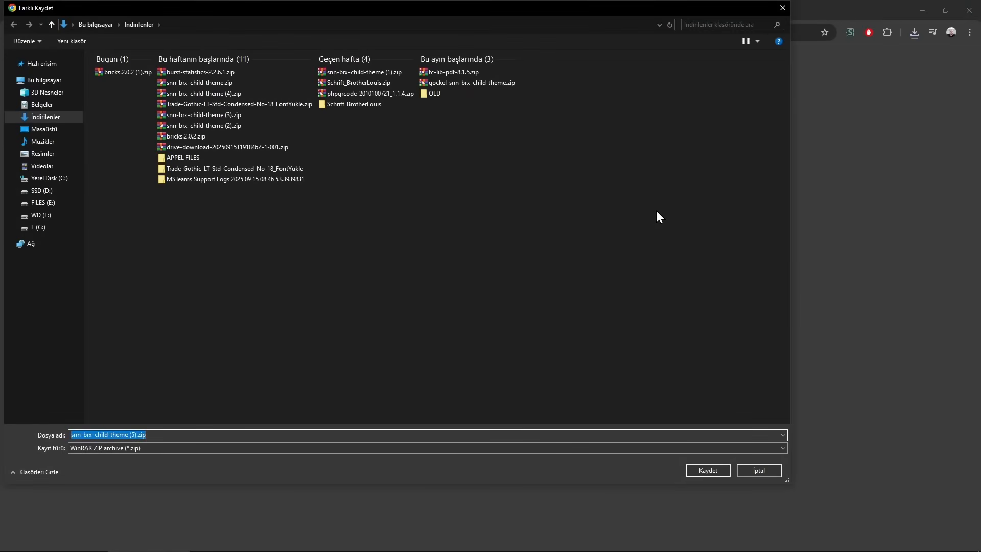
key(Return)
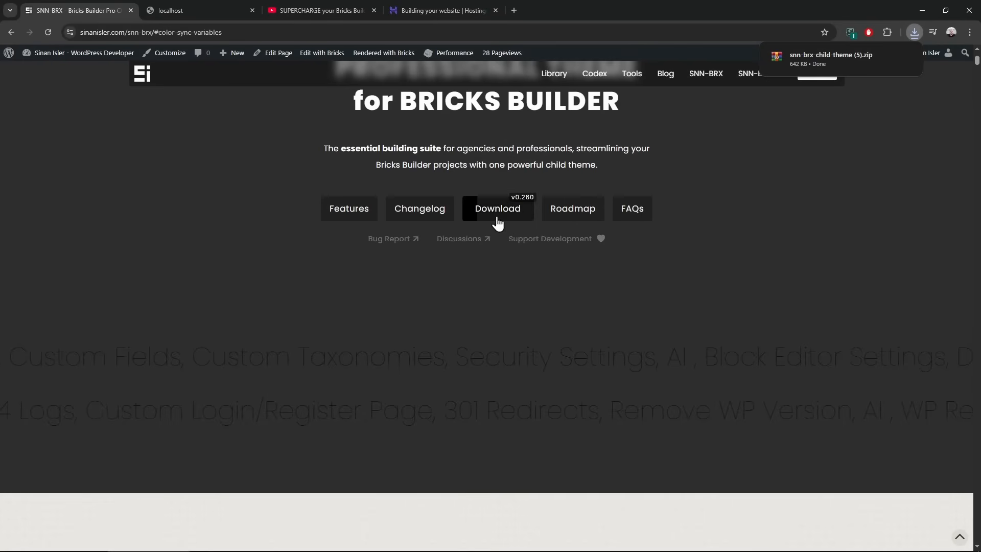
scroll(509, 350, up, 2)
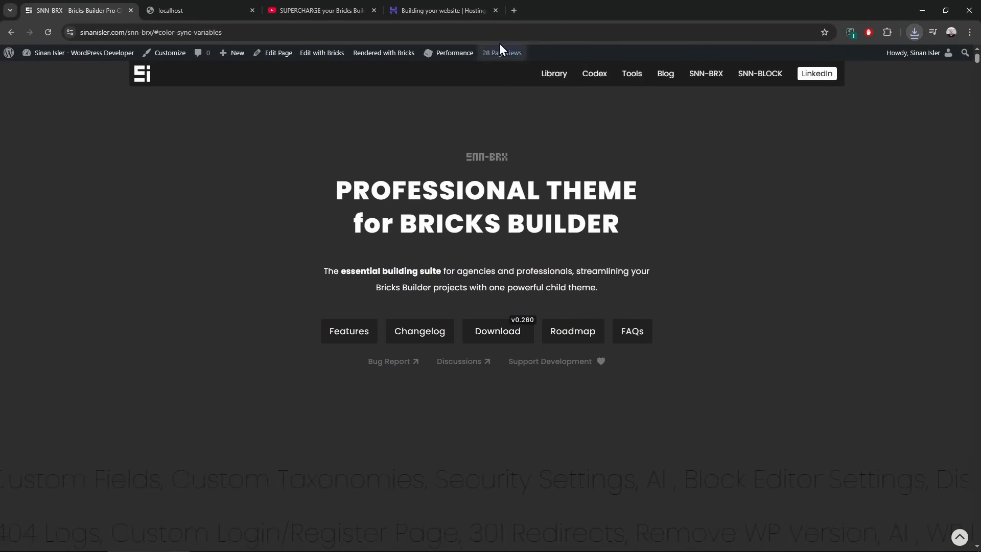
click(437, 2)
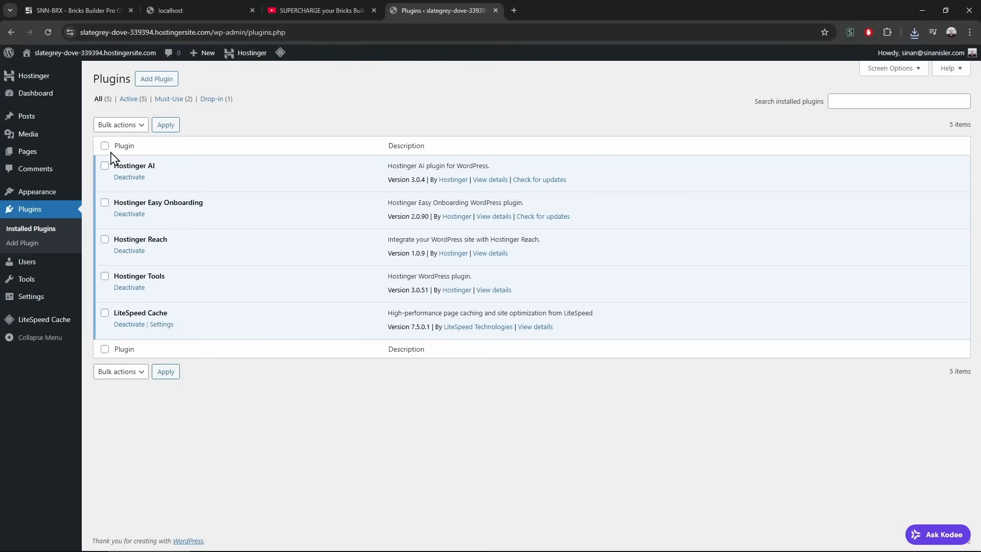
Bulk-deactivate all five preinstalled plugins
click(105, 146)
click(120, 124)
click(137, 171)
click(161, 128)
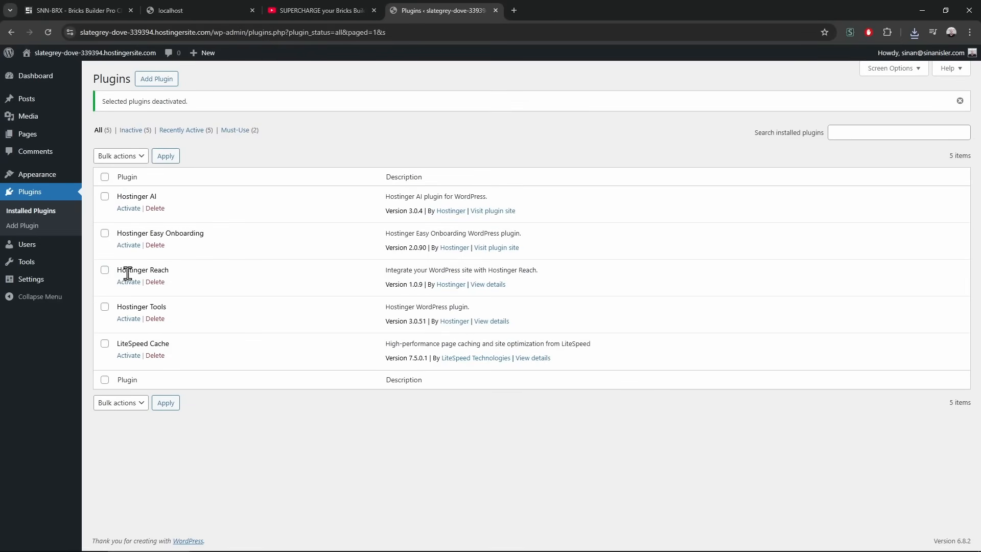
Bulk-delete all five plugins, confirming the deletion, and go to Appearance > Themes
click(105, 177)
click(143, 157)
click(131, 223)
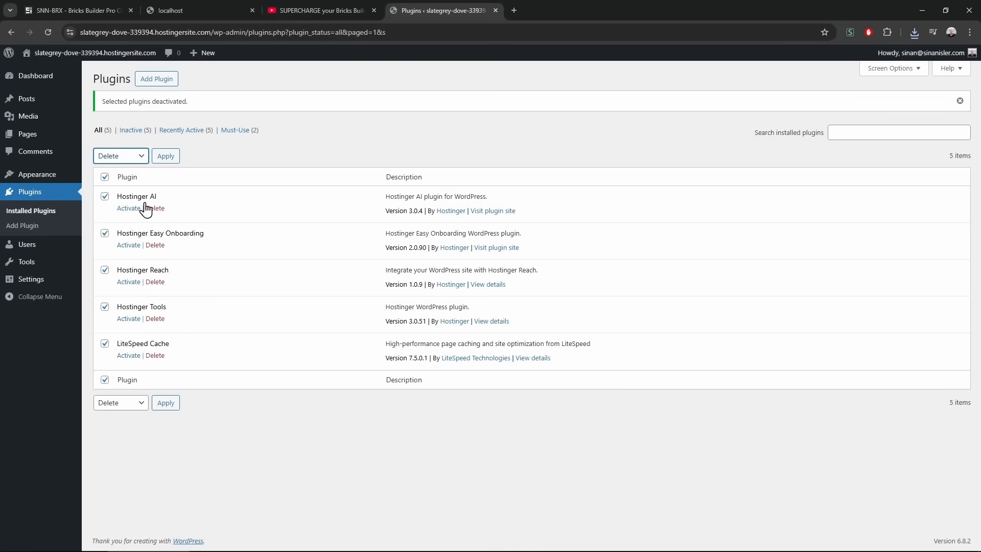
click(165, 157)
click(536, 107)
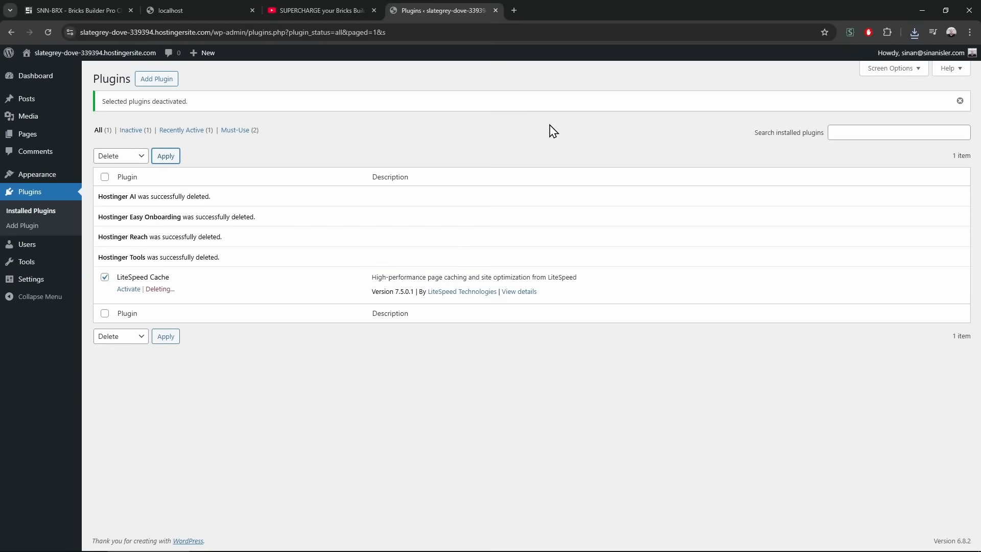
click(38, 179)
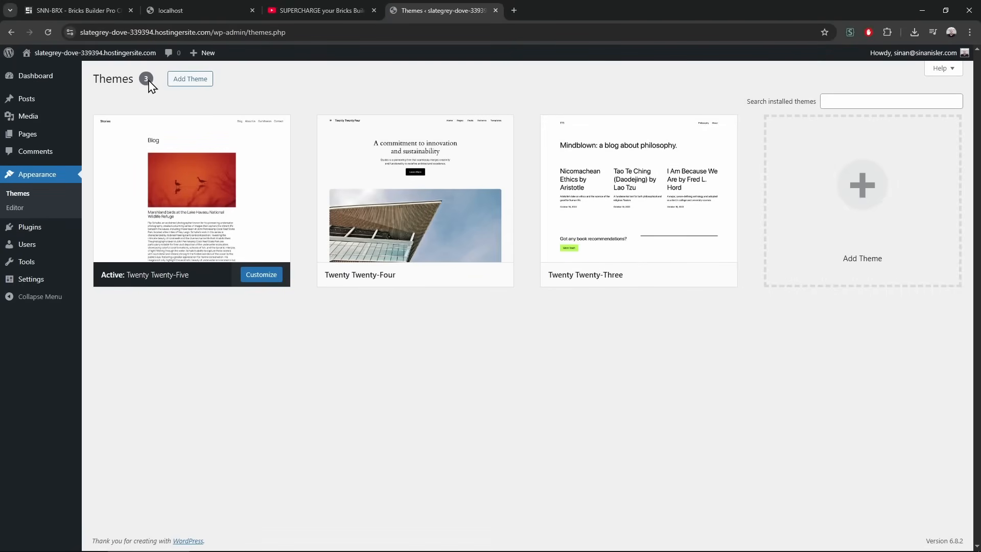
Upload and install the Bricks parent theme from bricks.2.0.2 (1).zip
click(204, 84)
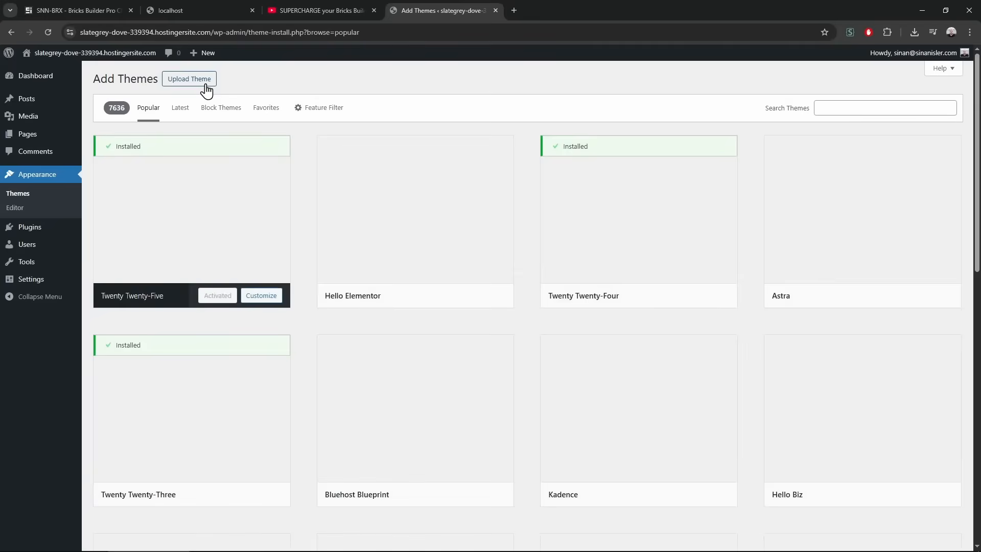
click(204, 83)
click(451, 172)
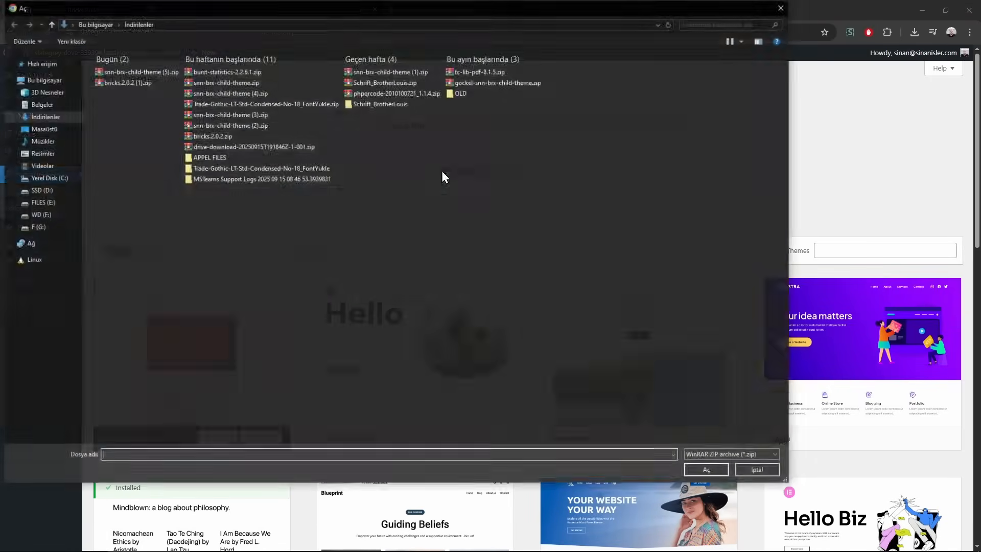
click(146, 84)
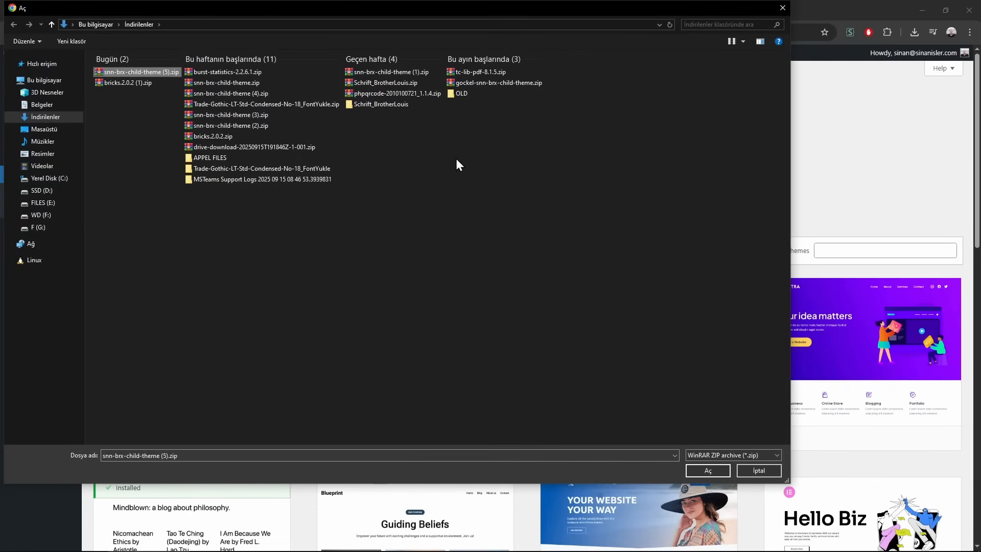
click(708, 470)
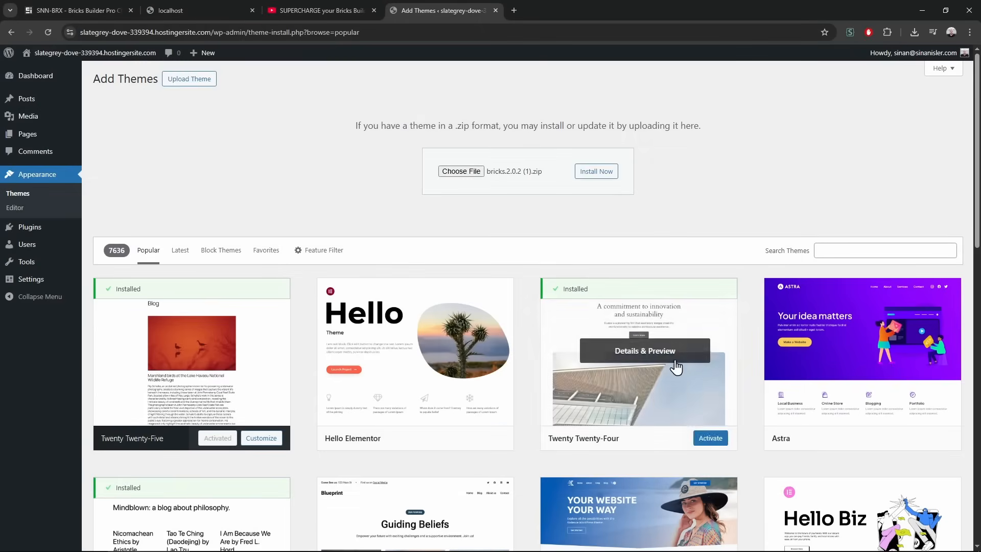
click(599, 174)
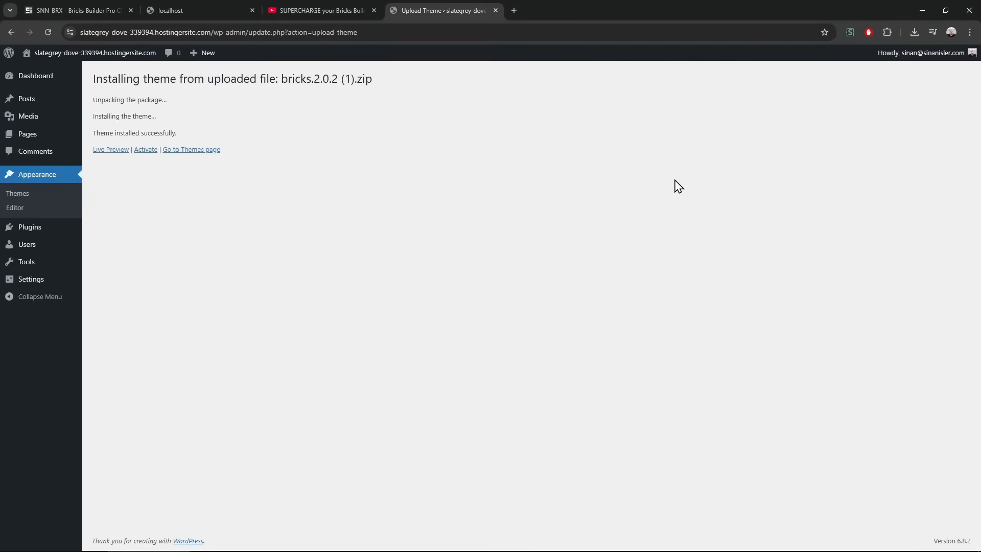
click(54, 176)
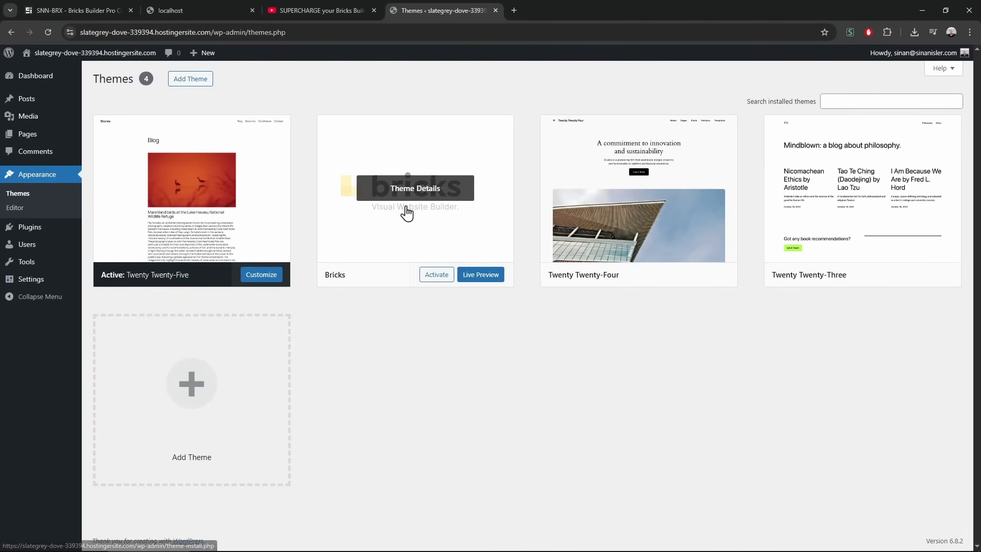
Upload snn-brx-child-theme (5).zip and activate the SNN-BRX child theme
click(198, 82)
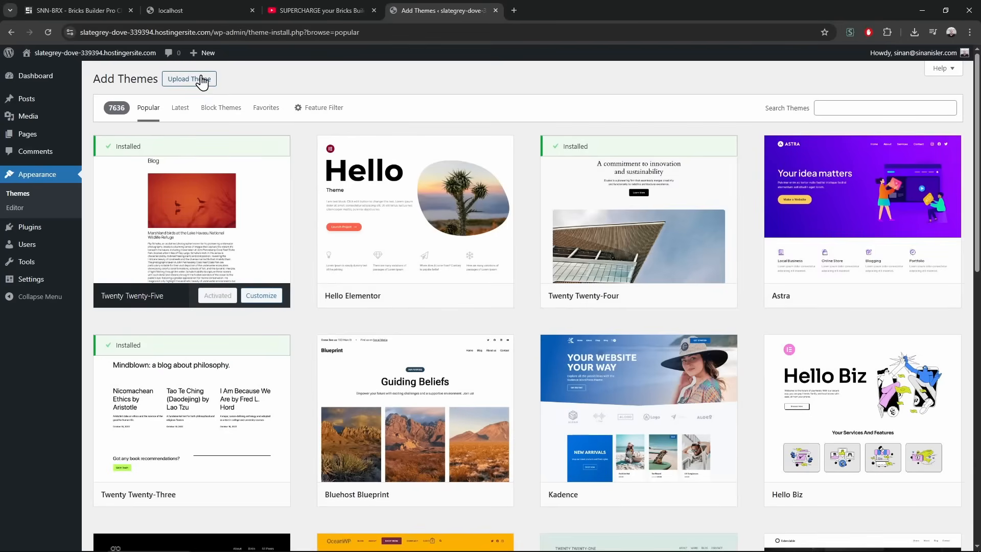
click(202, 81)
click(462, 171)
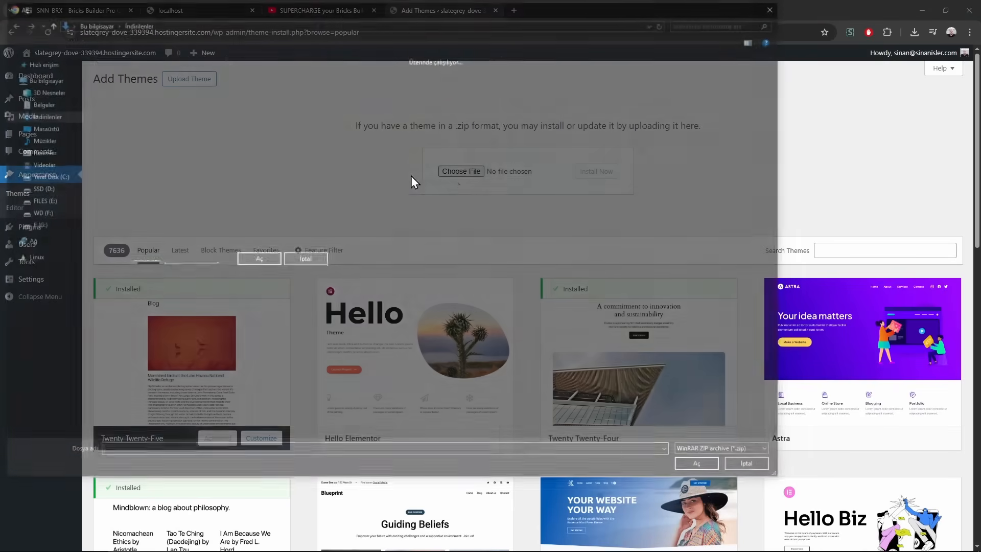
click(146, 74)
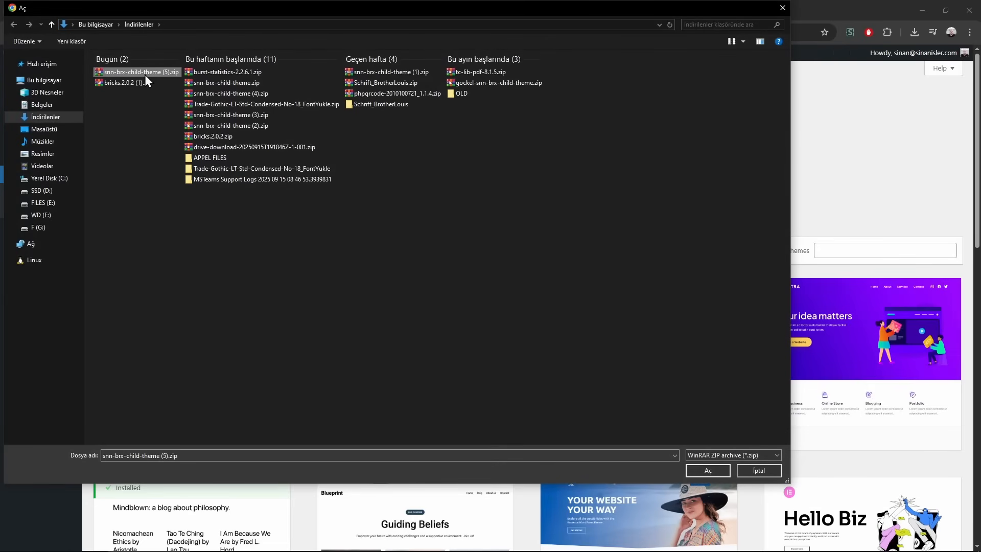
double_click(145, 74)
click(606, 176)
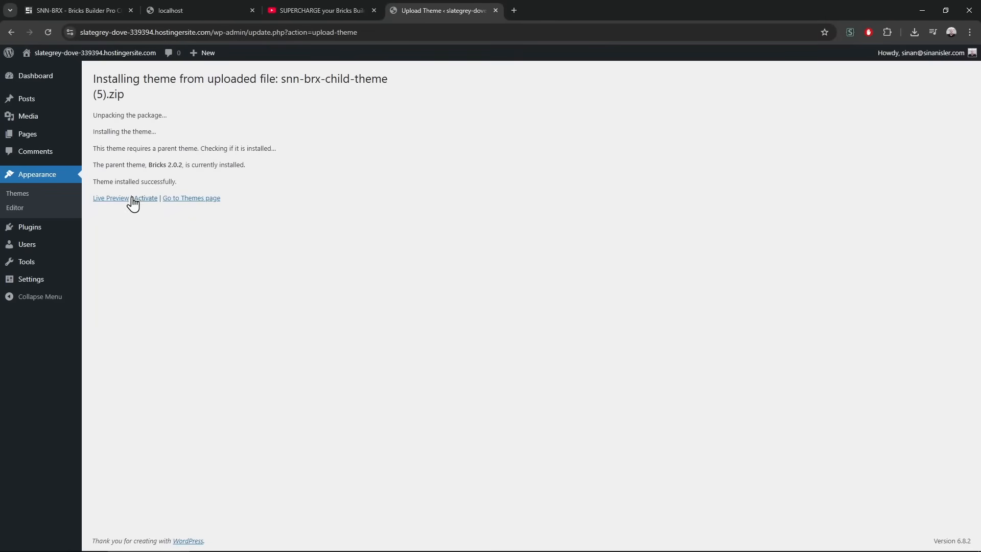
click(141, 201)
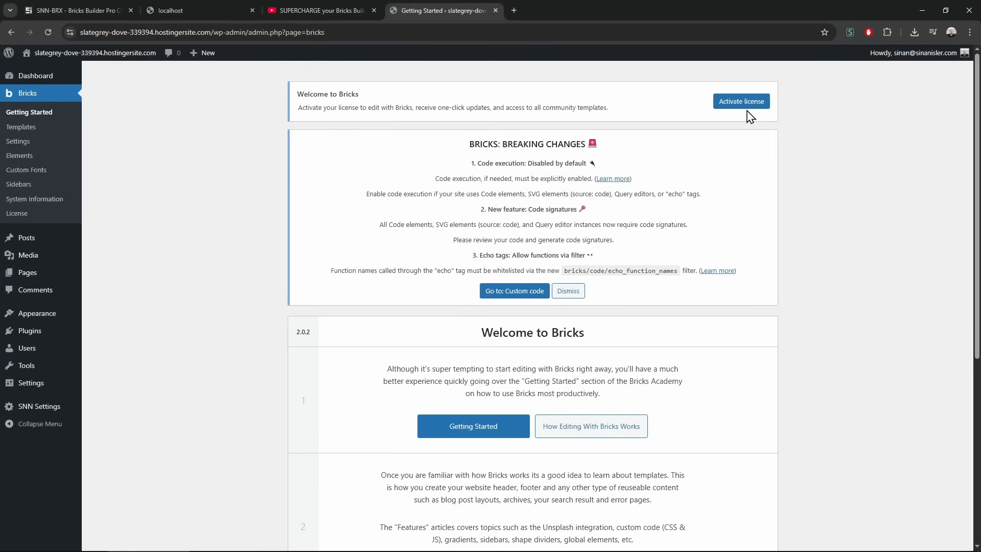
Paste the Bricks license key and activate the license, dismissing the breaking-changes notice
click(747, 109)
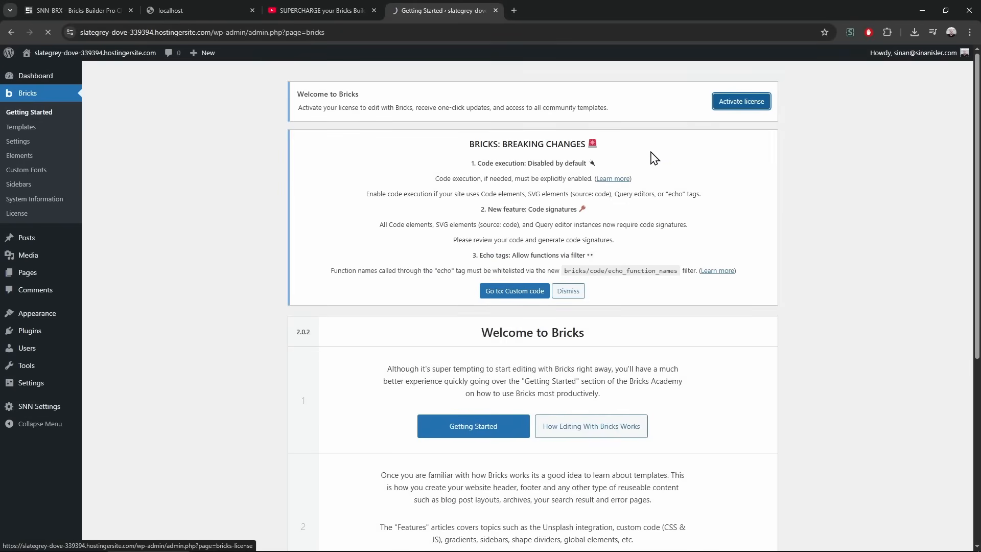
click(199, 339)
key(ctrl+v)
click(708, 298)
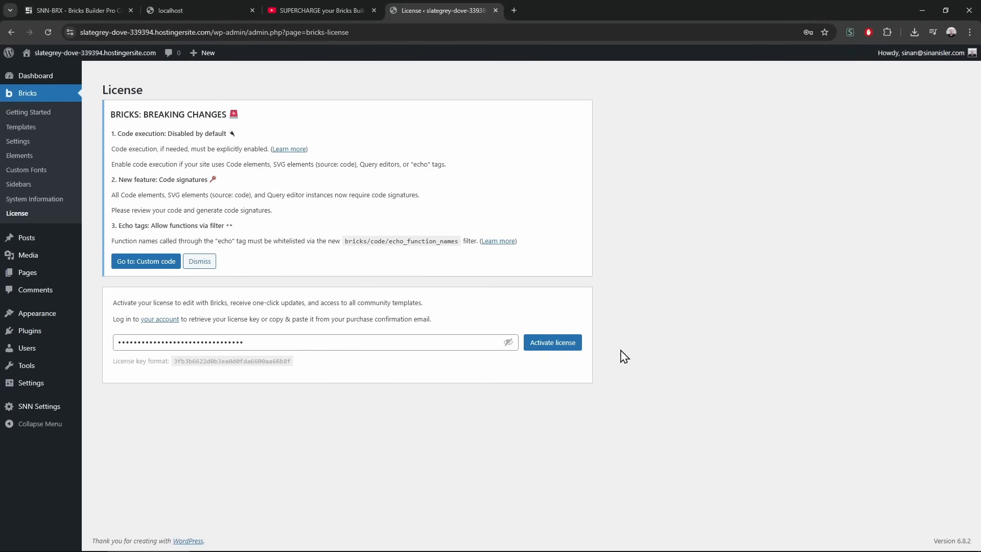
click(572, 350)
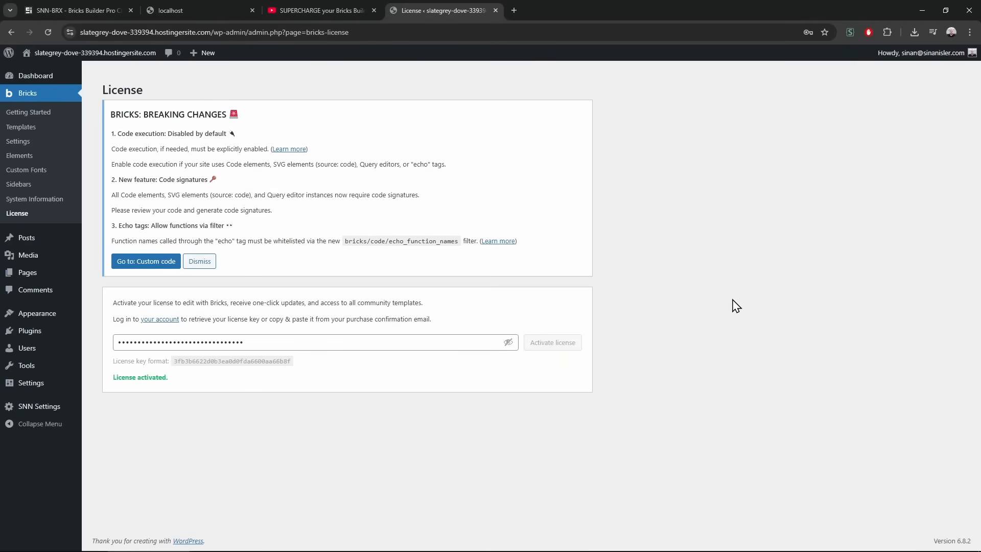
click(800, 188)
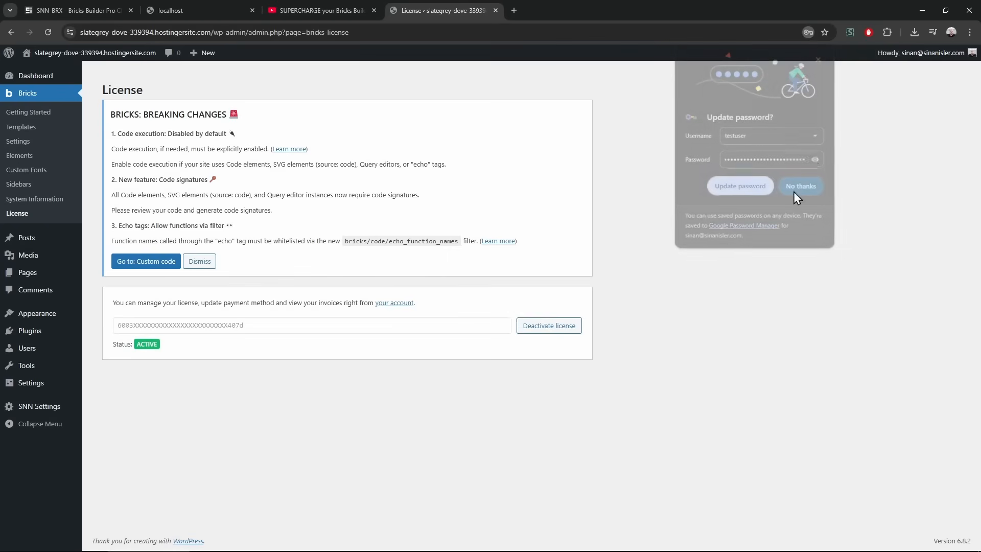
click(210, 266)
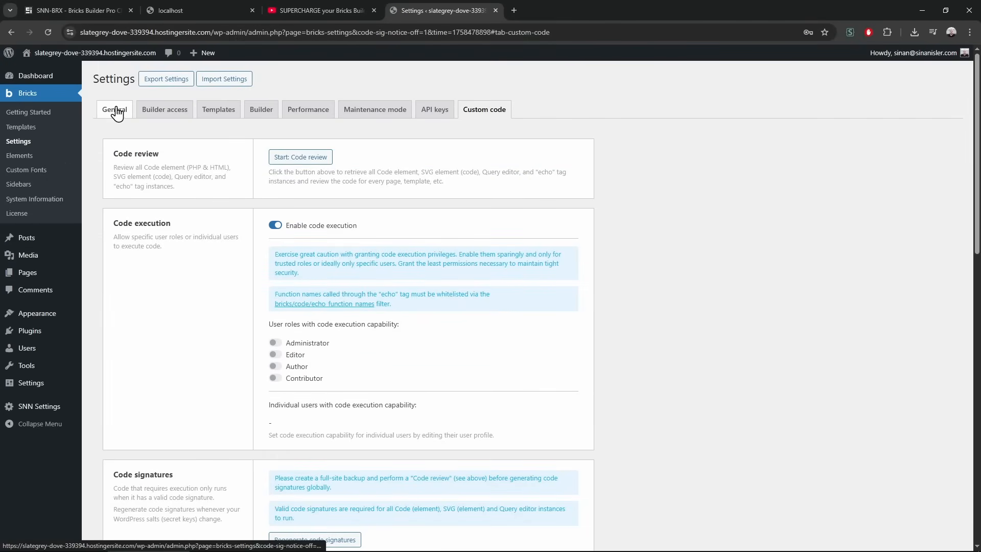
Turn off Bricks code execution, then enable Administrator SVG uploads and smooth scroll in General settings
click(273, 226)
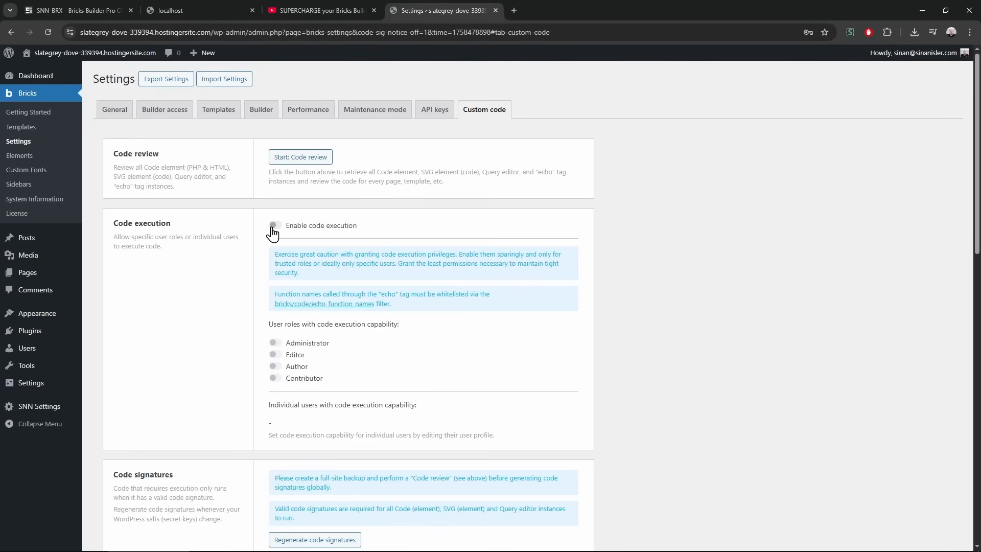
click(122, 117)
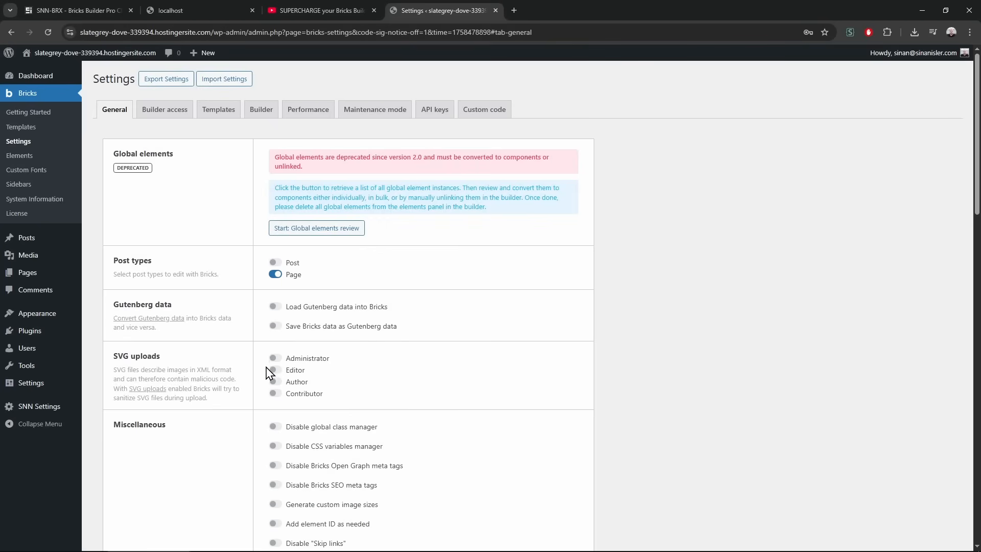
drag(123, 357, 219, 387)
click(224, 381)
click(274, 357)
scroll(275, 361, down, 6)
scroll(263, 276, up, 3)
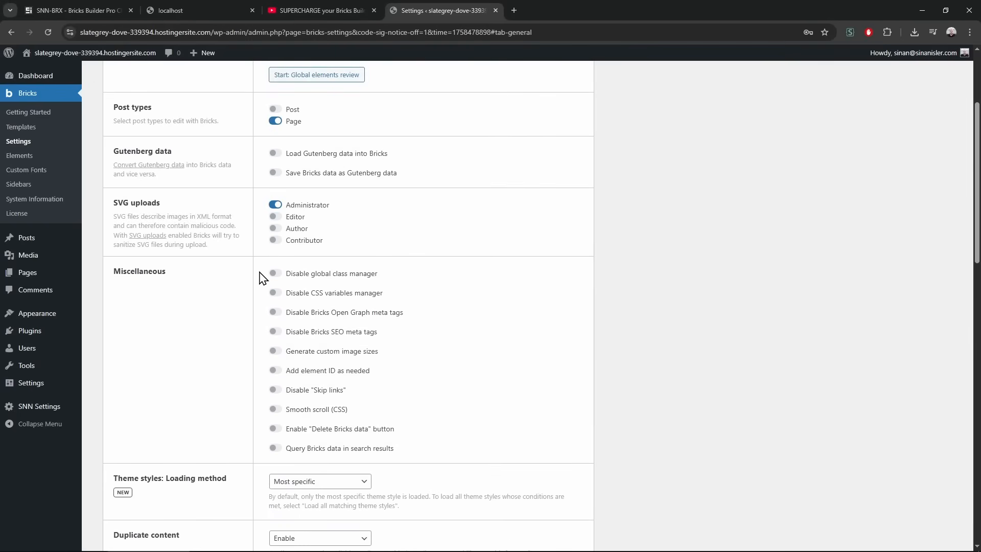
Disable Bricks Open Graph and SEO meta tags and enable saving form submissions in the database
click(275, 312)
click(276, 332)
scroll(202, 346, down, 3)
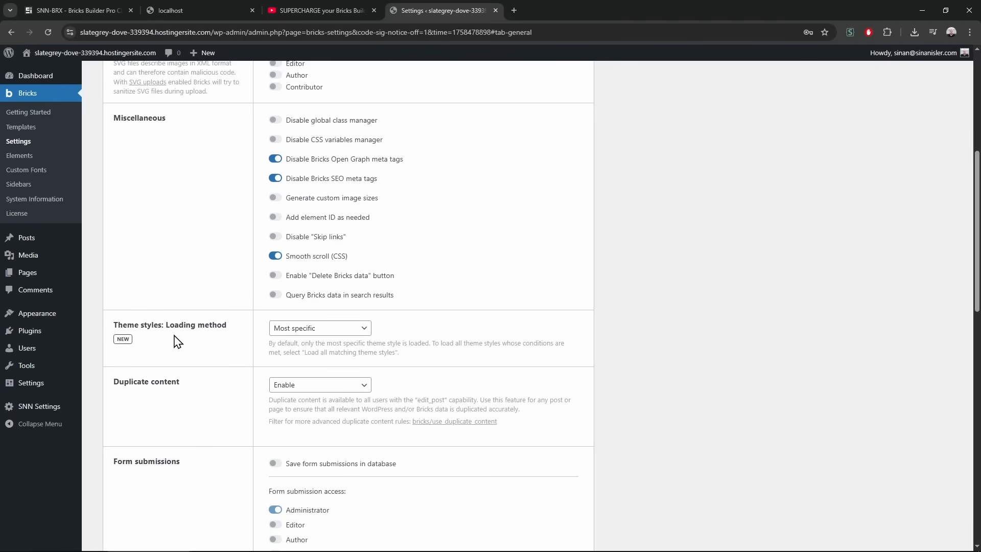
scroll(200, 327, down, 4)
scroll(225, 317, up, 2)
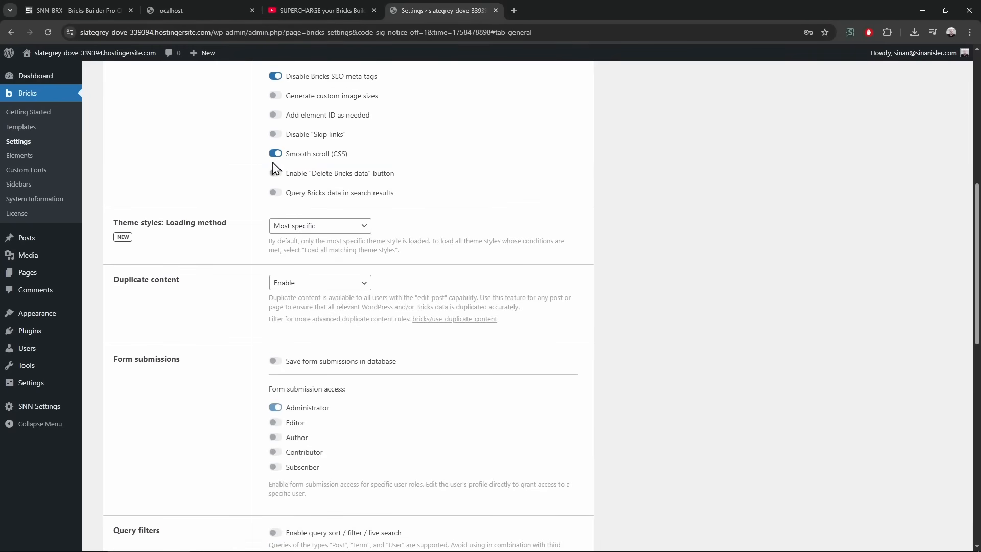
scroll(232, 307, down, 3)
click(275, 209)
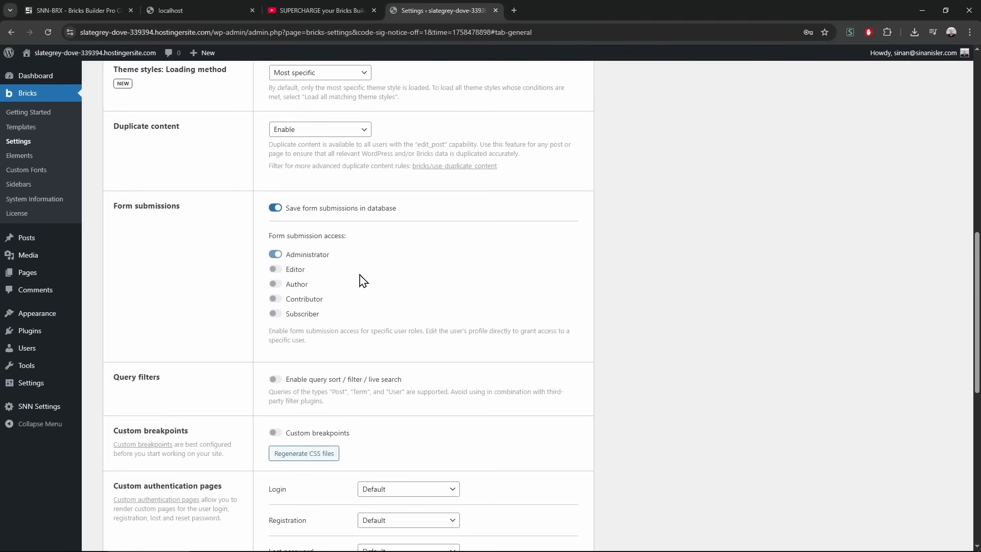
scroll(245, 283, down, 4)
scroll(244, 284, up, 5)
scroll(244, 266, up, 10)
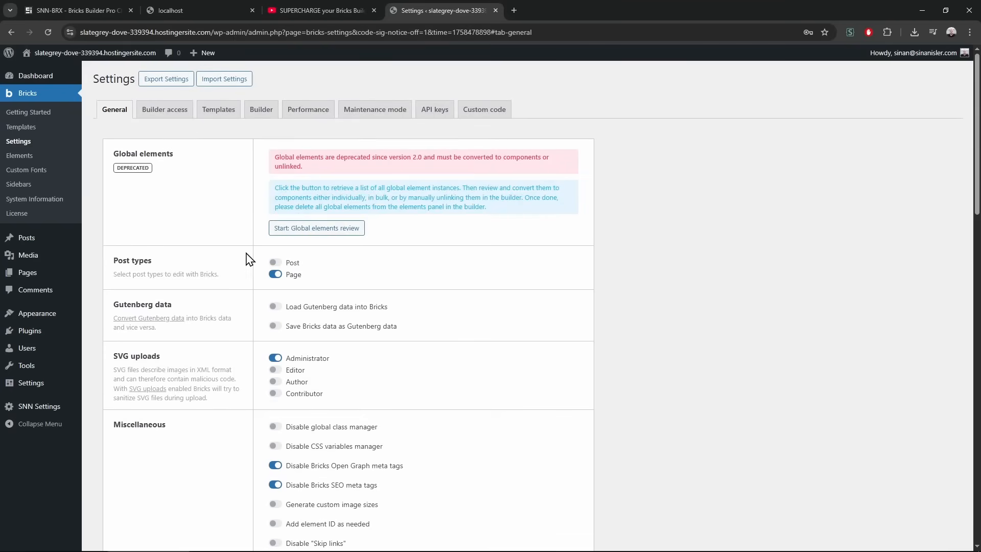
click(172, 115)
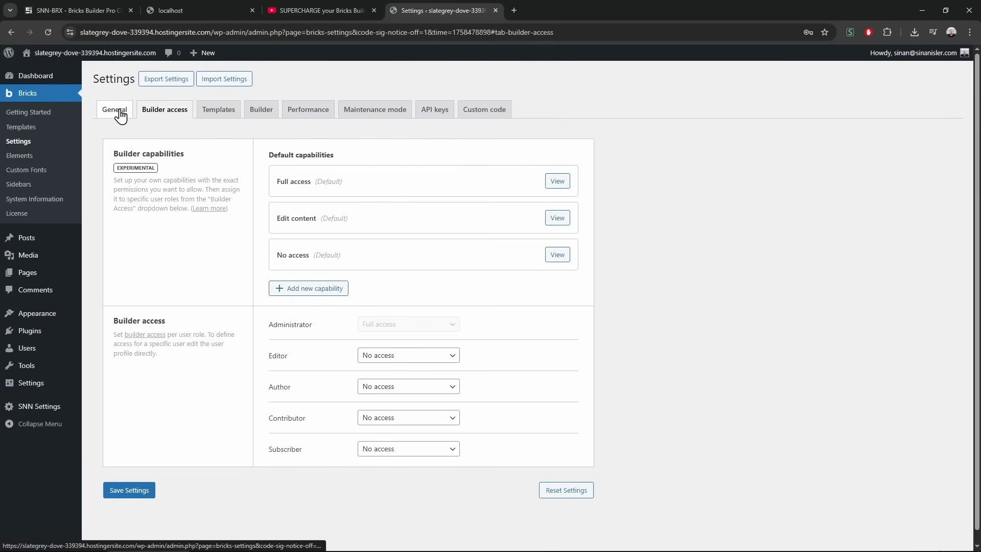
In the Builder settings, set Control group visibility to Always show
click(219, 113)
click(163, 114)
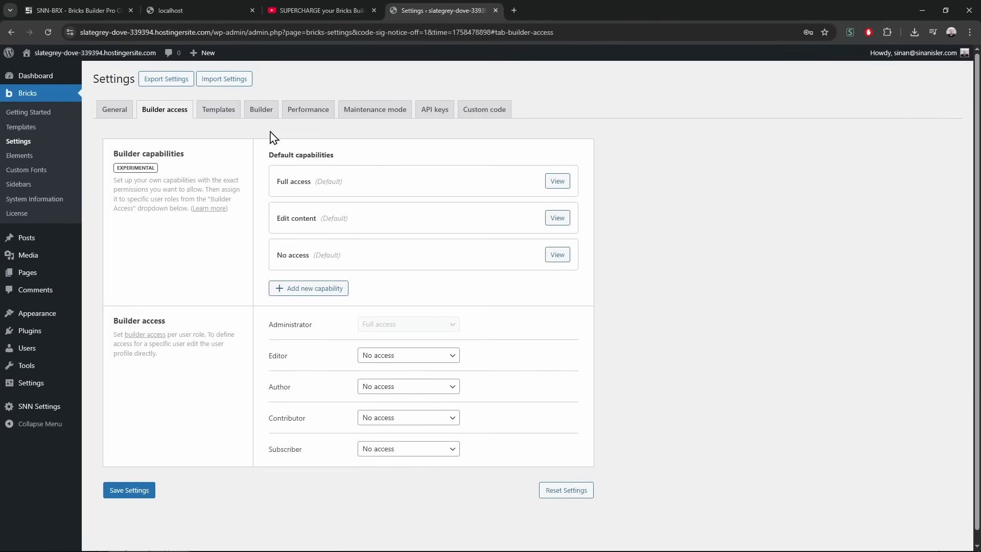
click(262, 113)
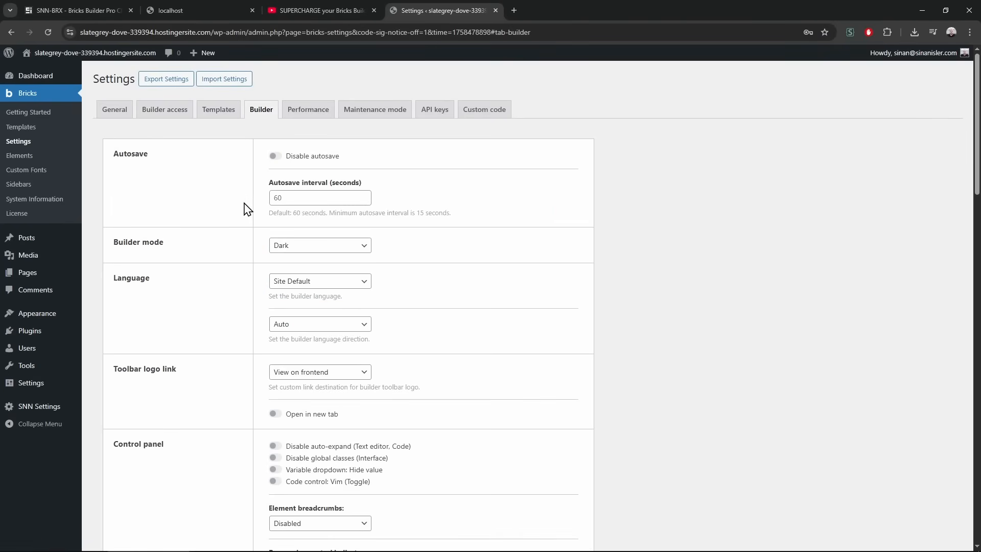
scroll(243, 271, down, 4)
scroll(331, 370, down, 1)
click(329, 369)
click(322, 397)
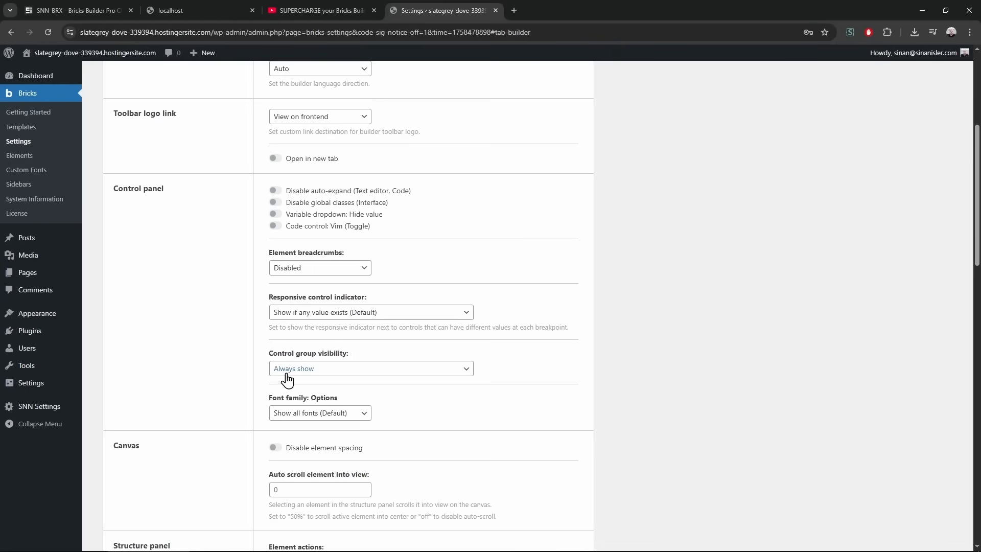
Turn on Disable auto-expand for the text editor and code controls
scroll(240, 358, up, 5)
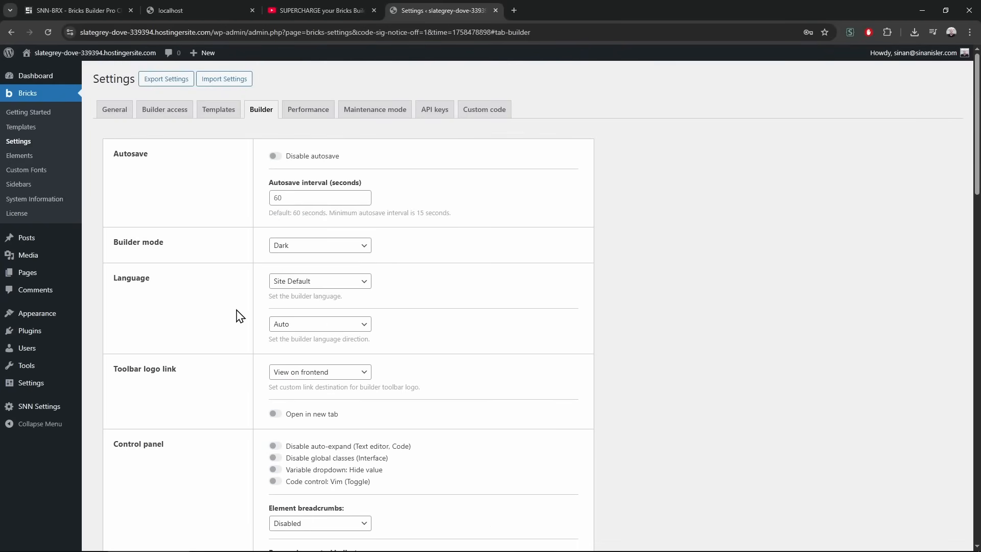
scroll(249, 443, down, 13)
scroll(249, 444, up, 8)
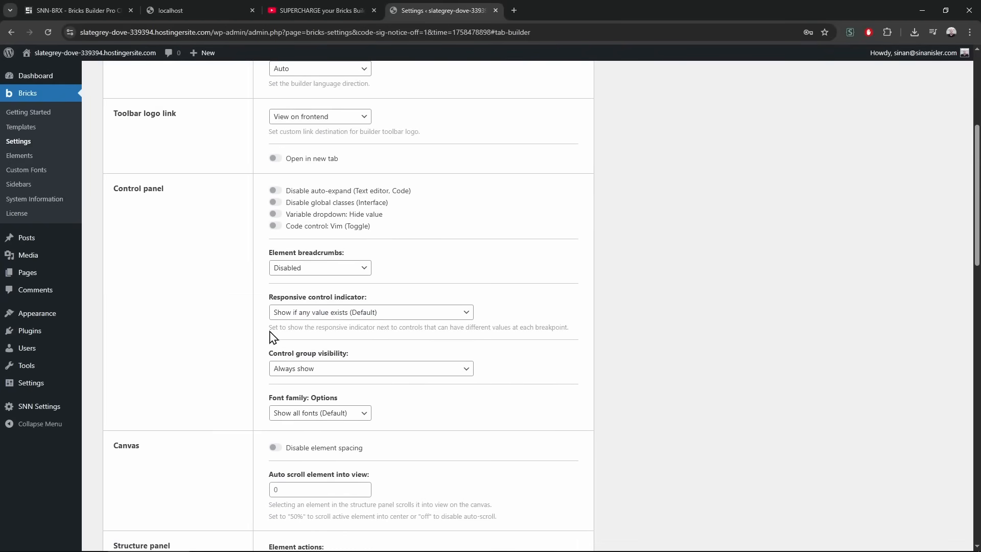
click(275, 190)
scroll(245, 329, down, 11)
scroll(244, 328, up, 15)
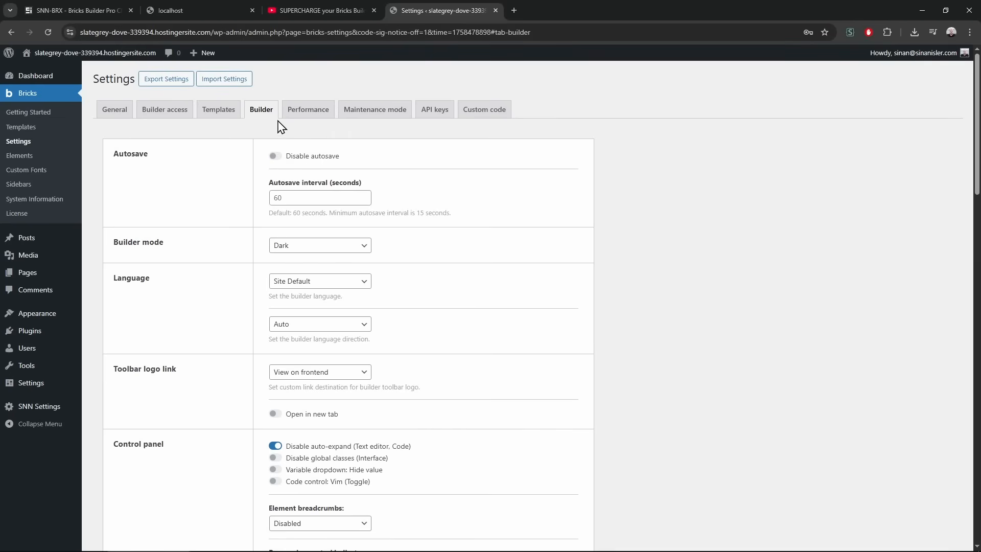
Show the Bricks Performance settings
click(313, 113)
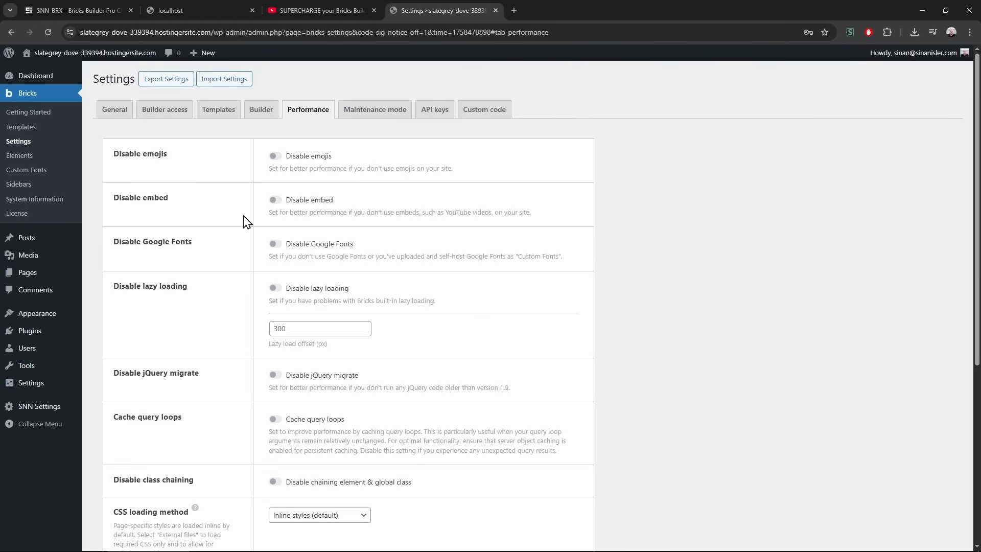
scroll(225, 314, down, 5)
scroll(234, 285, up, 5)
In Custom code, switch on Enable code execution and the Administrator role toggle
click(374, 111)
click(435, 110)
click(485, 110)
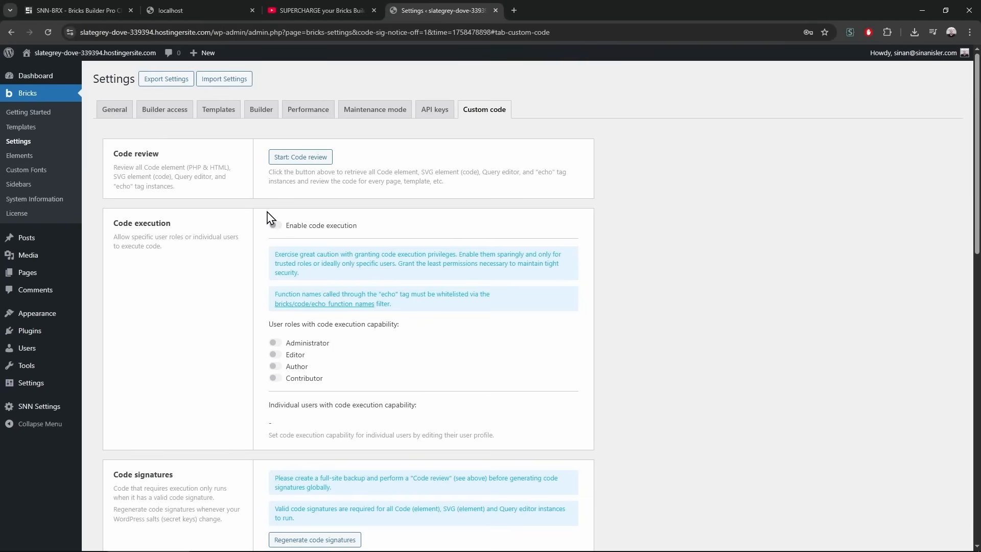
click(276, 226)
click(275, 344)
Save the Bricks settings
scroll(208, 336, down, 15)
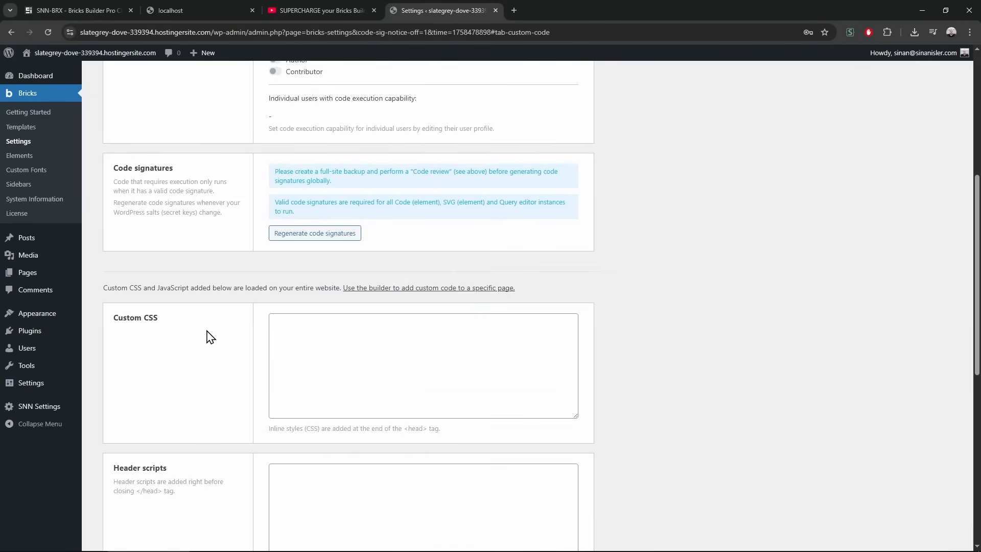
scroll(210, 335, up, 15)
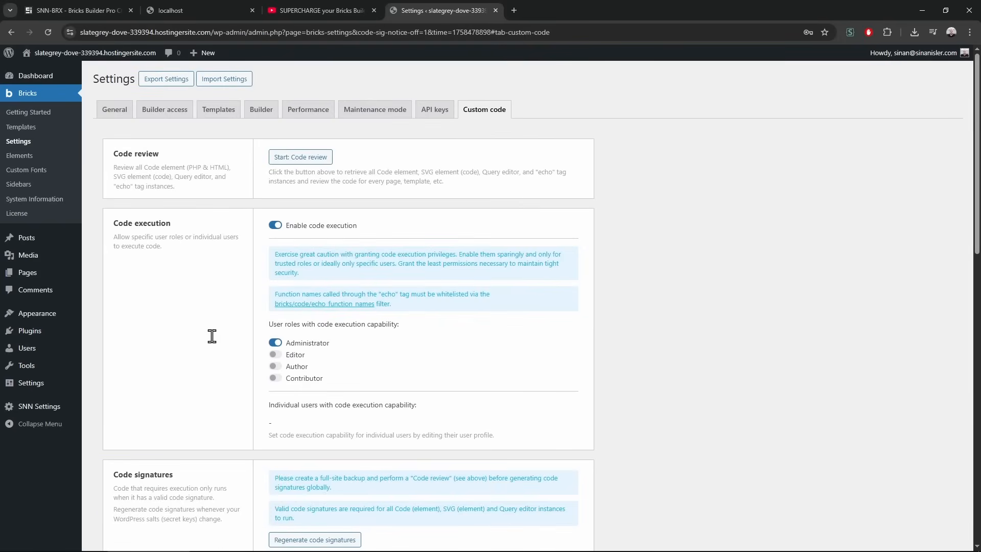
scroll(212, 337, down, 15)
scroll(209, 287, up, 3)
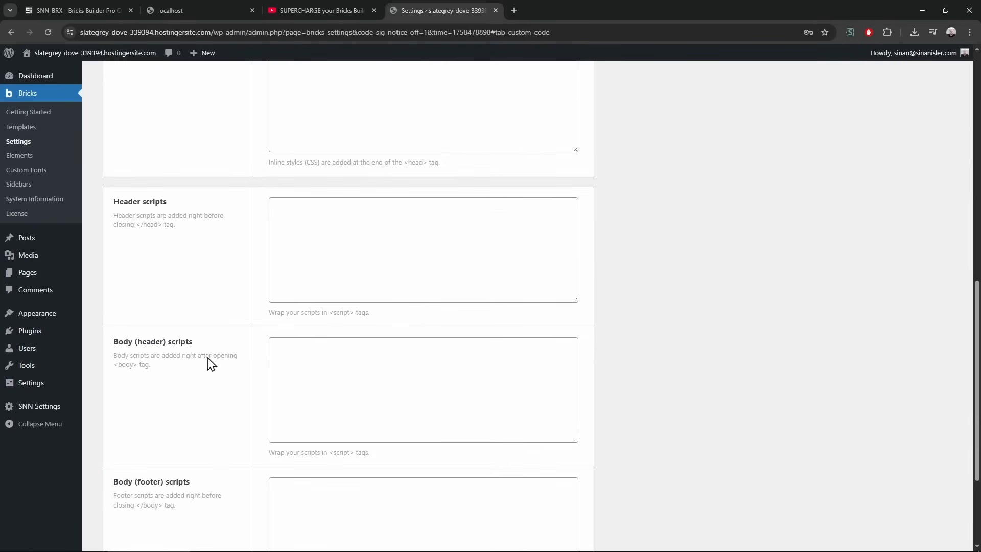
scroll(183, 389, down, 3)
click(145, 478)
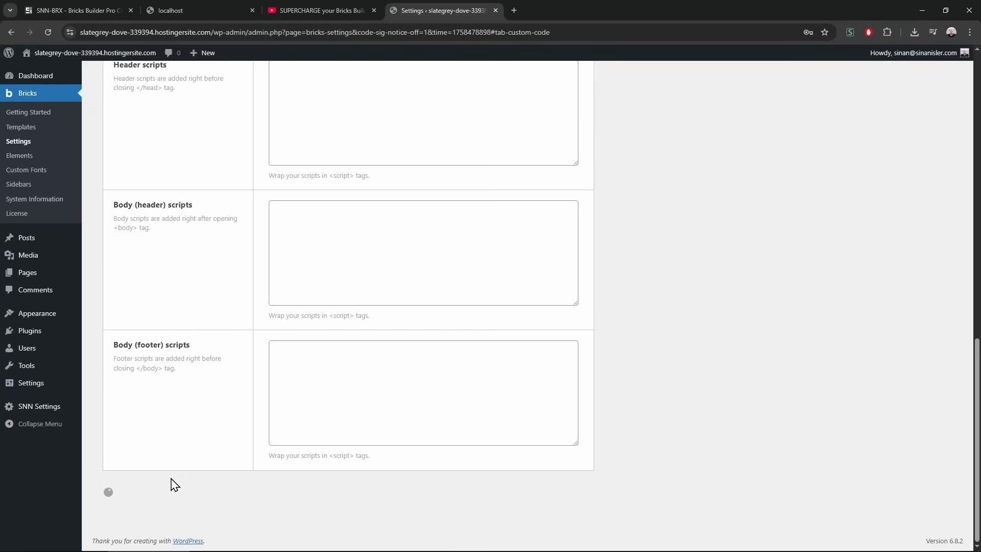
scroll(397, 322, down, 6)
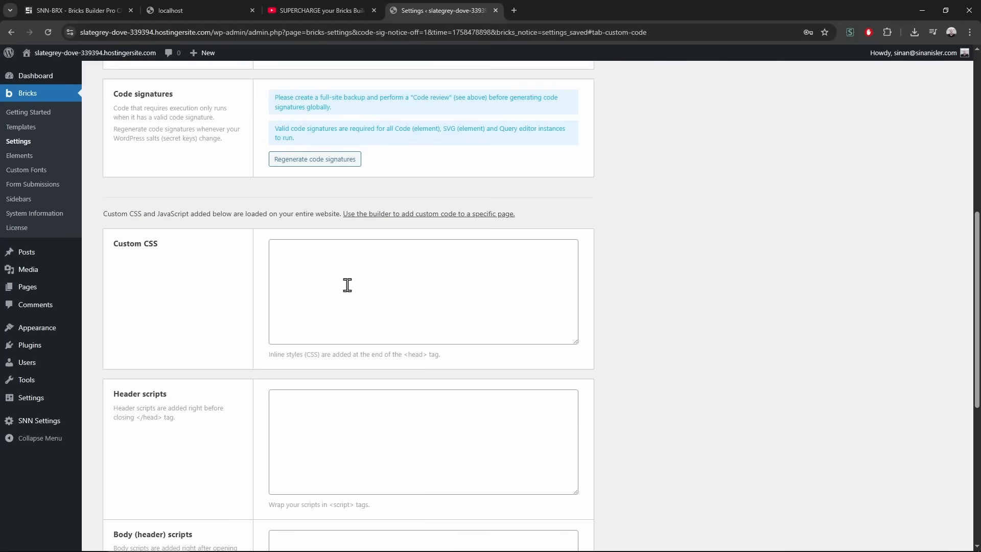
mouse_move(54, 425)
Close the localhost, SNN-BRX website and YouTube browser tabs
middle_click(169, 7)
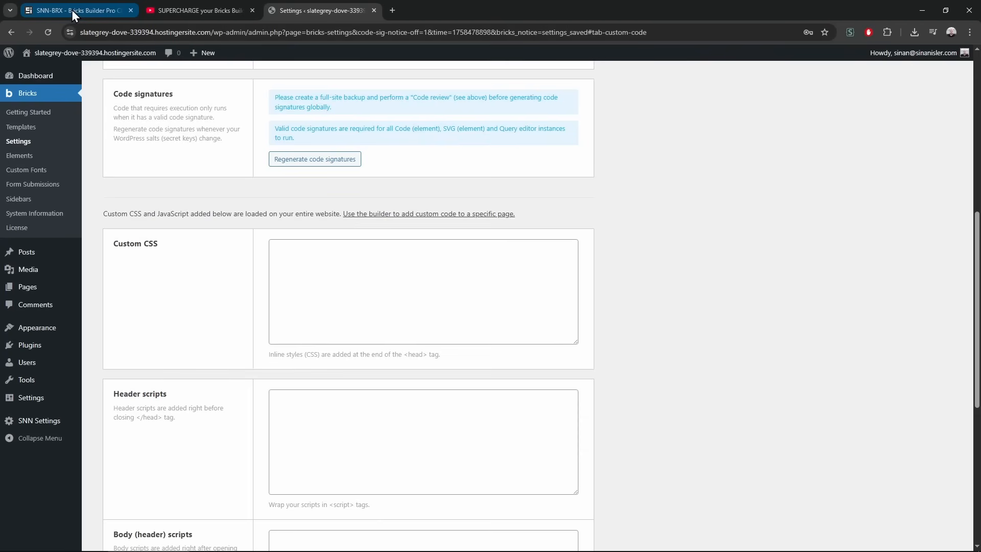
middle_click(71, 10)
middle_click(71, 10)
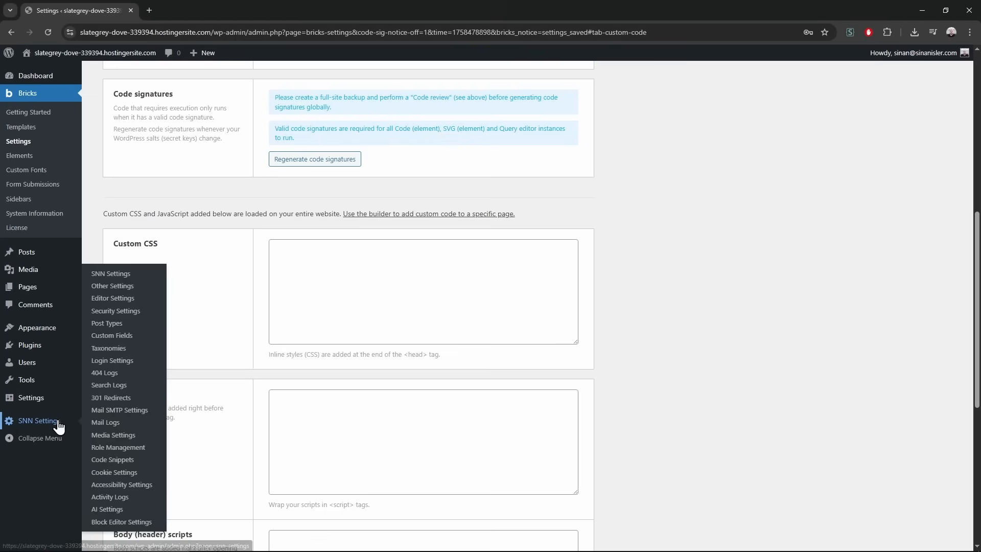
Open SNN Settings and save White Label Name as 'SNN-BRX'
click(120, 276)
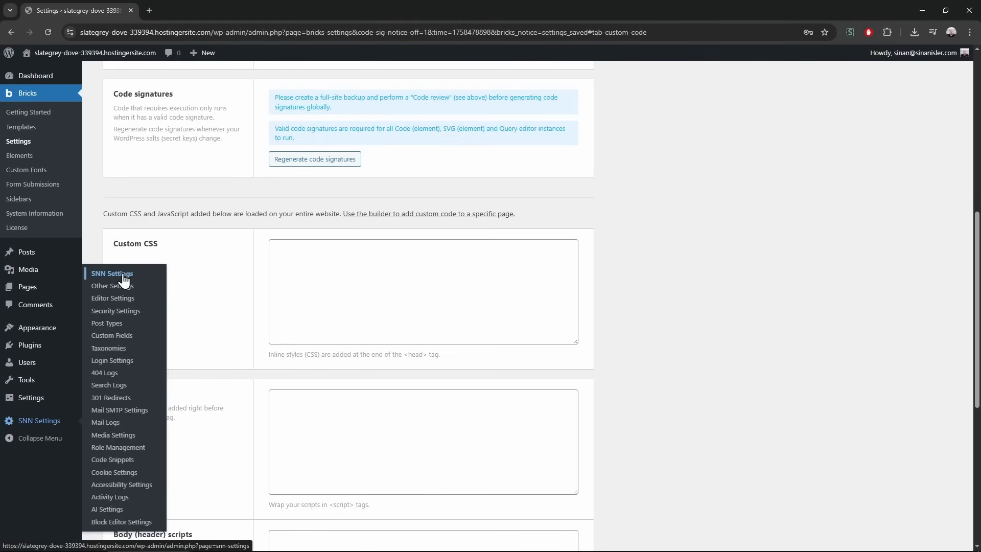
scroll(284, 407, down, 3)
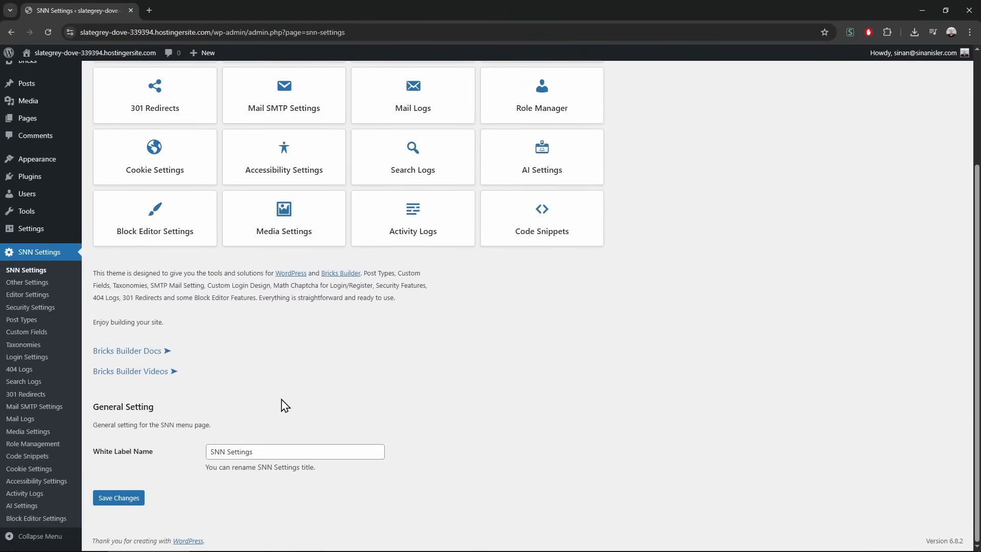
click(280, 452)
key(ctrl+a)
text(SN)
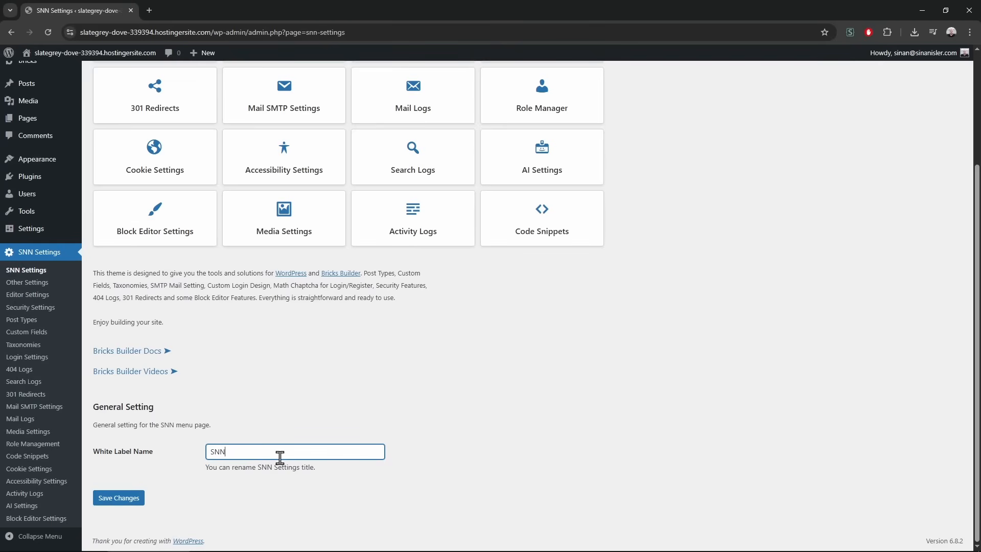
text(N-BRX)
key(Return)
Temporarily save a different White Label Name, then begin retyping it with 'S'
scroll(203, 383, down, 3)
drag(261, 466, 164, 462)
click(314, 451)
key(ctrl+a)
text(sinan)
key(Return)
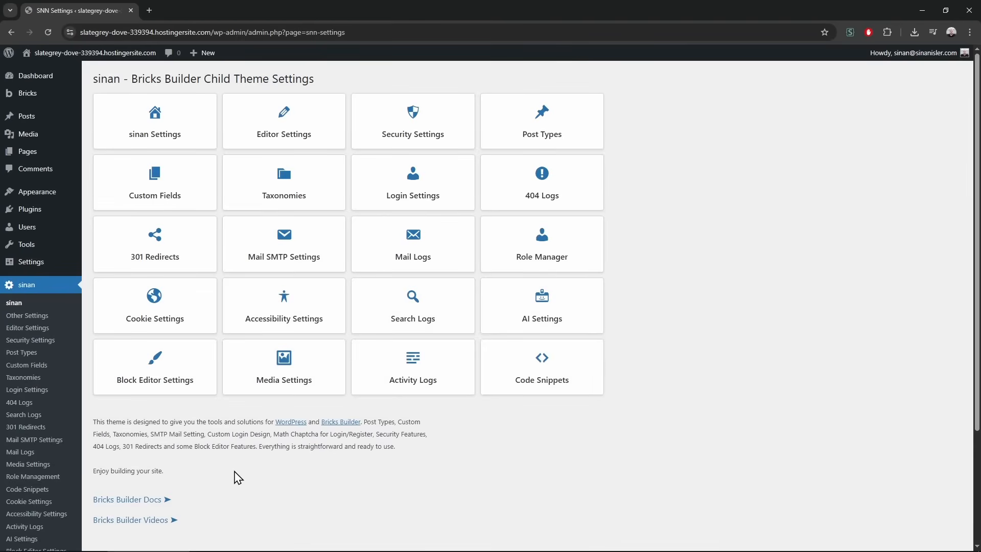
scroll(235, 475, down, 3)
drag(266, 451, 193, 455)
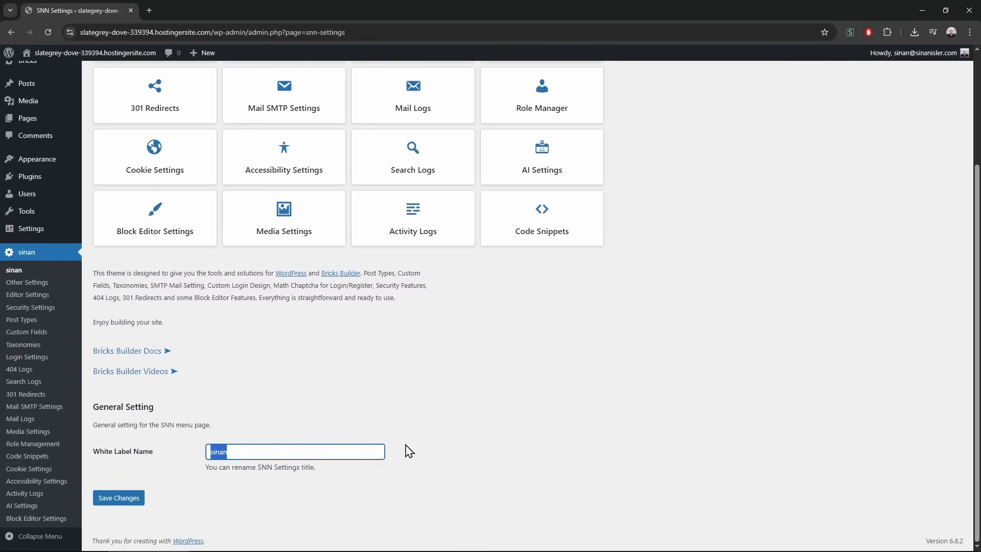
text(S)
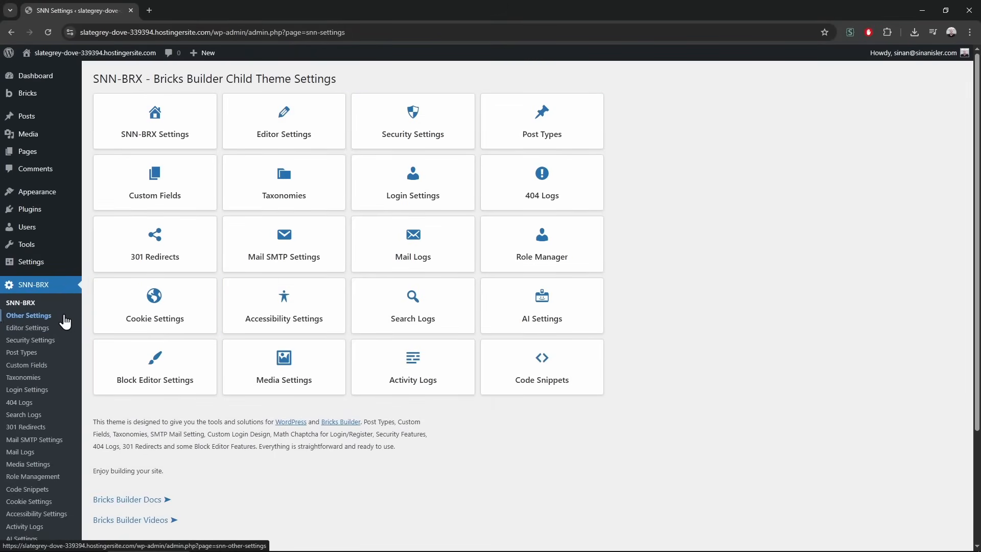
Open Other Settings and enable the GSAP and Lottie Element
click(63, 320)
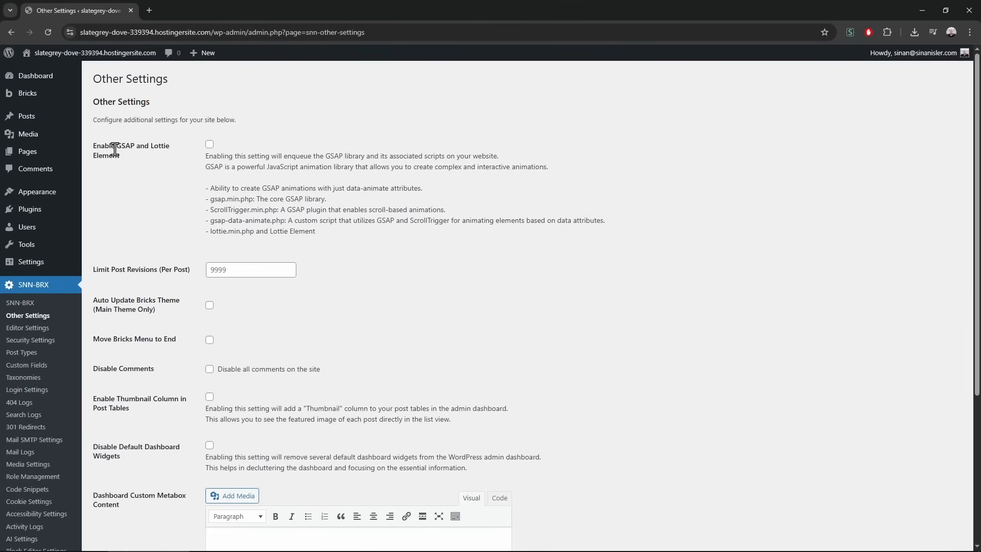
click(210, 145)
scroll(188, 355, down, 1)
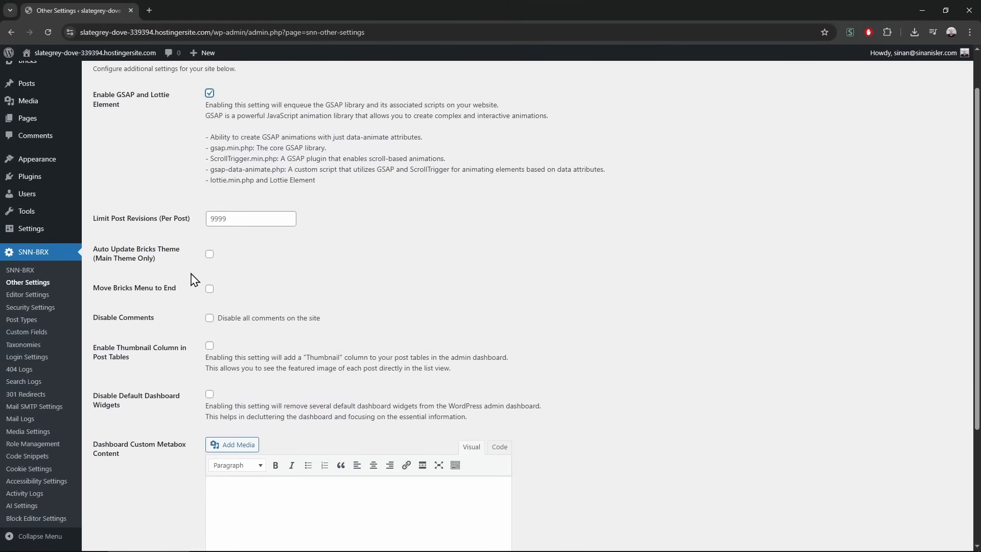
scroll(209, 298, up, 1)
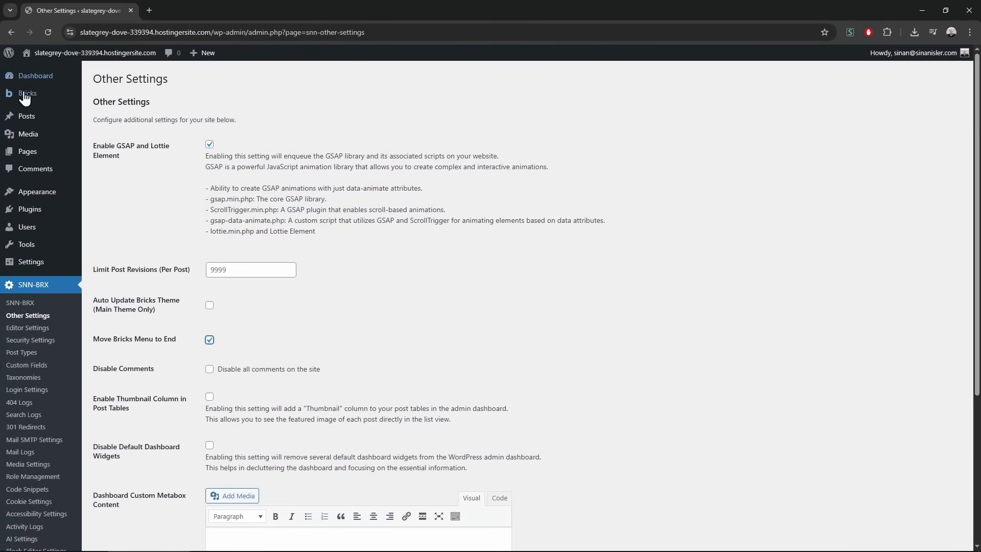
Browse the developer's website in a new tab, then close it
mouse_move(31, 100)
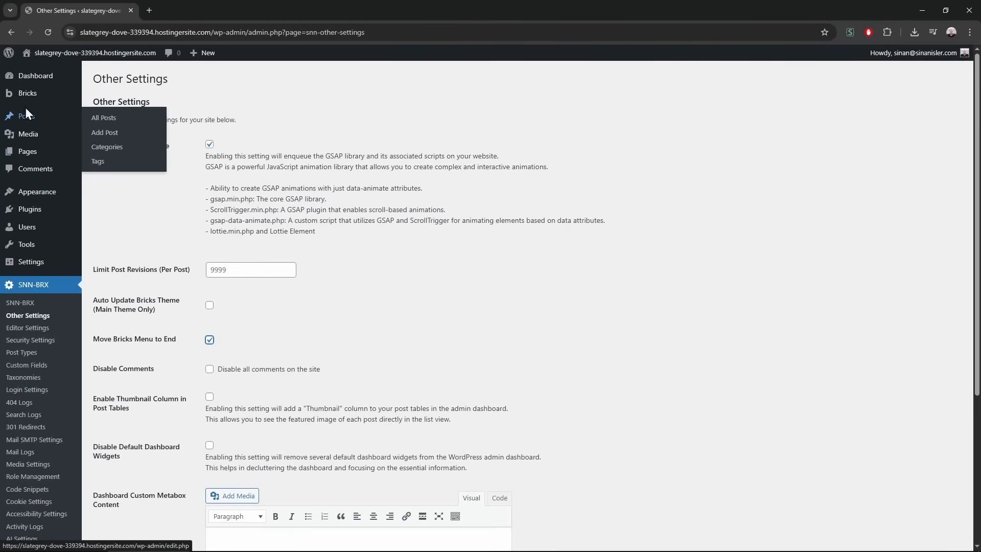
mouse_move(36, 120)
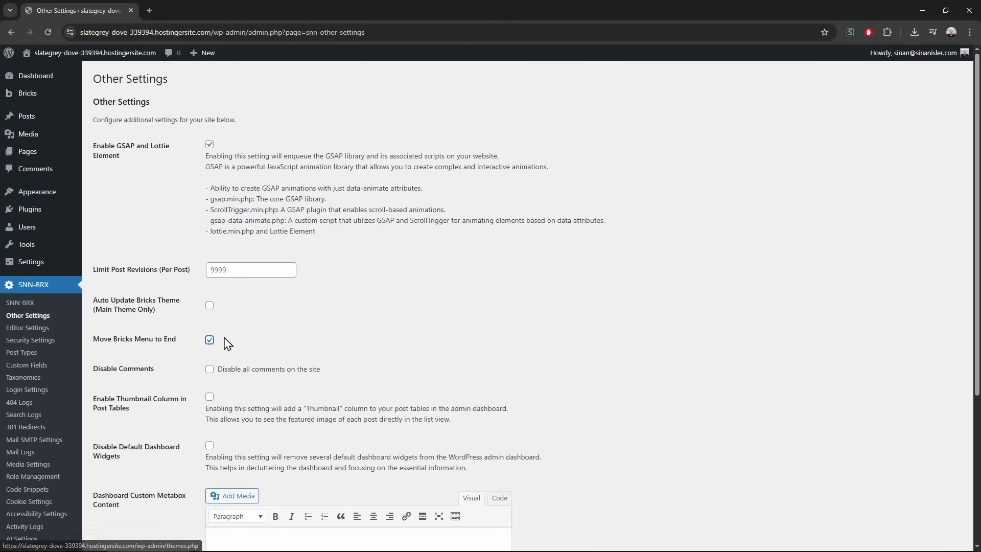
scroll(201, 367, down, 2)
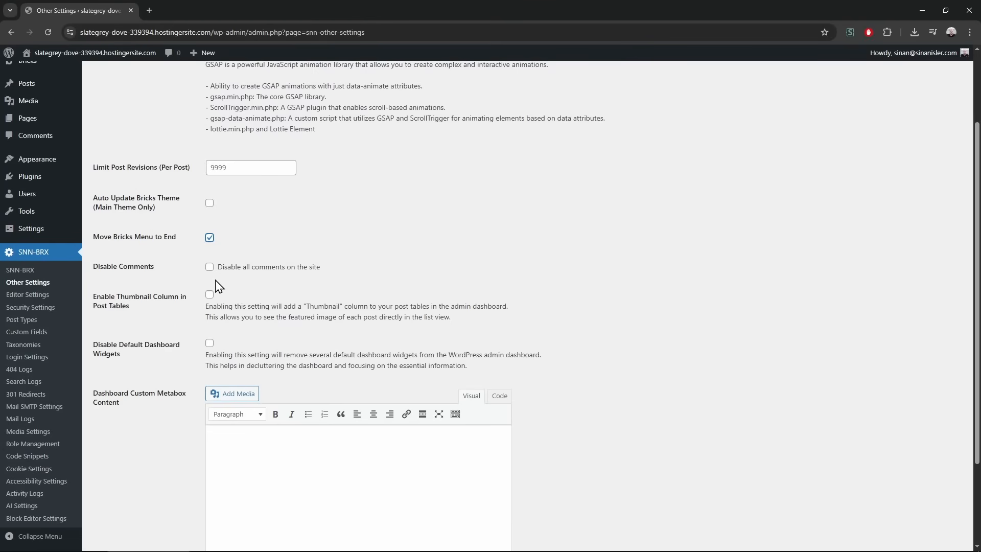
key(ctrl+t)
text(sinanisler.com)
key(Return)
scroll(234, 256, down, 10)
scroll(247, 256, up, 4)
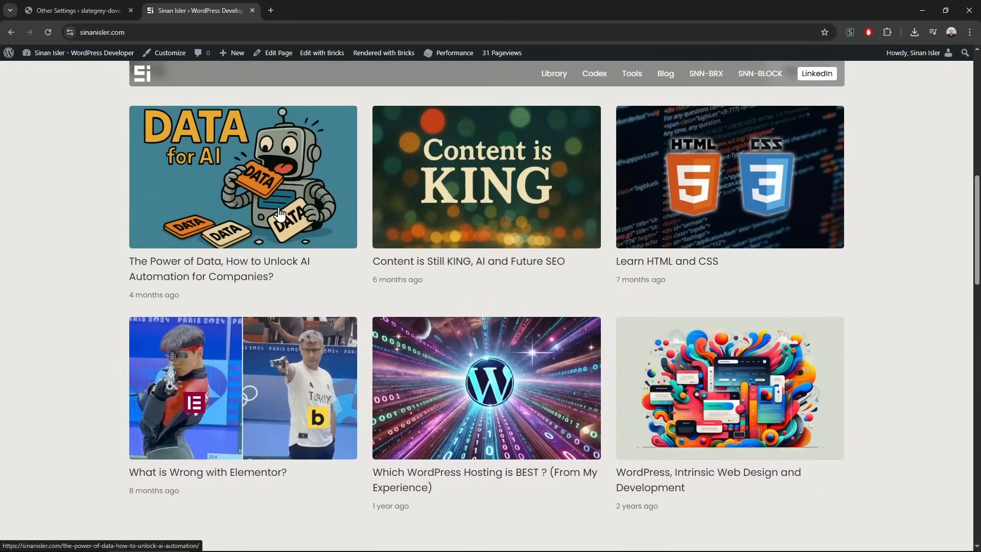
scroll(69, 245, down, 15)
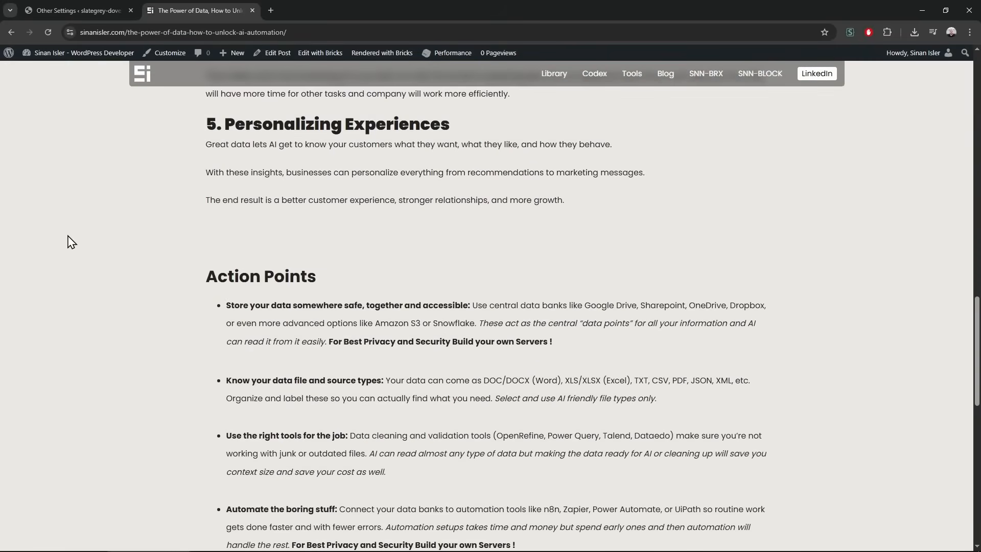
scroll(204, 151, up, 5)
click(253, 10)
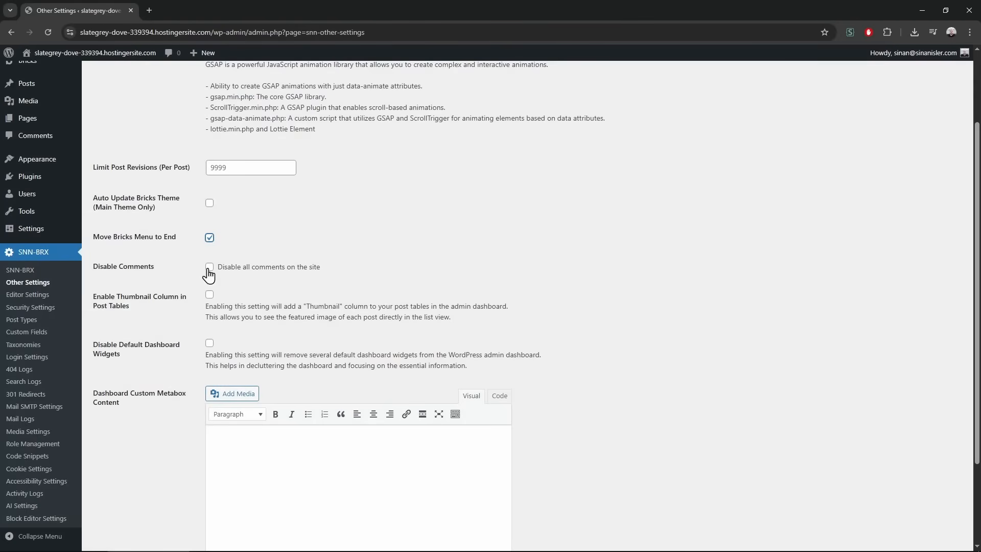
Disable all comments and dismiss the Welcome panel on the Dashboard in a new tab
click(210, 266)
scroll(61, 92, up, 3)
middle_click(60, 82)
key(ctrl+Tab)
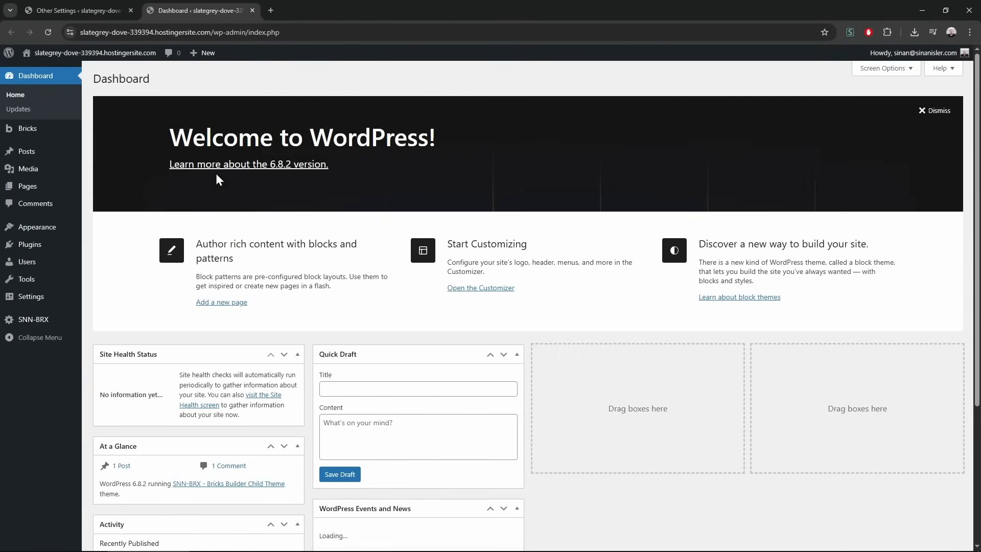
click(936, 111)
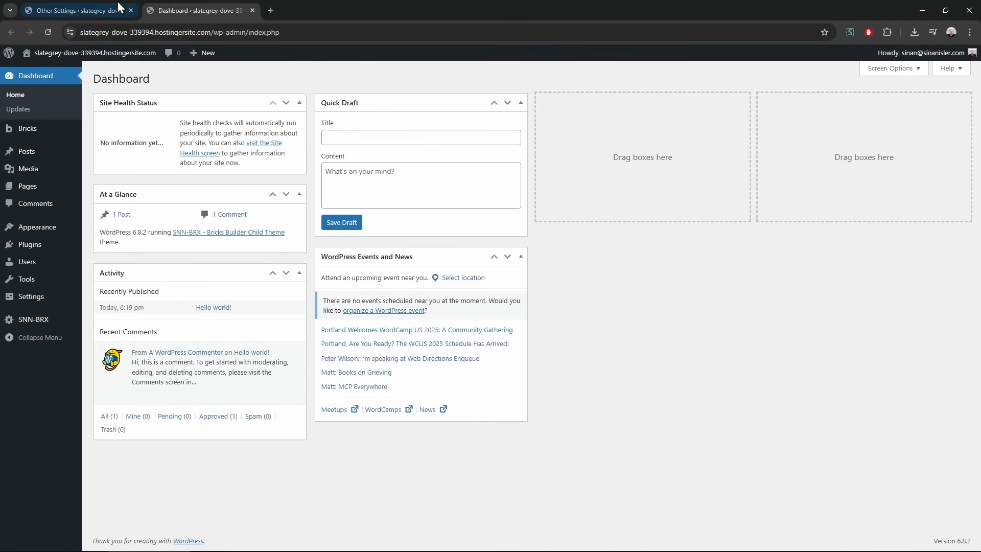
click(91, 6)
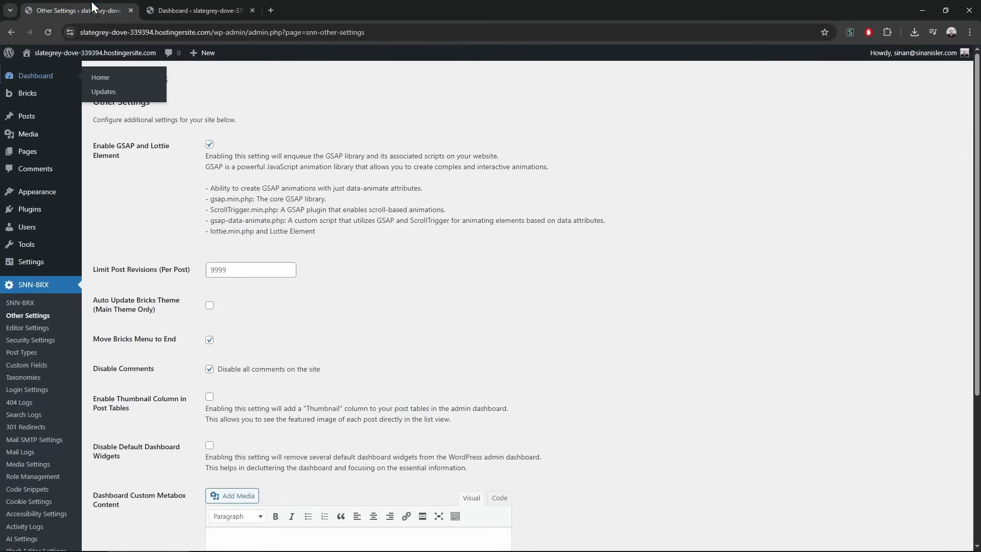
Save Disable Default Dashboard Widgets as on and check the emptied Dashboard
scroll(212, 404, down, 3)
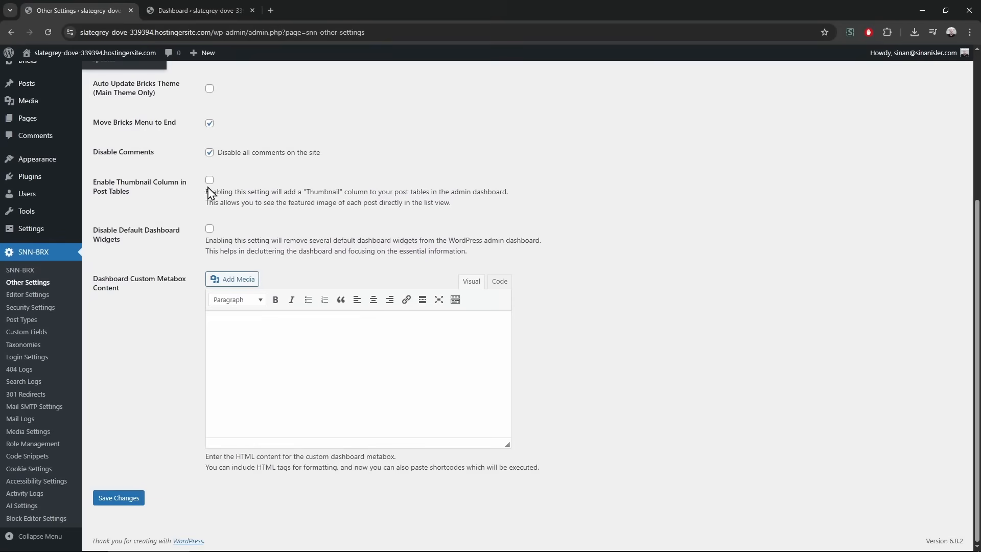
click(210, 228)
click(134, 500)
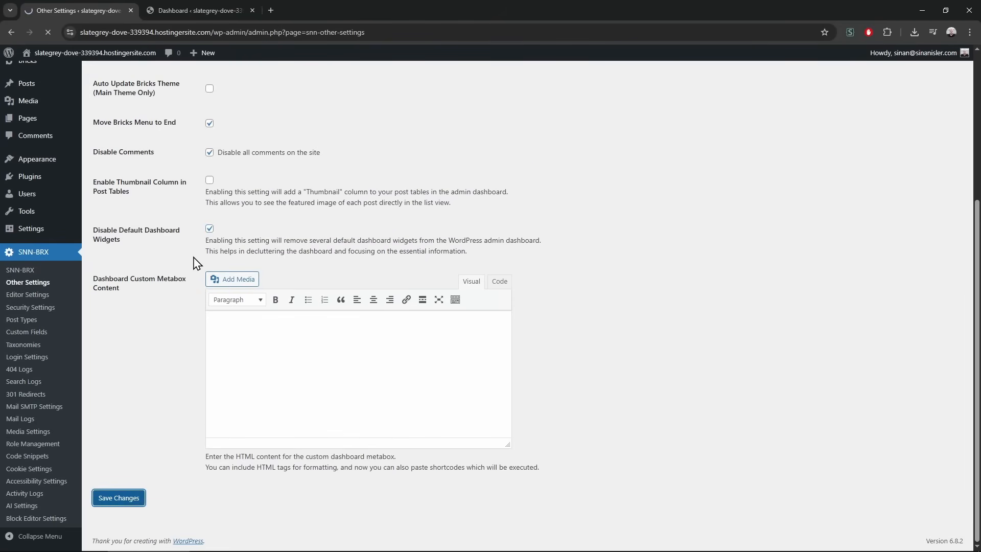
middle_click(48, 76)
click(291, 4)
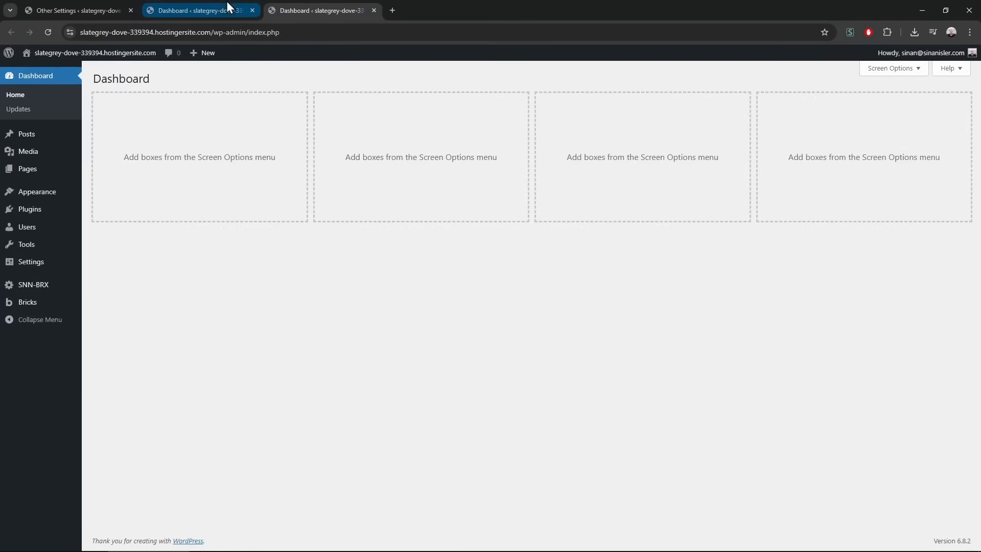
click(80, 7)
Make the Dashboard Custom Metabox Content a Heading 1 'Hello' with fire emojis and save
scroll(278, 412, down, 4)
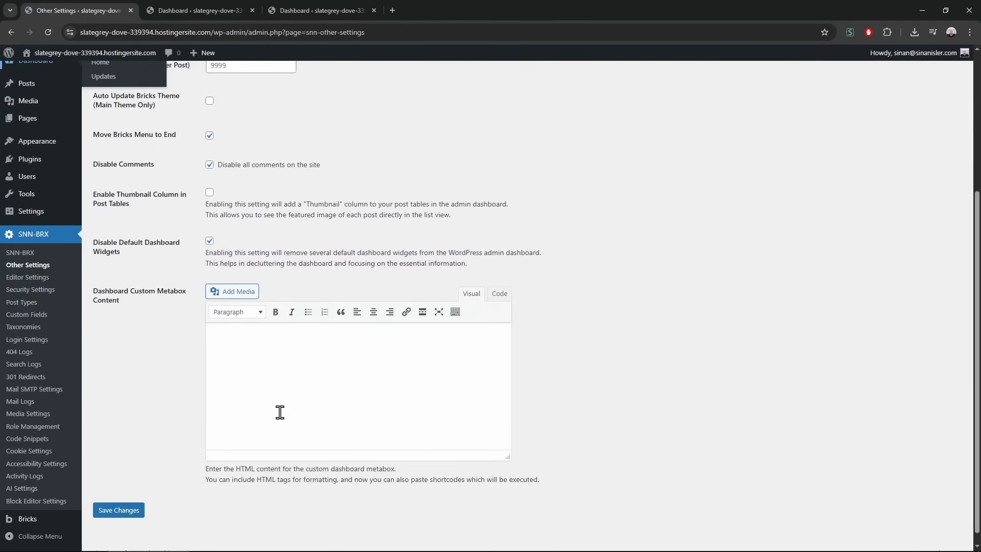
click(411, 412)
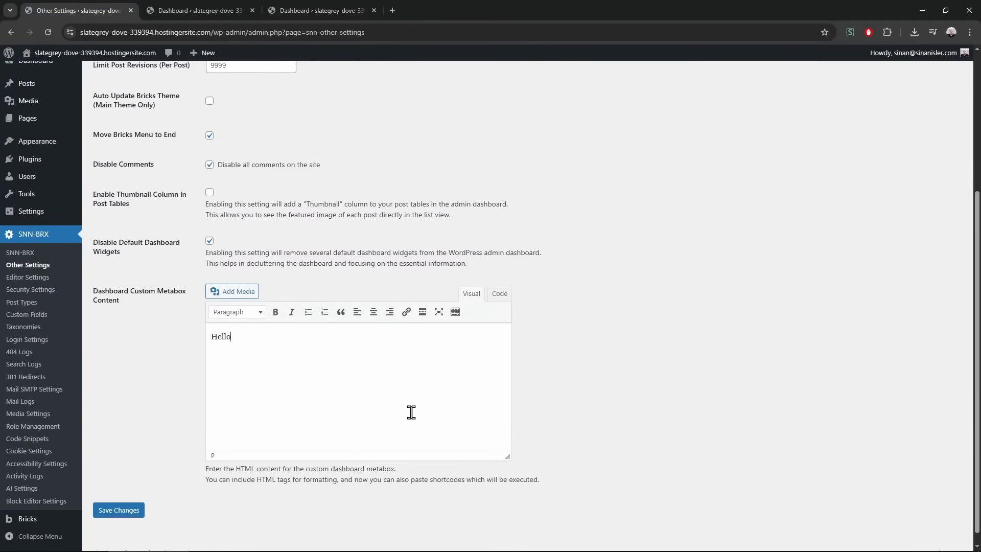
key(super+period)
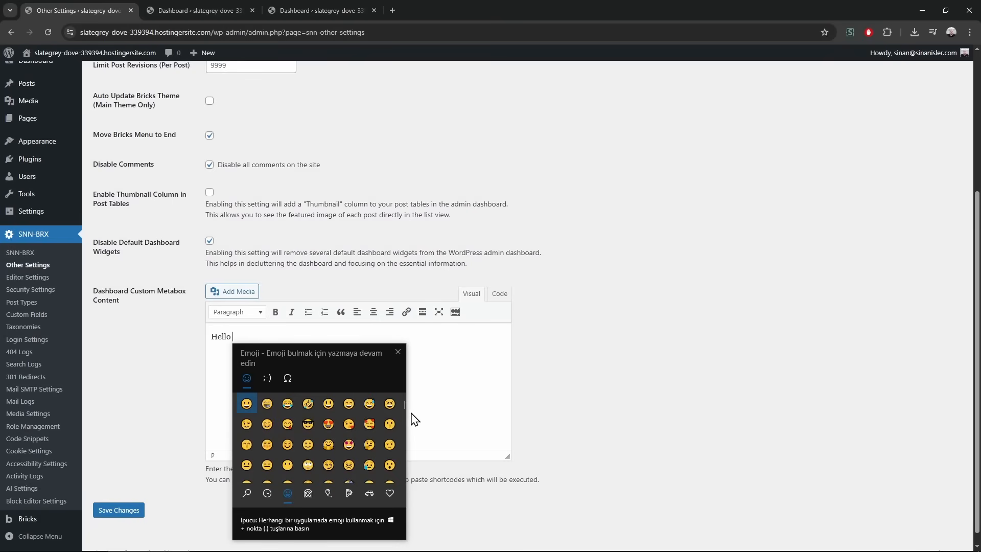
click(267, 501)
click(328, 425)
click(328, 424)
click(328, 424)
click(328, 424)
click(398, 352)
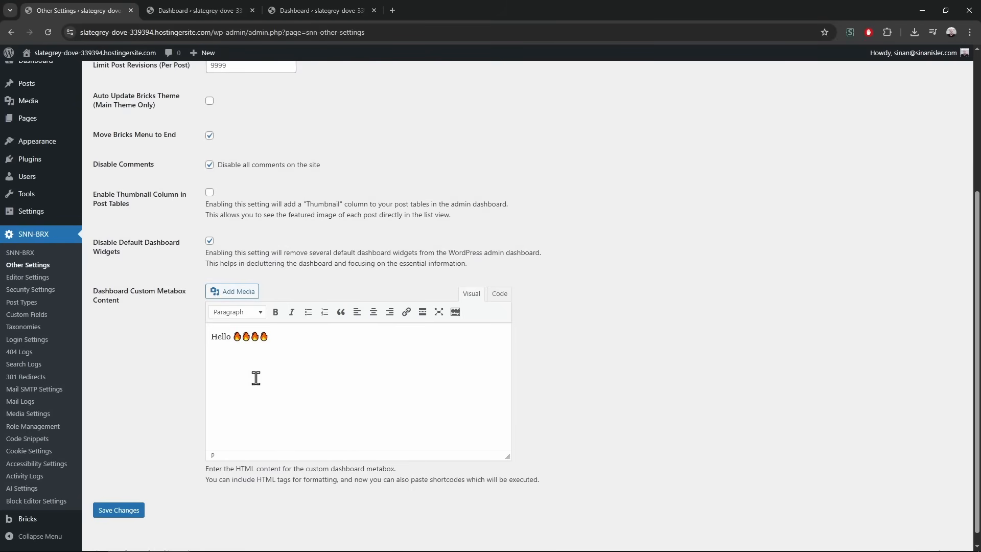
click(236, 312)
click(230, 351)
click(121, 511)
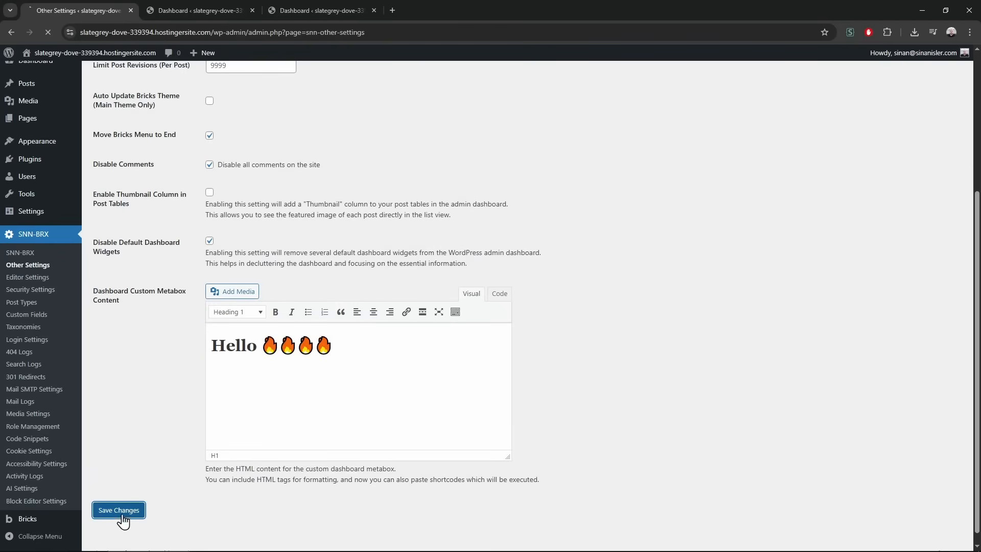
Reload the Dashboard to show the Welcome box, closing the extra Dashboard tabs
middle_click(48, 77)
click(192, 4)
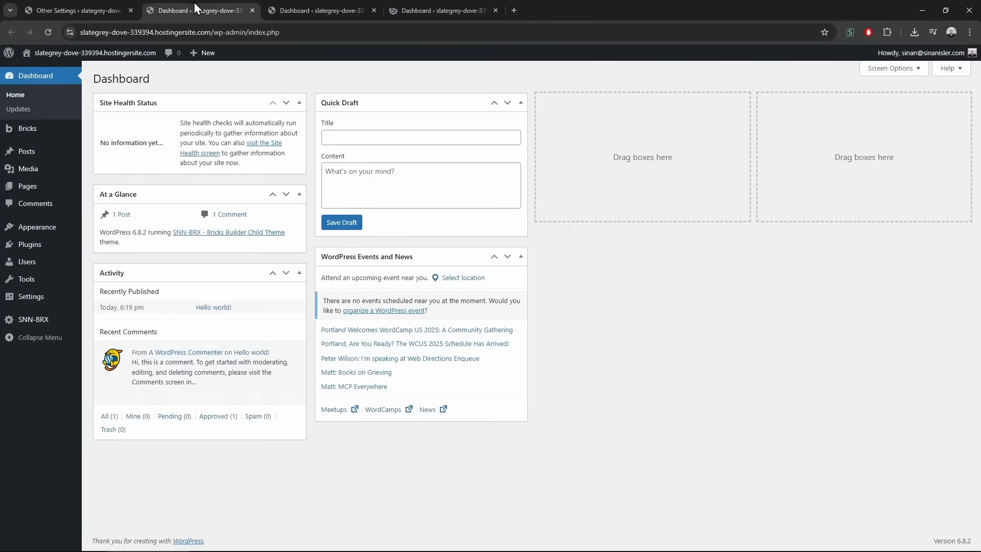
drag(455, 1, 167, 1)
key(F5)
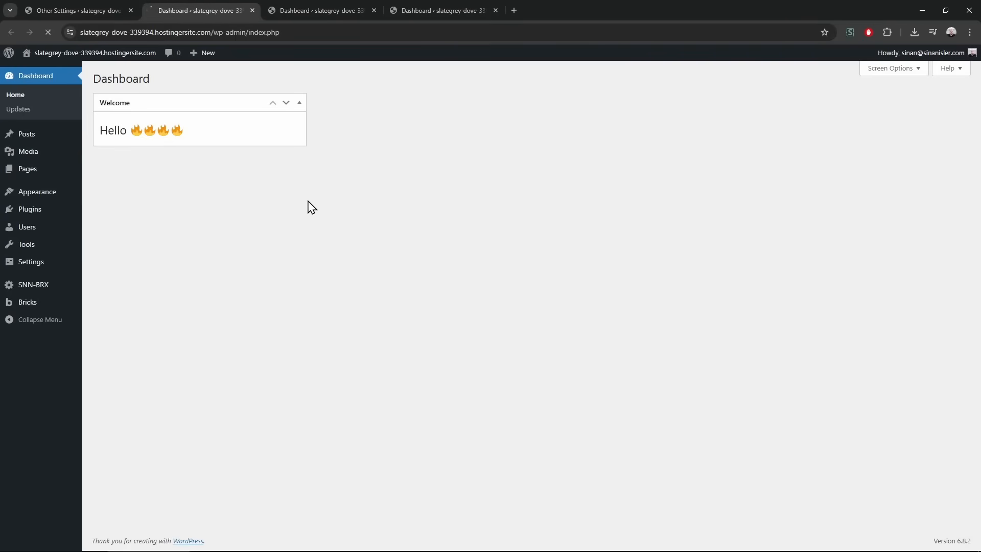
middle_click(358, 1)
middle_click(357, 1)
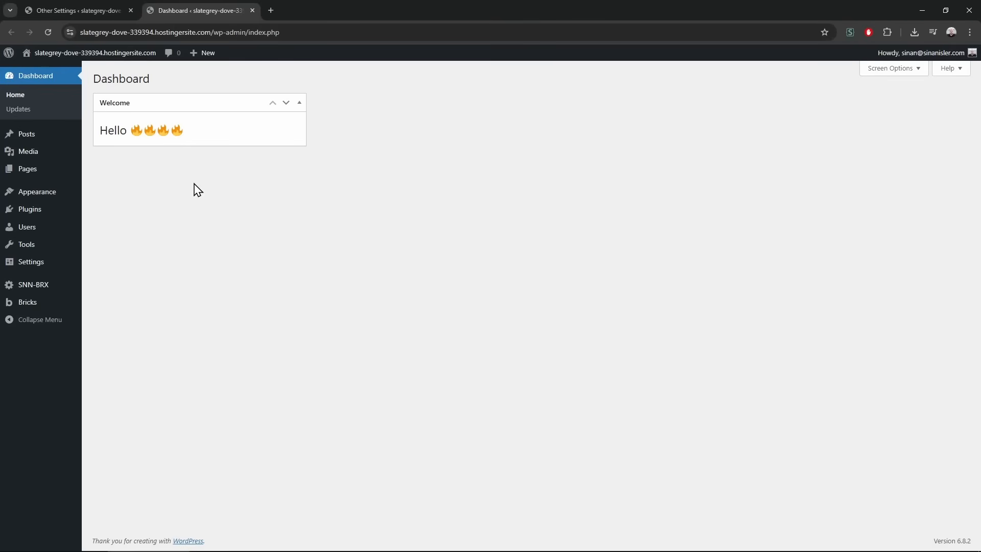
View the empty Bricks Form Submissions list in a new tab, then close it
mouse_move(38, 305)
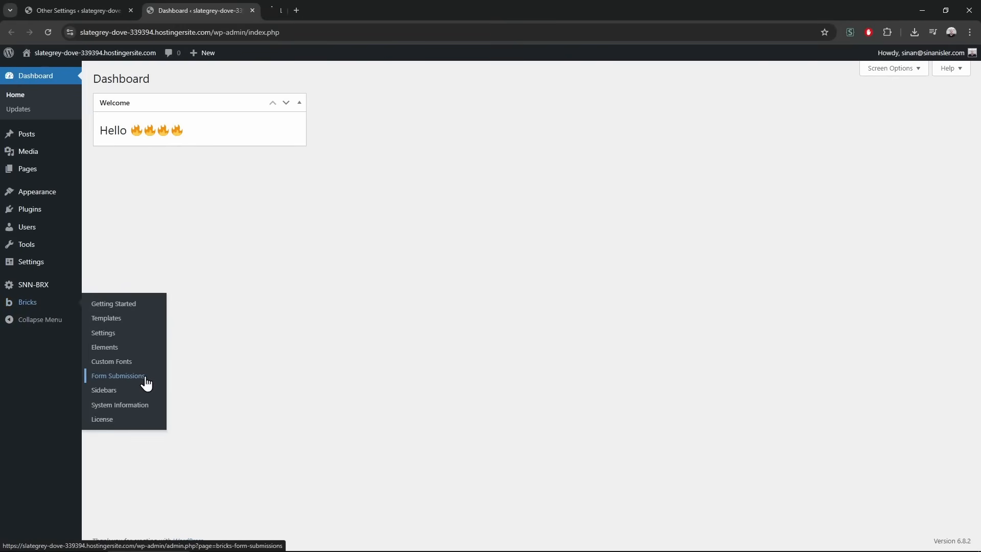
middle_click(145, 378)
click(335, 3)
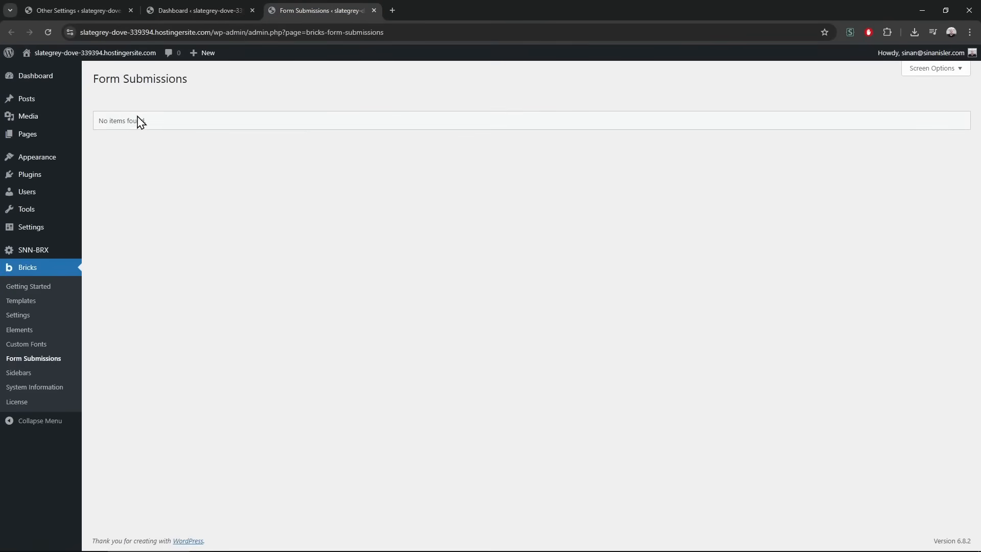
click(219, 1)
middle_click(326, 1)
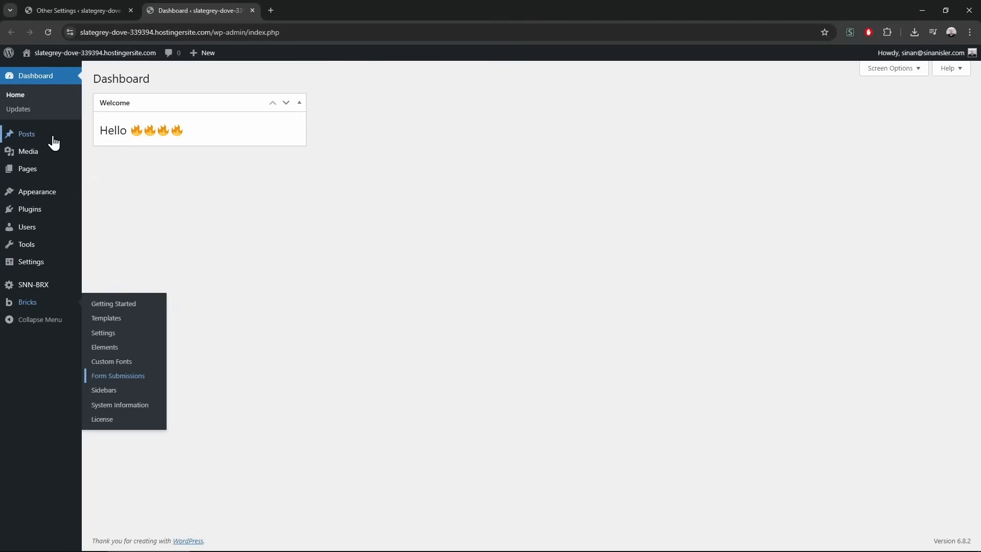
Return to the SNN-BRX Other Settings tab
mouse_move(54, 136)
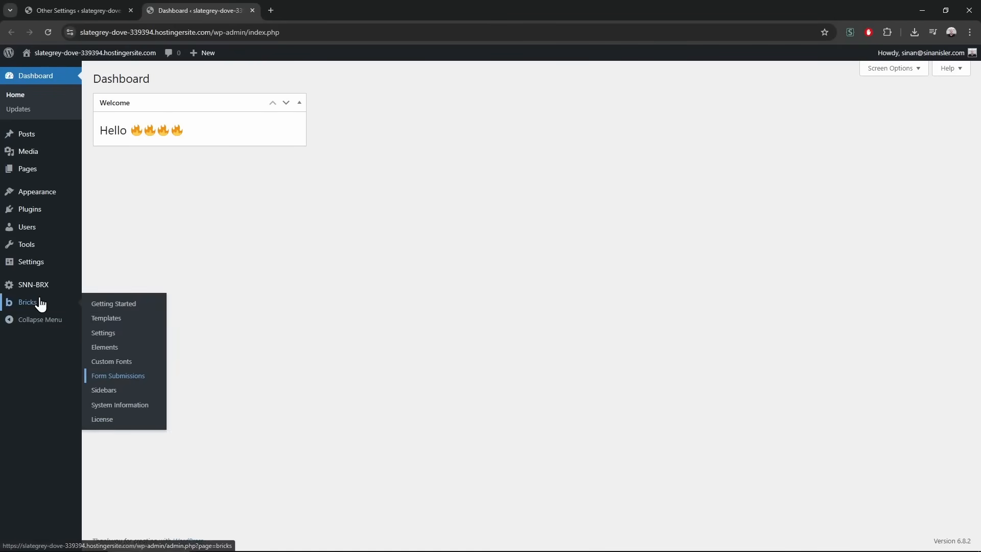
mouse_move(11, 285)
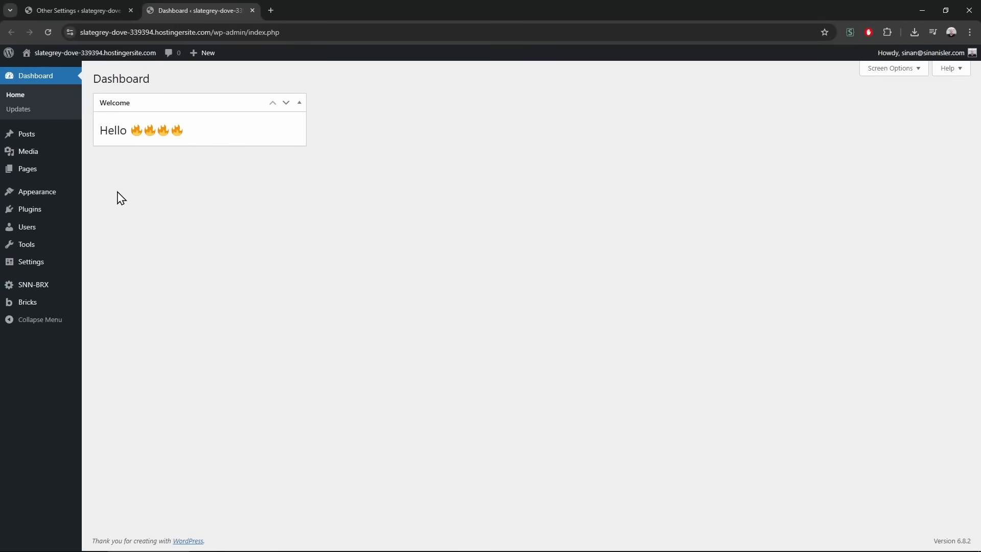
click(112, 8)
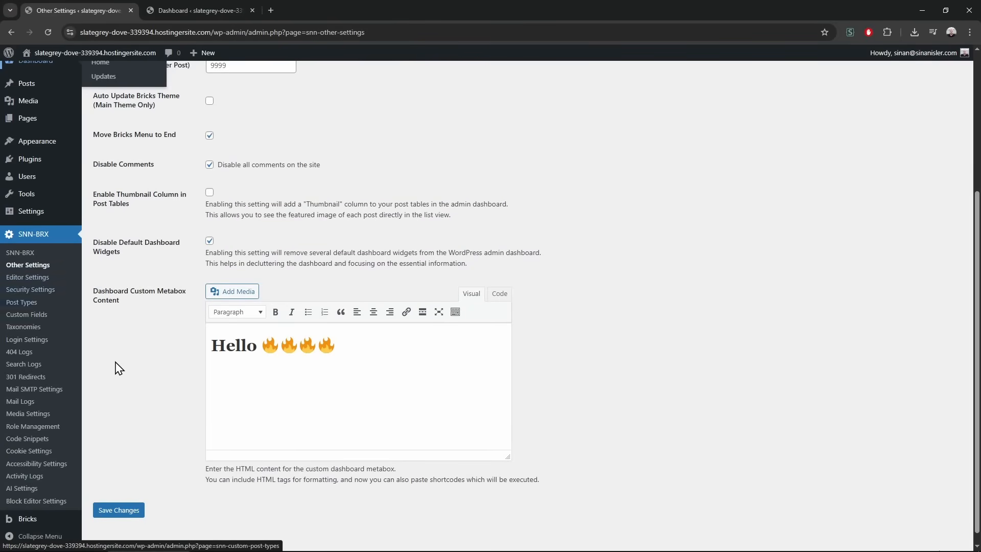
In Editor Settings, enable the SNN-BRX Editor Panel and Make Elements Compact, then save
scroll(106, 351, up, 2)
click(47, 292)
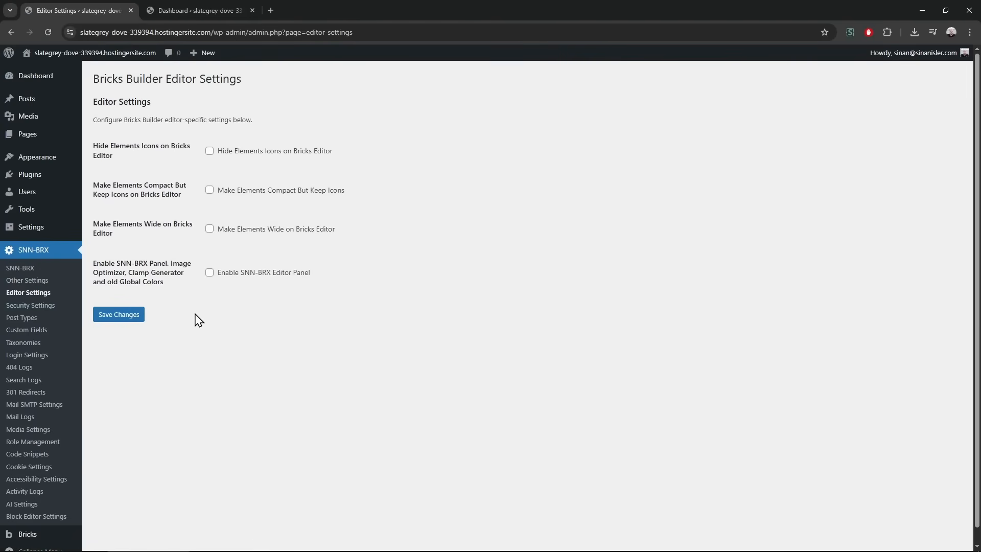
click(209, 272)
mouse_move(171, 263)
mouse_down()
mouse_move(134, 269)
mouse_move(165, 272)
mouse_up()
click(192, 334)
click(210, 192)
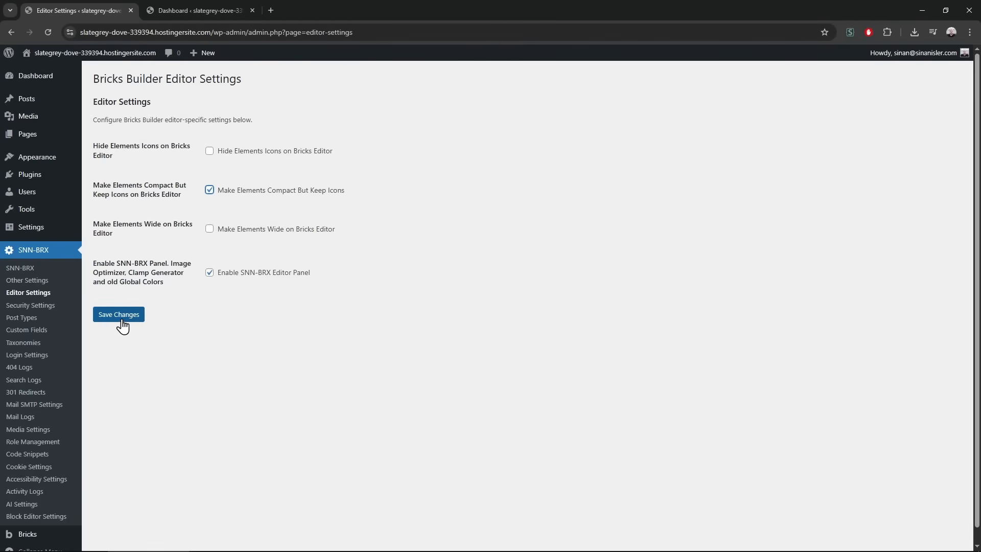
click(210, 190)
In Security Settings, tick the login math captcha, Disable Emoji Support and Disable Gravatar Support
click(66, 307)
click(210, 323)
click(210, 354)
click(210, 382)
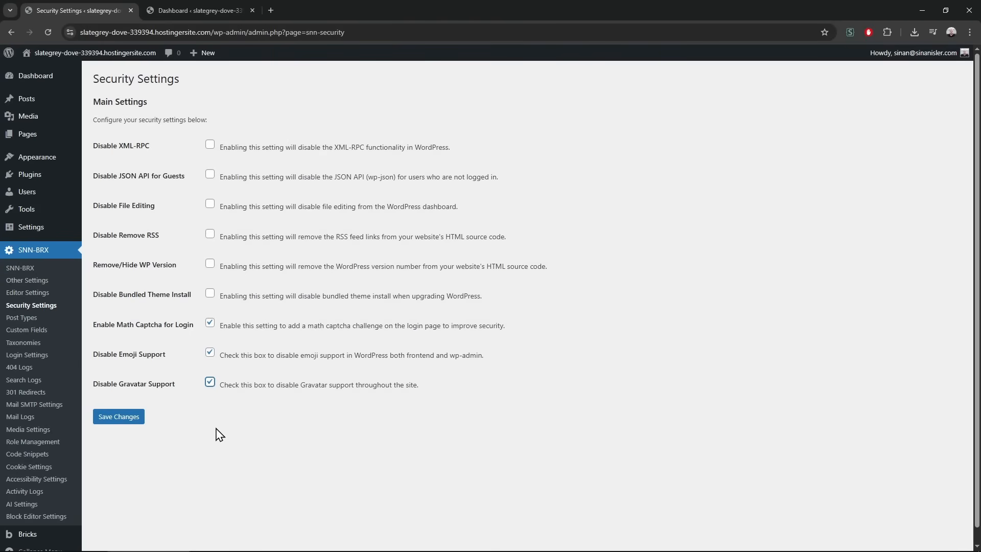
Highlight the Disable Emoji Support and Gravatar option labels
click(167, 359)
drag(94, 355, 156, 358)
drag(104, 383, 169, 368)
click(127, 358)
click(159, 378)
Open the page source and search it for '.com', 'wp.com', then 'cdnemoji'
right_click(251, 468)
click(313, 439)
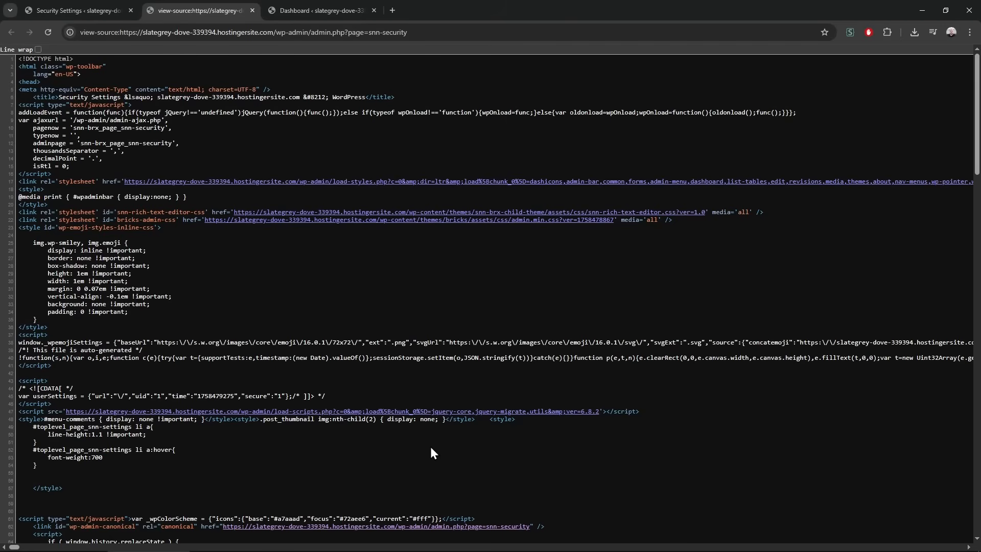
key(ctrl+f)
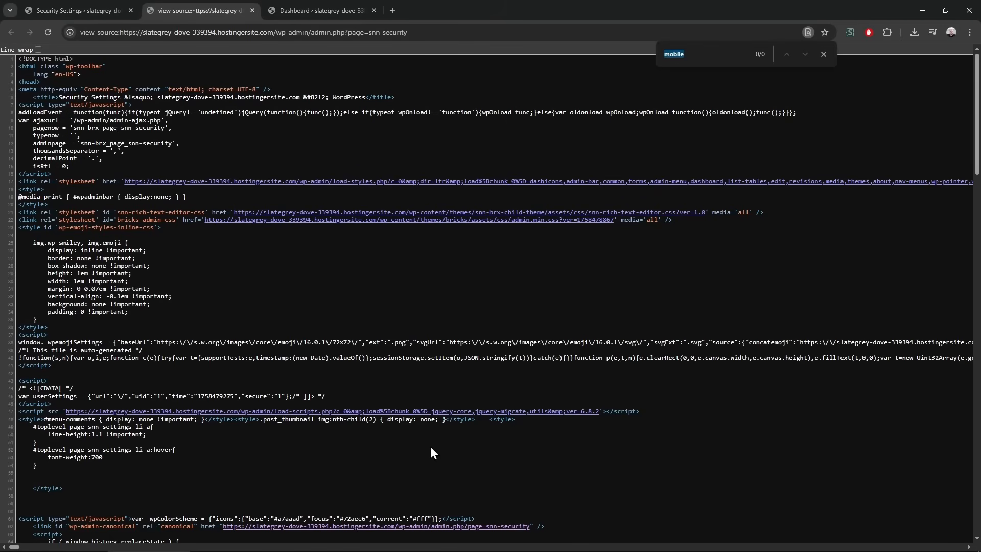
text(.com)
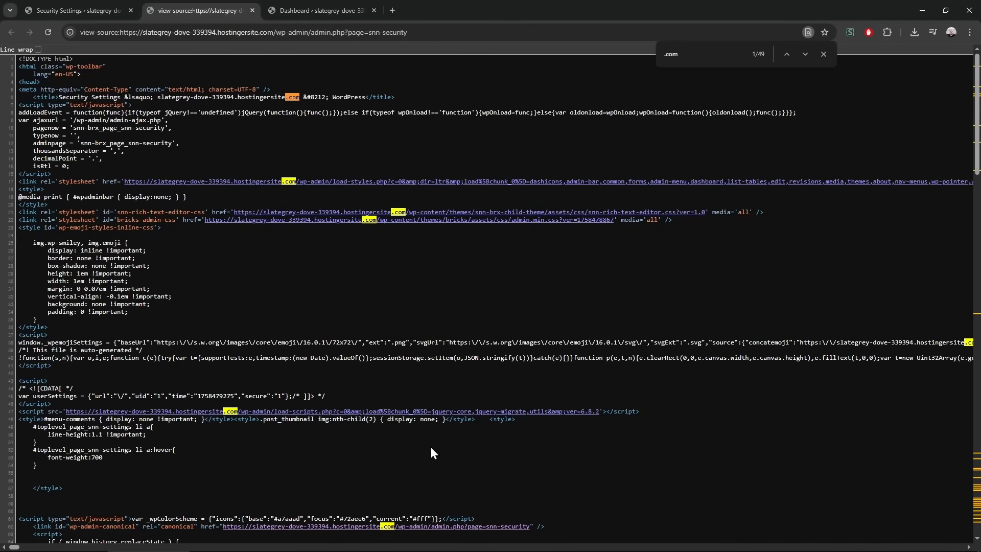
key(ctrl+a)
text(wp.com)
key(ctrl+a)
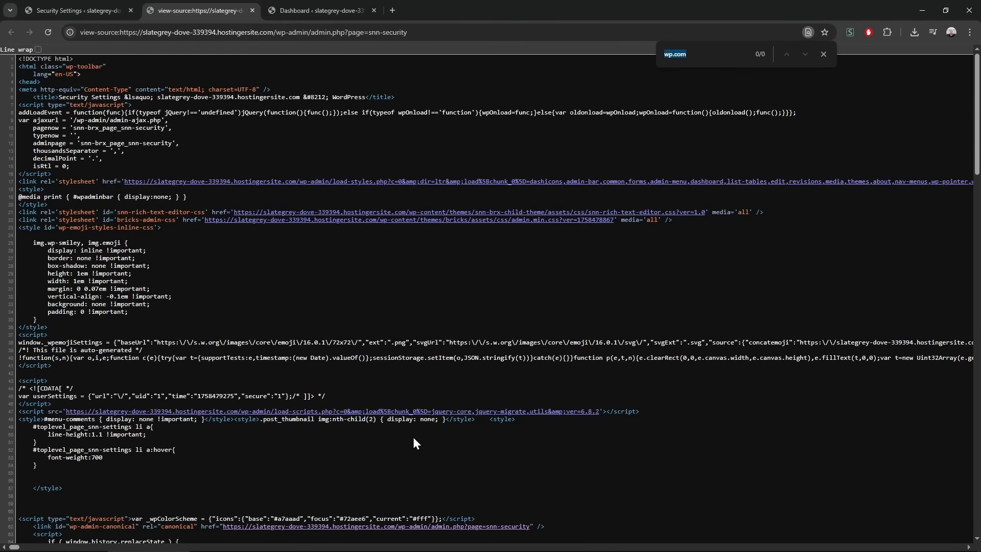
text(cdn)
text(emoji)
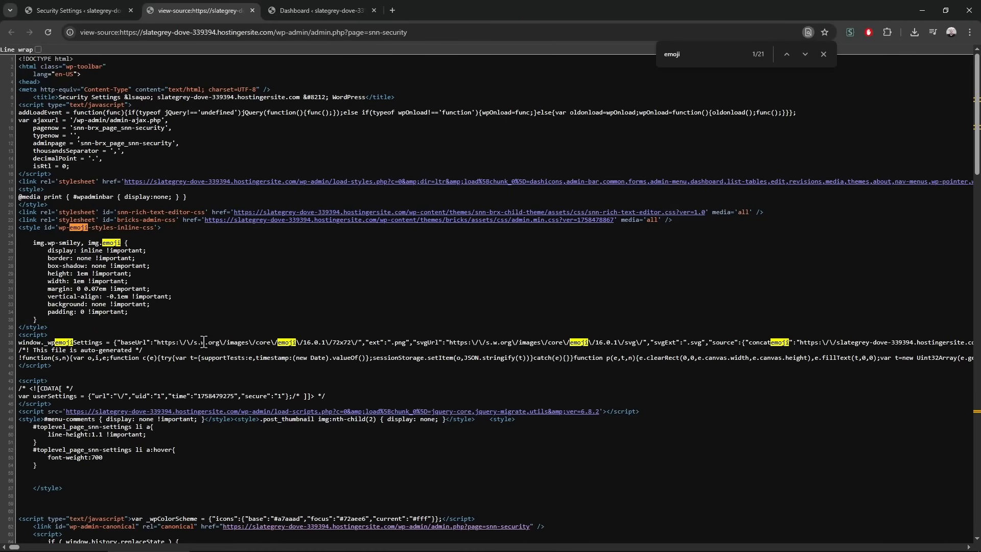
drag(219, 342, 204, 342)
Save the security settings and open the Dashboard in a new tab to inspect the greeting emojis
click(118, 10)
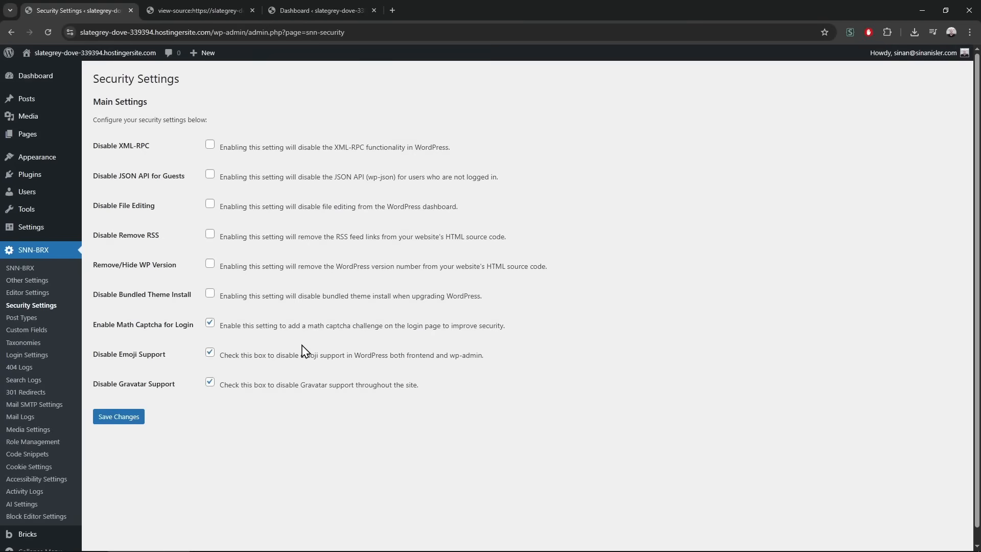
click(127, 431)
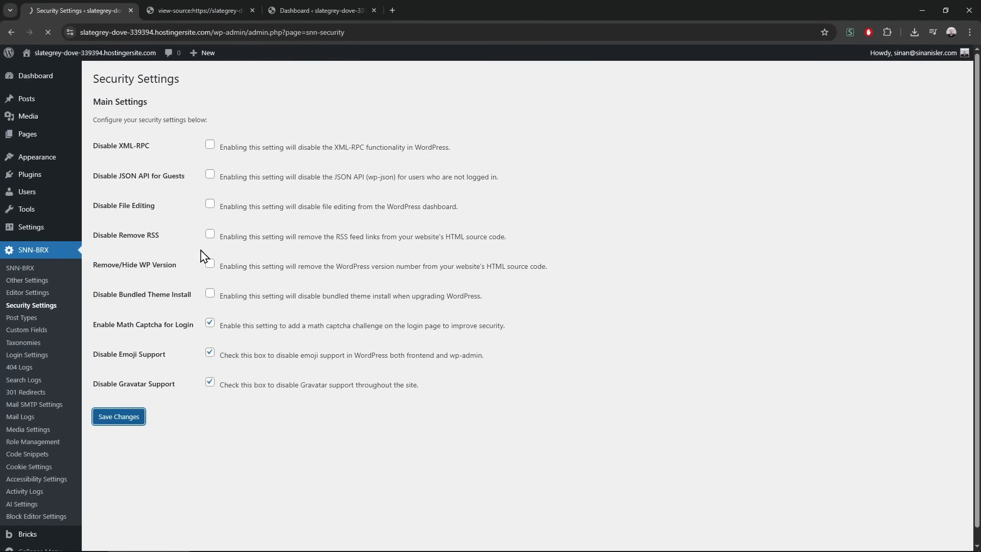
middle_click(26, 76)
click(335, 1)
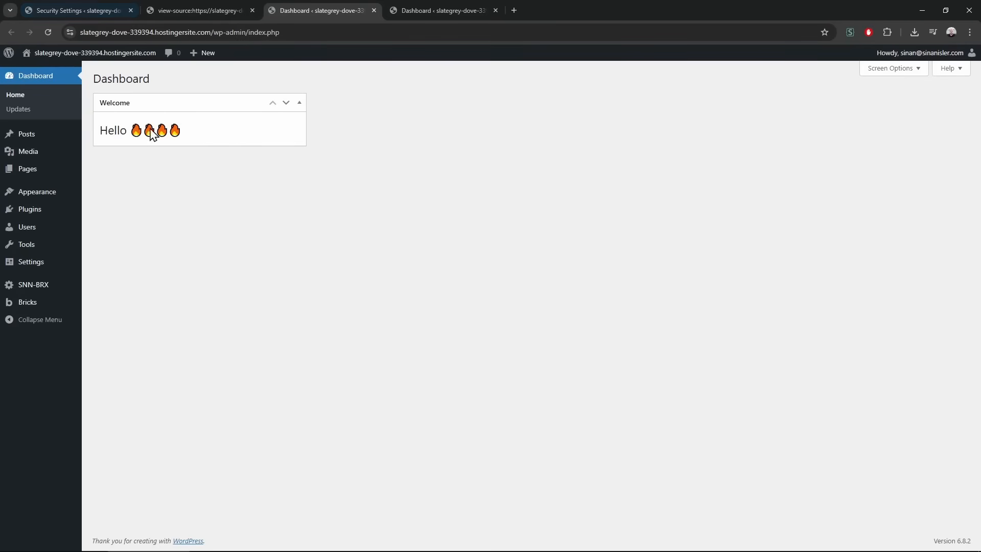
drag(117, 132, 217, 137)
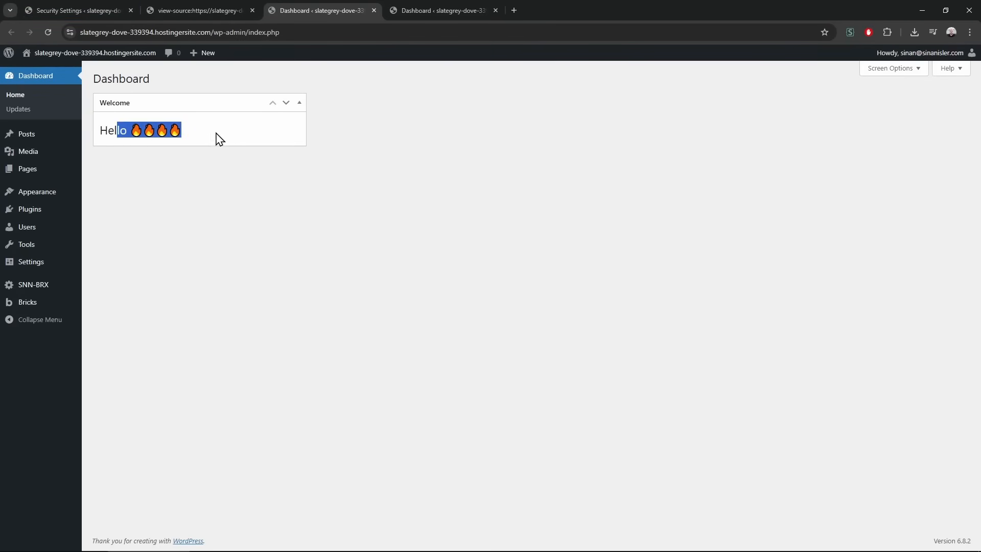
click(149, 171)
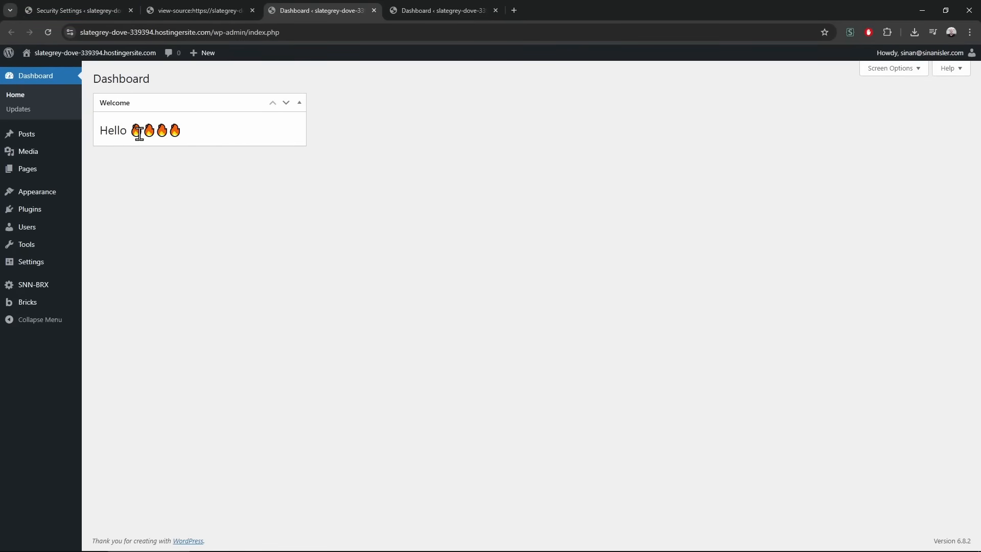
Turn off Disable Emoji Support, save, and check the Dashboard's emoji image in a separate tab
click(86, 8)
click(209, 376)
click(121, 444)
click(289, 8)
key(F5)
right_click(148, 131)
click(164, 140)
click(446, 4)
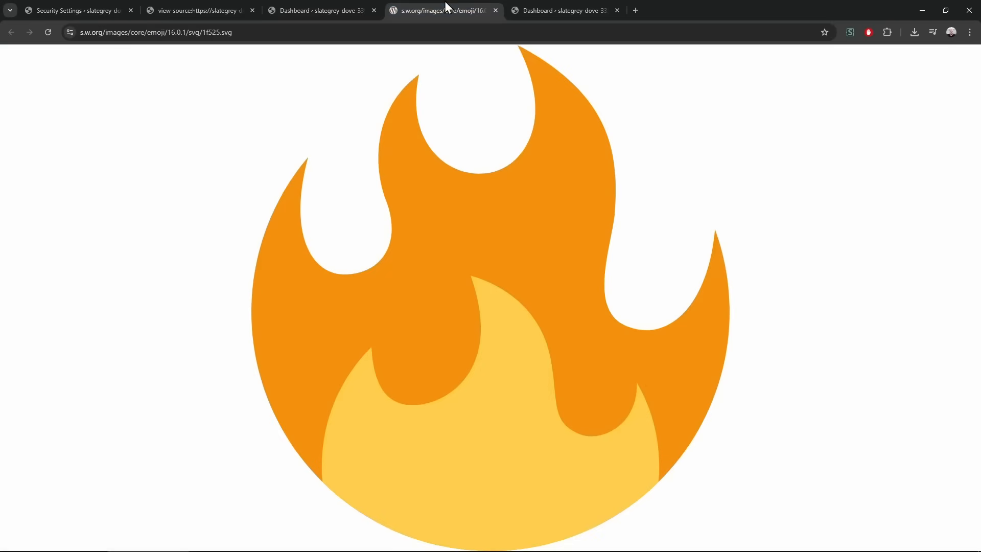
double_click(103, 33)
click(215, 111)
key(F5)
key(ctrl+w)
Turn Disable Emoji Support back on, save, and close the view-source and extra Dashboard tabs
key(ctrl+1)
click(210, 376)
click(128, 443)
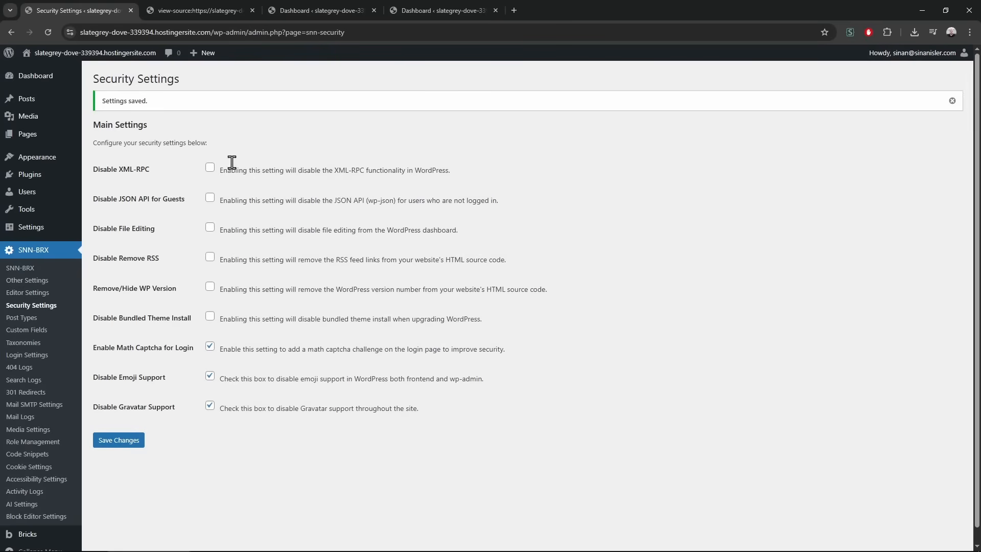
click(284, 3)
middle_click(248, 6)
key(F5)
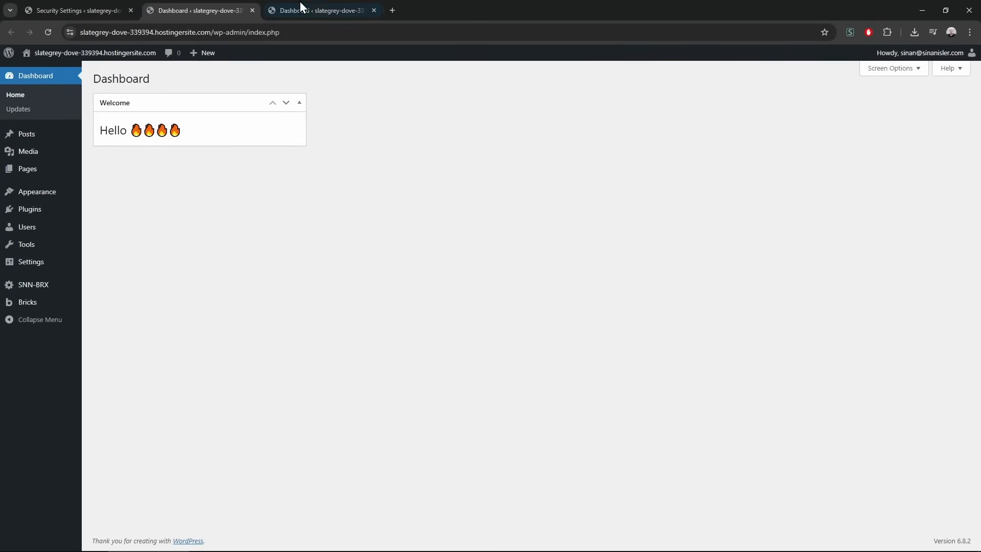
middle_click(305, 1)
click(73, 1)
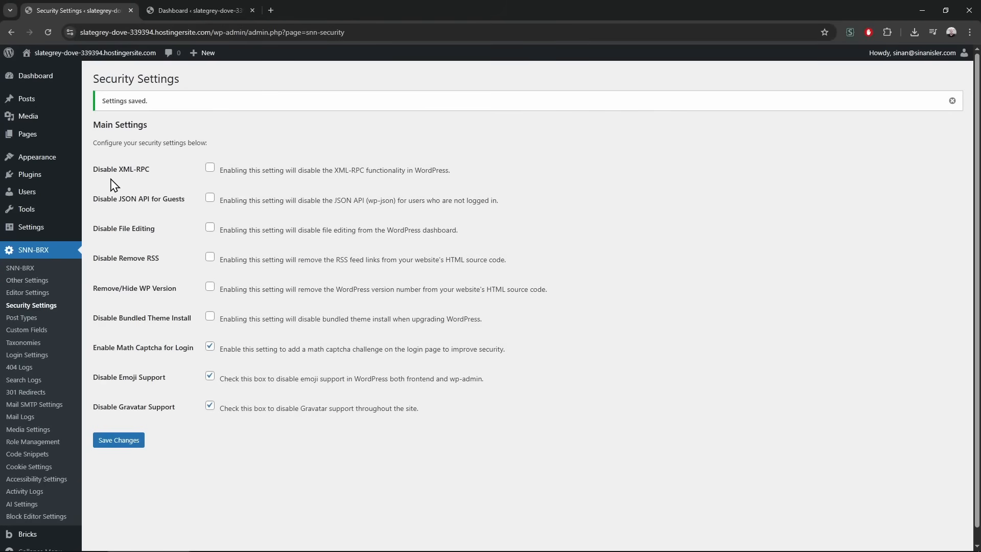
Trash the draft Privacy Policy page, then leave the new-page editor for the empty Pages list
click(54, 135)
click(176, 179)
click(153, 81)
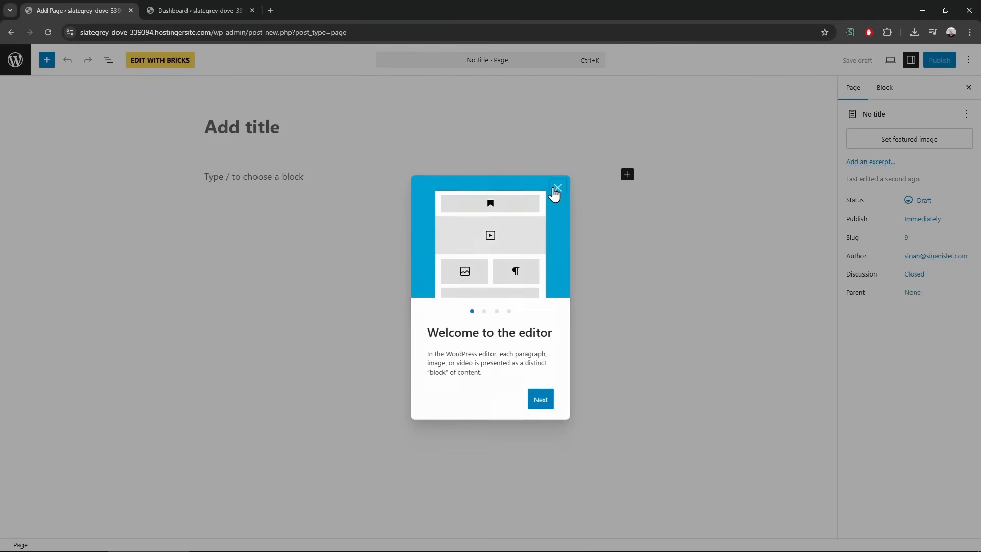
click(557, 190)
right_click(587, 68)
click(664, 77)
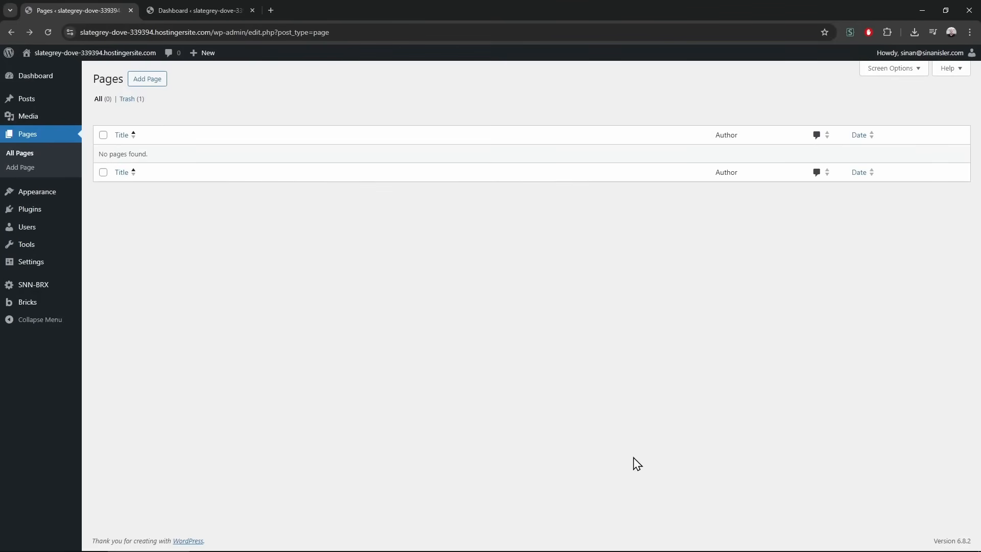
In a new SNN-BRX Block Editor Settings tab, tick fullscreen, welcome guide, spotlight and top toolbar options
mouse_move(54, 292)
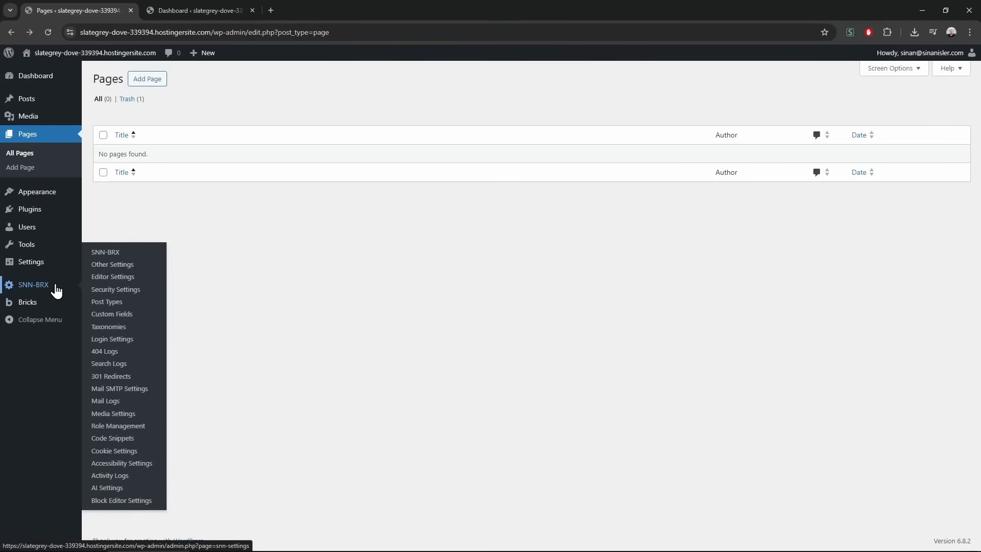
middle_click(121, 500)
drag(324, 7, 161, 2)
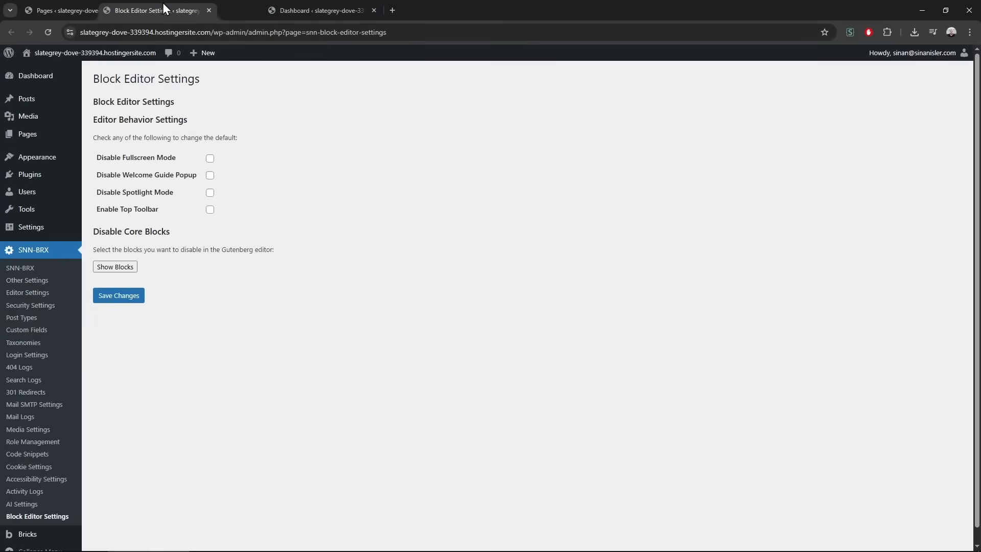
click(210, 158)
click(210, 175)
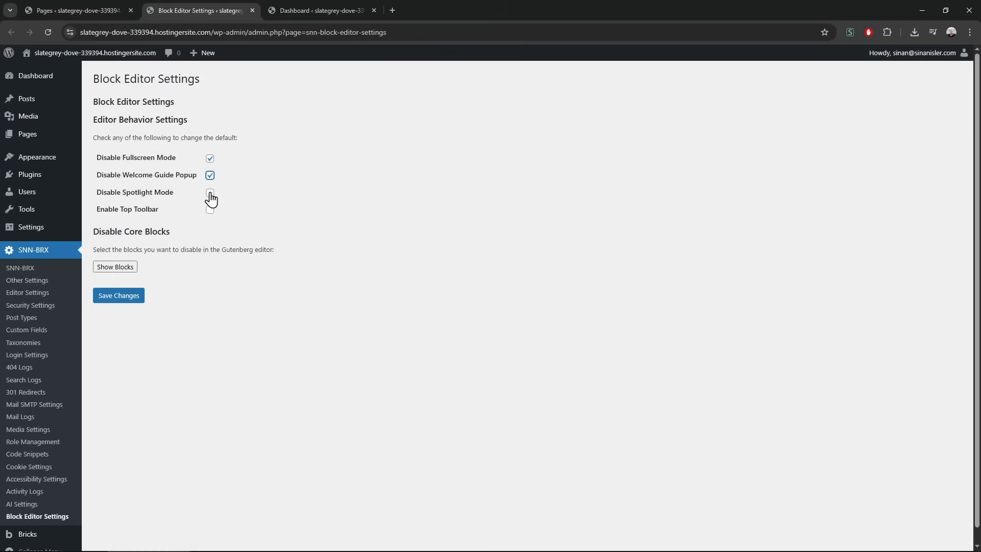
click(210, 193)
click(210, 210)
drag(97, 209, 156, 211)
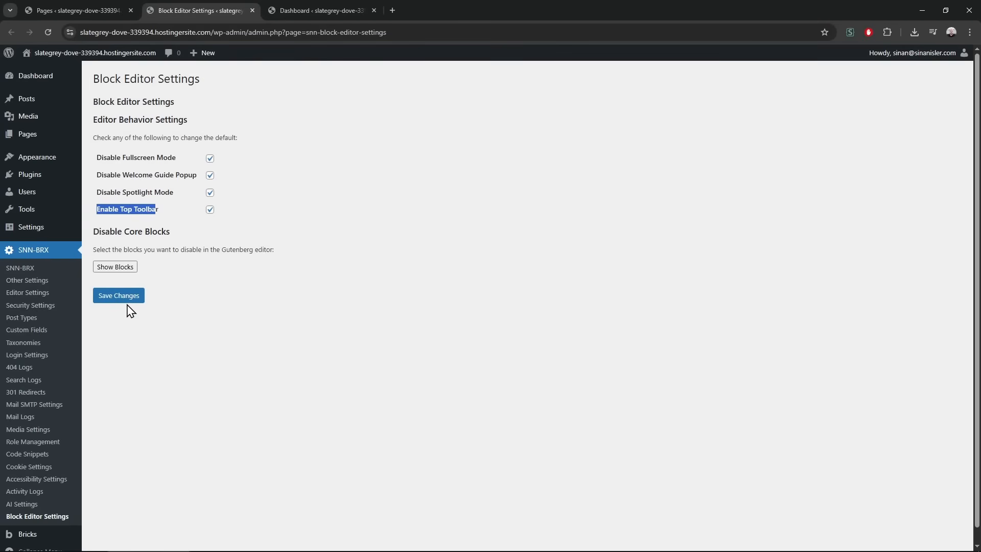
click(247, 305)
click(45, 136)
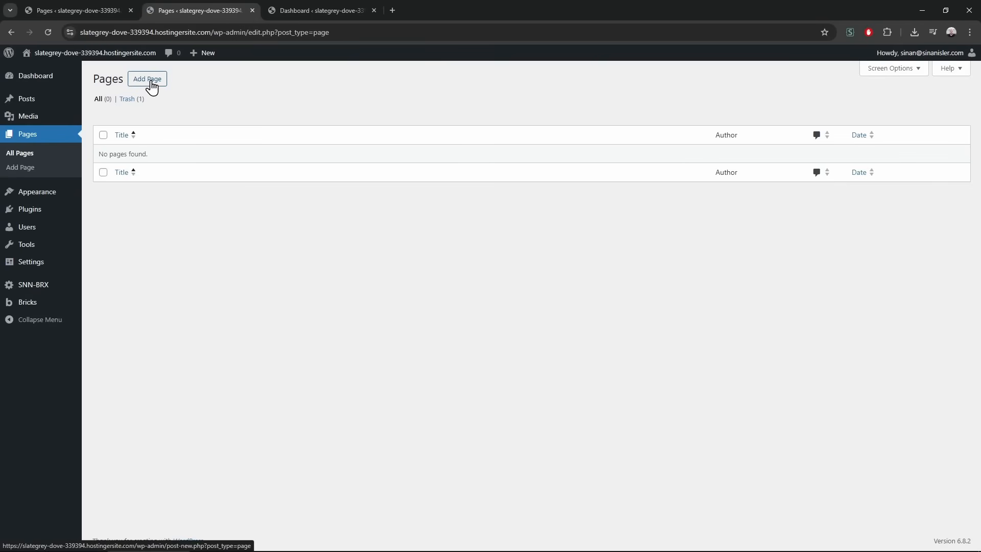
Start a new page and close the extra Dashboard tab
click(151, 82)
middle_click(327, 5)
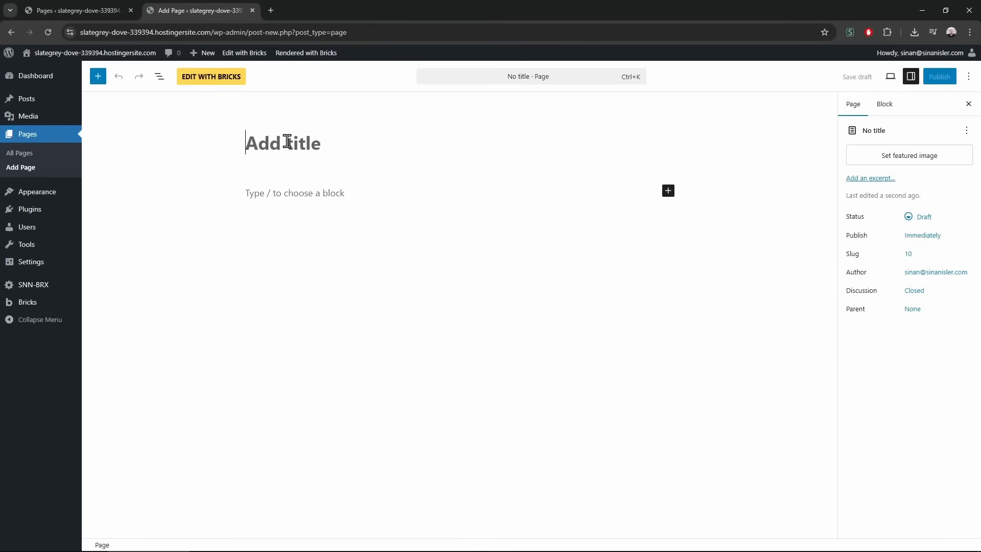
click(247, 193)
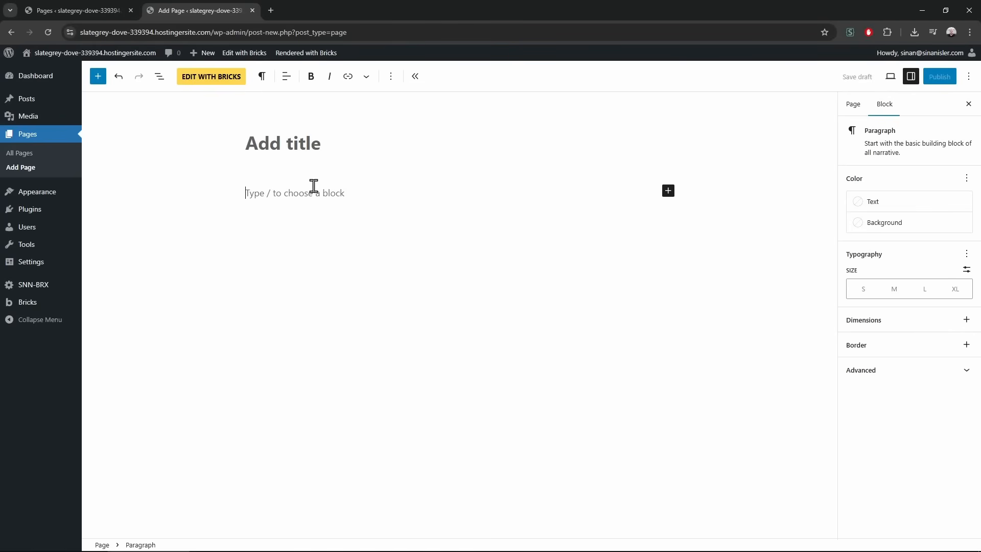
key(Tab)
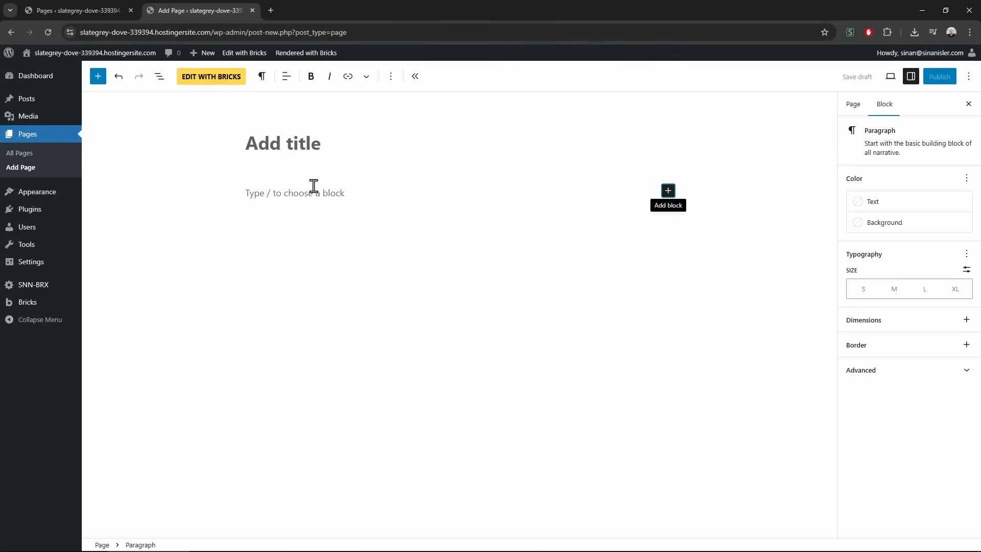
Title the new page SNN-BRX and publish it
click(338, 138)
text(Bricks Home)
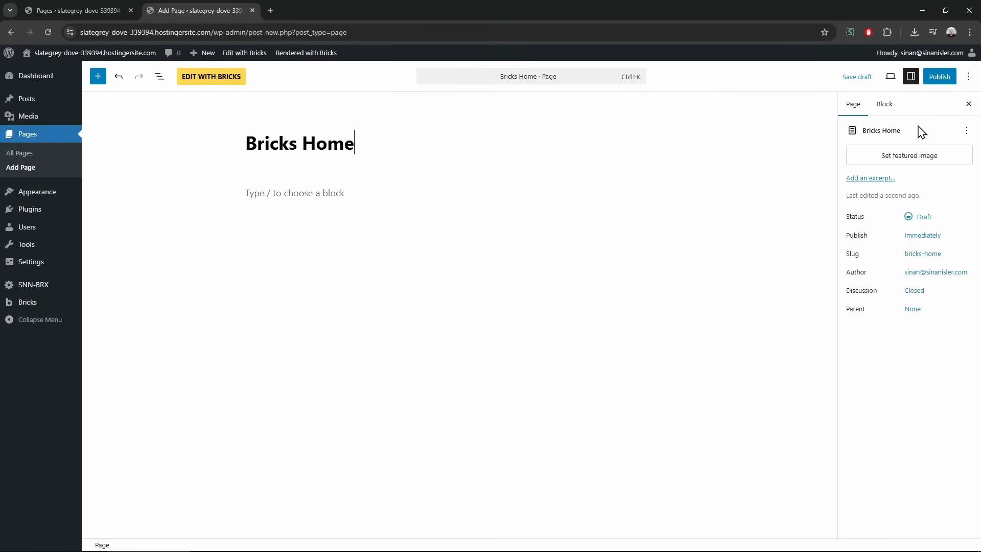
click(257, 143)
double_click(258, 143)
text(SNN-BR)
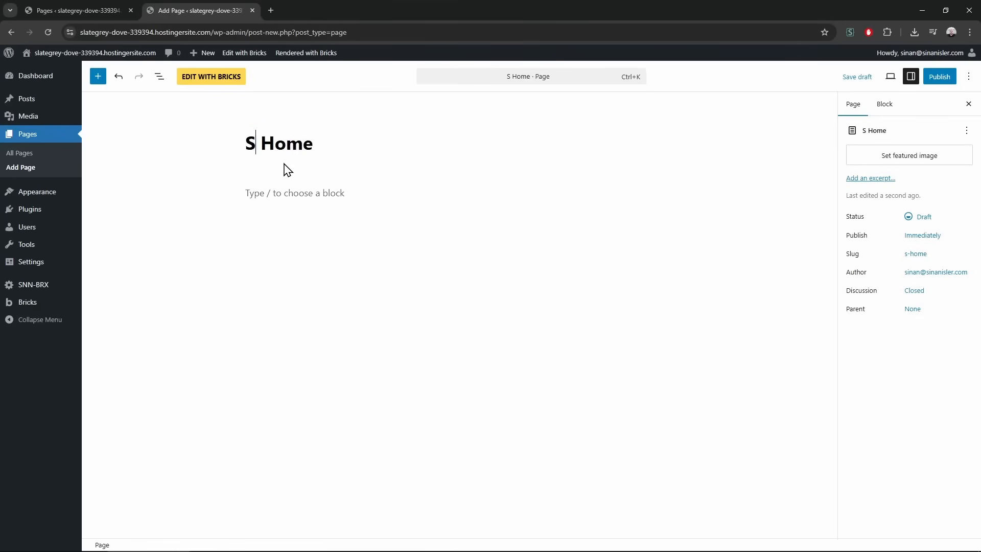
text(X)
double_click(351, 141)
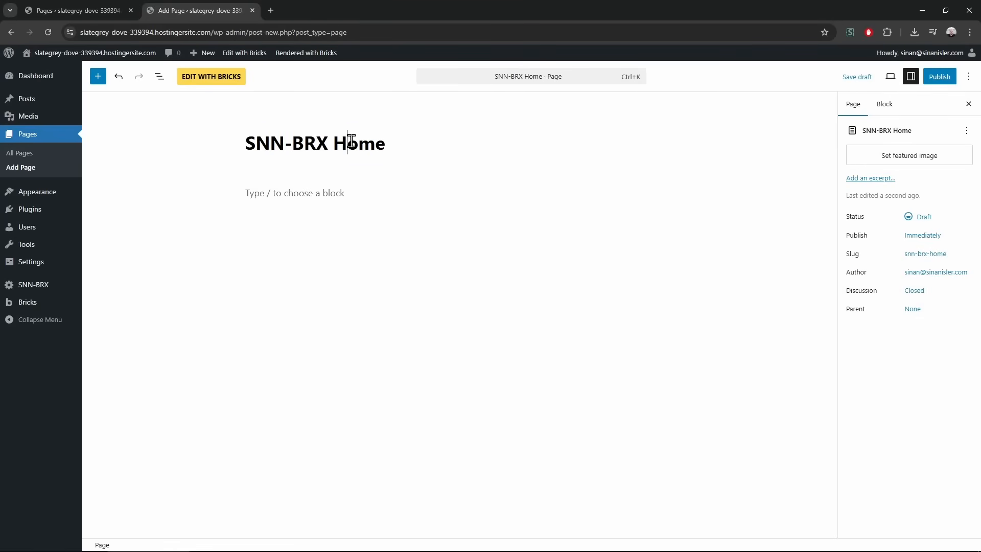
key(BackSpace)
click(935, 82)
click(939, 76)
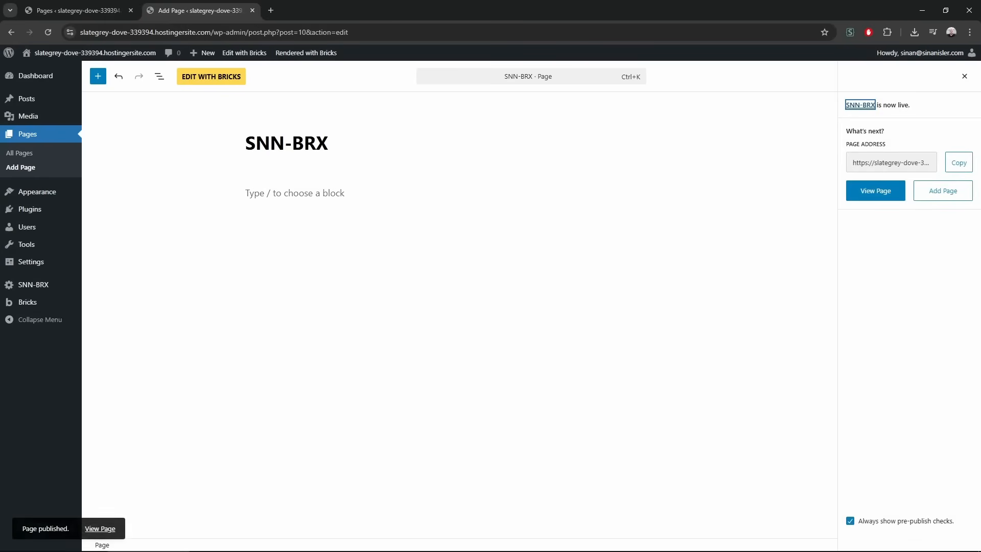
Set the static homepage to SNN-BRX in Reading Settings, save, and confirm its Front Page label
mouse_move(63, 267)
click(123, 294)
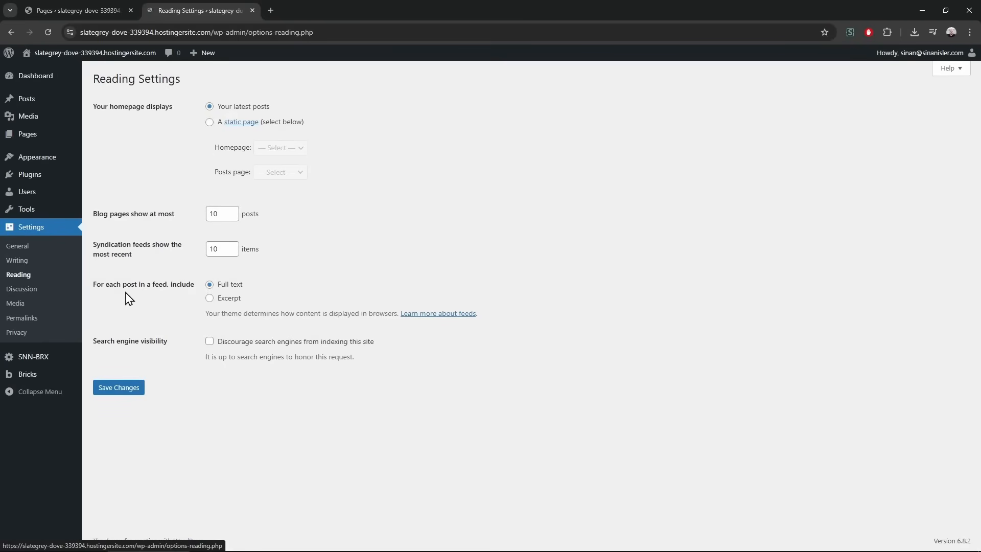
click(280, 125)
click(282, 147)
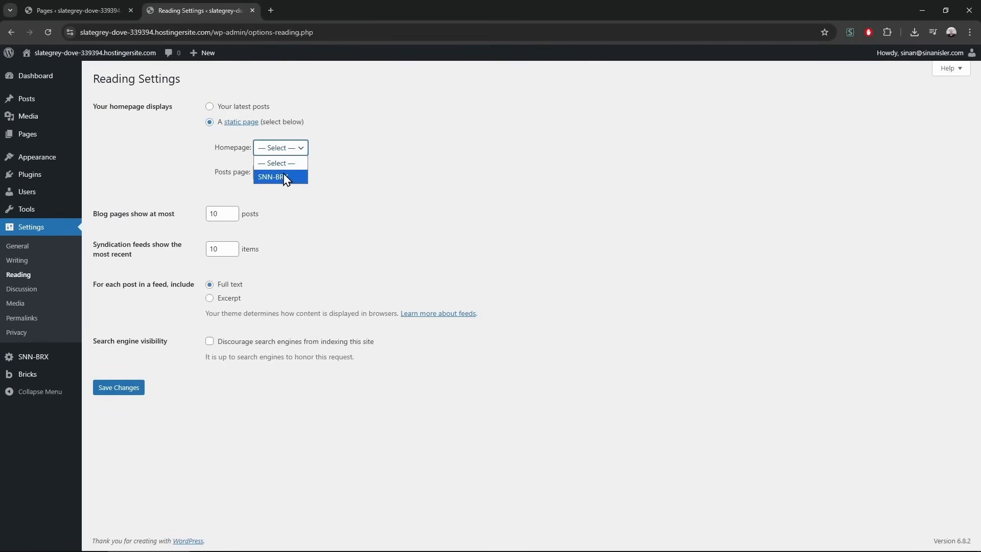
click(284, 175)
click(398, 203)
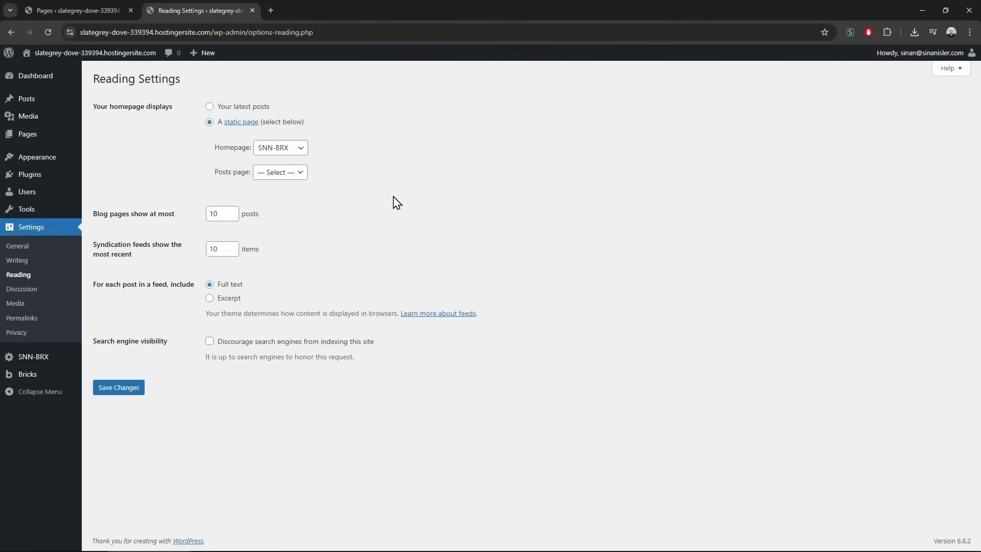
click(123, 396)
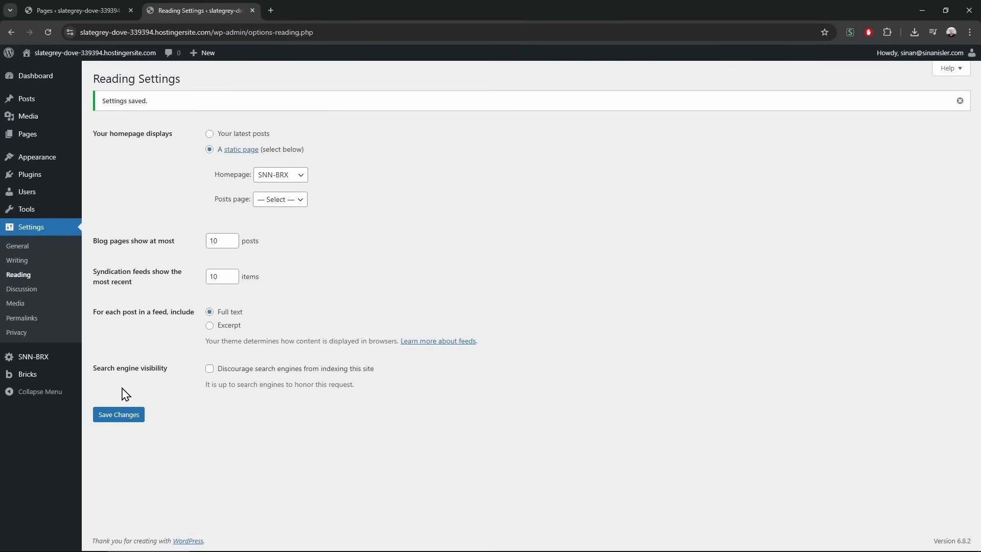
click(60, 139)
drag(162, 164, 201, 166)
click(177, 160)
click(253, 321)
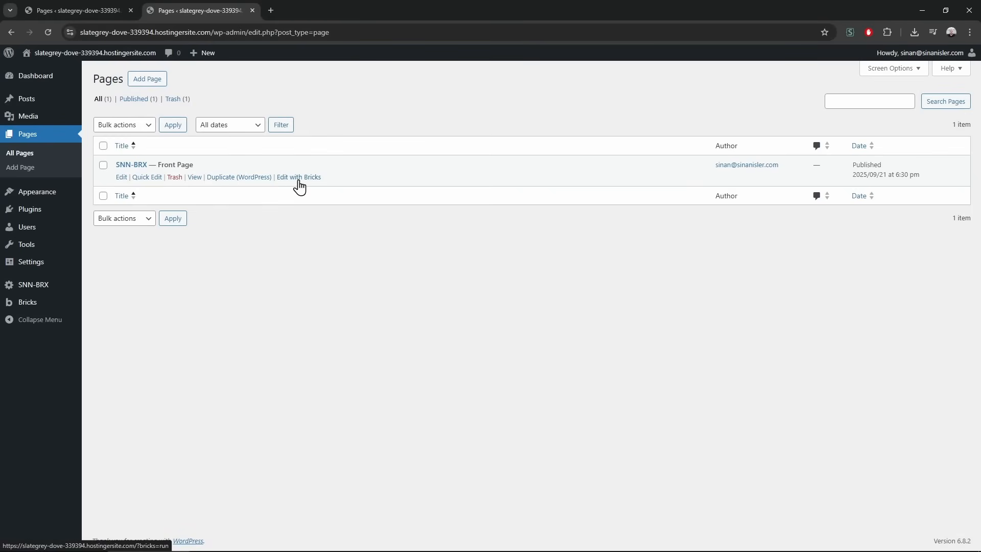
Open the SNN-BRX page in Bricks in its own tab, then return to the first Pages tab
click(300, 178)
click(313, 8)
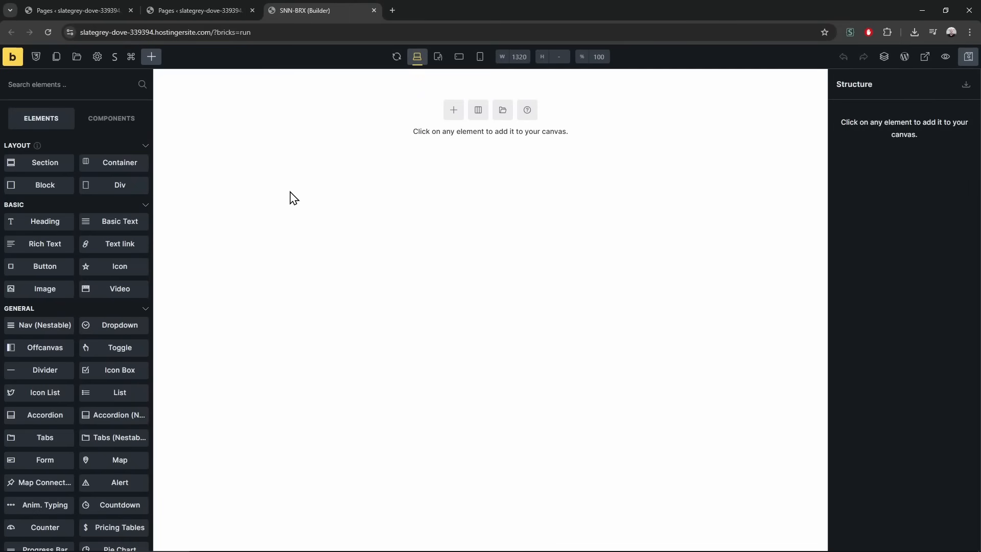
click(77, 10)
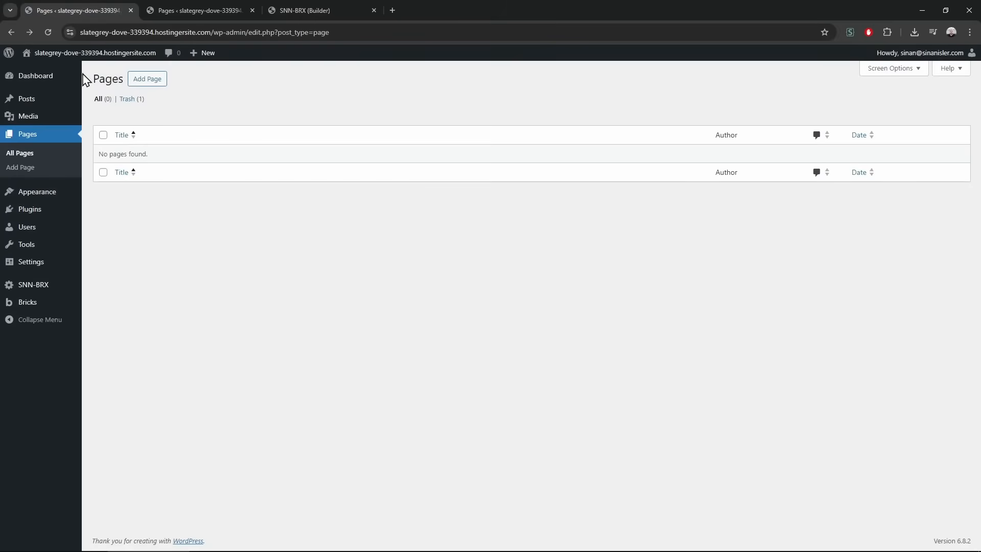
mouse_move(47, 272)
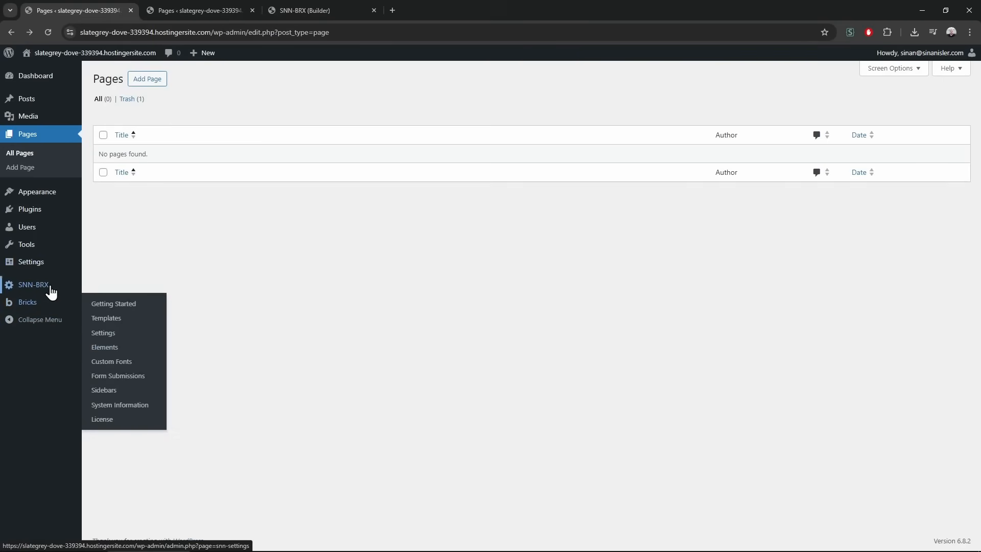
Enable Make Elements Wide in SNN-BRX editor settings, save, and reload the Bricks builder tab
mouse_move(51, 291)
click(126, 279)
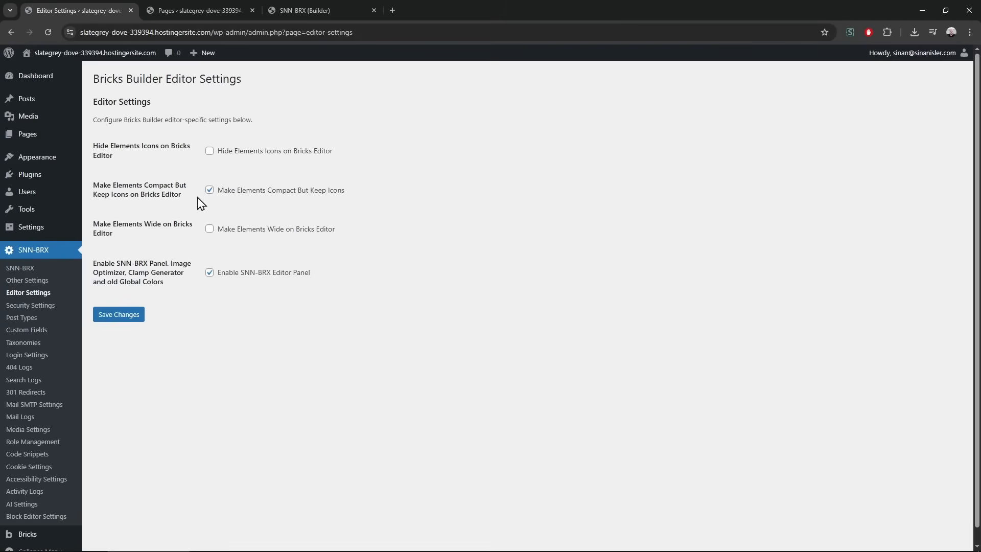
click(209, 229)
click(138, 314)
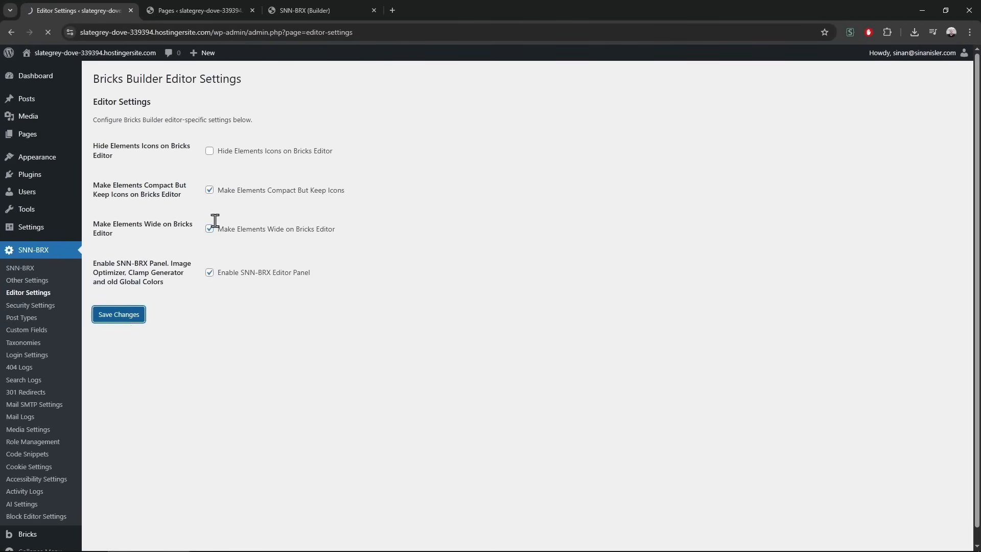
click(322, 10)
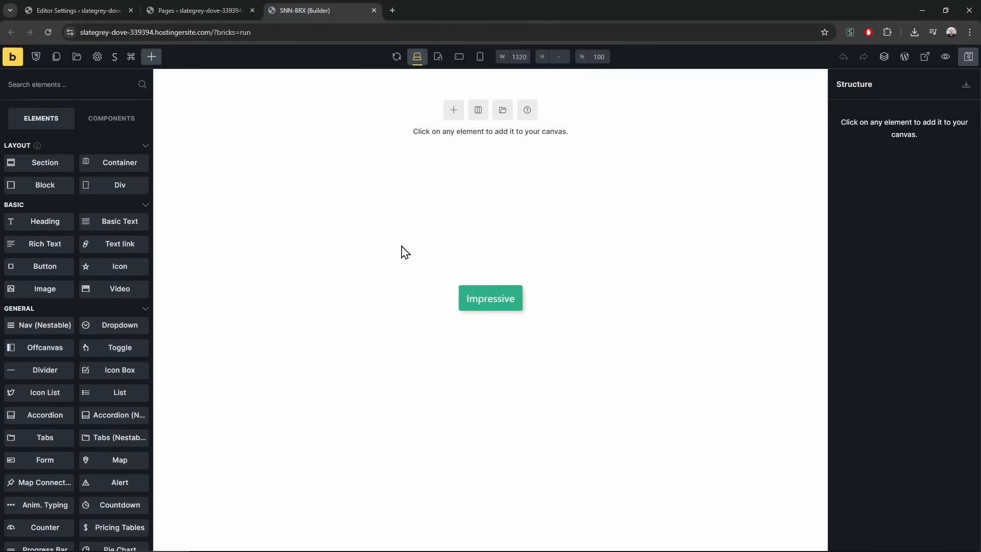
key(F5)
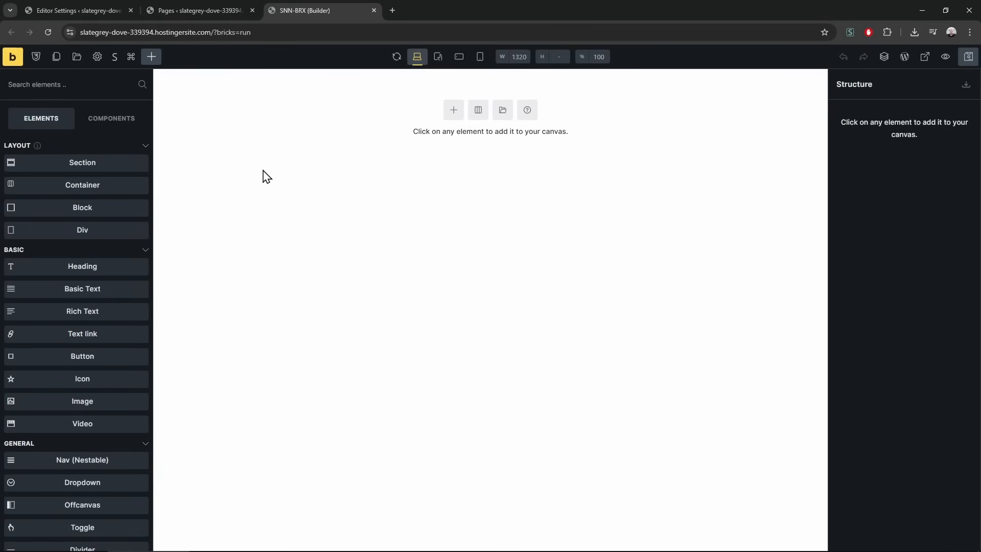
Create a theme style named default-styles with the Entire website condition
click(97, 58)
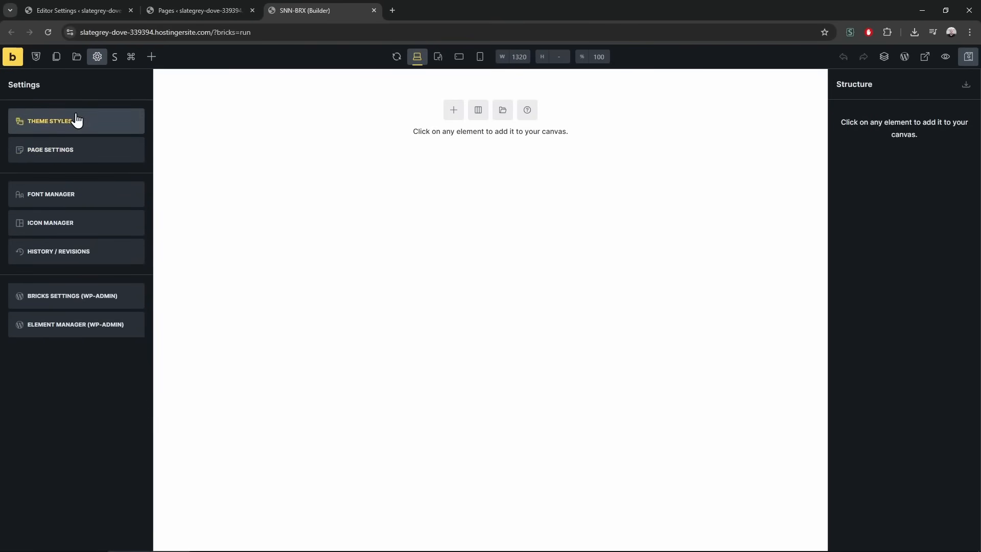
click(75, 120)
click(86, 207)
text(defau)
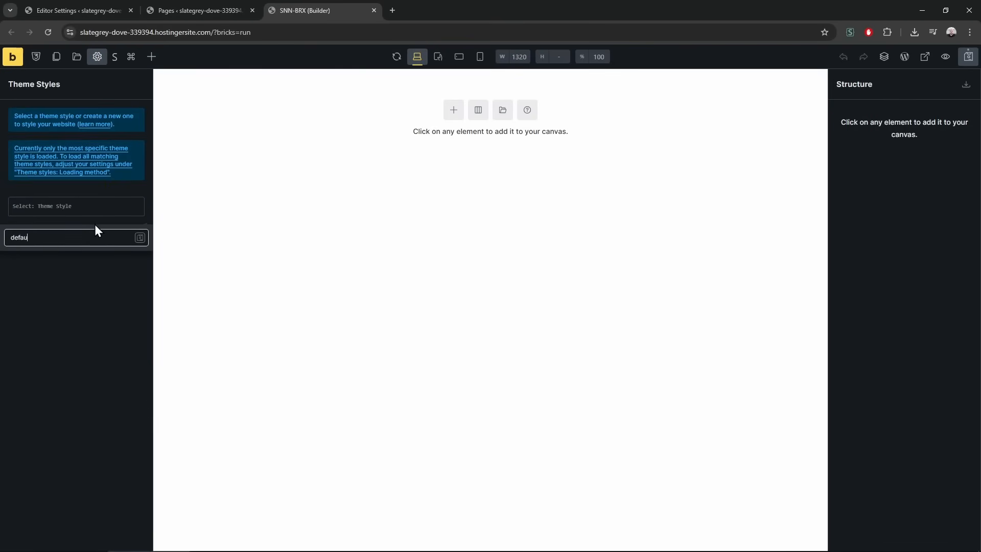
text(lt-styles)
key(Return)
click(85, 214)
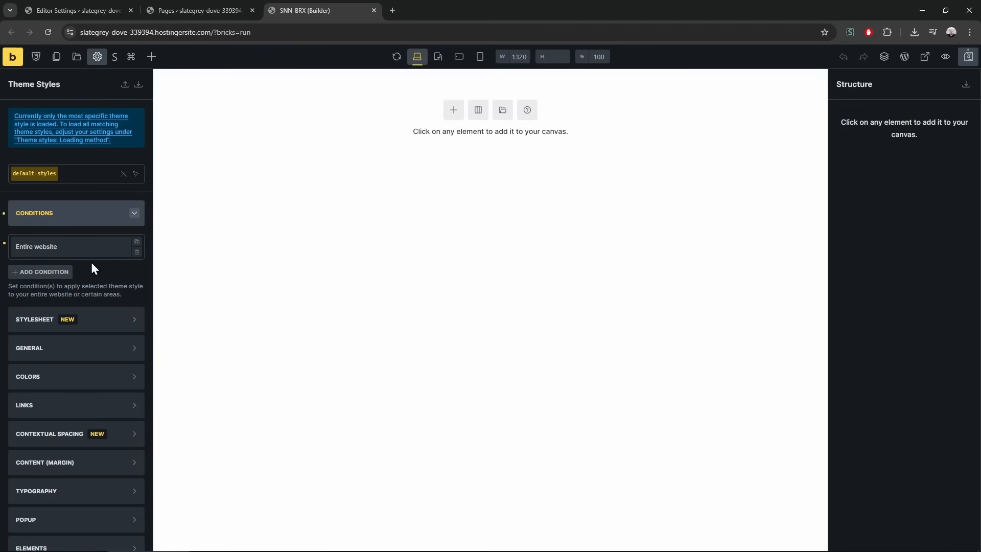
click(97, 218)
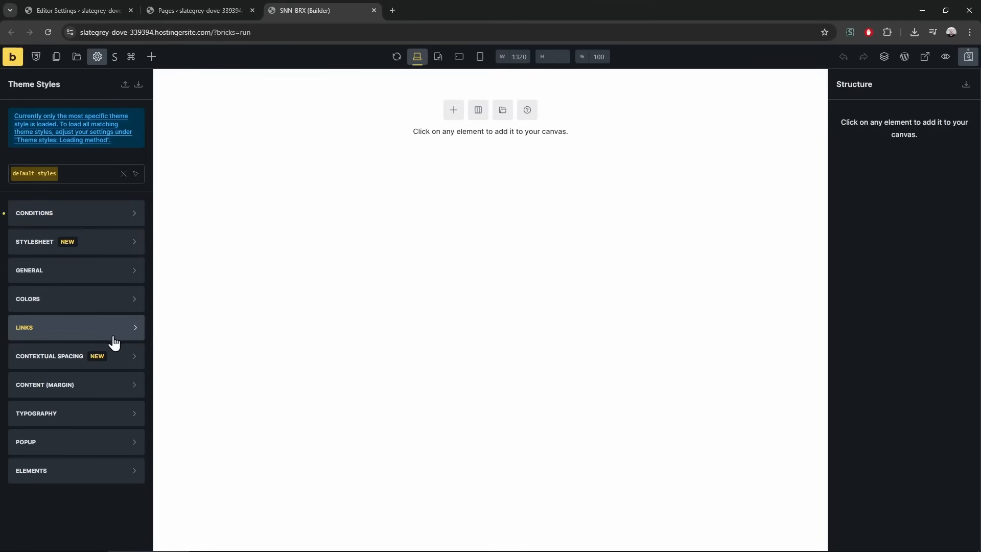
Look over the default-styles typography settings, then go back to the builder settings list
click(87, 414)
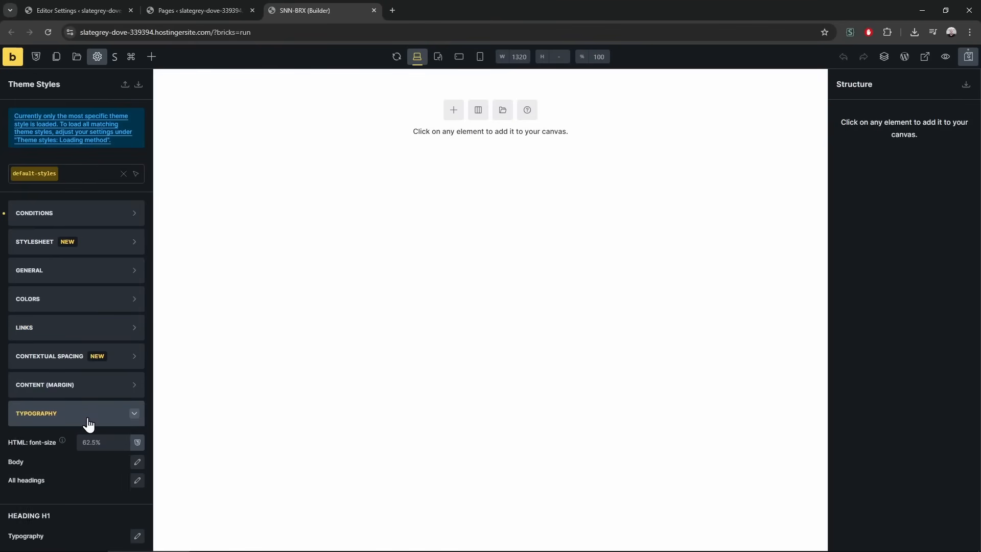
scroll(88, 416, down, 3)
scroll(88, 416, up, 2)
scroll(88, 415, up, 2)
click(66, 414)
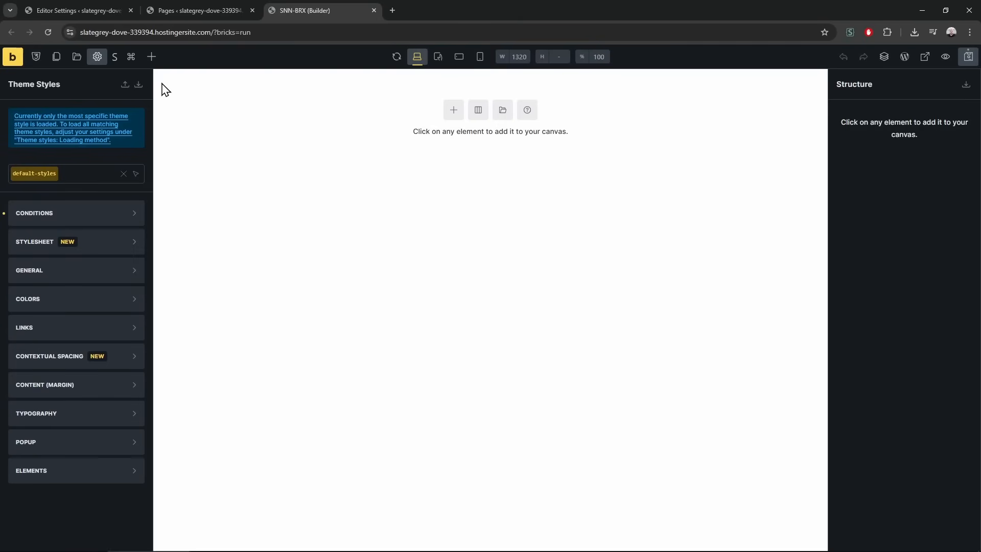
click(97, 56)
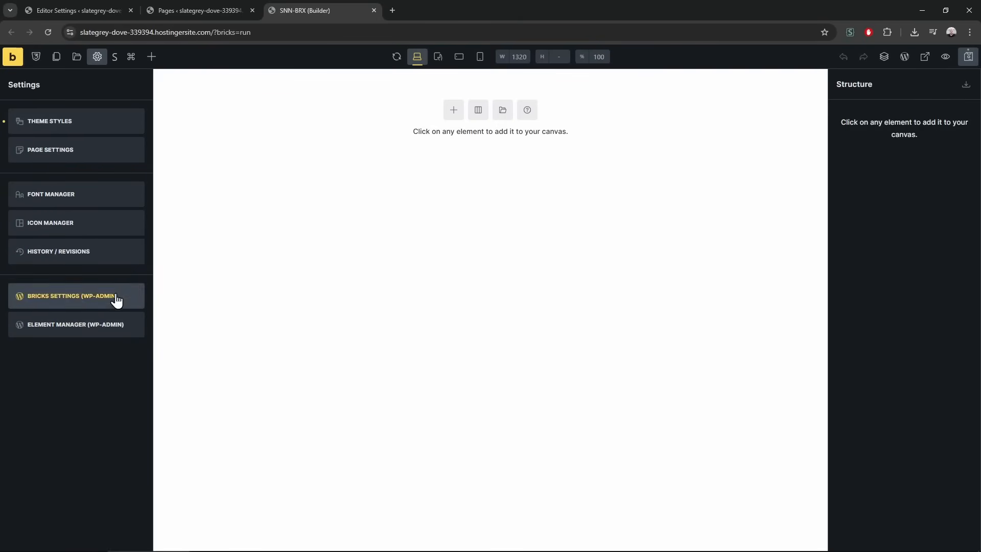
Search the Font Manager's Google fonts for Poppins and download it as a custom font
click(92, 200)
click(239, 194)
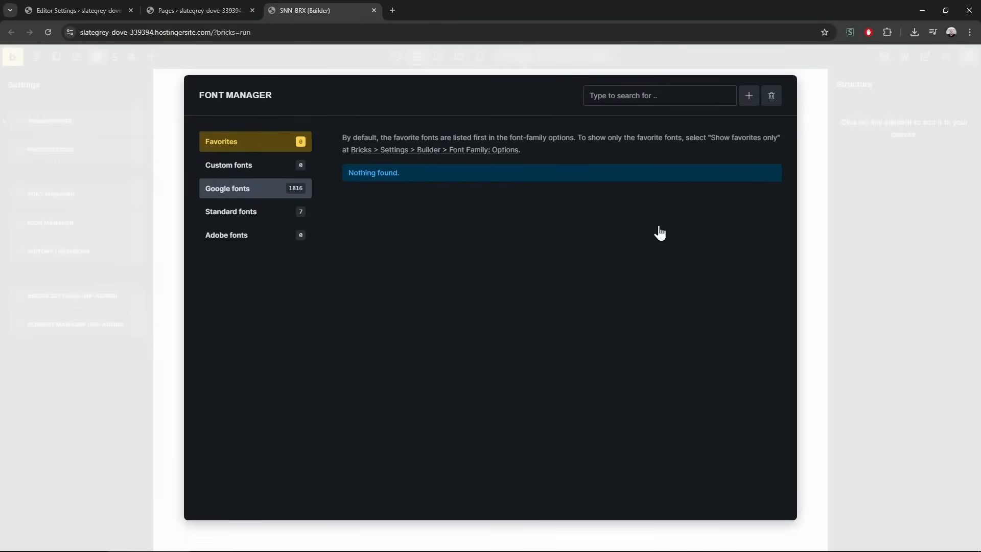
click(625, 94)
text(popp)
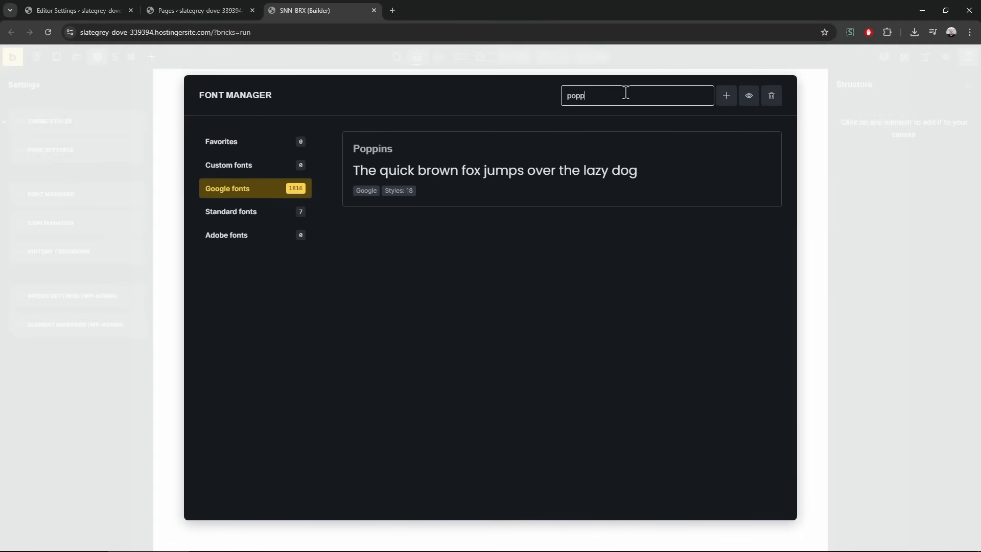
mouse_move(726, 183)
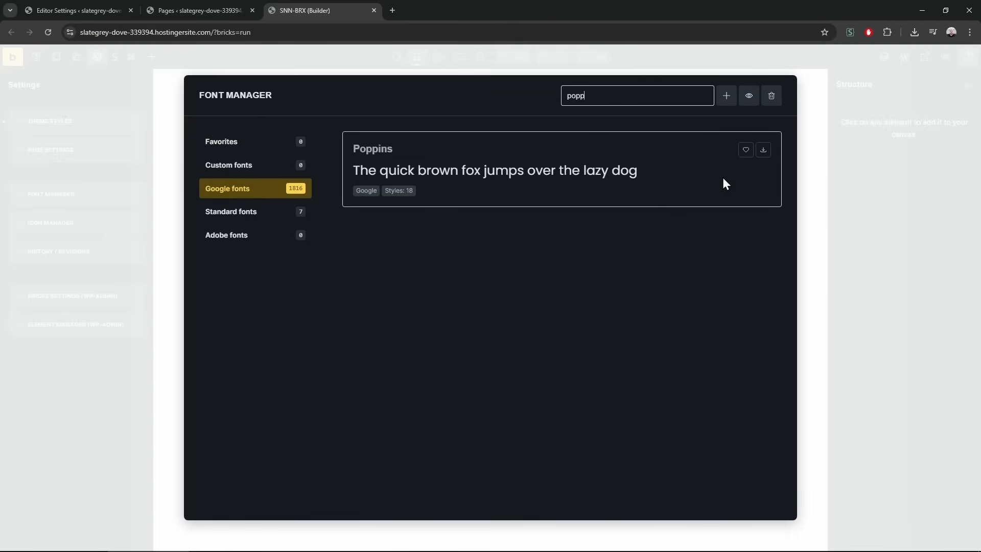
click(764, 154)
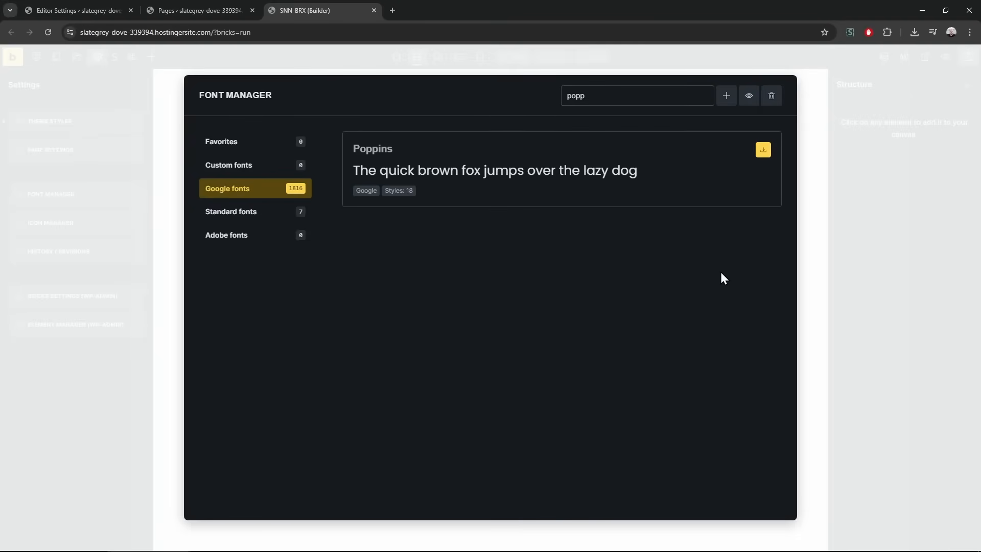
Clear the search and download Orbitron as a custom font
double_click(636, 94)
key(BackSpace)
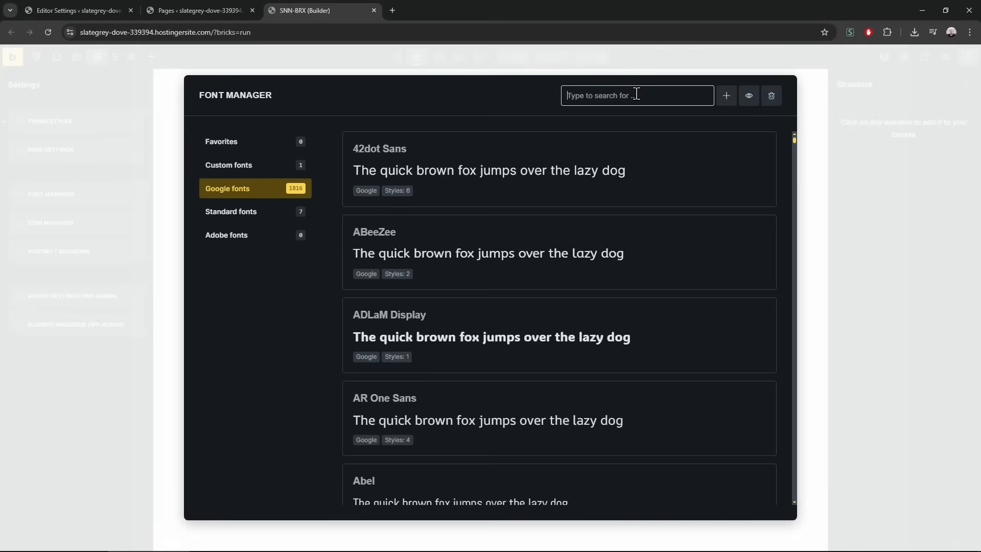
scroll(613, 322, down, 20)
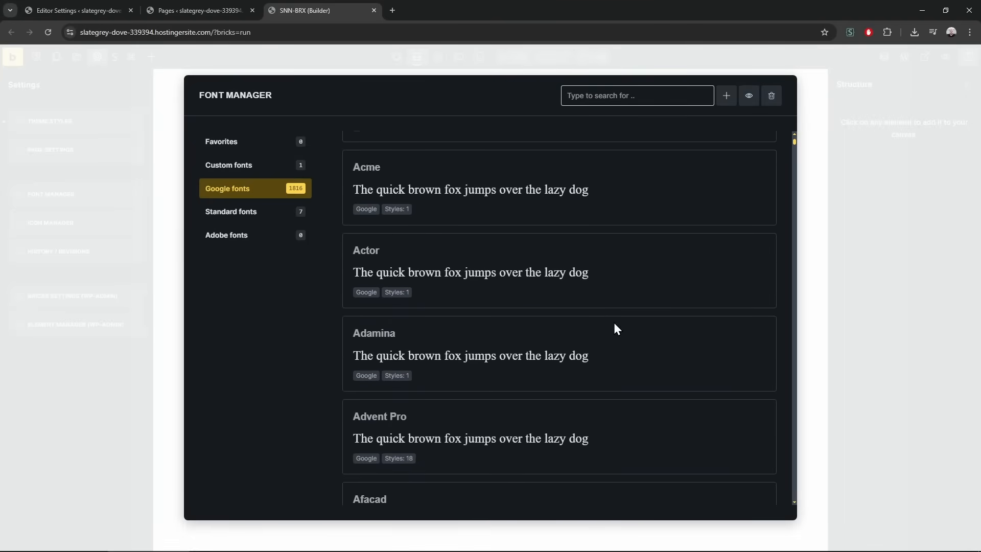
scroll(613, 322, down, 7)
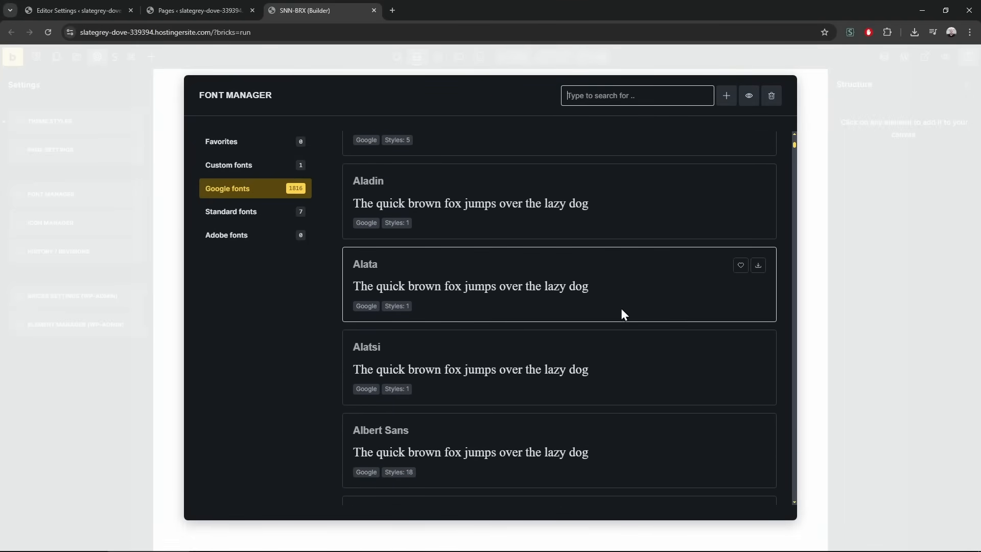
drag(795, 150, 793, 379)
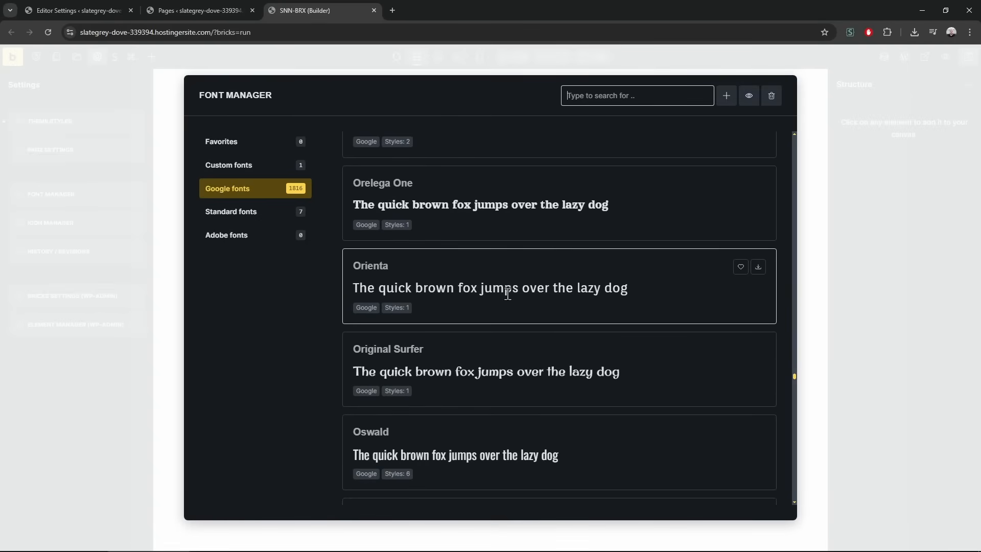
scroll(532, 350, up, 6)
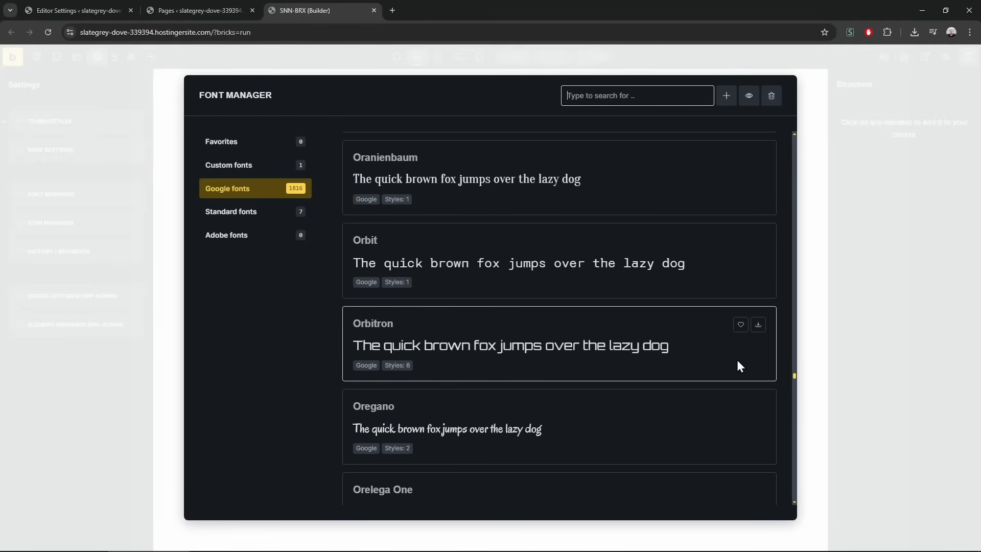
click(758, 324)
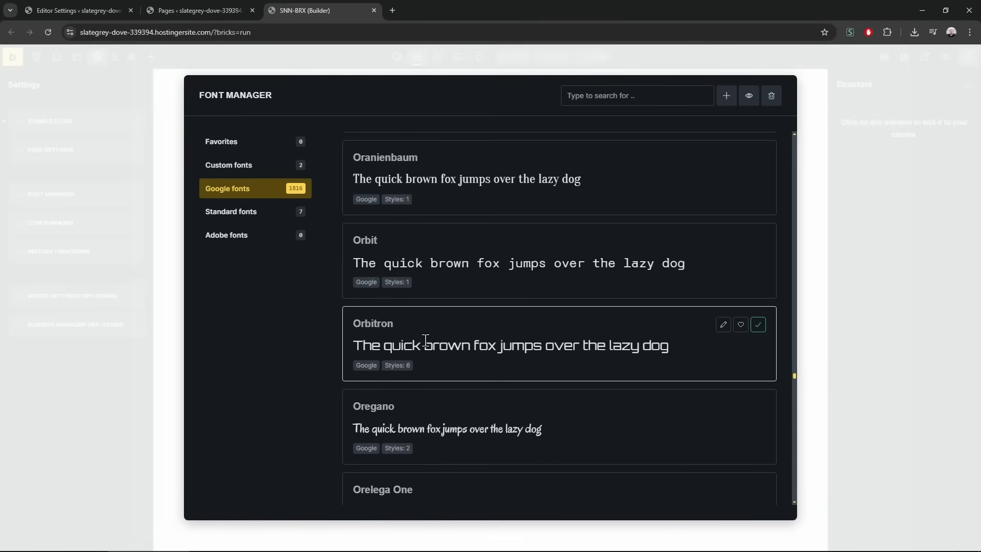
Search for exo, close the Font Manager, and open Bricks Settings in WP admin
click(618, 94)
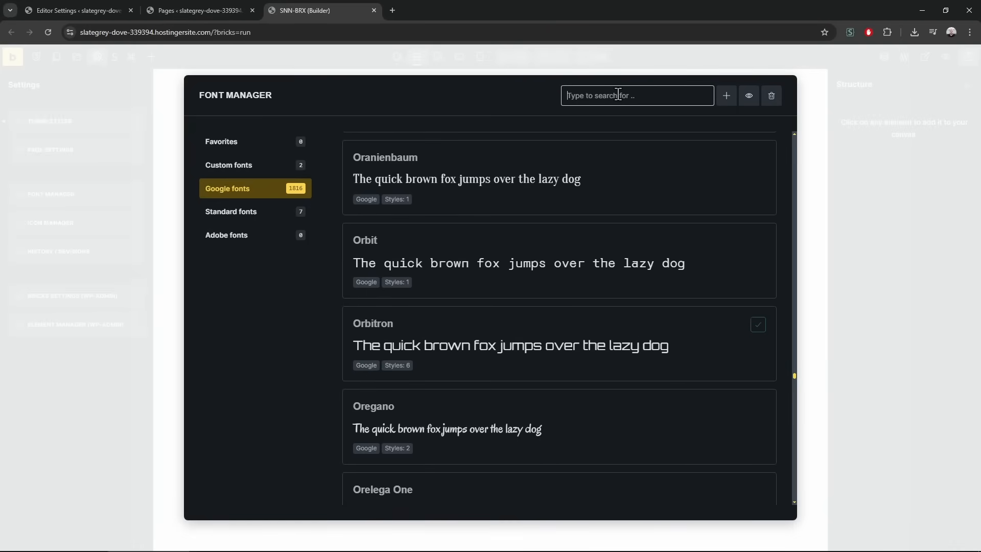
text(exo)
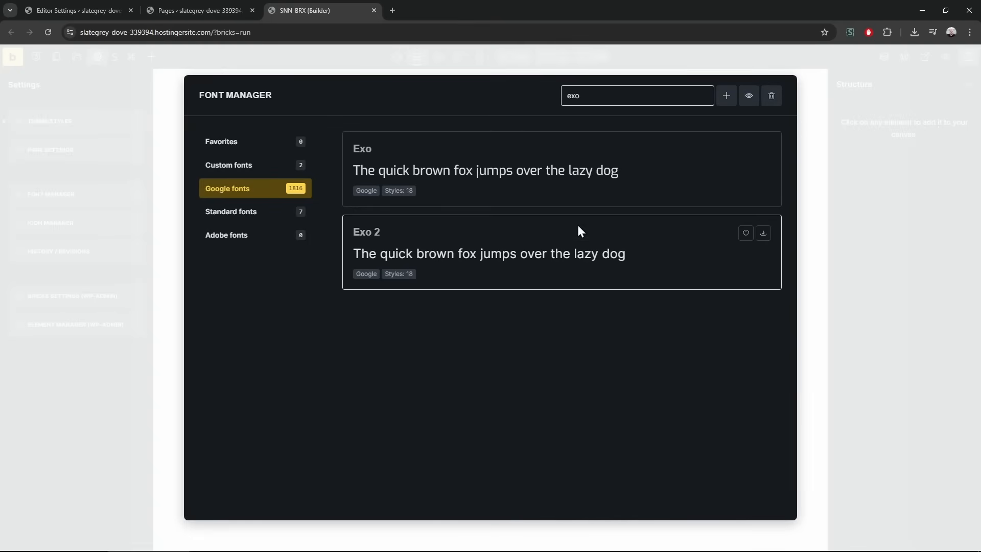
double_click(586, 96)
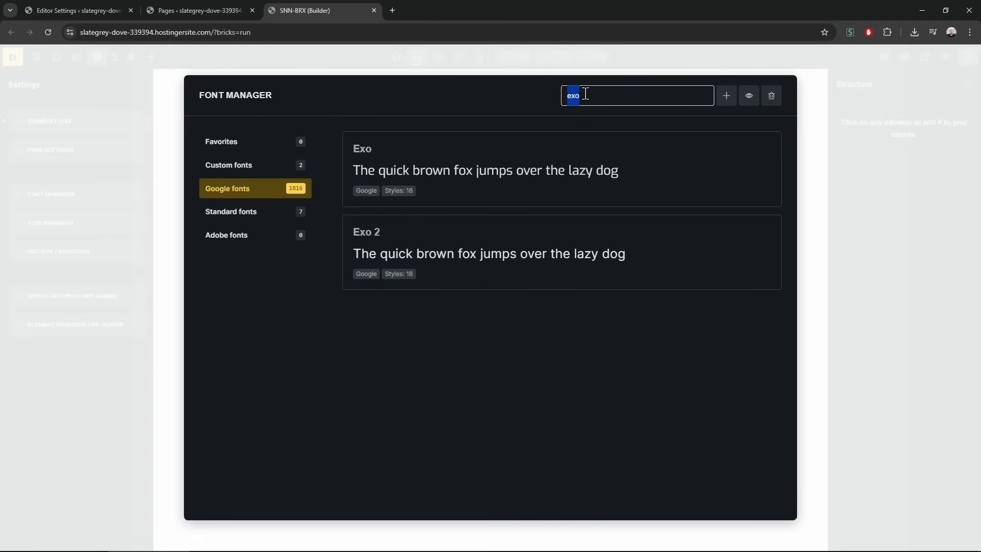
click(872, 187)
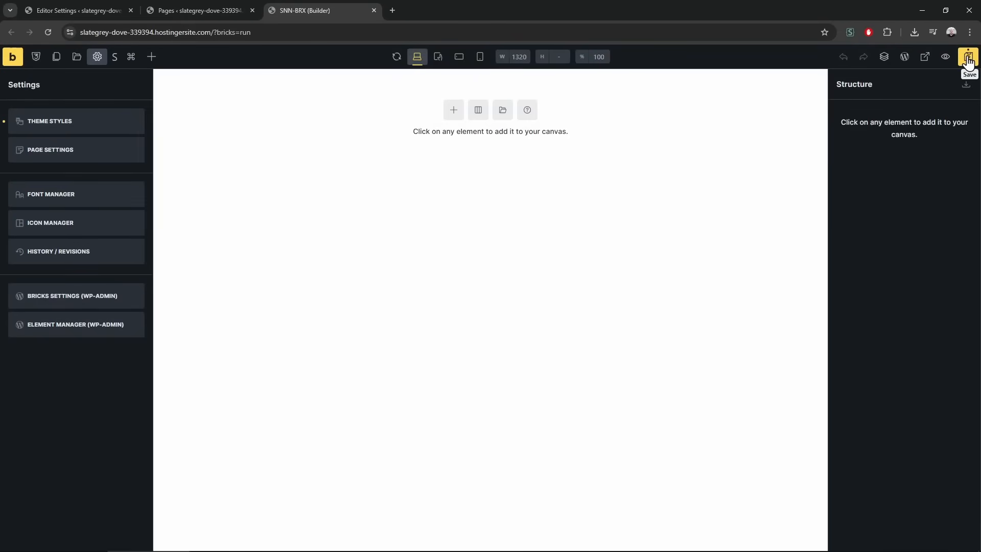
click(94, 4)
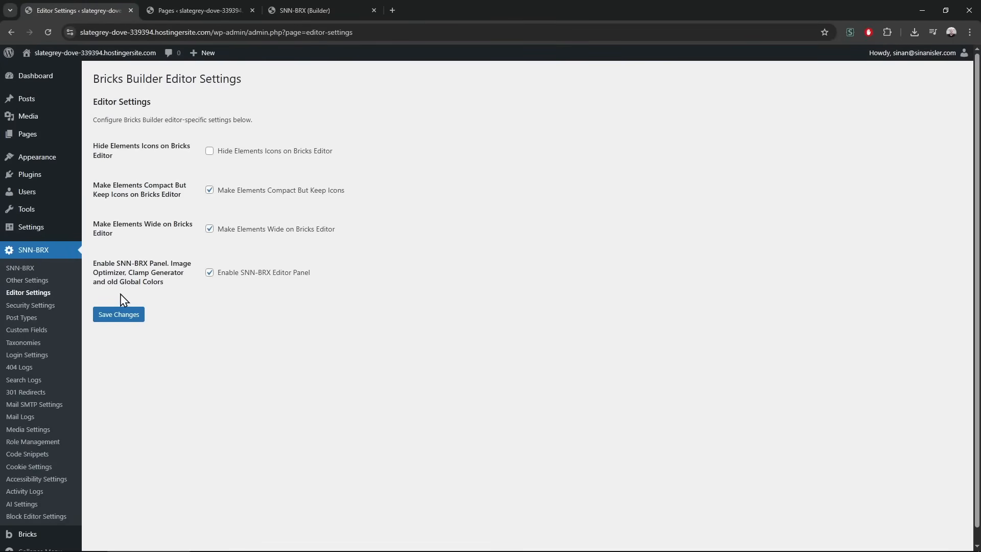
scroll(120, 434, down, 1)
mouse_move(71, 520)
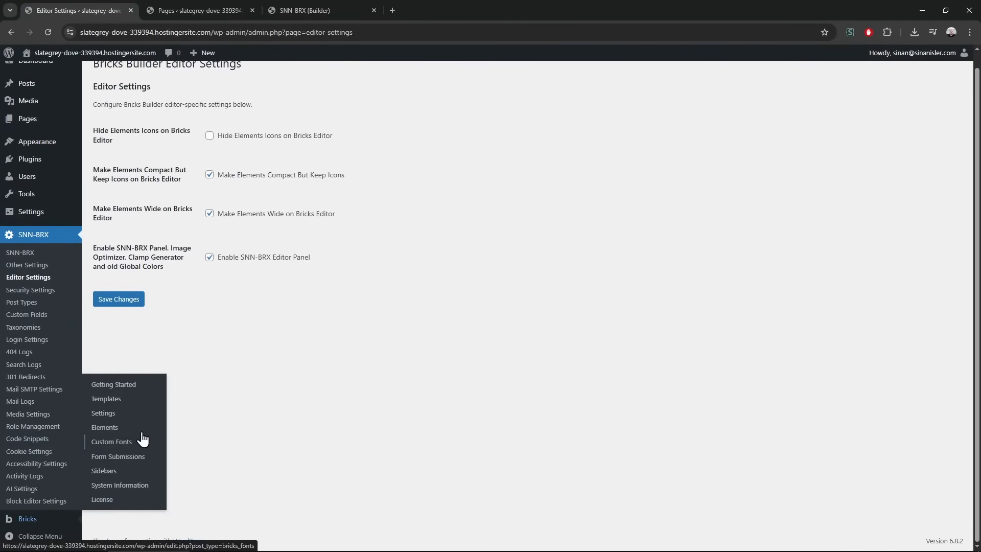
click(131, 414)
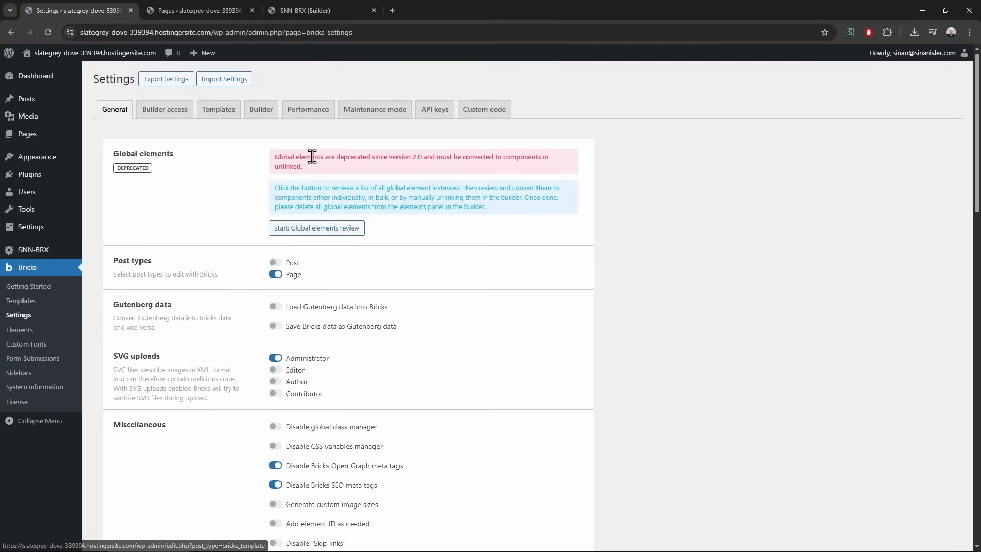
Turn on Disable Google Fonts in the Bricks performance settings and save
click(309, 110)
click(274, 243)
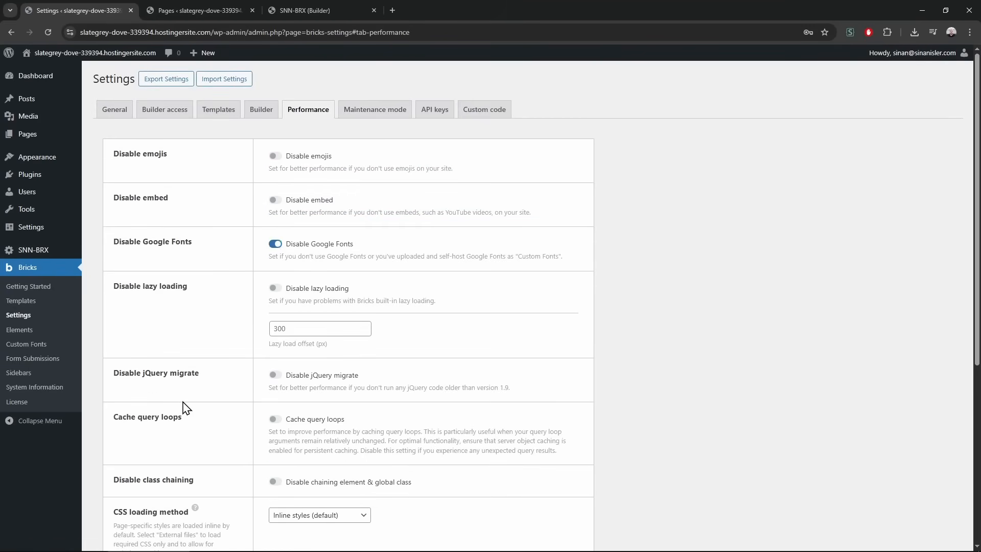
scroll(184, 409, down, 5)
click(135, 480)
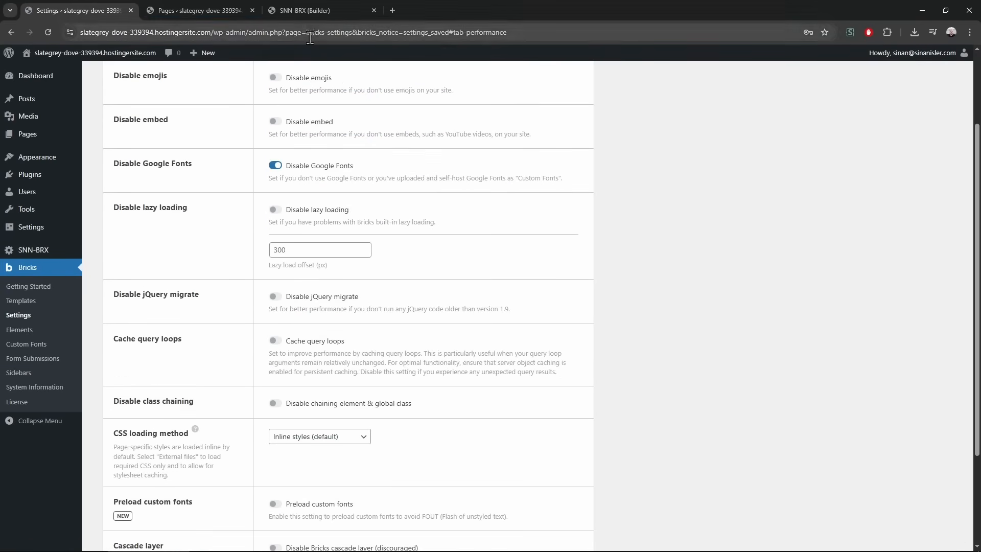
Add a Section with a Container to the page, save with Ctrl+S, and reload the builder
click(214, 10)
click(302, 4)
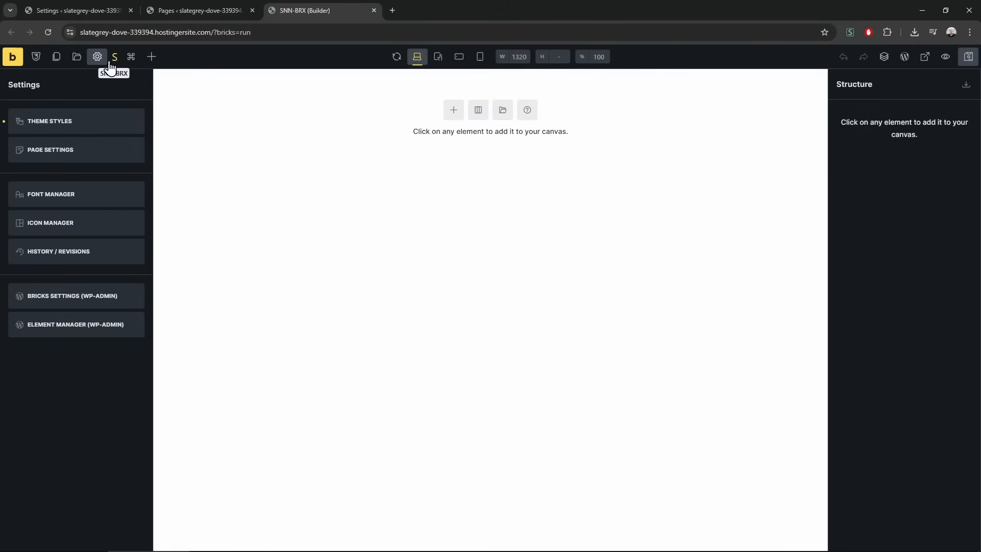
click(455, 111)
key(ctrl+s)
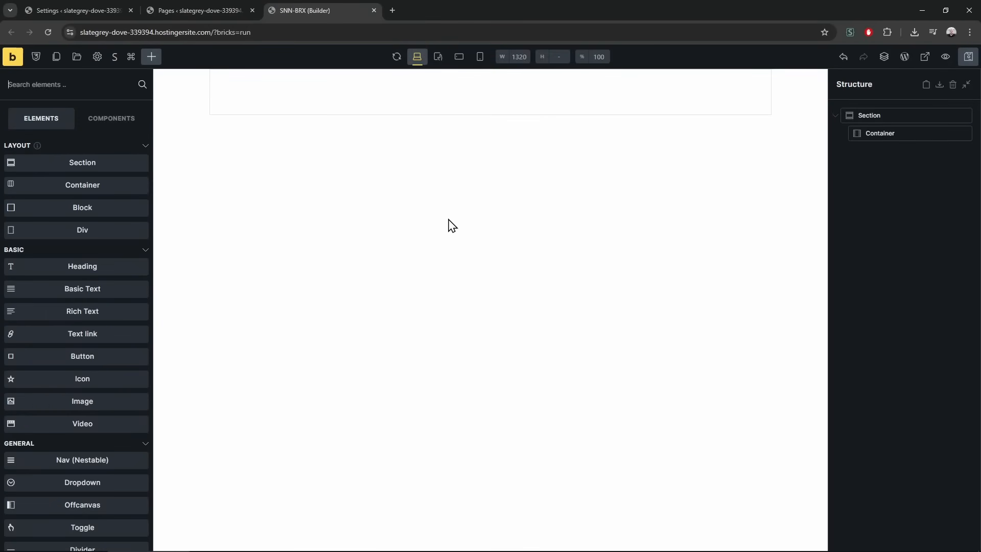
key(F5)
click(97, 56)
Set the theme style's HTML font-size to 16
click(78, 129)
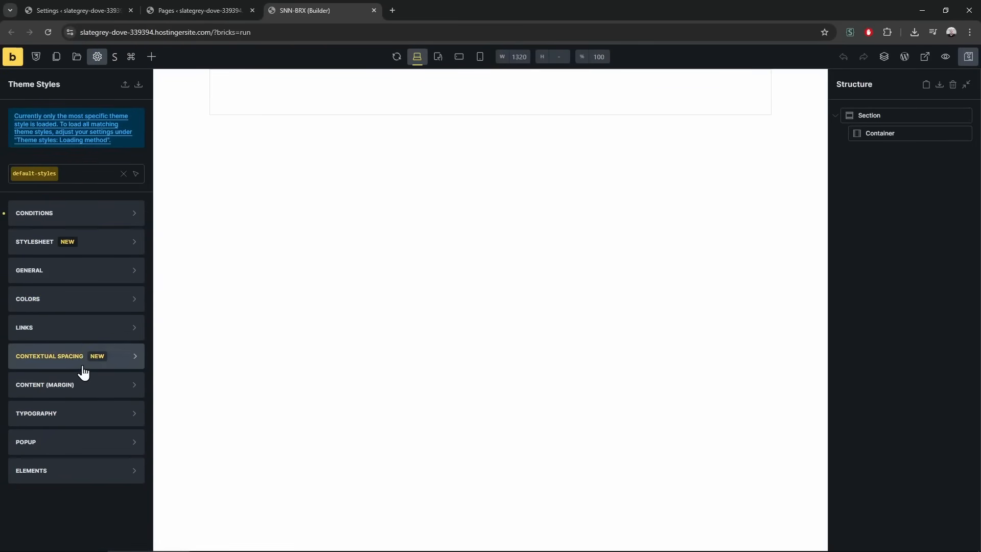
click(98, 409)
scroll(96, 397, down, 4)
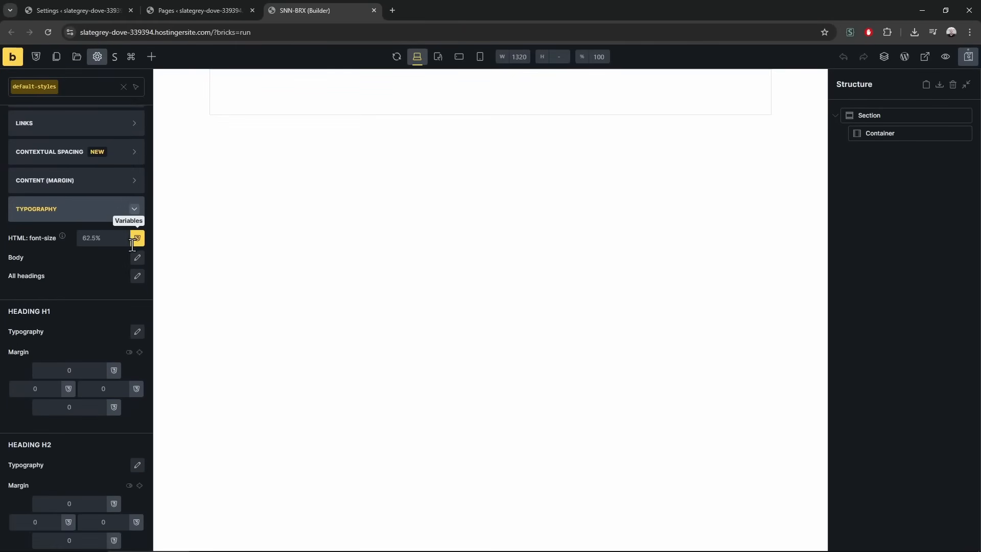
click(108, 239)
text(16)
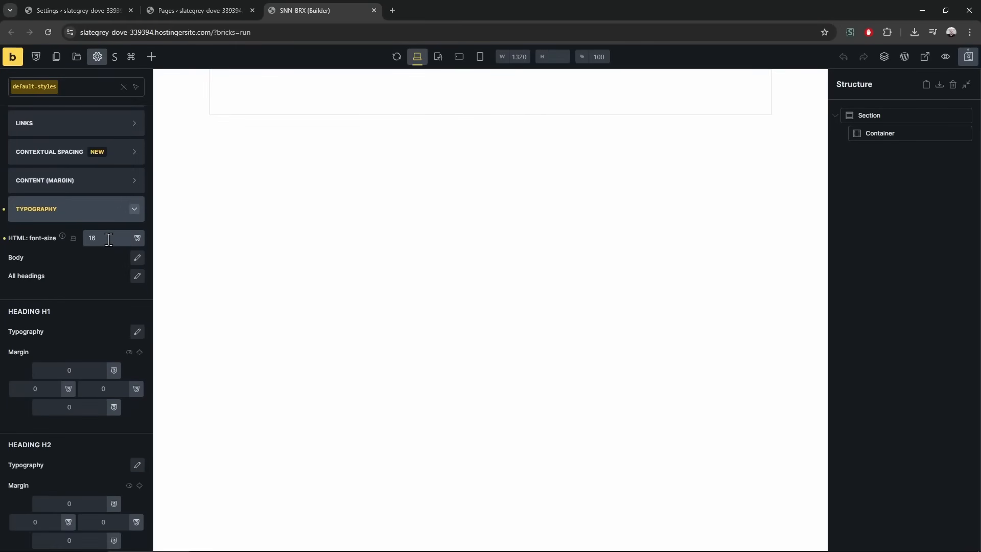
text(px)
key(BackSpace)
key(BackSpace)
Give body text a font size of 16 and the Poppins font
click(136, 259)
click(98, 302)
text(16)
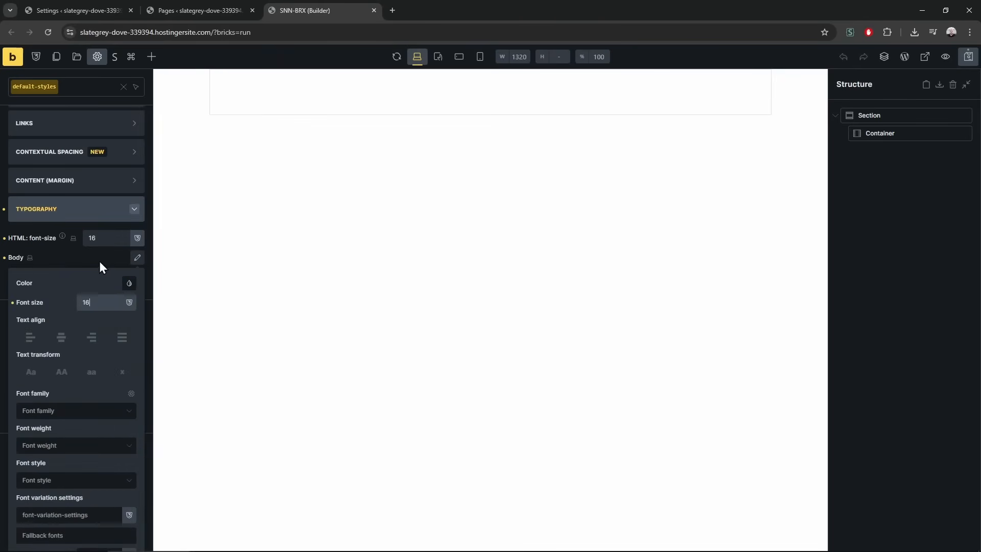
click(87, 262)
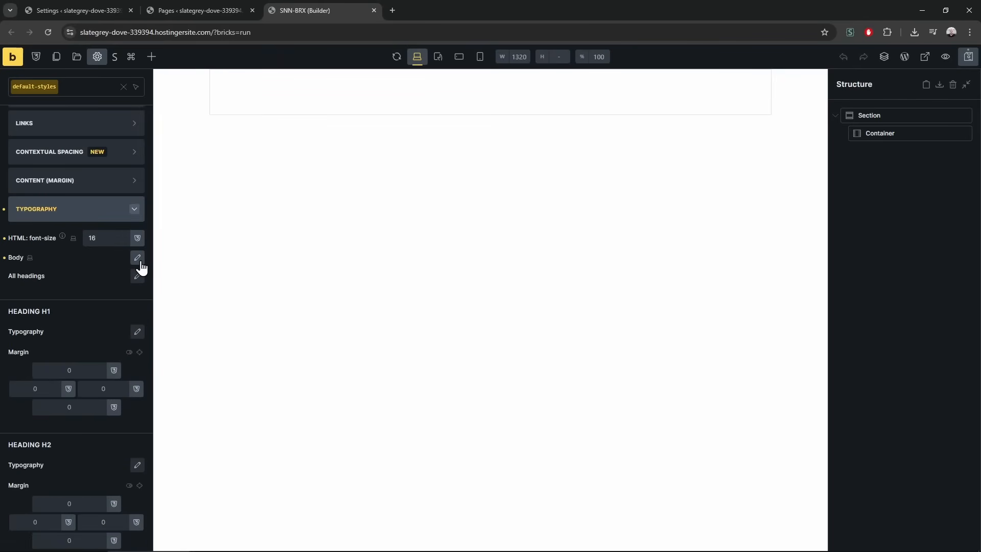
click(137, 258)
scroll(53, 411, down, 2)
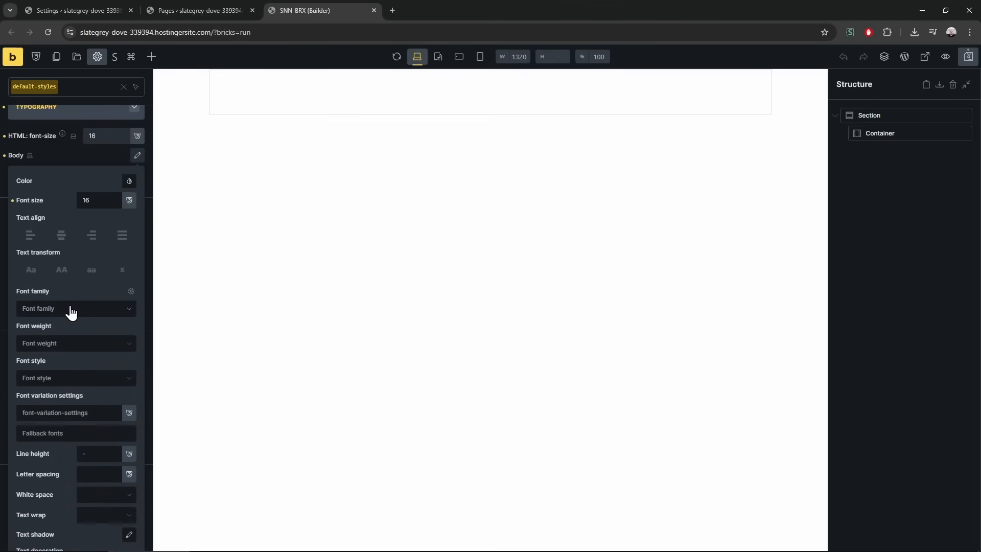
click(72, 309)
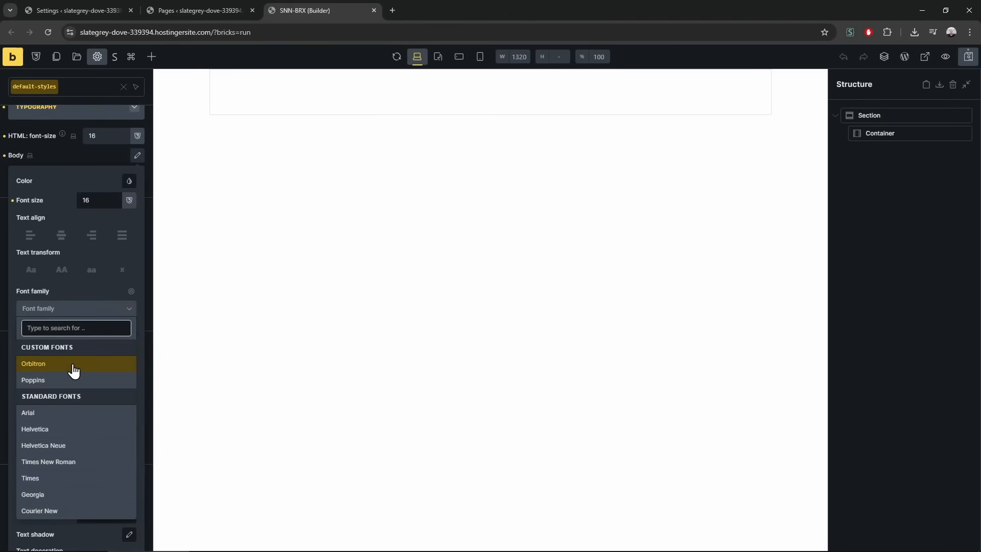
scroll(67, 434, down, 1)
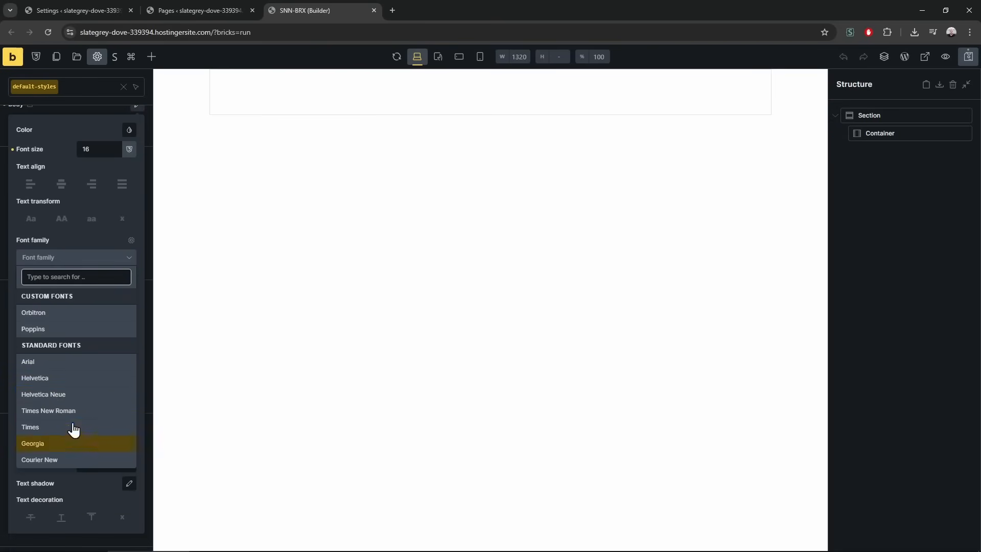
click(66, 329)
scroll(84, 179, up, 2)
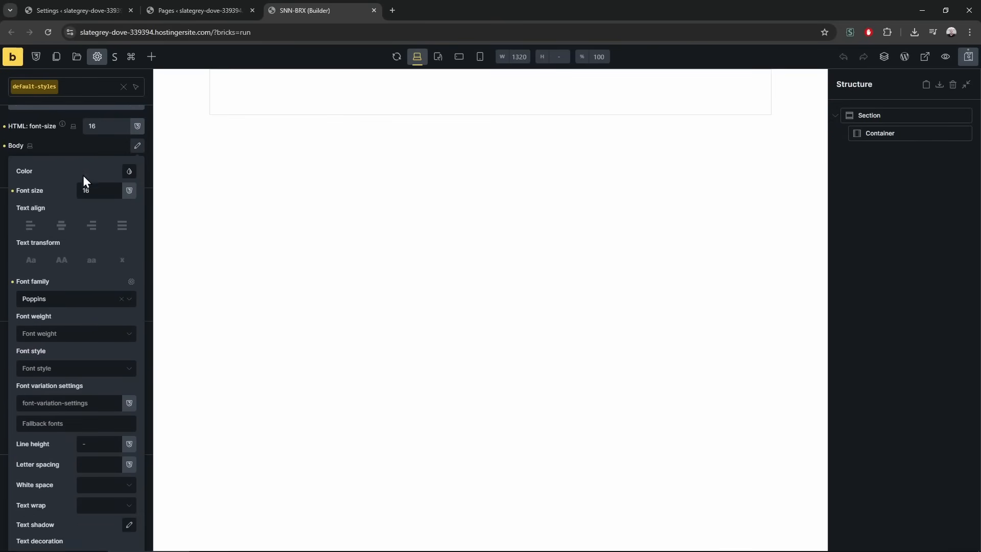
click(84, 157)
Set the font family for all headings to Orbitron
click(137, 174)
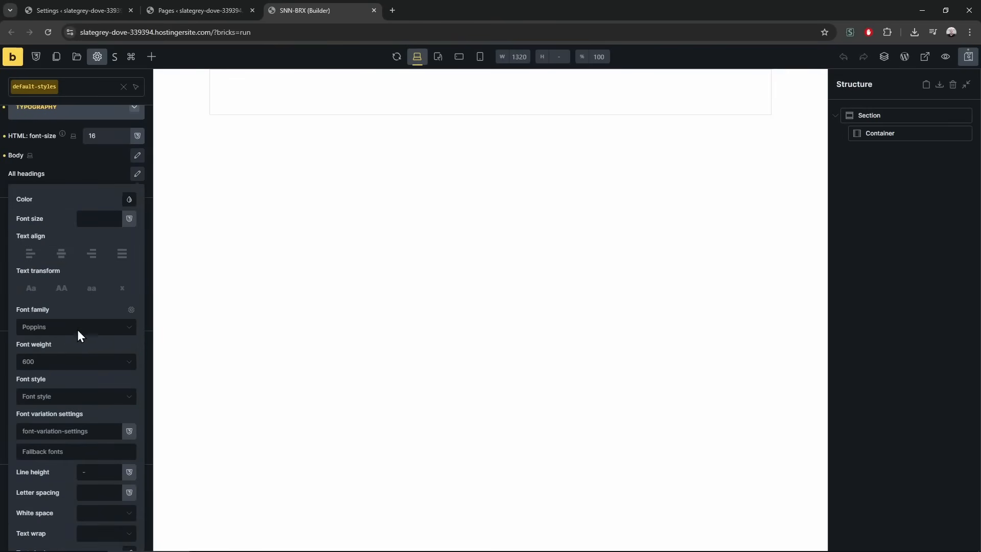
click(63, 328)
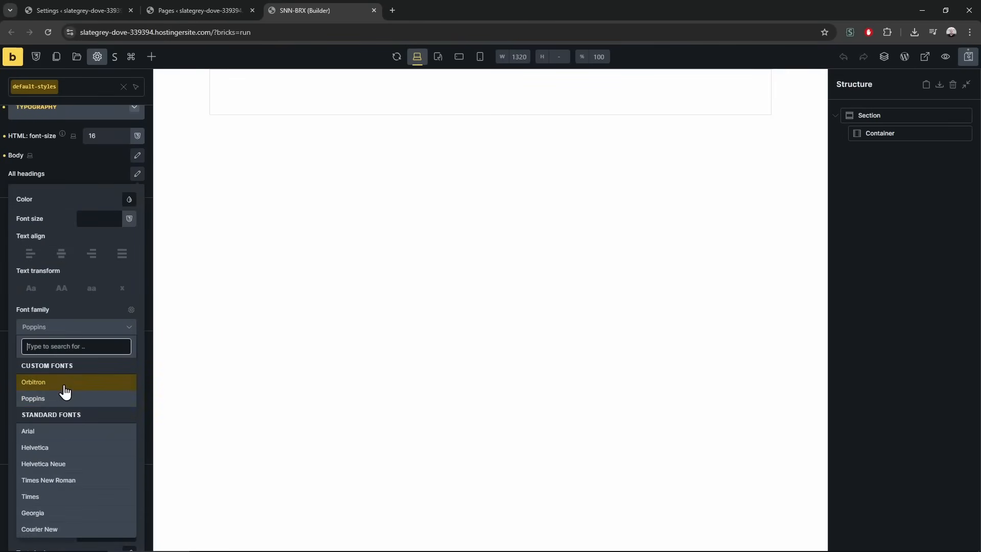
click(63, 384)
click(100, 175)
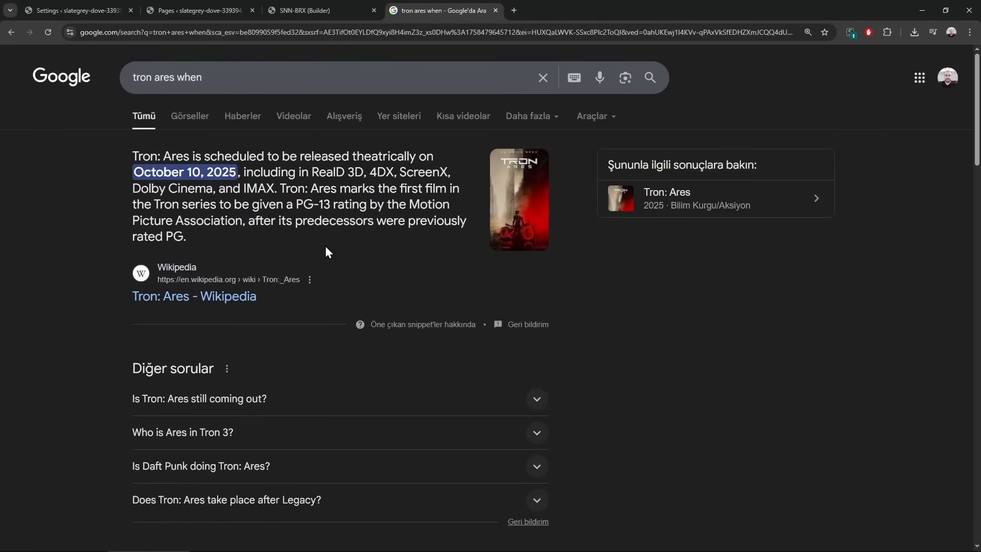
Close the extra Google search tab and return to the builder
click(495, 10)
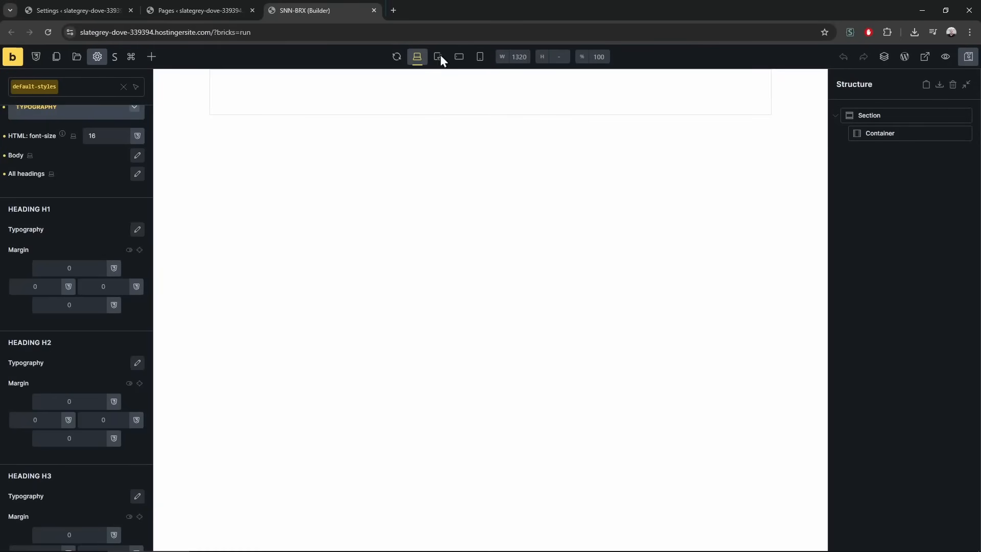
scroll(77, 390, up, 6)
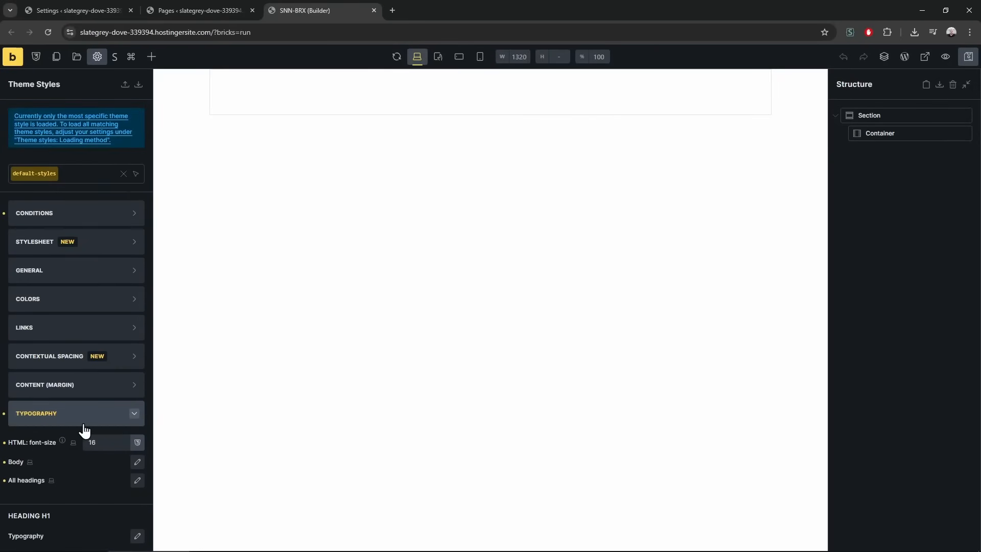
scroll(84, 429, down, 5)
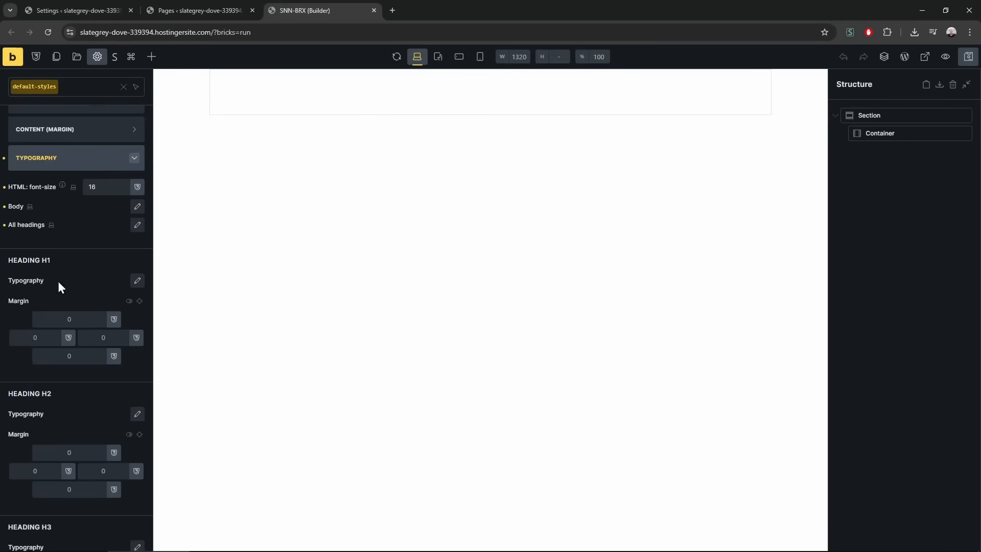
Set the Container element width to 1200 in the theme style
click(84, 162)
click(77, 469)
click(100, 172)
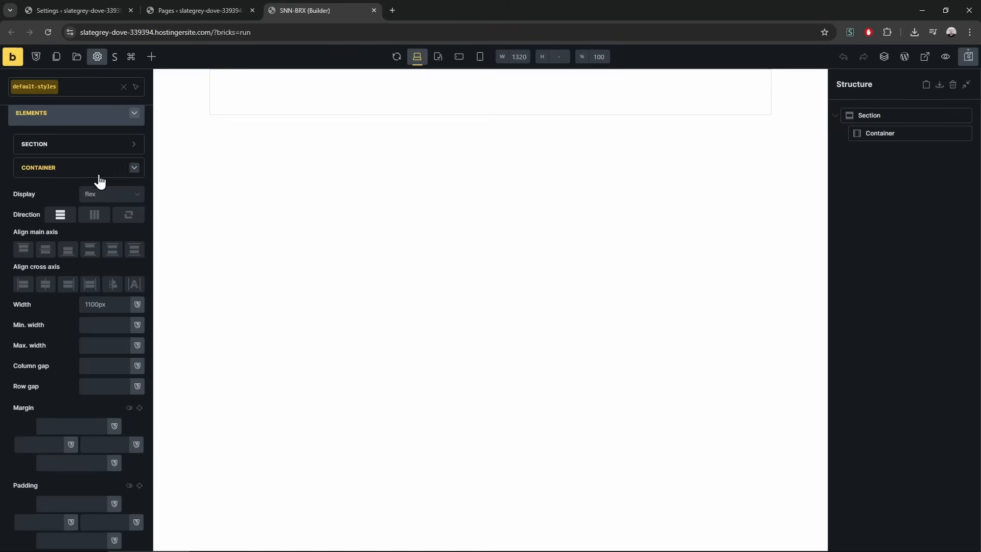
click(110, 304)
text(1200)
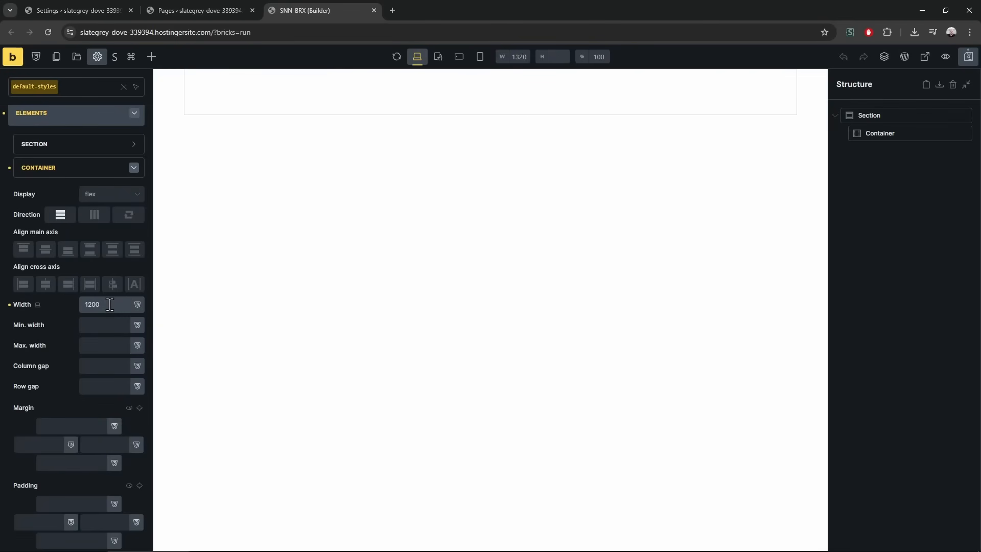
Glance at the general settings, then reopen the Container styles to recheck its width
scroll(105, 301, up, 3)
click(55, 220)
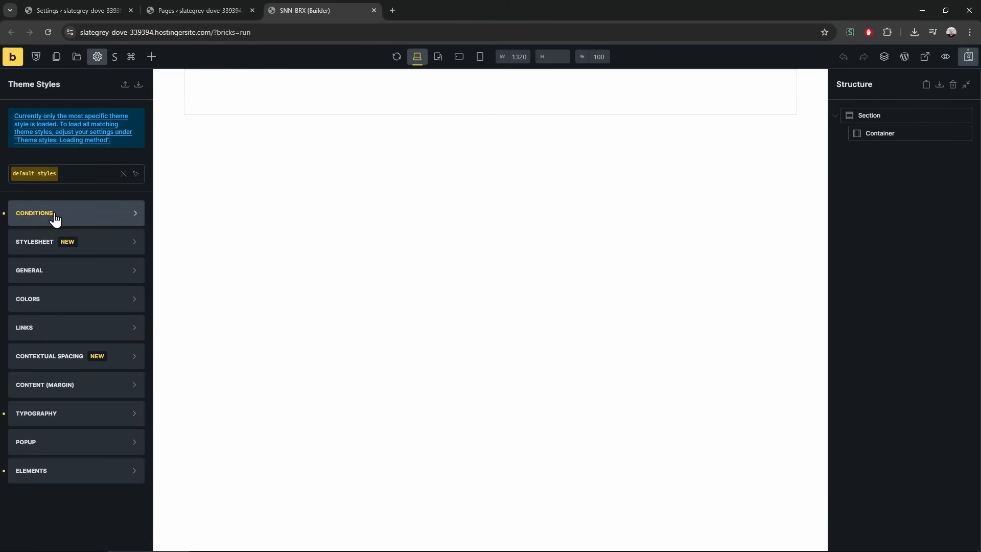
click(75, 276)
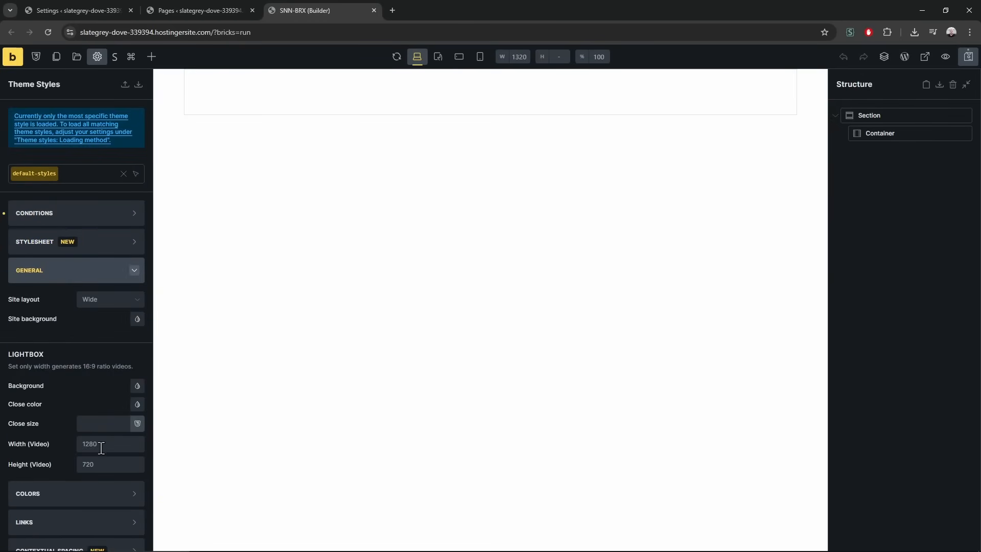
click(68, 279)
click(63, 471)
scroll(70, 442, down, 5)
click(67, 276)
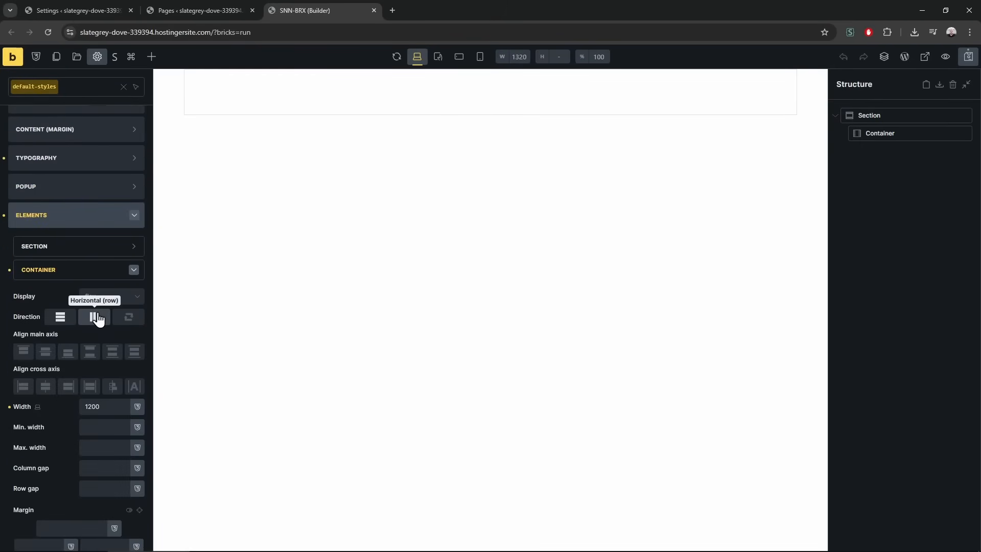
click(89, 406)
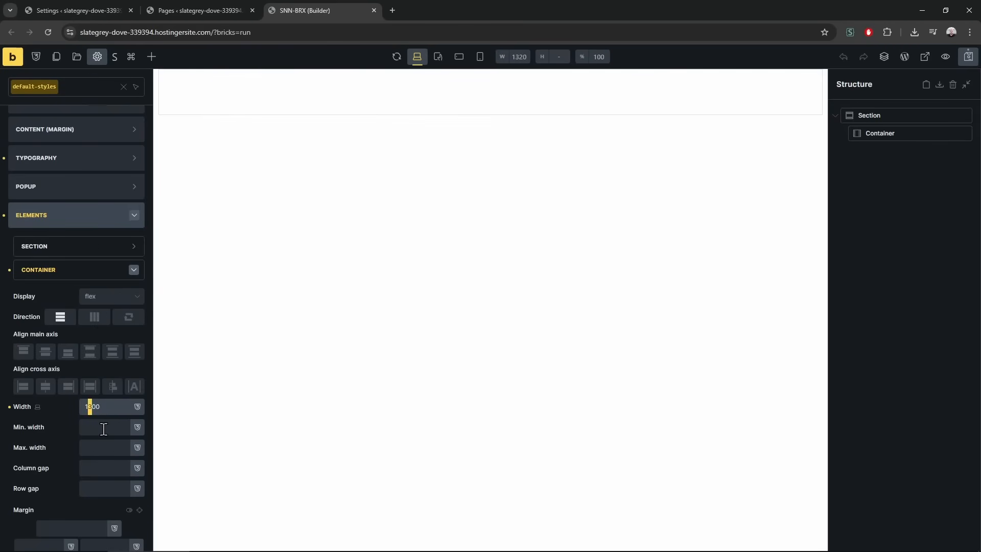
key(shift+Right)
Give Sections 10 left and right padding
click(89, 251)
scroll(79, 302, down, 3)
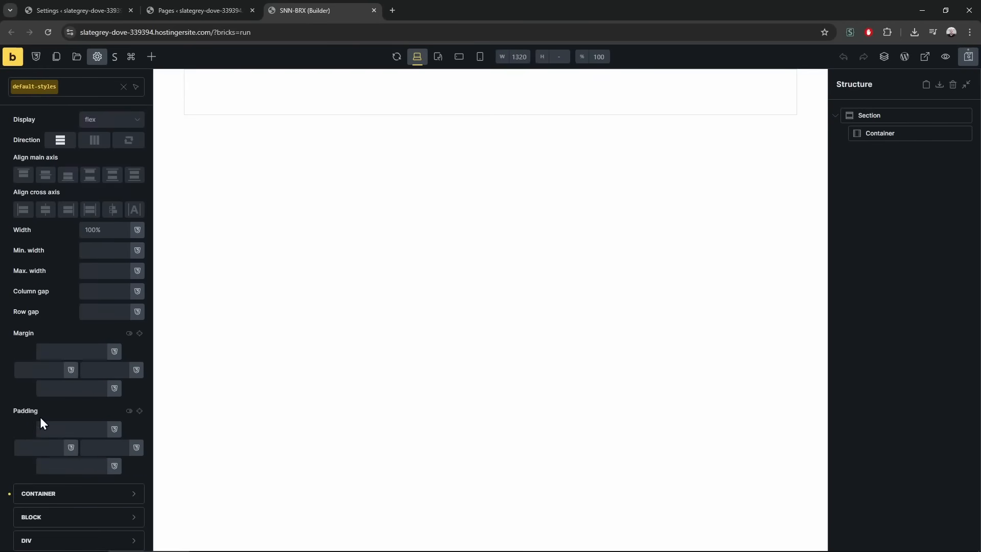
text(10)
click(108, 453)
text(10)
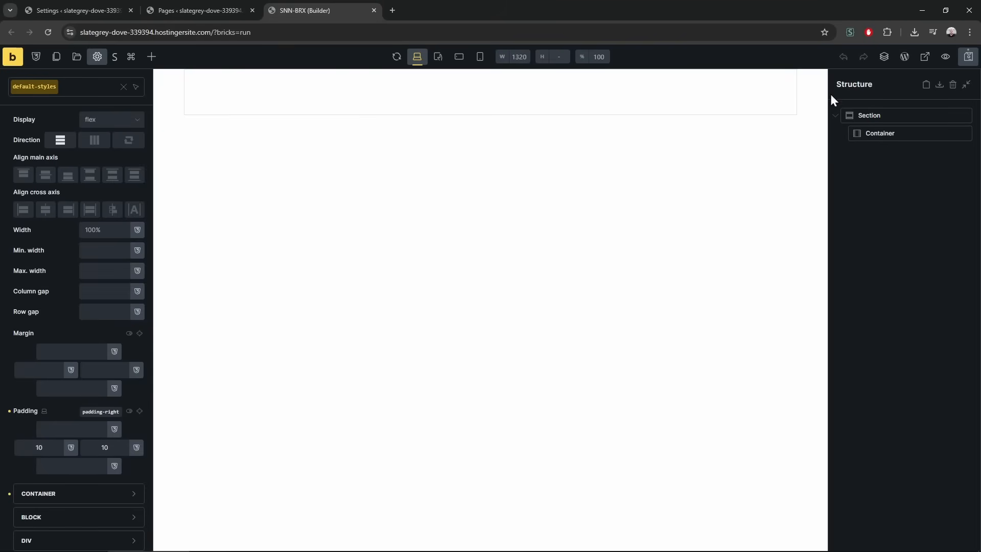
Check the layout at mobile, tablet and desktop widths, then save the theme style with Ctrl+S
click(480, 56)
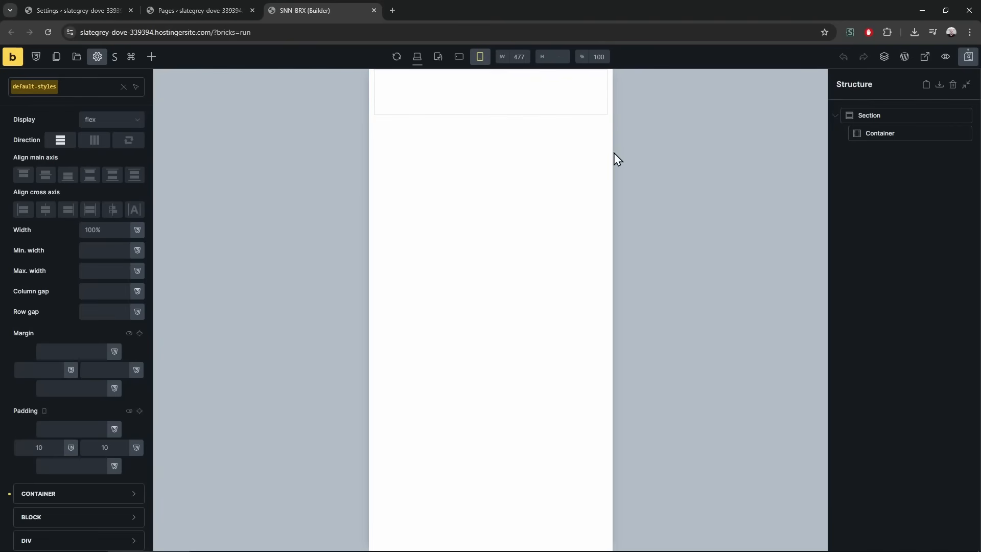
click(416, 57)
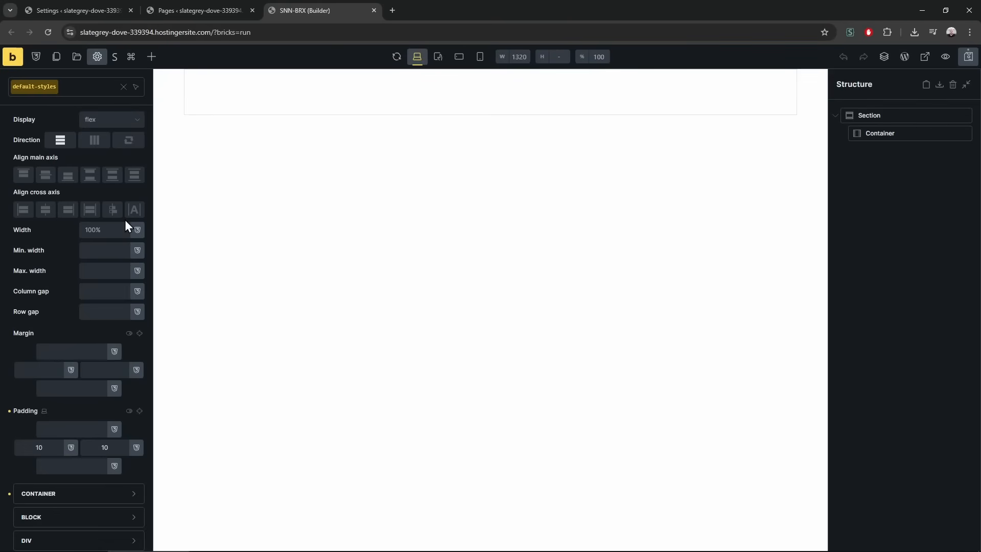
click(437, 58)
click(459, 57)
click(480, 57)
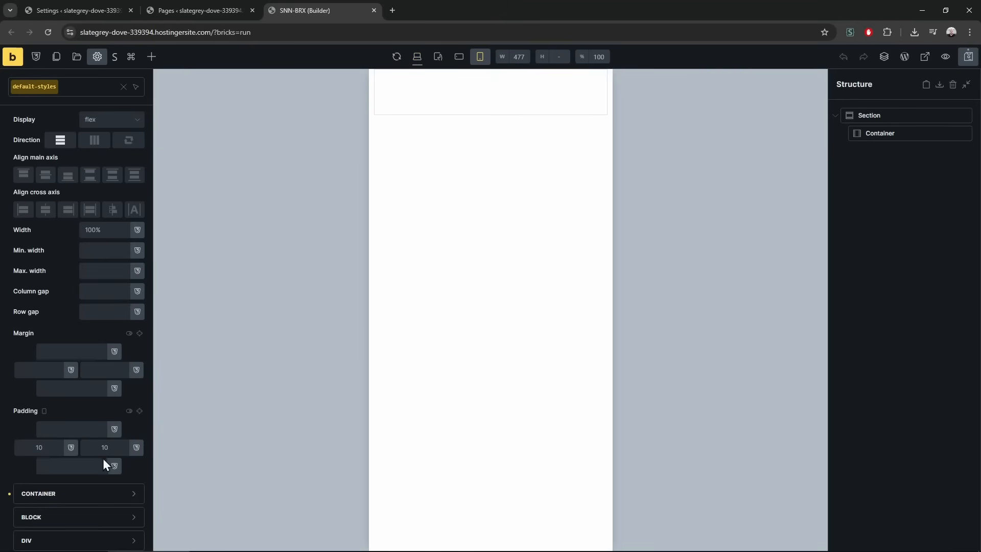
click(72, 447)
click(137, 429)
click(417, 58)
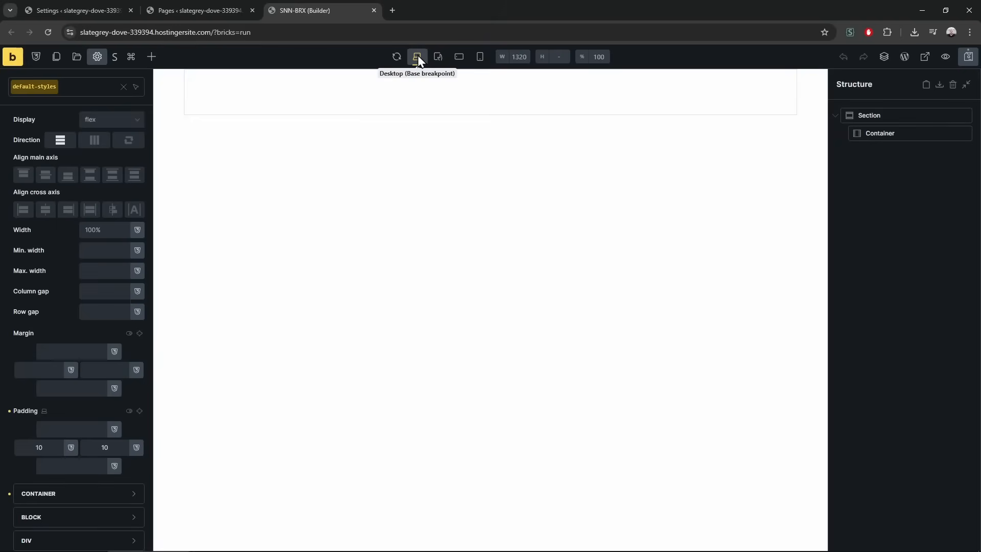
key(ctrl+s)
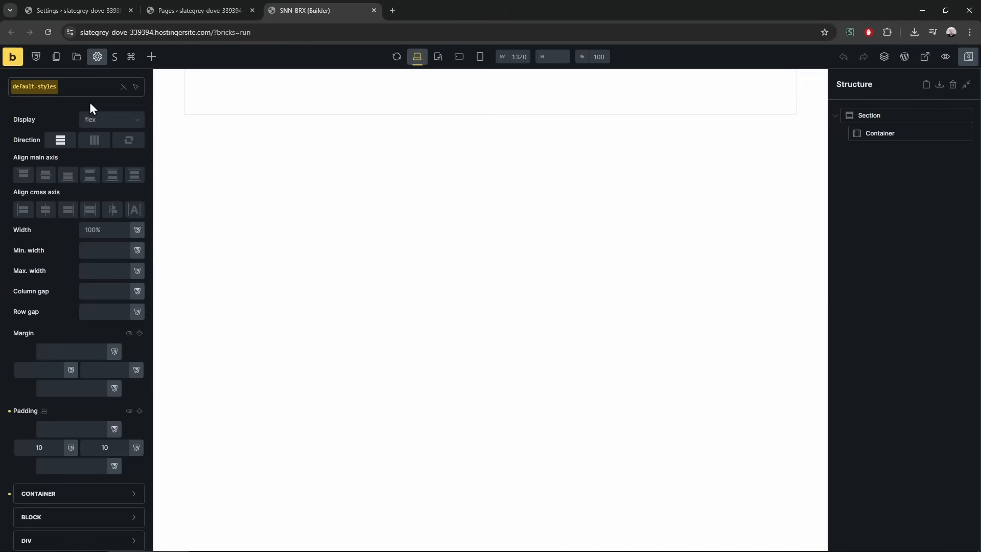
click(100, 65)
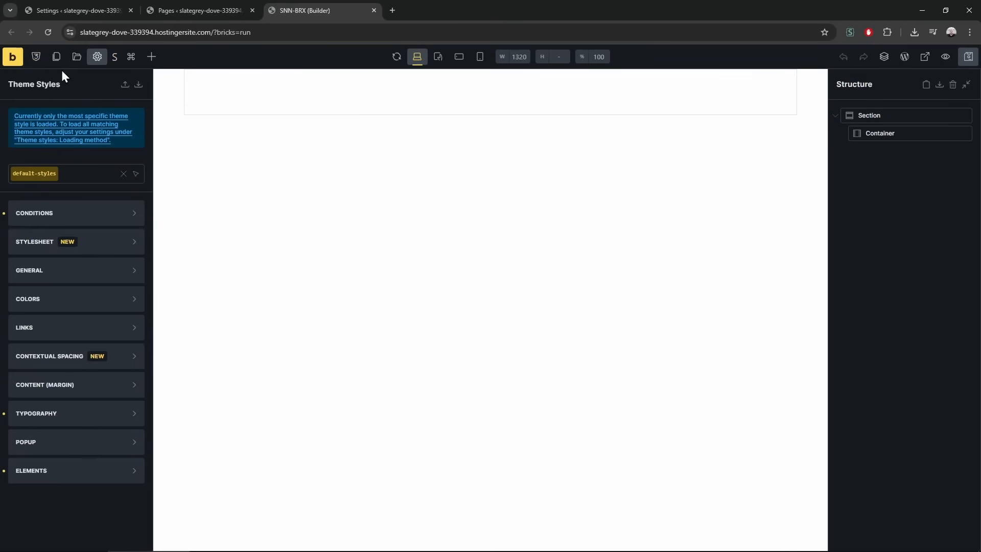
Add a global CSS variable c1 with the value red
click(34, 58)
click(212, 101)
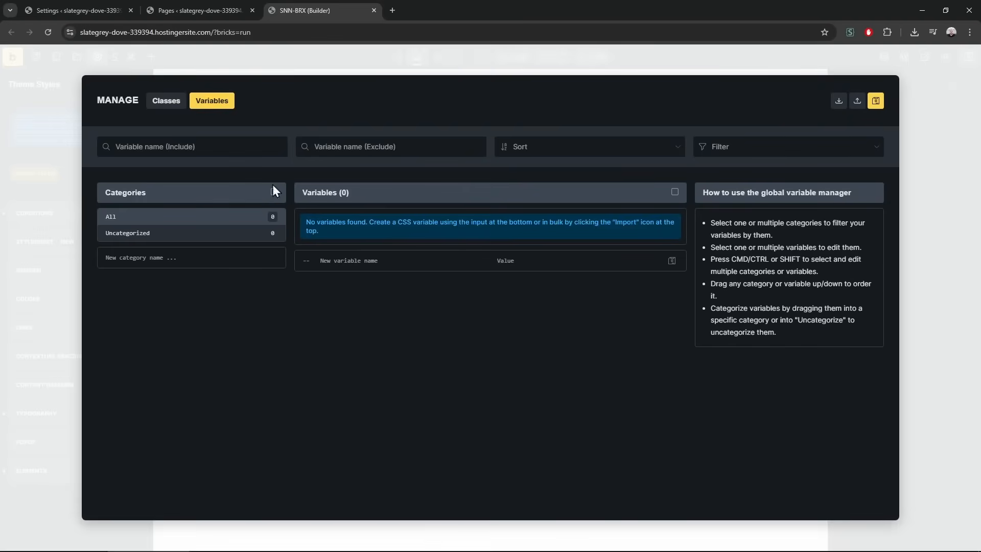
click(405, 264)
text(c1)
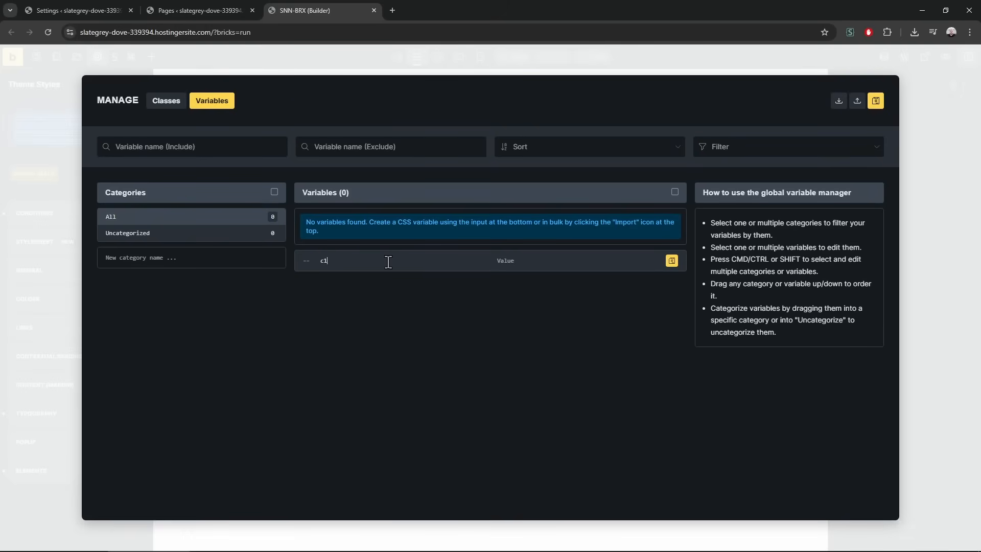
click(516, 268)
text(red)
click(672, 261)
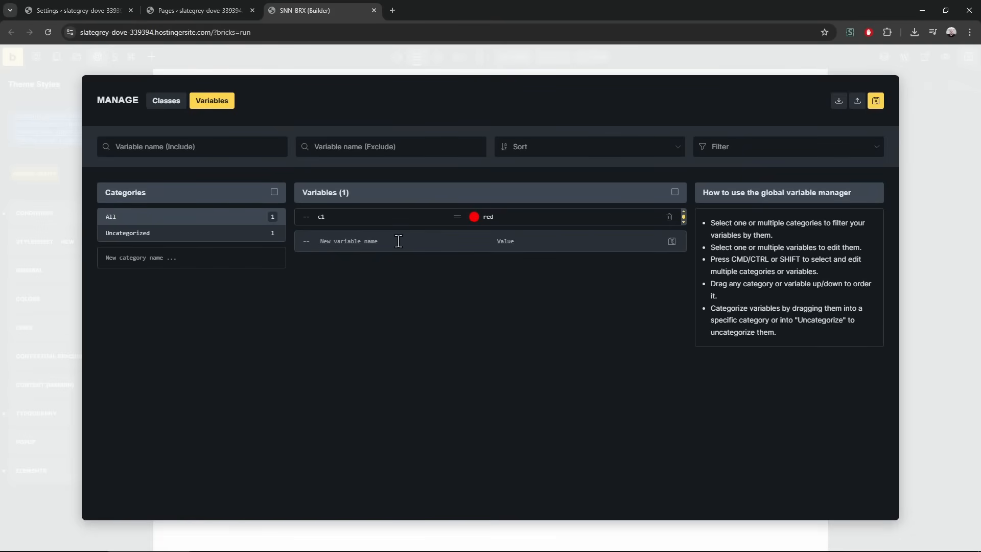
Add variables c2 = #a89 and c3 = #cc6688, adding the missing # to c3
text(c2)
click(533, 249)
text(#a896)
key(Return)
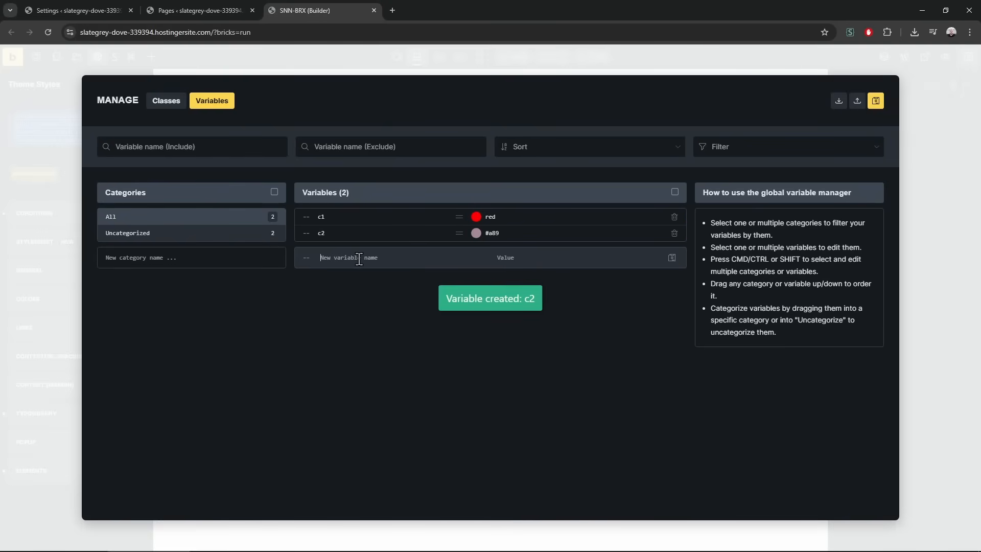
text(c3)
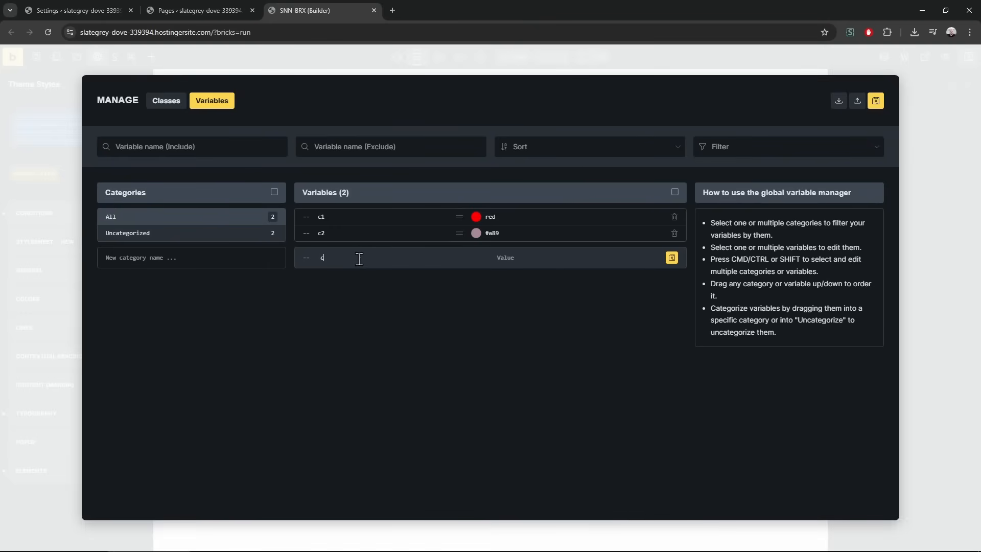
click(493, 257)
text(cc6688)
key(Return)
click(478, 250)
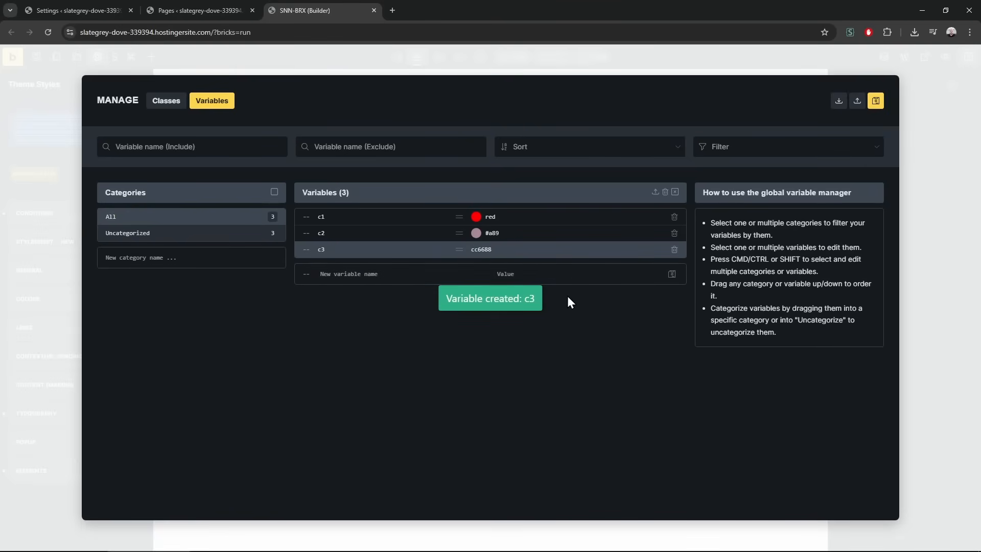
text(#)
key(Return)
Add c4 = rgb(321,321,321), save the variables, and open SNN-BRX Color Sync
click(358, 279)
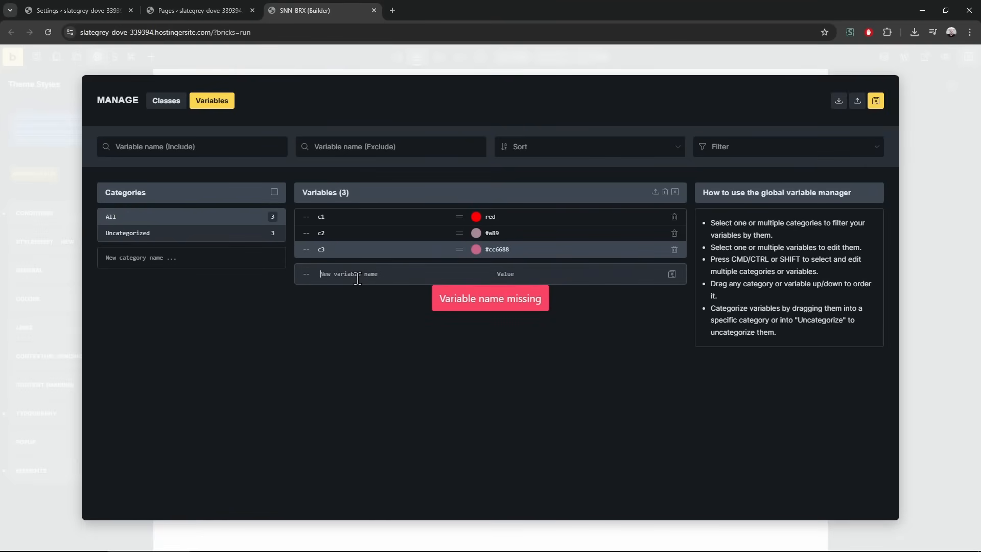
text(c4)
click(591, 275)
text(rgb())
key(Left)
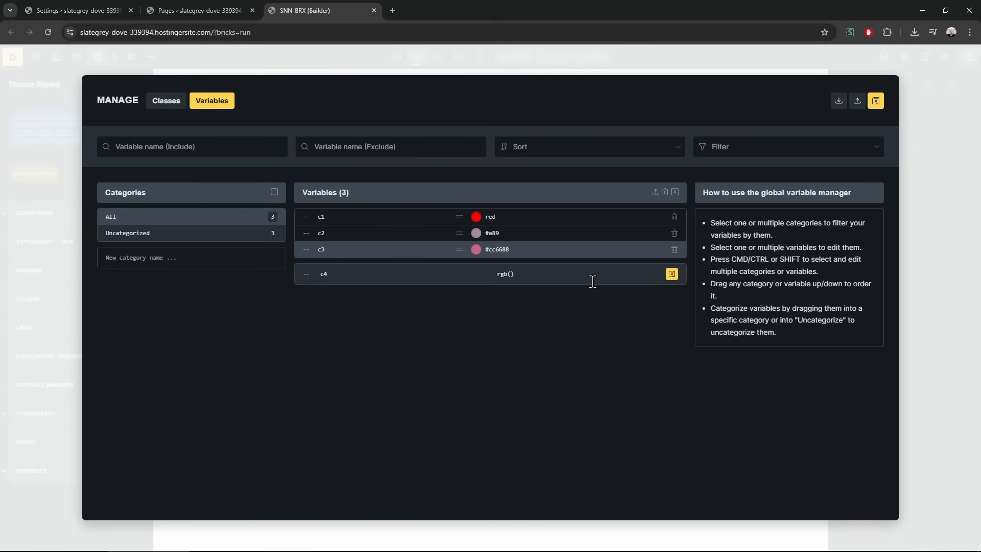
text(321,321,321)
key(Return)
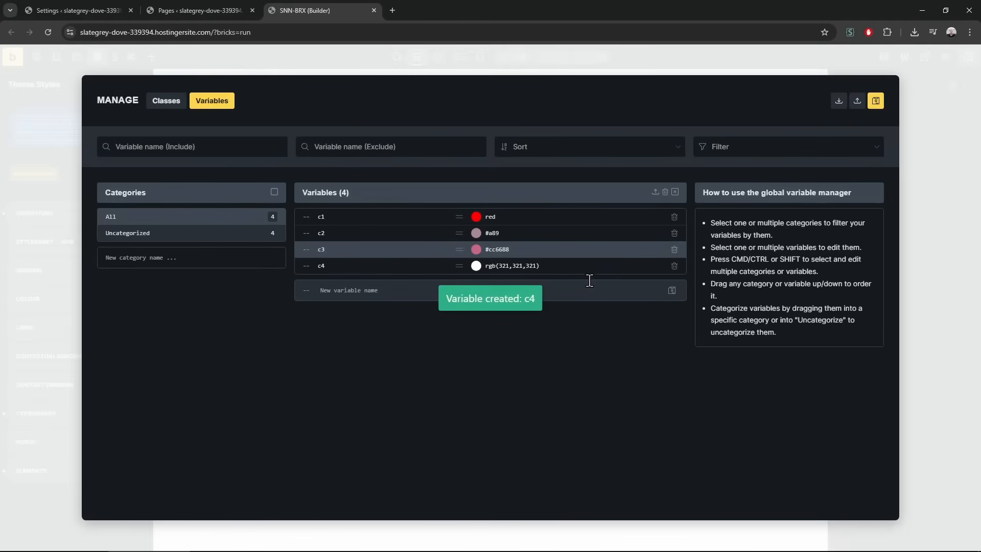
click(377, 289)
click(876, 102)
click(930, 130)
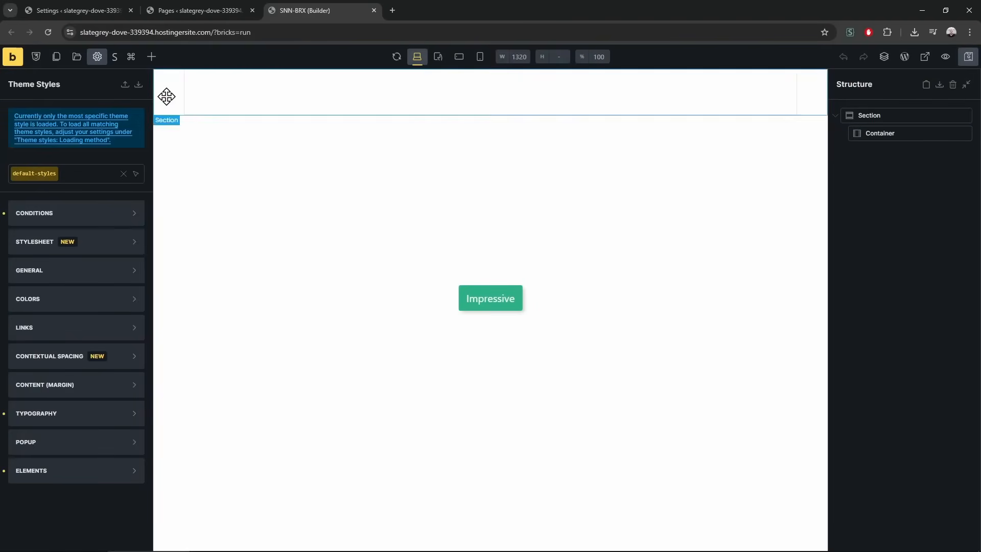
click(114, 56)
click(376, 114)
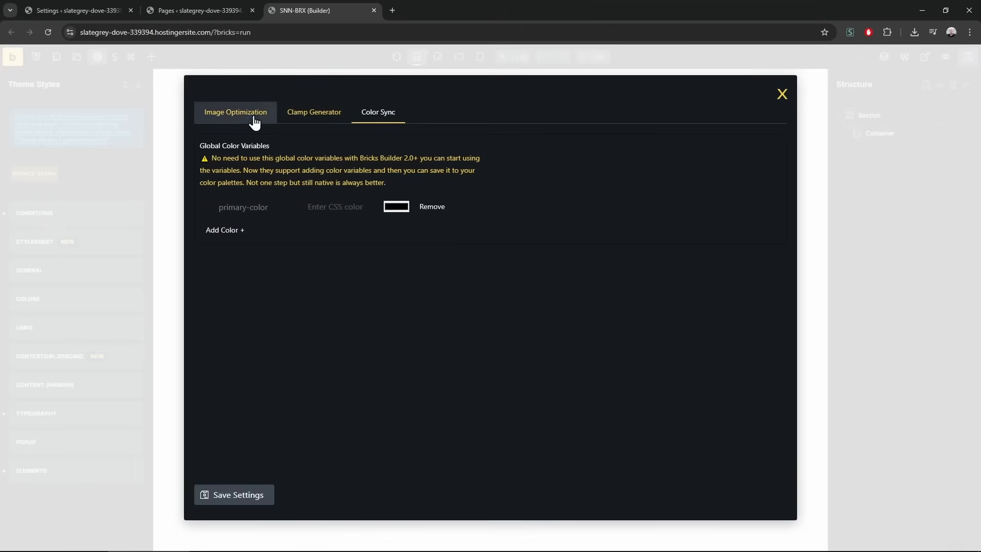
Close Color Sync, select the Container, and open its typography text colour picker
click(781, 97)
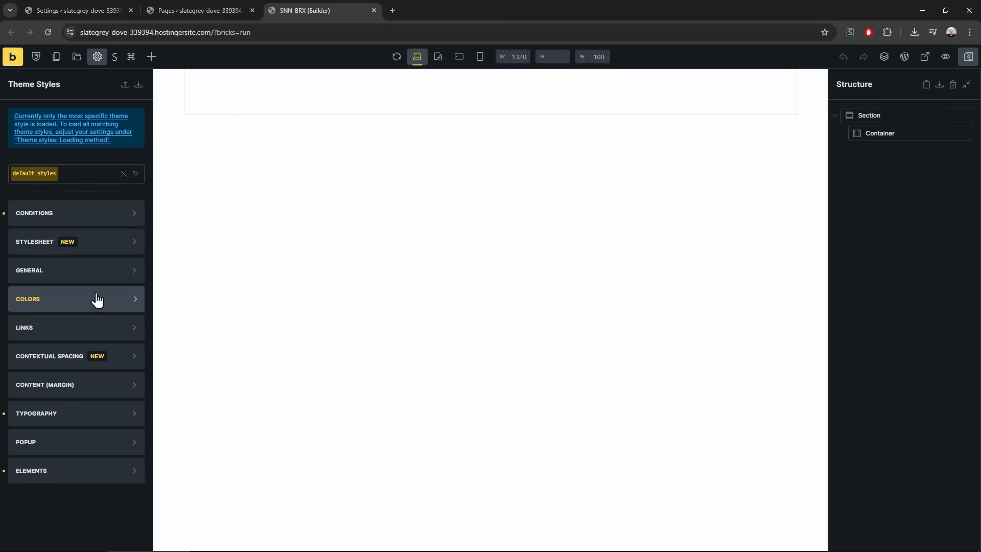
click(84, 305)
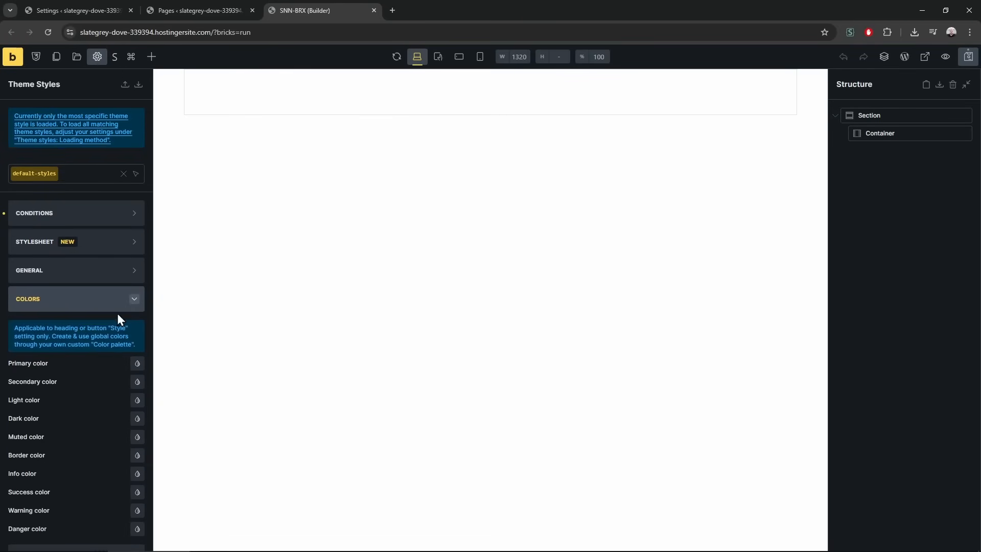
scroll(117, 313, down, 3)
click(123, 148)
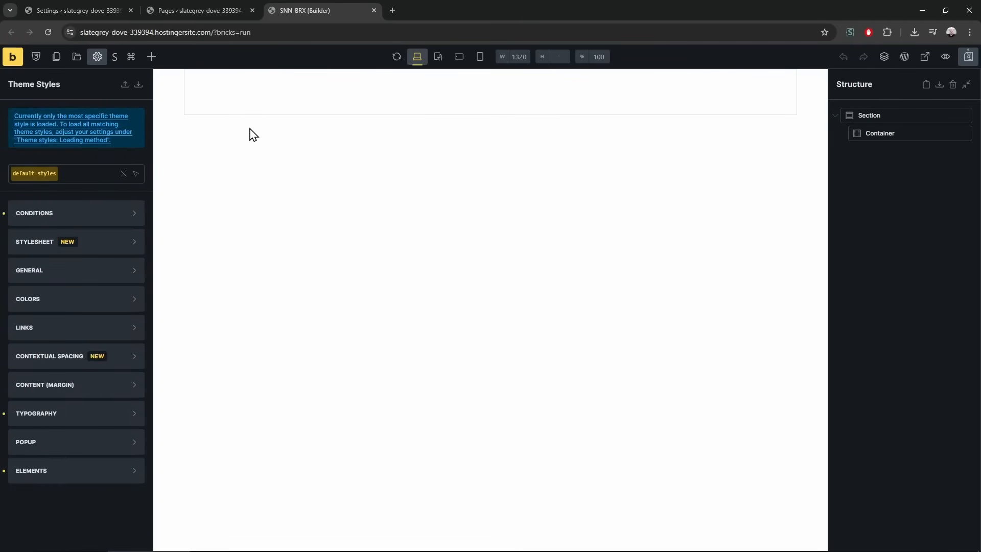
click(256, 93)
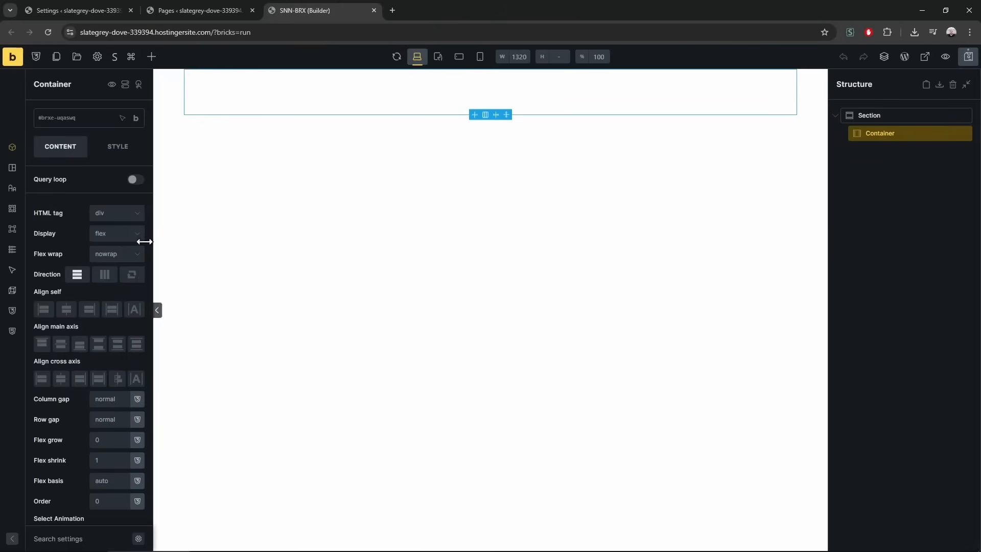
click(13, 538)
click(102, 145)
click(79, 219)
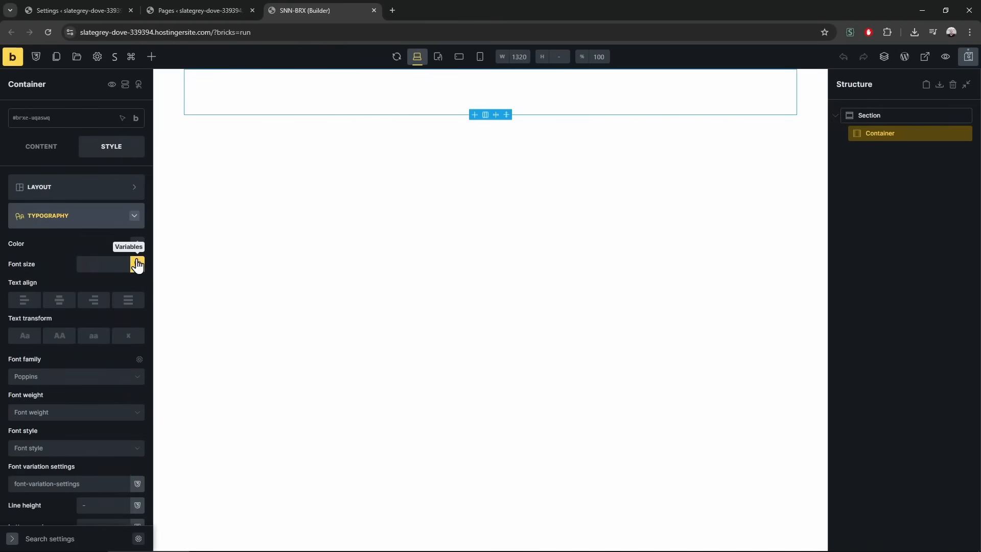
click(137, 243)
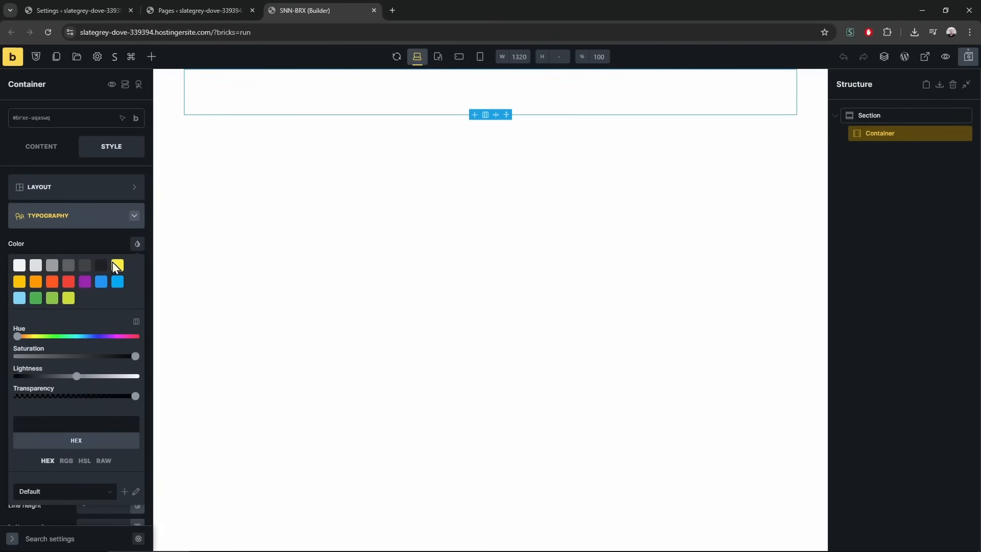
Delete all the preset colours from the Default palette
click(136, 321)
scroll(113, 332, down, 2)
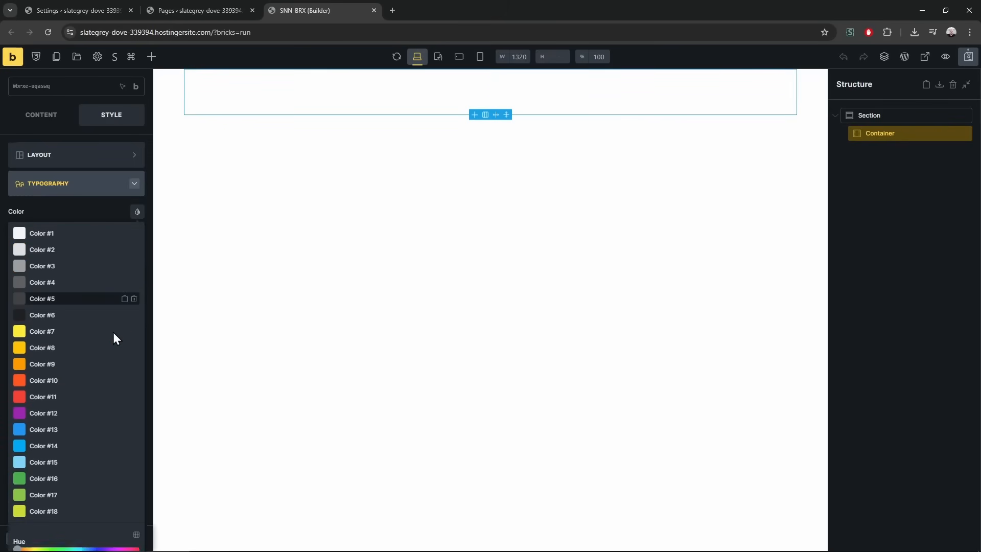
click(135, 214)
click(135, 215)
click(134, 215)
click(135, 216)
click(135, 215)
click(134, 214)
click(134, 215)
click(134, 214)
click(135, 214)
click(134, 214)
click(135, 214)
click(134, 214)
click(134, 214)
click(134, 215)
click(135, 215)
click(135, 214)
click(135, 215)
click(135, 215)
click(135, 214)
click(135, 215)
click(135, 214)
click(134, 214)
click(134, 215)
click(134, 214)
click(135, 214)
click(135, 215)
double_click(135, 218)
click(96, 207)
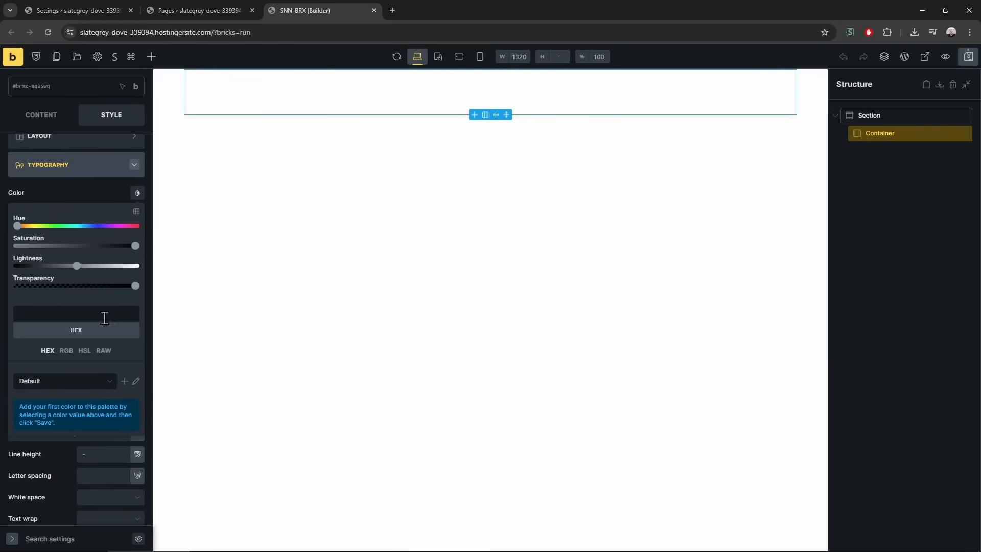
Set the text colour to var(--c1) and save it as a palette swatch
click(103, 351)
click(47, 352)
click(100, 352)
click(118, 333)
click(65, 354)
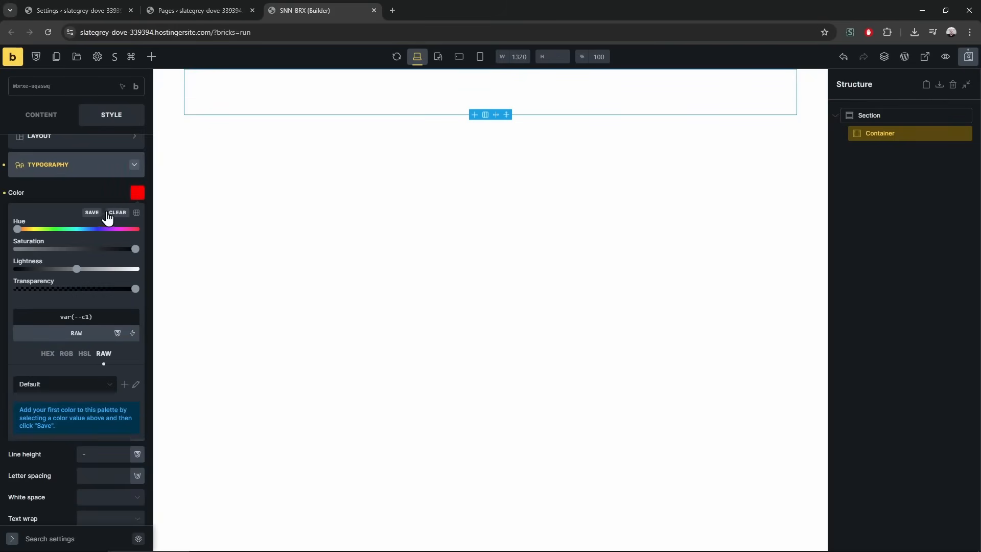
click(91, 213)
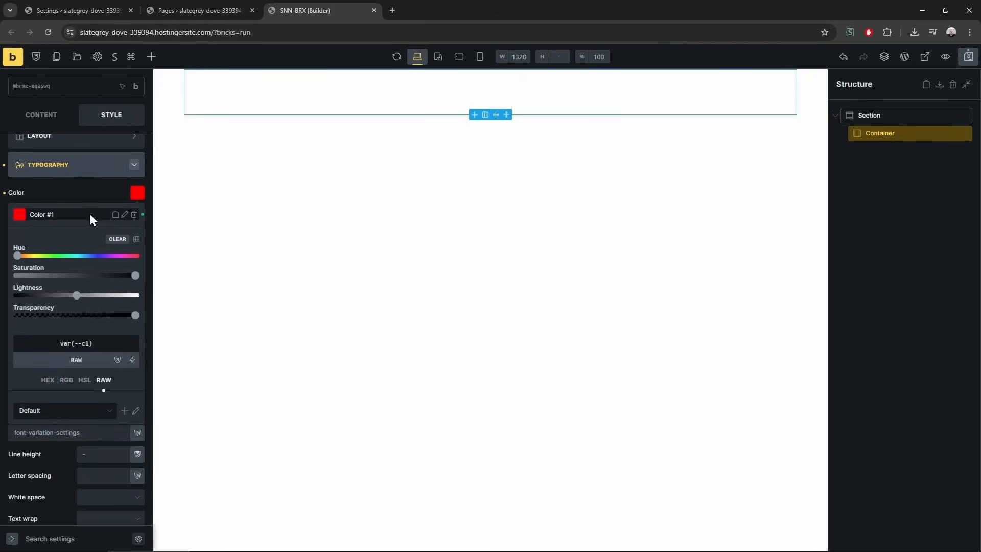
Add var(--c2), var(--c3) and var(--c4) to the palette as swatches
click(136, 238)
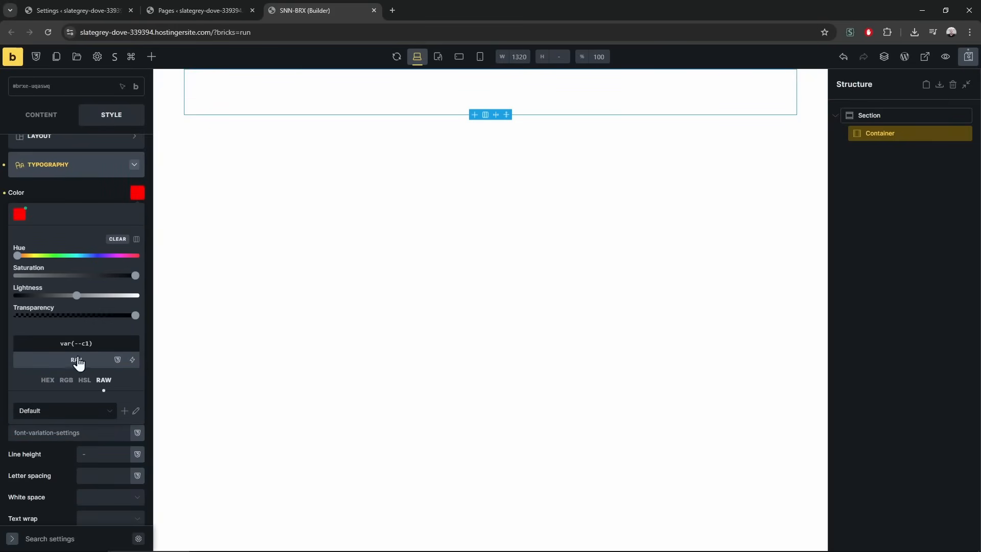
click(133, 360)
click(45, 400)
click(92, 238)
click(132, 360)
click(42, 414)
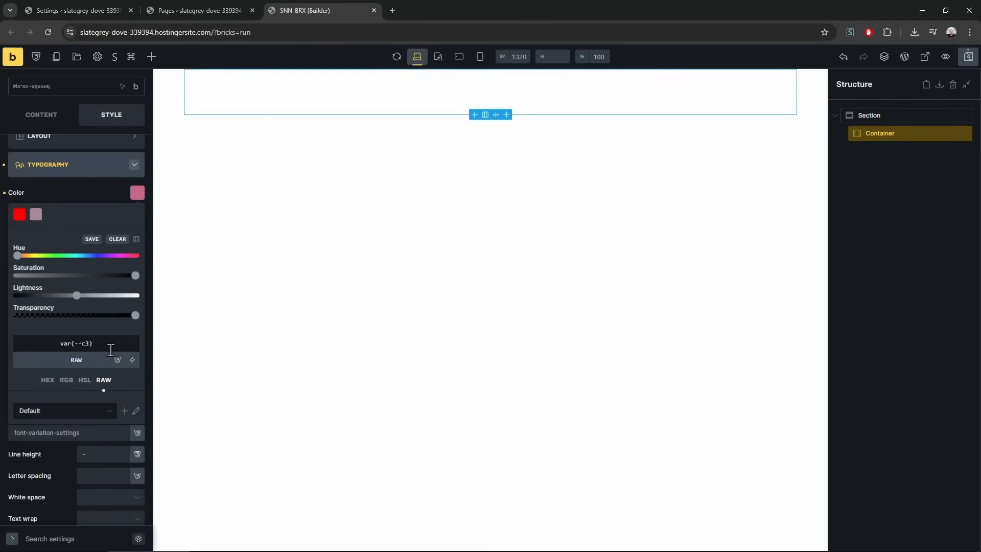
click(91, 239)
click(132, 360)
click(61, 431)
click(91, 239)
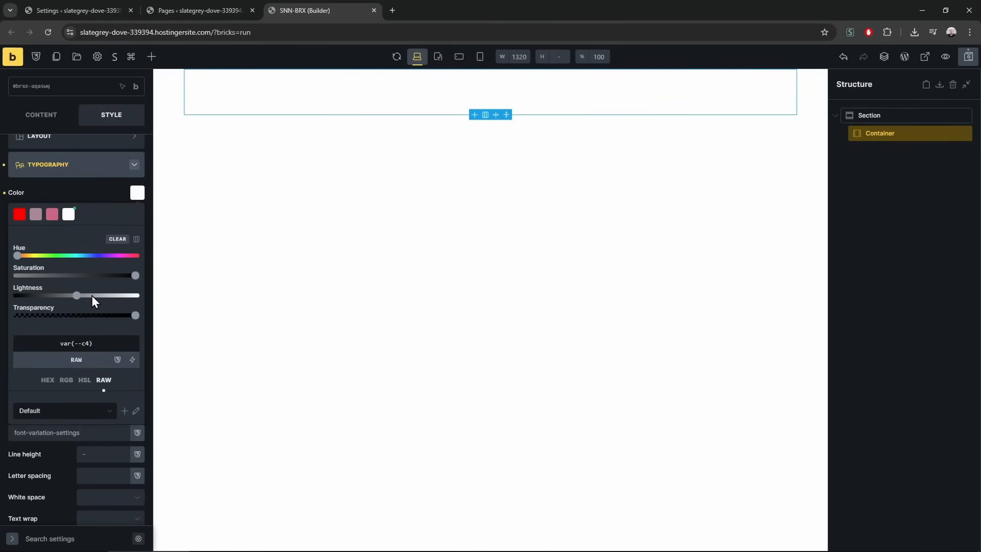
Clear the Container's text colour and close the colour picker
click(117, 240)
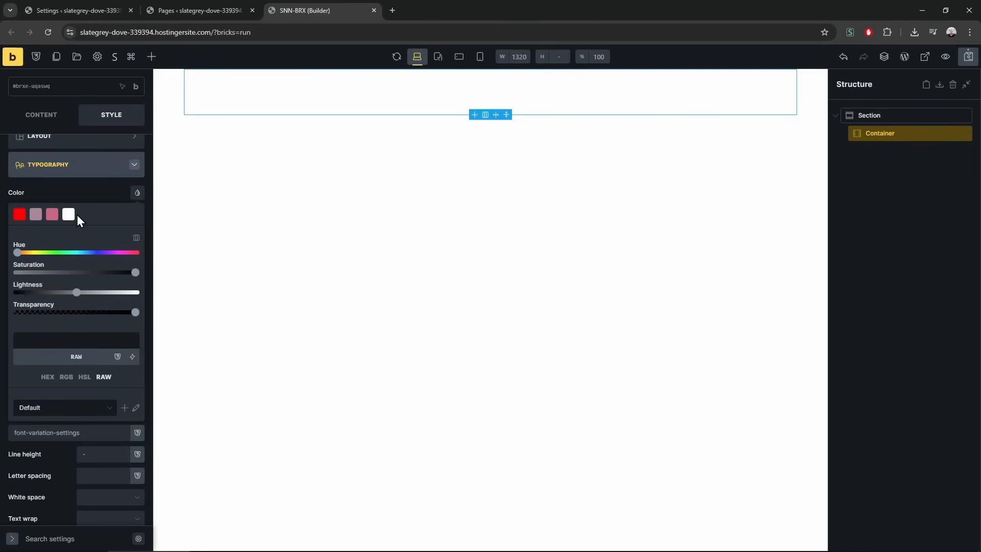
click(76, 198)
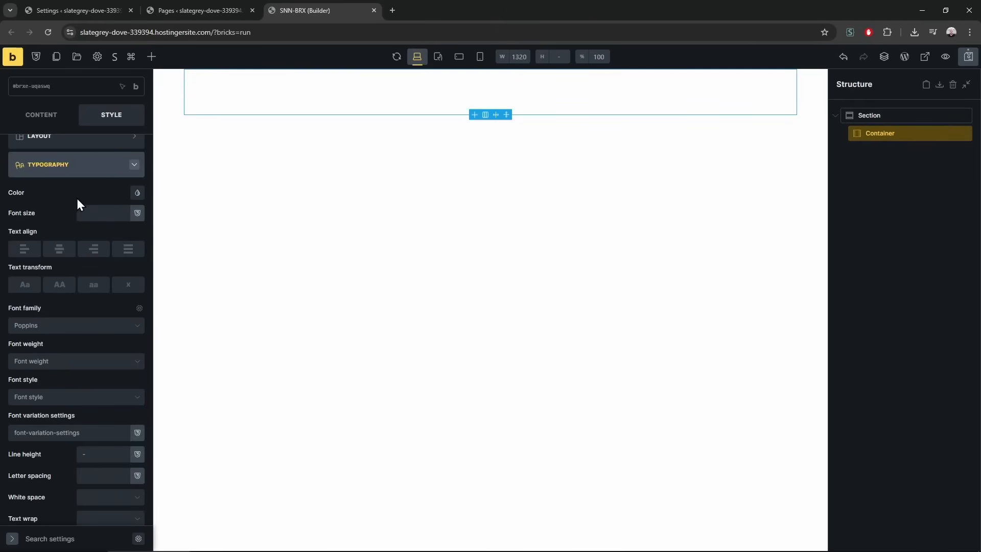
click(84, 172)
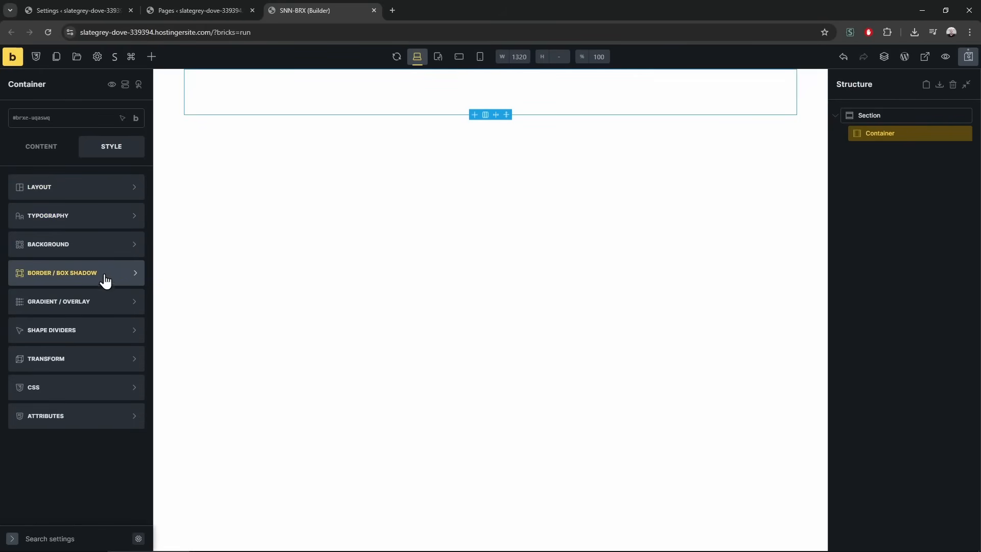
Inspect the Section's background colour, then its border and border colour settings
click(132, 248)
click(136, 272)
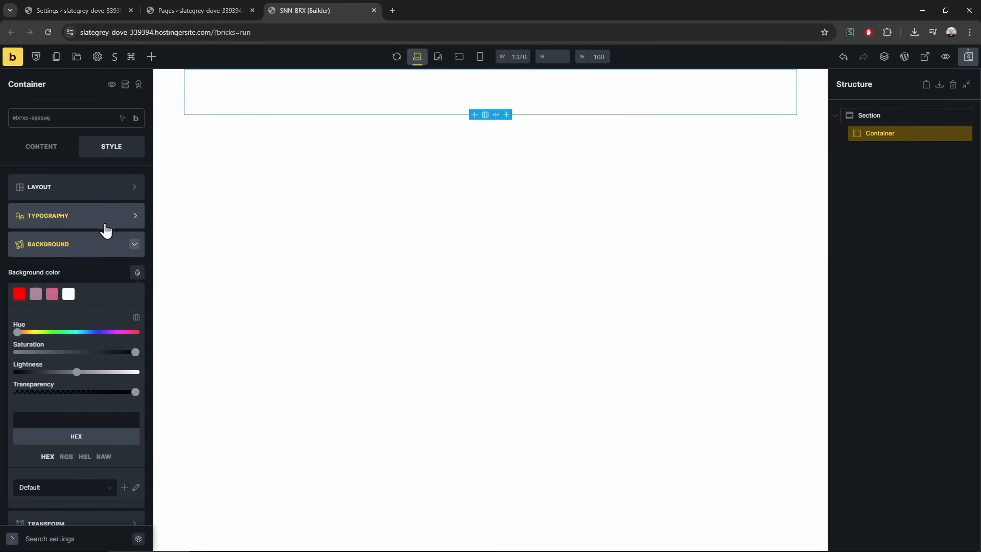
click(106, 247)
click(123, 272)
click(136, 301)
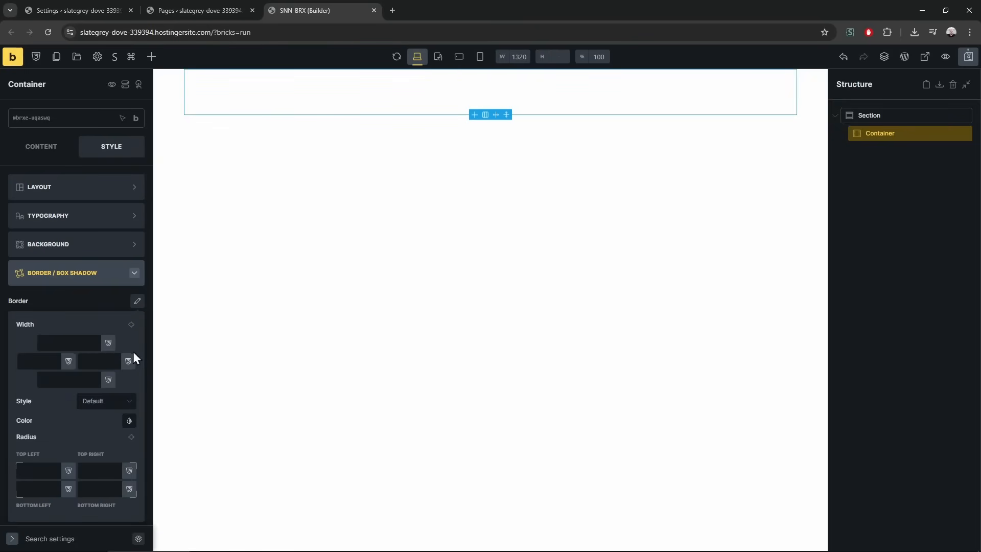
click(129, 422)
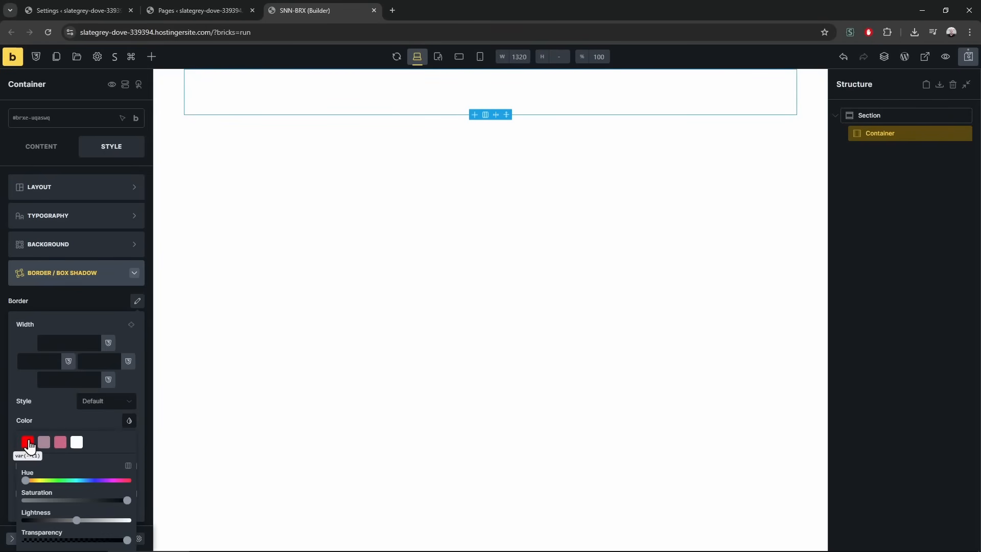
Review the c4 and c3 (#cc6688) colour variables in the variables manager, save, and close it
click(36, 56)
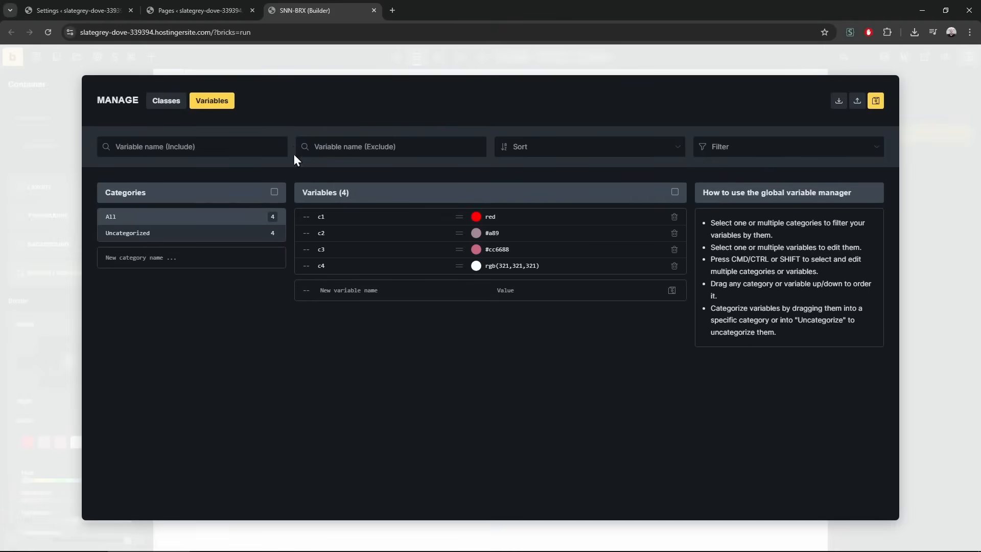
click(509, 266)
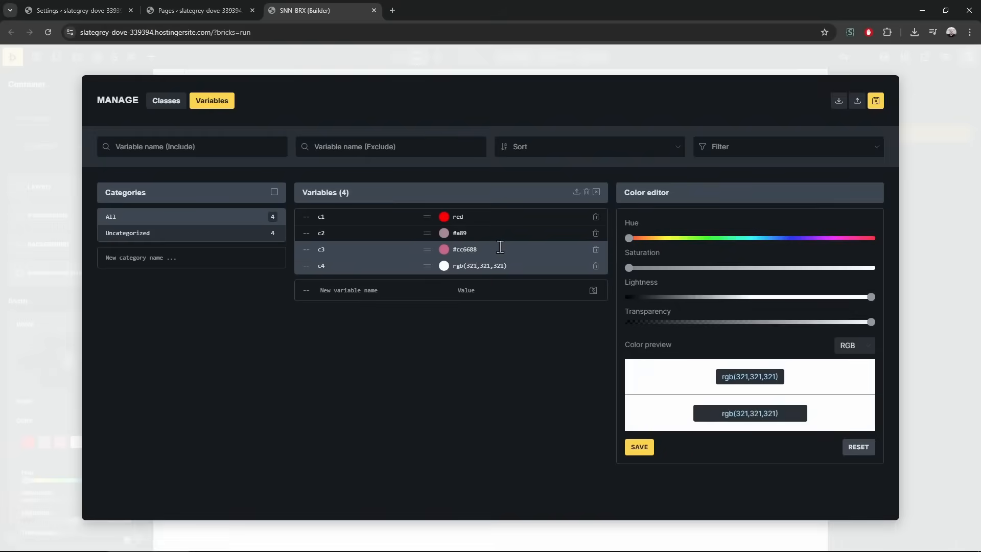
click(500, 248)
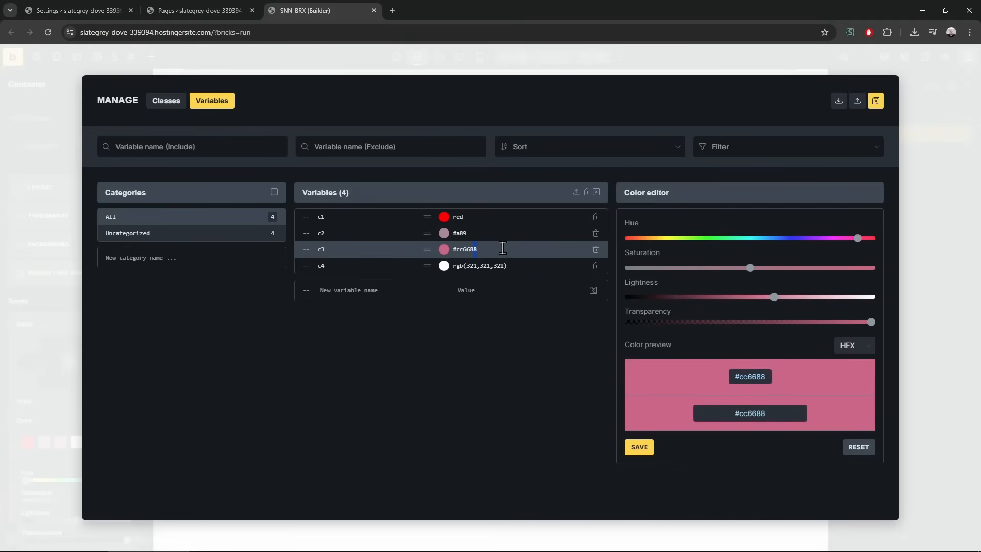
click(337, 249)
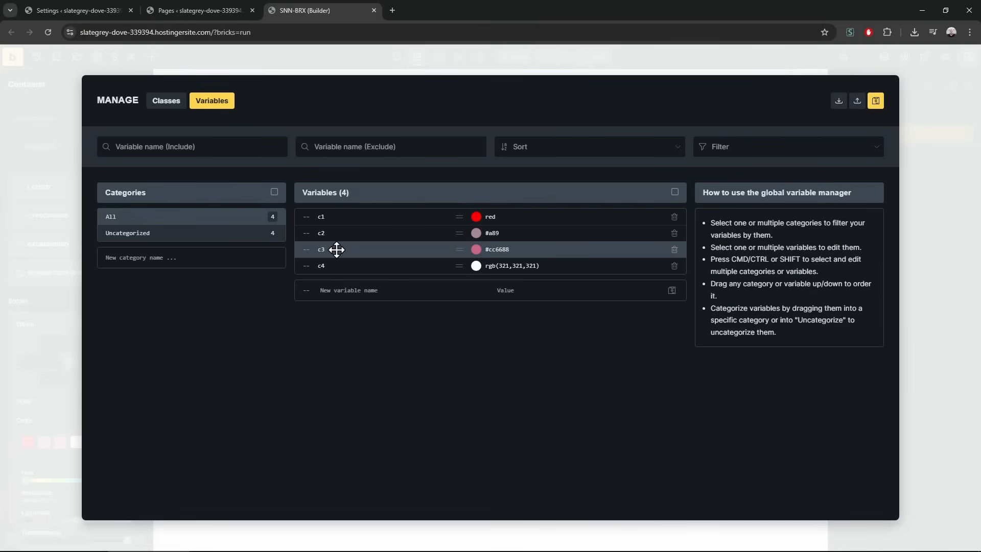
click(876, 101)
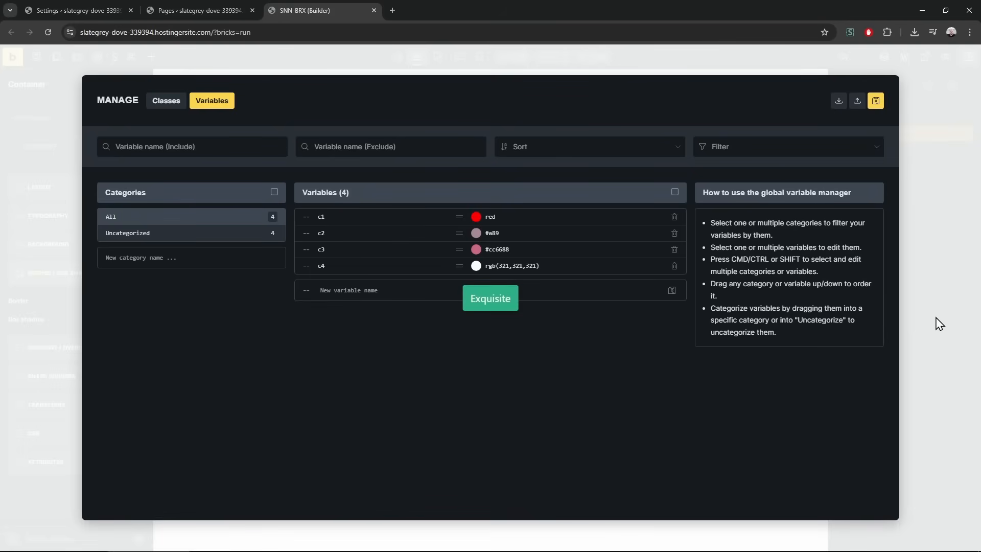
click(939, 324)
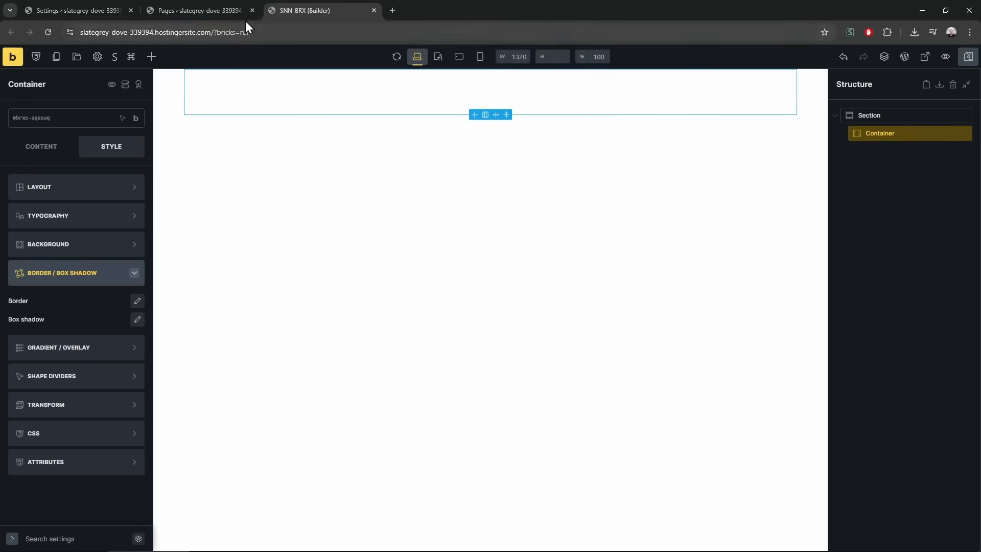
Return to the builder page and select the Section on the canvas
click(199, 6)
click(339, 11)
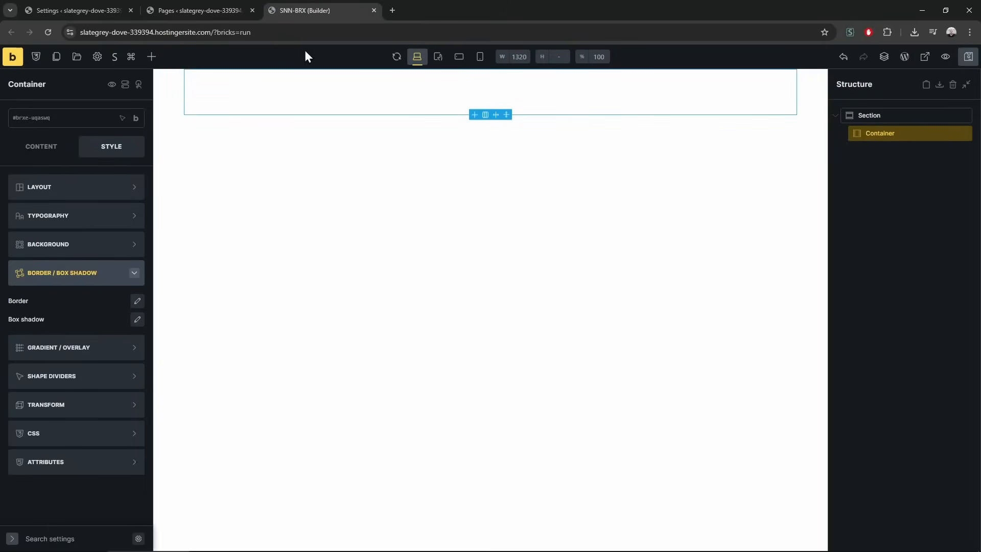
click(166, 97)
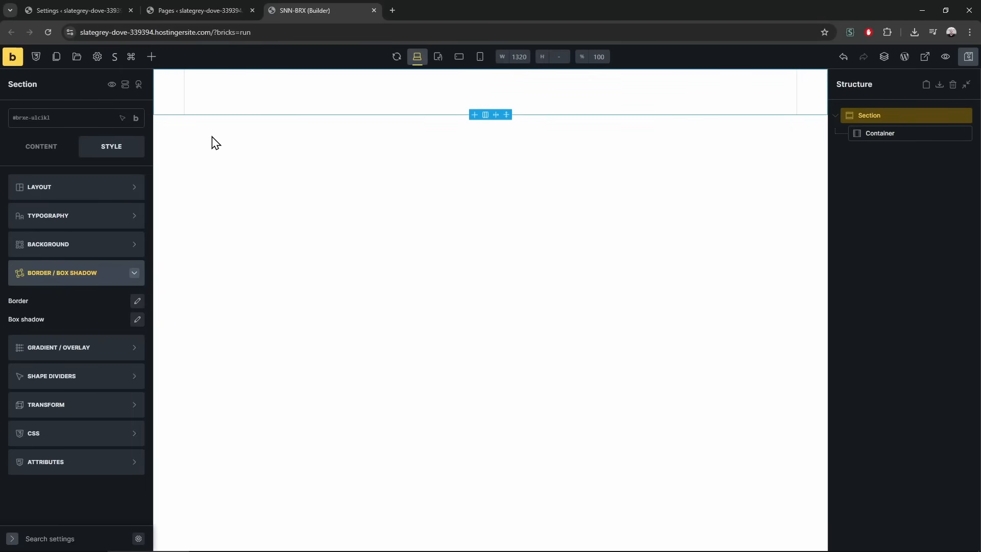
Load sinanisler.com in a new browser tab
key(ctrl+t)
text(sinanisler.com)
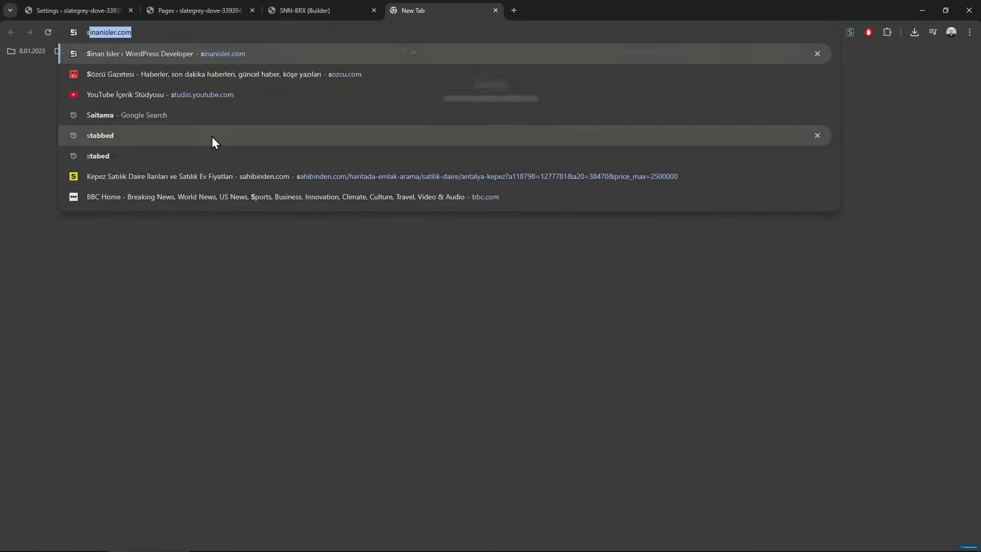
key(Return)
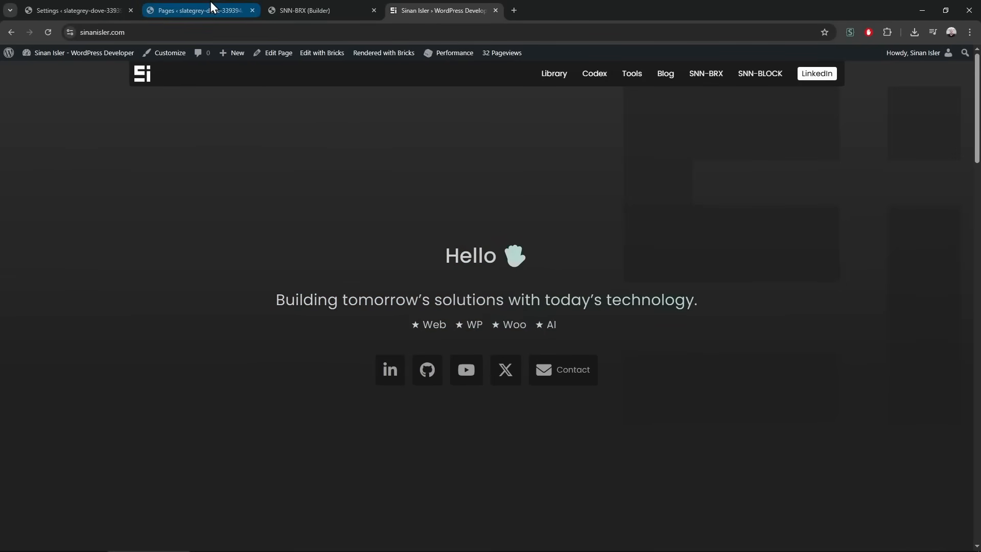
Back in the builder, reselect the Section, collapse border settings and show its content settings
click(210, 6)
click(290, 6)
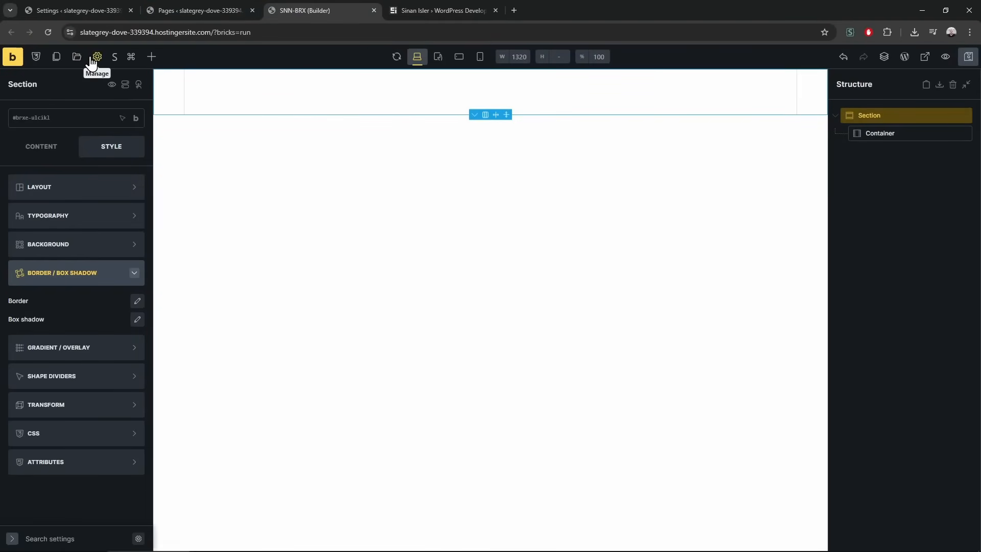
click(237, 187)
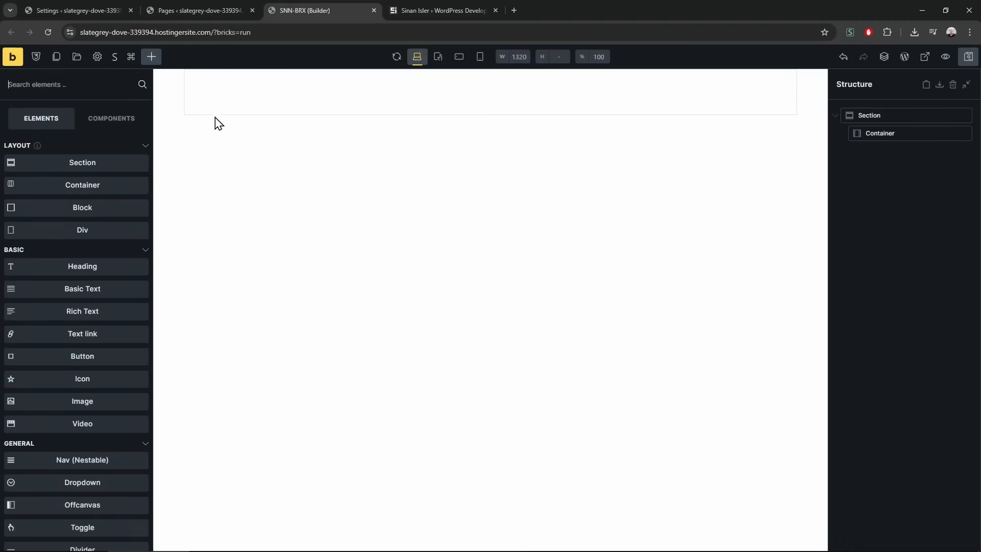
click(164, 96)
click(101, 273)
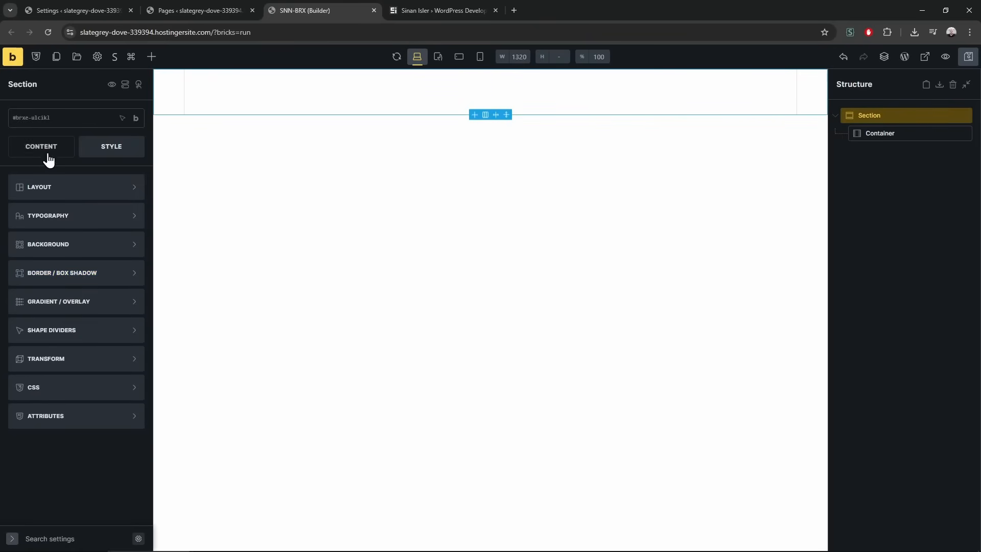
click(44, 151)
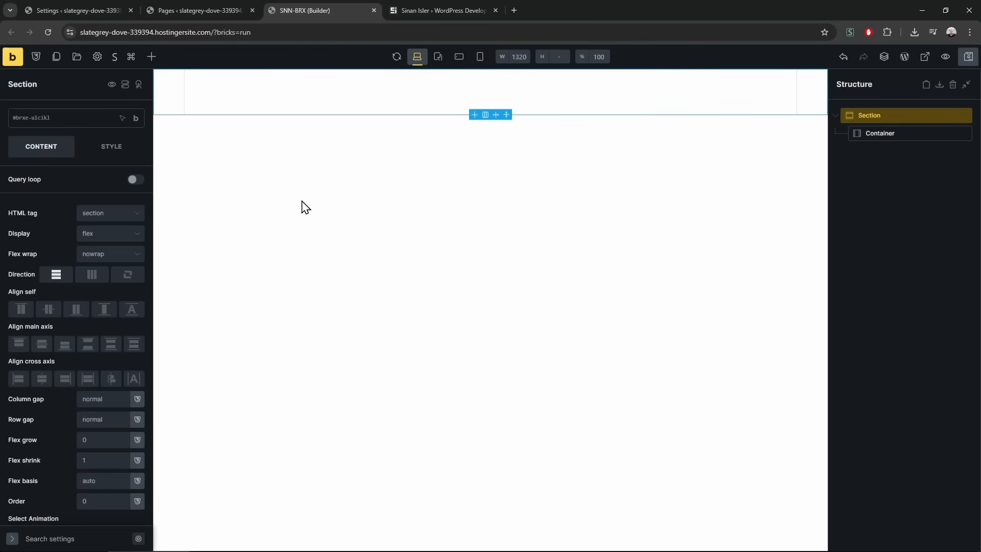
Browse the SNN-BRX features overview on sinanisler.com, then open the SNN-BRX settings in WordPress admin
click(427, 6)
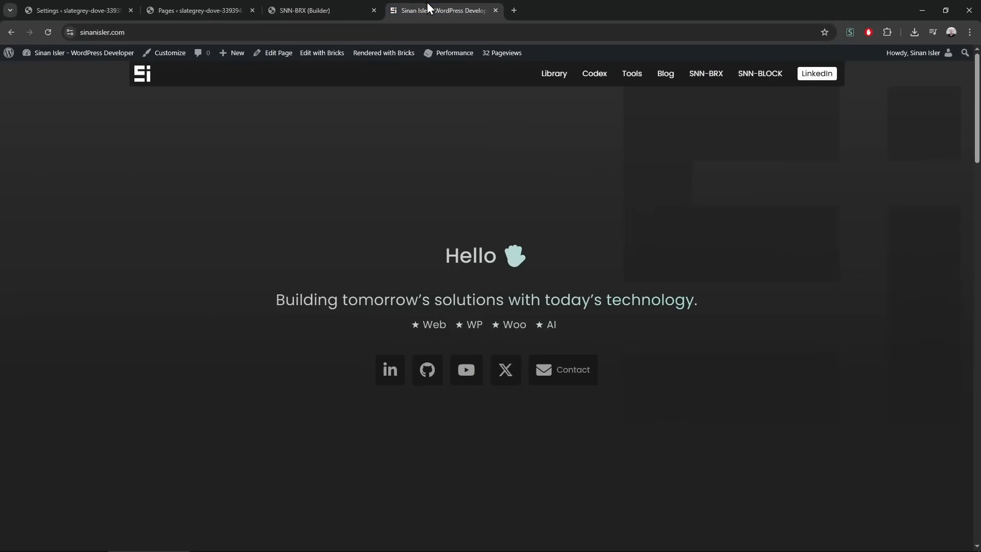
click(702, 77)
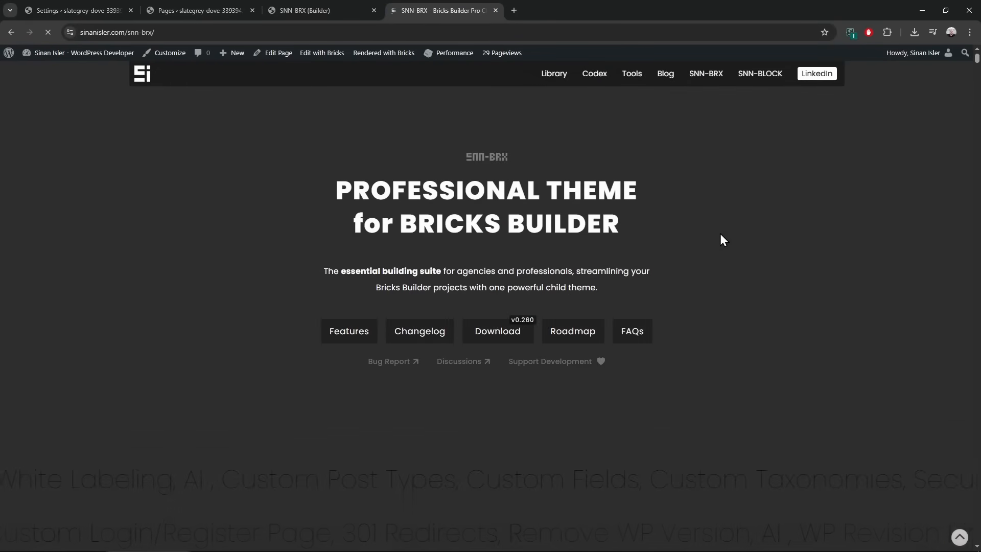
scroll(659, 245, down, 2)
click(339, 239)
scroll(89, 305, down, 3)
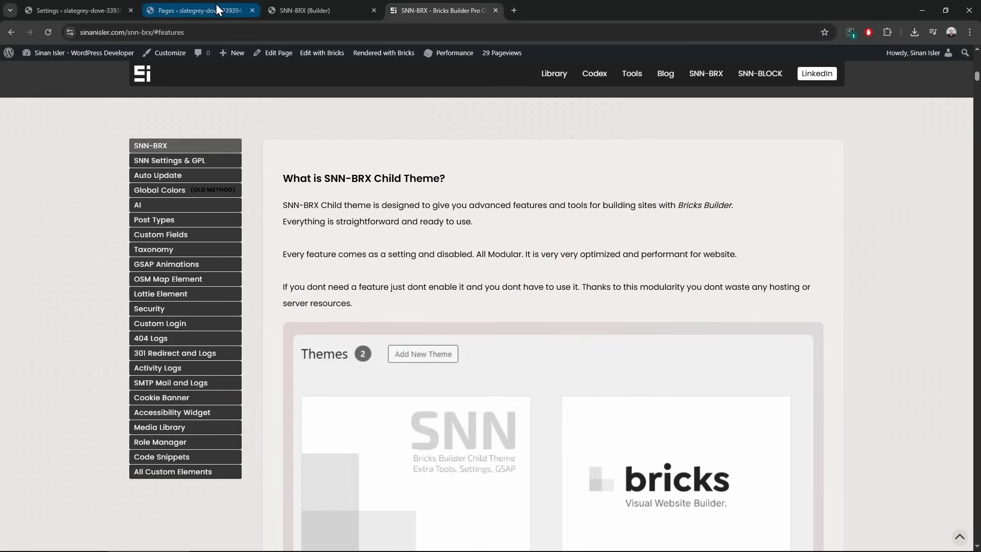
click(217, 9)
click(40, 289)
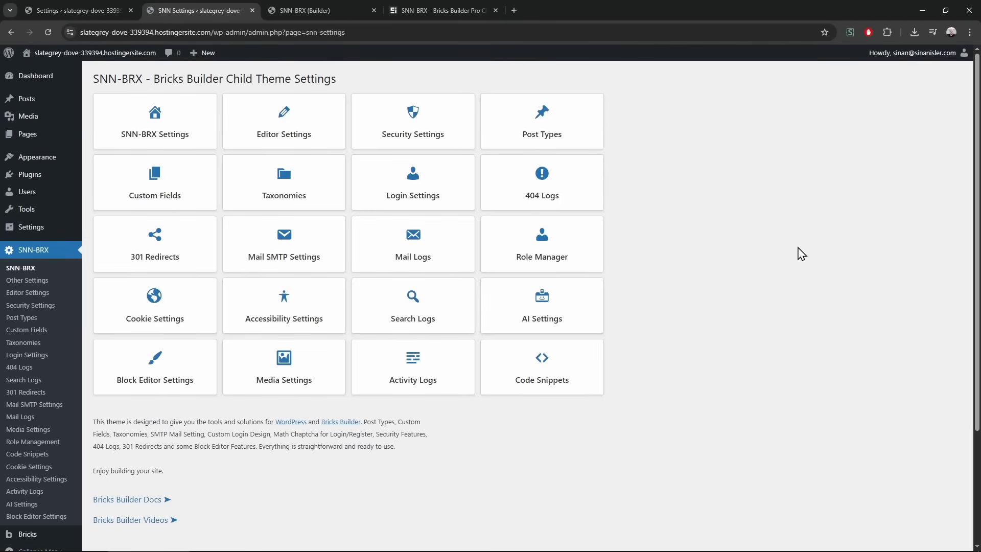
scroll(766, 261, down, 4)
scroll(716, 317, up, 4)
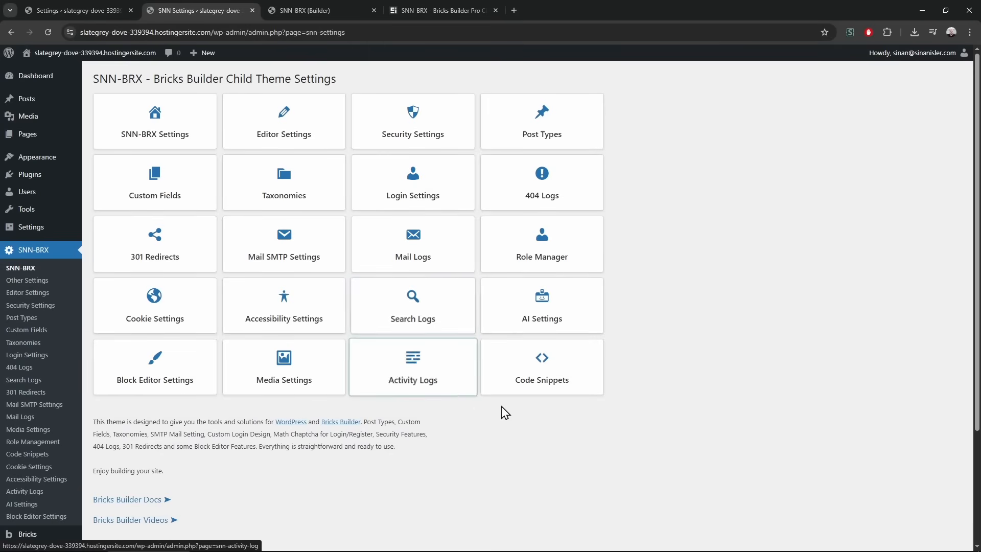
scroll(494, 416, down, 3)
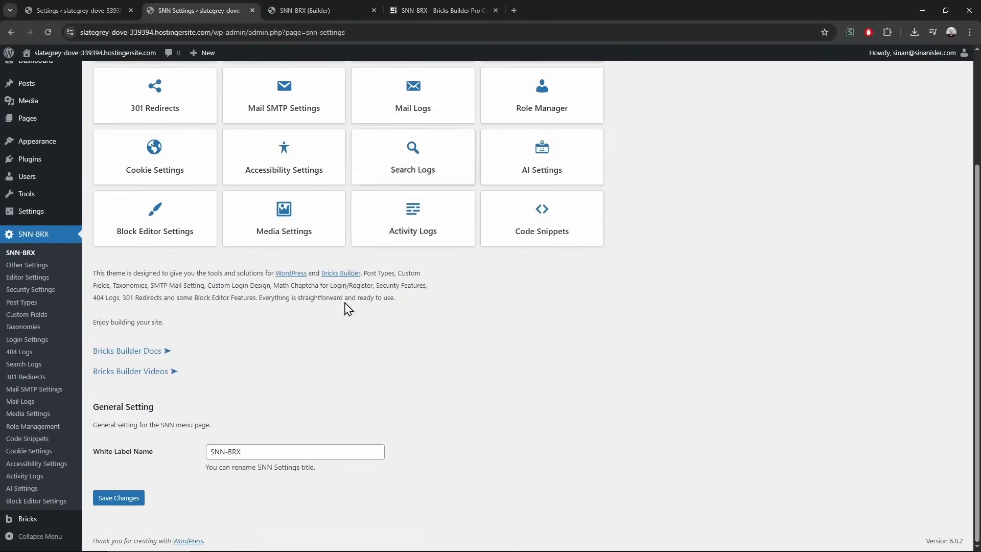
scroll(313, 397, up, 2)
scroll(311, 390, down, 2)
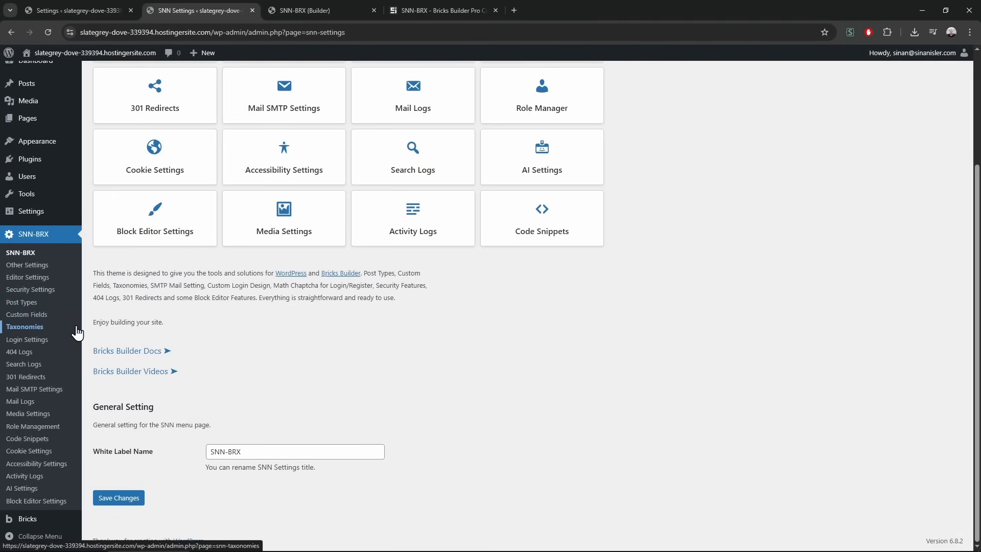
From Login Settings, copy the wp-admin URL and load it in a private window
click(65, 342)
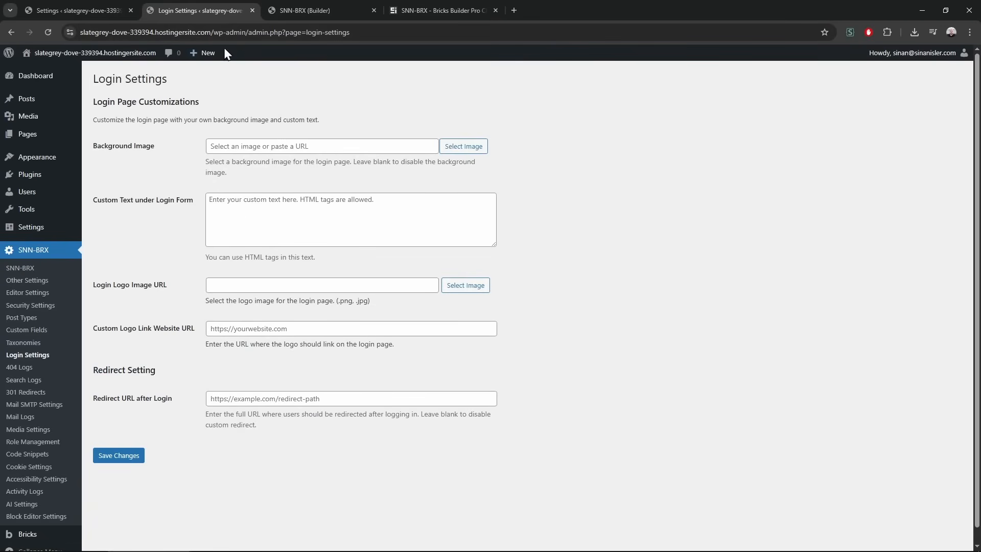
drag(86, 32, 276, 32)
key(ctrl+c)
key(ctrl+shift+n)
key(ctrl+v)
key(Return)
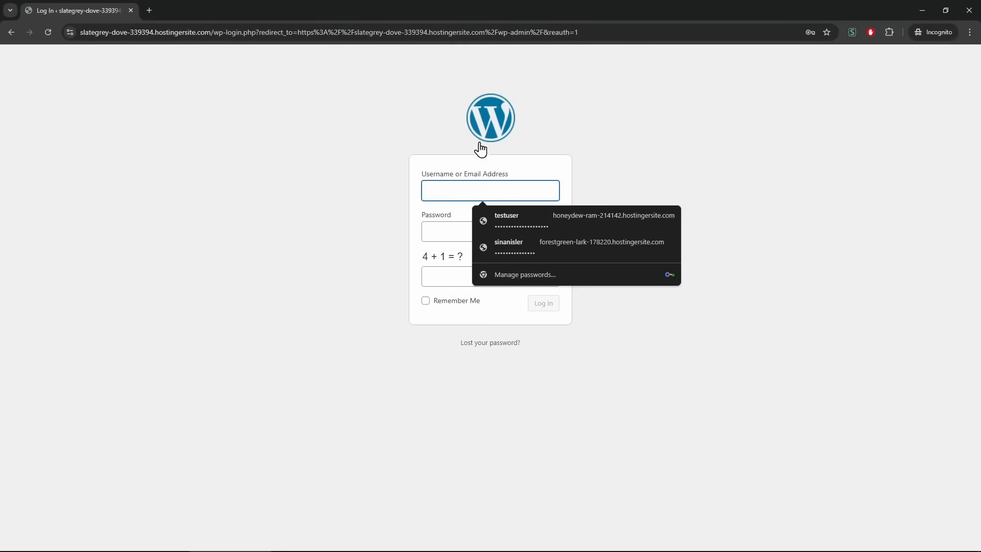
click(546, 146)
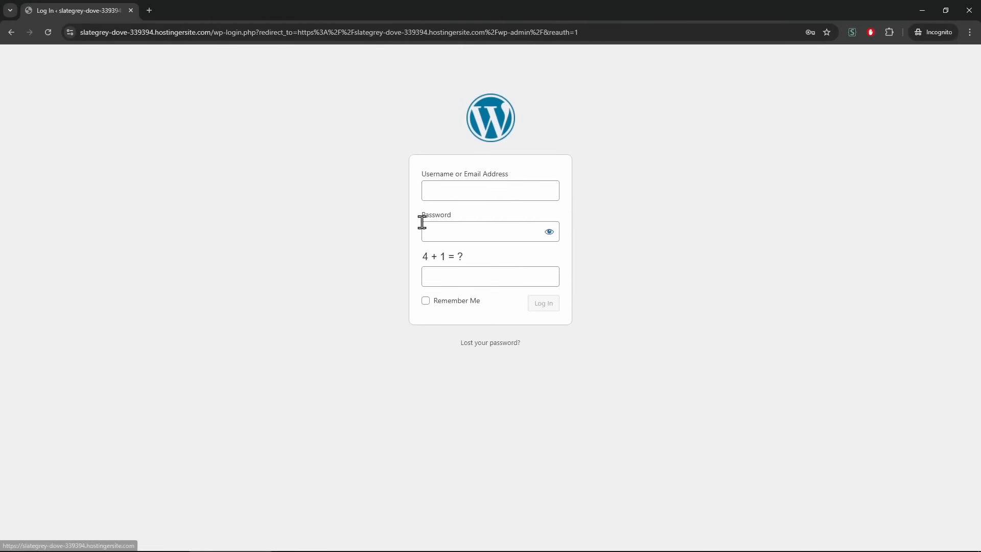
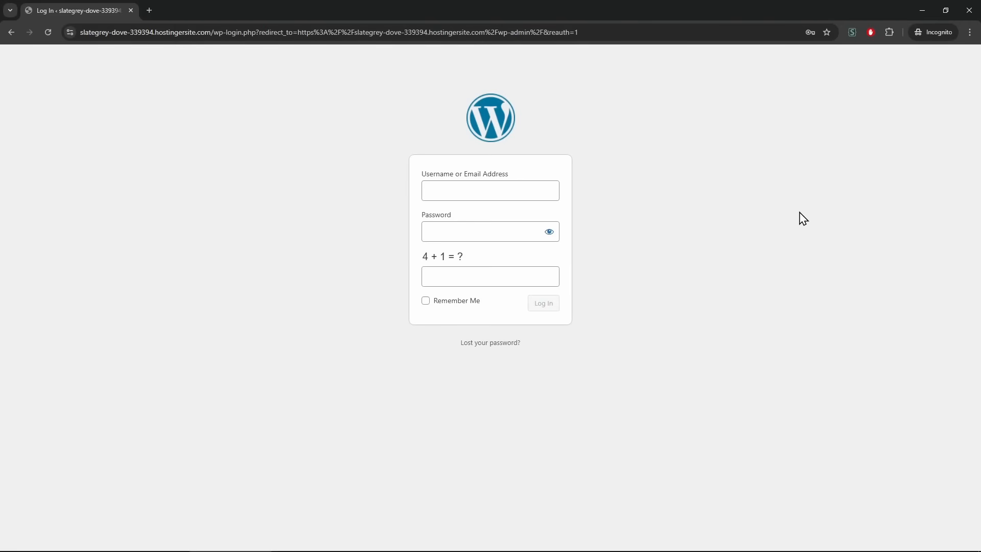
Close the incognito login window, then open the C: drive in File Explorer and move it aside
click(968, 11)
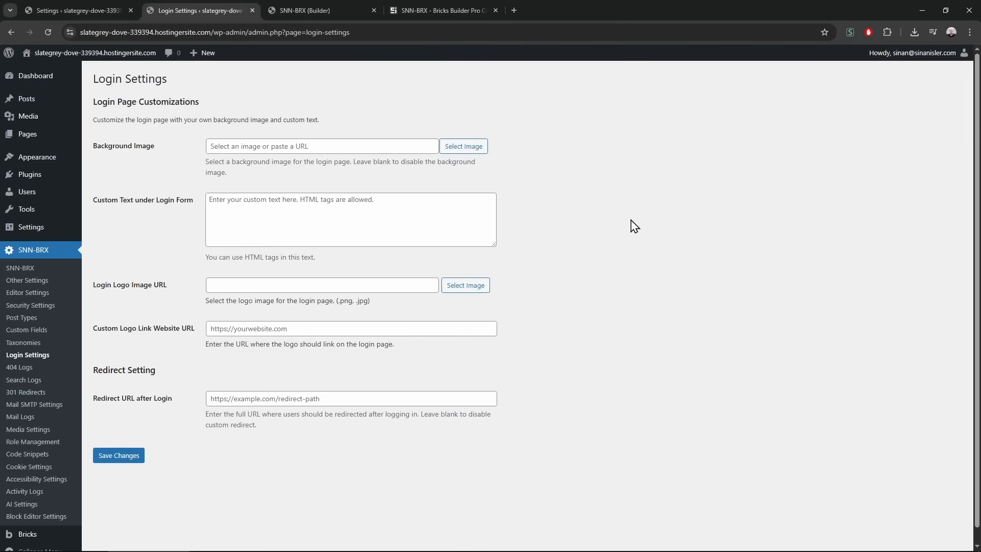
key(ctrl+t)
text(pi)
key(ctrl+w)
key(super)
text(c:)
key(Return)
drag(670, 6, 980, 7)
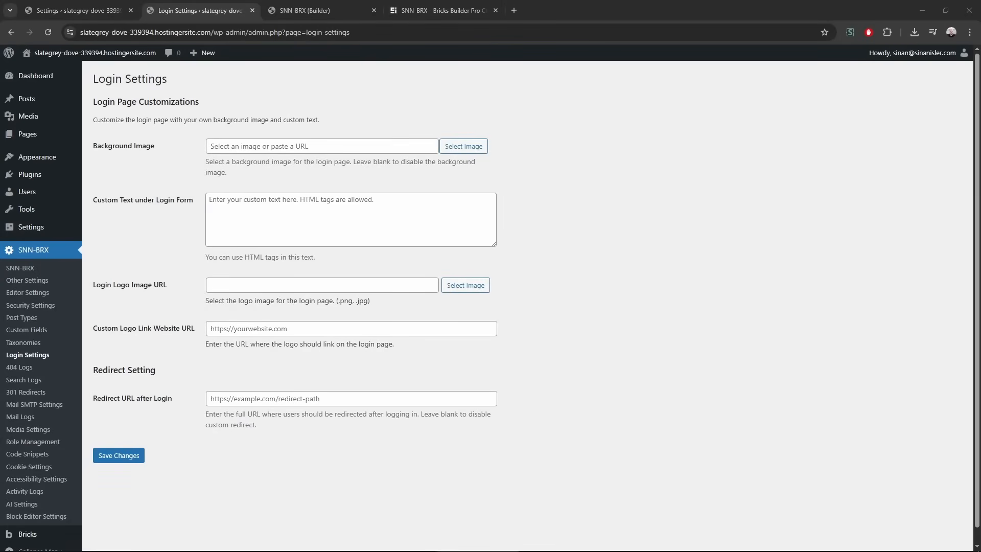
click(607, 150)
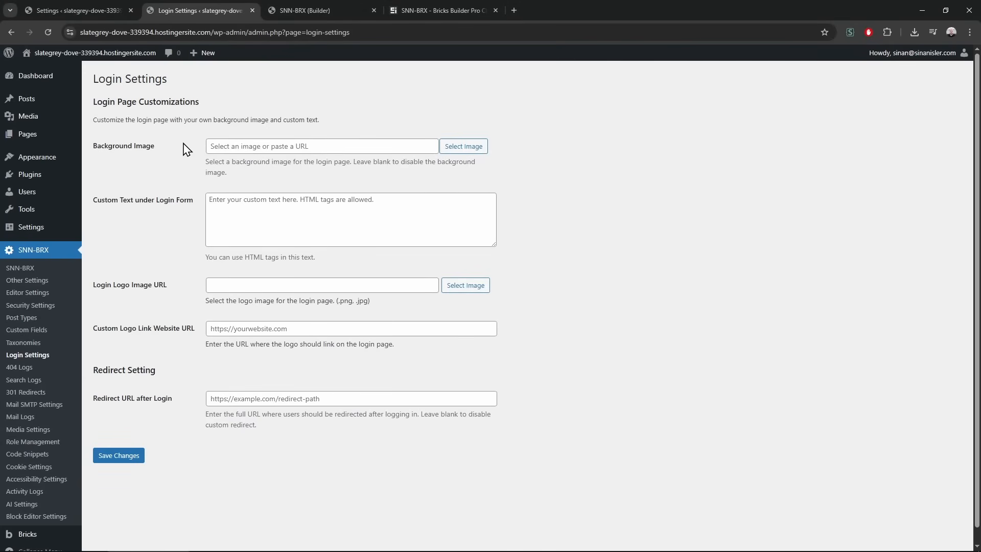
Open Media > Image Optimization in a background tab, briefly checking the login background picker
mouse_move(45, 116)
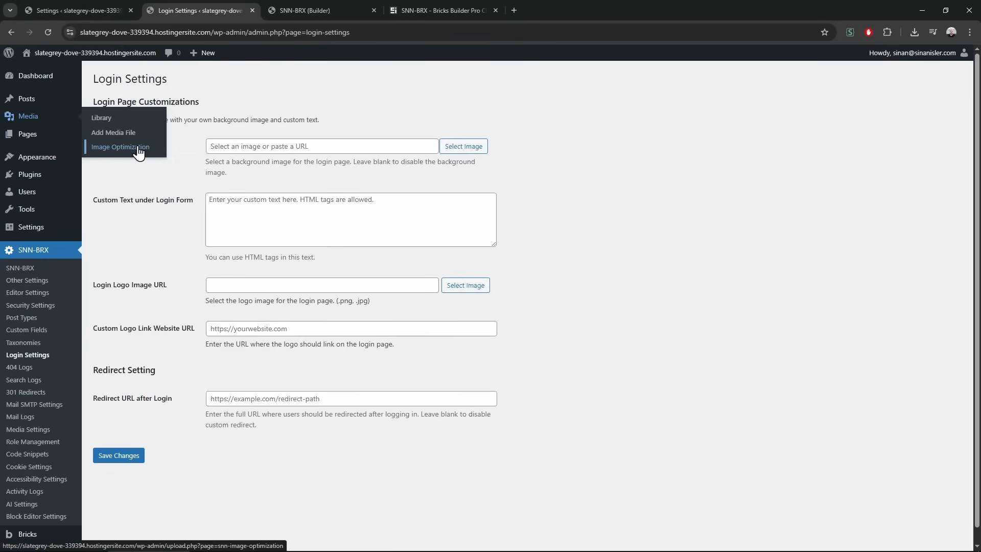
middle_click(138, 148)
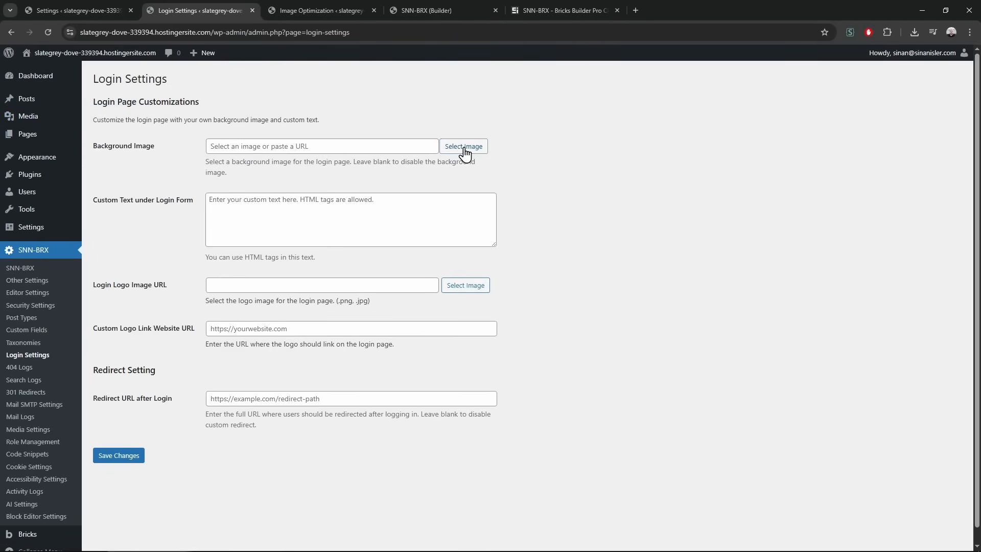
click(465, 147)
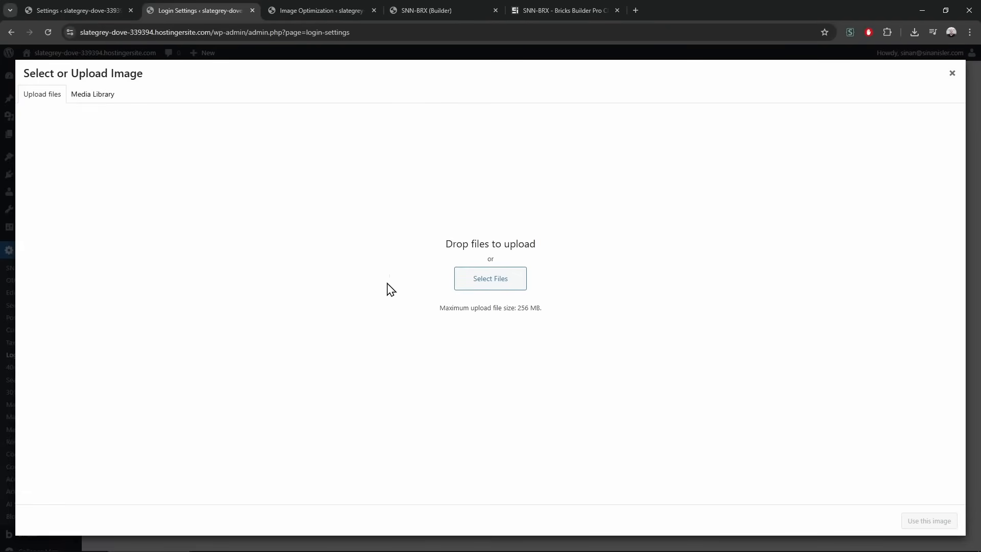
click(952, 73)
click(302, 10)
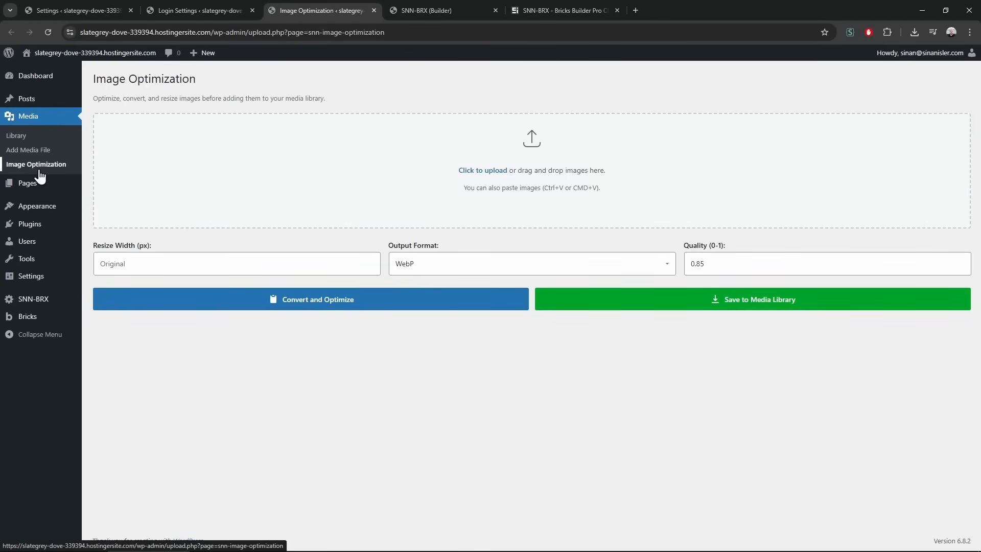
click(84, 4)
click(160, 5)
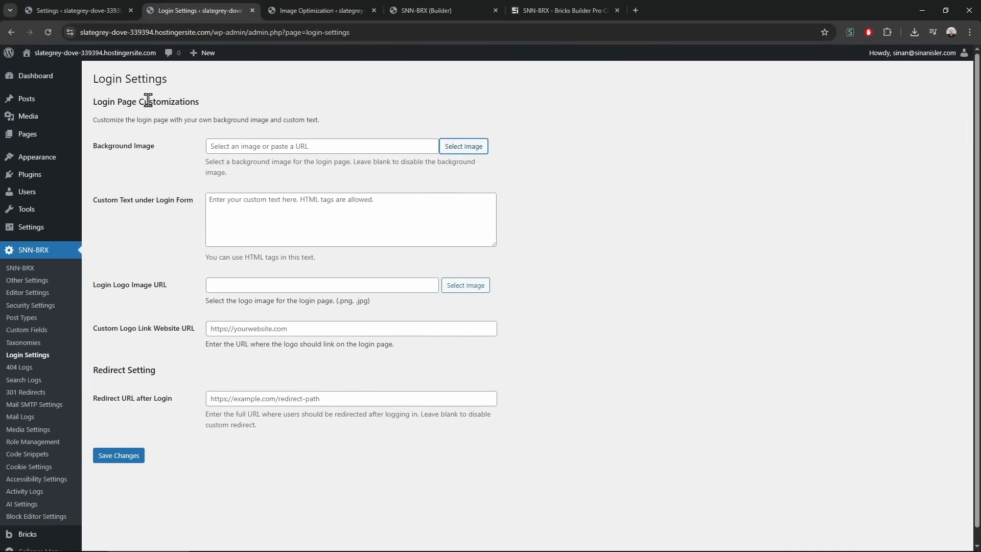
Bring up the SNN-BRX builder tab and move it next to Login Settings
click(357, 10)
click(449, 7)
drag(448, 7, 238, 11)
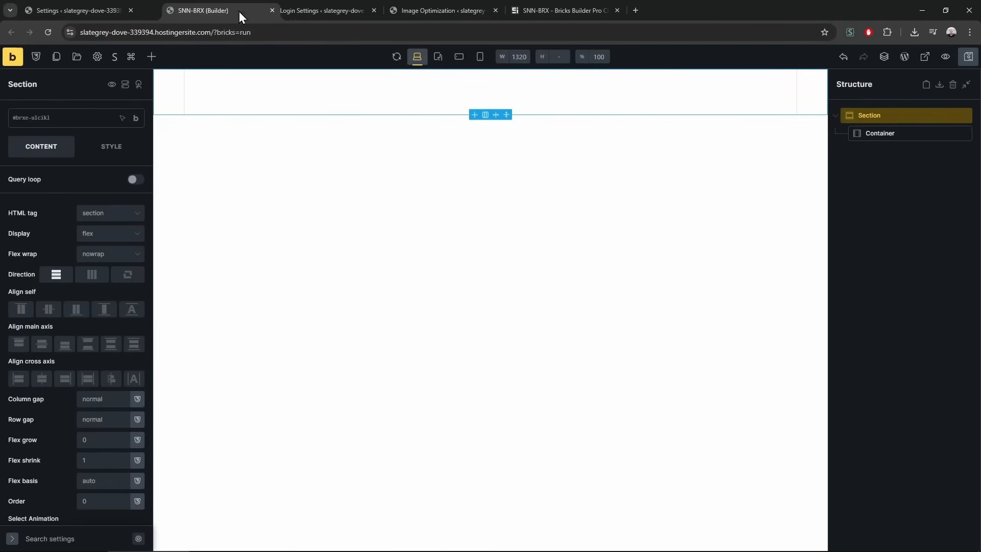
Convert five photos to WebP in the builder's SNN-BRX Image Optimization tool and download them
click(116, 60)
click(214, 113)
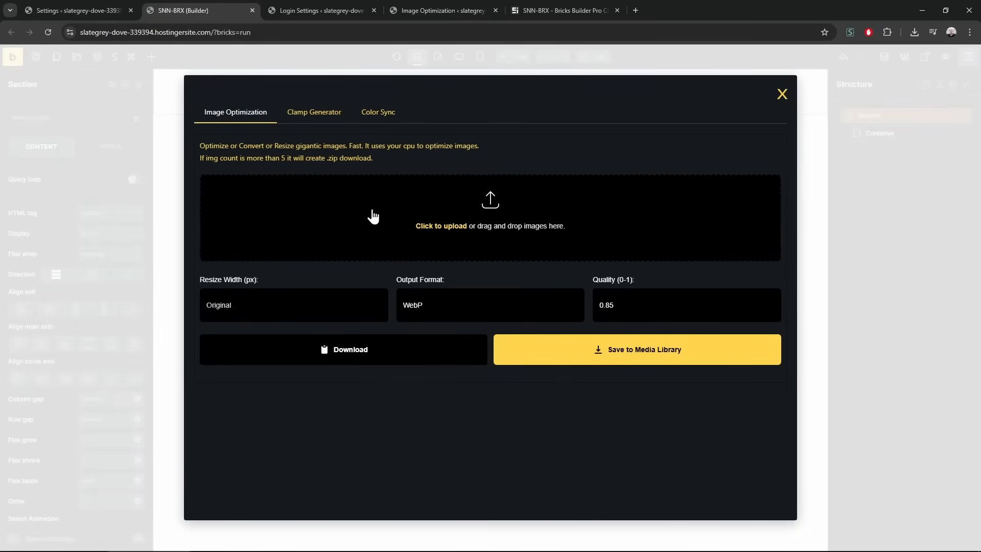
drag(0, 215, 361, 242)
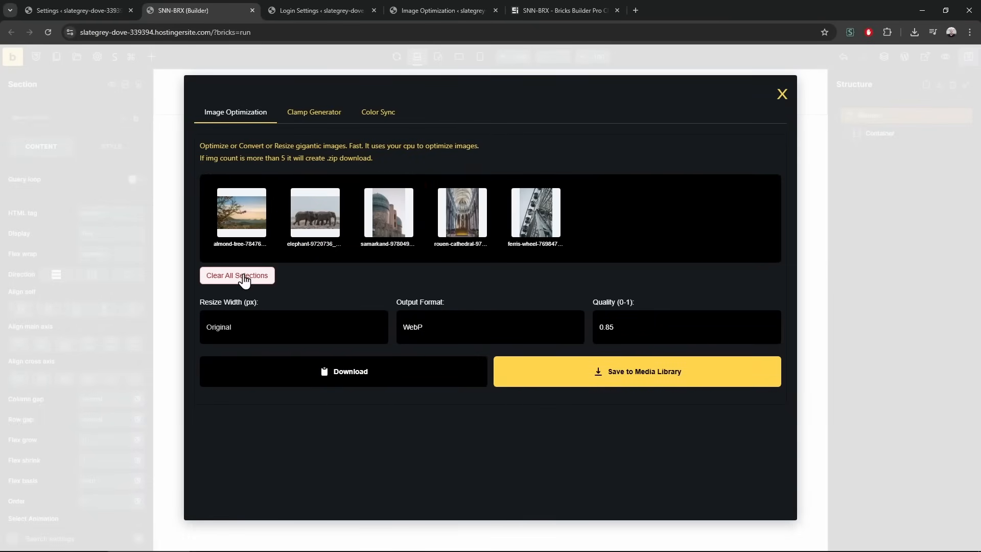
click(323, 376)
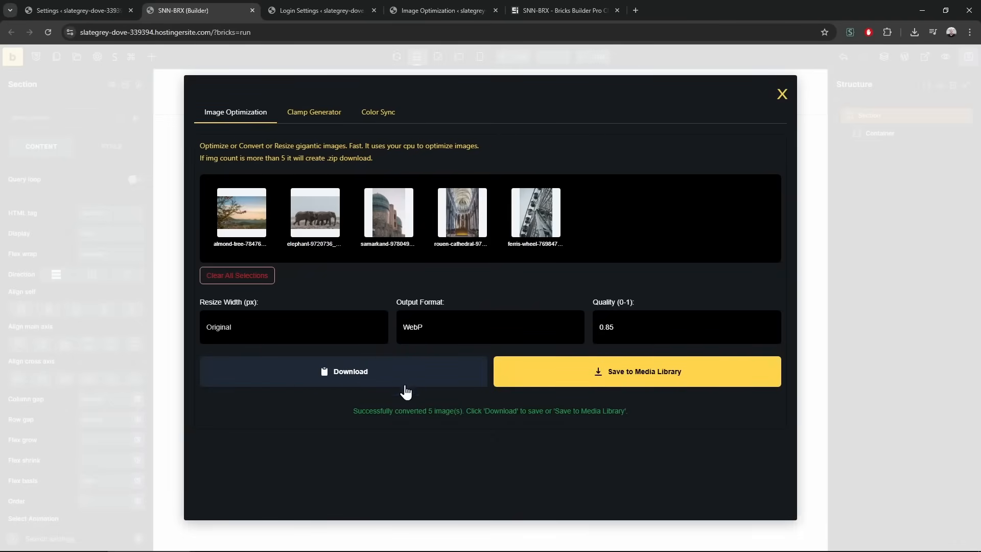
click(641, 382)
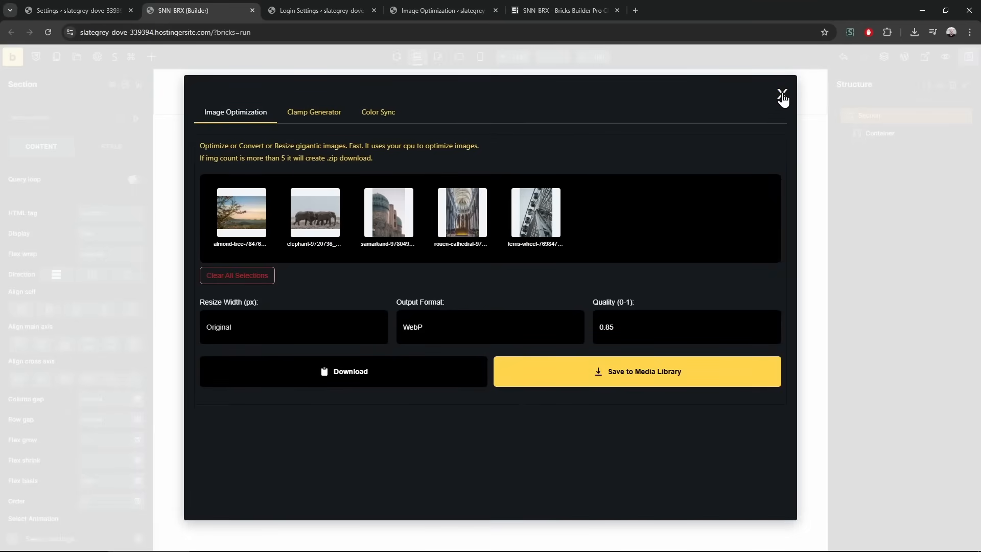
On the admin Image Optimization page, convert five photos to WebP and save them to the Media Library
click(782, 96)
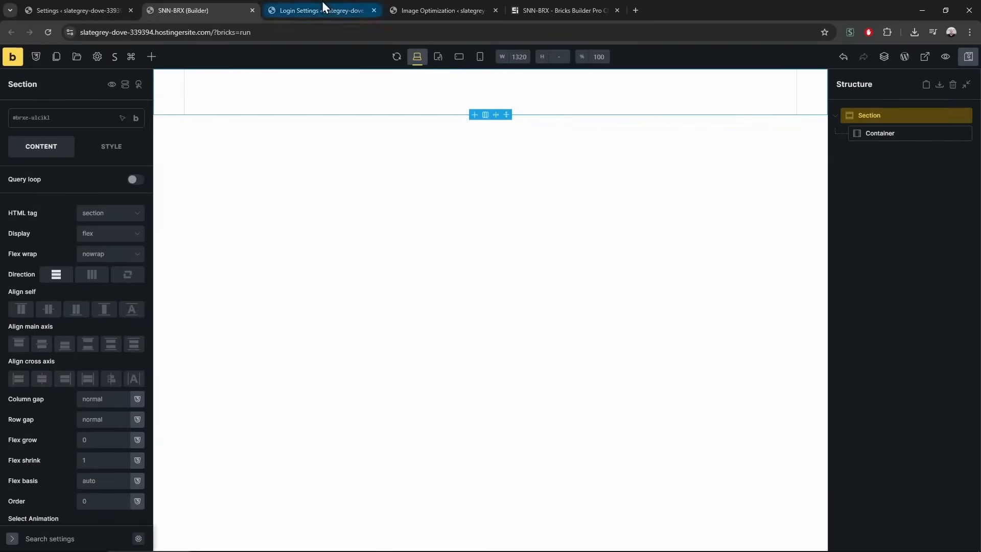
click(445, 10)
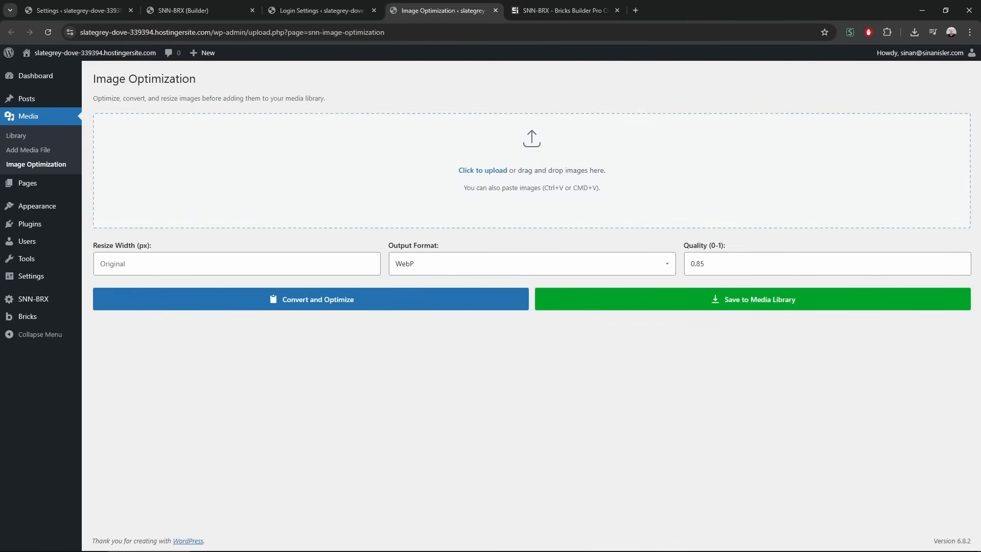
drag(495, 212, 501, 208)
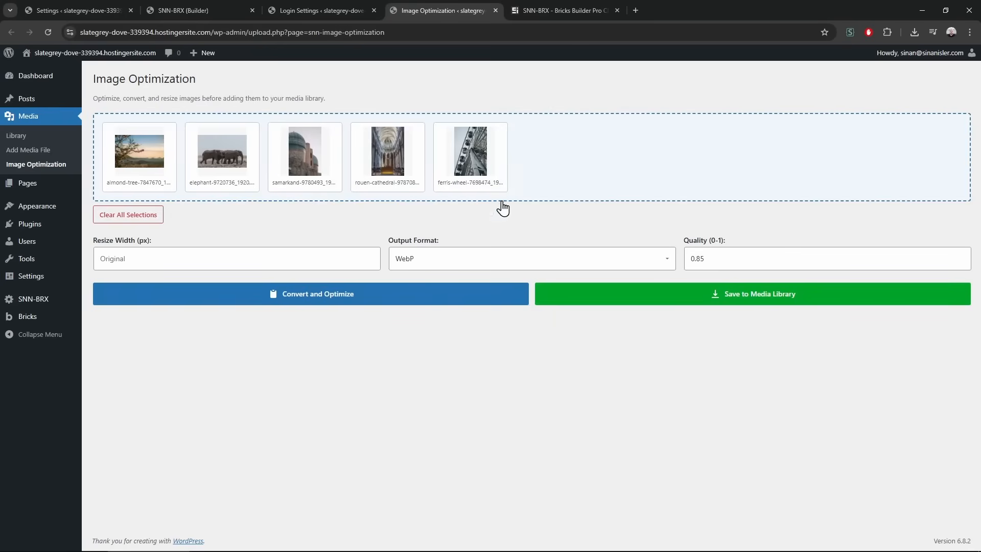
click(312, 301)
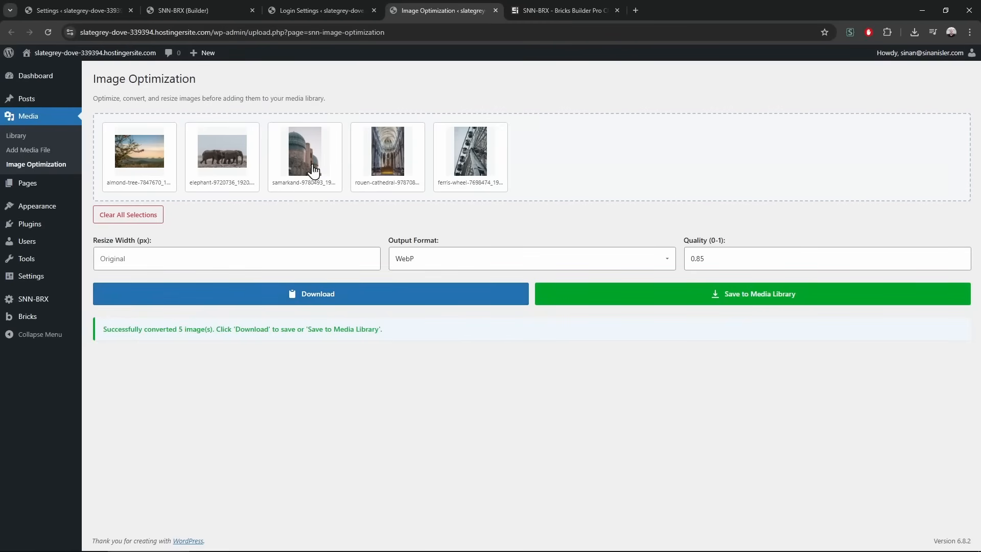
click(672, 293)
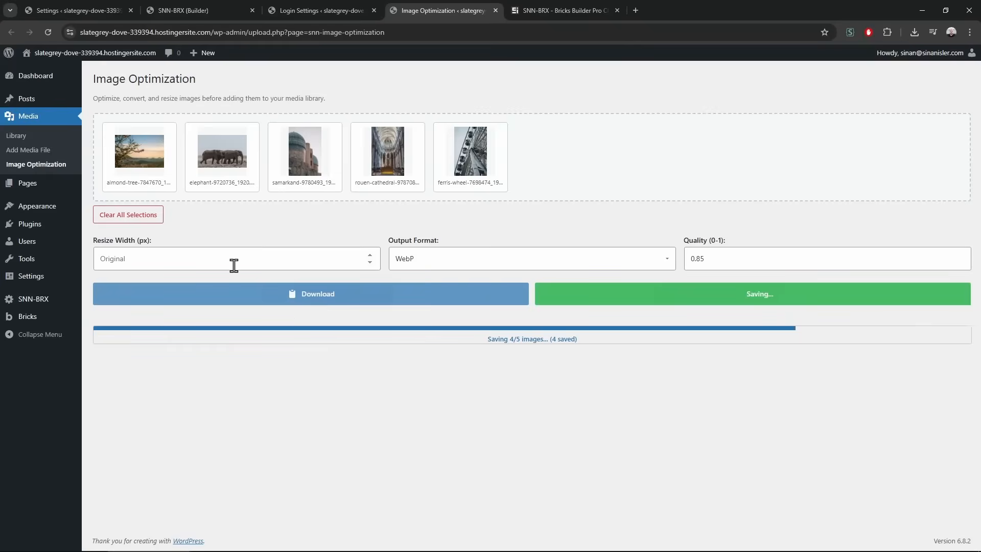
Enter 800 as Resize Width, then clear it back to Original
click(205, 263)
text(8)
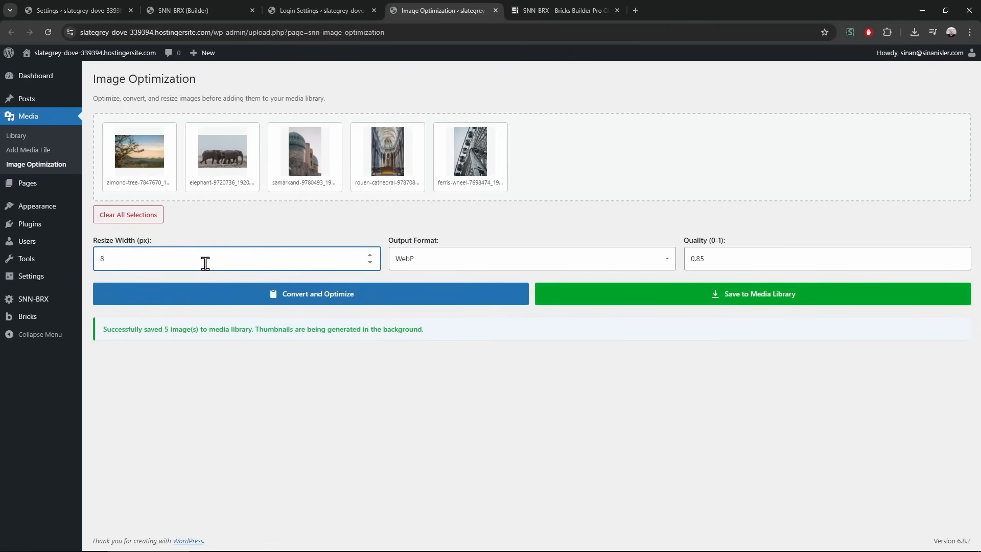
text(00)
key(ctrl+a)
key(BackSpace)
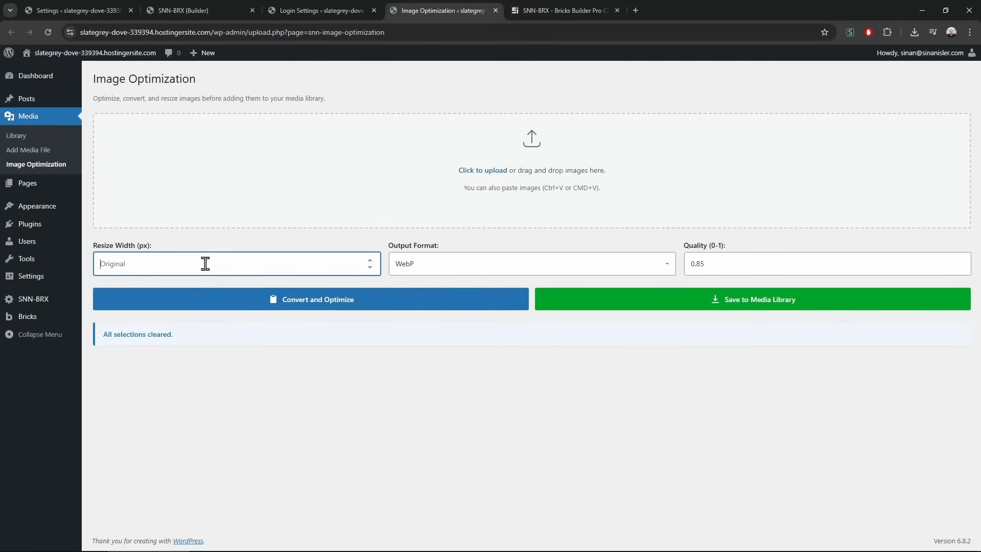
In the Media Library, open the Rouen cathedral image and select its File URL
click(61, 115)
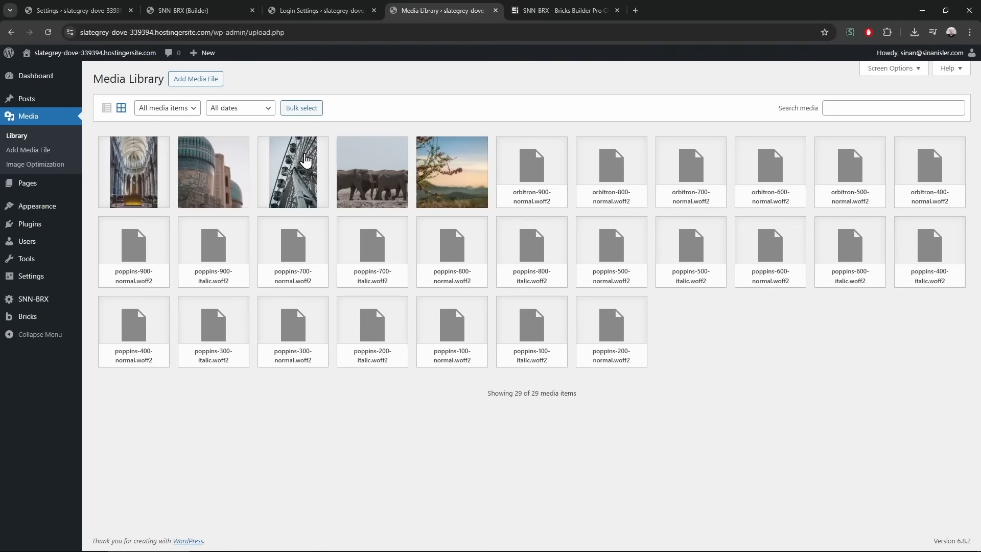
click(135, 178)
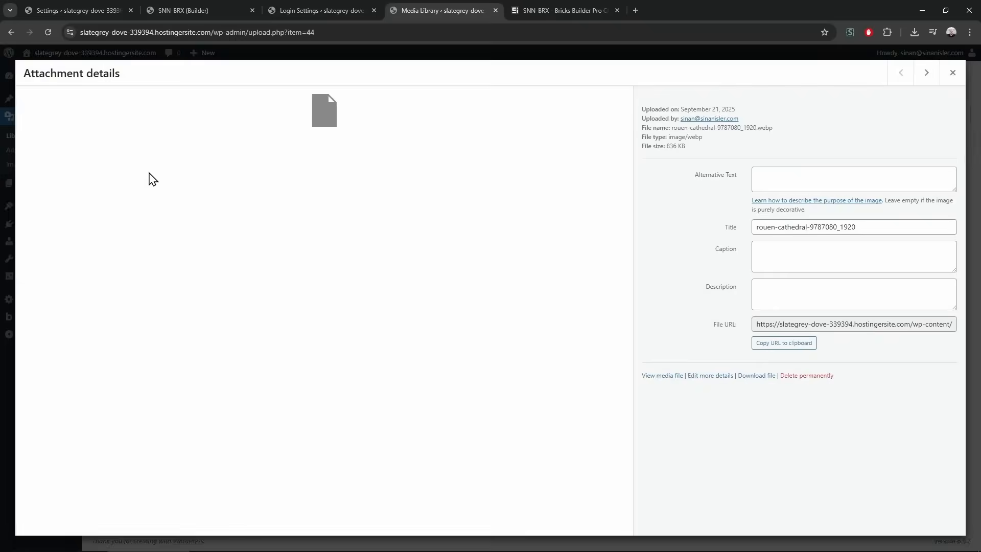
drag(848, 325, 964, 332)
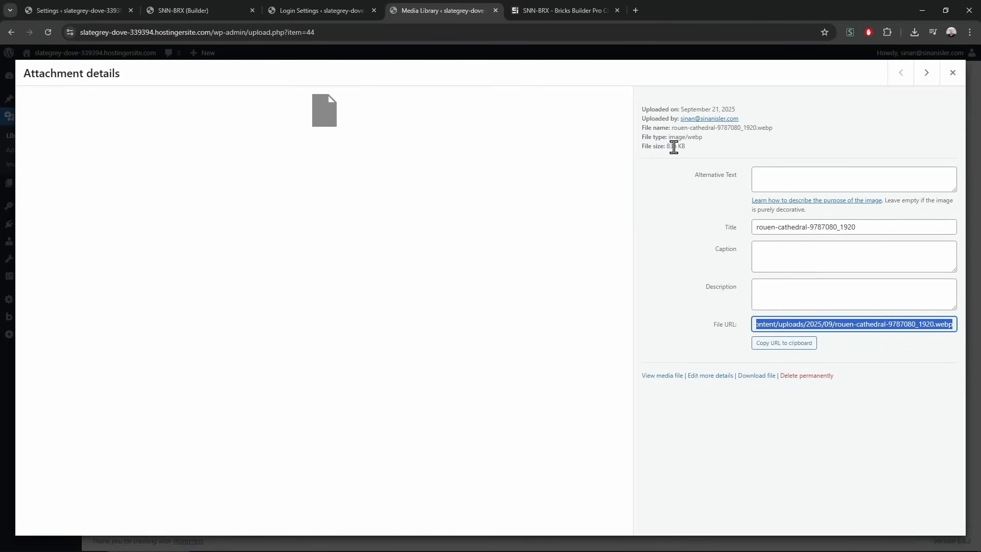
click(922, 342)
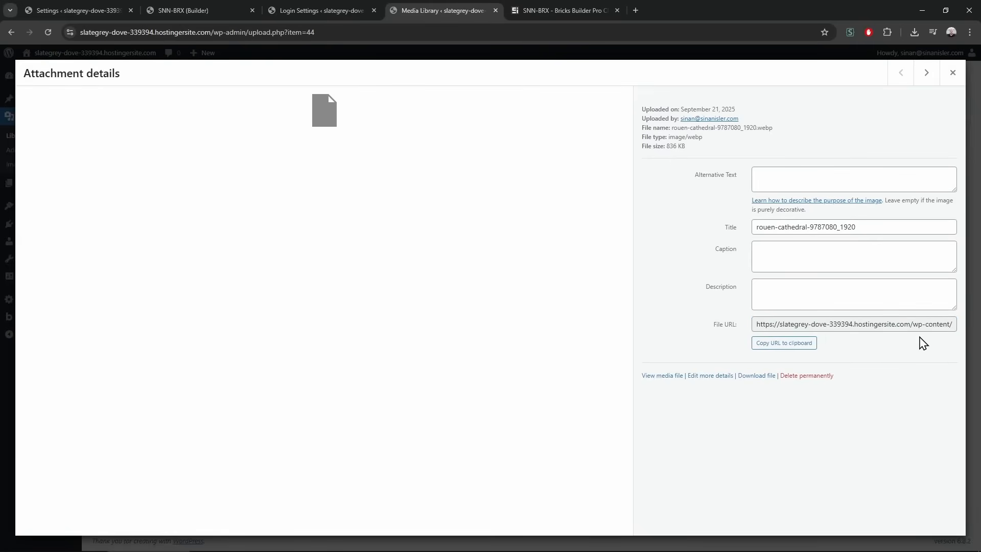
drag(911, 326, 974, 337)
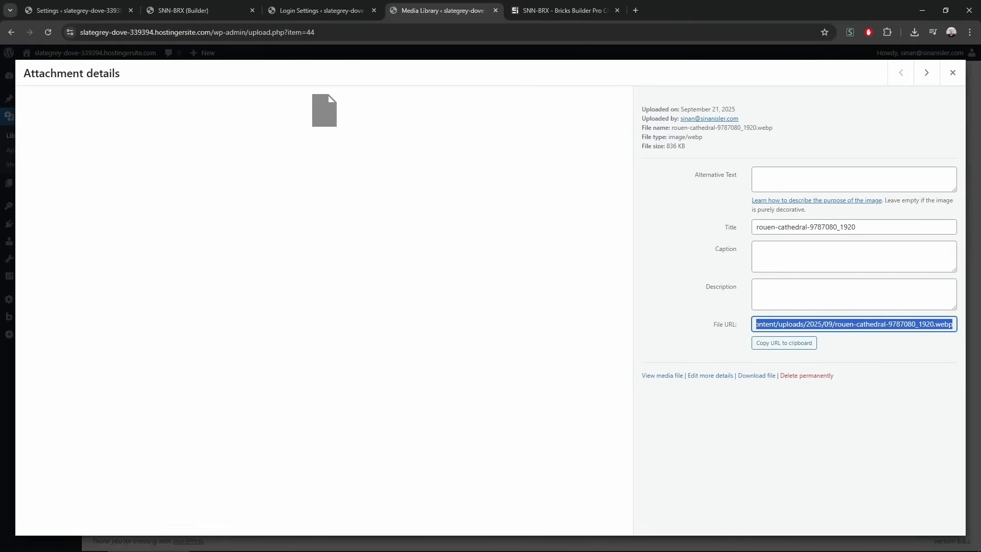
key(alt+Tab)
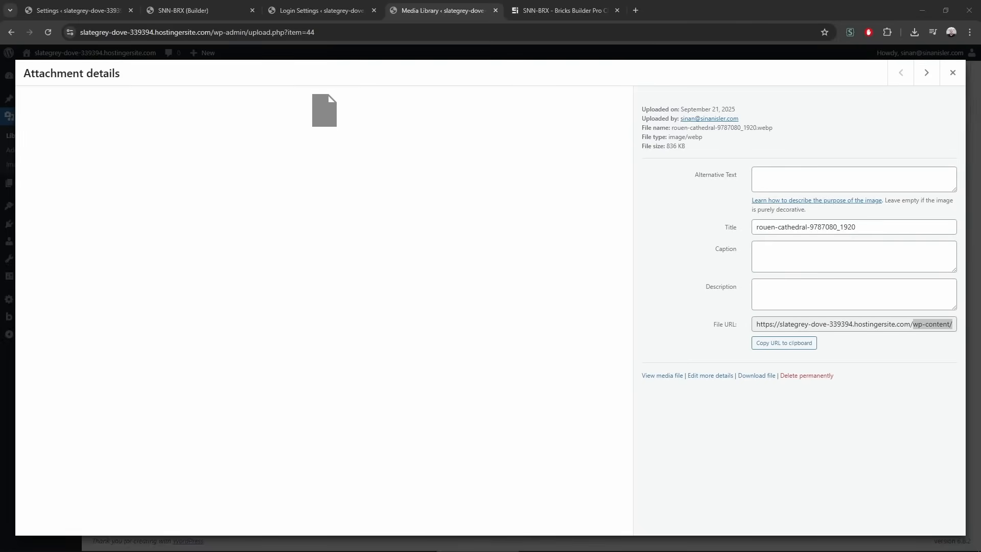
click(922, 327)
drag(869, 326, 967, 340)
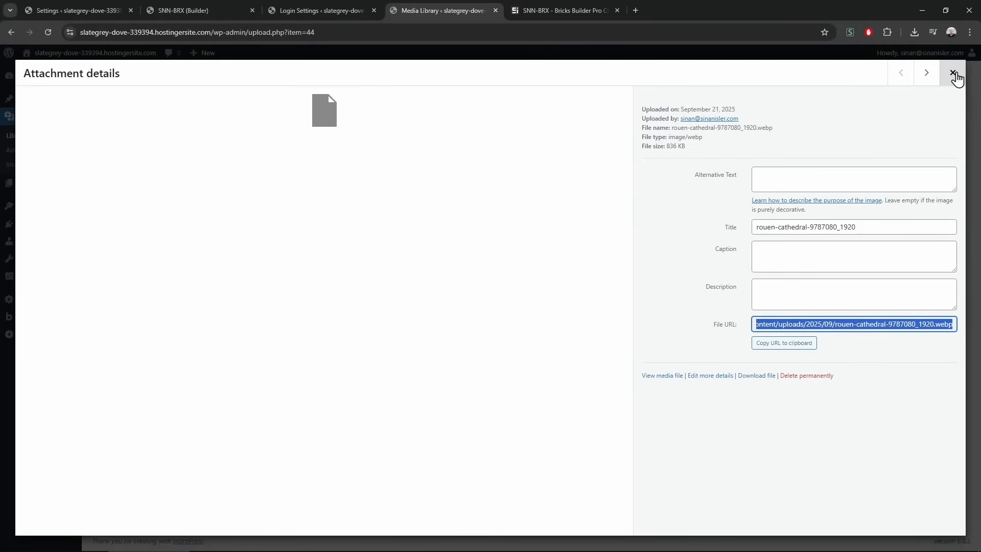
Close the attachment details, glance at Login Settings, and open a new browser tab
click(954, 75)
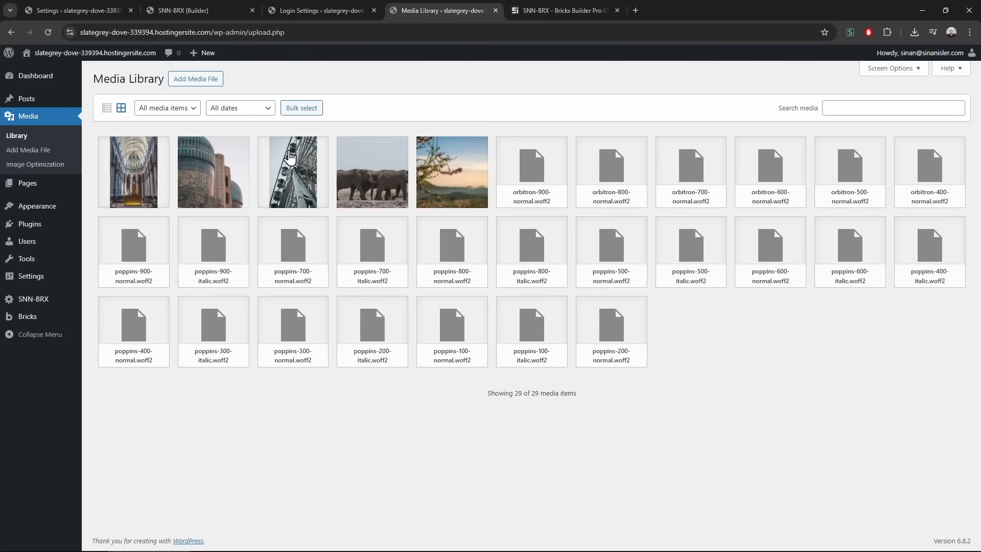
click(333, 10)
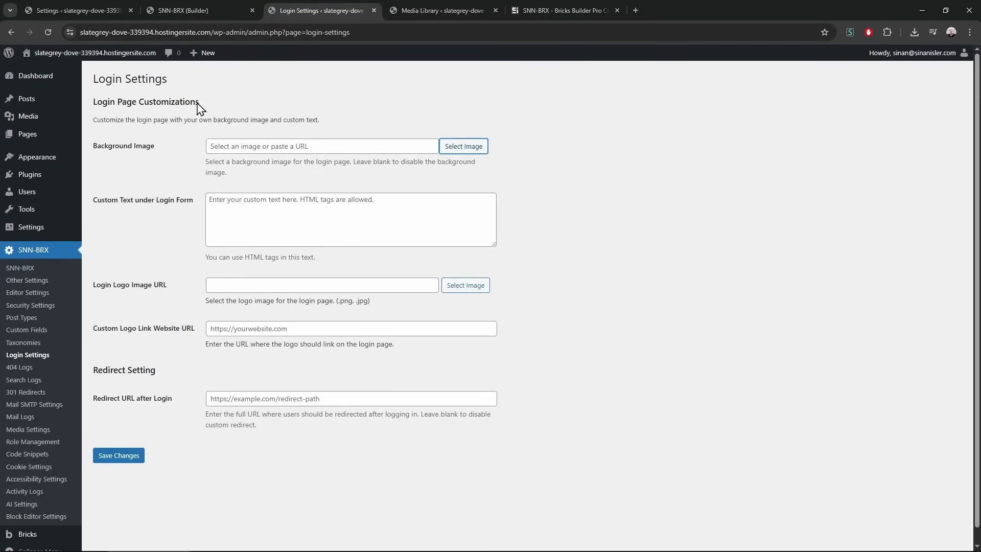
click(407, 8)
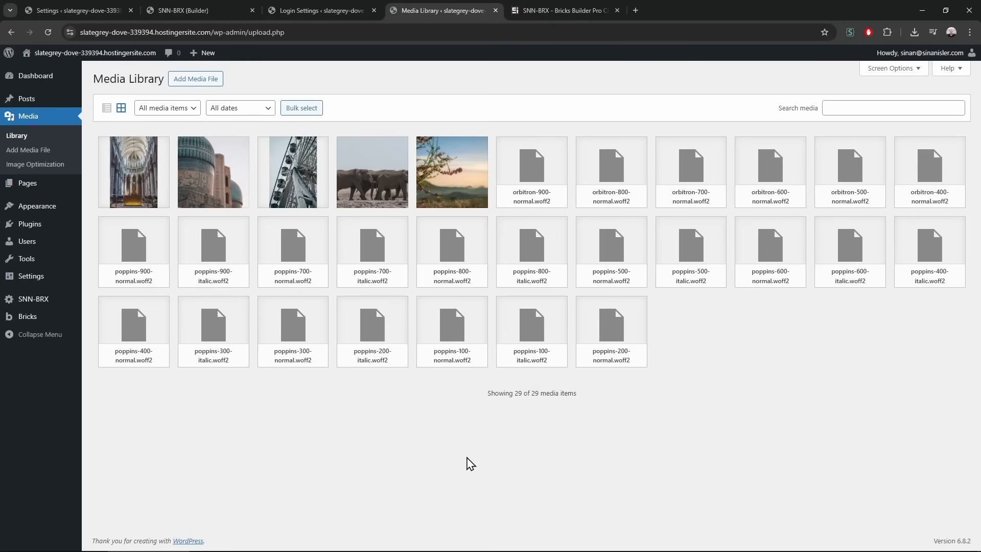
key(ctrl+t)
Search for logoipsum, download the third logo as logoipsum-405.svg, and return to Login Settings
text(log)
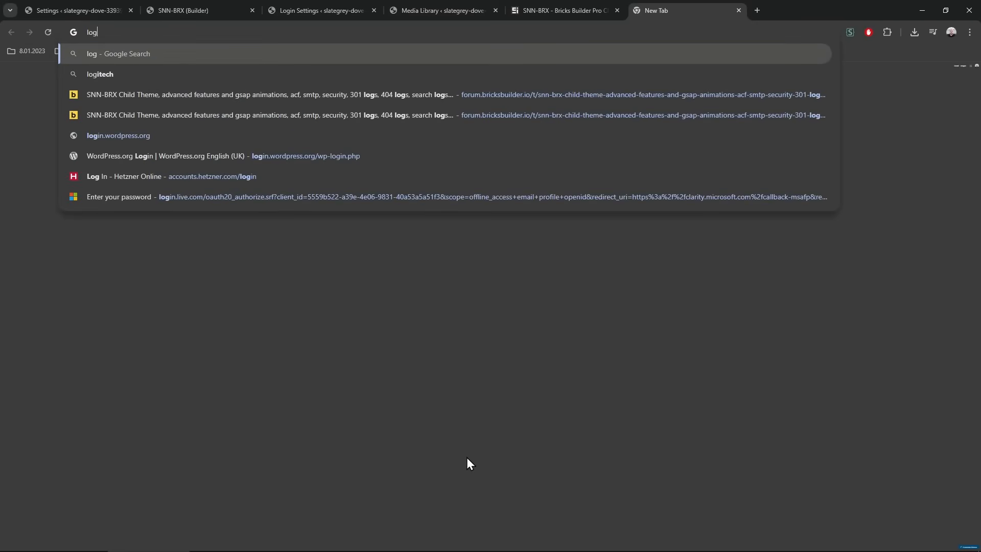
text(oipsum)
key(Return)
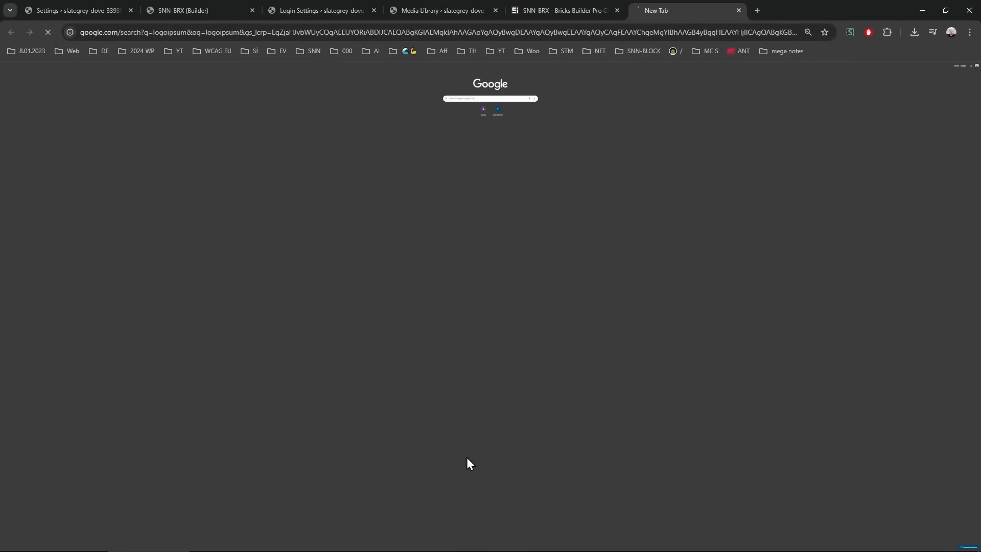
middle_click(141, 186)
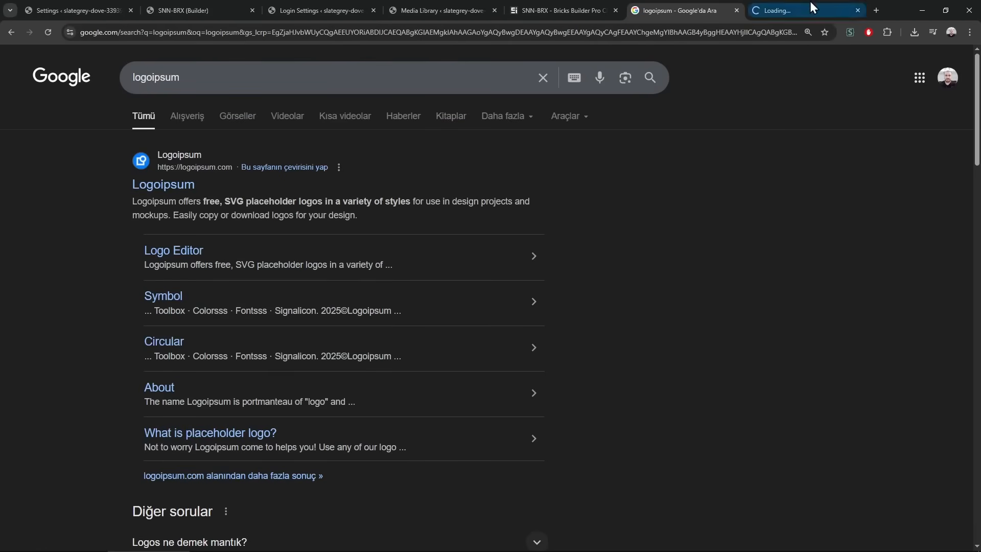
click(810, 9)
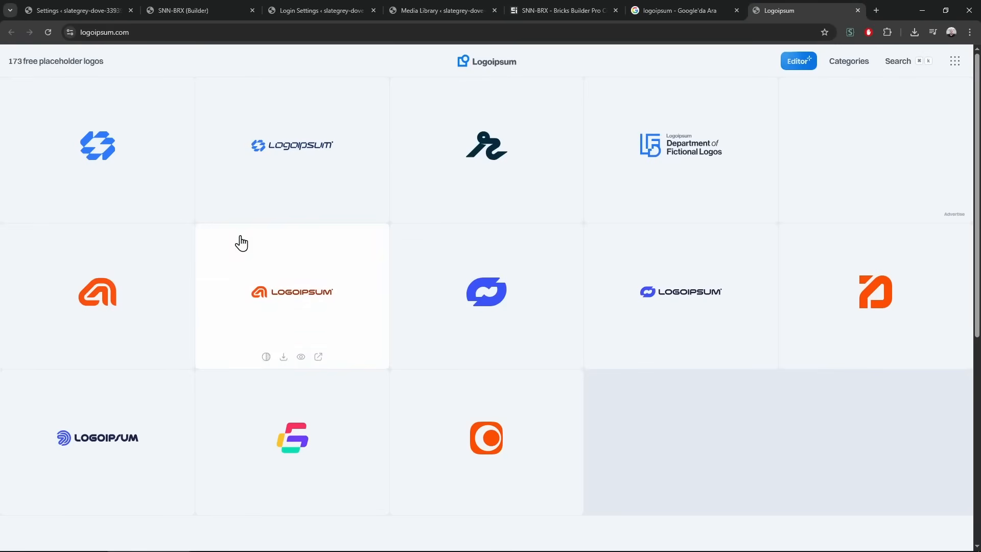
middle_click(685, 4)
mouse_move(557, 169)
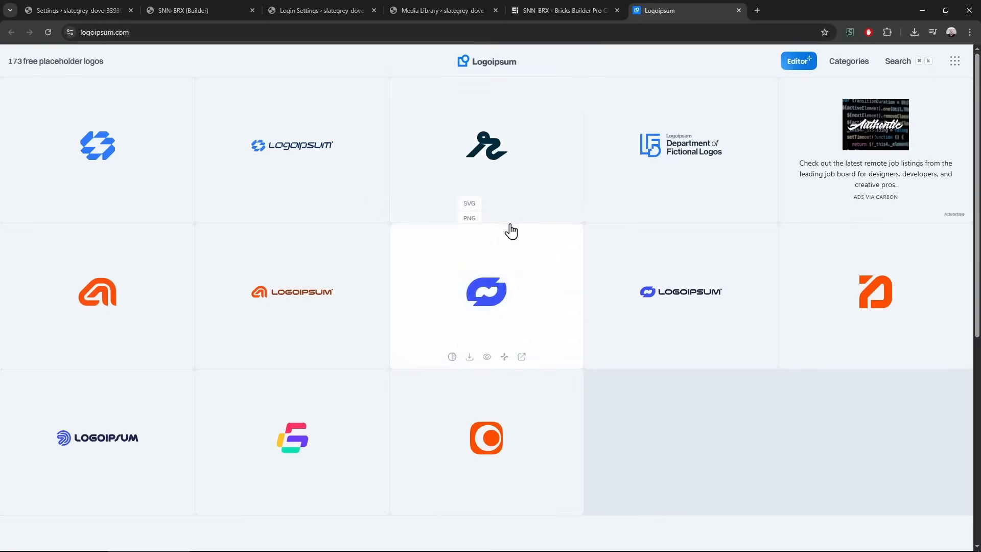
click(469, 212)
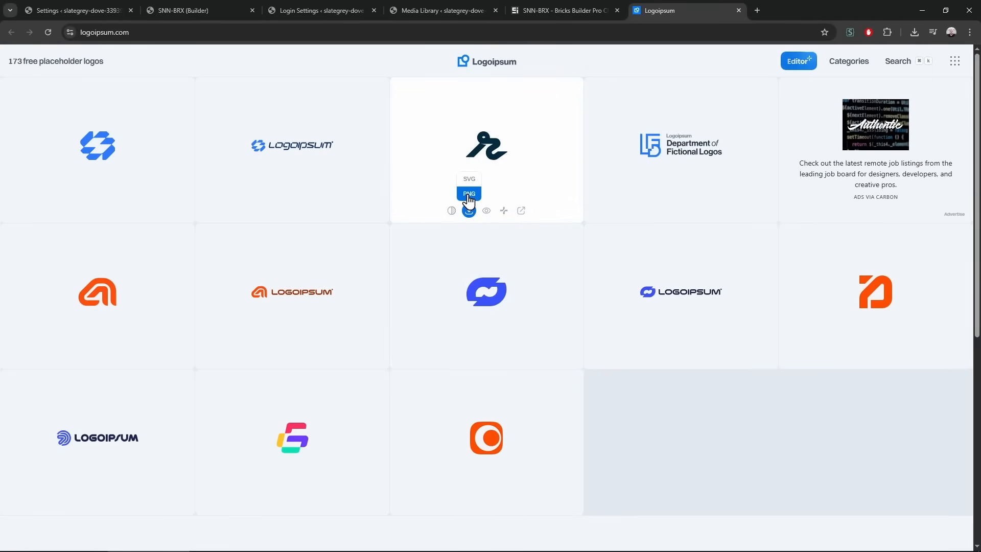
click(470, 190)
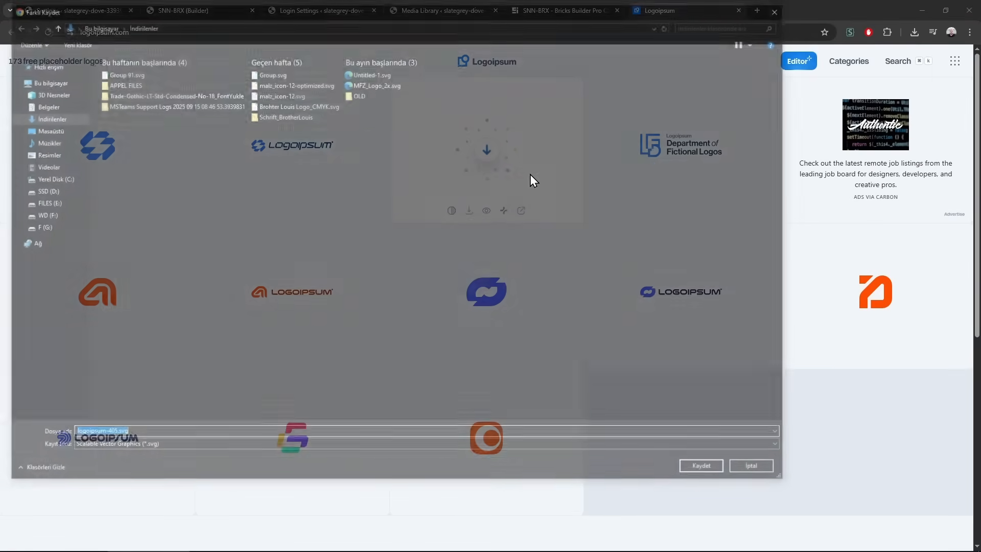
key(Return)
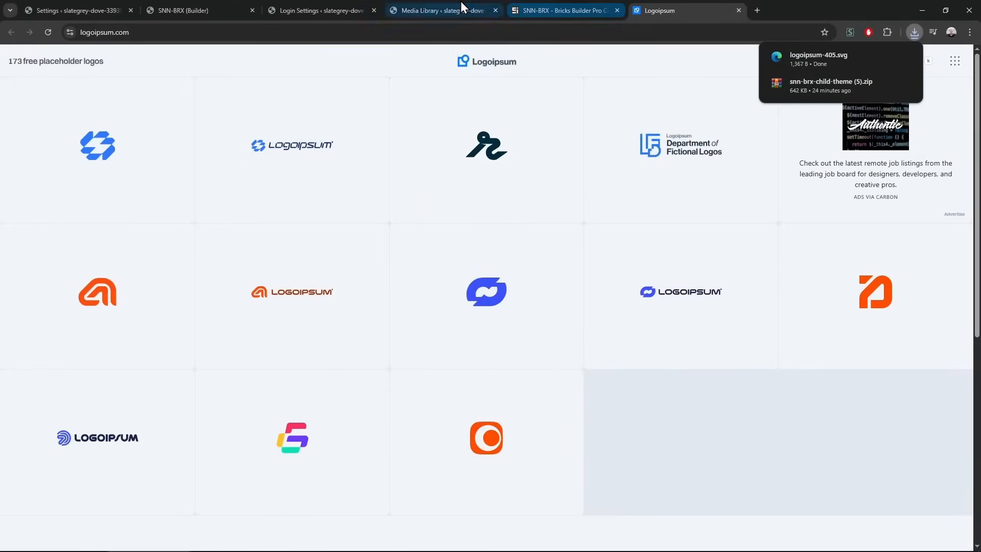
click(460, 7)
click(327, 8)
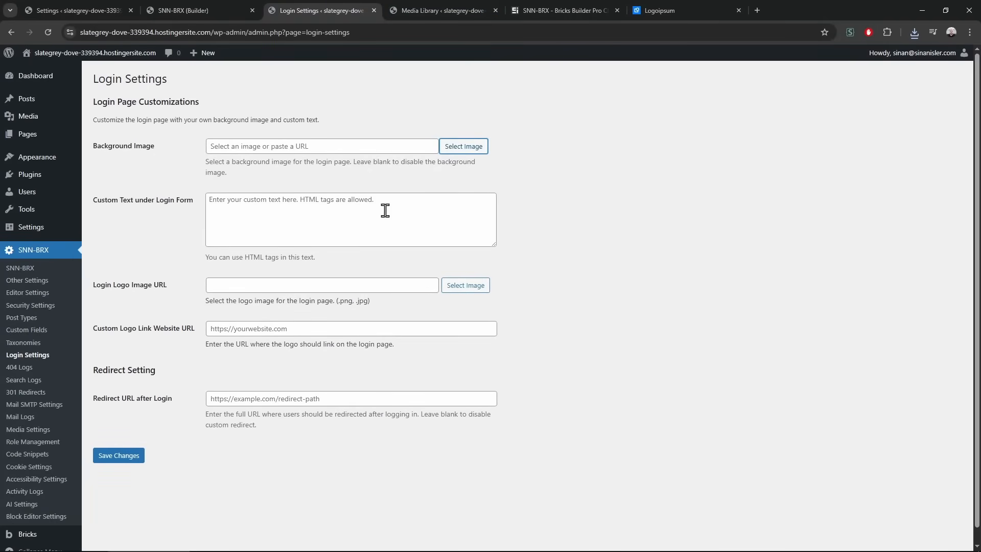
Upload logoipsum-405.svg and set it as the Login Logo
click(467, 285)
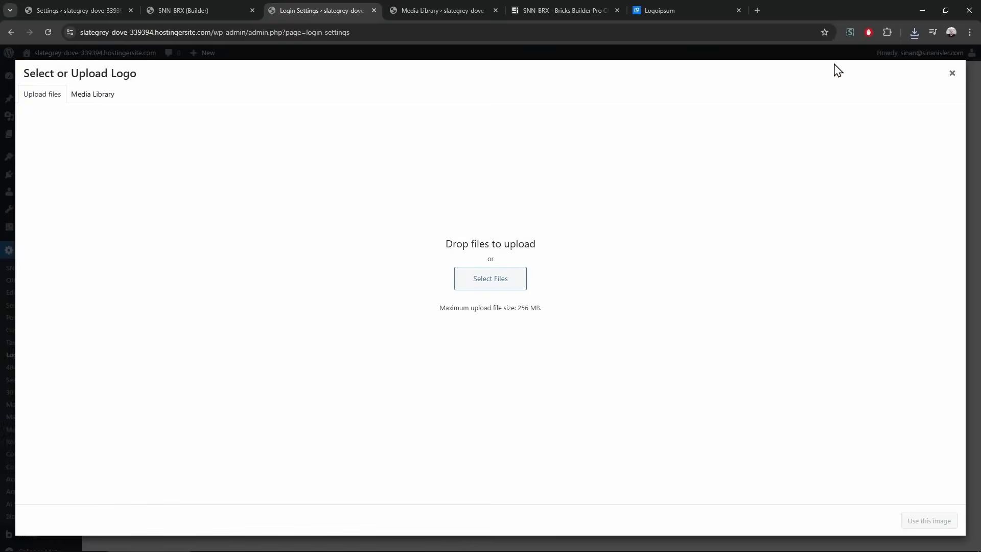
click(914, 32)
drag(841, 75, 691, 234)
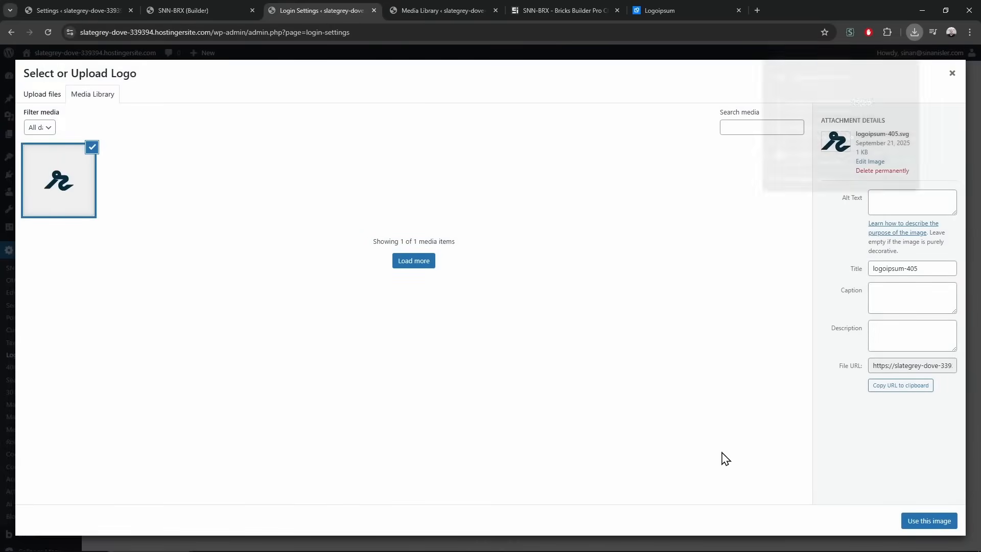
click(926, 529)
Save the settings and set the Rouen cathedral photo as the login background image
click(474, 148)
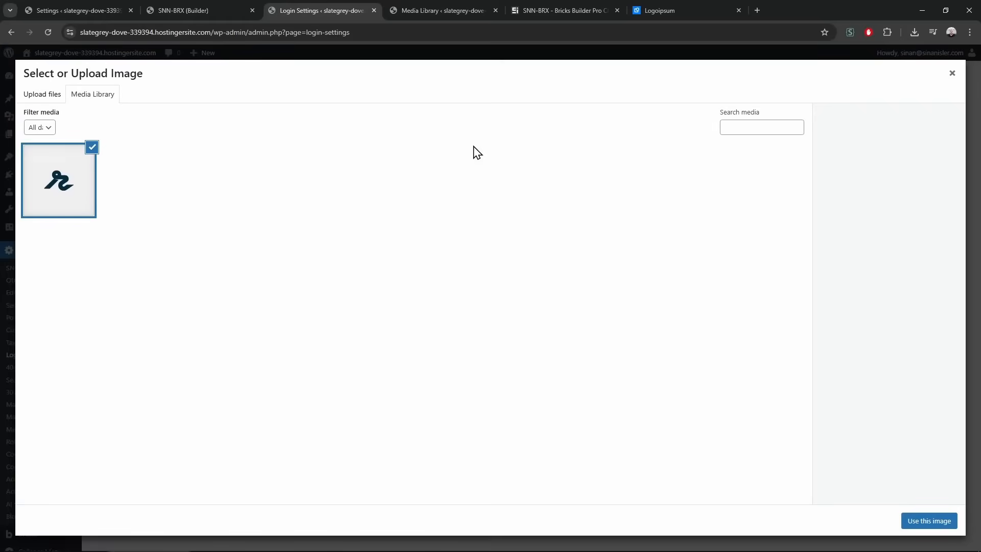
click(44, 97)
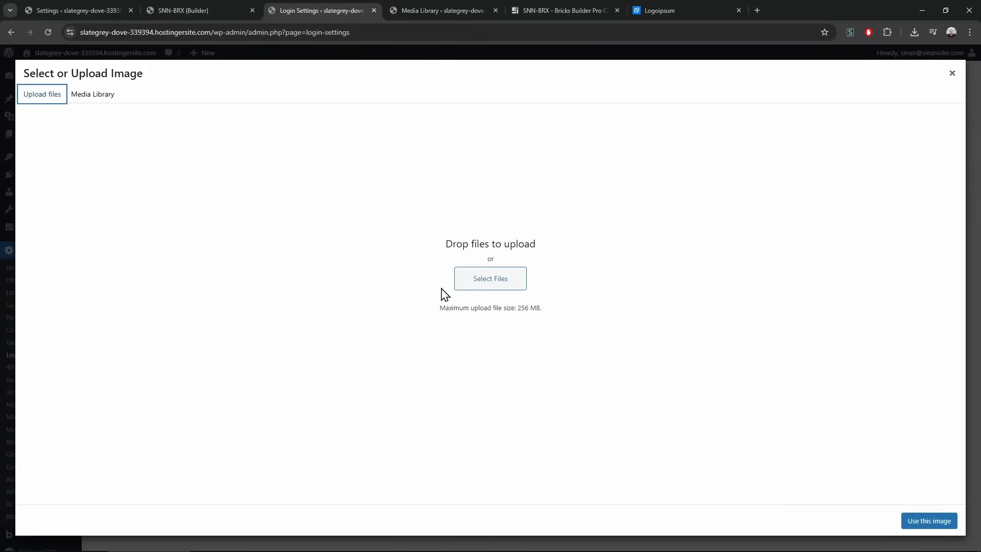
click(92, 95)
click(952, 73)
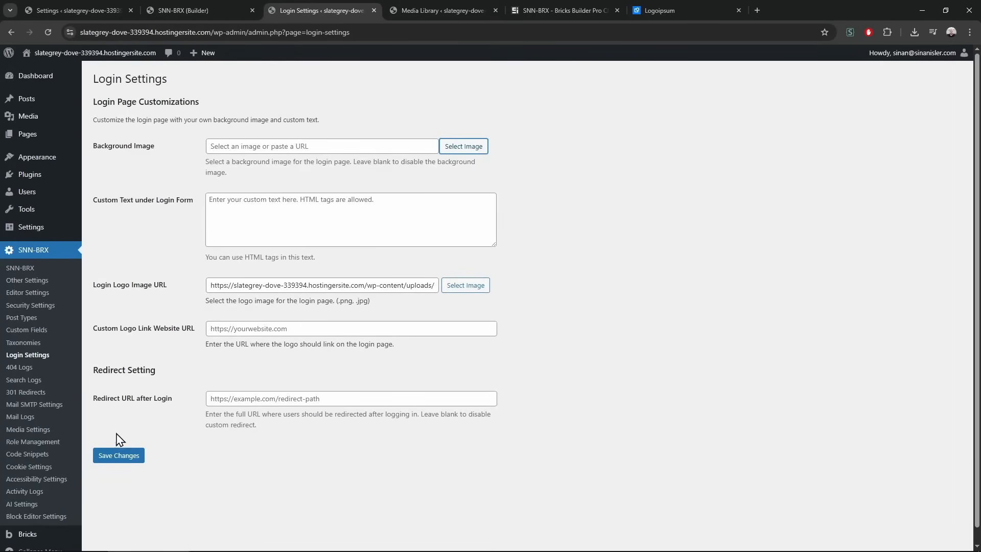
click(125, 460)
click(465, 148)
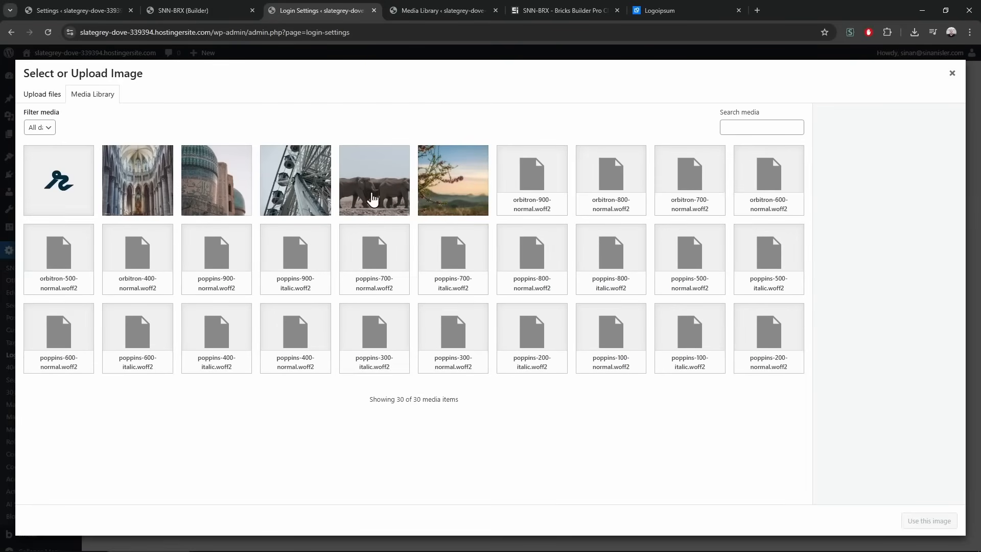
click(145, 202)
click(910, 520)
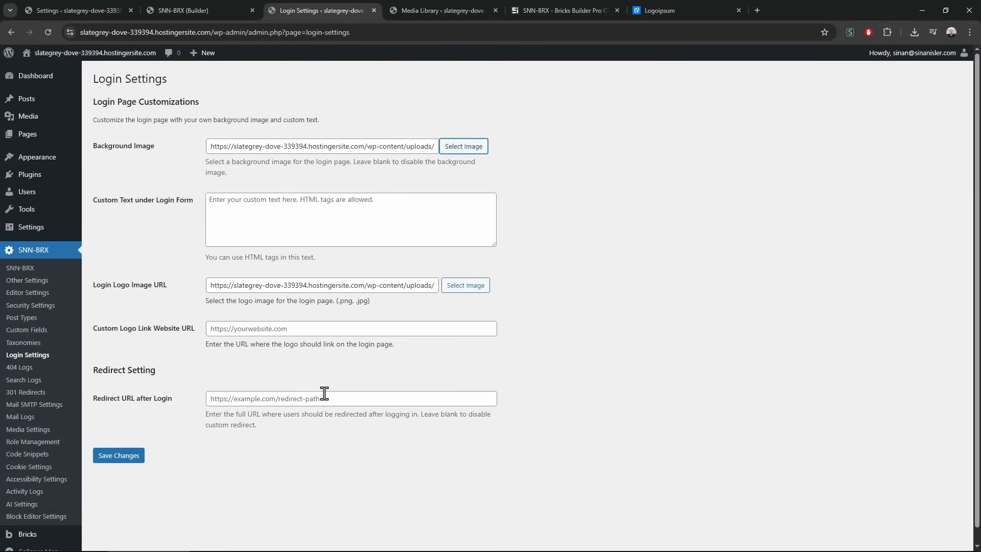
click(243, 225)
Write '<h1>Disclaimer bla bla …</h1>' as the custom text under the login form
triple_click(226, 167)
key(ctrl+c)
click(247, 214)
text(Displ)
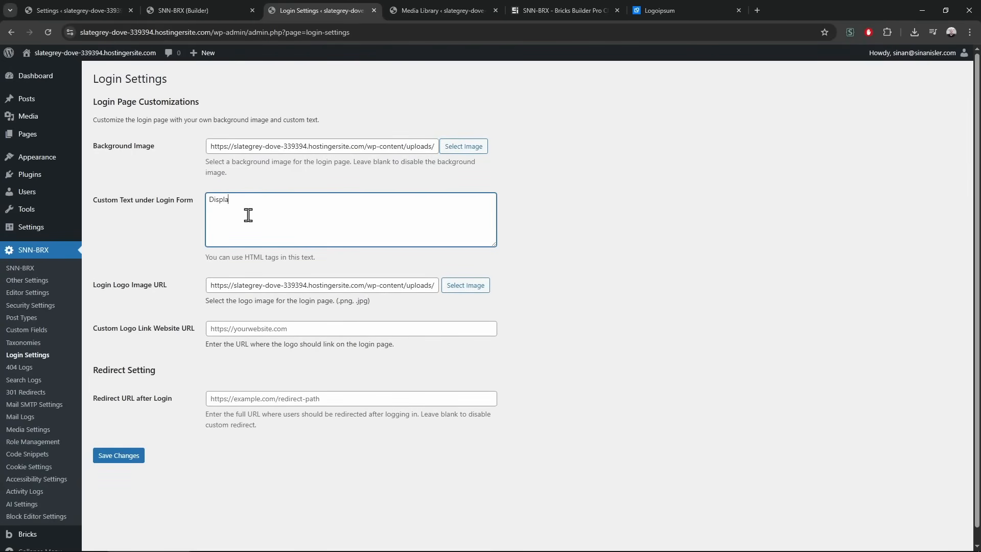
text(a)
key(ctrl+a)
text(ds)
key(BackSpace)
key(BackSpace)
text(Disclaimer bla bla)
key(ctrl+v)
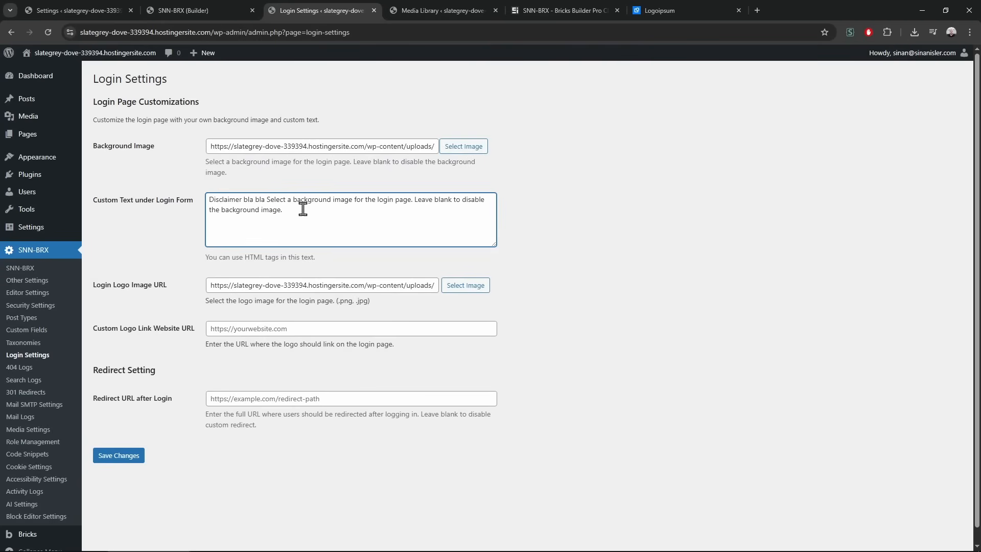
click(210, 197)
text(<h1>)
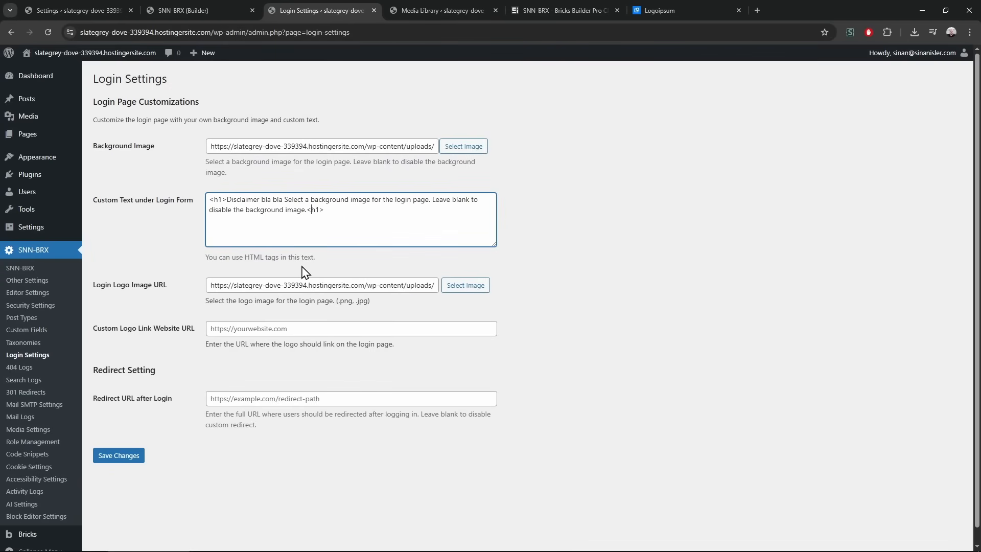
drag(306, 210, 339, 212)
click(282, 230)
Set the Custom Logo Link URL to '/', review the redirect setting, and save changes
click(227, 328)
text(/)
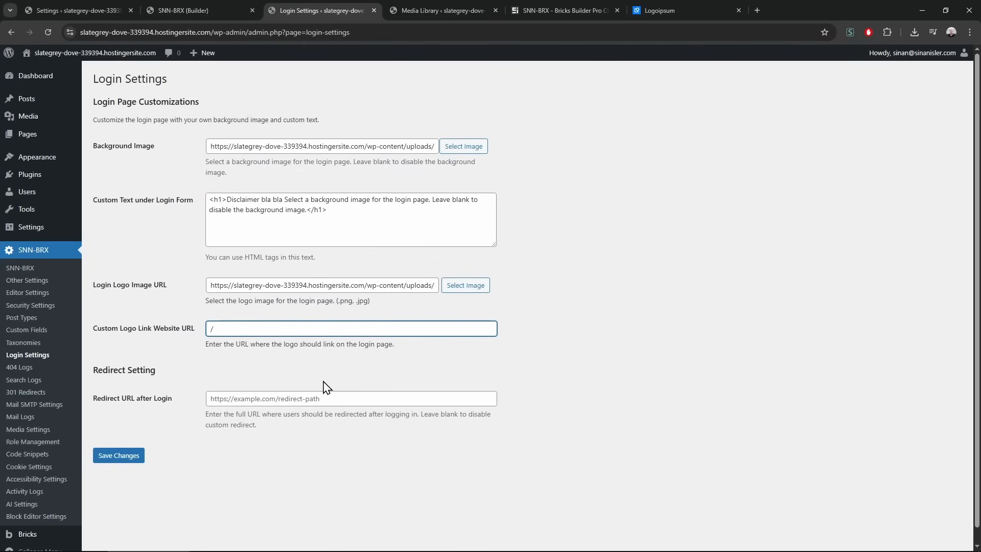
drag(211, 32, 80, 32)
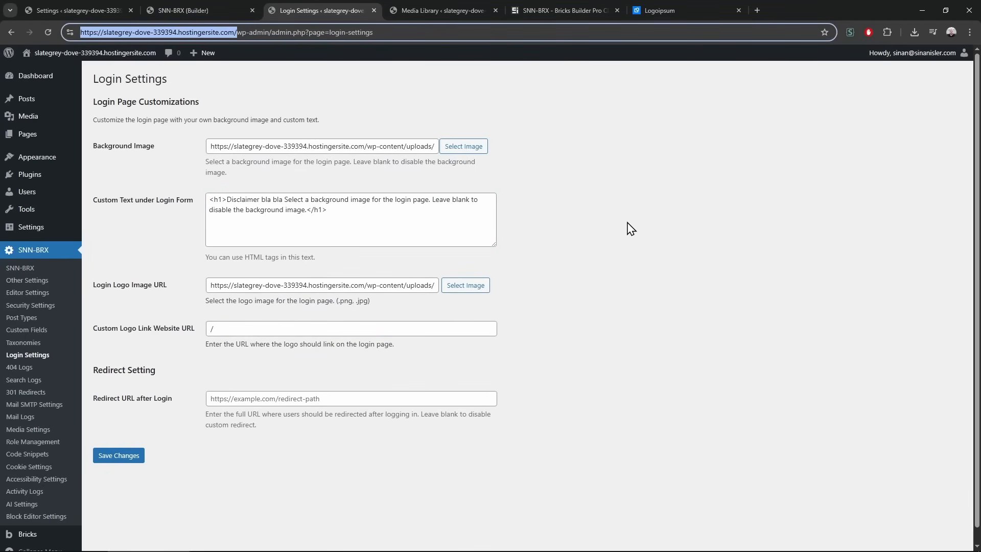
click(268, 443)
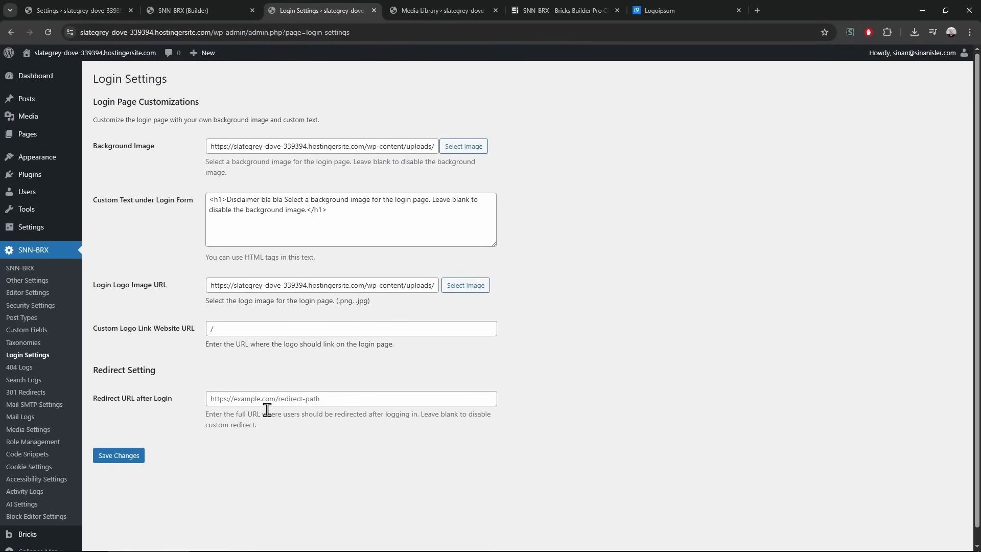
drag(108, 397, 172, 398)
click(176, 420)
drag(173, 399, 258, 444)
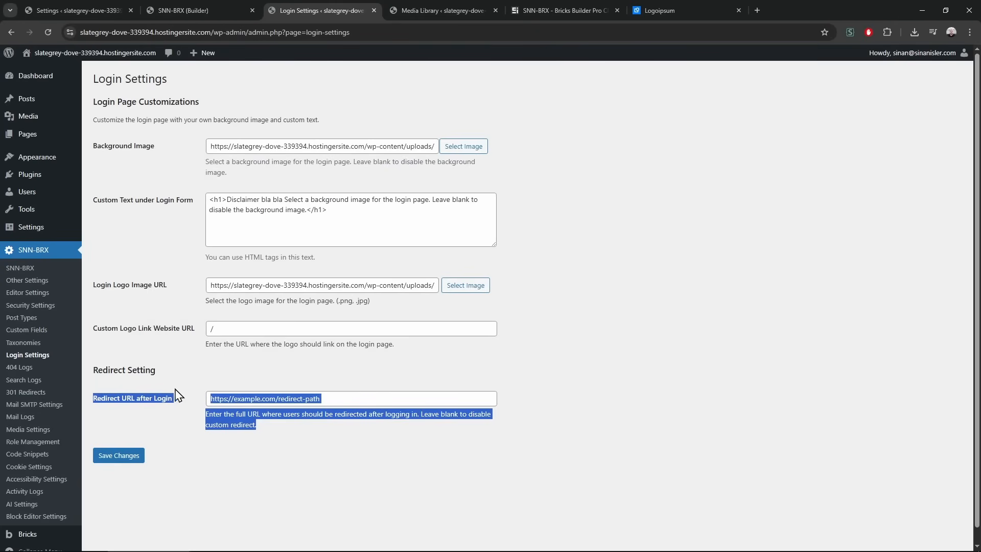
click(177, 409)
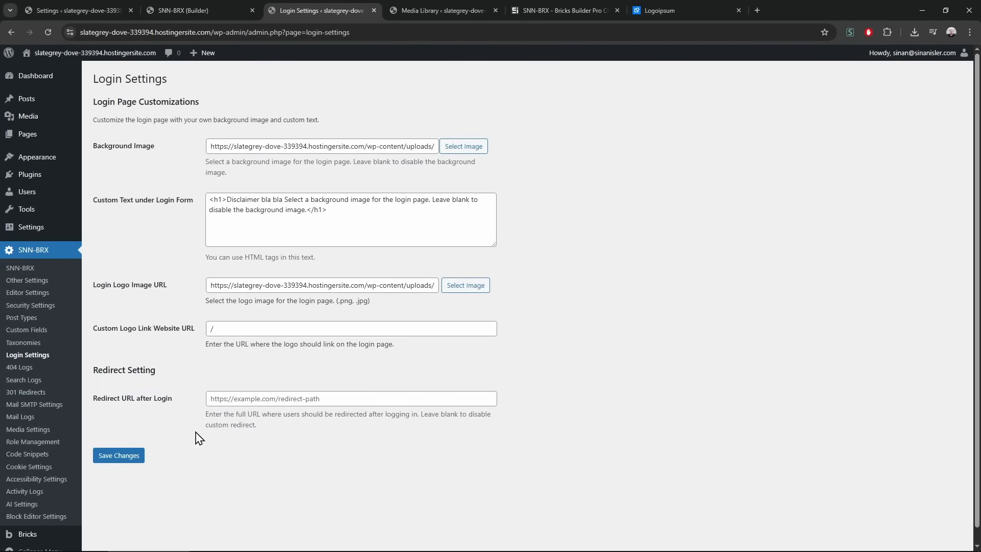
click(127, 466)
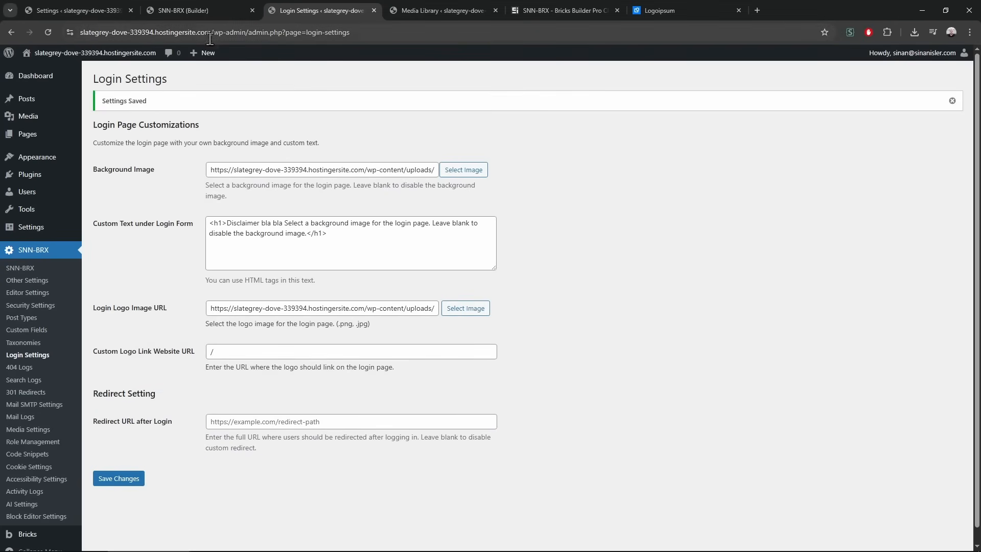
click(238, 32)
click(655, 268)
key(ctrl+shift+n)
text(slategrey-dove-339394.hostingersite.com/wp-admin/)
key(Return)
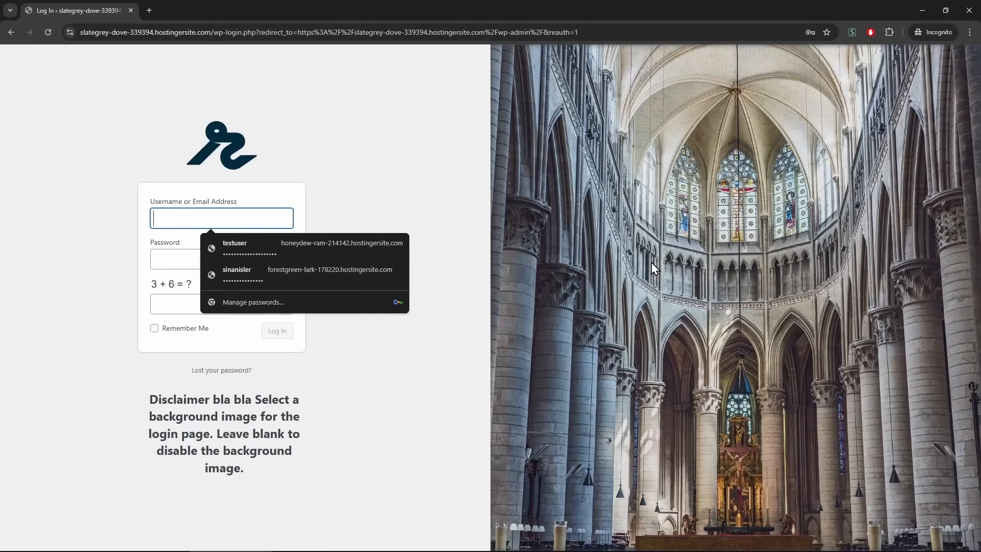
click(372, 149)
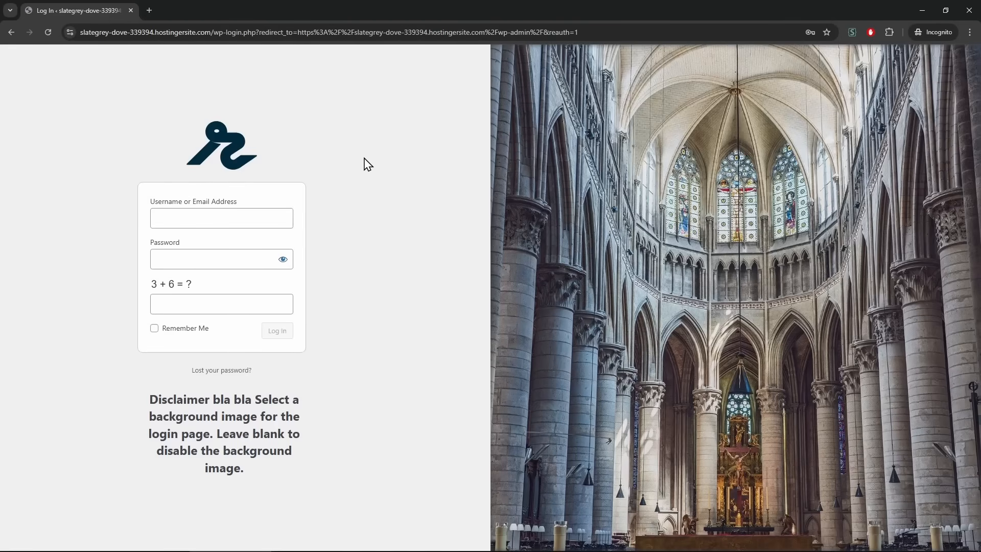
drag(175, 401, 230, 453)
click(274, 484)
drag(649, 4, 644, 13)
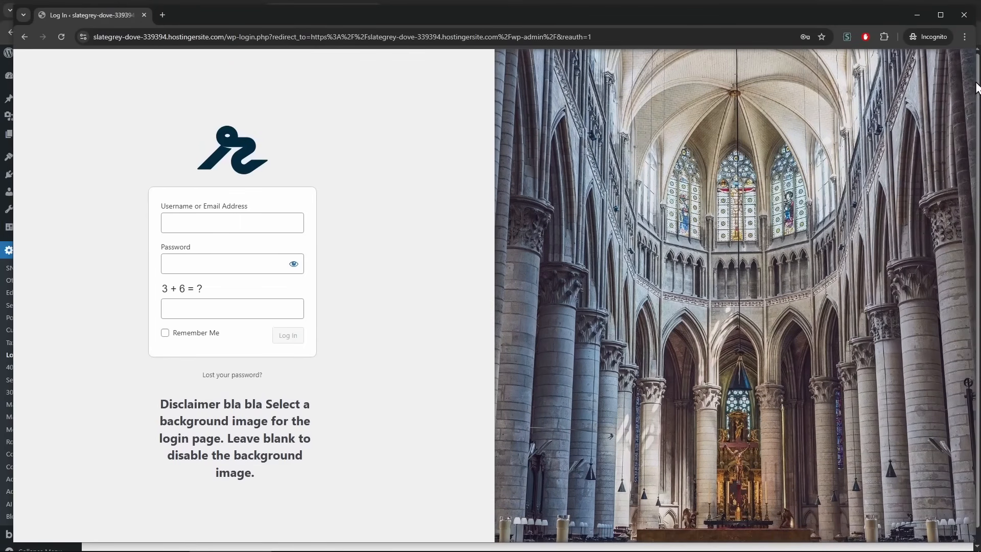
drag(976, 87, 889, 163)
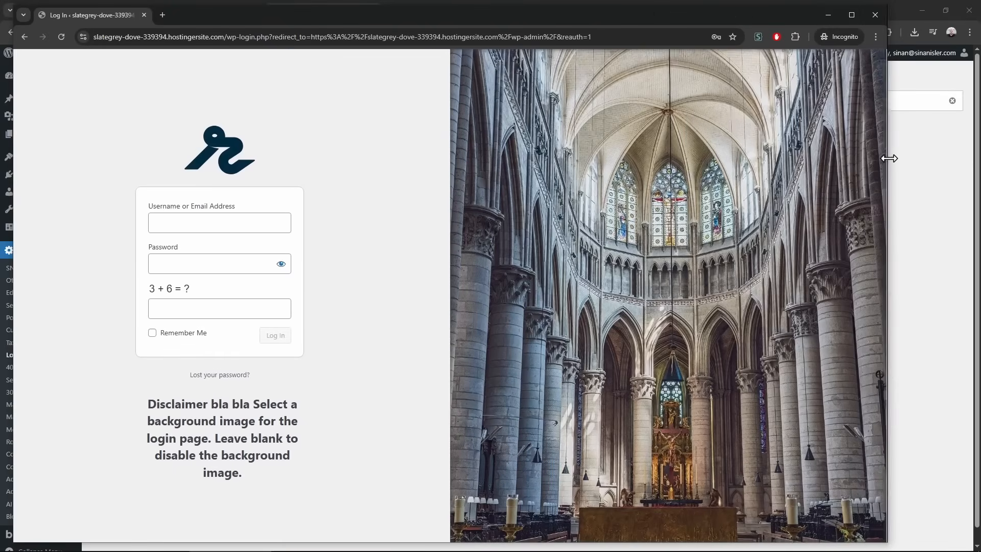
click(846, 15)
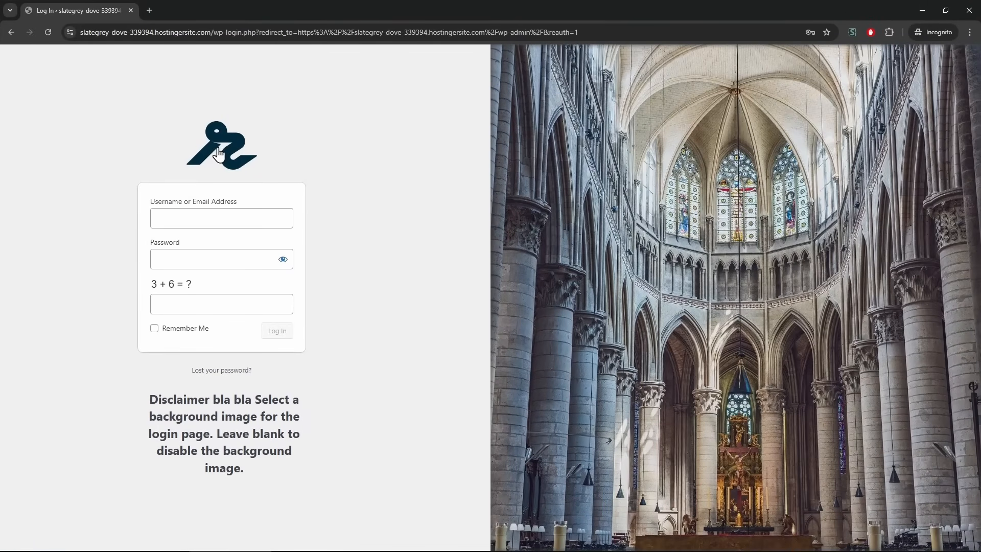
click(212, 152)
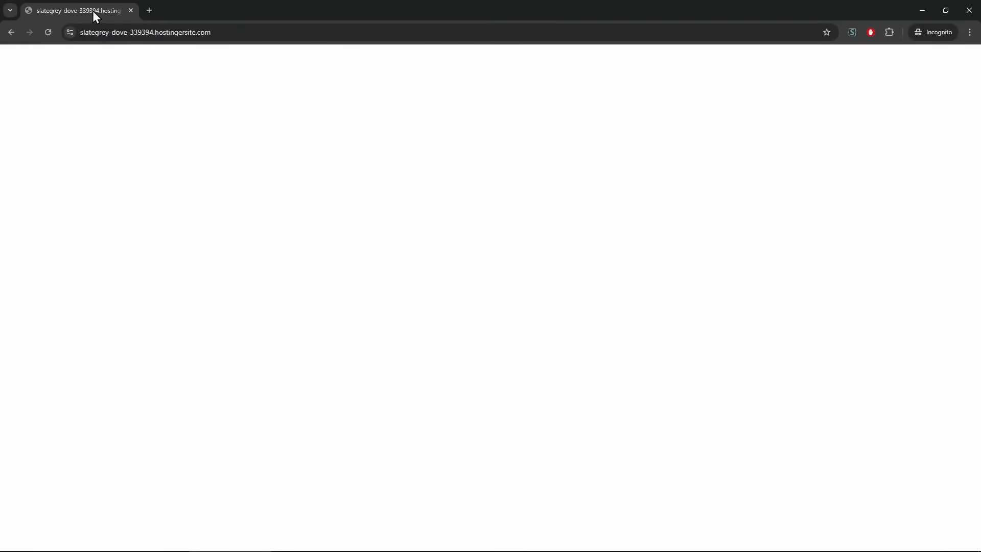
middle_click(93, 10)
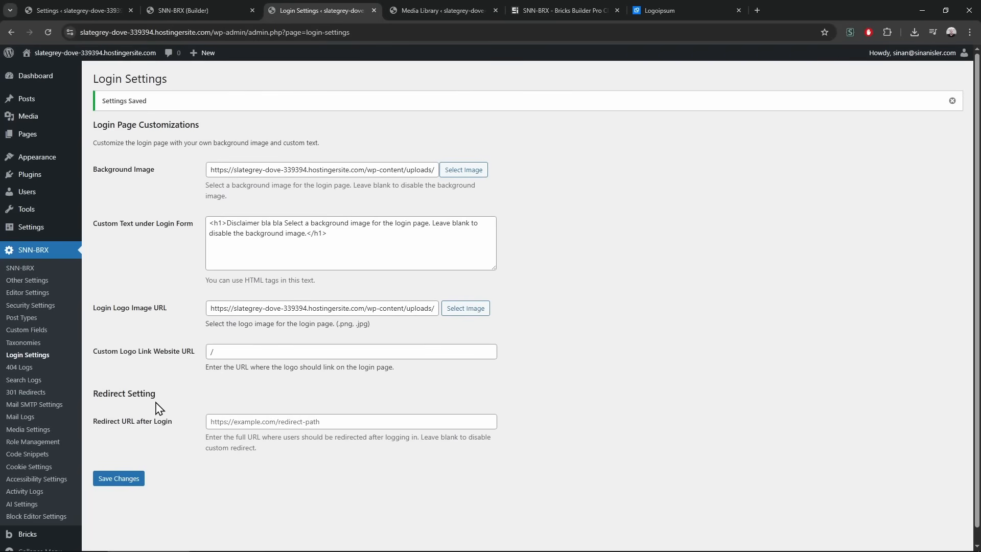
Open the SNN-BRX 404 Logs page, showing logging off and a 100-log maximum
click(60, 373)
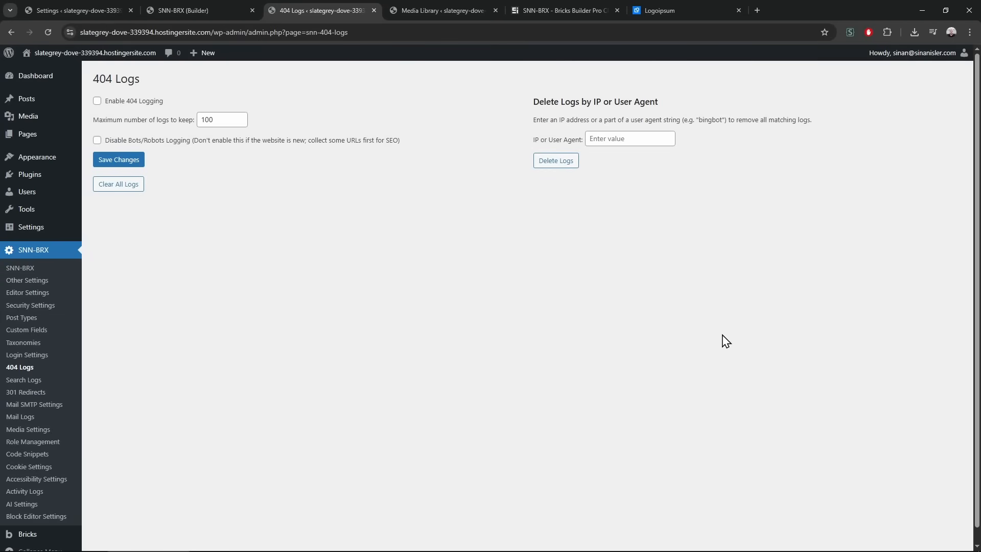
Enable 404 logging with a maximum of 1000 logs and save
click(97, 100)
click(133, 159)
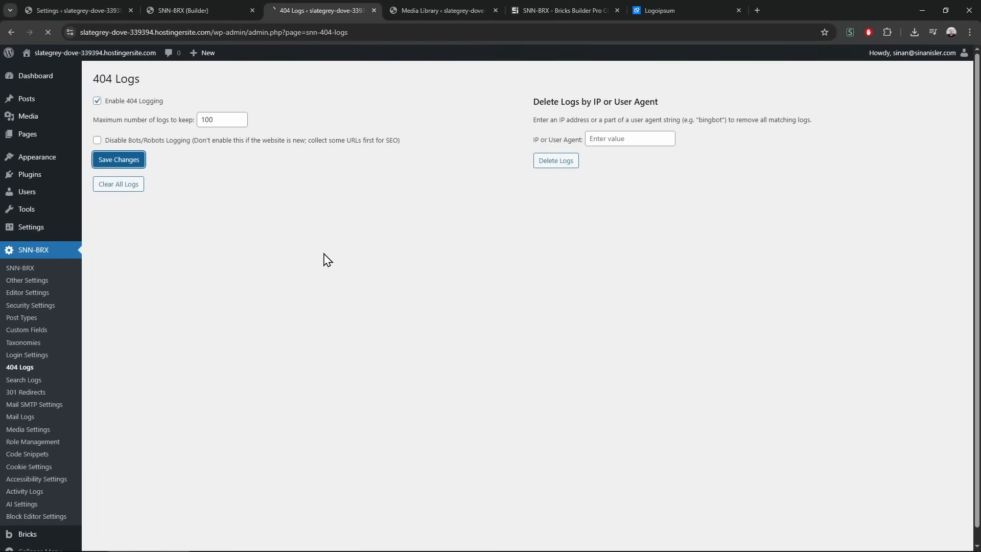
click(212, 118)
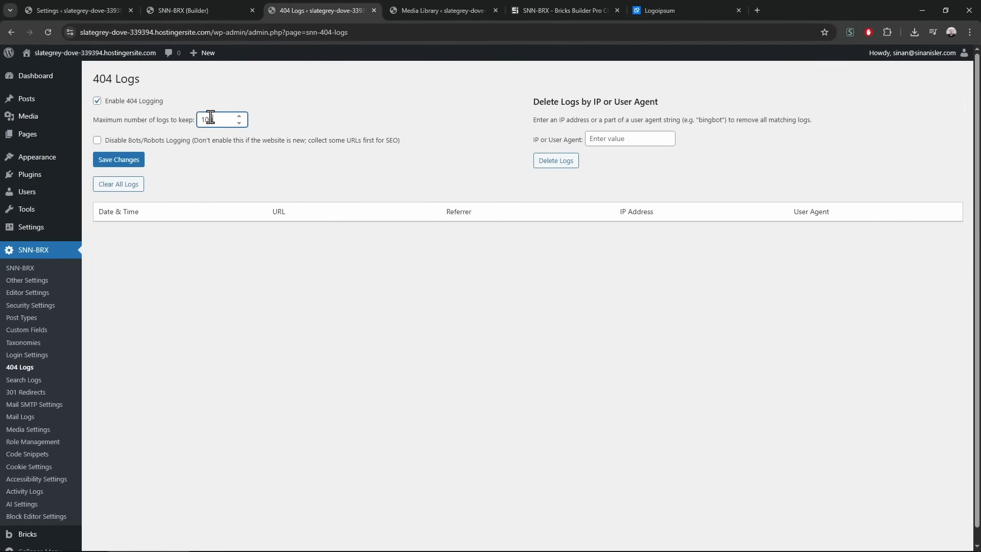
click(252, 196)
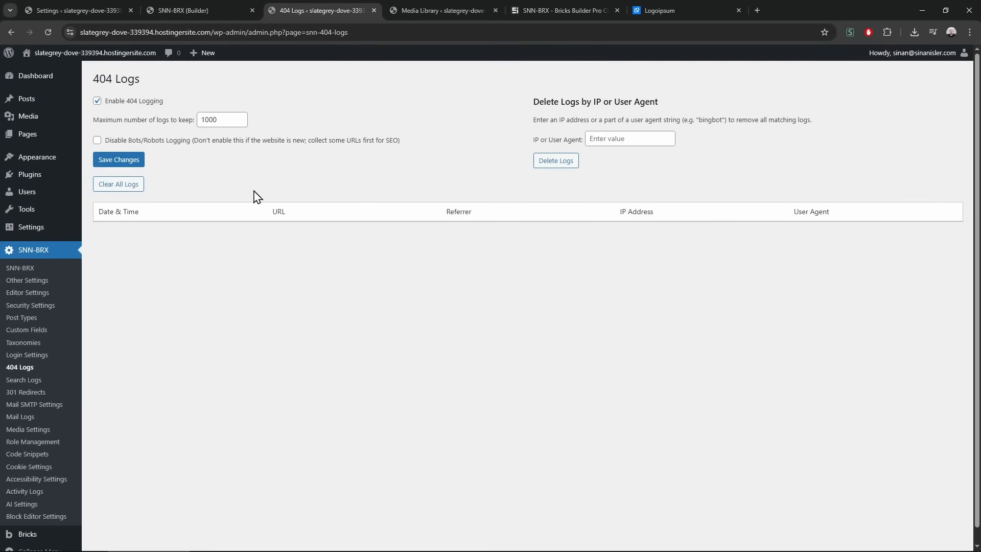
Visit the nonexistent /about-us page in a private window, then reload the 404 log
click(209, 31)
key(ctrl+shift+n)
text(https://slategrey-dove-339394.hostingersite.com/)
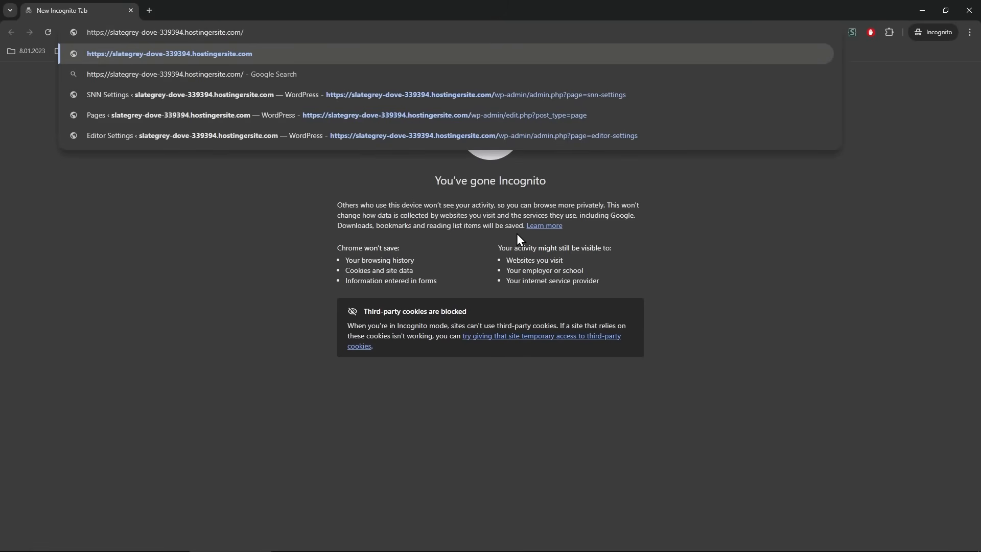
text(about-us)
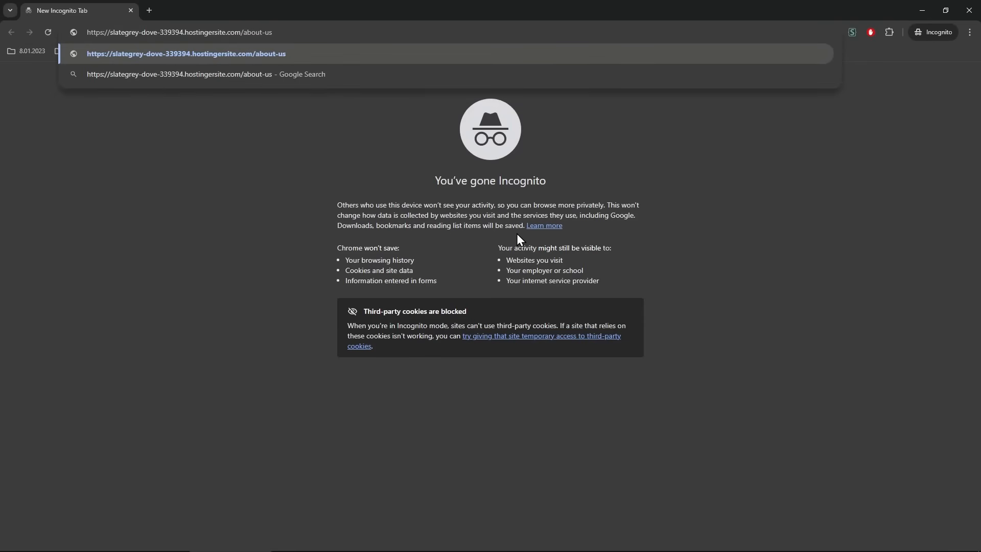
key(BackSpace)
text(-)
key(Return)
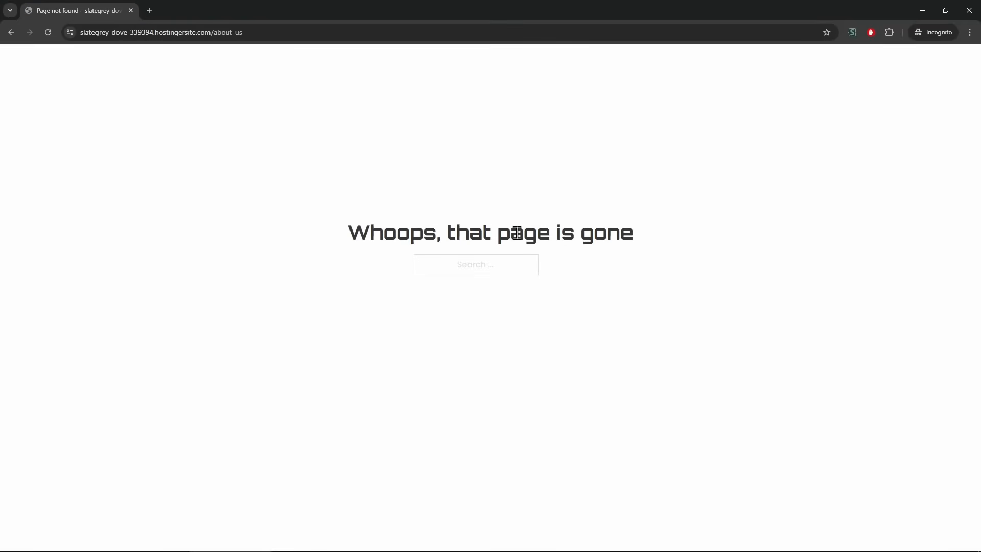
click(970, 10)
key(F5)
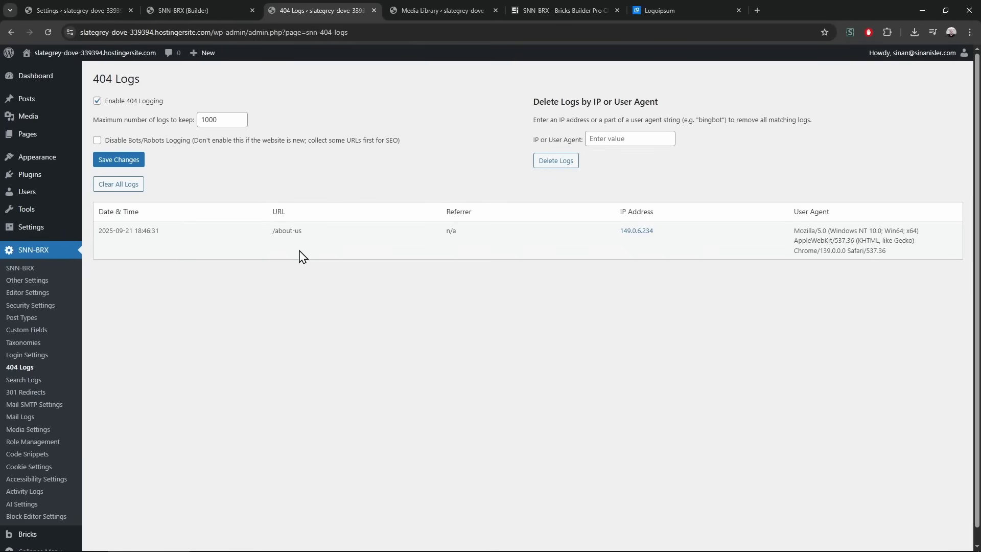
Inspect the logged /about-us entry's URL and user agent, then open 301 Redirects
triple_click(284, 231)
triple_click(805, 231)
click(899, 271)
drag(793, 231, 874, 278)
click(842, 289)
double_click(289, 229)
click(330, 285)
triple_click(294, 230)
key(ctrl+c)
click(323, 291)
click(70, 398)
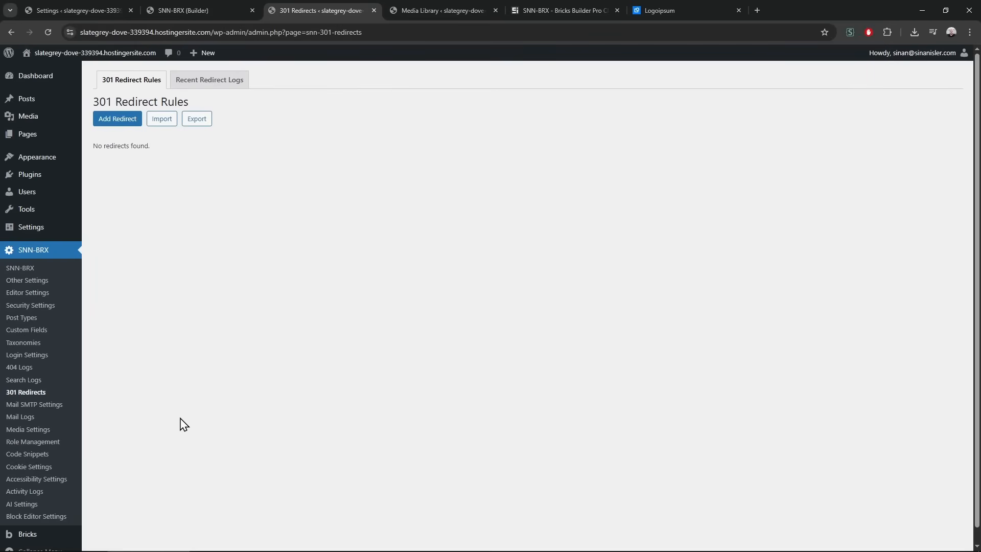
Add a 301 redirect rule sending /about-us to /aboutus
click(117, 118)
click(240, 173)
key(ctrl+v)
click(287, 246)
key(ctrl+v)
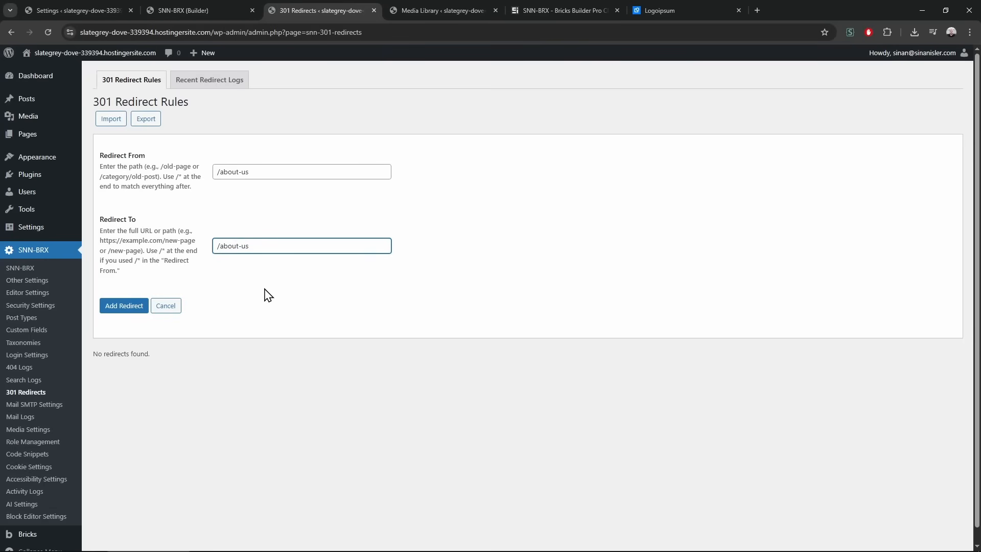
key(BackSpace)
click(123, 308)
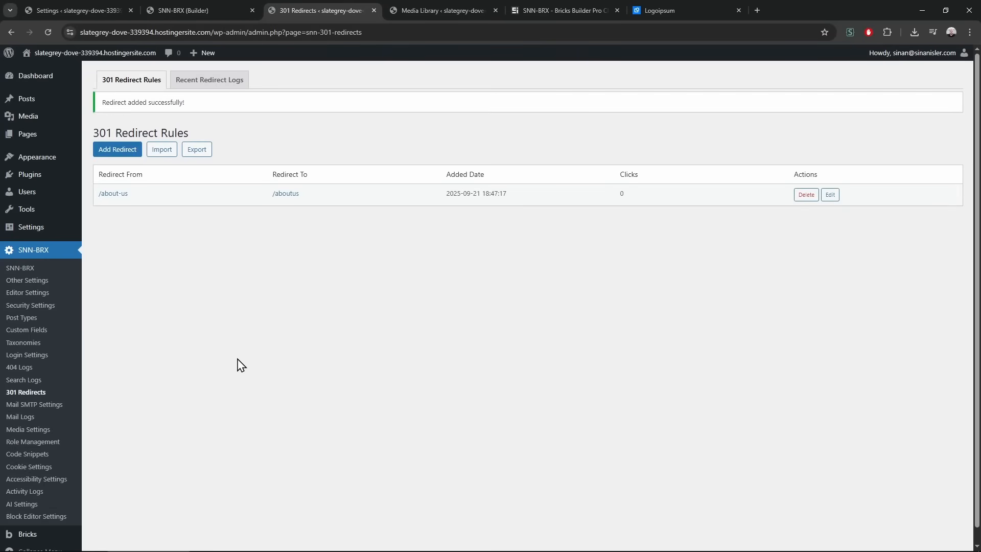
Publish a new page titled 'aboutus' with the paragraph 'nice !', then close its tab
mouse_move(28, 134)
middle_click(121, 154)
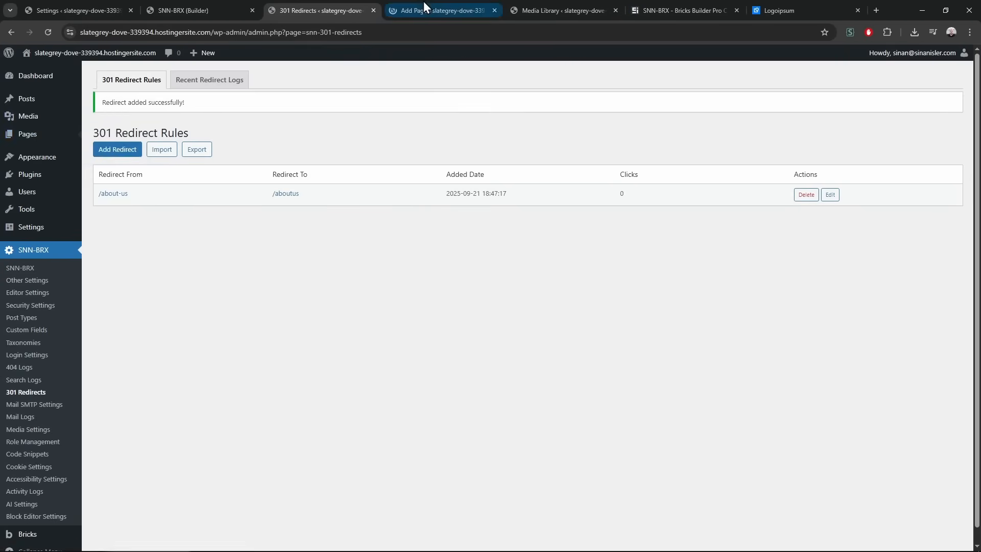
click(423, 10)
text(aboutus)
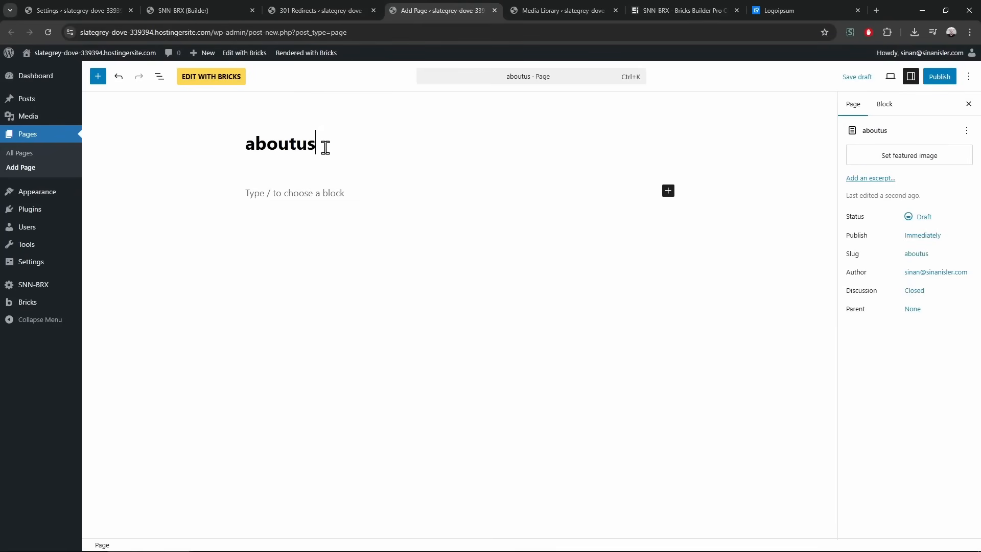
click(341, 190)
text(nice !)
click(940, 78)
click(940, 77)
middle_click(413, 5)
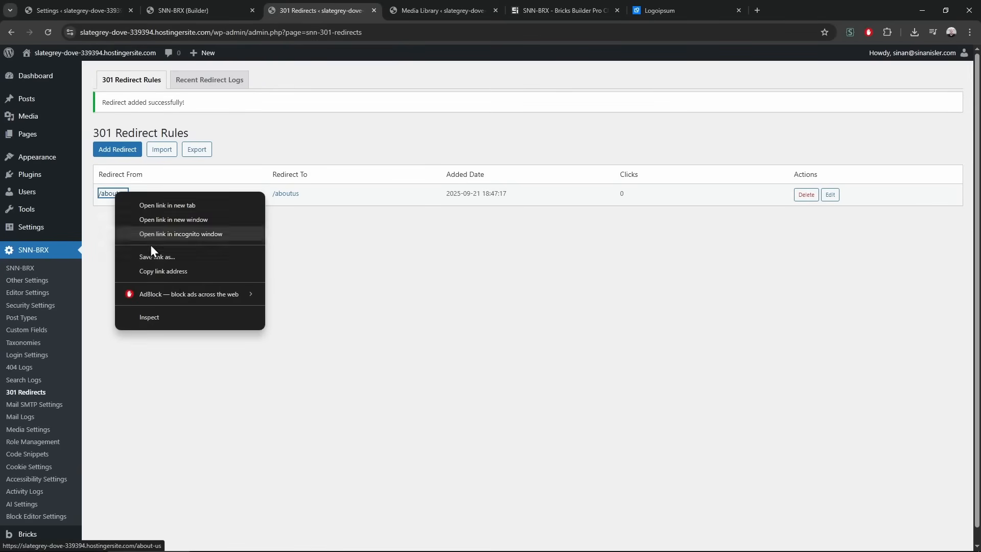
click(170, 272)
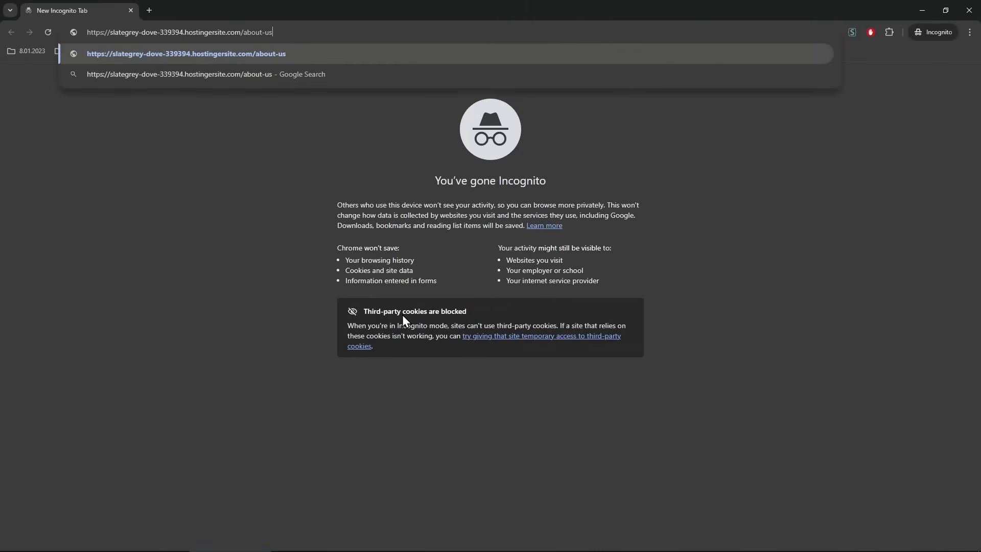
key(Return)
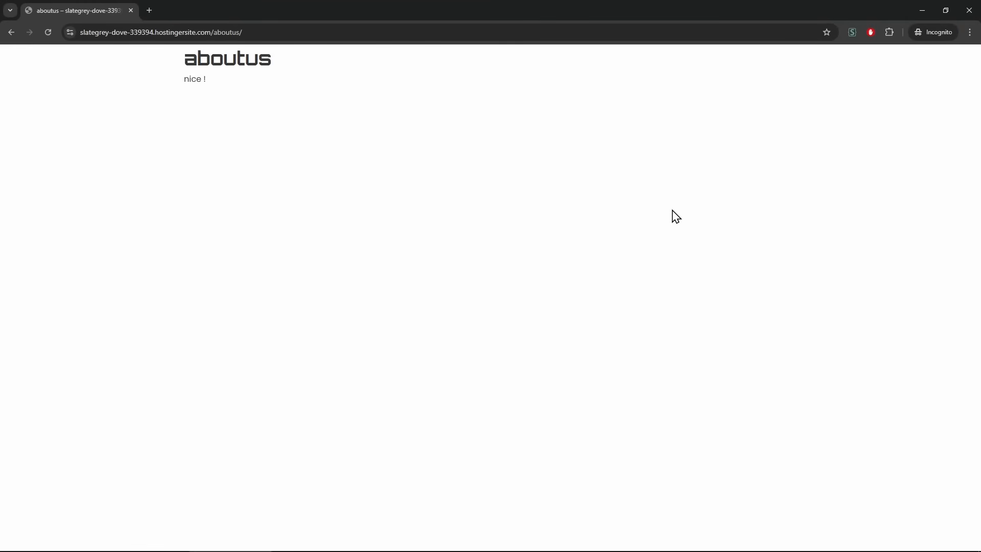
click(969, 10)
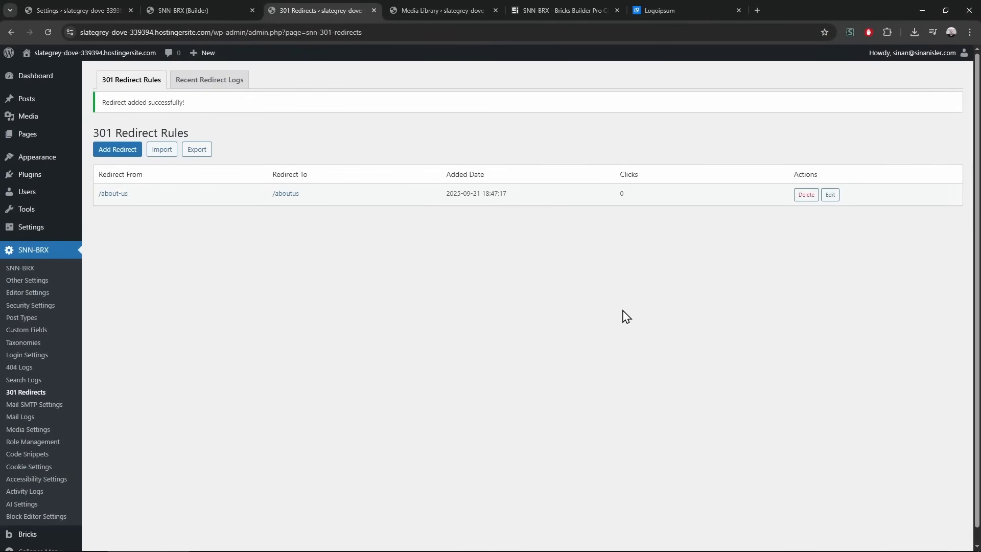
Open the Search Logs settings and add a Search element to the Bricks page's container
click(54, 383)
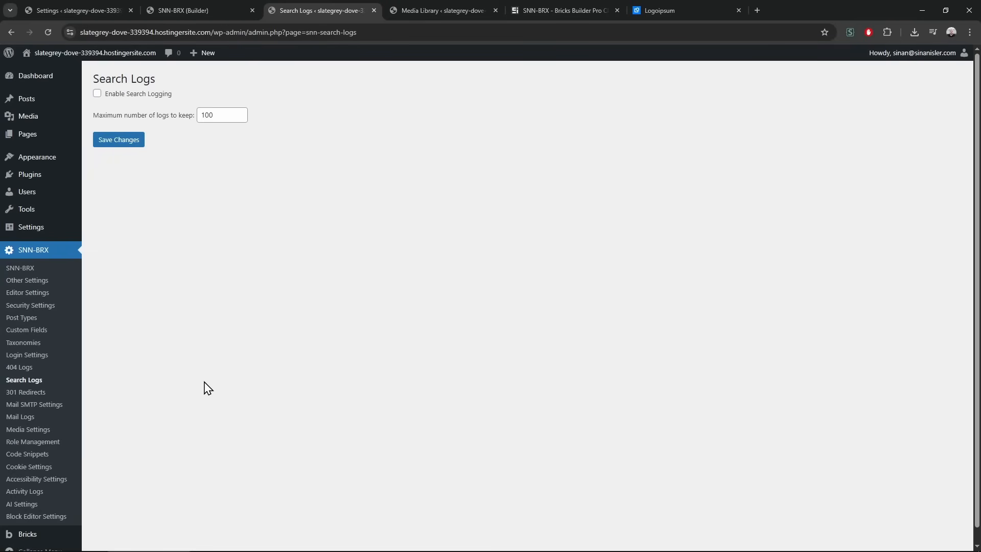
click(194, 10)
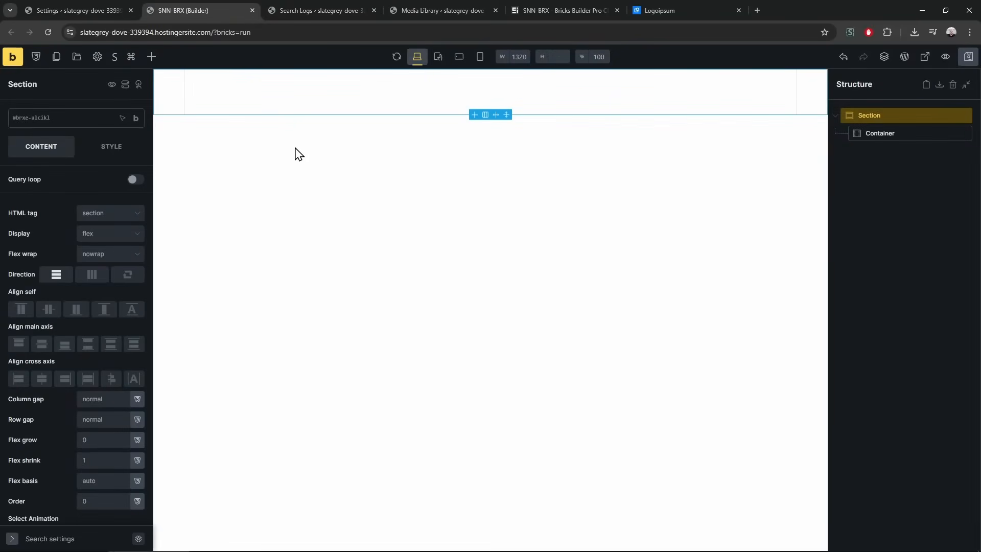
click(151, 56)
text(searc)
drag(82, 151, 877, 151)
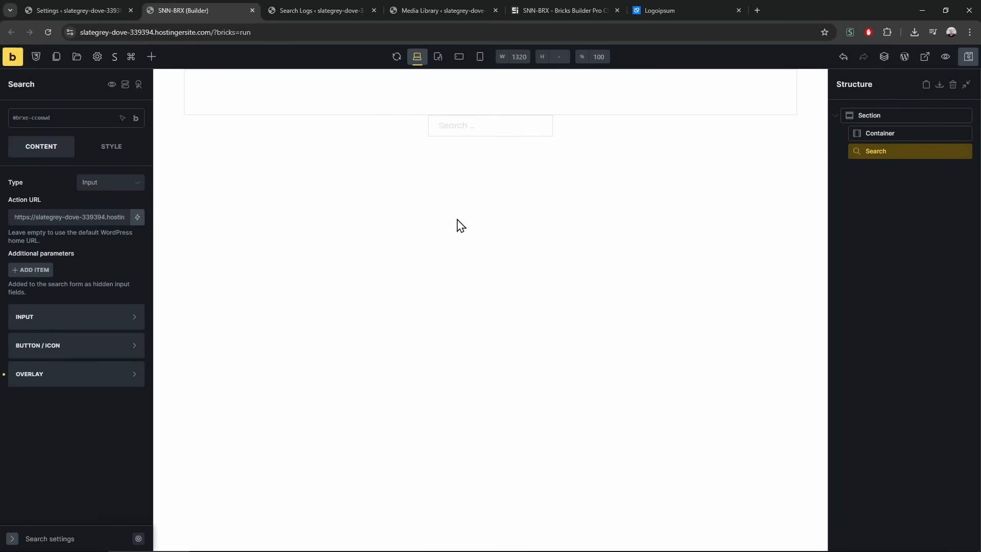
Enable search logging with a 1000-log maximum and save the settings
click(315, 3)
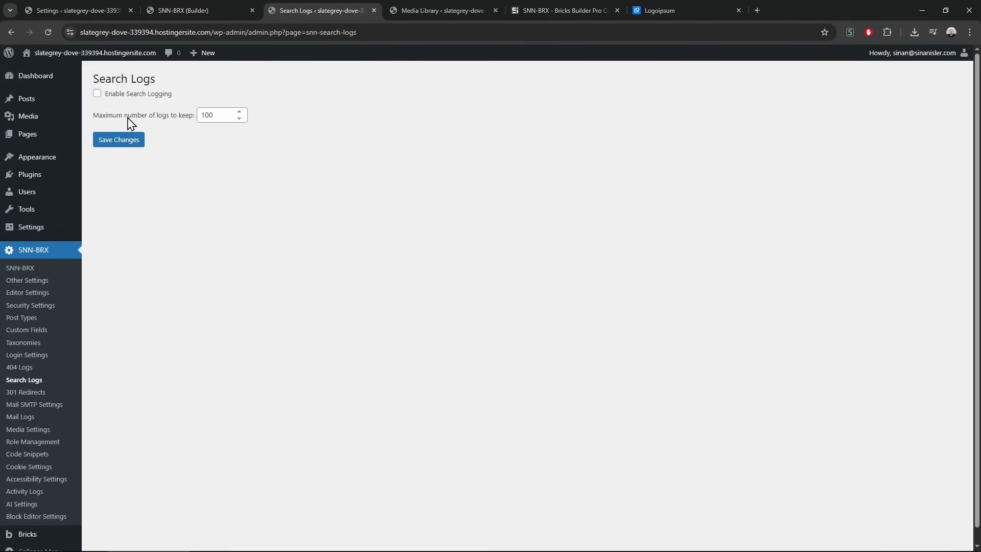
click(127, 95)
click(237, 115)
text(0)
click(125, 142)
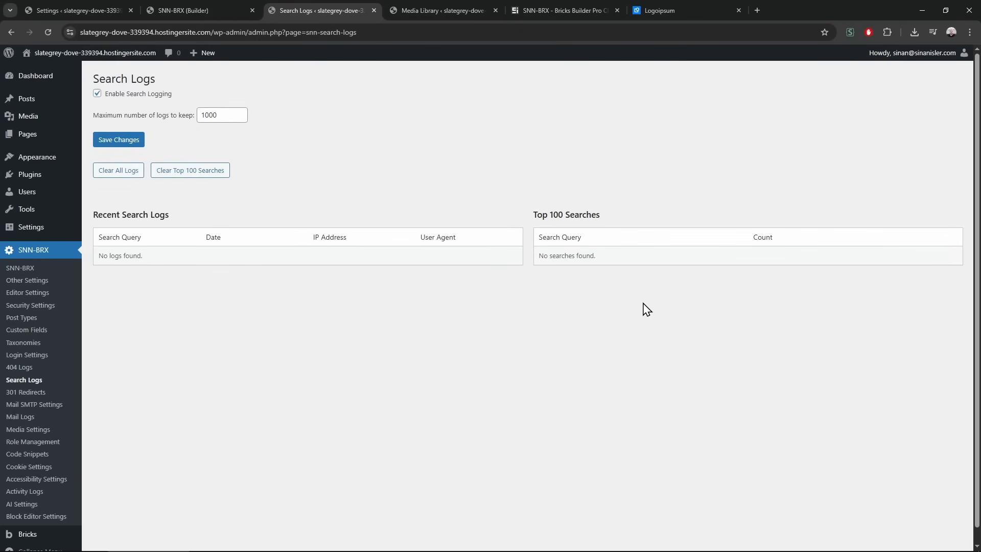
drag(558, 215, 599, 259)
click(599, 259)
Open the live site, search for the owner's name in the header search box, and check the log
click(182, 7)
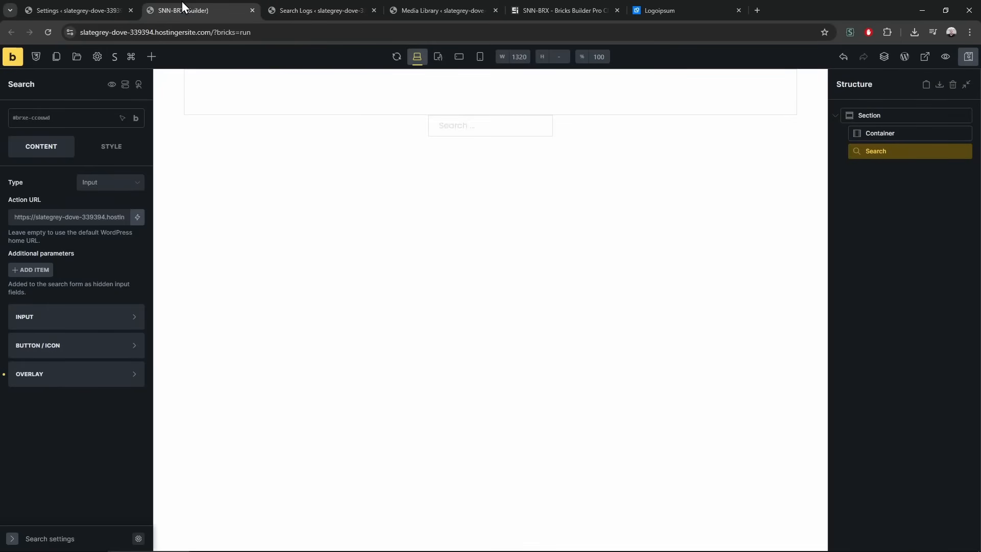
click(318, 11)
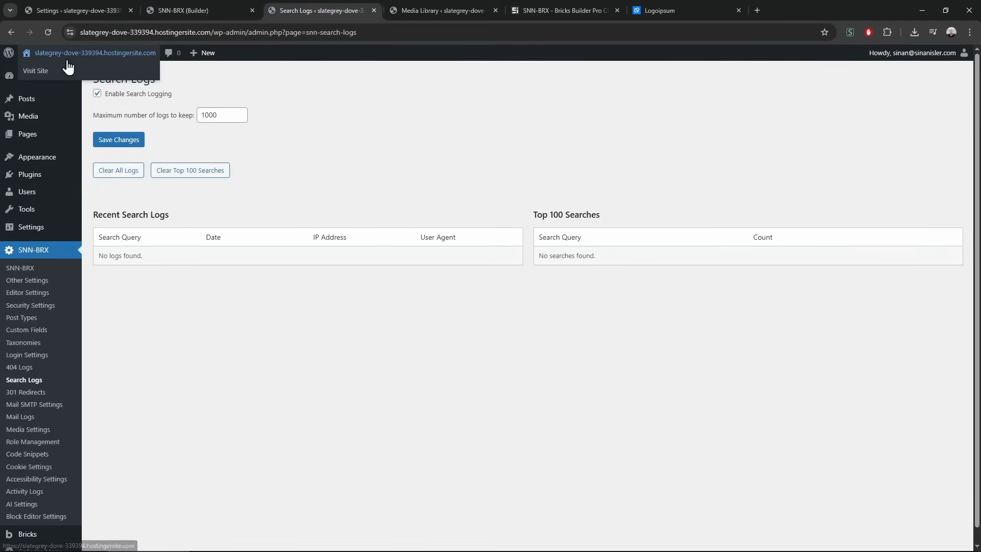
middle_click(66, 59)
click(420, 11)
click(469, 72)
text(sinan)
key(Return)
drag(226, 105, 283, 226)
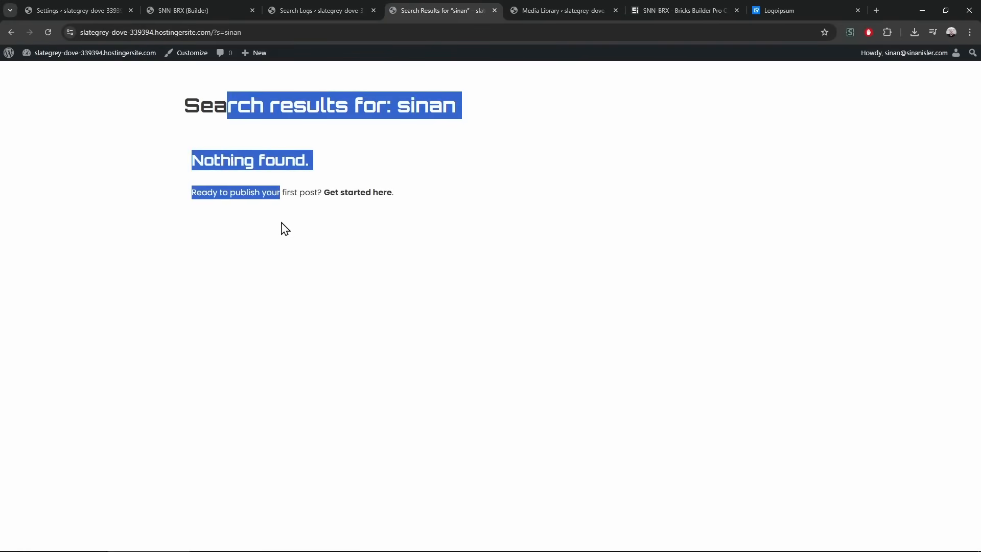
click(301, 9)
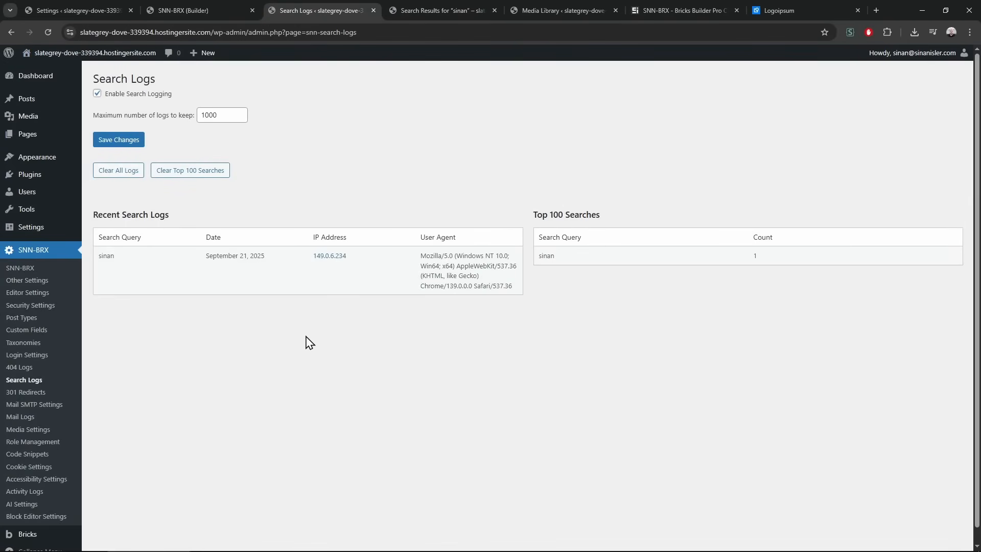
drag(103, 256, 191, 275)
click(194, 402)
Search the site for 'snn-brx' and reload Search Logs to see it recorded
click(420, 10)
right_click(129, 111)
click(153, 127)
double_click(478, 71)
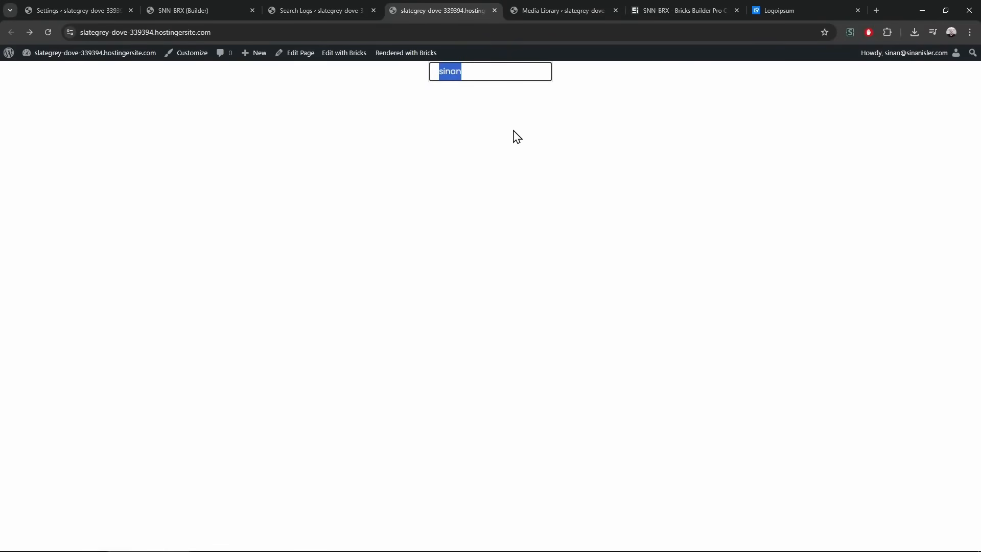
text(snn-brx)
key(Return)
click(321, 9)
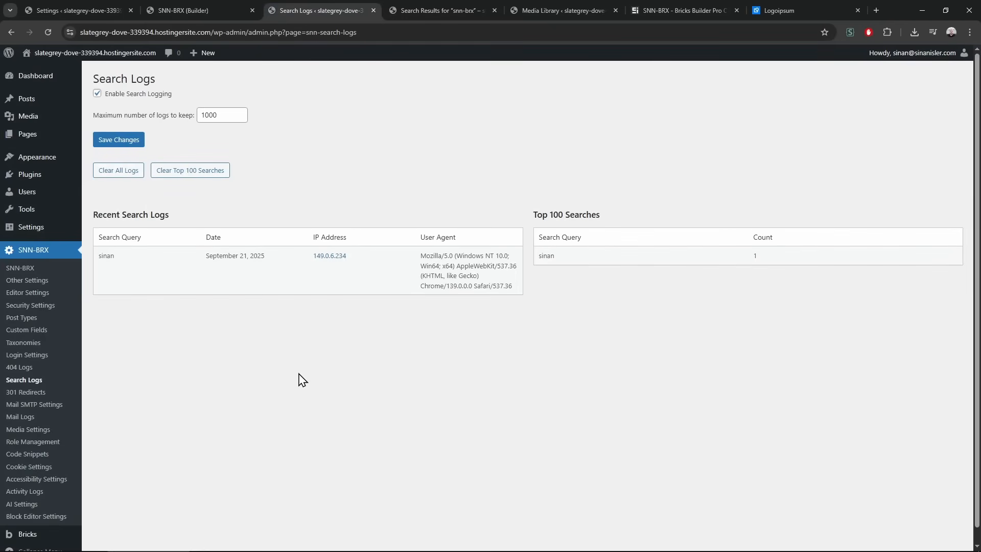
key(F5)
Search for the owner's name again and refresh the top-search counts in Search Logs
click(442, 10)
right_click(330, 161)
click(358, 173)
drag(494, 77, 392, 79)
text(sinan)
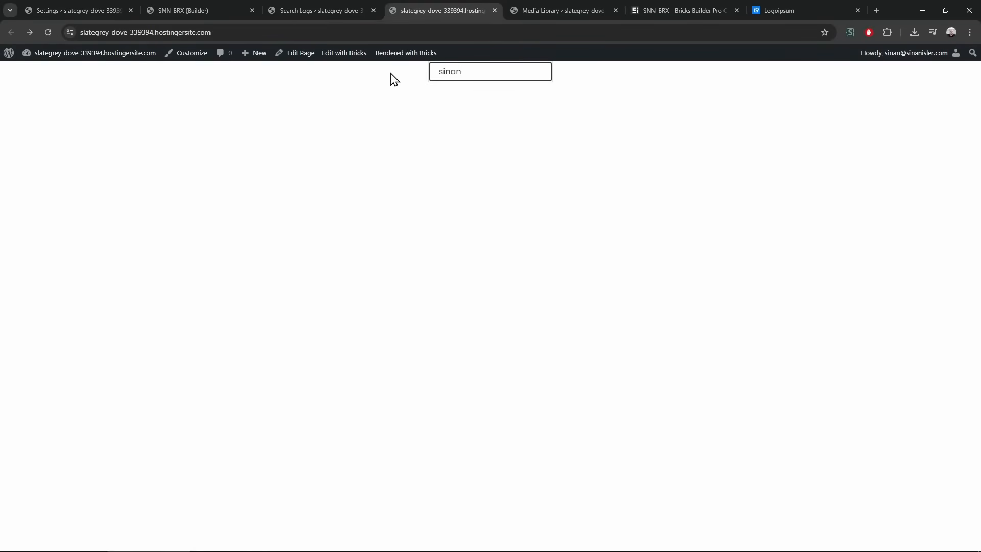
key(Return)
key(ctrl+shift+Tab)
key(F5)
drag(541, 235, 806, 289)
click(805, 357)
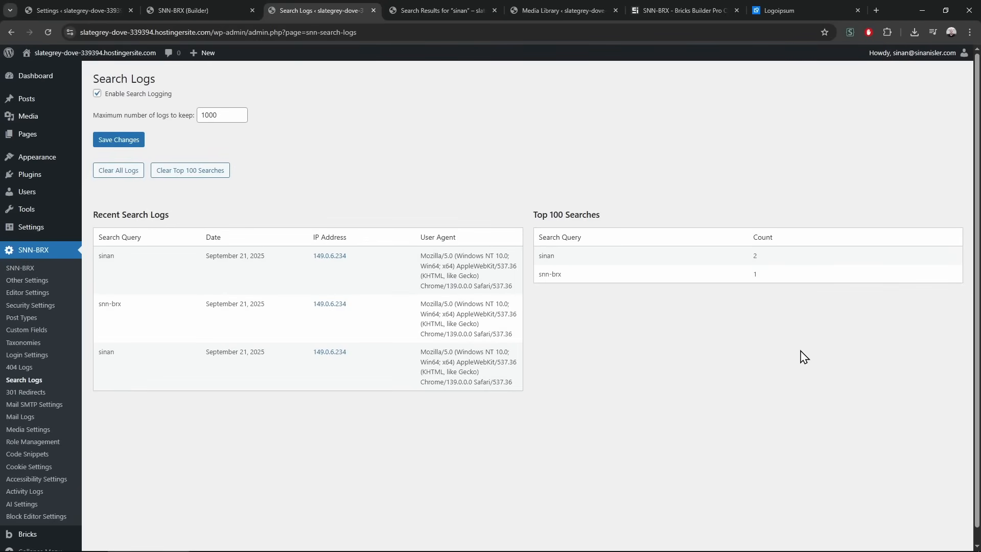
Review the three recorded search log rows
drag(129, 66, 246, 350)
click(247, 349)
drag(115, 73, 271, 368)
click(271, 368)
drag(114, 75, 205, 324)
click(205, 324)
Tick Enable SMTP with encryption None in Mail SMTP Settings, then move on to Mail Logs
click(76, 407)
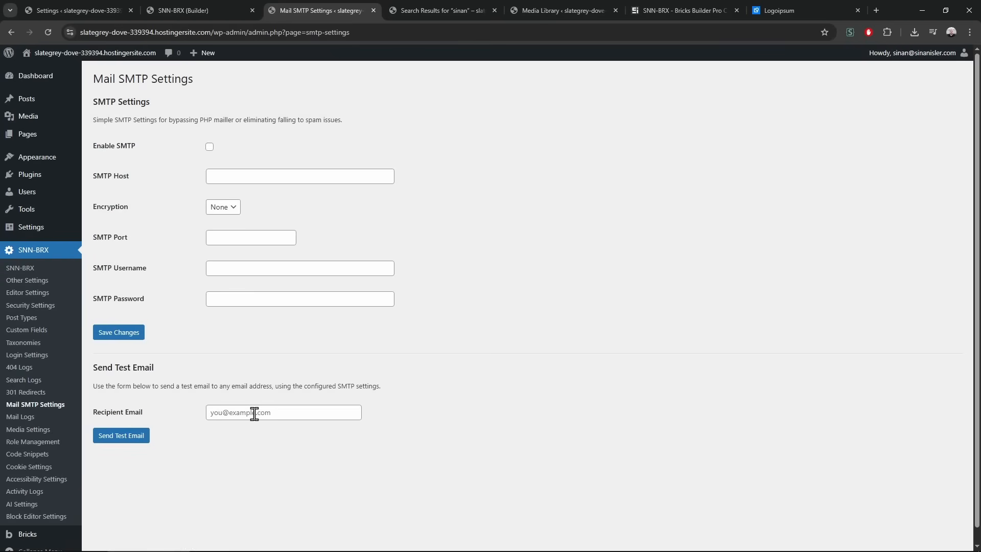
click(210, 147)
click(223, 207)
click(224, 218)
click(278, 174)
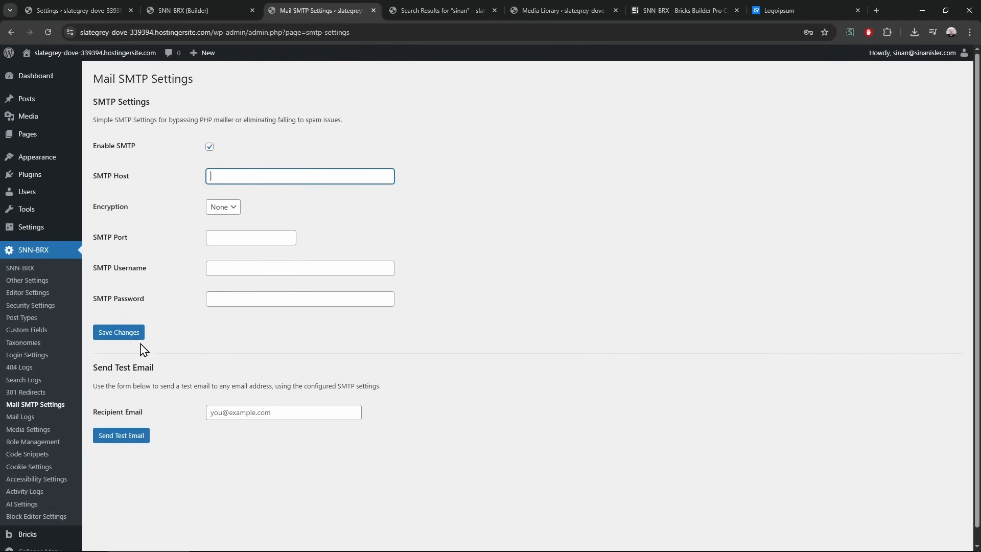
click(72, 423)
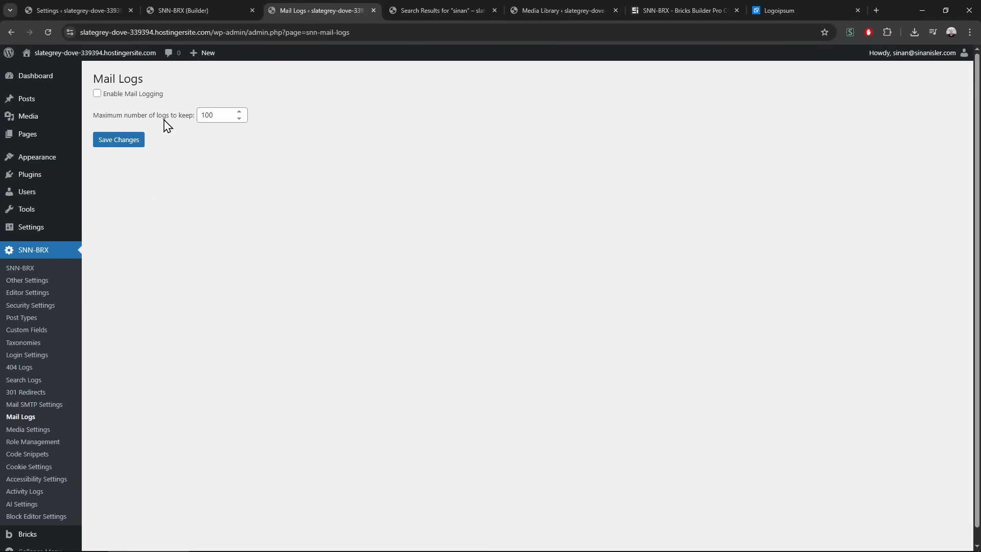
Enable and save mail logging, then add a Form element below the Bricks Search element
click(132, 99)
click(125, 143)
click(115, 9)
click(204, 4)
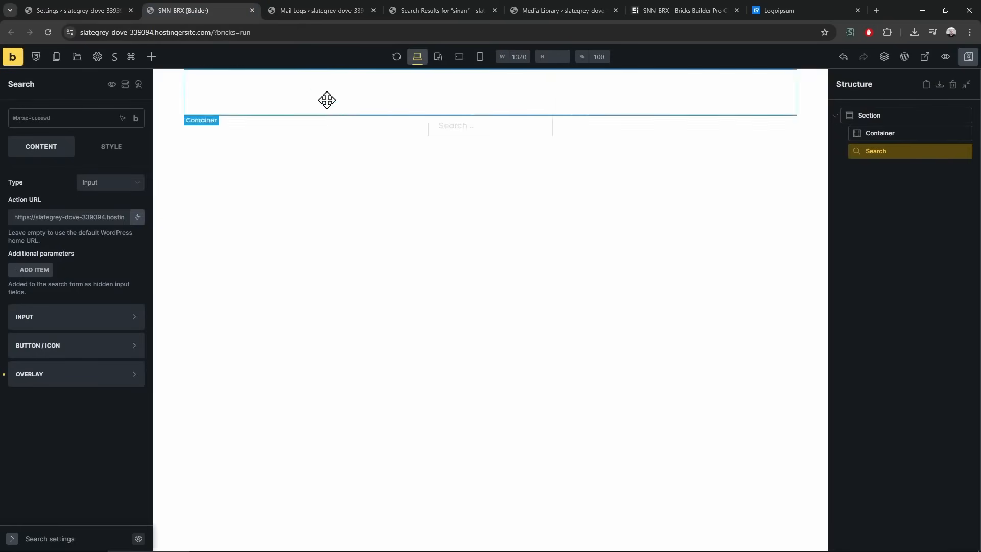
click(152, 57)
text(form)
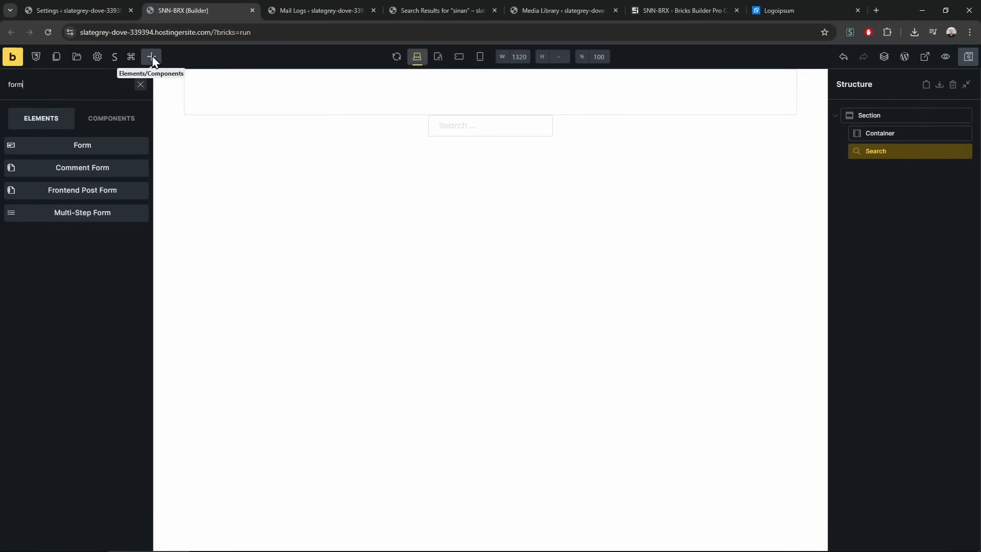
drag(131, 153, 969, 176)
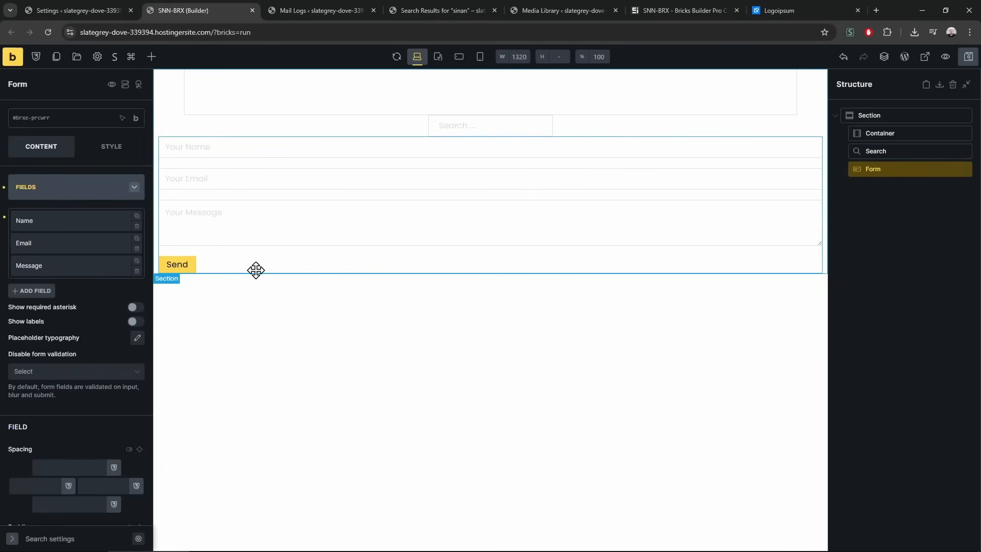
Delete the form's Message and Email fields, leaving only the name field
click(137, 270)
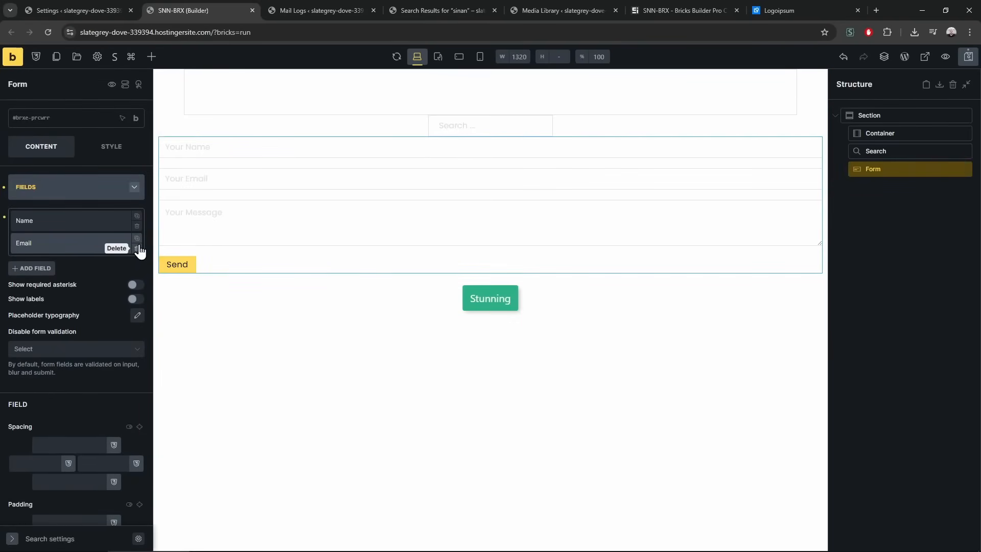
click(138, 249)
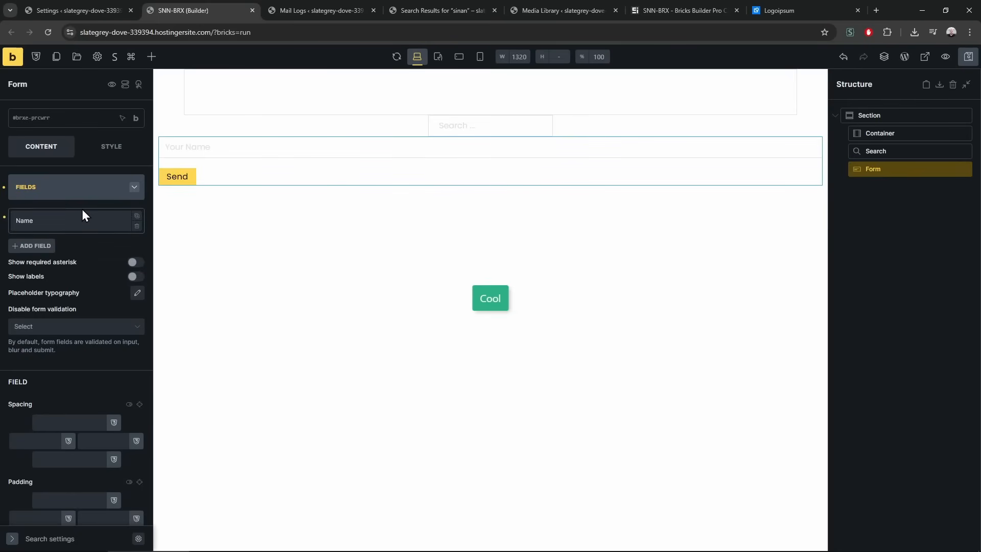
click(79, 186)
click(81, 244)
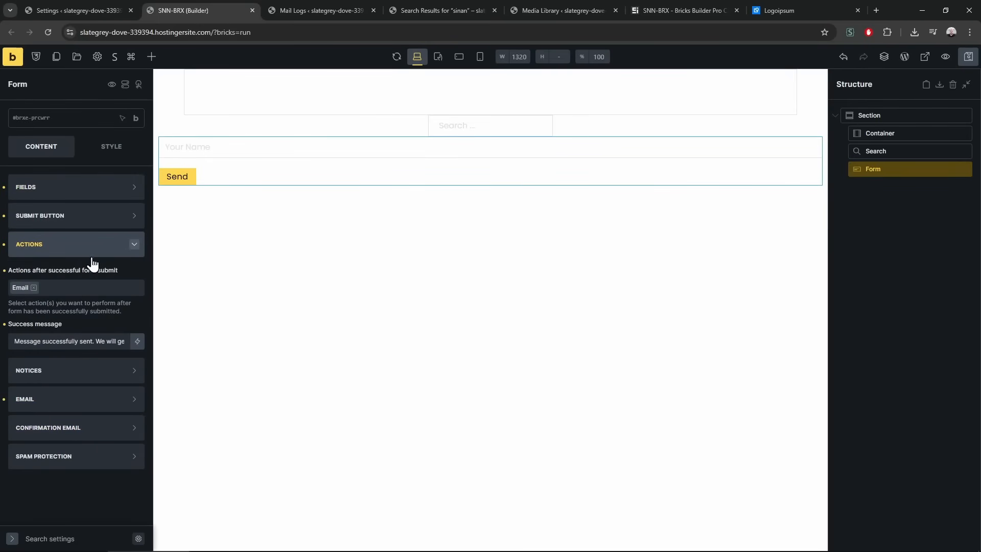
click(91, 253)
Submit a test name through the home page form and reload Mail Logs to see the email
click(312, 9)
click(454, 7)
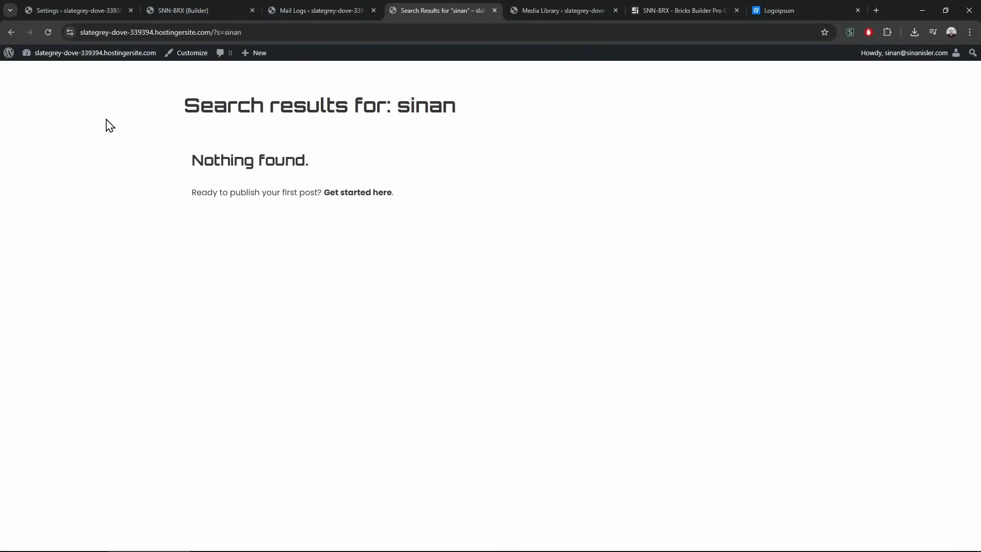
key(alt+Left)
click(95, 93)
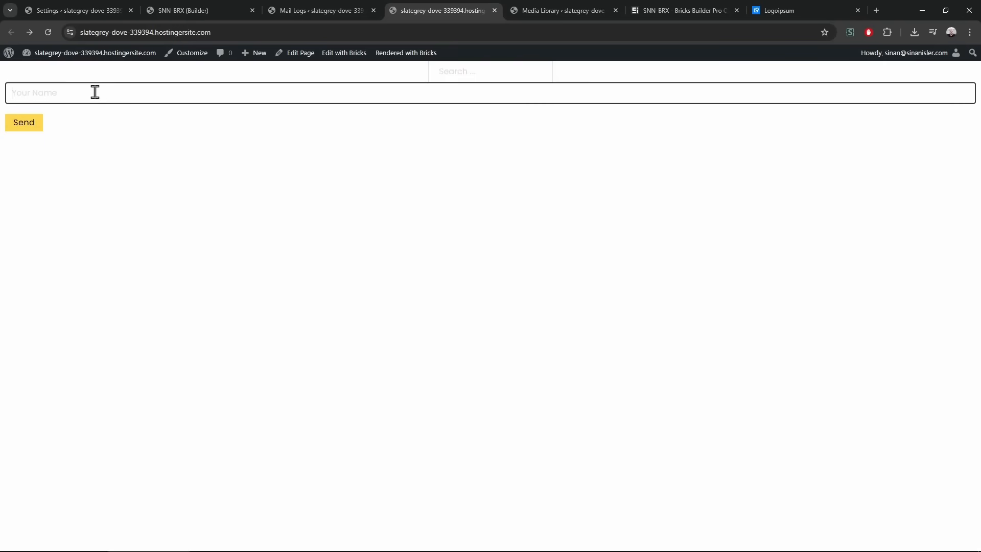
text(sinanananaa)
key(Return)
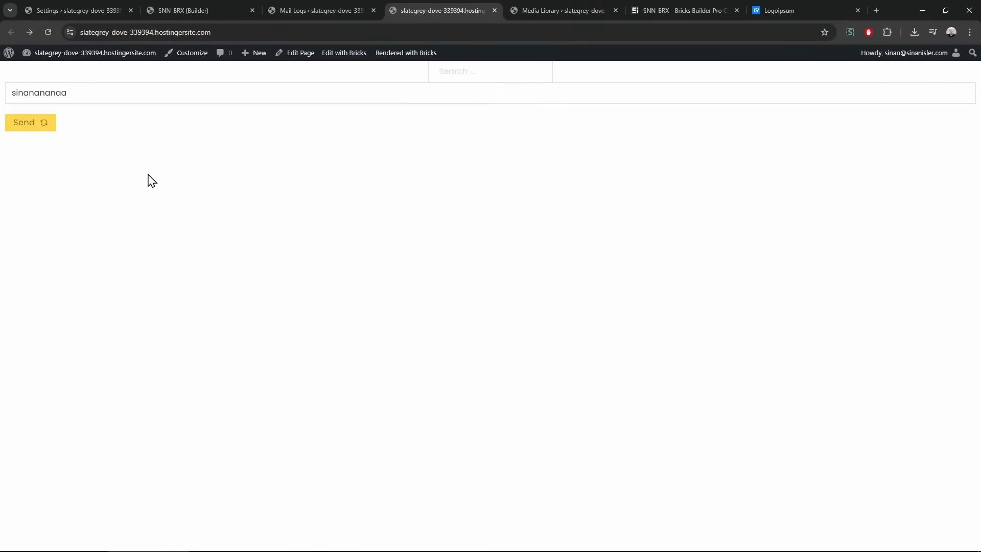
click(314, 10)
key(F5)
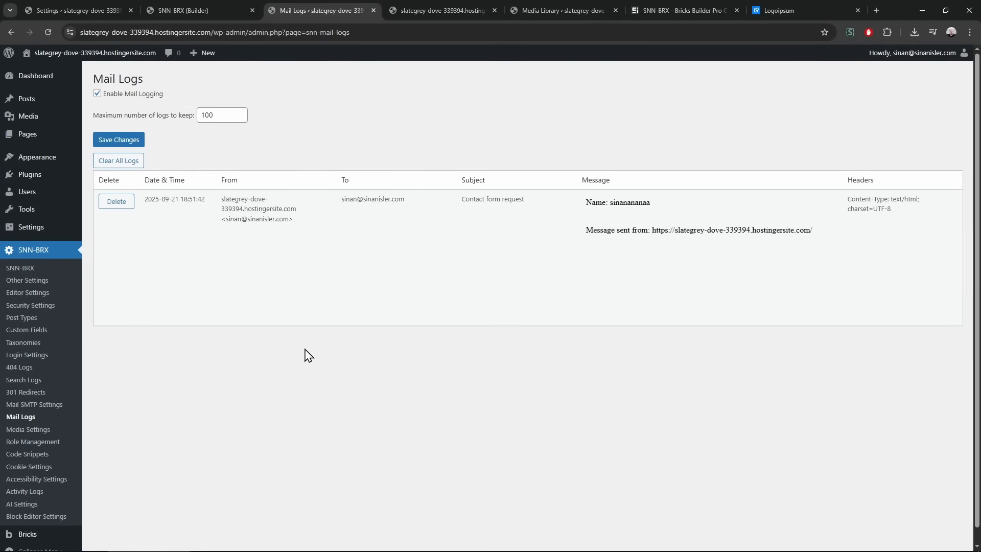
Add a Save submission action to the form's after-submit actions and save the page
click(222, 5)
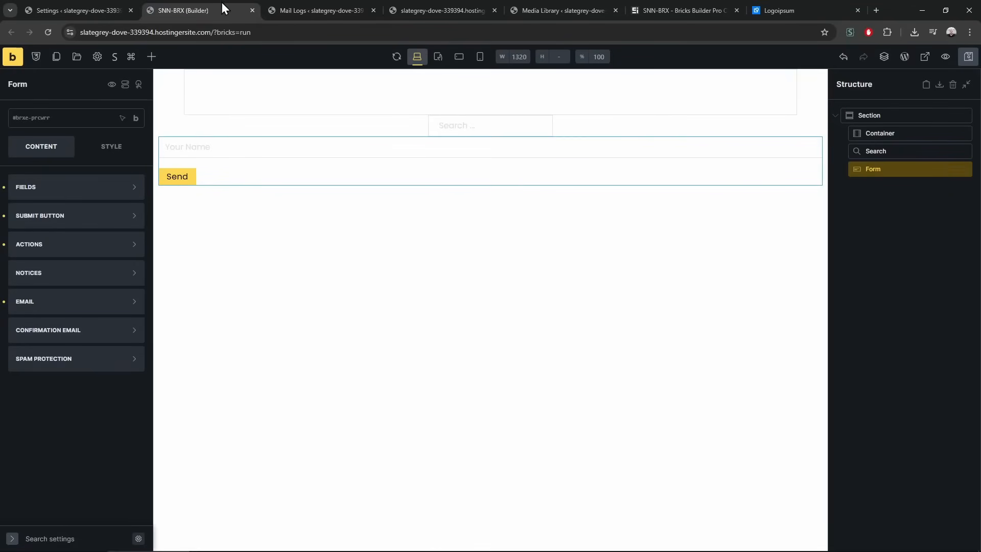
click(102, 310)
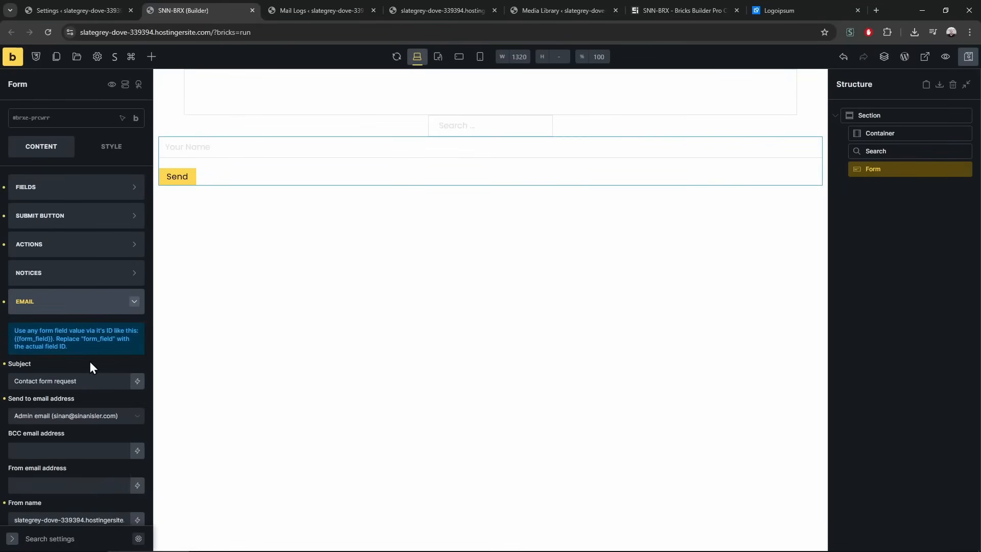
click(84, 306)
click(81, 245)
click(85, 287)
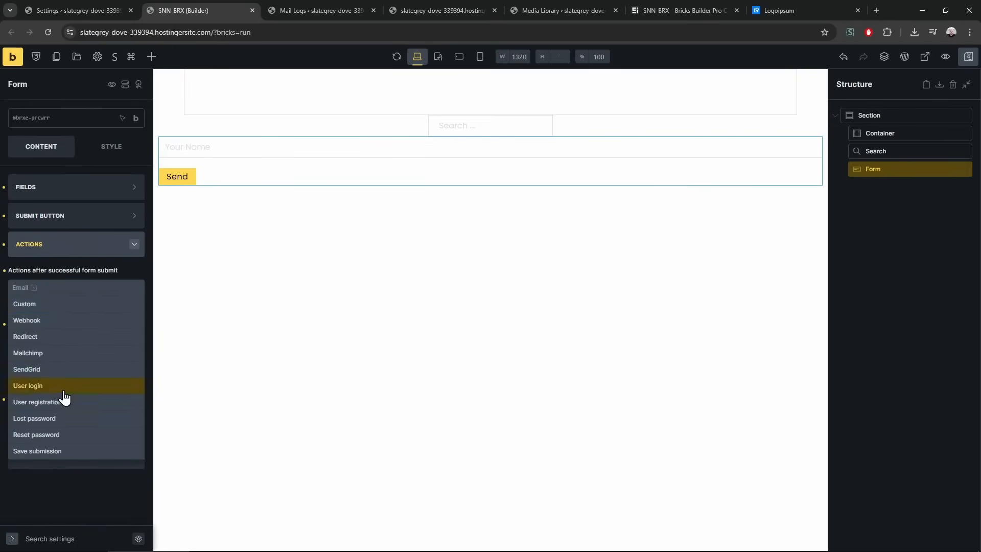
click(51, 451)
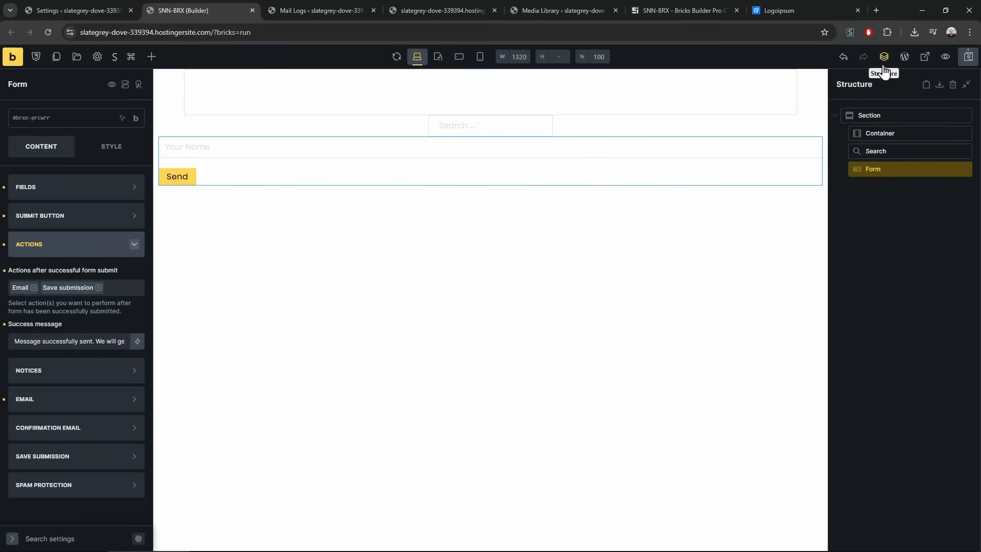
click(964, 62)
Reload the front page and submit the form again with the name 'test'
click(411, 11)
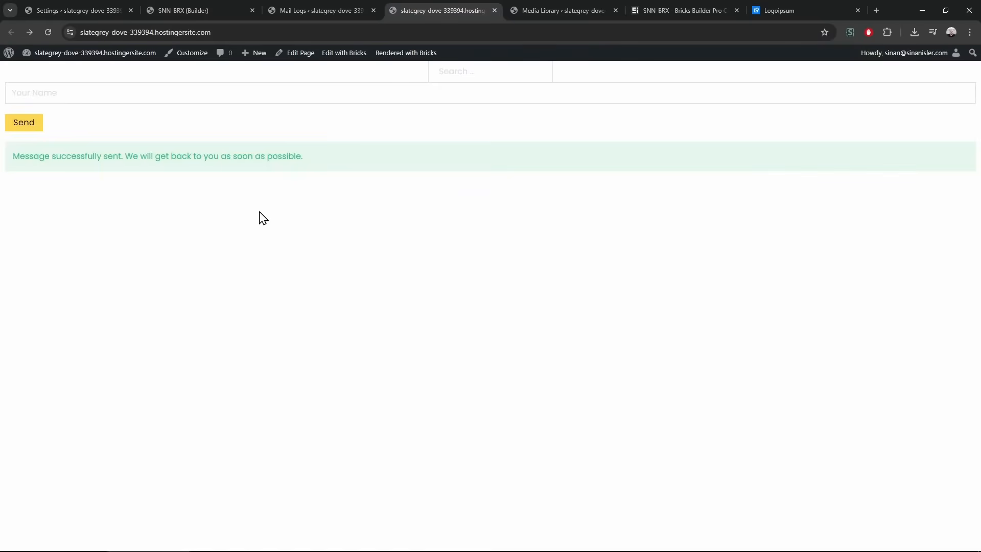
key(F5)
click(172, 92)
text(test)
click(28, 128)
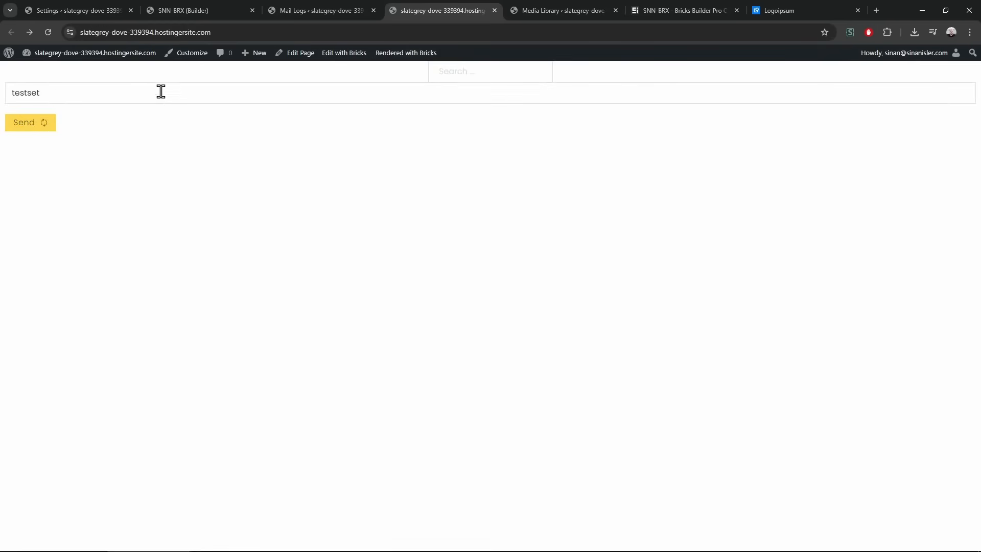
key(ctrl+1)
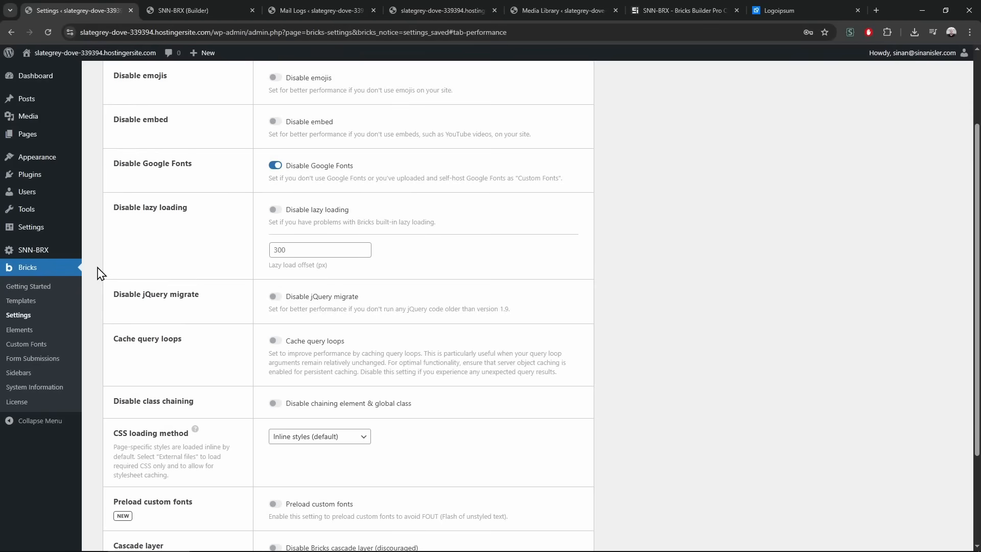
Open Bricks Form Submissions in a new tab and view the [No name] form's stored entry
middle_click(42, 359)
key(ctrl+2)
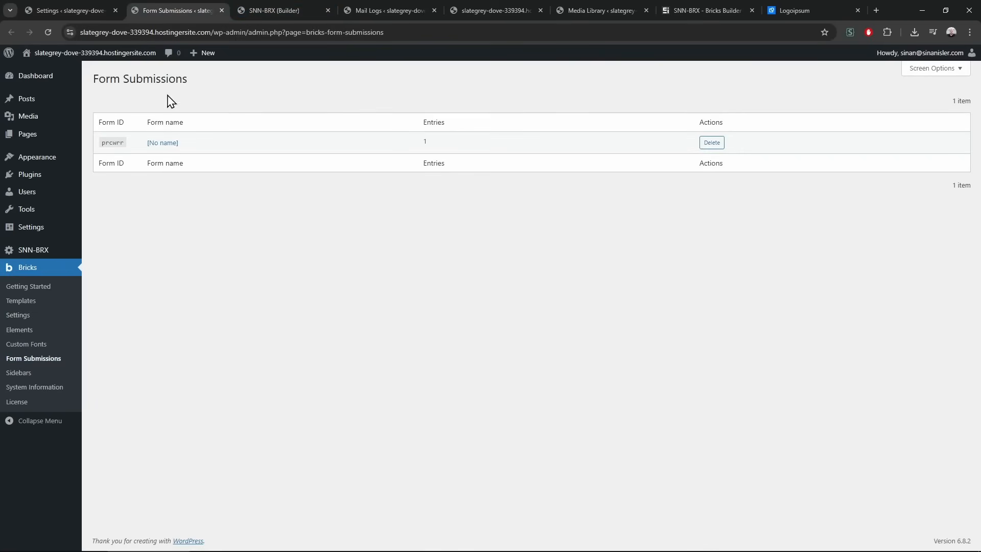
click(161, 144)
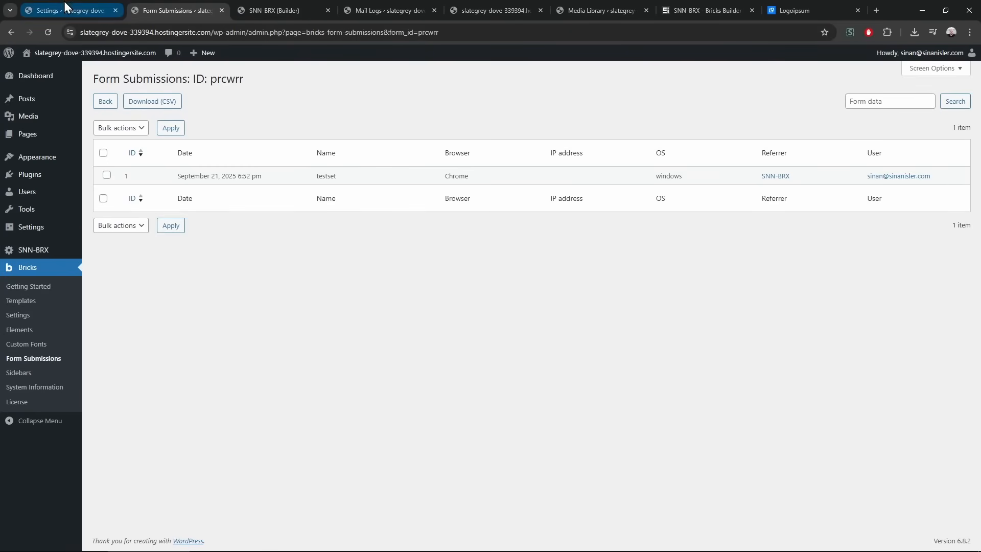
Return to Mail Logs and close the three extra tabs to its right
click(44, 3)
click(428, 7)
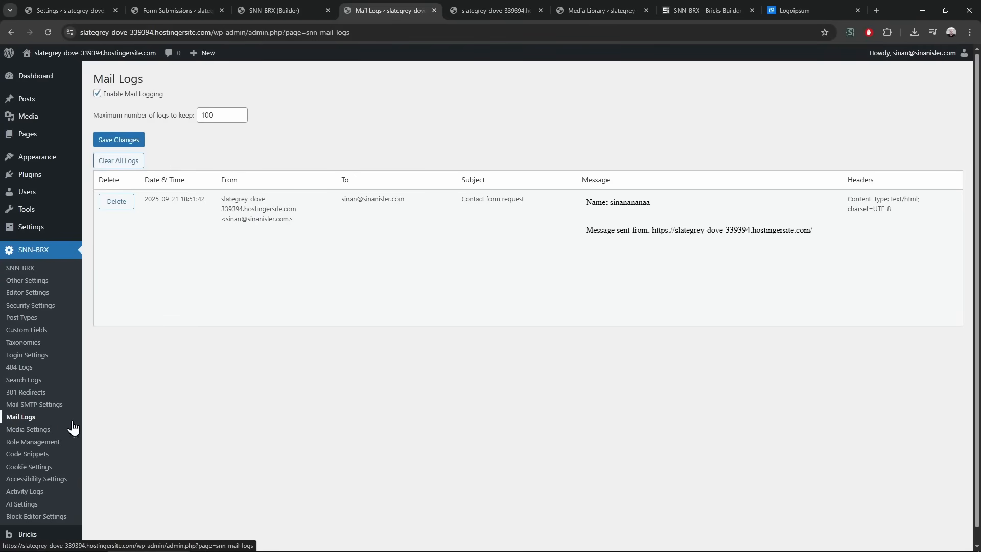
click(540, 11)
click(540, 10)
click(540, 10)
click(540, 10)
Tick Enable Media Categories in SNN-BRX Media Settings, then go to Media > Library
click(39, 430)
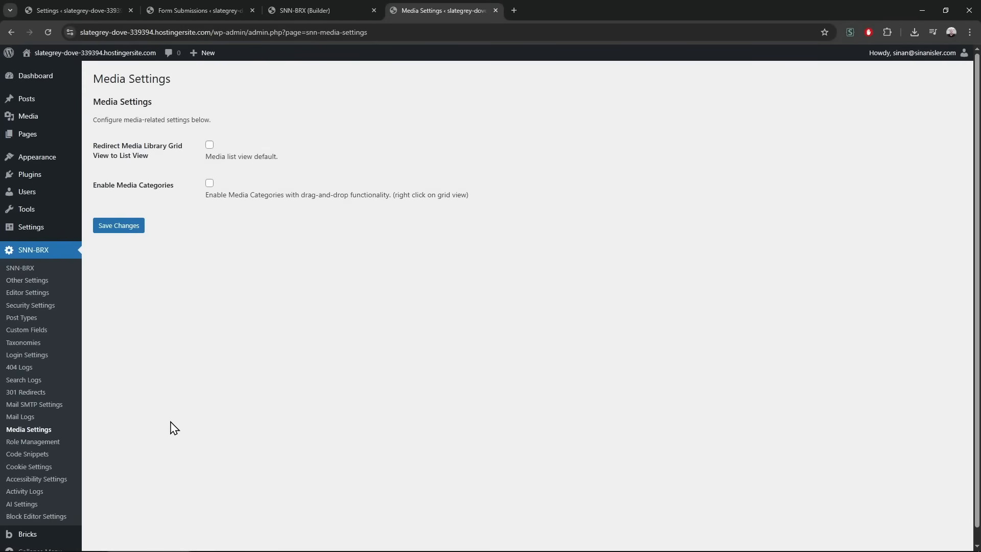
click(210, 183)
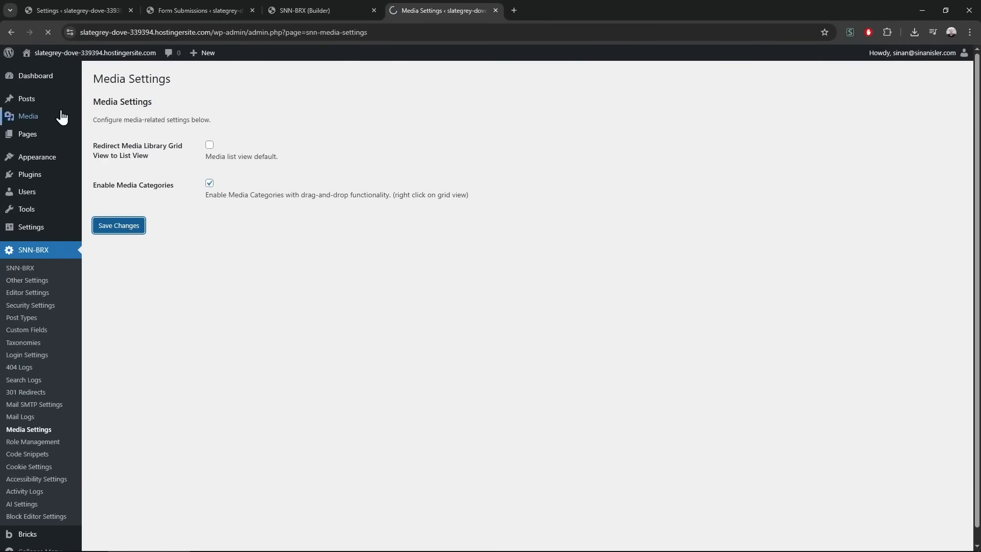
mouse_move(61, 107)
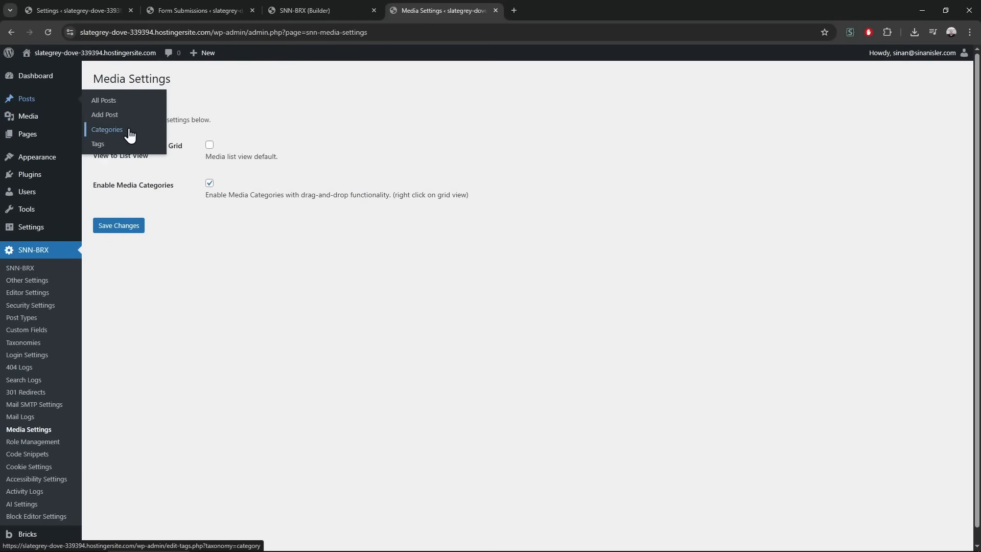
mouse_move(46, 141)
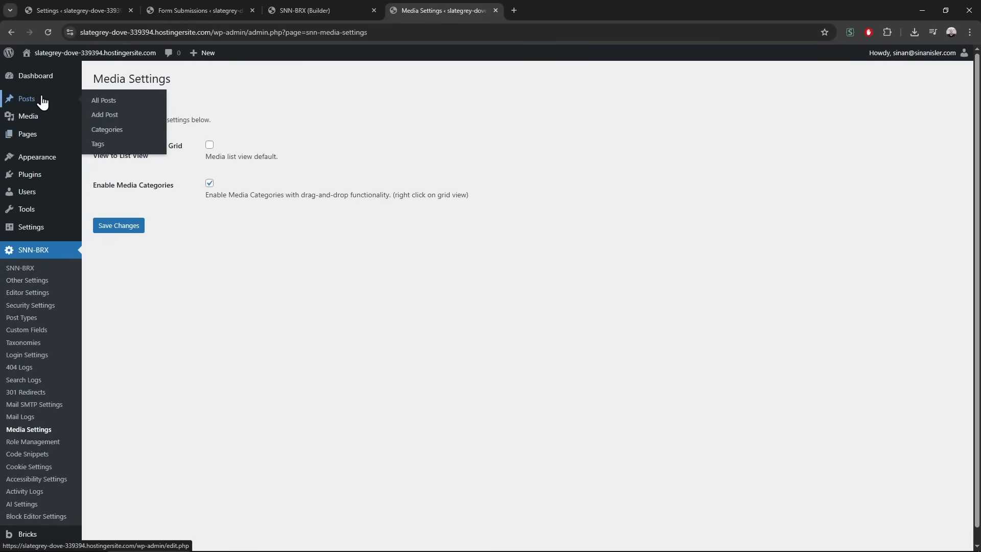
click(40, 118)
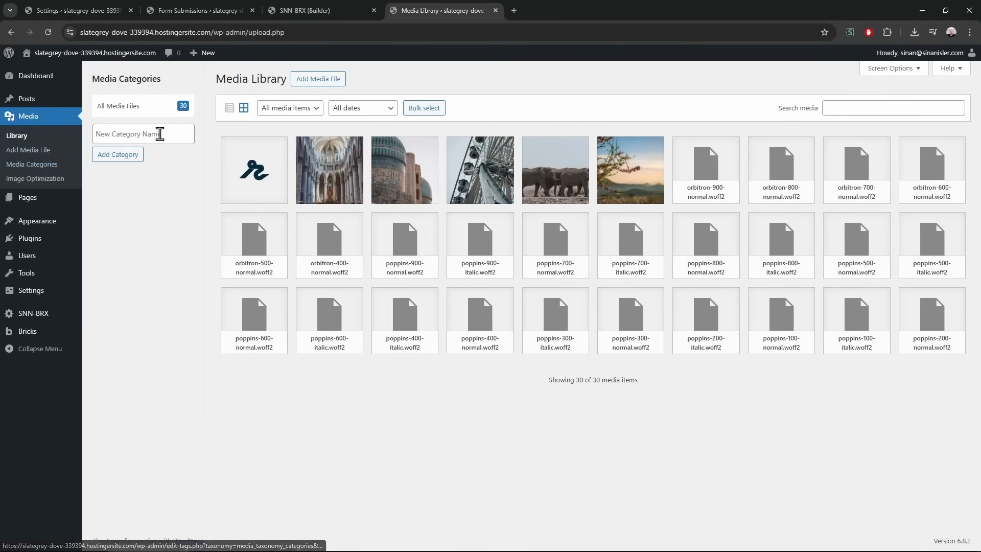
Create the media categories Birds, Cards, Planes and Buildings
click(49, 172)
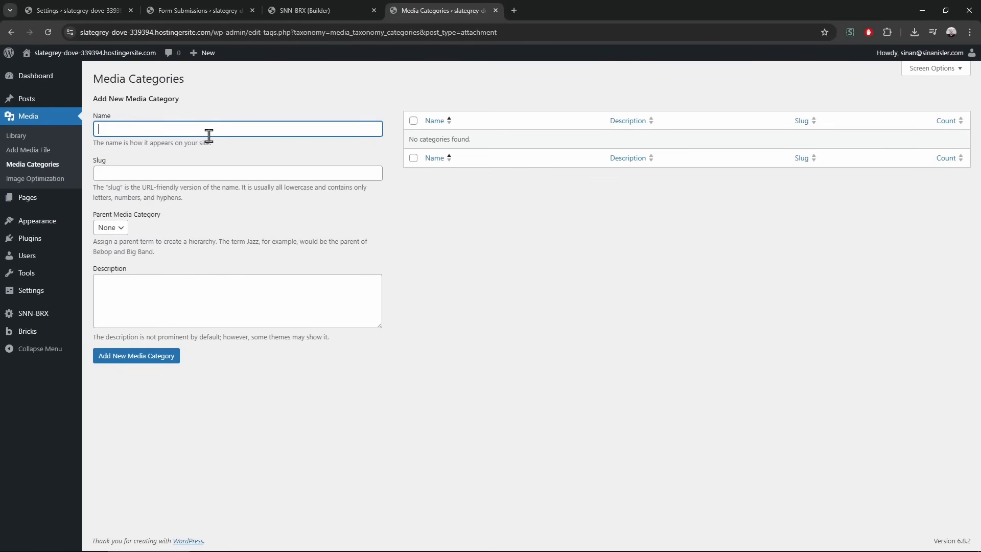
key(Return)
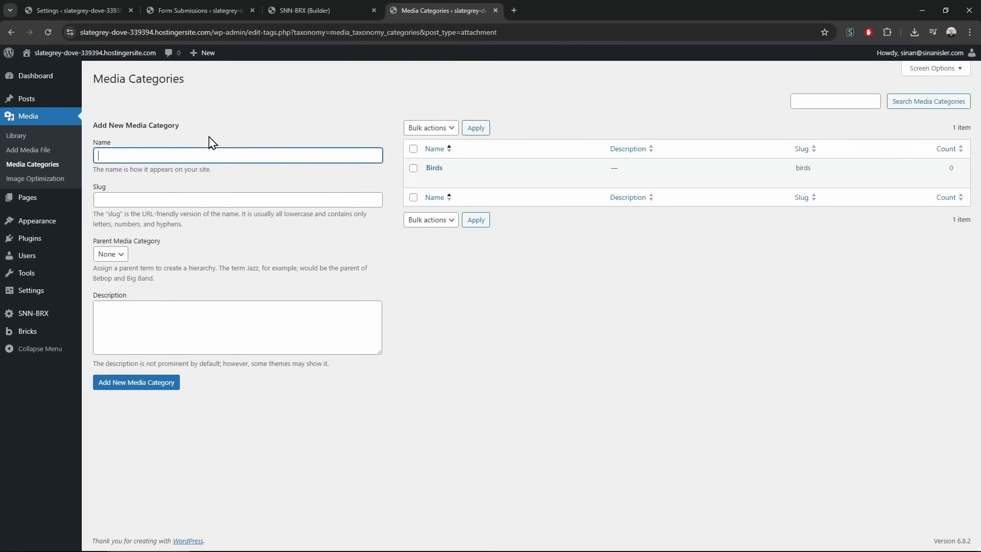
key(Return)
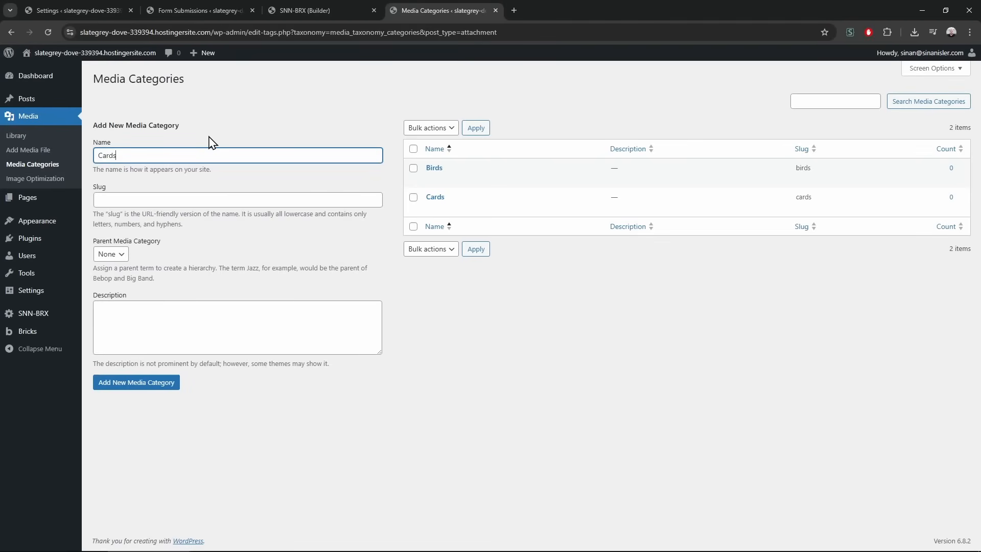
text(Planes)
key(Return)
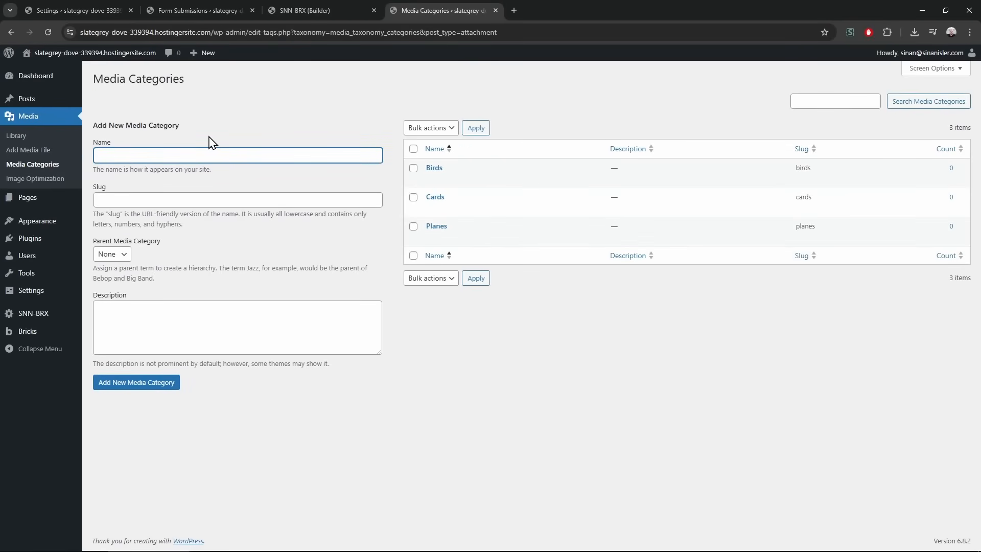
text(Buildings)
key(Return)
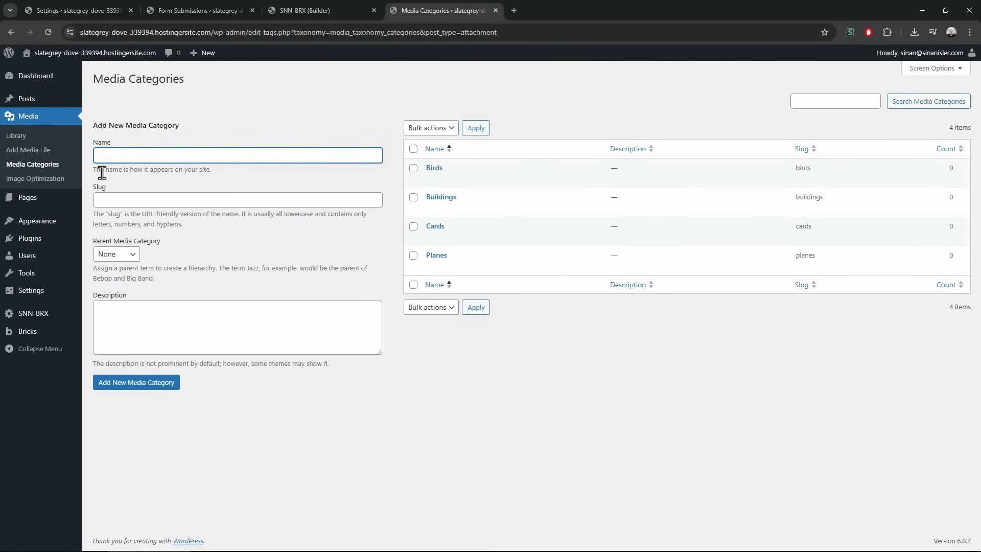
Add the Flowers category from the Media Library's categories panel
click(47, 134)
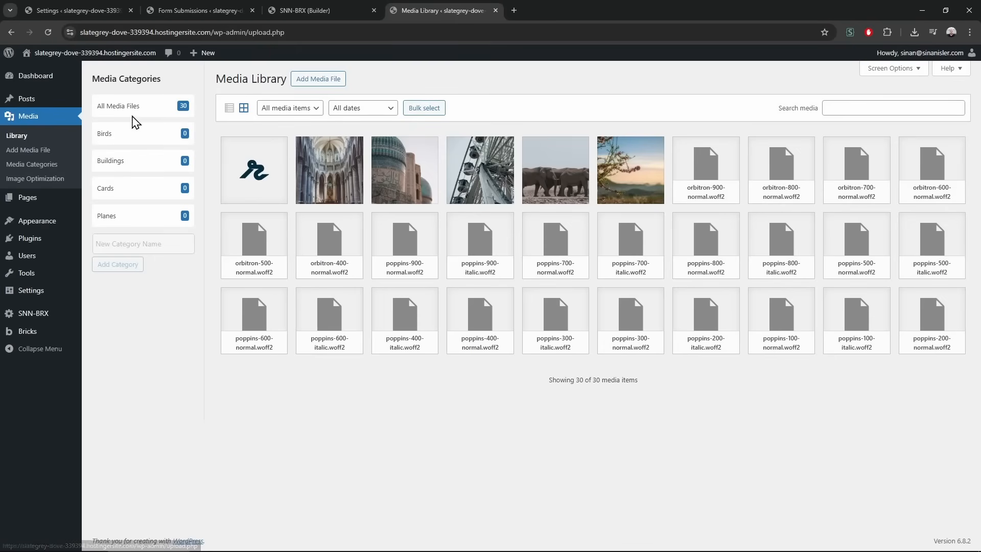
click(125, 244)
text(Flowers)
key(Return)
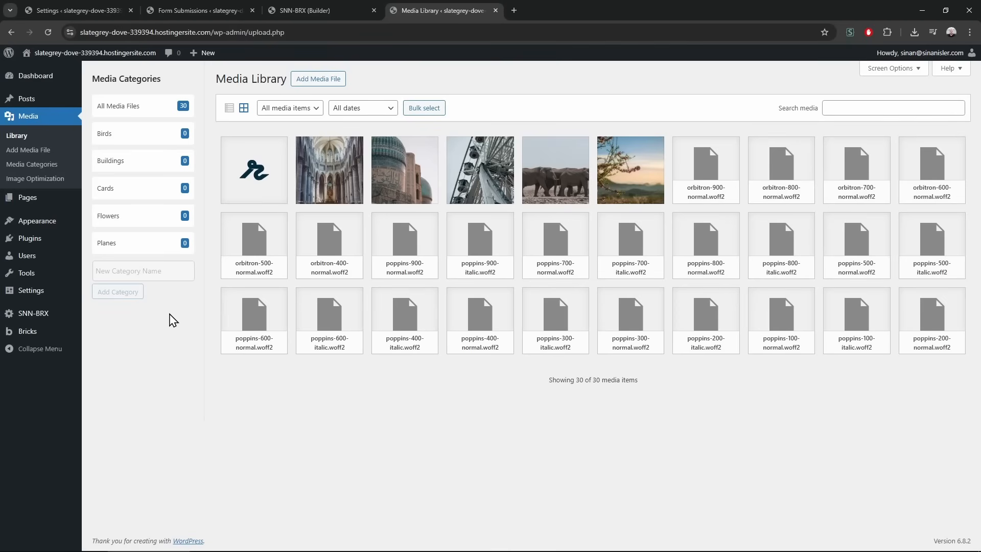
drag(251, 171, 180, 178)
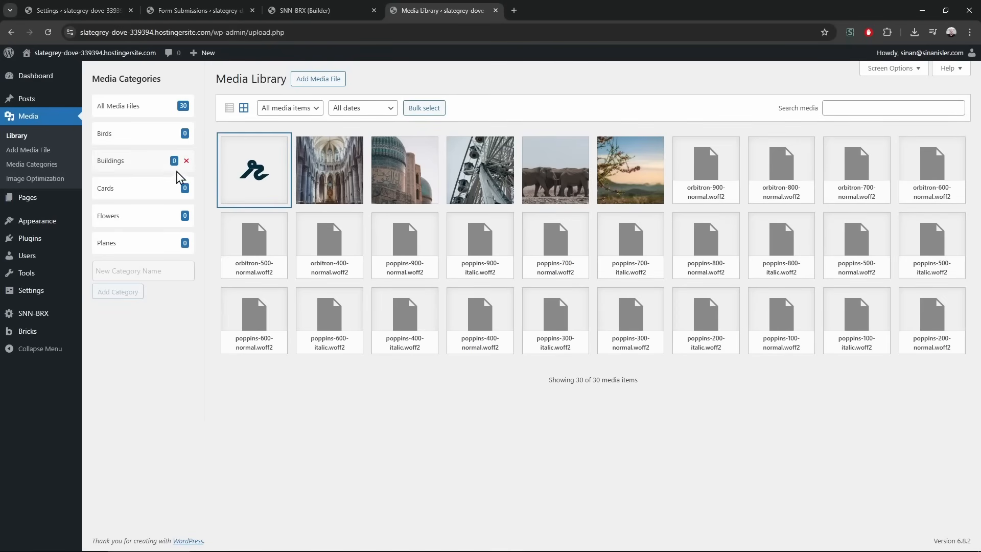
Look for category options on the logo, then switch the media library to list view
click(210, 170)
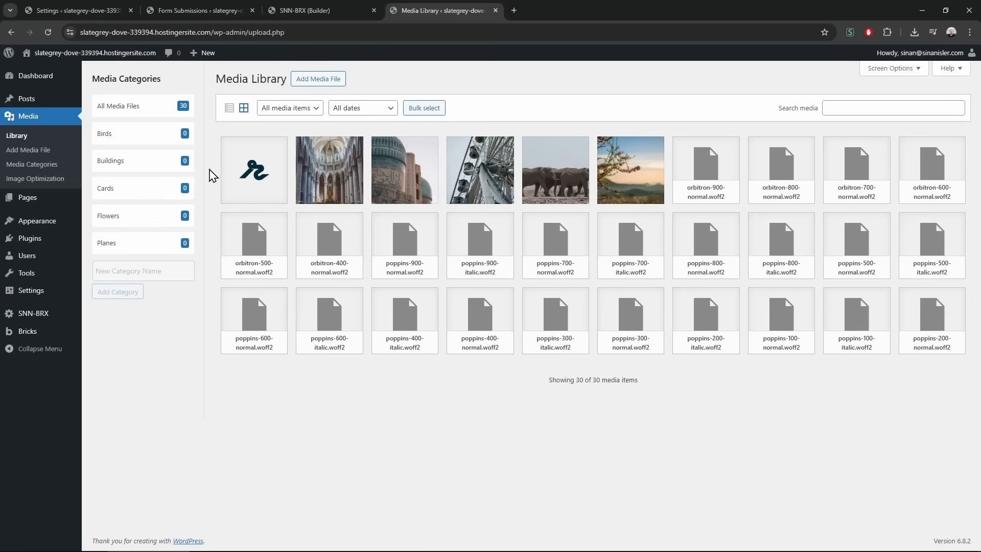
right_click(244, 171)
click(299, 421)
click(229, 108)
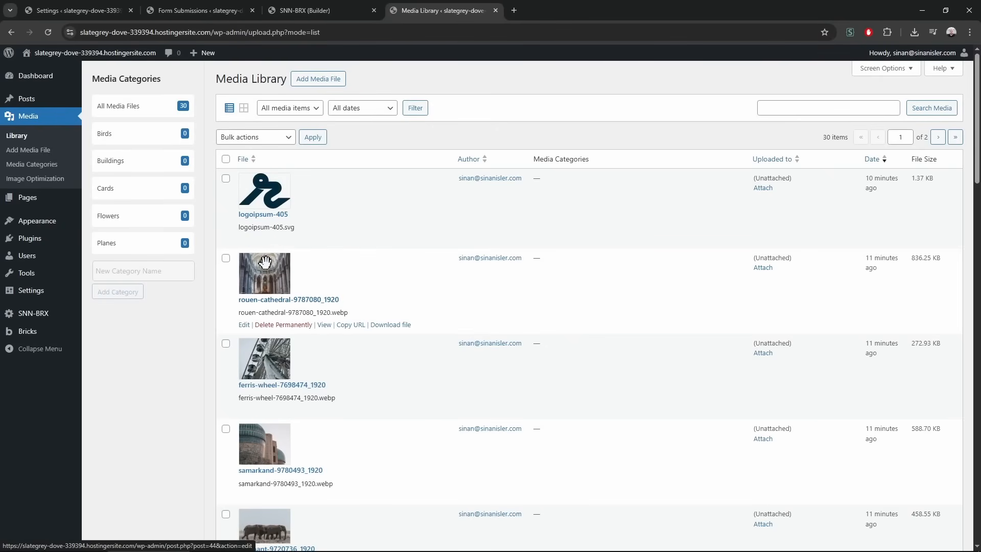
click(244, 109)
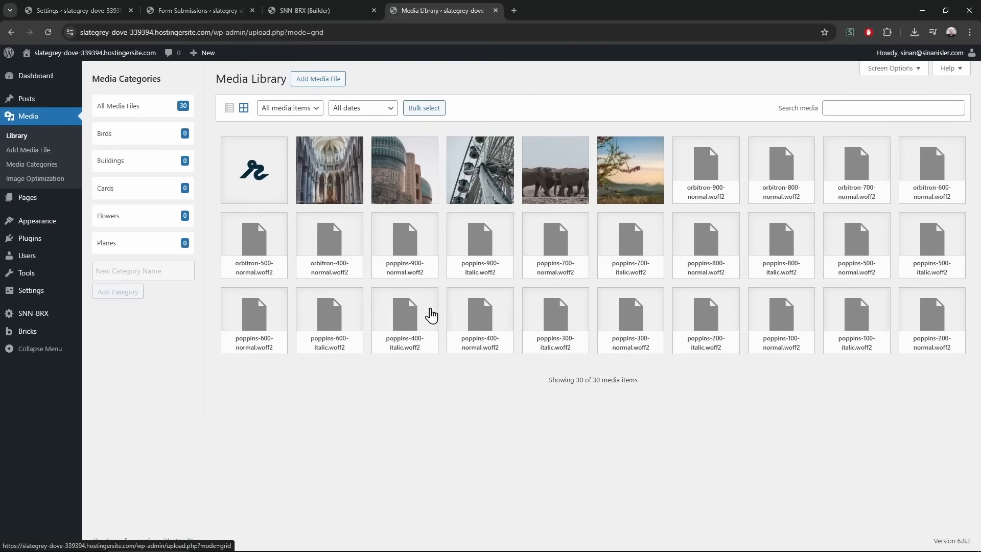
mouse_move(546, 538)
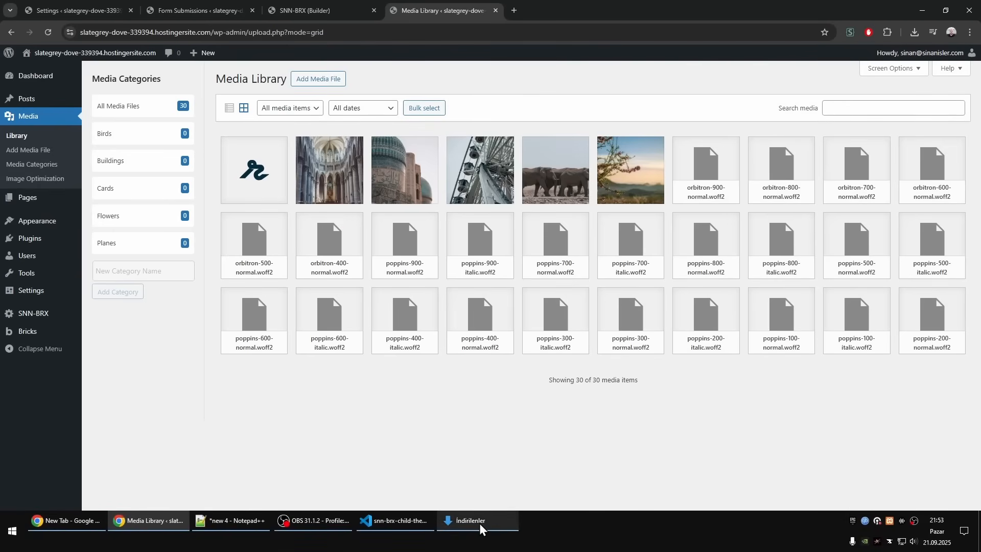
drag(204, 394, 327, 551)
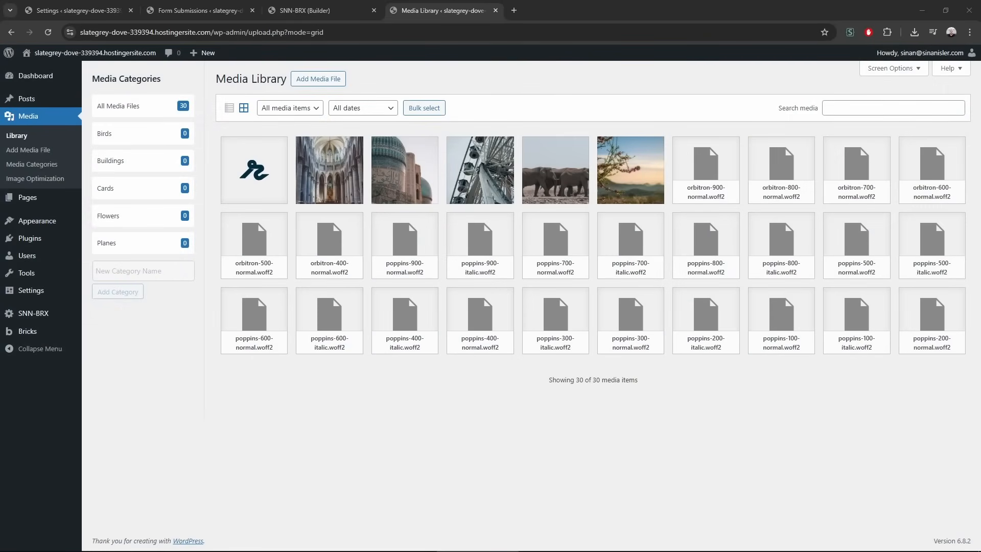
click(229, 108)
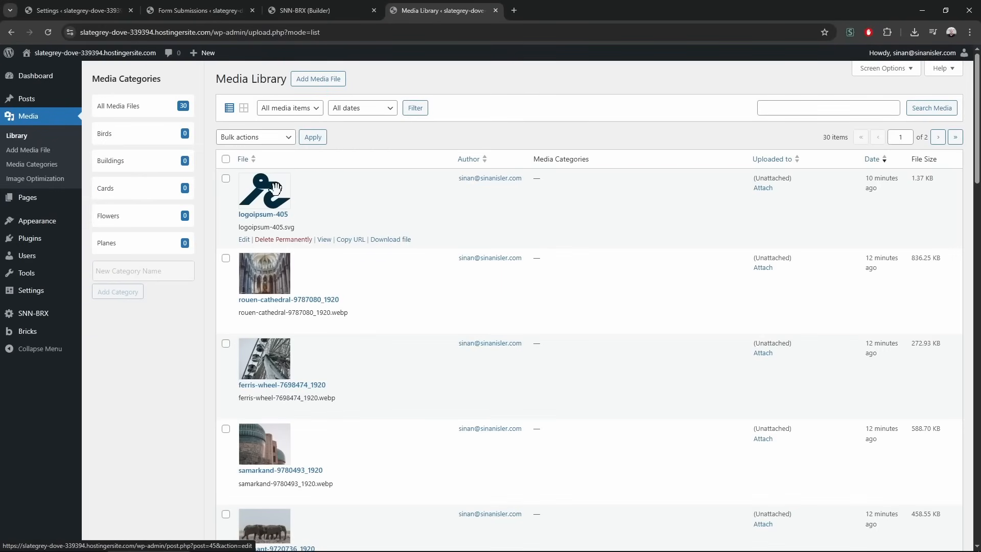
Drag logoipsum-405, rouen-cathedral and ferris-wheel into Cards and confirm Cards holds all three
drag(269, 192, 163, 189)
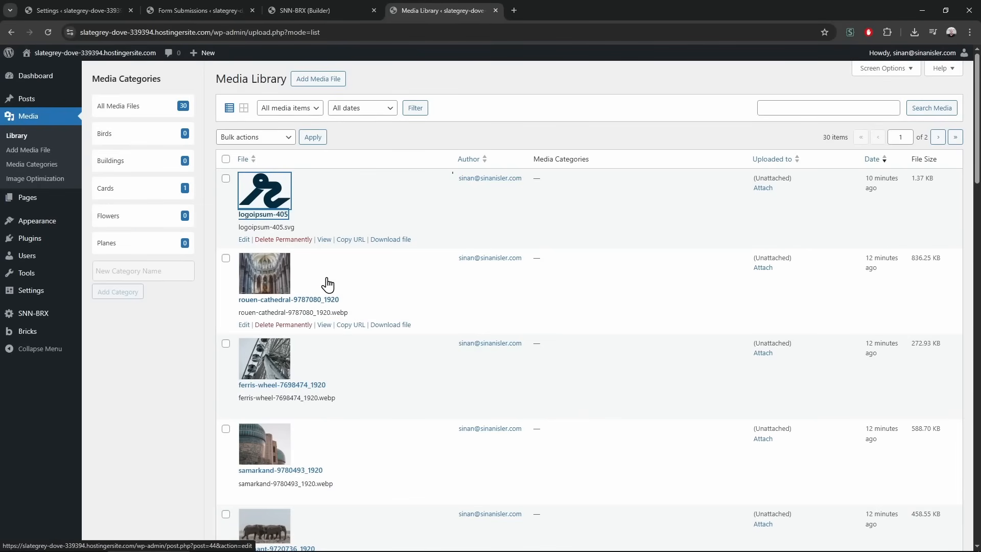
drag(263, 271, 148, 188)
drag(264, 358, 143, 190)
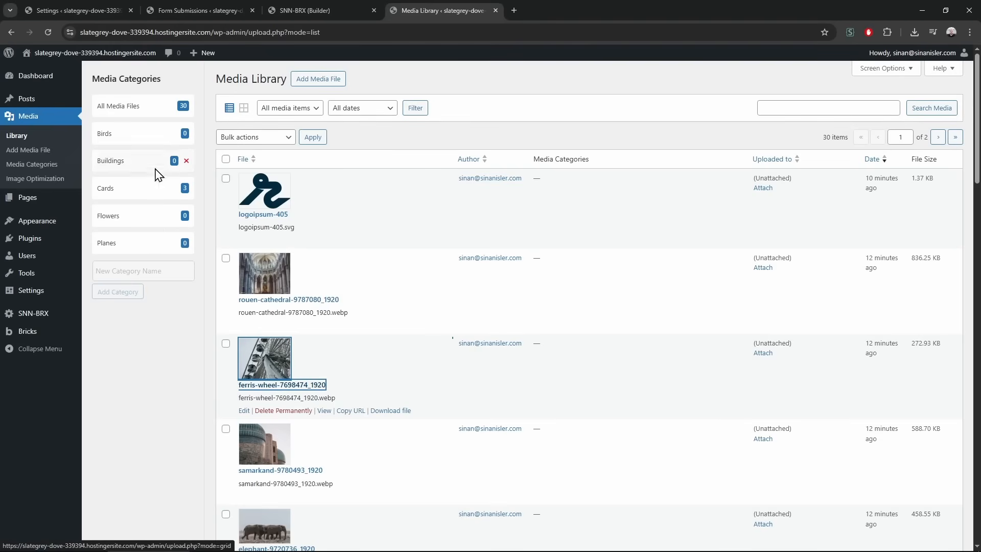
click(109, 192)
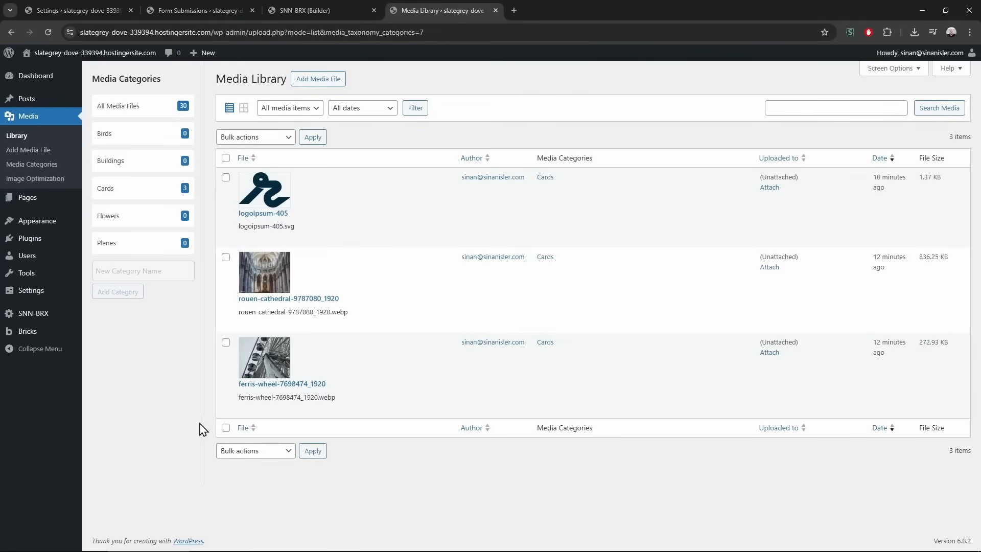
right_click(559, 75)
click(587, 93)
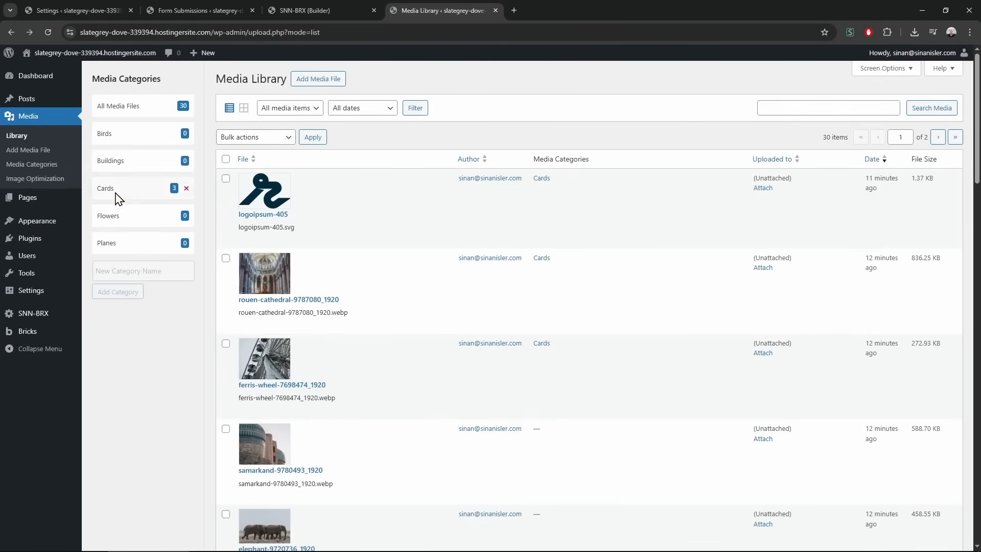
click(357, 10)
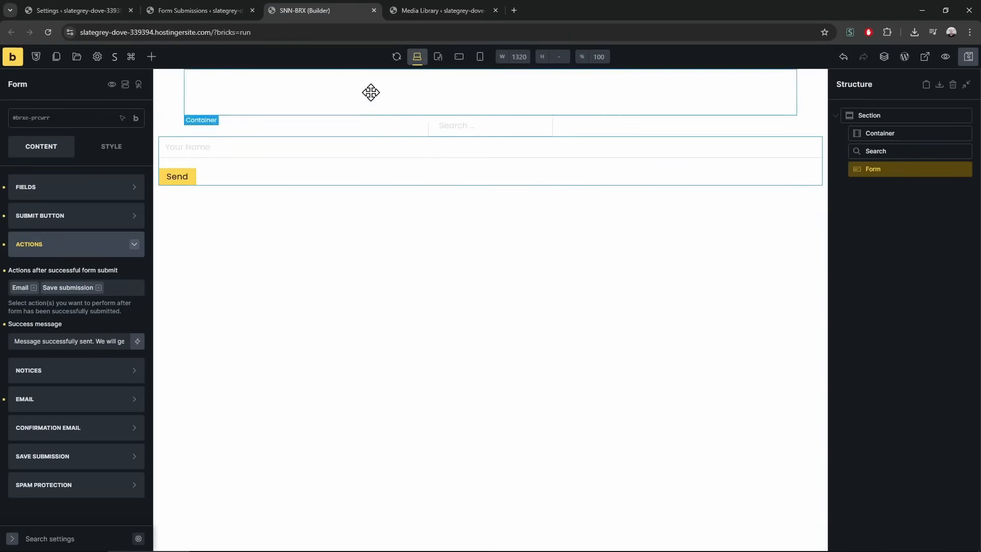
Add an Image element after the form and wrap it in a new Block
click(151, 57)
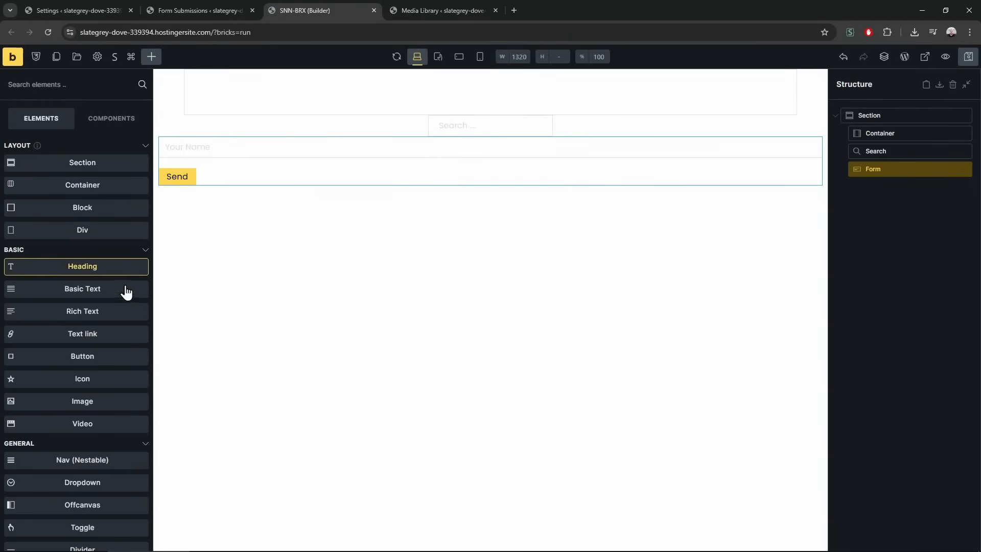
click(94, 400)
right_click(898, 185)
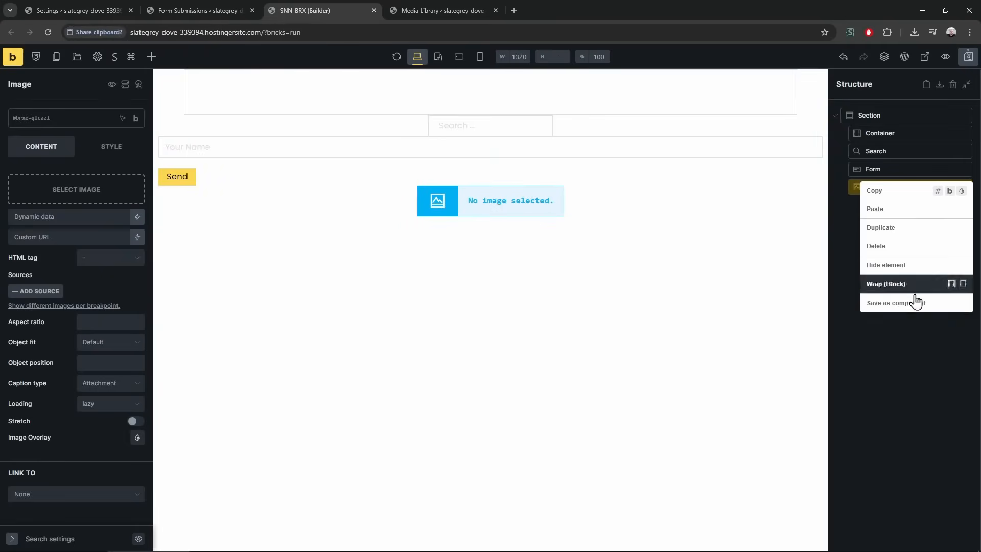
click(910, 287)
click(164, 138)
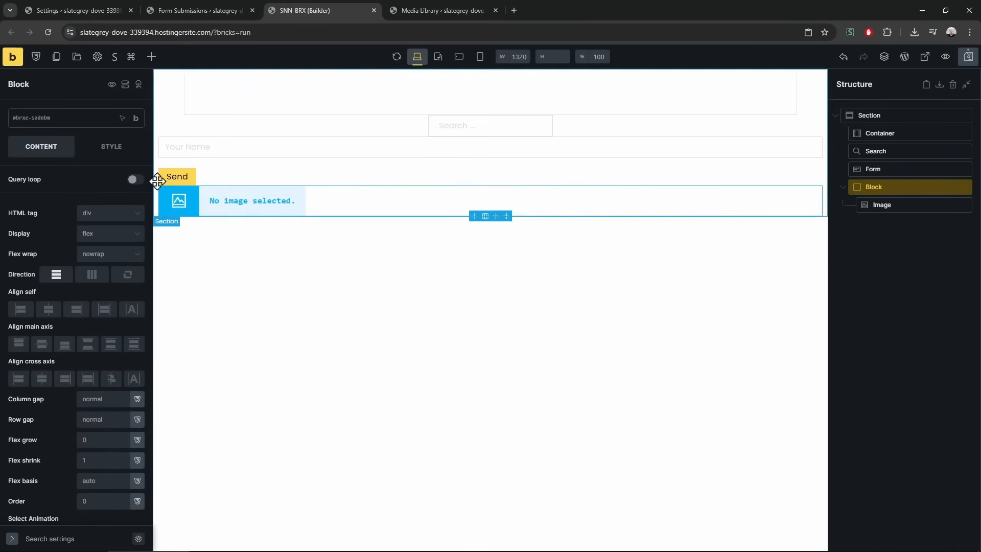
Enable a query loop on the Block that queries Media items
click(135, 179)
click(137, 196)
click(77, 236)
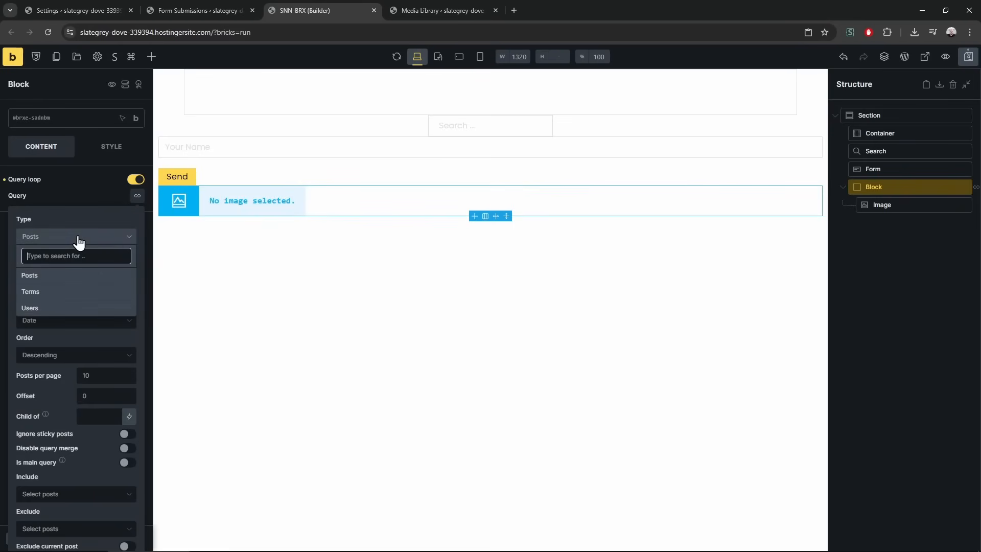
click(71, 275)
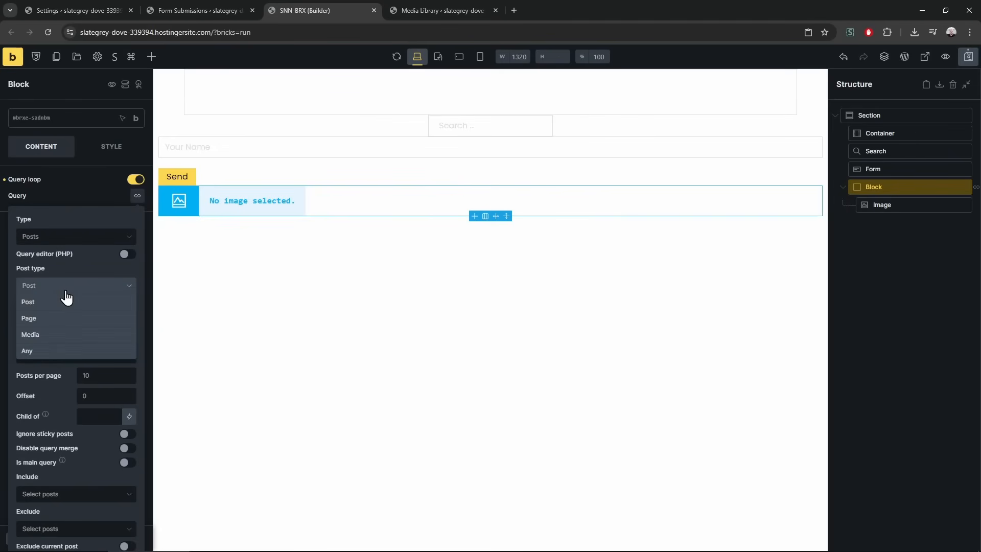
click(51, 336)
scroll(60, 391, down, 1)
scroll(61, 367, down, 5)
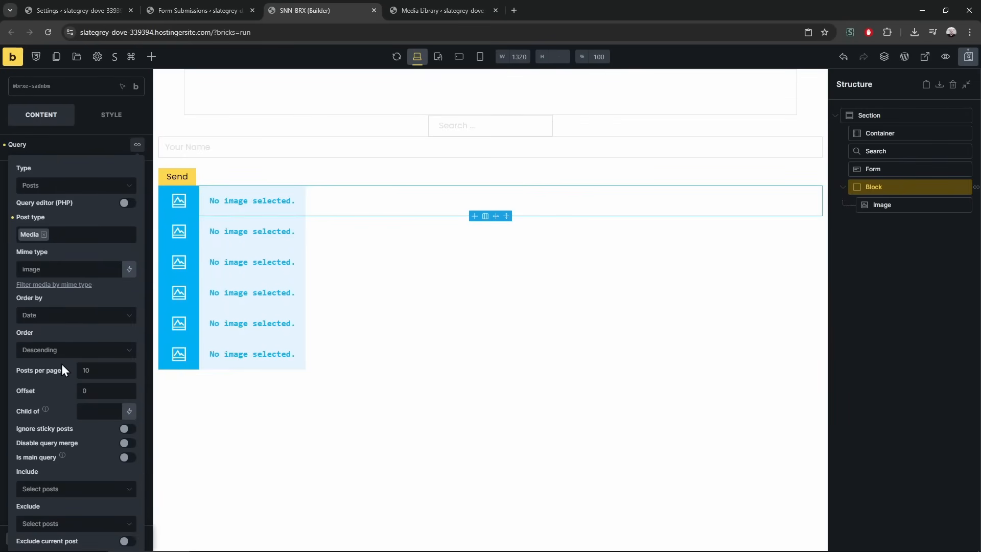
Restrict the loop's included terms to the Cards category and select the looped Image
click(71, 337)
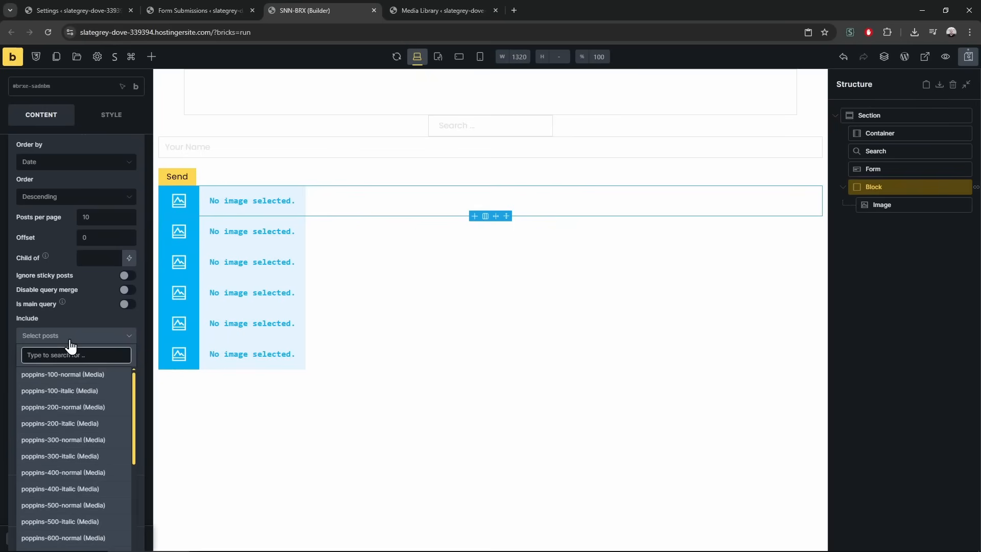
click(72, 337)
scroll(67, 368, down, 3)
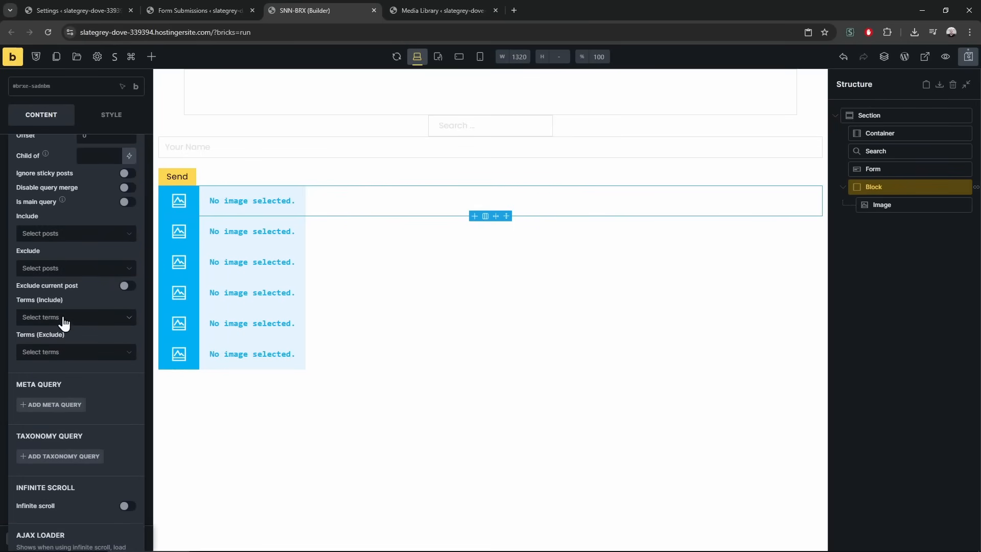
click(64, 322)
click(226, 8)
click(358, 11)
click(444, 5)
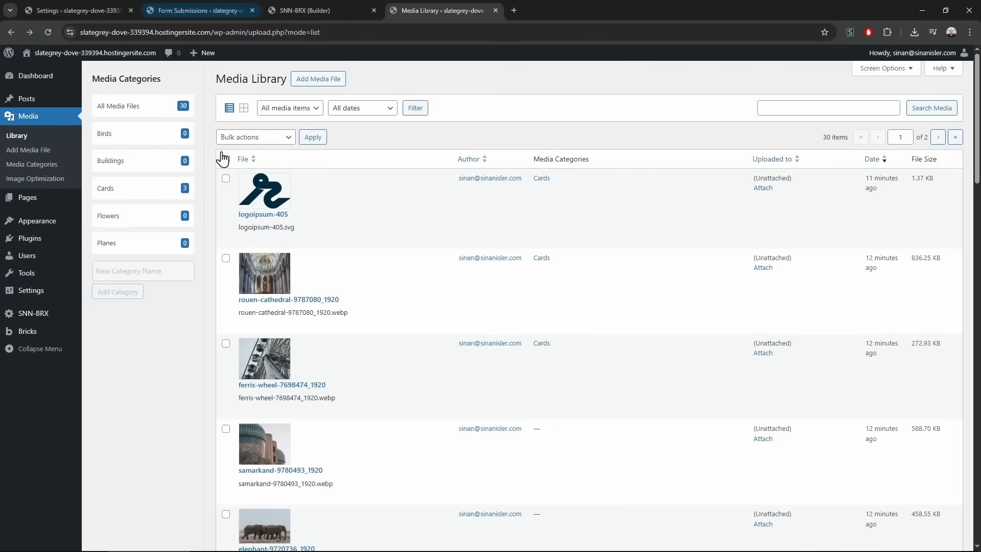
click(339, 7)
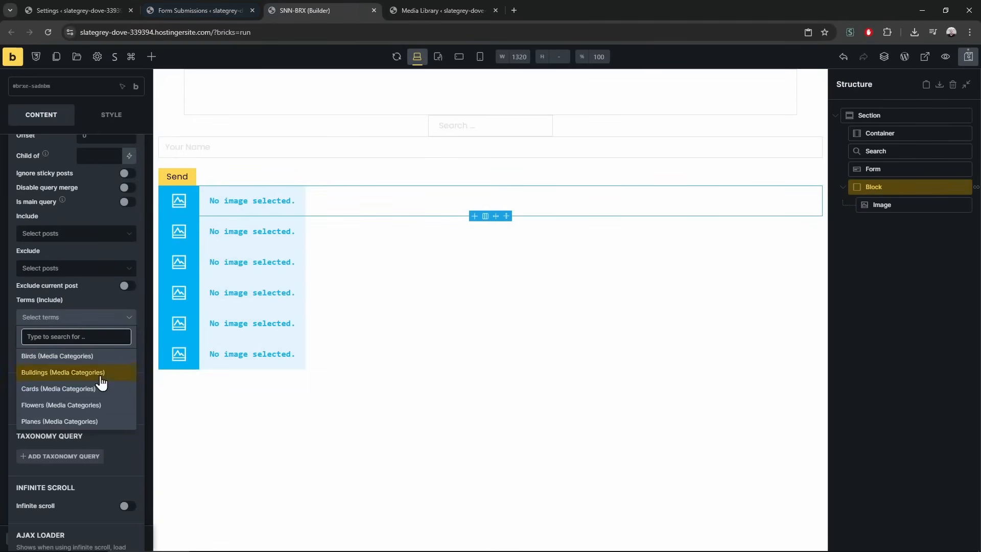
click(51, 387)
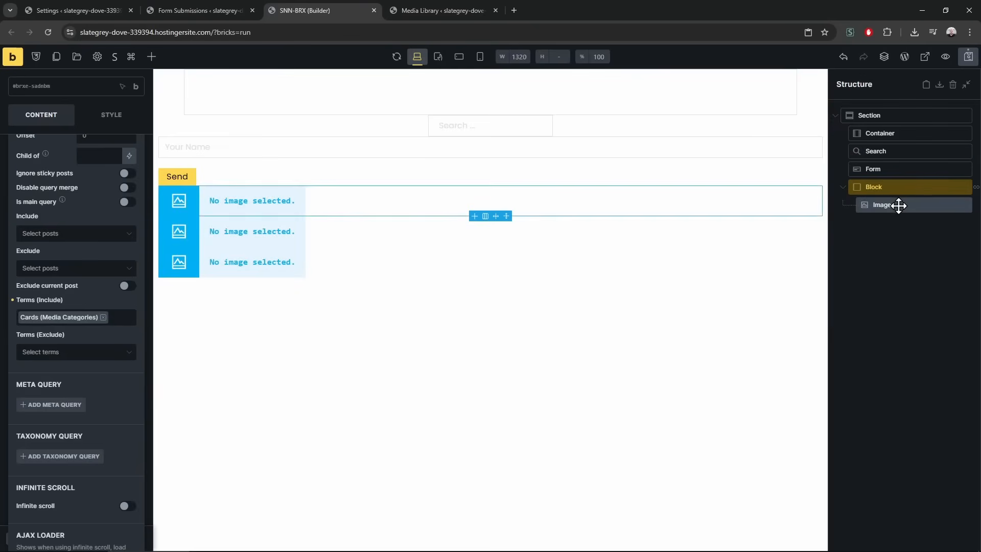
click(891, 205)
scroll(102, 217, up, 2)
Try the featured image tag as the Image source, then clear the source field
click(137, 216)
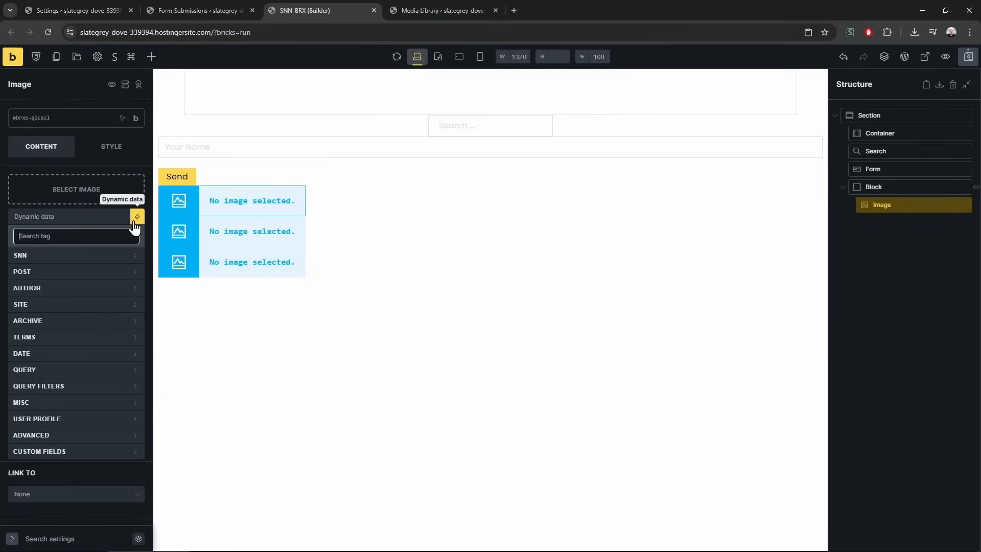
text(att)
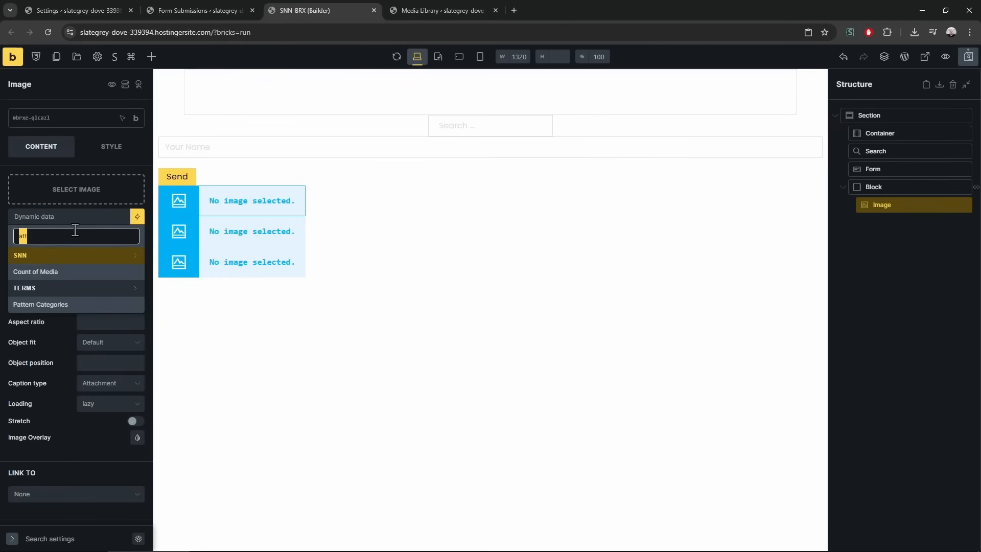
key(BackSpace)
text(feat)
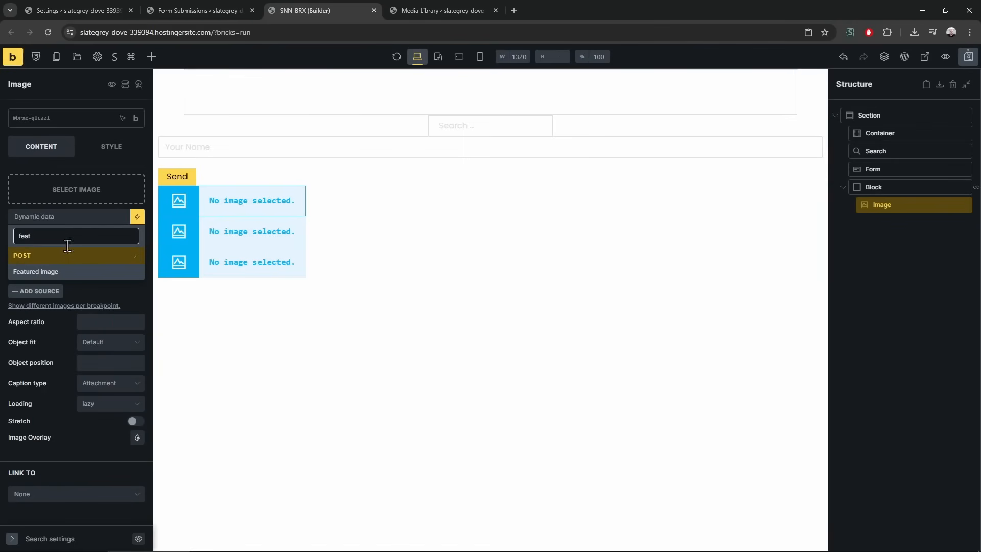
click(60, 275)
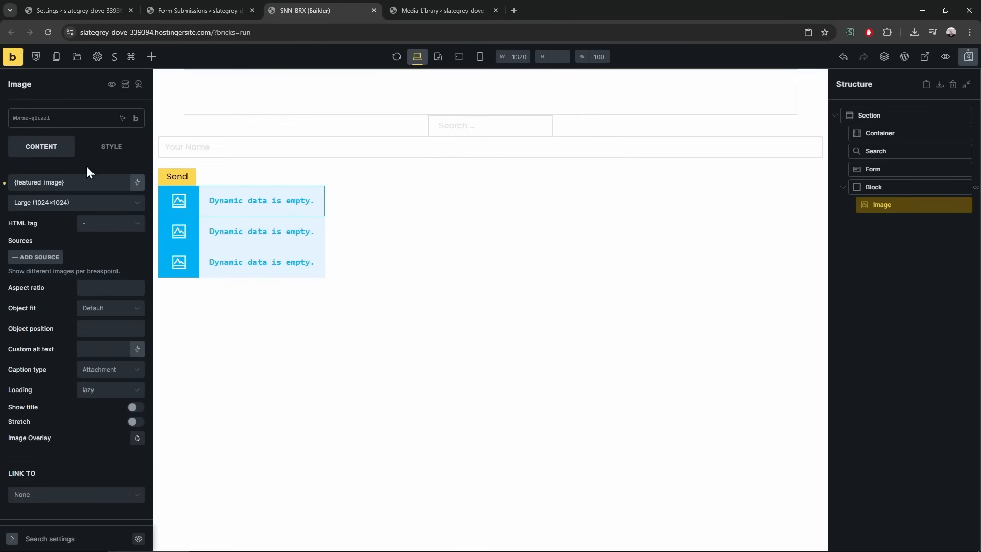
click(81, 183)
key(ctrl+a)
key(BackSpace)
text(image)
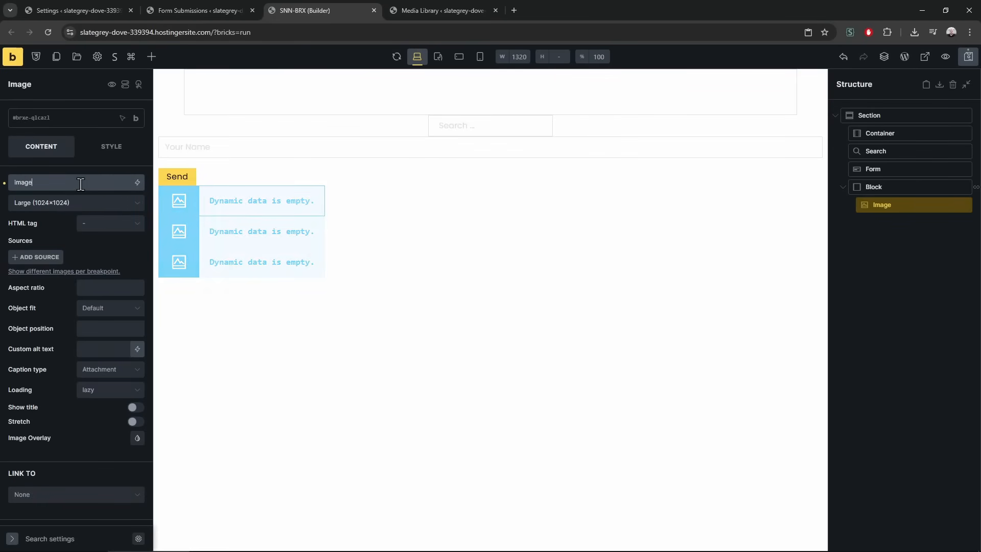
key(ctrl+a)
key(BackSpace)
click(133, 186)
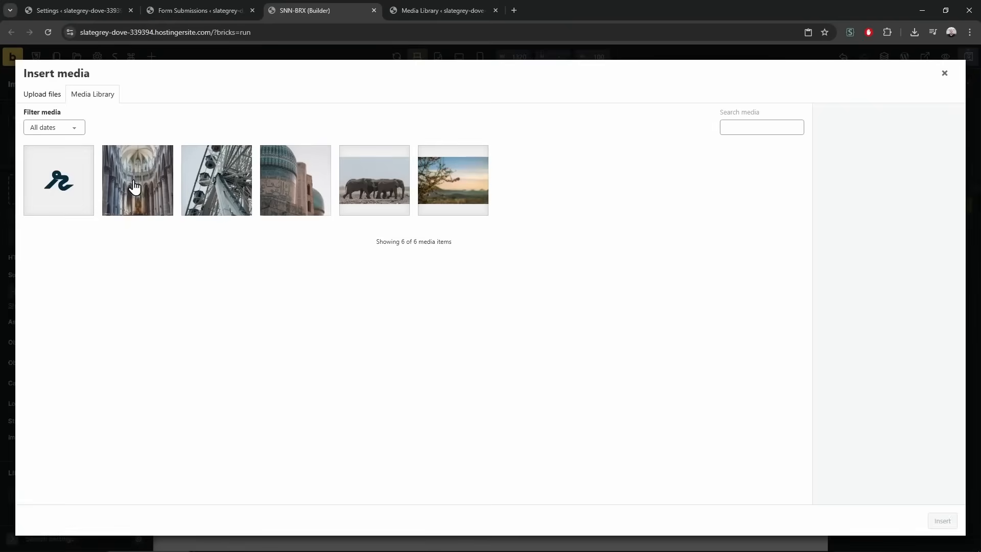
key(Escape)
Set the Image source to the {post_id} dynamic tag of the looped media item
click(137, 217)
text(ima)
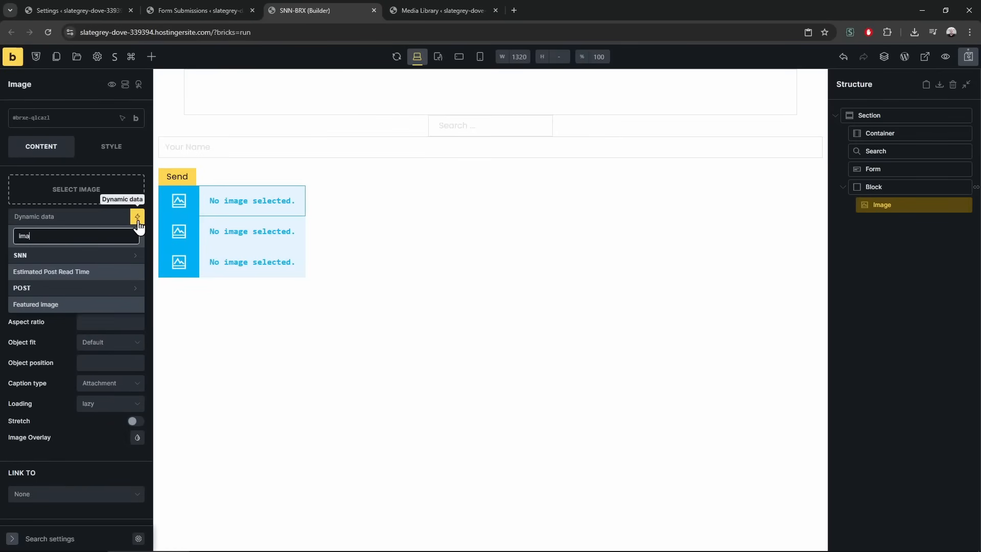
text(ge)
click(97, 261)
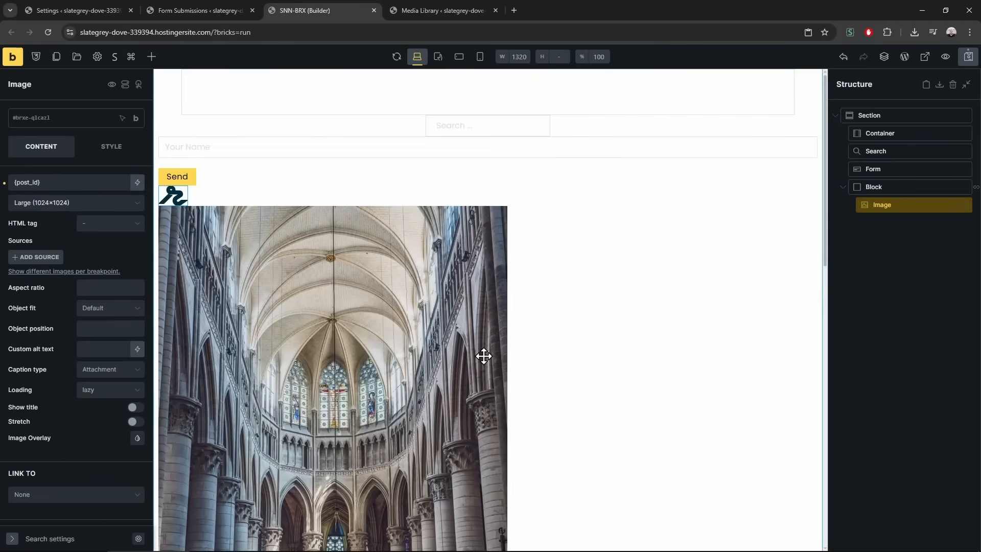
triple_click(30, 183)
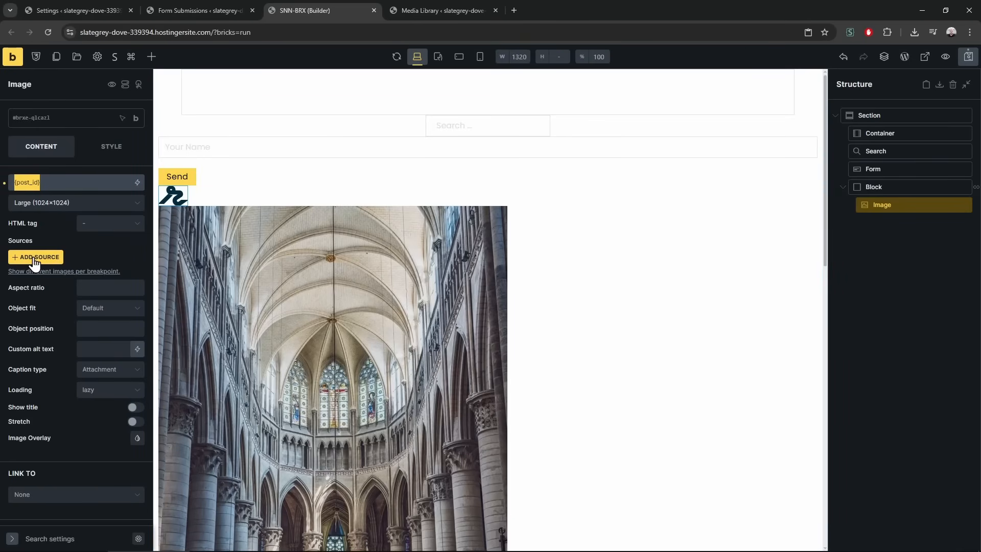
Check the logoipsum item's post ID in its Edit Media URL, close it, and select the looped Block
click(415, 9)
middle_click(257, 216)
click(582, 7)
drag(287, 38, 329, 36)
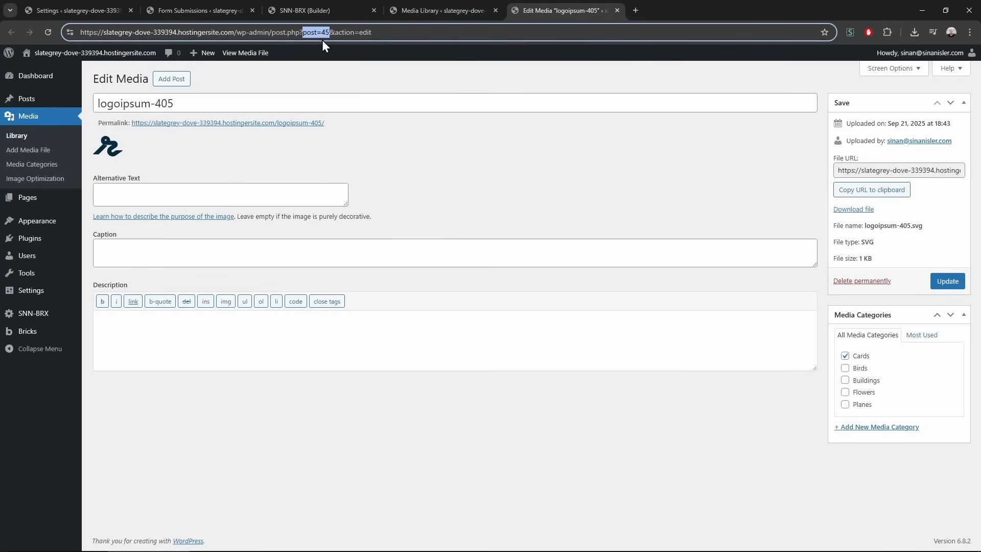
middle_click(518, 14)
click(320, 3)
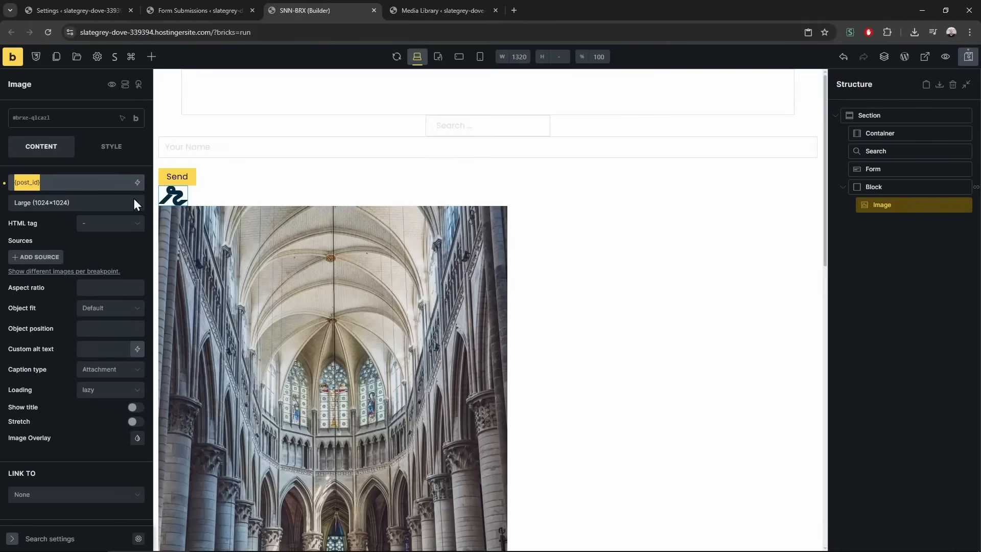
click(936, 265)
click(900, 186)
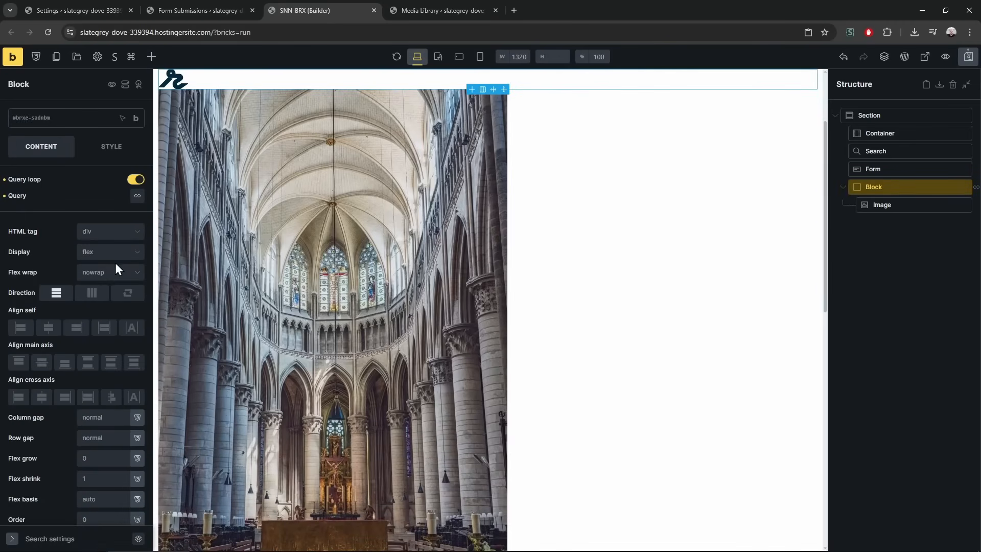
Set the looped Image's Style > Layout width to 200 and save the page
scroll(296, 356, down, 7)
scroll(683, 324, up, 9)
scroll(488, 300, down, 2)
click(110, 149)
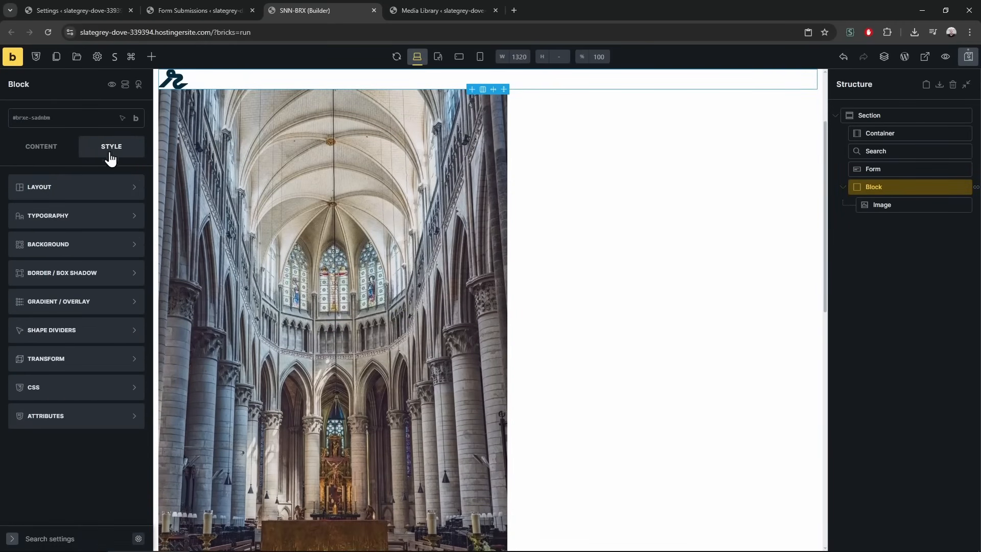
click(904, 206)
click(103, 188)
click(104, 431)
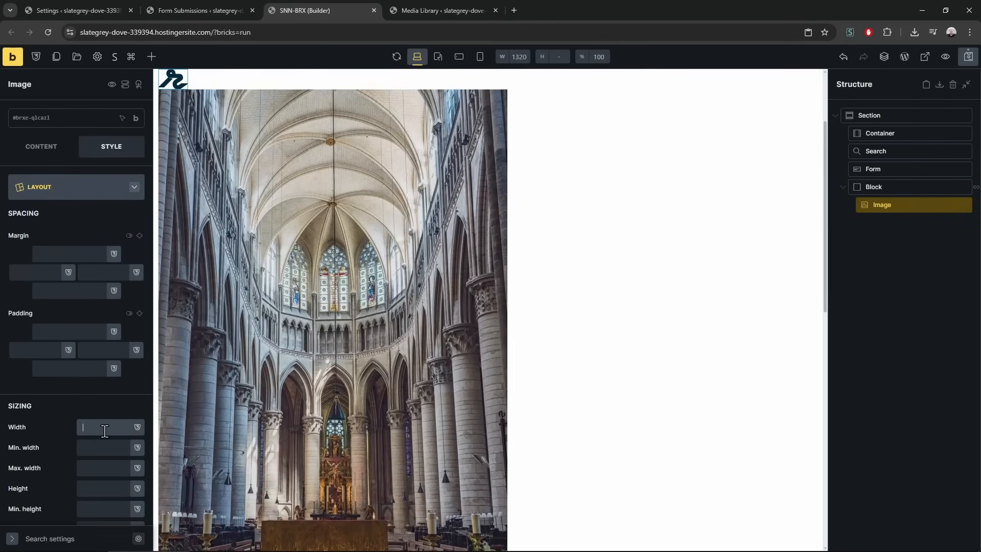
text(200)
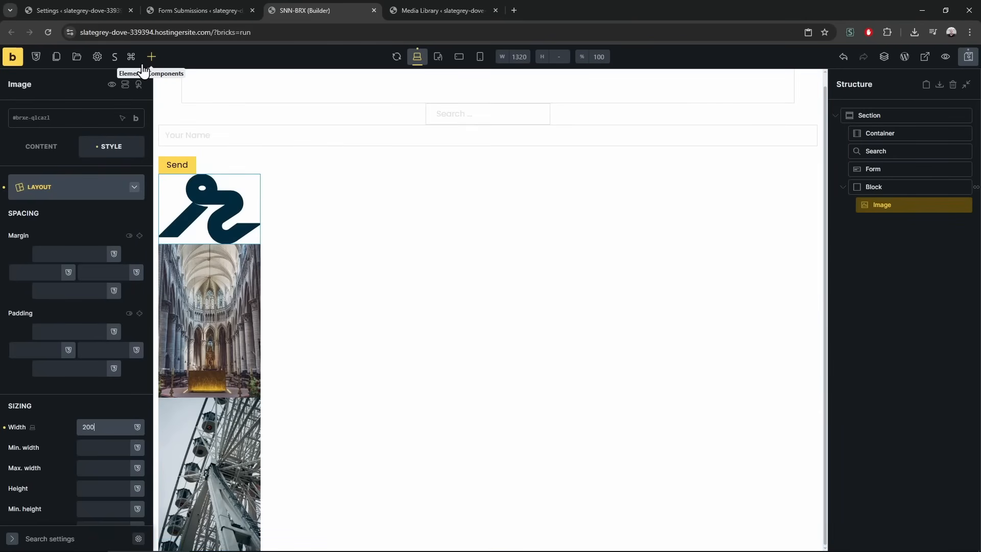
click(969, 57)
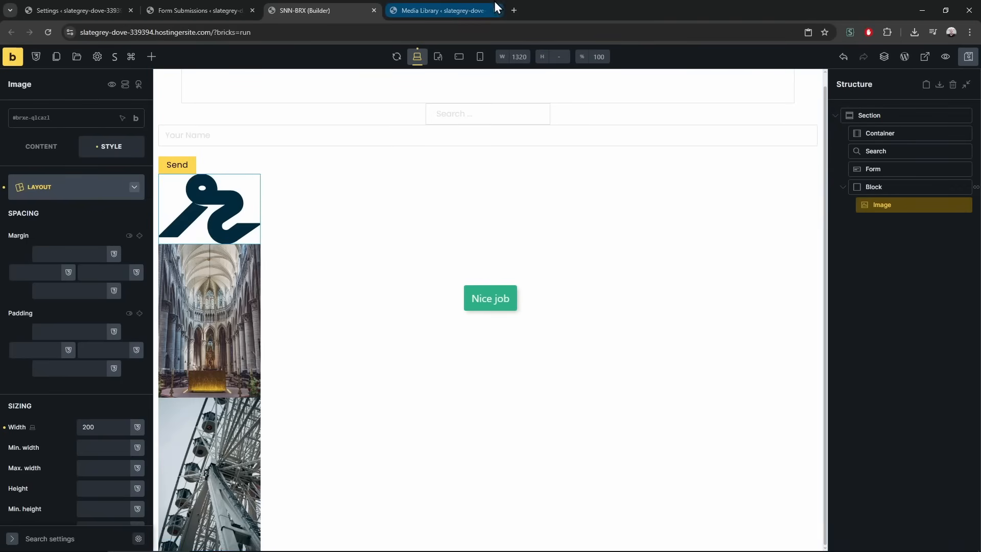
click(224, 4)
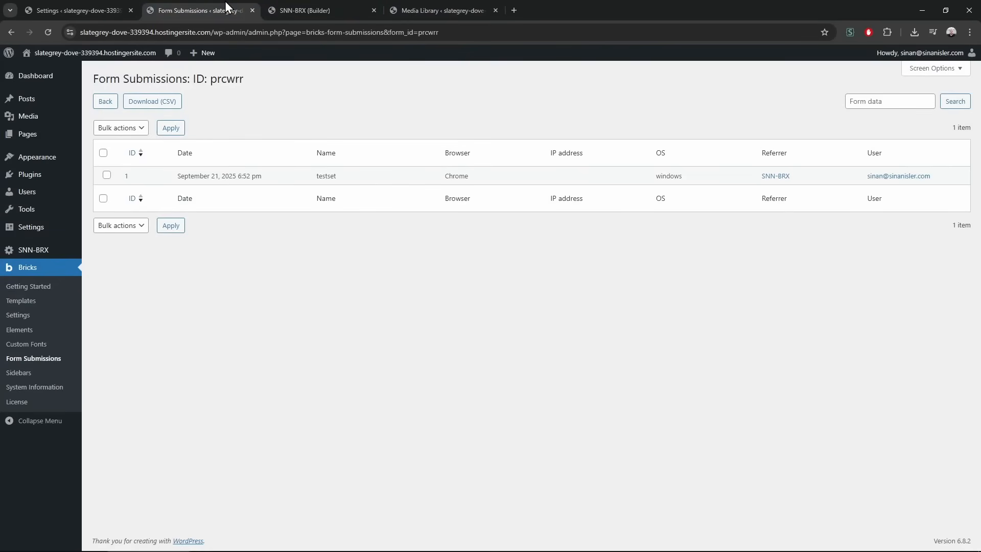
Close the unneeded tabs, open the front page in the background, and open SNN-BRX Role Management
click(90, 3)
click(45, 248)
middle_click(241, 3)
middle_click(240, 3)
middle_click(241, 2)
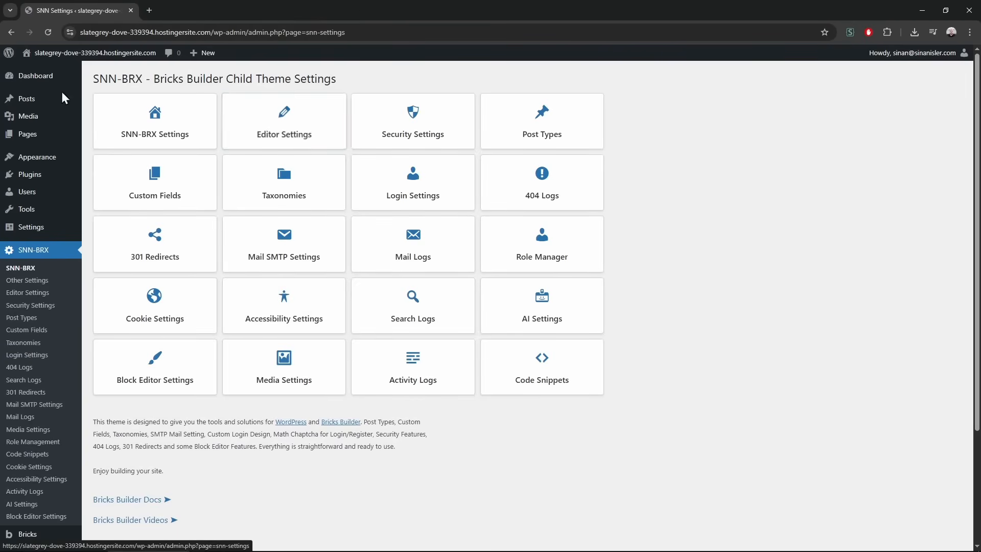
middle_click(92, 53)
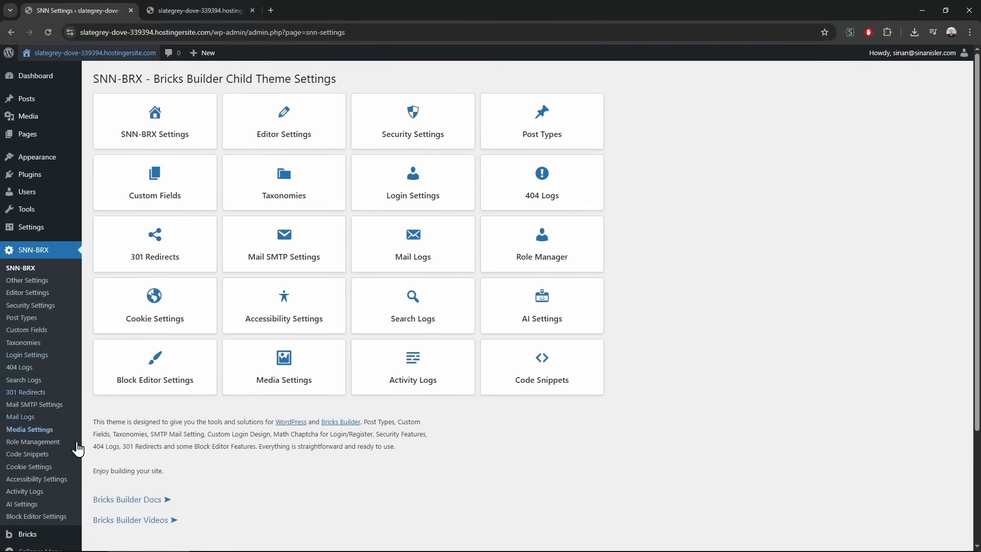
click(60, 443)
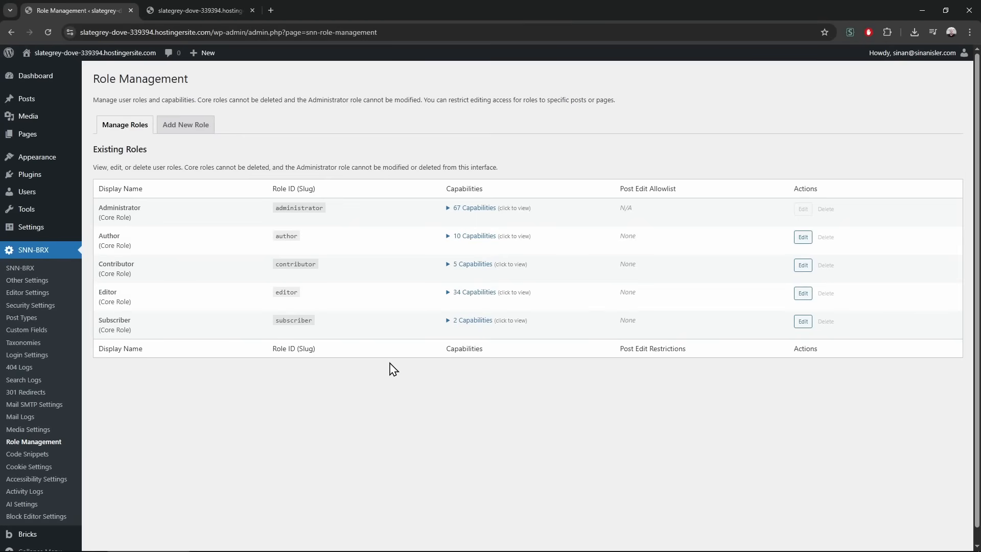
Start a new page titled 'intern page' from the Pages list
middle_click(32, 135)
click(330, 13)
click(148, 79)
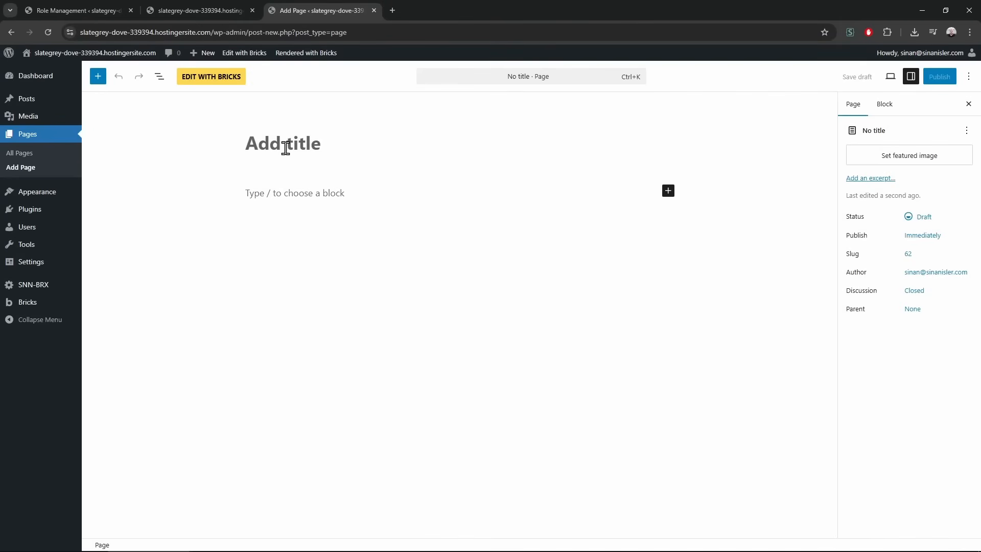
text(inter)
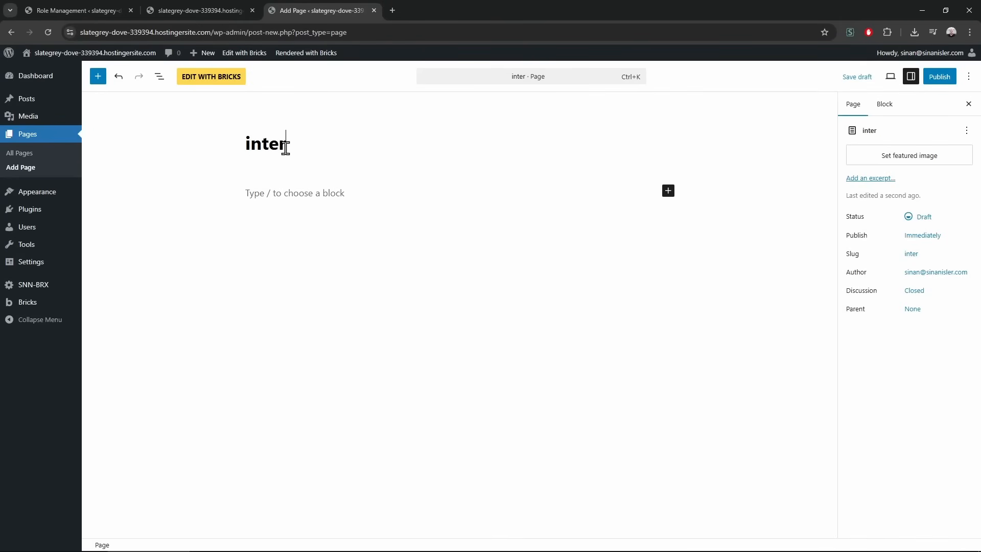
text(n page)
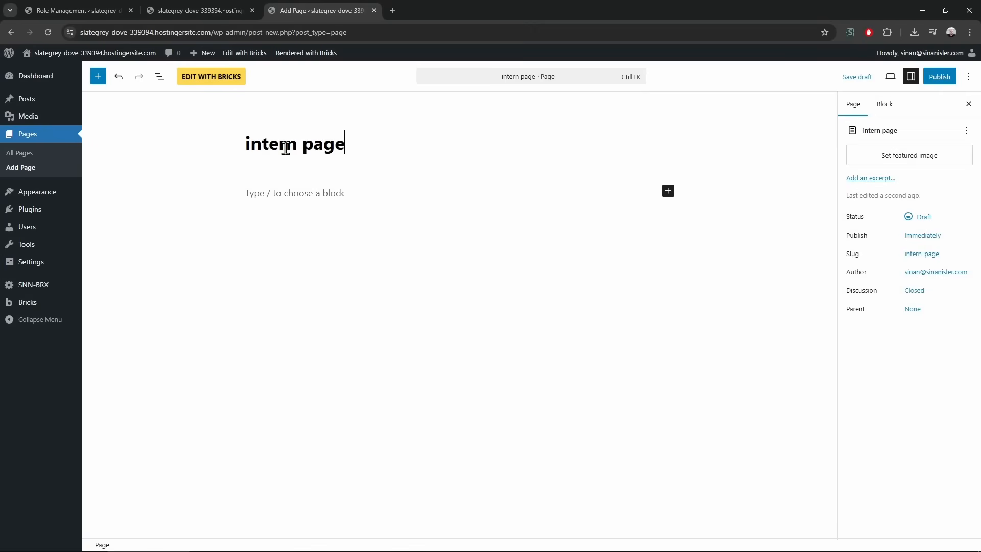
Rename the page title to 'intern1 page' and publish it
drag(287, 148, 424, 205)
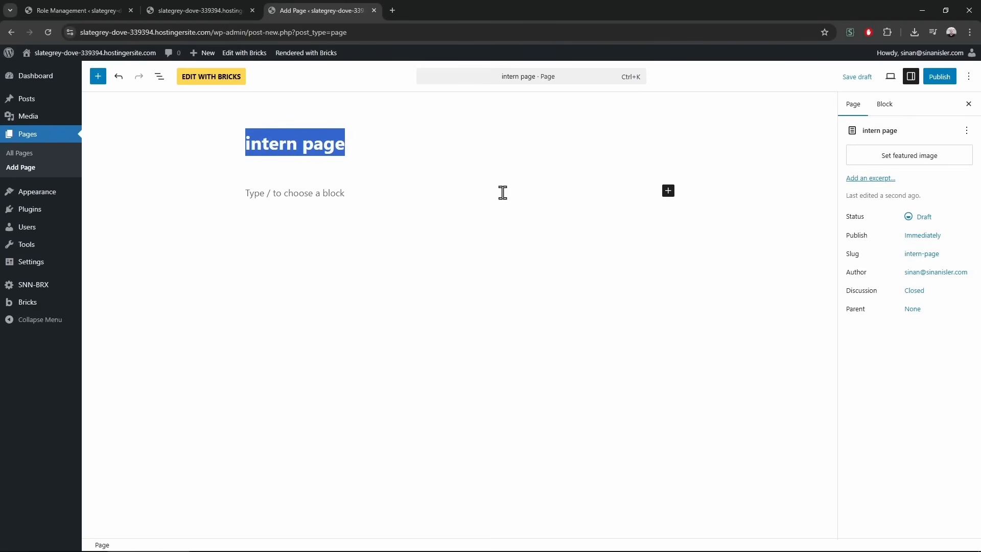
click(374, 154)
text(1)
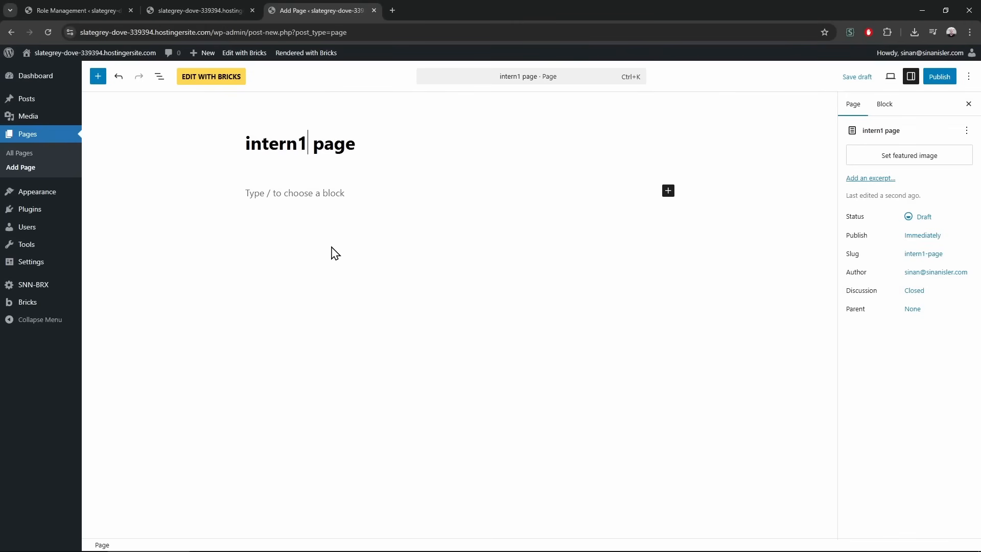
click(943, 78)
click(942, 77)
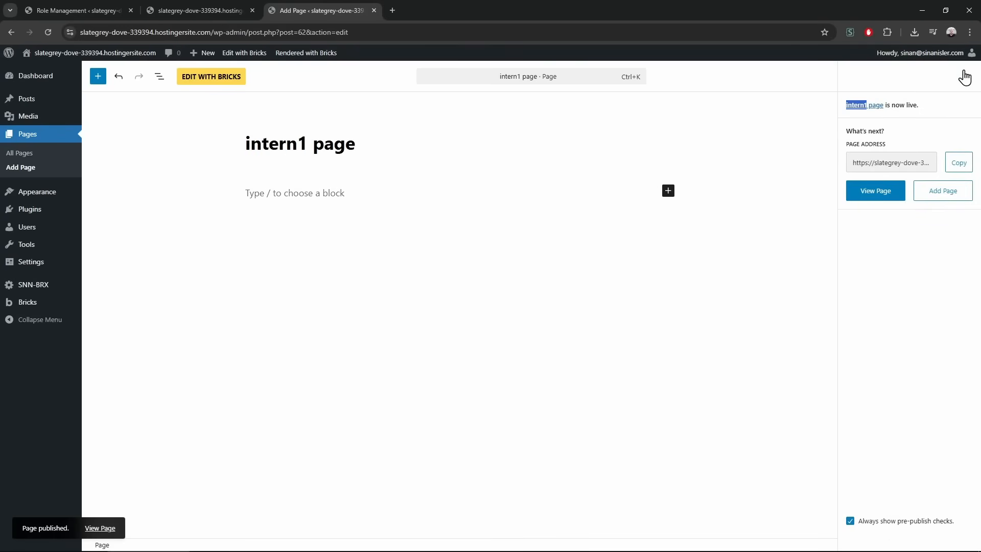
Edit intern1 page in Bricks, add a Section with its Container, and save
click(210, 81)
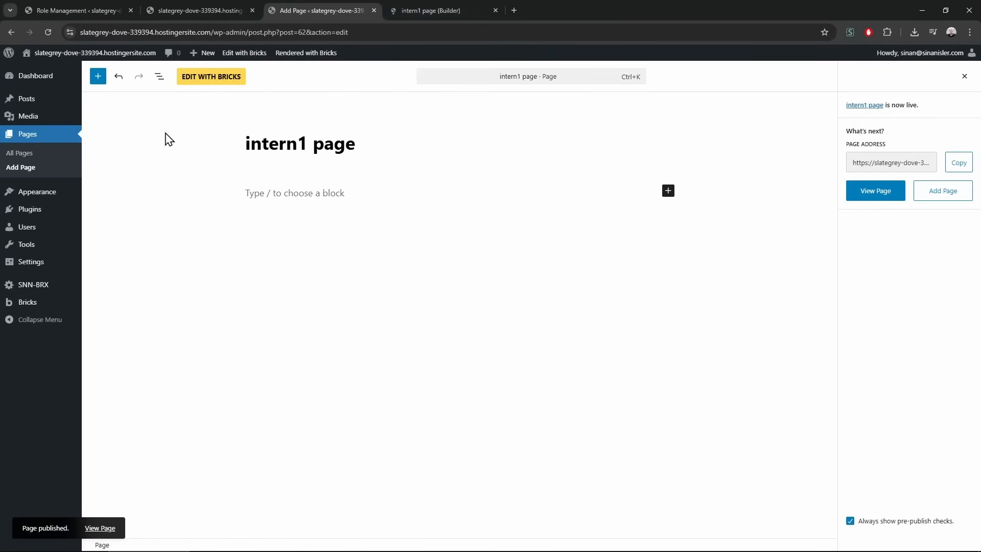
click(455, 2)
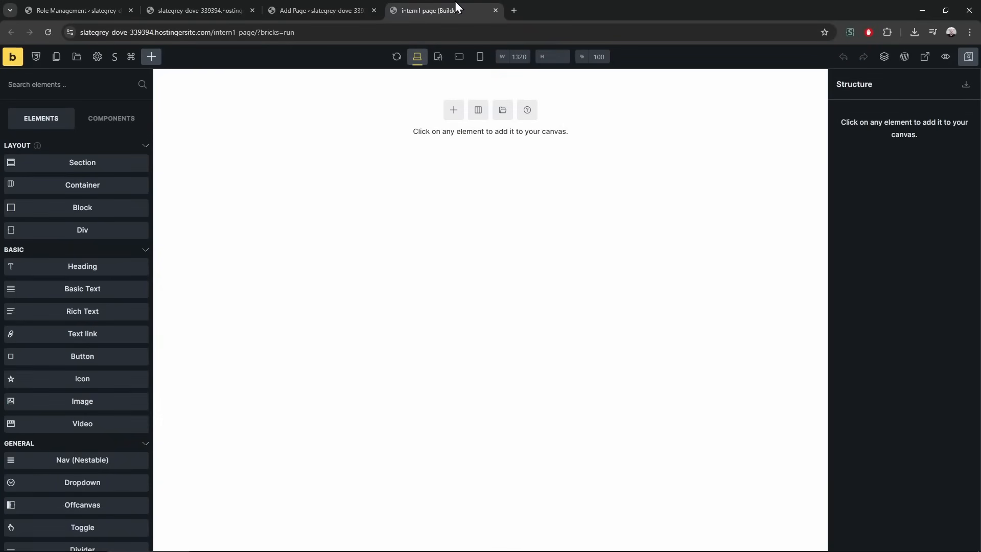
click(453, 110)
click(311, 94)
click(969, 57)
click(301, 10)
click(217, 11)
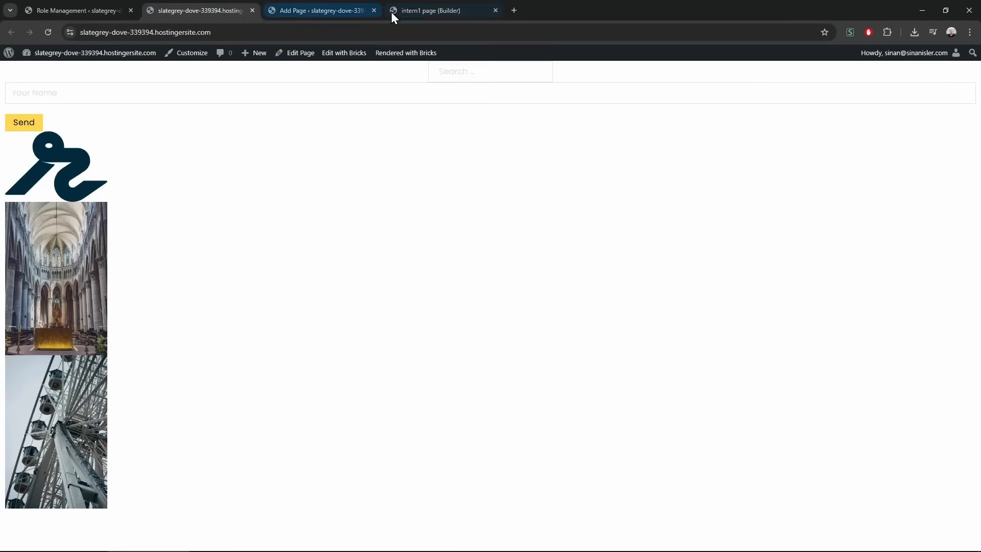
click(98, 7)
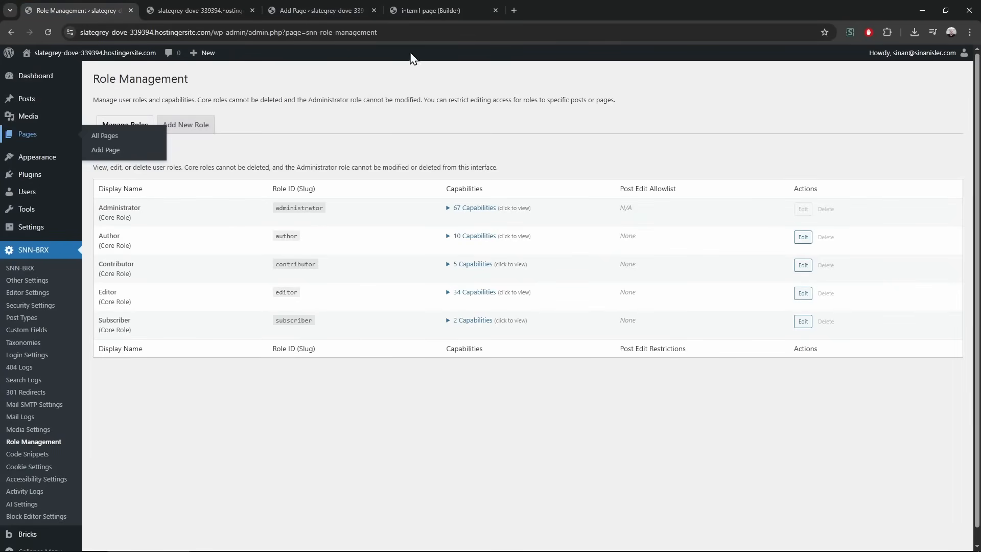
Begin a new user, entering the intern's username, a replacement password and an e-mail address
middle_click(43, 193)
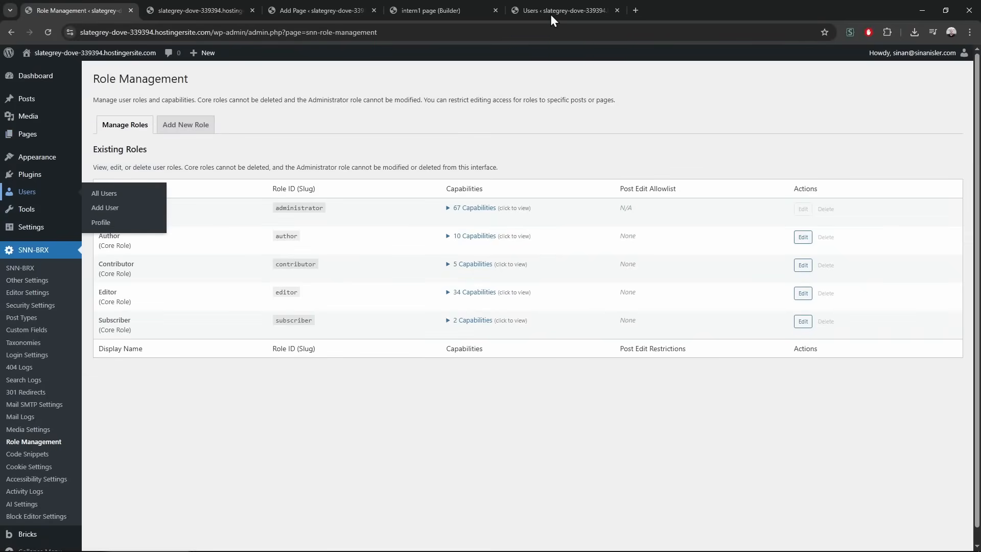
click(220, 11)
click(145, 79)
click(294, 125)
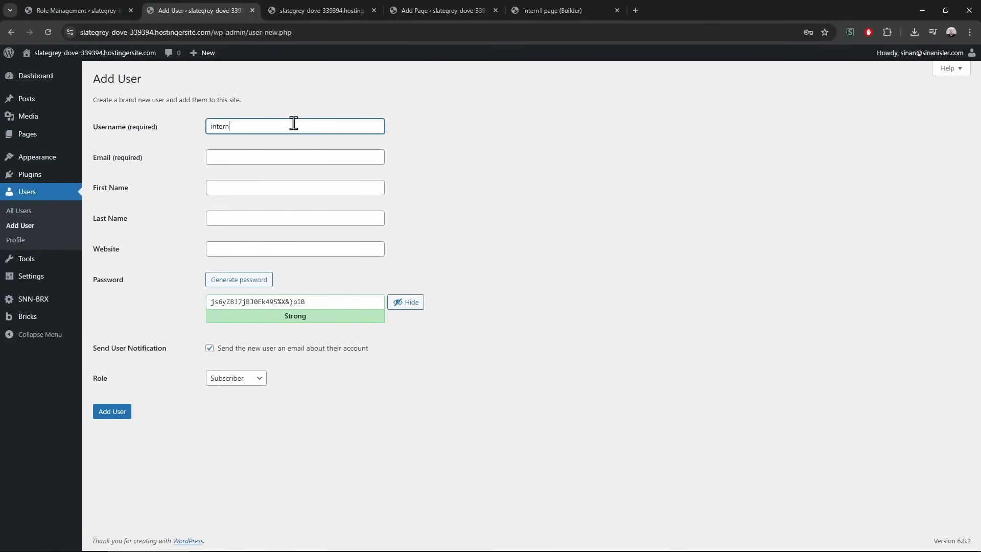
click(296, 301)
key(ctrl+a)
text(intern1)
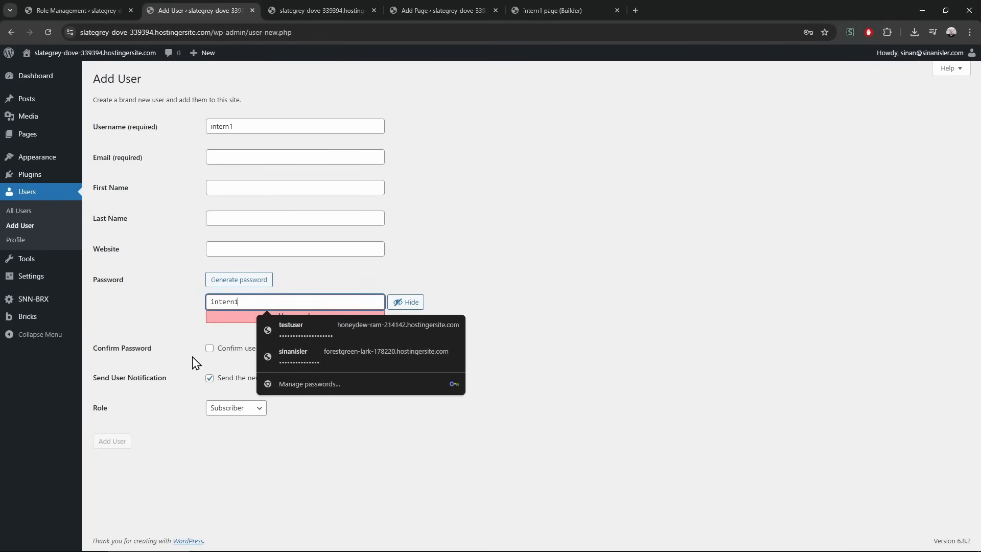
click(231, 161)
text(intern1@intern1.yoyo)
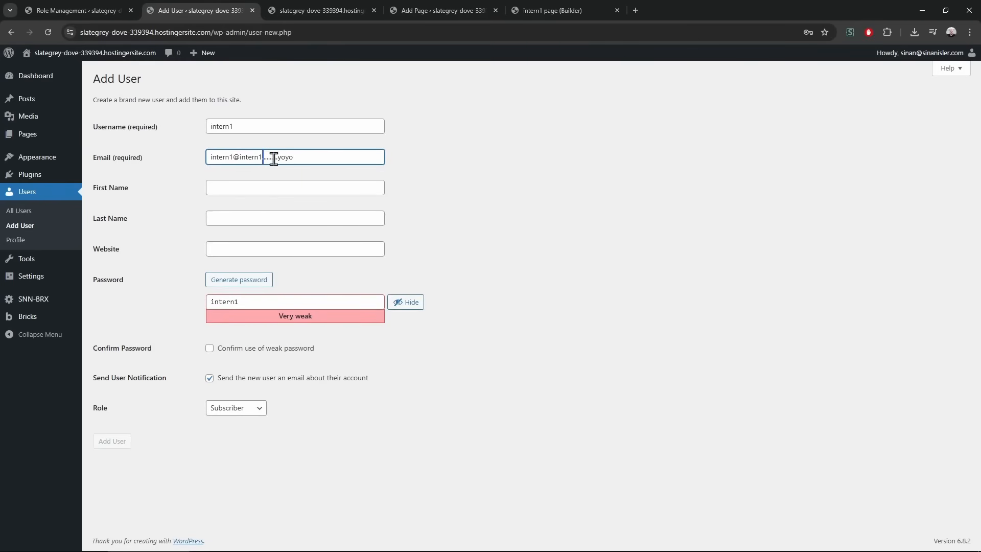
key(shift+End)
key(Delete)
click(250, 156)
text(asdfasdf)
Keep the Subscriber role, skip the notification e-mail, confirm the weak password, and create the user
click(234, 409)
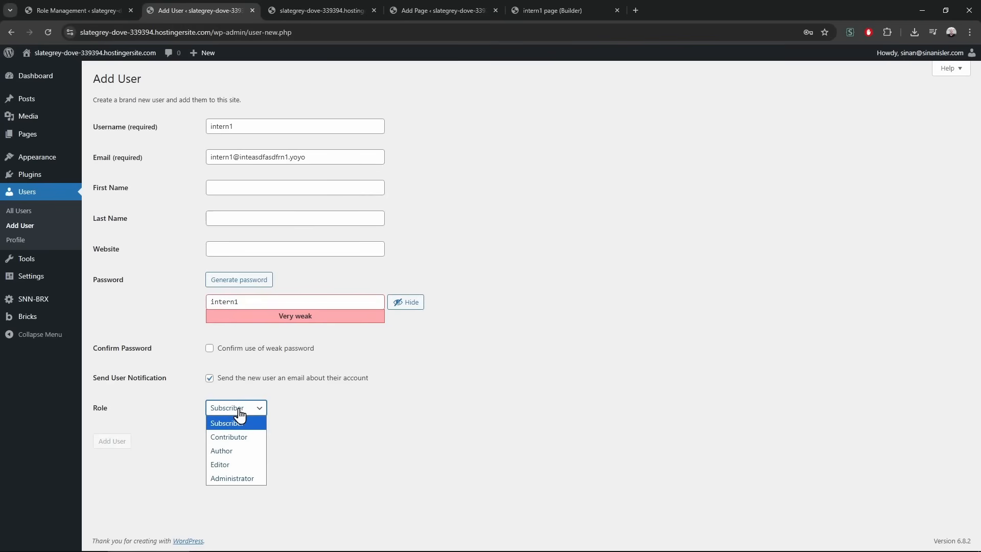
click(229, 424)
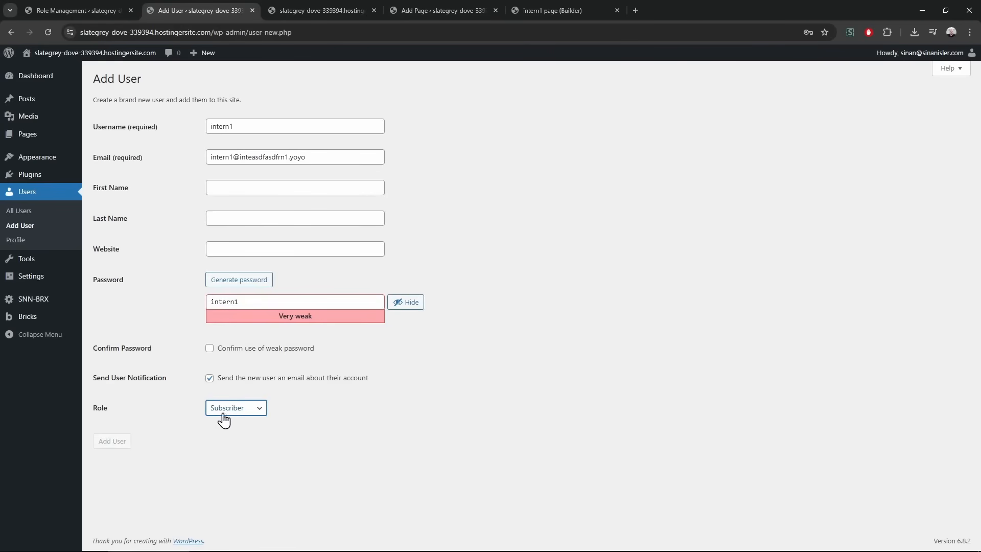
click(235, 408)
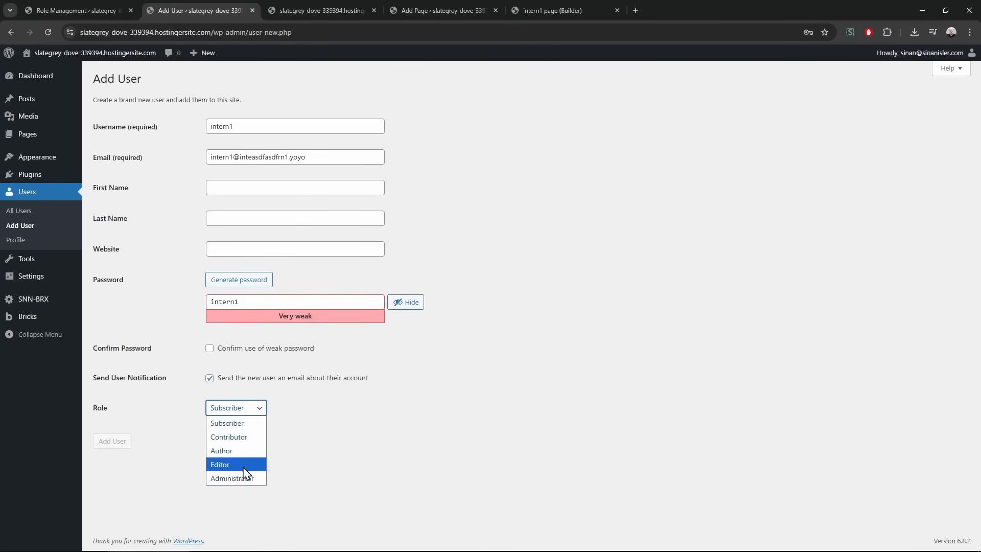
click(187, 388)
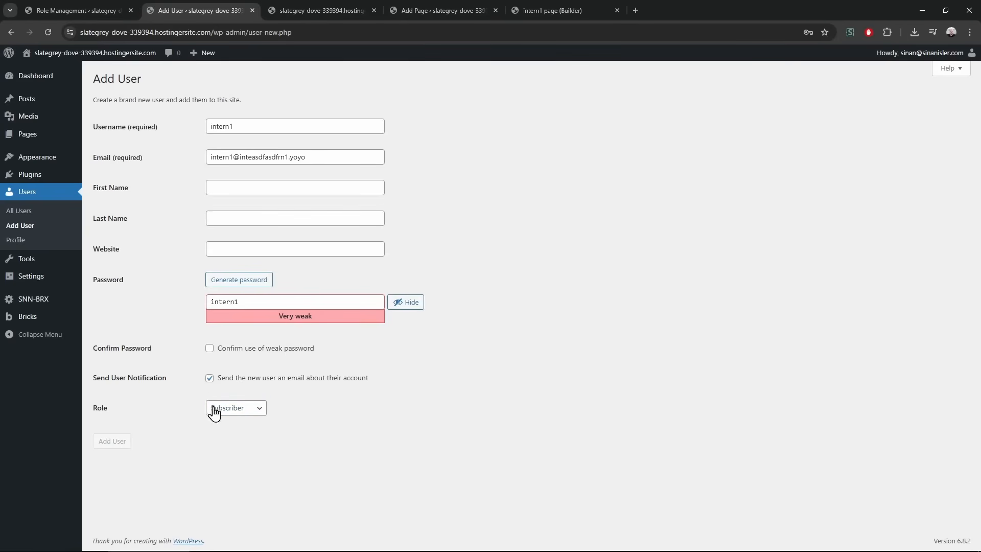
click(209, 379)
click(209, 348)
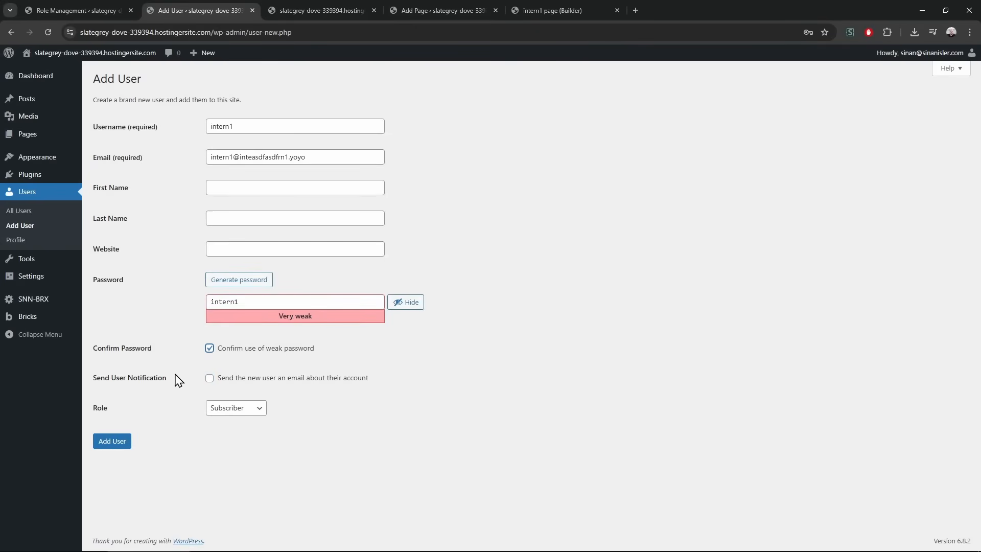
click(115, 444)
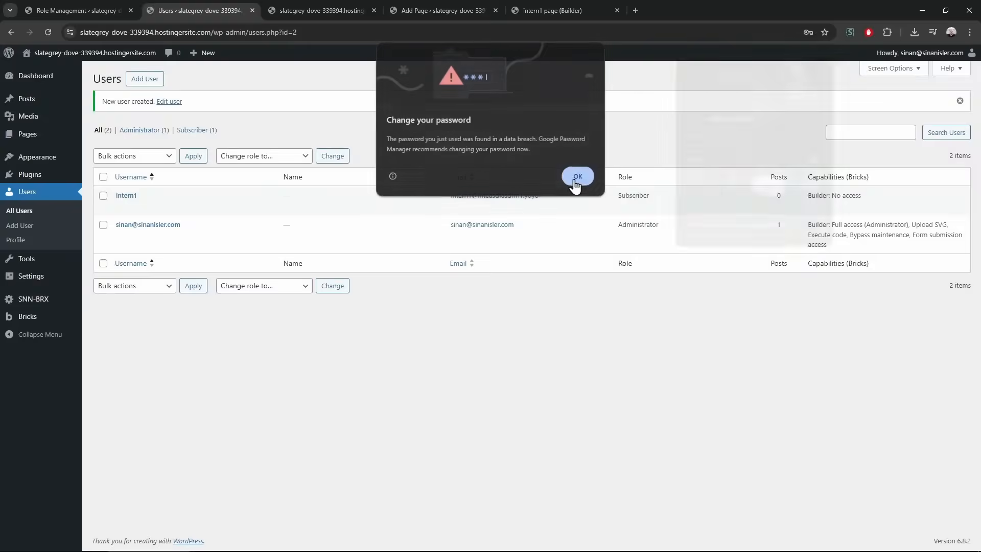
click(577, 177)
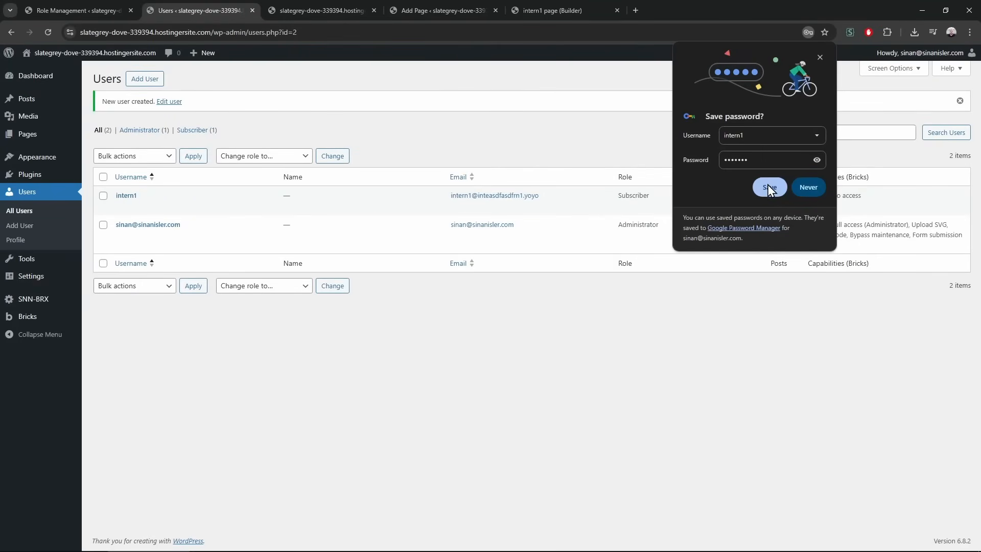
click(769, 187)
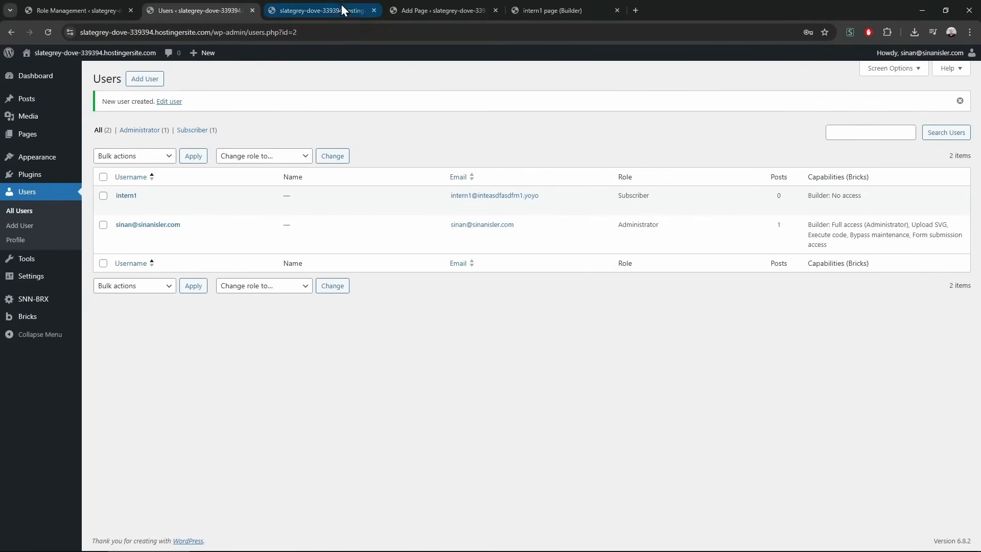
Review the Editor and Administrator roles' capability lists in Role Management
click(72, 9)
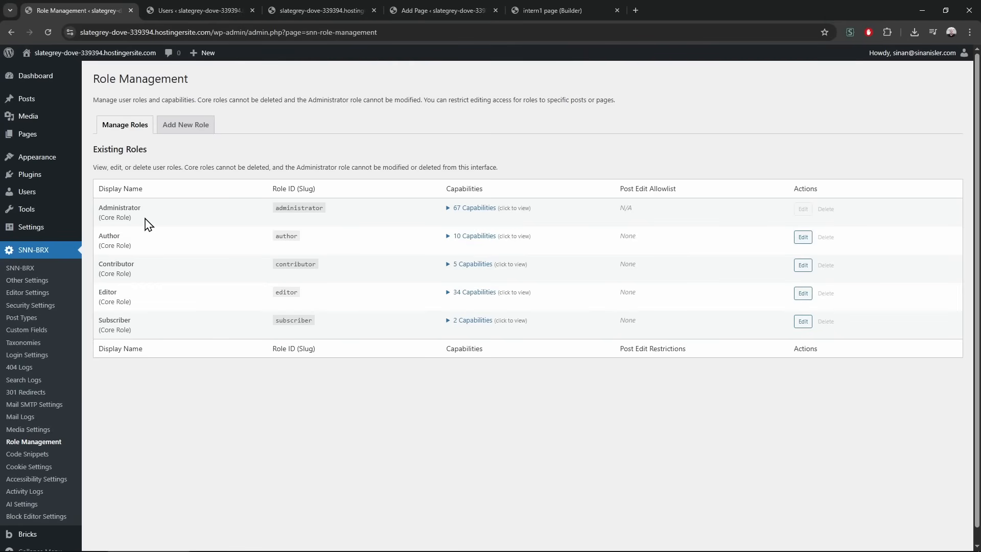
click(474, 294)
scroll(481, 323, down, 3)
scroll(480, 323, up, 3)
click(469, 294)
click(478, 208)
click(483, 209)
Start a new role with slug and display name intern
click(200, 131)
click(258, 196)
text(intern1)
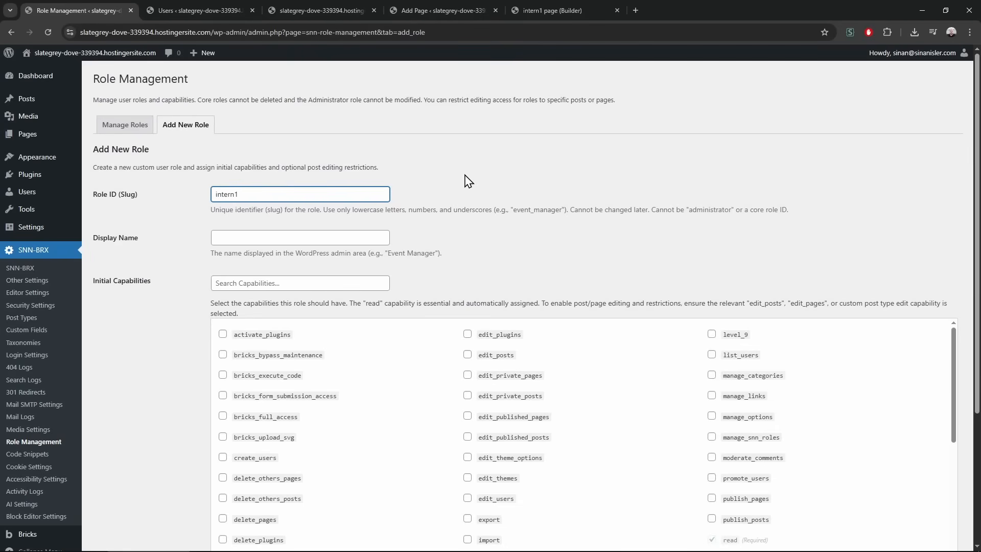
key(ctrl+a)
text(inter)
key(ctrl+a)
text(in)
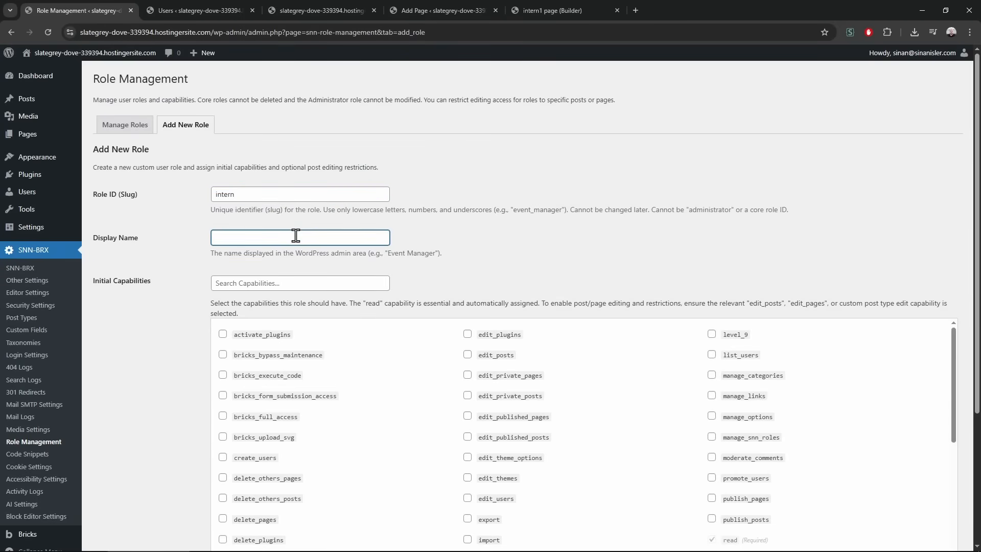
click(195, 258)
click(254, 239)
Grant the new role the edit_pages and bricks_full_access capabilities
scroll(186, 320, down, 3)
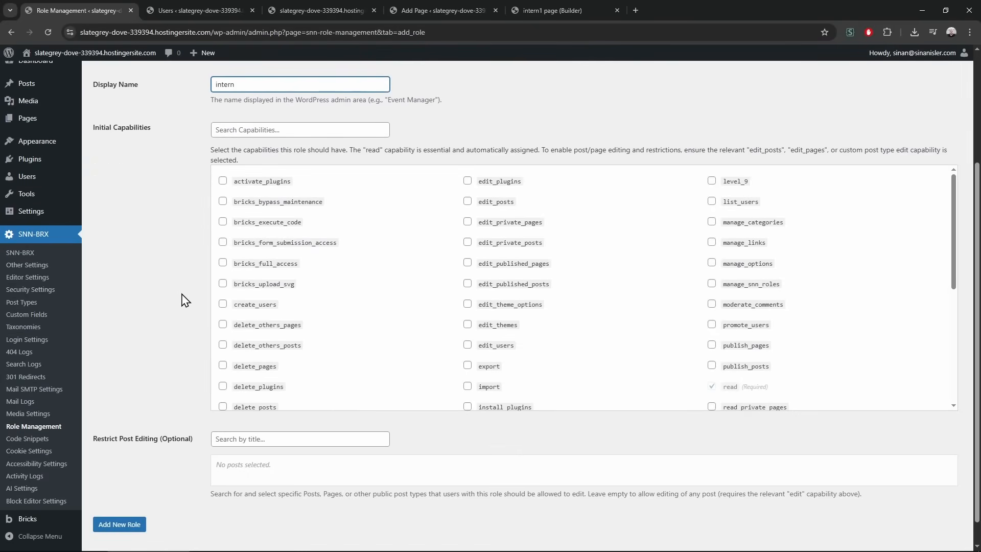
click(262, 132)
text(e)
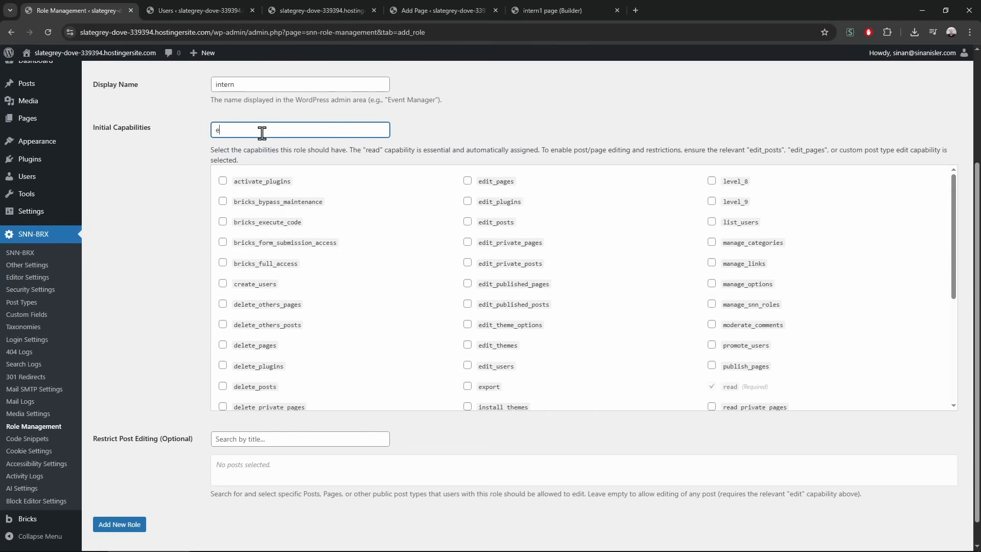
text(dit_page)
click(223, 334)
click(265, 283)
key(BackSpace)
key(BackSpace)
key(BackSpace)
key(BackSpace)
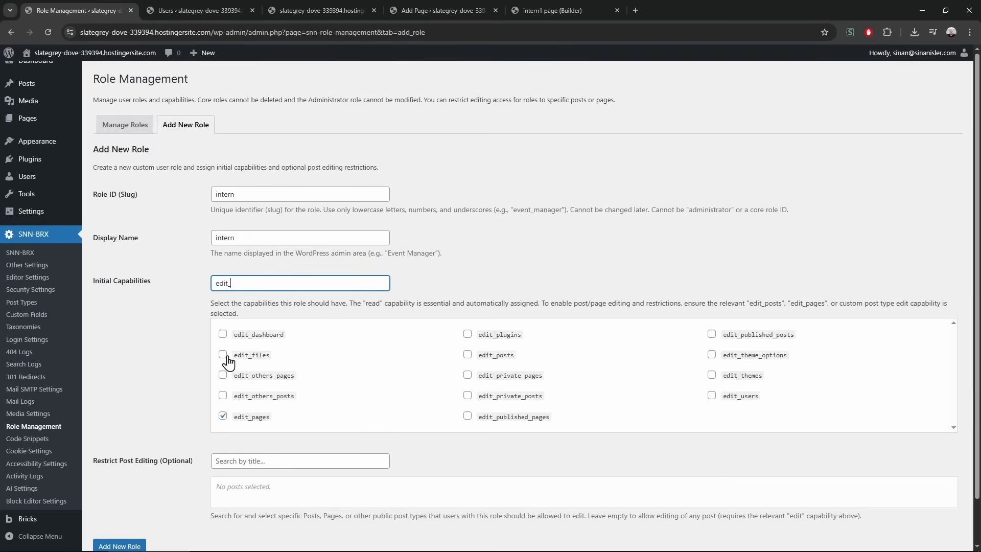
double_click(260, 284)
text(bric)
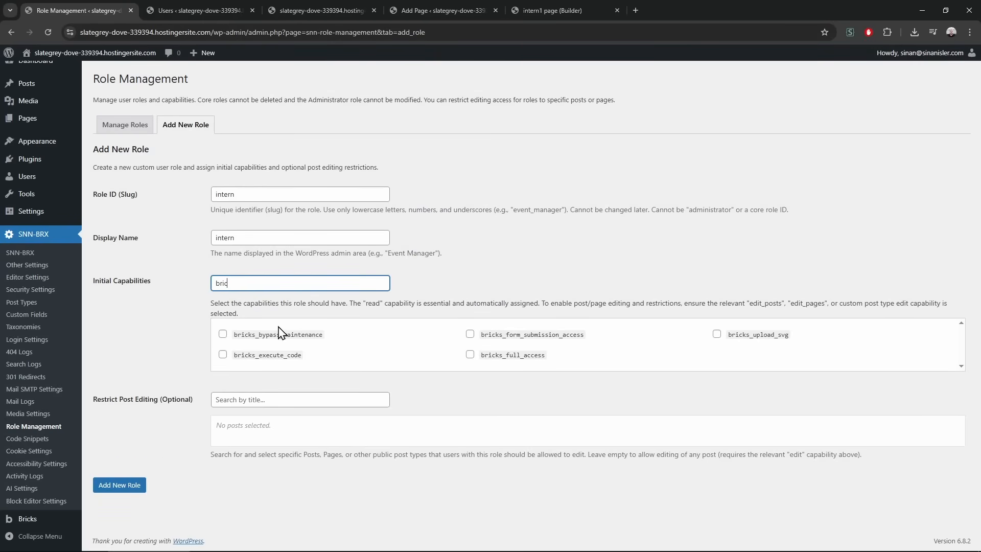
click(469, 356)
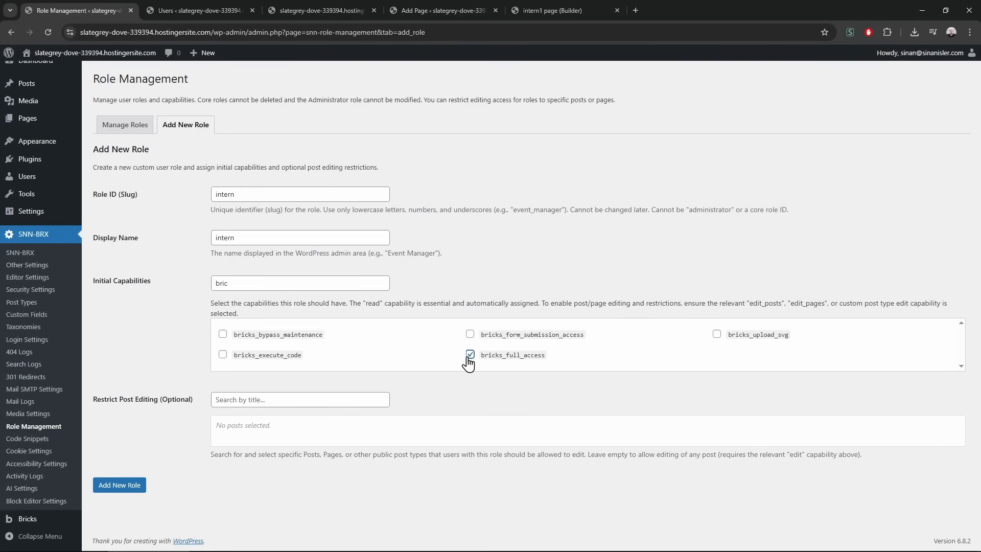
Search the capabilities for editor and publish terms, then clear the search
click(249, 285)
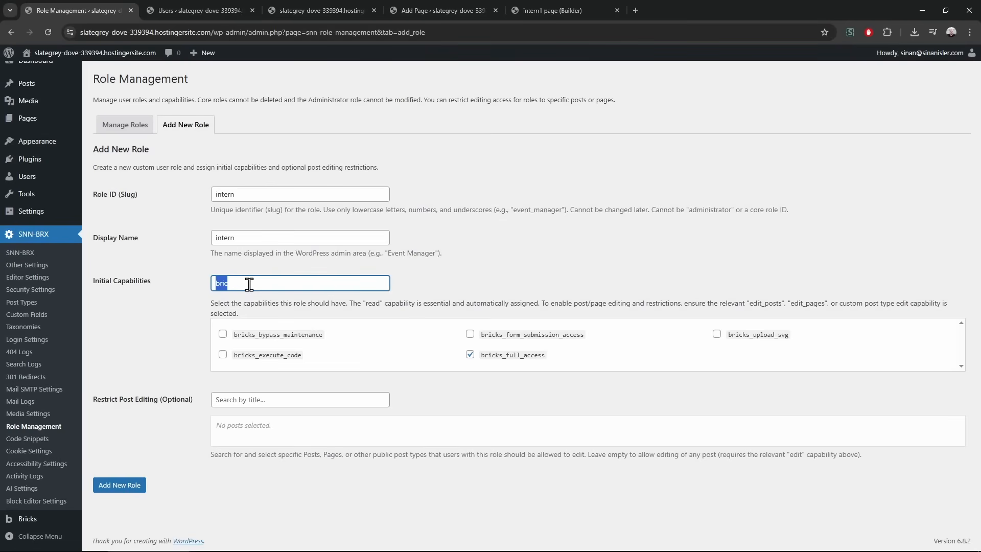
text(ediotr)
key(BackSpace)
key(BackSpace)
key(BackSpace)
text(tor)
key(ctrl+a)
key(BackSpace)
text(pulb)
key(ctrl+a)
key(BackSpace)
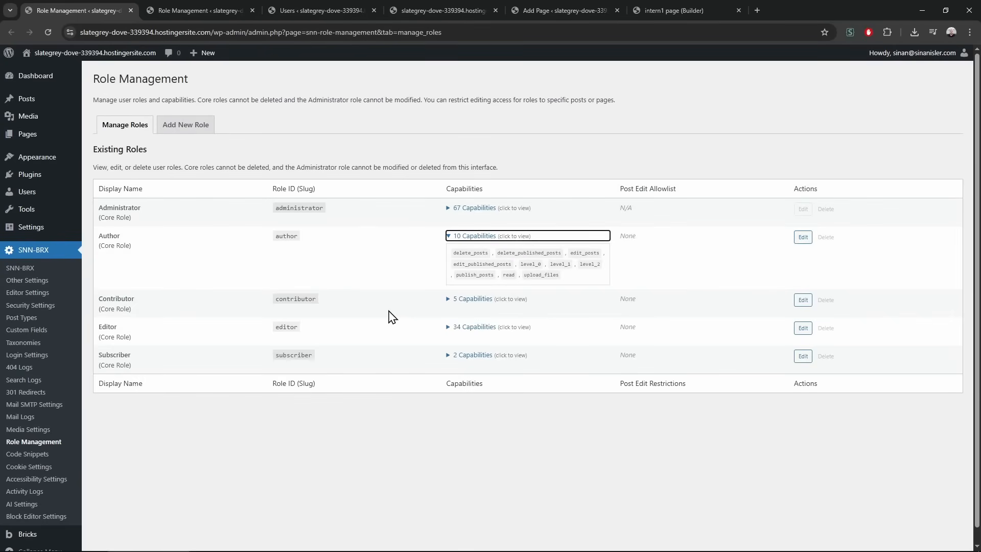
click(465, 236)
click(467, 238)
click(562, 297)
double_click(474, 276)
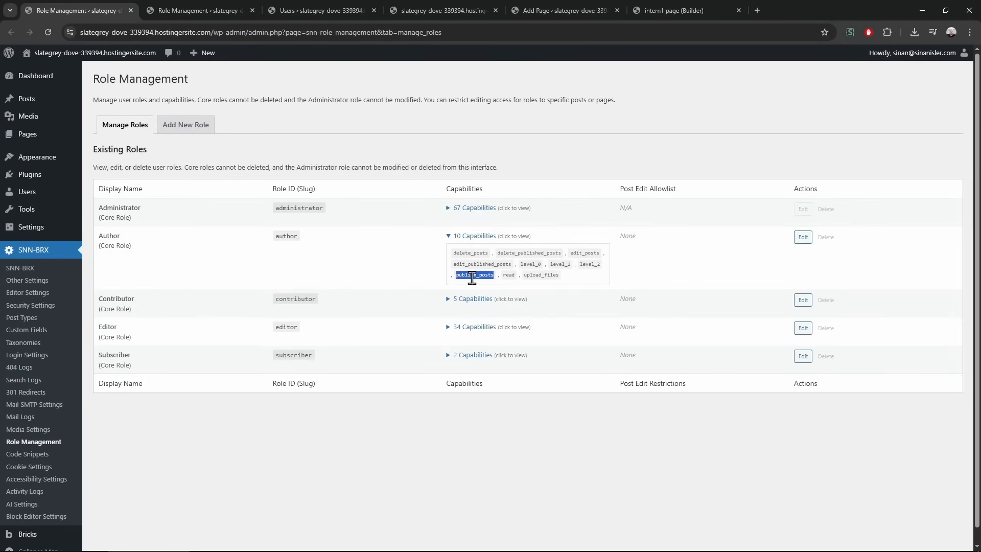
double_click(508, 275)
double_click(539, 274)
double_click(582, 253)
double_click(476, 275)
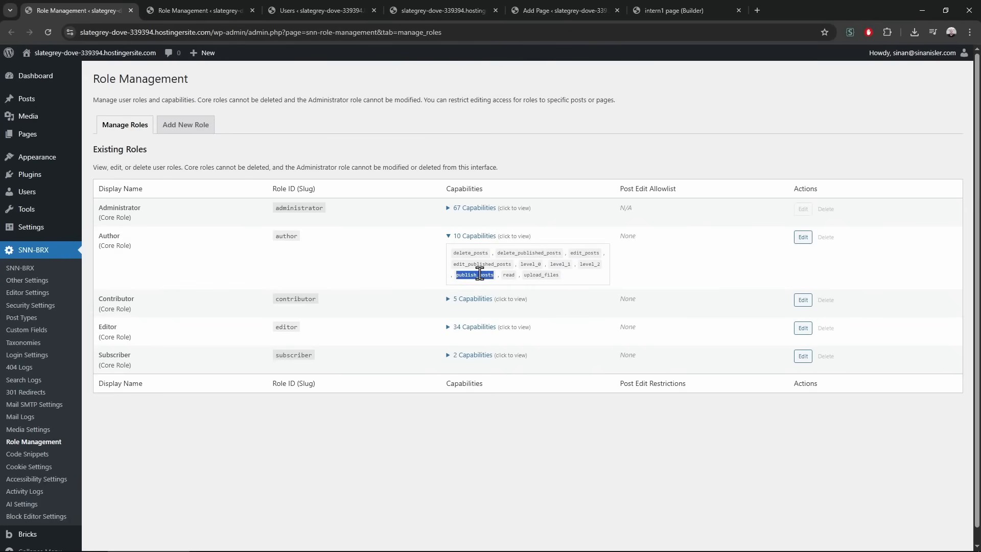
double_click(508, 275)
double_click(477, 264)
Check capability names in the roles tab, then grant the intern role edit_published_pages
click(545, 274)
double_click(543, 275)
double_click(485, 264)
click(203, 10)
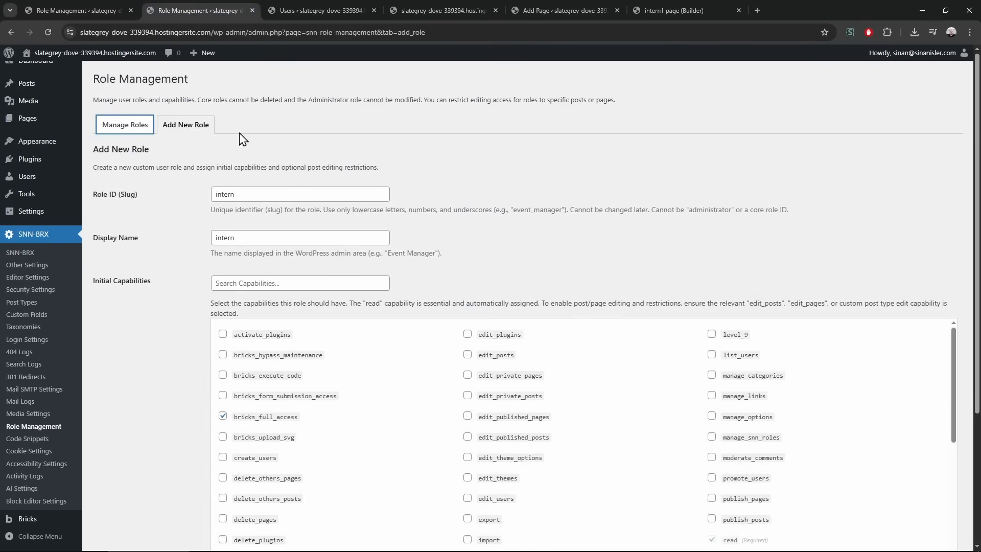
click(247, 280)
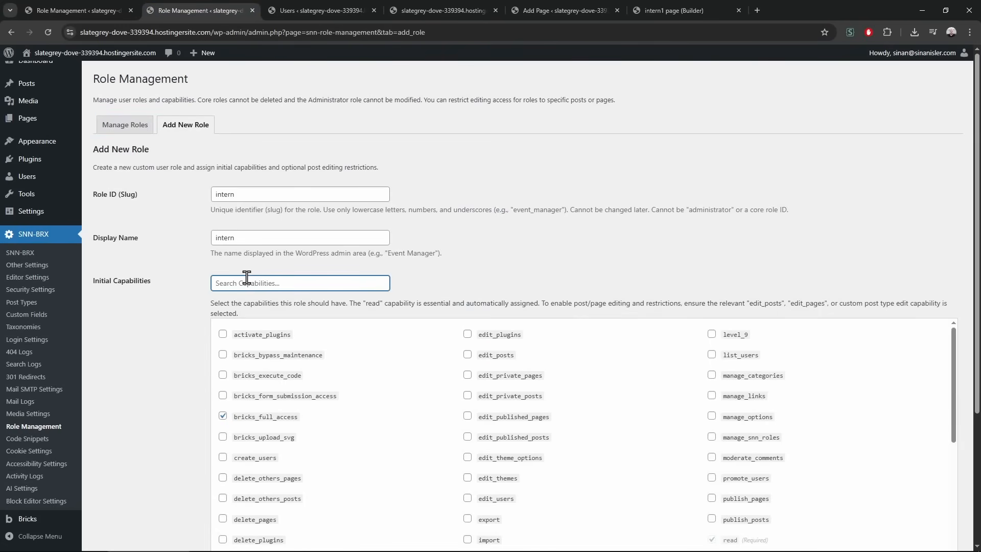
text(edit)
double_click(242, 279)
text(publi)
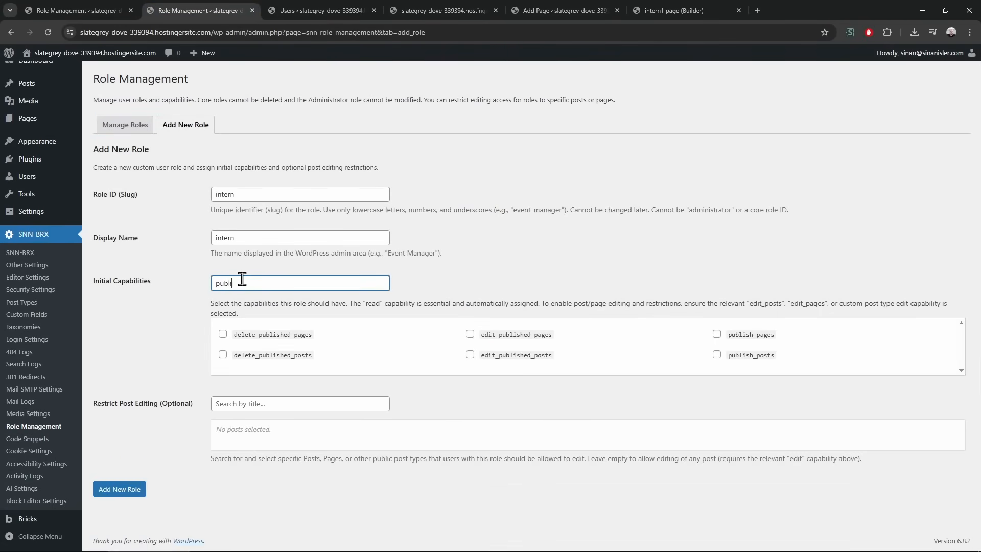
click(470, 354)
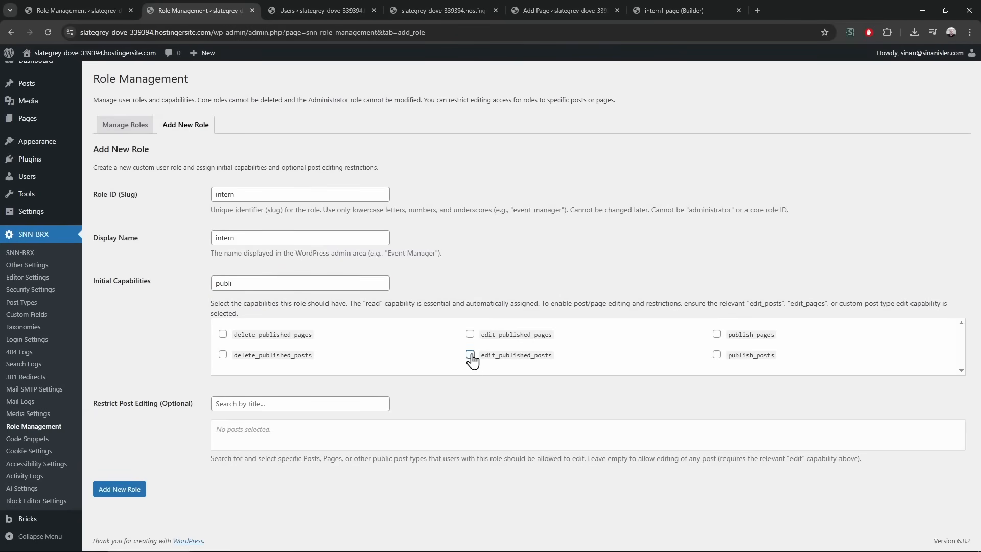
click(471, 334)
Grant bricks_upload_svg and upload_files, then create the intern role
double_click(248, 285)
text(upload)
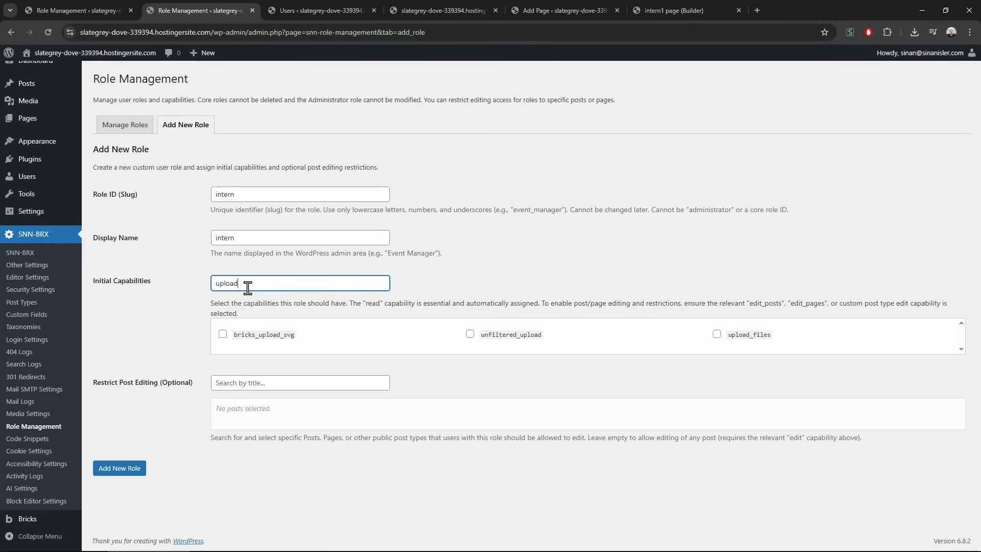
click(252, 341)
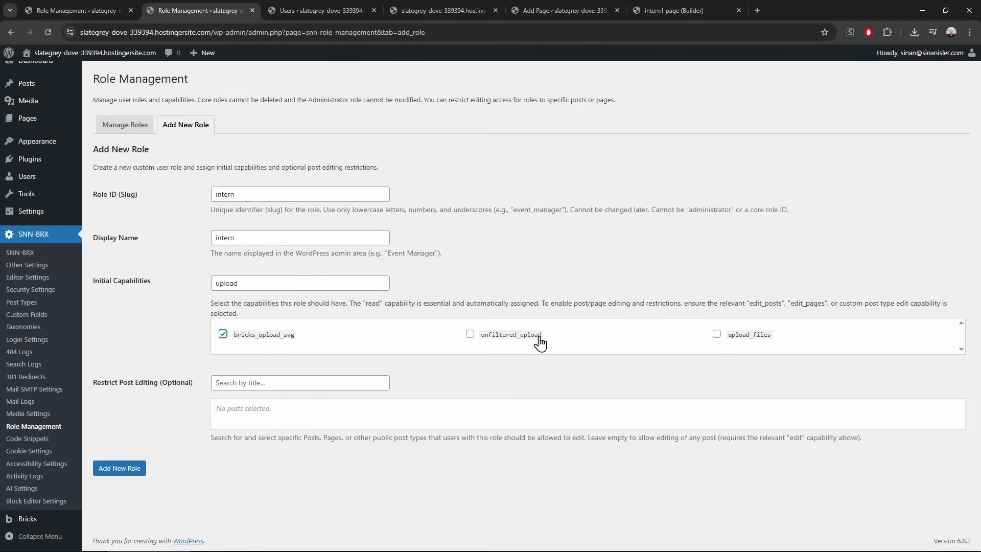
click(741, 343)
double_click(256, 285)
key(BackSpace)
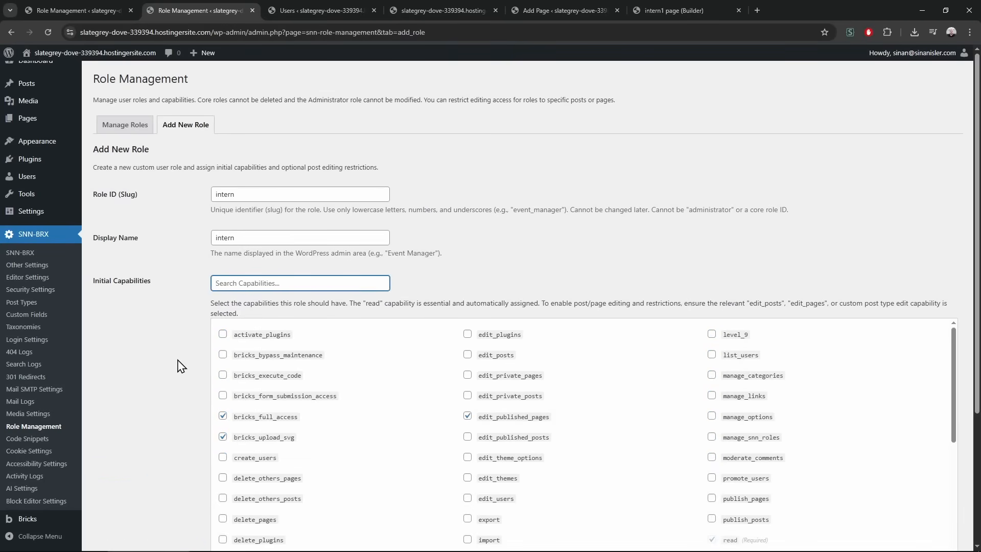
scroll(186, 375, down, 3)
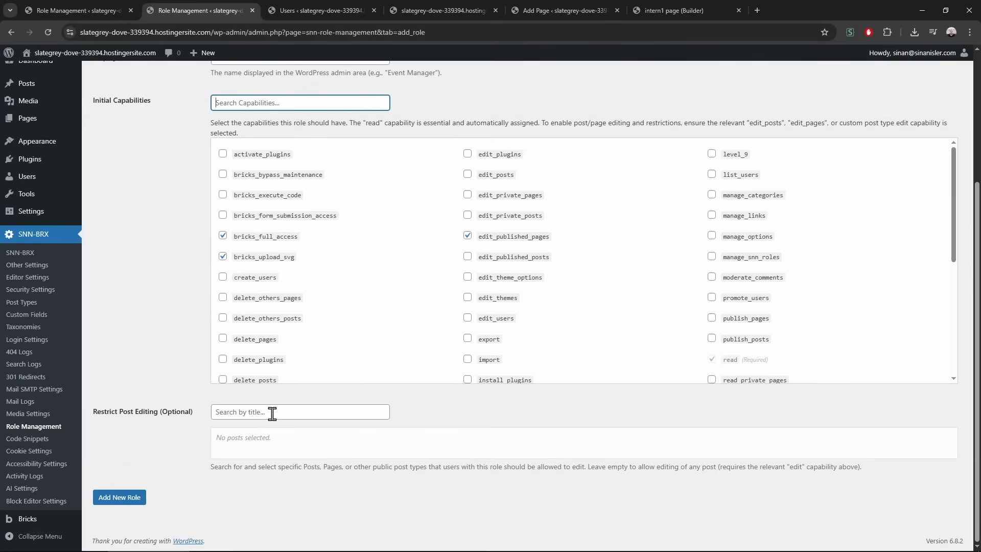
click(108, 496)
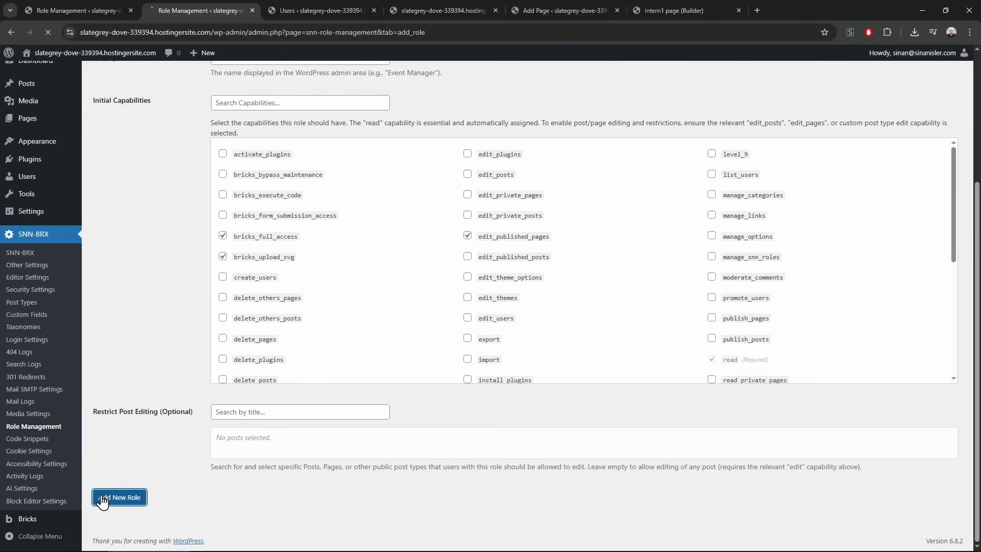
Inspect the new intern role's capabilities in the Existing Roles list
click(125, 149)
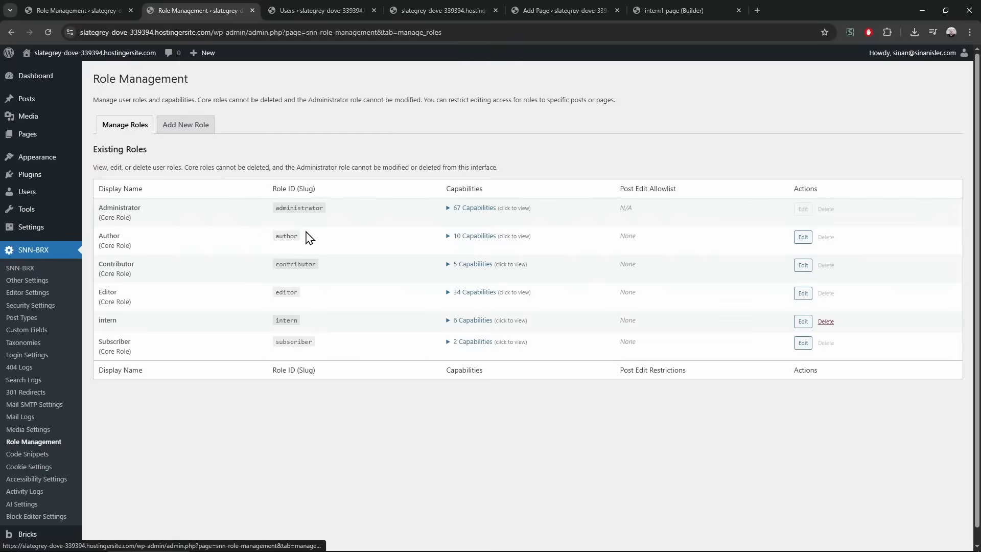
click(474, 321)
drag(461, 337, 495, 356)
click(495, 357)
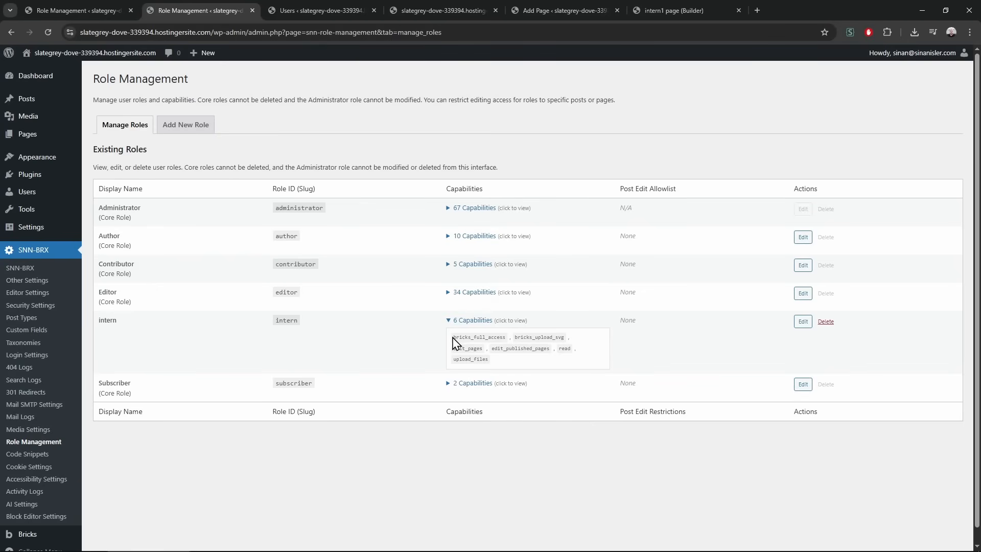
Restrict the intern role's post editing to intern1 page and update the role
click(803, 321)
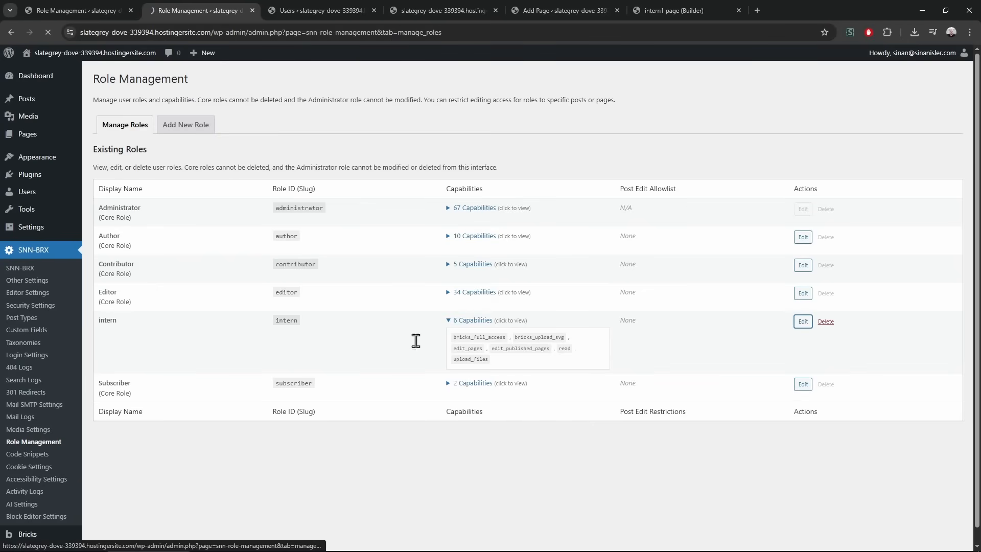
scroll(203, 409, down, 3)
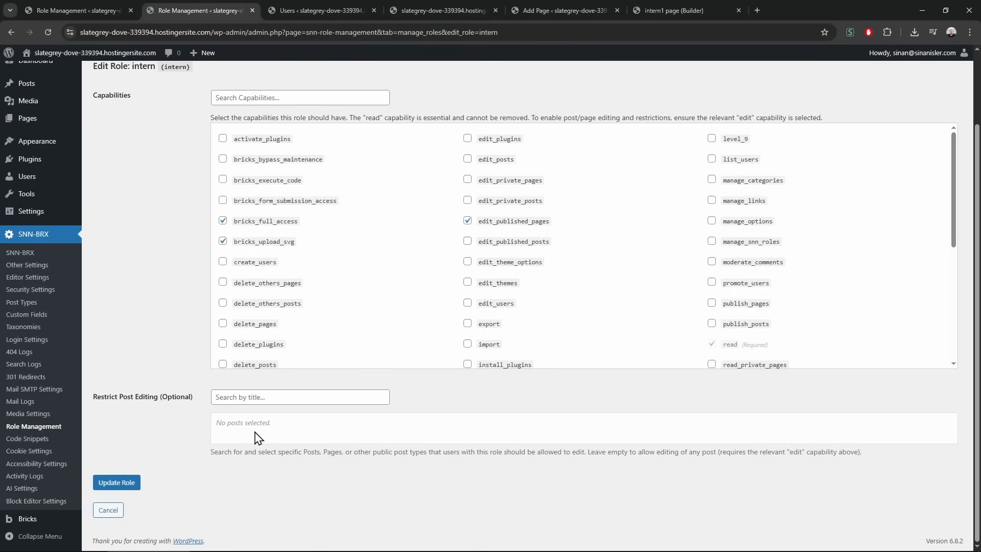
click(257, 397)
text(inter)
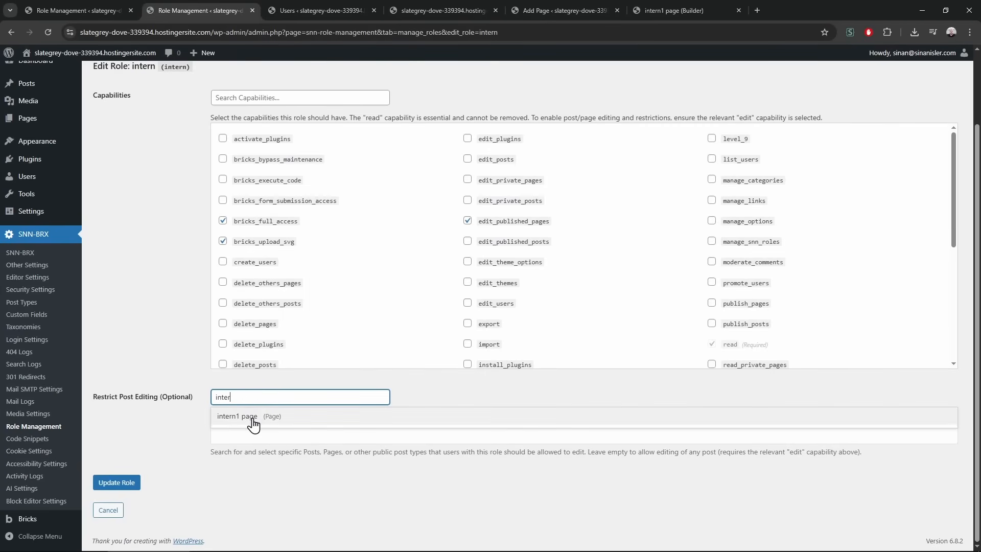
click(254, 418)
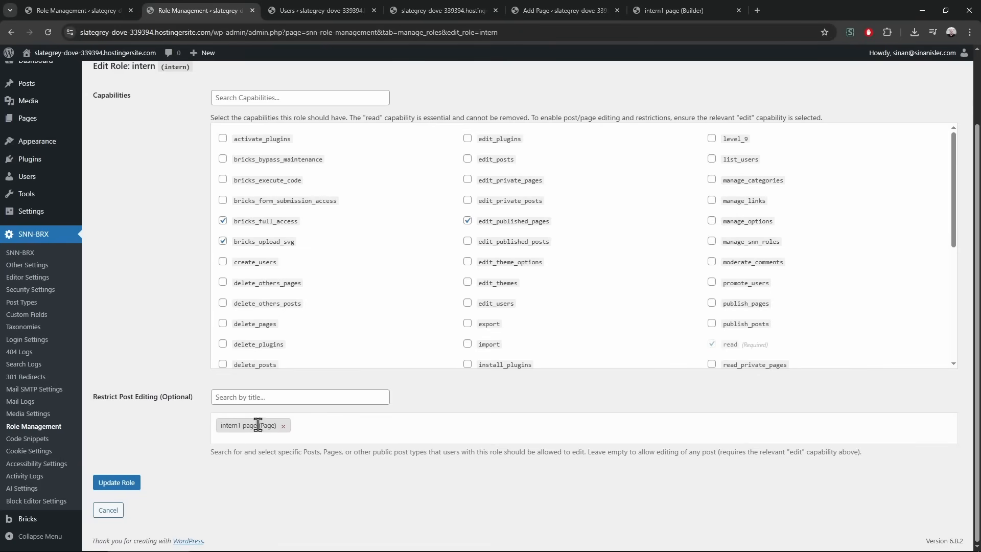
click(113, 482)
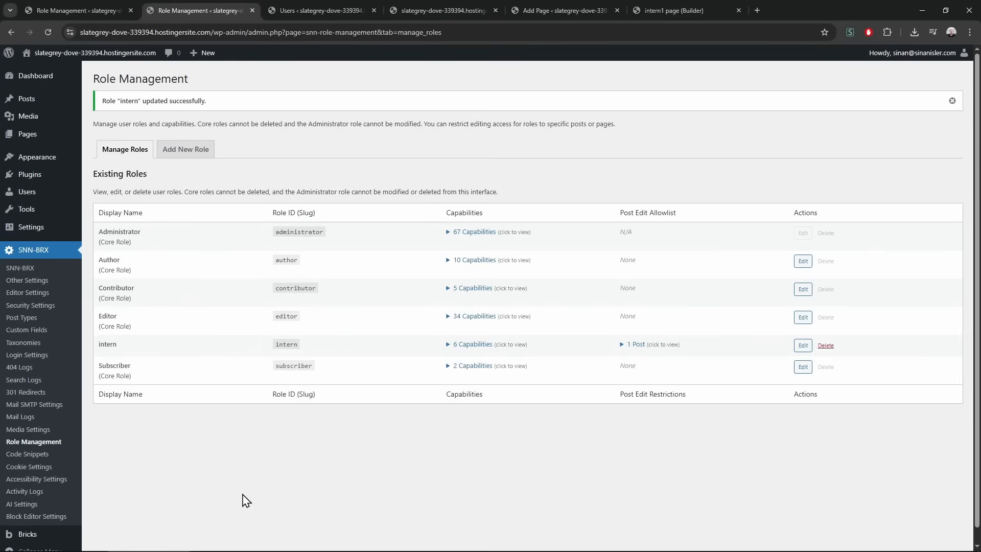
Verify the intern role's six capabilities and intern1 page allowlist, then select the site address
click(635, 344)
click(466, 347)
drag(454, 358, 526, 394)
drag(625, 361, 699, 373)
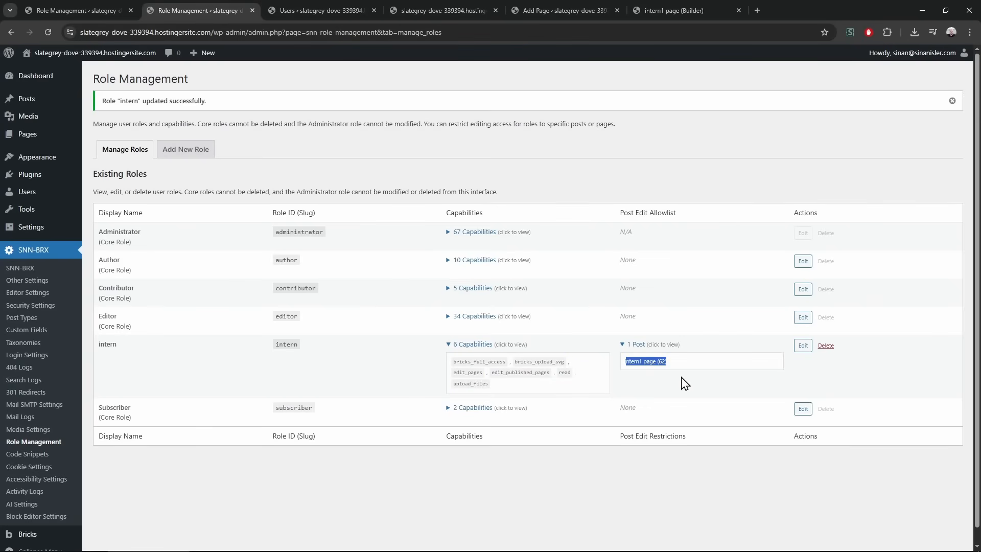
click(685, 383)
click(236, 34)
key(ctrl+c)
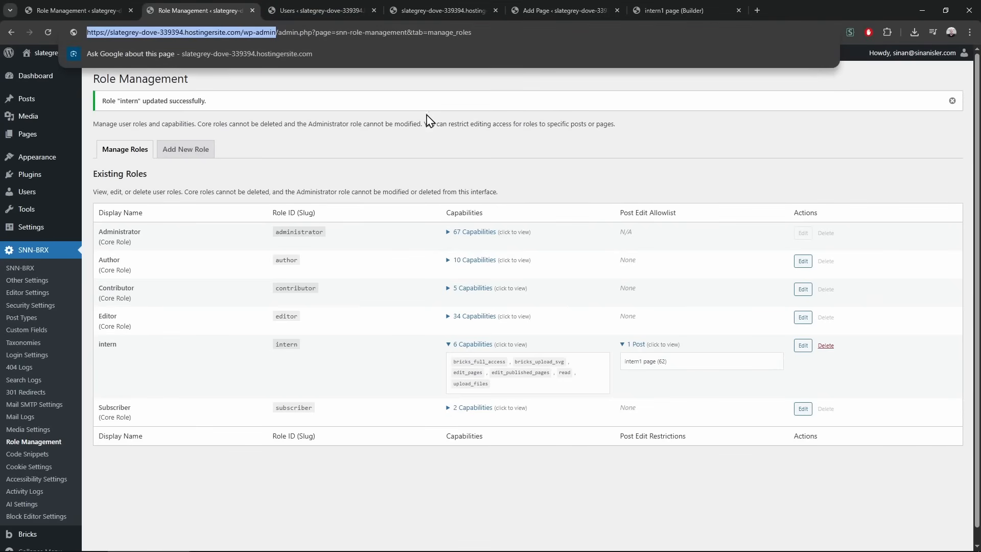
click(412, 125)
Log in to /wp-admin as intern1 in a private window, entering its password and answering 2 to 1 + 1
key(ctrl+shift+n)
key(ctrl+v)
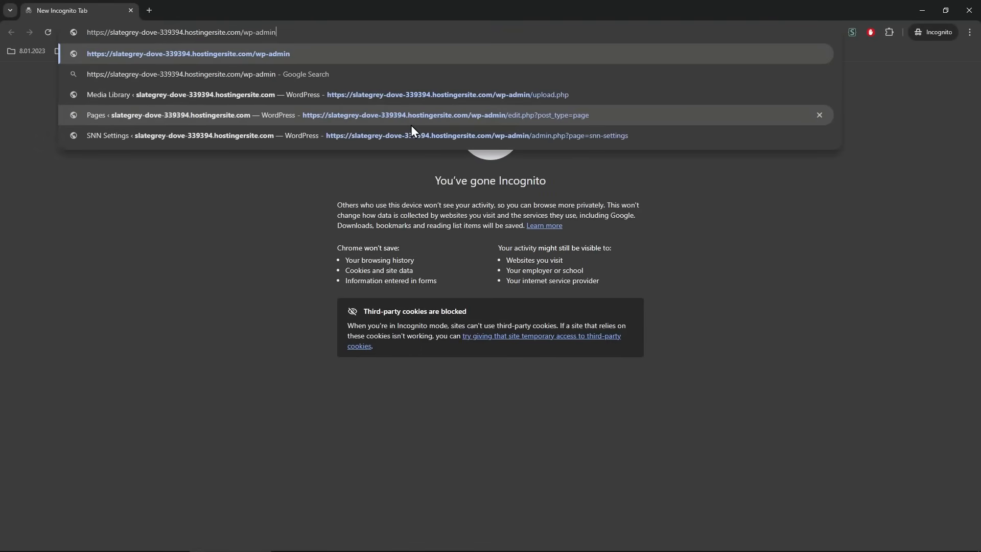
key(Return)
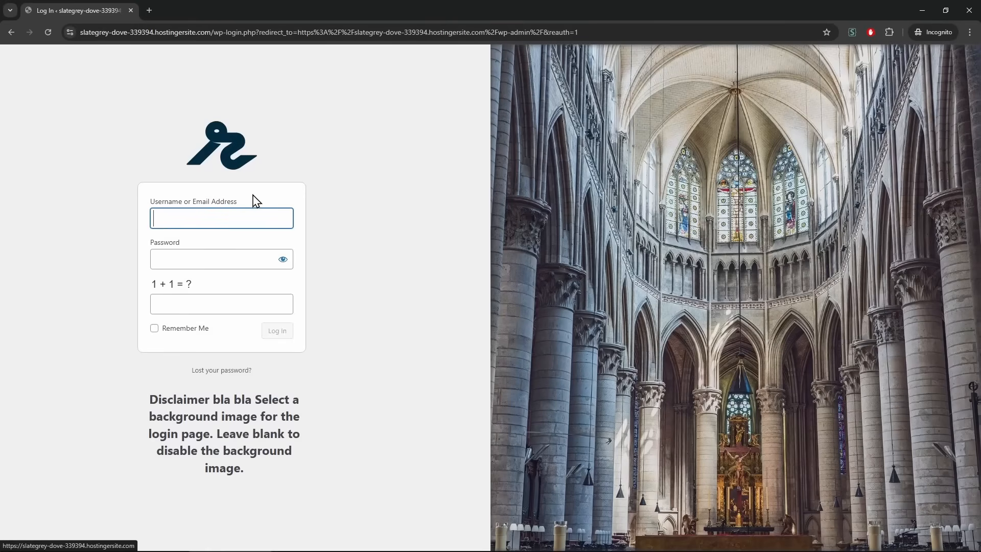
click(234, 222)
text(intern1)
key(Tab)
text(*******)
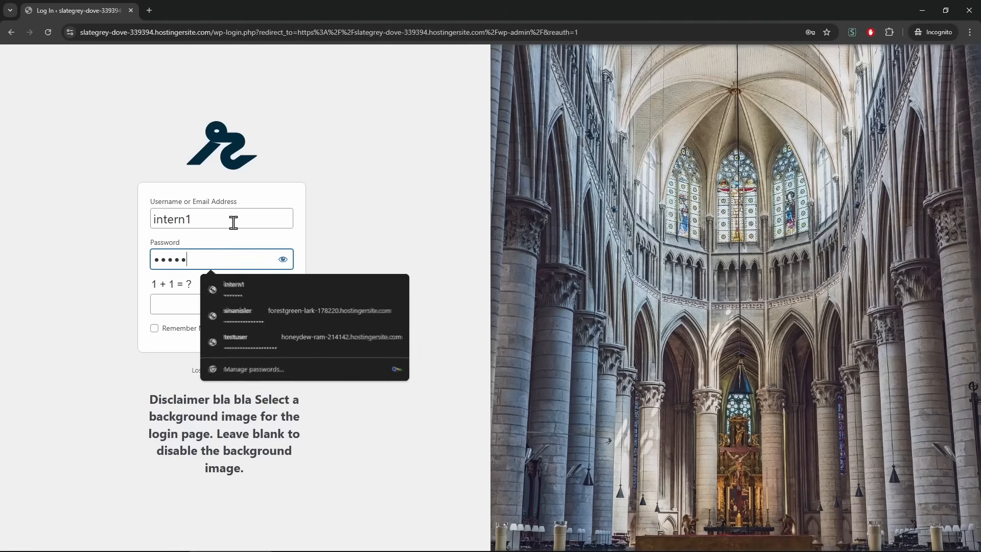
click(185, 305)
text(2)
click(201, 332)
click(264, 332)
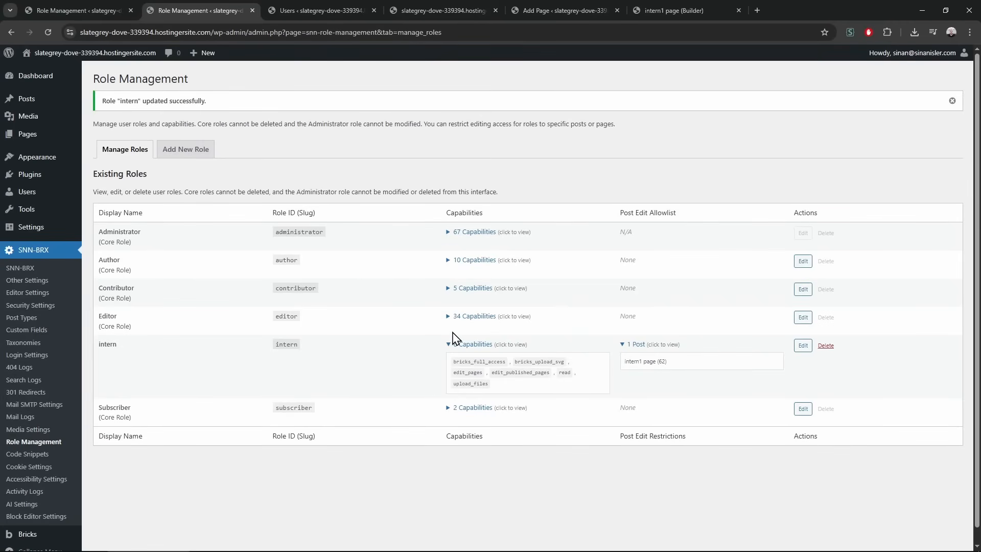
Edit the intern role and search its capabilities for read
click(461, 261)
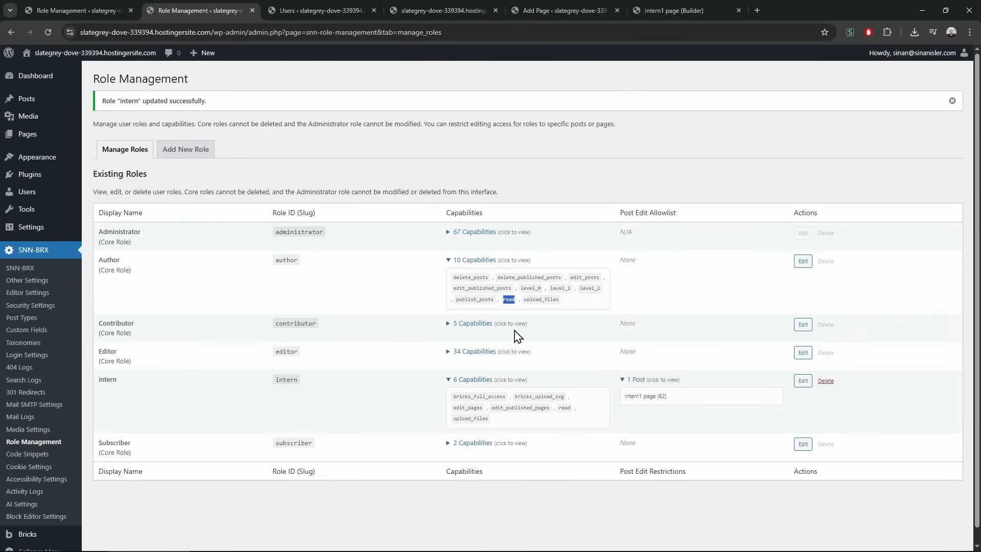
click(803, 381)
scroll(231, 441, down, 3)
click(261, 483)
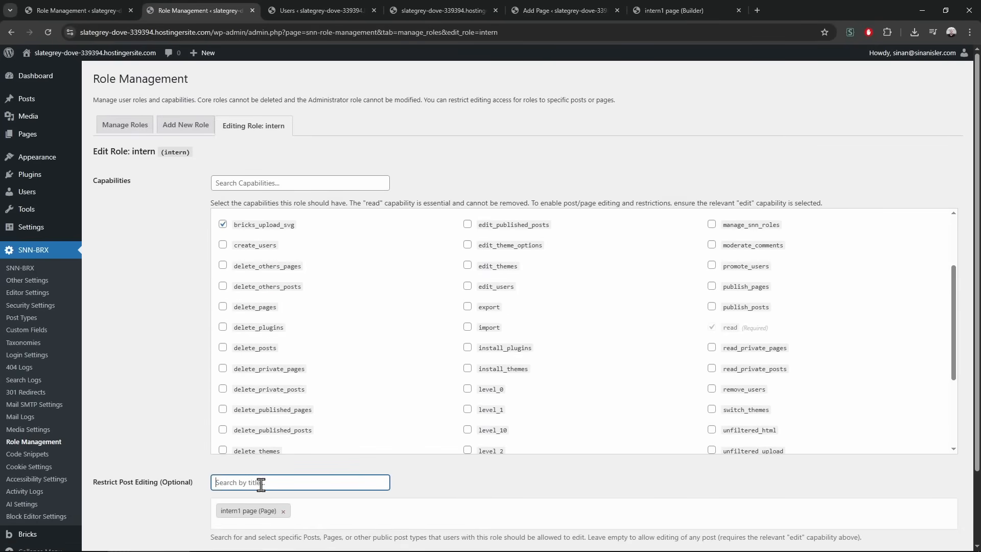
text(rea)
click(281, 184)
text(read)
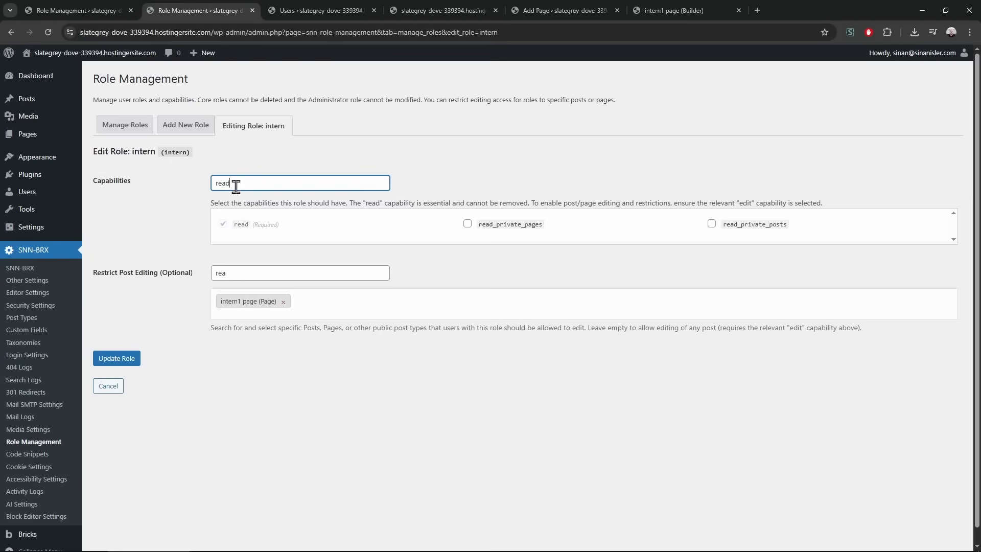
drag(237, 187, 151, 185)
key(BackSpace)
scroll(350, 337, down, 5)
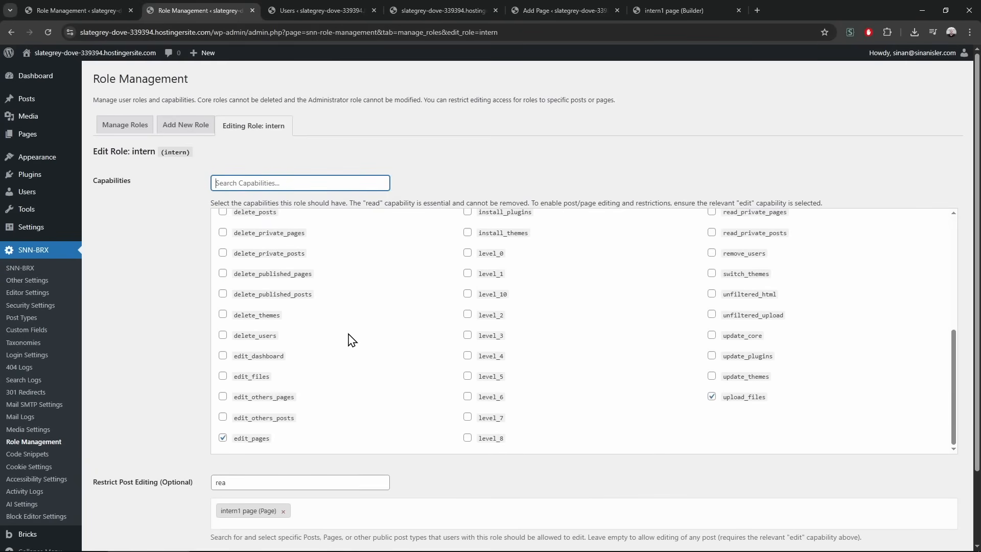
right_click(195, 168)
click(218, 192)
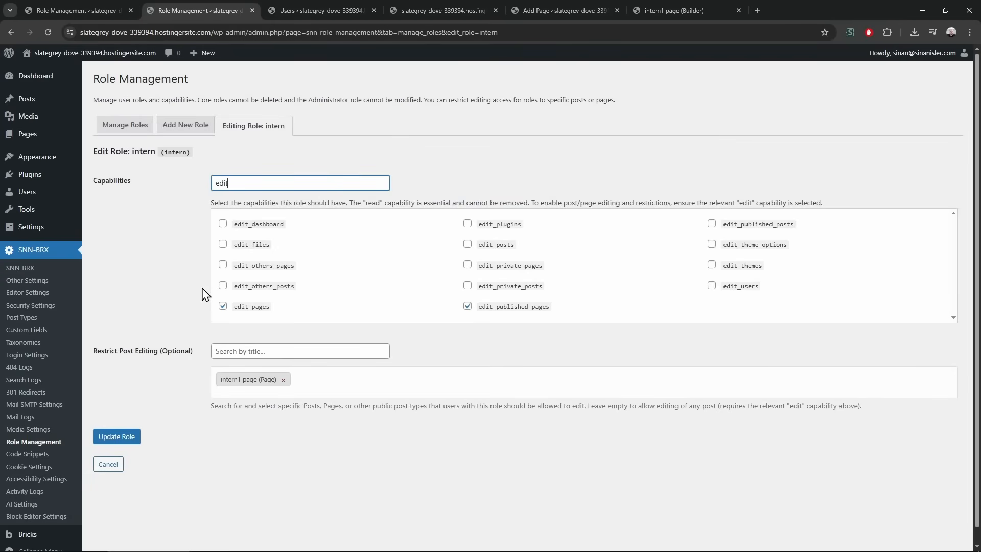
Add edit_others_posts, edit_others_pages, edit_posts and edit_published_posts to intern, and update the role
click(223, 285)
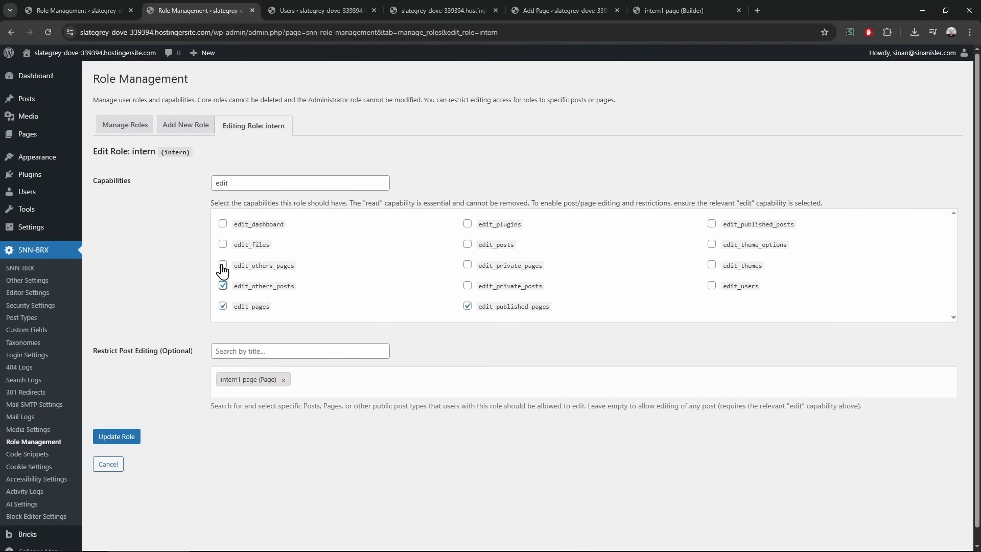
click(223, 266)
click(468, 245)
click(711, 224)
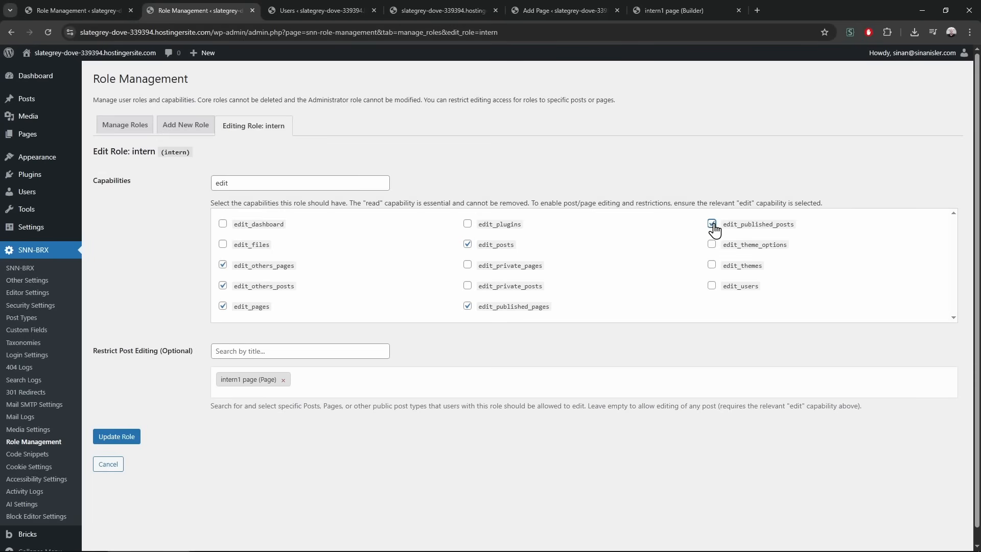
click(125, 438)
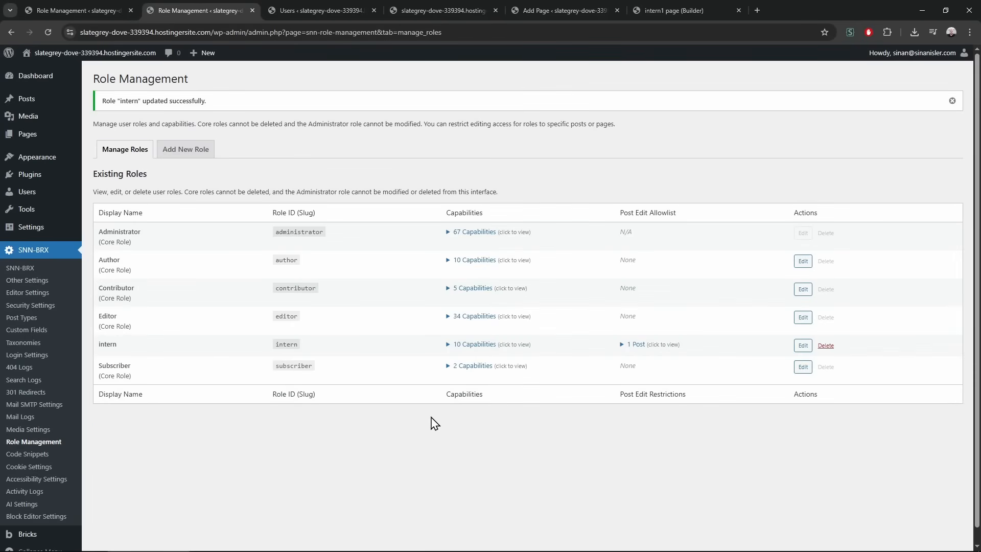
Reload intern1's dashboard in the private window, then return to the admin window
key(alt+Tab)
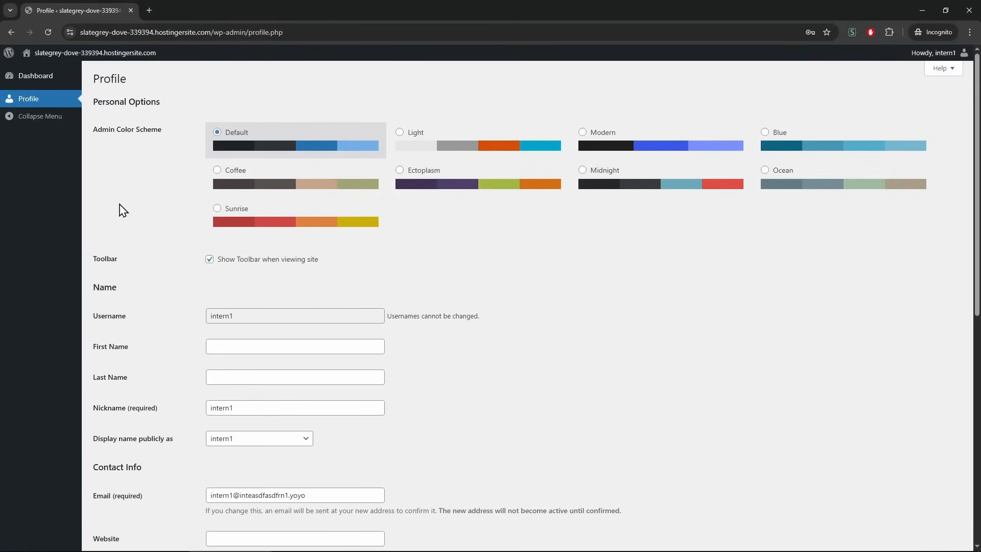
drag(389, 243, 388, 246)
click(389, 246)
click(62, 80)
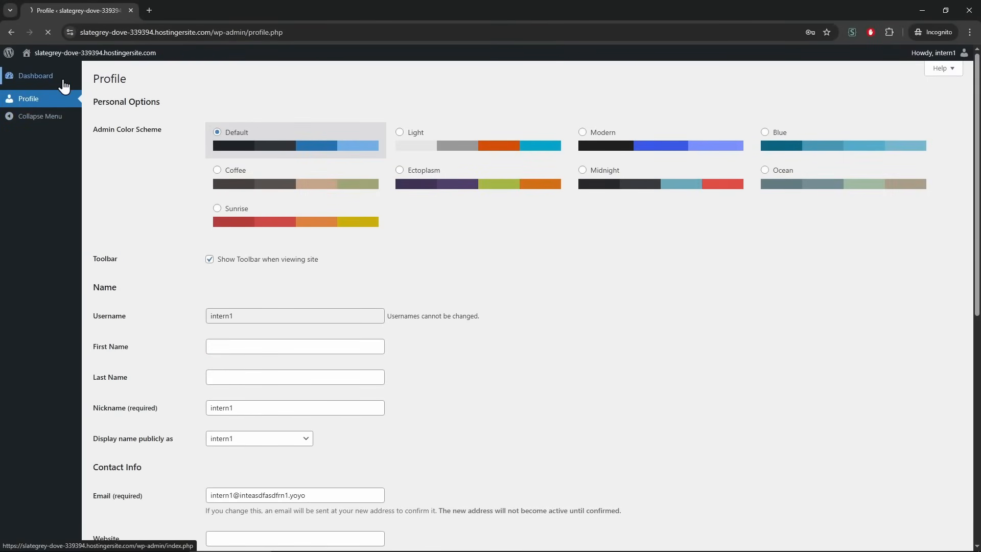
key(alt+Tab)
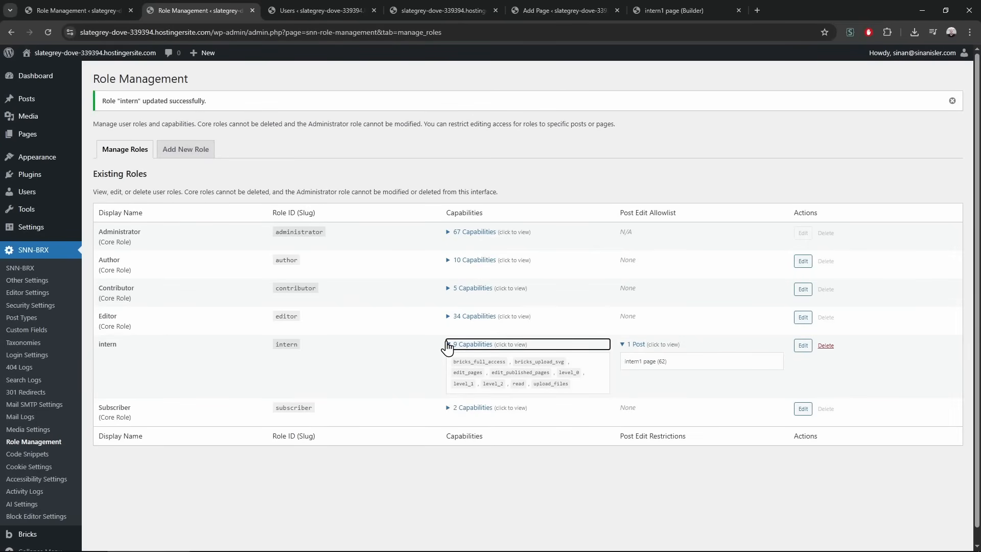
drag(443, 356, 593, 394)
click(593, 394)
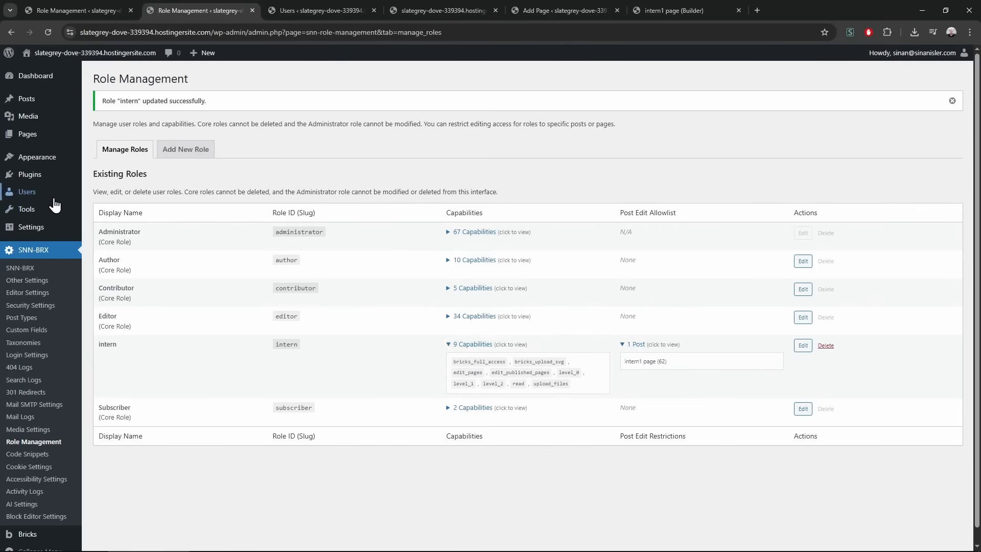
Open intern1's user profile from the Users list
middle_click(104, 193)
click(372, 8)
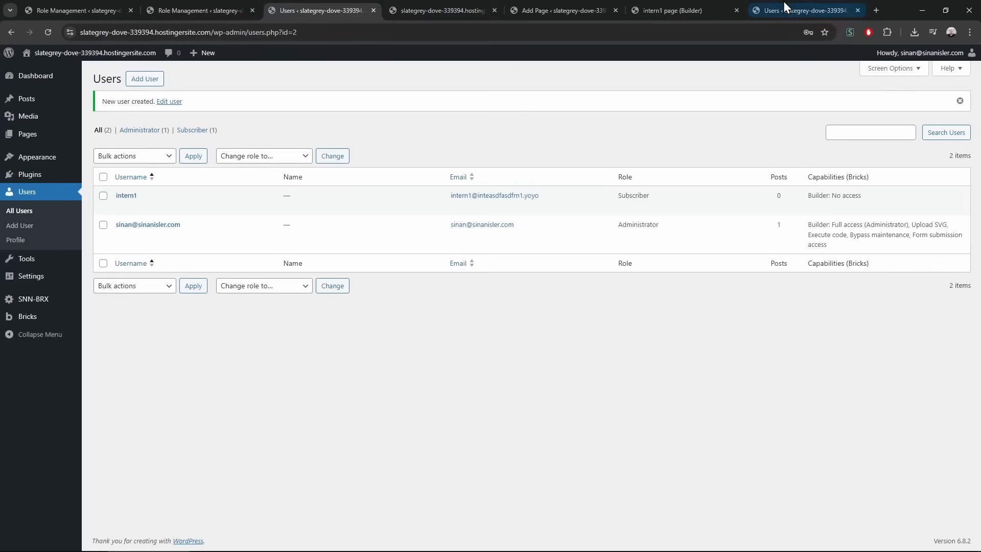
middle_click(783, 2)
click(125, 195)
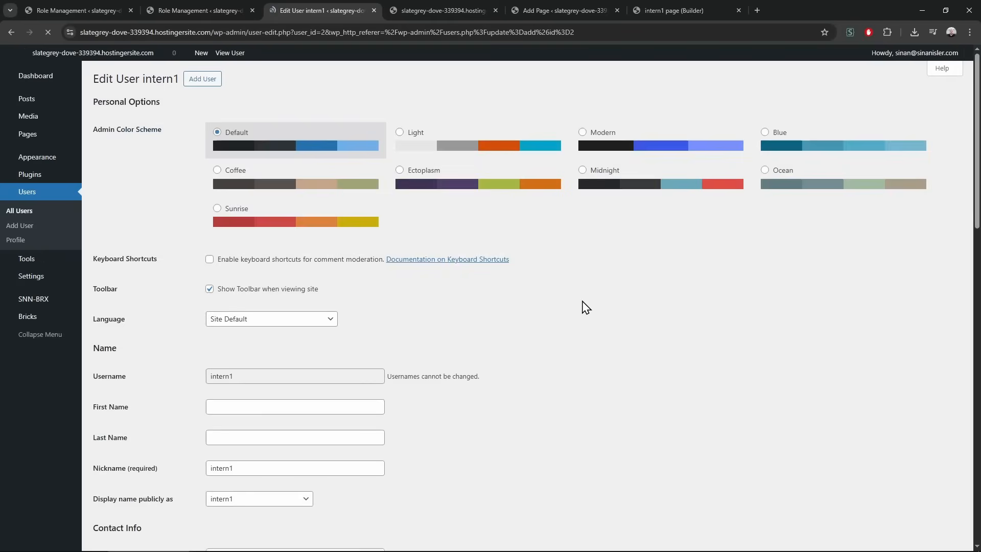
middle_click(621, 246)
middle_click(626, 407)
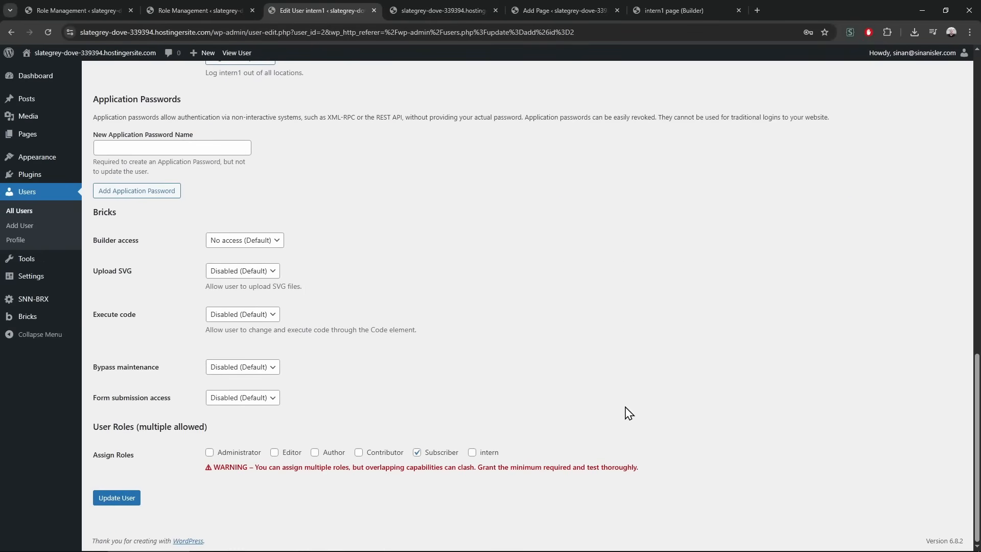
drag(187, 463, 565, 492)
click(565, 492)
Replace intern1's Subscriber role with intern and update the user
click(417, 453)
drag(202, 458, 314, 467)
click(310, 467)
click(472, 453)
click(111, 500)
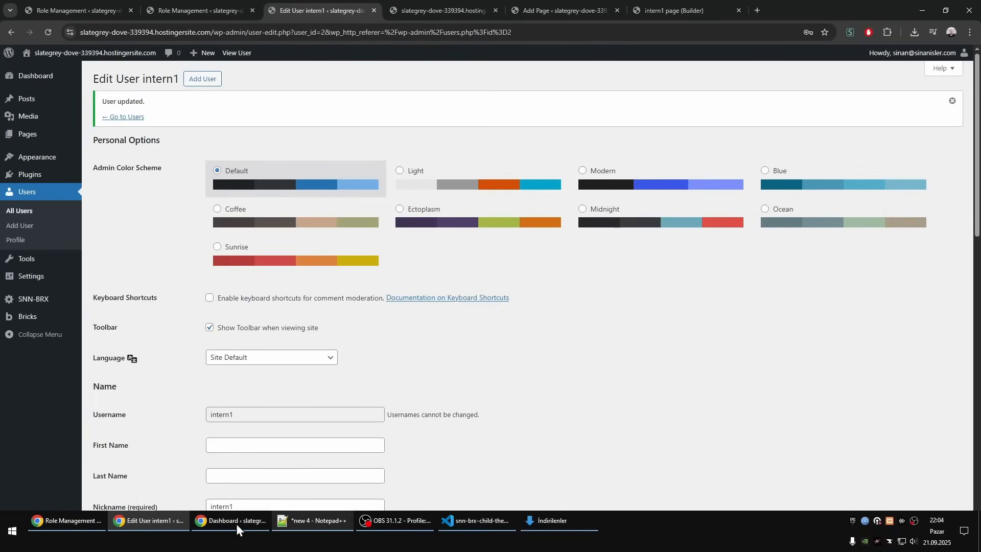
click(235, 537)
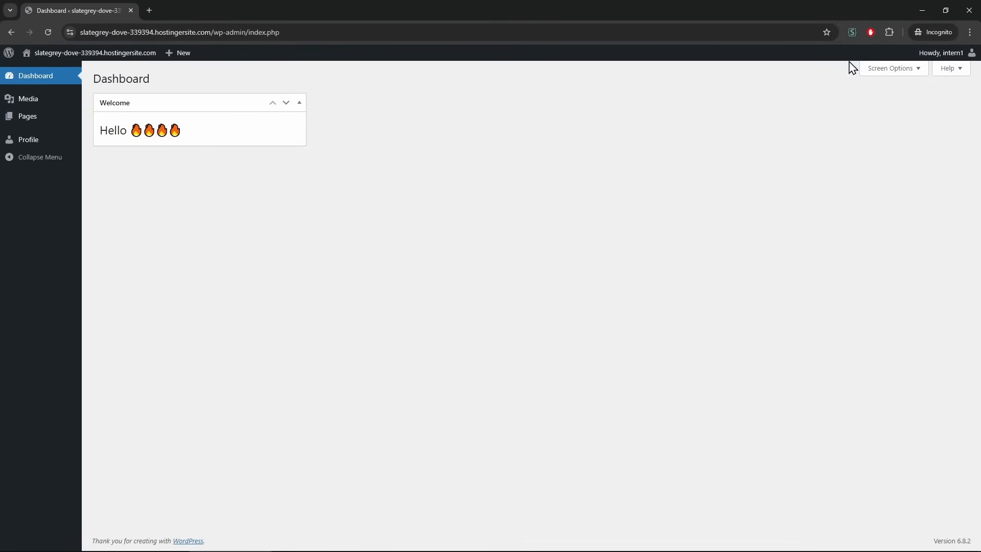
Review the intern role's details in Role Management with the private window minimised
click(922, 11)
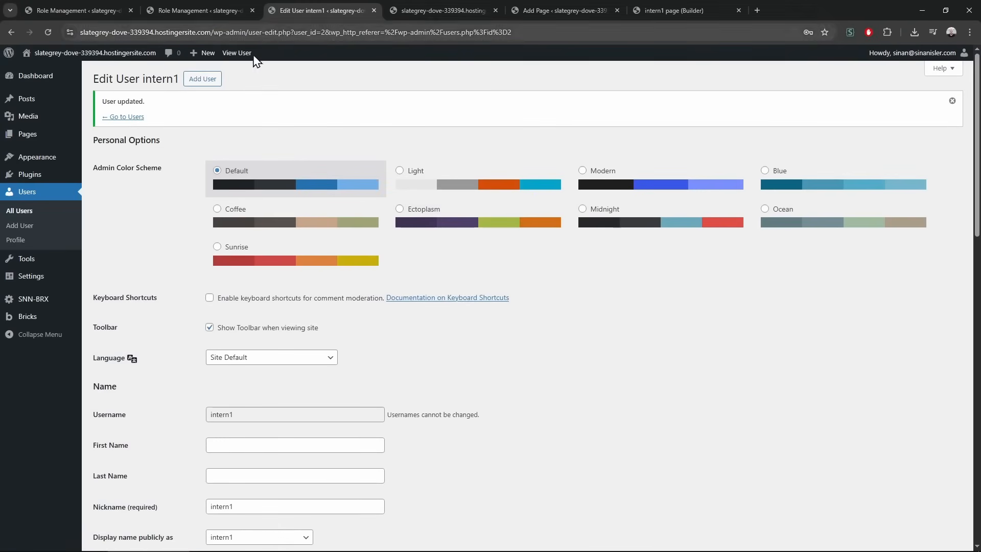
click(200, 10)
drag(452, 368, 602, 396)
click(532, 396)
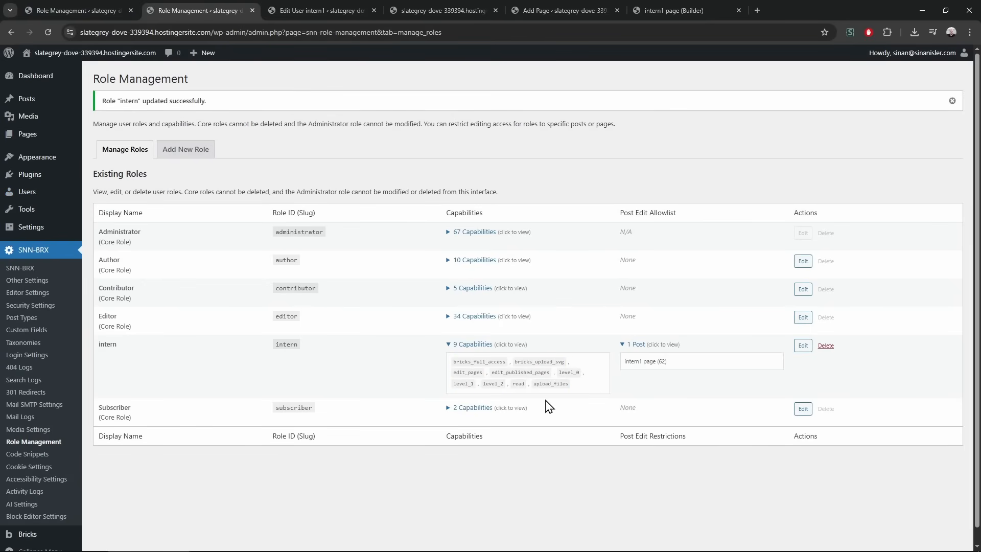
drag(556, 371, 562, 382)
click(568, 389)
Open intern1's Pages list and compare it with the admin's full Pages list
key(alt+Tab)
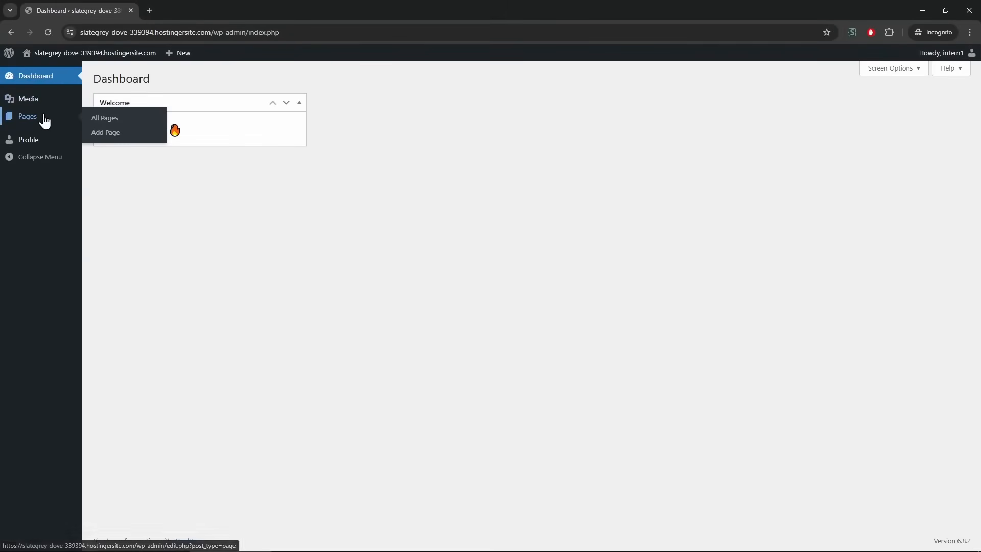
click(44, 119)
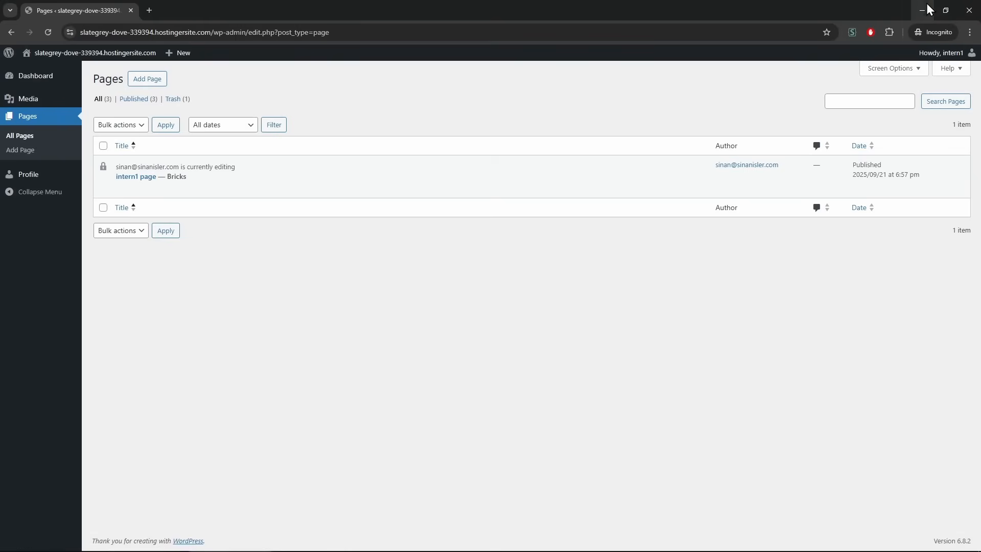
key(alt+Tab)
middle_click(43, 144)
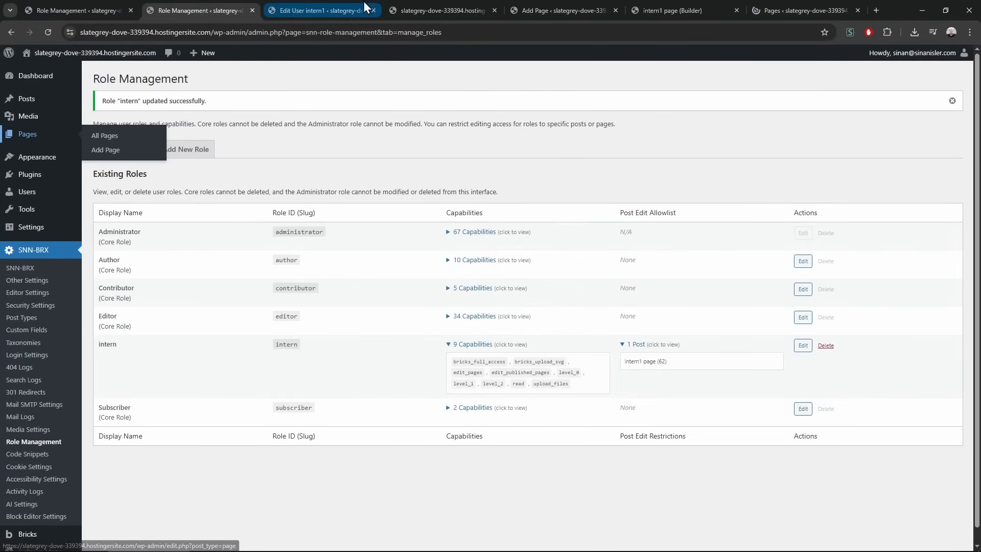
click(802, 10)
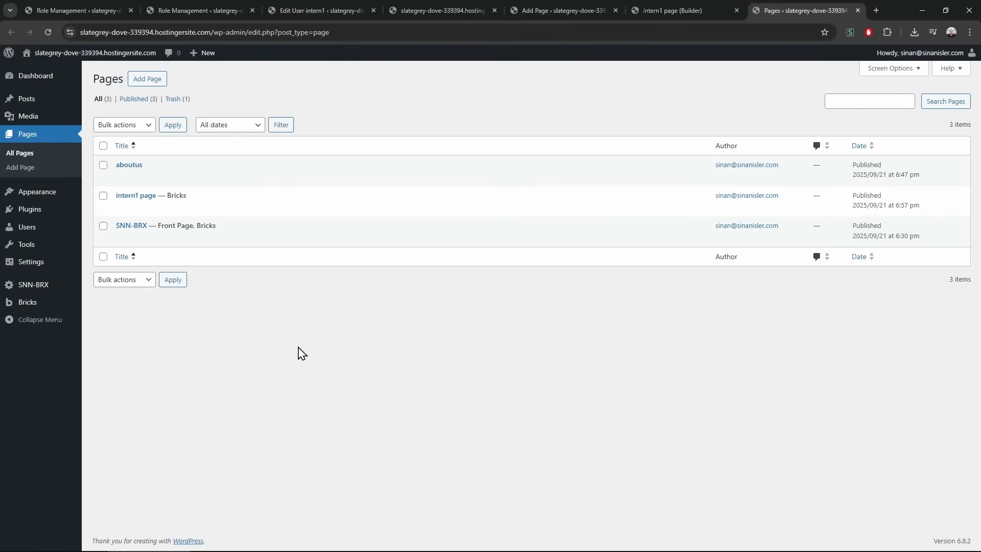
key(alt+Tab)
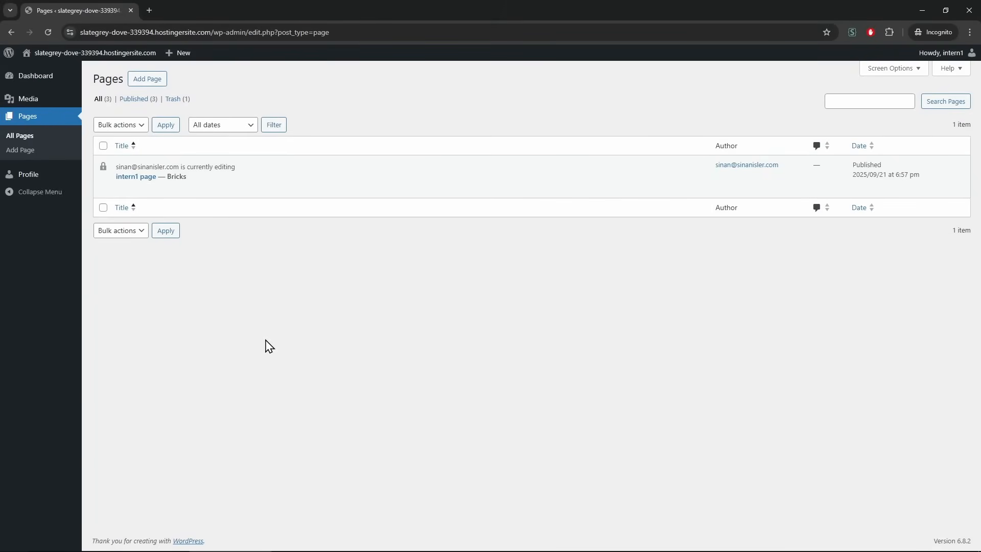
As intern1, take over intern1 page in Bricks, add 'I am a heading' headings, then close the window
click(224, 193)
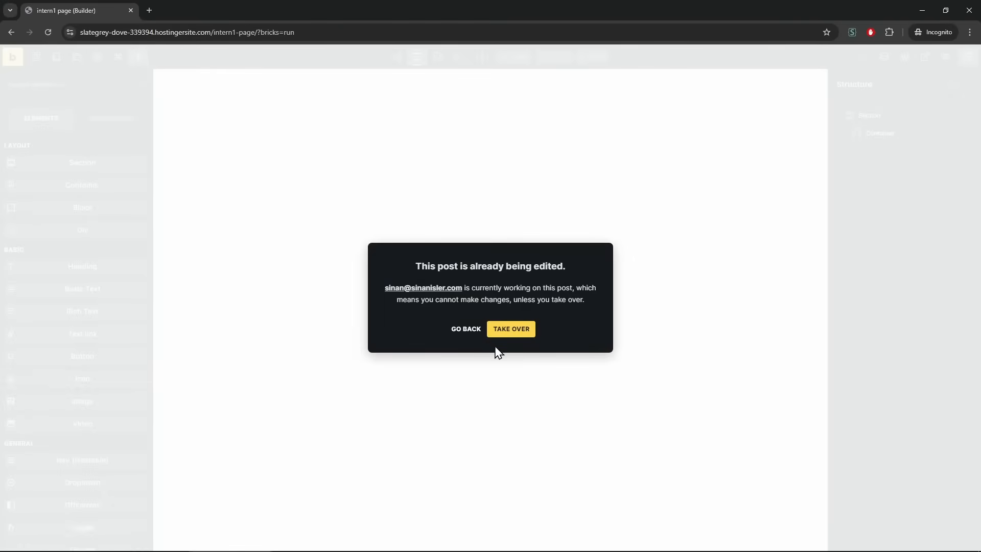
click(511, 331)
click(263, 94)
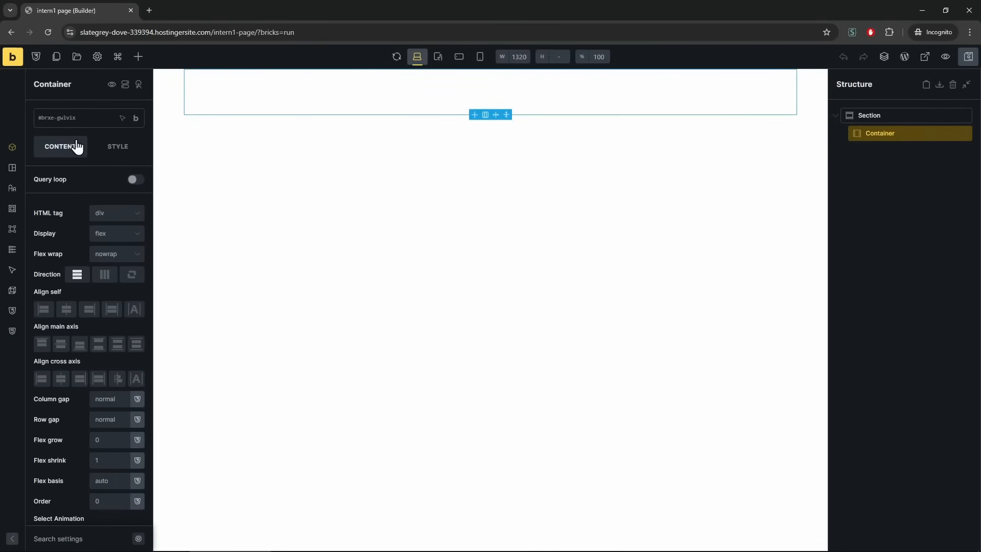
click(138, 57)
click(110, 271)
click(111, 271)
click(111, 271)
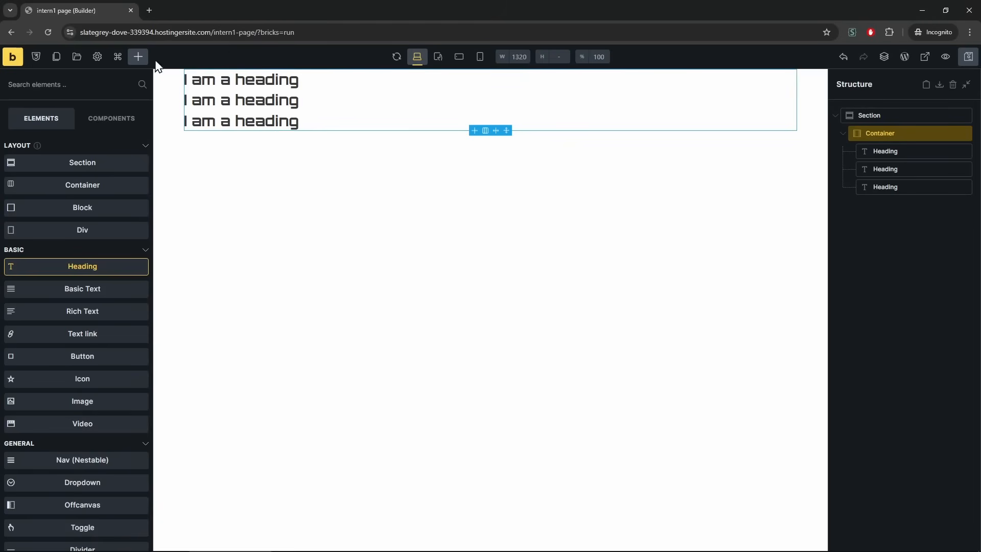
click(970, 10)
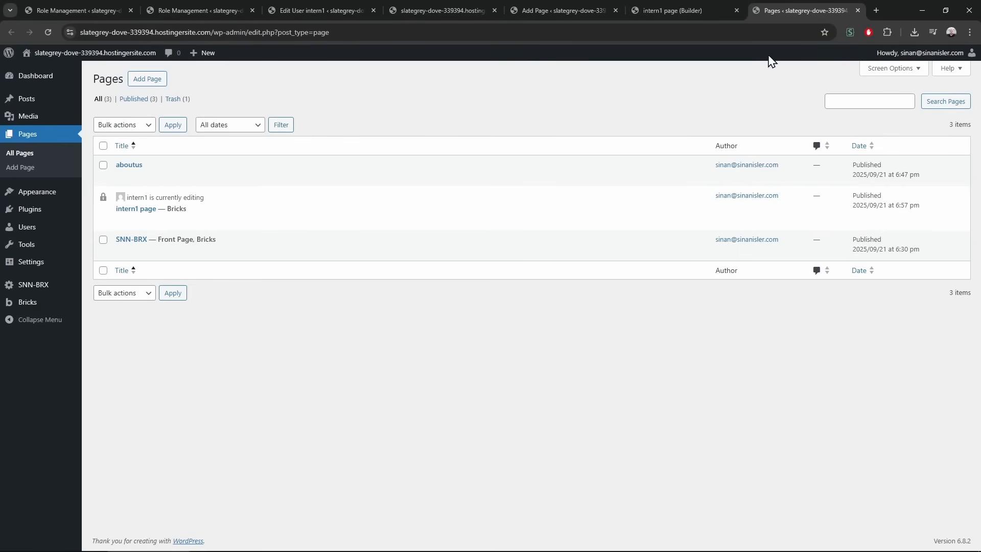
Close the Bricks builder, Add Page and duplicate Pages tabs, then go to SNN-BRX Code Snippets
click(710, 8)
click(610, 7)
middle_click(663, 2)
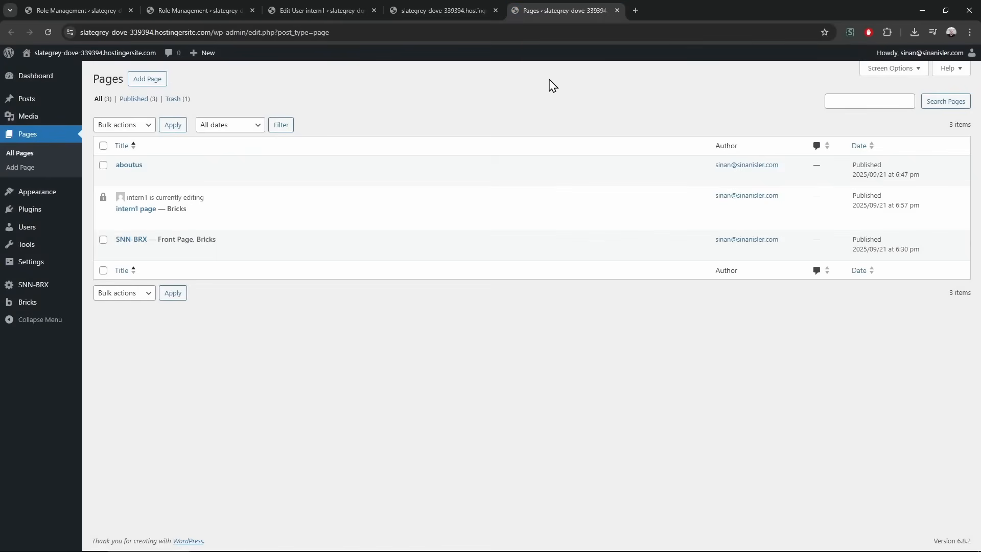
middle_click(560, 4)
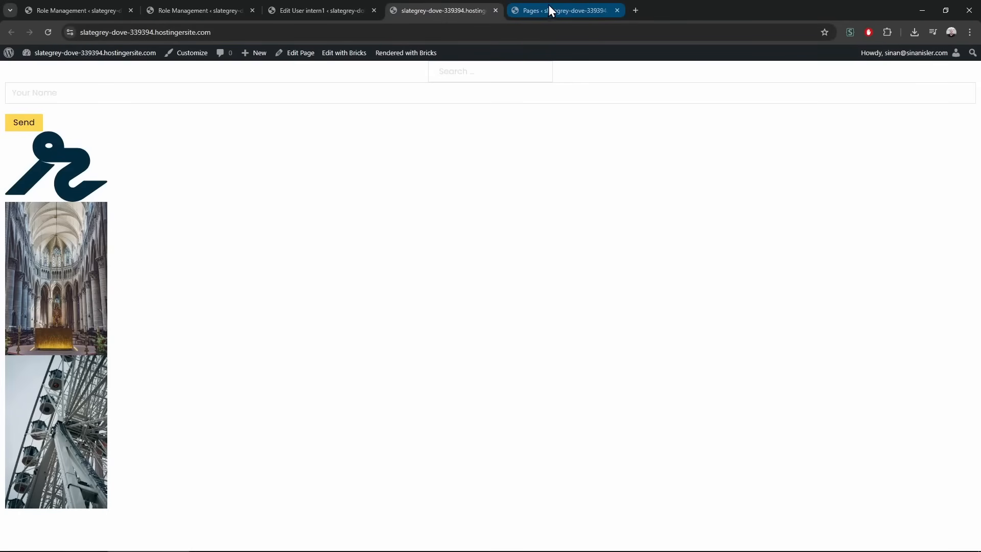
middle_click(547, 6)
click(93, 2)
click(30, 454)
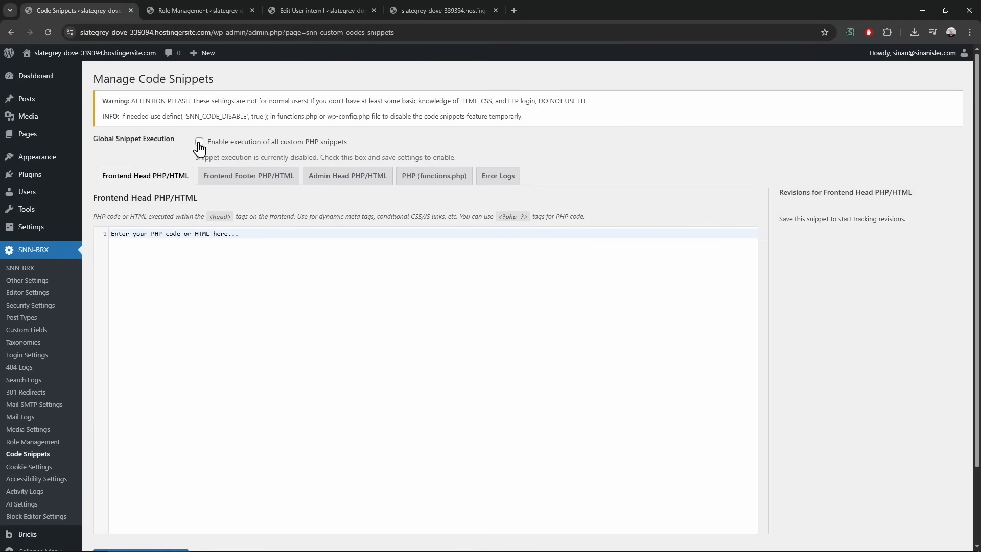
In the Frontend Footer snippet, start a <style> block with a ::selection rule
click(240, 175)
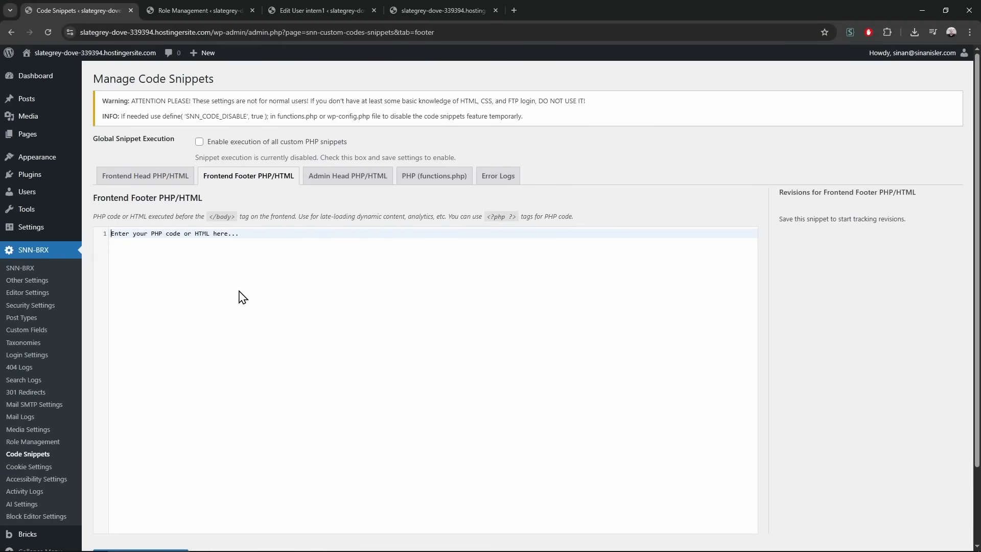
text(<style>)
key(Return)
key(Return)
key(Up)
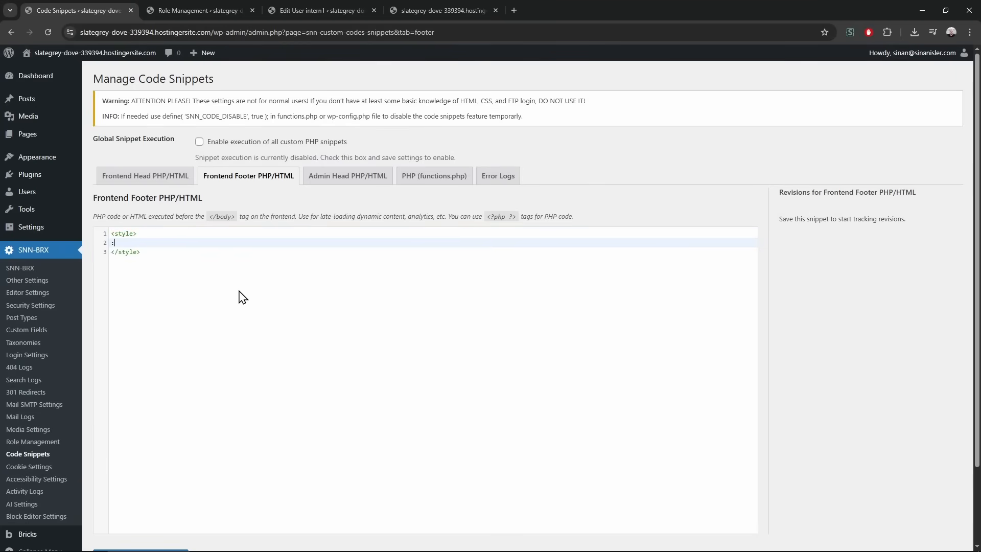
text(::selection{)
key(Return)
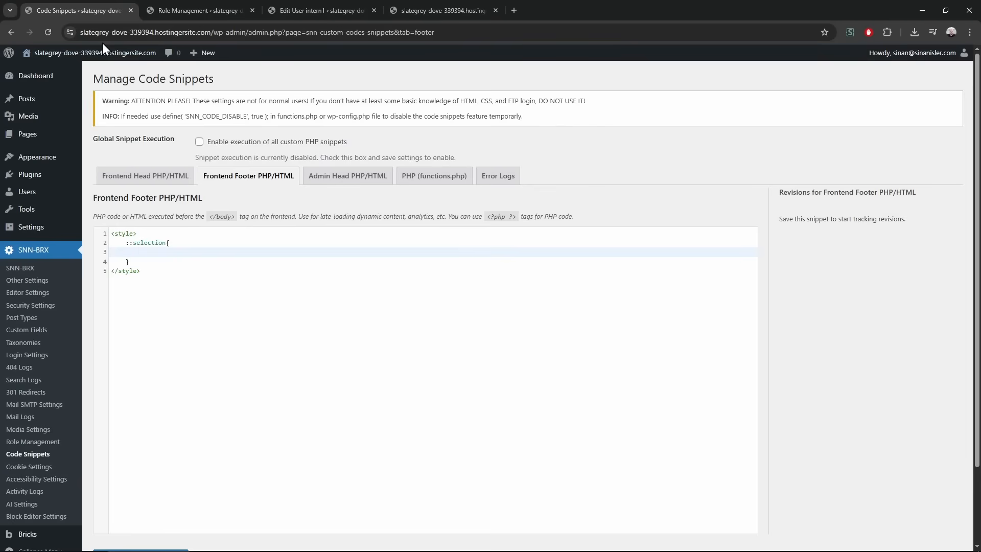
Check the front page selection, then give ::selection a red background and blue text colour
click(106, 72)
drag(93, 134, 170, 308)
click(91, 2)
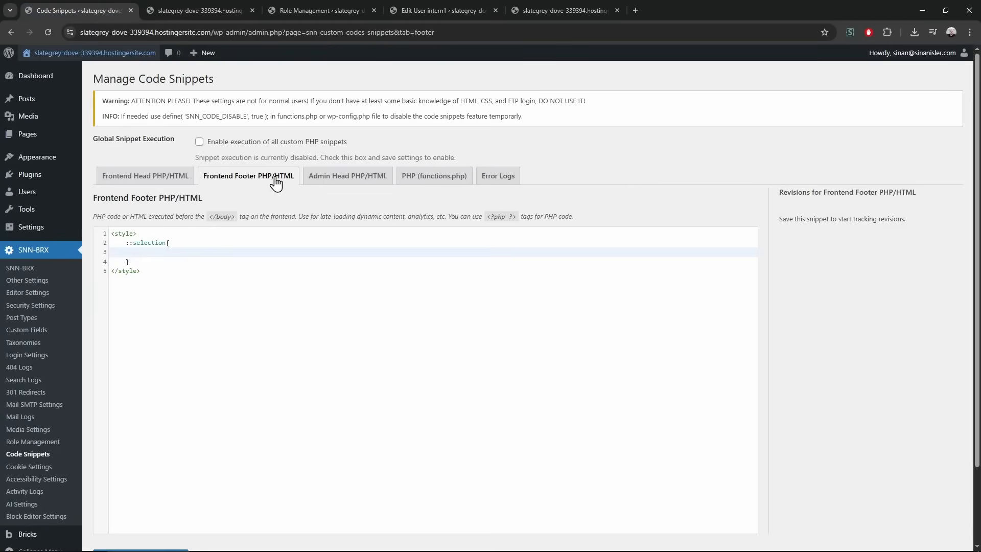
click(184, 256)
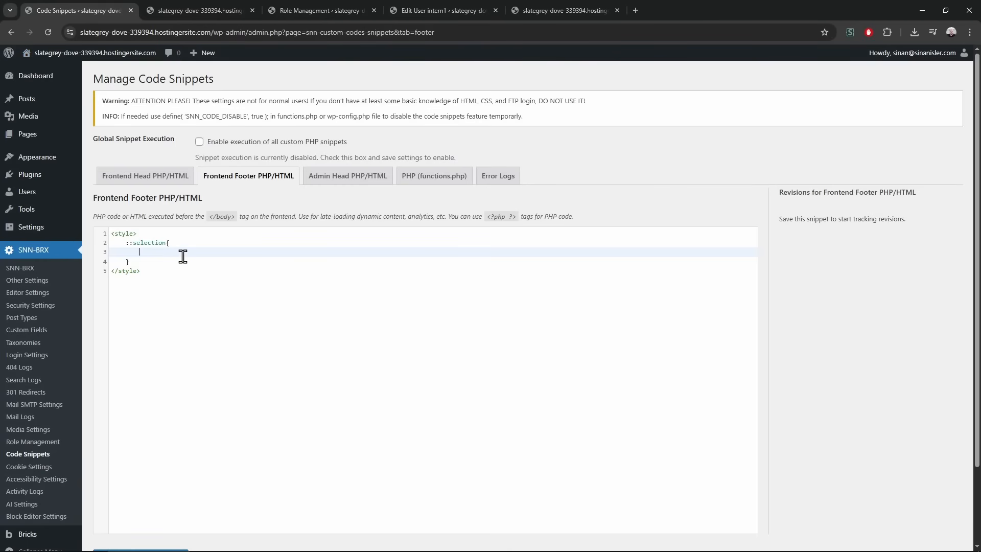
text(background: red;)
key(Return)
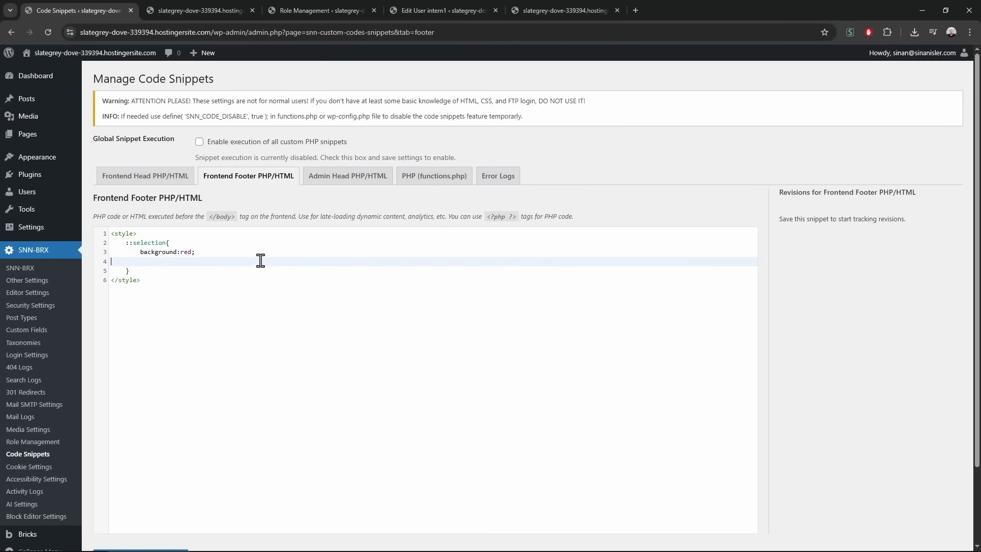
text(color:gray;)
scroll(824, 383, down, 2)
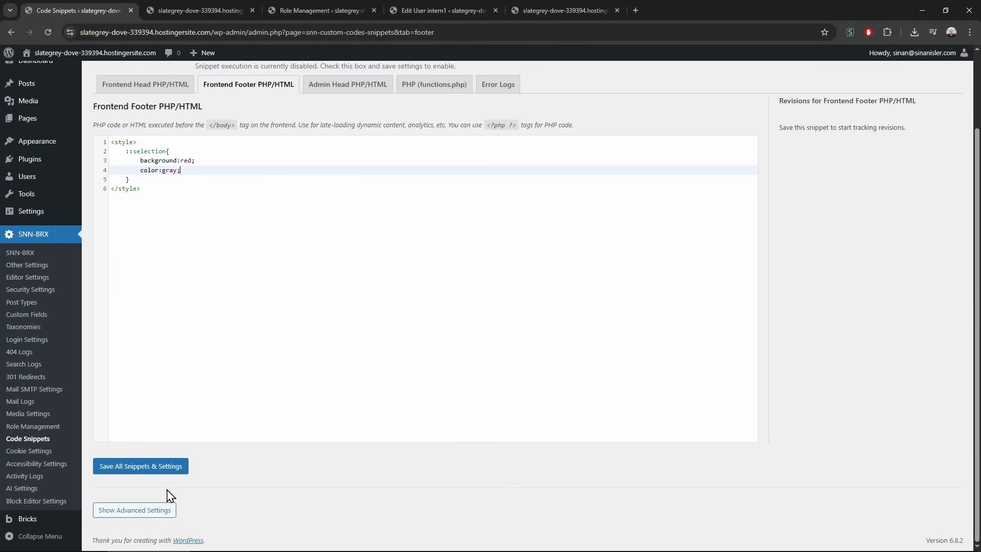
drag(180, 171, 170, 171)
double_click(171, 171)
text(blue)
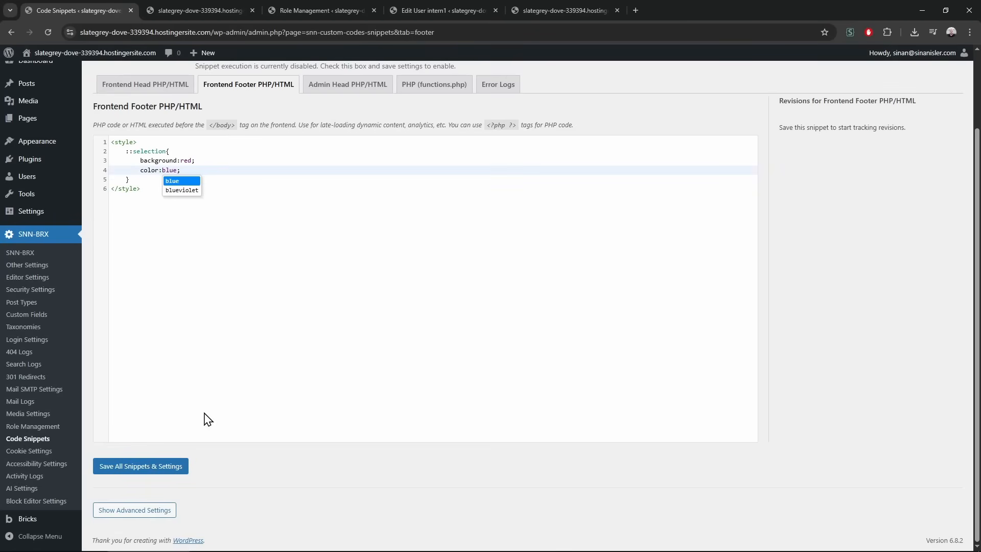
Save the footer snippet and test text selection on the front page
click(160, 464)
click(193, 11)
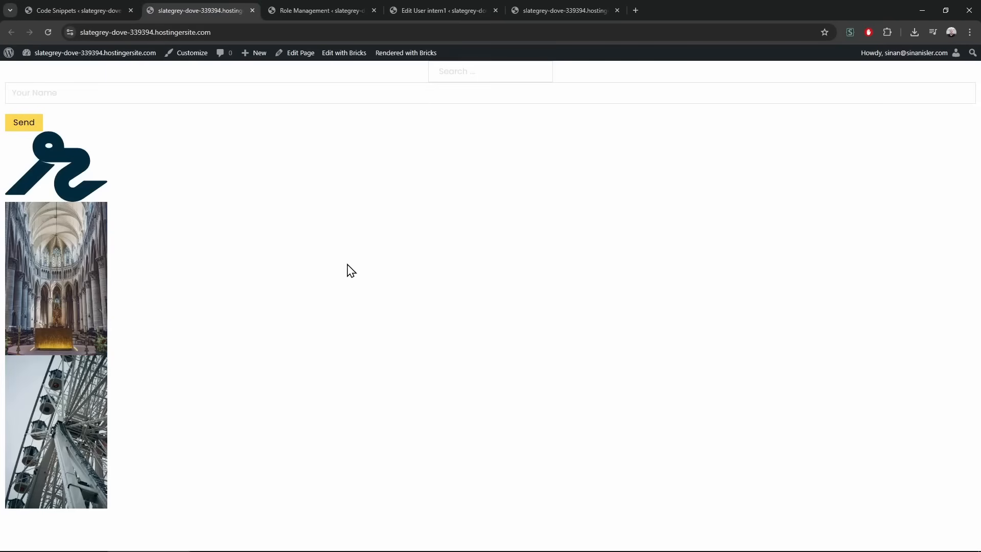
drag(45, 86, 104, 226)
click(77, 119)
drag(79, 121, 16, 122)
click(57, 125)
Enable execution of all custom PHP snippets, save, and confirm the red selection on the front page
click(90, 9)
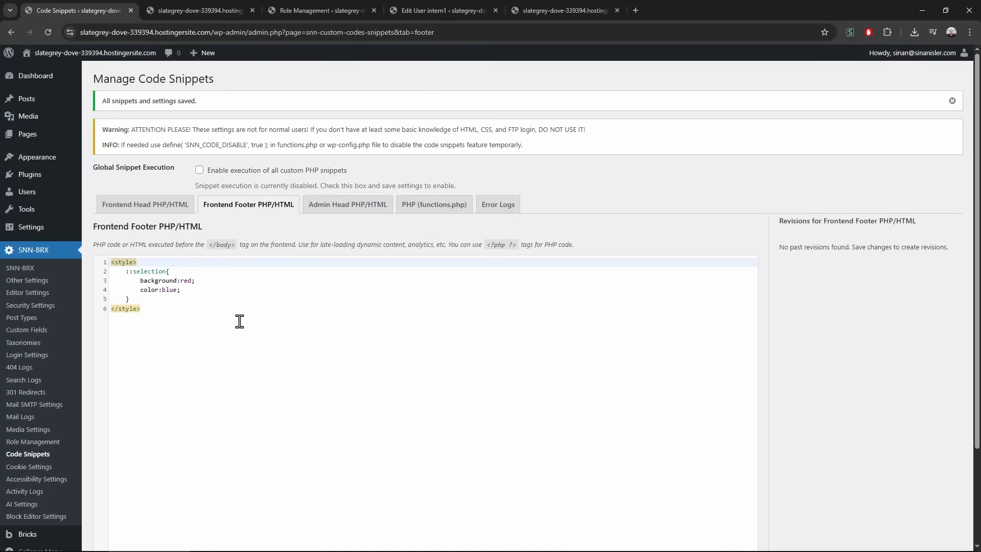
click(200, 170)
scroll(92, 306, down, 3)
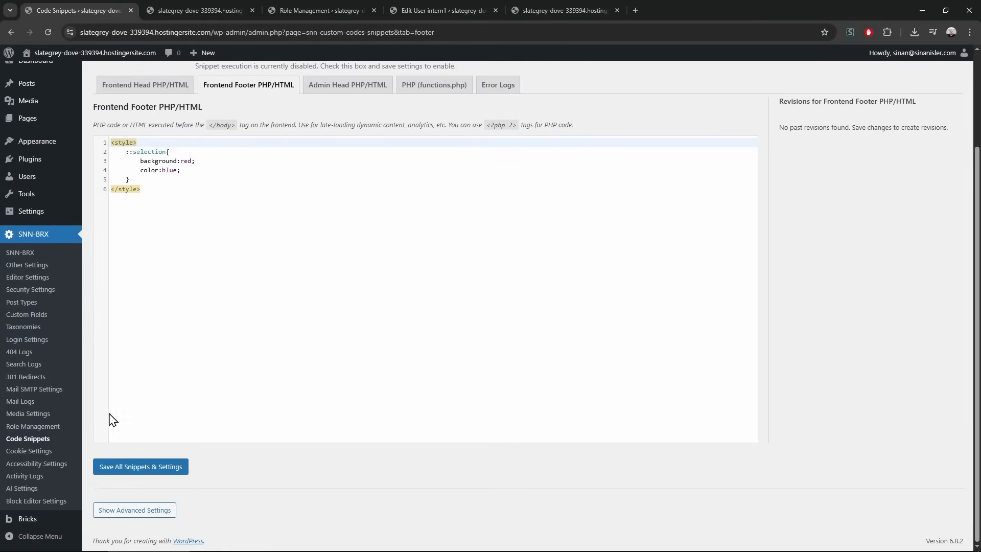
click(125, 473)
click(254, 10)
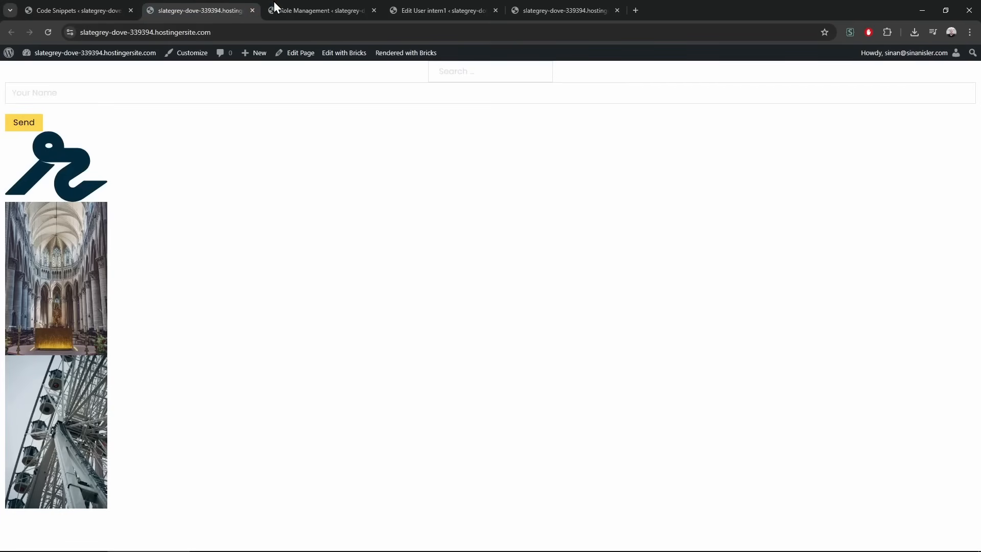
drag(42, 115, 79, 480)
click(231, 222)
Change the ::selection colours to a gray background and lightgray text, then save
click(24, 122)
click(90, 5)
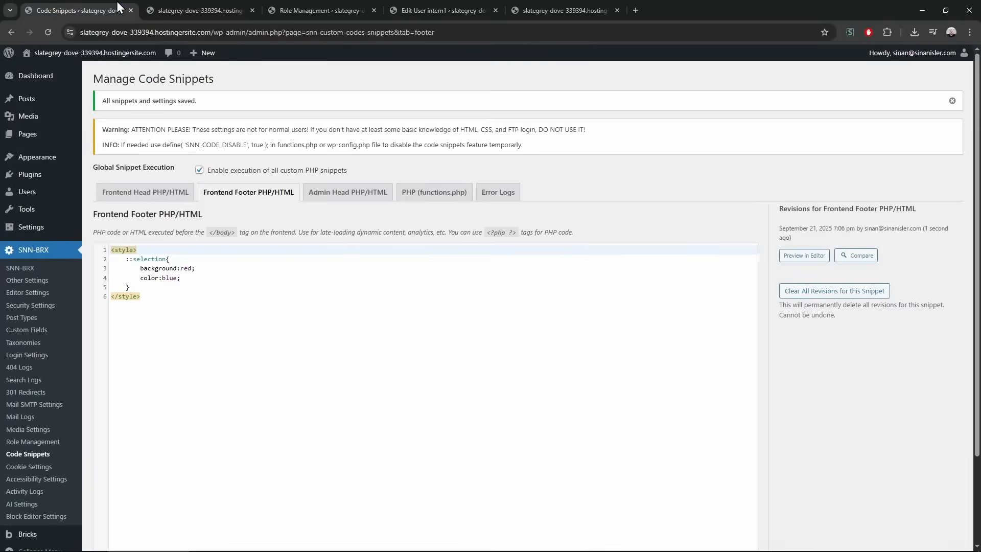
double_click(186, 269)
text(gray)
double_click(169, 278)
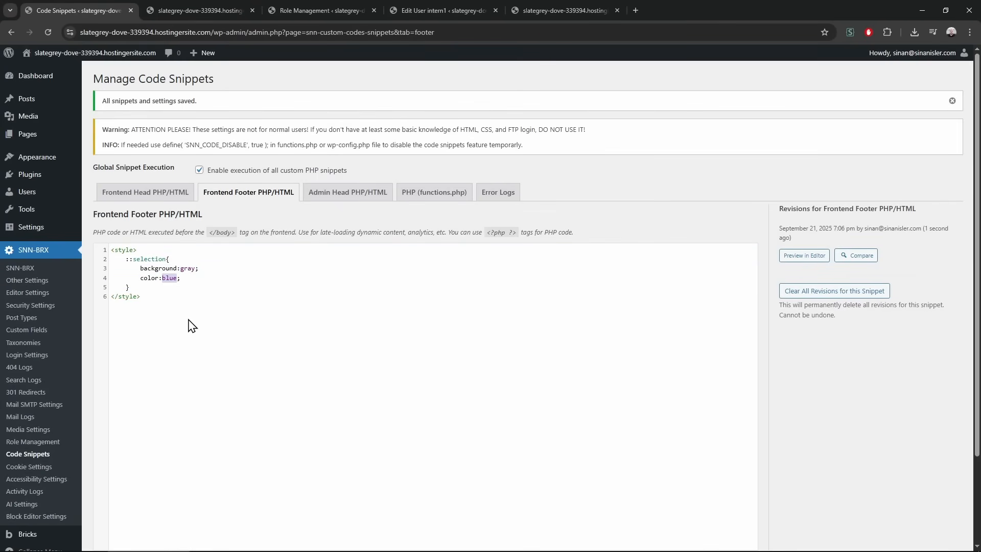
text(lighgray)
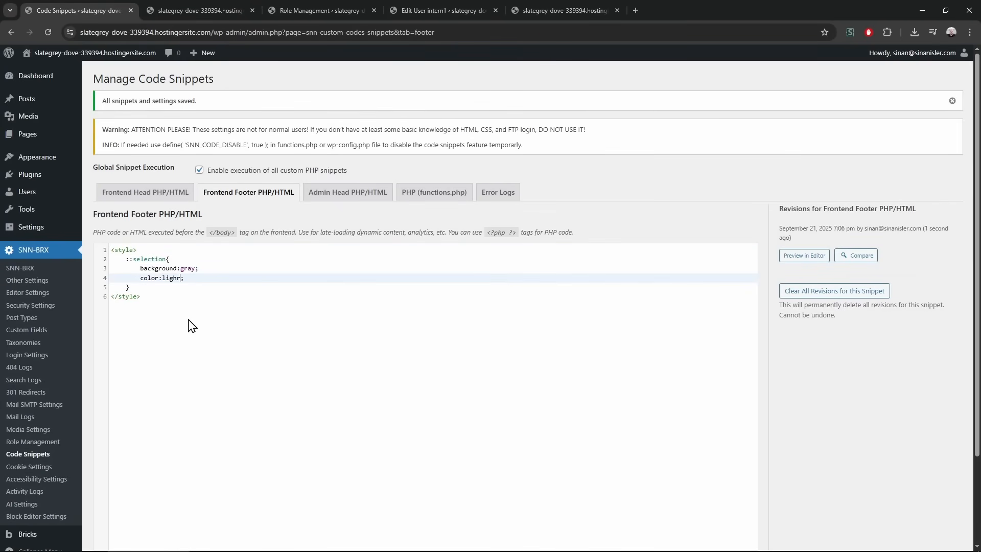
scroll(820, 378, down, 2)
scroll(836, 394, up, 2)
click(173, 279)
text(t)
scroll(848, 430, down, 2)
click(139, 468)
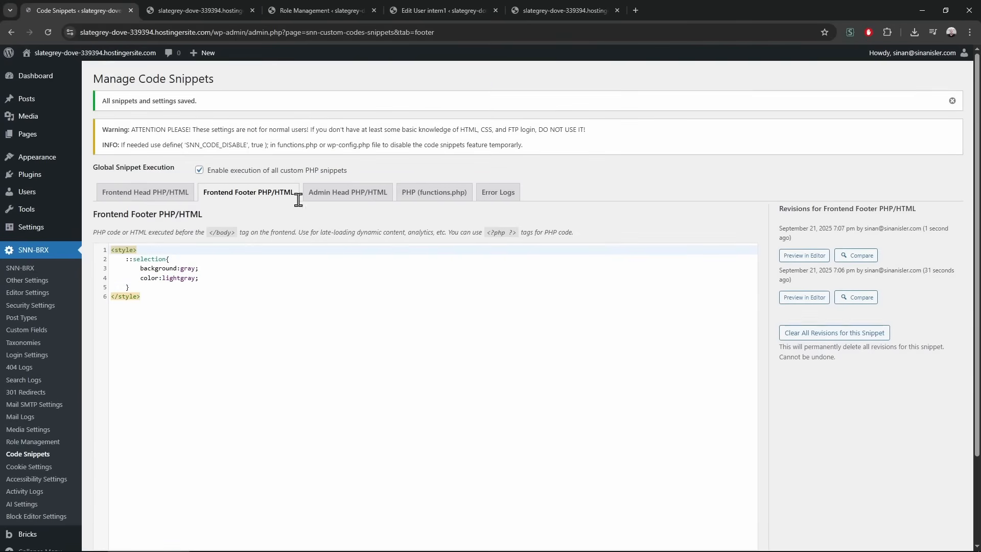
Preview the gray selection on the front page, then set the background back to red and save
key(ctrl+Tab)
key(ctrl+Tab)
key(ctrl+shift+Tab)
drag(65, 129, 72, 443)
click(81, 10)
double_click(189, 268)
text(re)
scroll(511, 358, down, 2)
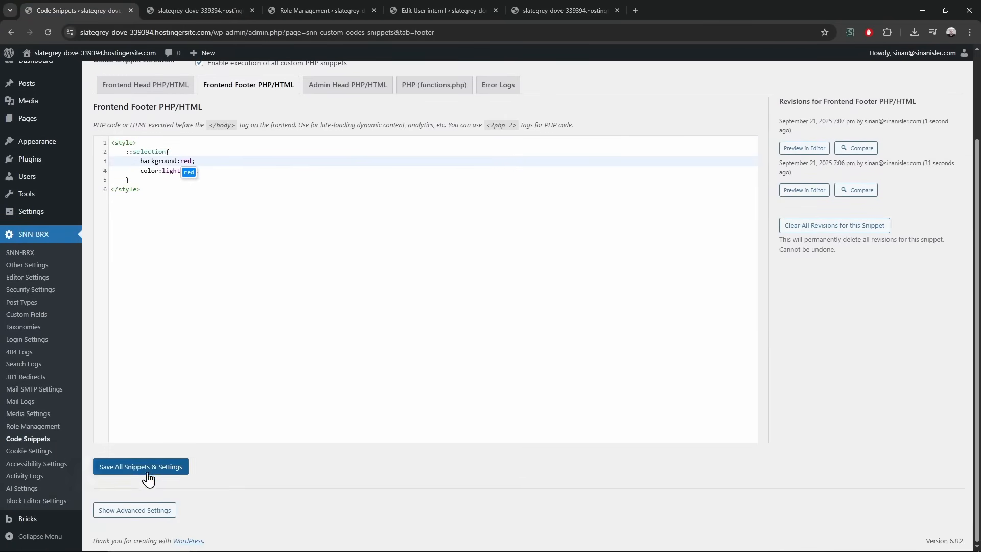
click(148, 473)
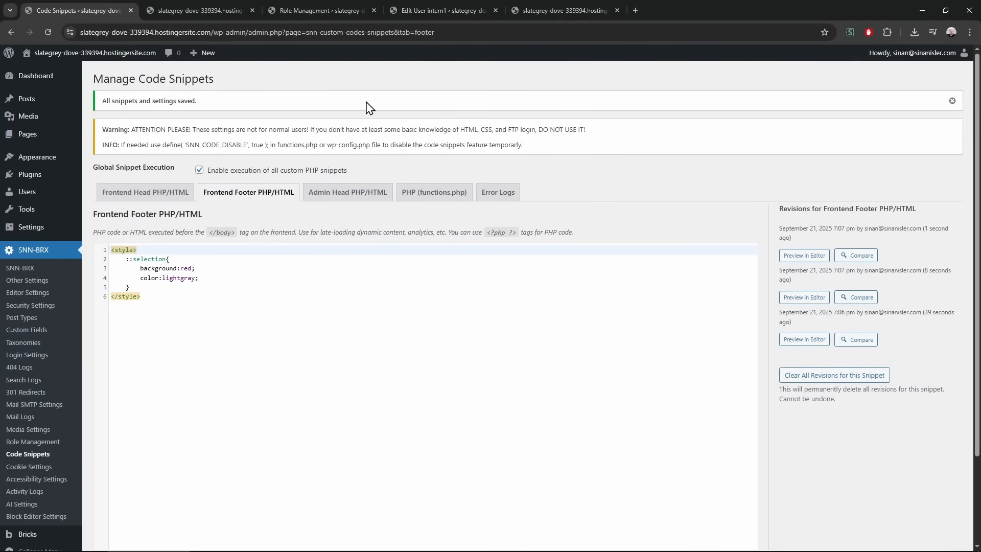
Check the front page colours, then switch to the PHP (functions.php) snippet
click(193, 9)
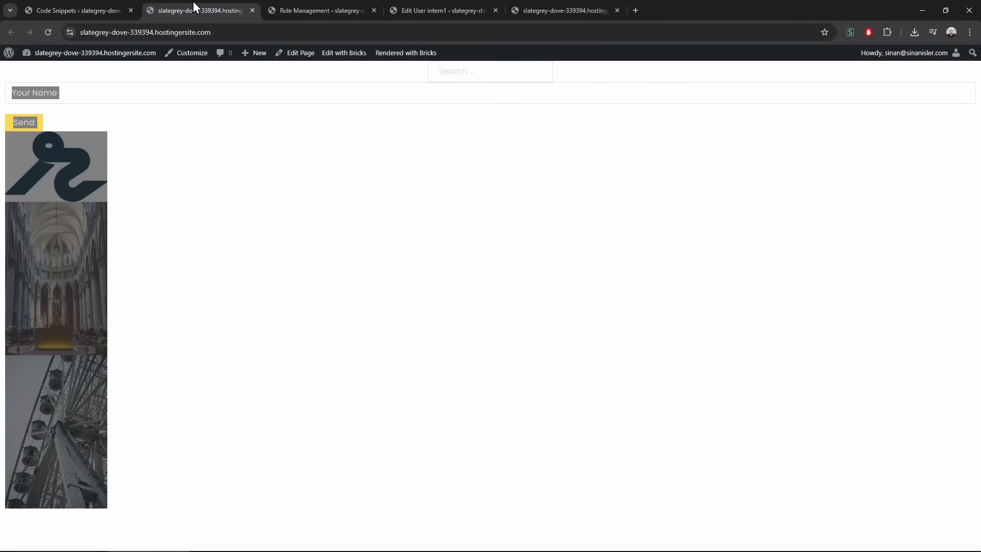
click(182, 167)
click(87, 8)
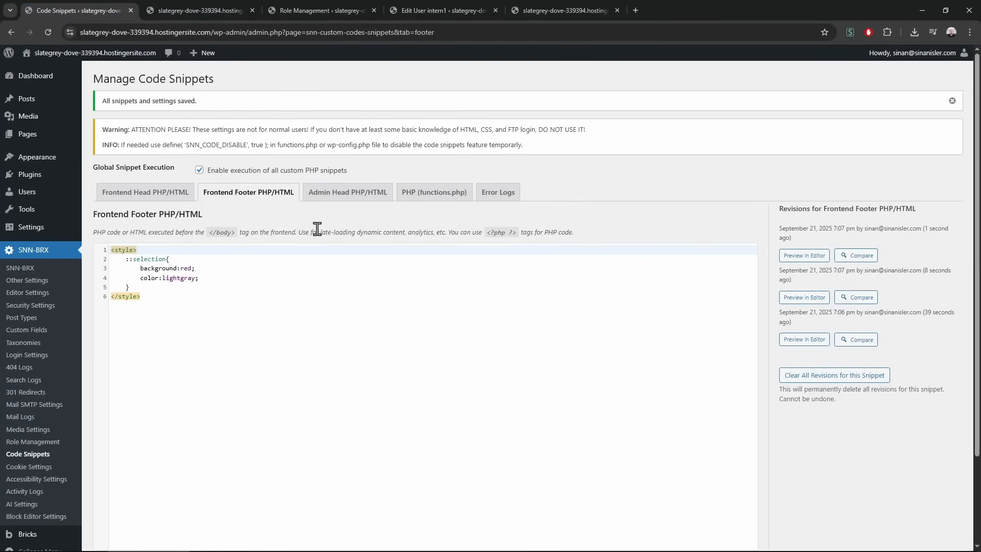
click(436, 200)
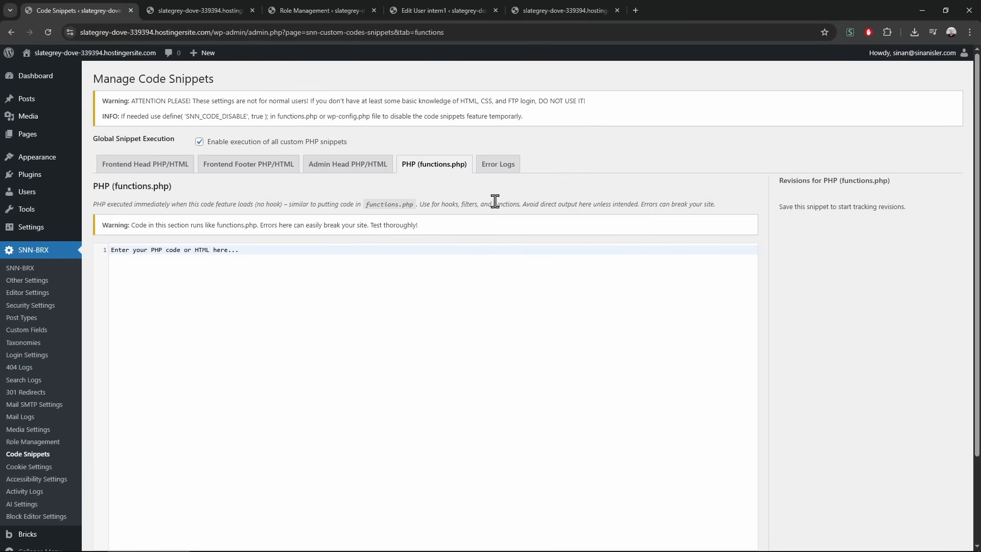
click(502, 170)
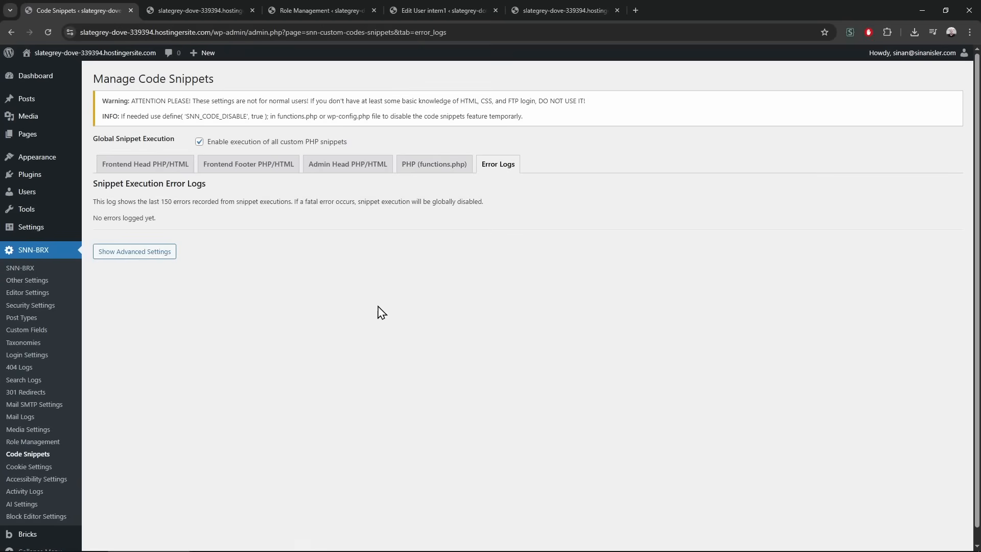
drag(153, 101, 377, 412)
click(378, 412)
drag(118, 131, 161, 164)
click(225, 250)
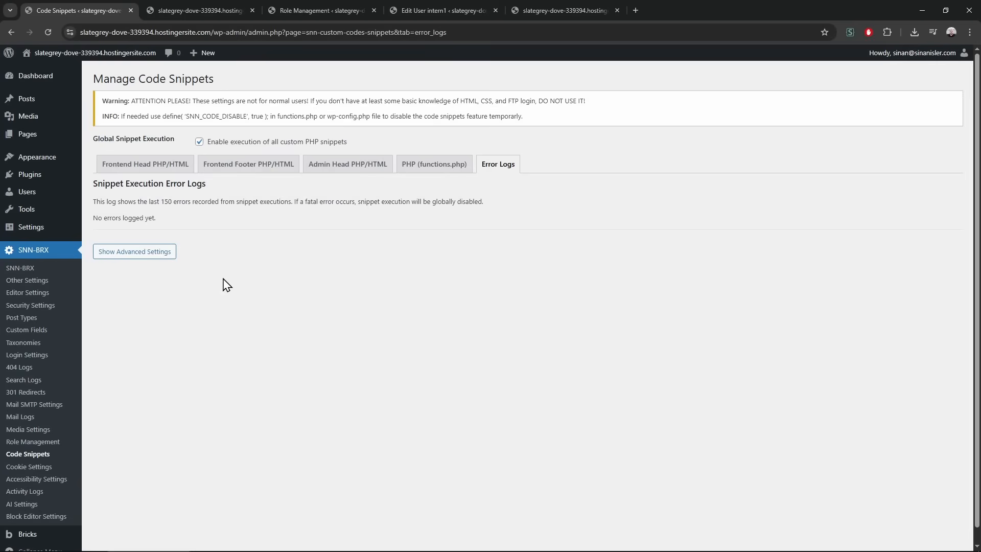
click(423, 172)
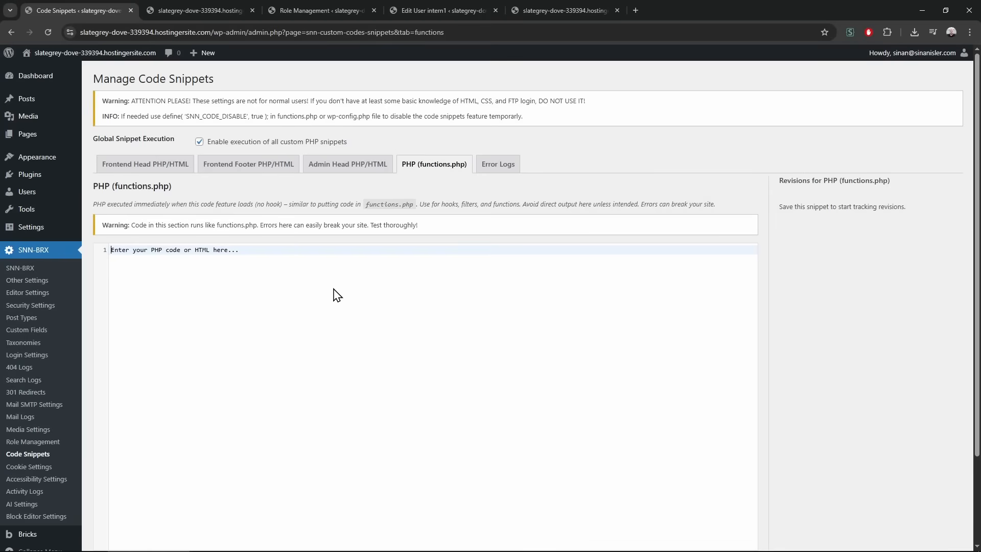
Start the functions.php snippet with <?php and a 'function' line
text(<?php)
key(Return)
key(Return)
key(Return)
key(Return)
key(Return)
key(Return)
key(Return)
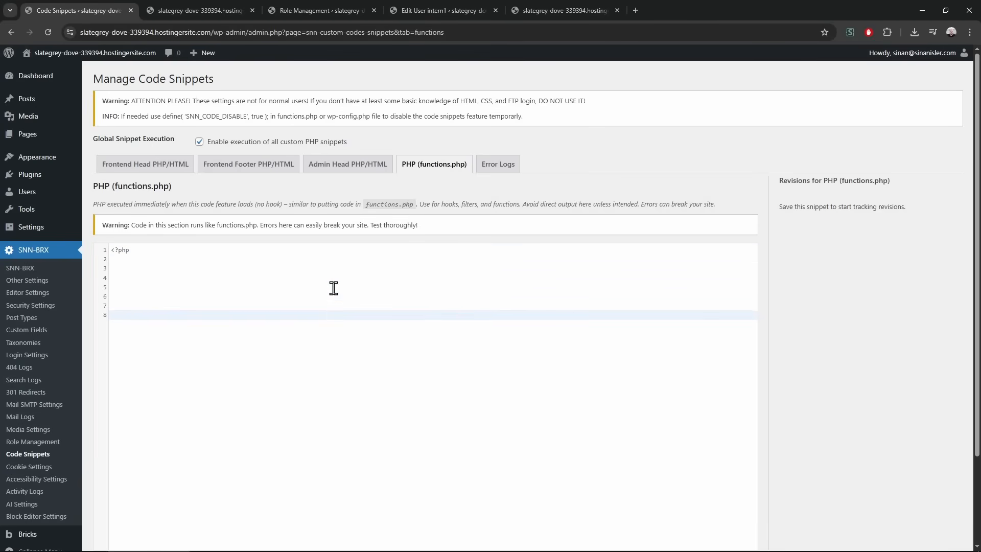
key(Up)
key(Up)
key(Up)
key(Up)
key(Return)
key(Return)
key(Return)
key(Return)
key(Return)
key(Return)
click(188, 285)
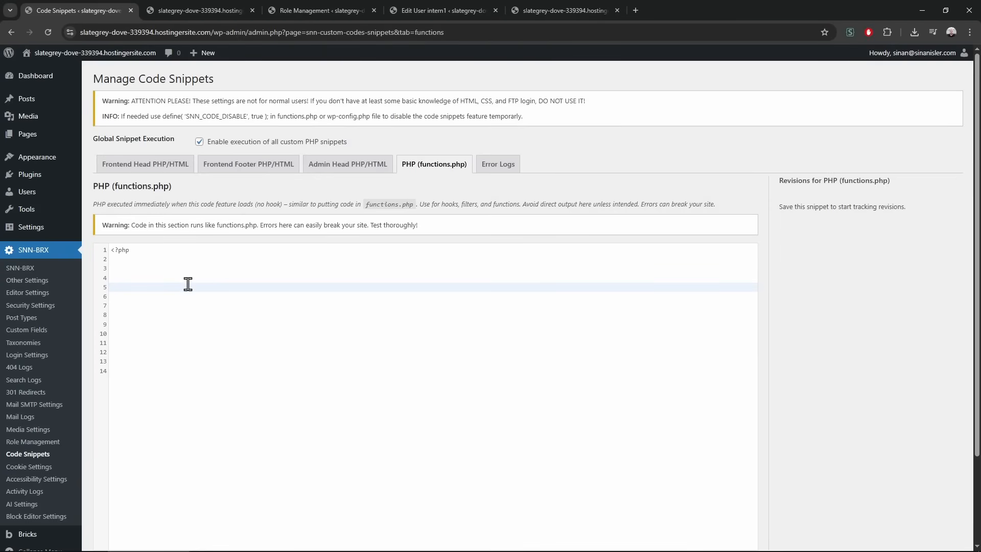
click(136, 277)
key(Return)
text(function yoyoyoyoyo;)
Duplicate the function line, save the snippet, and view the site homepage
key(shift+Home)
key(ctrl+c)
key(End)
key(Return)
key(ctrl+v)
scroll(874, 417, down, 2)
click(184, 470)
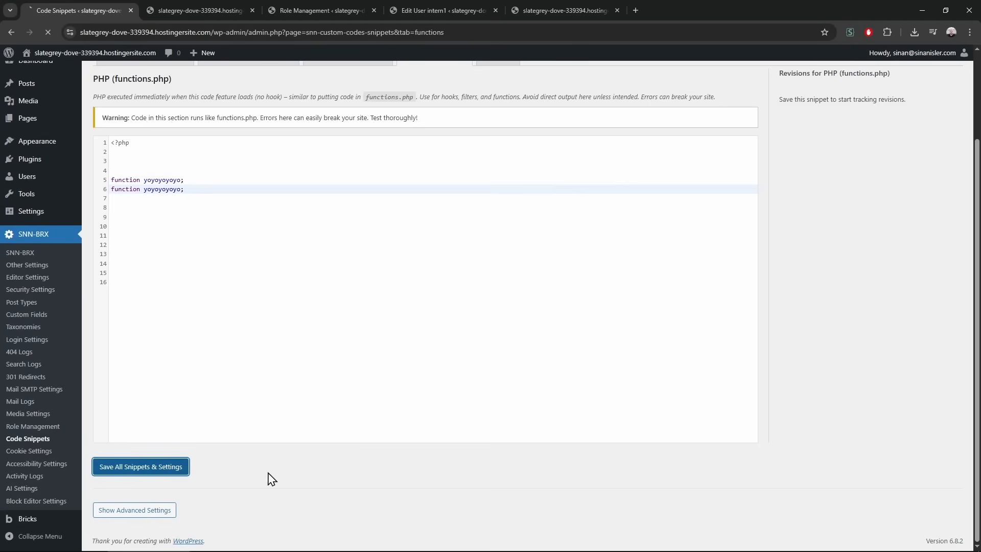
middle_click(88, 54)
click(170, 10)
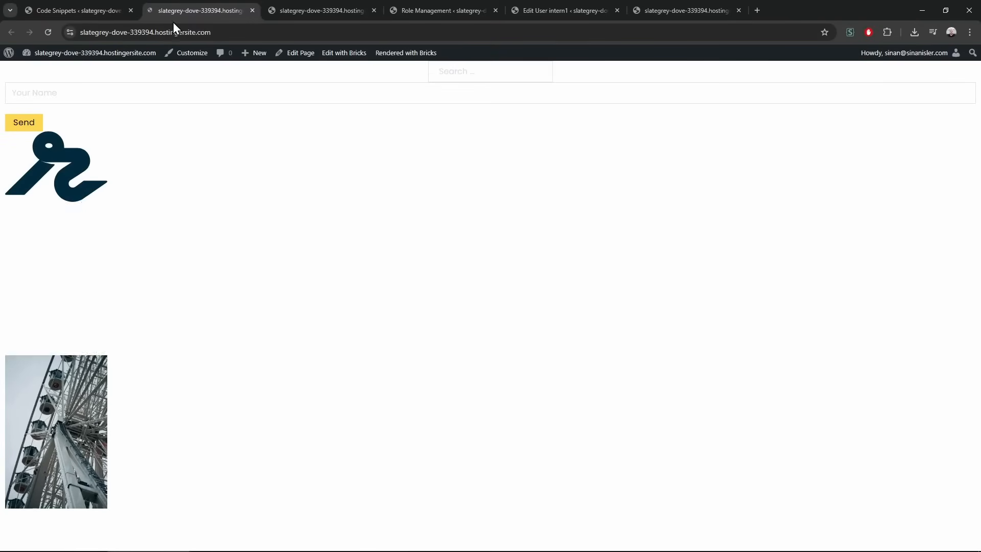
key(ctrl+w)
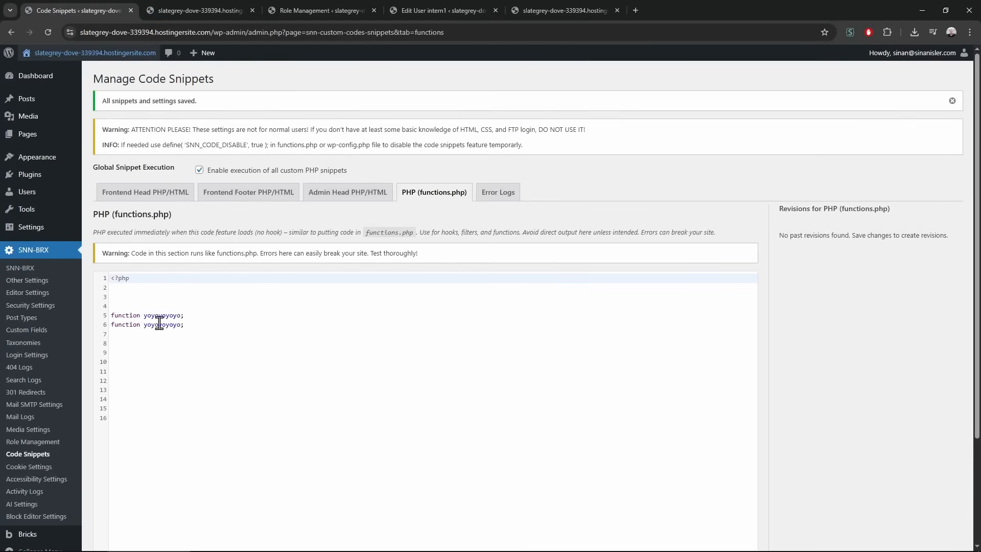
Complete the yoyoyoyoyo(){} function with a body and remove the duplicate line
click(180, 315)
text((){)
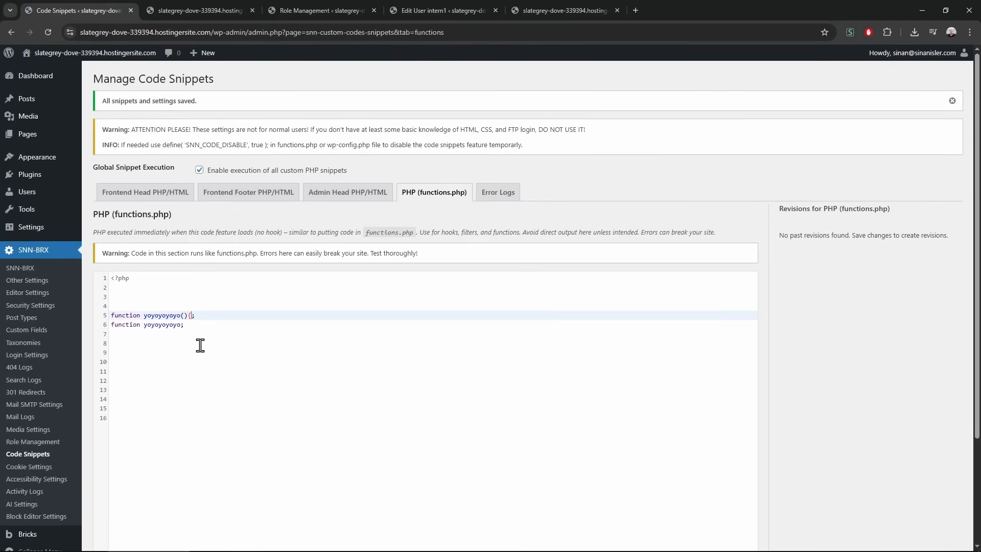
text(})
key(Down)
key(shift+Home)
key(BackSpace)
key(Up)
key(Return)
key(Return)
key(Return)
key(BackSpace)
key(BackSpace)
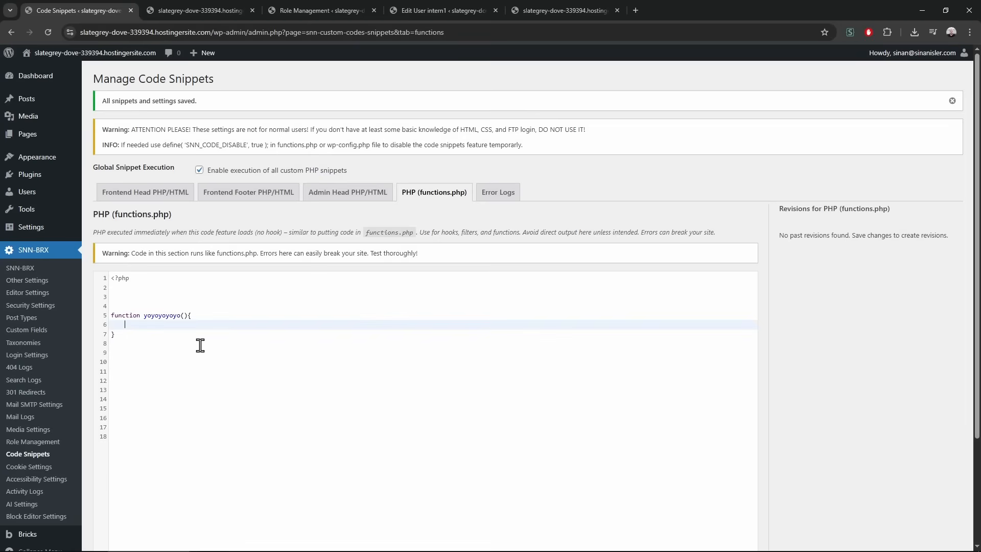
Paste a second copy of the yoyoyoyoyo function, save, and open the site front end
drag(178, 308, 175, 352)
key(ctrl+c)
click(168, 371)
key(ctrl+v)
scroll(846, 404, down, 3)
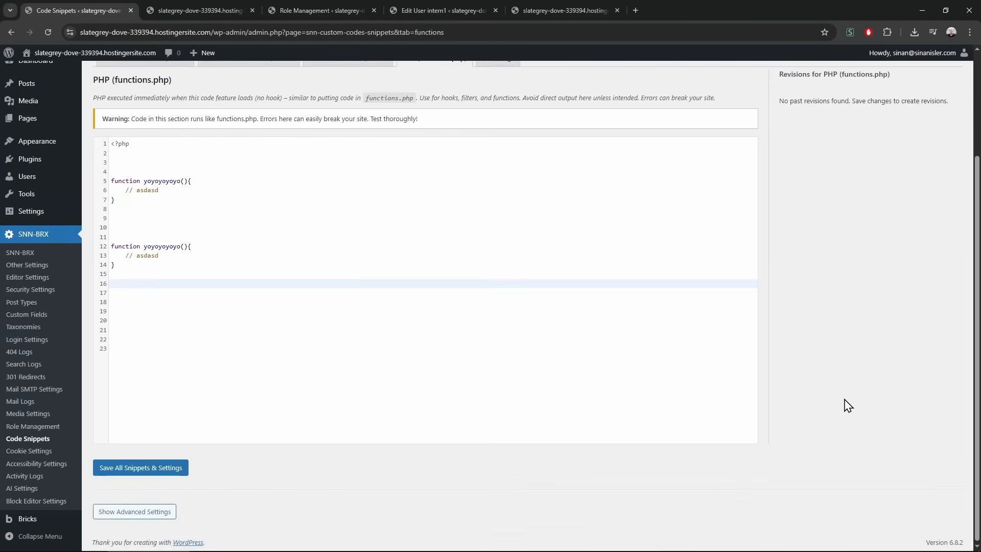
click(131, 469)
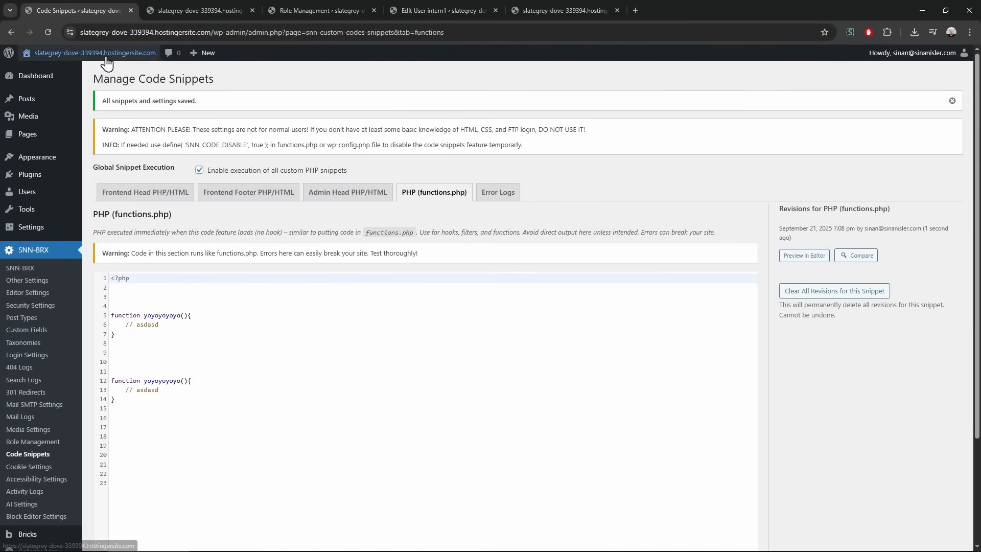
click(106, 55)
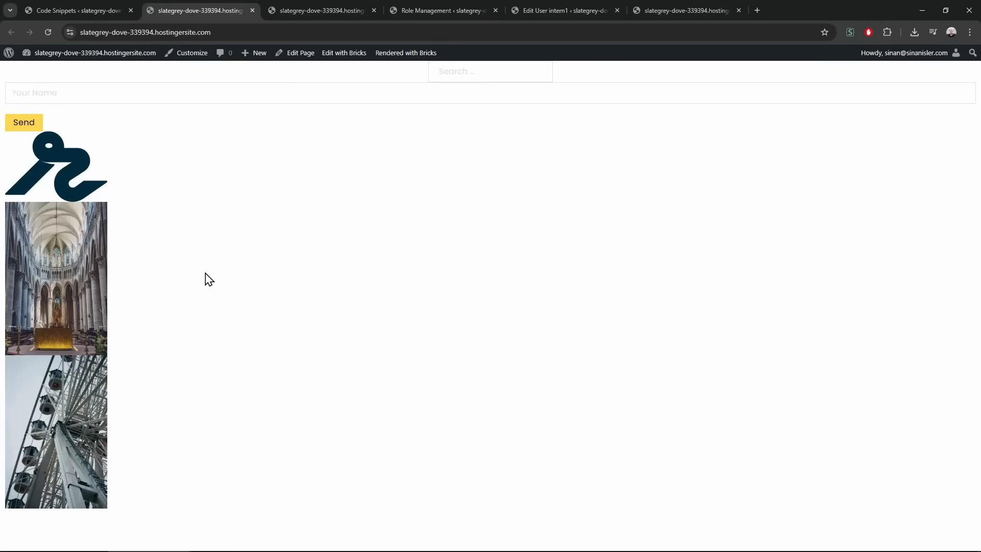
Read the critical-error notice shown on the Dashboard
click(97, 6)
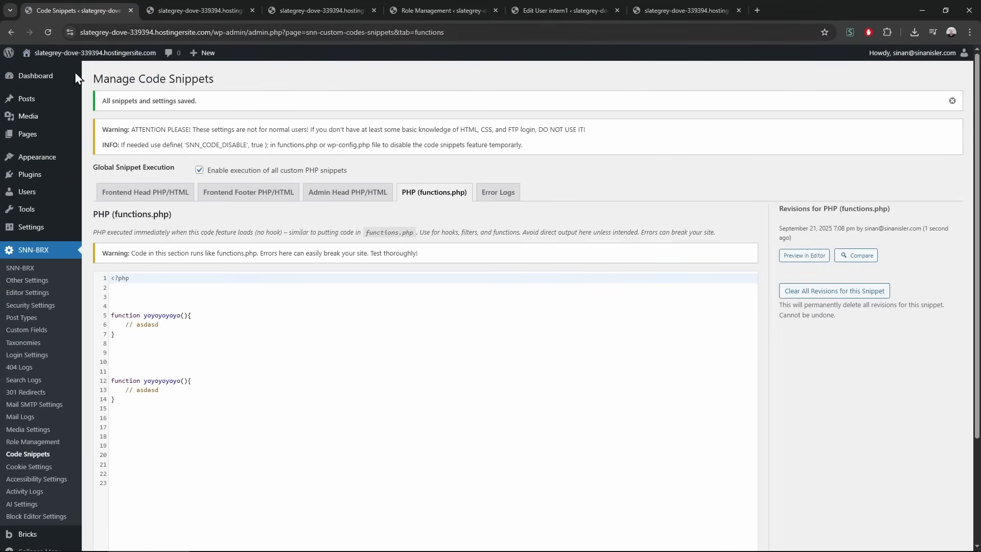
middle_click(32, 77)
click(311, 8)
drag(146, 101, 291, 204)
click(293, 205)
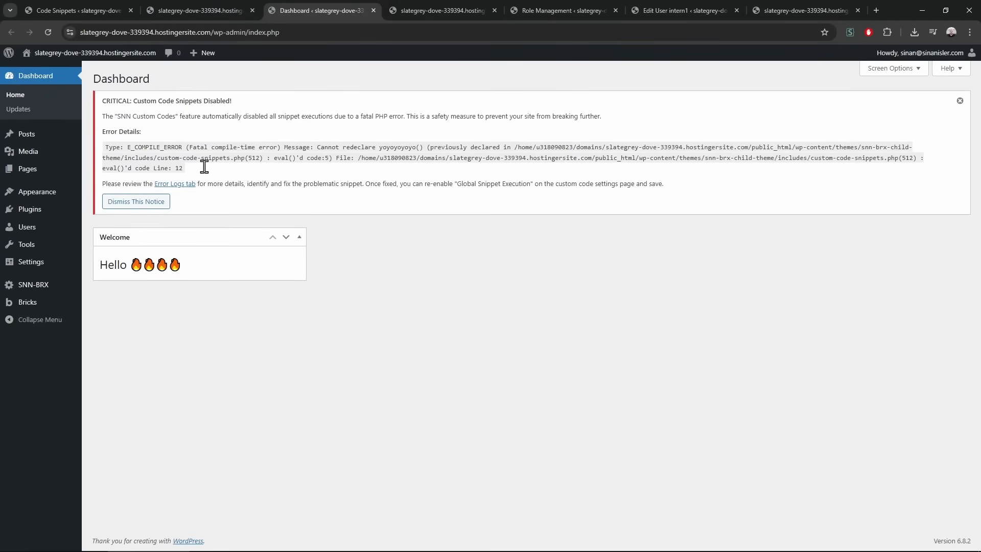
key(ctrl+1)
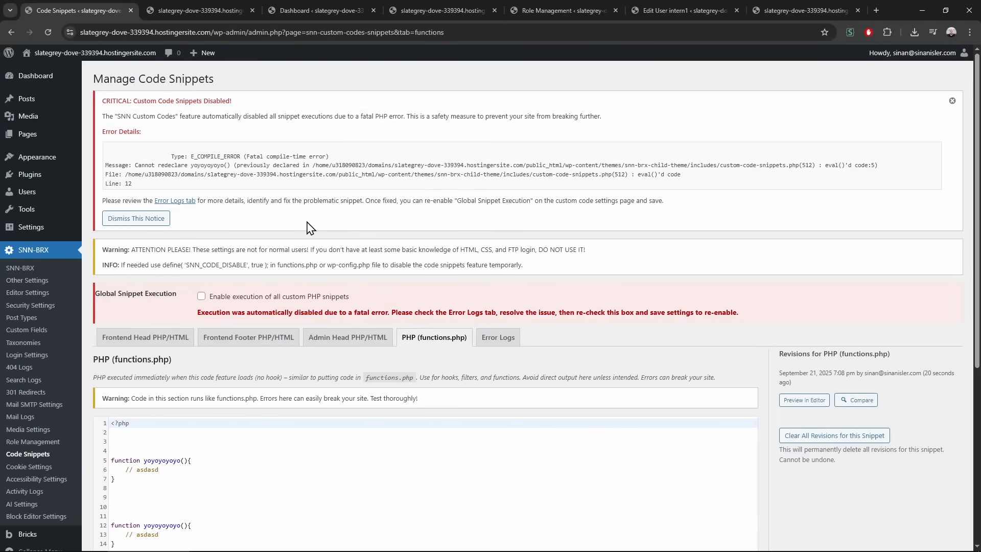
drag(176, 101, 294, 188)
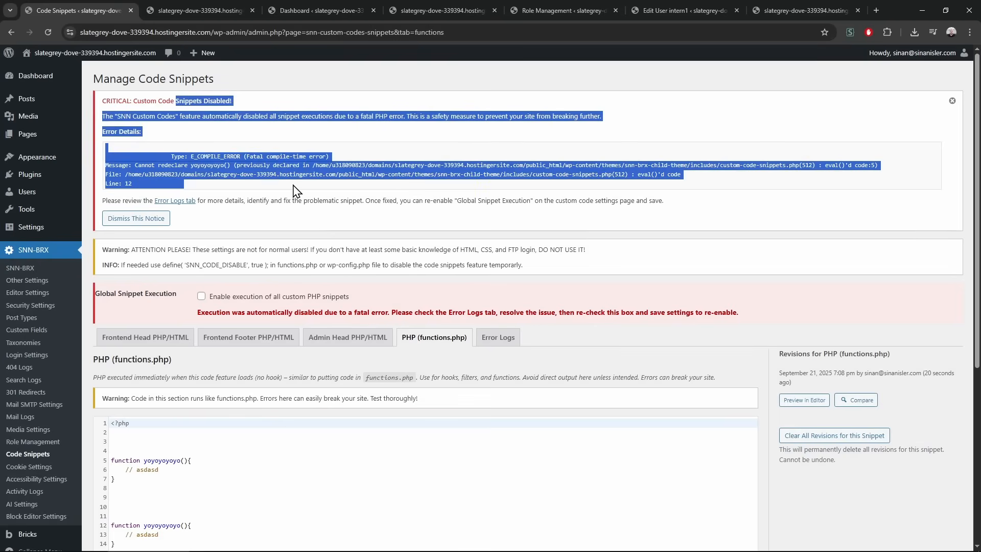
click(289, 193)
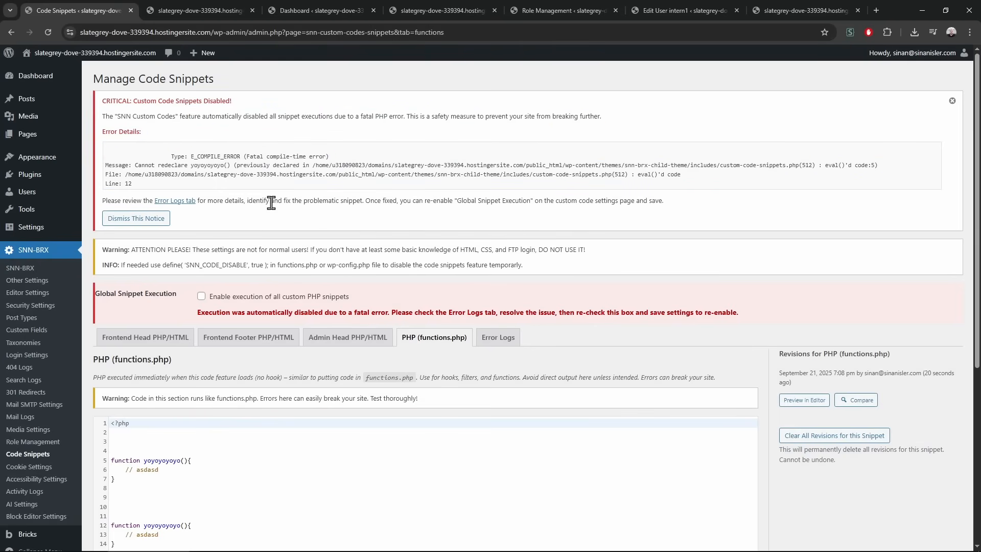
Delete the function code from functions.php, save, and dismiss the critical error notice
scroll(307, 420, down, 1)
scroll(308, 327, down, 2)
drag(189, 294, 198, 471)
key(BackSpace)
click(207, 468)
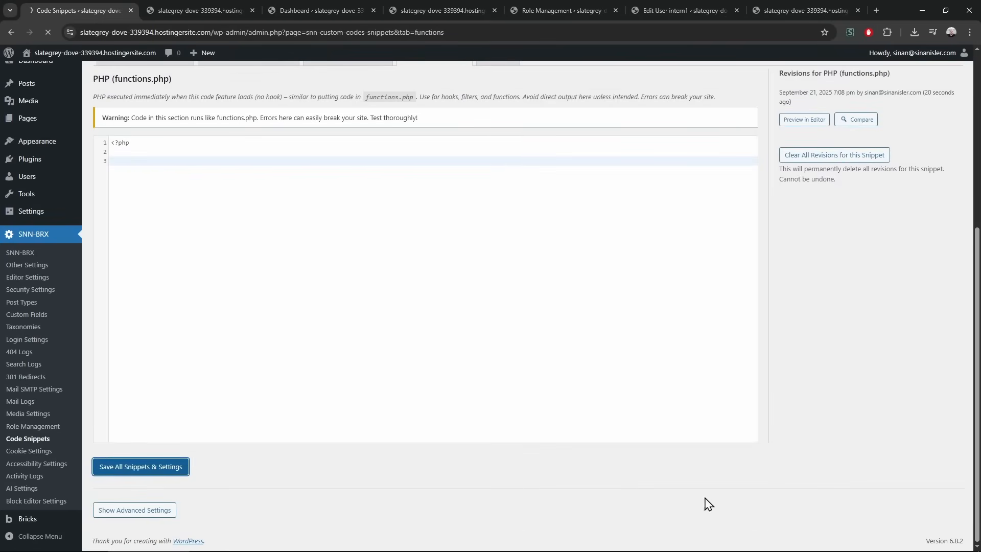
click(951, 104)
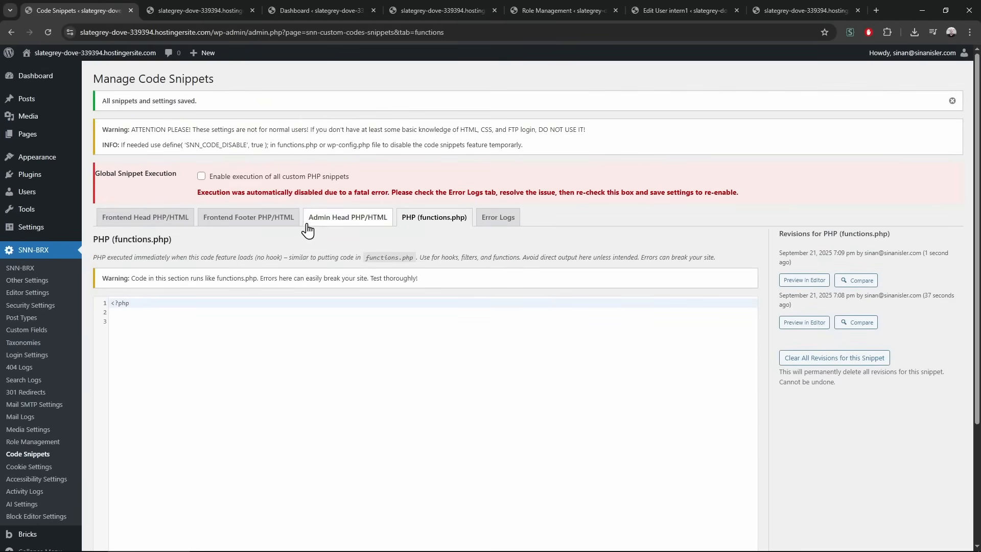
Re-enable execution of all custom PHP snippets, save, and return to the Frontend Footer snippet
click(201, 175)
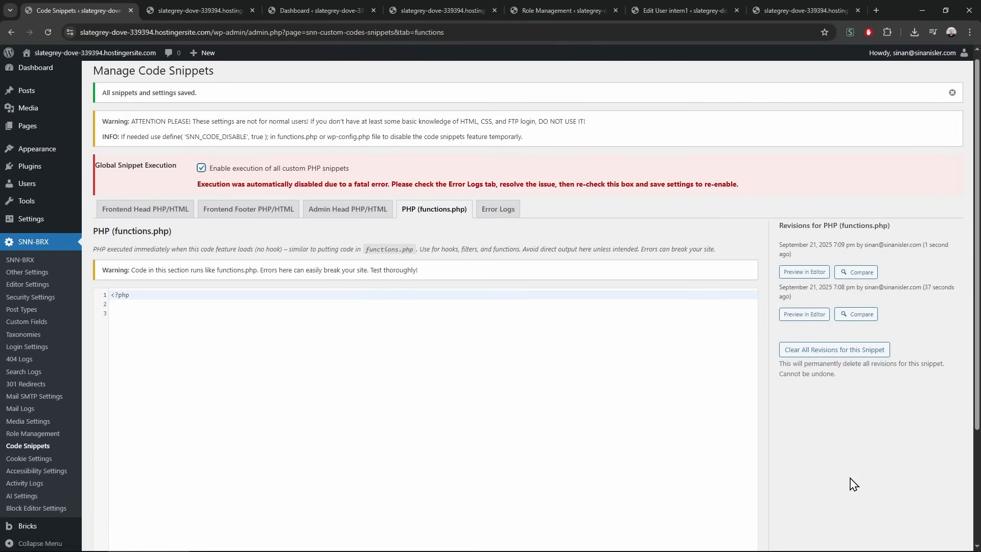
scroll(848, 481, down, 3)
click(147, 469)
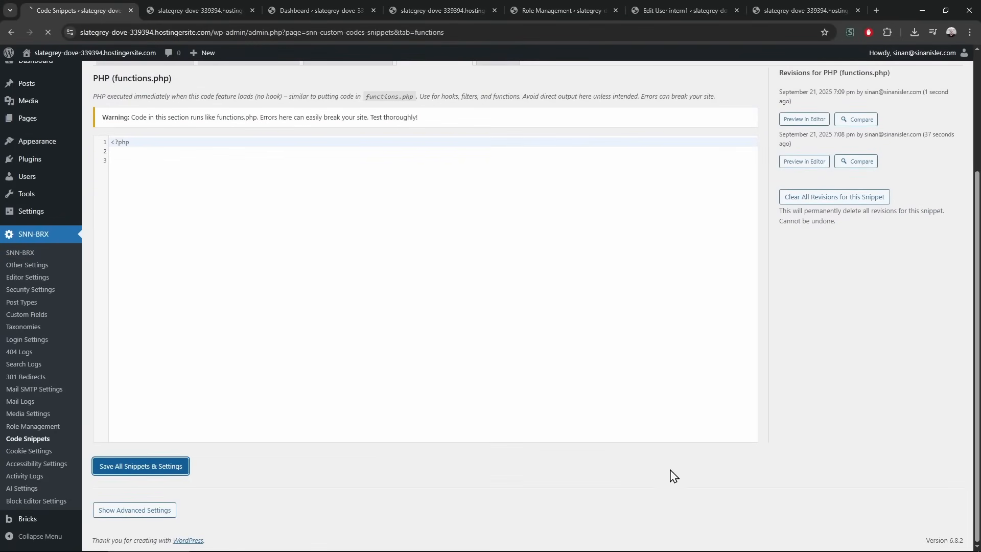
scroll(798, 383, down, 3)
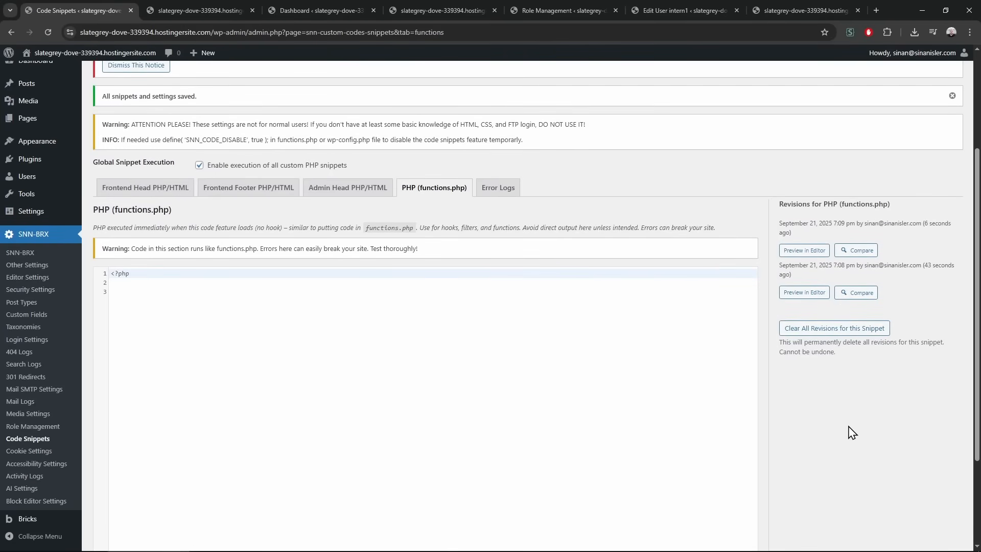
click(180, 193)
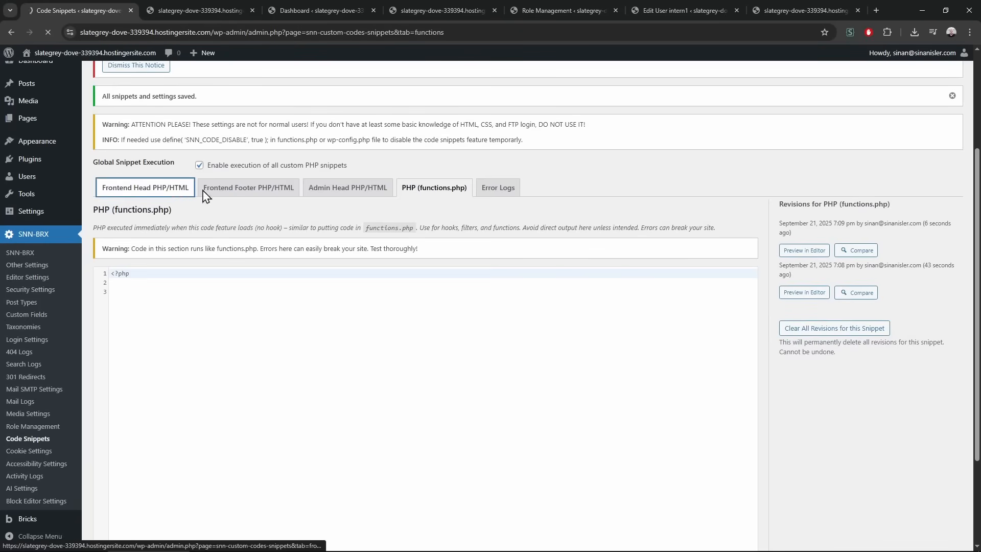
click(276, 169)
Preview each of the three Frontend Footer revisions, ending on the gray/lightgray one
click(189, 258)
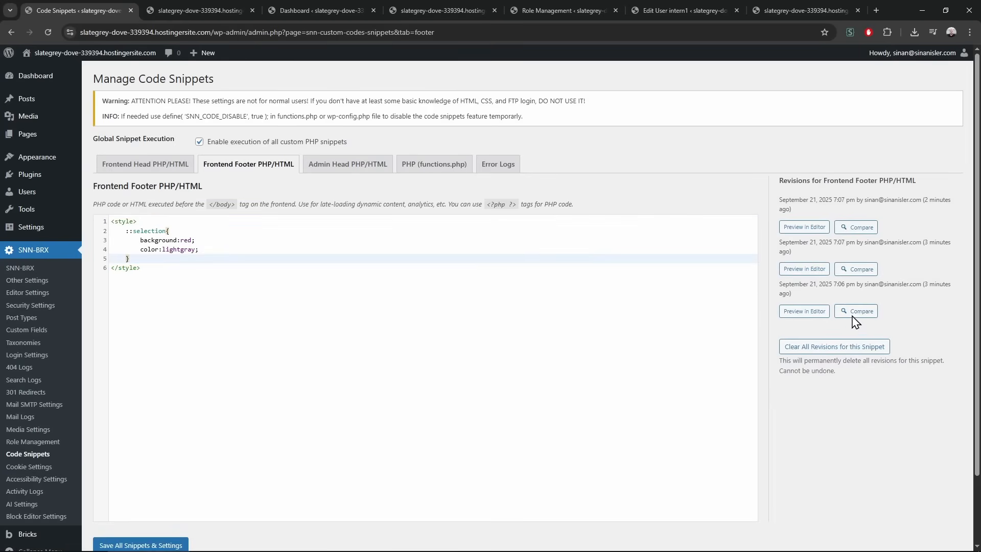
click(806, 270)
click(804, 311)
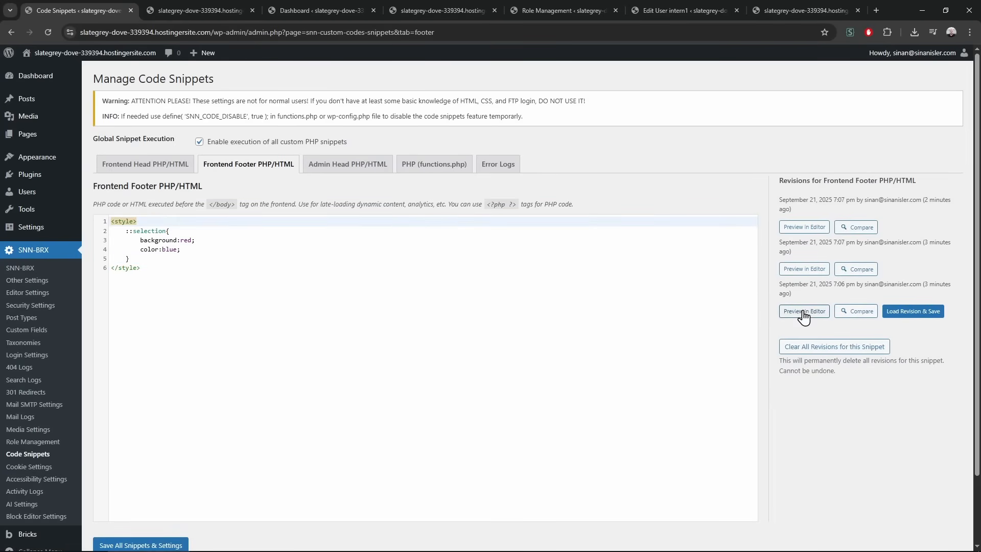
click(804, 268)
click(804, 227)
click(804, 268)
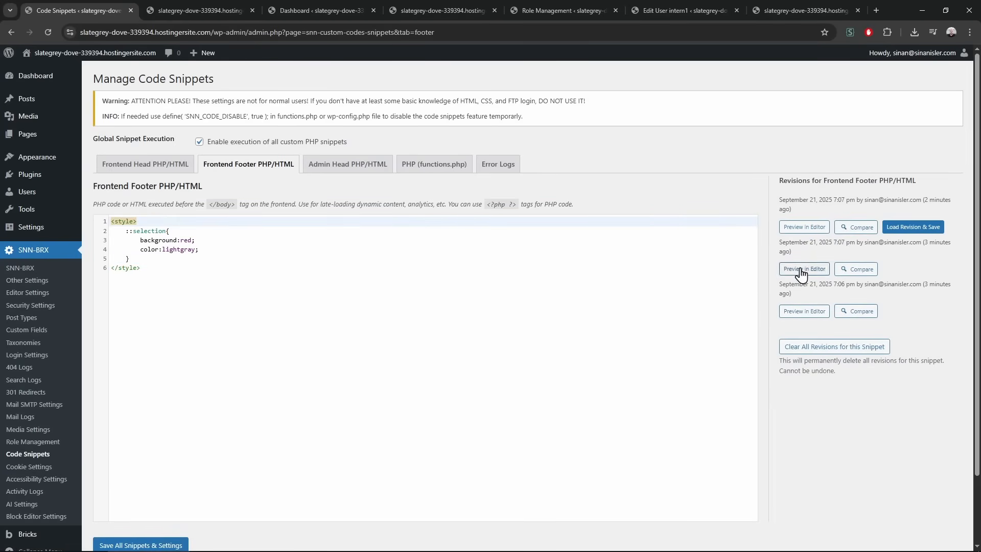
click(805, 311)
click(804, 269)
click(804, 227)
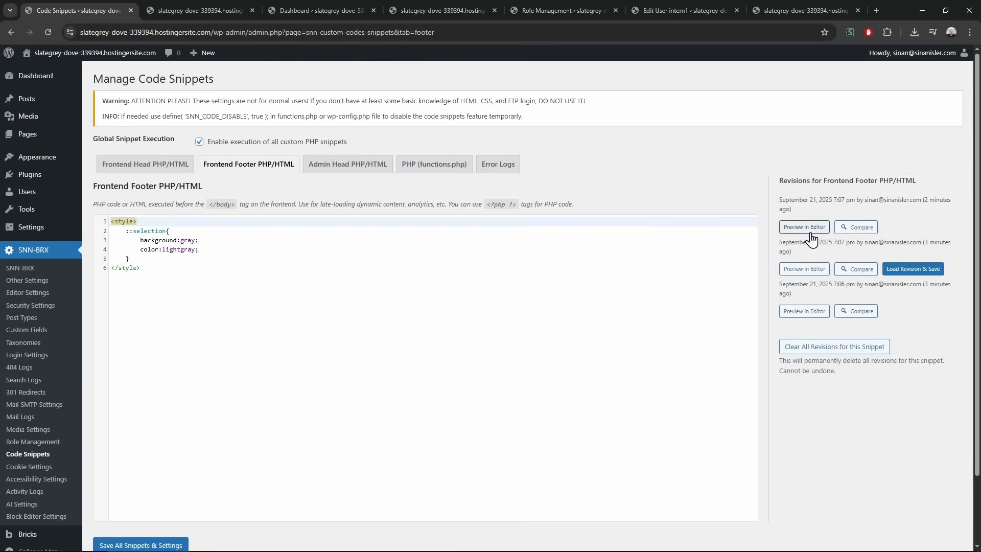
click(804, 269)
click(804, 311)
click(805, 268)
click(803, 227)
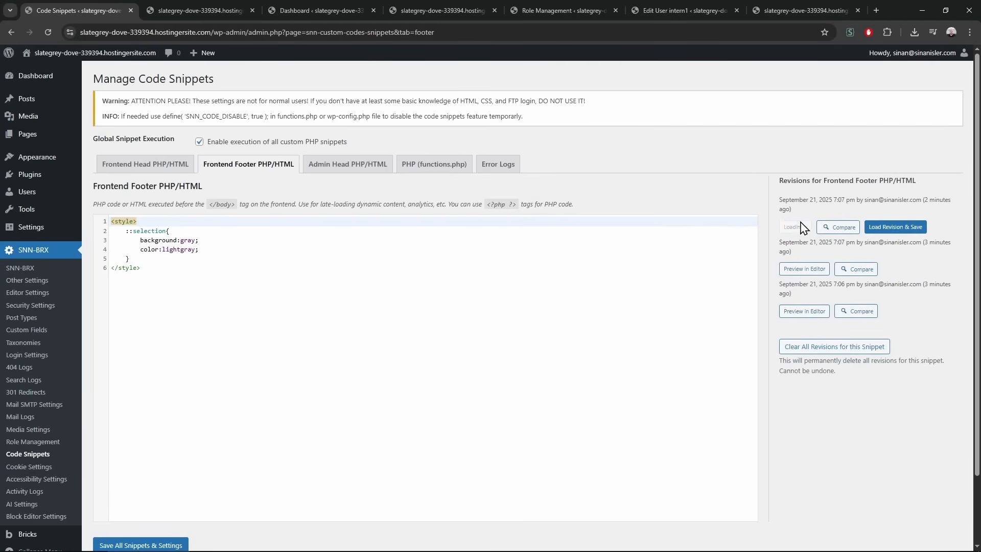
click(804, 269)
click(805, 311)
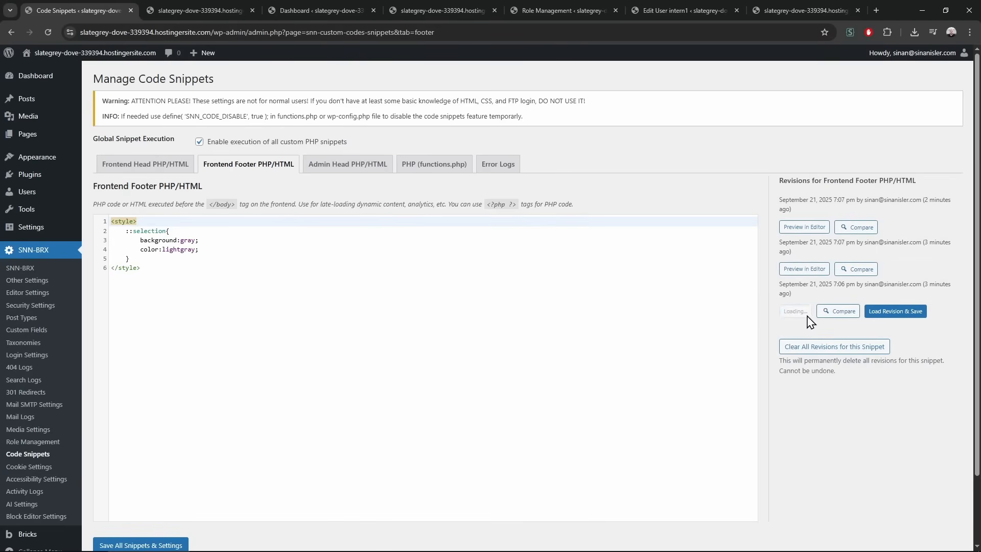
click(811, 271)
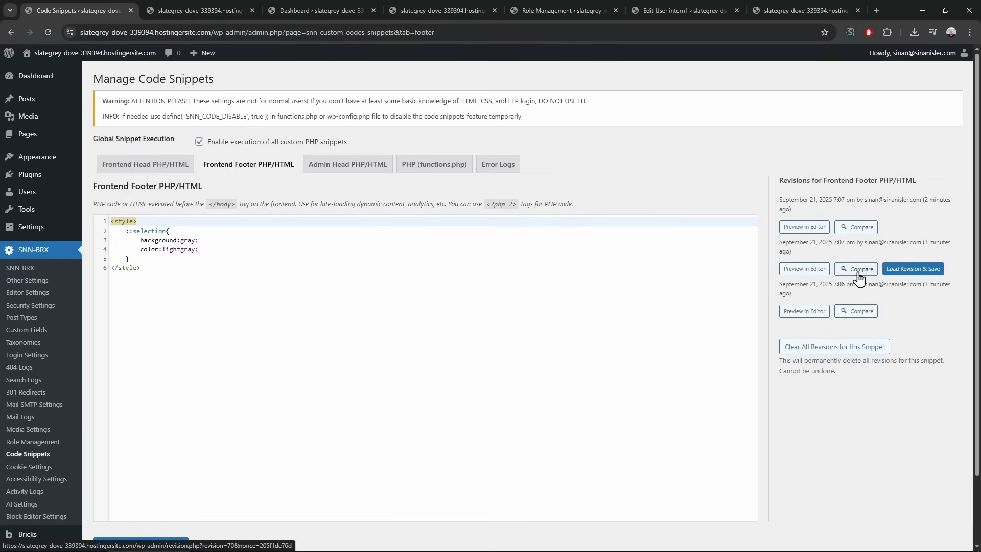
Step through the revision comparison, close it, and go to the Cookie Banner settings
click(859, 271)
drag(529, 125, 177, 61)
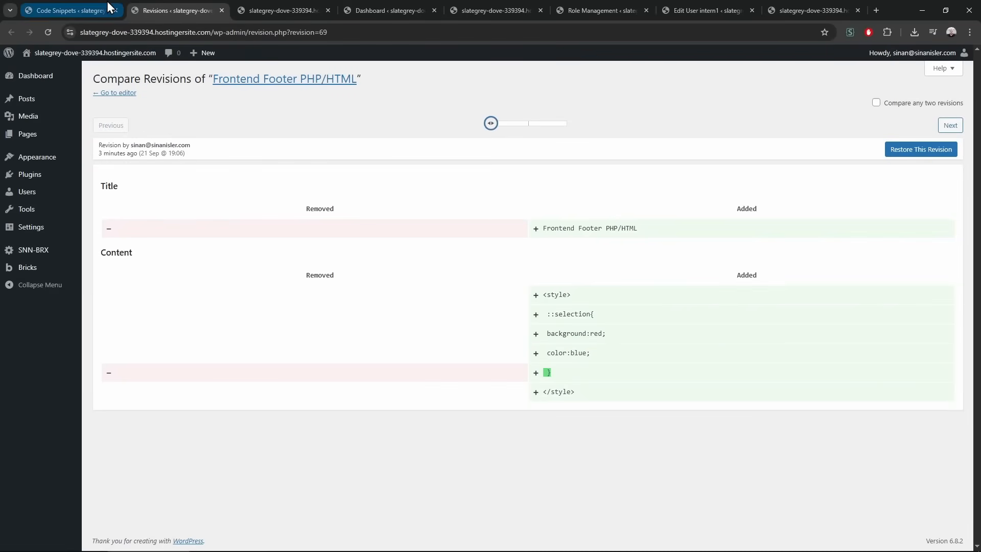
key(ctrl+w)
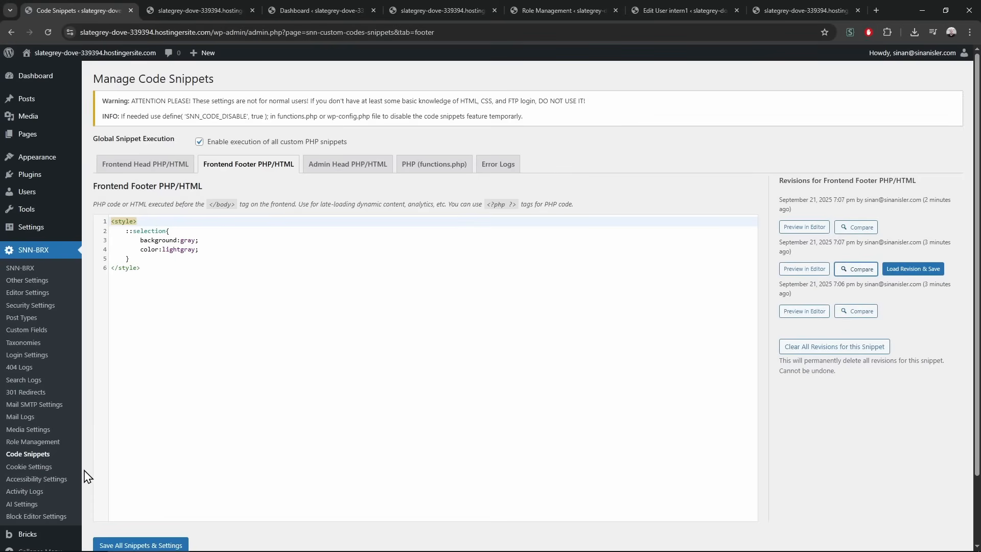
click(55, 468)
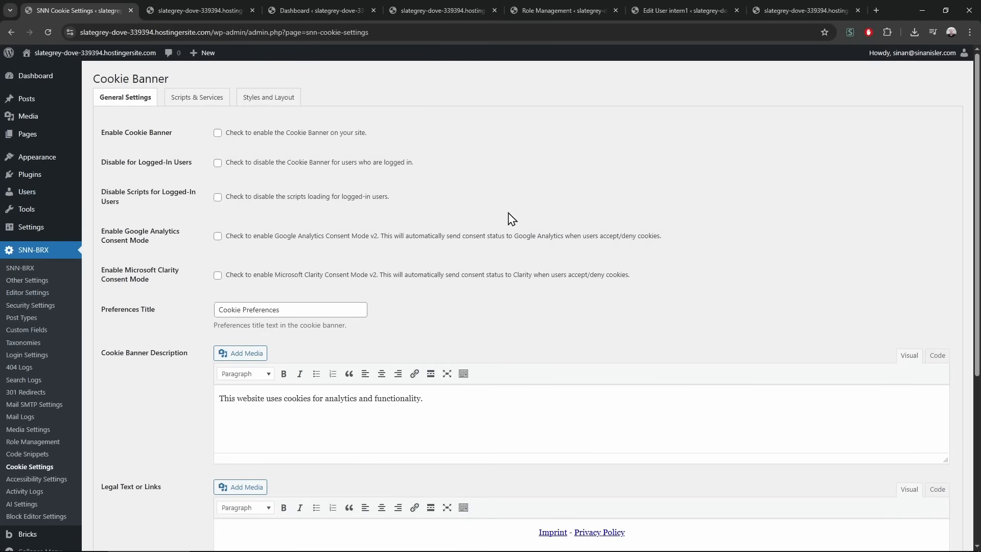
Tick Enable Cookie Banner and save the cookie settings
scroll(210, 271, down, 5)
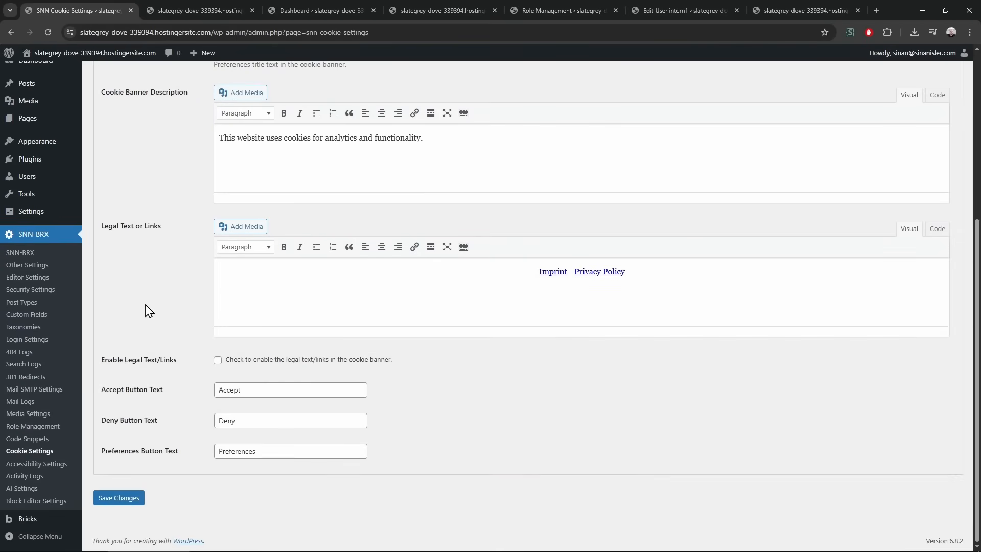
scroll(145, 322, up, 3)
scroll(146, 313, up, 2)
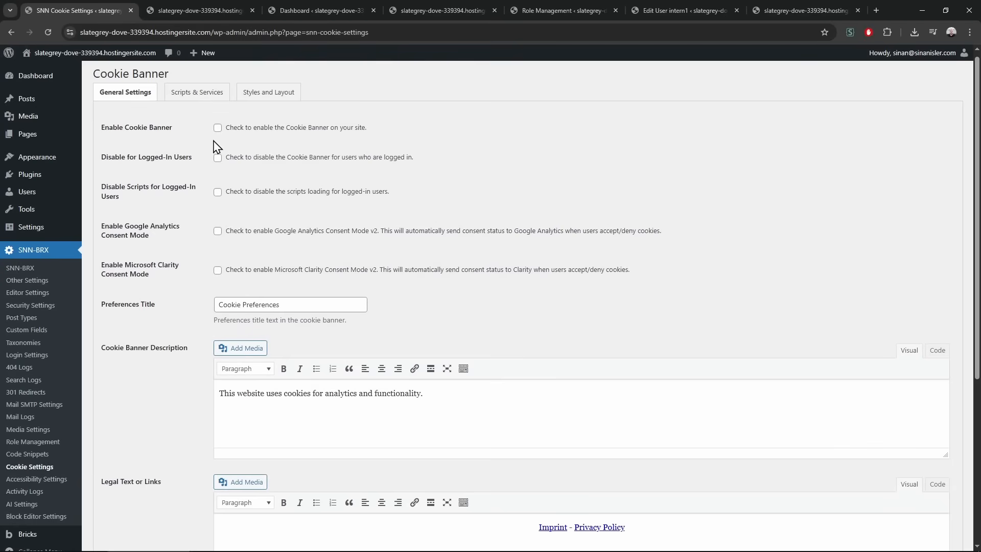
click(217, 128)
scroll(170, 318, down, 5)
click(122, 498)
Preview the Cookie Preferences banner on the site front end in a new tab, then return to settings
mouse_move(113, 58)
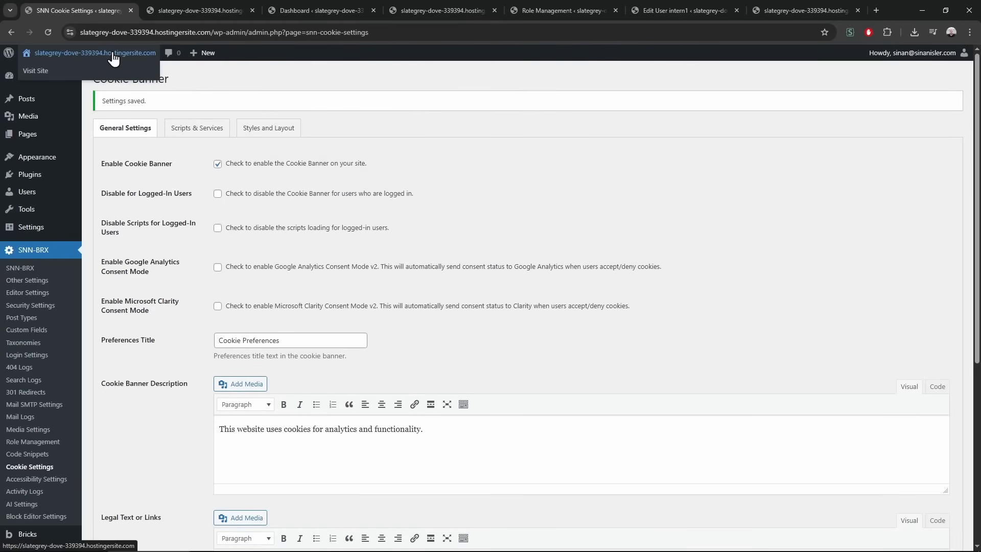
middle_click(113, 54)
click(187, 6)
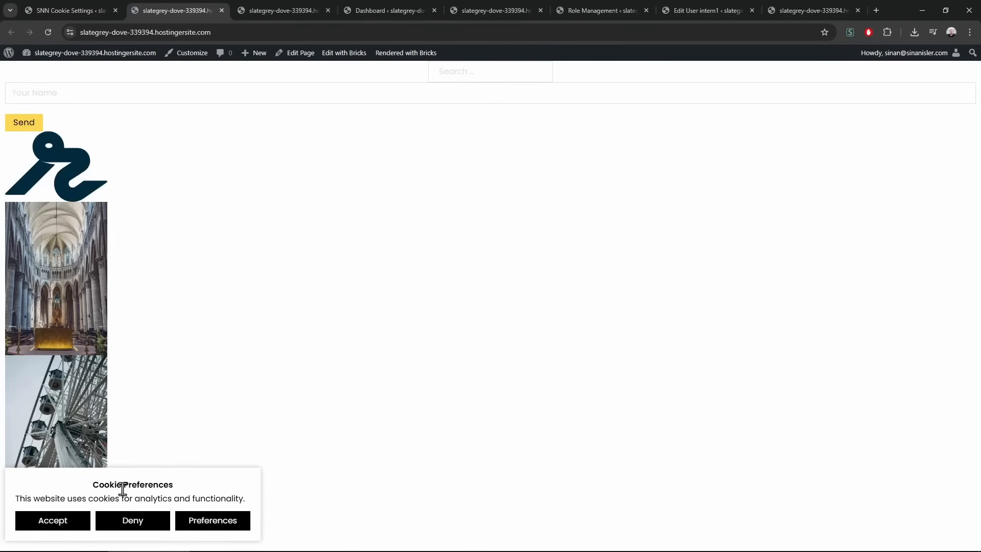
drag(85, 484, 221, 488)
click(208, 498)
click(112, 9)
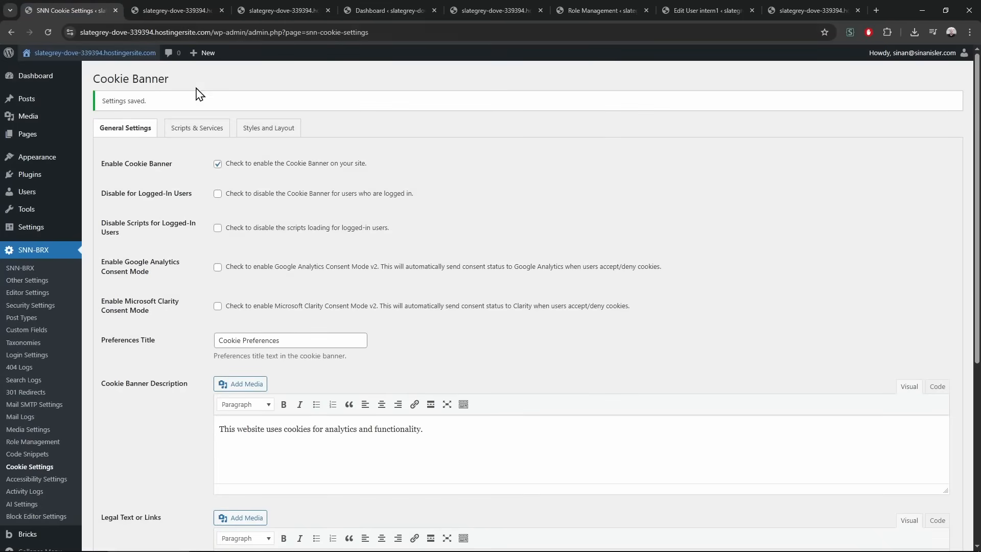
In Scripts & Services, make WordPress Core and a new 404 logs service mandatory
click(201, 128)
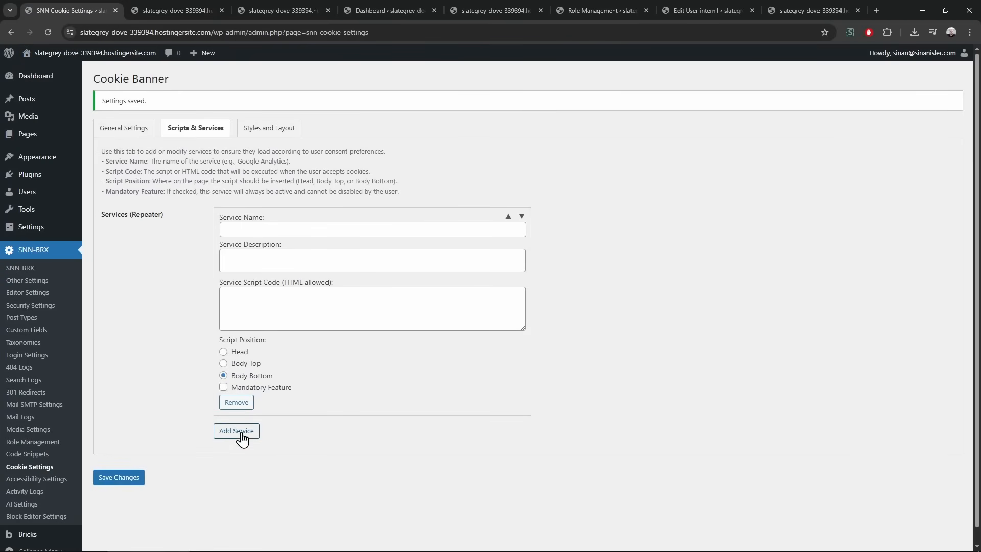
click(283, 227)
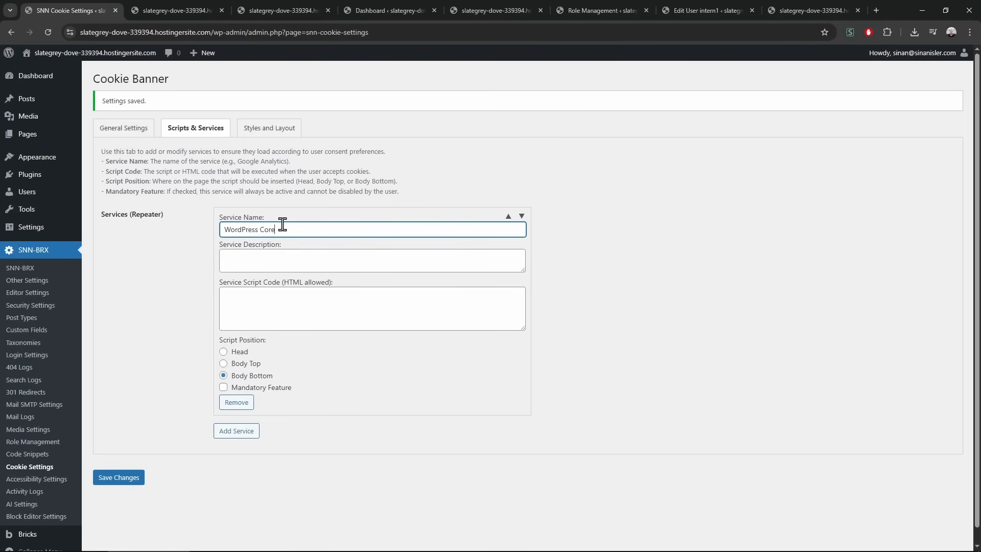
click(250, 387)
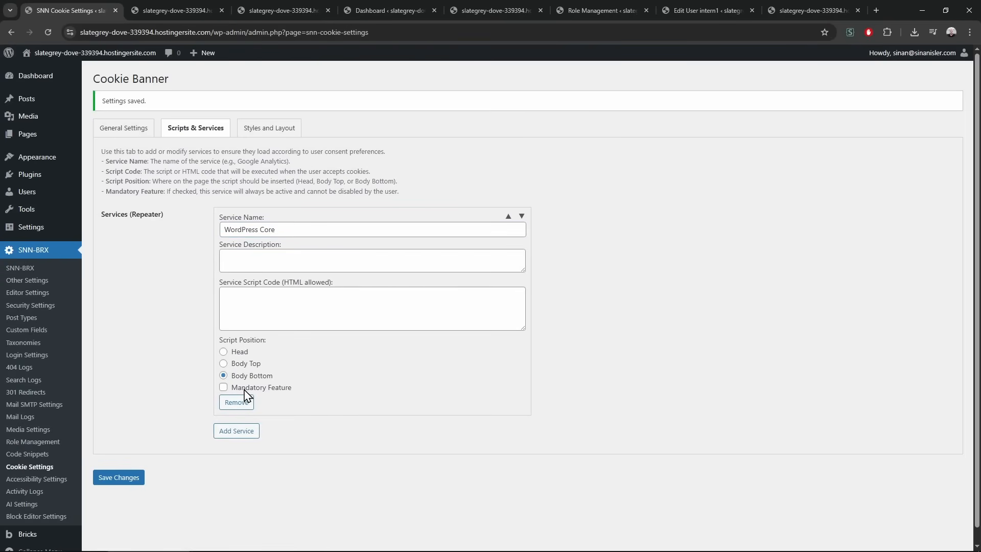
click(243, 436)
click(280, 447)
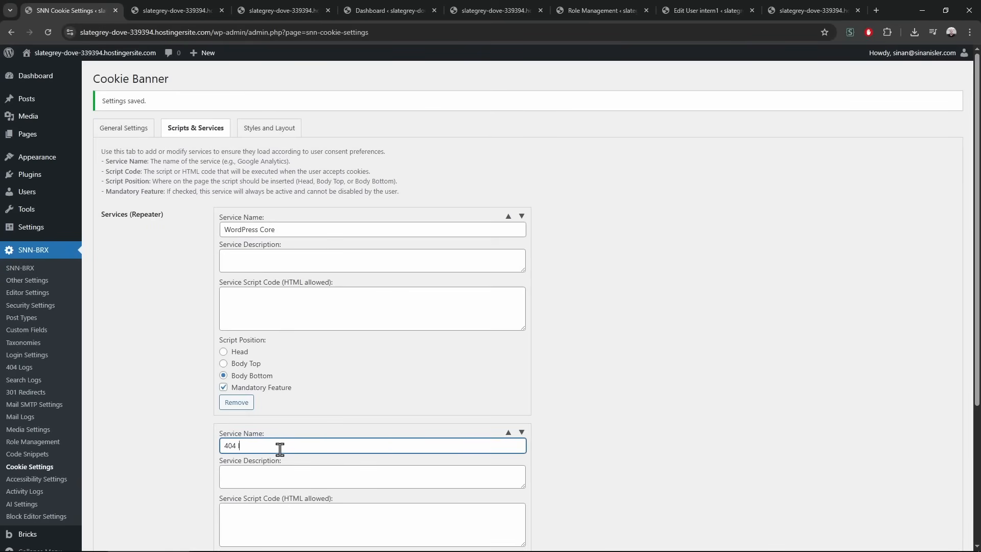
scroll(280, 448, down, 4)
click(244, 407)
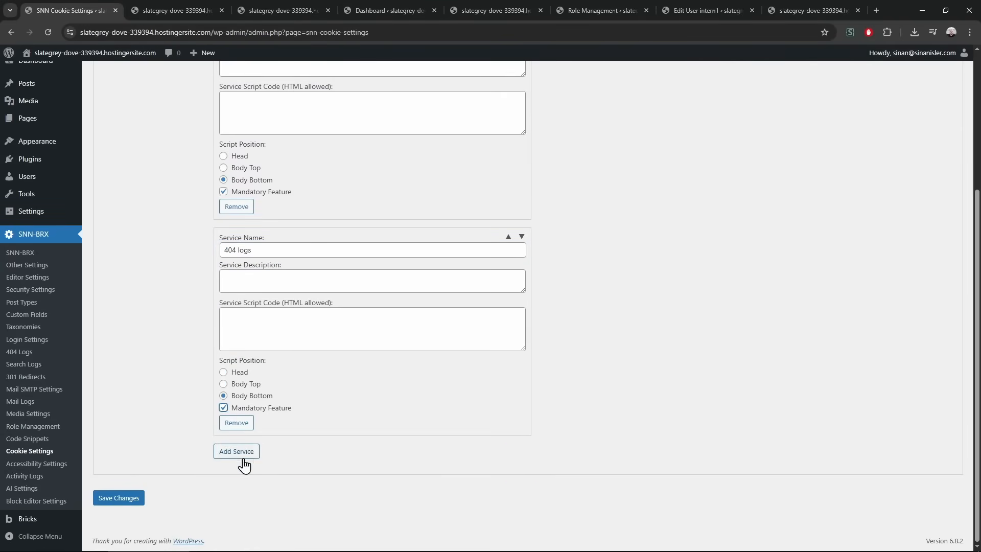
Add a mandatory third service named 301 Redirects, save, and view the front end
click(244, 454)
scroll(263, 453, down, 2)
scroll(274, 276, down, 2)
scroll(278, 283, up, 2)
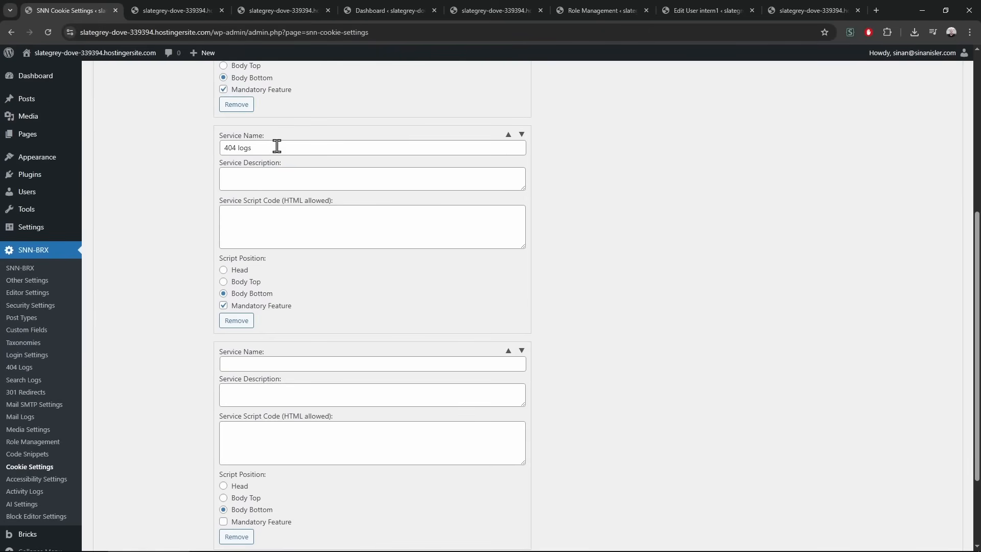
click(296, 363)
text(301 logs)
key(ctrl+shift+Left)
text(Redirects)
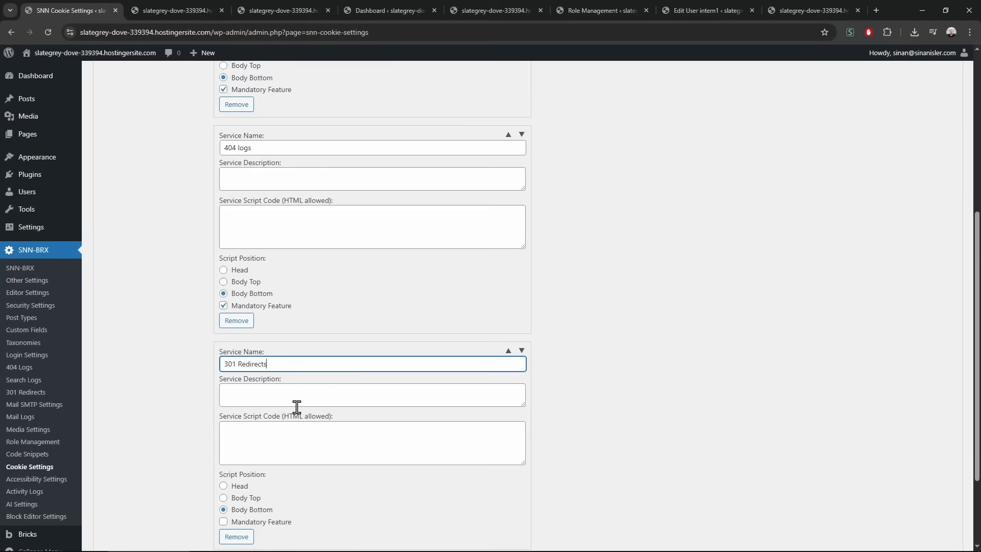
scroll(296, 407, down, 2)
click(237, 408)
click(123, 502)
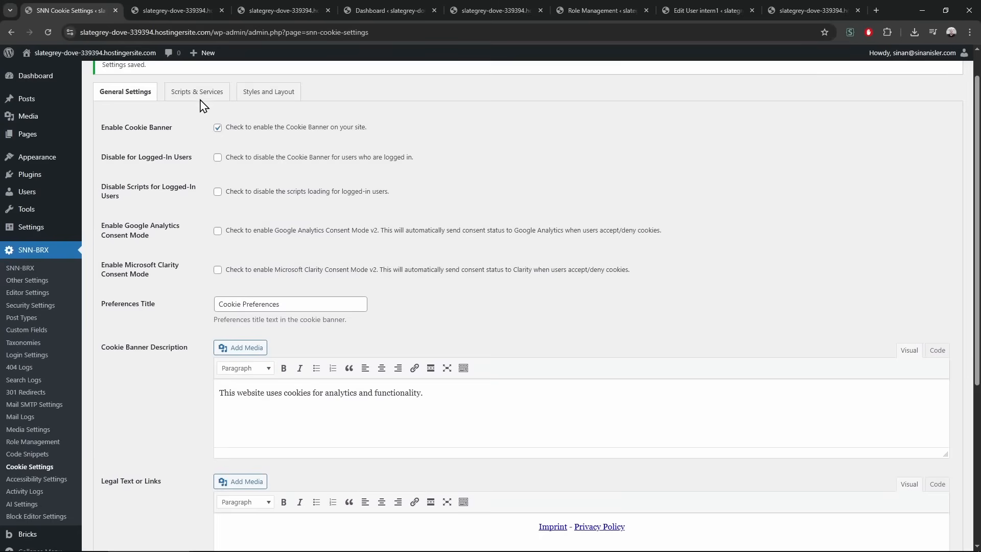
click(197, 93)
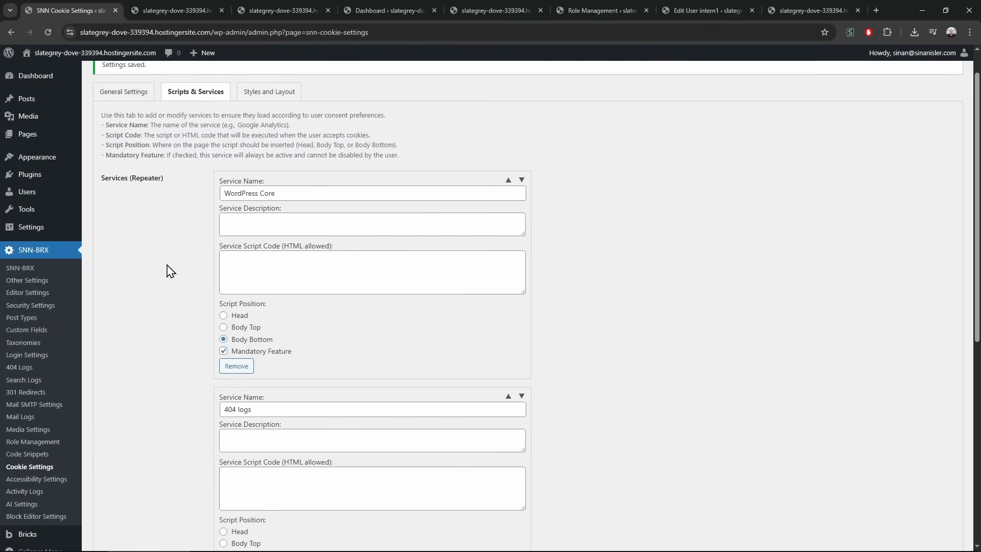
click(190, 10)
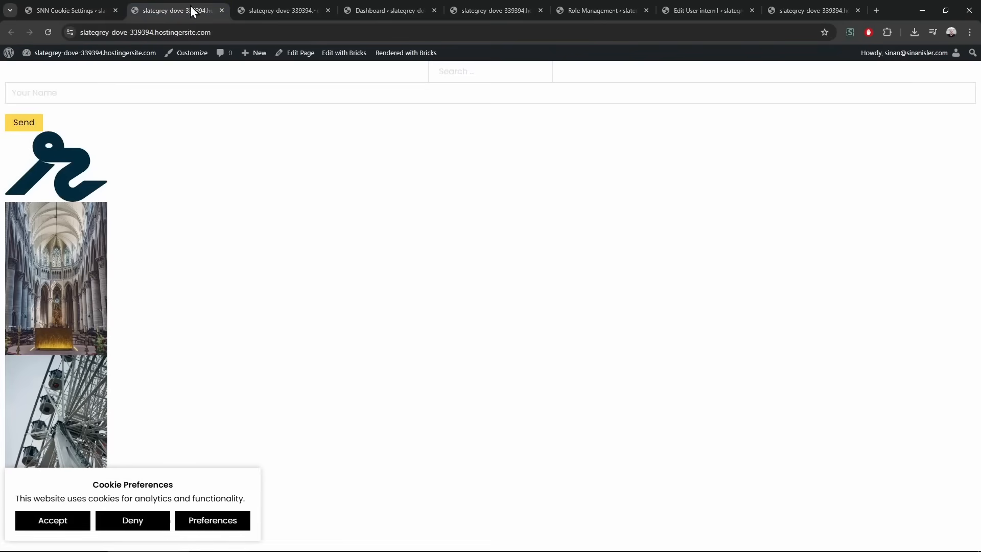
Add a fourth cookie service named Google Analytics
click(230, 522)
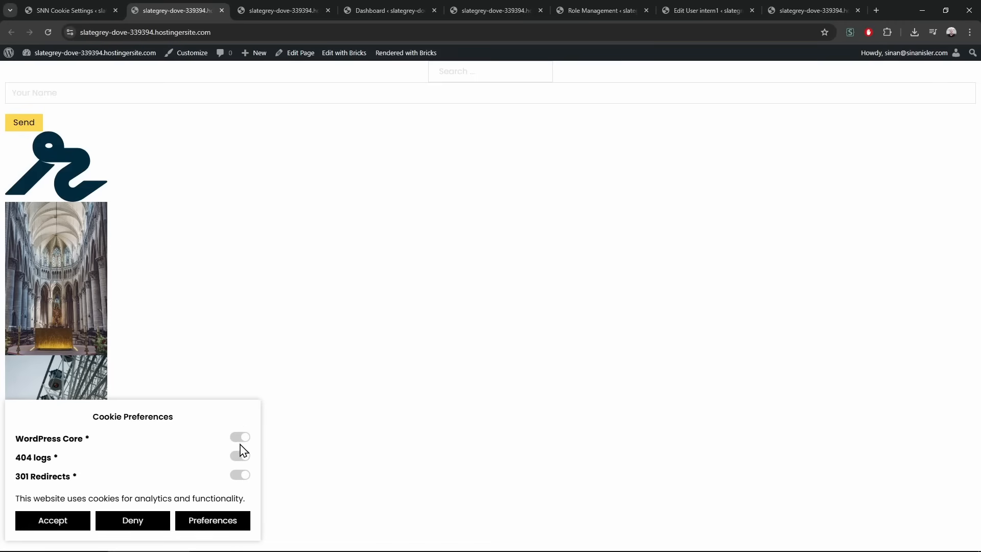
click(77, 10)
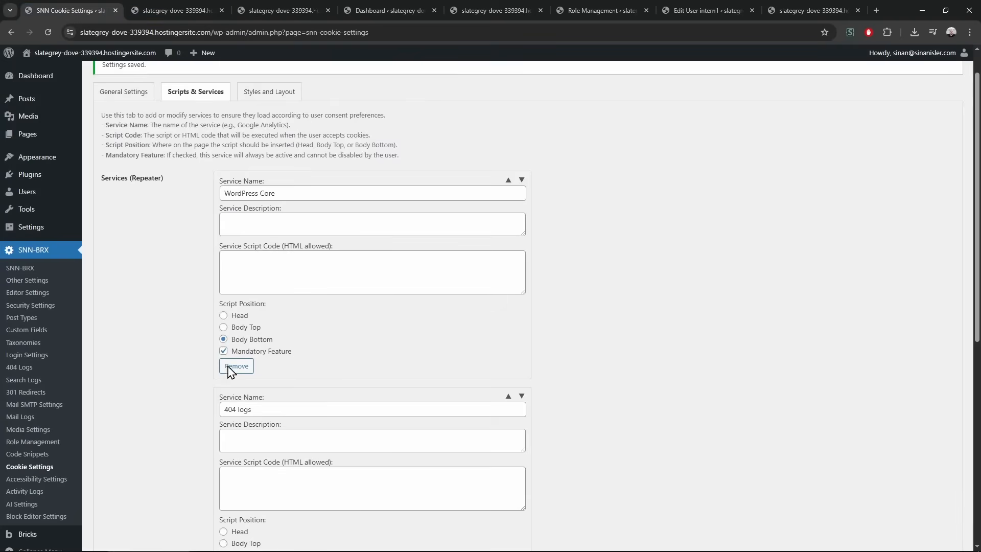
scroll(228, 373, down, 8)
click(243, 449)
scroll(250, 460, down, 4)
click(264, 261)
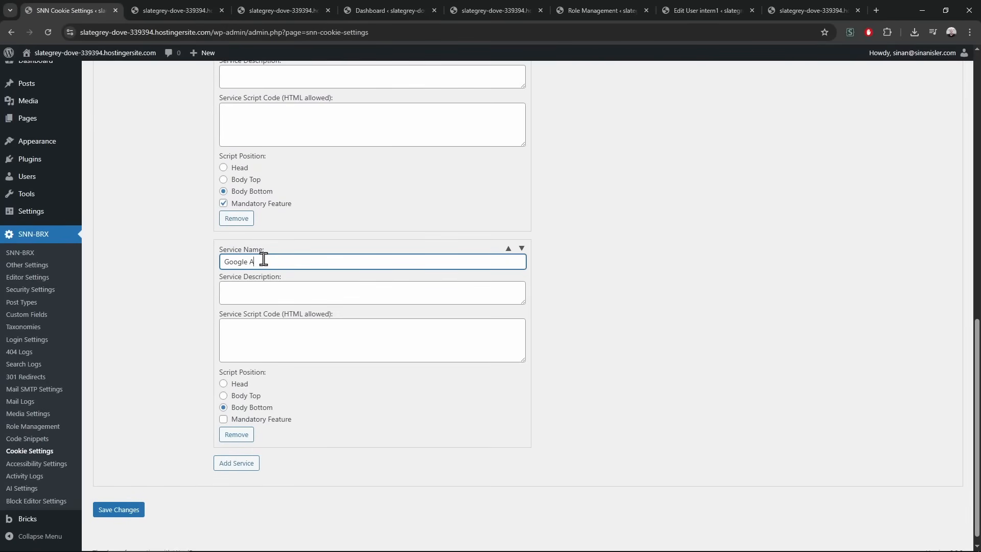
text(Google Analytics)
Give Google Analytics a console.log script, save, and reload the front end
click(263, 351)
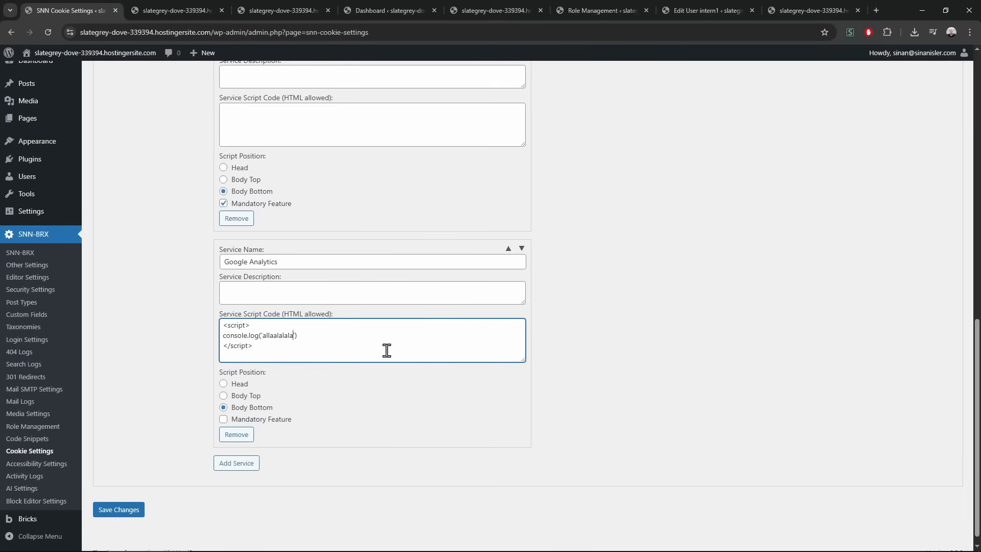
click(264, 352)
drag(265, 352, 221, 325)
click(129, 512)
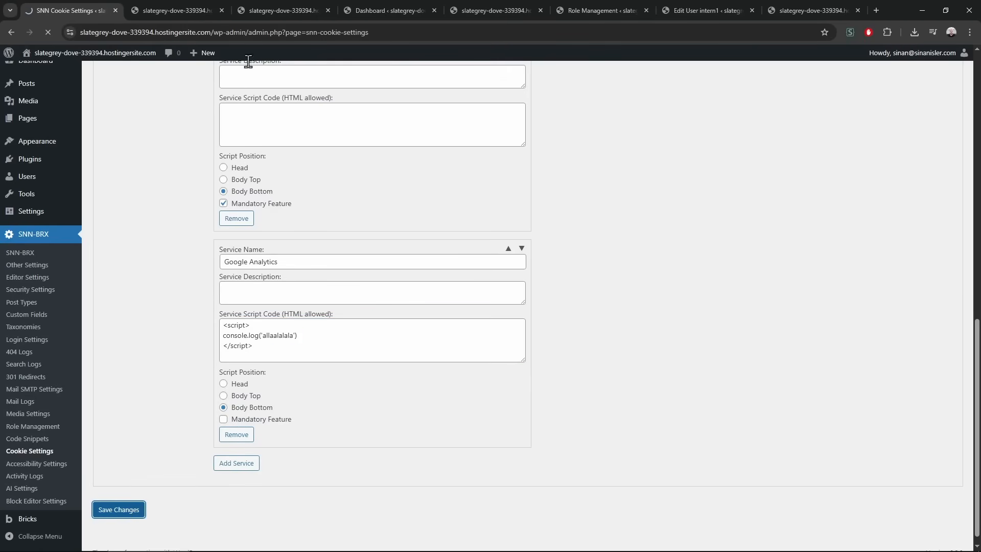
click(217, 7)
key(F5)
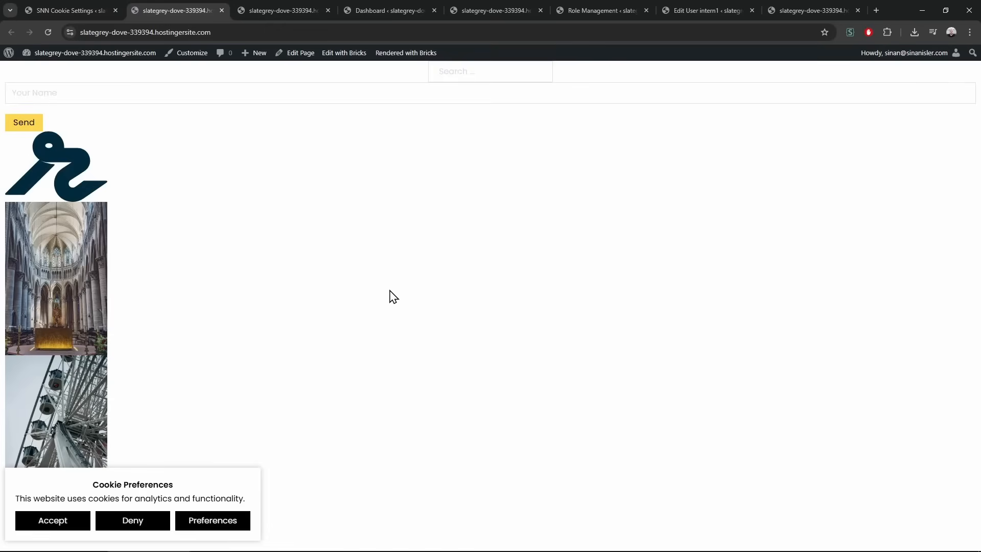
With the console open, accept cookies with Google Analytics allowed to check the script runs
key(F12)
click(875, 54)
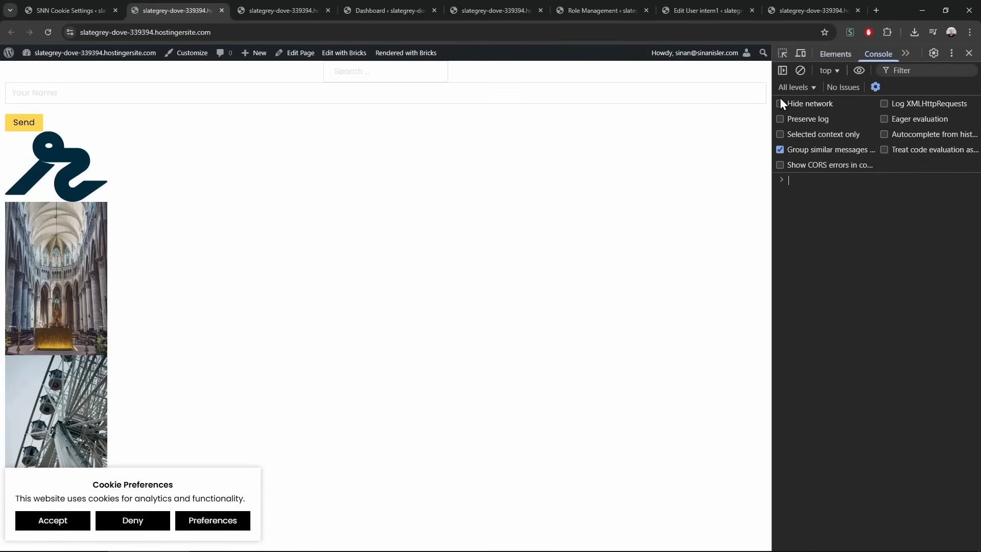
drag(771, 96, 642, 95)
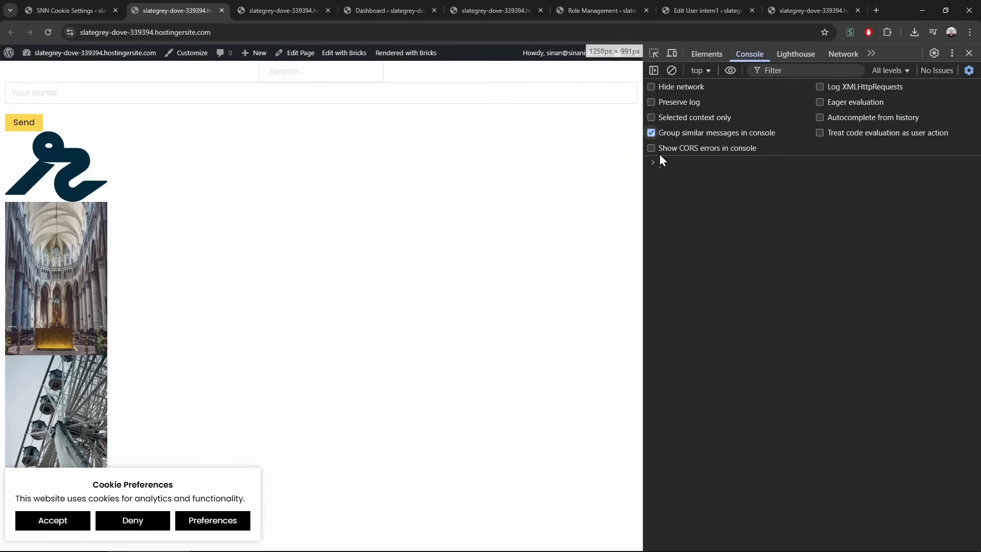
click(213, 528)
click(239, 475)
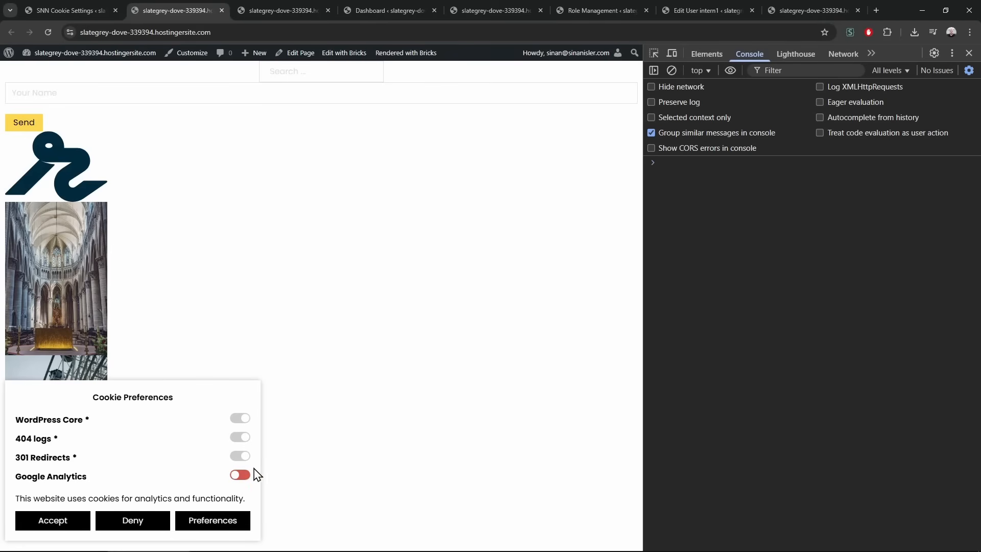
click(239, 476)
click(69, 520)
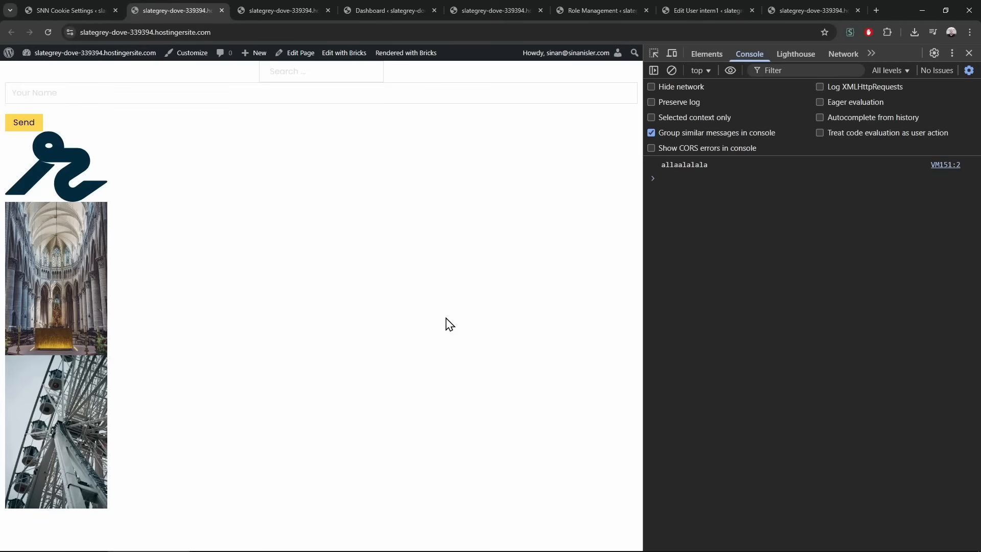
In an incognito window, accept cookies with Google Analytics declined, then close it and return to settings
click(231, 35)
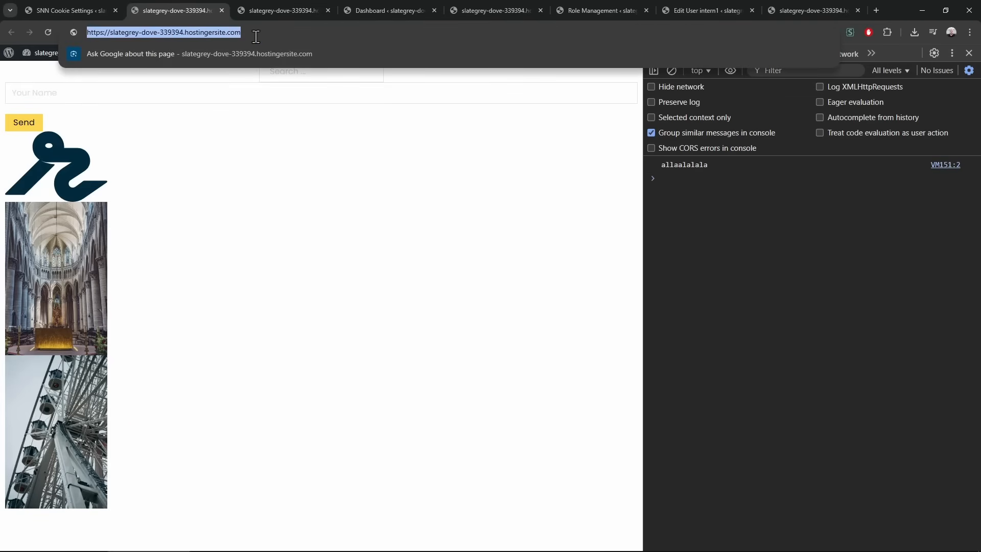
key(ctrl+c)
key(ctrl+shift+n)
key(ctrl+v)
key(Return)
click(212, 520)
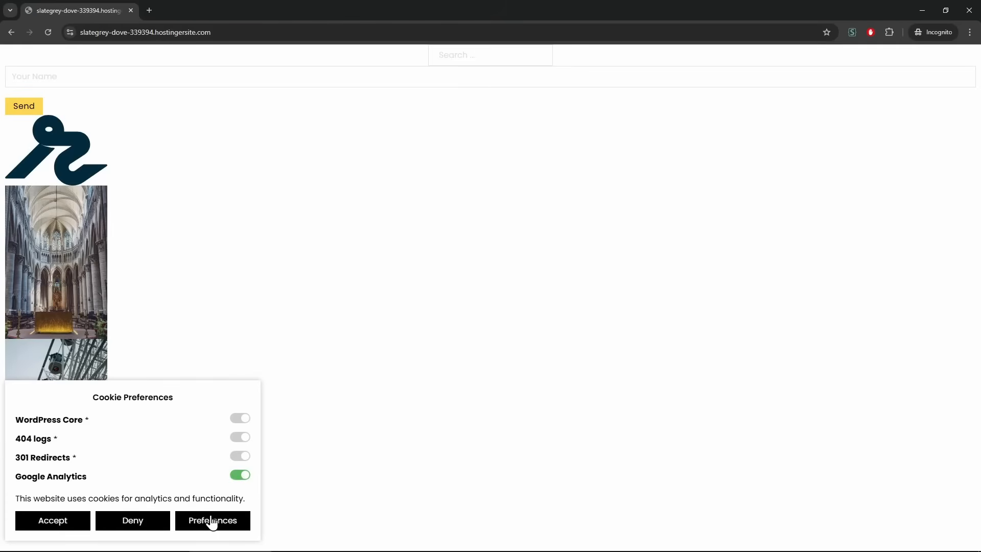
click(240, 476)
key(ctrl+shift+j)
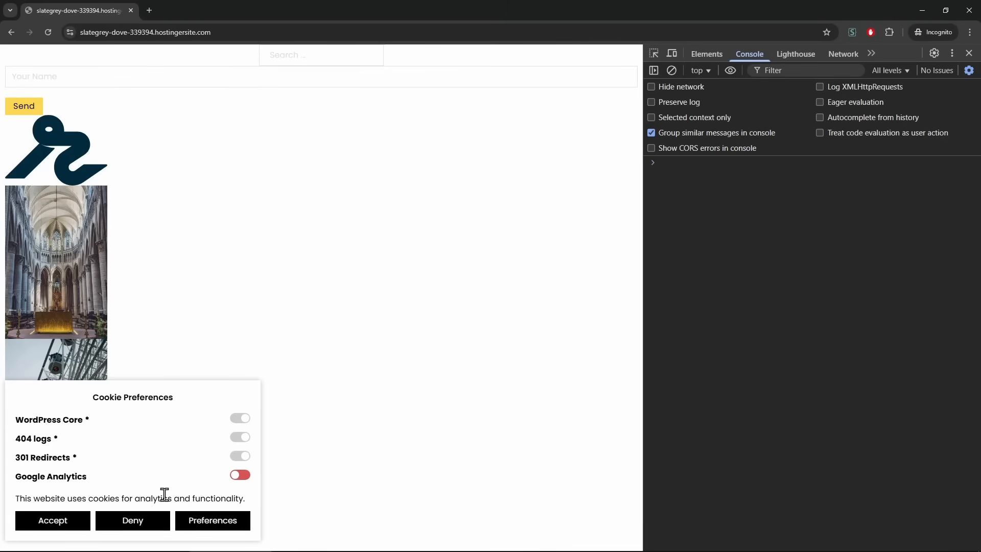
click(54, 521)
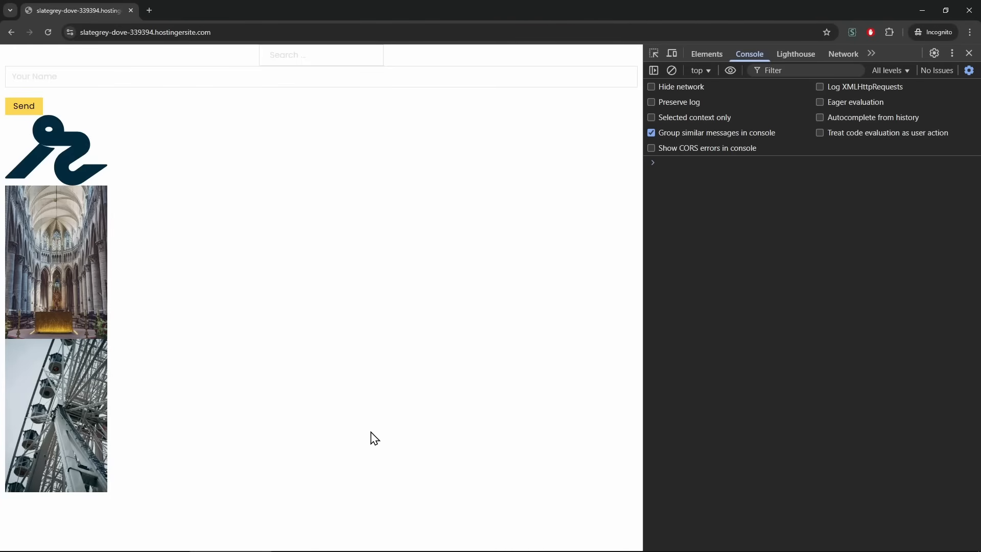
key(ctrl+w)
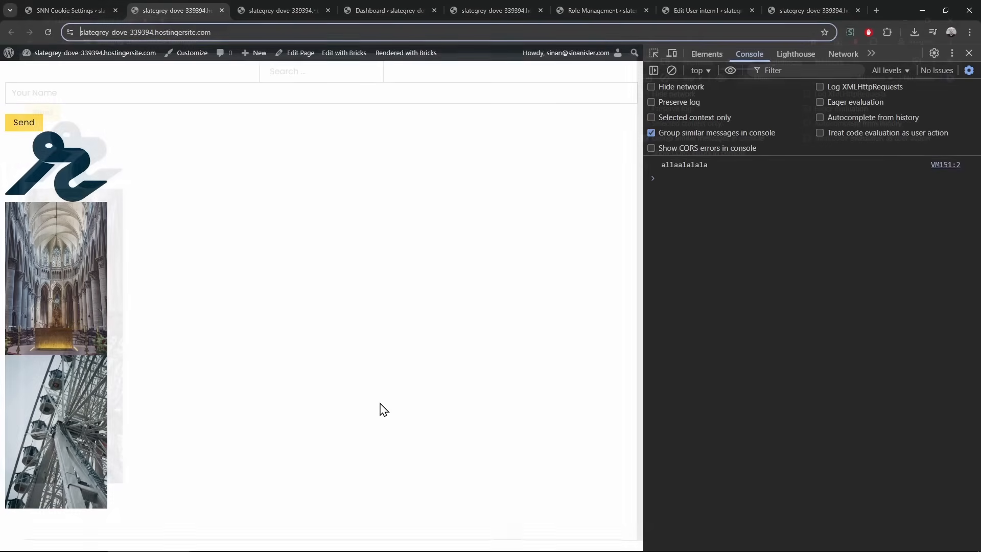
key(ctrl+shift+Tab)
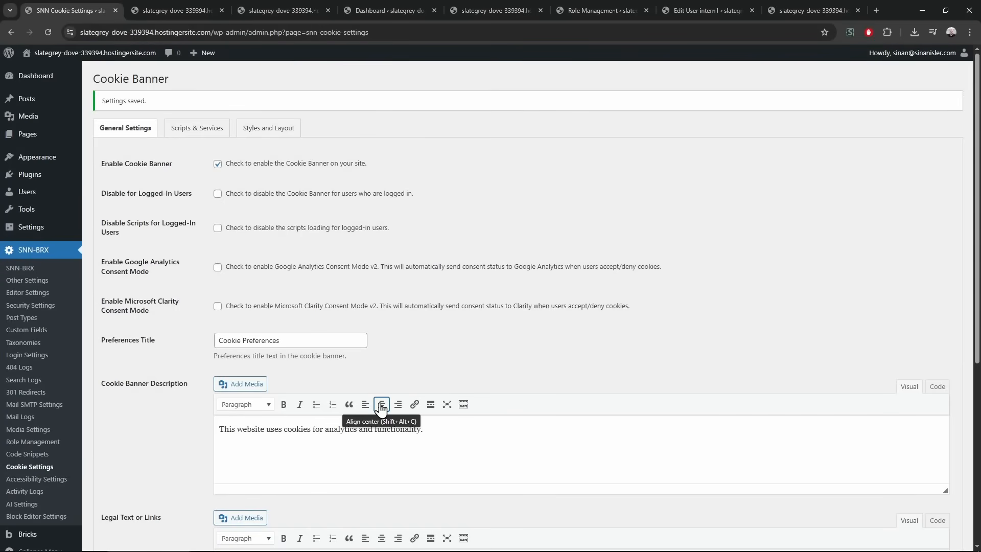
Look over the Scripts & Services tab, then show the Styles and Layout settings
click(207, 132)
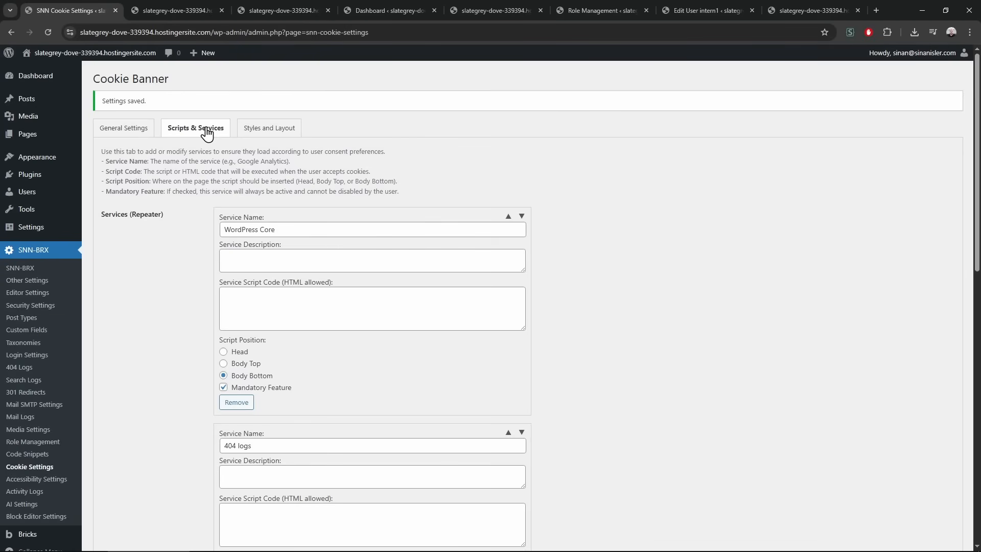
click(250, 130)
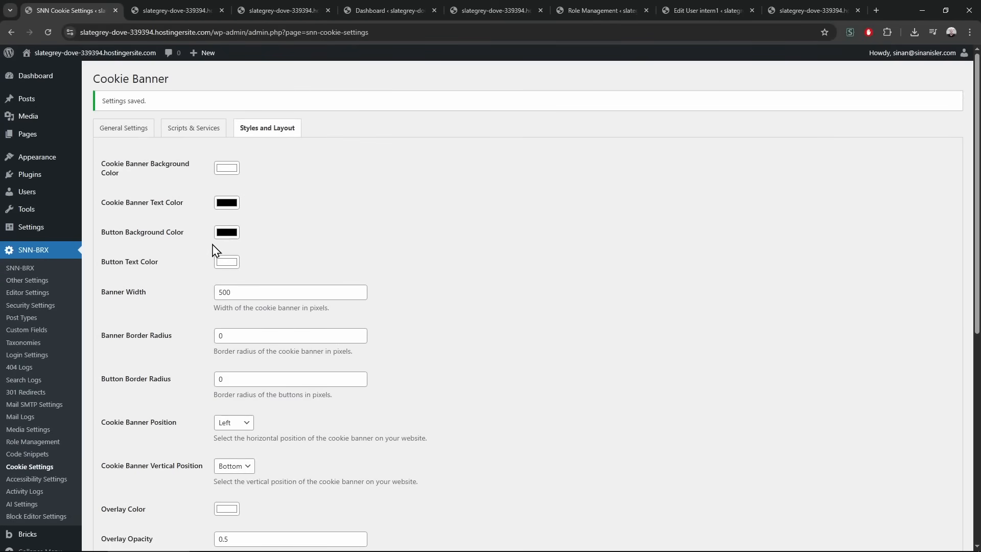
Try a red (#B72A2A) button background colour in the picker
click(227, 233)
click(252, 278)
click(305, 259)
click(266, 360)
click(266, 360)
click(266, 360)
click(266, 361)
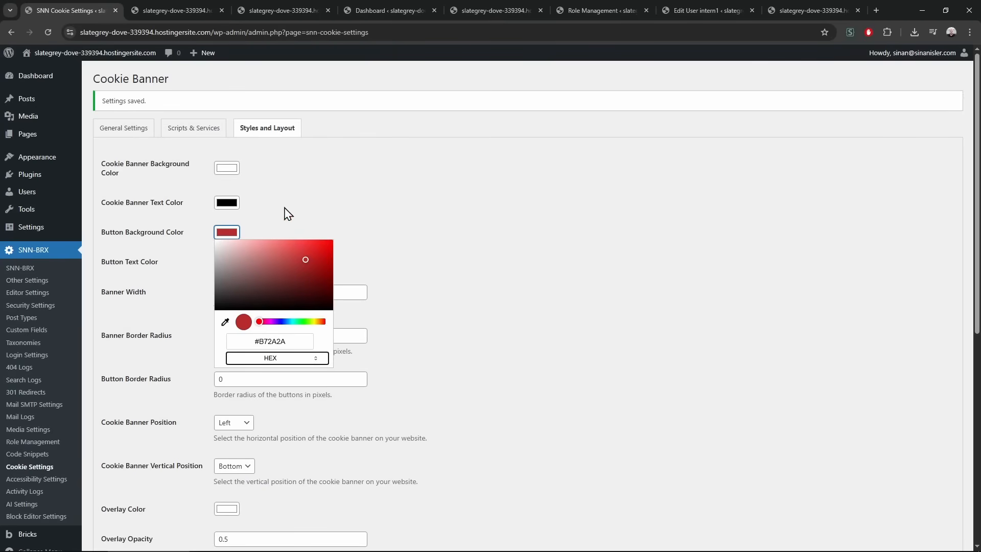
double_click(419, 204)
Set the button background colour to yellow (255, 225, 90) with the eyedropper
scroll(289, 302, down, 4)
scroll(290, 307, up, 4)
click(229, 236)
click(284, 362)
click(283, 362)
click(283, 362)
click(284, 362)
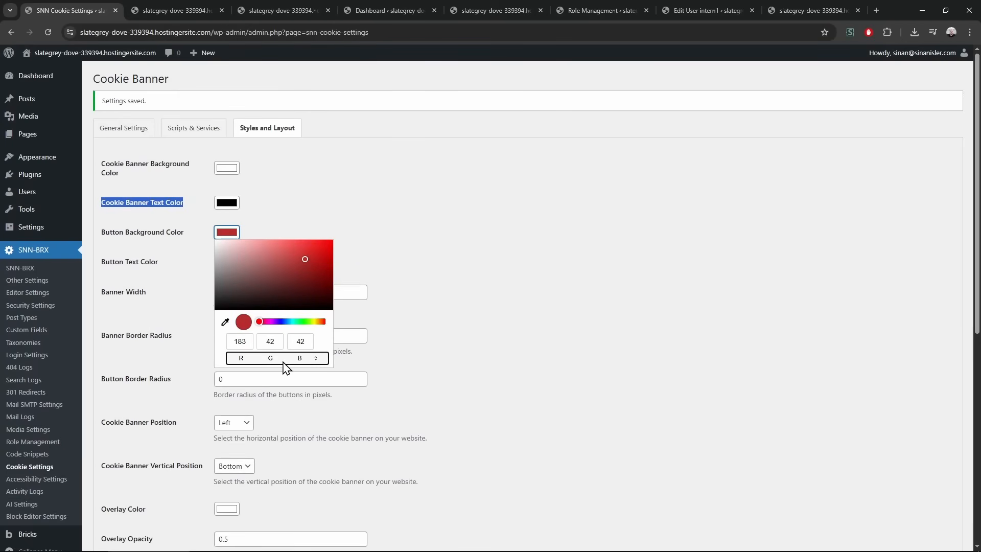
click(225, 322)
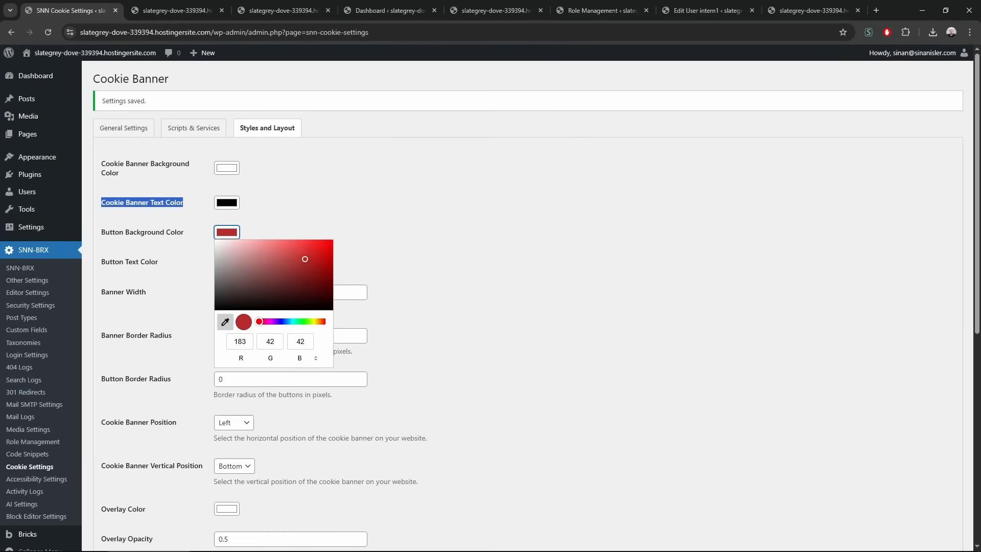
click(0, 154)
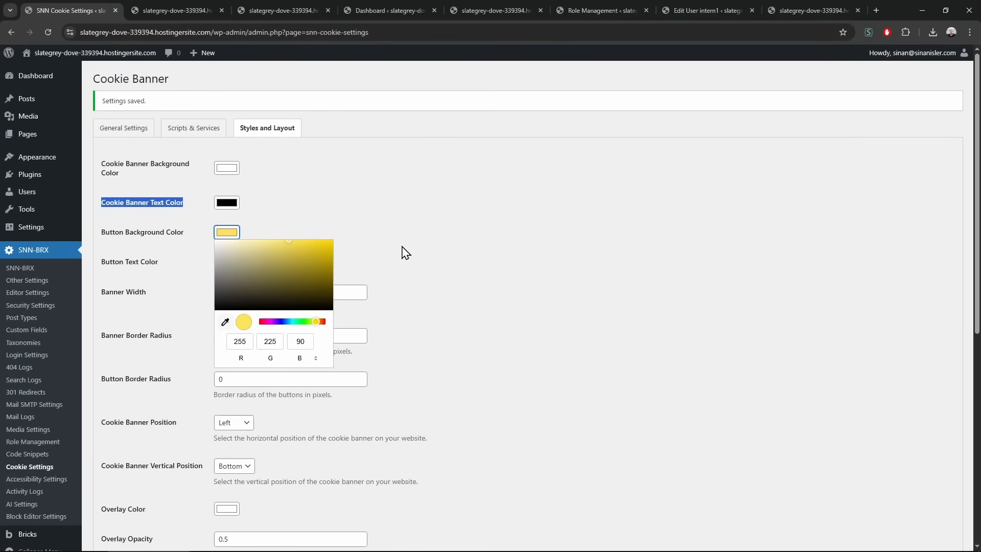
click(405, 253)
Review the custom CSS selector list and keep the banner's vertical position at Bottom
scroll(361, 285, down, 7)
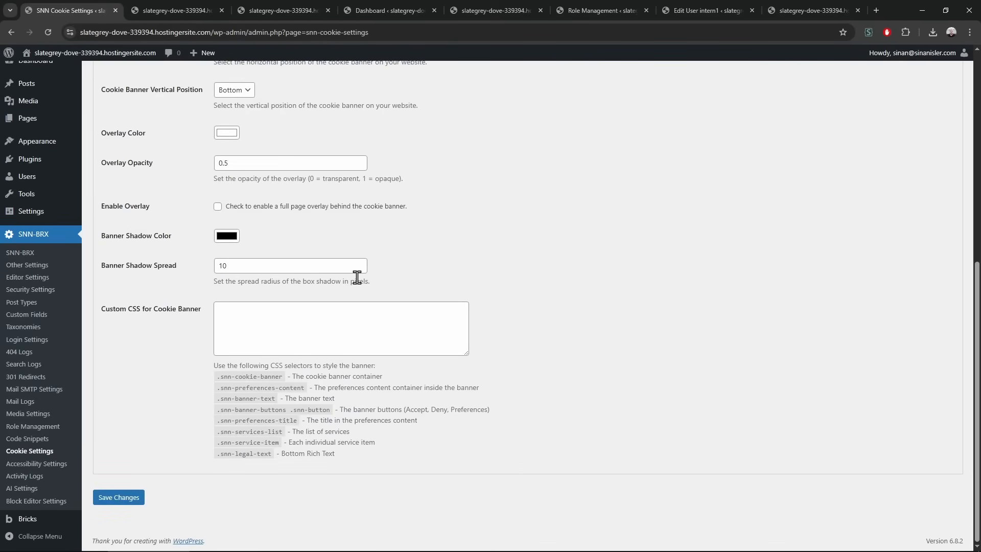
click(288, 325)
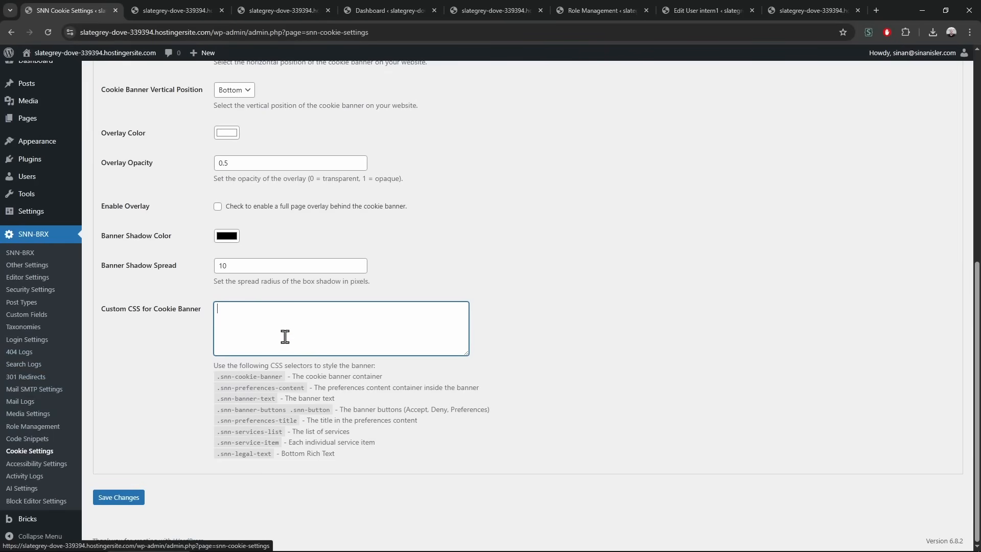
click(333, 415)
drag(148, 309, 391, 463)
click(369, 456)
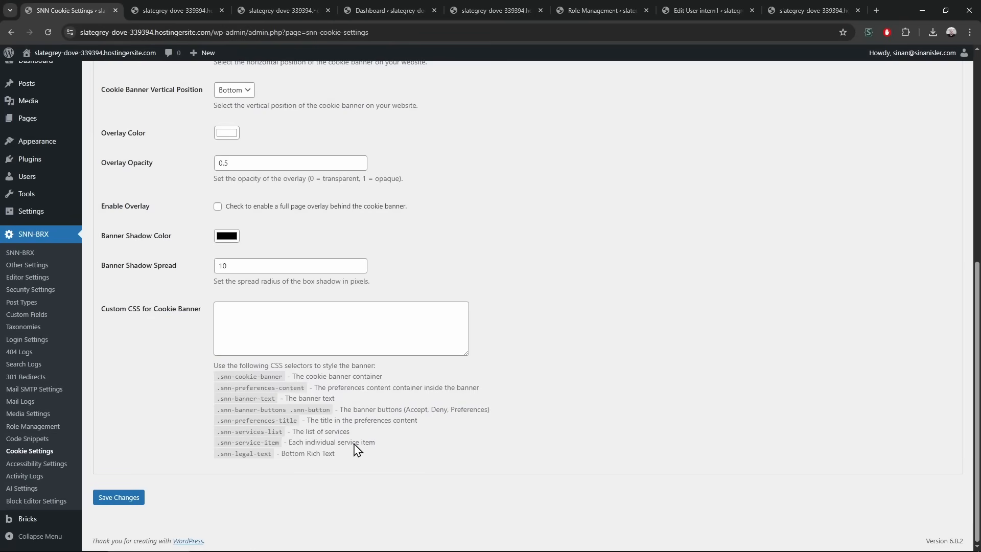
scroll(176, 409, up, 7)
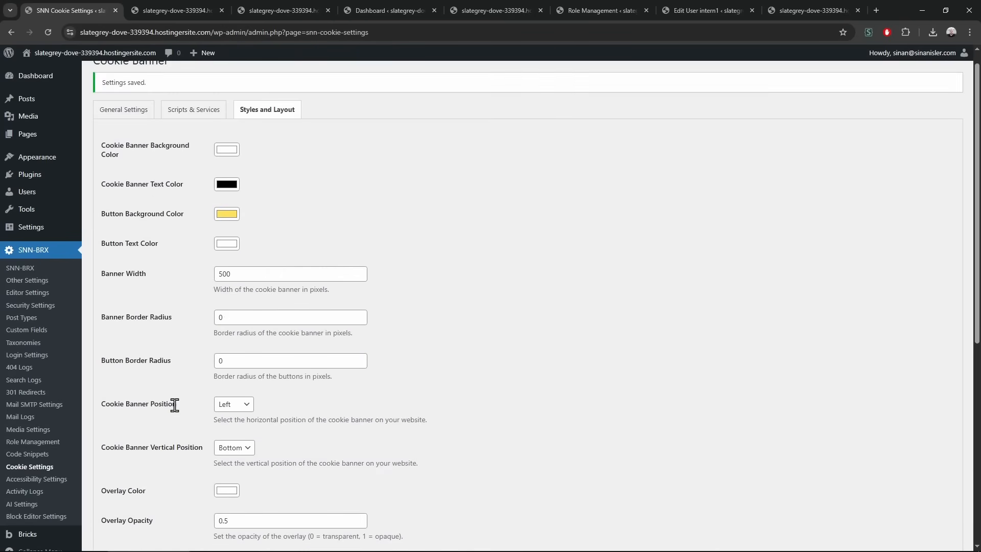
scroll(193, 298, down, 3)
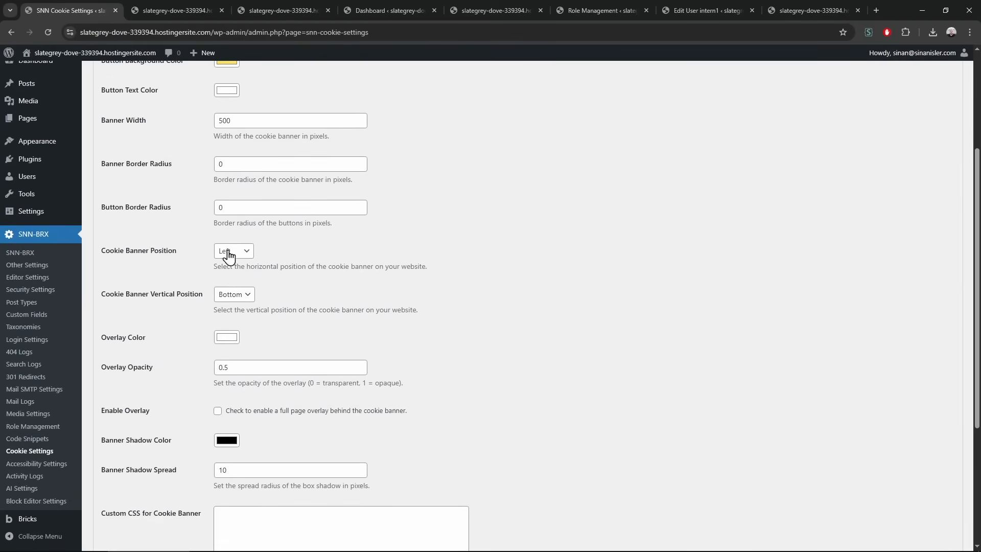
click(234, 295)
click(273, 259)
scroll(141, 227, up, 3)
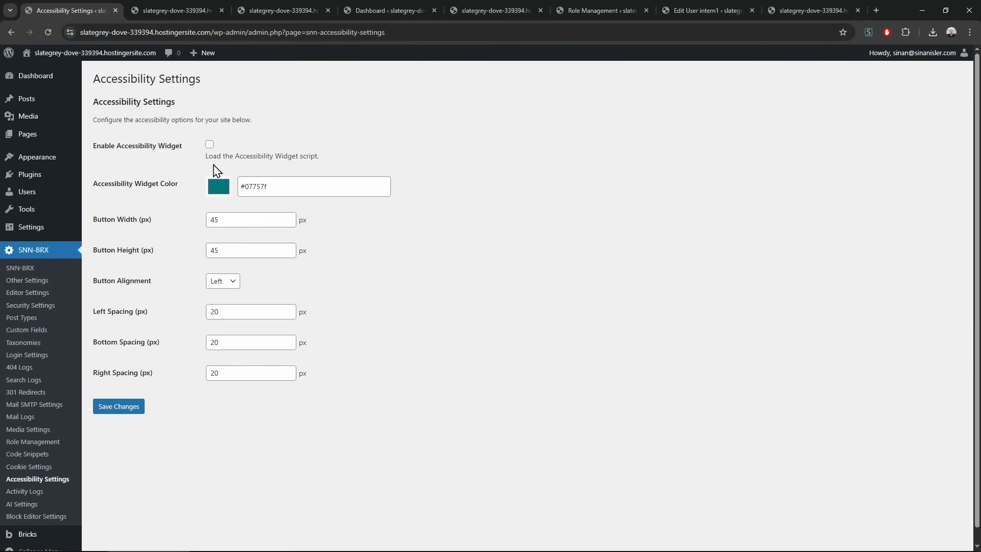
Enable the accessibility widget with colour #000000 and Left alignment, and save
click(209, 145)
click(219, 186)
click(217, 279)
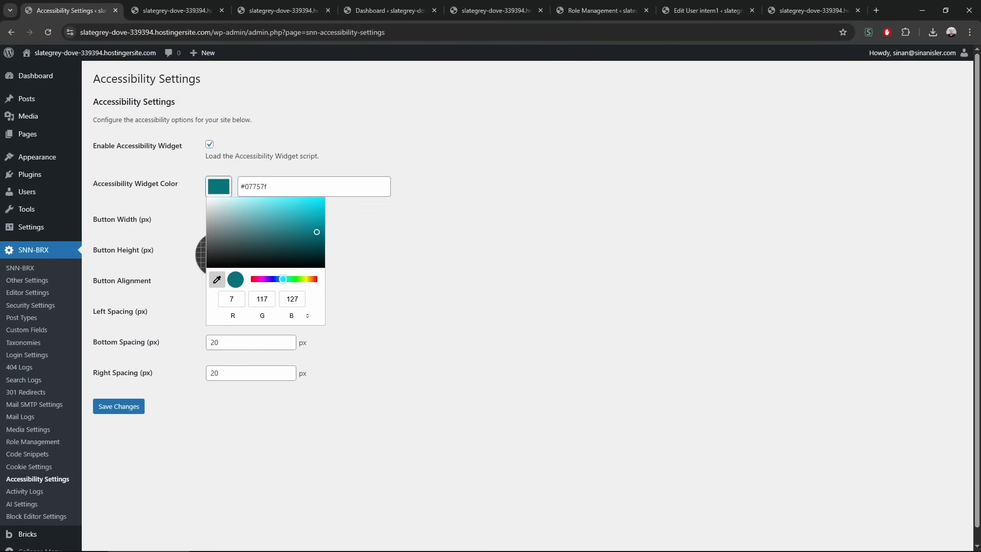
click(455, 281)
drag(258, 252, 500, 345)
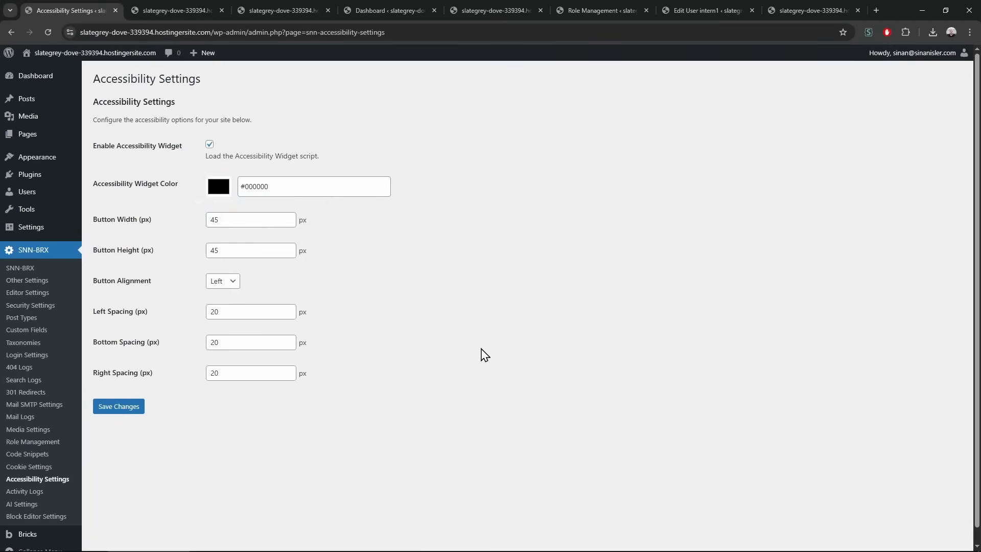
click(131, 409)
click(228, 282)
click(231, 285)
On the live site, turn on Highlight Links, Dyslexia Font and other content adjustments
click(194, 10)
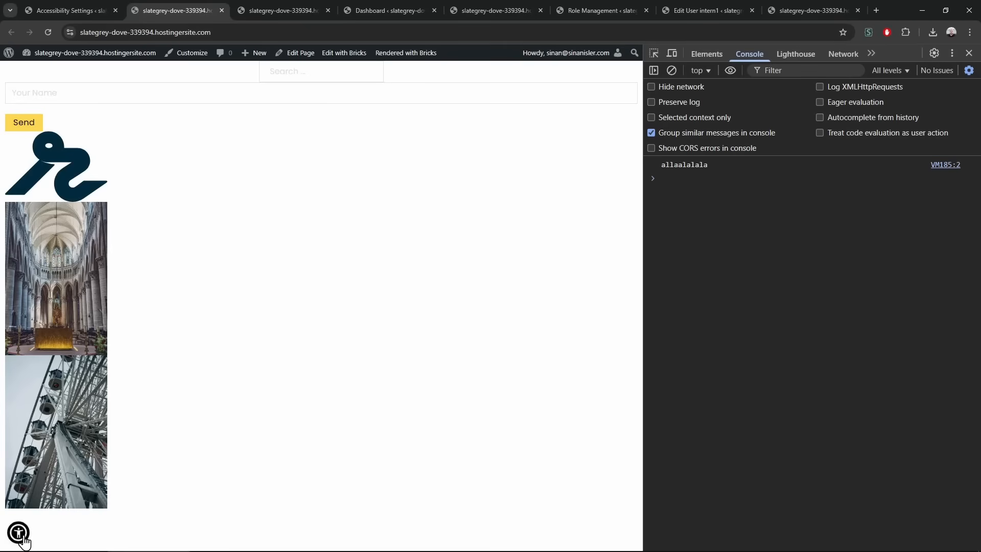
click(18, 535)
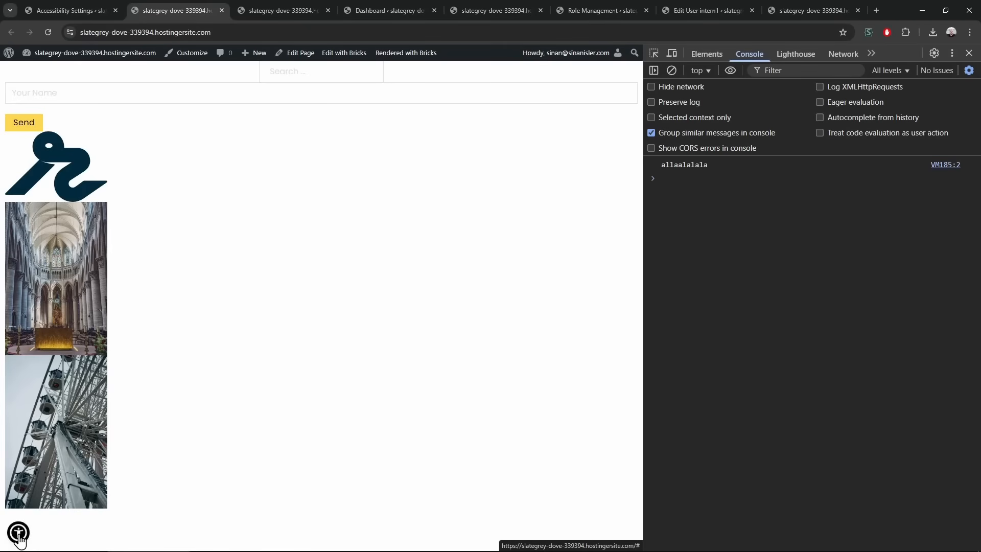
click(137, 213)
click(210, 213)
click(207, 276)
click(129, 269)
Try the contrast and colour options, including Monochrome and Dark Contrast, then close the menu
click(62, 267)
click(50, 214)
click(51, 343)
click(125, 345)
click(204, 347)
click(188, 401)
click(128, 341)
click(45, 341)
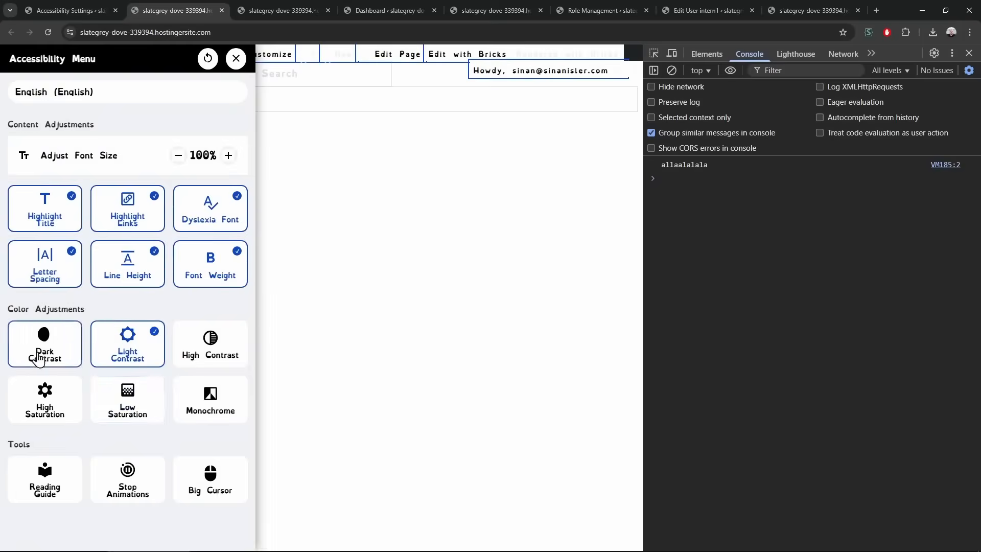
click(236, 58)
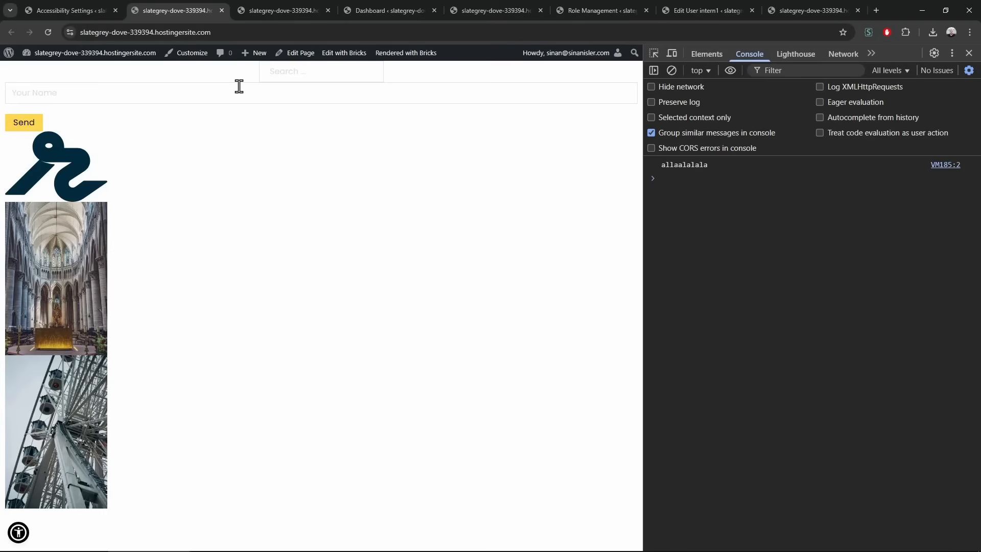
Close the site preview, untick the accessibility widget and save
click(82, 6)
middle_click(171, 10)
click(210, 144)
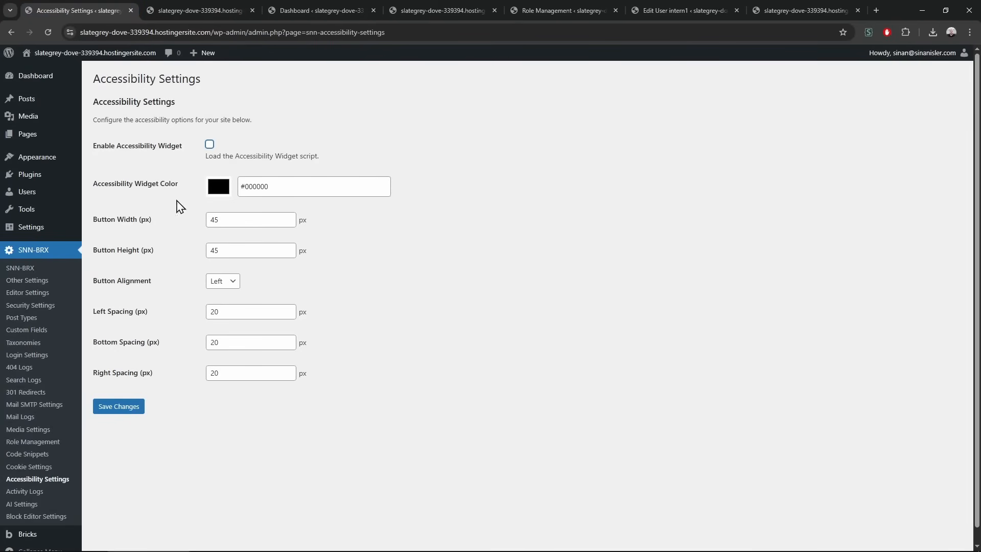
click(130, 406)
Open the activity log settings and untick every logging option
click(51, 492)
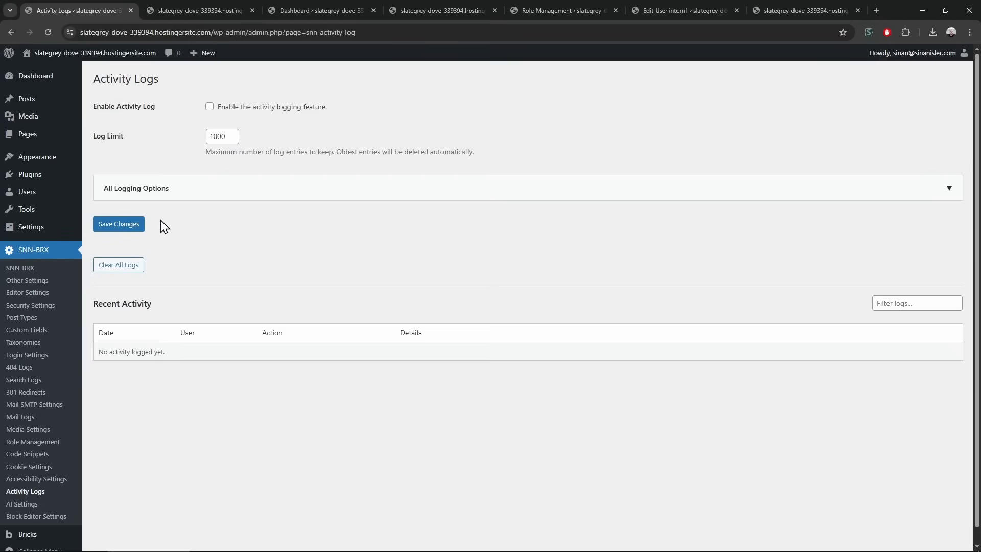
click(165, 192)
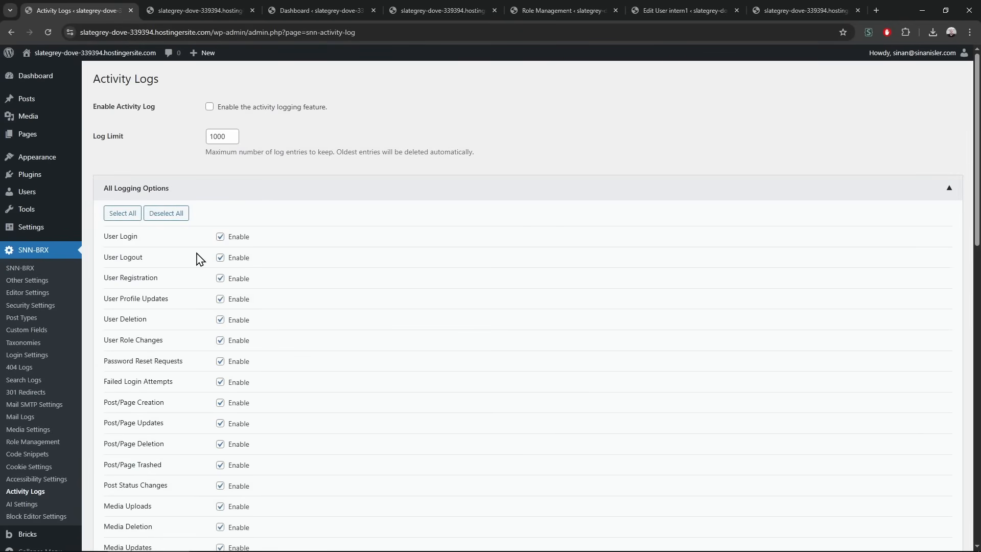
click(181, 217)
scroll(188, 329, down, 2)
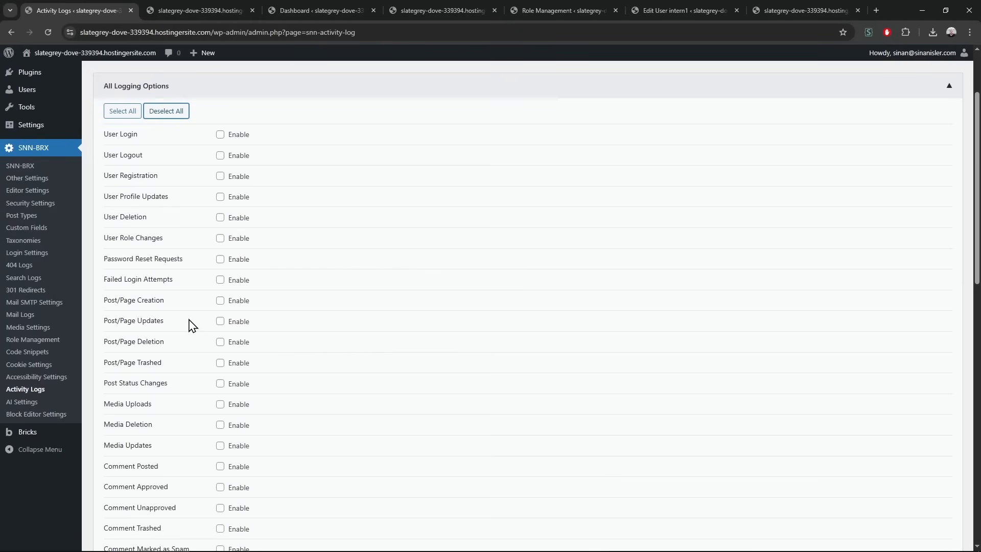
scroll(197, 247, down, 2)
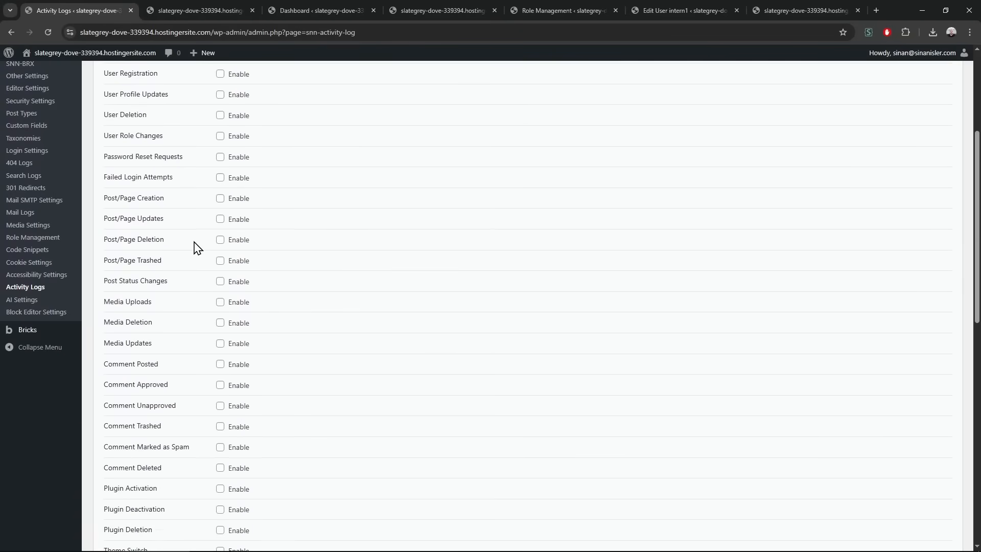
Log post/page creation, updates, deletion, trashing and status changes, enable the activity log, and save
click(221, 199)
click(220, 219)
click(220, 240)
click(221, 261)
click(220, 281)
scroll(220, 245, up, 1)
click(220, 229)
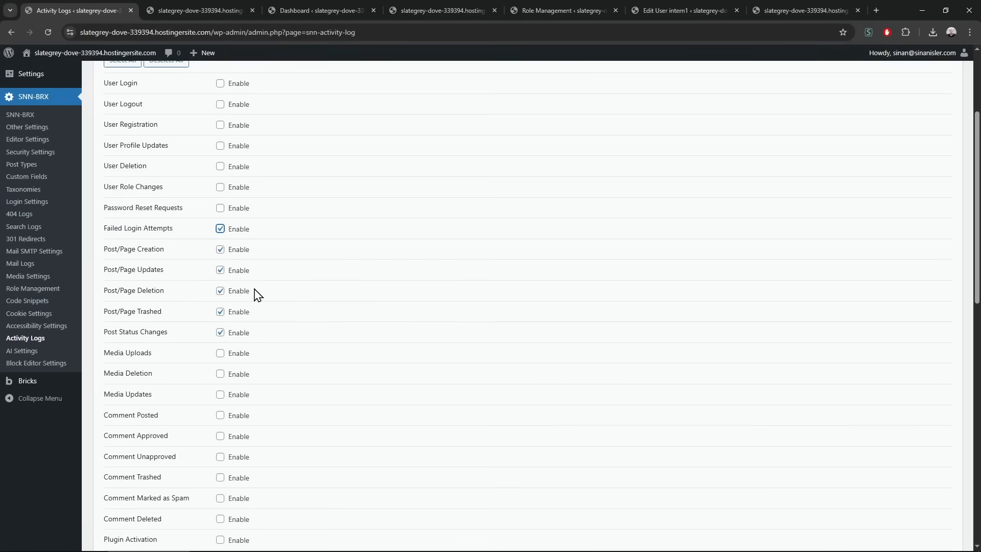
click(220, 228)
drag(99, 254, 259, 251)
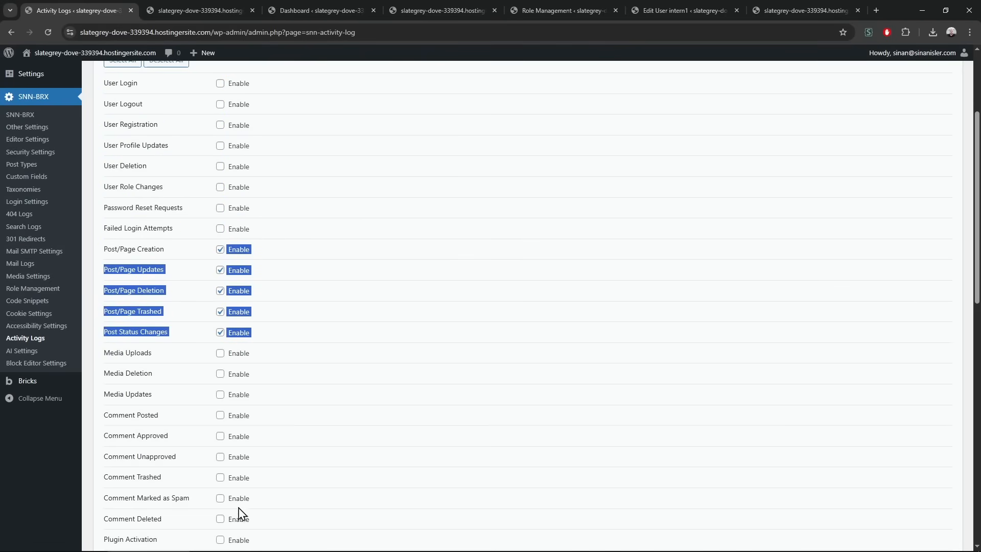
scroll(240, 509, down, 10)
click(129, 388)
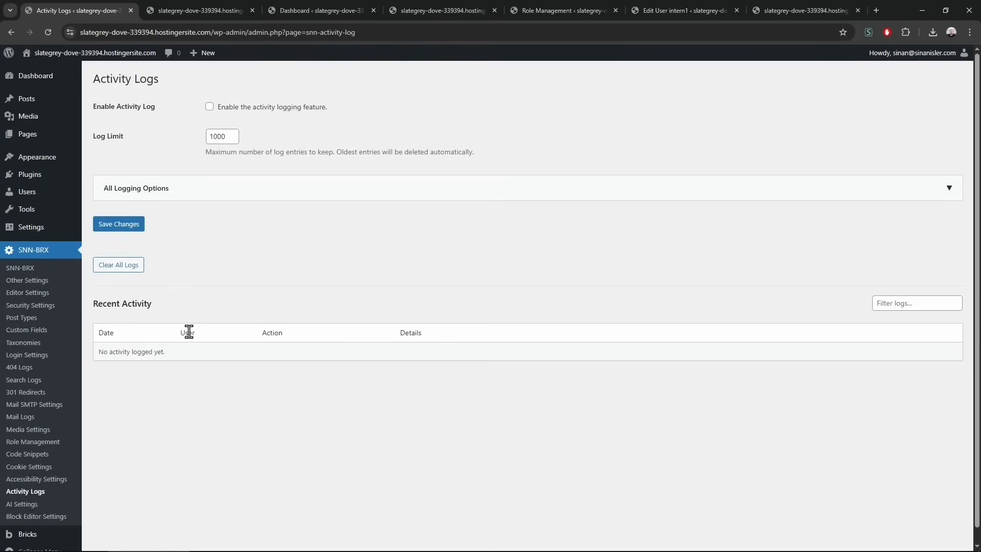
click(209, 108)
click(134, 226)
Quick Edit the aboutus page from the pages list and update it
middle_click(90, 132)
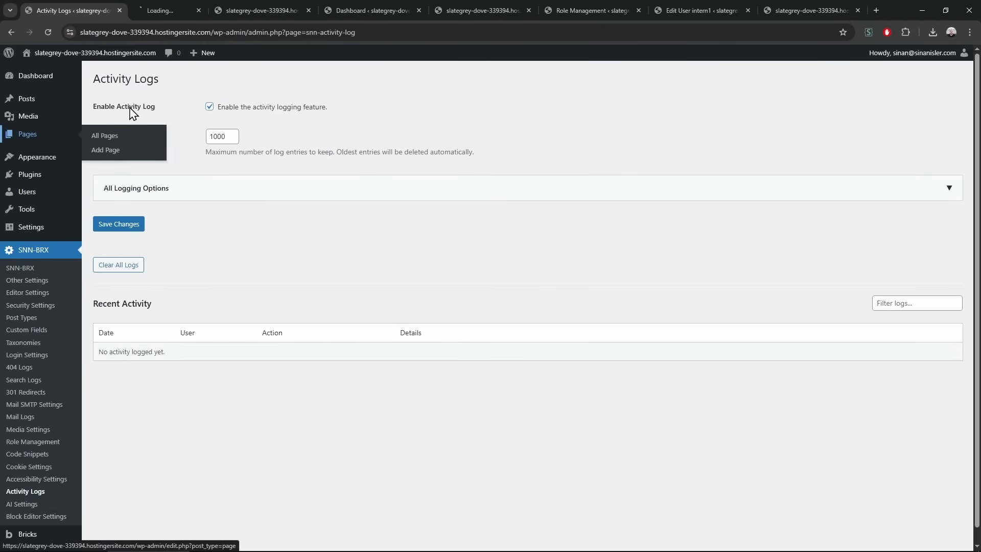
key(ctrl+Tab)
click(147, 180)
click(115, 279)
Reload the activity log to check the aboutus Page Updated entry, then go to SNN-BRX AI Settings
click(71, 10)
key(F5)
drag(124, 352, 670, 484)
click(675, 484)
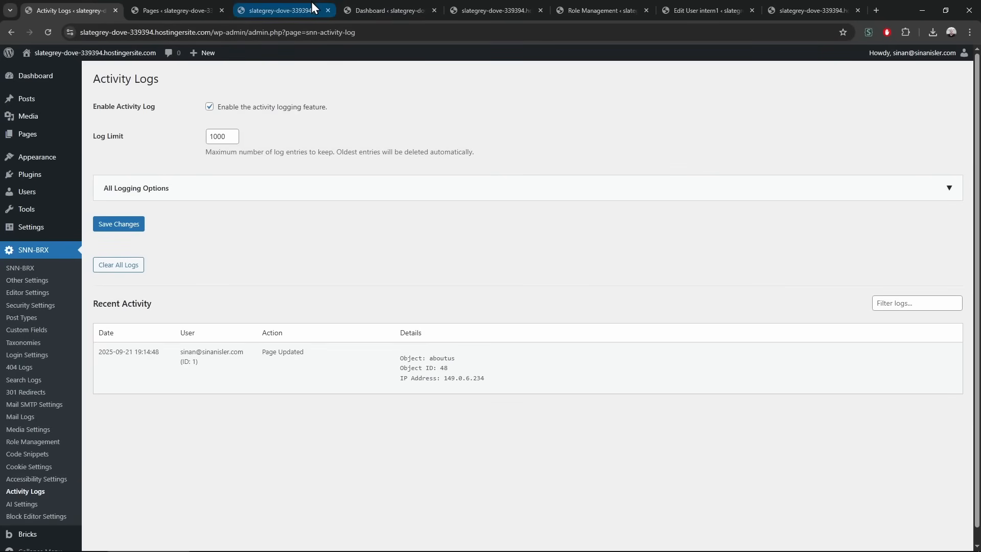
drag(142, 352, 249, 391)
click(532, 415)
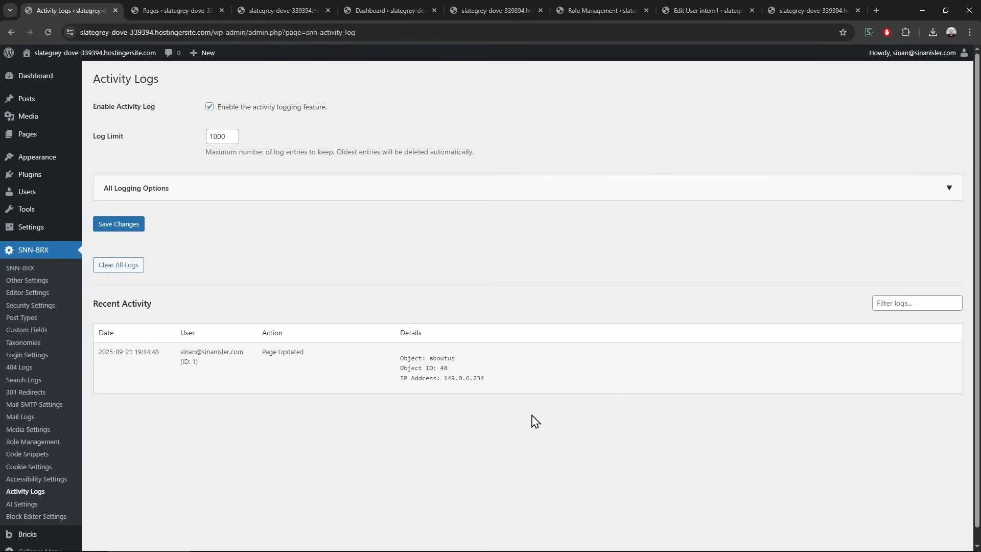
click(60, 505)
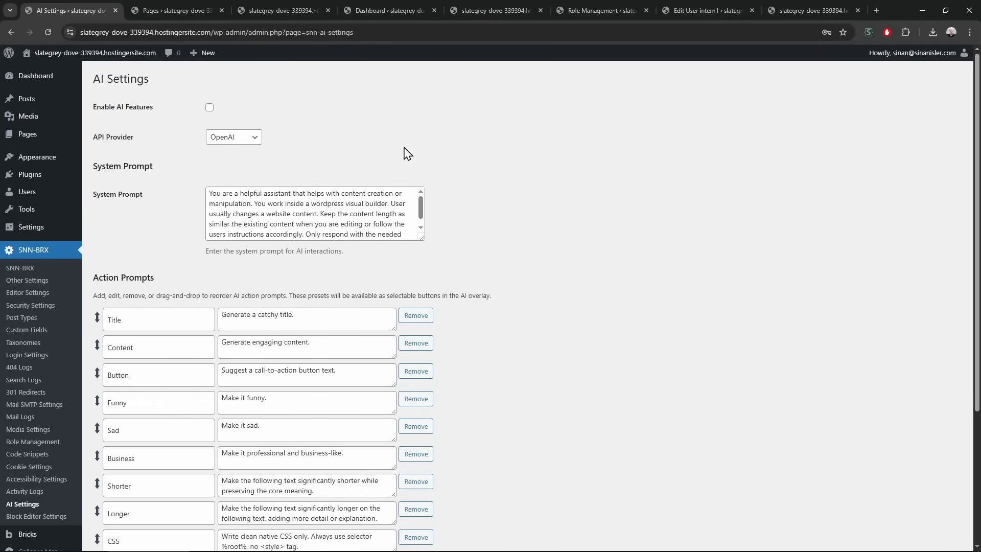
Close the unneeded dashboard and role management tabs
click(441, 11)
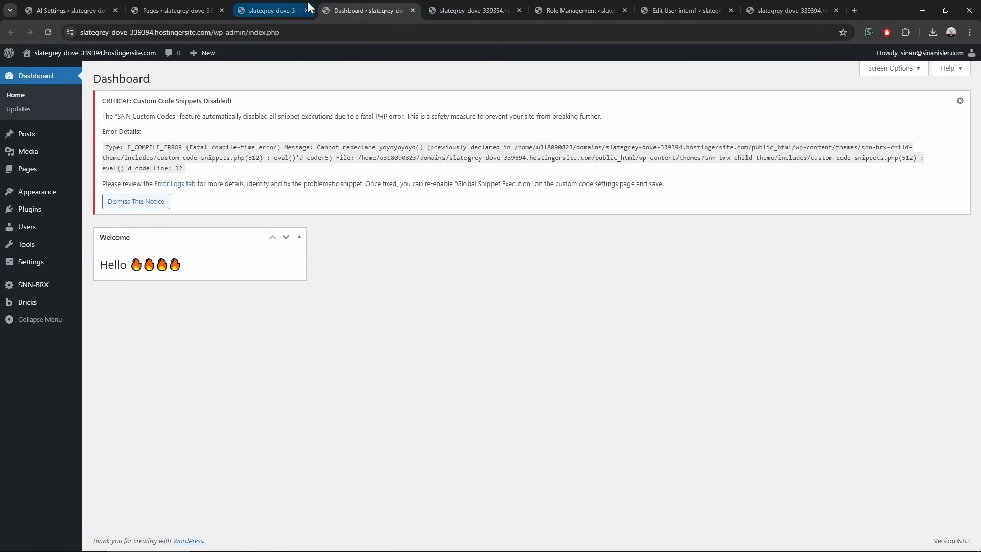
middle_click(307, 2)
middle_click(307, 2)
click(403, 6)
middle_click(342, 3)
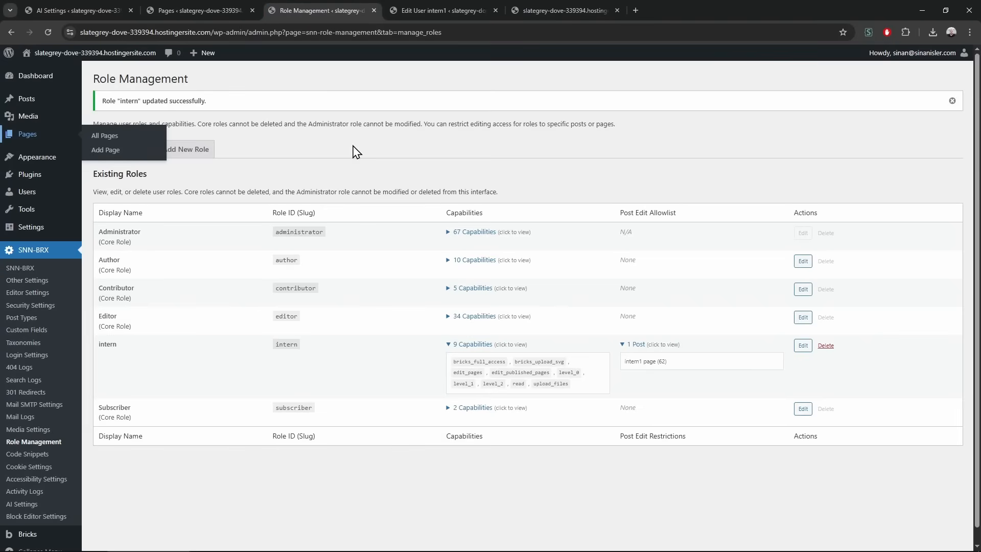
click(437, 11)
Reload the site's front page and open it in Bricks in a new tab
click(547, 4)
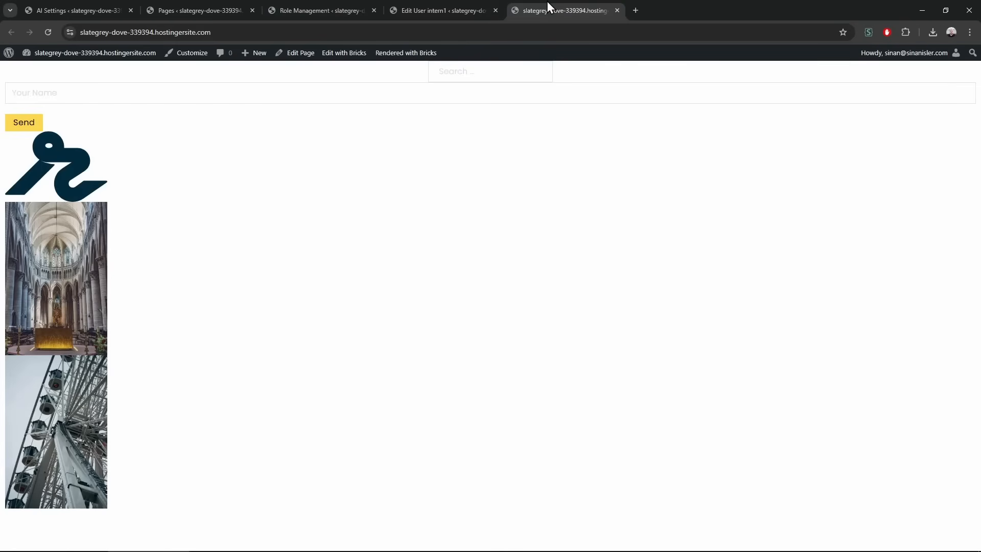
click(187, 35)
key(Return)
middle_click(340, 53)
click(687, 10)
click(72, 10)
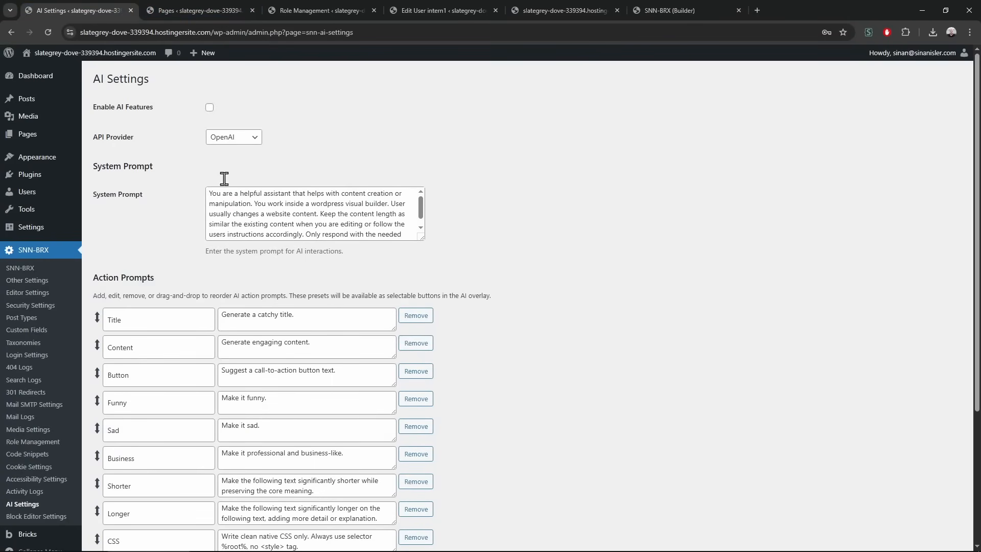
Enable AI features and choose OpenRouter as the API provider
click(209, 107)
click(233, 137)
click(231, 161)
click(300, 147)
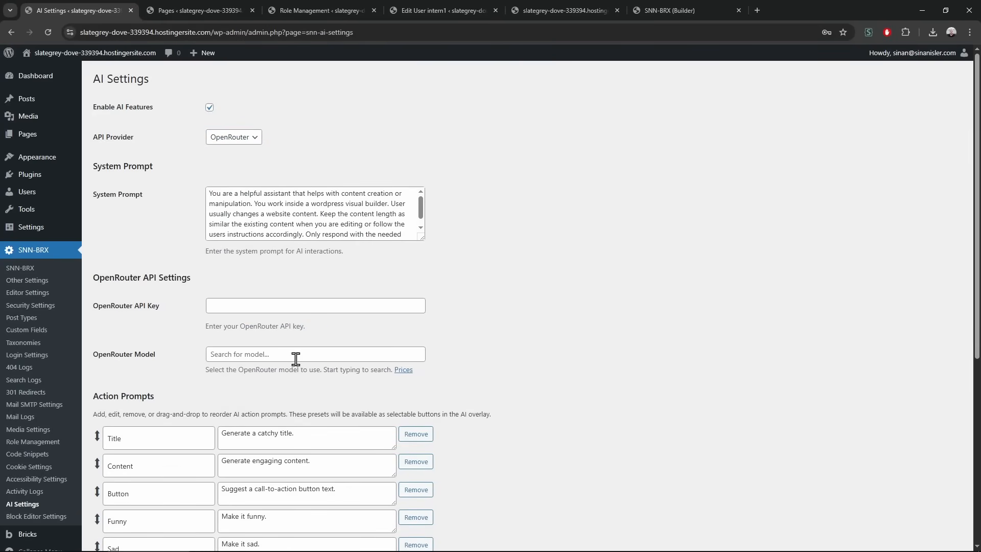
click(242, 142)
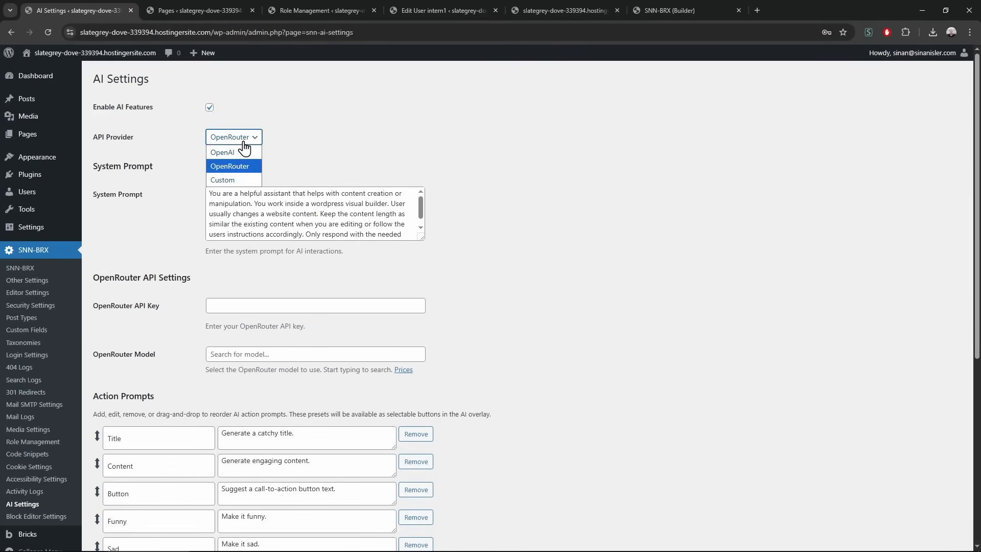
click(430, 157)
click(429, 157)
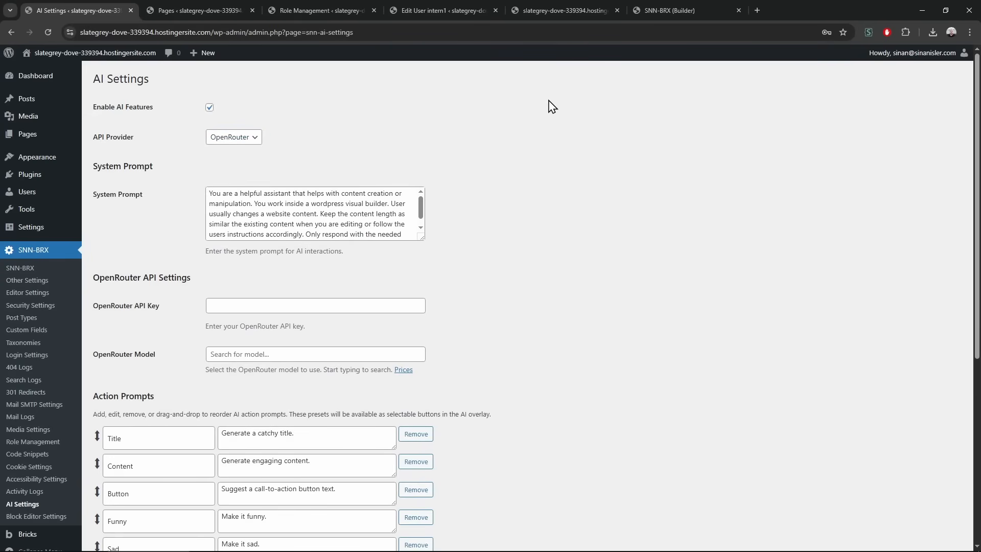
Launch Notepad++ beside the browser, then bring the browser back into focus
key(super)
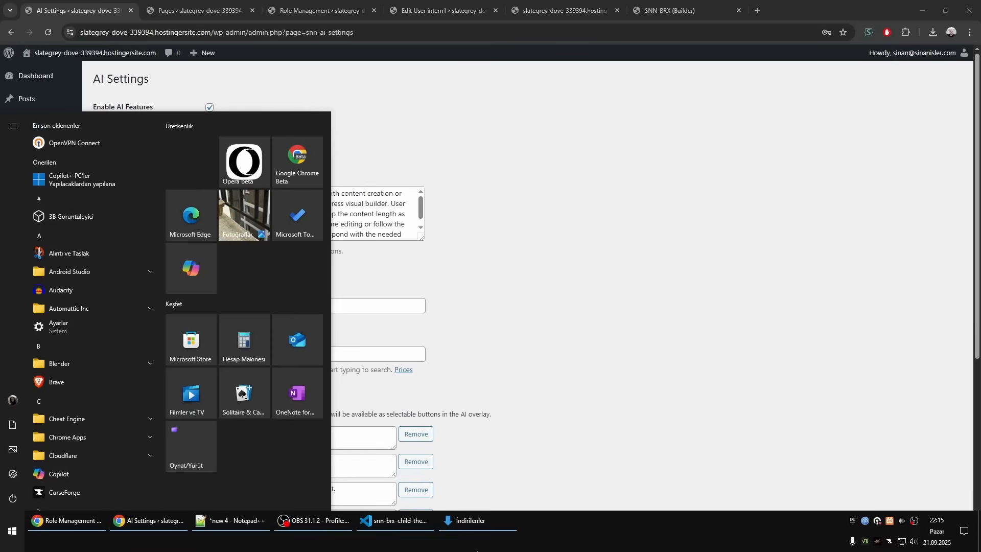
click(230, 524)
drag(473, 6, 204, 551)
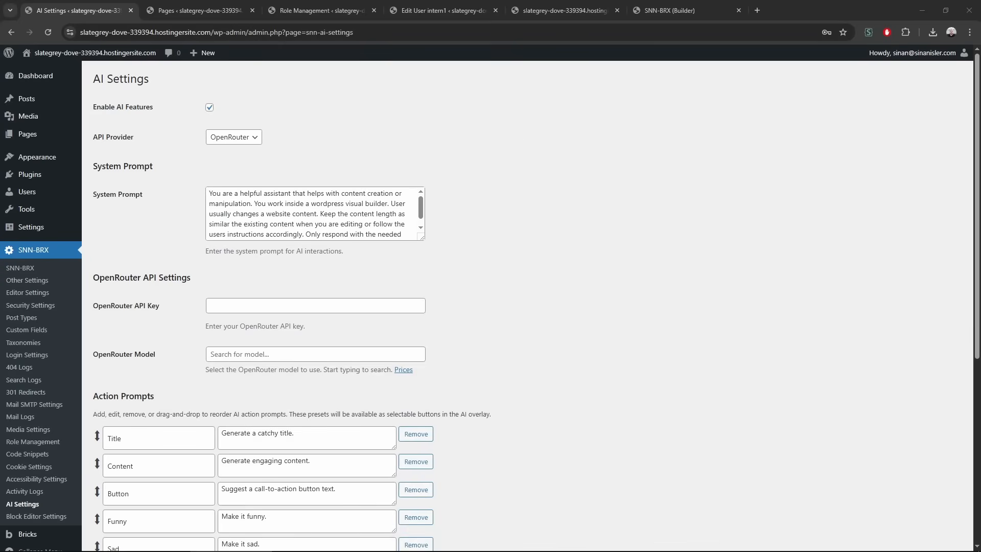
click(606, 263)
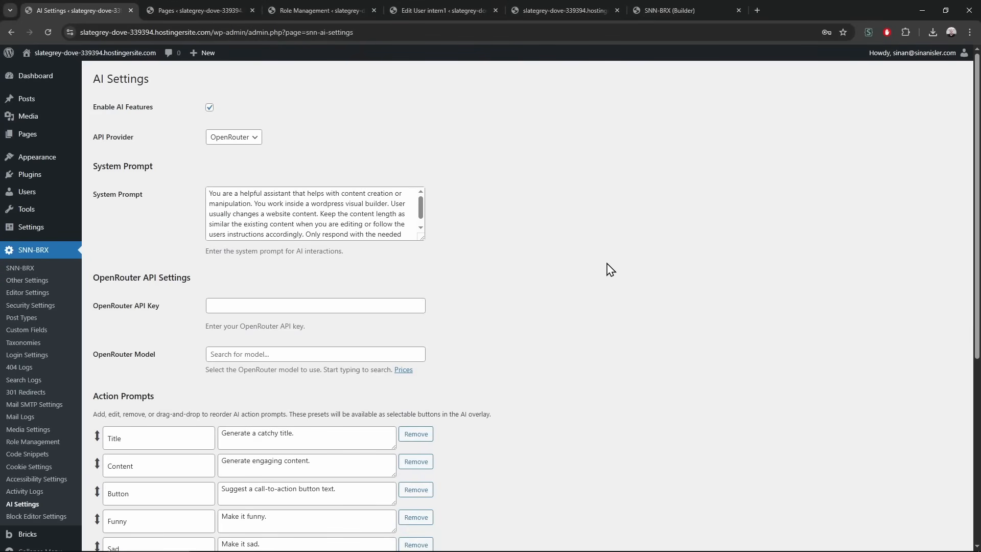
key(ctrl+t)
key(ctrl+w)
Open OpenRouter's model prices page and filter the list to the 55 free models
click(404, 369)
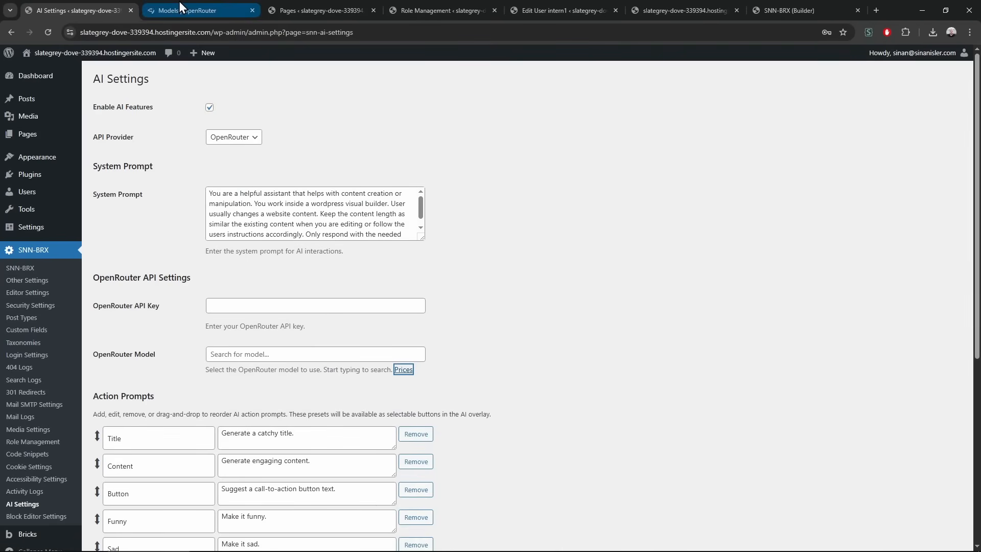
click(179, 10)
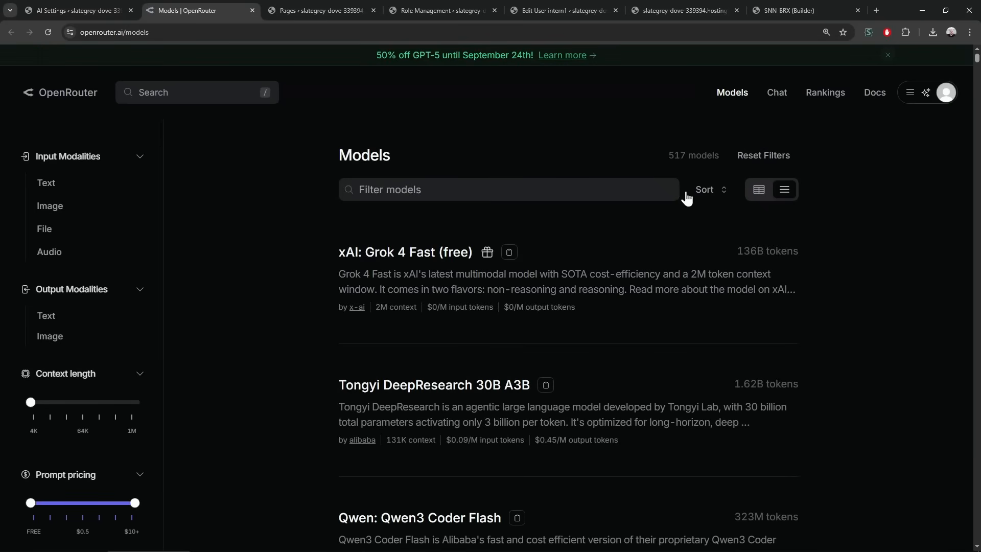
scroll(68, 245, down, 10)
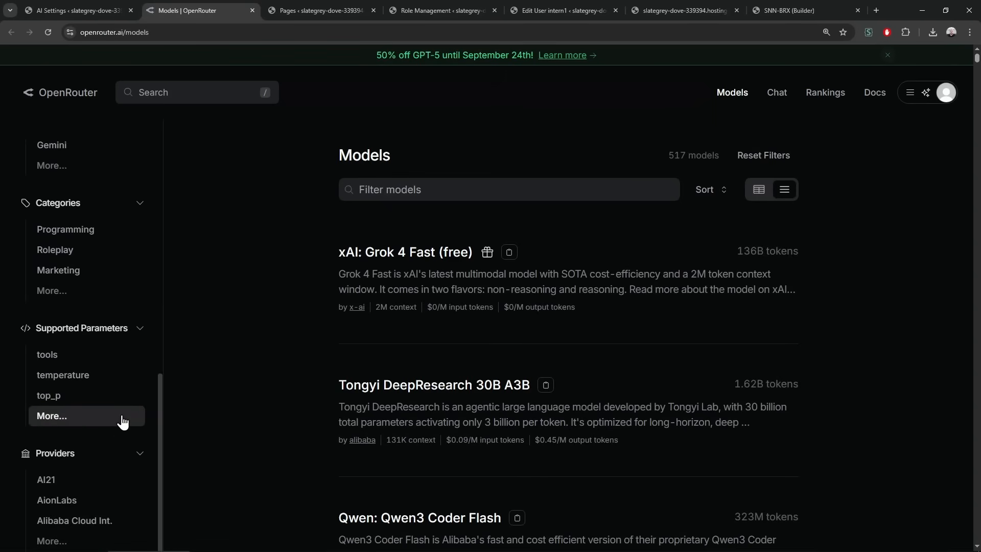
scroll(123, 421, up, 10)
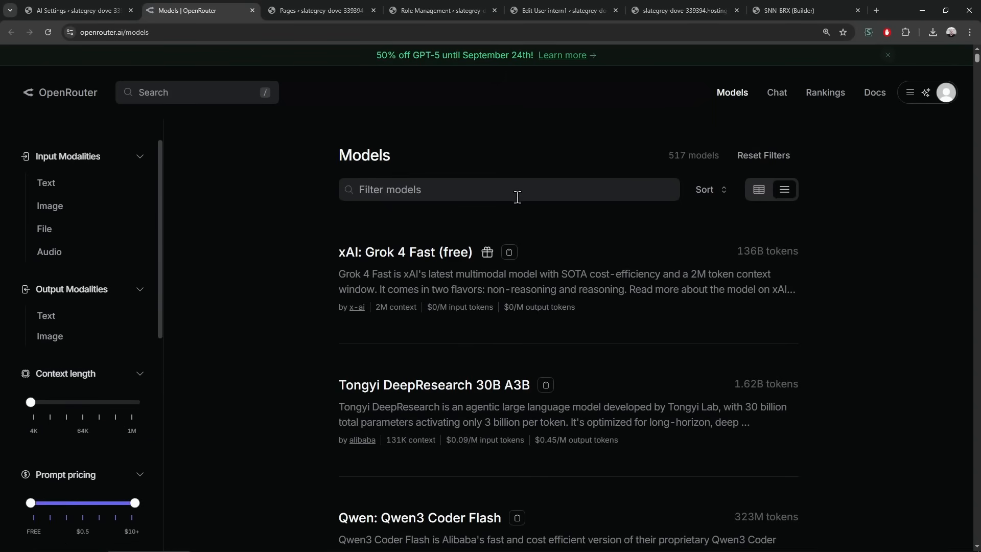
click(724, 192)
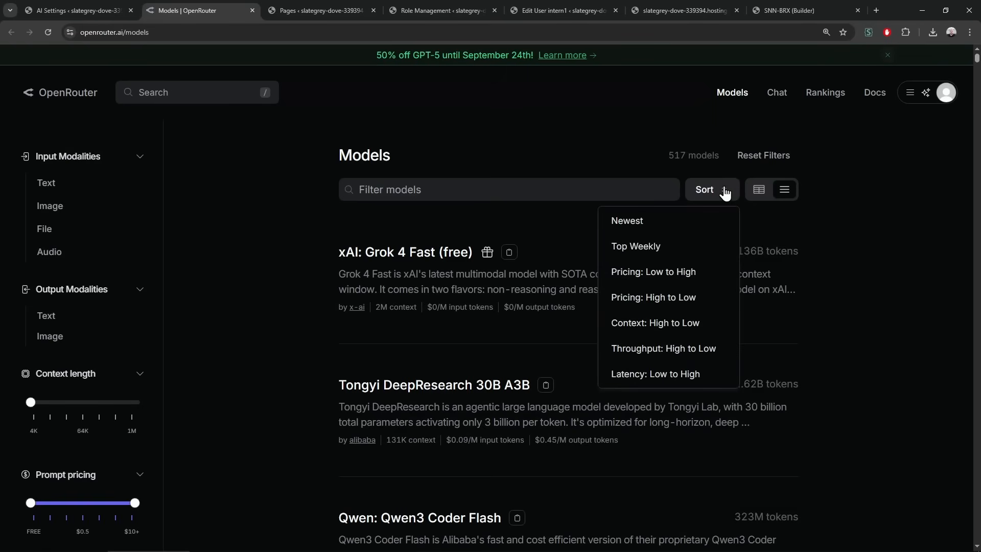
click(726, 193)
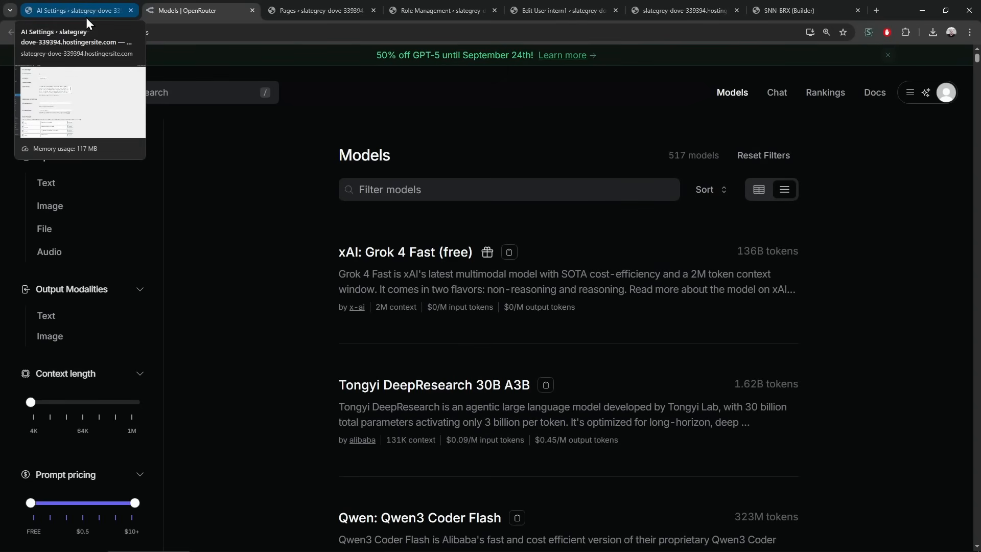
scroll(136, 384, down, 10)
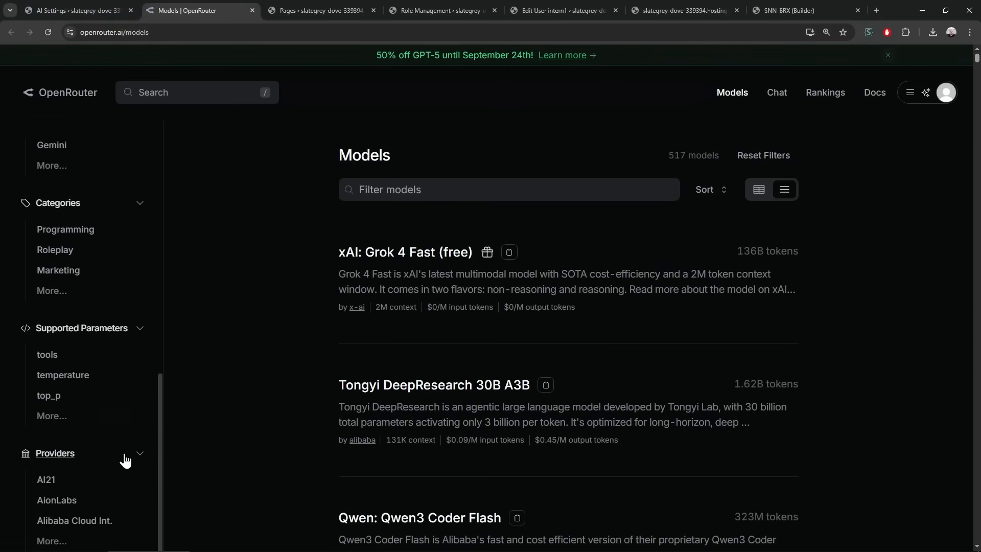
scroll(121, 470, up, 10)
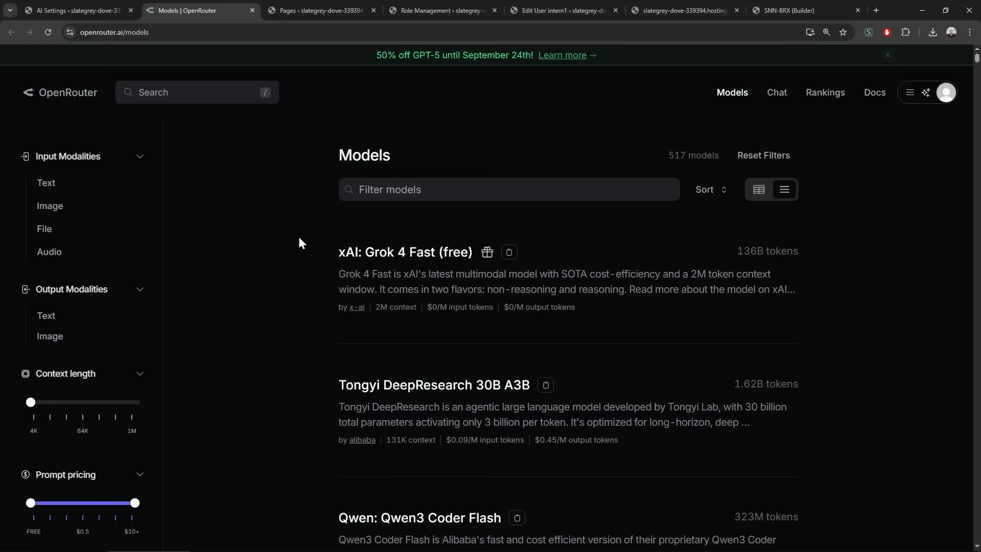
scroll(142, 349, down, 4)
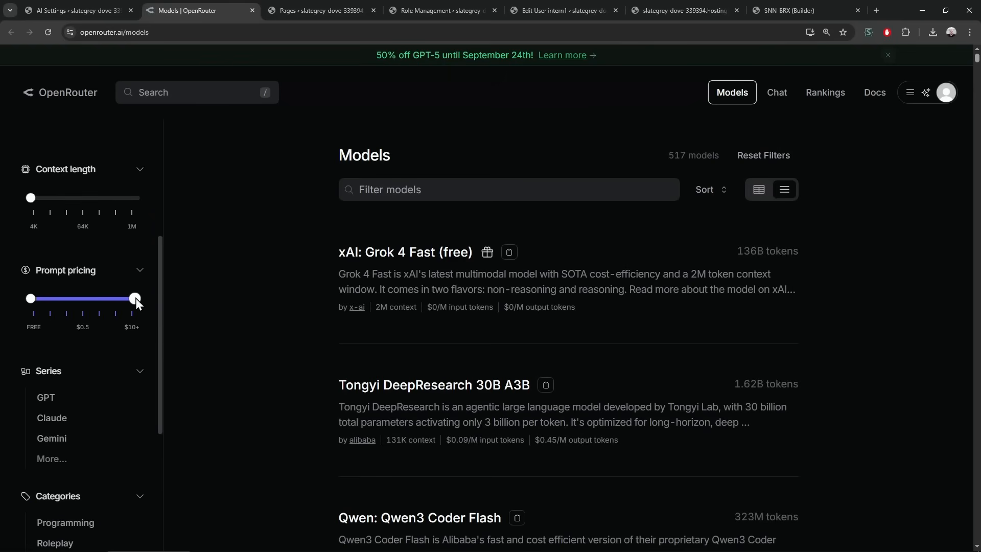
drag(135, 299, 13, 300)
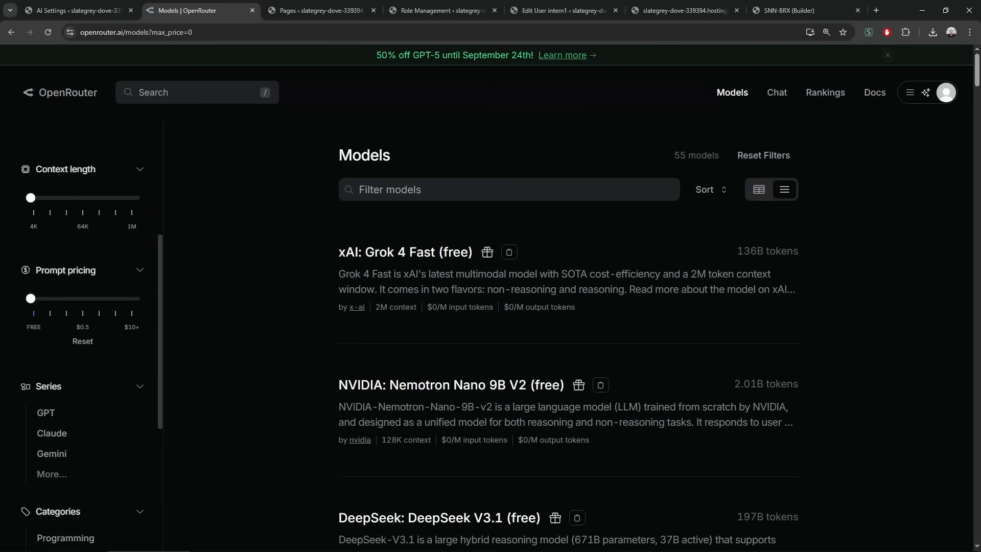
scroll(240, 316, down, 15)
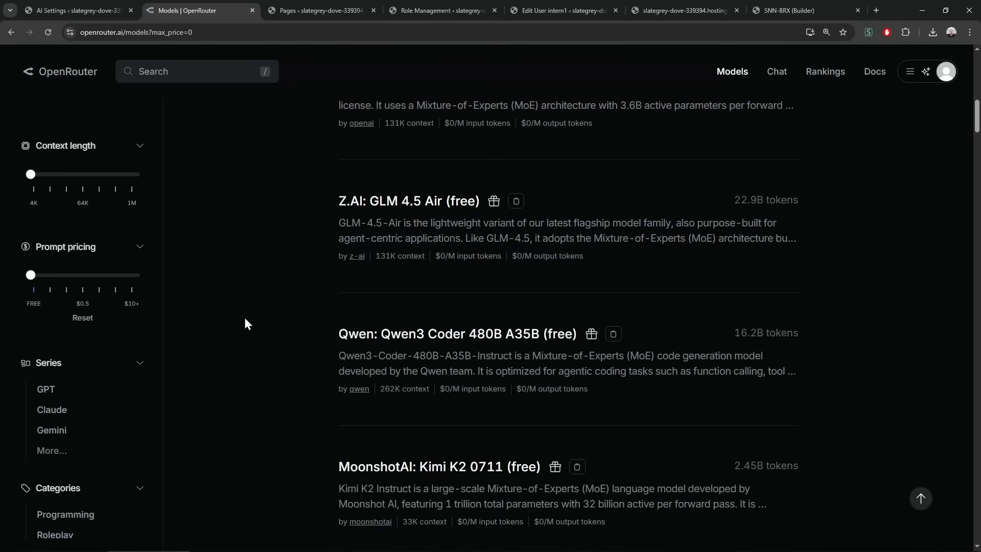
scroll(245, 319, down, 14)
scroll(277, 398, up, 20)
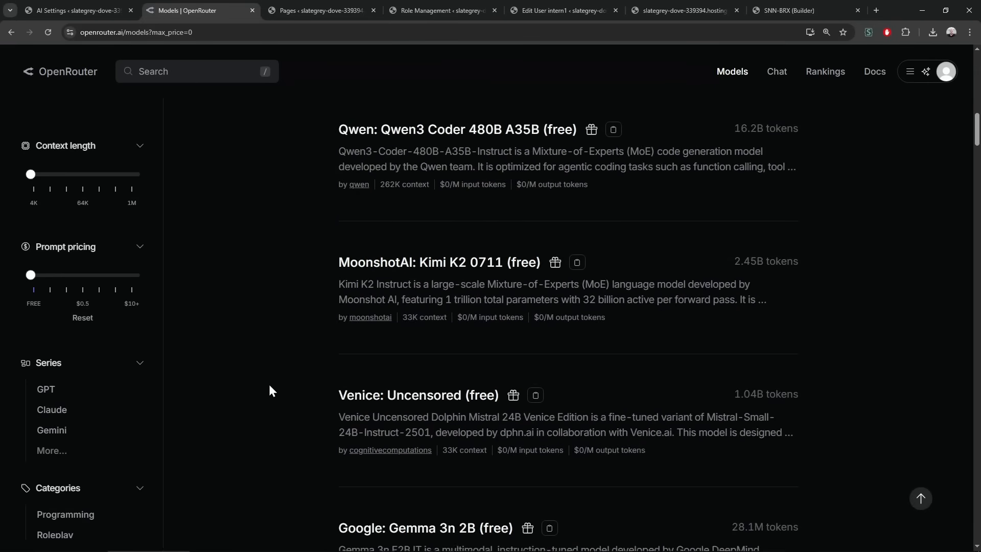
Paste the API key into the OpenRouter API Key field in AI Settings
click(77, 11)
click(255, 306)
key(ctrl+v)
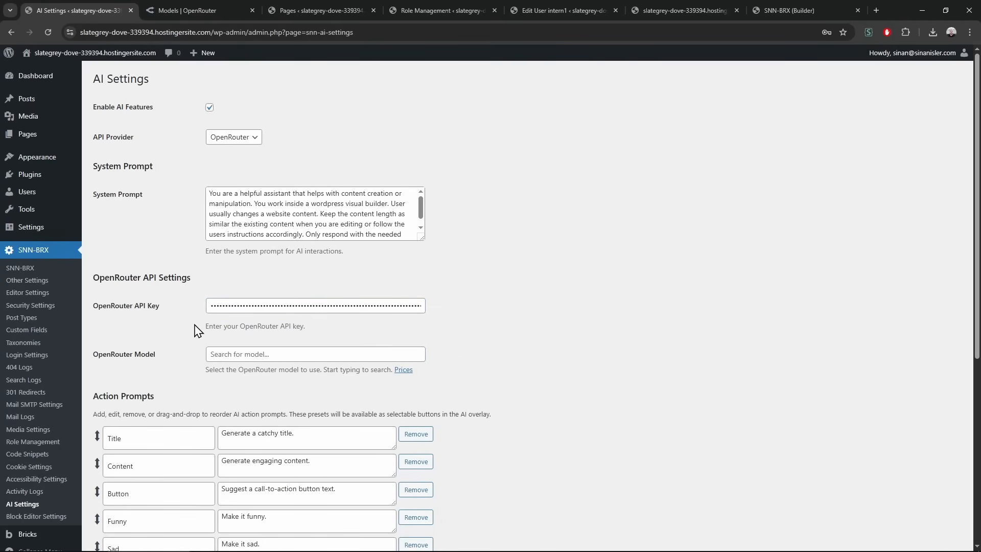
Search 'lite', set the OpenRouter model to google/gemini-2.5-flash-lite, save, and view the front page
scroll(175, 394, down, 6)
click(122, 497)
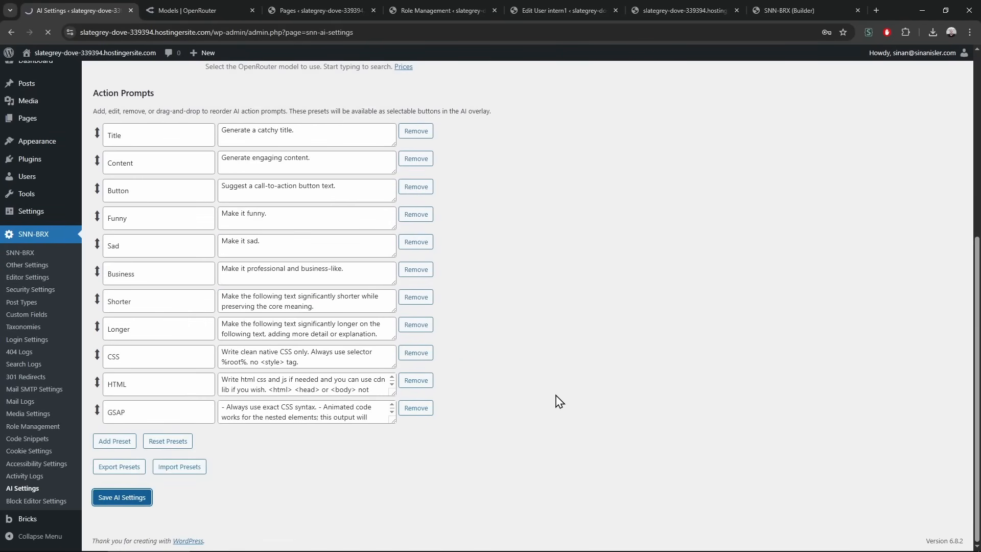
click(269, 357)
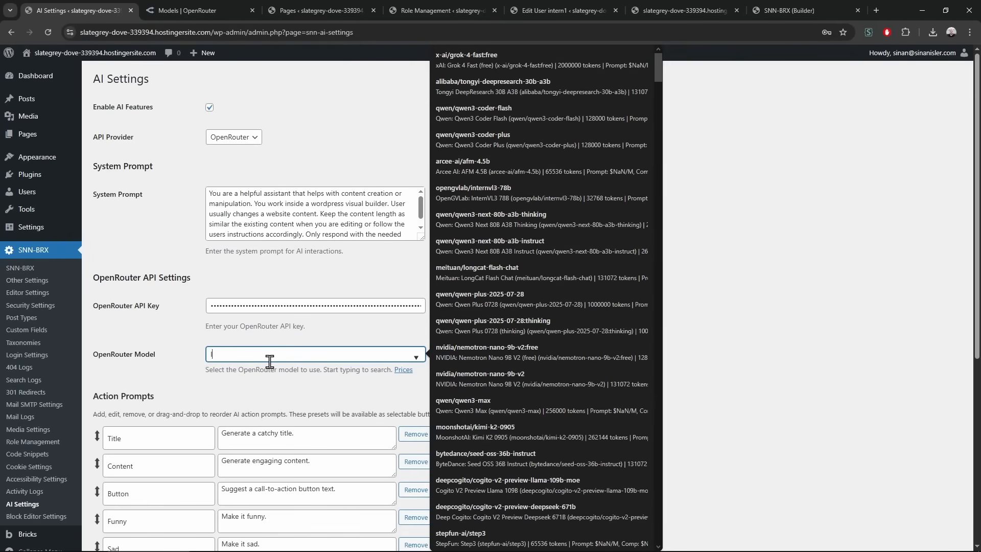
text(lite)
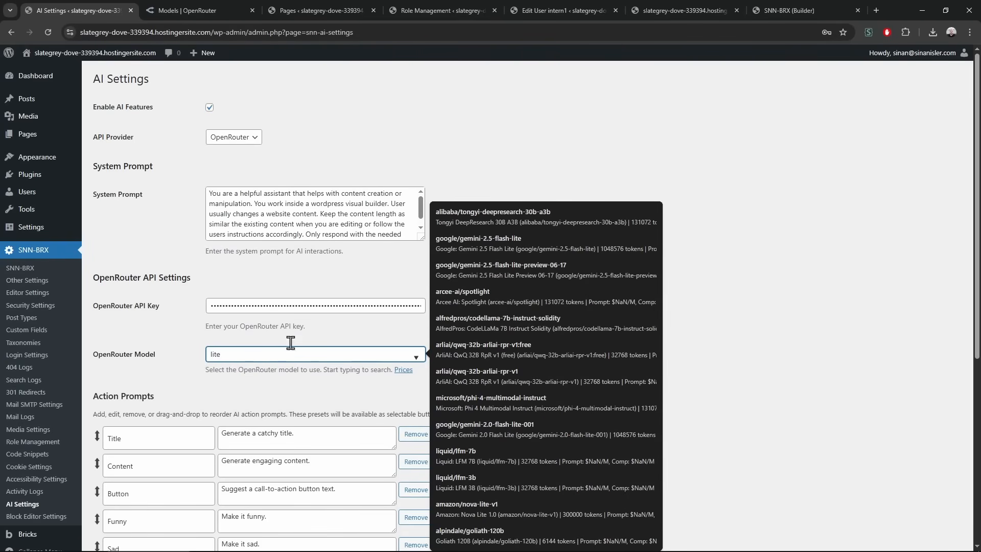
click(532, 242)
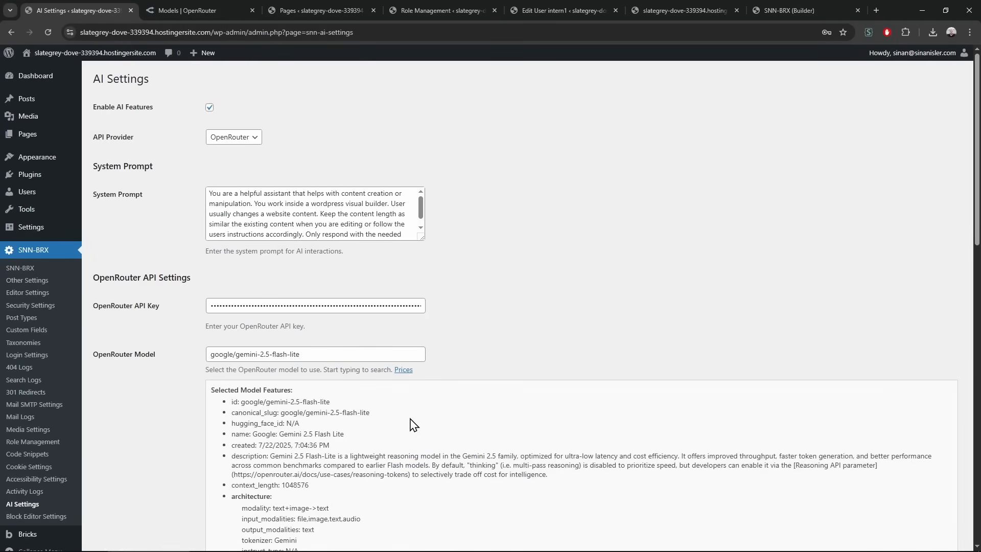
scroll(313, 415, down, 7)
scroll(312, 415, down, 8)
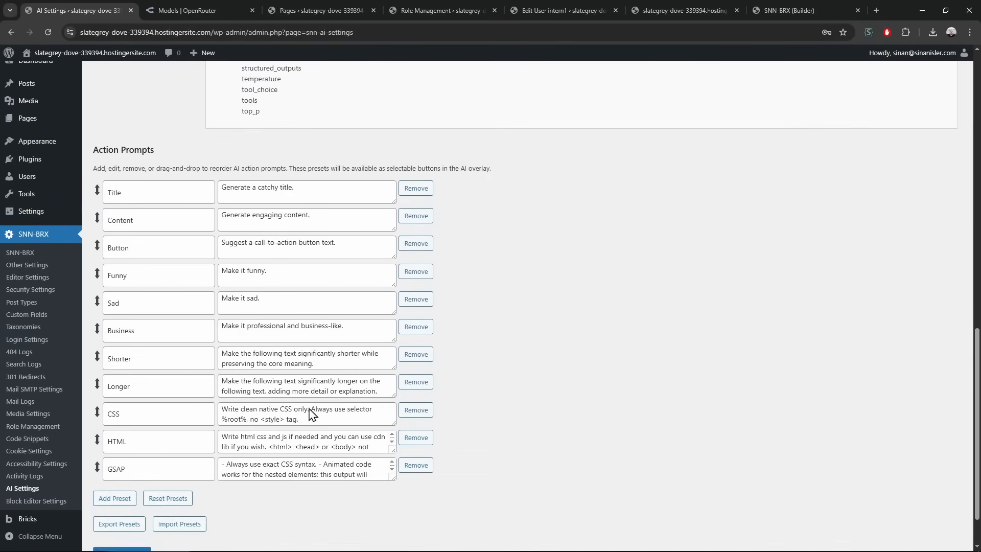
click(130, 495)
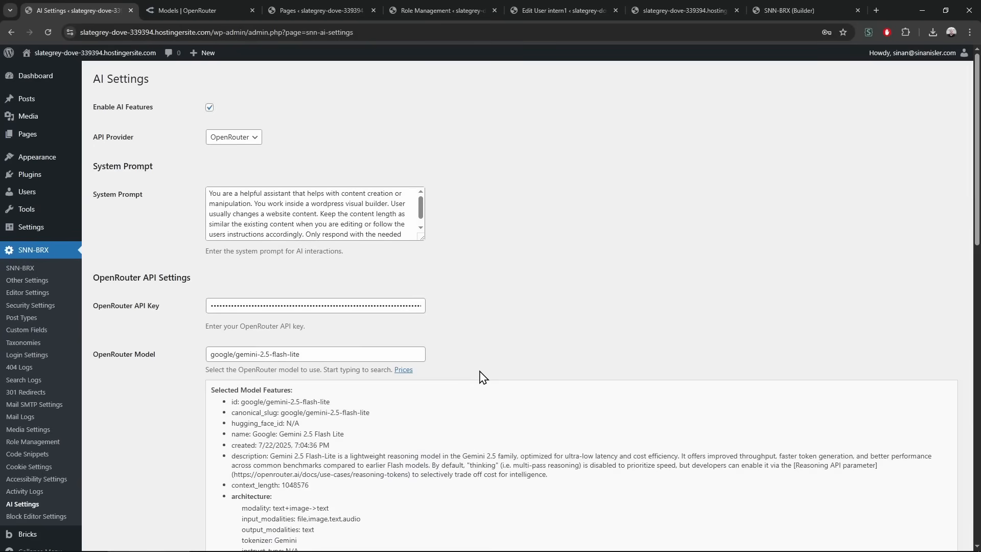
click(680, 7)
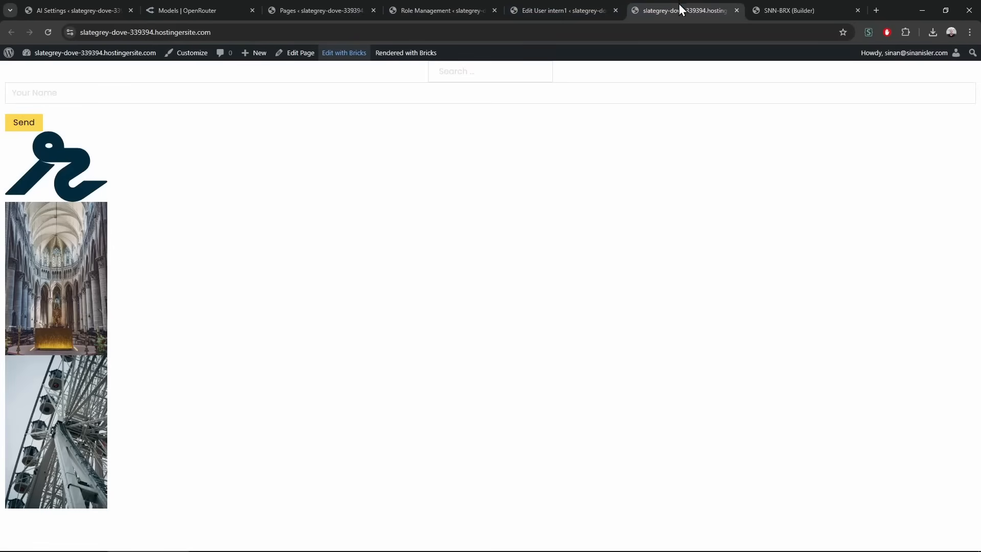
Close the leftover admin tabs, then delete all Bricks page elements, save and reload
click(780, 7)
click(615, 11)
click(494, 10)
click(373, 10)
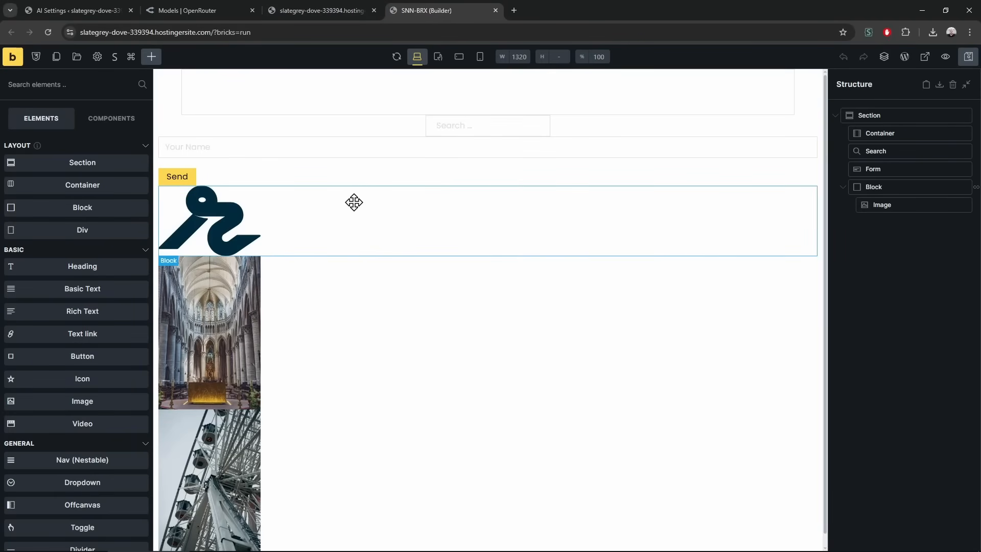
click(952, 85)
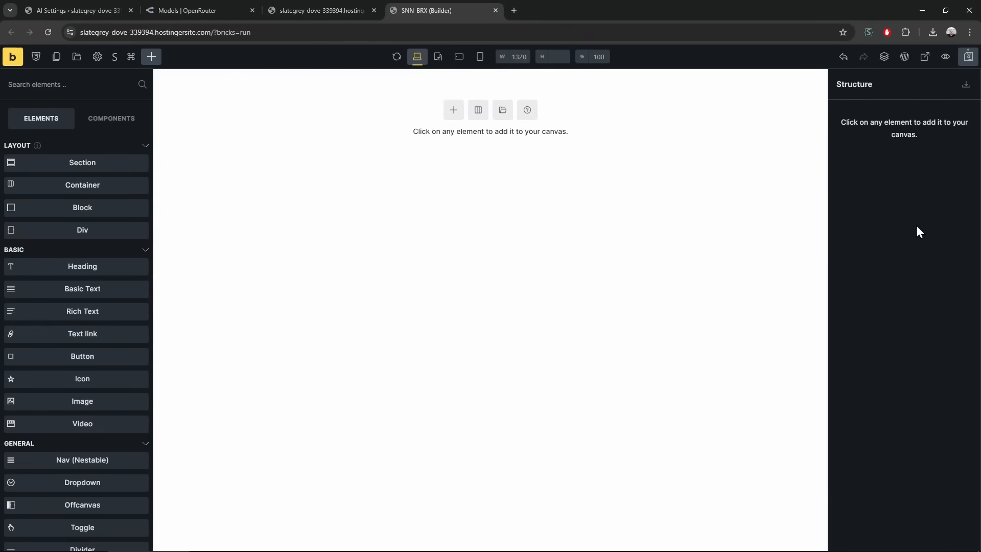
key(ctrl+s)
key(F5)
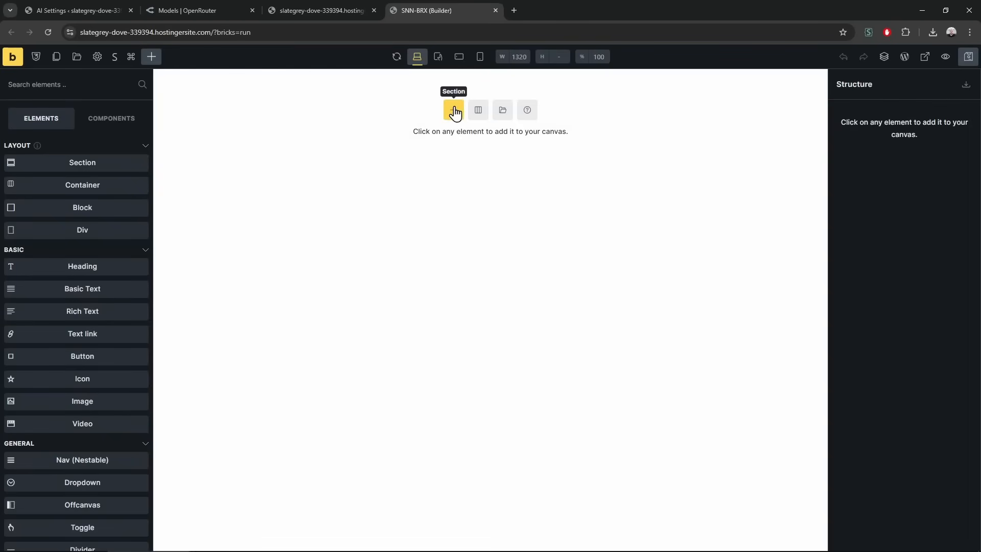
Add a Section with a Container and open the AI assistant for its custom CSS
click(453, 109)
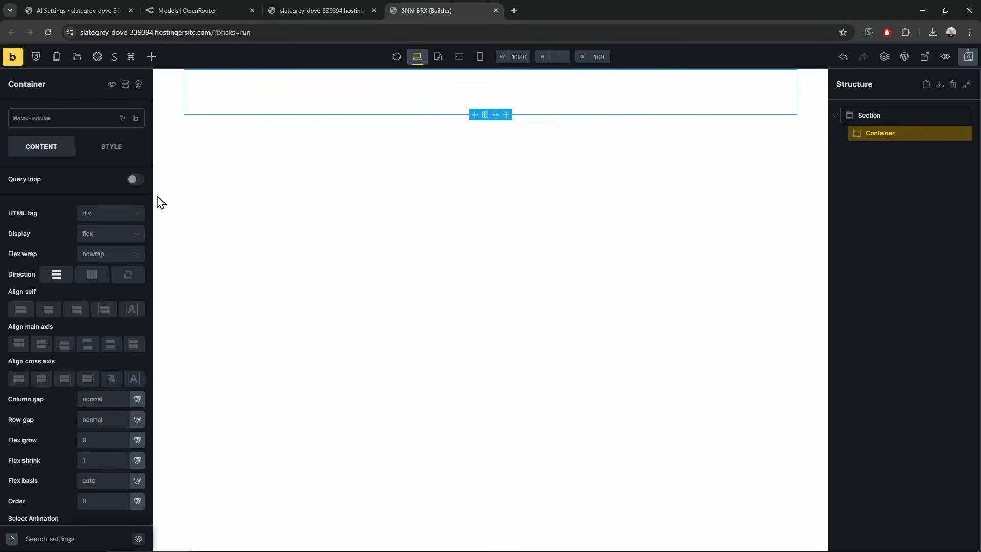
click(109, 149)
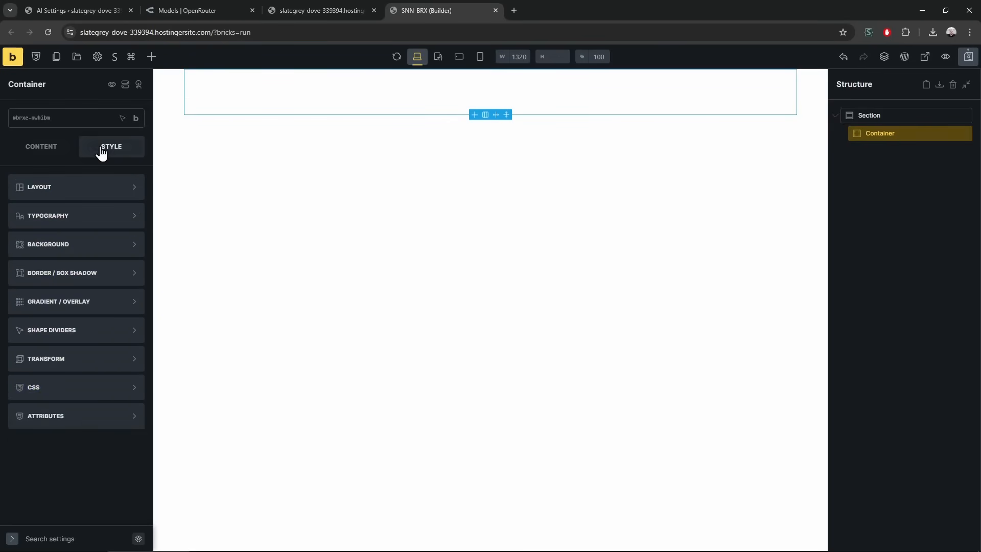
click(88, 412)
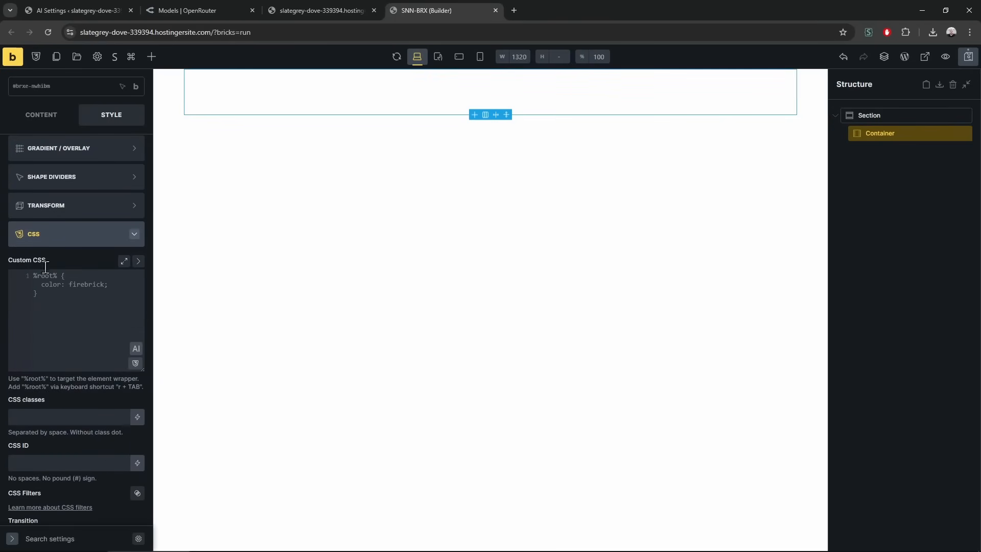
click(135, 349)
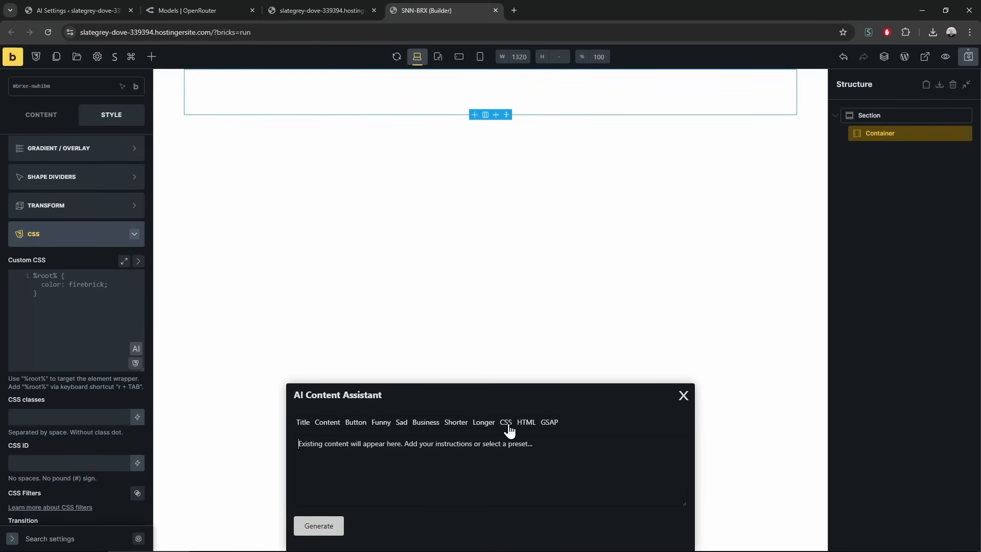
Drag the Business action prompt up to sit right after Button in AI Settings
click(329, 7)
click(203, 9)
click(97, 10)
scroll(213, 382, down, 10)
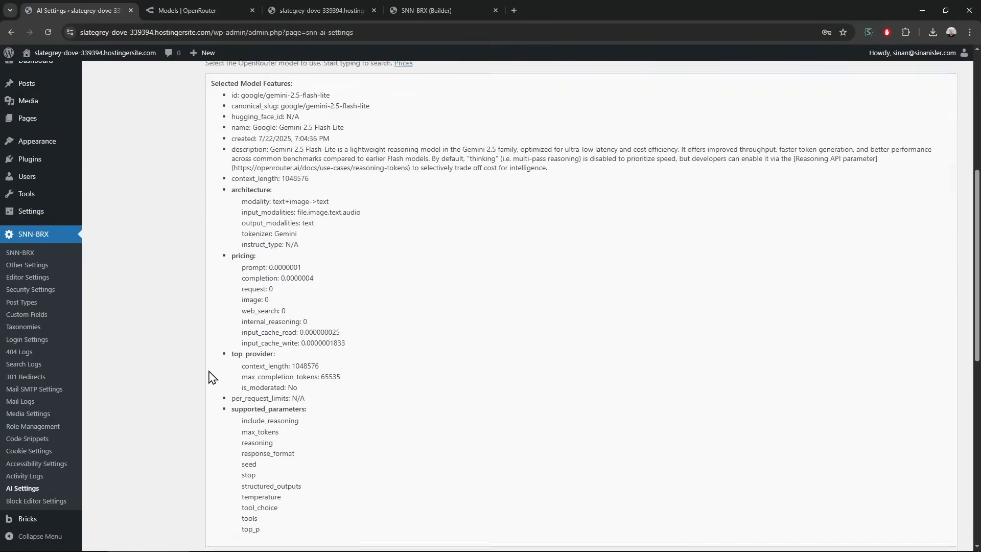
scroll(213, 382, down, 10)
drag(97, 244, 123, 217)
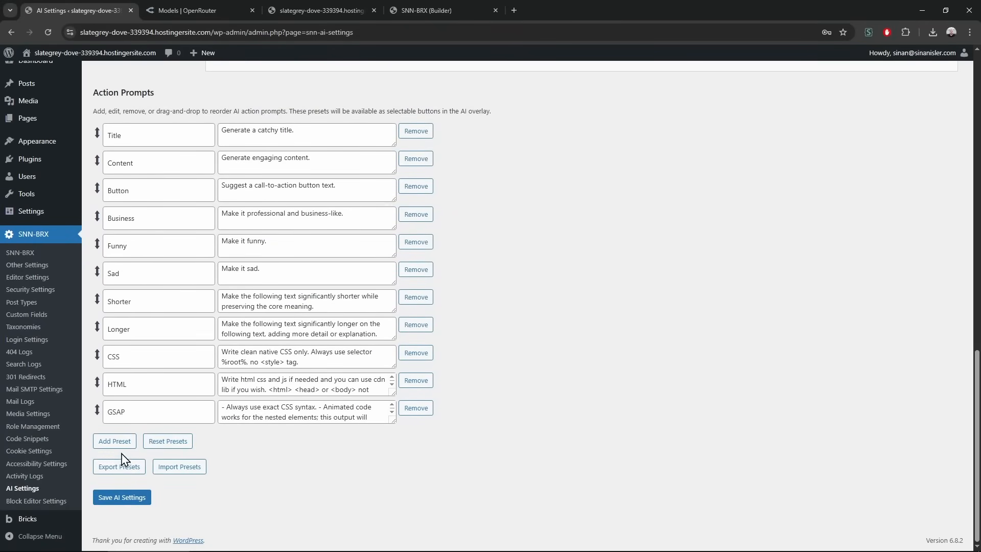
Try Add Preset, Export Presets and the Import Presets box, then return to the builder
click(115, 441)
click(119, 494)
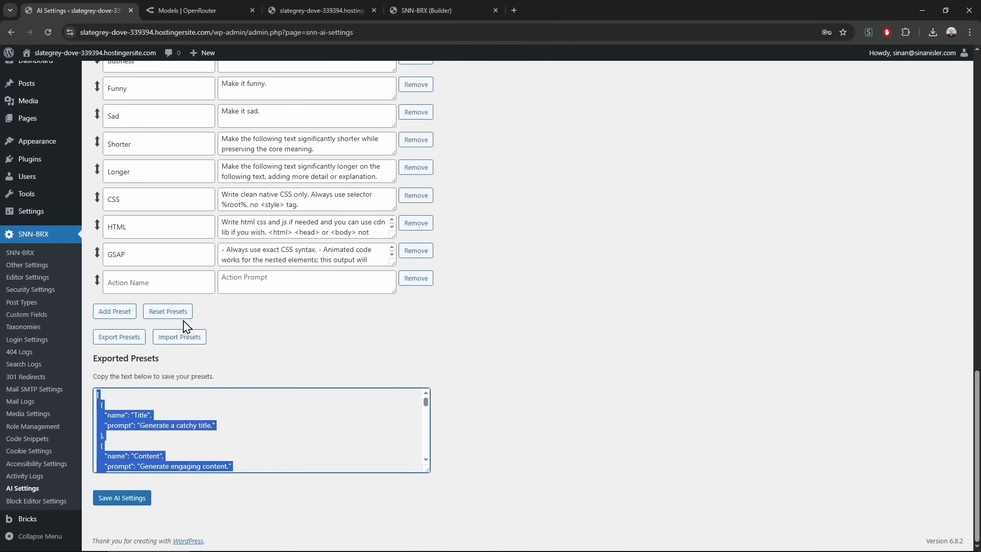
click(190, 334)
scroll(570, 467, up, 10)
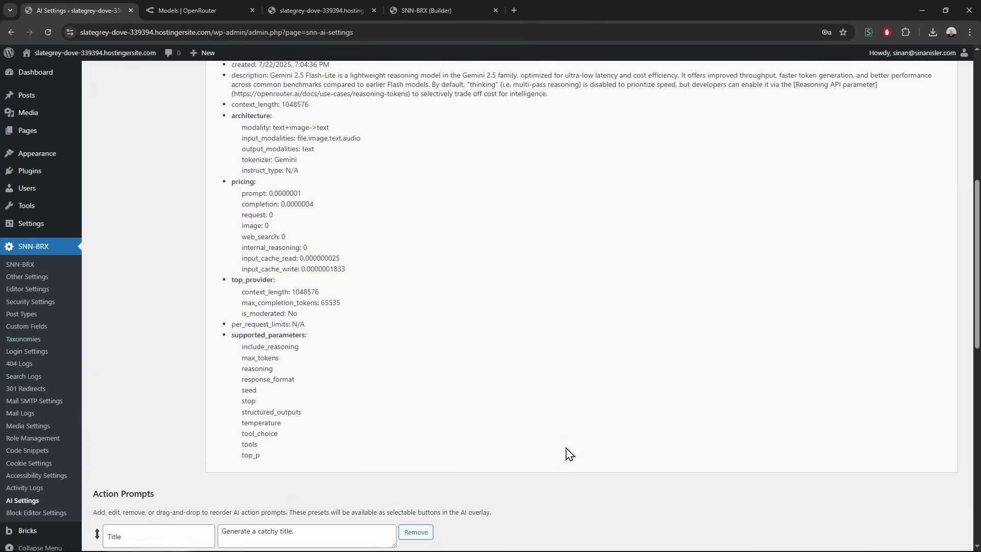
scroll(570, 454, down, 5)
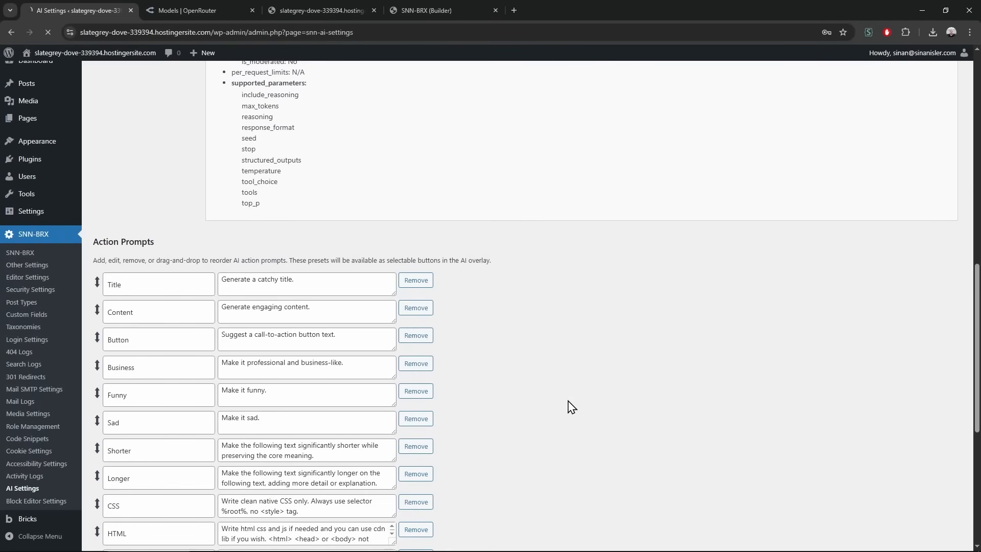
scroll(571, 407, up, 6)
click(430, 9)
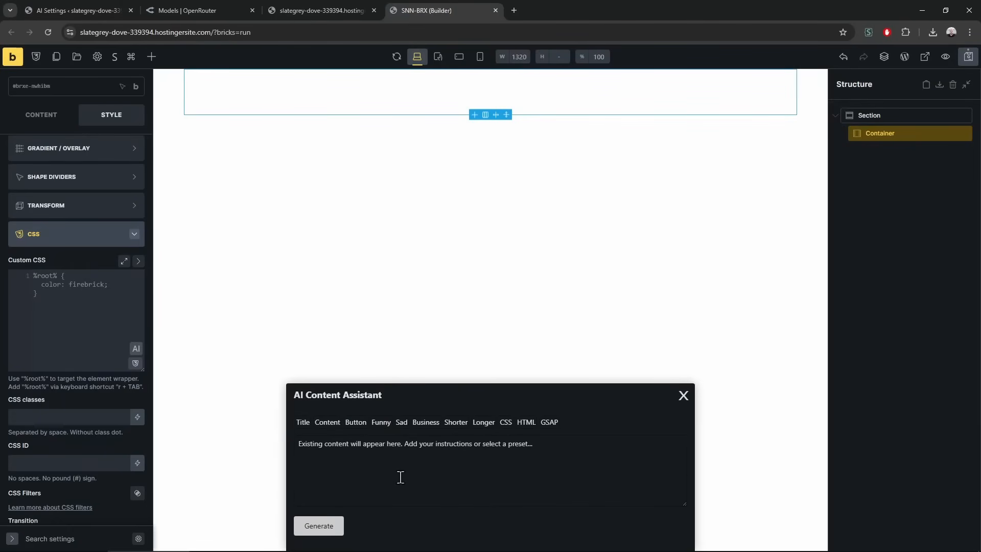
Apply the CSS preset, close the AI assistant, and add a Button element to the container
click(506, 423)
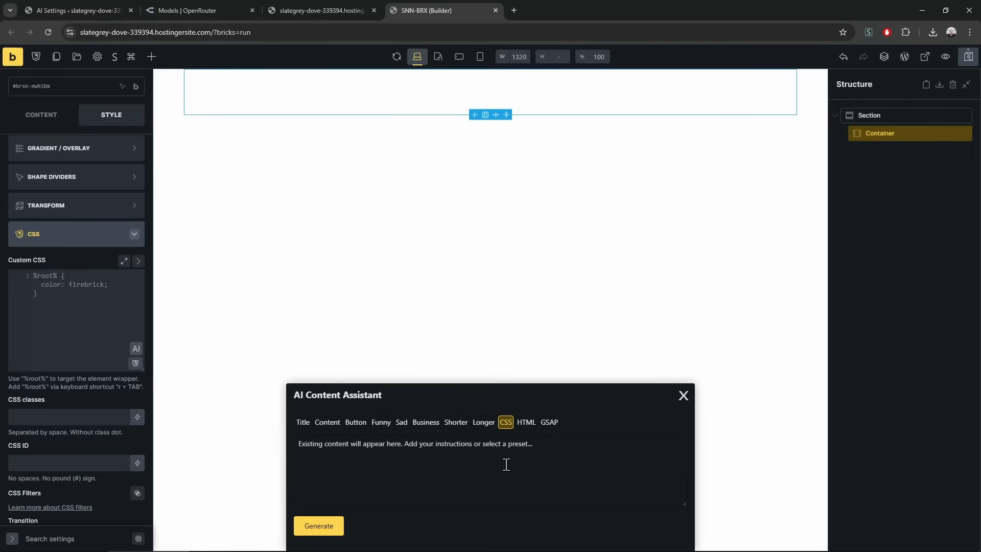
click(683, 396)
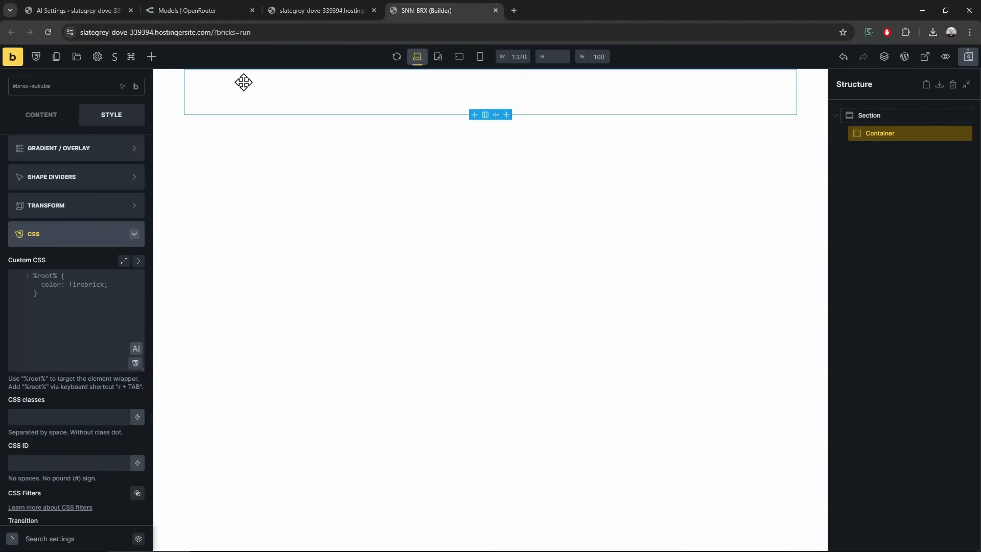
click(151, 56)
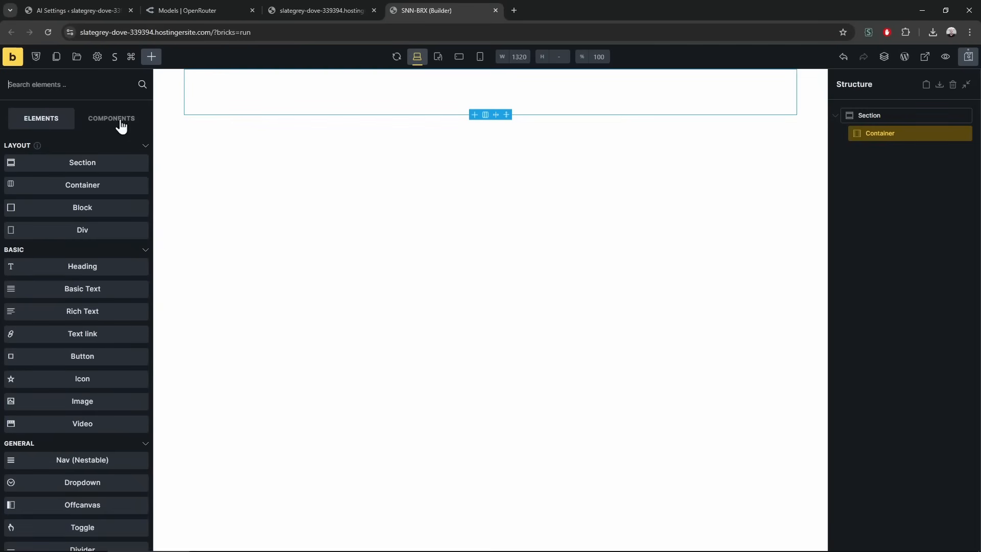
click(86, 84)
text(but)
click(83, 145)
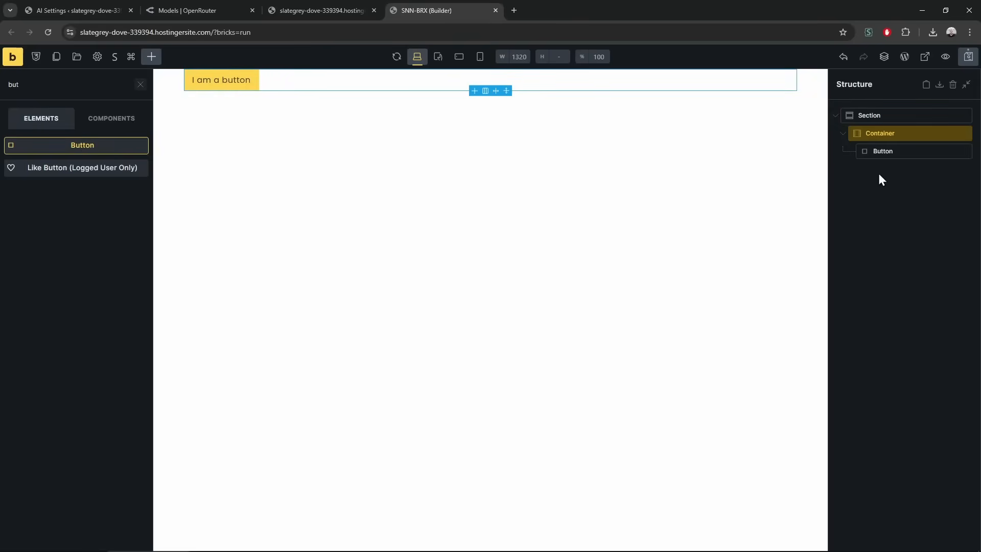
Set the button style to Default with a red background and white text
click(901, 155)
click(36, 149)
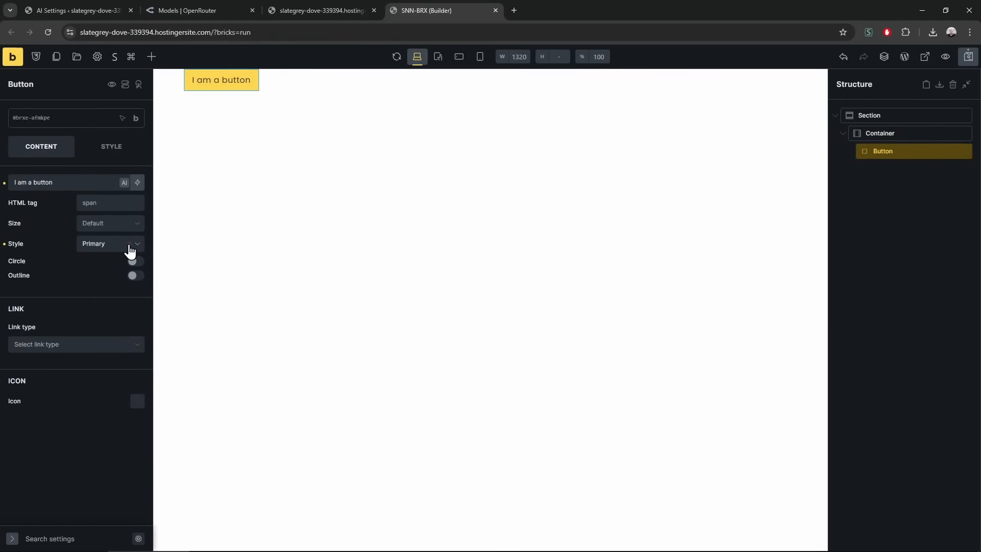
click(131, 244)
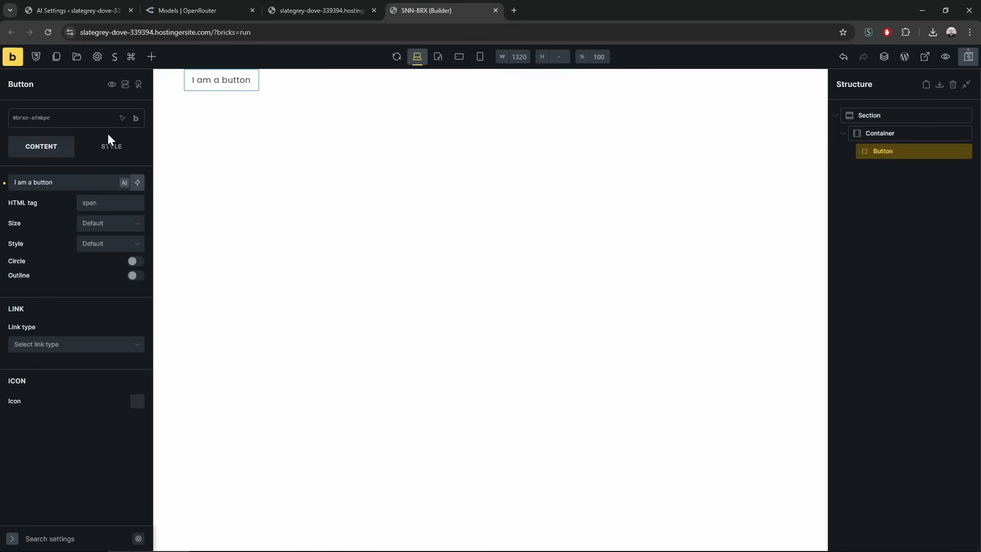
click(112, 148)
click(76, 244)
click(137, 272)
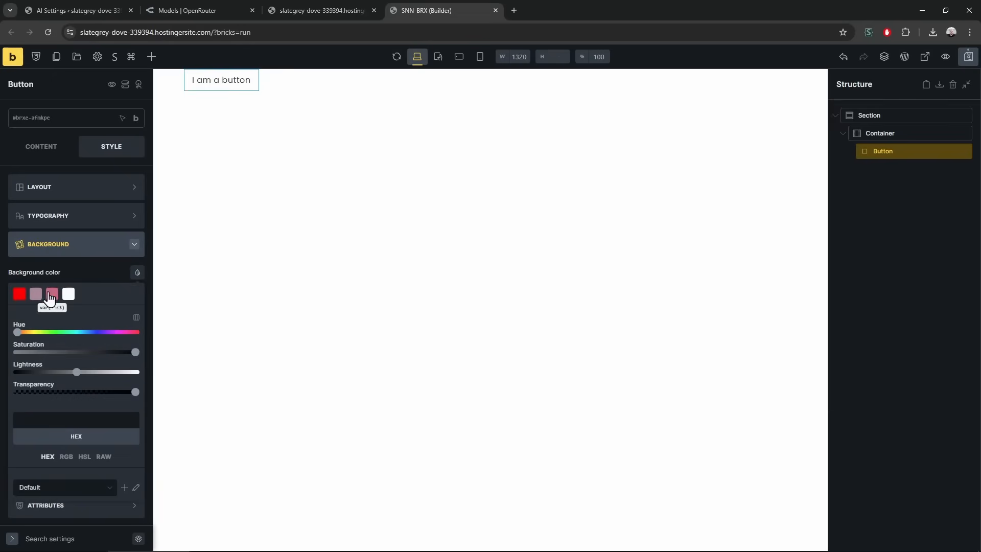
click(20, 296)
click(125, 217)
click(137, 244)
click(69, 265)
click(92, 217)
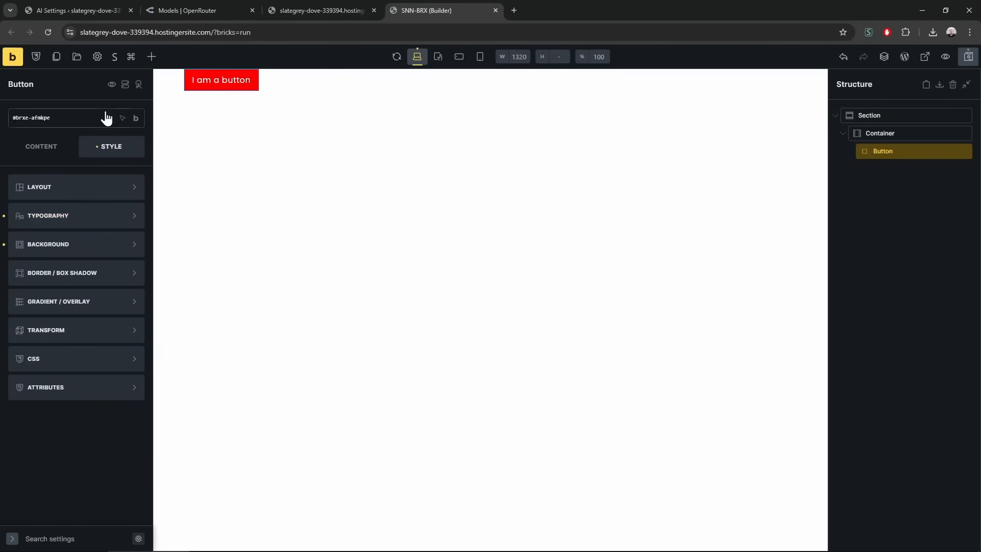
In the button's CSS AI assistant, start a hover request with 'when' and root:hover
click(115, 366)
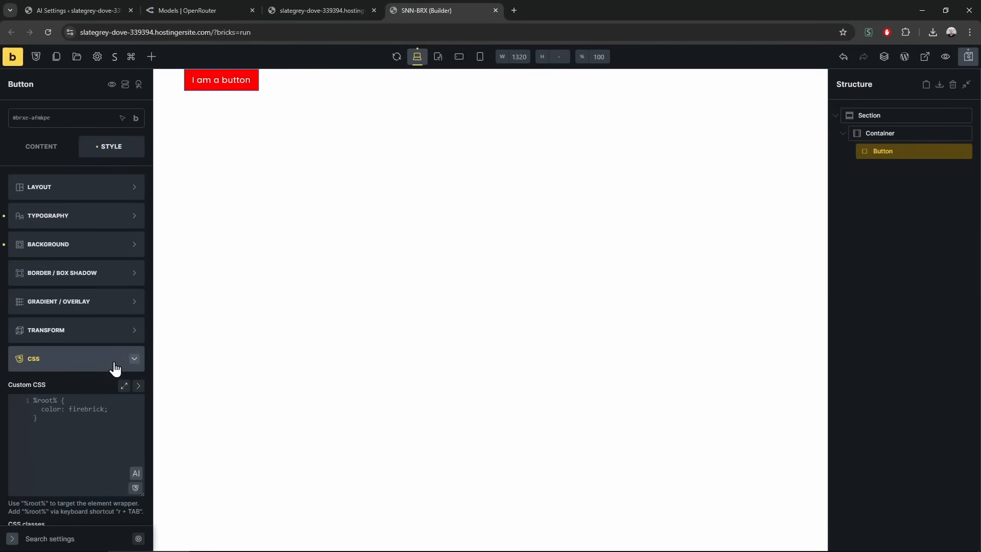
click(136, 473)
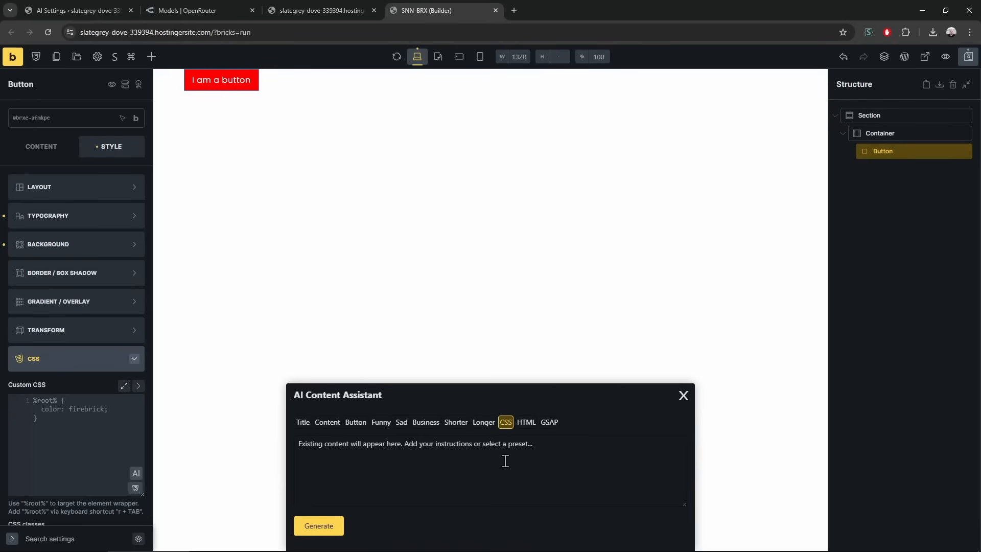
text(when this button hovered root:hover)
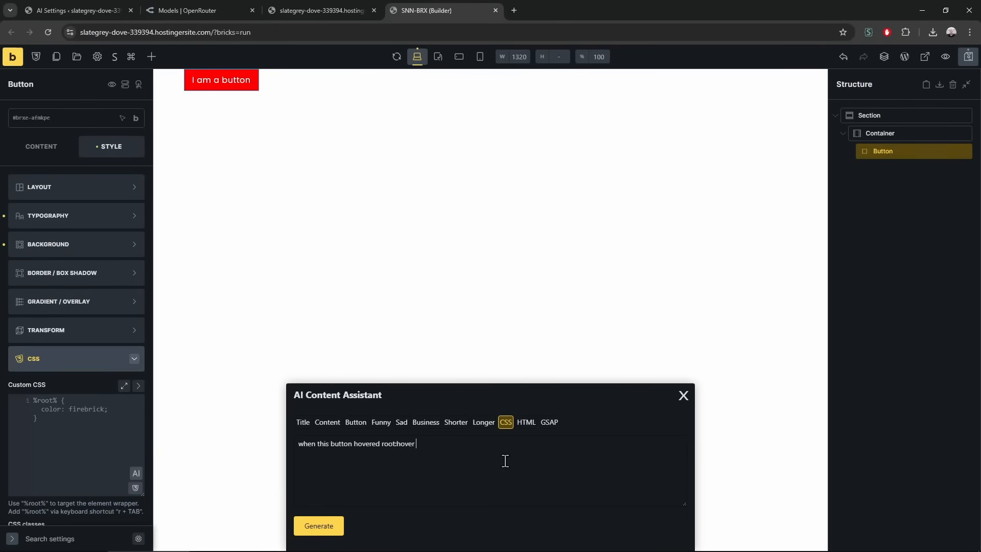
double_click(382, 442)
Enlarge the CSS preset prompt box in AI Settings and select its text
click(94, 5)
scroll(210, 381, down, 10)
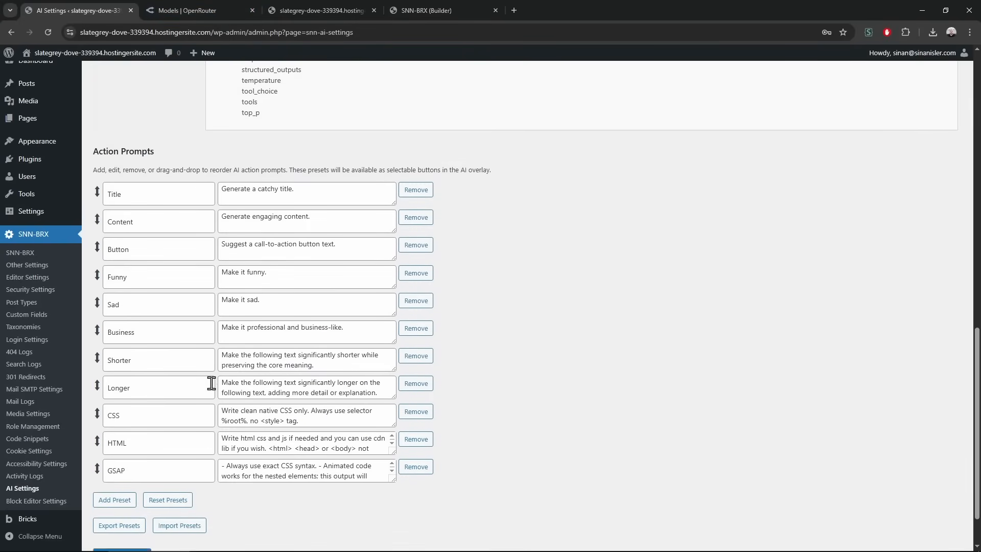
drag(389, 362, 390, 402)
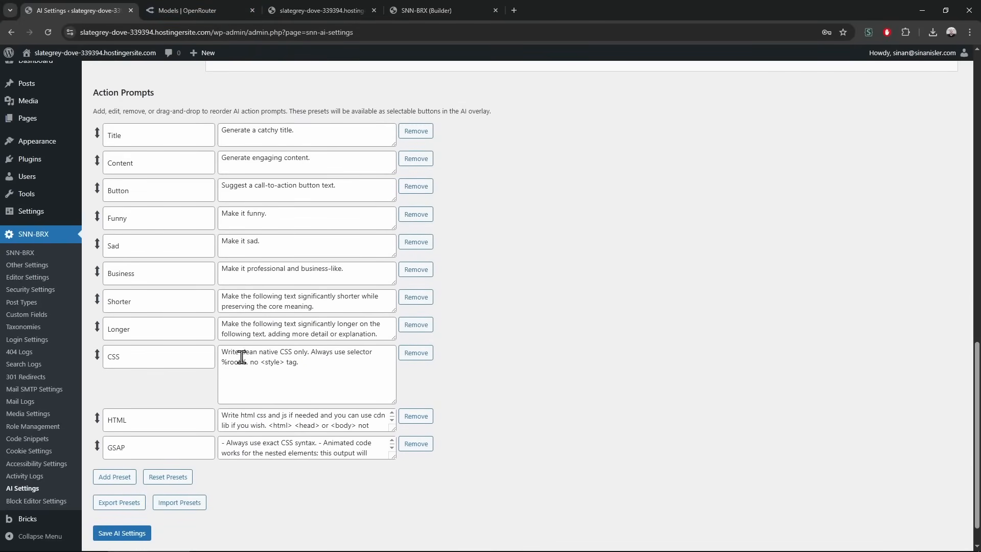
click(317, 359)
key(ctrl+a)
click(571, 388)
click(310, 353)
key(ctrl+a)
click(519, 388)
Glance at the OpenRouter and site tabs, then return to the builder's AI prompt at its end
click(243, 9)
click(322, 10)
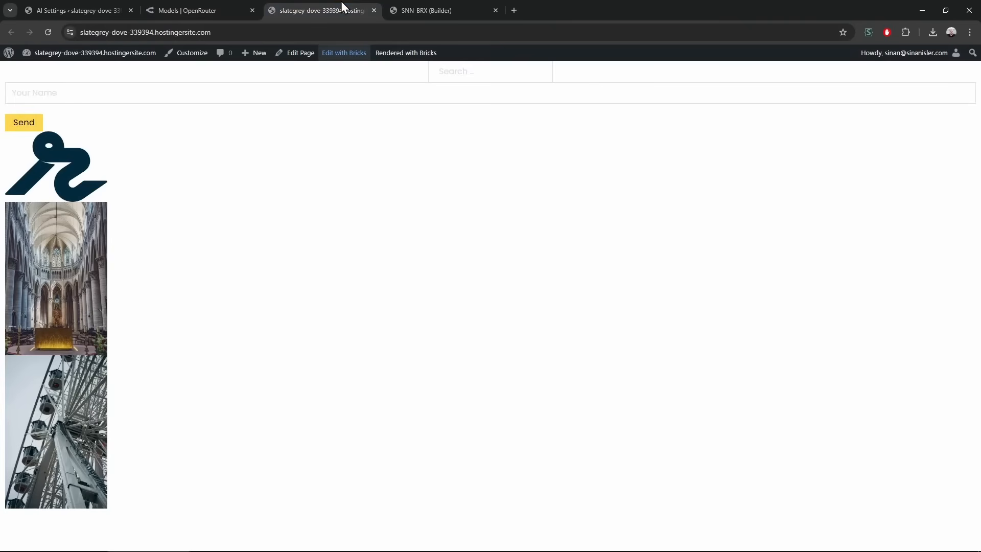
click(398, 6)
click(410, 454)
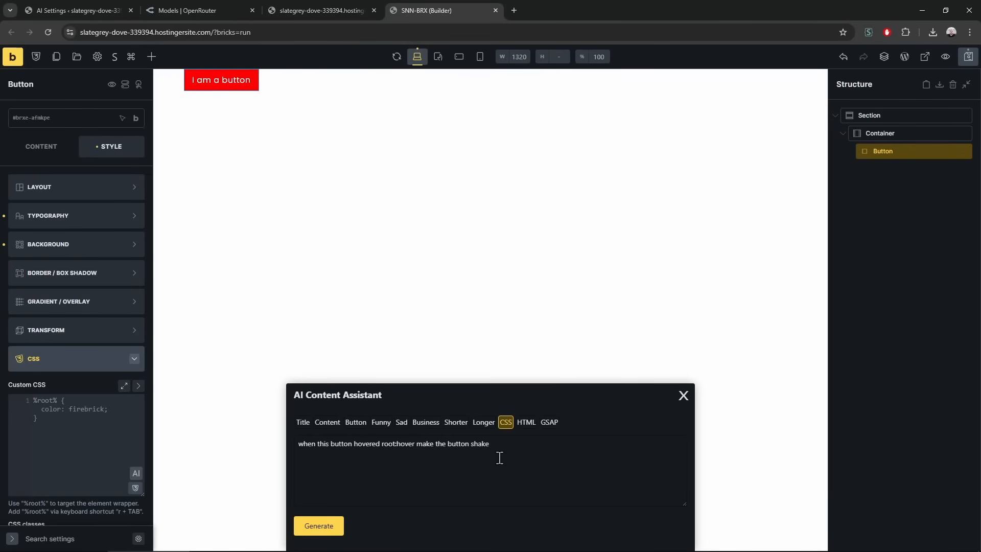
Generate the 0.5s infinite shake-on-hover CSS, apply it to the button, save, and reload the live page
click(338, 528)
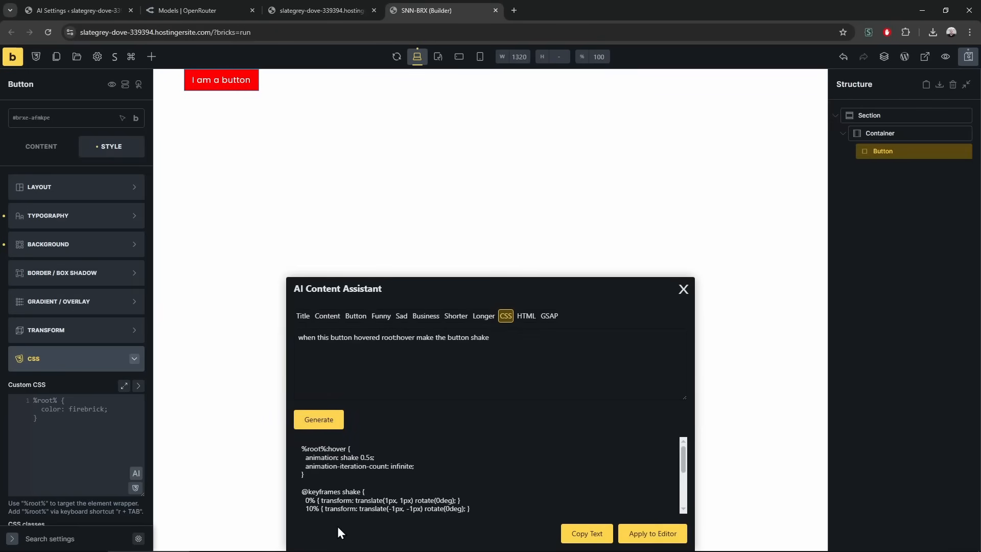
click(652, 533)
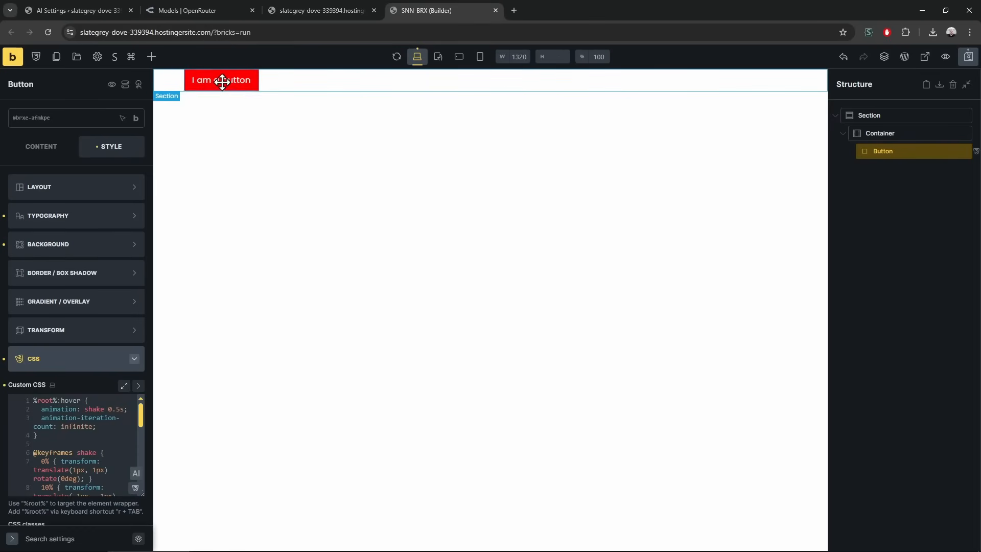
key(ctrl+s)
drag(308, 3, 375, 11)
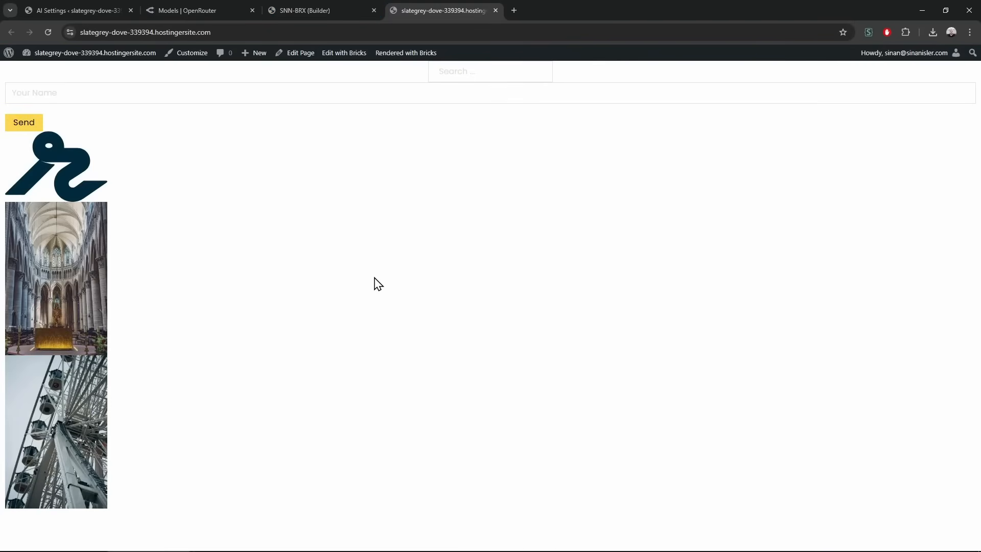
key(F5)
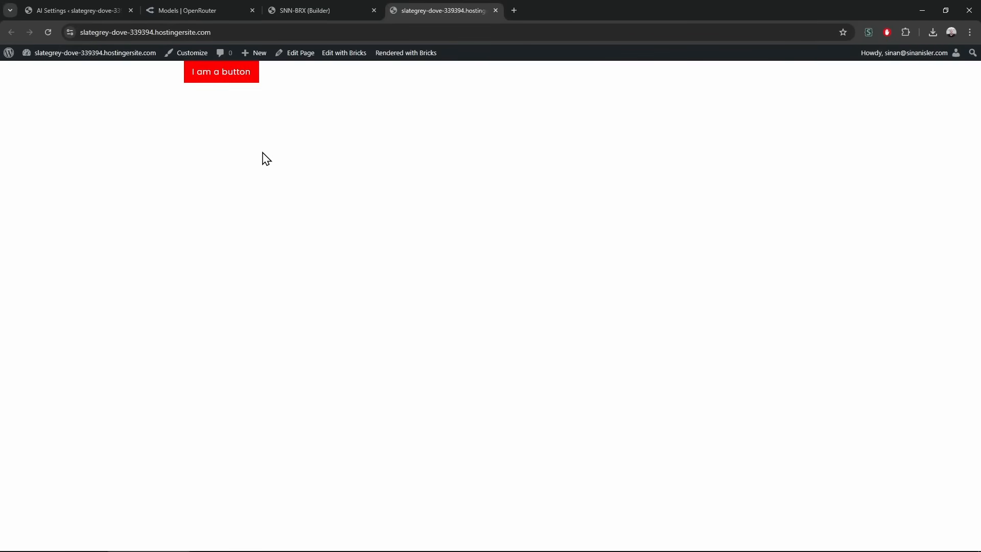
click(281, 6)
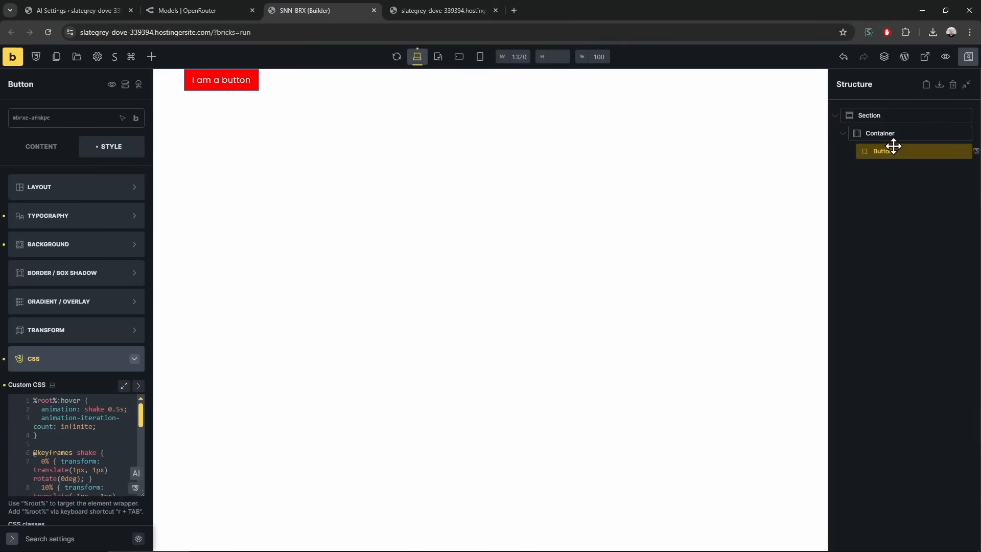
Set the Section's top and bottom padding to 100 and save the page
click(909, 115)
click(118, 187)
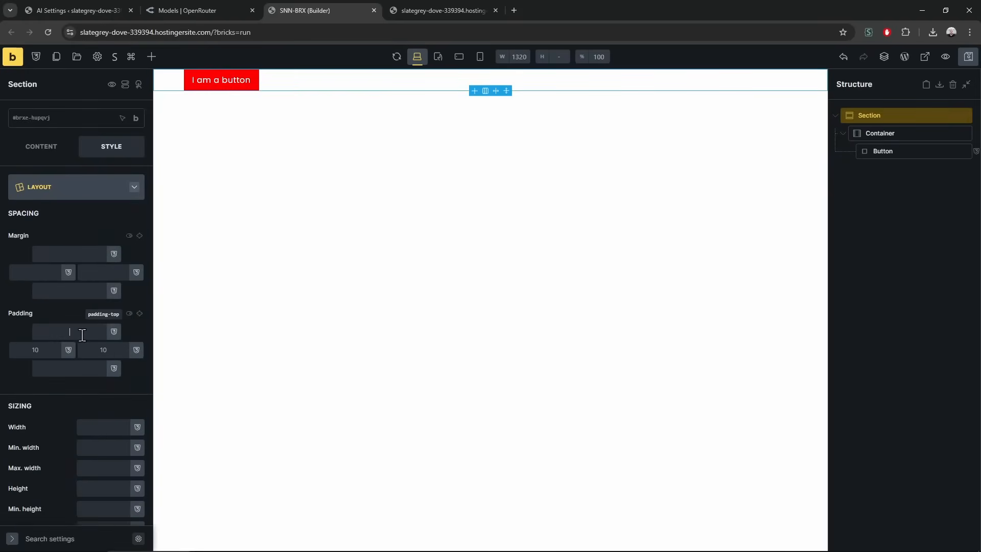
click(84, 369)
text(100)
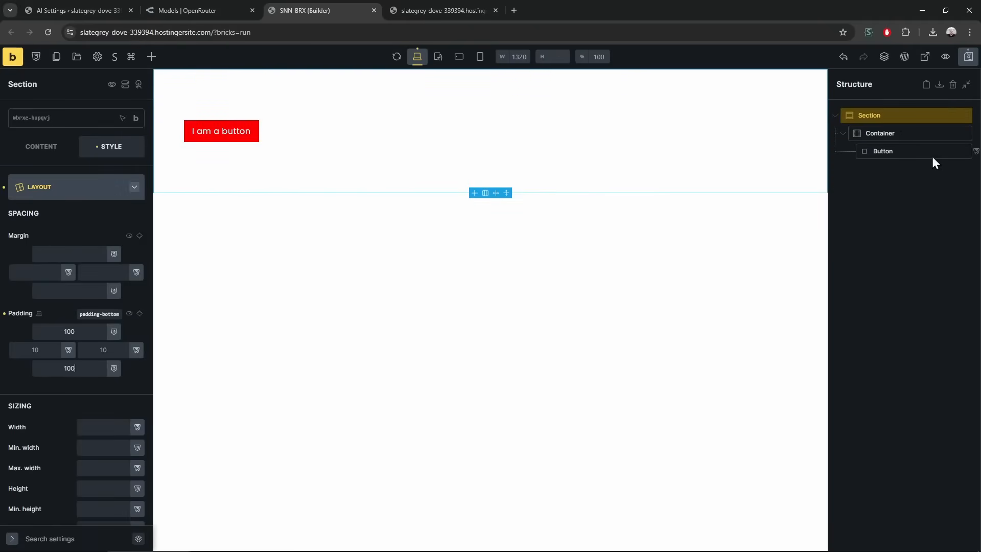
click(968, 57)
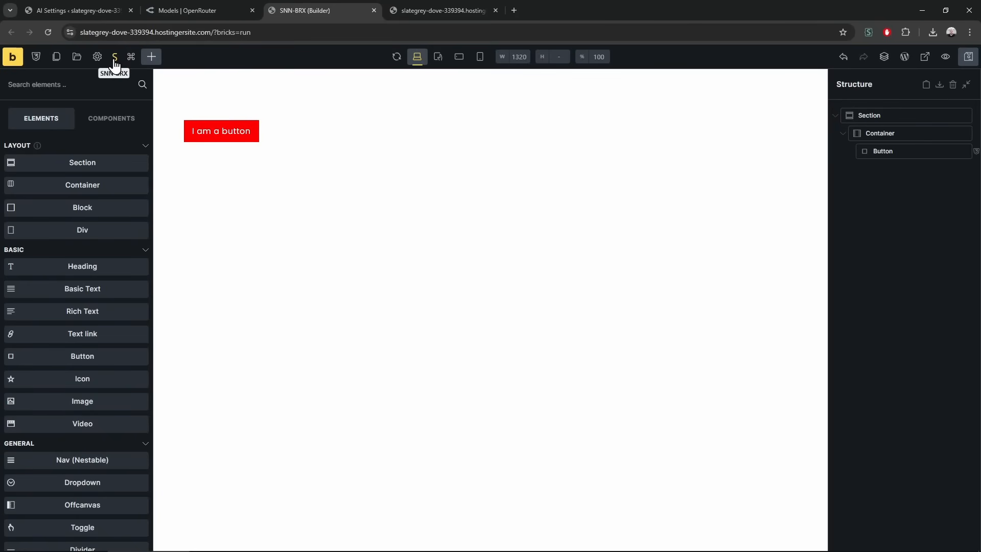
In the Clamp Generator, set Maximum Size to 100 and copy the resulting clamp value
click(131, 57)
click(311, 128)
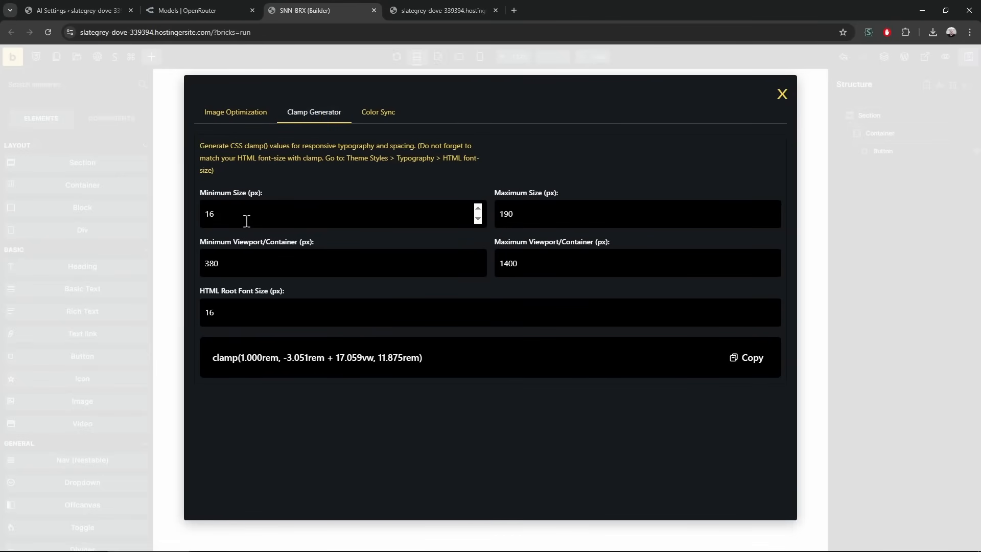
click(88, 152)
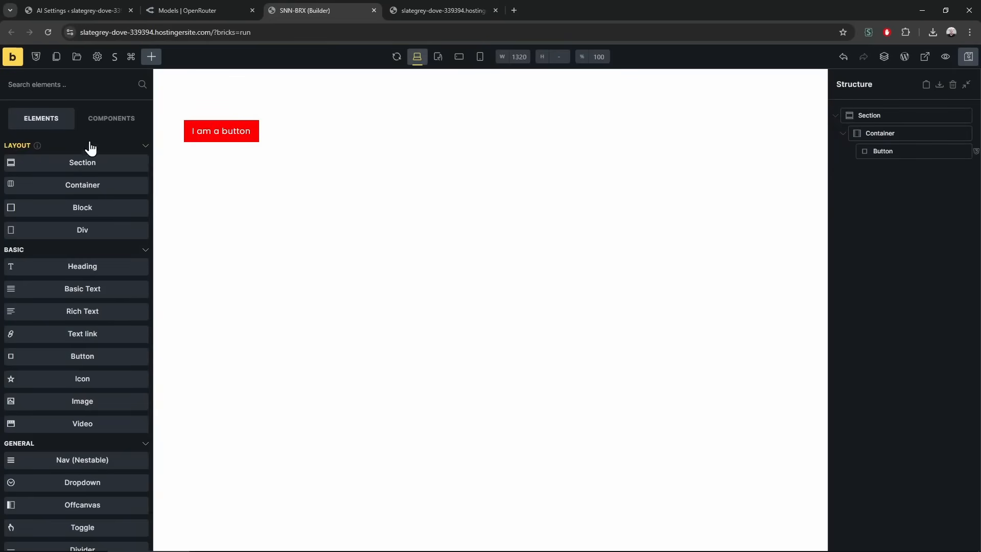
click(98, 57)
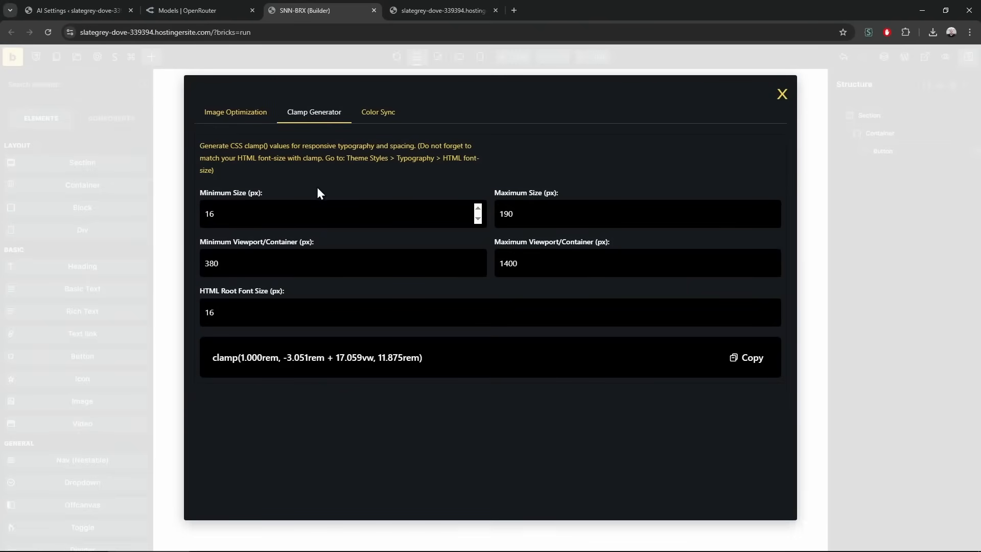
click(545, 207)
double_click(544, 207)
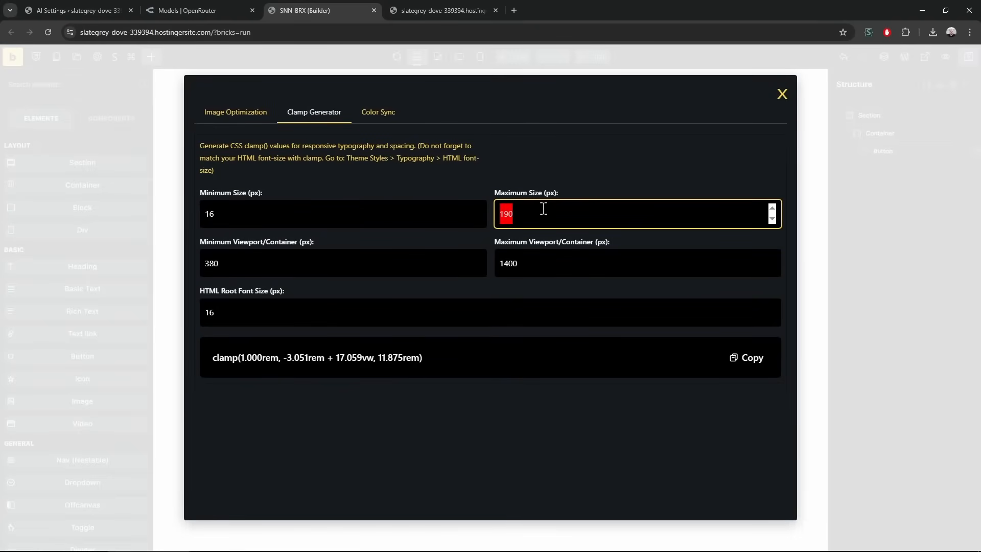
text(1000)
key(BackSpace)
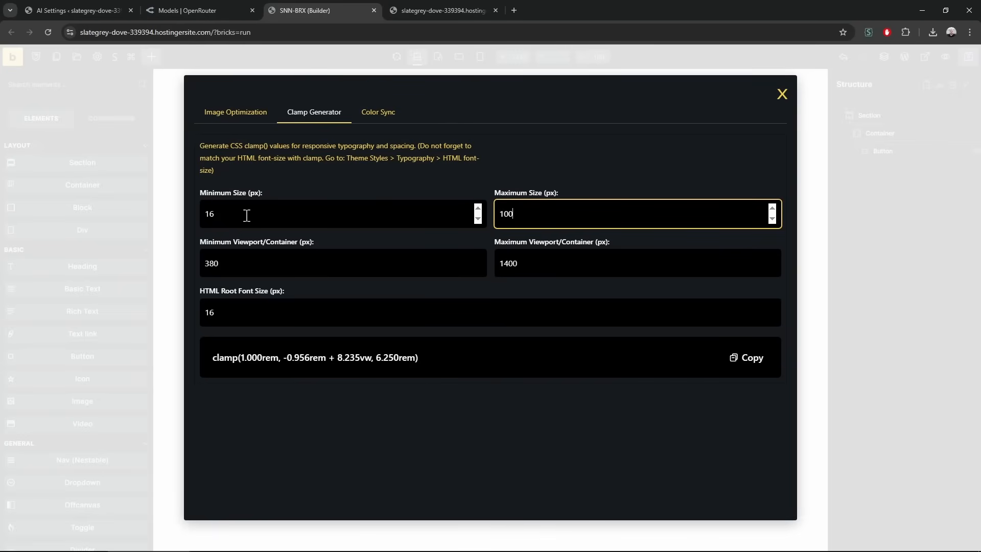
click(745, 364)
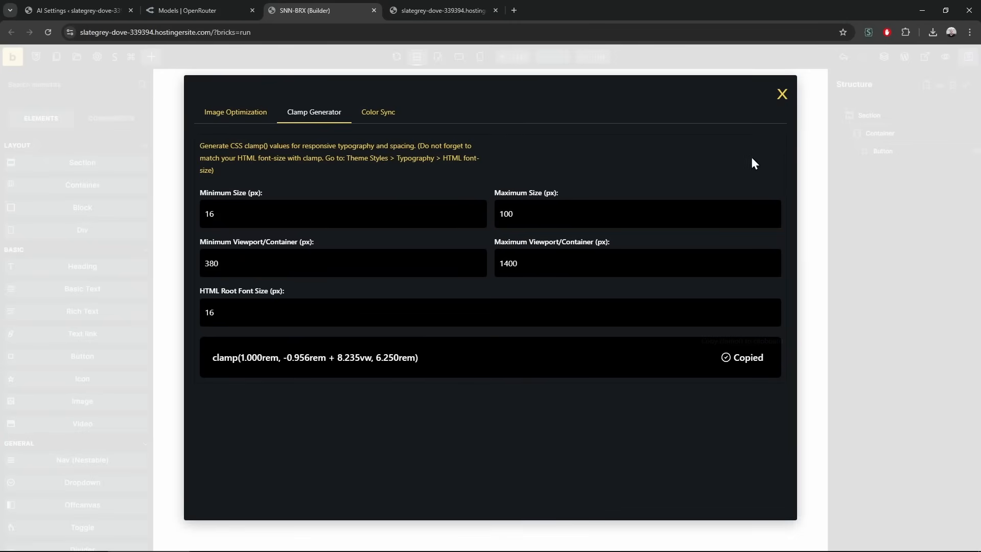
click(782, 97)
Create a size-100 global variable holding the copied clamp value
click(35, 57)
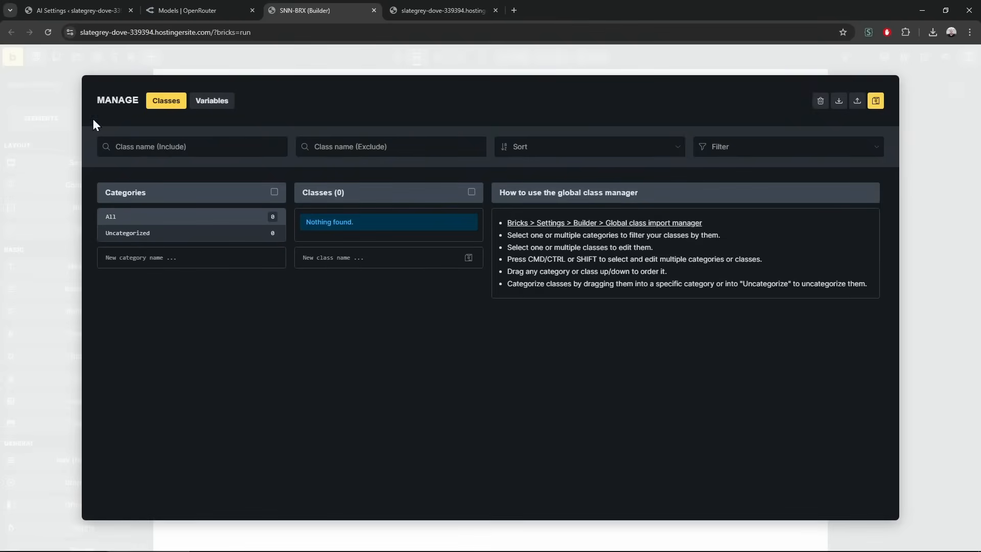
click(232, 101)
click(390, 298)
text(size-100)
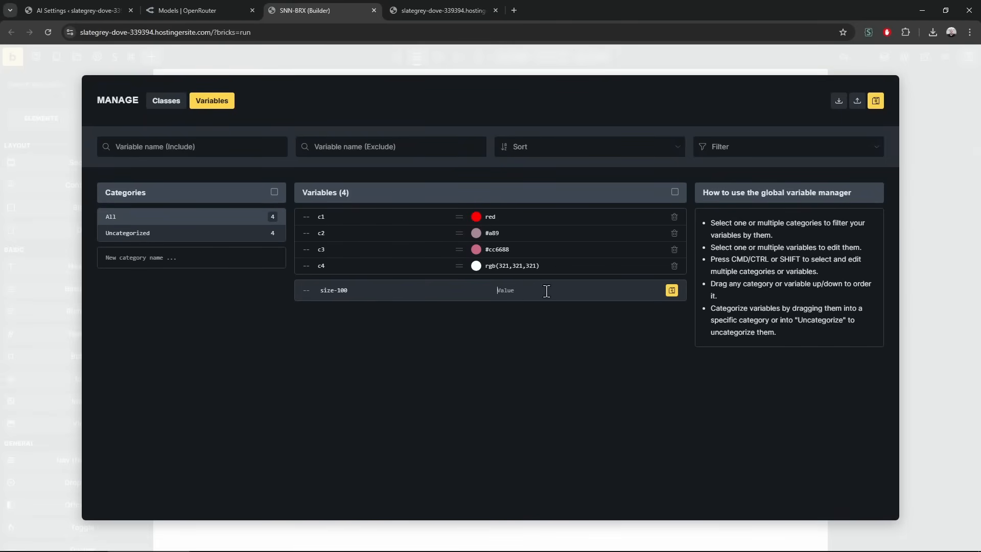
key(ctrl+v)
click(672, 291)
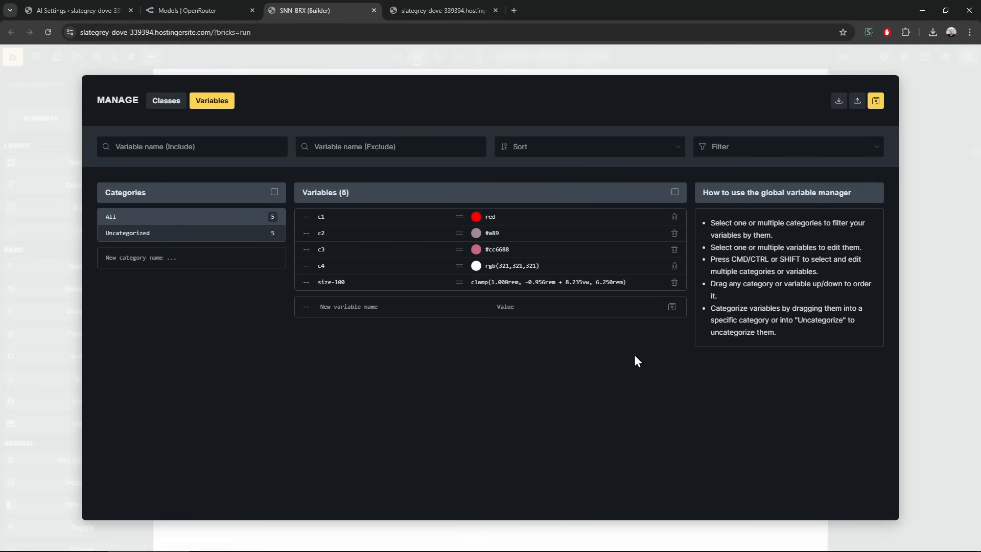
Try Clamp Generator sizes of Minimum 100 and Maximum 200, then close the generator
click(319, 61)
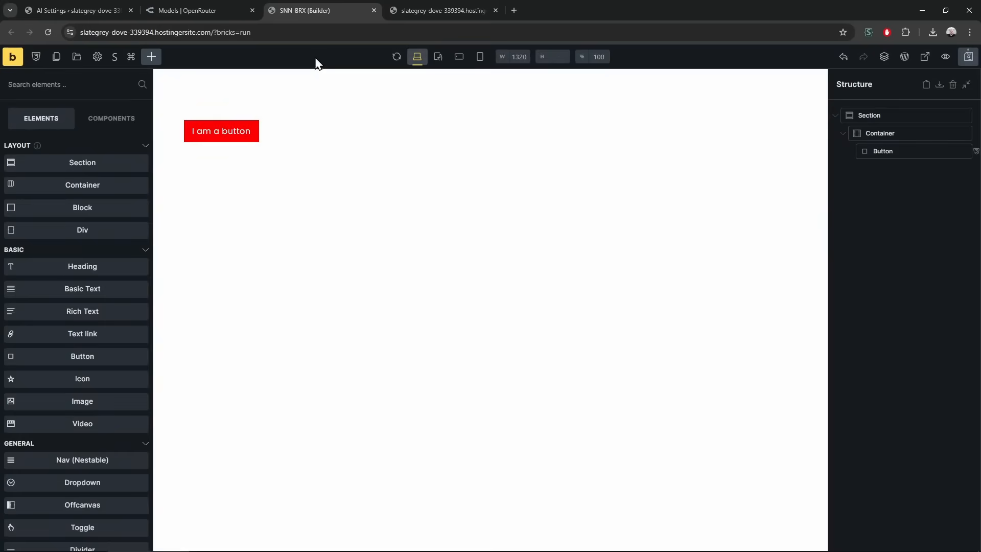
click(114, 57)
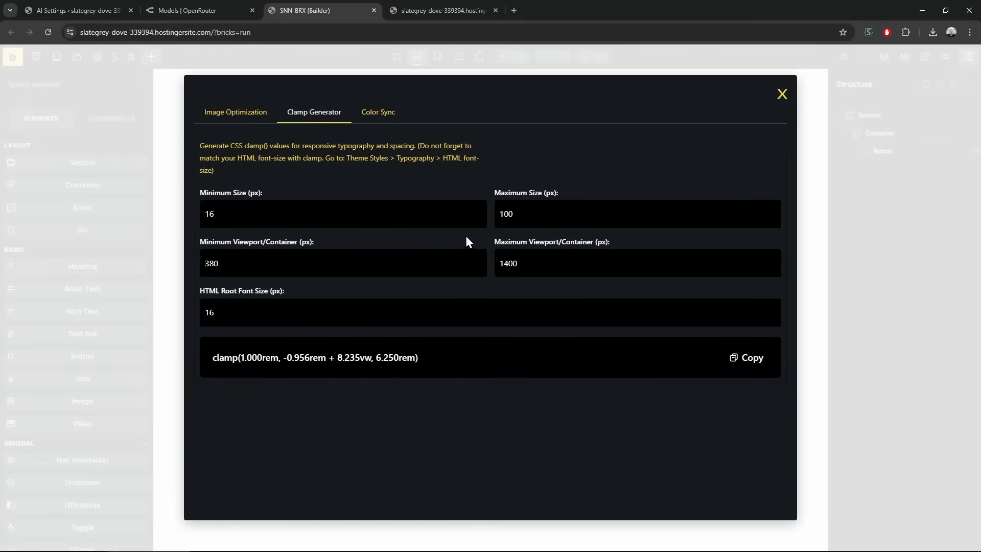
double_click(347, 213)
text(50)
key(Tab)
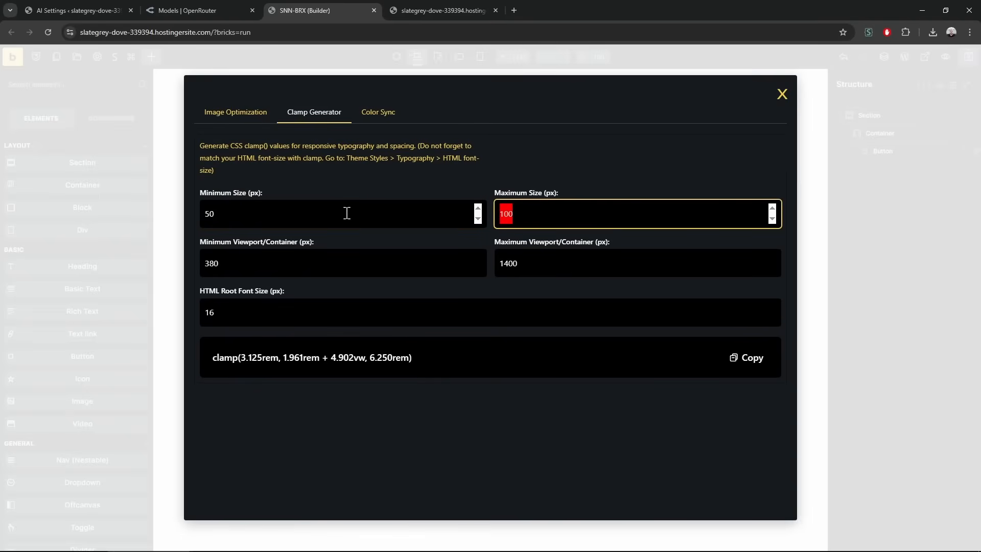
double_click(346, 213)
text(100)
key(Tab)
text(200)
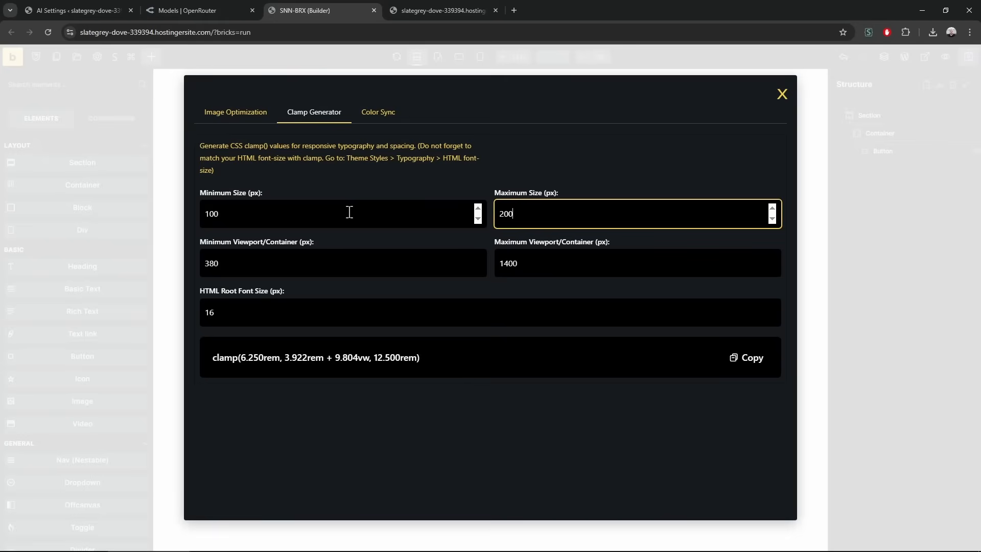
double_click(346, 213)
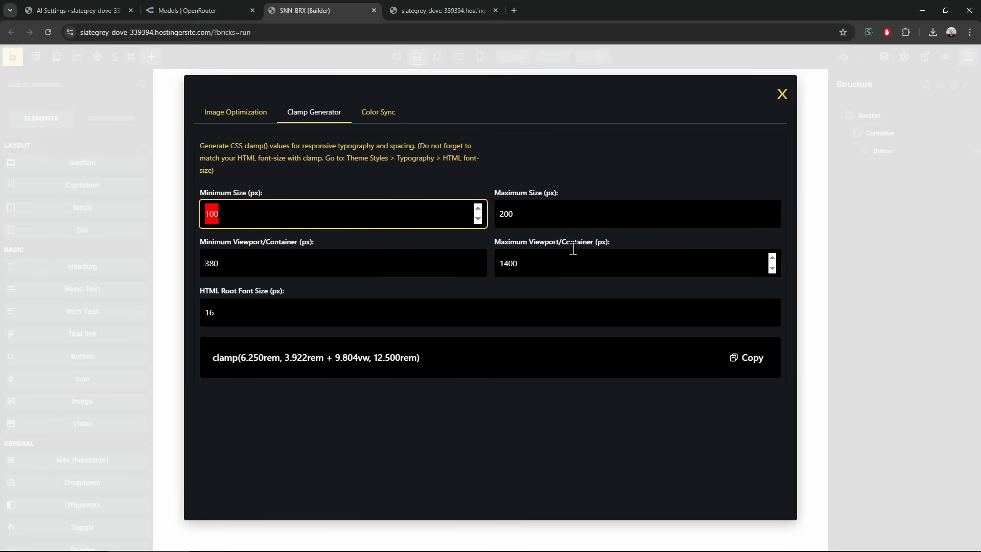
double_click(551, 212)
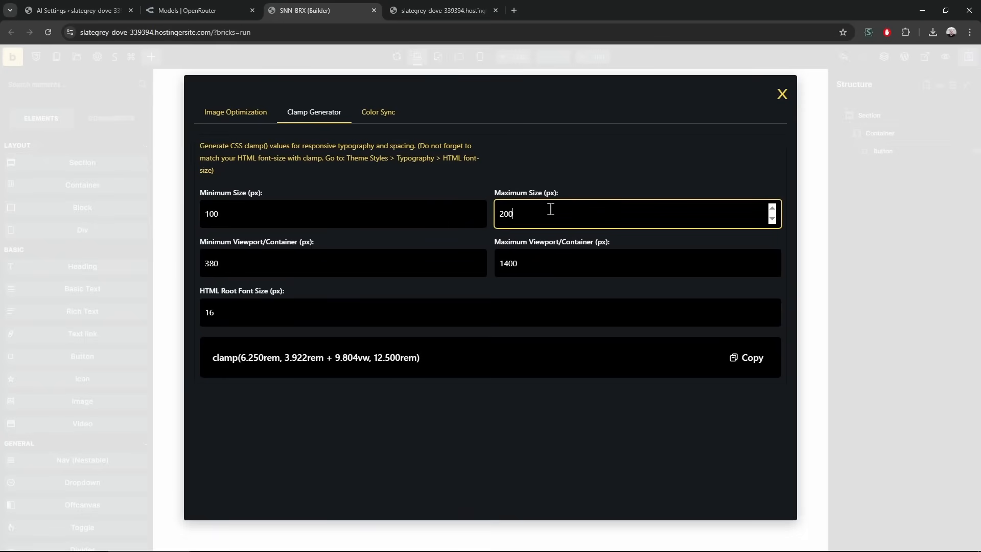
click(783, 97)
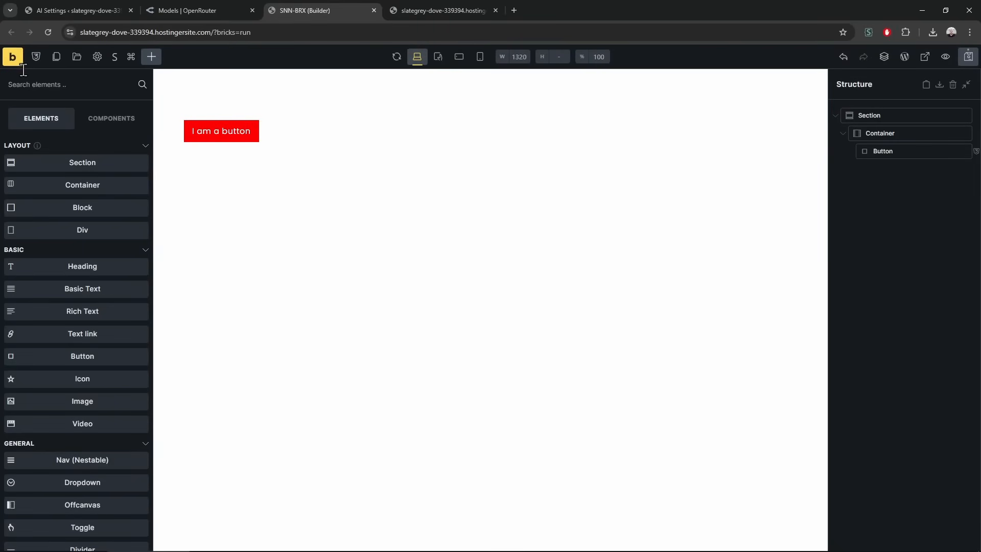
Select the Section and open the variable list for its top padding
click(36, 58)
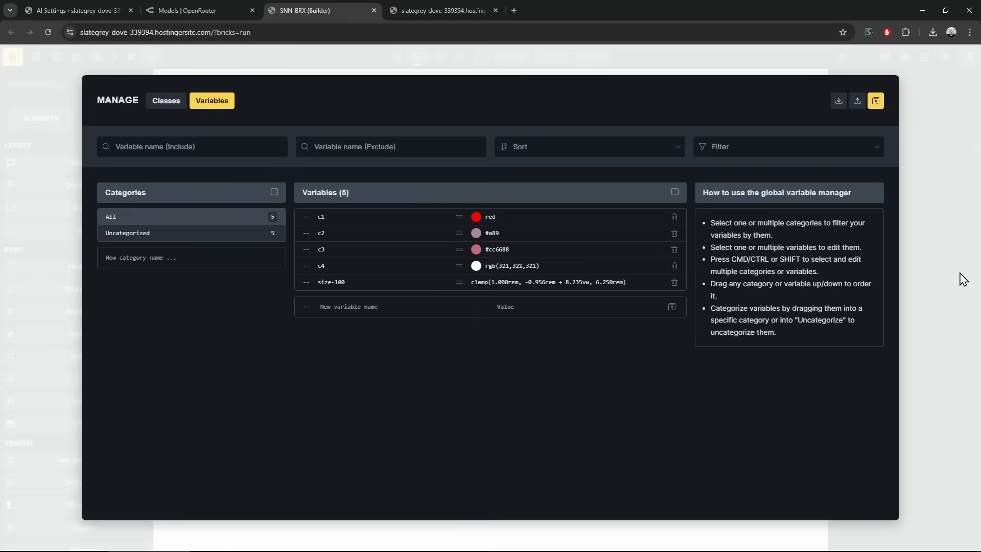
click(915, 283)
click(569, 110)
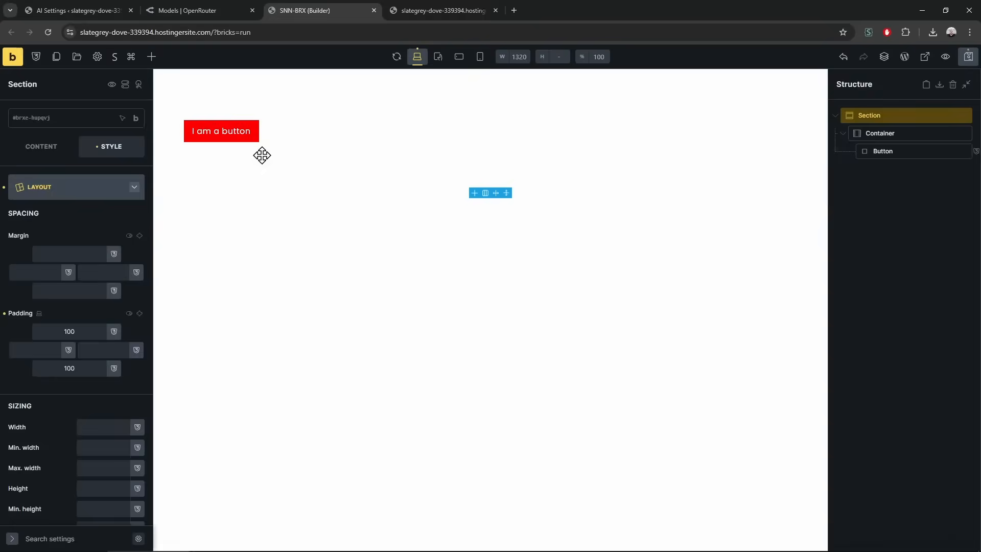
click(113, 331)
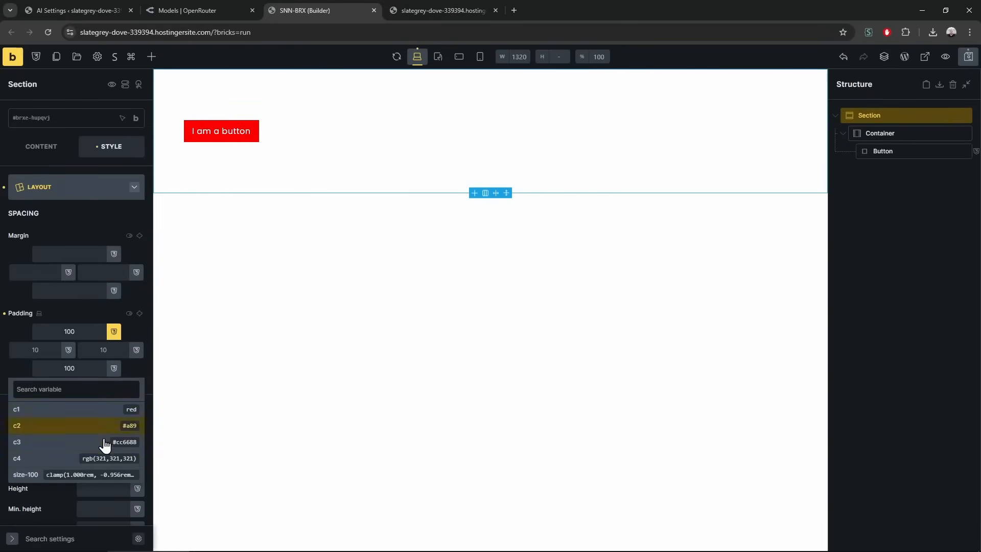
Add a Heading below the button and set its font size to the size-100 variable
click(281, 362)
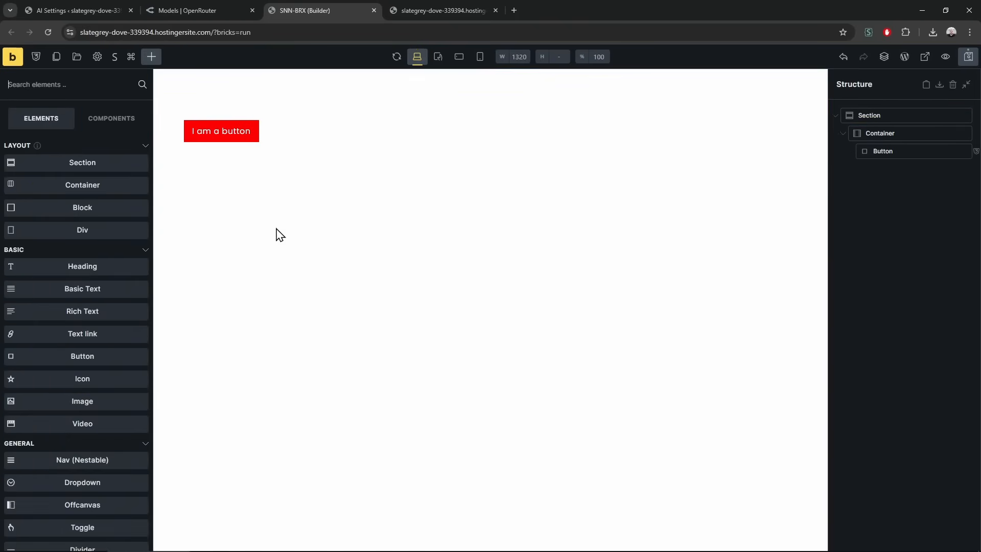
click(340, 140)
click(148, 60)
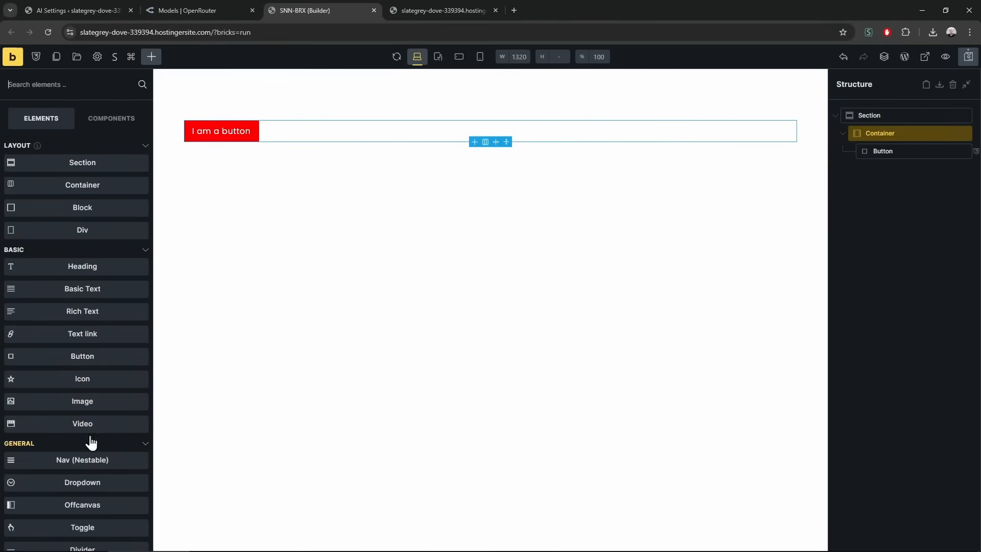
drag(100, 269, 201, 171)
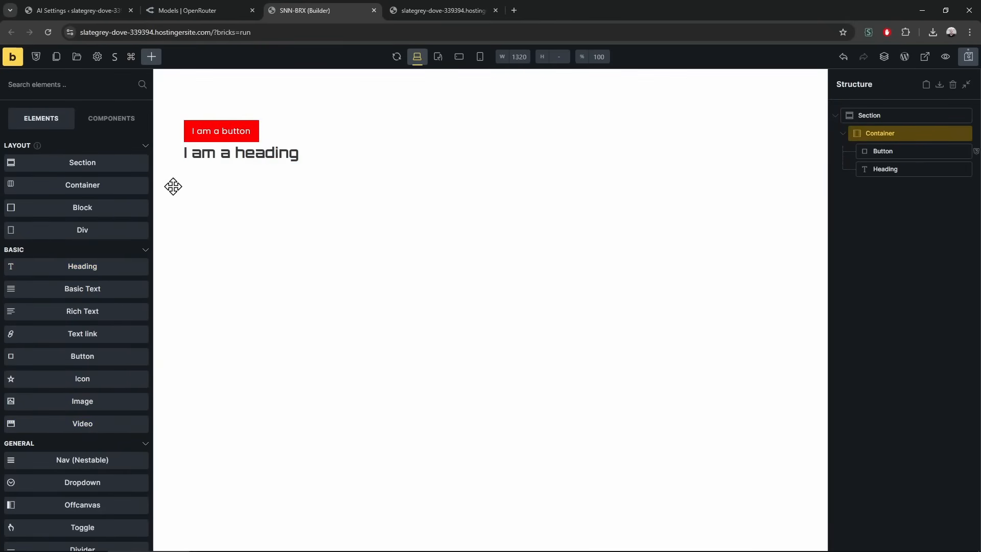
click(110, 190)
click(125, 217)
click(138, 264)
click(72, 336)
Preview the heading at tablet, mobile landscape and mobile portrait widths, then back to desktop
click(438, 56)
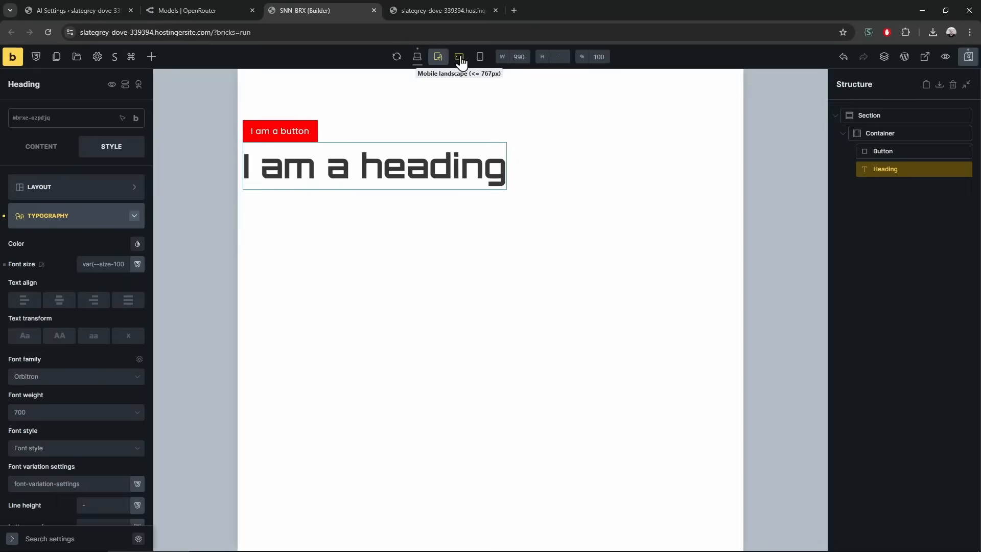
click(459, 56)
click(479, 56)
click(417, 58)
click(438, 56)
click(459, 56)
click(480, 56)
click(418, 56)
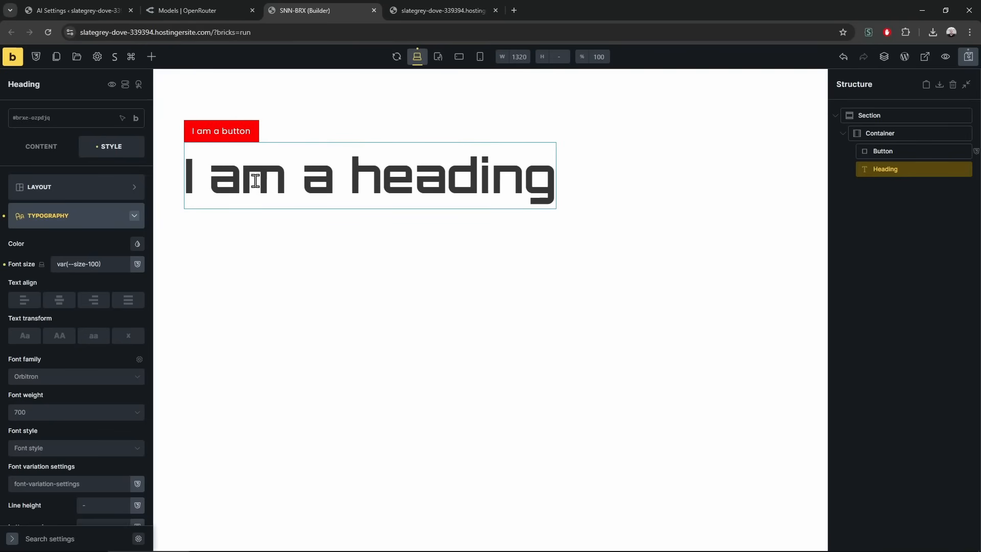
Set the Section's top and bottom padding to var(--size-100) and preview tablet and mobile widths
click(482, 103)
click(65, 187)
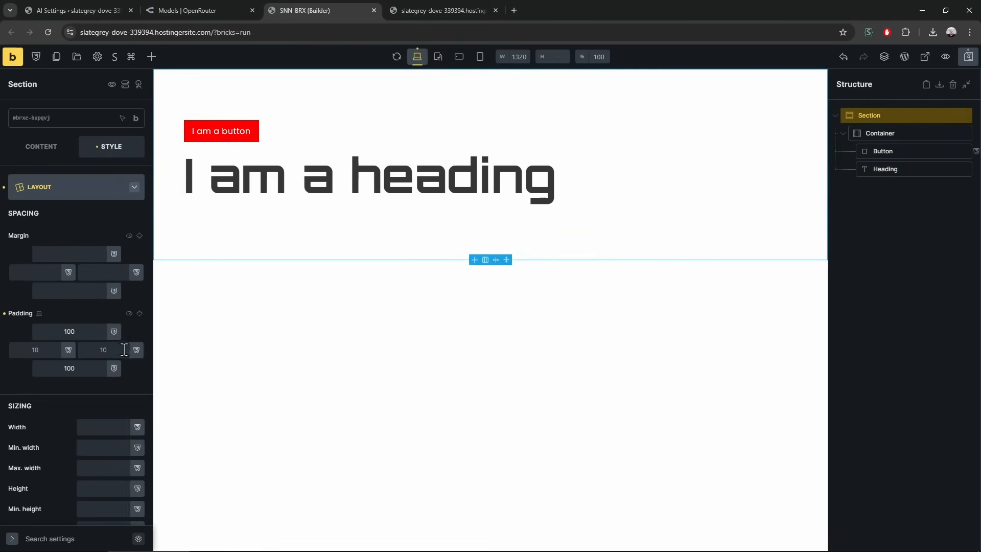
click(114, 331)
click(94, 481)
click(114, 368)
click(62, 519)
click(438, 57)
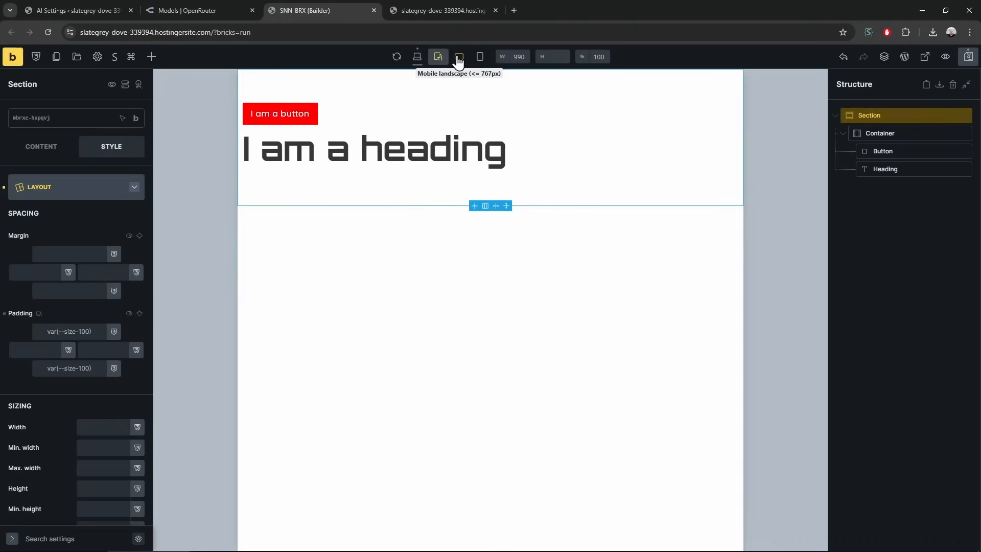
click(459, 57)
click(417, 57)
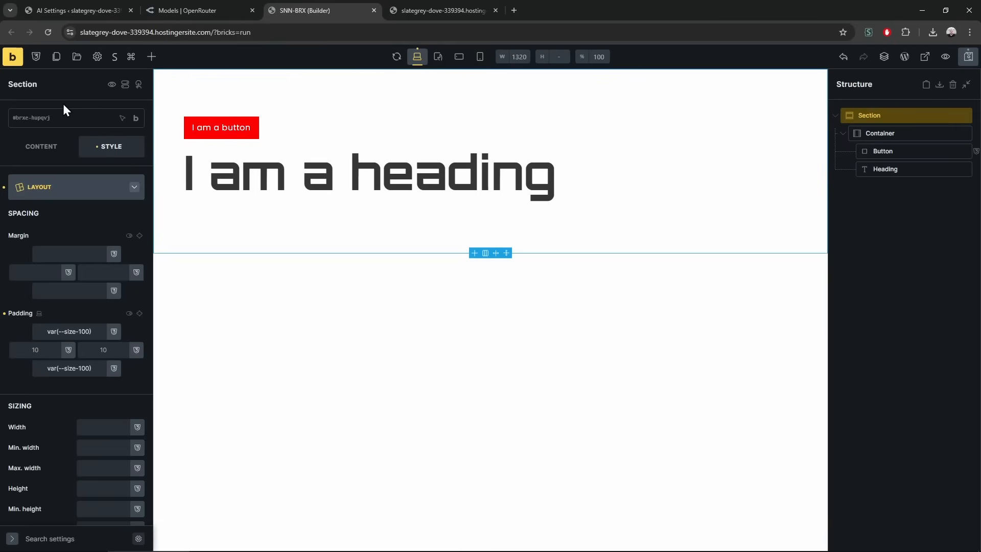
Check the result on the live page, close it, and deselect the section
click(470, 1)
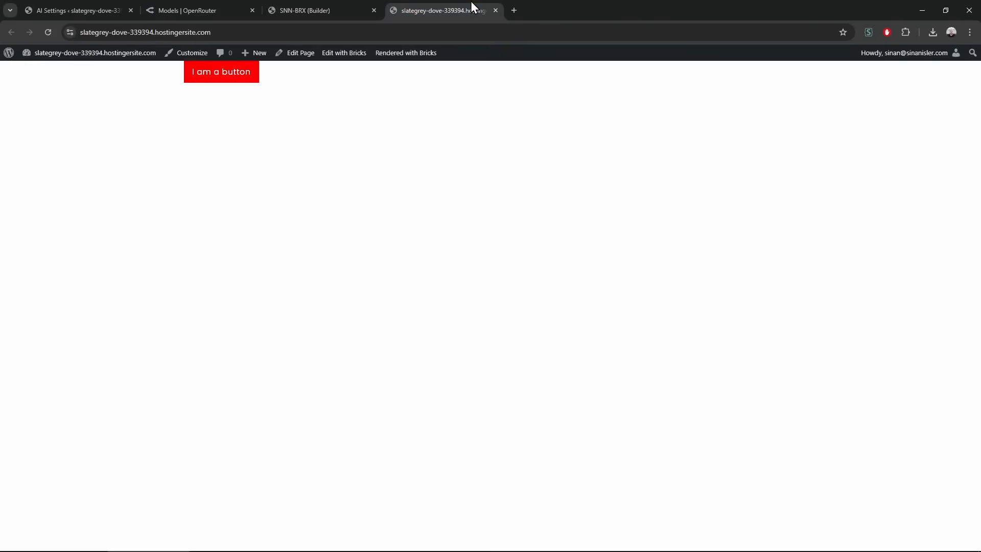
click(323, 1)
click(458, 1)
click(330, 1)
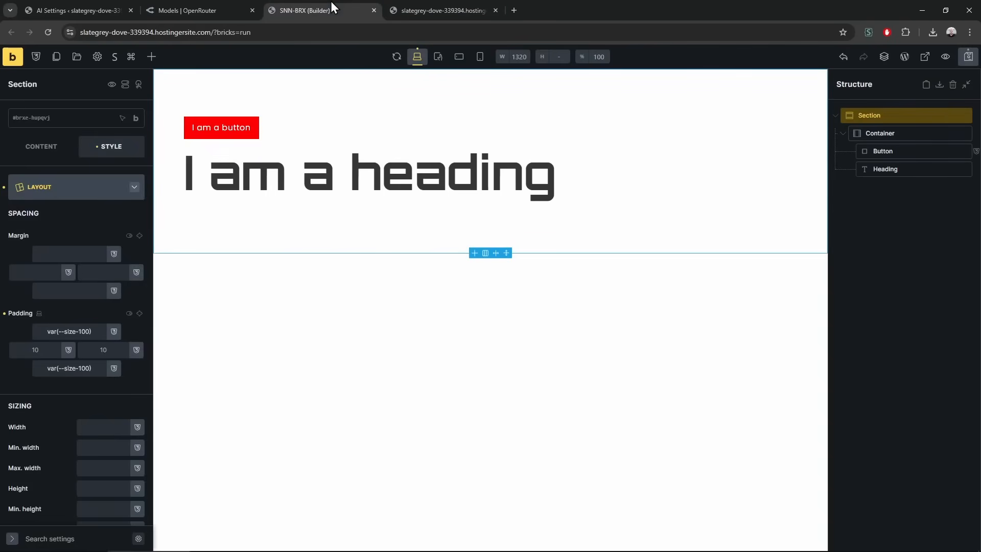
click(496, 11)
click(900, 260)
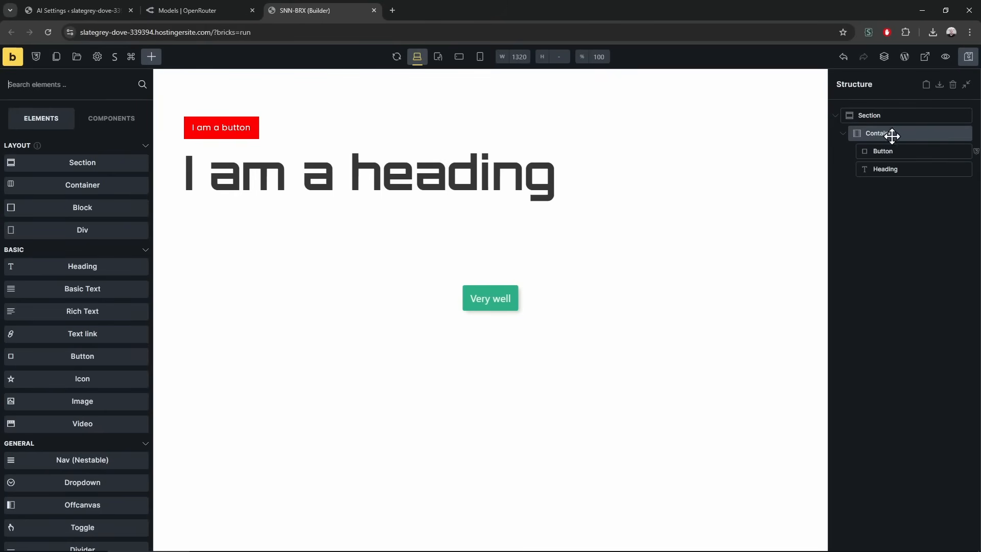
Hide the 'I am a heading' heading and select the button element
right_click(246, 177)
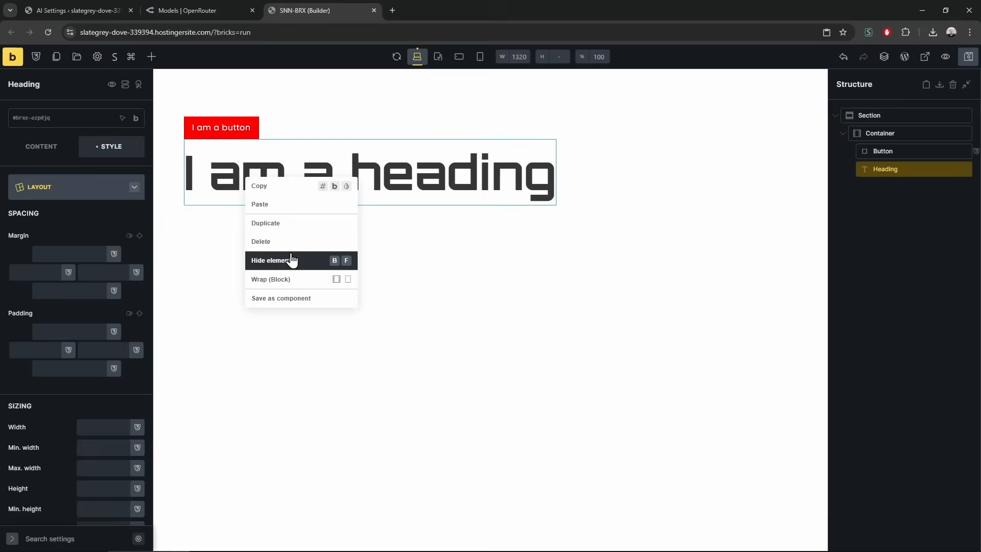
click(292, 260)
click(903, 152)
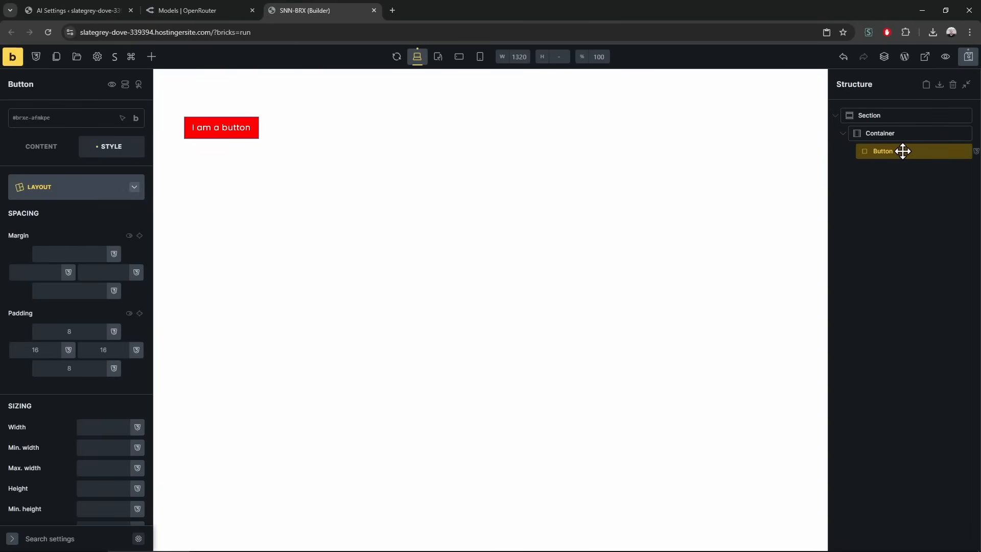
click(900, 136)
click(896, 153)
Generate a Funny AI label for the button and apply it
click(42, 148)
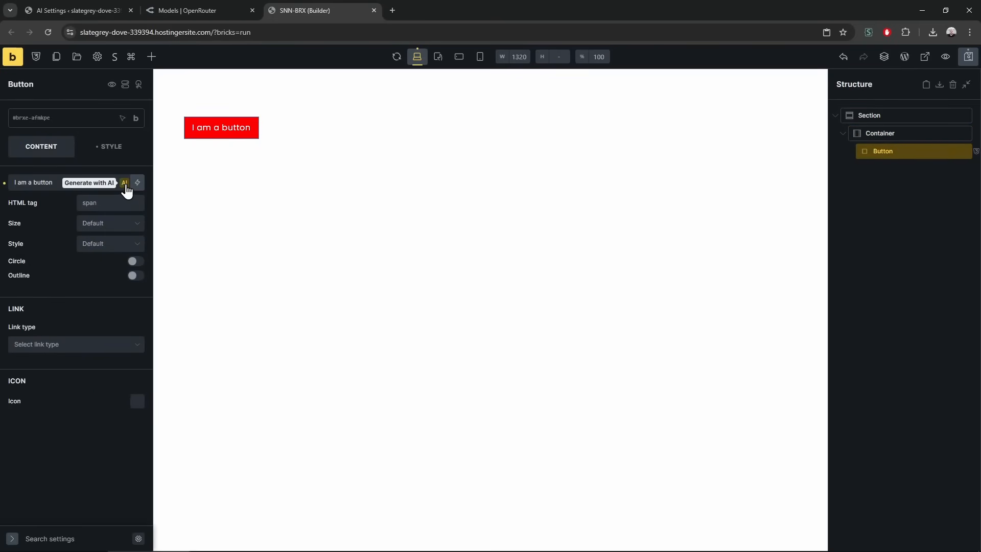
click(125, 183)
click(383, 424)
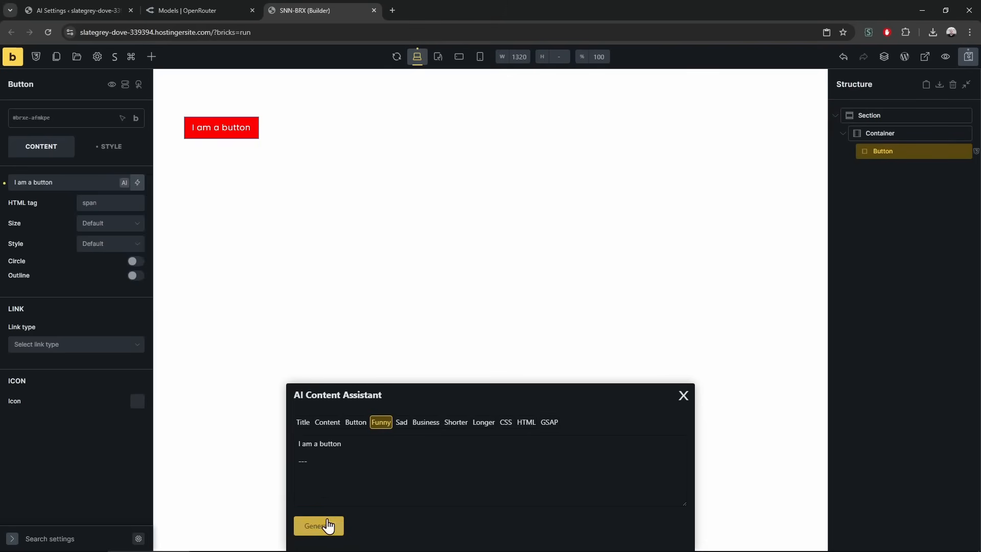
click(320, 524)
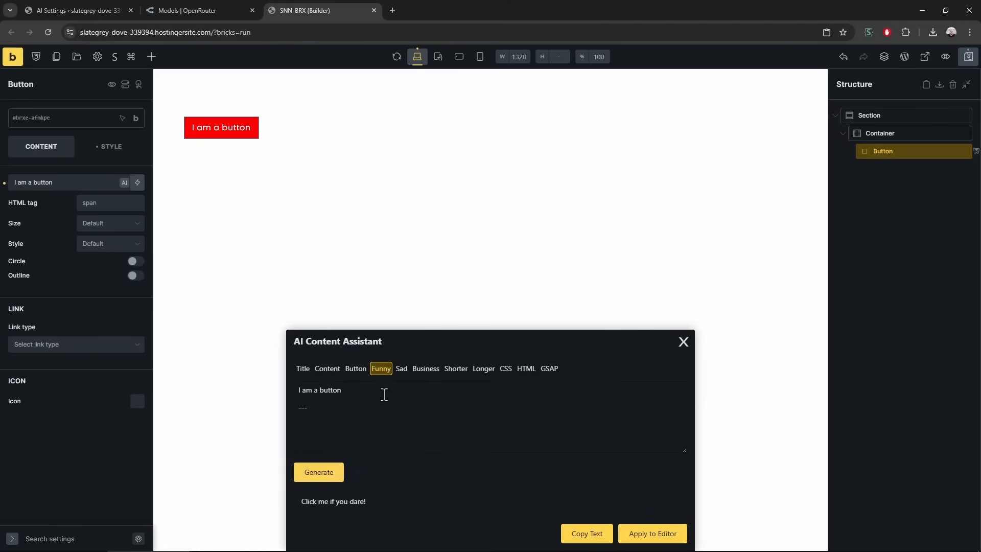
click(635, 532)
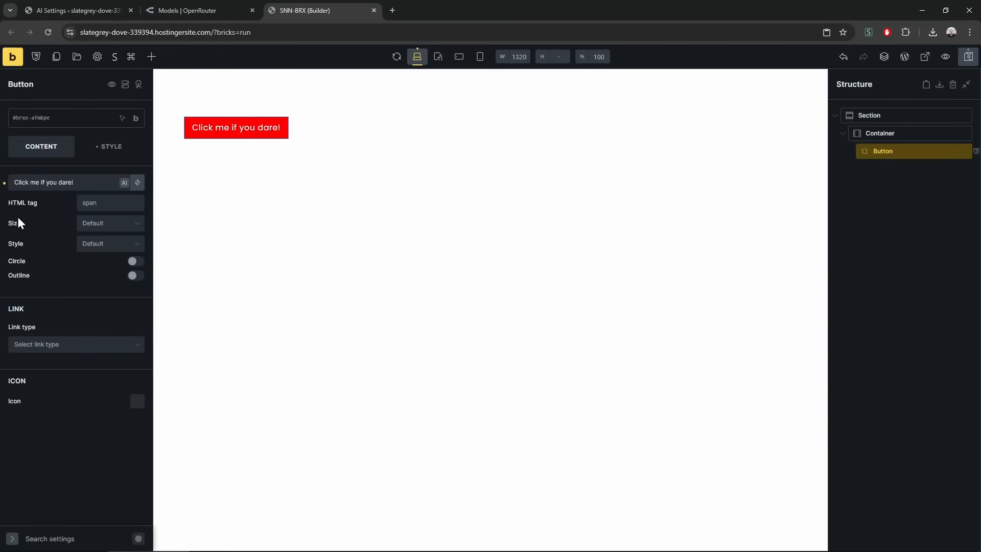
Change 'Click' to 'Hover' so the button reads 'Hover me if you dare!', and save
double_click(19, 183)
text(Hovre)
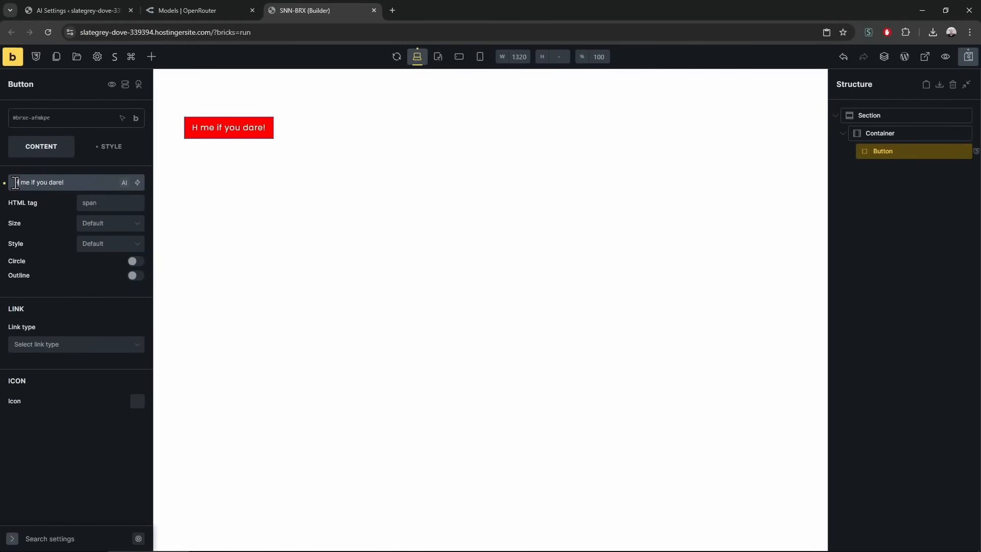
key(BackSpace)
key(BackSpace)
text(er)
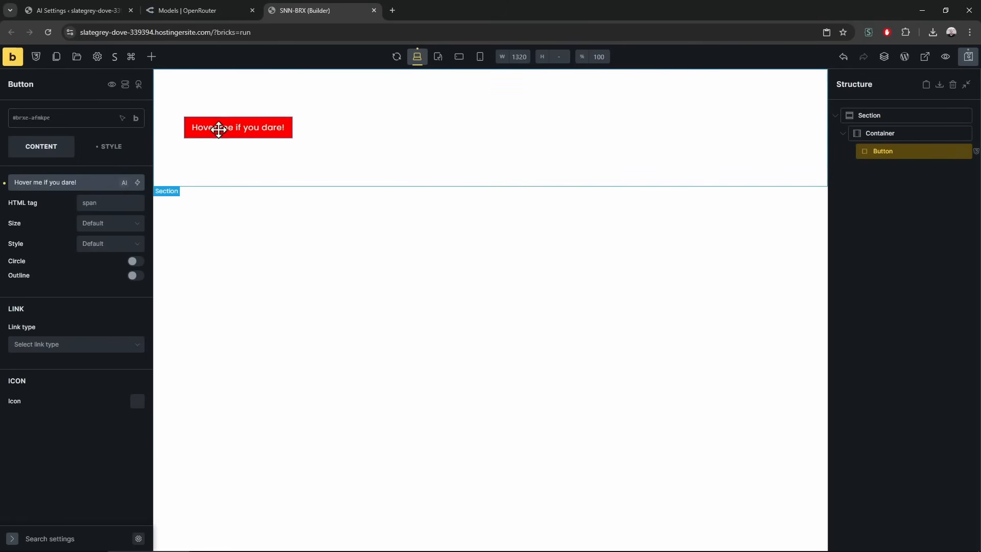
key(ctrl+s)
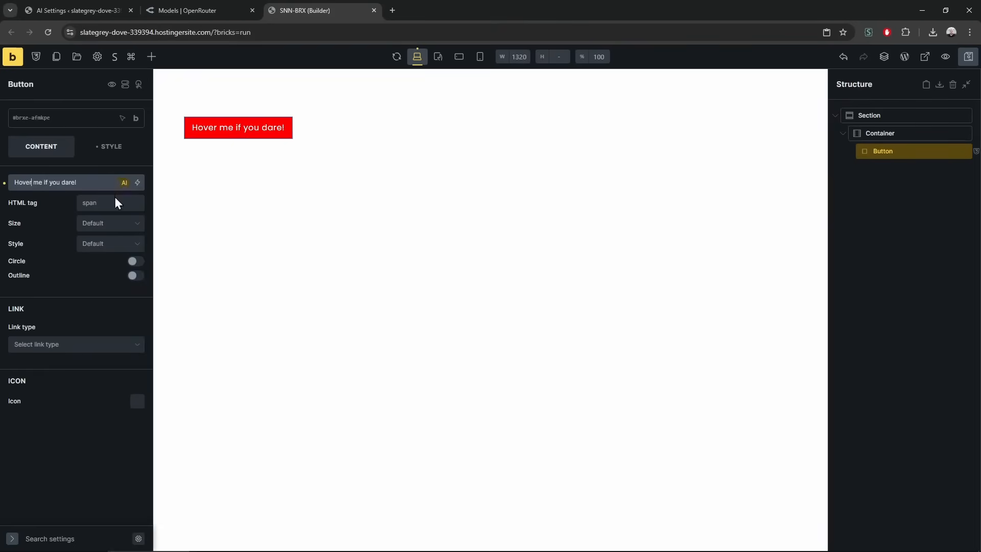
Add Basic Text, Rich Text and Text link elements to the container
click(154, 64)
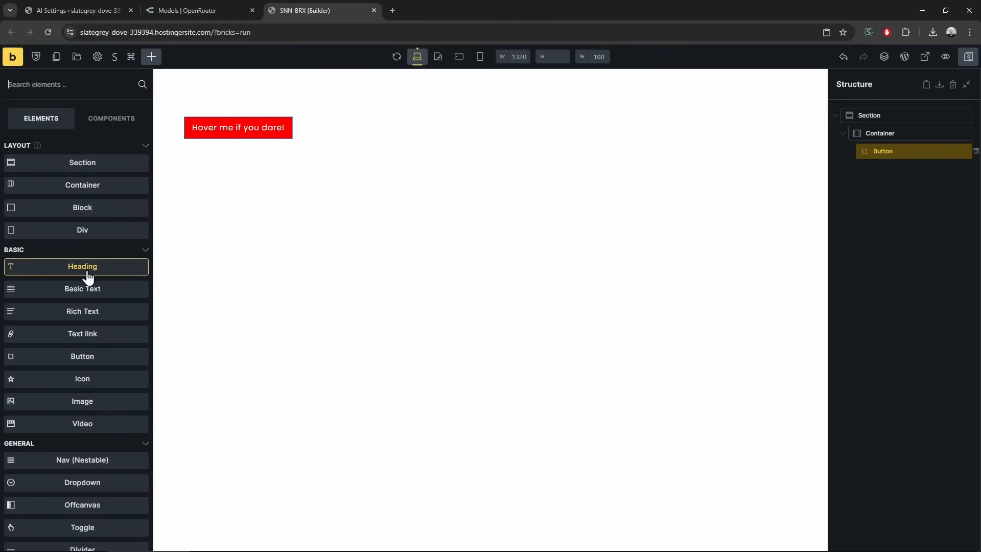
click(93, 290)
click(92, 313)
drag(93, 341, 306, 149)
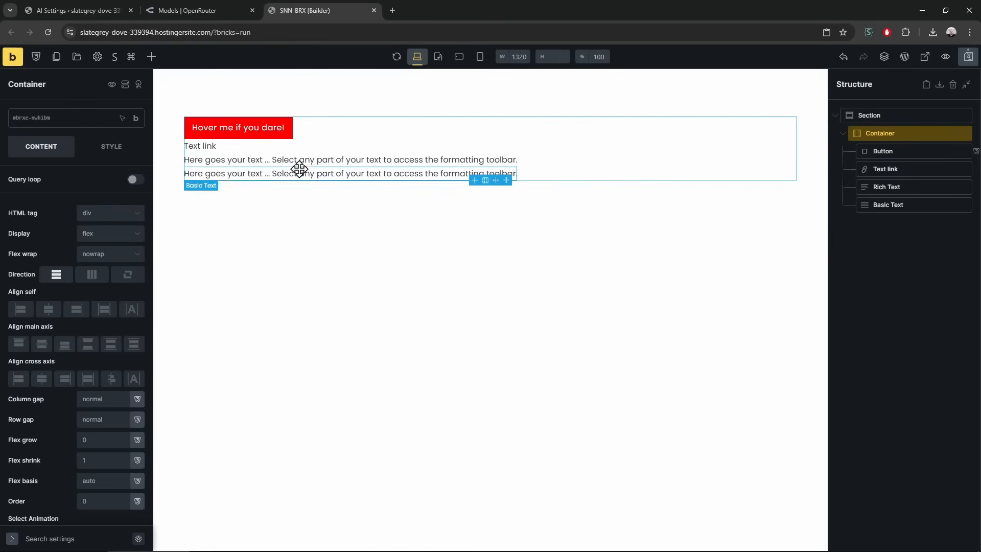
Rewrite the Rich Text paragraph with the AI Business preset and apply it
click(213, 160)
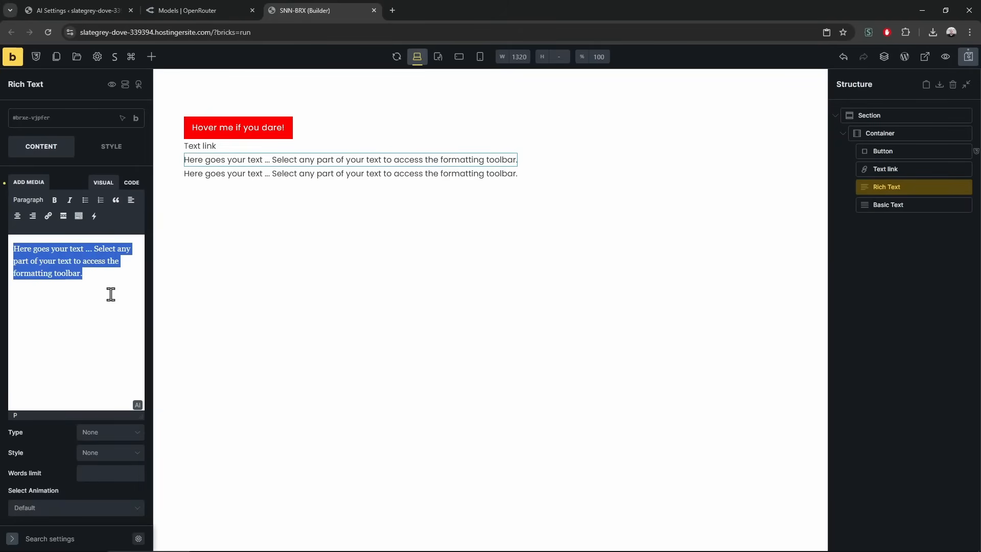
click(137, 404)
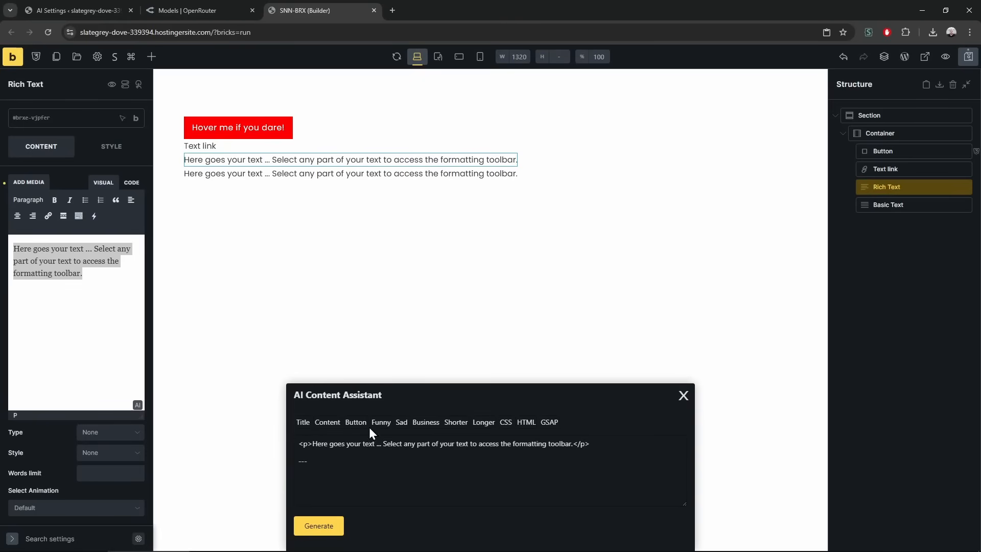
click(425, 424)
click(329, 526)
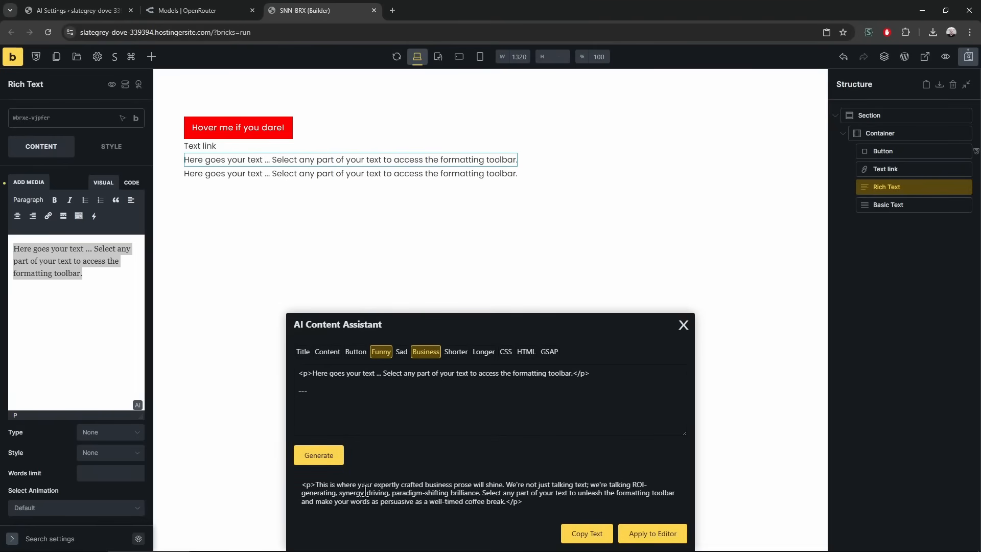
click(649, 532)
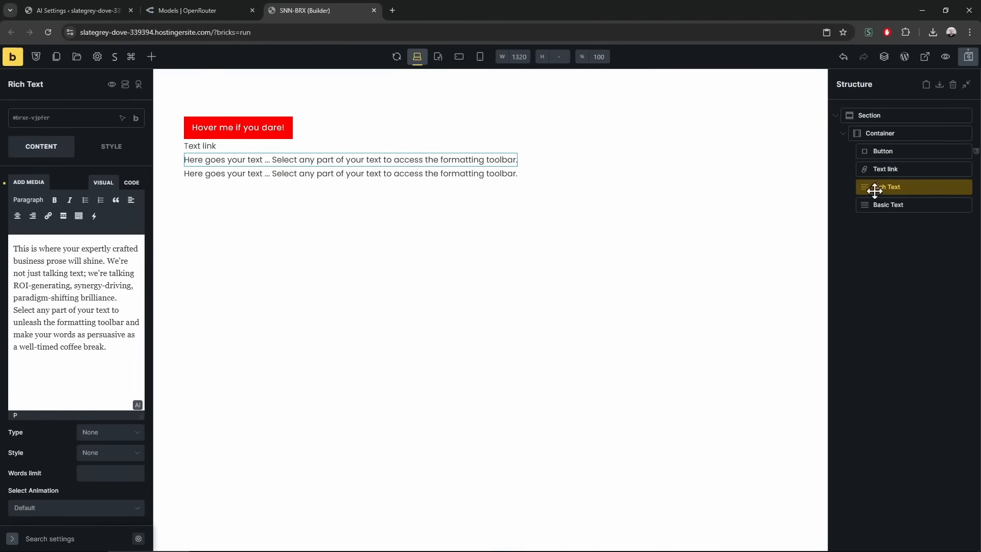
click(889, 207)
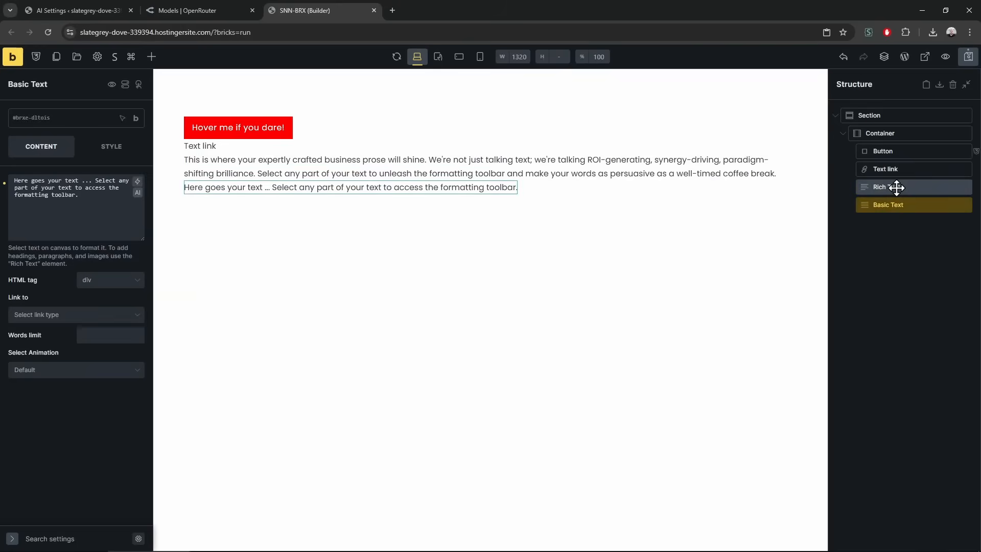
click(893, 187)
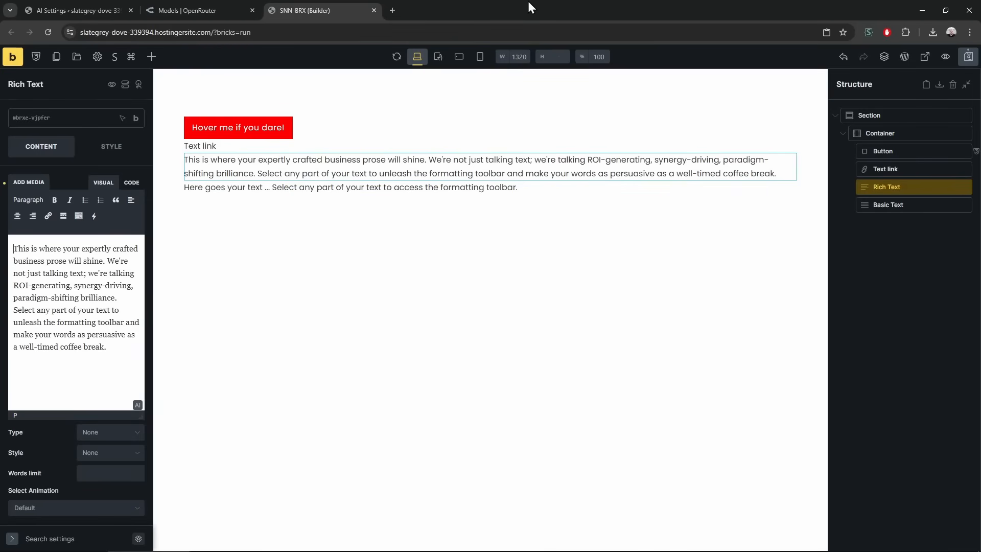
Search the web for the word 'prose' in a new tab
key(ctrl+t)
text(prose)
key(Return)
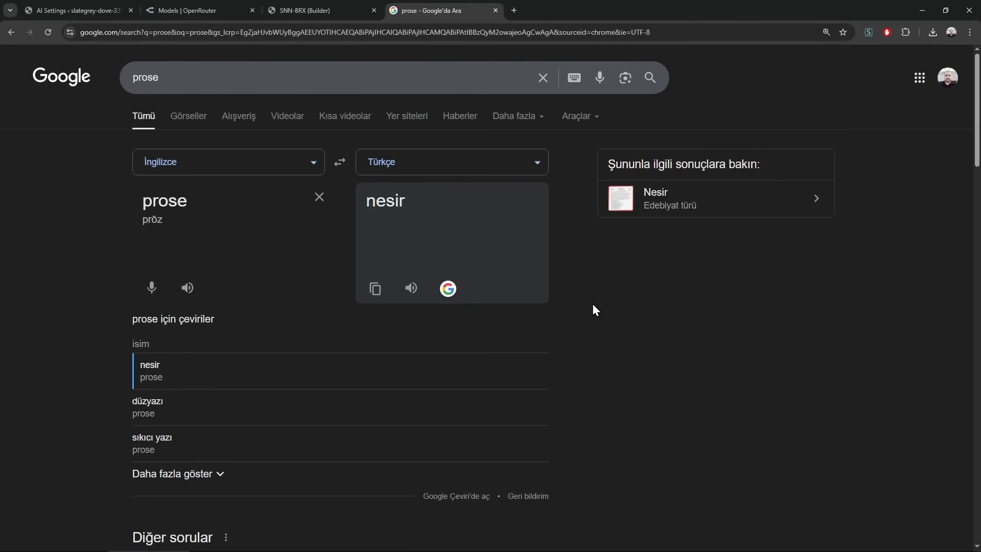
Listen to the pronunciation of 'prose', then close the Google tab
click(188, 288)
key(ctrl+w)
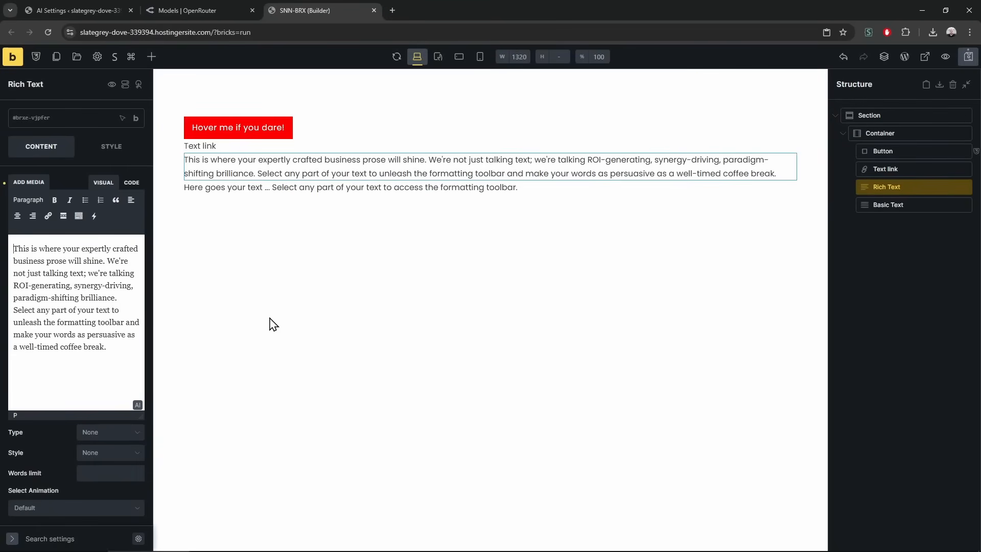
Open the AI Content Assistant on the 'Here goes your text' Basic Text with the Longer preset
click(356, 192)
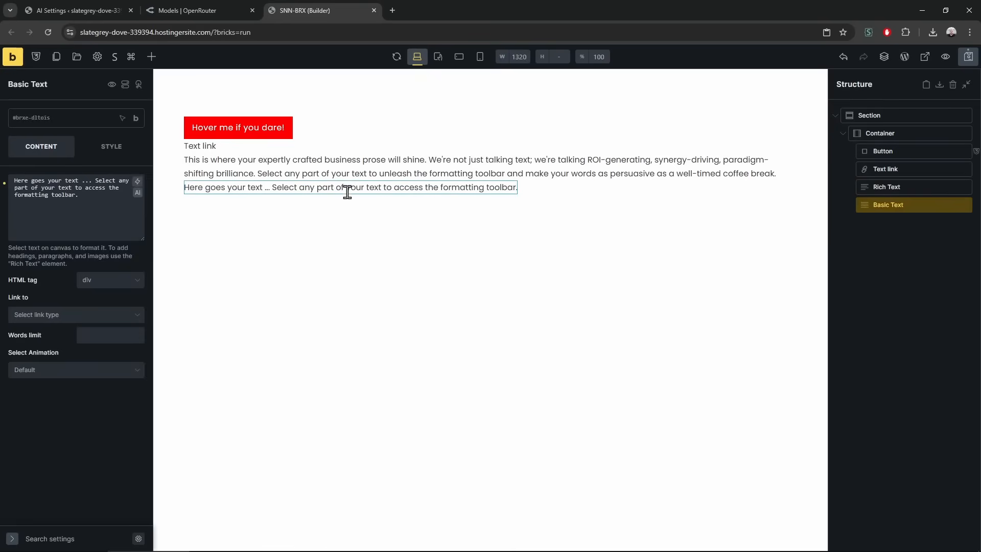
click(138, 193)
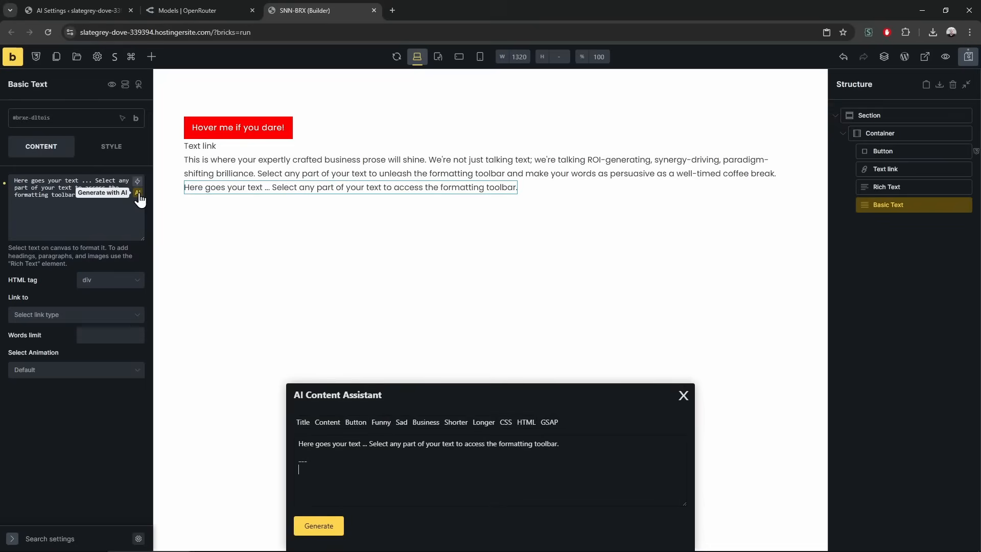
click(483, 422)
click(435, 484)
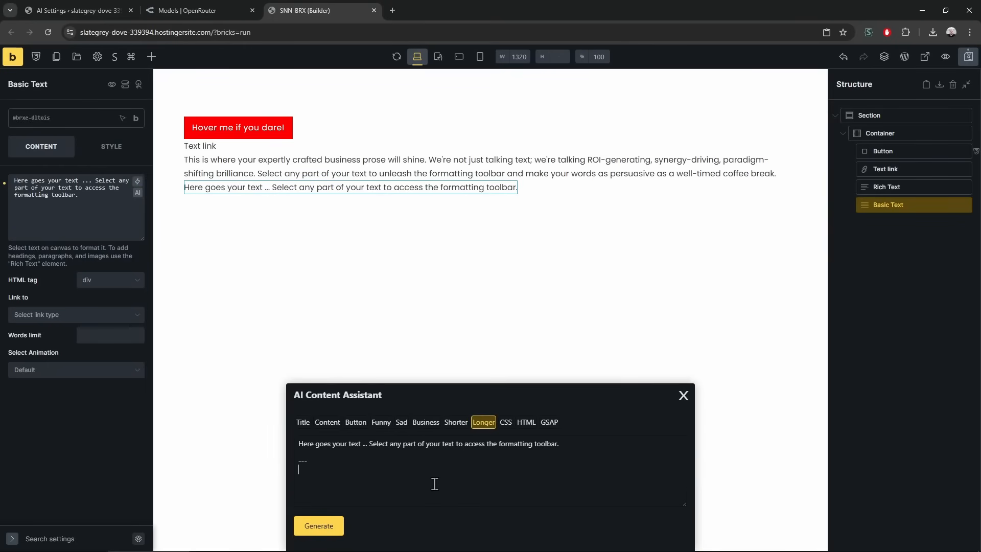
key(Return)
Add two empty Action Prompt preset rows in AI Settings, then return to the builder
click(81, 7)
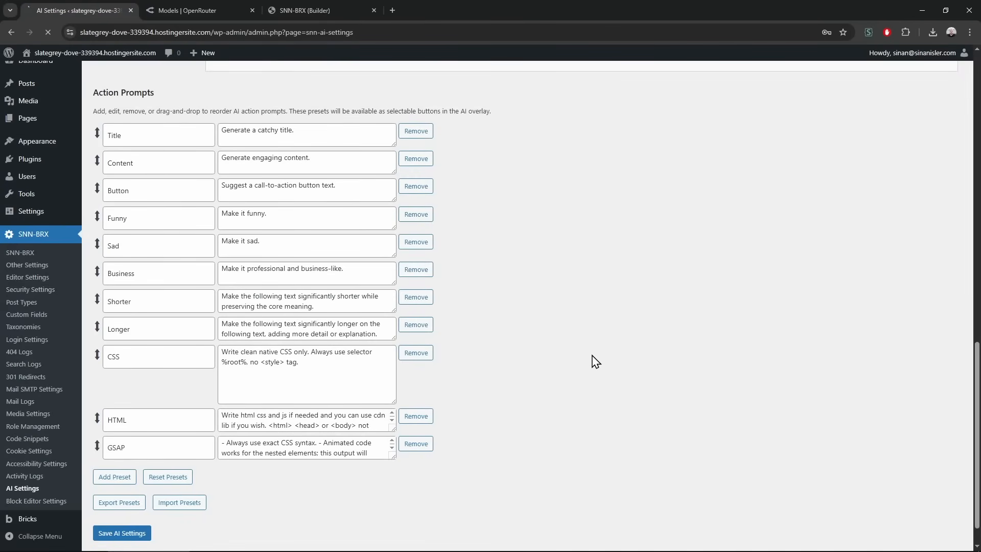
scroll(248, 298, down, 10)
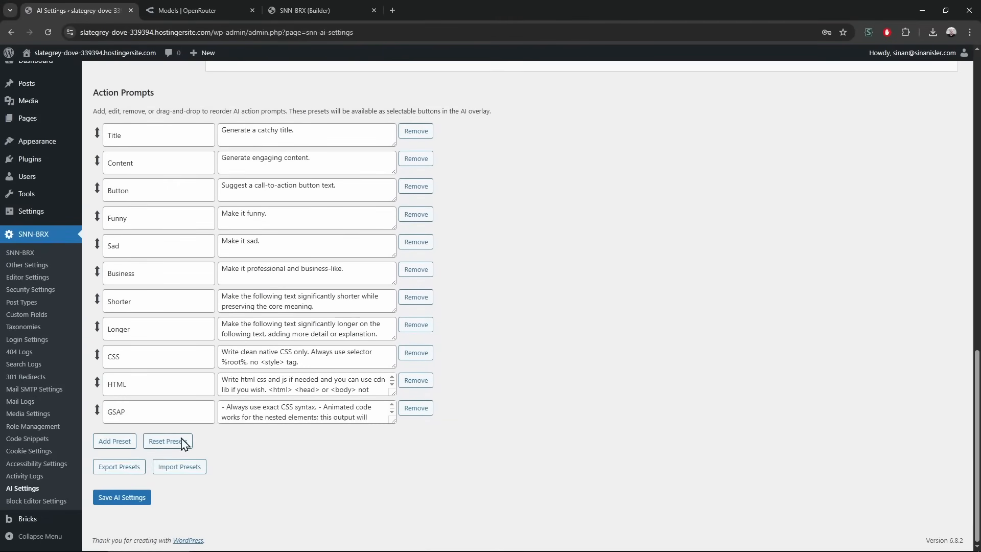
click(117, 447)
click(120, 469)
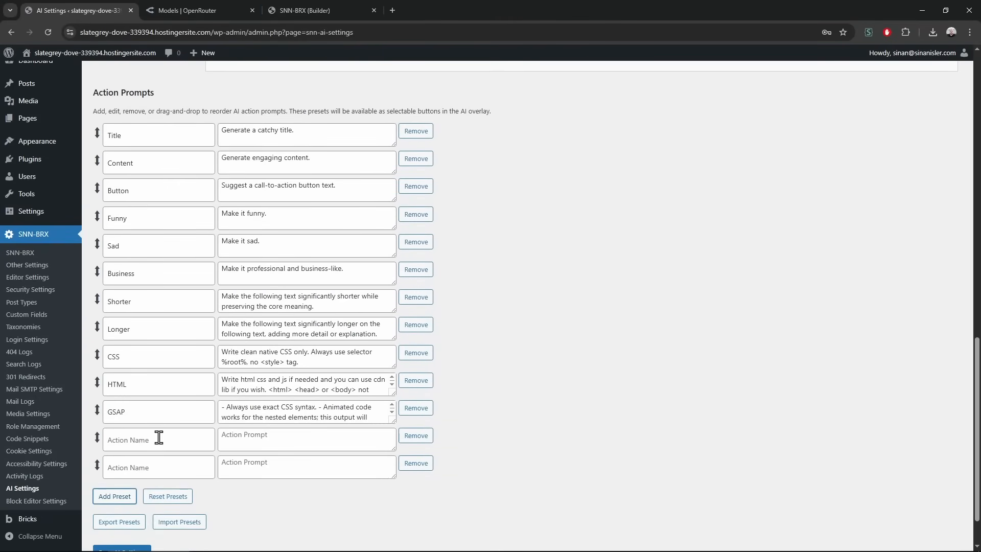
click(308, 8)
key(ctrl+1)
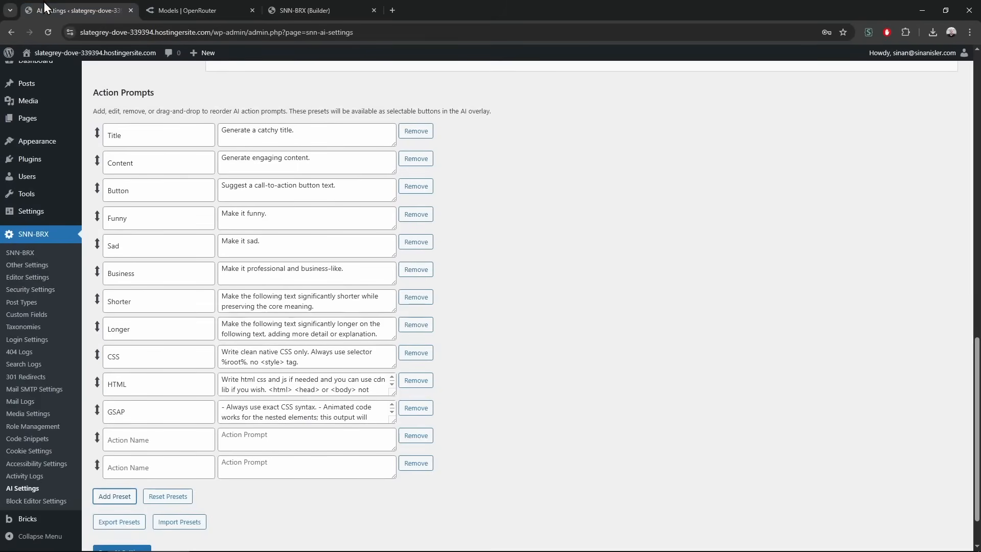
scroll(285, 403, down, 1)
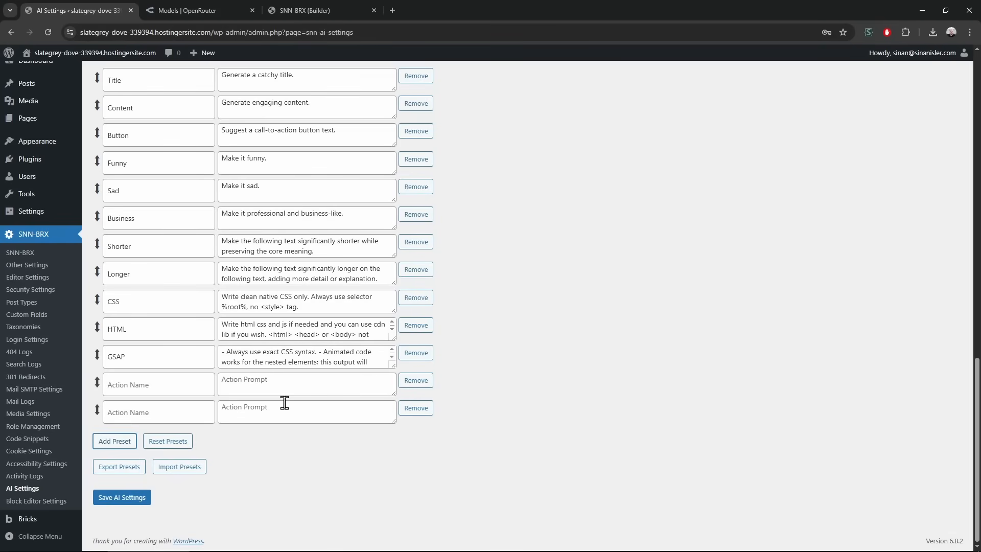
click(240, 385)
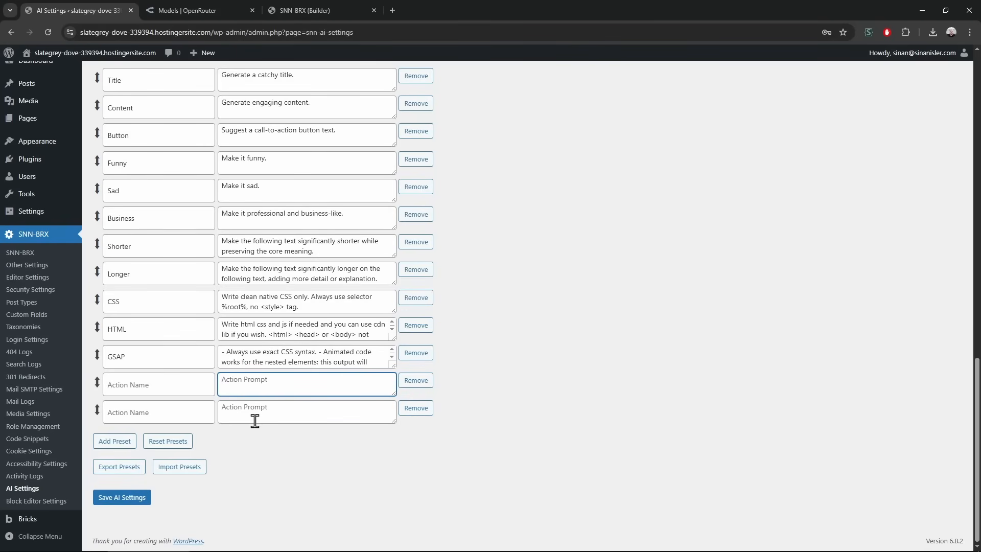
click(286, 9)
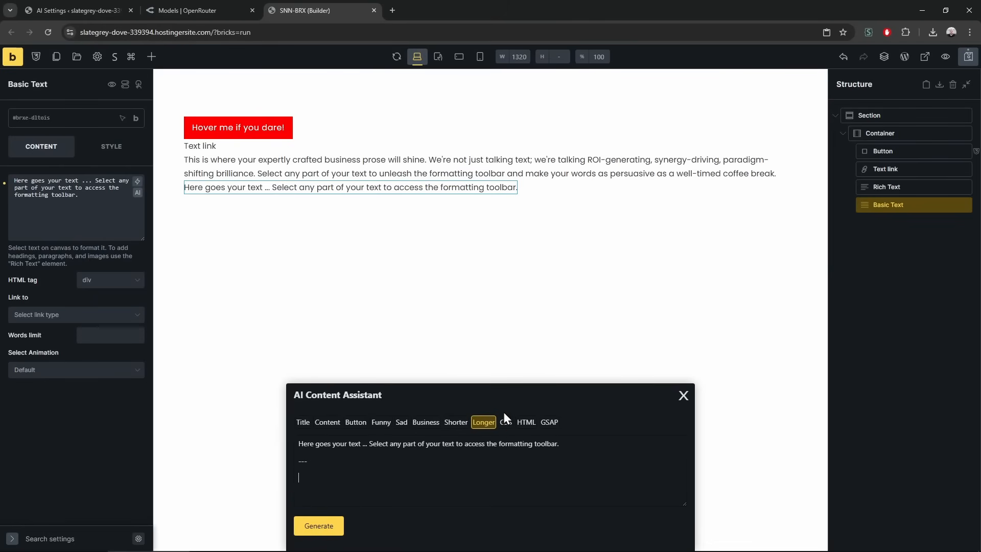
Prompt AI to make the Basic Text longer, funny and actionable about selling bananas, and apply it
click(484, 422)
text(make this longer)
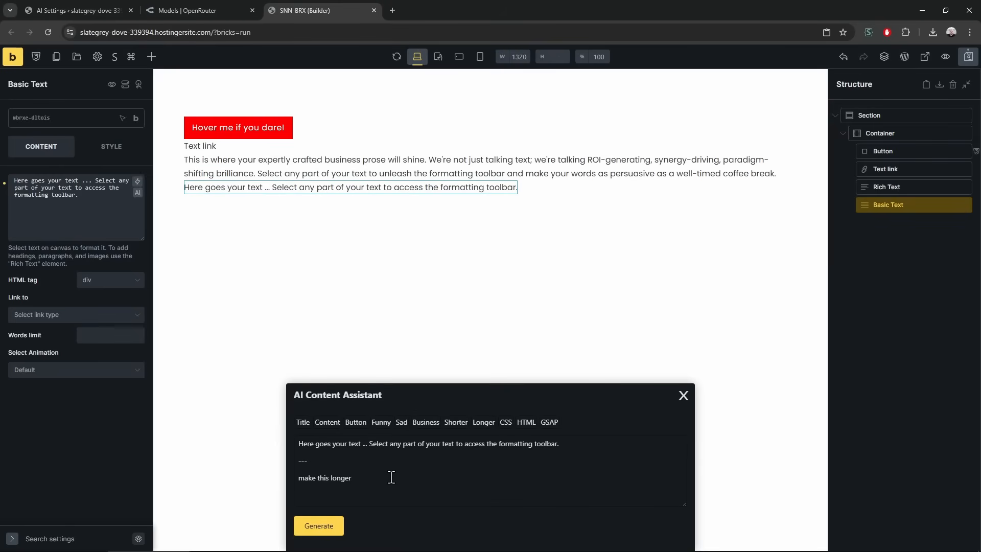
text(, it is about selling babananas and make it funny and actionable)
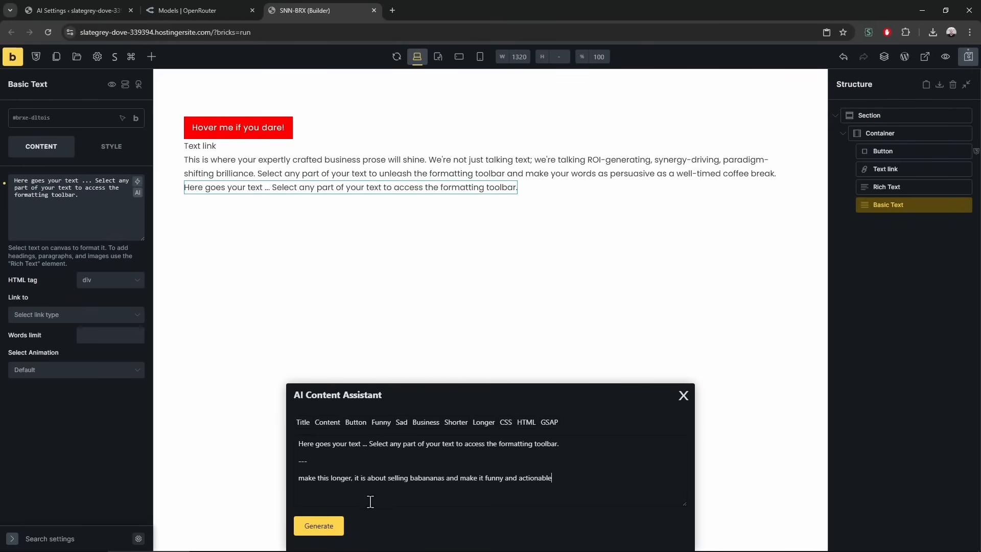
text( there is a button here too)
click(318, 525)
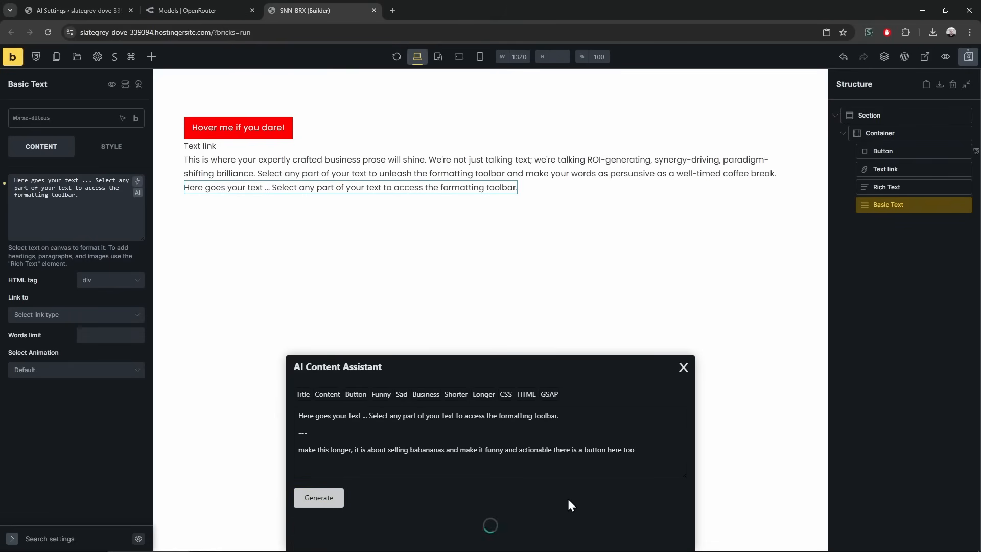
click(653, 533)
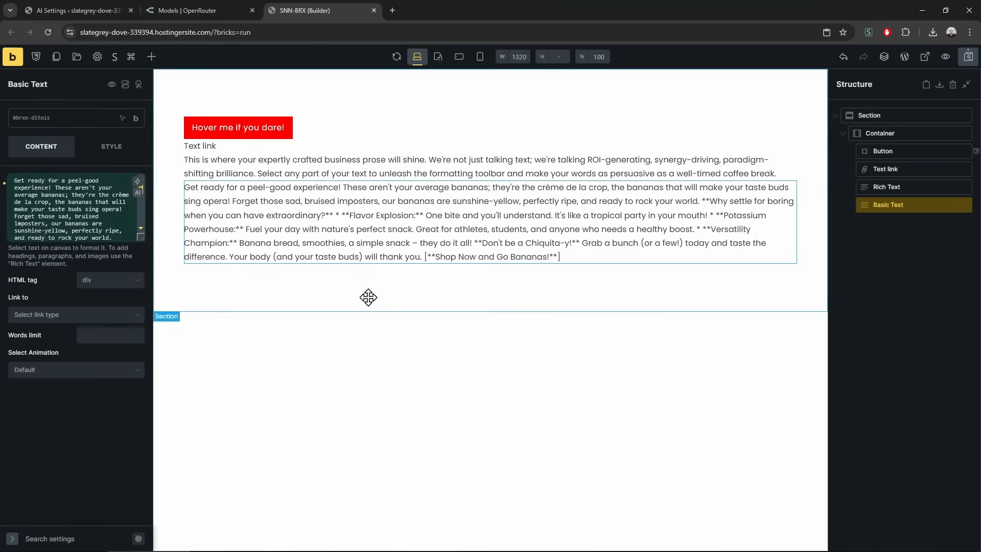
Delete the Rich Text element and review the generated banana text in an enlarged content field
right_click(369, 171)
click(391, 230)
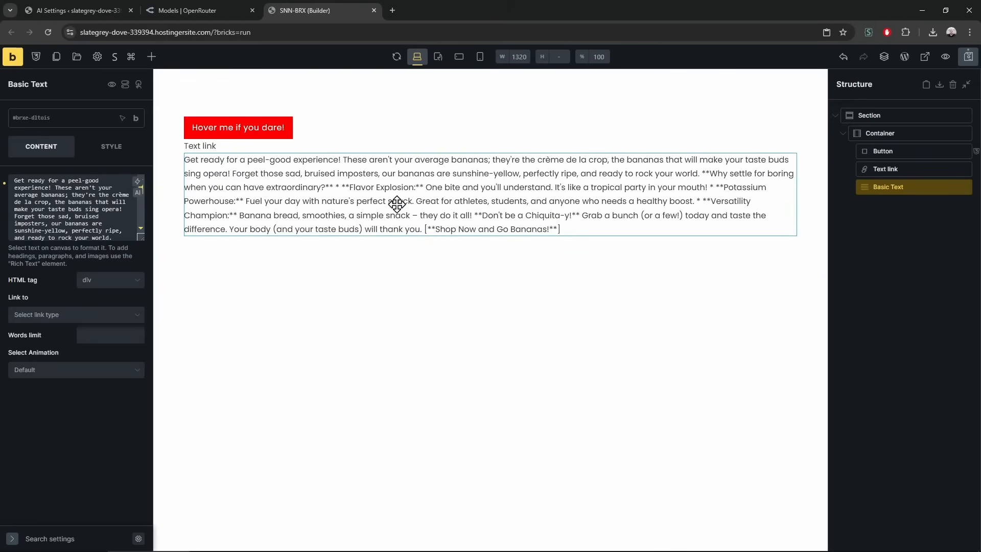
drag(142, 238, 142, 384)
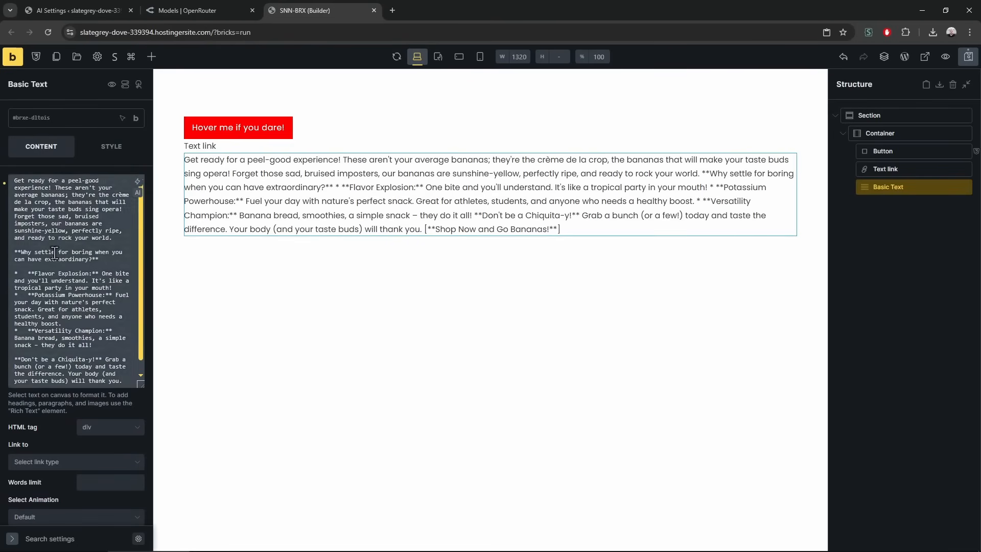
click(59, 322)
scroll(76, 281, down, 1)
click(88, 2)
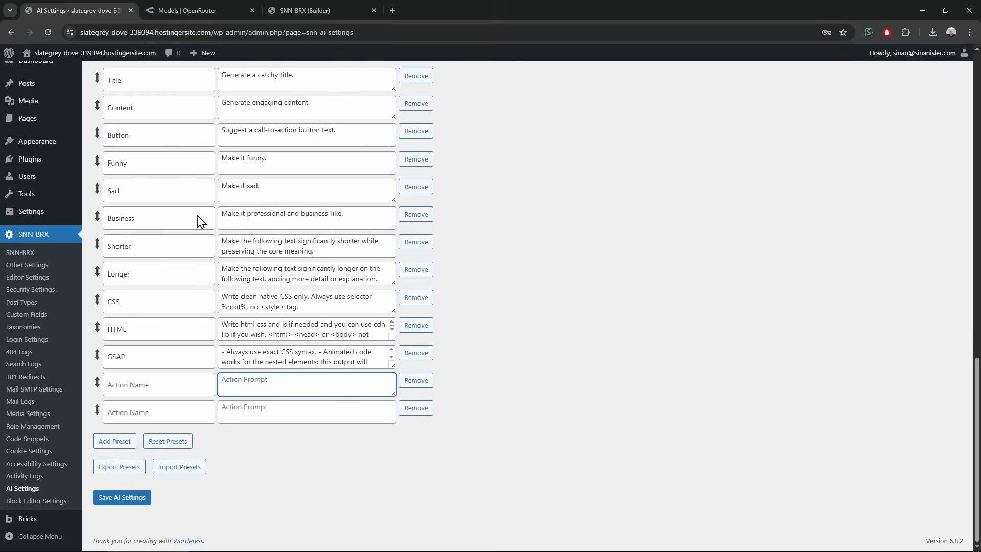
Append 'Dont use markdown if you need it you can use html for the text generations.' to the system prompt
scroll(265, 384, up, 15)
scroll(265, 379, up, 5)
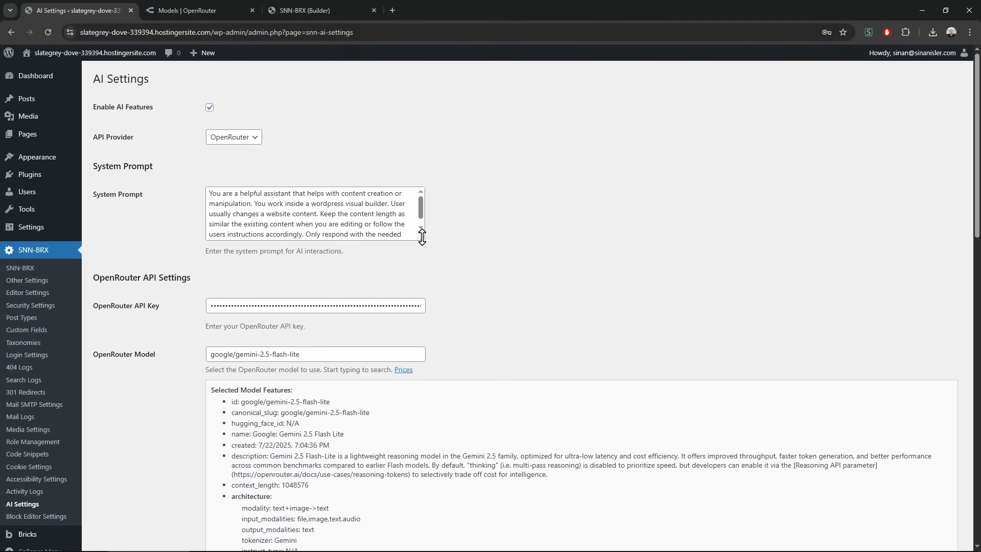
drag(422, 236, 422, 362)
key(ctrl+f)
text(mark)
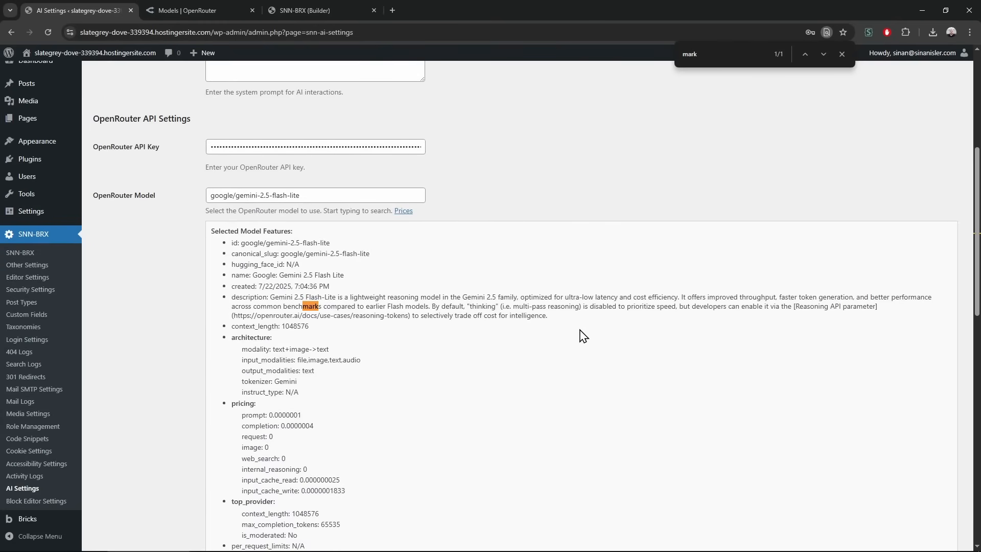
scroll(561, 344, up, 5)
click(366, 284)
text(Dont usem)
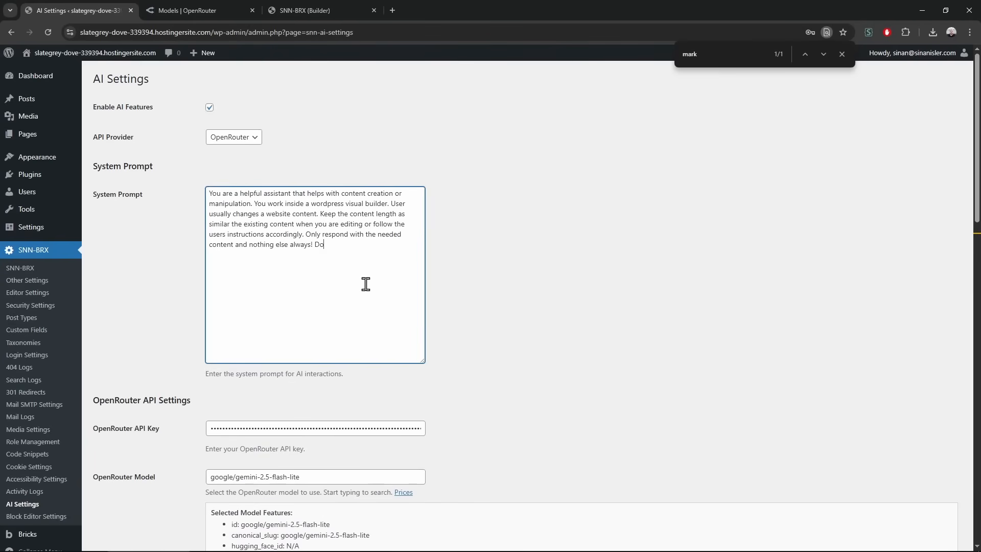
key(BackSpace)
text(markdown if you need it you can use htmkl)
key(BackSpace)
key(BackSpace)
text(l for the )
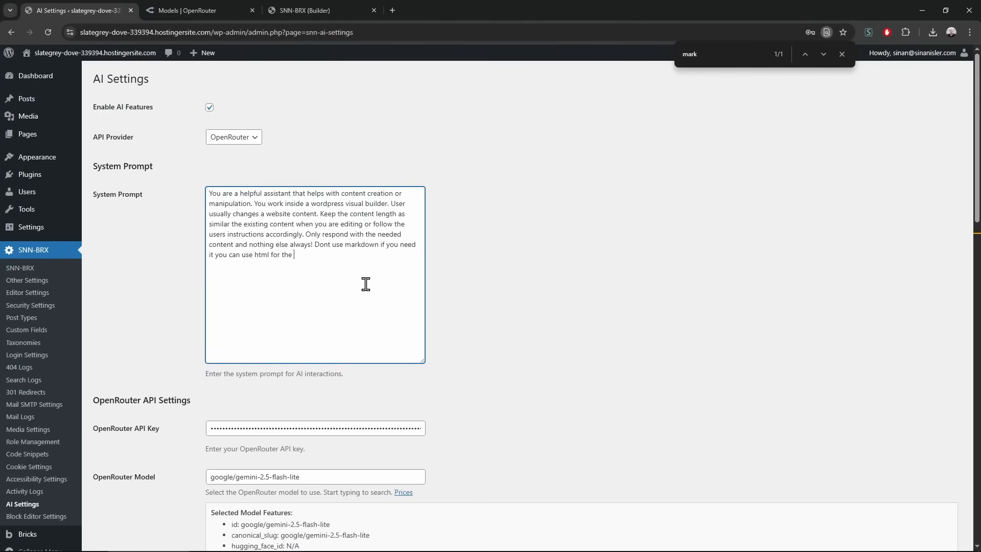
text(text generations.)
Save the AI settings and return to the Bricks builder page
drag(316, 245, 360, 263)
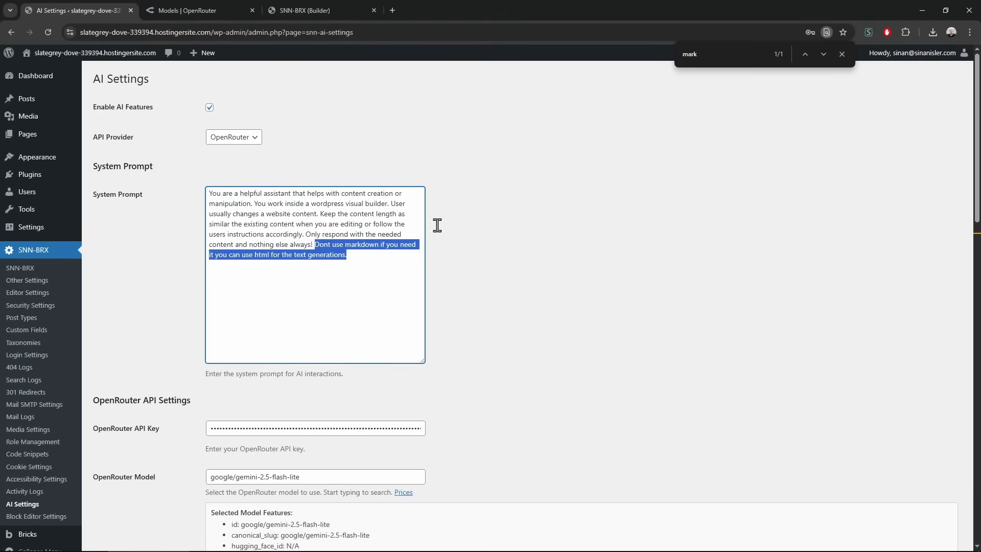
scroll(169, 409, down, 10)
scroll(170, 431, down, 5)
click(139, 500)
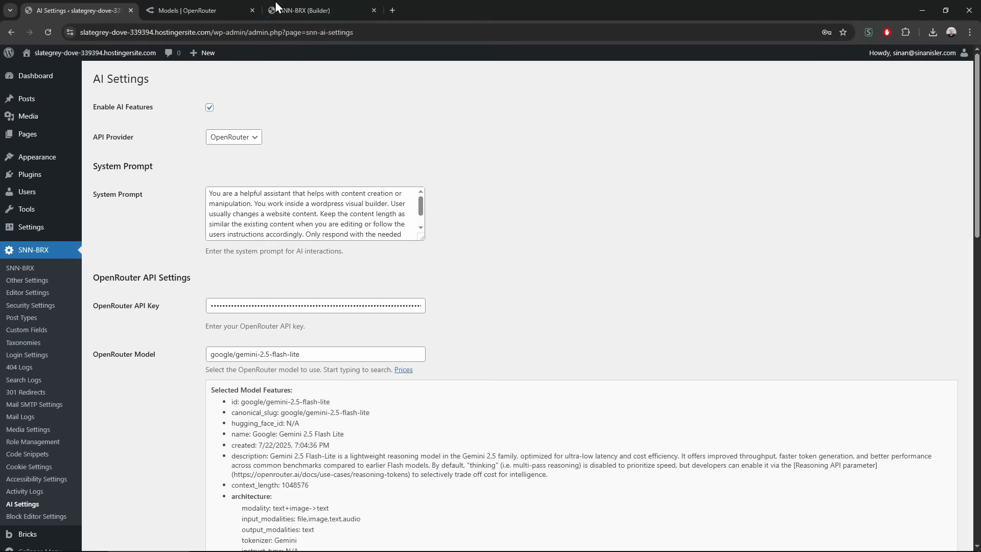
click(232, 1)
click(305, 1)
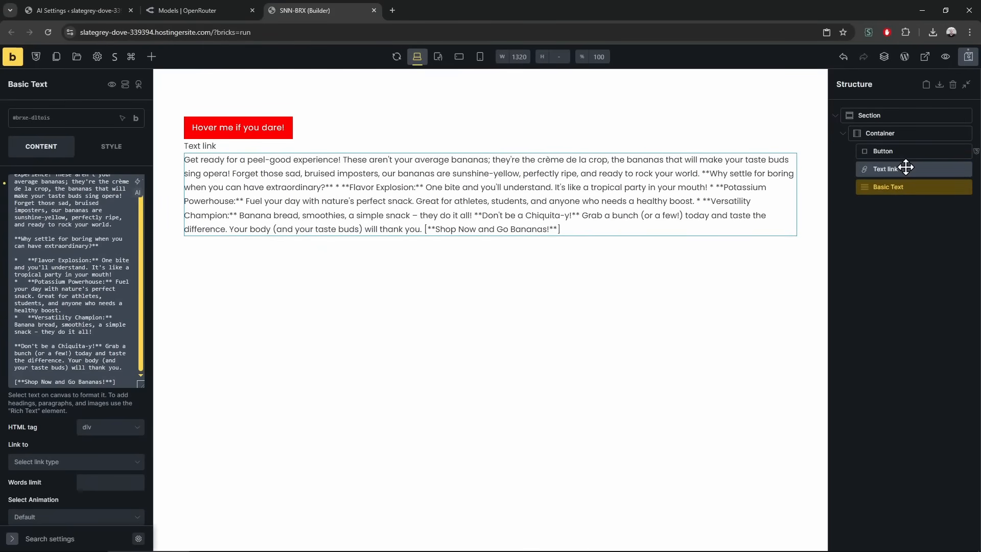
Move the red 'Hover me if you dare!' button below the banana Basic Text in the Structure panel
click(261, 127)
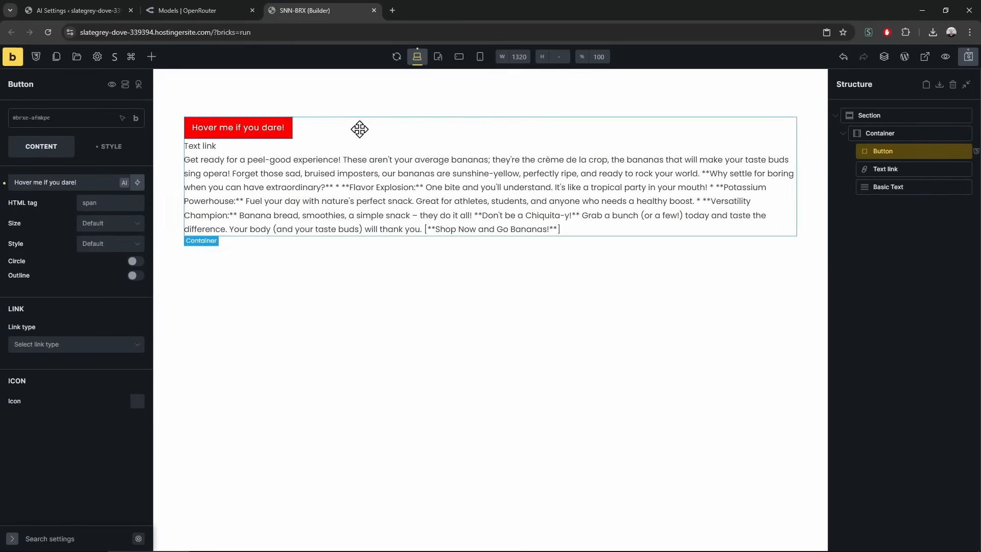
drag(896, 152, 897, 188)
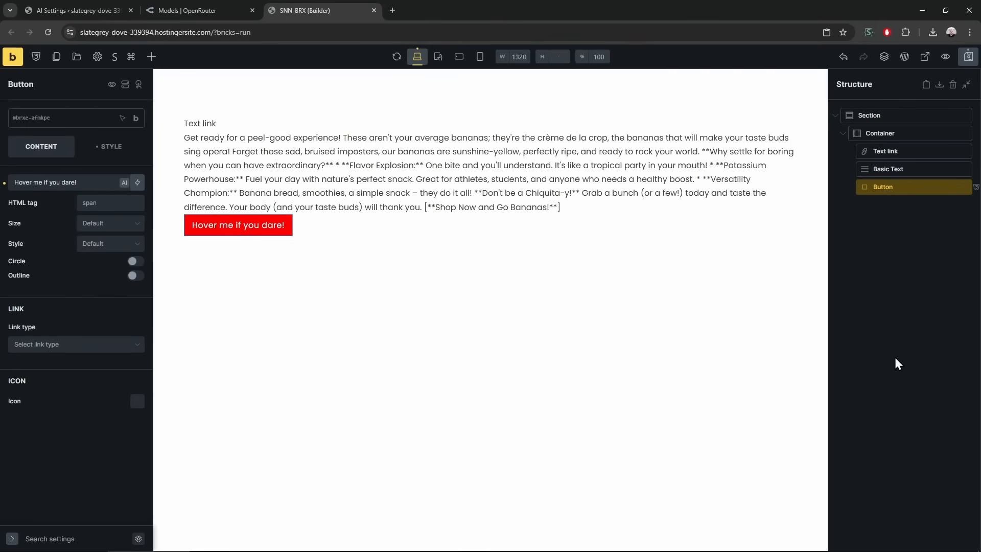
Set the Container's column gap and row gap to 20
click(903, 133)
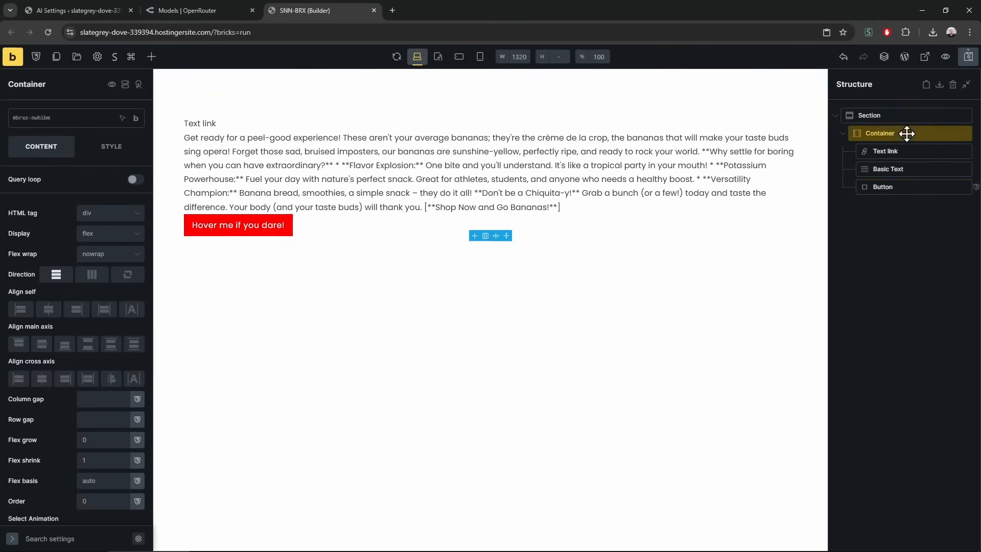
click(97, 400)
text(10)
click(98, 420)
text(10)
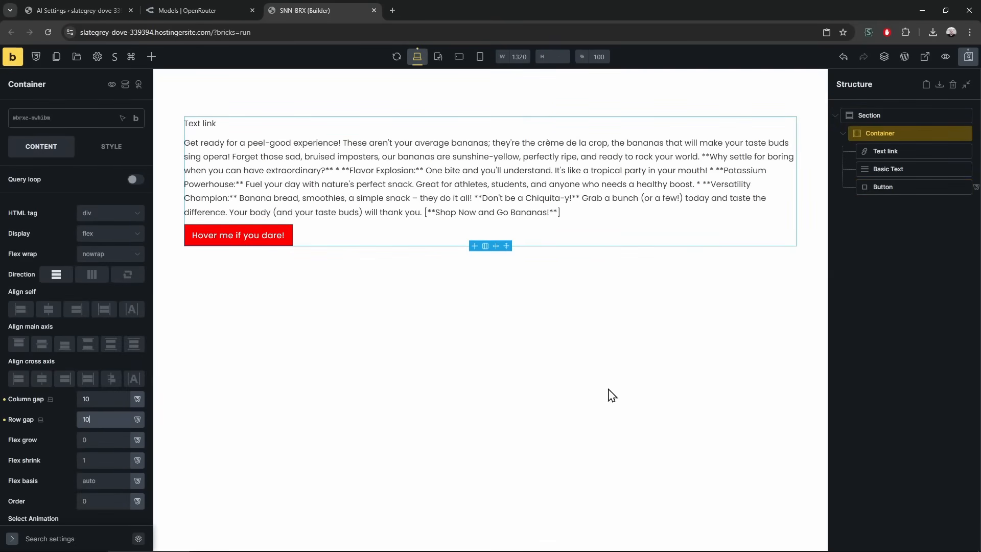
click(96, 399)
text(20)
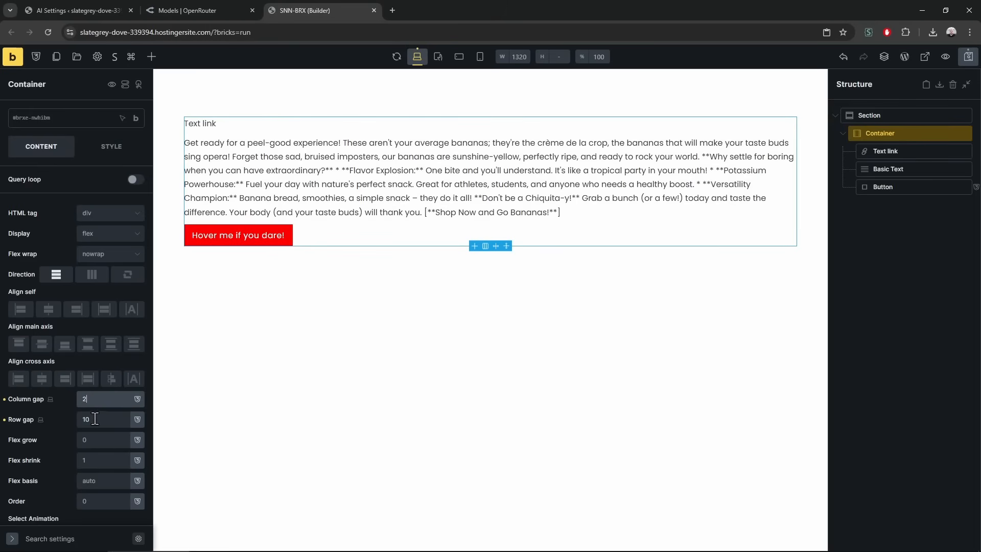
click(95, 419)
text(20)
Save the Bricks page and go to the WordPress AI Settings tab
click(915, 246)
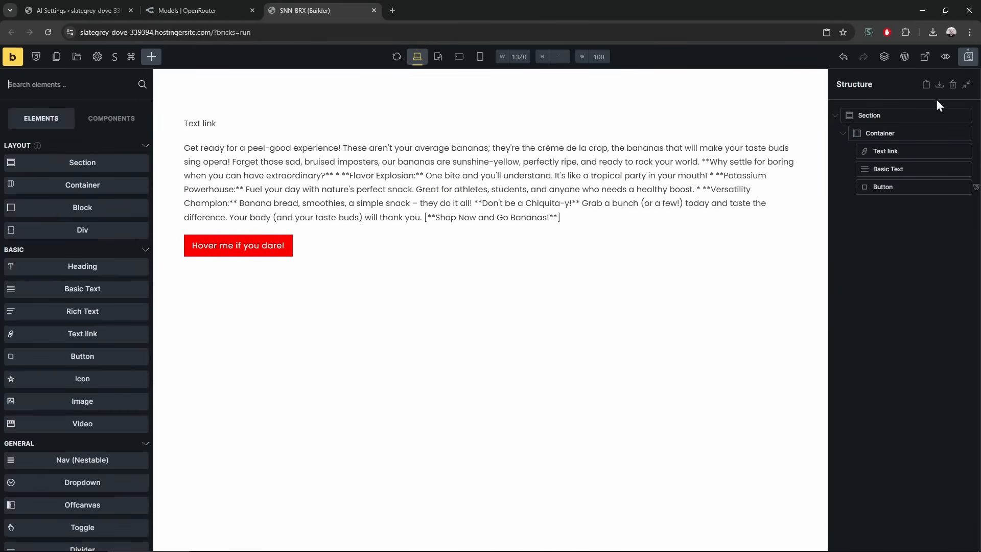
click(973, 57)
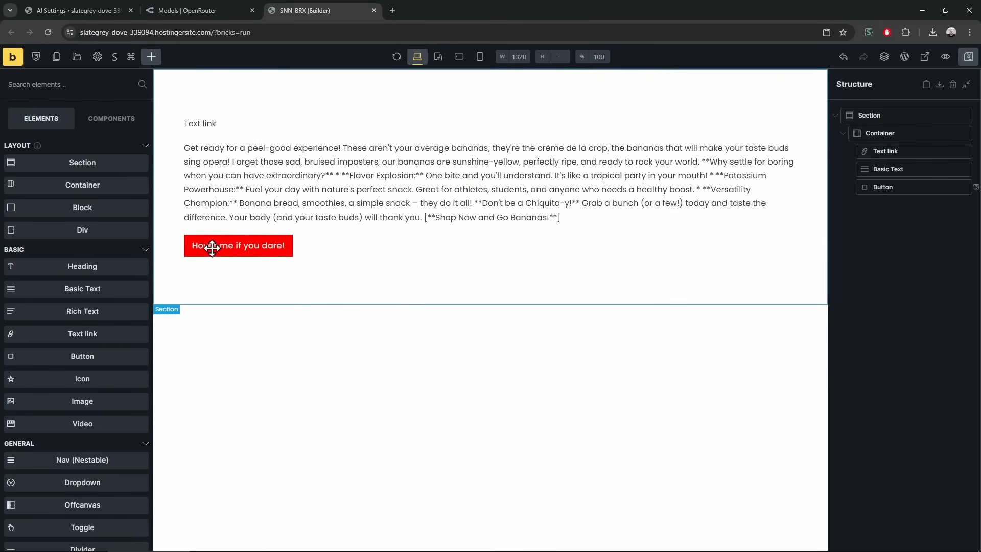
click(77, 10)
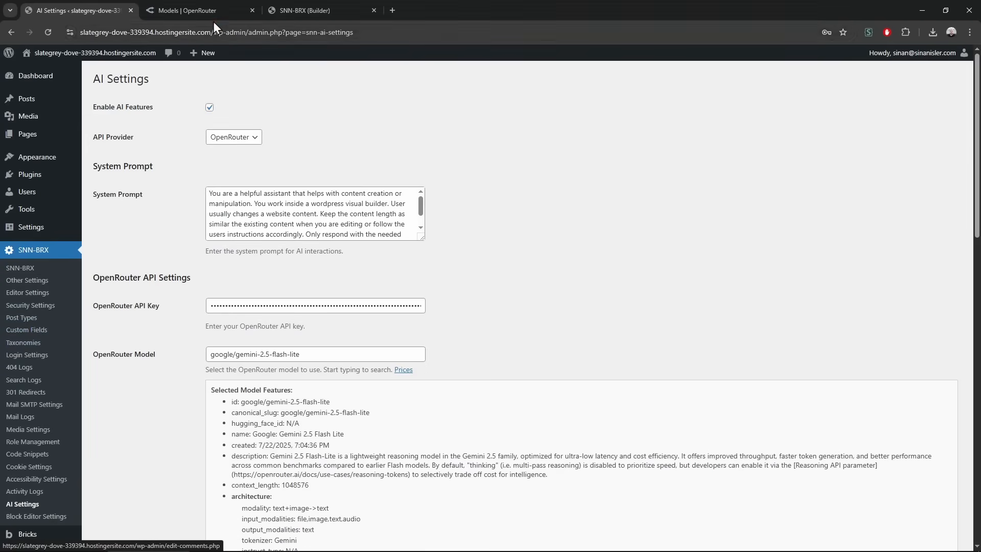
Close the OpenRouter and builder tabs and go to SNN-BRX Post Types
click(252, 10)
click(252, 10)
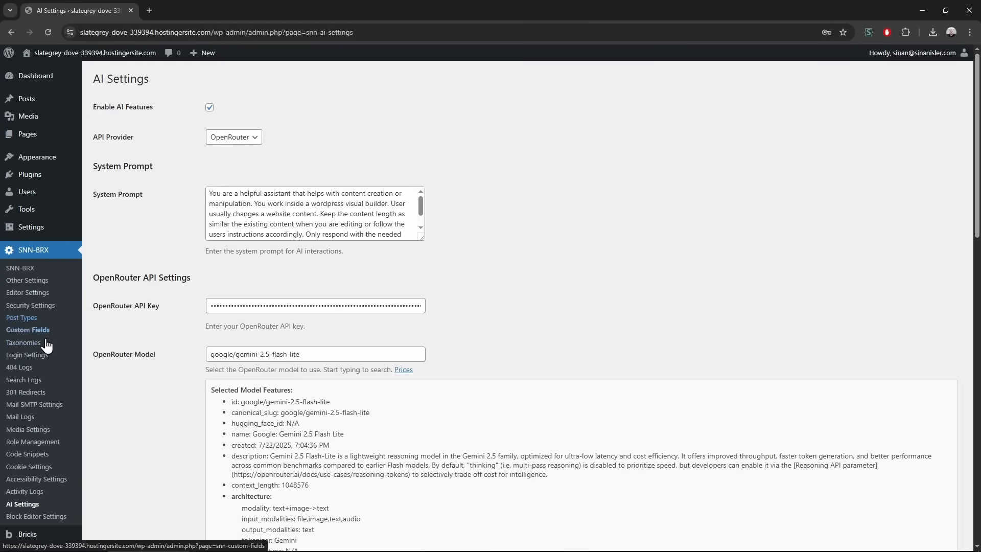
click(55, 320)
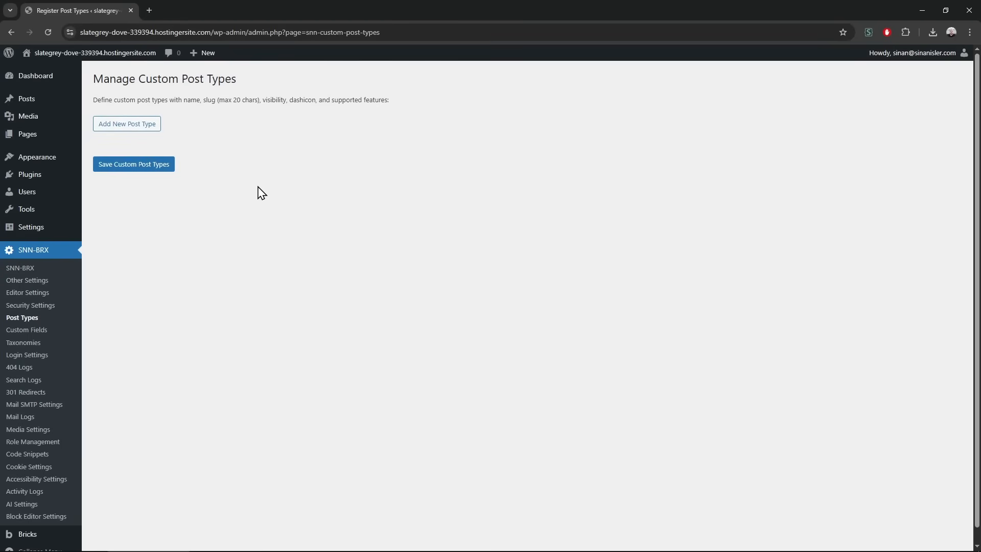
Add a new custom post type named Book with slug book
click(134, 126)
click(274, 143)
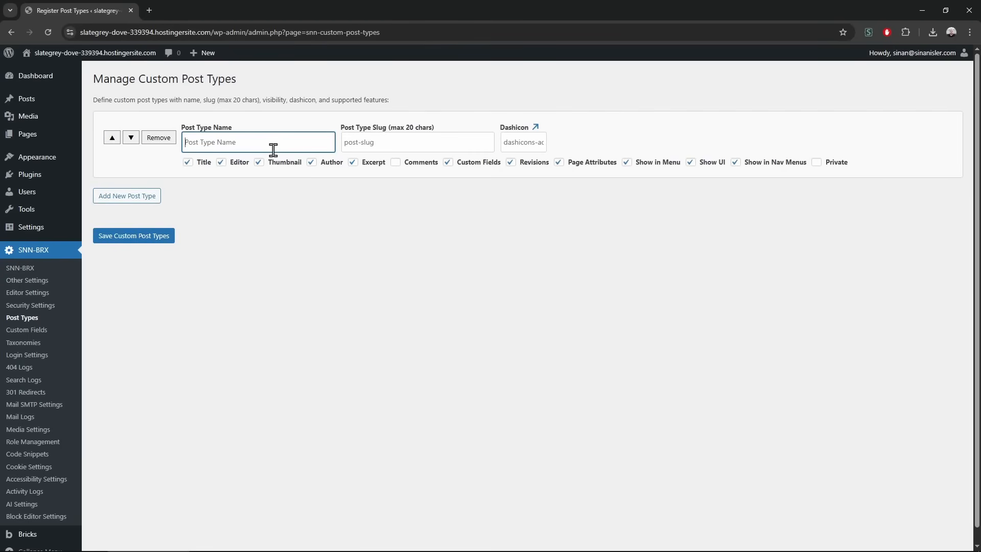
text(Book)
key(Tab)
text(book)
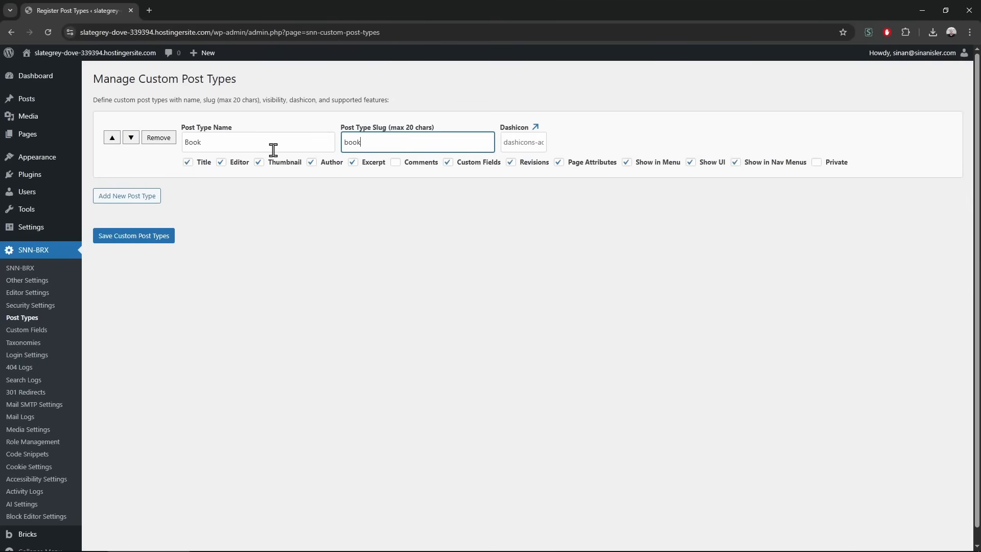
Copy dashicons-book from the Dashicons reference into the Dashicon field and save the post type
click(535, 127)
click(217, 9)
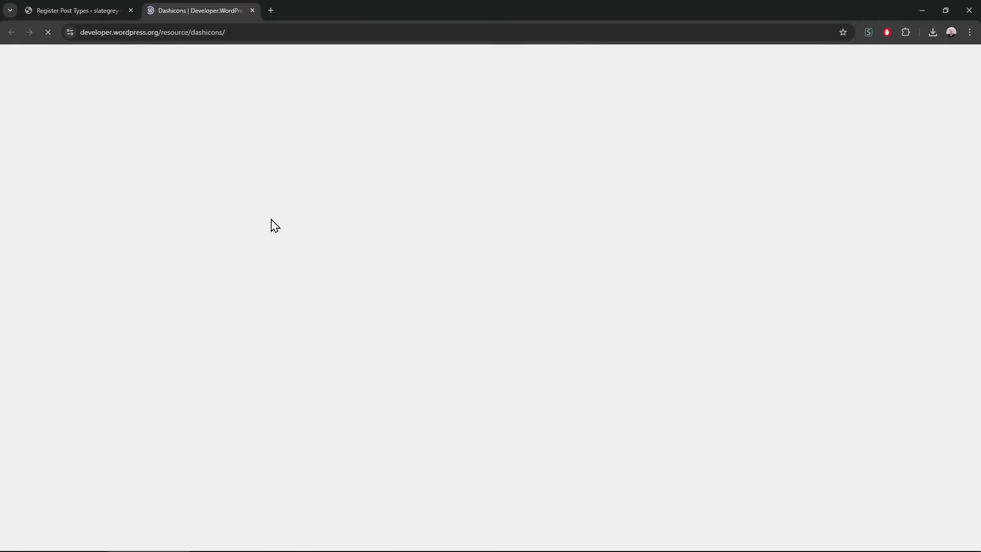
scroll(274, 225, down, 8)
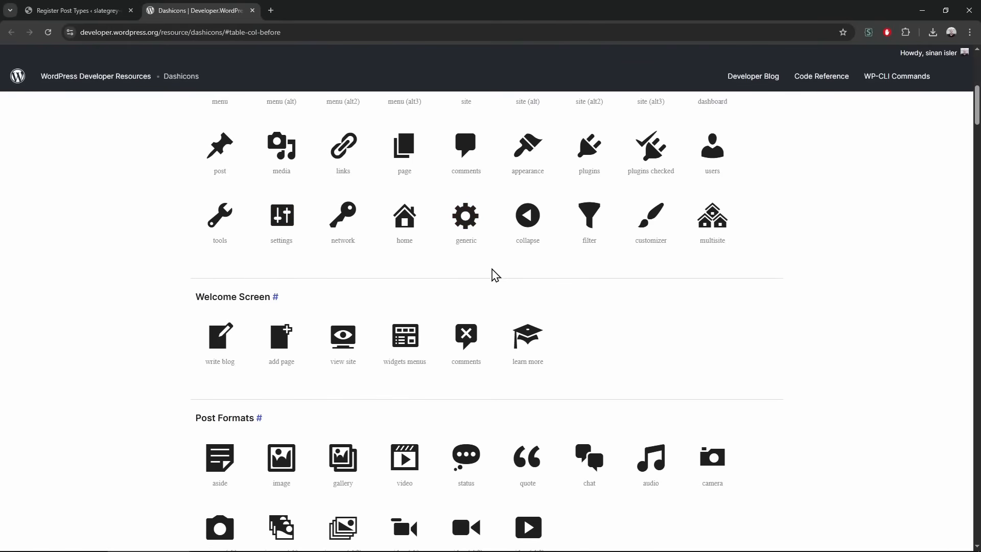
scroll(412, 270, up, 6)
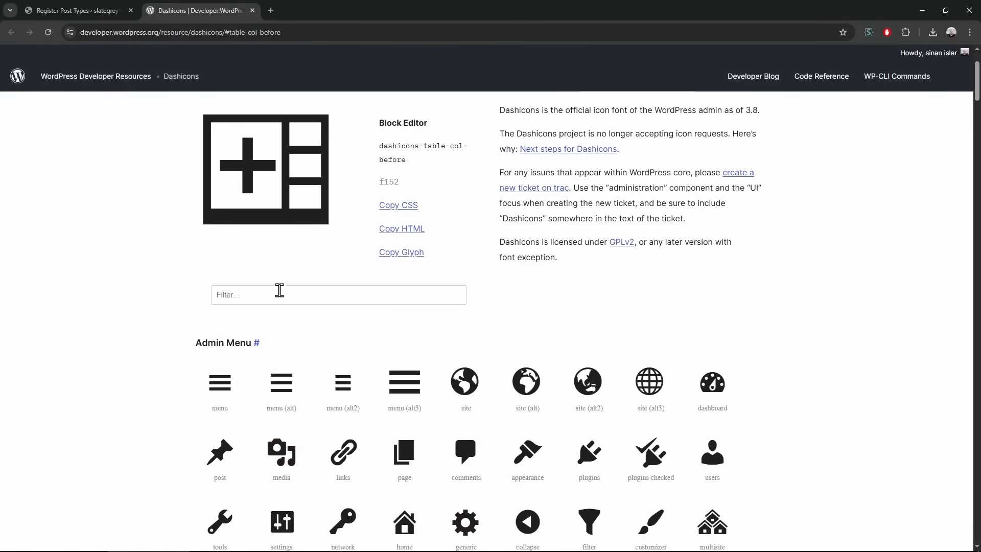
text(book)
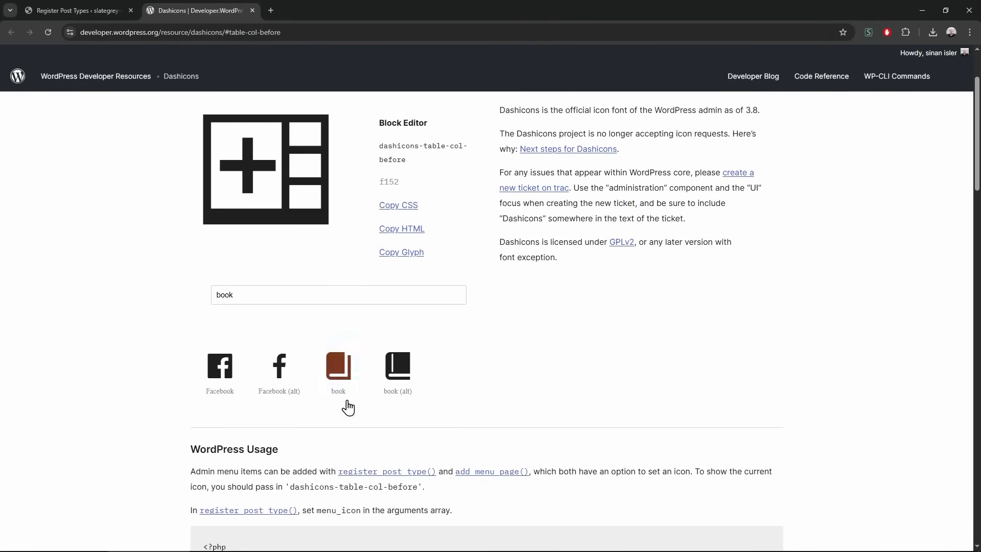
click(342, 366)
click(405, 192)
key(ctrl+c)
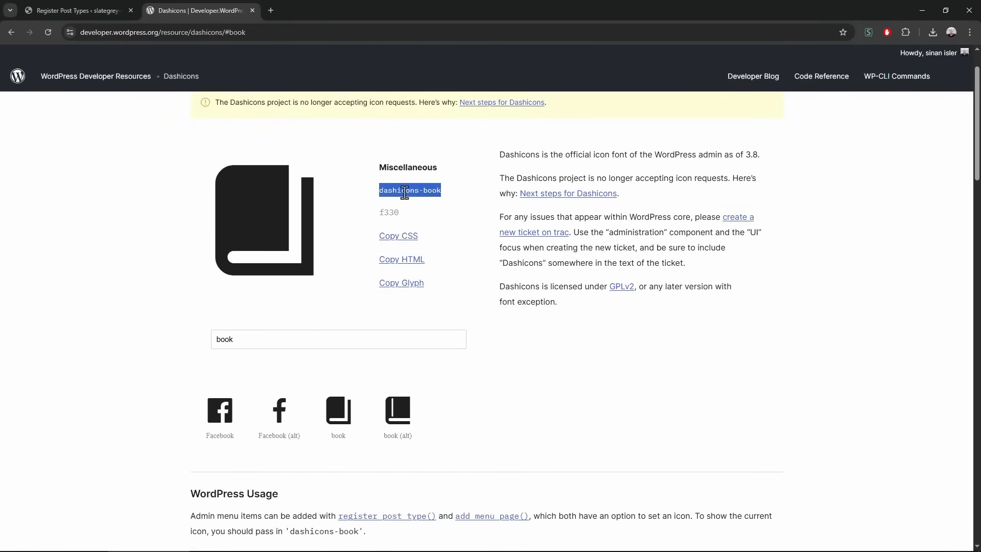
click(77, 10)
click(523, 143)
key(ctrl+v)
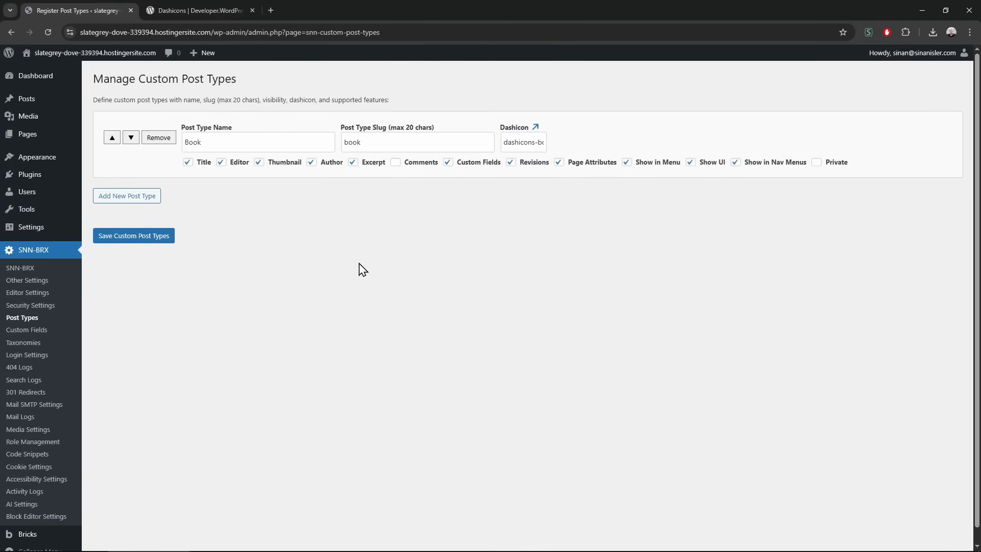
click(158, 236)
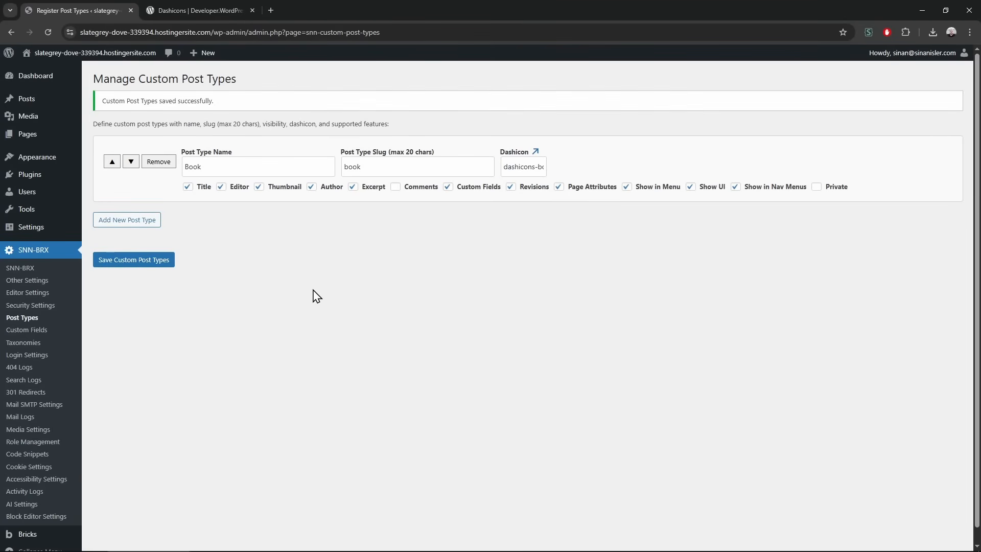
mouse_move(51, 193)
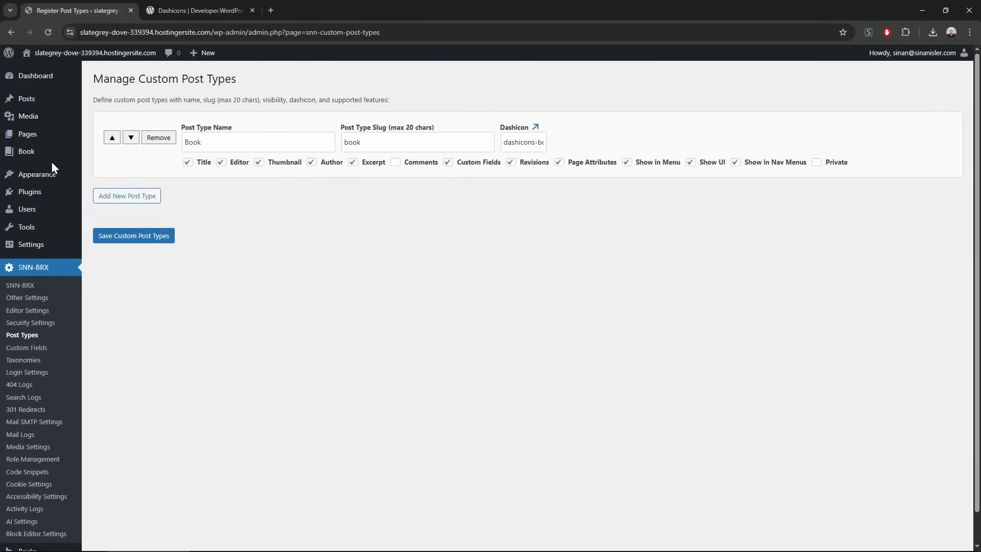
Create a new Book titled 'Harry Potter and the Devils Train'
mouse_move(51, 153)
middle_click(100, 167)
click(321, 9)
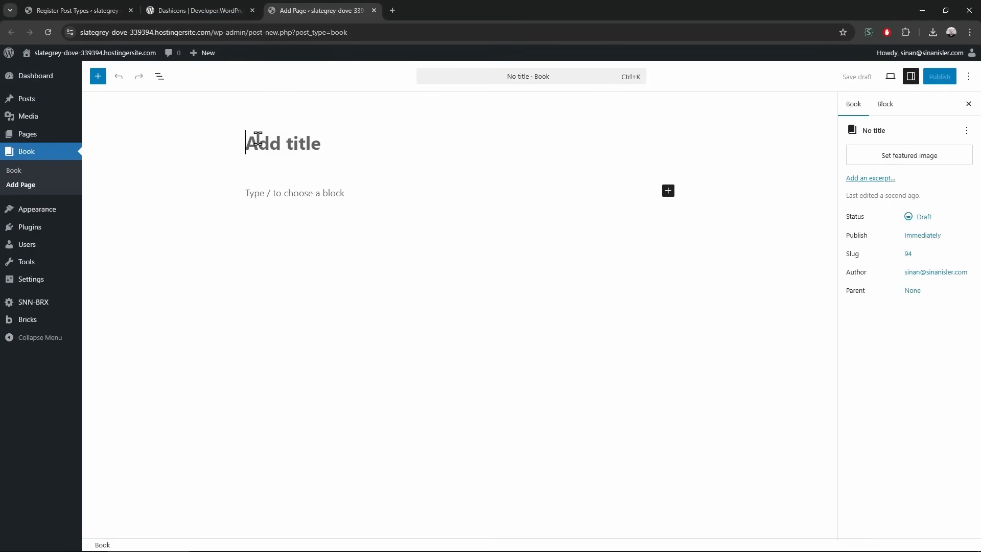
text(Ha)
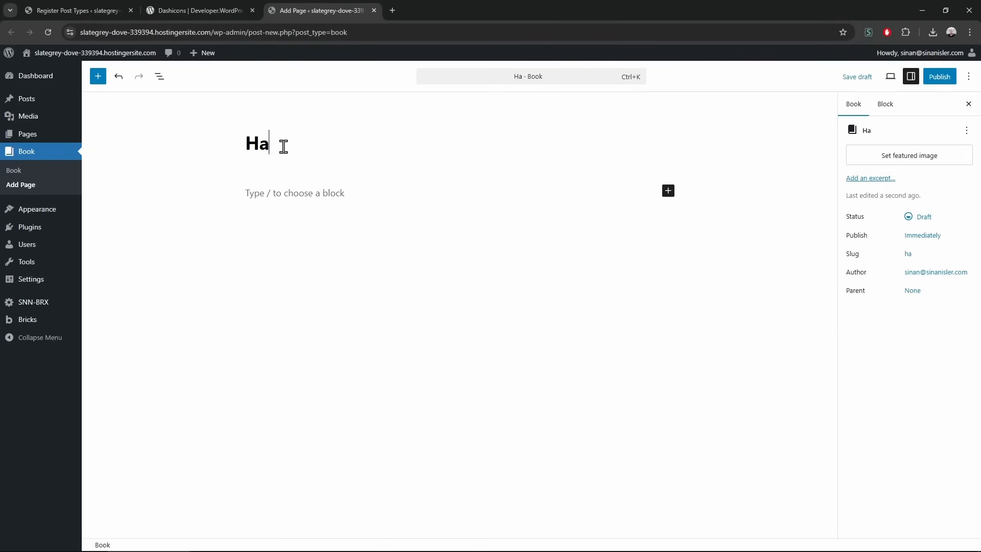
text(rry Po)
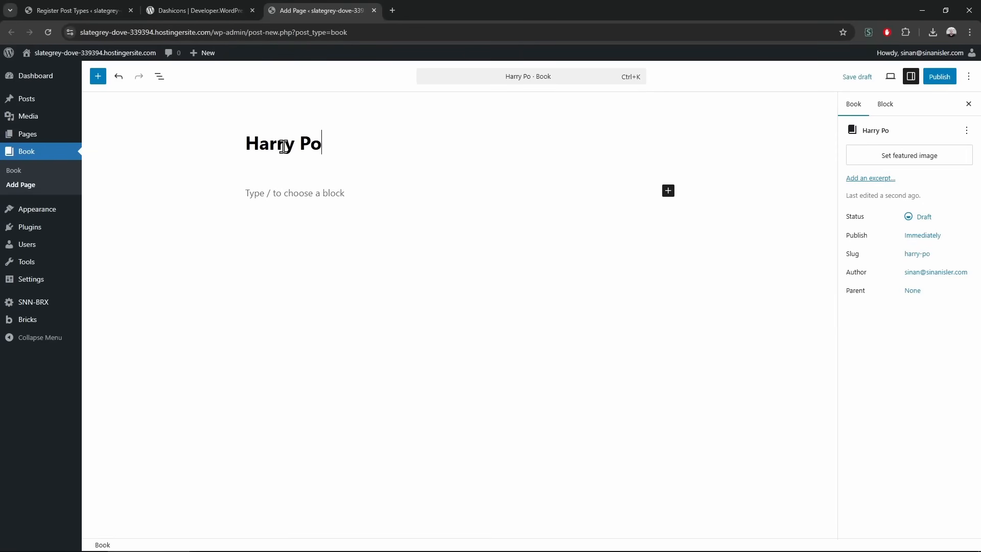
text(ttee)
key(BackSpace)
text(r )
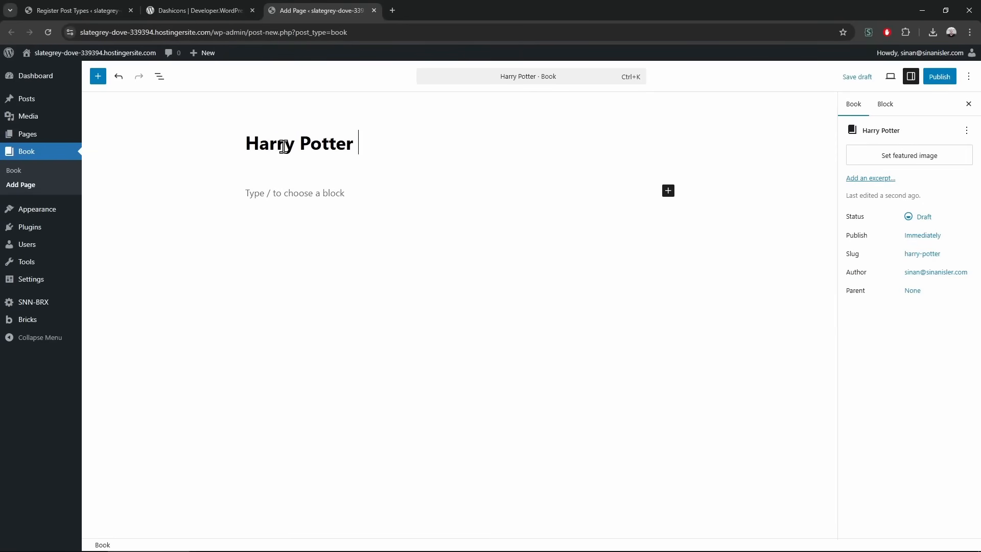
text(and the )
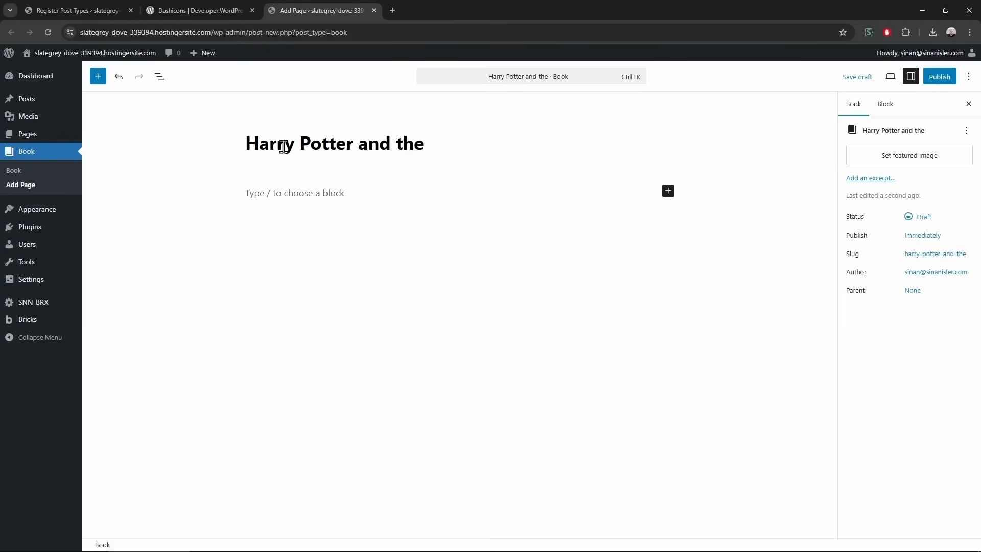
text(De)
key(BackSpace)
text(evils )
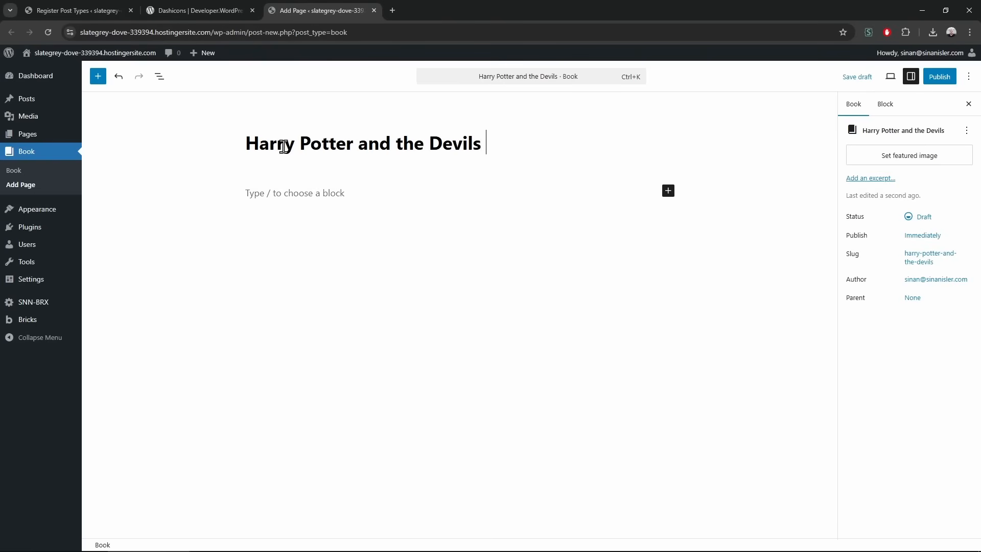
text(Trains)
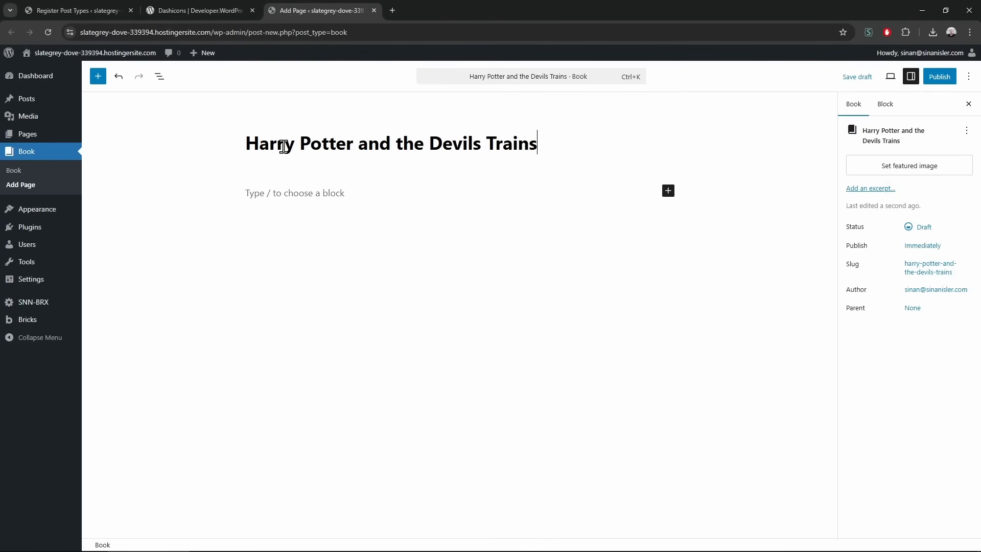
key(BackSpace)
Publish the new book
click(939, 78)
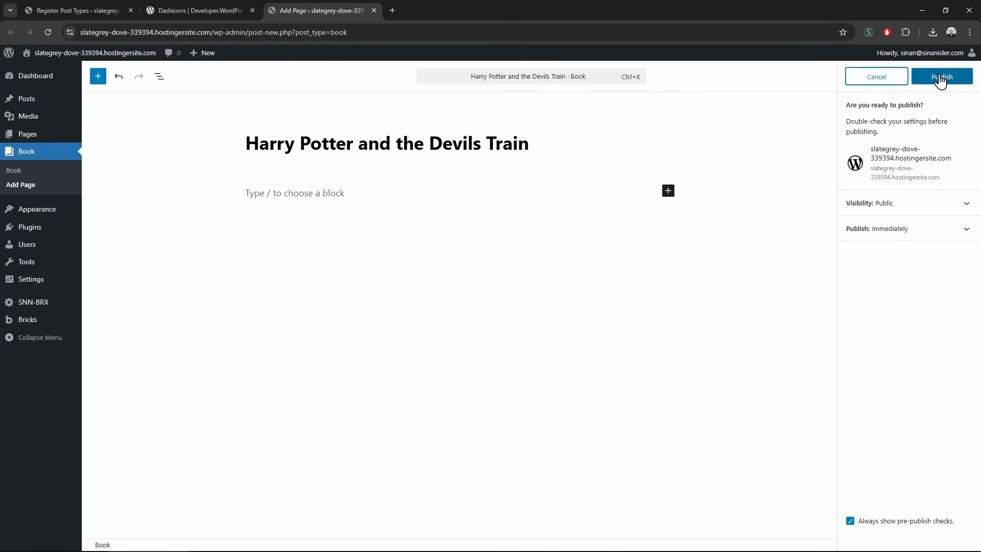
click(940, 77)
click(963, 78)
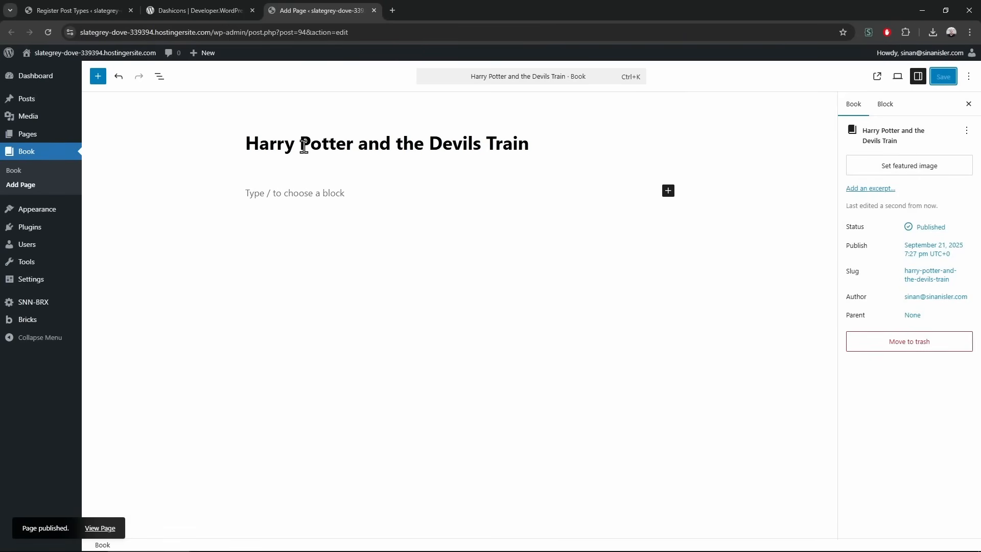
Set the domed building photo as featured image and return to the post types settings
click(888, 164)
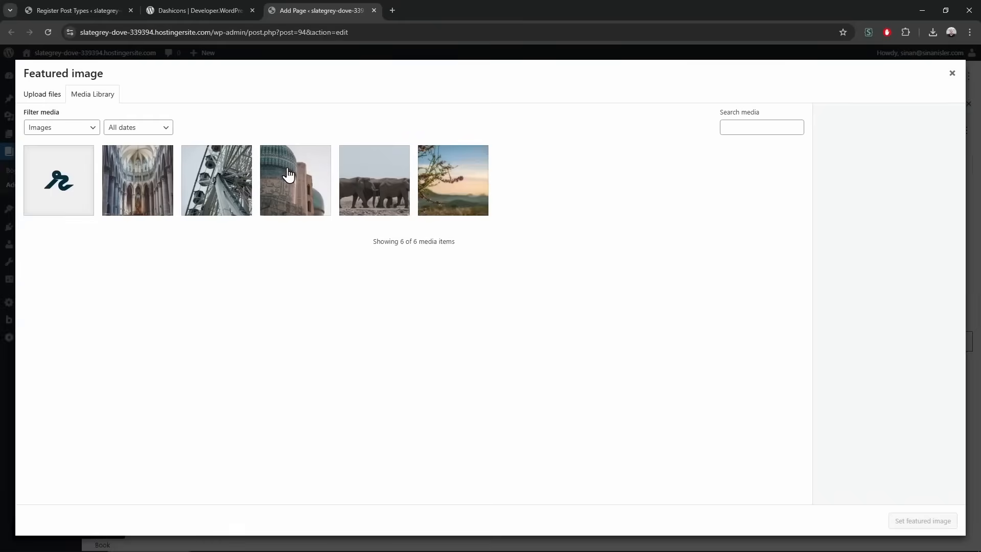
click(291, 177)
click(922, 520)
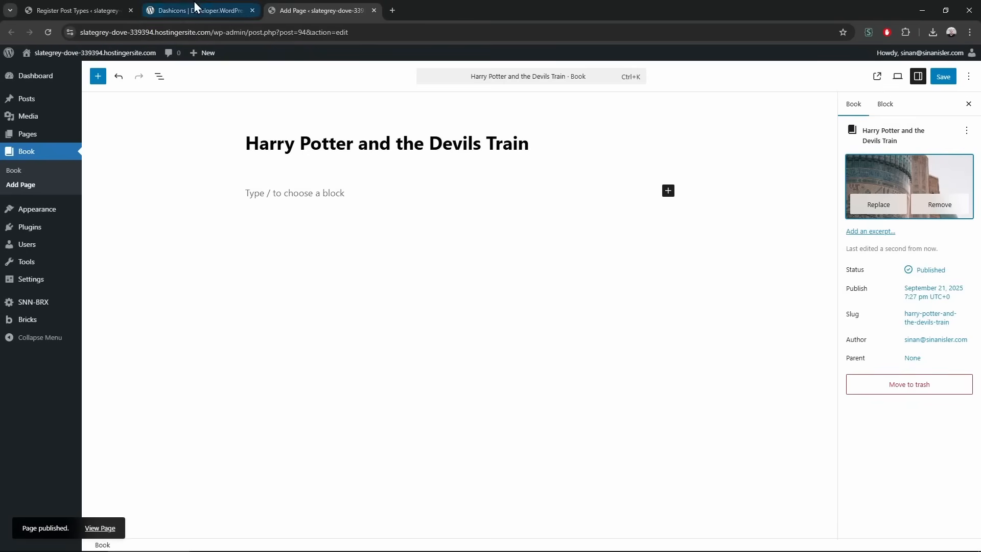
click(239, 10)
click(66, 11)
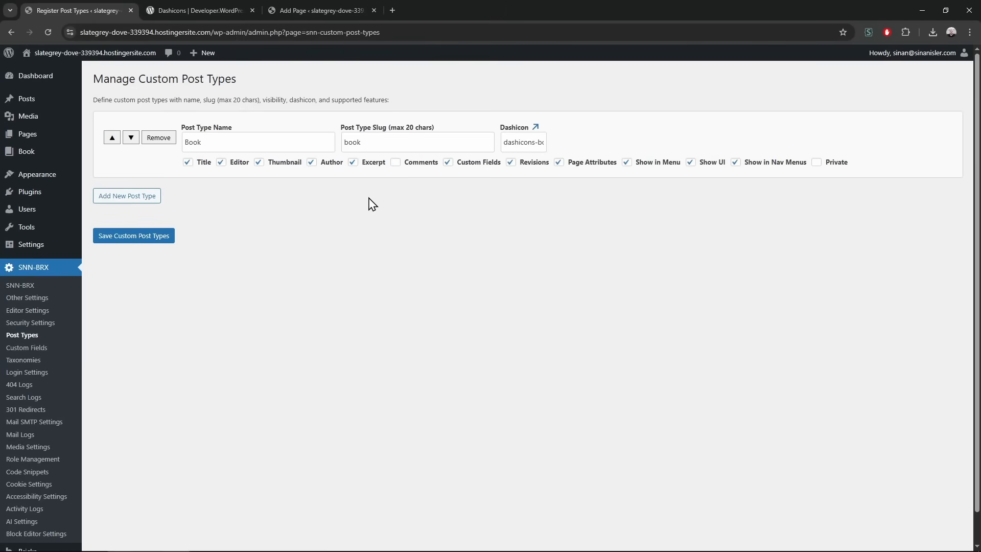
Save the post types, then add a taxonomy named Genre with slug genre
click(158, 236)
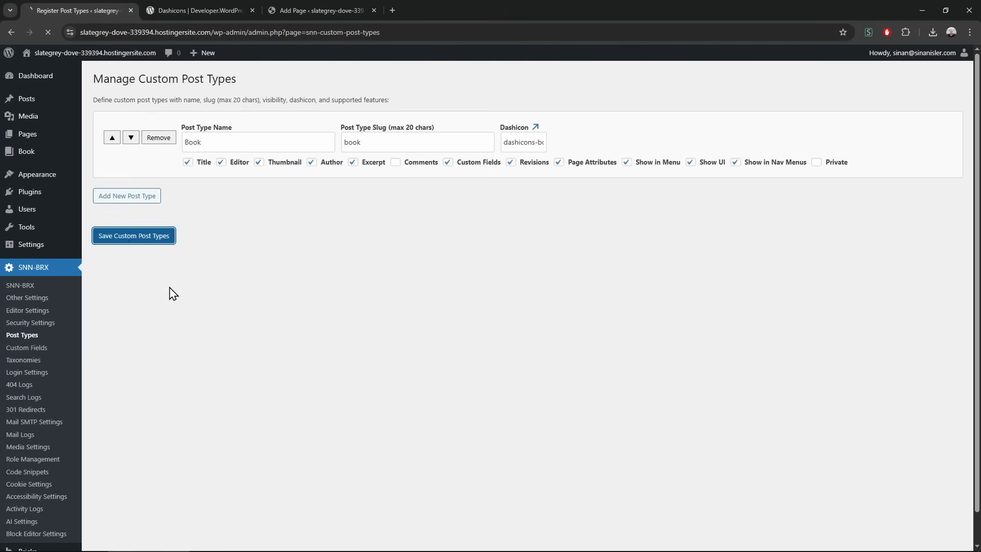
click(68, 366)
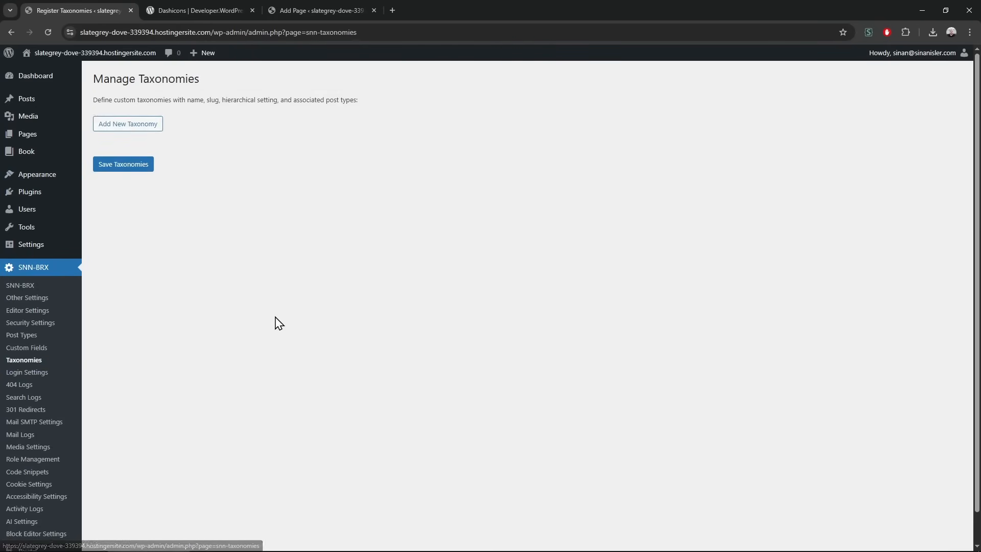
click(150, 130)
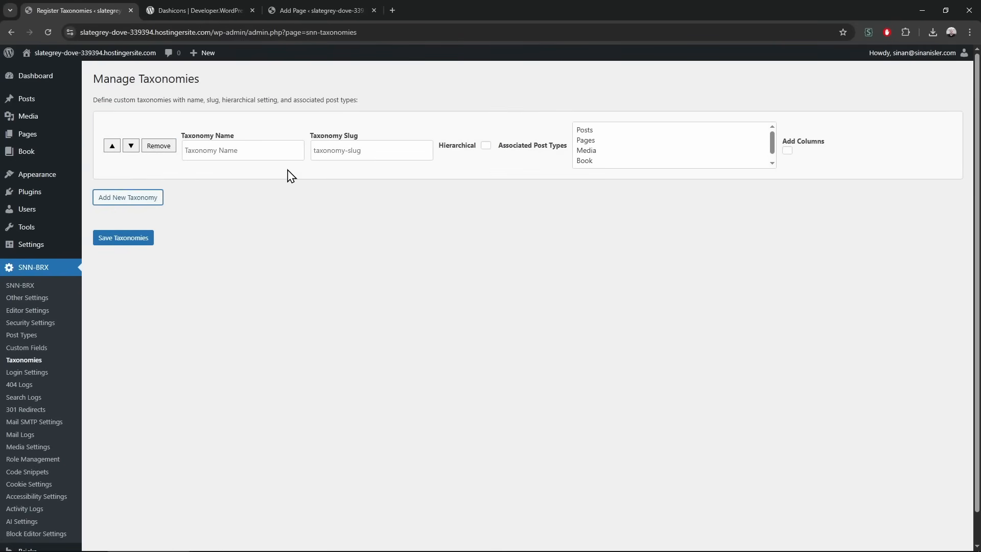
click(252, 150)
text(Genre)
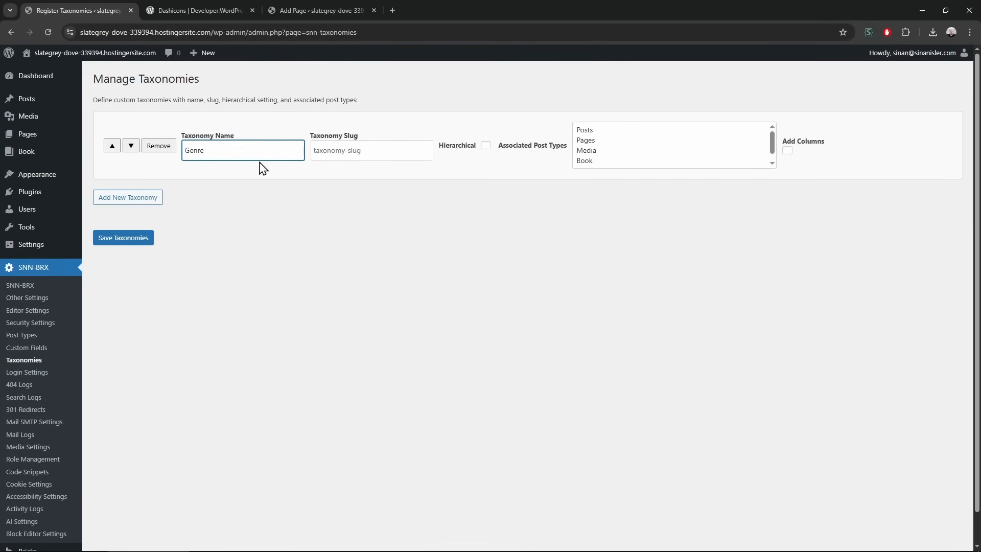
key(ctrl+a)
key(ctrl+c)
click(342, 151)
key(ctrl+v)
click(471, 201)
Make Genre hierarchical, link it to Book with list columns, and save it
click(486, 145)
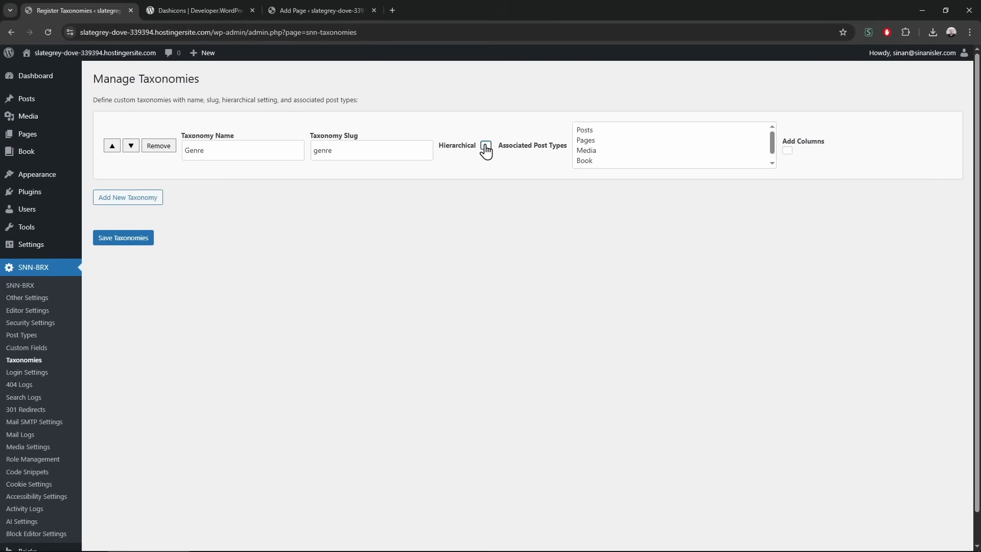
click(594, 162)
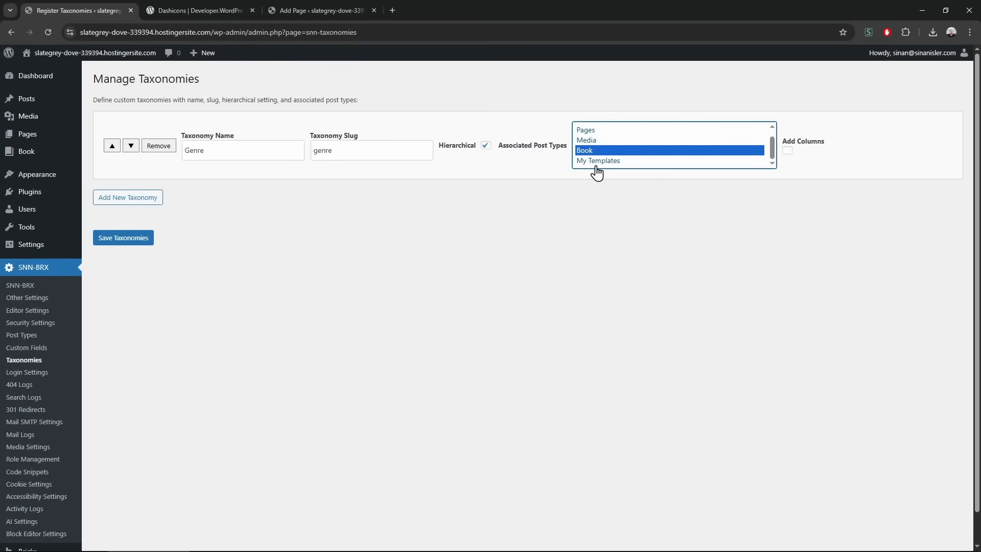
click(788, 152)
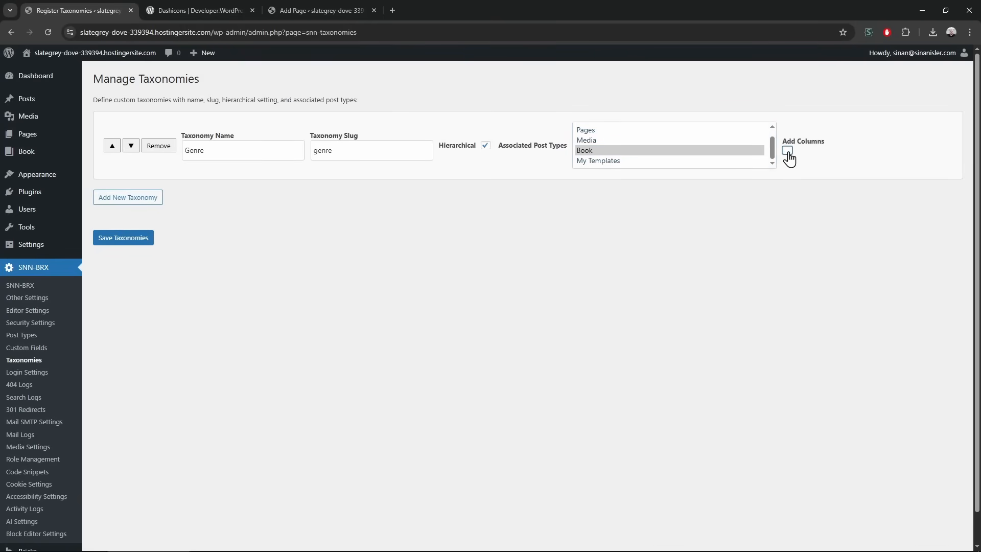
click(147, 239)
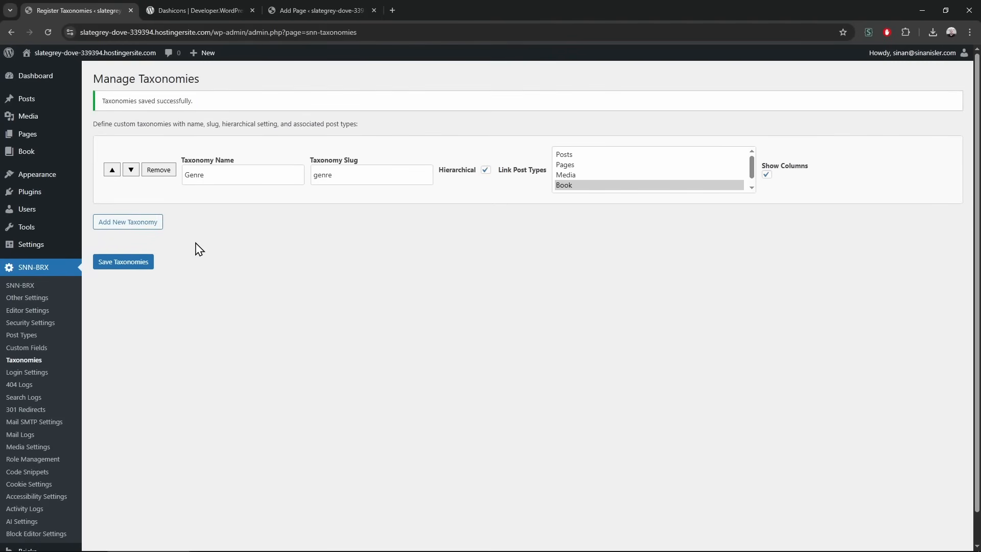
click(31, 153)
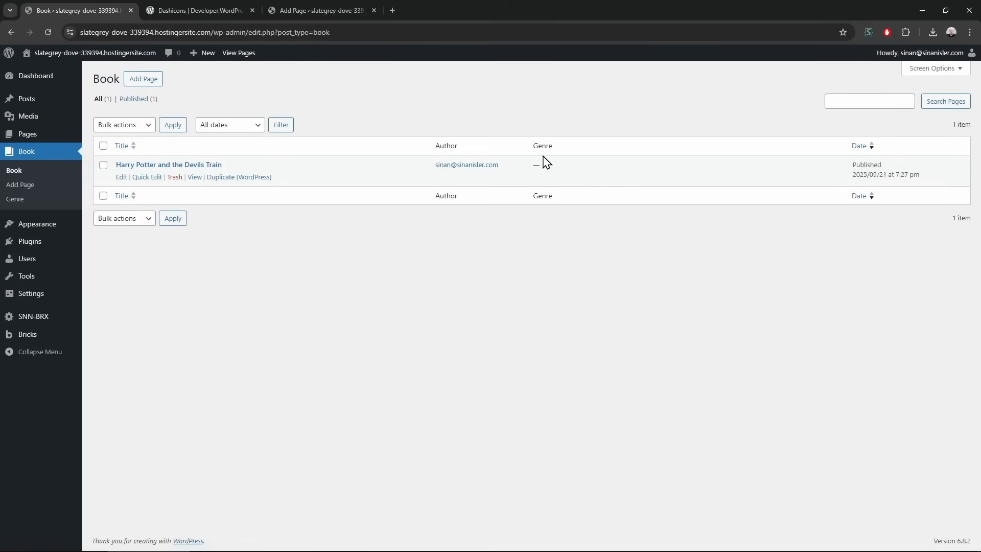
Add the Action and Fantasy genre terms for Books
click(45, 186)
click(47, 205)
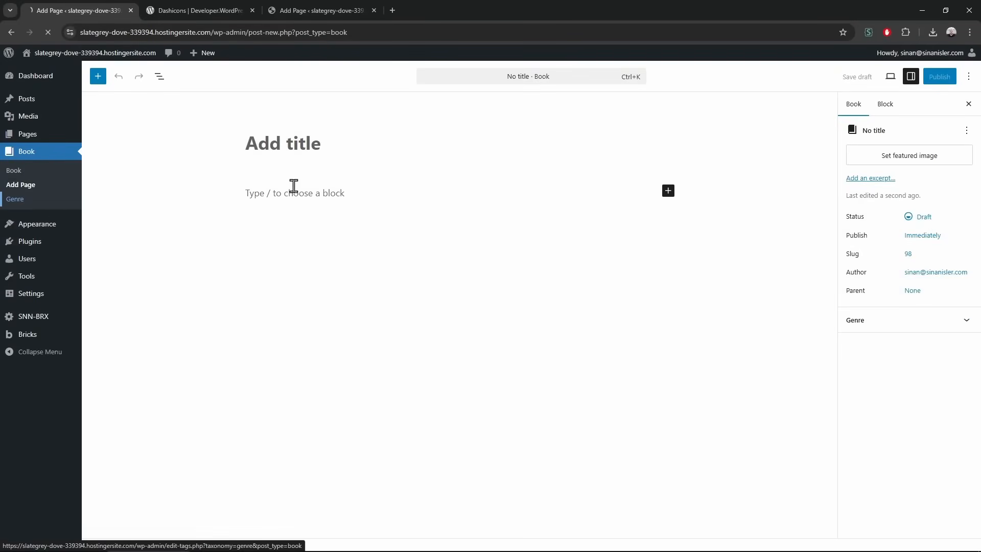
text(Action)
key(Return)
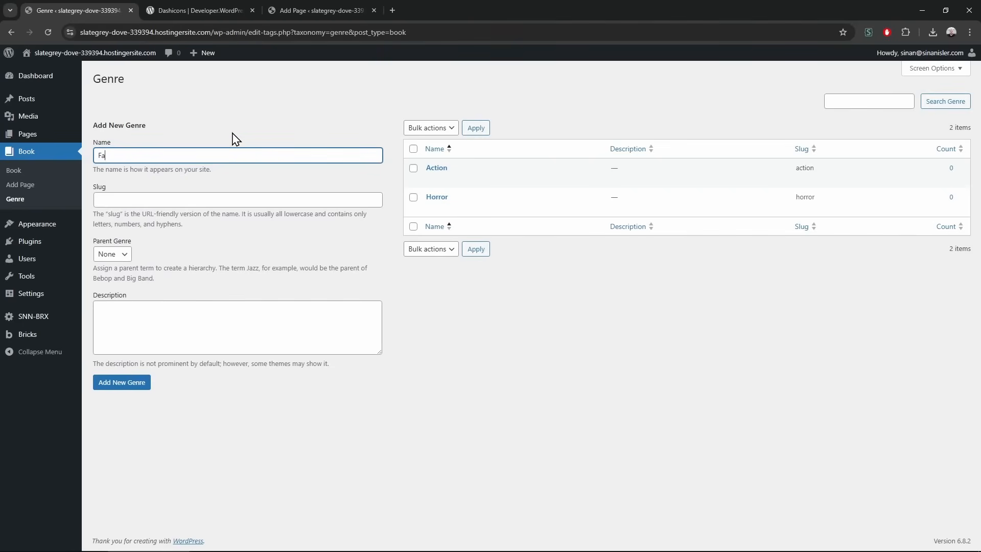
key(Return)
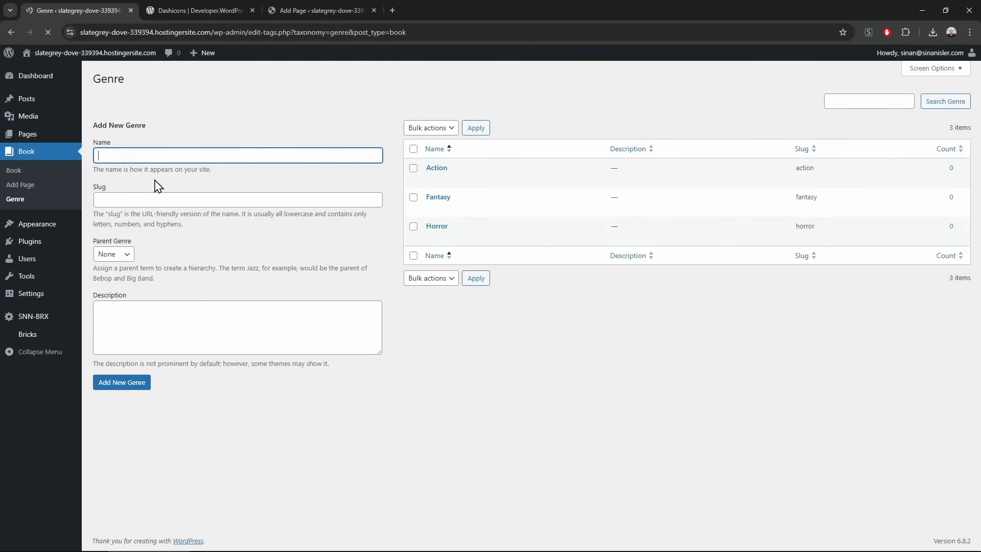
File the Harry Potter book under Fantasy via Quick Edit and open it for editing
click(32, 160)
click(148, 178)
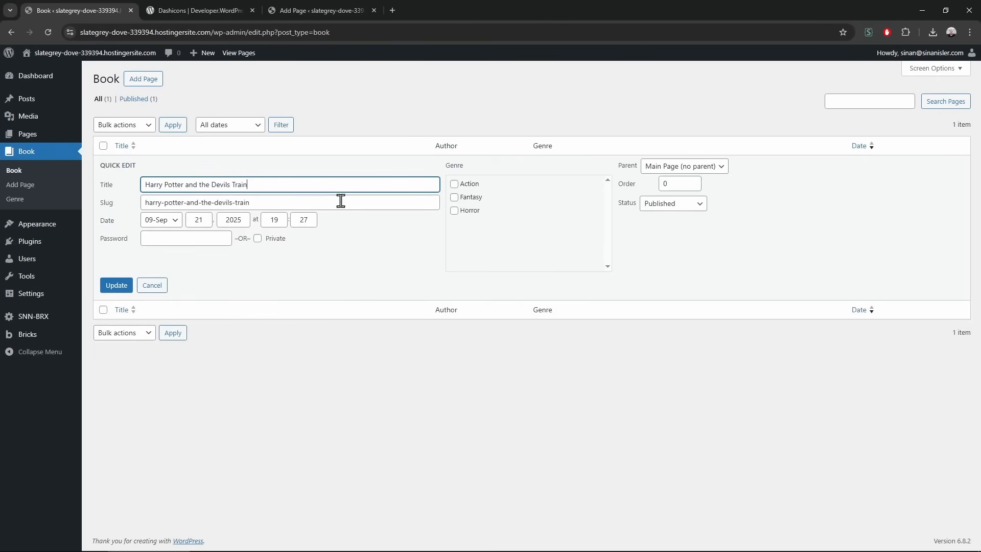
click(454, 198)
click(116, 286)
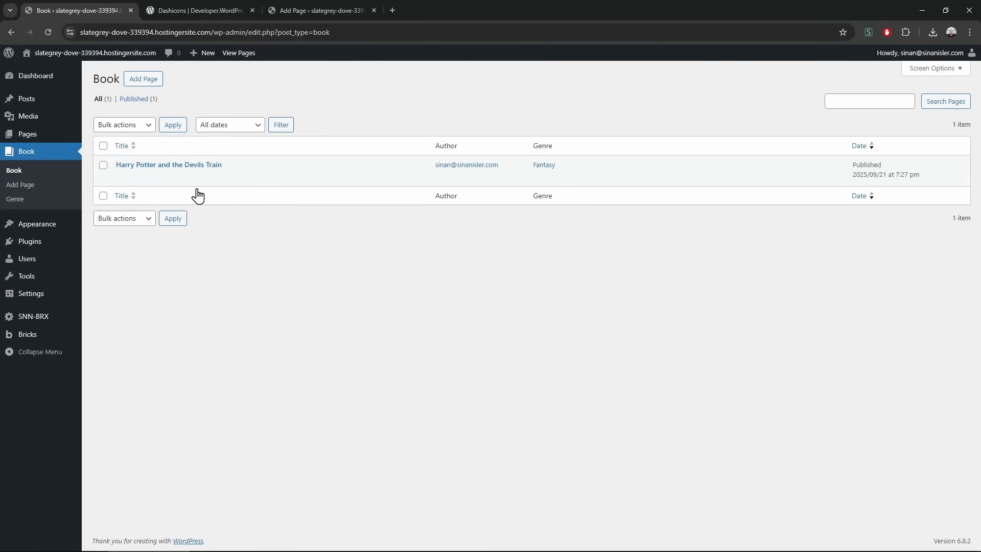
click(201, 166)
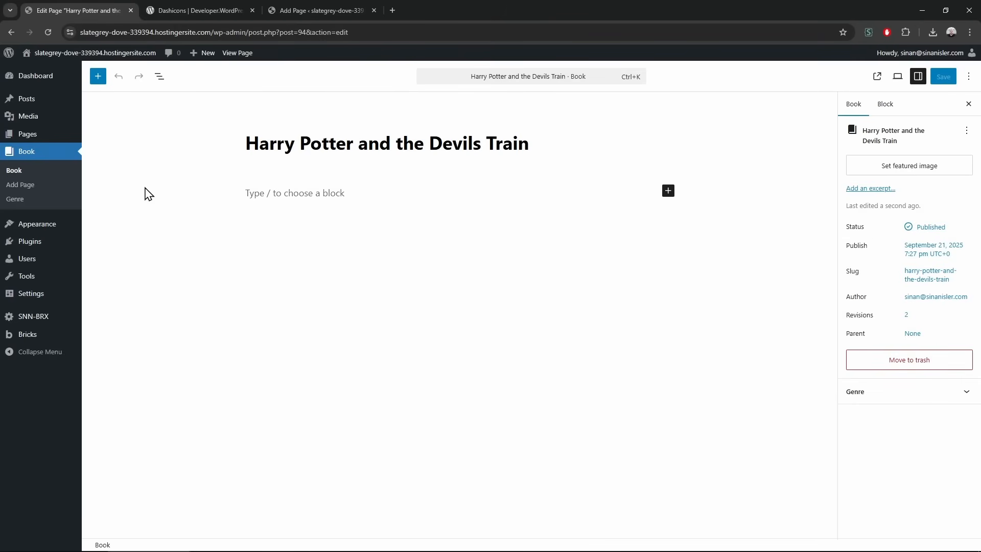
mouse_move(57, 325)
middle_click(135, 323)
Add two custom field rows, both in the group Books
click(197, 5)
click(133, 152)
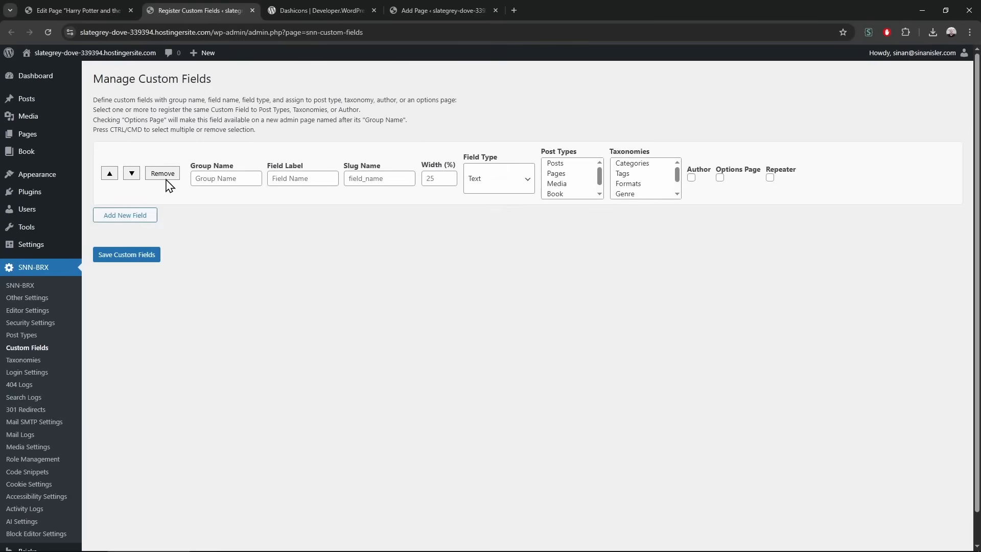
click(229, 178)
text(ISBN)
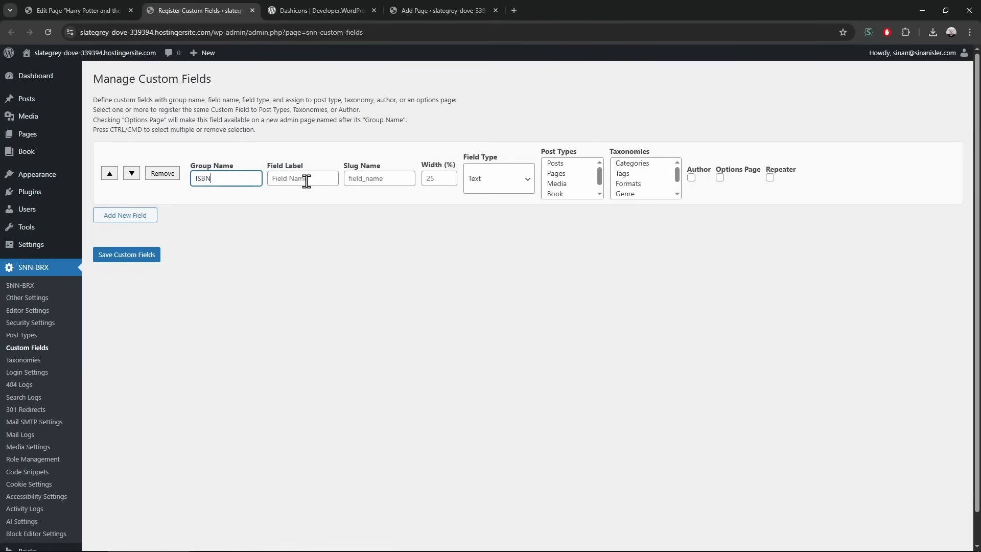
double_click(241, 180)
text(B)
triple_click(207, 166)
click(239, 244)
click(125, 215)
double_click(207, 179)
key(ctrl+c)
click(225, 246)
key(ctrl+v)
click(299, 345)
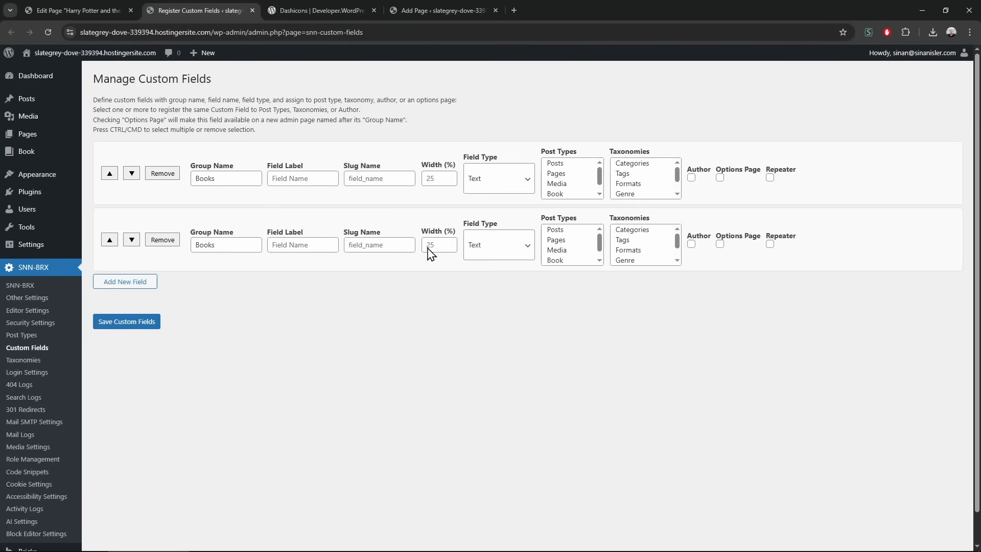
Name the first field ISBN with slug isbn and assign both fields to Book posts
click(432, 180)
click(282, 180)
text(I)
key(Tab)
text(i)
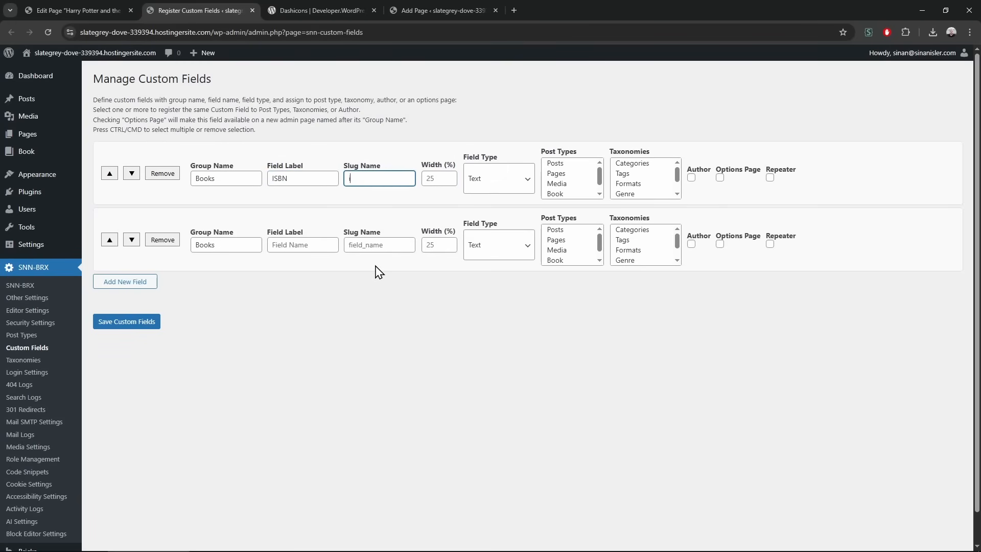
click(563, 194)
click(556, 260)
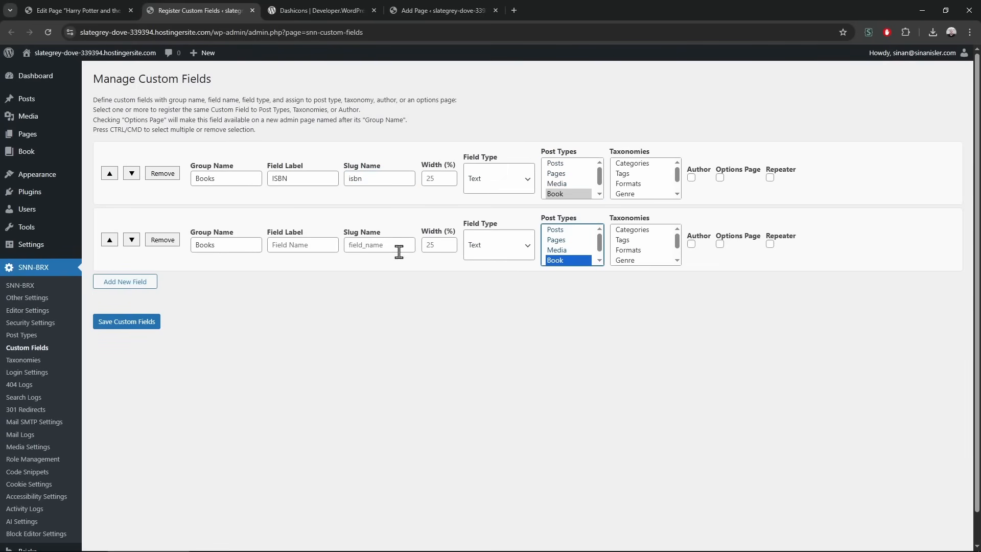
Name the second field Author Name (author_name), make it a repeater, and save
click(293, 245)
text(Author)
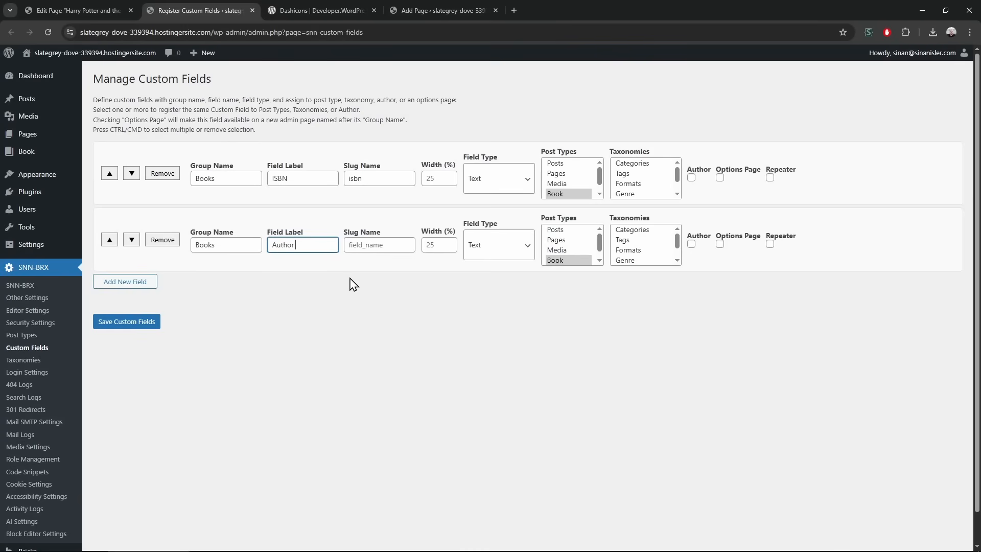
key(ctrl+a)
key(ctrl+c)
click(377, 247)
key(ctrl+v)
click(373, 305)
mouse_move(396, 246)
mouse_down()
mouse_move(349, 250)
mouse_move(386, 251)
mouse_up()
click(409, 312)
click(370, 308)
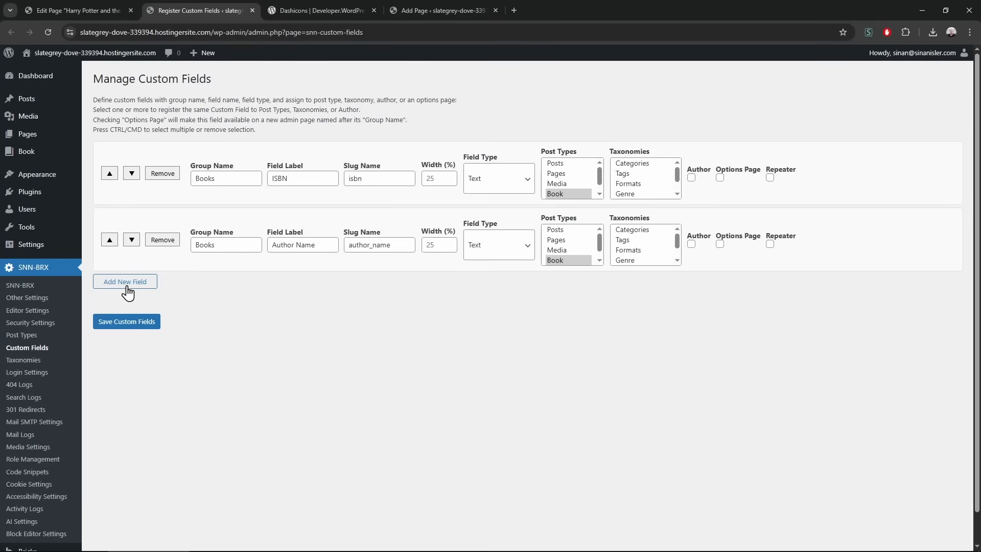
click(770, 244)
click(126, 324)
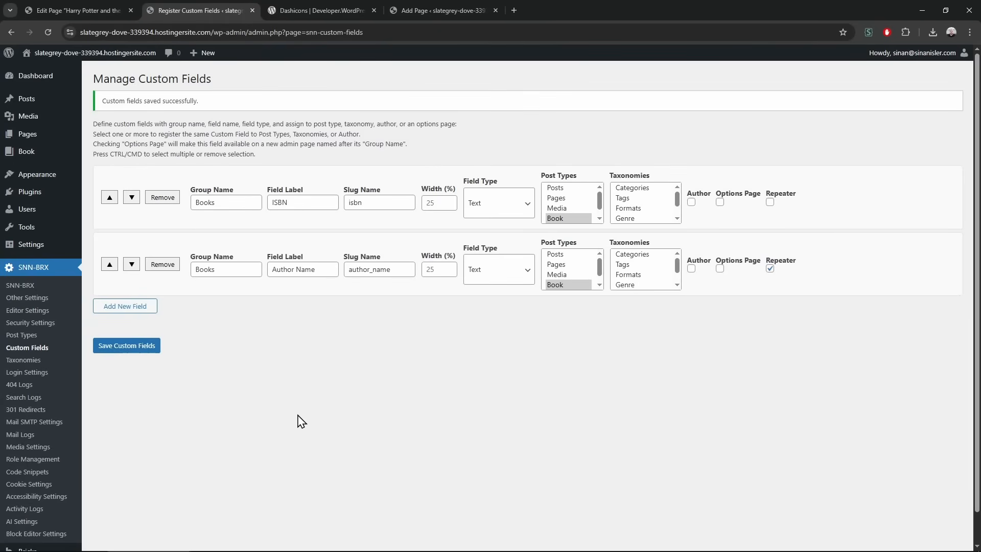
Reload the book editor to show the new fields and fill in the ISBN
click(91, 1)
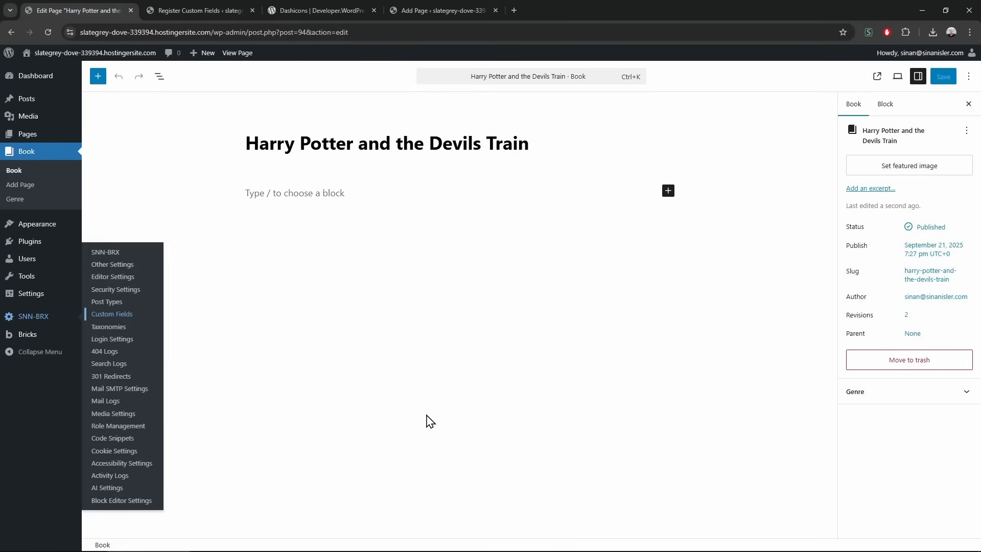
click(414, 434)
key(F5)
click(552, 99)
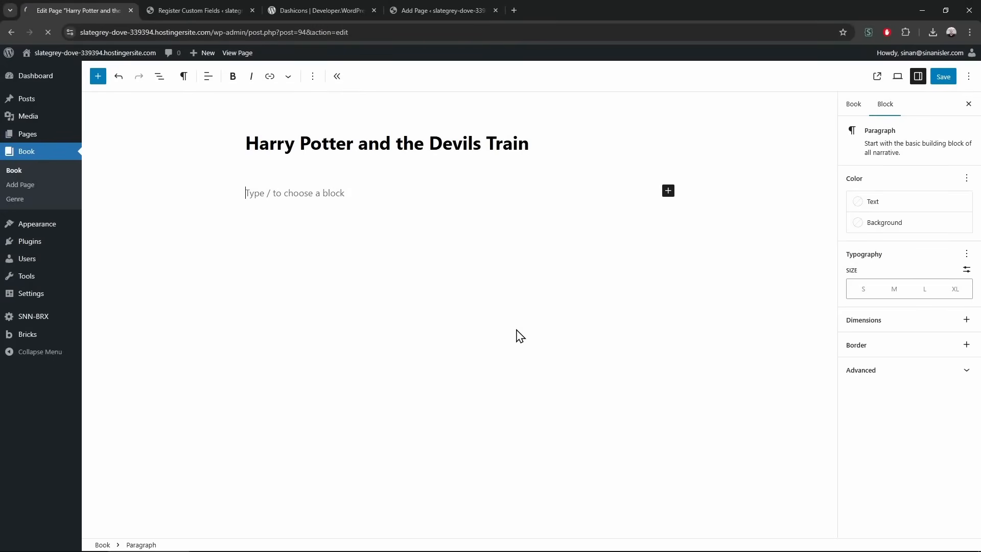
click(191, 456)
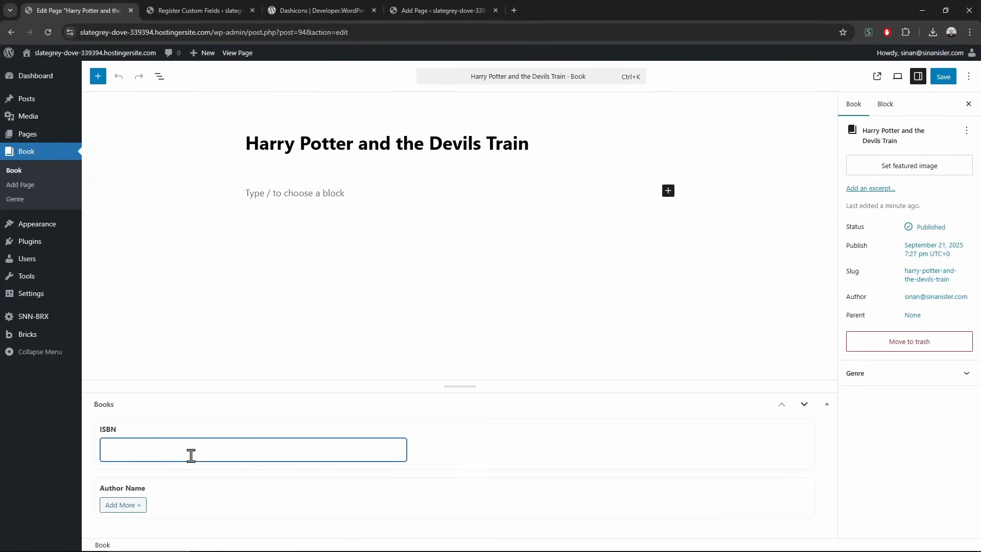
text(HJAGSDJASD()^)+=(^(=)+(=)+(^=)
drag(118, 450, 368, 450)
text(12893727321927)
drag(127, 450, 104, 450)
key(BackSpace)
text(ISBN2893727321927)
Add two Author Name entries, starting with J. K. Rowling, and save the book
click(125, 506)
click(189, 483)
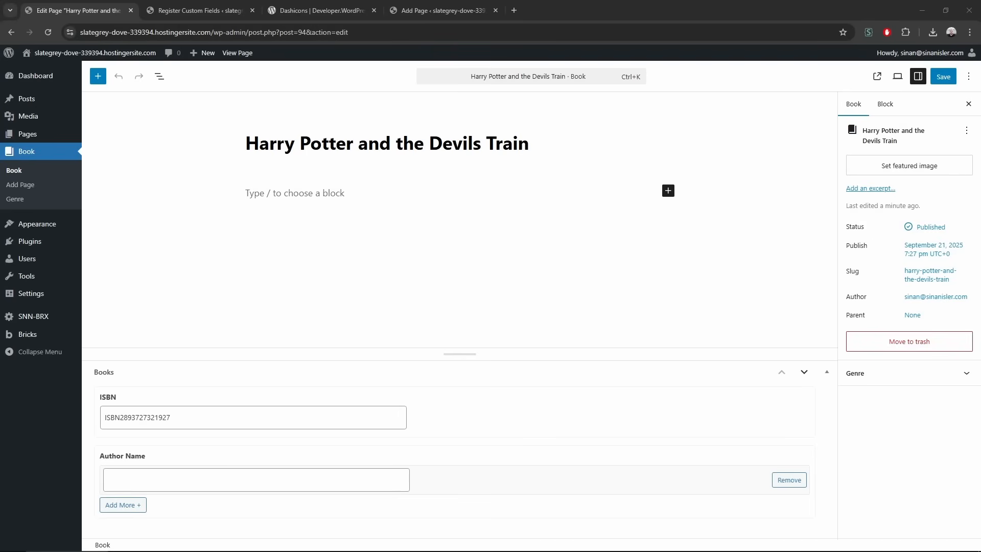
click(197, 477)
text(J. K. Rowling)
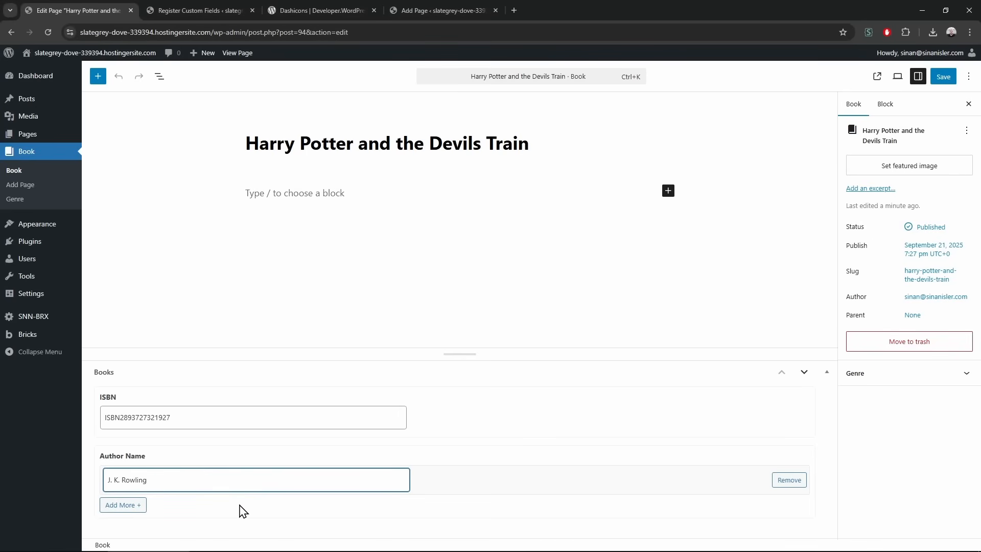
click(124, 508)
click(162, 477)
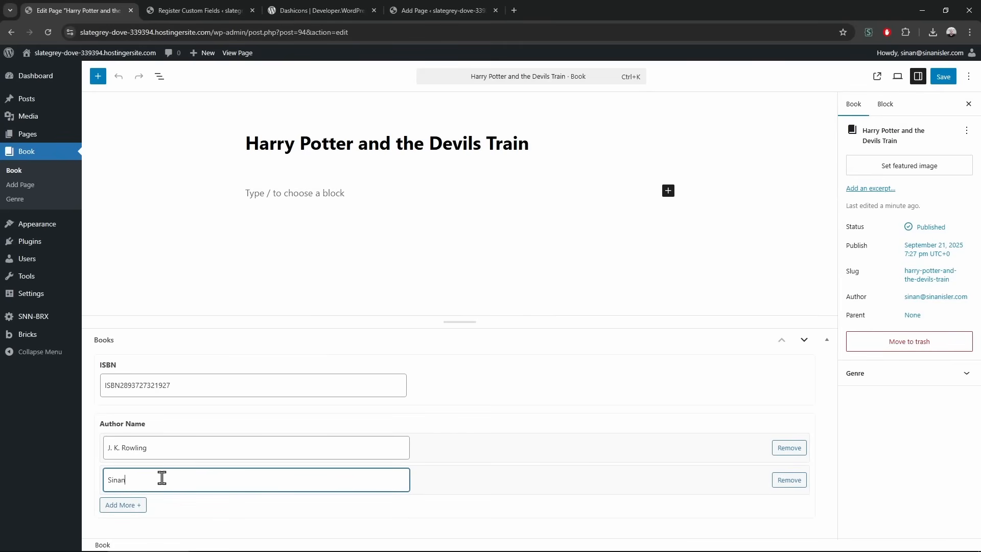
click(944, 78)
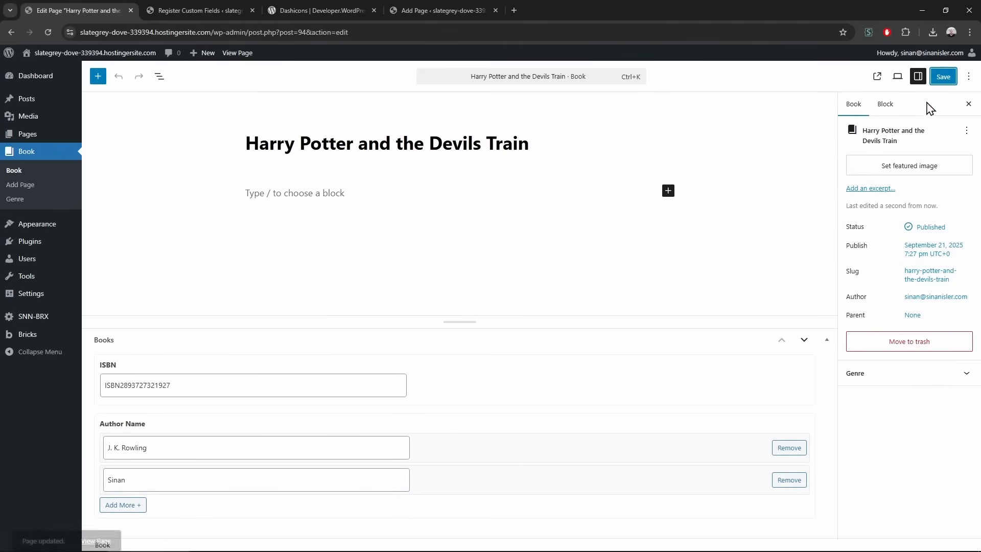
Set the cathedral photo as the book's featured image and save
click(890, 166)
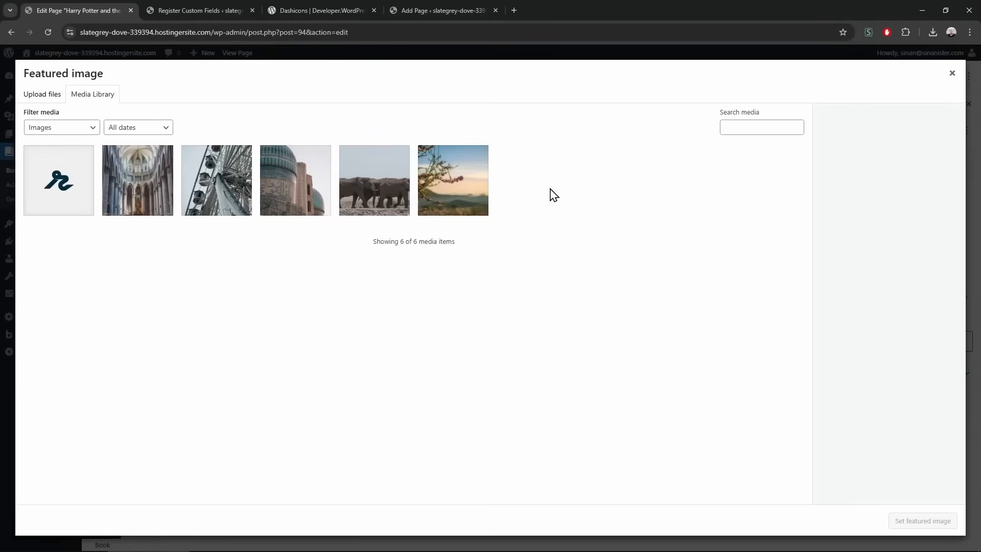
click(148, 196)
click(923, 521)
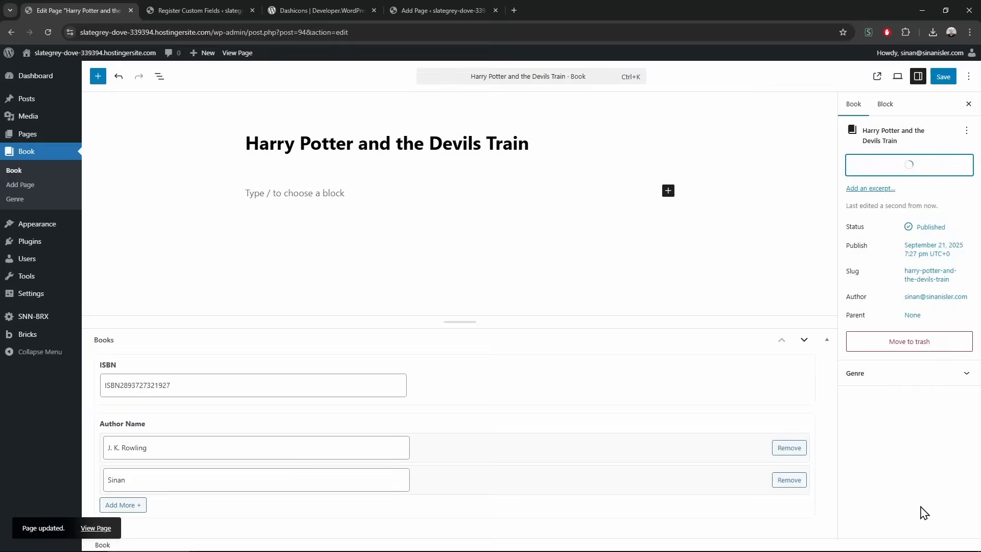
click(943, 77)
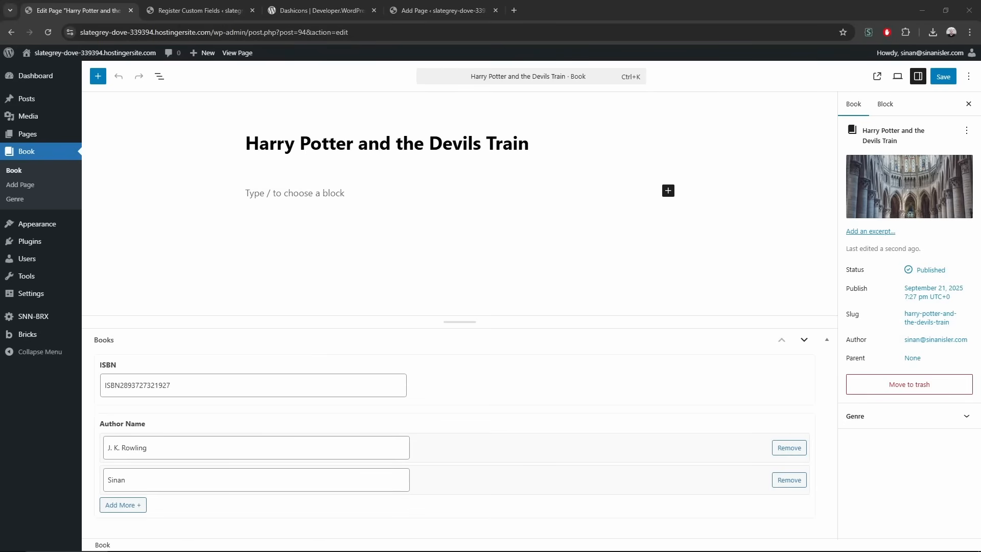
Replace the featured image with an uploaded Harry Potter cover and save the book
drag(450, 234, 918, 174)
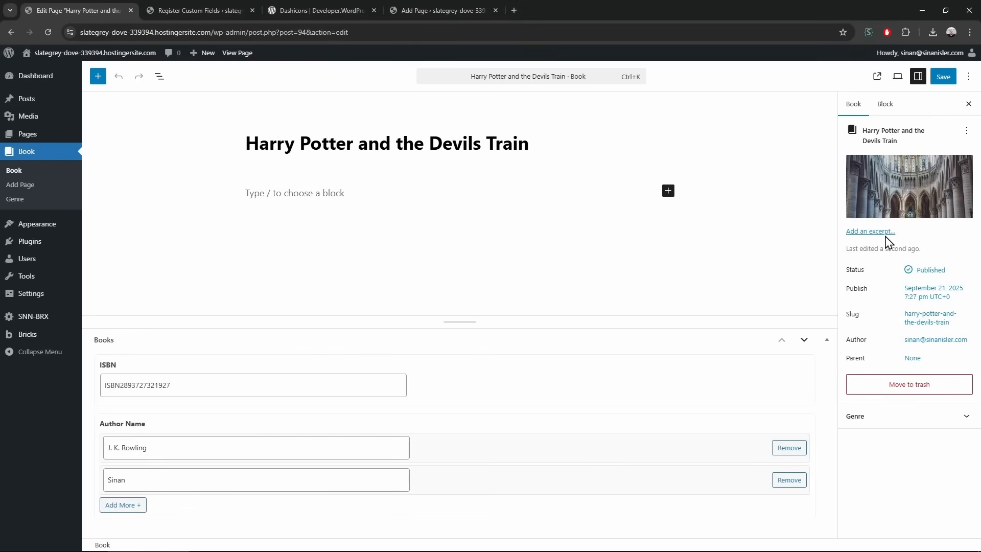
click(940, 204)
drag(791, 231, 911, 164)
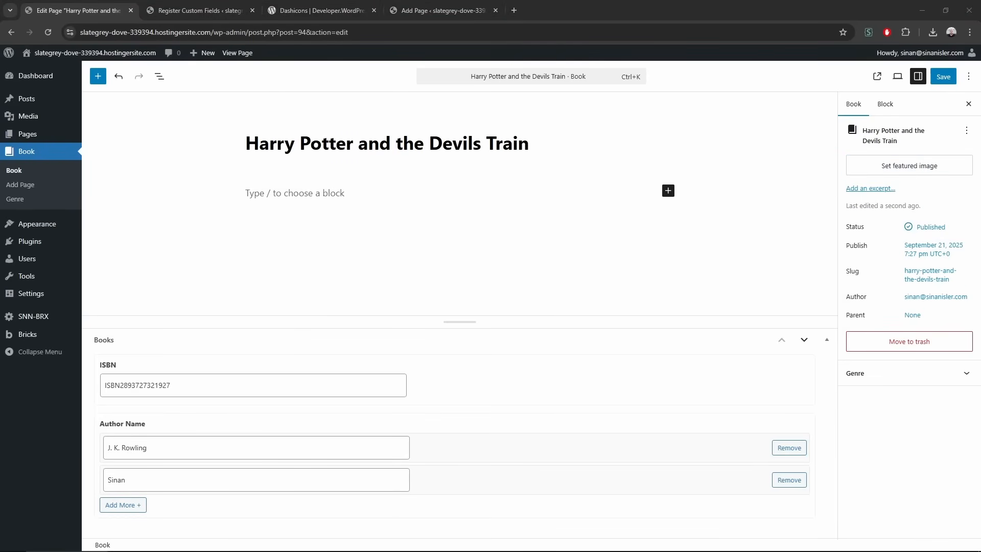
drag(736, 140, 907, 165)
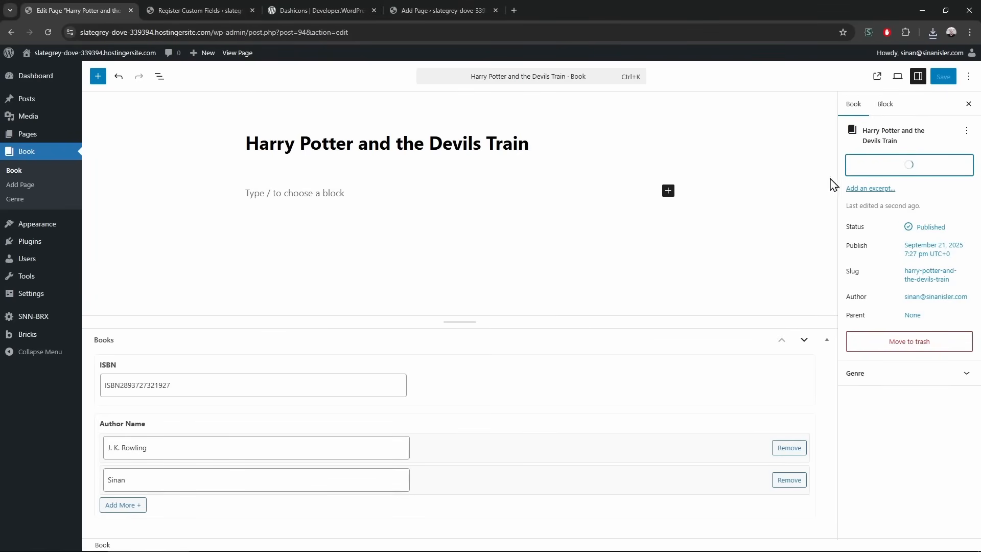
click(944, 77)
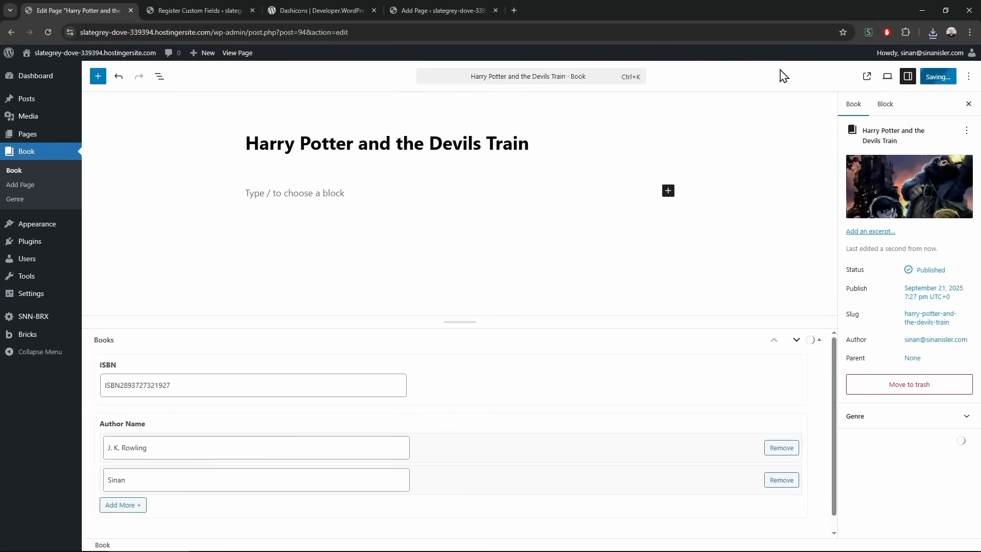
drag(459, 323, 461, 275)
Enter 50 as the ISBN and Author Name field widths, save, and reload the book editor
click(199, 10)
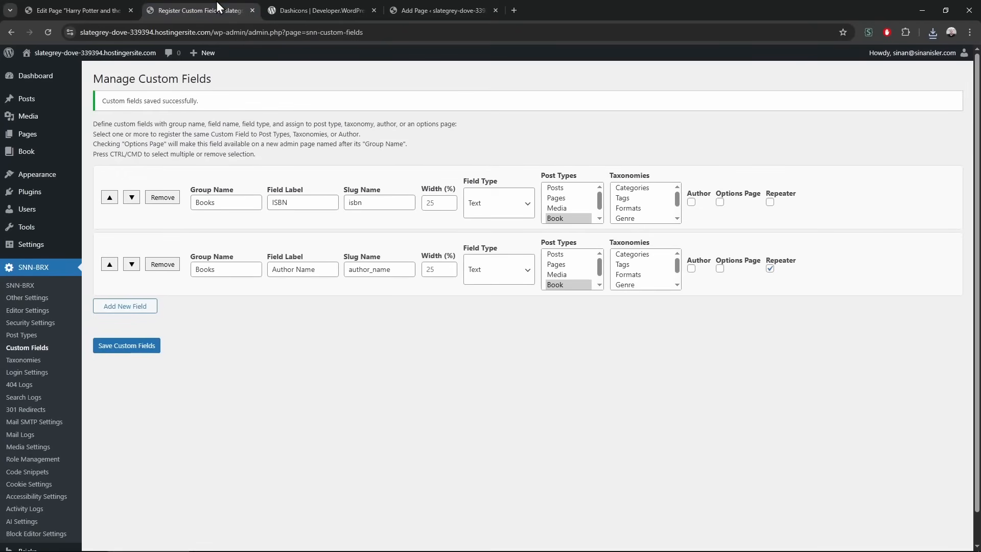
click(435, 203)
text(50)
double_click(436, 269)
text(50)
click(102, 11)
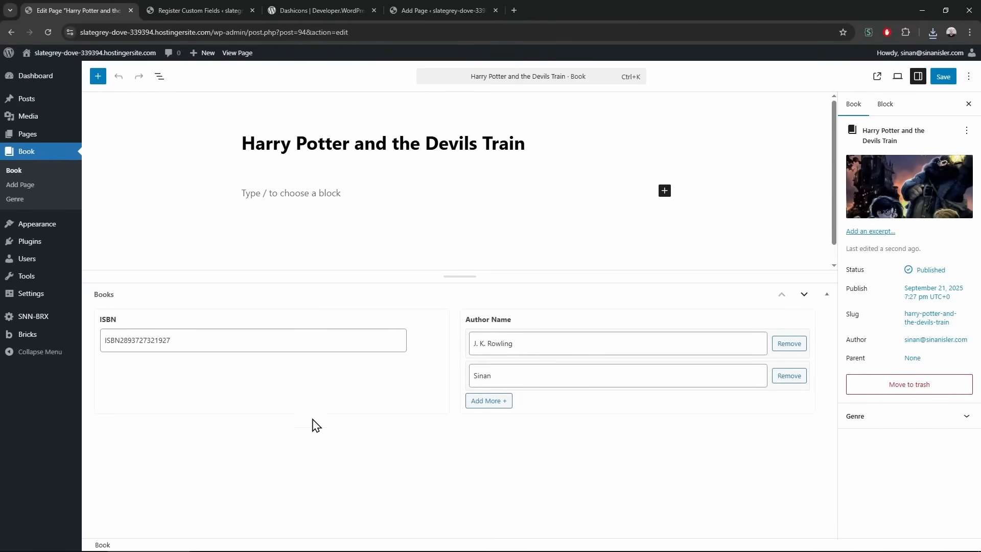
click(230, 7)
click(428, 203)
click(428, 268)
click(140, 345)
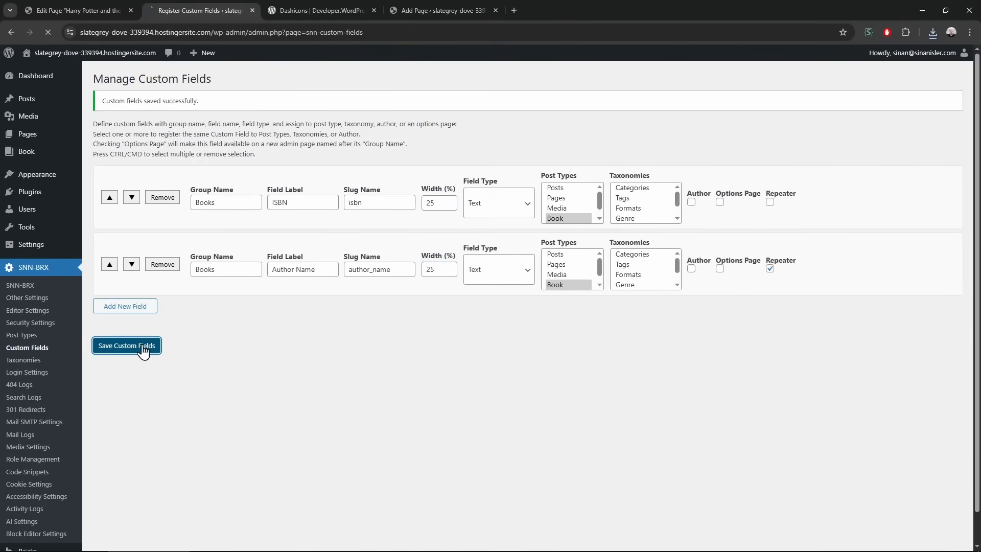
click(125, 12)
key(F5)
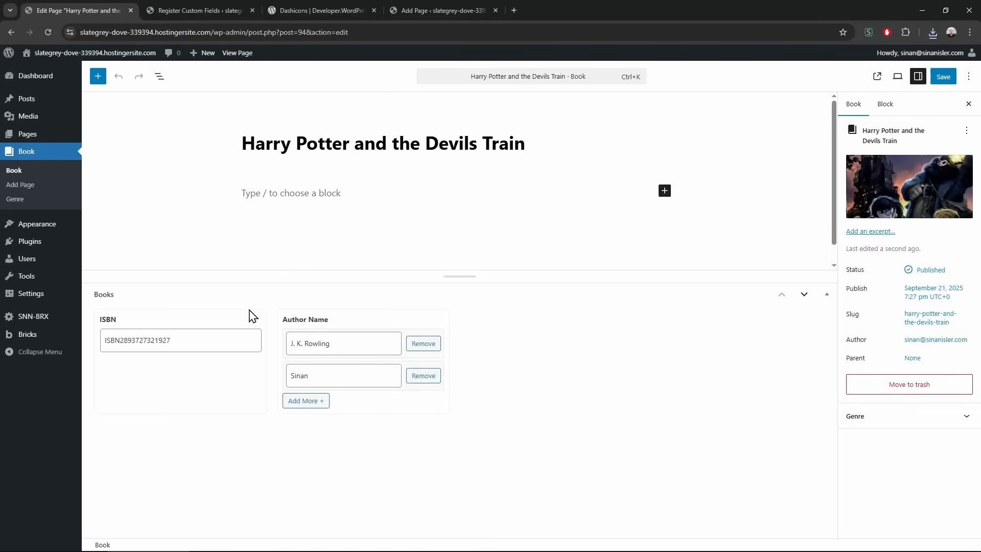
Re-enter width 50 for both ISBN and Author Name, save, and reload the editor again
click(195, 3)
double_click(429, 208)
text(50)
click(429, 270)
double_click(428, 270)
text(50)
click(95, 348)
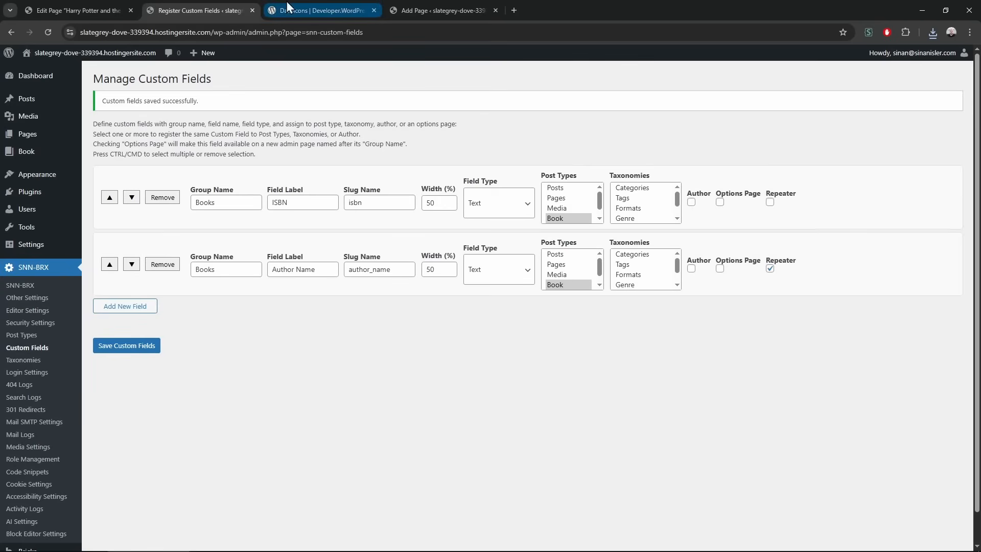
click(86, 7)
key(F5)
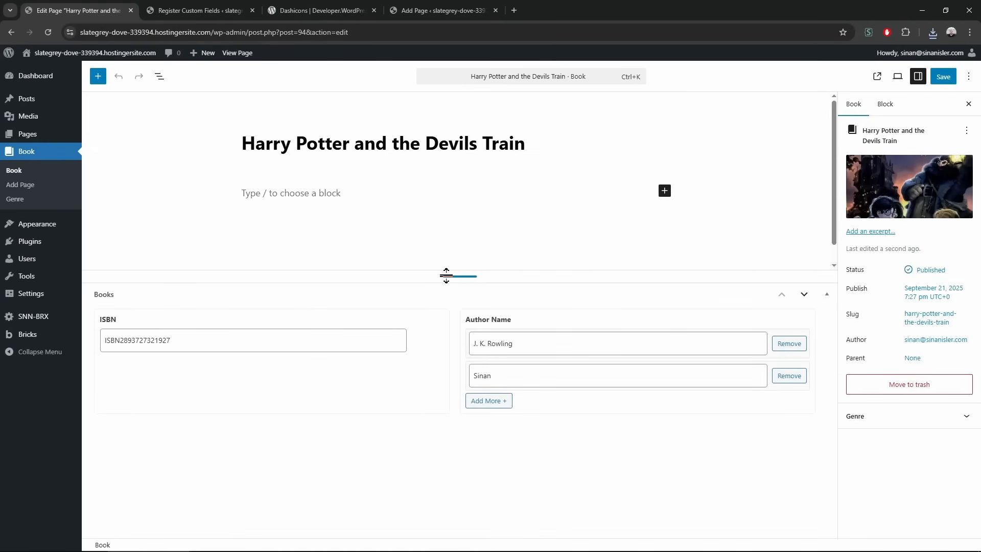
Enlarge the content area above the Books fields and recheck the custom fields settings
drag(446, 276, 445, 328)
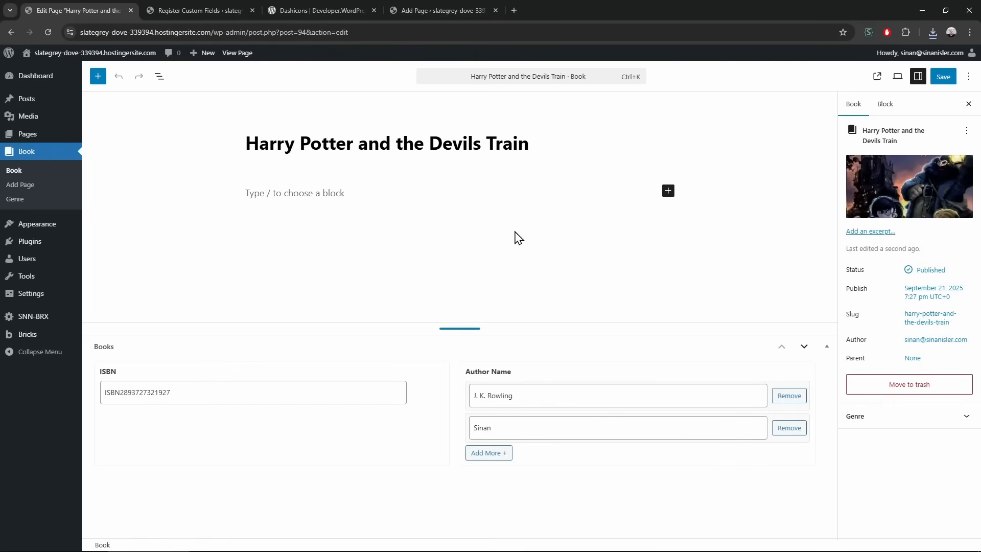
mouse_move(48, 135)
click(210, 3)
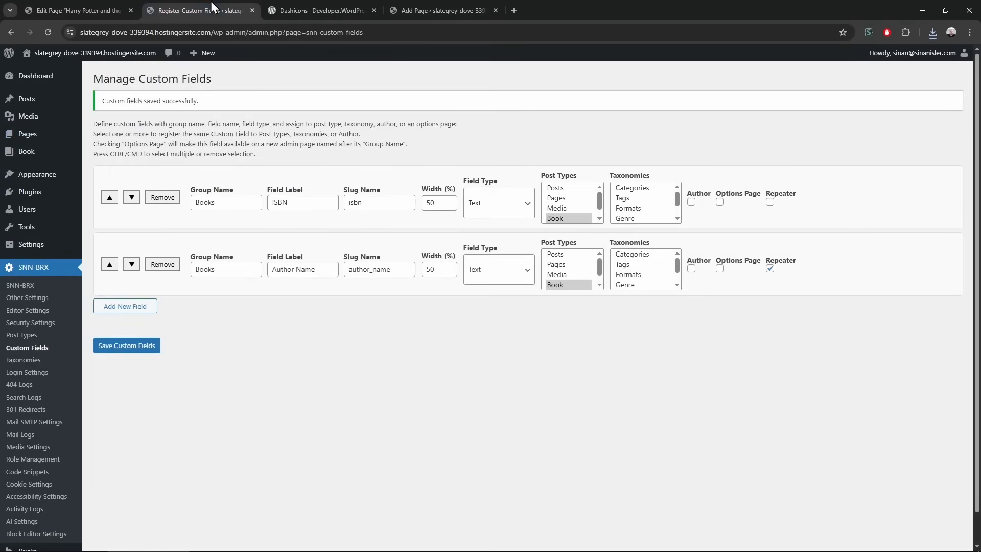
click(97, 3)
Start a new page in its own tab and title it 'My Books'
middle_click(140, 156)
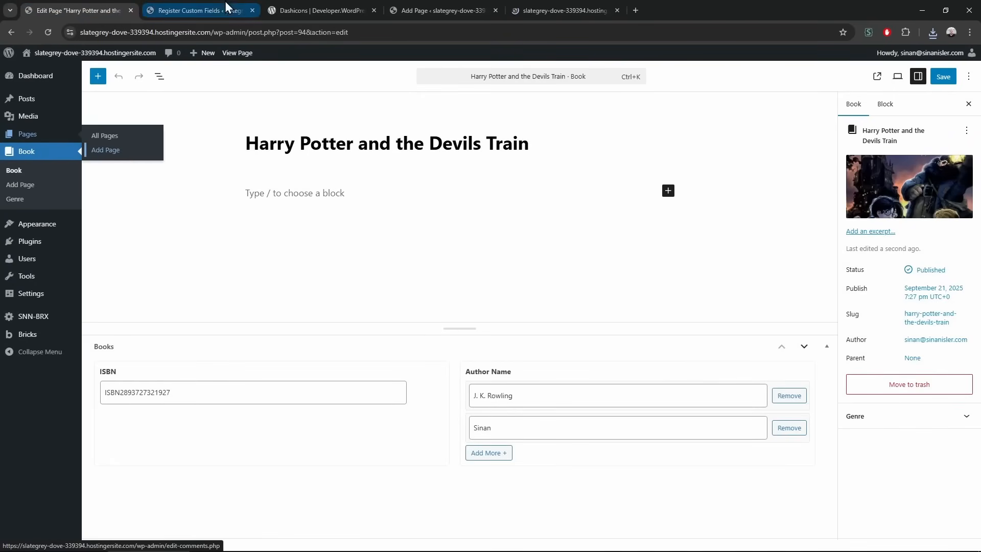
click(558, 8)
text(Boo)
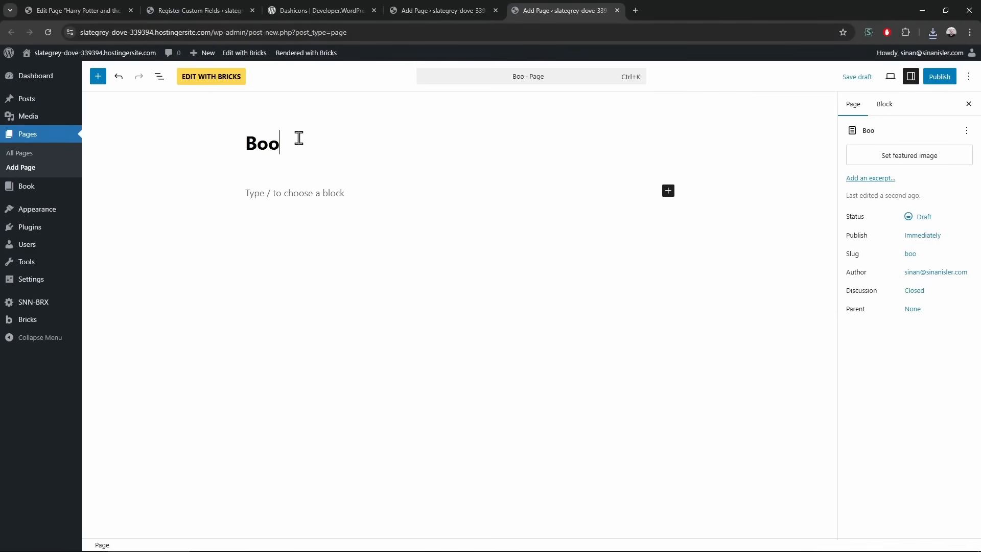
text(ksMy)
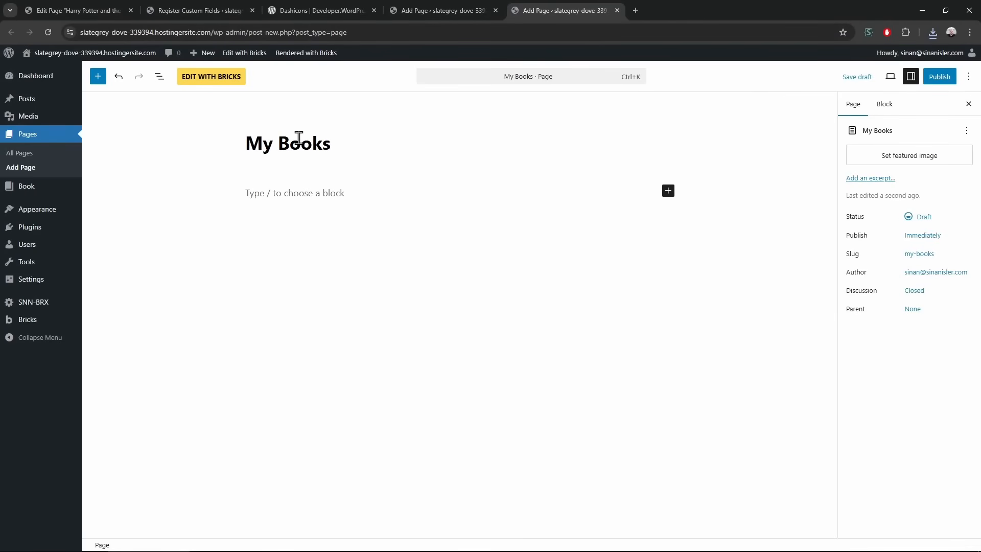
Close the duplicate editor tab and publish the My Books page
click(477, 3)
click(554, 96)
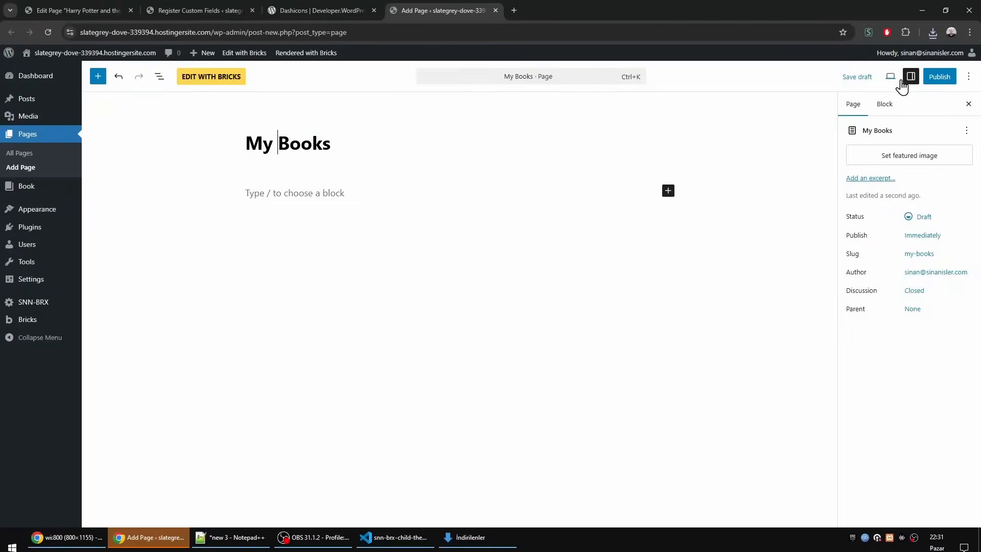
click(937, 75)
click(942, 75)
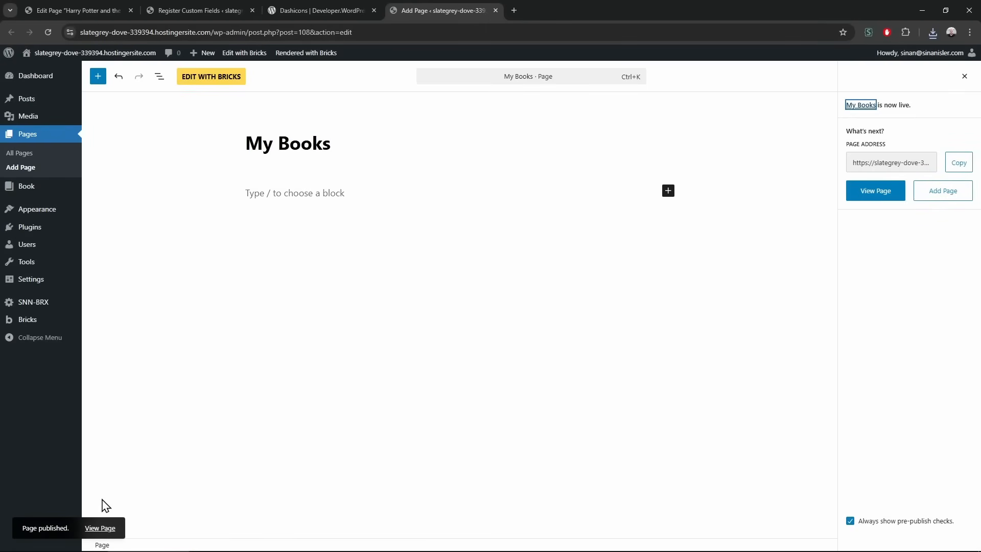
Open My Books in Bricks, add a section, and give it size-100 top and bottom padding
click(213, 78)
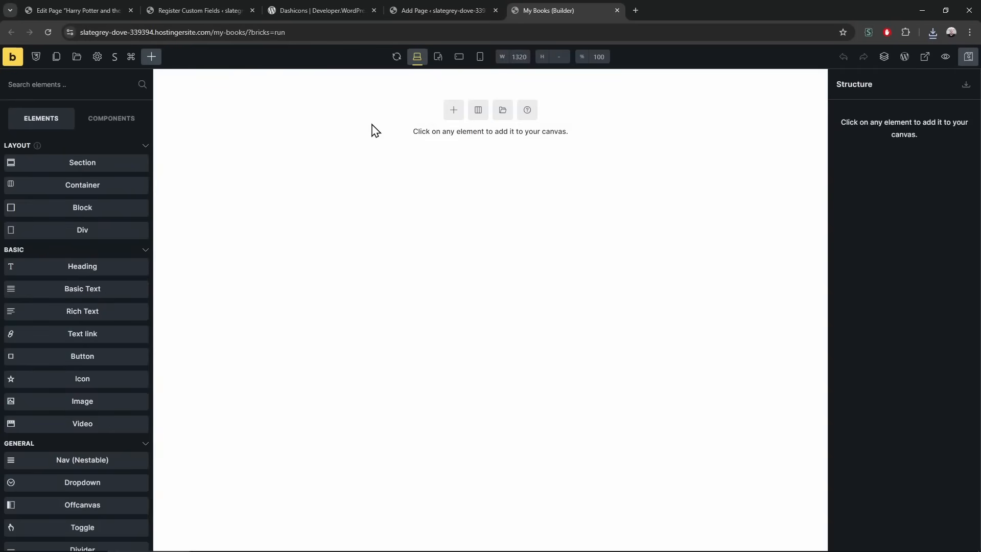
click(454, 110)
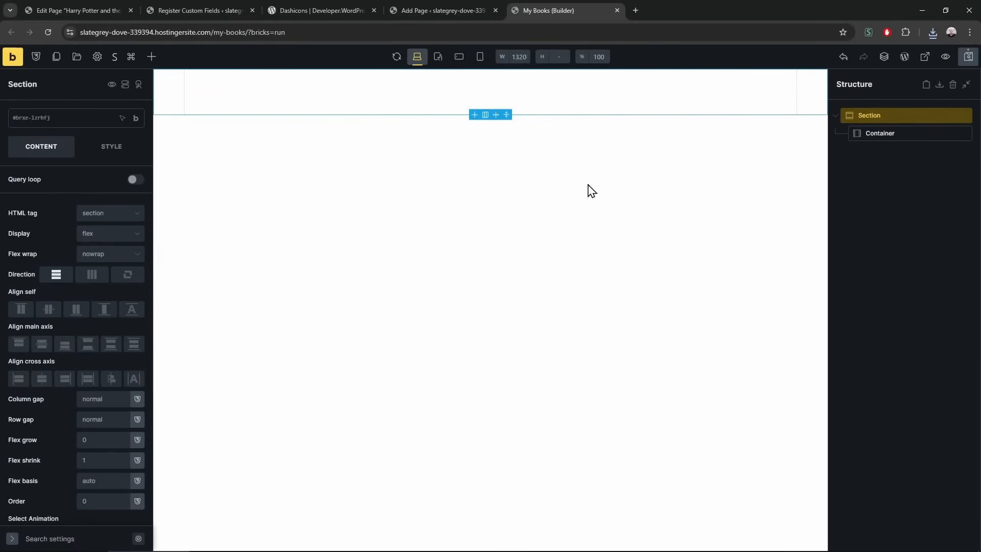
click(112, 148)
click(57, 197)
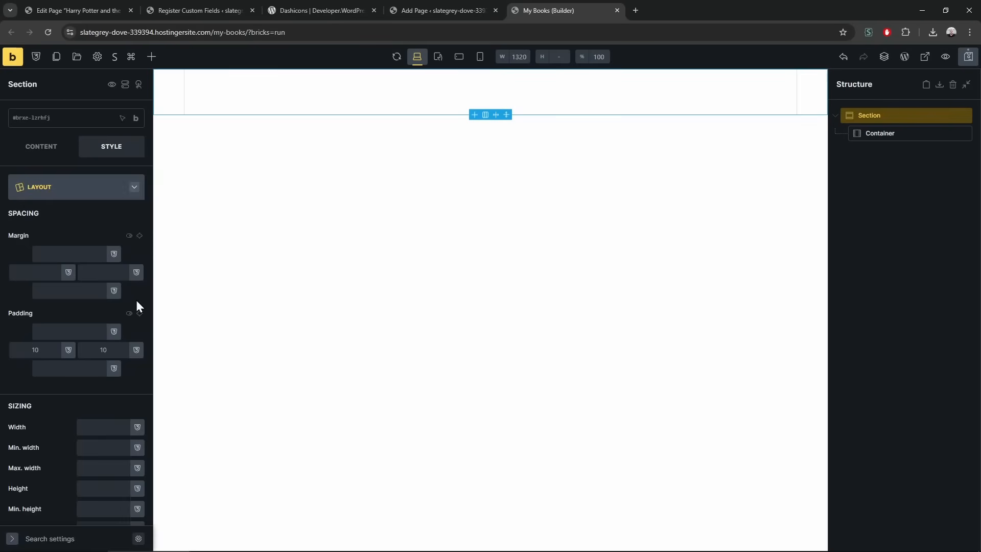
click(114, 332)
click(54, 478)
click(114, 368)
click(28, 473)
click(92, 187)
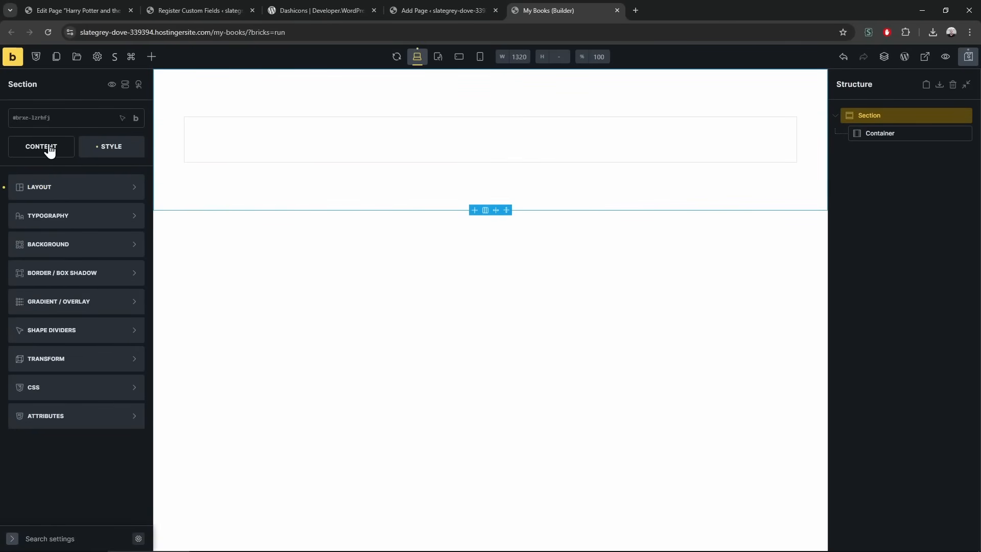
click(49, 148)
Insert a query-loop block in the container and add an Image element to it
click(215, 143)
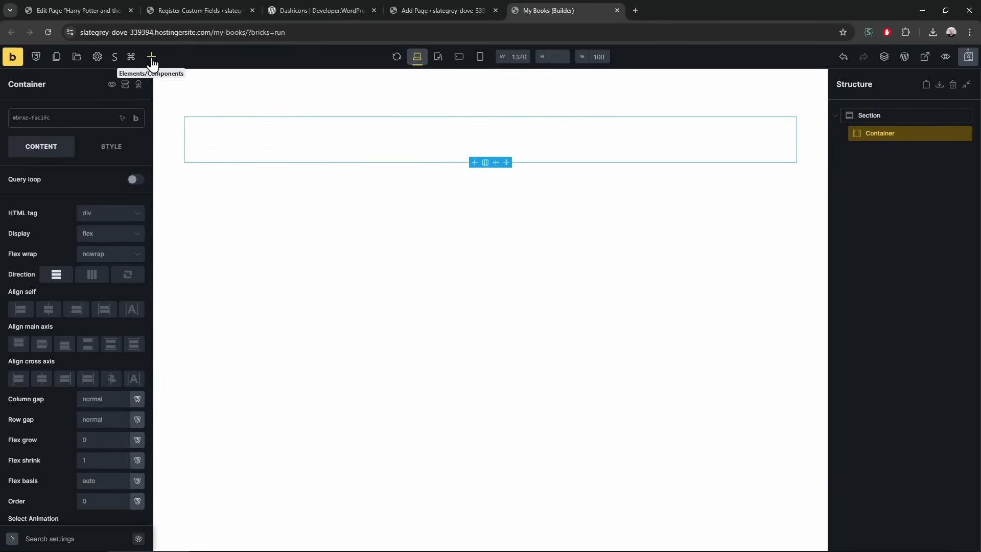
right_click(276, 136)
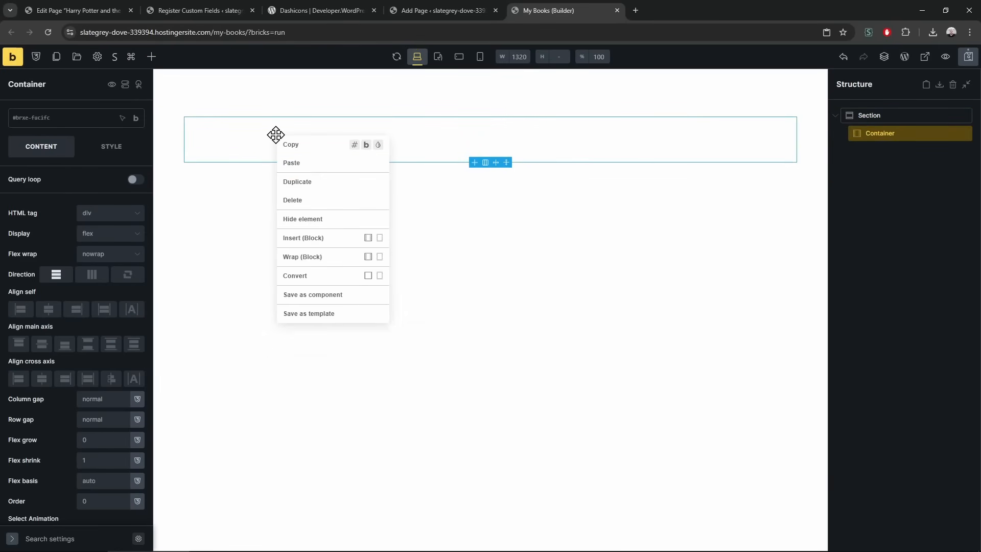
click(315, 236)
click(931, 151)
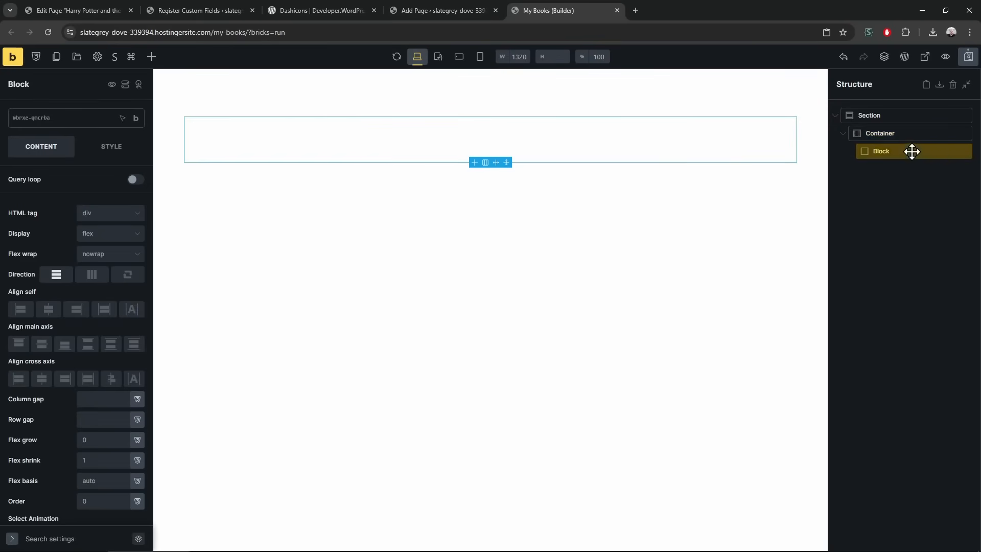
click(136, 180)
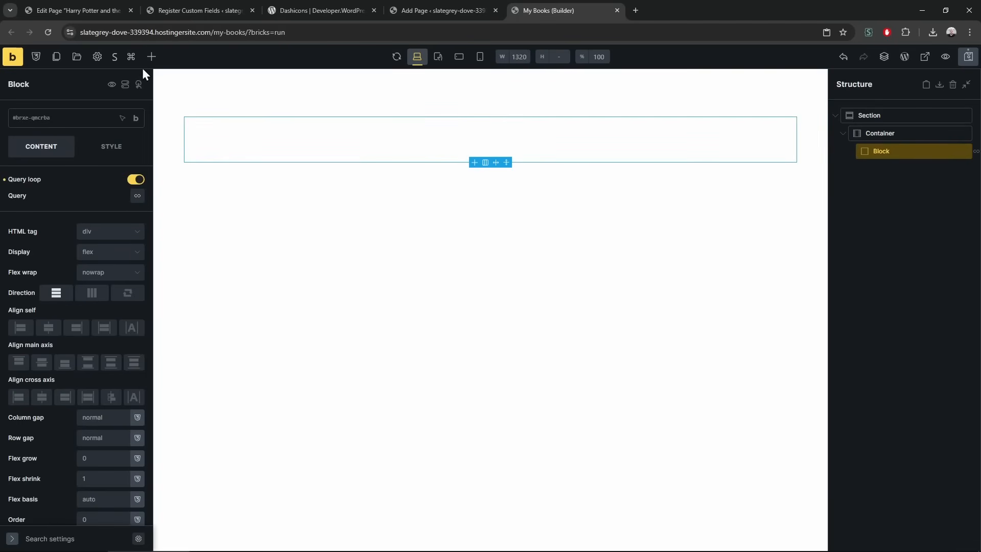
click(152, 56)
click(109, 403)
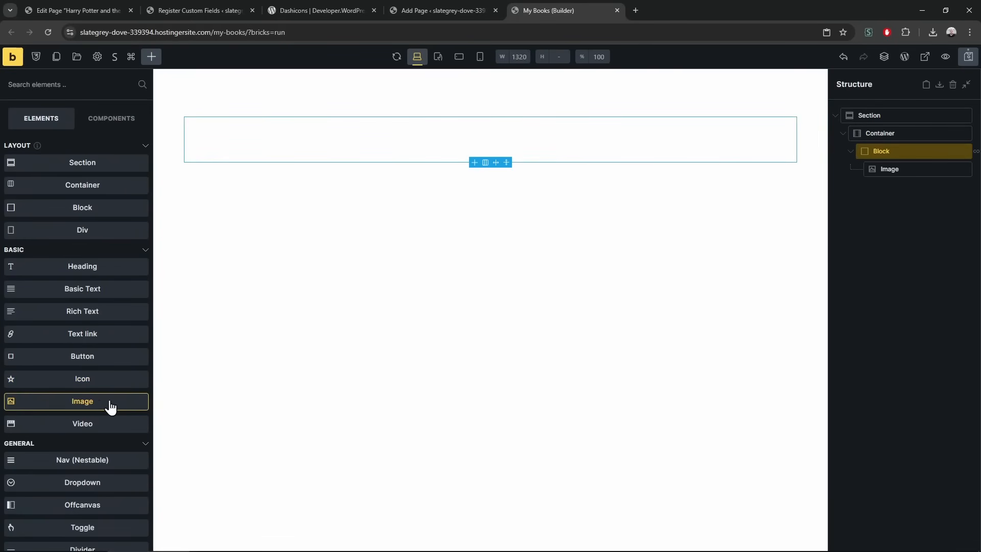
Wrap the Image in its own block and add an empty sibling block beside it
right_click(899, 168)
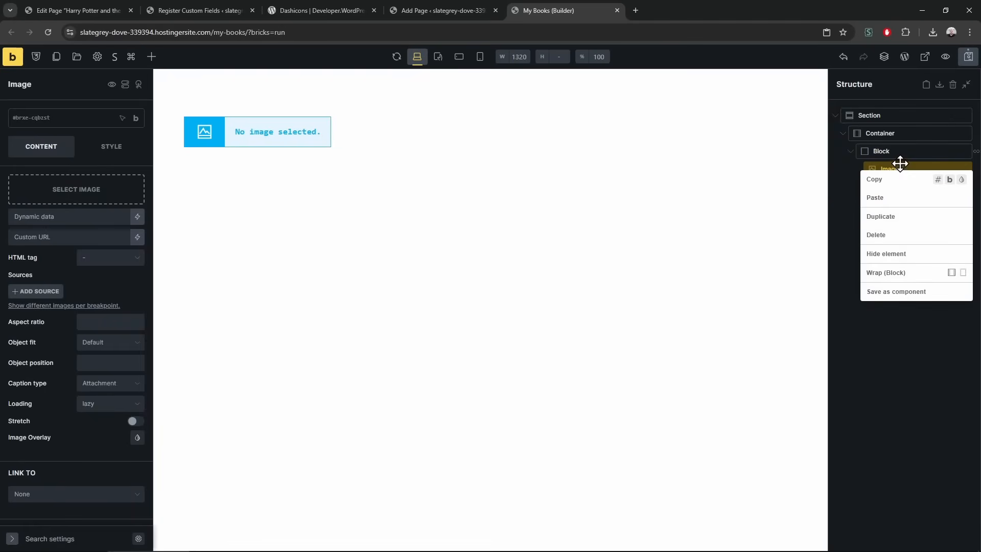
click(926, 273)
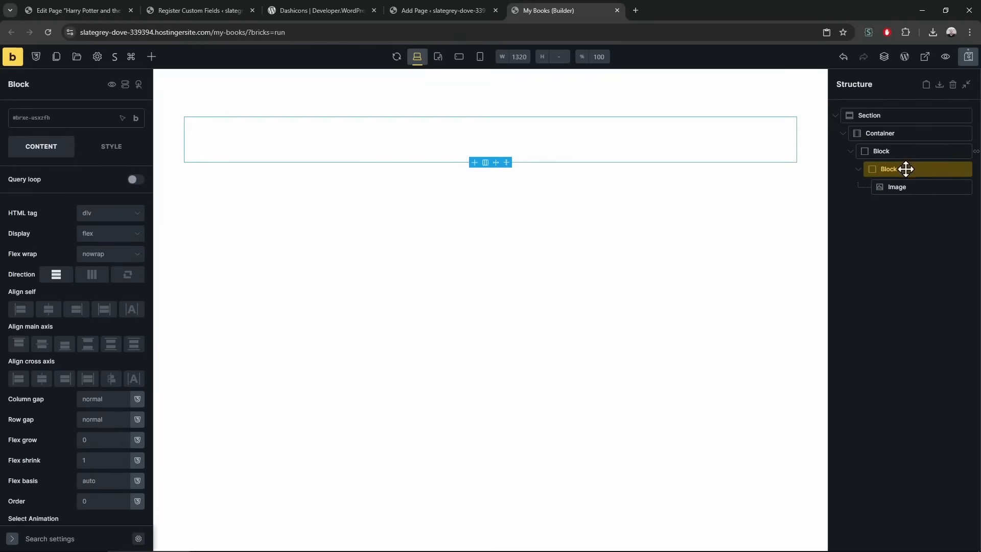
right_click(904, 153)
click(909, 257)
Set the Container and looped block to row direction, with 20 gaps on the looped block
click(894, 135)
click(94, 276)
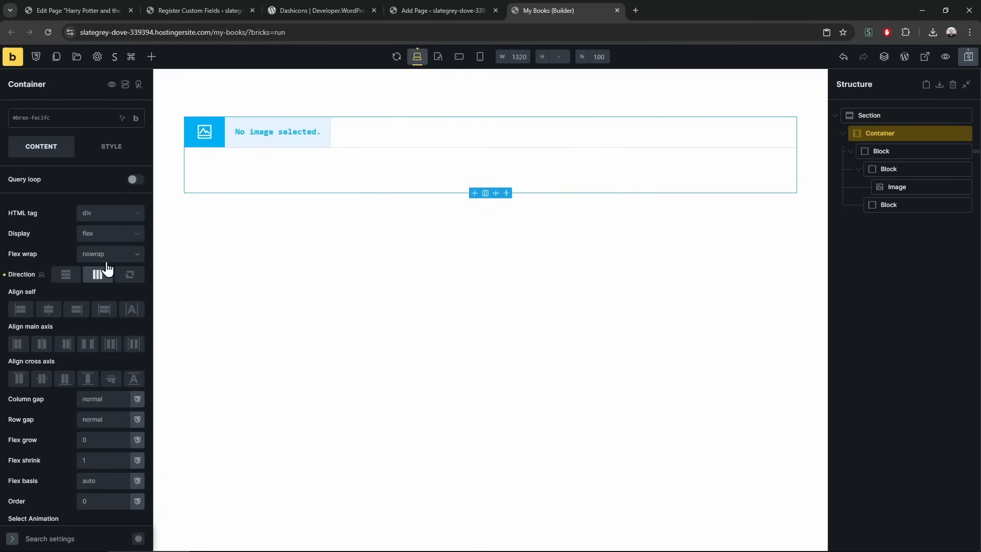
click(859, 154)
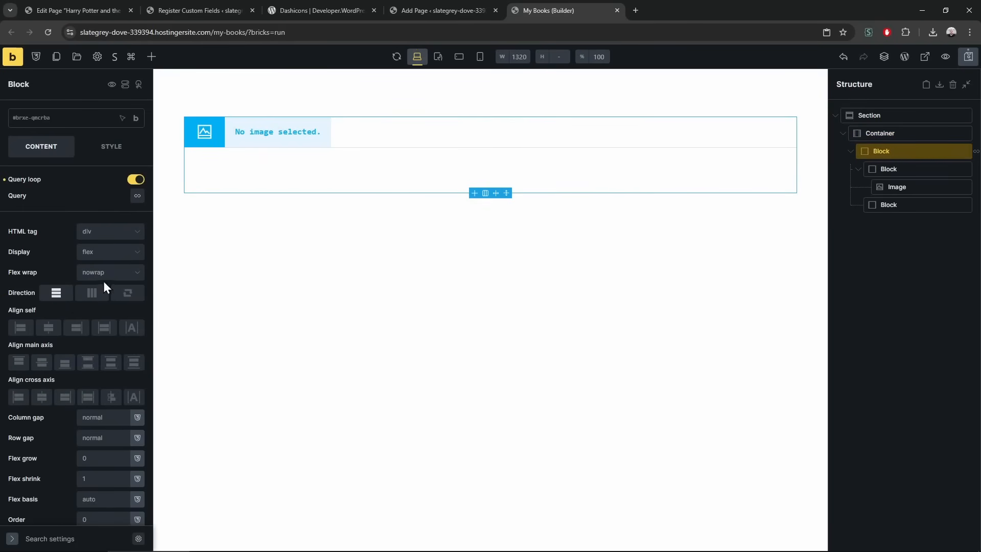
click(92, 292)
click(127, 422)
text(20)
click(101, 438)
text(20)
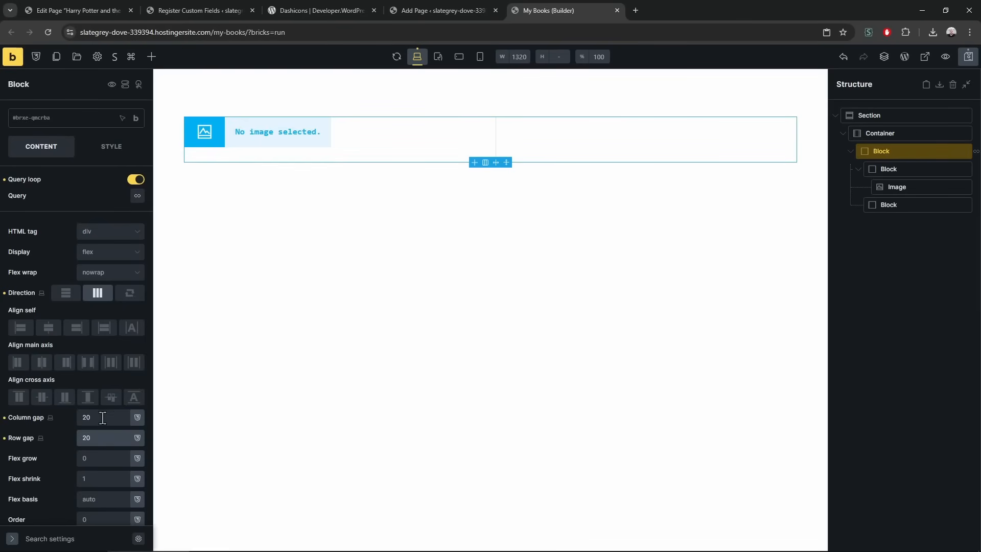
Bind the Image source to the {featured_image} dynamic tag
click(291, 131)
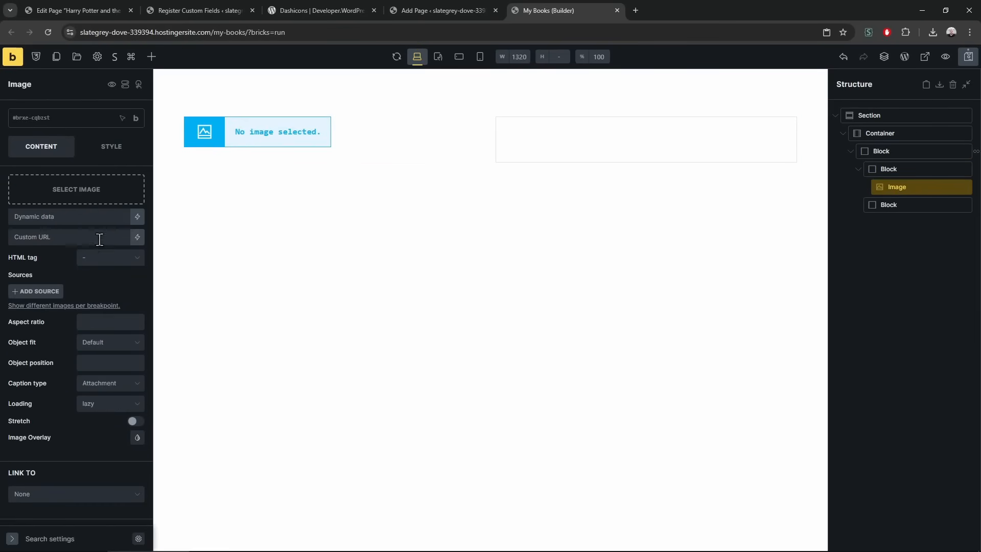
click(137, 216)
text(feat)
click(62, 256)
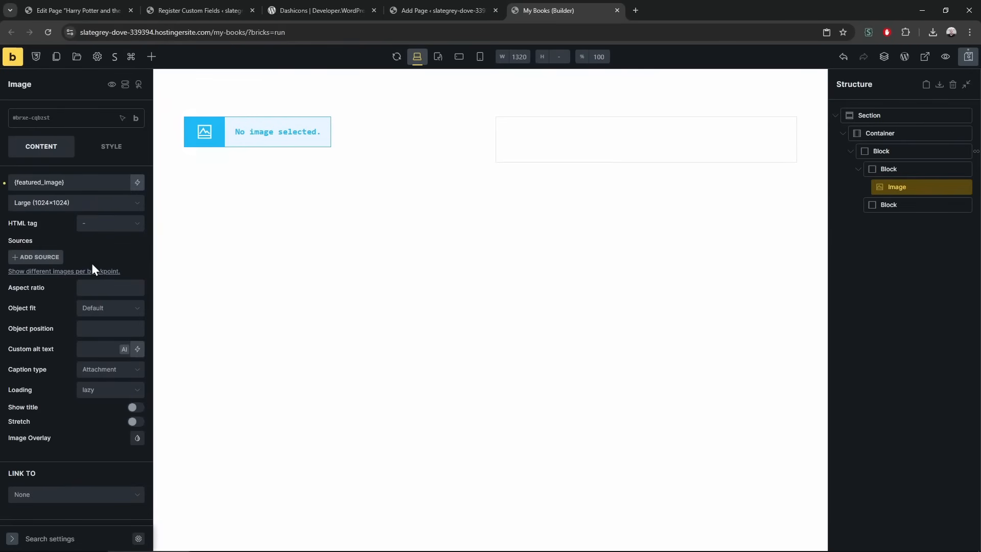
click(888, 205)
Add an 'I am a heading' Heading and three Basic Text elements to the right-hand block
click(152, 57)
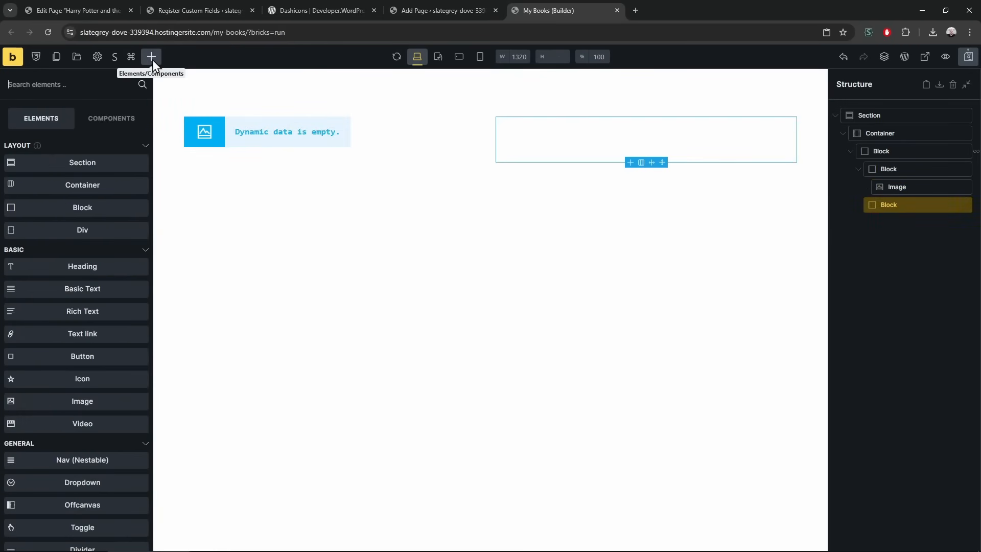
click(82, 266)
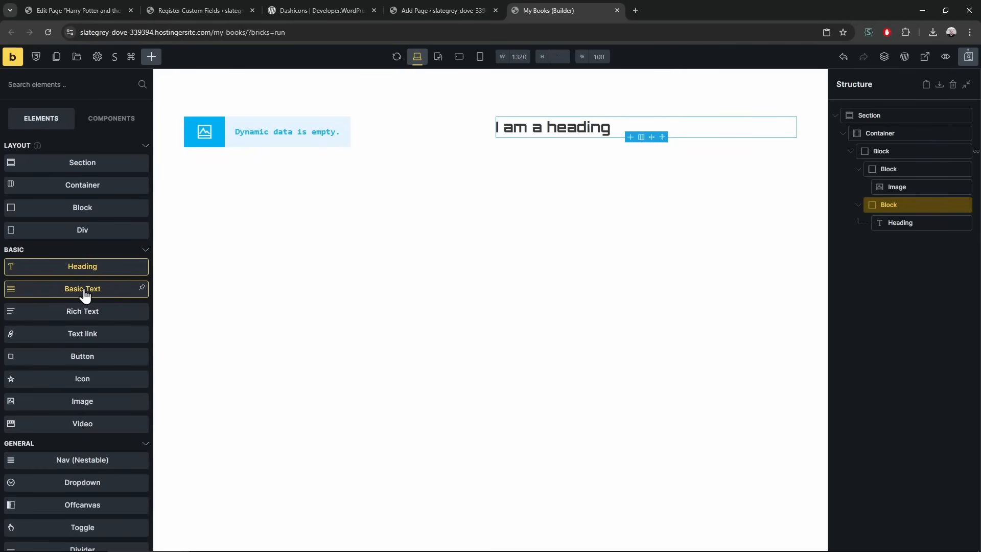
click(83, 290)
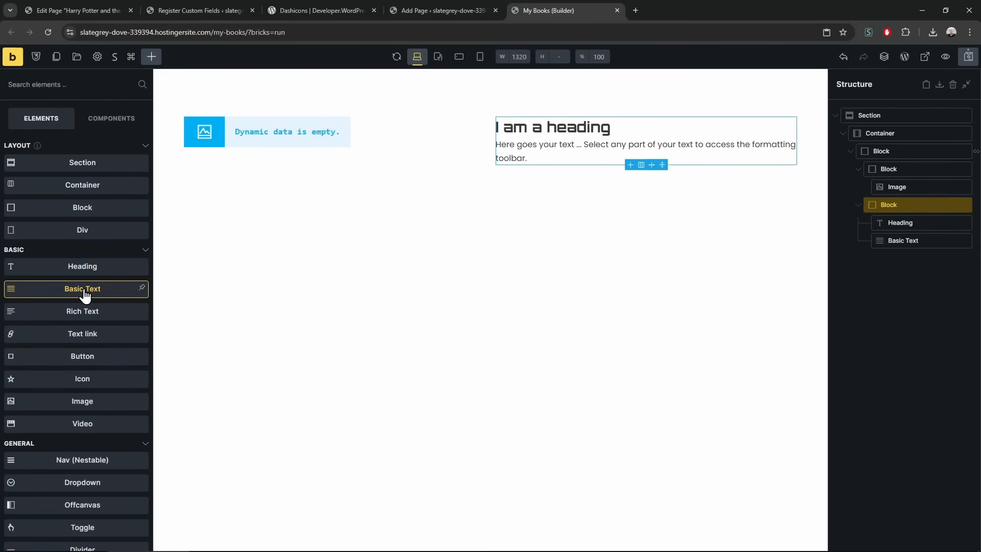
click(83, 289)
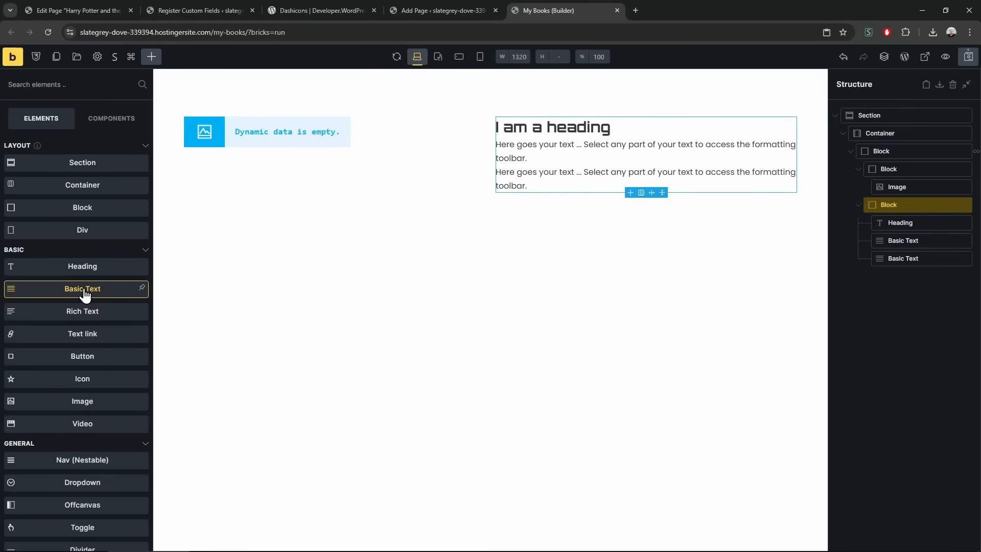
click(85, 294)
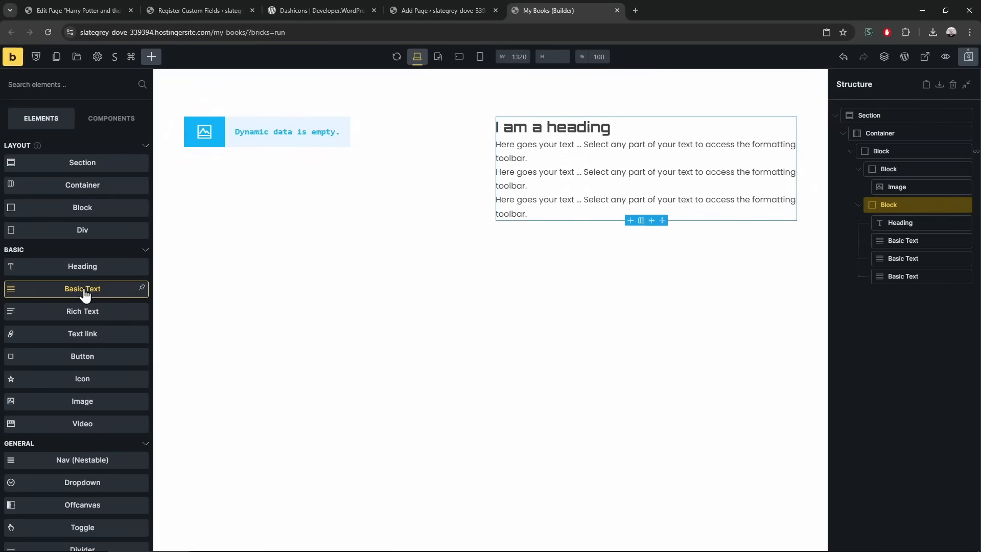
click(543, 152)
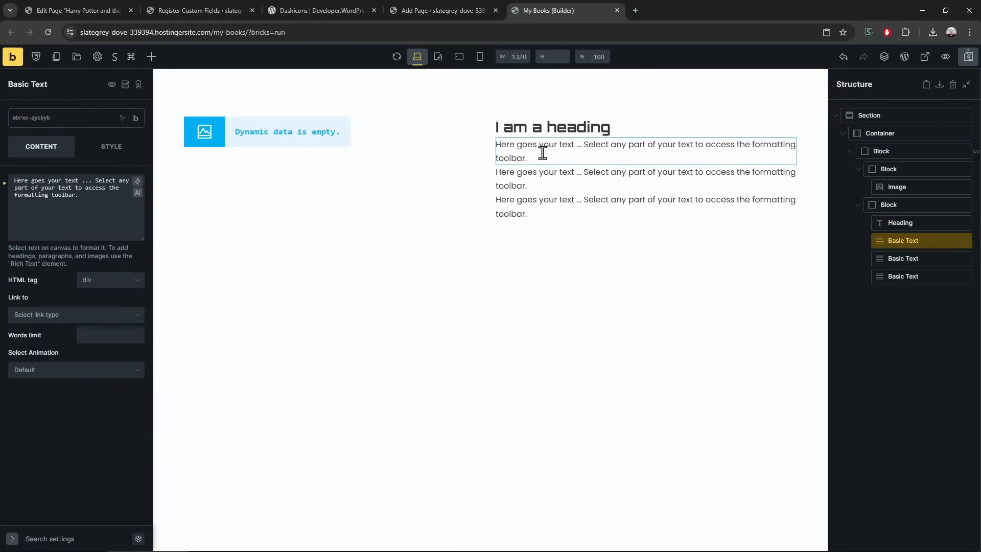
Replace the first Basic Text's placeholder with the {cf_author_name} dynamic tag
triple_click(65, 181)
key(BackSpace)
click(138, 181)
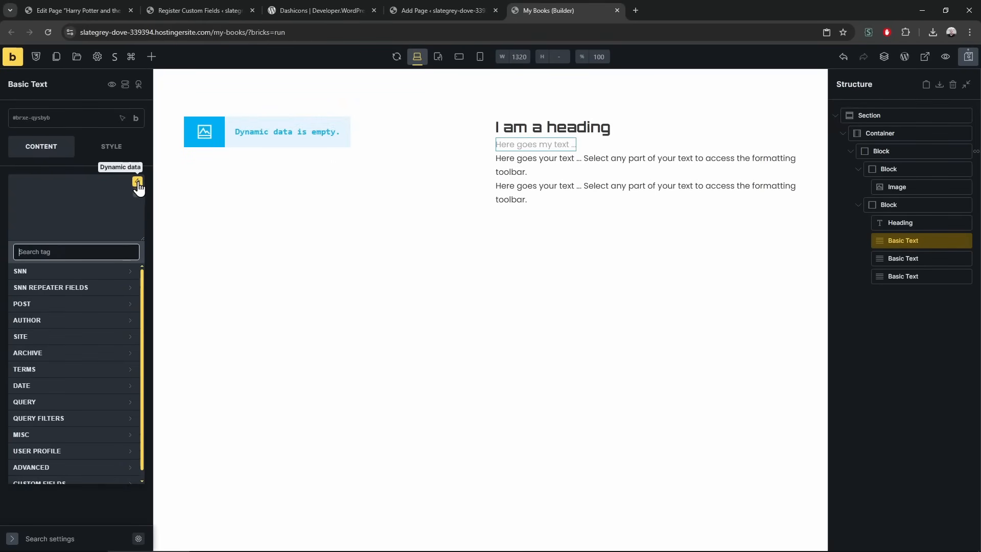
text(au)
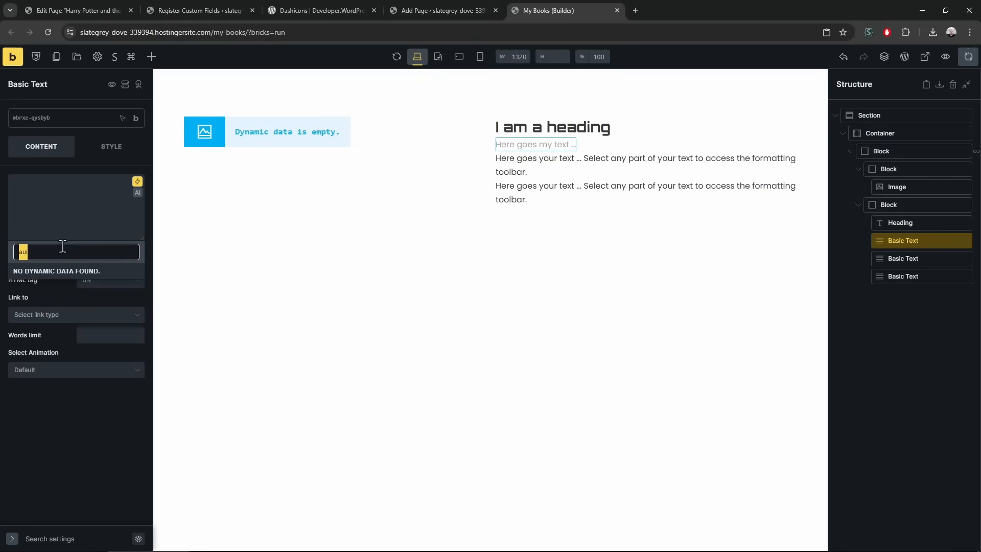
text(t)
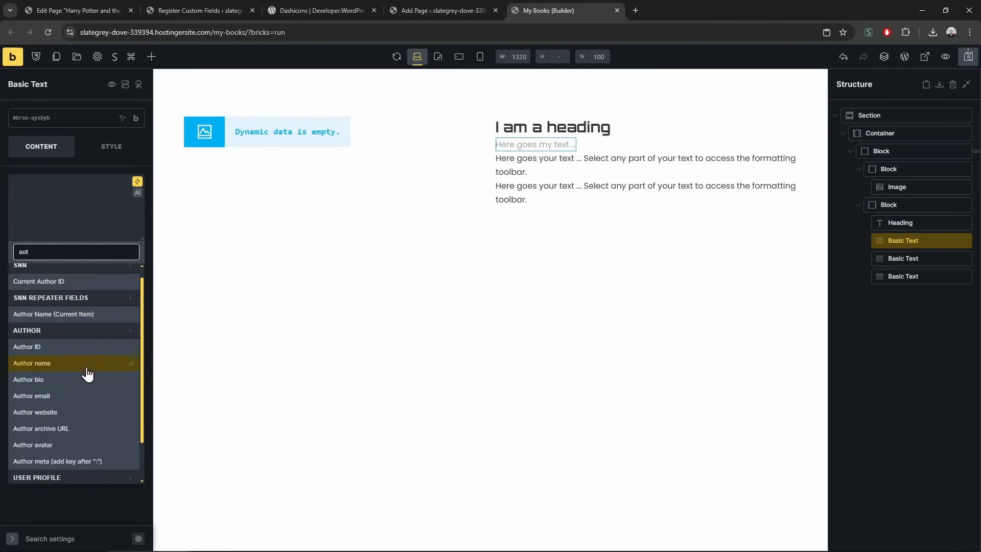
scroll(83, 460, down, 2)
click(80, 476)
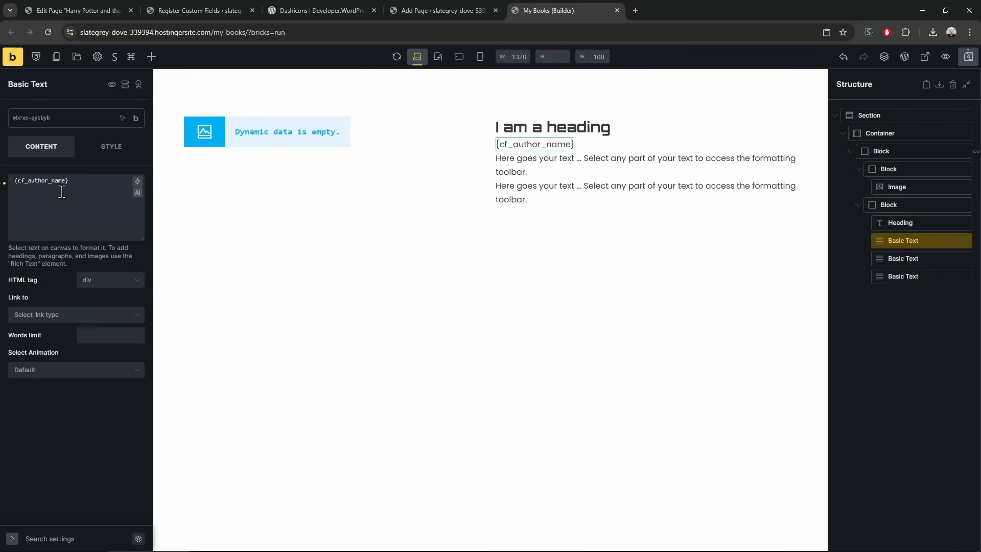
Recheck the custom field tags, keep {cf_author_name}, and save the page with Ctrl+S
triple_click(36, 182)
click(137, 181)
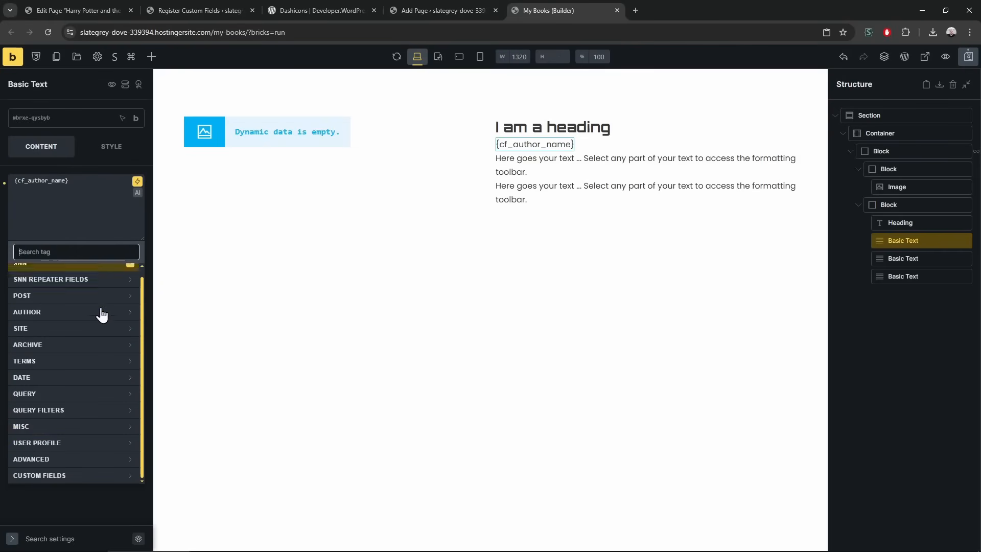
click(71, 476)
scroll(67, 358, up, 3)
scroll(72, 369, down, 5)
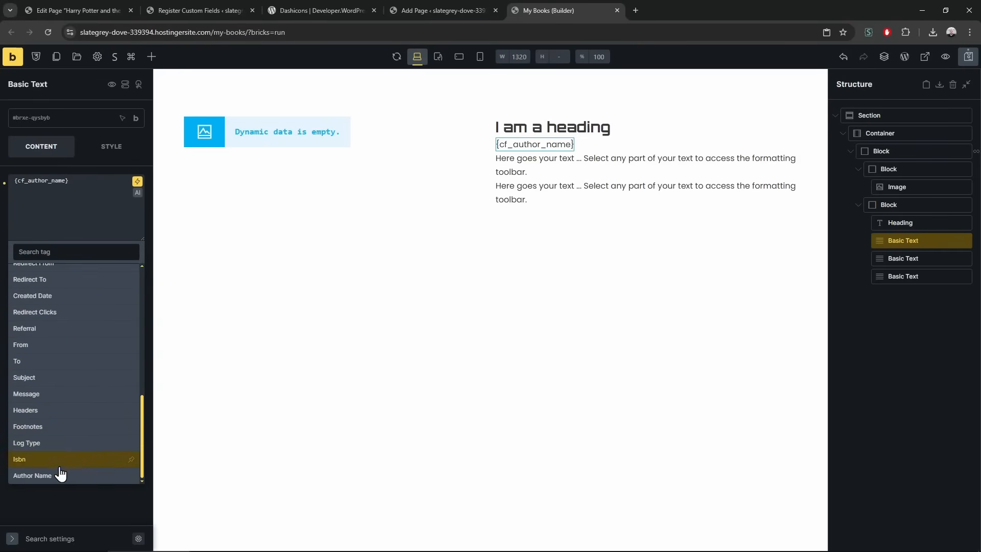
scroll(79, 327, up, 2)
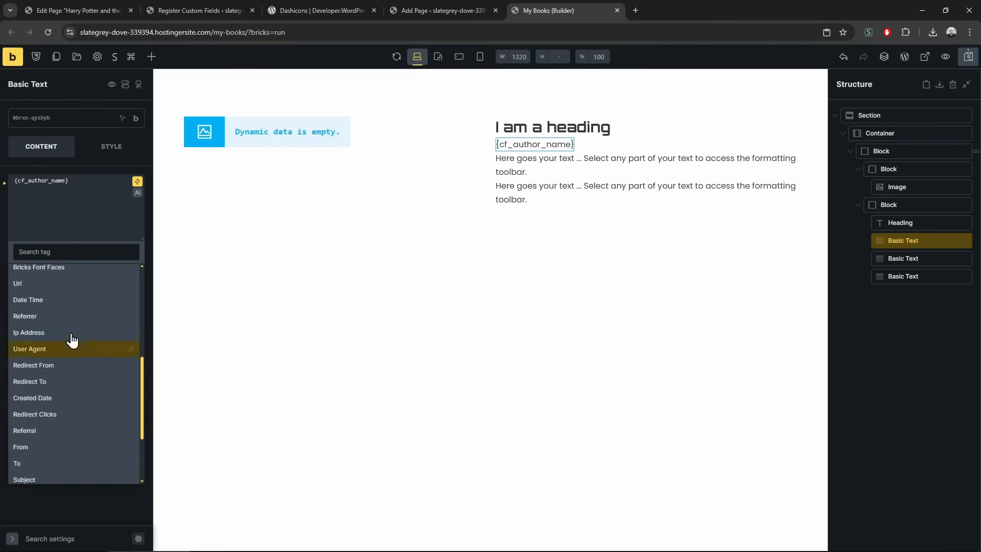
click(78, 503)
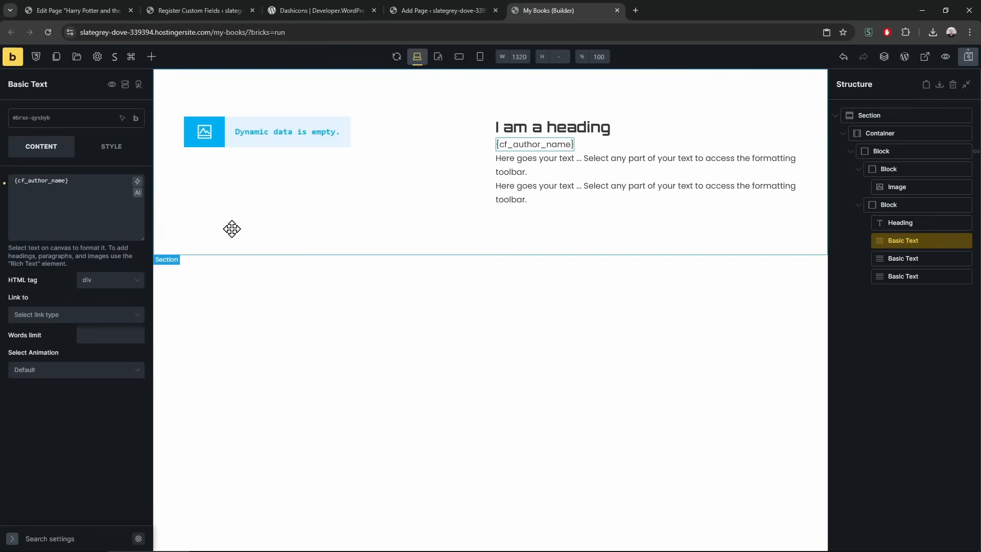
click(931, 378)
click(924, 245)
key(ctrl+s)
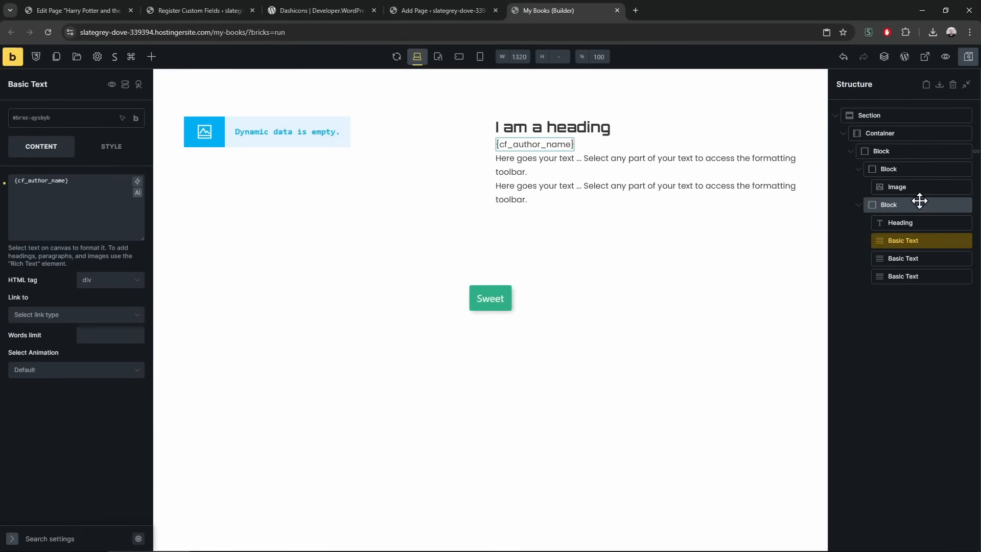
Set the right-hand block's row gap to 20
click(920, 204)
click(105, 420)
text(20)
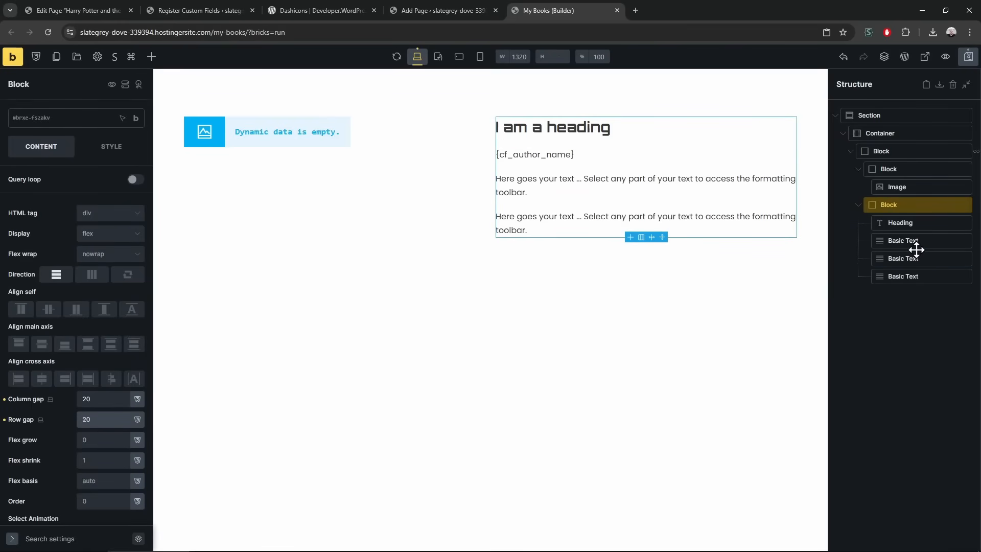
Replace the heading's placeholder text with the {post_title} dynamic tag
click(564, 125)
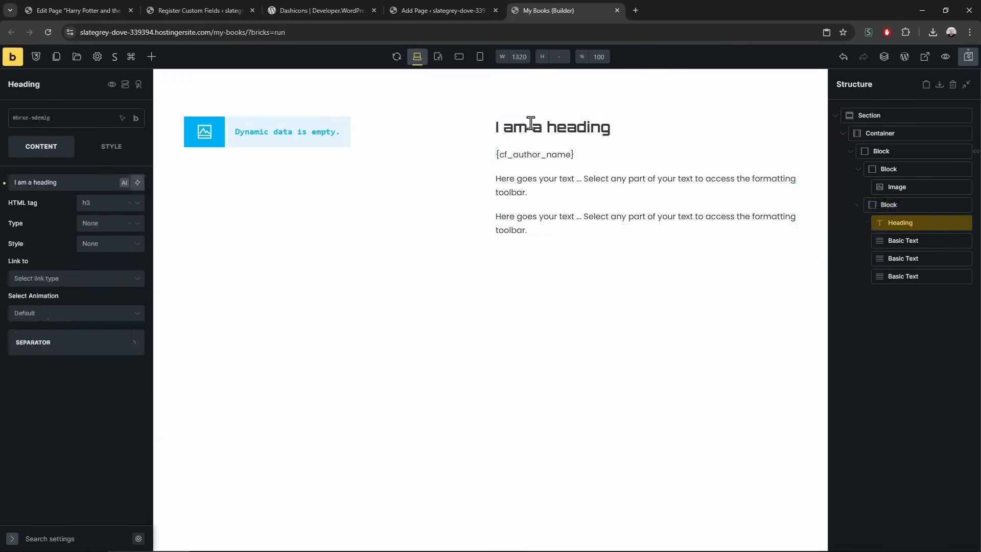
click(137, 182)
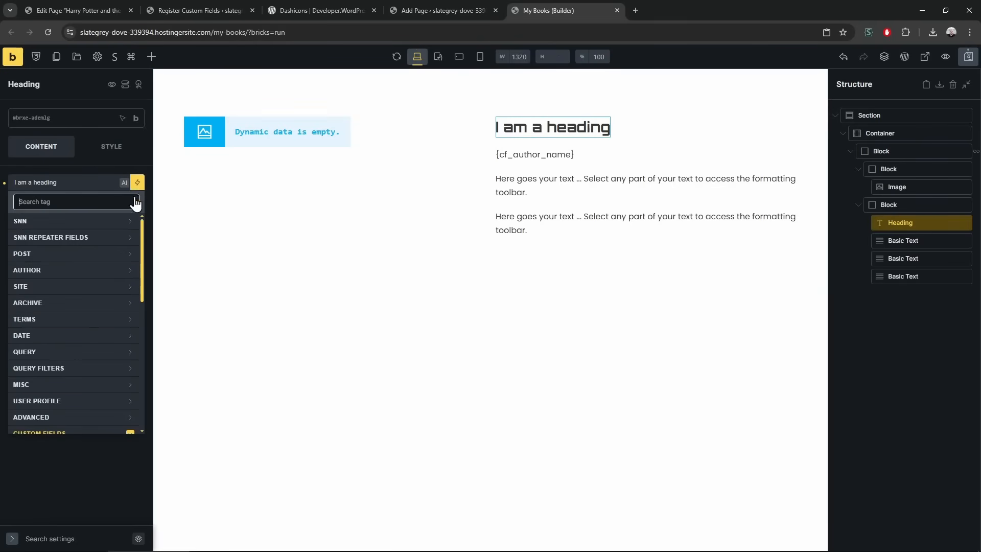
click(61, 251)
click(63, 276)
drag(45, 181, 118, 188)
click(108, 181)
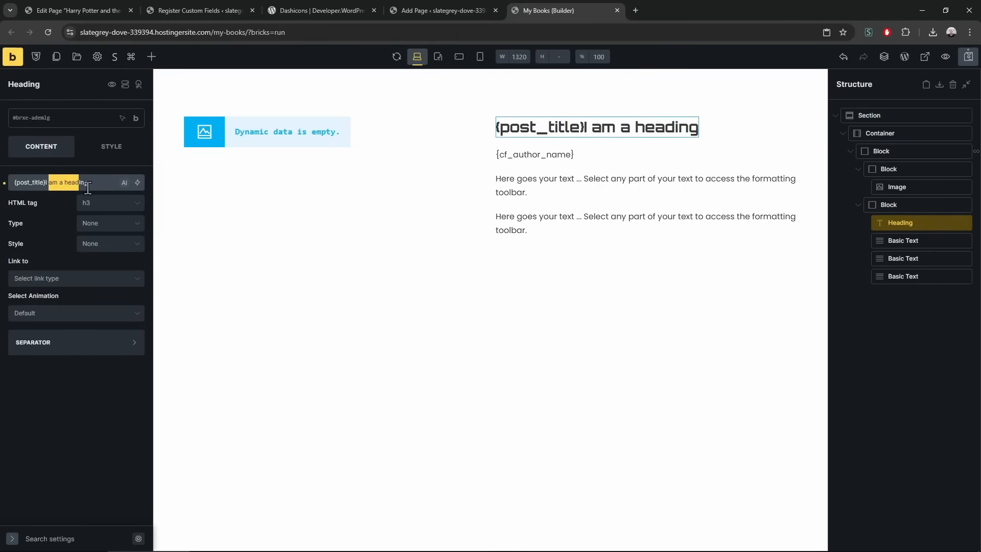
key(BackSpace)
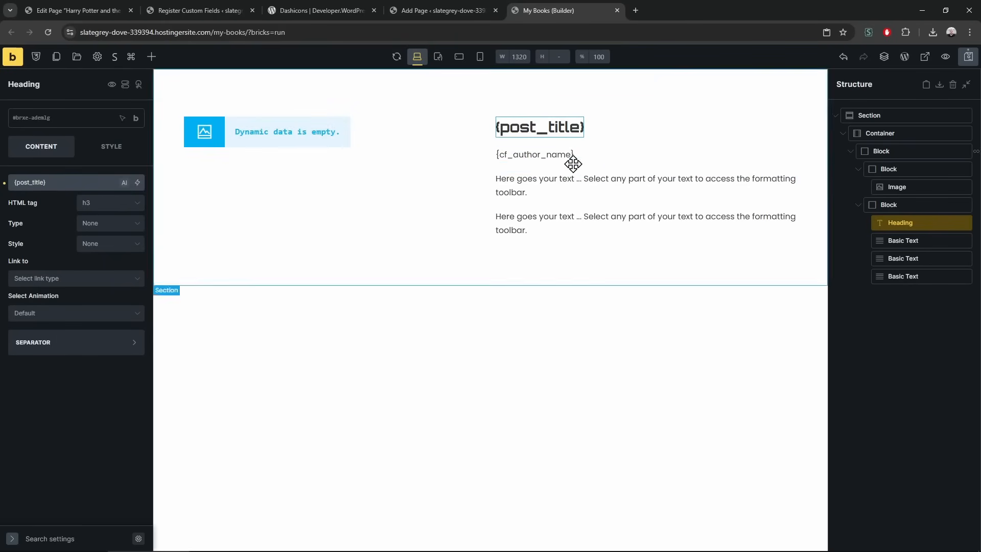
Append ' - ' and the {cf_isbn} tag after {cf_author_name} in the first Basic Text
click(548, 156)
click(76, 179)
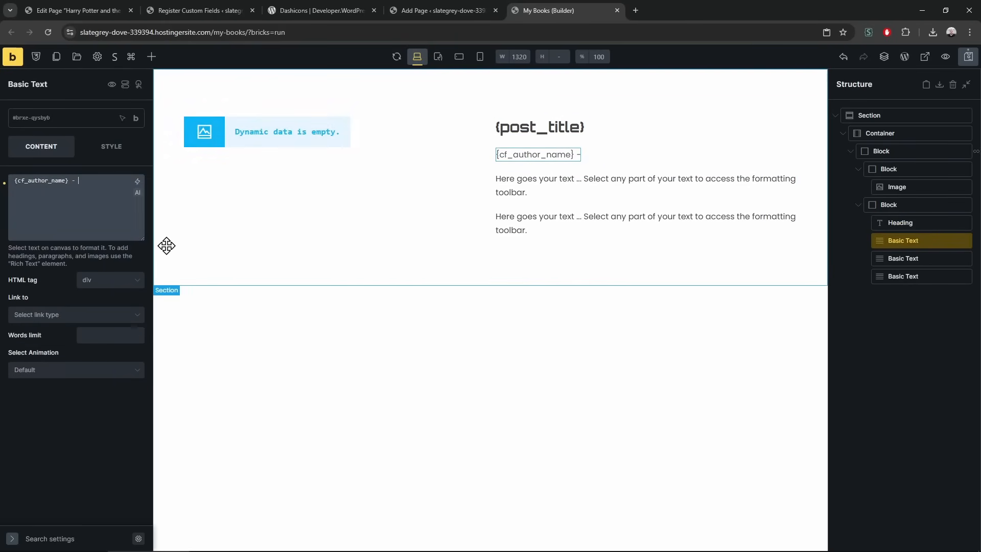
click(138, 181)
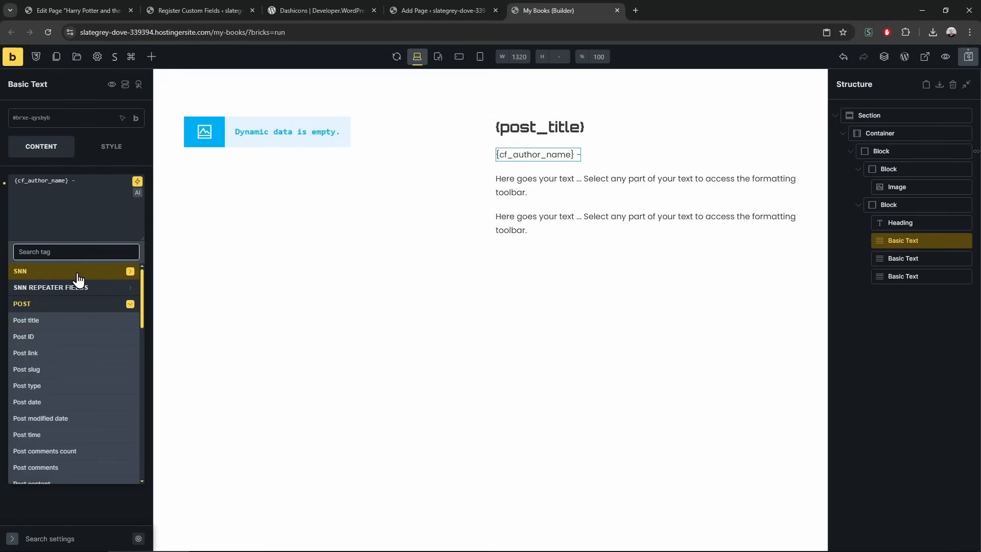
text(isbn)
click(59, 289)
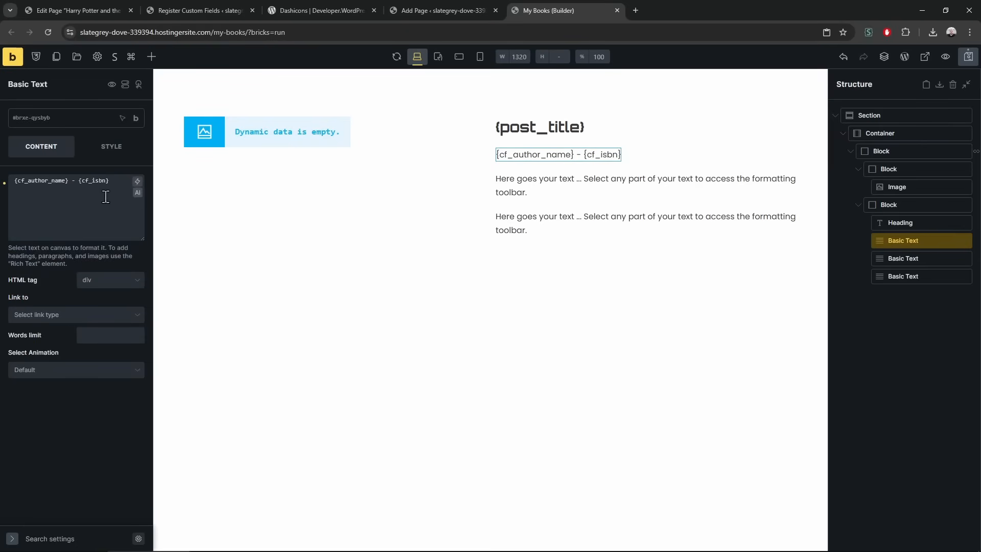
text(-)
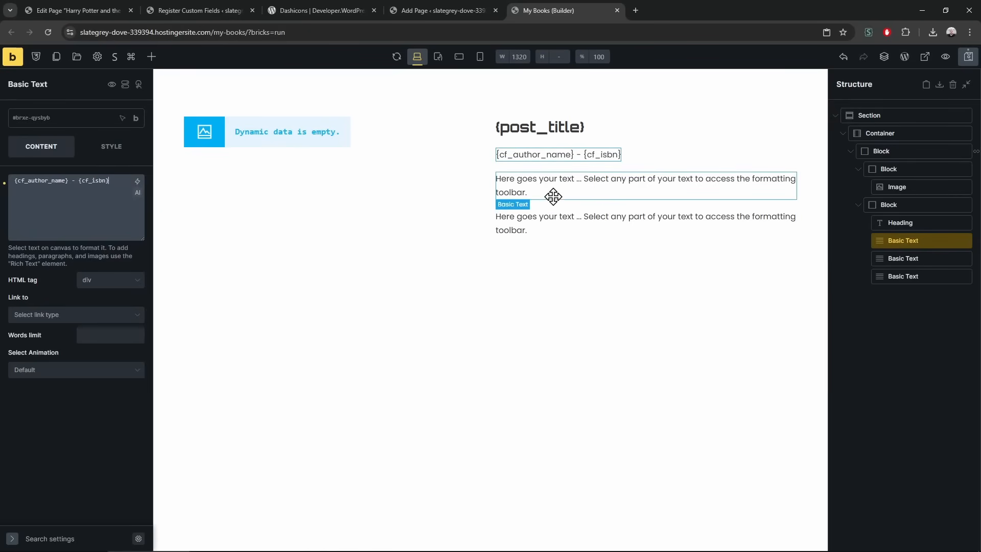
Select the next Basic Text paragraph and clear its placeholder text
click(546, 202)
click(137, 192)
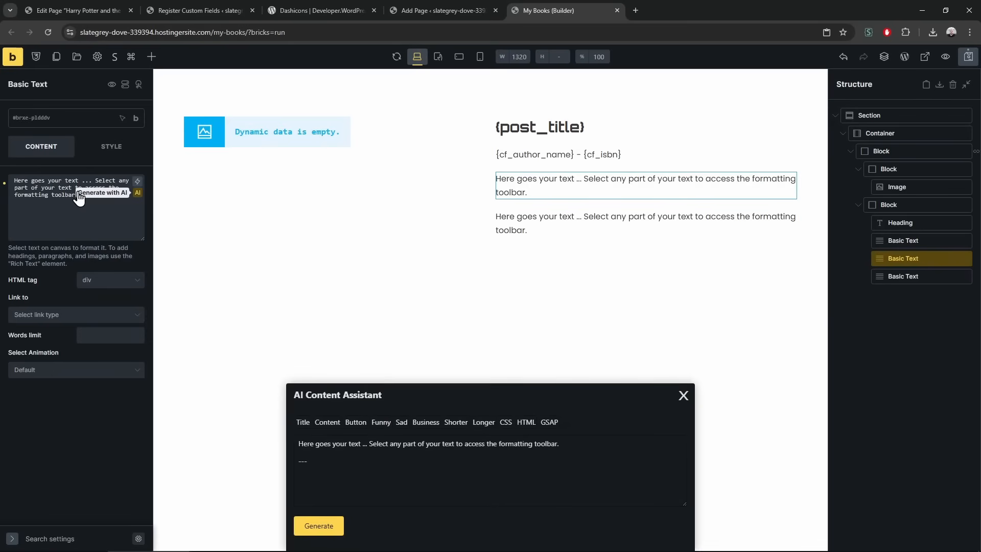
click(65, 191)
key(ctrl+a)
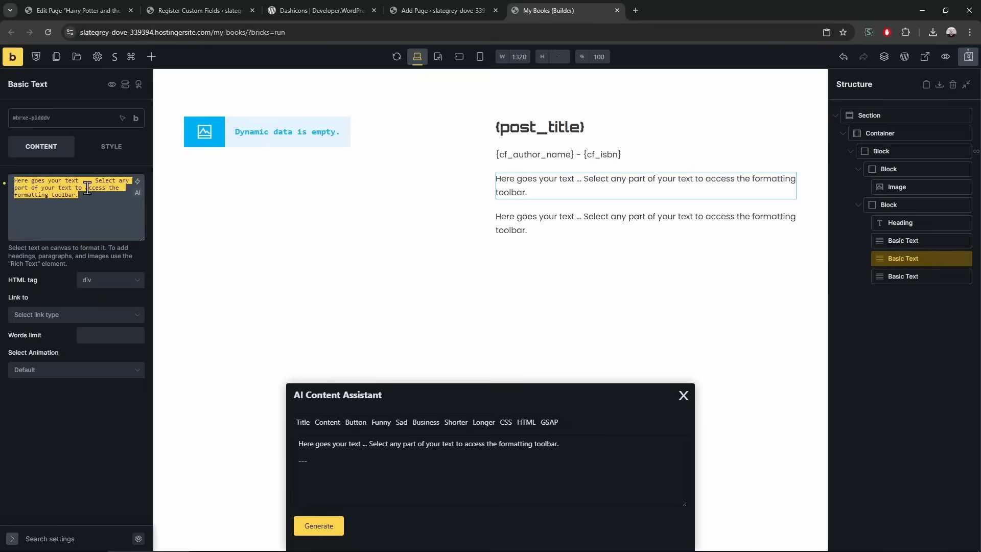
click(683, 395)
key(ctrl+a)
key(BackSpace)
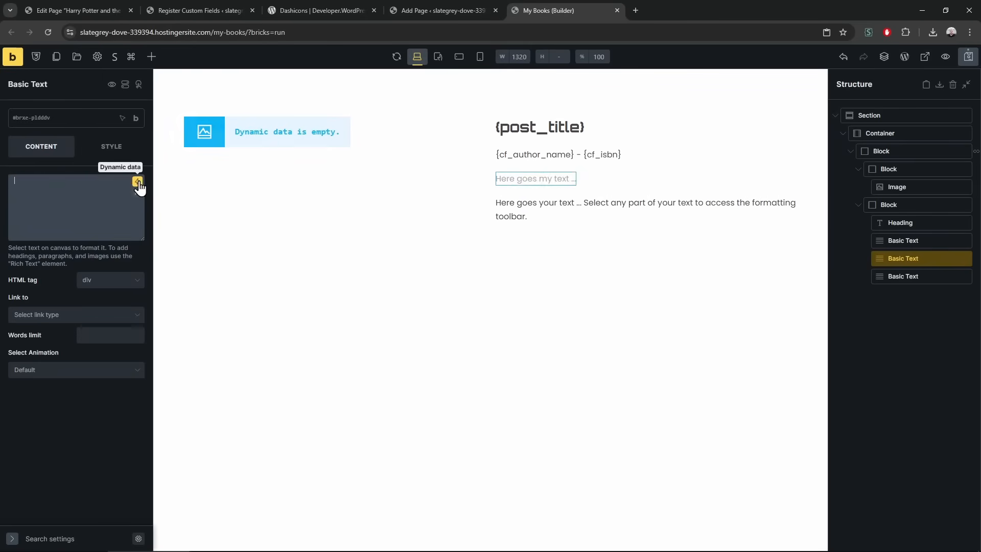
Insert the {post_excerpt} dynamic tag into the cleared paragraph
click(138, 182)
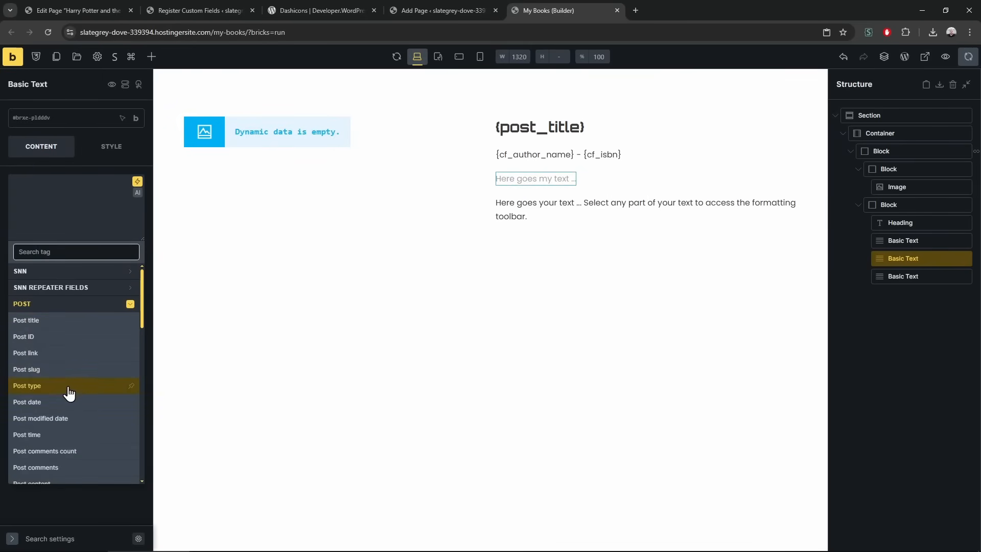
text(contet)
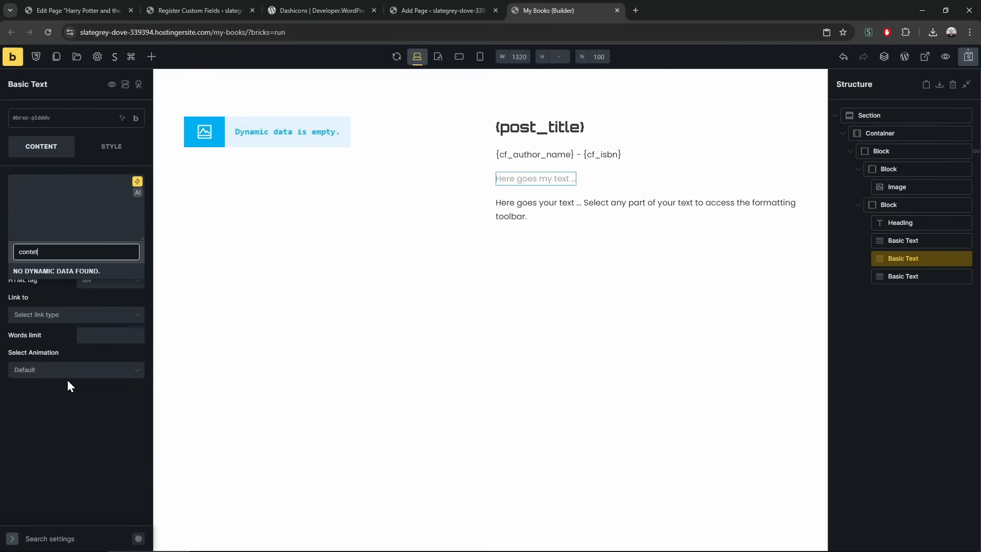
key(ctrl+a)
text(excep)
key(BackSpace)
click(51, 283)
Delete the remaining placeholder Basic Text paragraph
right_click(569, 217)
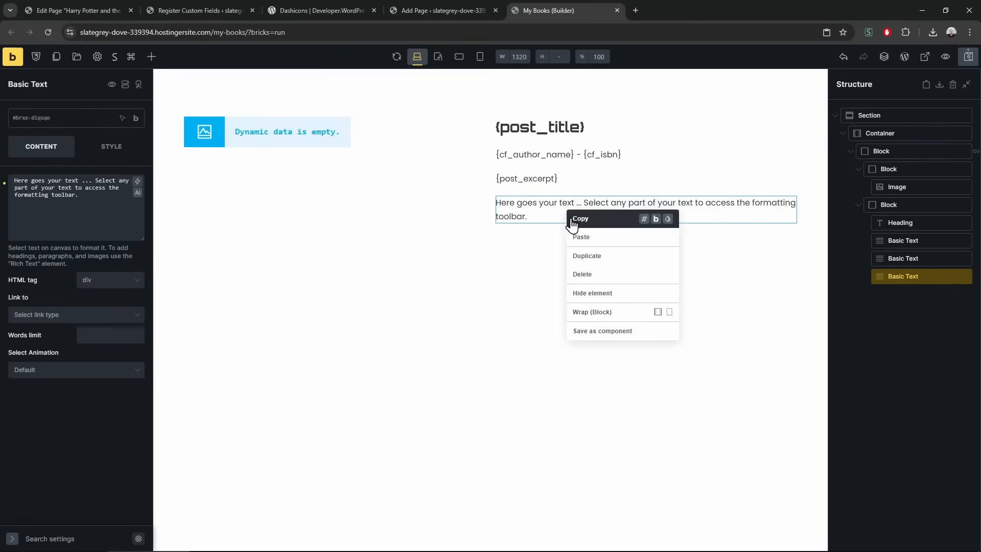
click(582, 274)
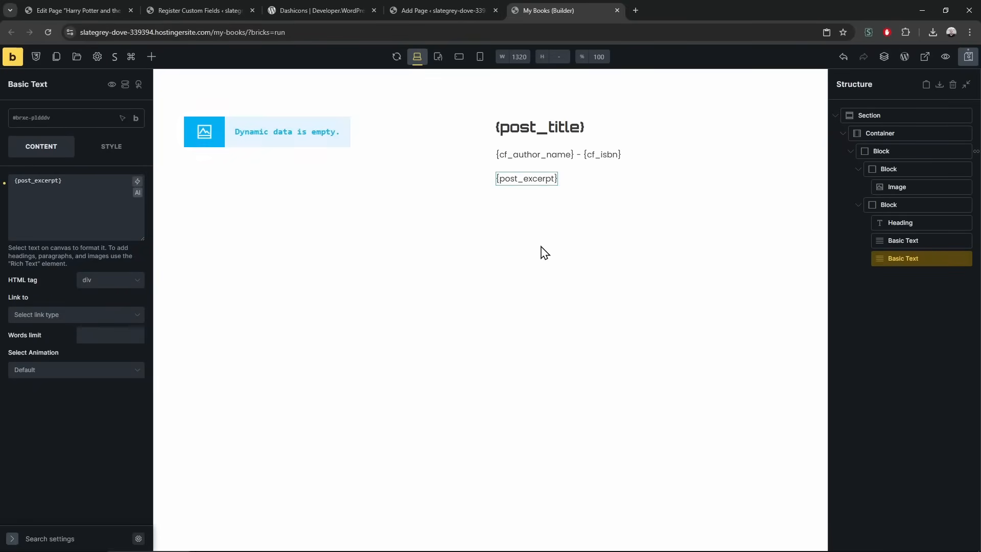
click(914, 152)
Make the block's query loop pull Book posts, showing the Harry Potter cover
click(137, 196)
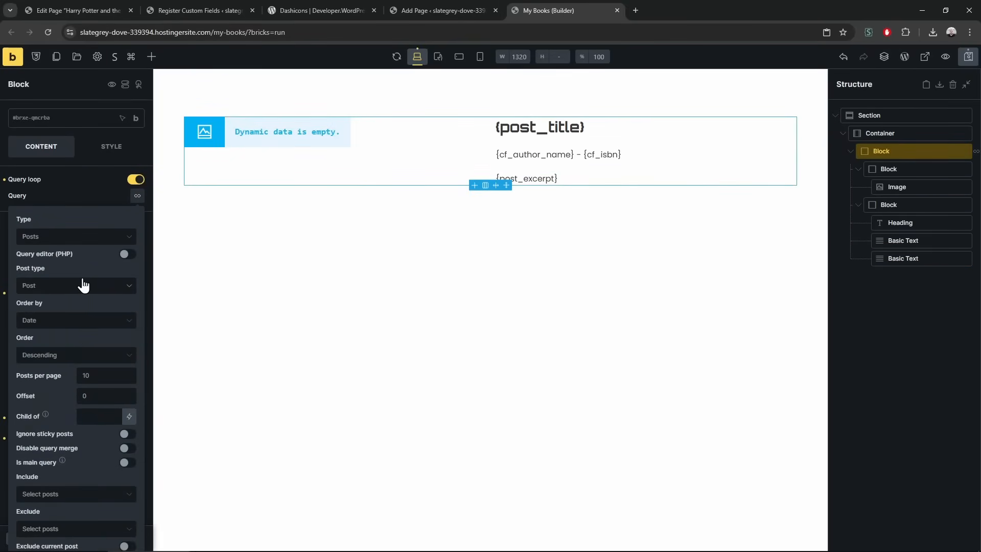
click(81, 286)
click(60, 352)
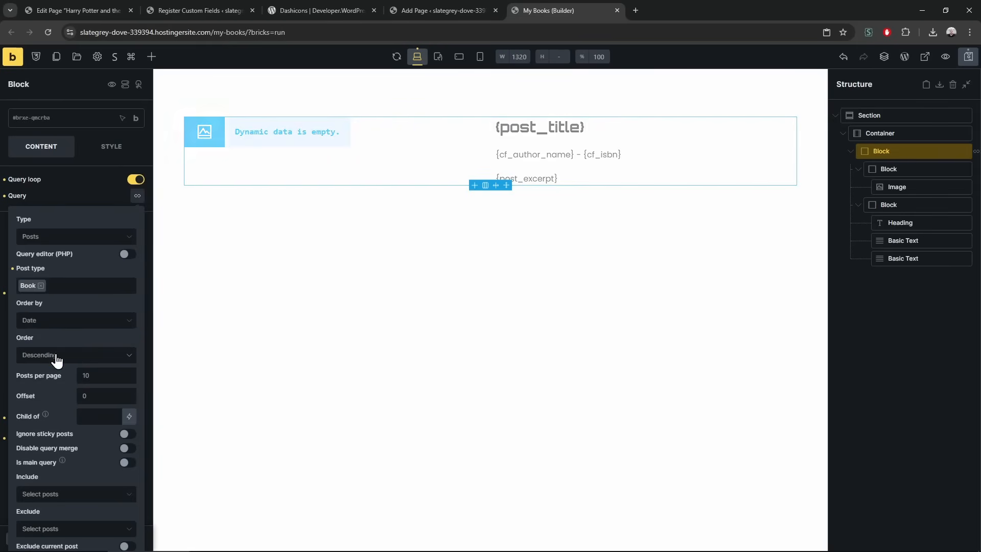
click(326, 276)
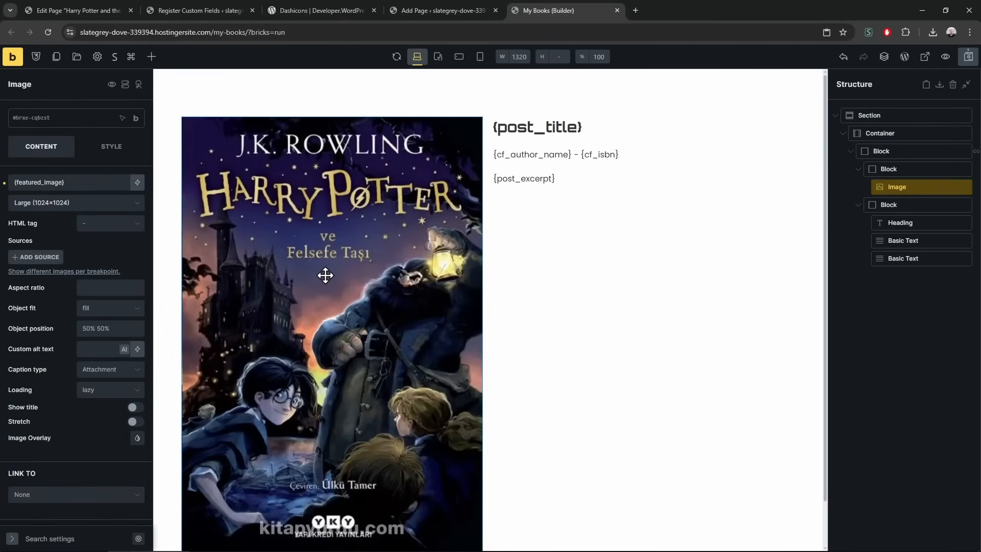
click(893, 152)
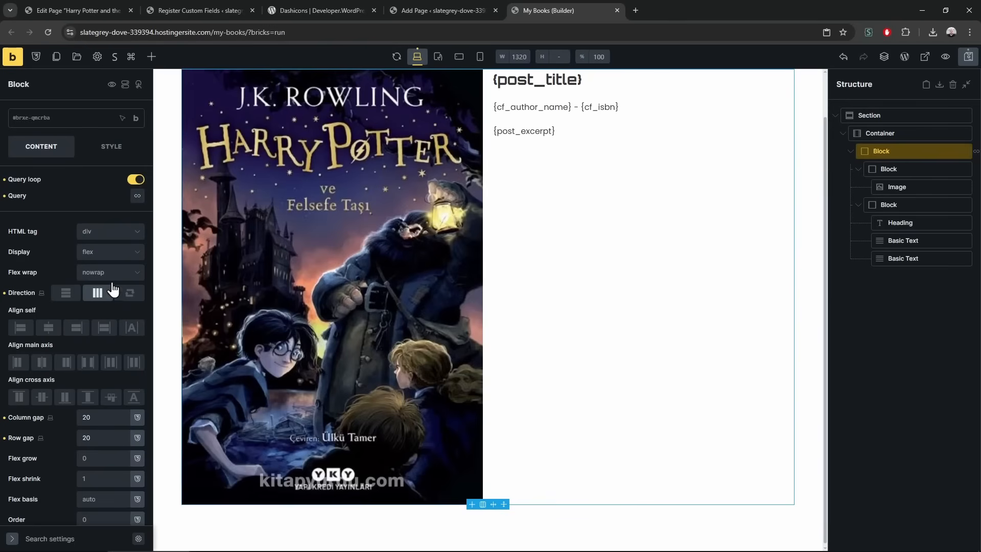
Set the looping block's display to grid with template columns 200px 1fr
click(106, 252)
click(96, 322)
click(99, 258)
click(96, 305)
click(53, 307)
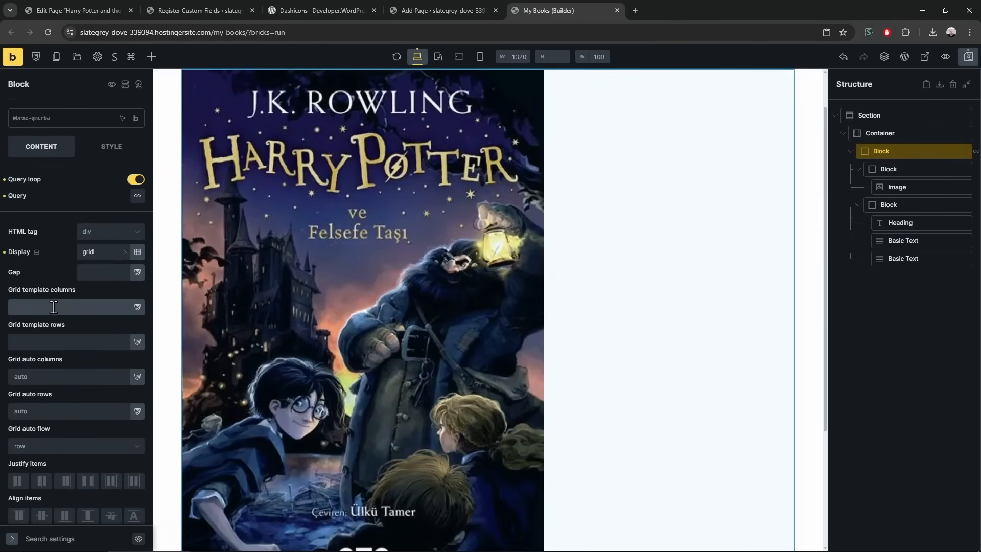
text(200px 1fr)
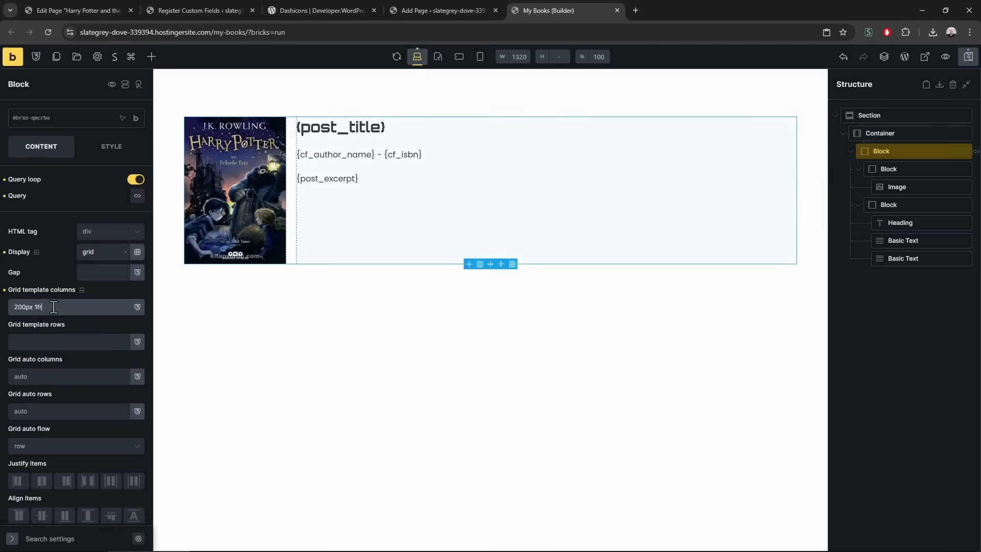
Narrow the grid columns to 150px 1fr, checking the layout at mobile and desktop widths
click(480, 58)
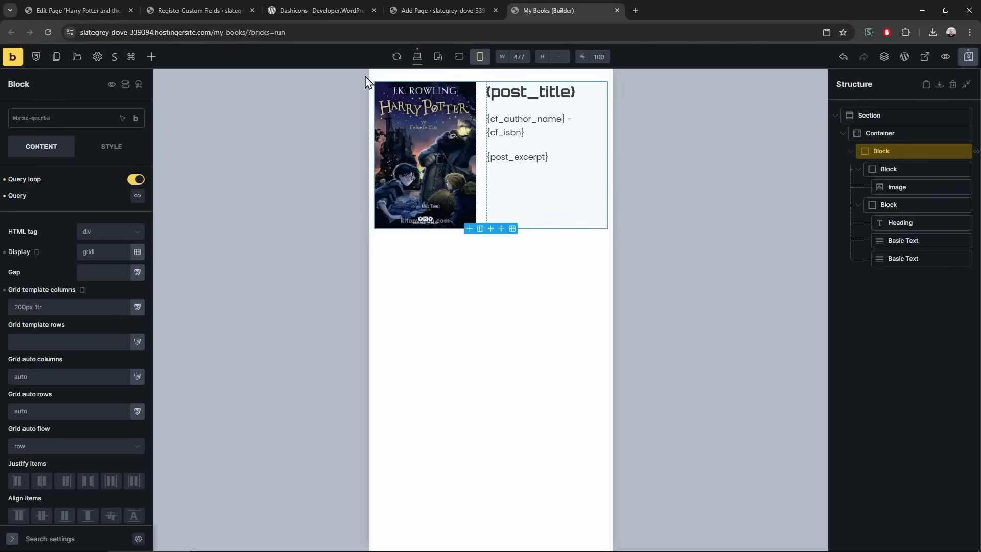
click(417, 60)
drag(13, 307, 21, 307)
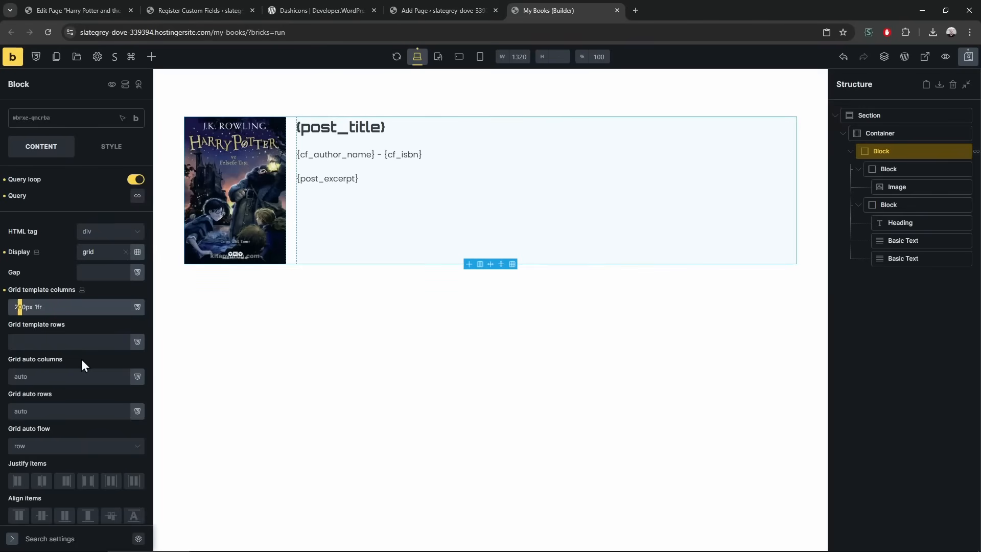
text(15)
click(480, 57)
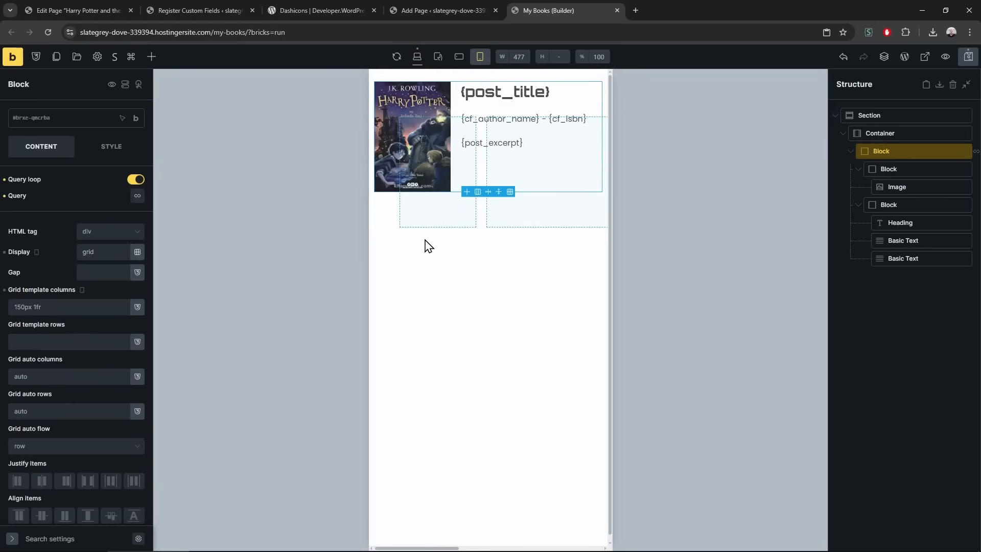
click(417, 57)
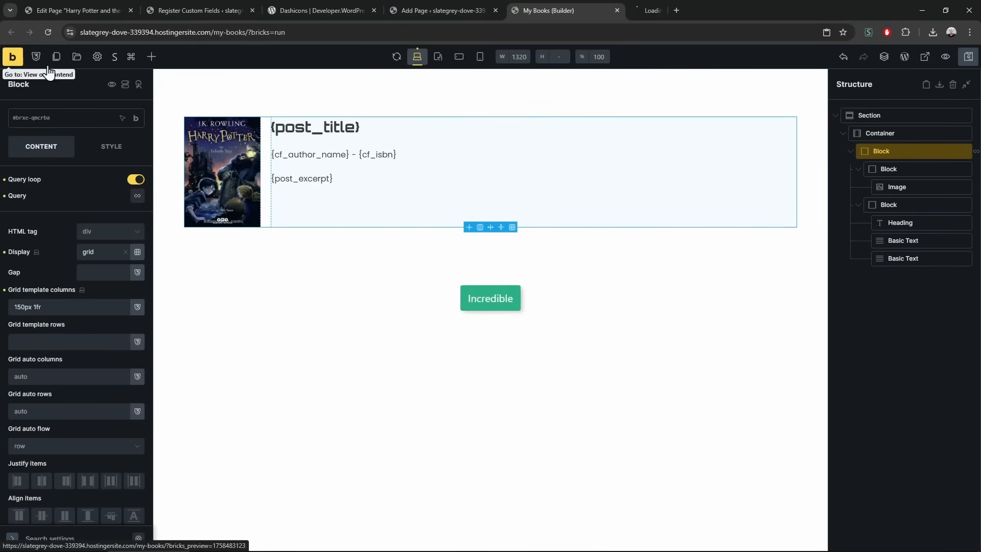
View the live My Books page in a new tab, then return to the editor
middle_click(17, 58)
click(672, 10)
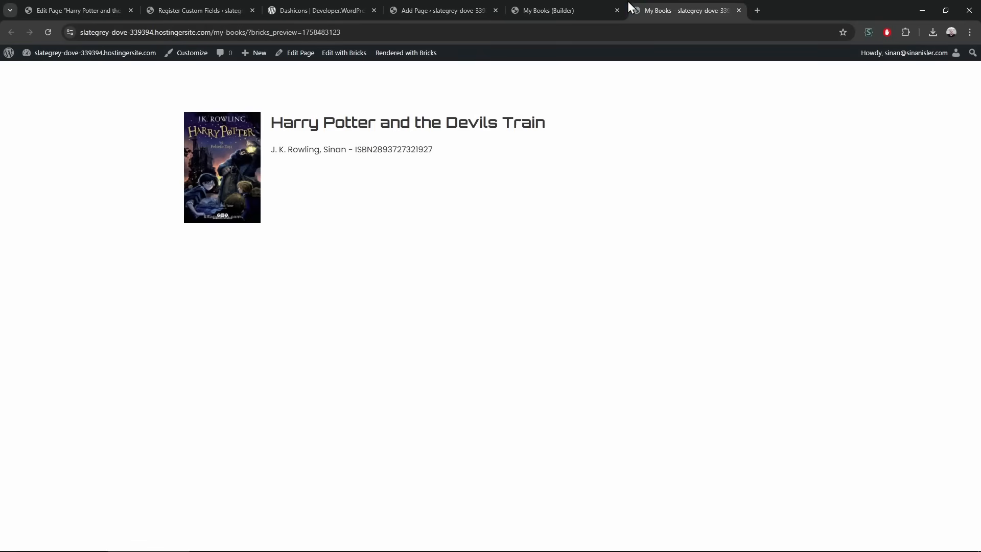
click(568, 10)
Append the {post_terms_genre} dynamic tag to the author and ISBN text line
click(323, 153)
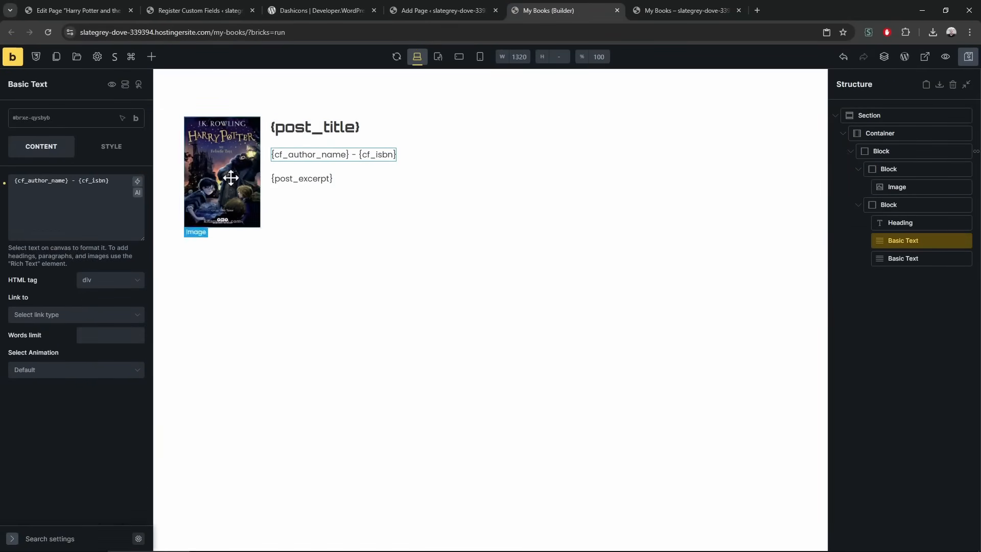
click(128, 181)
text(-)
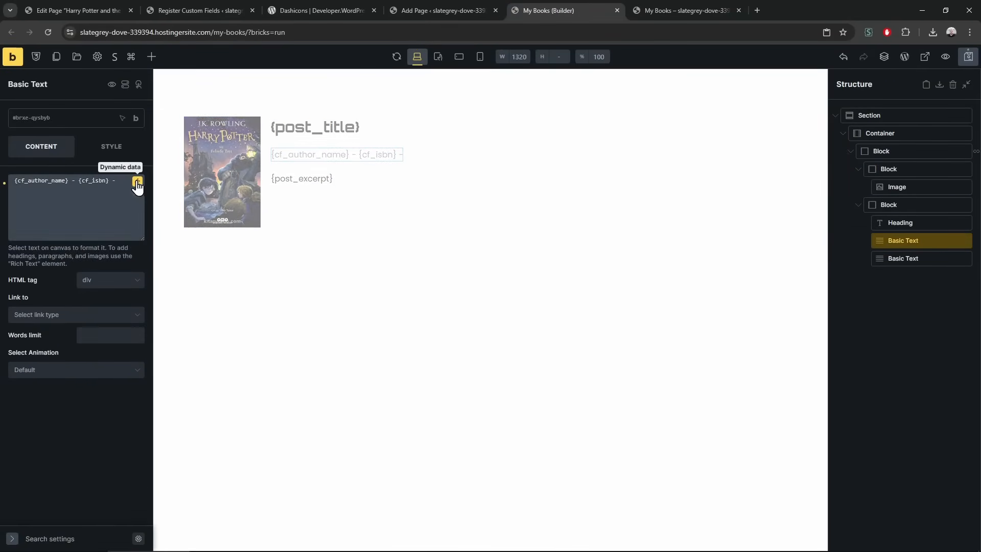
click(137, 182)
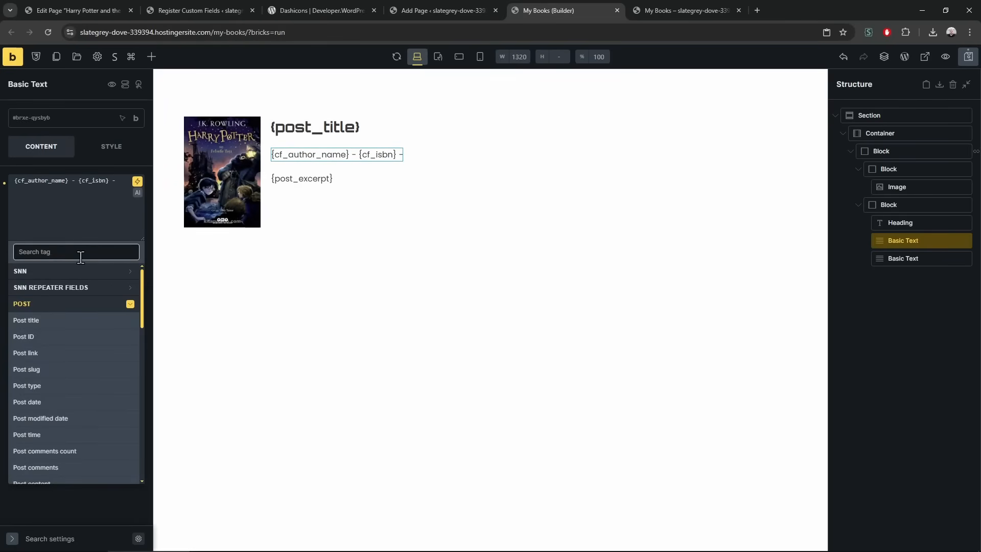
text(genre)
click(90, 287)
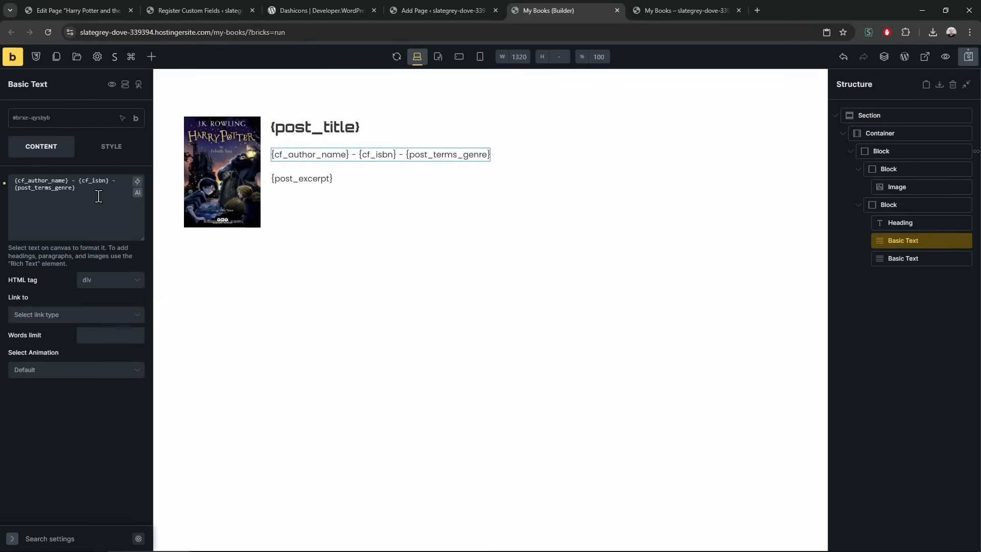
Test the Fantasy genre link in the preview, which gives page-not-found, and remove a stray colon
key(ctrl+Tab)
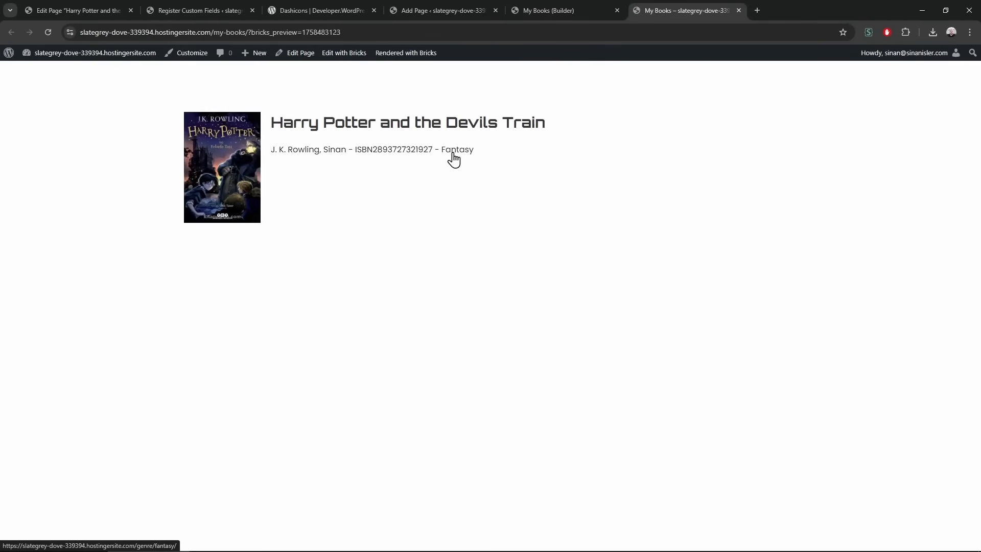
ctrl+click(455, 153)
click(787, 10)
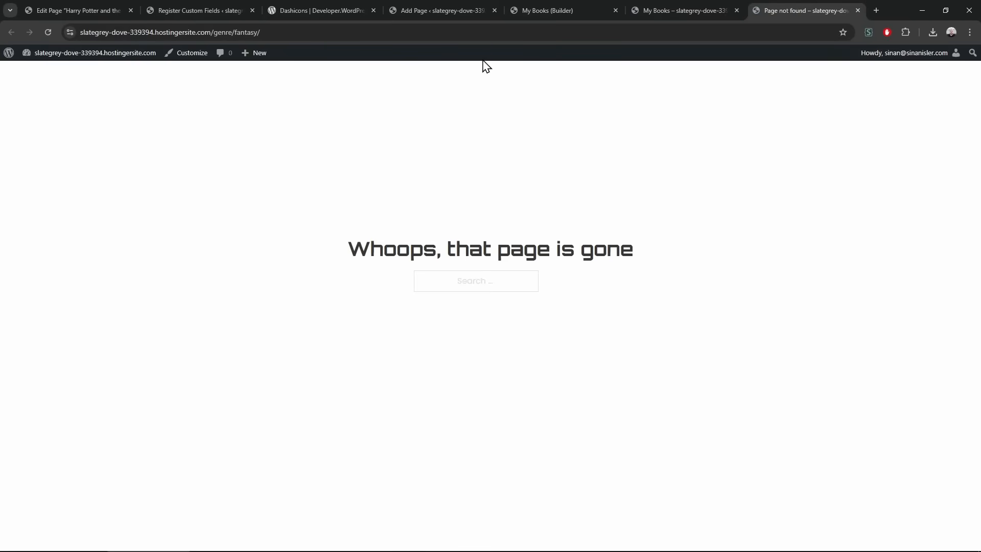
key(ctrl+w)
click(537, 13)
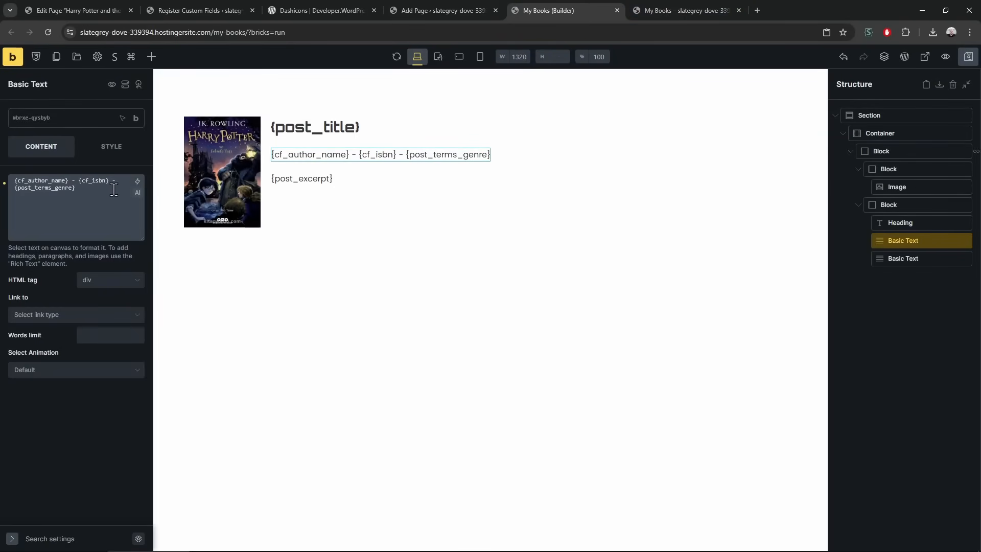
key(BackSpace)
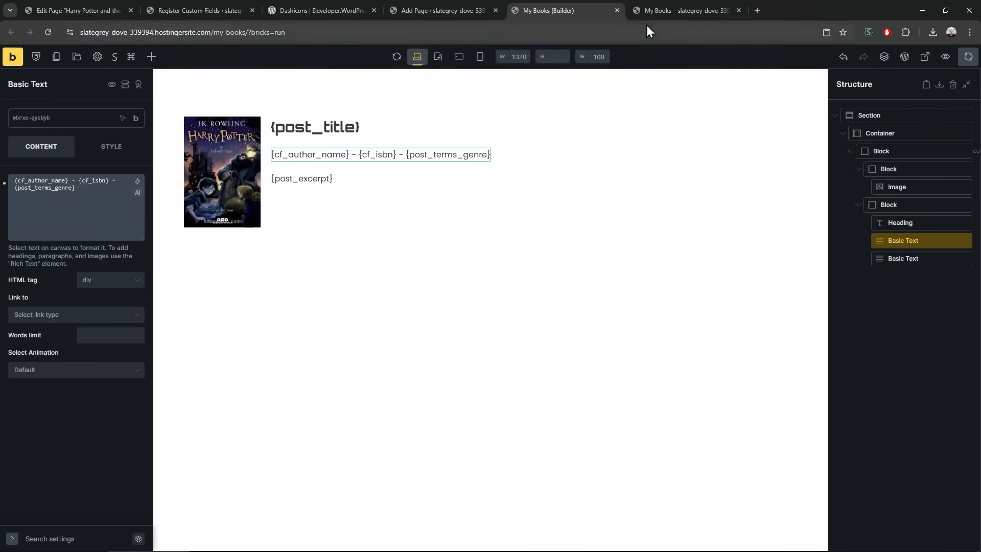
click(659, 11)
ctrl+click(457, 153)
click(787, 12)
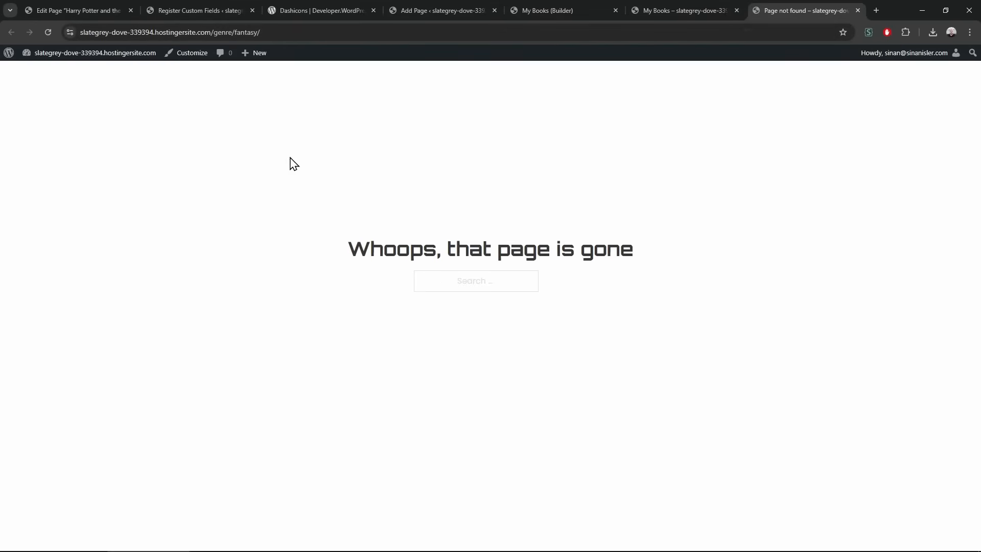
key(ctrl+w)
Re-save the permalinks under Settings > Permalinks so genre URLs work
ctrl+click(68, 53)
click(797, 10)
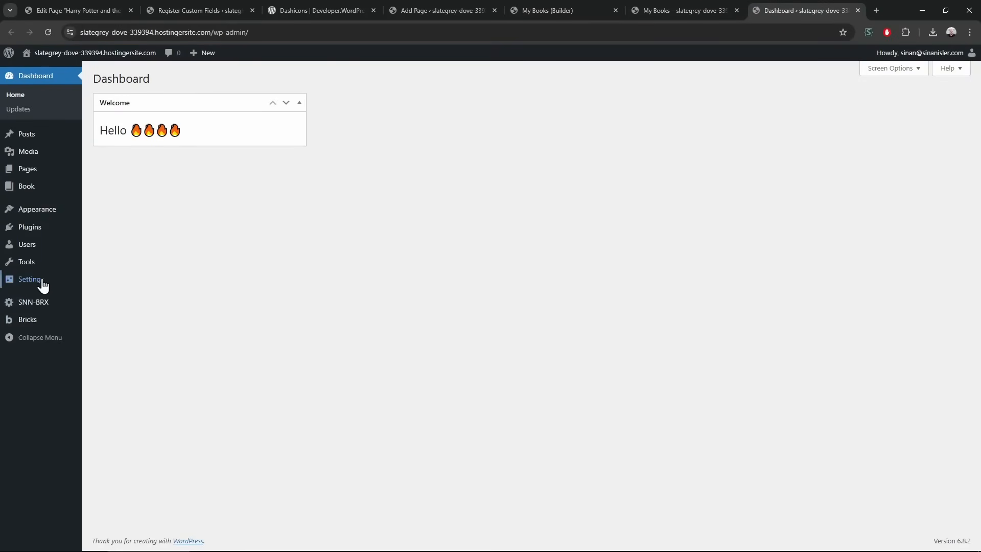
mouse_move(43, 286)
click(129, 354)
scroll(184, 401, down, 1)
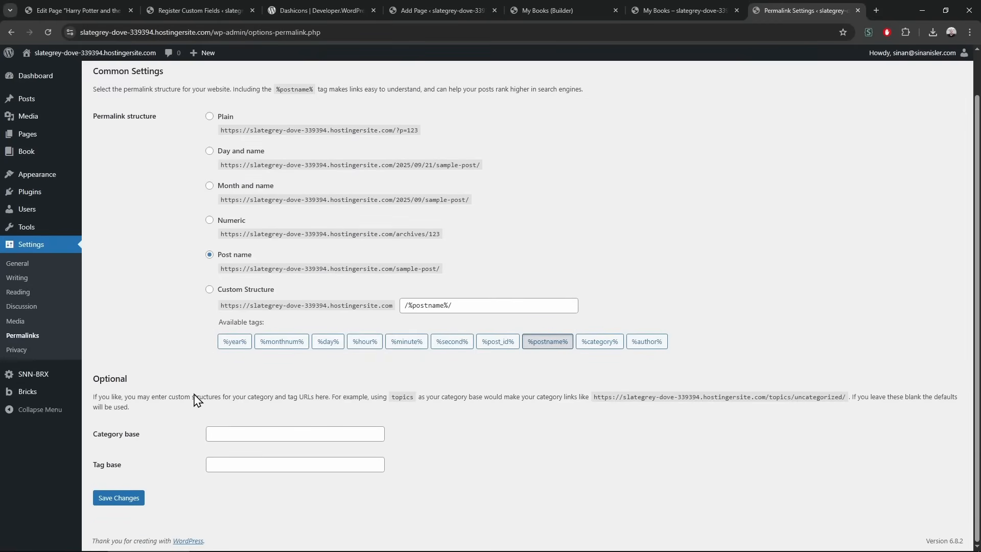
click(127, 502)
Confirm the Fantasy genre archive now loads, then close extra tabs
click(712, 4)
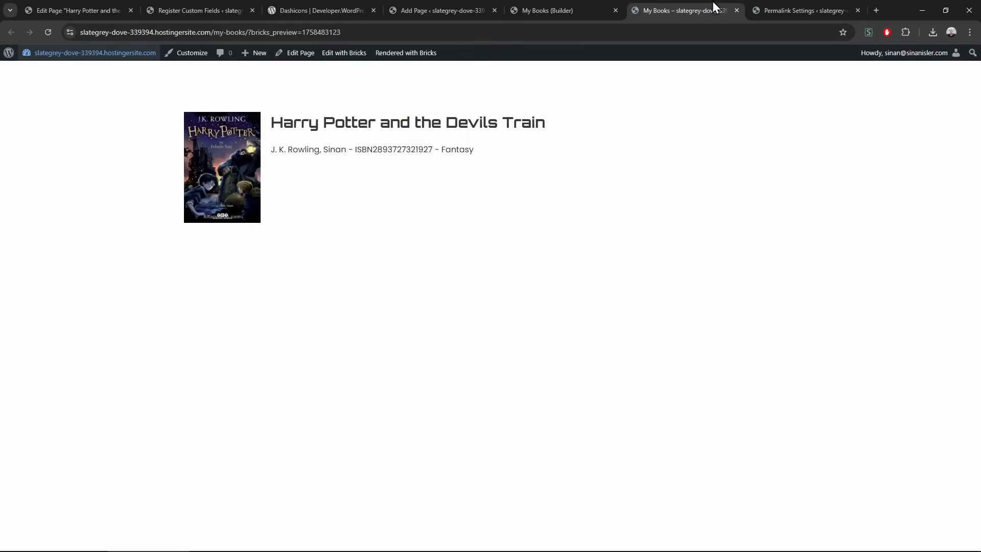
ctrl+click(474, 152)
click(800, 11)
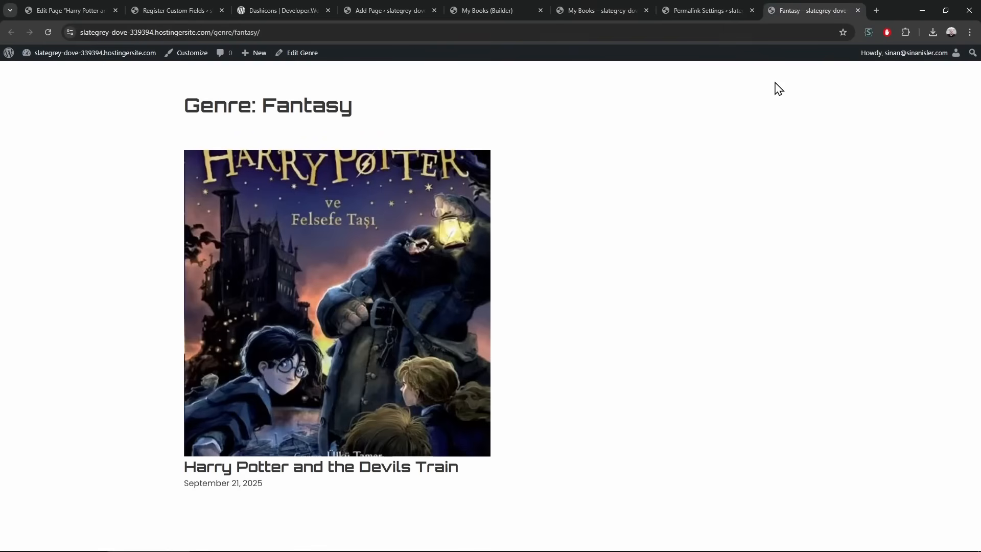
click(607, 2)
middle_click(725, 2)
middle_click(725, 2)
click(572, 8)
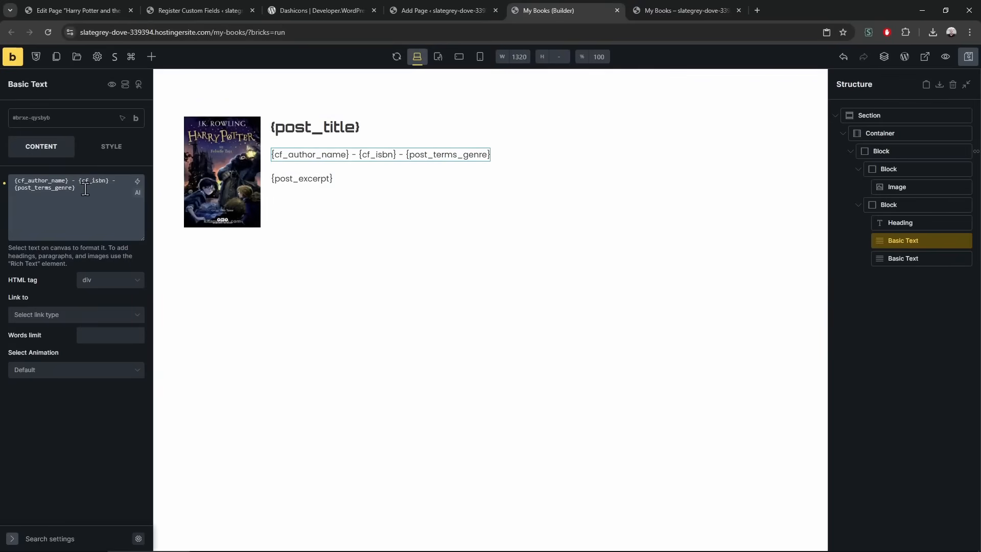
Change the tag to {post_terms_genre:plain} and confirm the preview shows Fantasy as plain text
text(:plain)
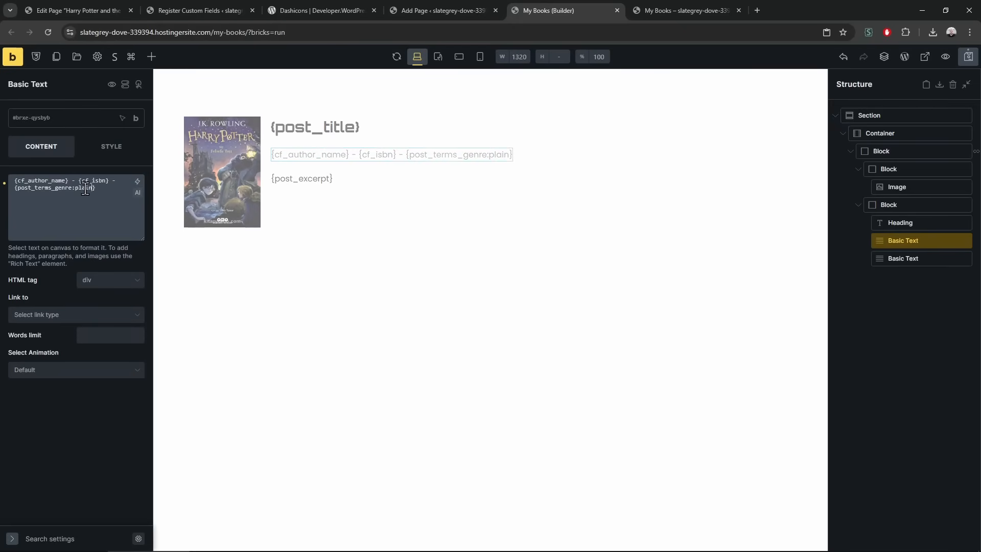
key(ctrl+Tab)
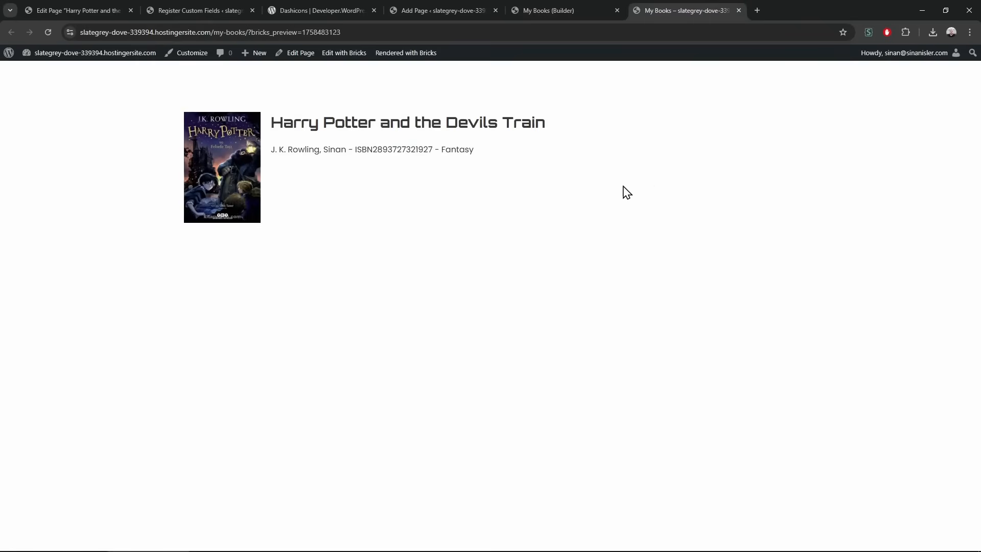
drag(473, 149, 270, 122)
click(540, 218)
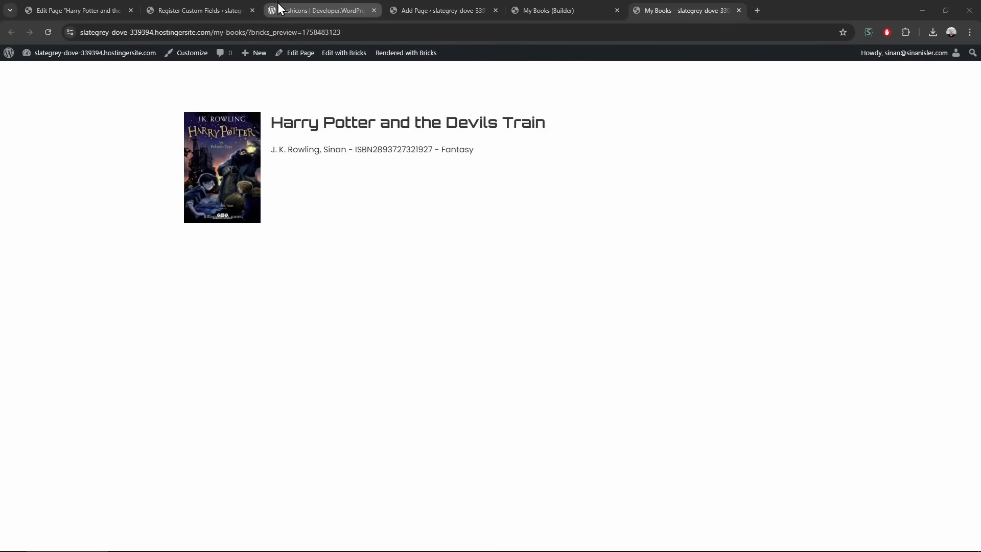
Enable Options Page for the Author Name and ISBN fields and save the custom field settings
click(225, 7)
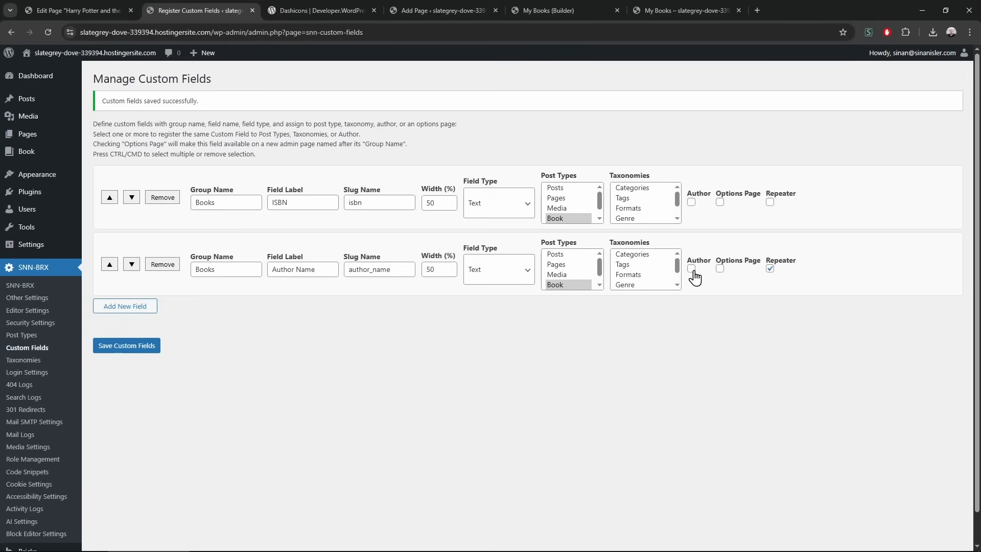
middle_click(911, 55)
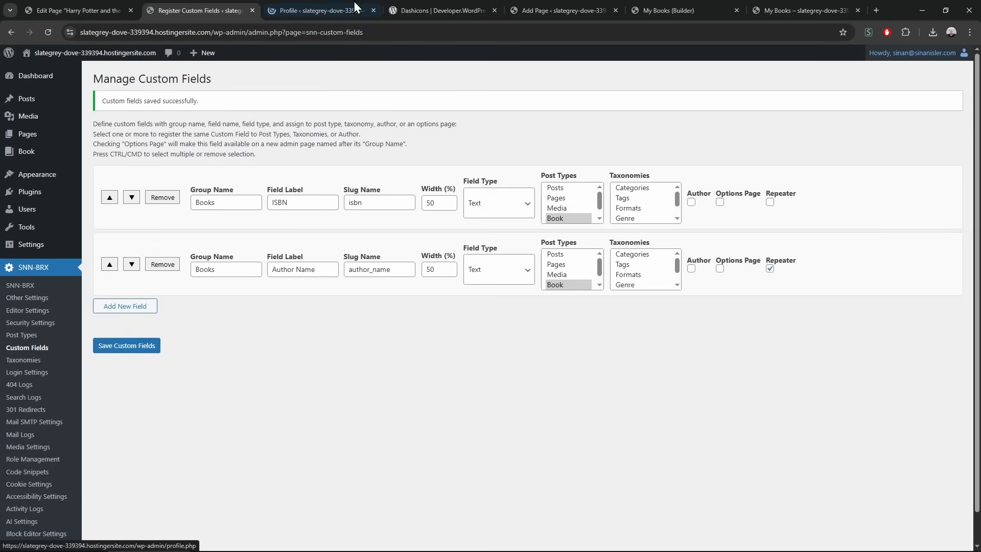
click(362, 6)
scroll(576, 493, down, 15)
scroll(228, 453, up, 1)
key(ctrl+w)
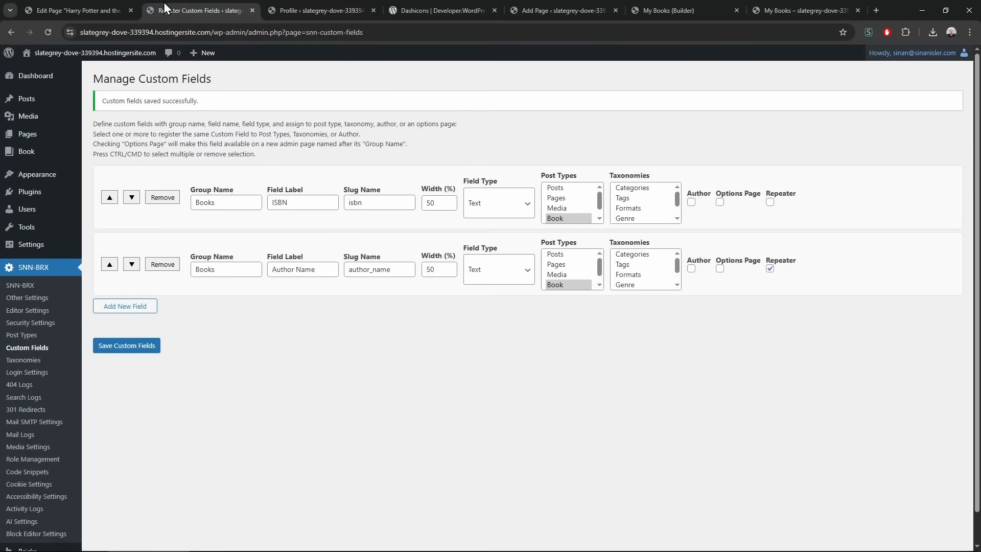
click(720, 269)
click(720, 203)
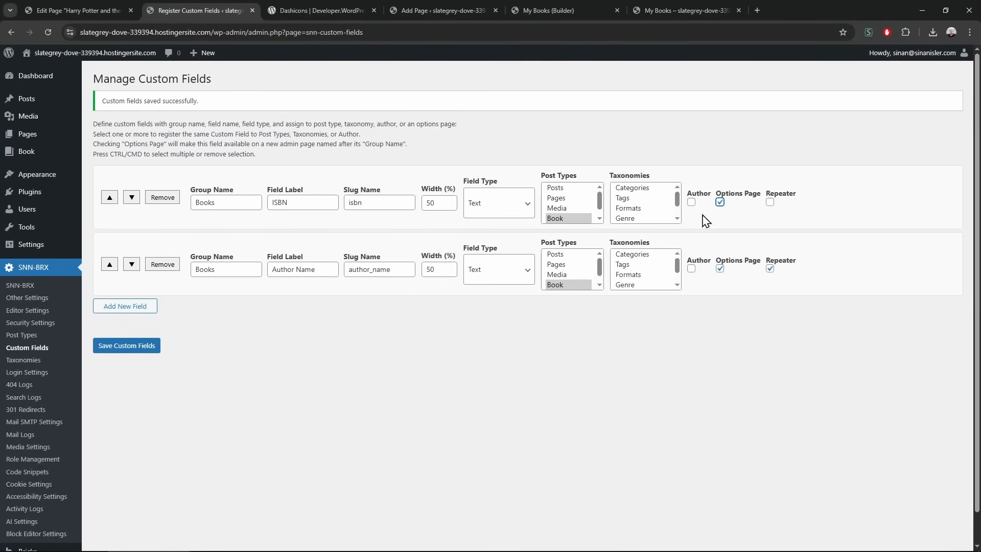
click(145, 358)
Review the new Books options page in the admin menu, then return to the custom fields settings
double_click(215, 201)
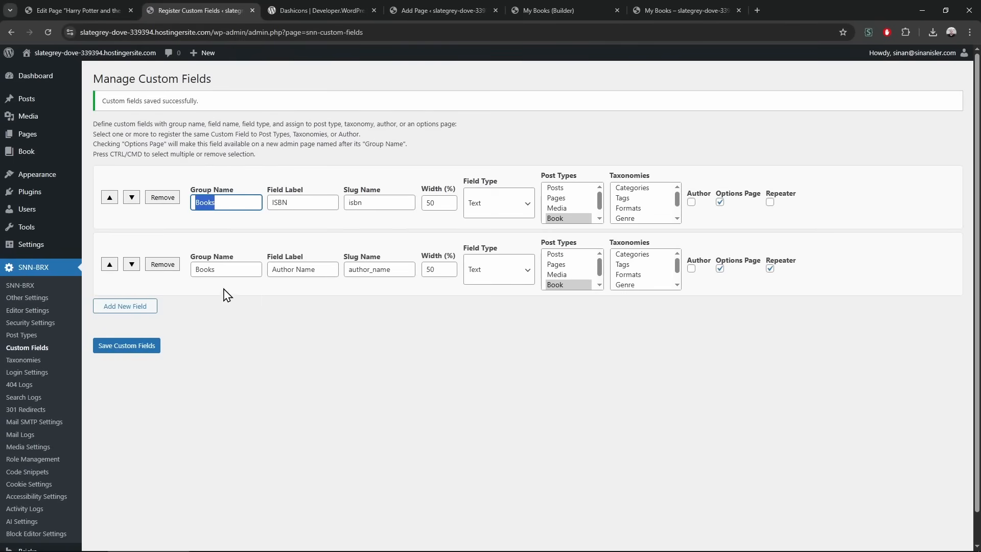
click(43, 99)
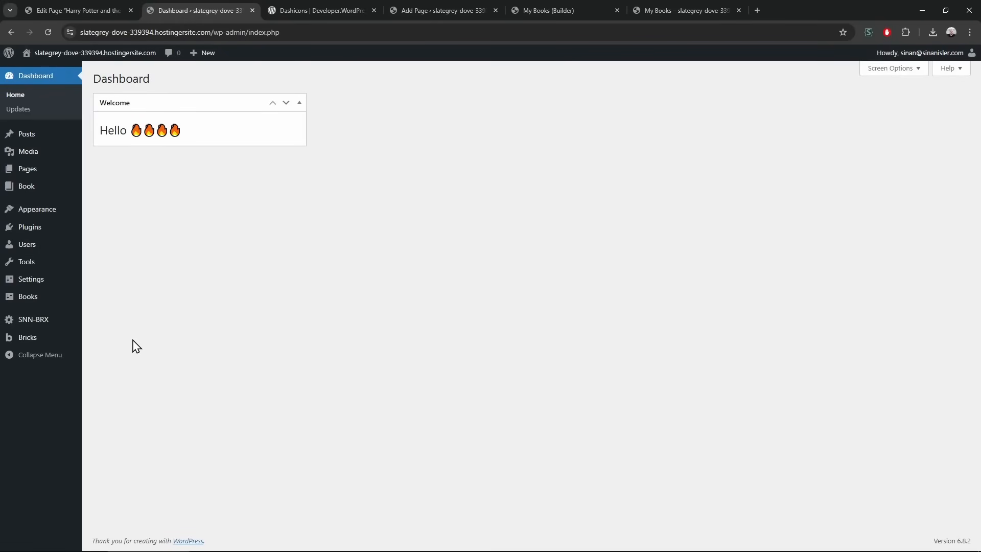
click(41, 297)
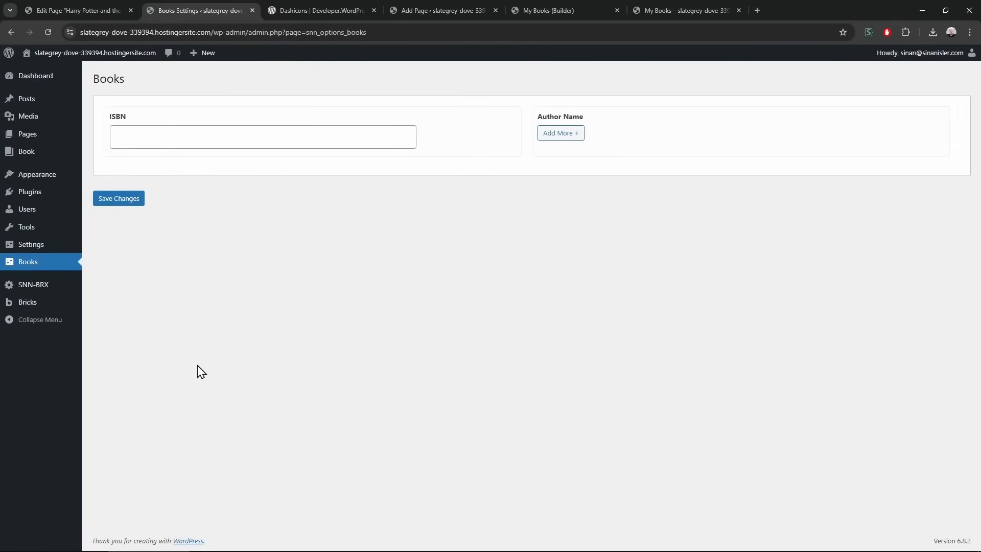
click(91, 9)
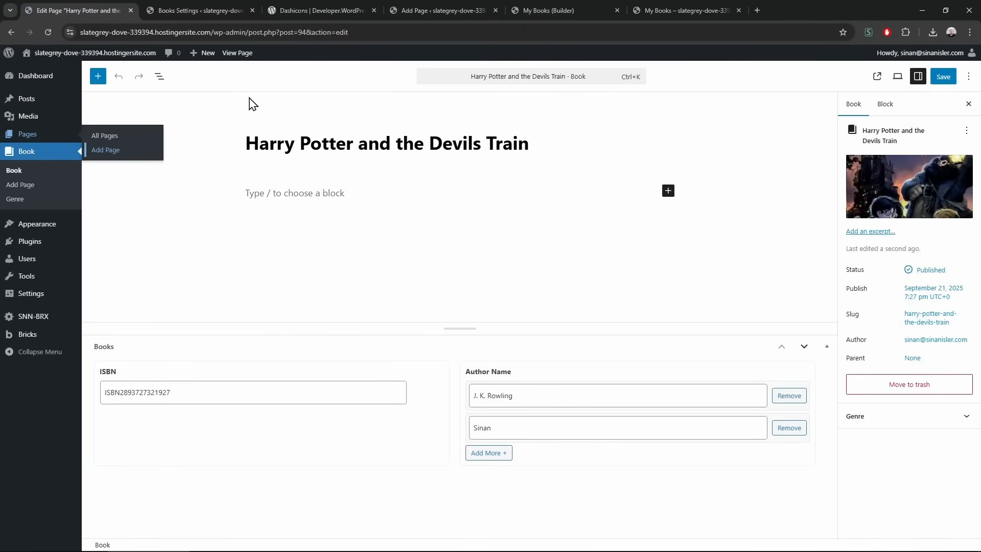
click(181, 3)
middle_click(9, 34)
drag(291, 3, 155, 9)
right_click(153, 207)
click(175, 218)
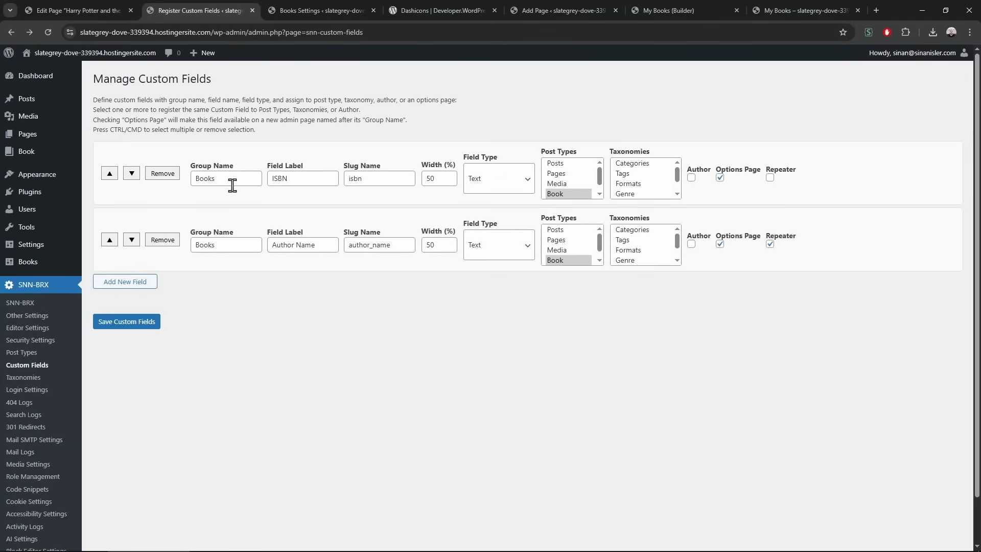
Rename both fields' group name to Site Settings and save the custom fields
double_click(232, 182)
text(Site)
key(ctrl+a)
key(ctrl+c)
click(230, 244)
key(ctrl+a)
key(ctrl+v)
click(130, 325)
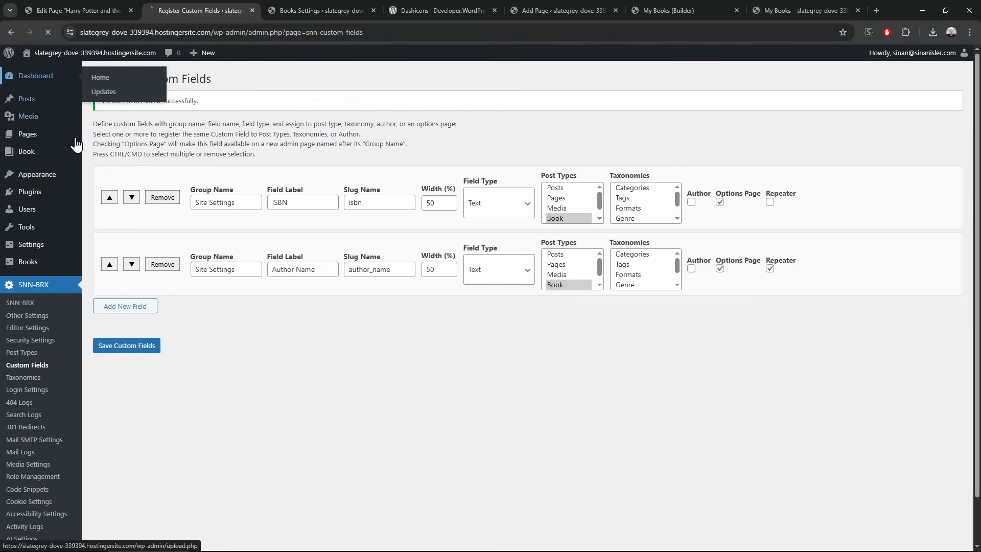
Open the new Site Settings options page and compare it with the book and My Books tabs
click(35, 75)
click(48, 298)
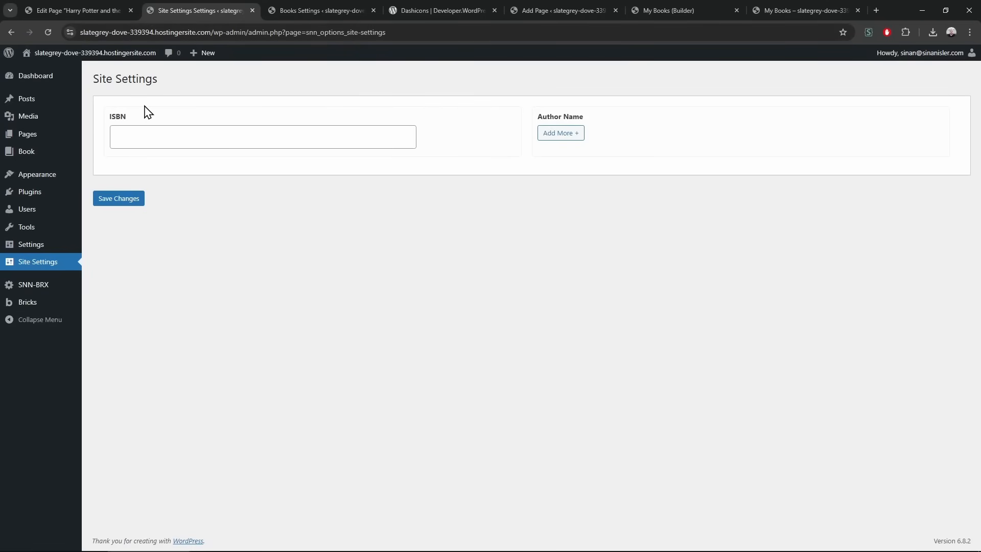
click(103, 2)
click(563, 2)
click(690, 8)
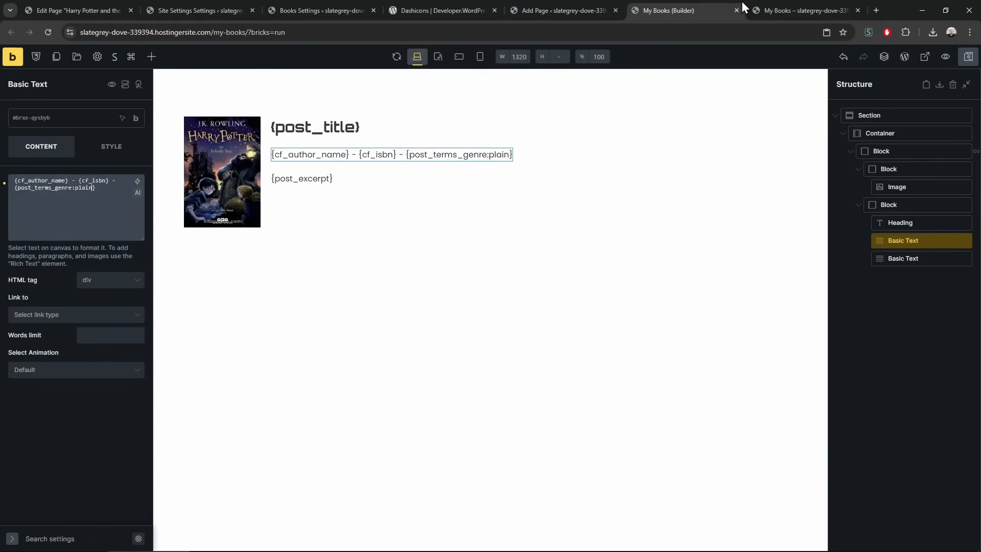
click(201, 4)
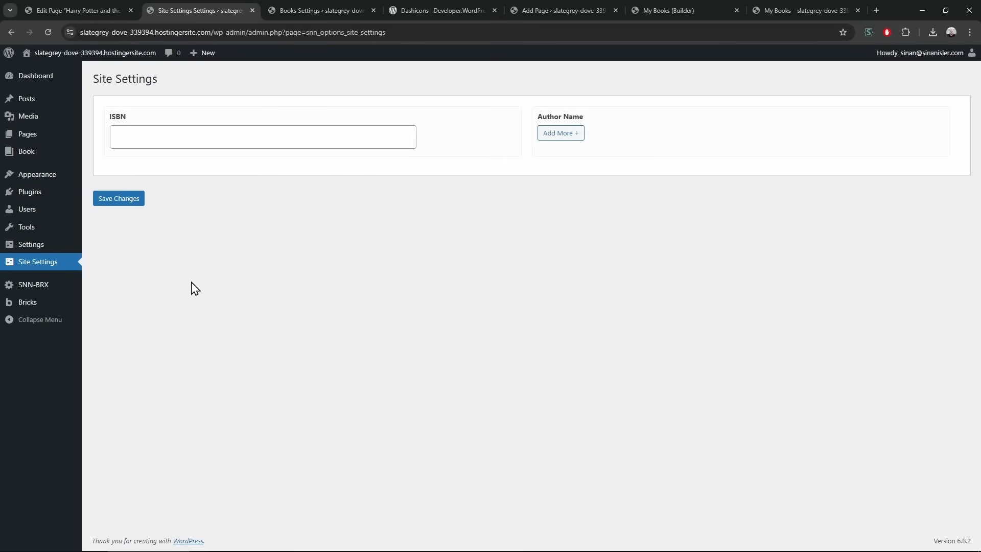
Revisit the SNN-BRX Custom Fields settings, then open a new browser tab
mouse_move(57, 288)
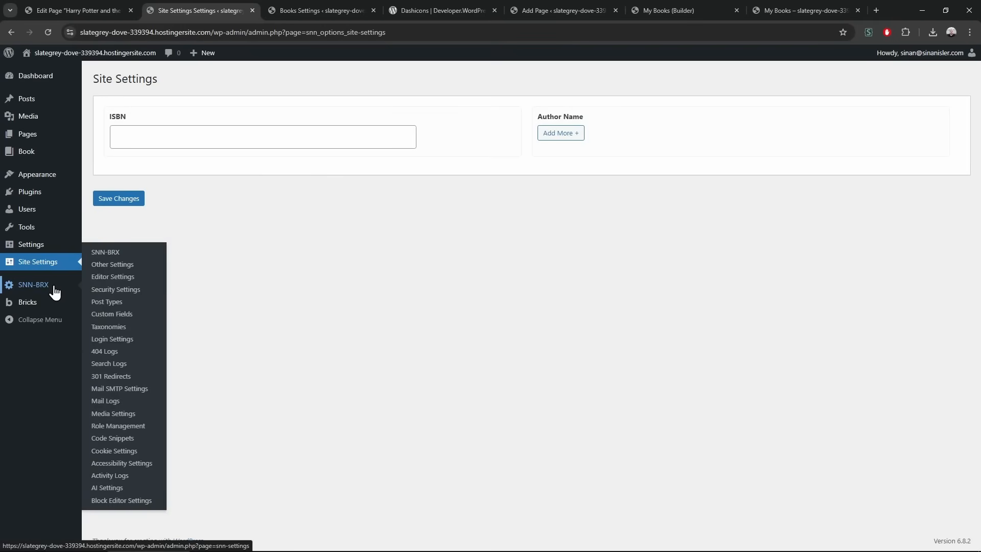
click(138, 318)
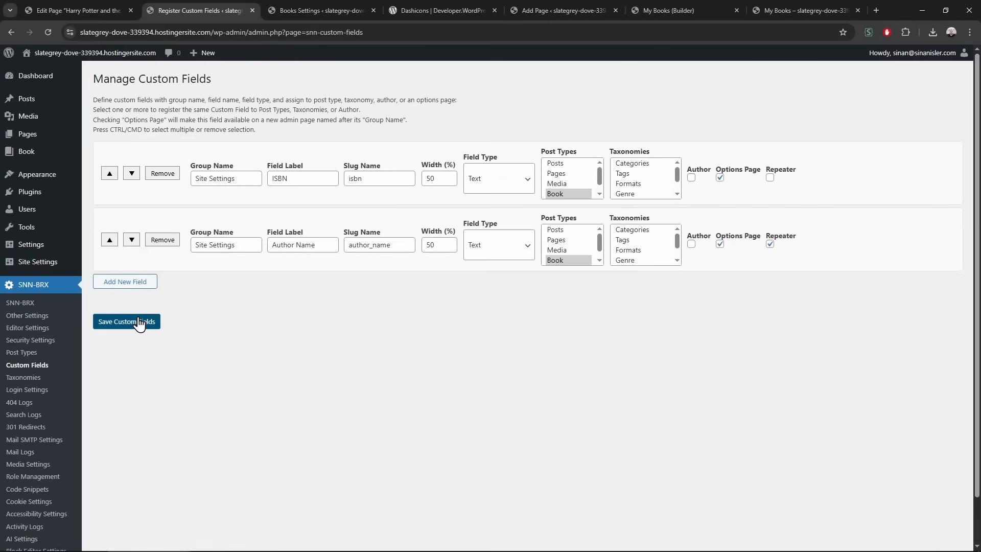
click(439, 10)
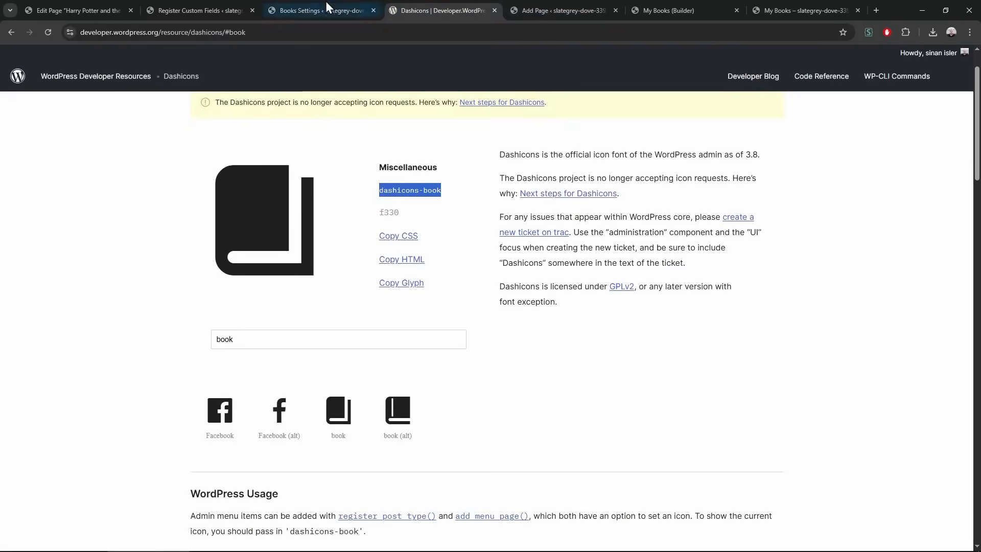
click(327, 11)
click(116, 6)
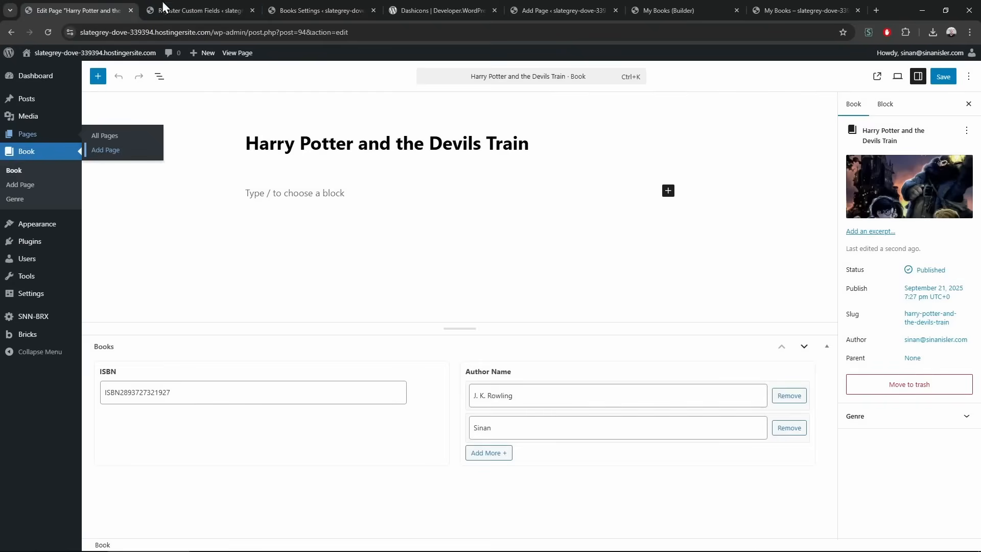
click(152, 6)
key(ctrl+t)
Load sinanisler.com and browse the SNN-BRX page down to its list of all custom elements
text(sin)
key(Return)
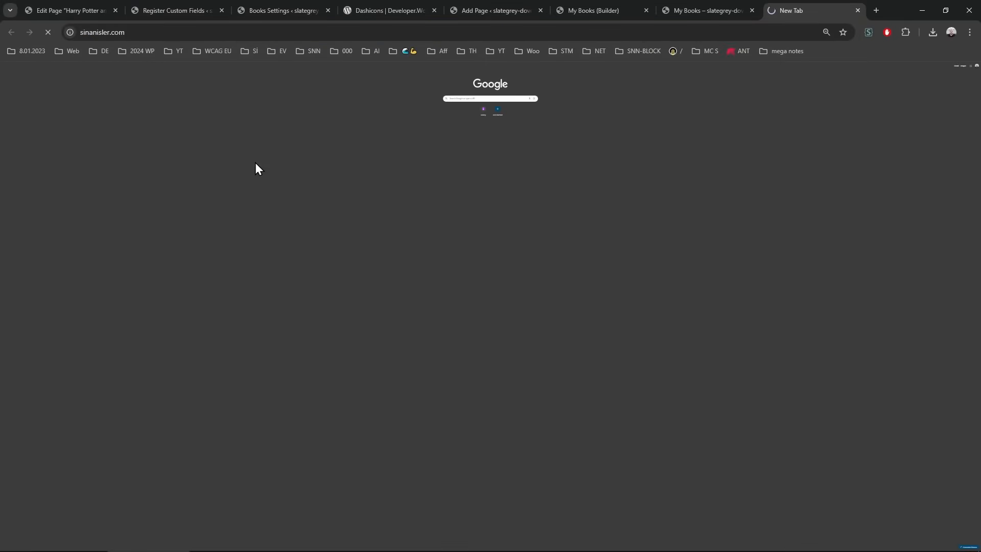
click(705, 75)
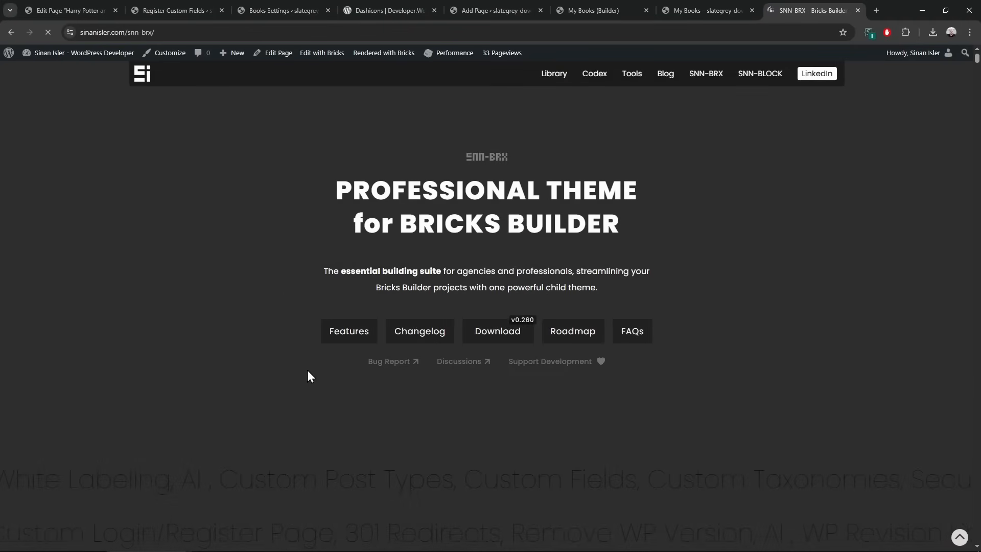
click(351, 343)
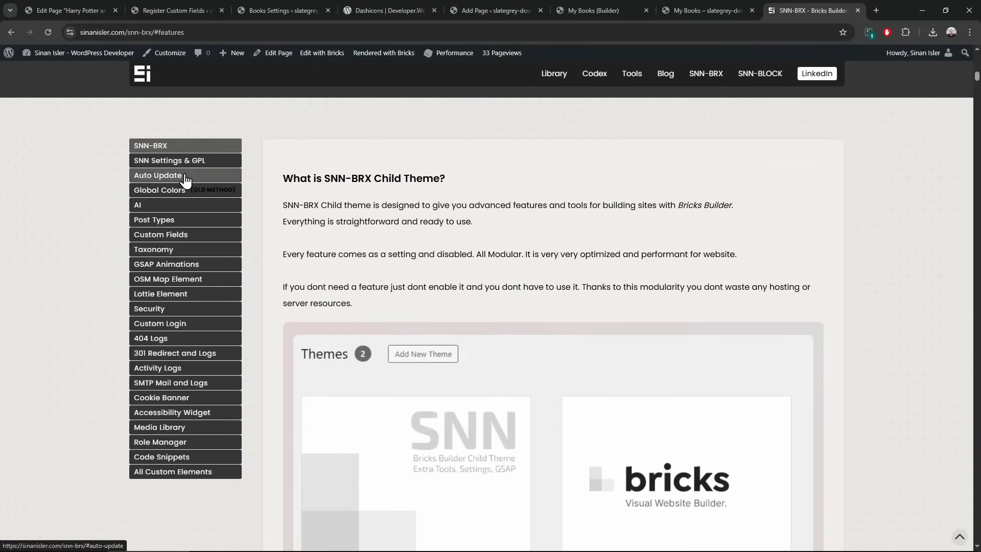
click(178, 473)
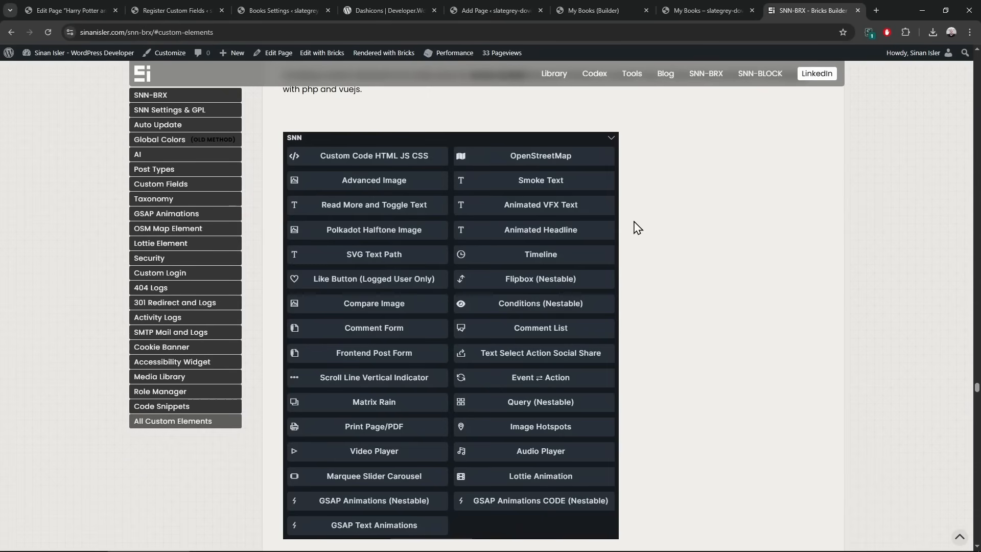
Close the Dashicons, Add Page, My Books, Books Settings and custom fields tabs
middle_click(379, 1)
middle_click(379, 1)
middle_click(380, 6)
middle_click(379, 6)
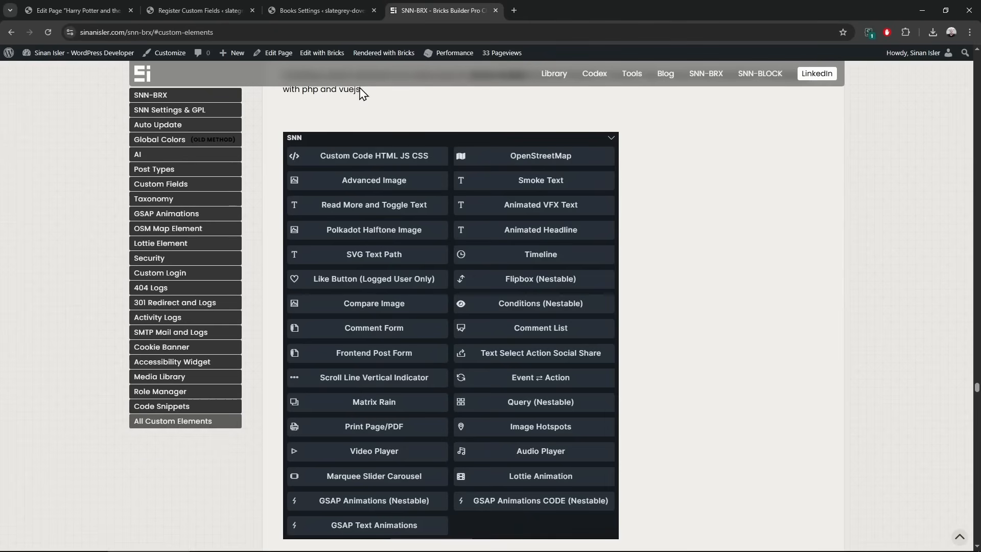
click(213, 5)
middle_click(305, 5)
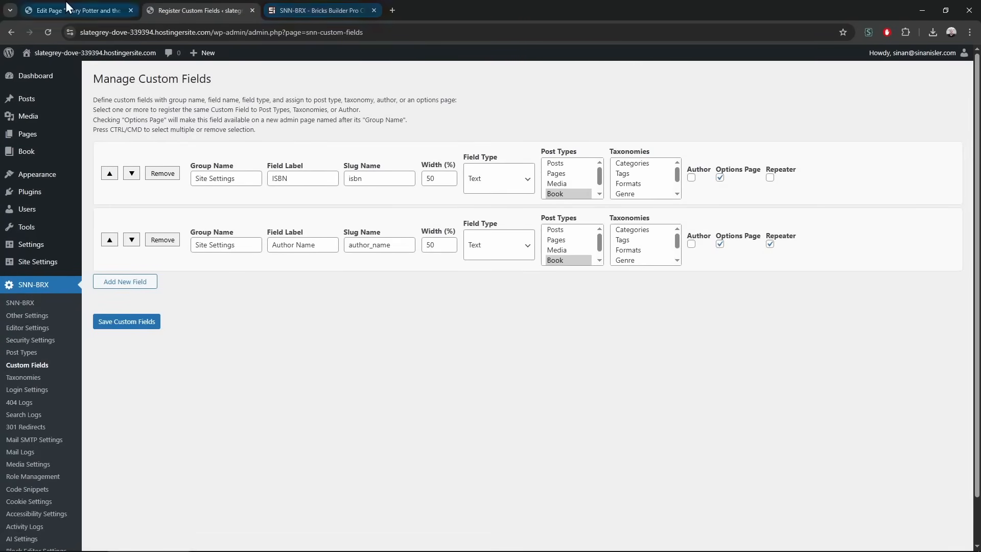
click(66, 1)
middle_click(235, 1)
middle_click(235, 2)
Open the Pages list and launch the SNN-BRX page in Bricks Builder in a new tab
middle_click(50, 131)
click(158, 6)
middle_click(82, 2)
middle_click(271, 268)
click(211, 5)
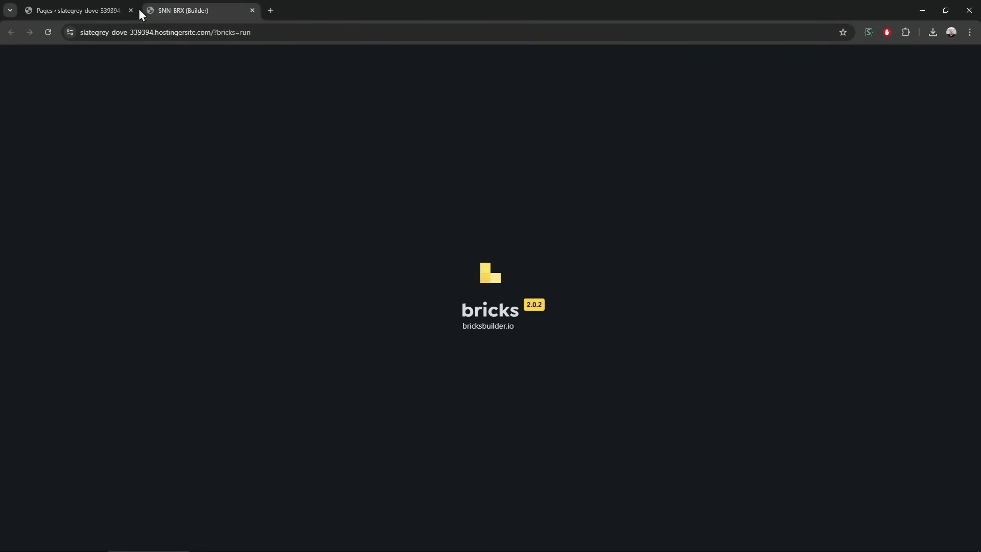
Clear the page and add a Section with a Container
click(77, 10)
drag(77, 10, 200, 16)
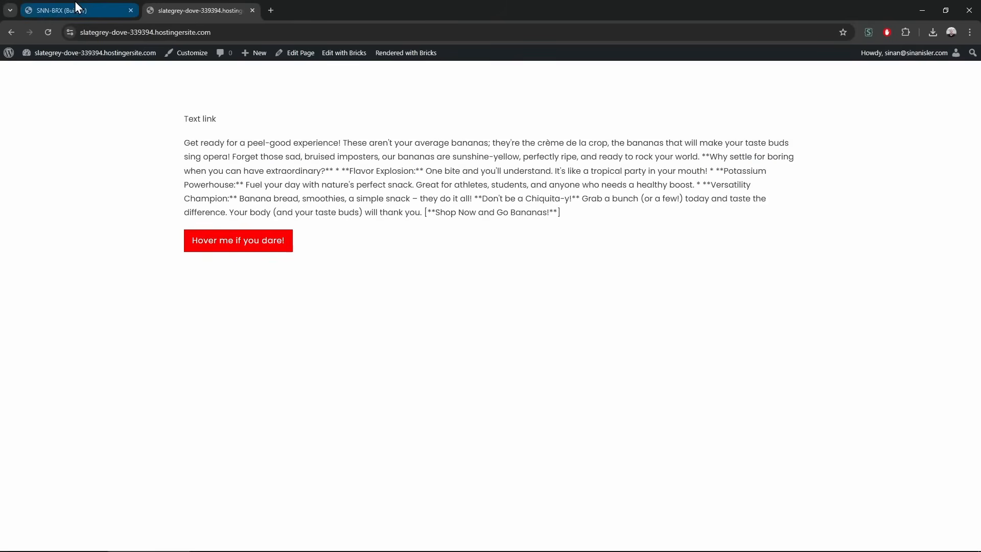
click(74, 5)
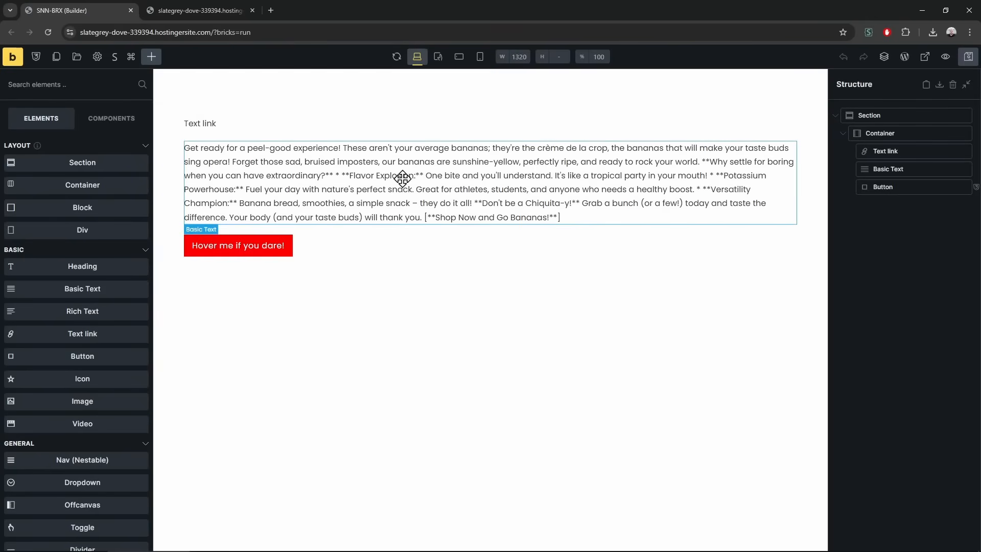
click(953, 84)
click(93, 164)
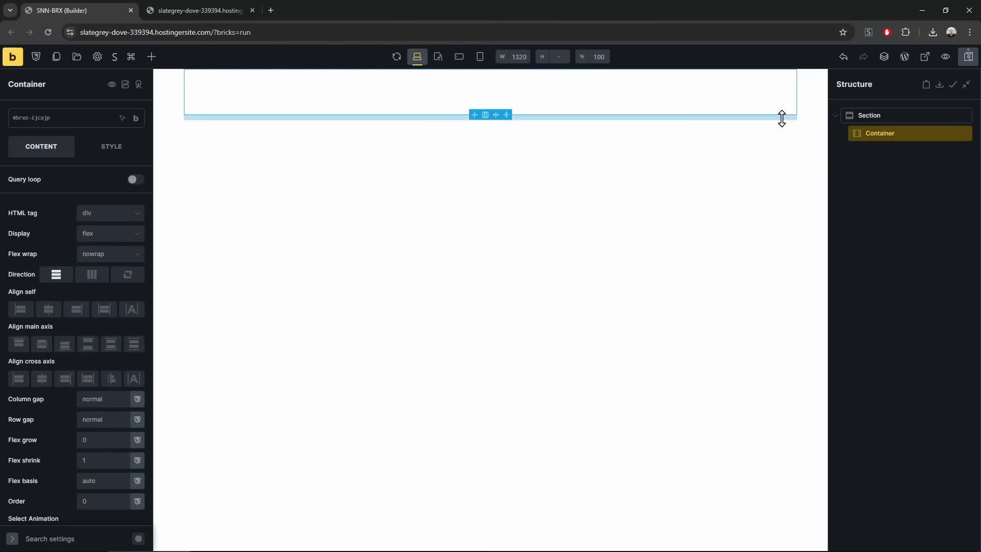
Give the Section var(--size-100) top and bottom padding
click(898, 117)
click(102, 147)
click(114, 332)
click(49, 432)
click(113, 368)
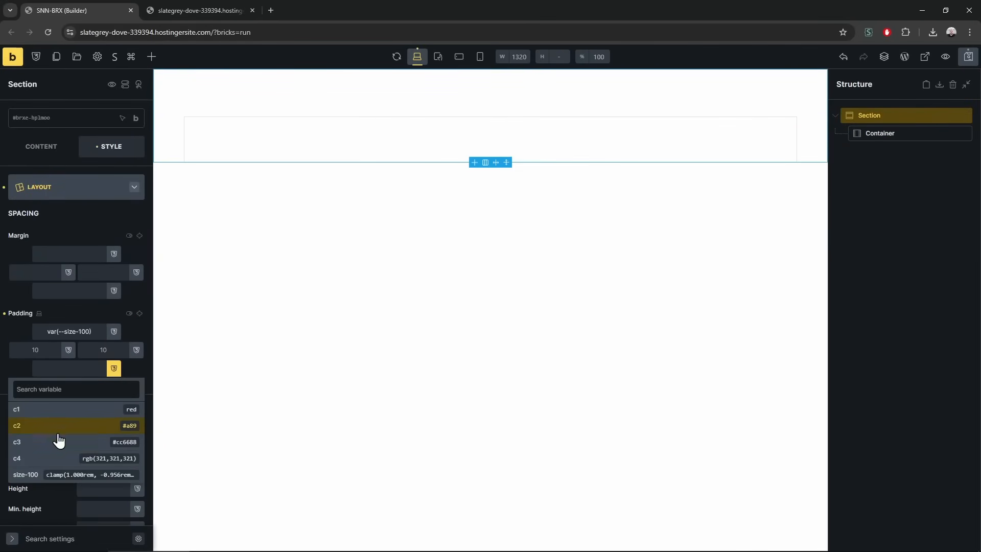
click(42, 479)
Drag a Code HTML JS CSS element from the elements list into the Container
click(293, 144)
click(151, 57)
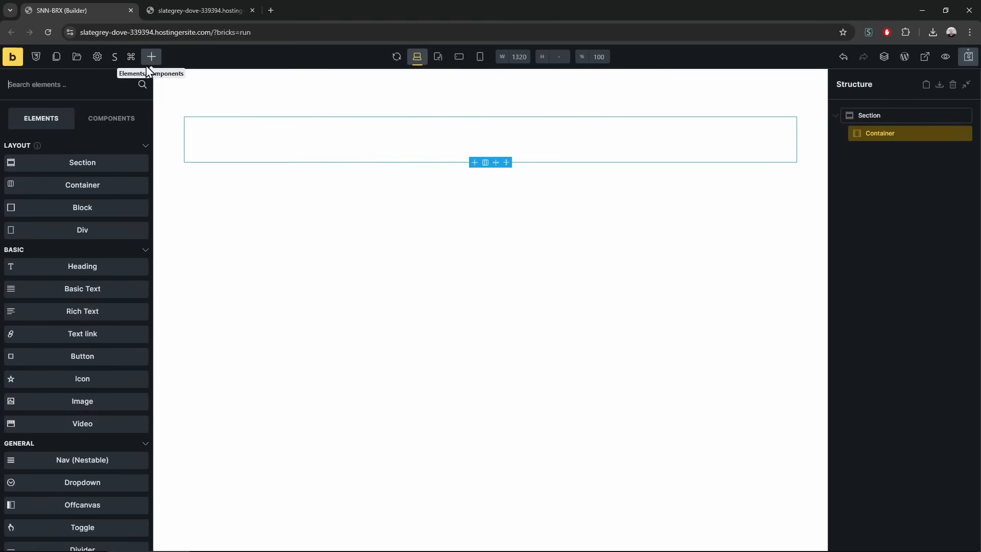
scroll(87, 357, down, 20)
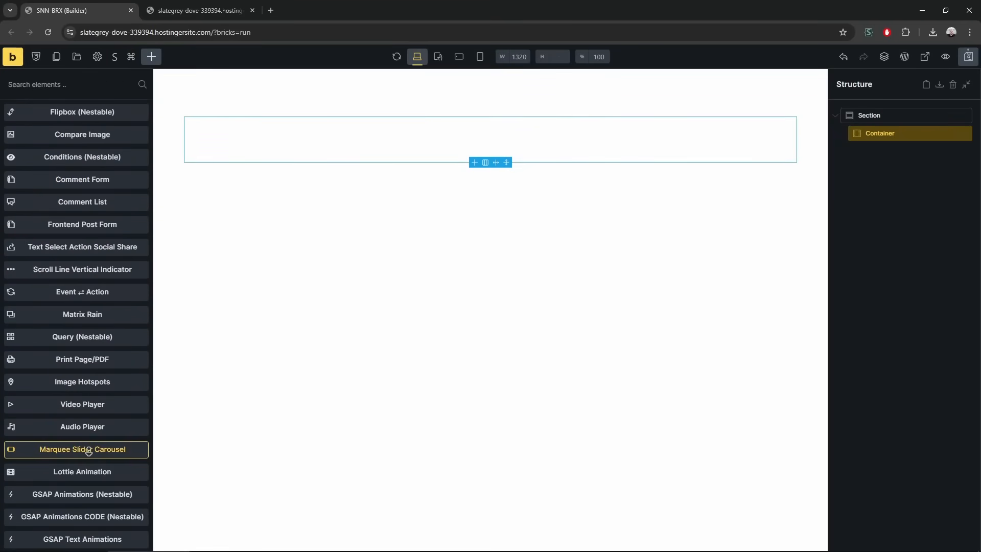
mouse_move(154, 261)
mouse_down()
mouse_move(204, 265)
mouse_move(159, 264)
mouse_up()
drag(828, 256, 859, 275)
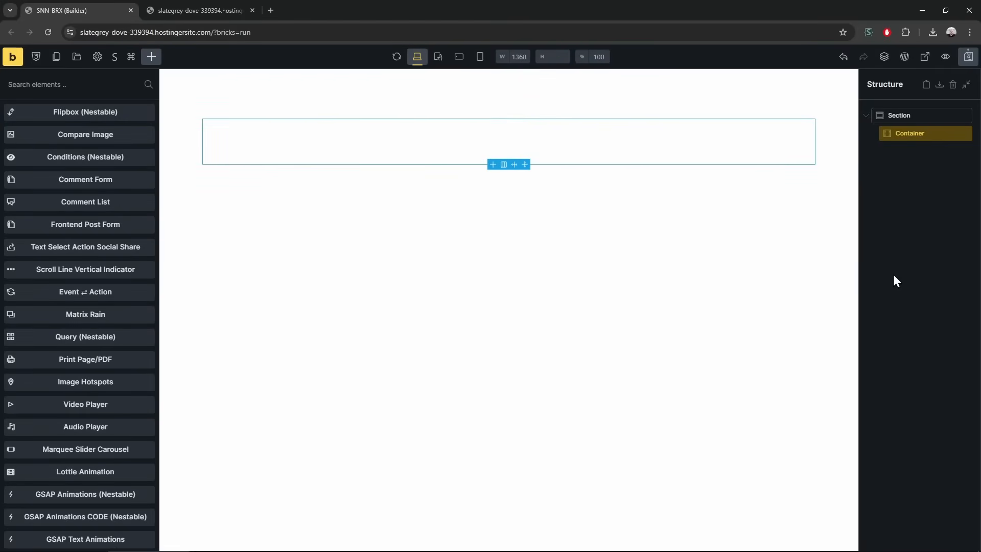
scroll(101, 298, up, 2)
scroll(102, 294, up, 1)
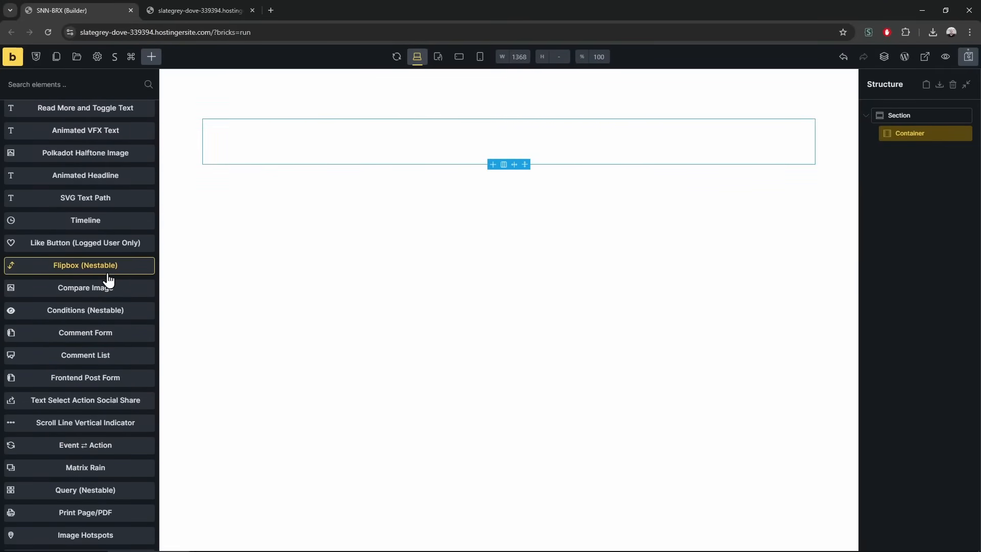
scroll(107, 276, up, 1)
scroll(109, 273, up, 2)
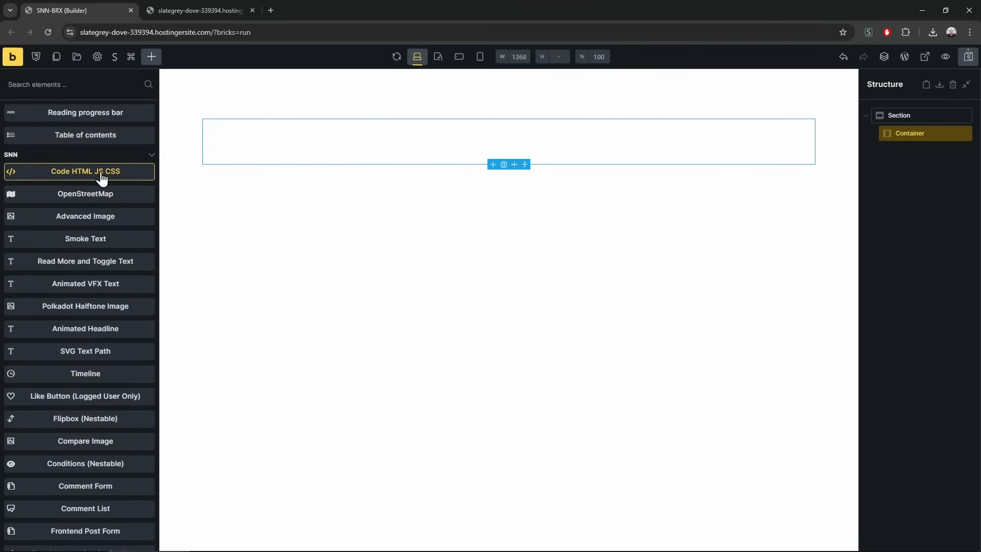
drag(102, 178, 905, 151)
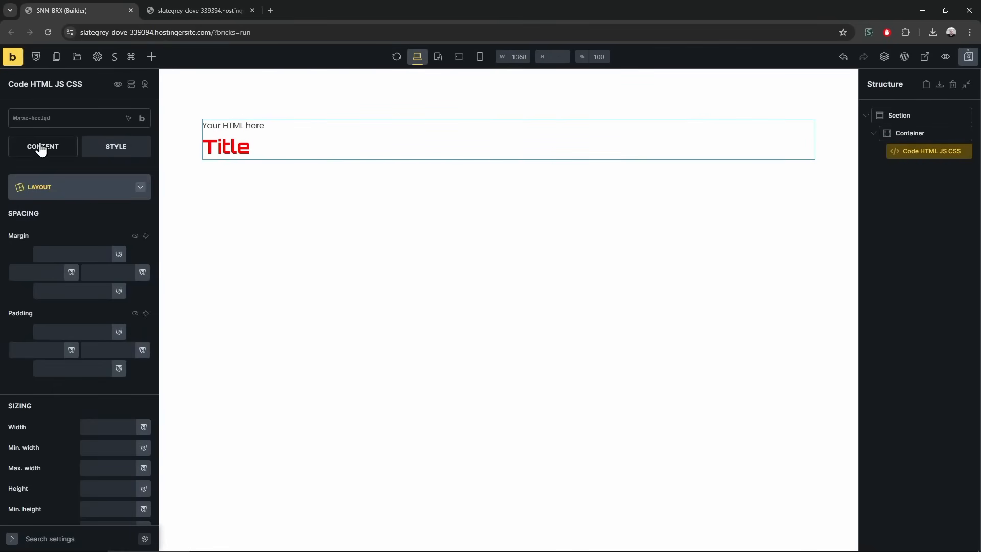
Inspect the element's code, then add a second Code HTML JS CSS element and a Code element
click(42, 148)
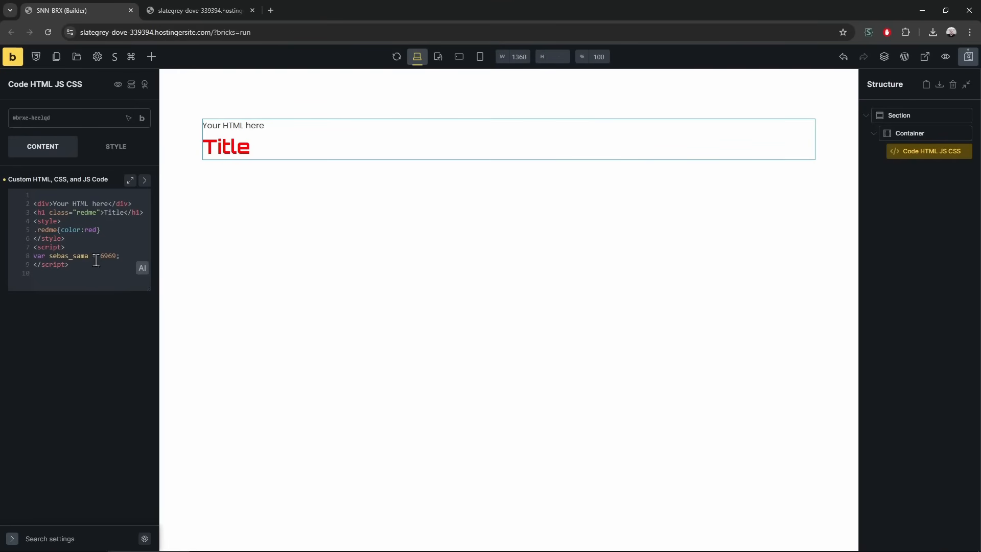
click(151, 63)
text(code)
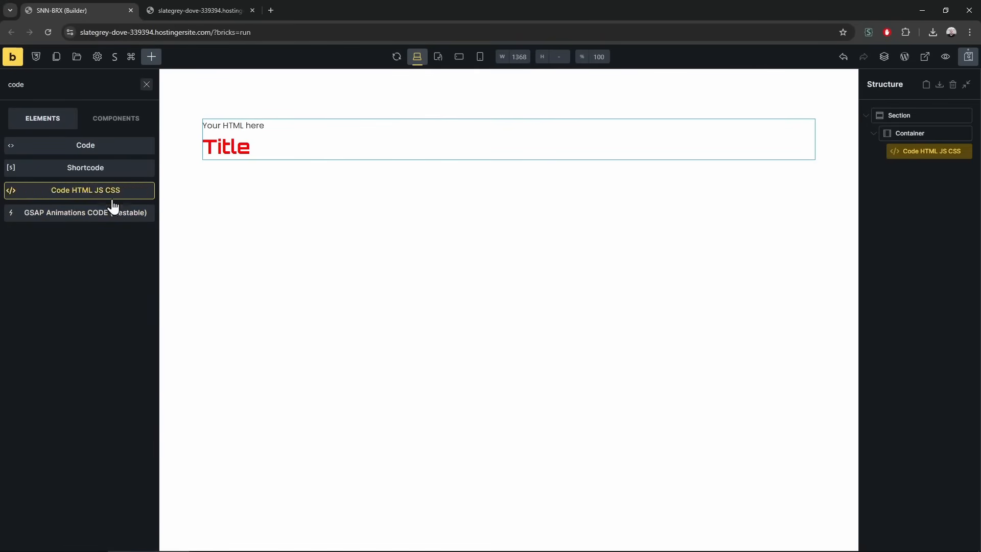
drag(129, 193, 795, 199)
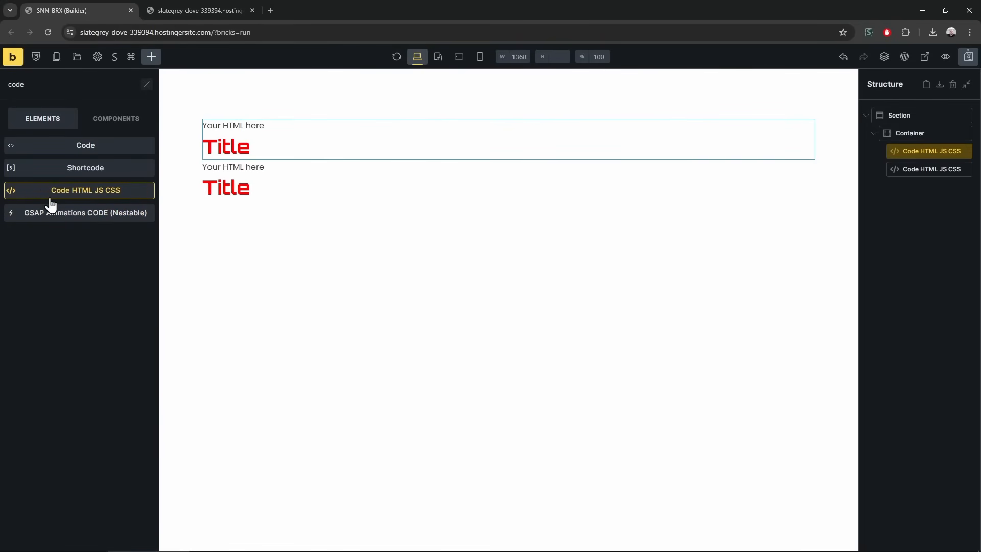
drag(51, 145, 435, 164)
Delete the duplicate Code HTML JS CSS element and turn on Execute code for the Code element
right_click(917, 188)
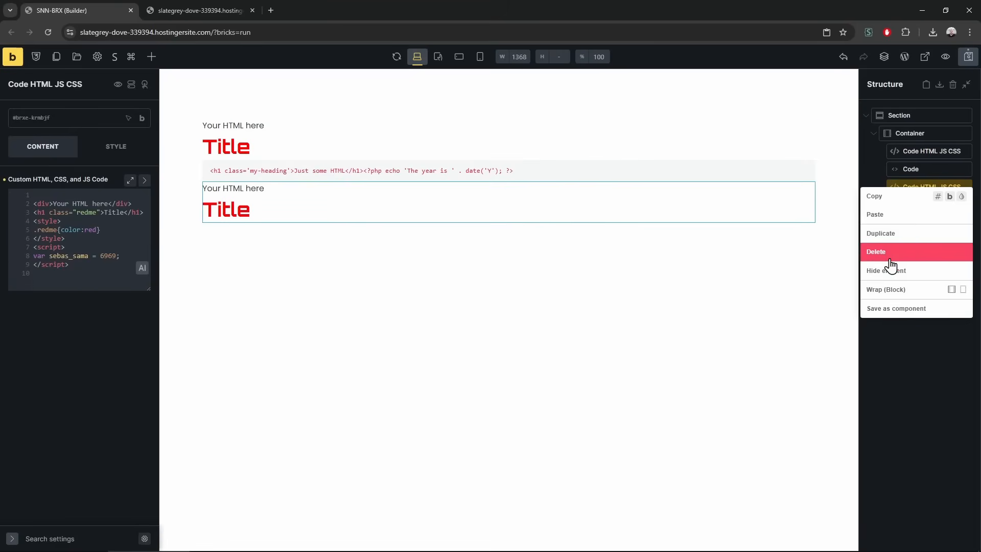
click(890, 256)
click(917, 170)
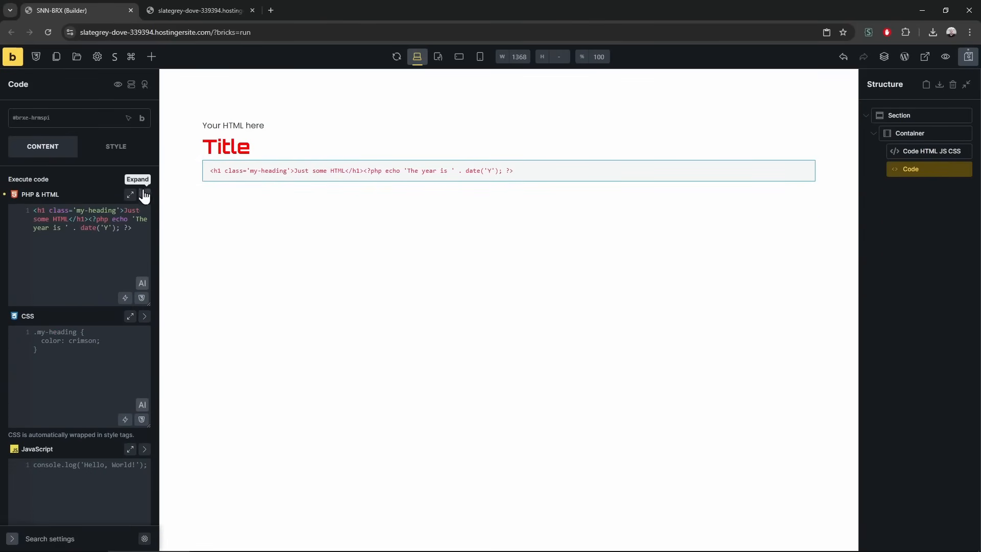
click(142, 179)
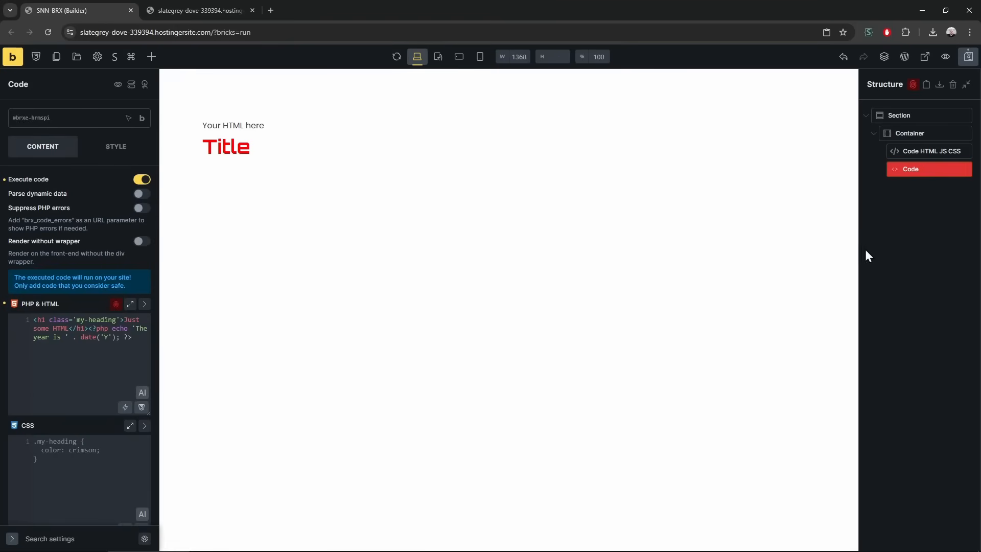
Delete the Code element and the remaining Code HTML JS CSS element from the Structure panel
right_click(920, 171)
click(917, 233)
click(921, 156)
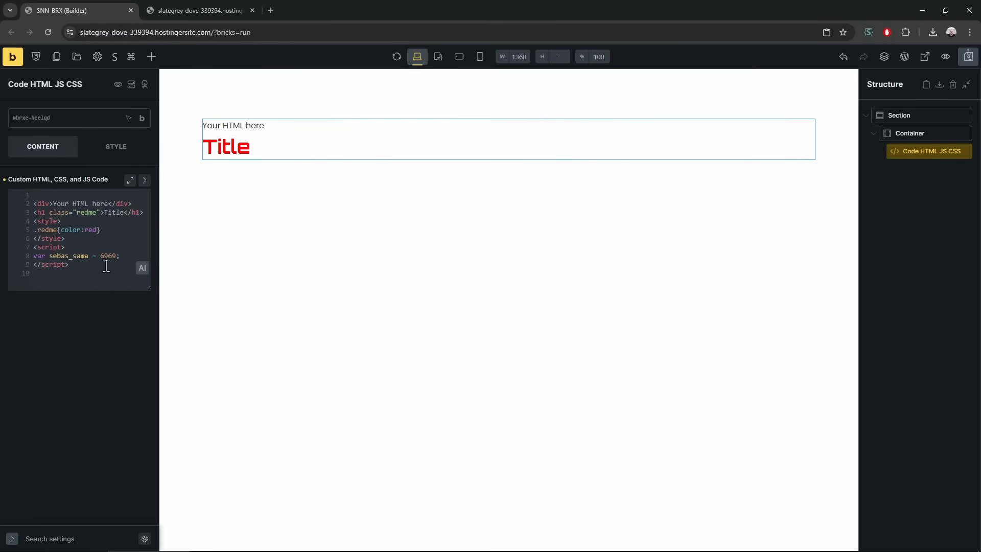
right_click(915, 150)
click(905, 237)
Add an OpenStreetMap element to the Container and enable scroll-wheel zooming
click(155, 59)
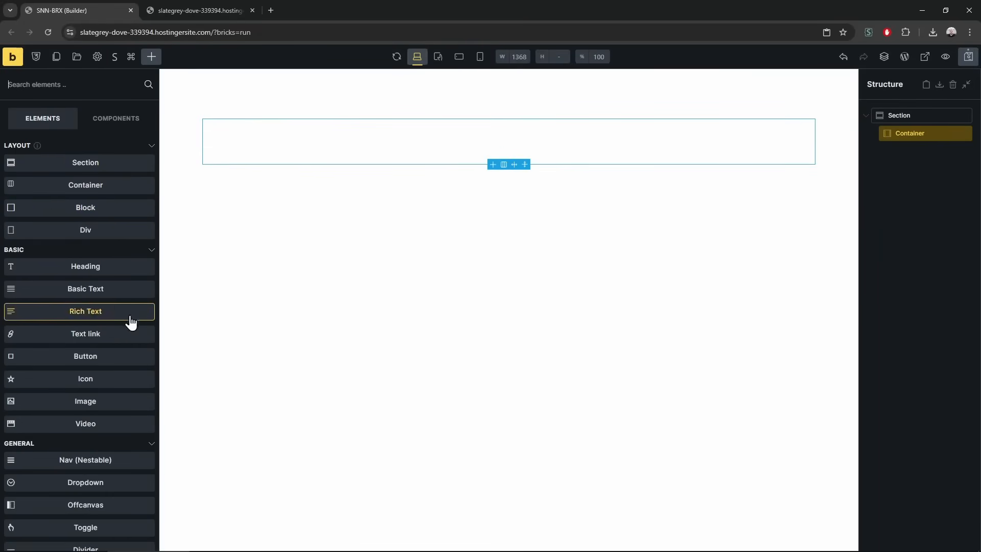
scroll(96, 286, down, 15)
scroll(97, 289, down, 10)
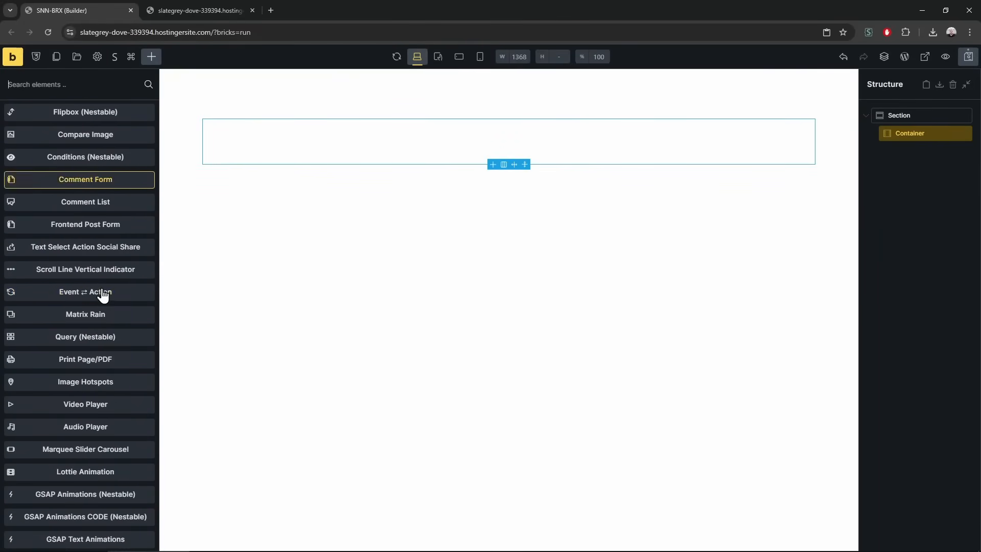
scroll(118, 217, up, 4)
scroll(110, 261, down, 1)
scroll(110, 255, up, 4)
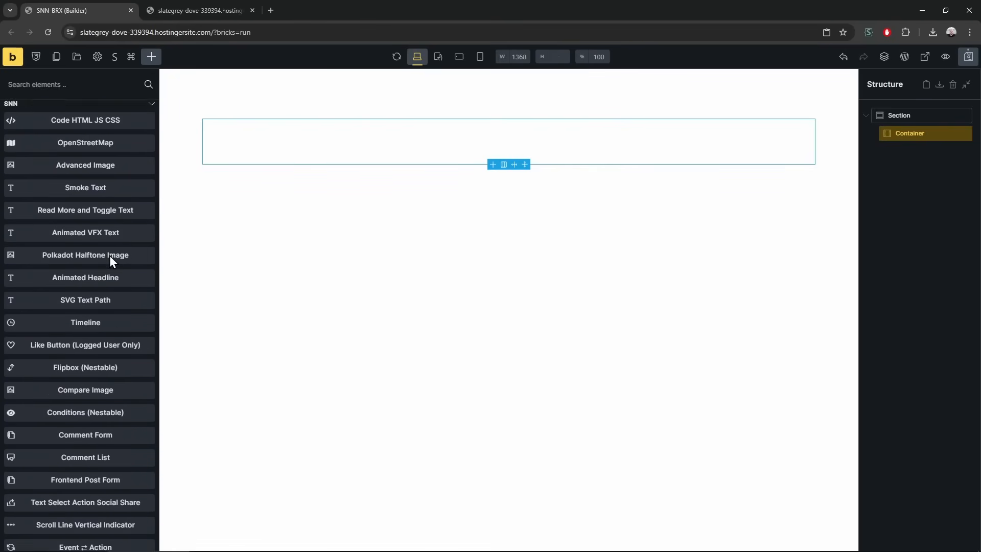
click(92, 249)
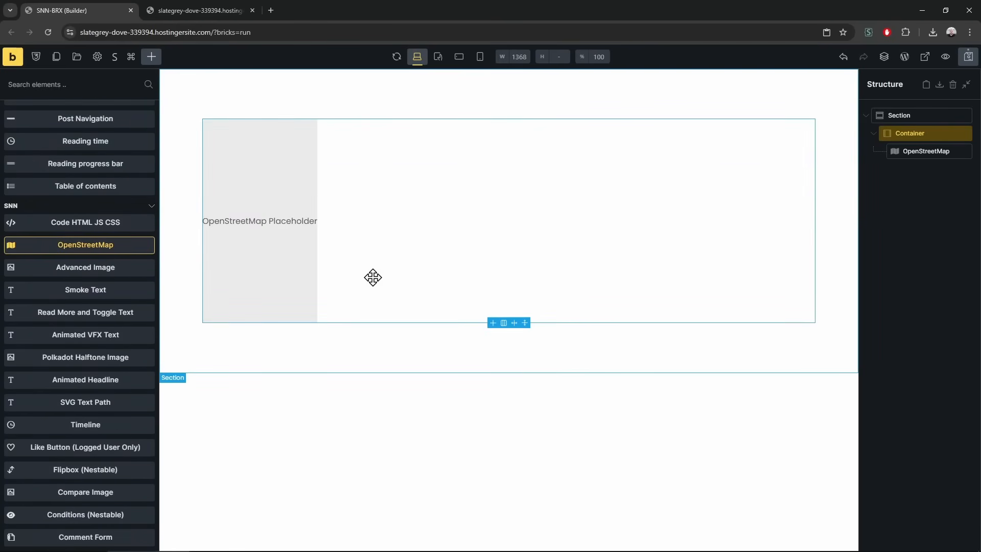
click(930, 151)
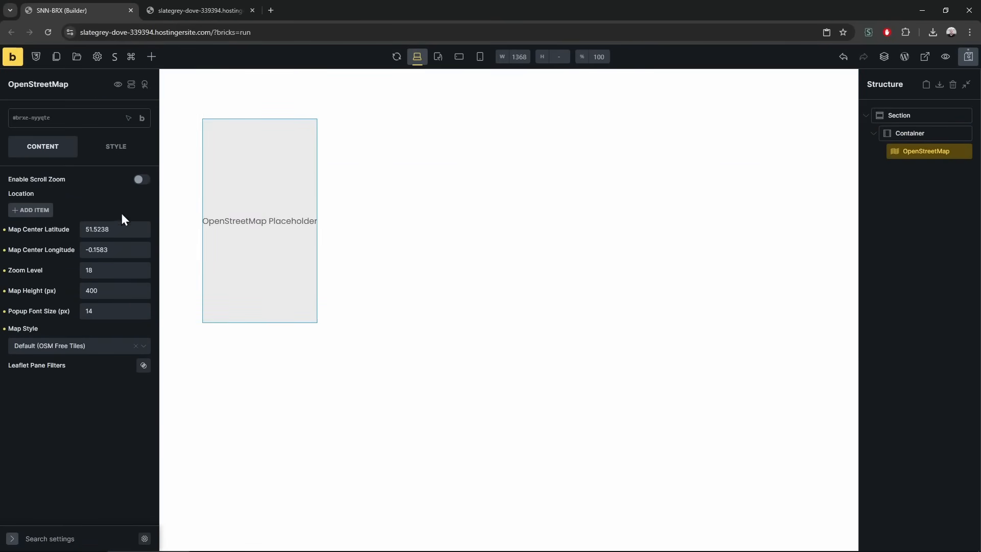
click(142, 181)
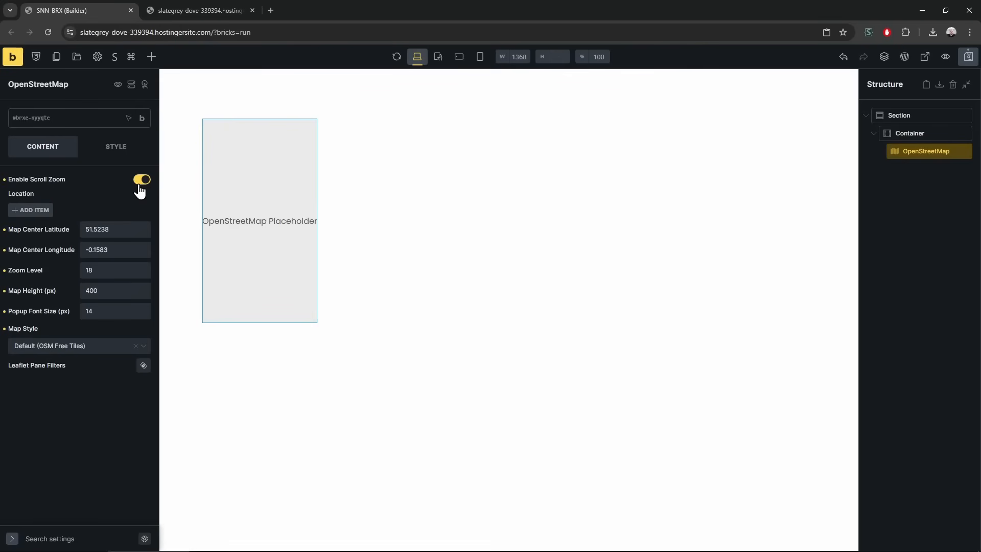
Add a marker location using the map centre longitude -0.1583 and extend its popup text with 'dasd'
click(30, 215)
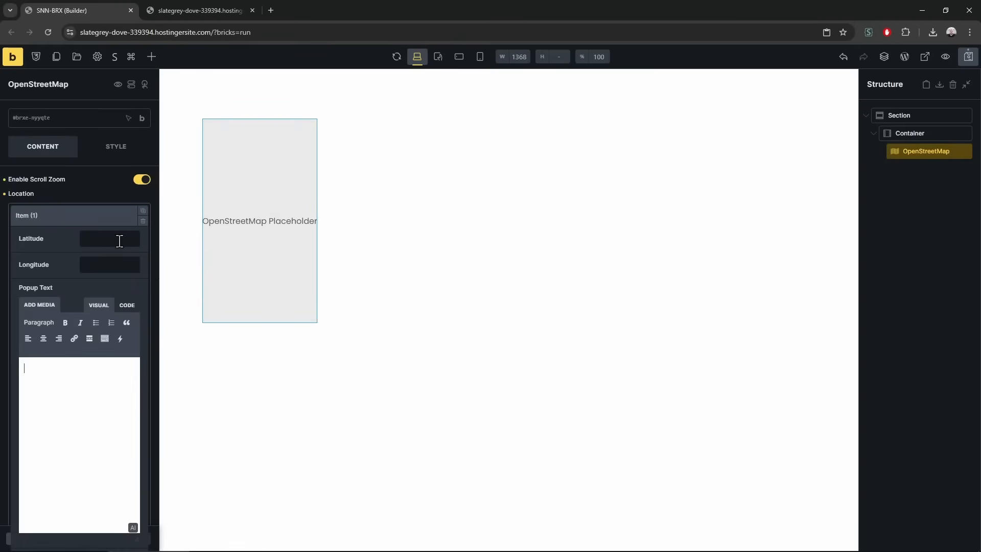
scroll(65, 383, down, 5)
double_click(118, 401)
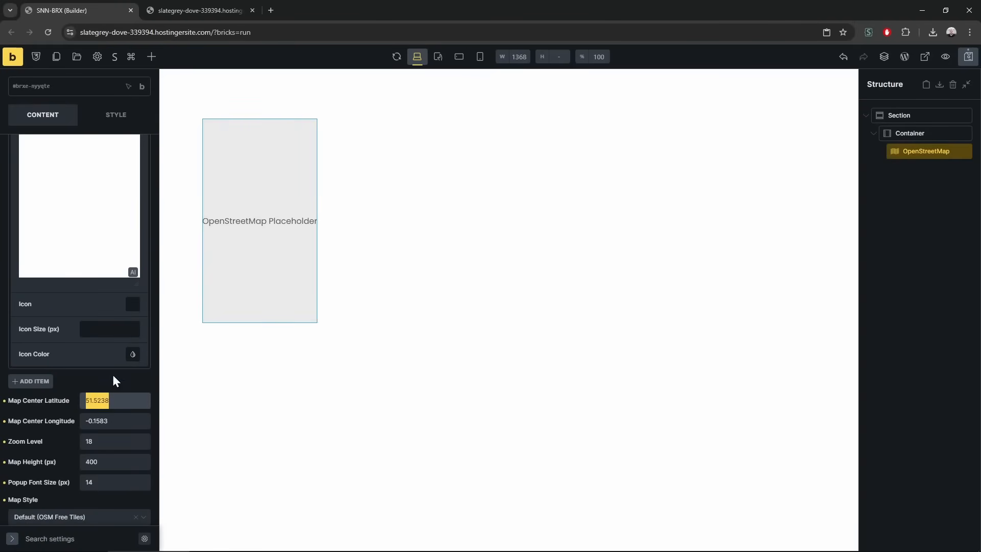
scroll(115, 381, up, 4)
scroll(106, 310, down, 4)
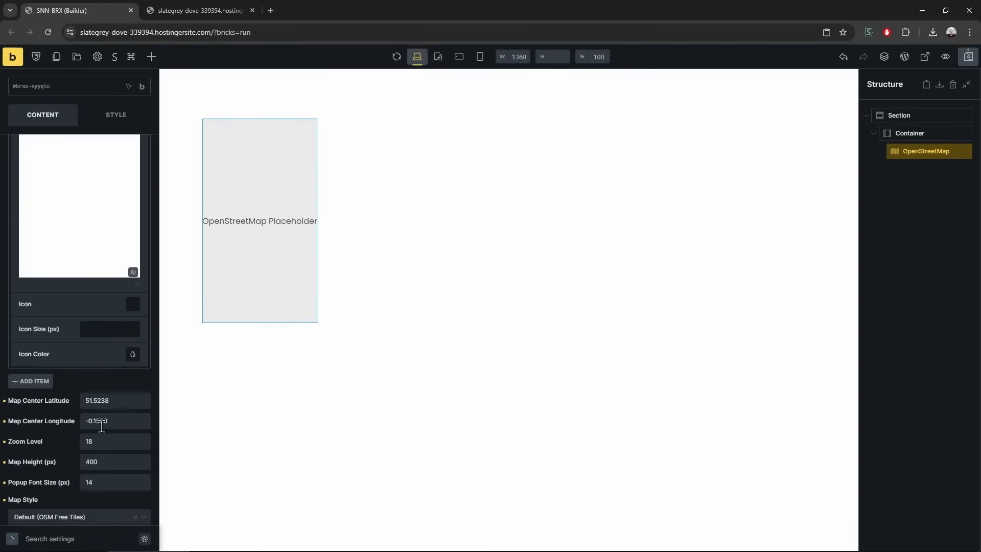
double_click(109, 420)
key(ctrl+c)
scroll(113, 286, up, 4)
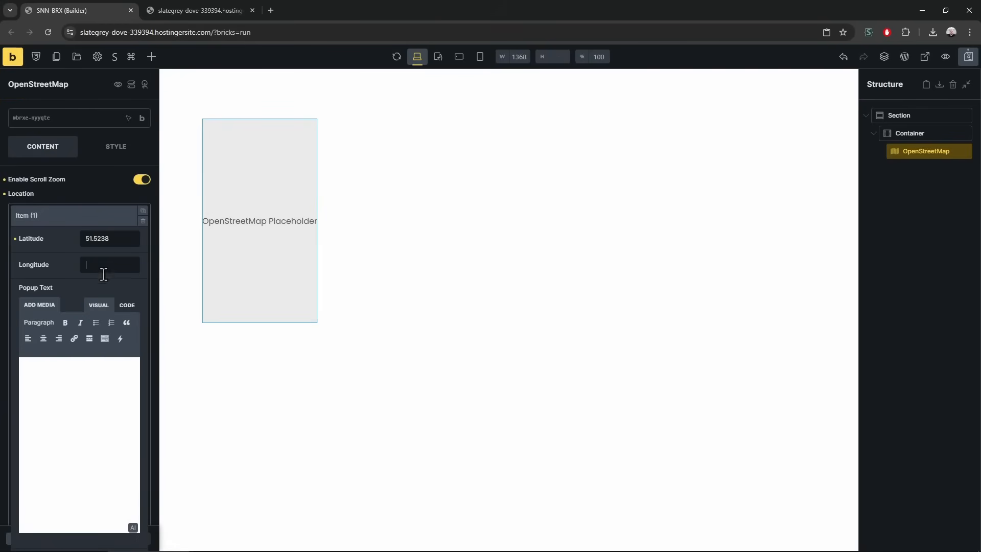
key(ctrl+v)
scroll(83, 315, down, 2)
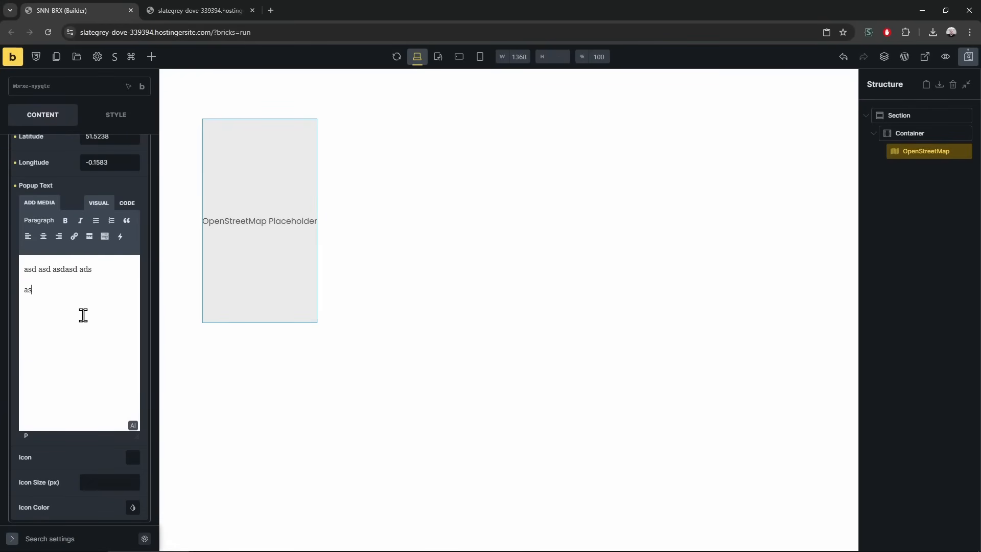
text(dasd asdasd)
scroll(131, 356, down, 3)
Give the marker a red Ionicons football icon and set the map zoom to 15
click(133, 305)
click(79, 331)
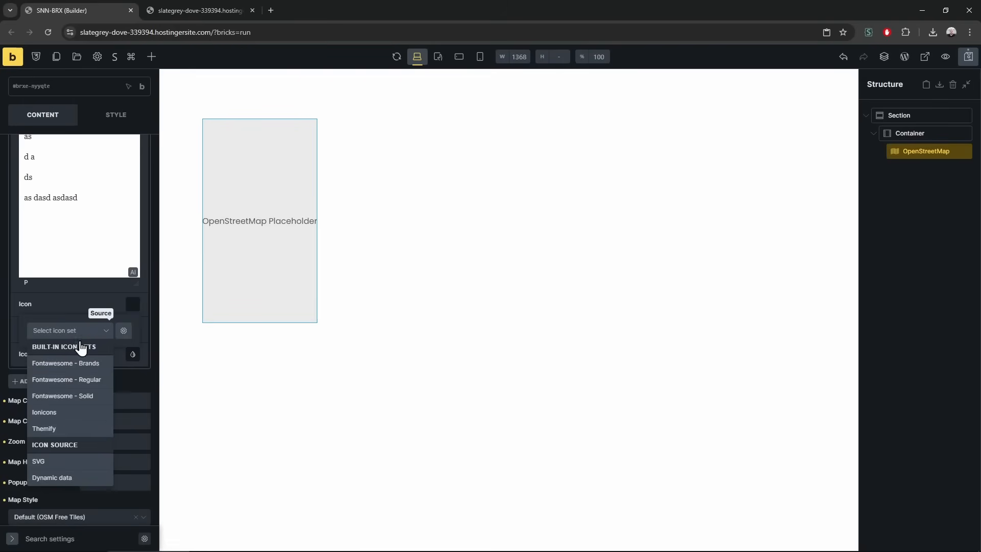
click(72, 411)
click(119, 403)
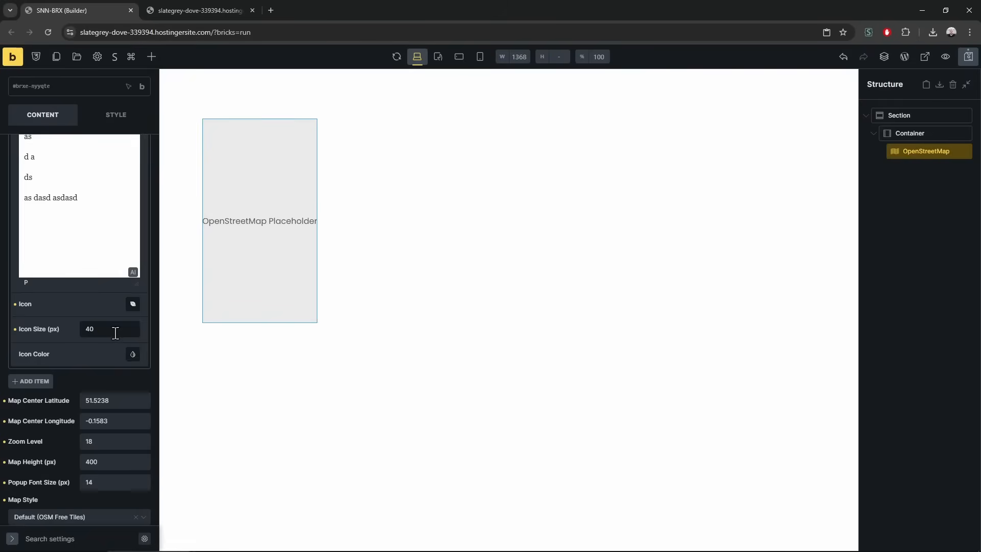
click(133, 354)
click(30, 376)
click(63, 348)
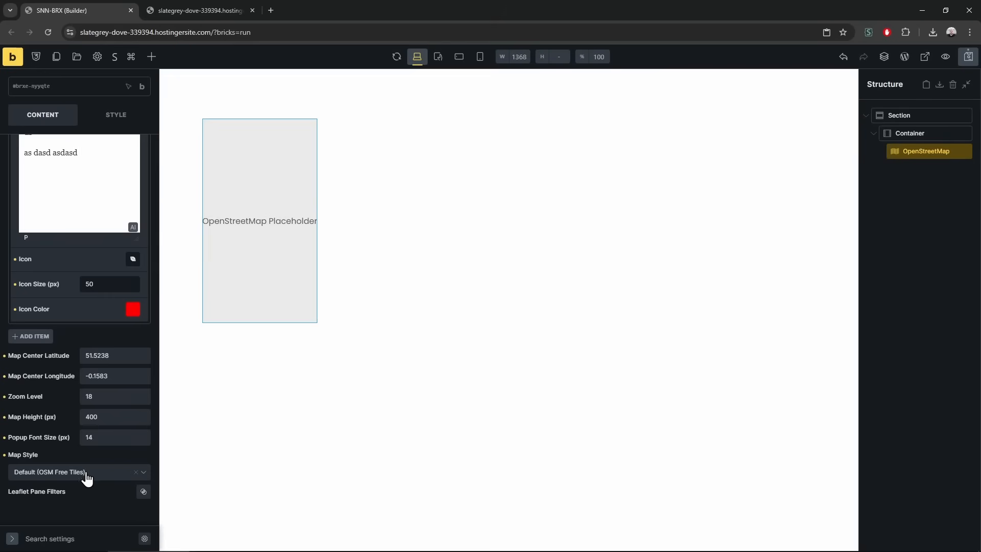
double_click(105, 399)
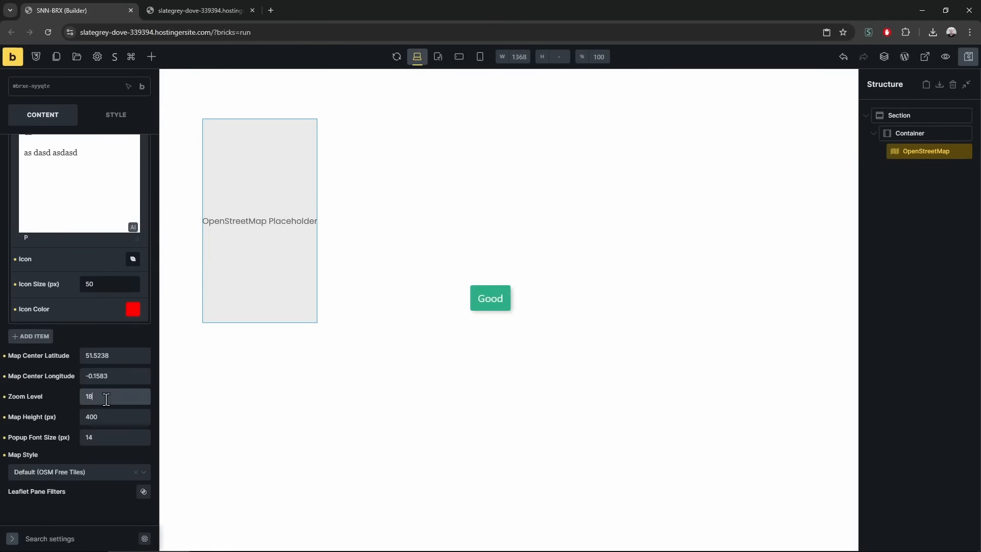
text(15)
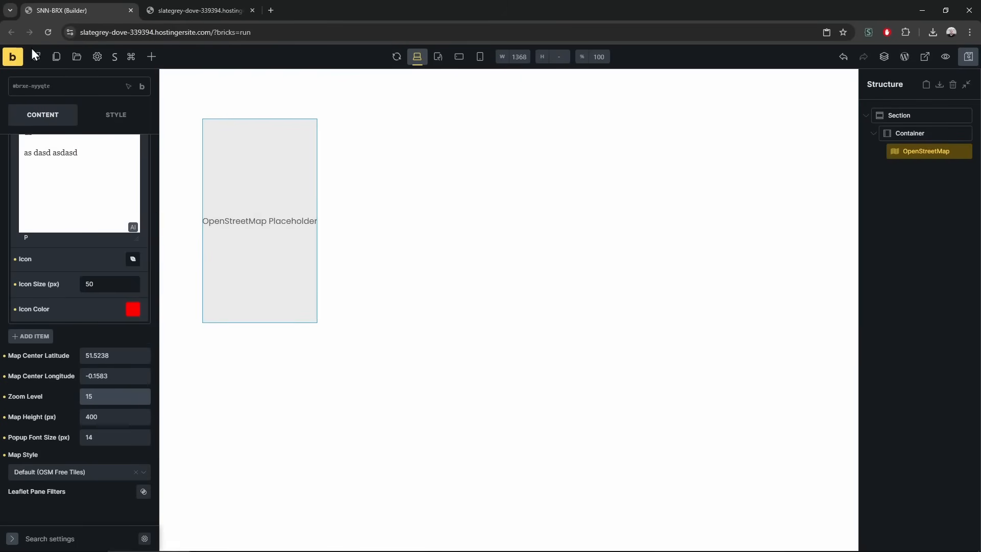
Set the map style to Light and check the light tiles on the reloaded live page
click(195, 10)
key(F5)
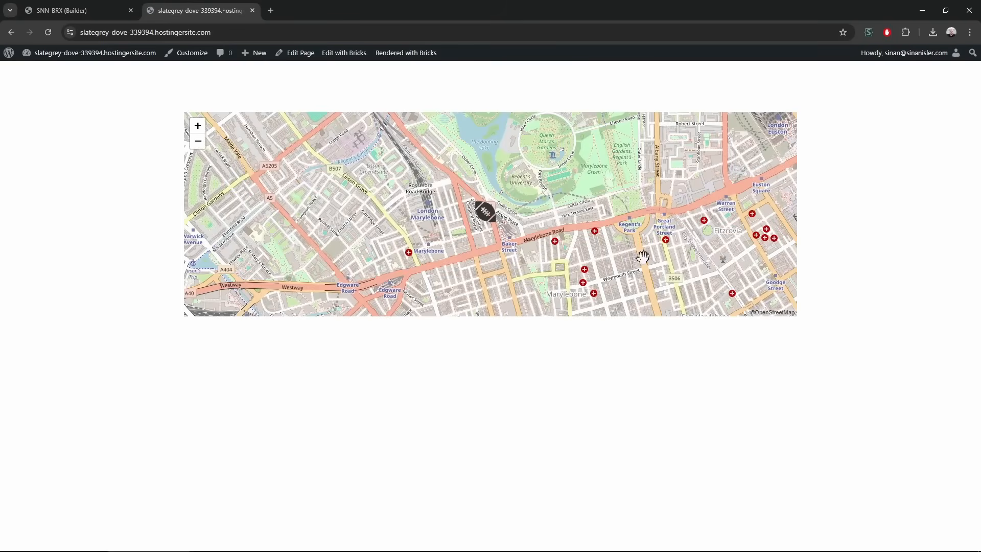
click(54, 5)
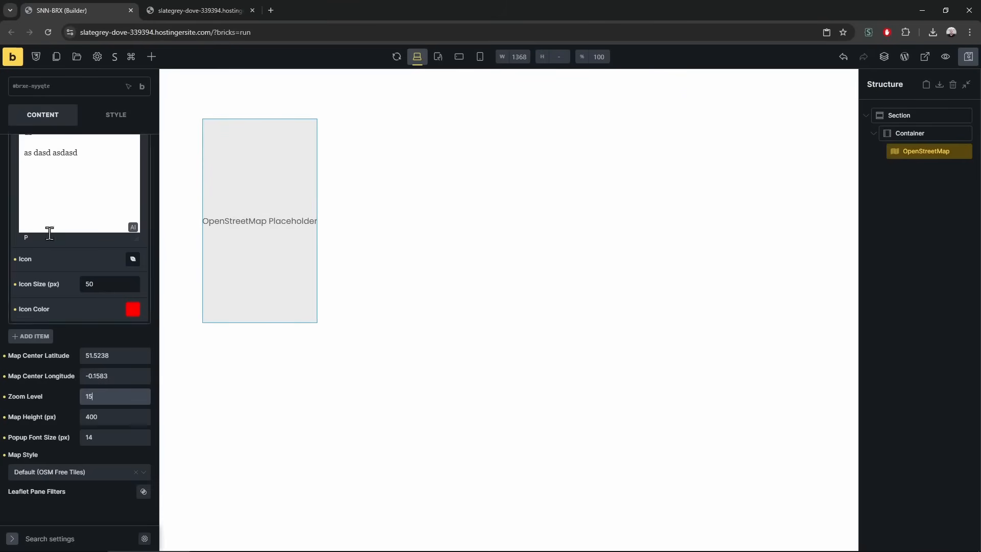
click(60, 472)
click(60, 510)
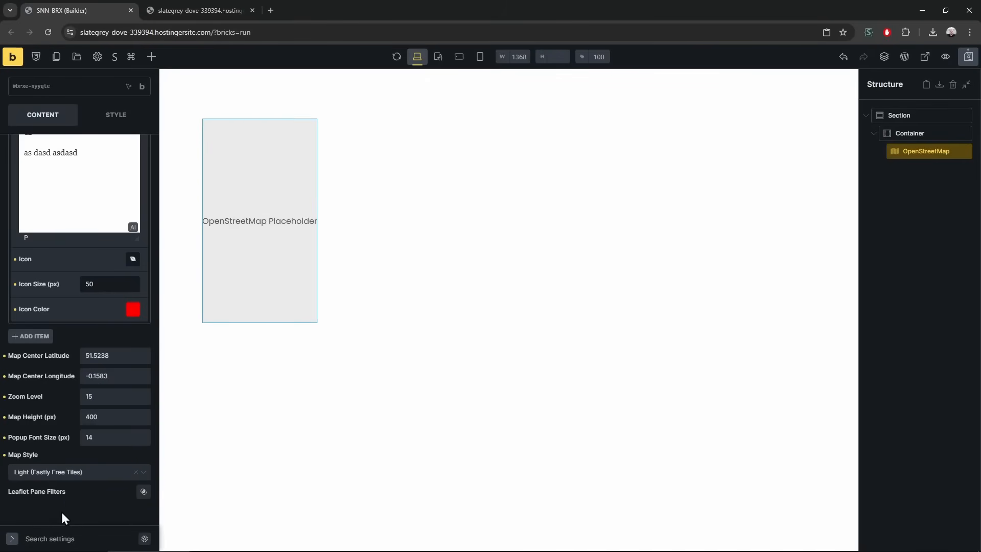
click(225, 10)
key(F5)
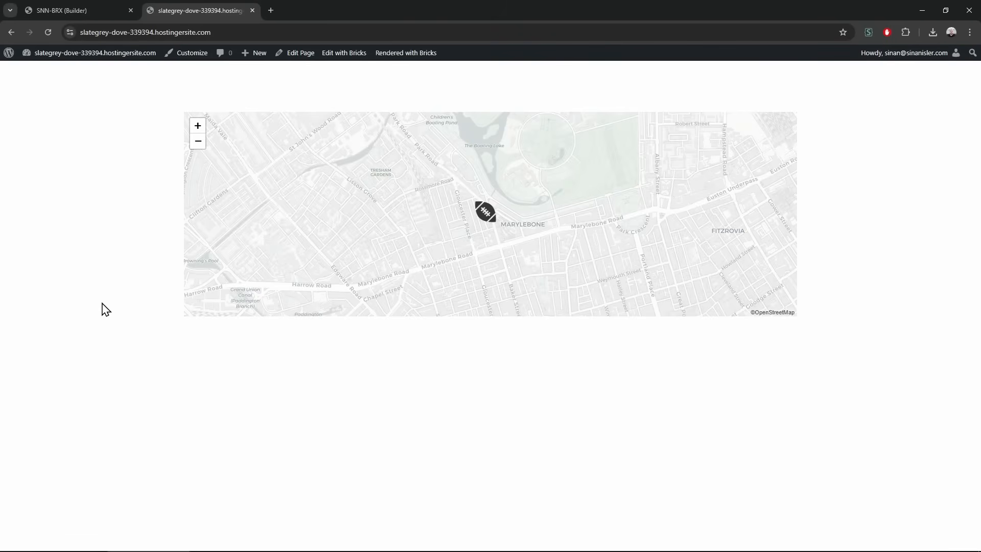
click(134, 8)
Switch the map style to Dark and preview the dark map and marker popup live
click(93, 480)
click(71, 521)
key(ctrl+Tab)
key(F5)
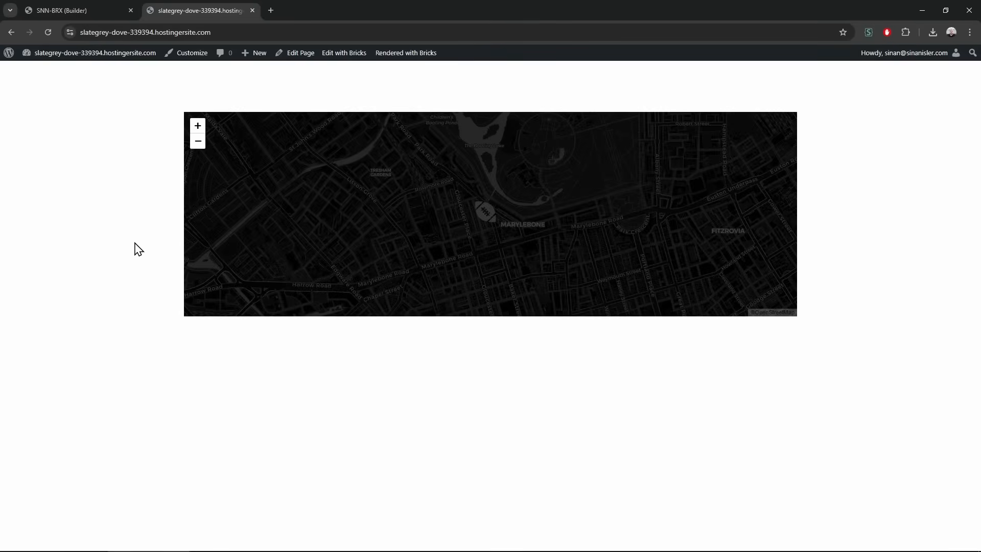
click(487, 214)
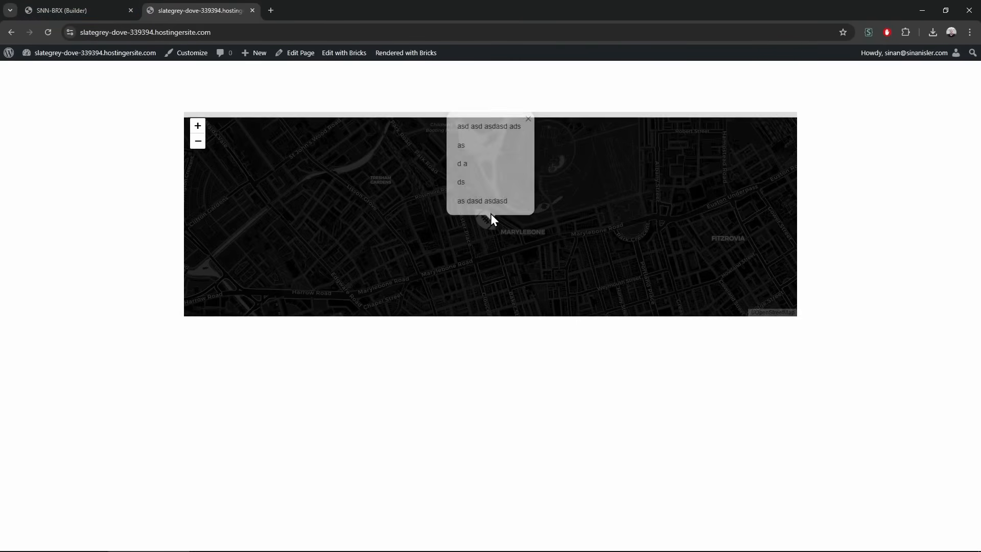
click(528, 121)
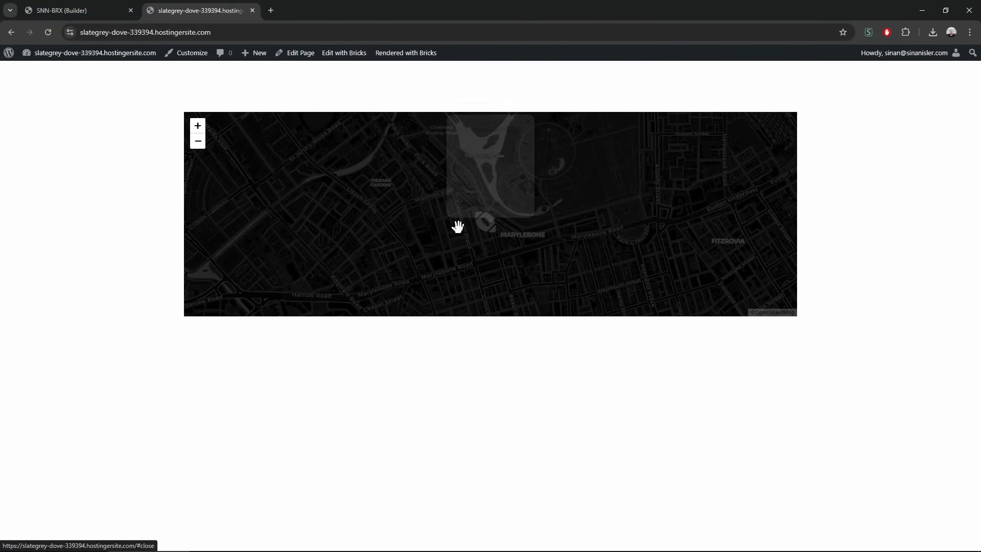
Select the marker's Icon Color value var(--c1) in the builder
click(69, 5)
click(133, 309)
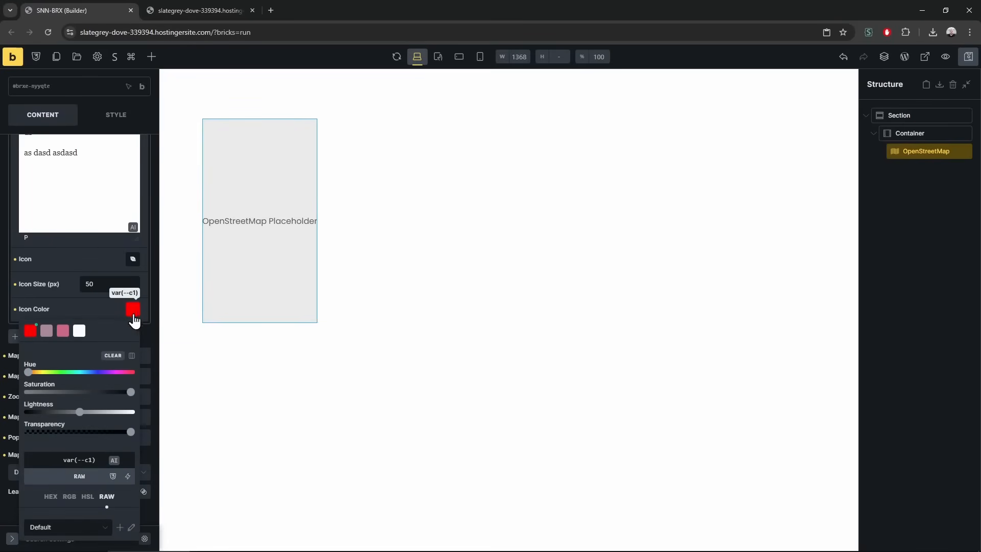
triple_click(86, 462)
Change the marker icon colour to green #00ff59 and check the marker popup on the live page
key(BackSpace)
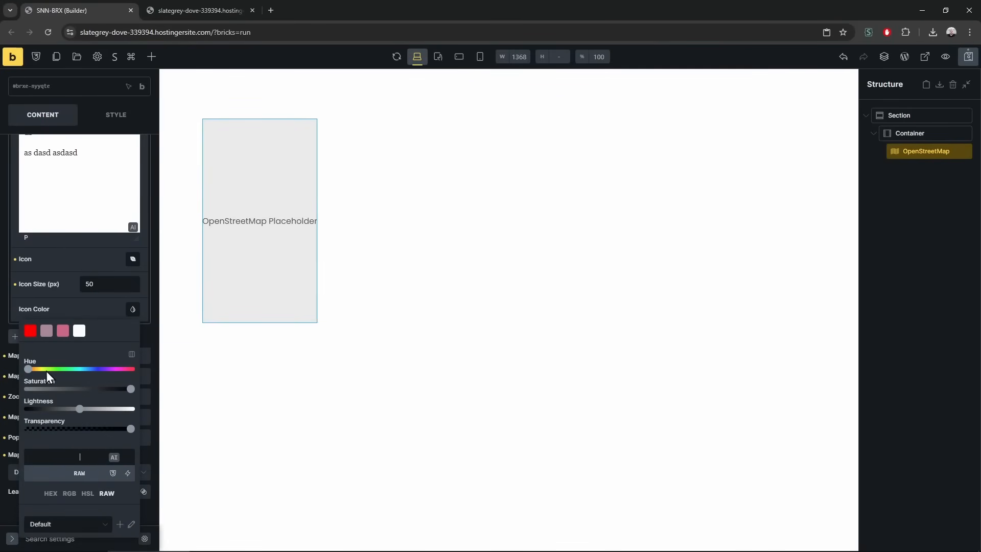
click(68, 369)
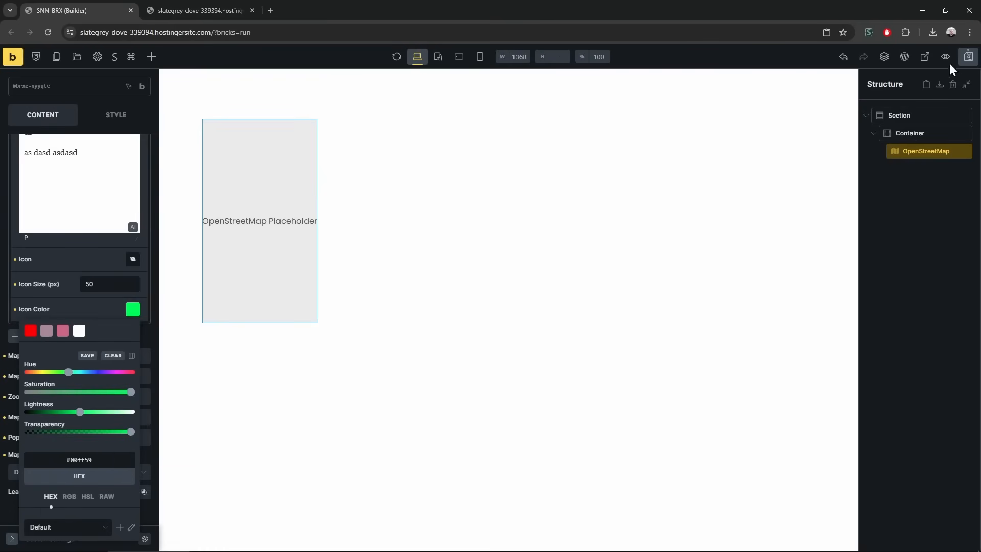
click(207, 10)
key(F5)
click(490, 226)
click(529, 122)
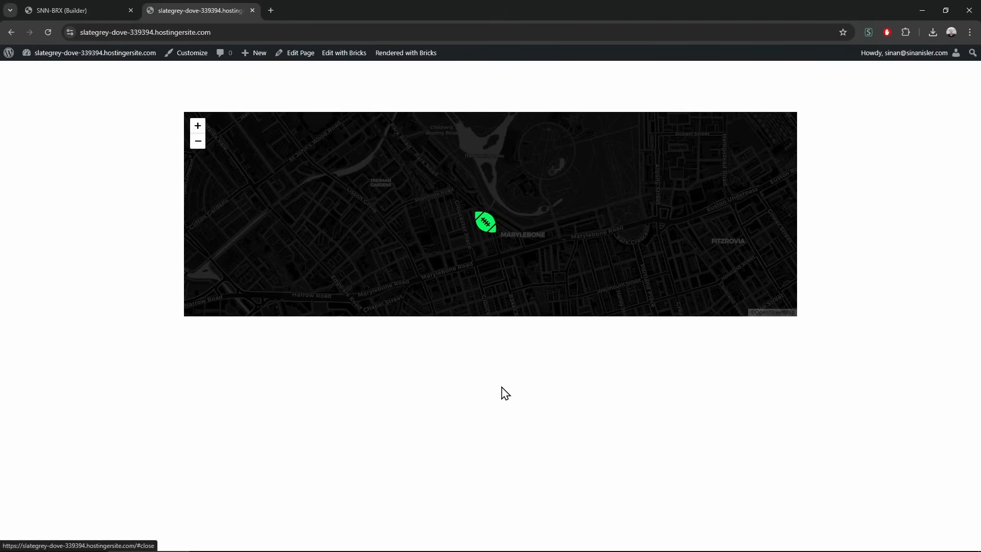
click(486, 225)
Add a second Location item to the map, then open a new browser tab
click(68, 8)
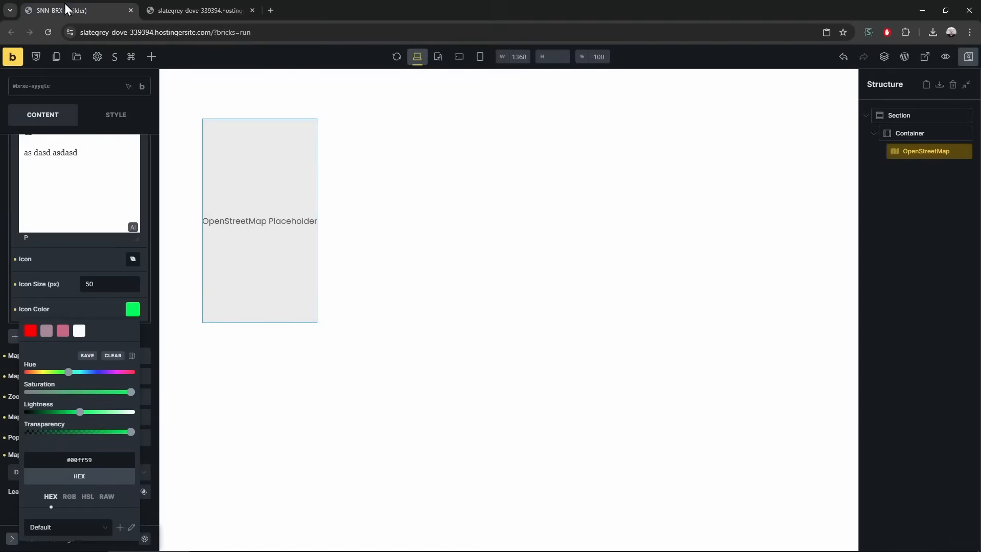
scroll(87, 343, up, 5)
click(79, 174)
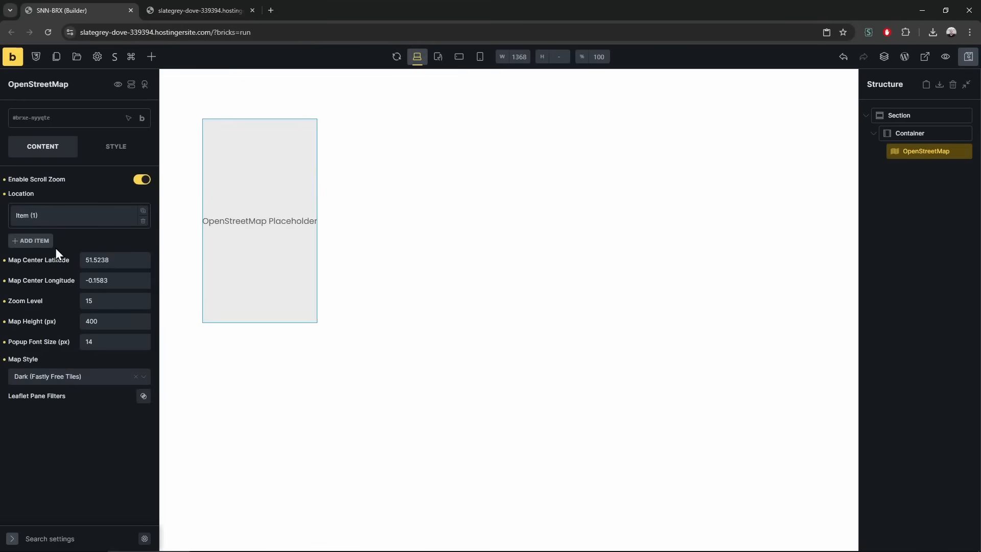
click(35, 242)
click(55, 236)
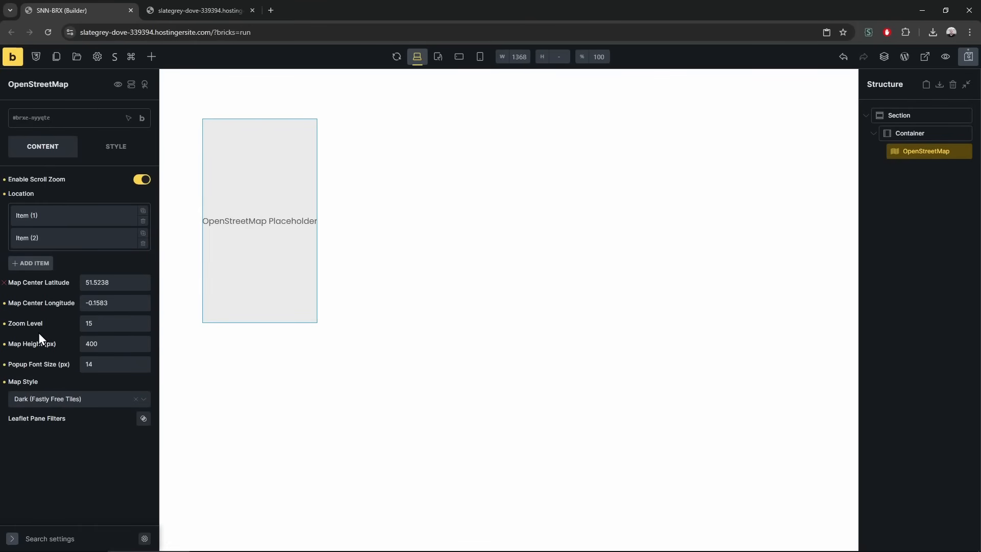
key(ctrl+t)
Go to the Bricks website's roadmap and highlight the OpenStreetMaps integration card
text(bricksbuilder.io)
key(Return)
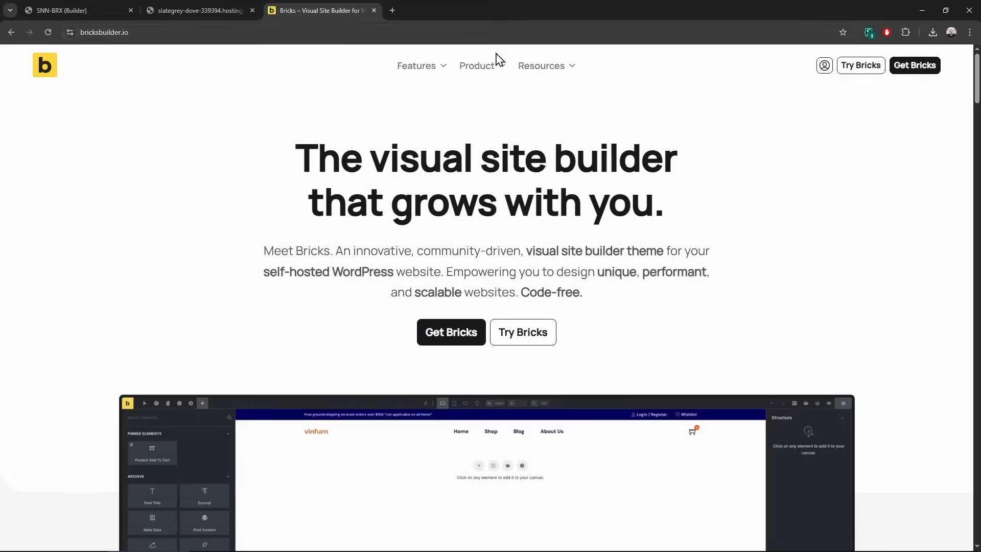
mouse_move(478, 65)
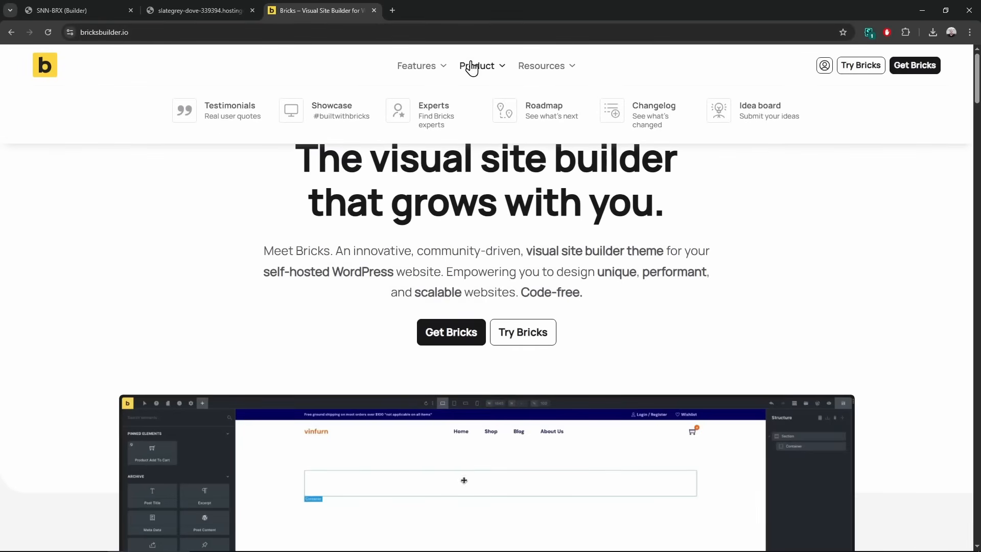
click(544, 117)
scroll(734, 344, down, 4)
drag(744, 431, 624, 243)
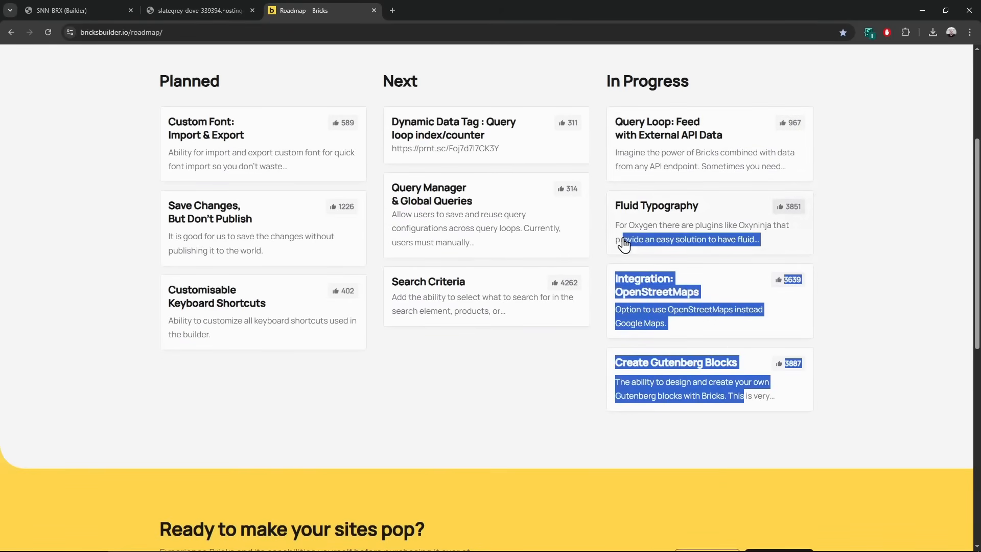
click(704, 457)
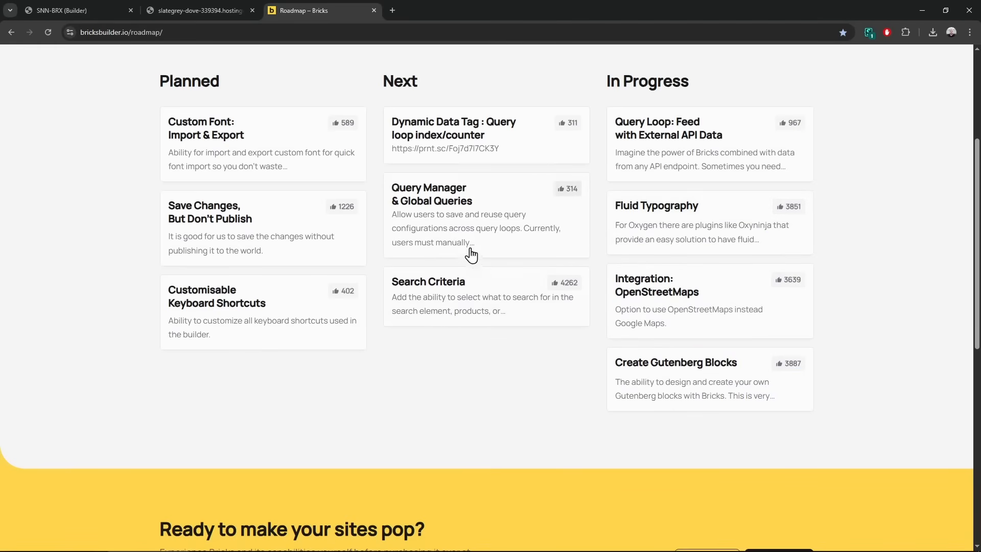
Search the roadmap for 'map', then return to the live map page and close the roadmap tab
key(ctrl+f)
text(map)
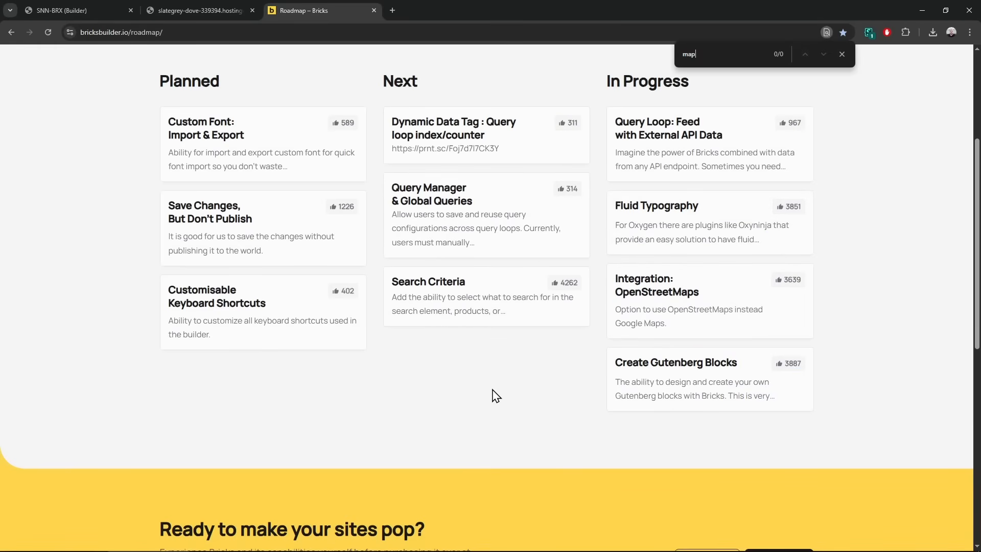
scroll(531, 373, down, 4)
key(Escape)
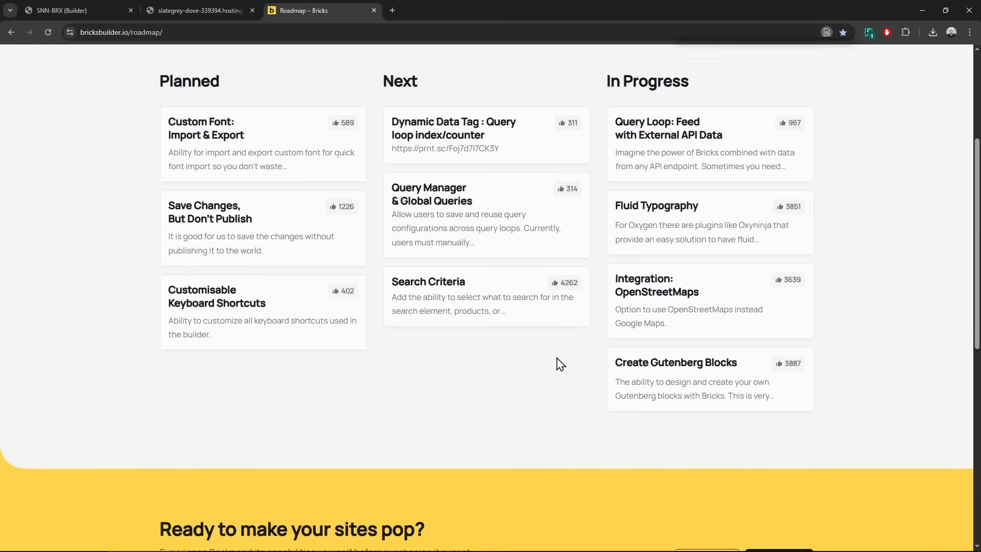
scroll(572, 408, up, 2)
scroll(589, 457, down, 3)
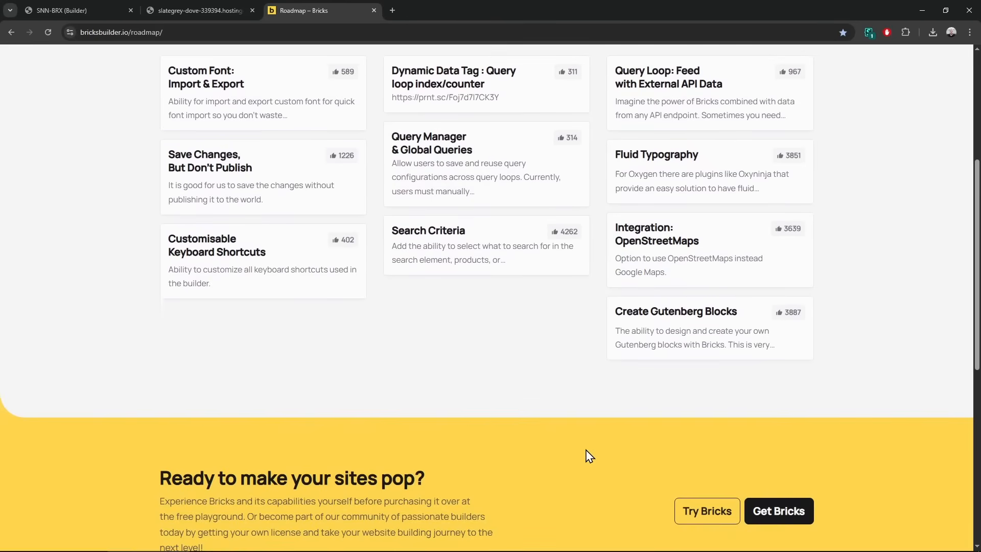
scroll(587, 452, up, 5)
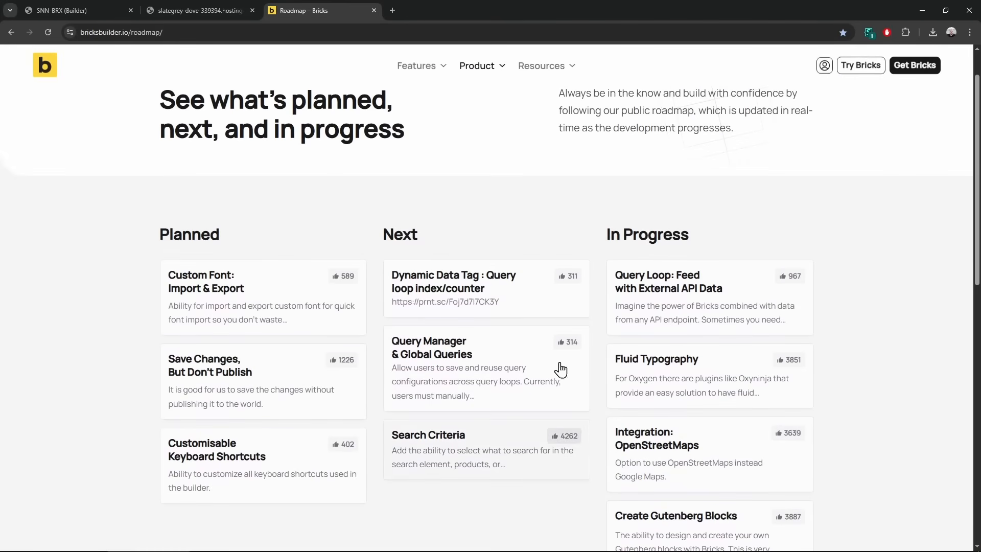
click(199, 10)
middle_click(310, 6)
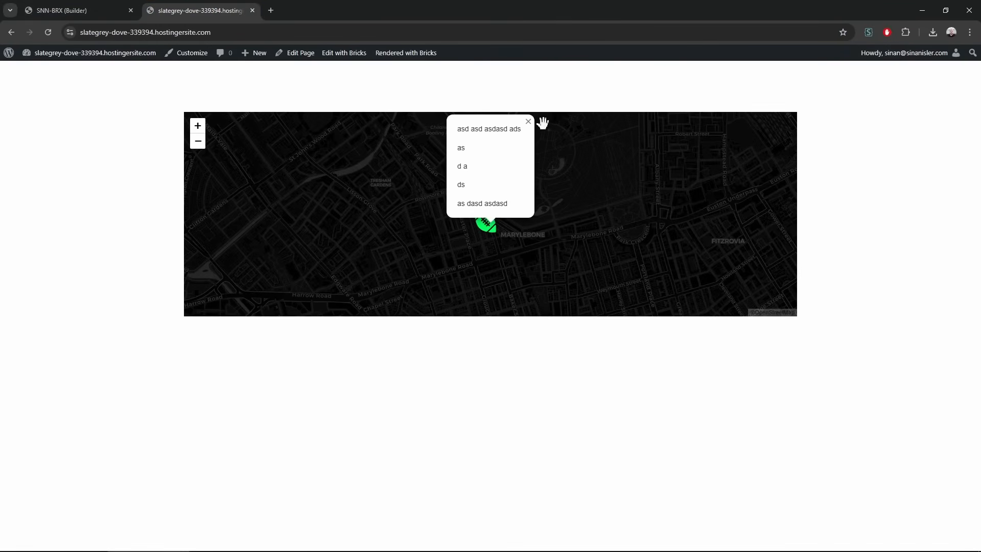
Close the map popup, save the page in Bricks Builder, and open a new browser tab
click(529, 121)
click(77, 10)
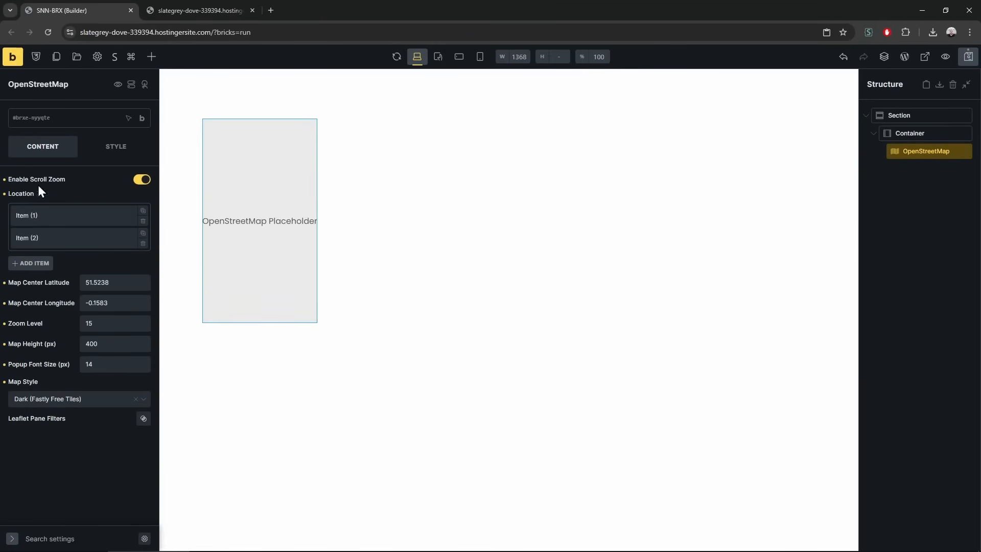
click(968, 56)
key(ctrl+t)
Open the developer's GitHub profile from the 'git' address suggestion and scroll through it
text(git)
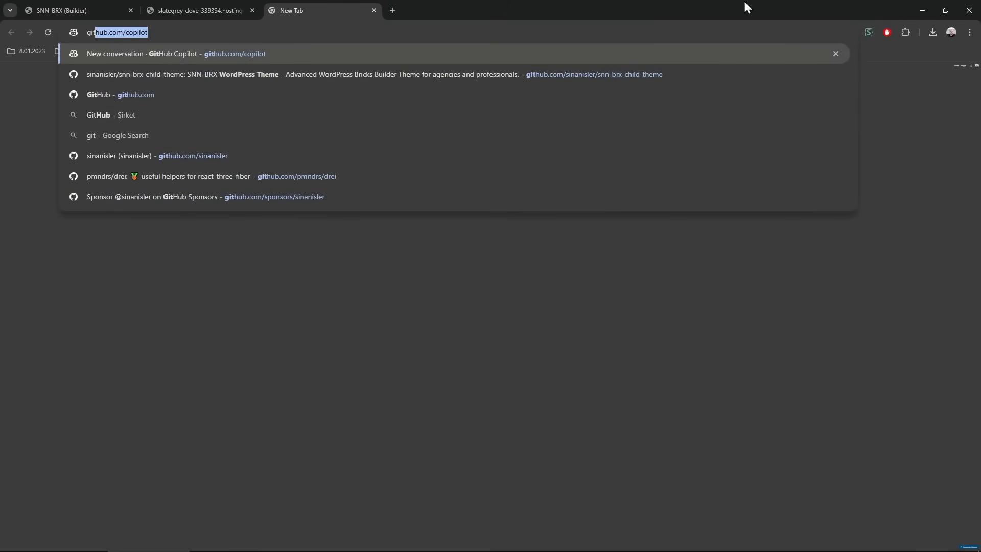
key(Down)
key(Down)
key(Down)
key(Down)
key(Down)
key(Return)
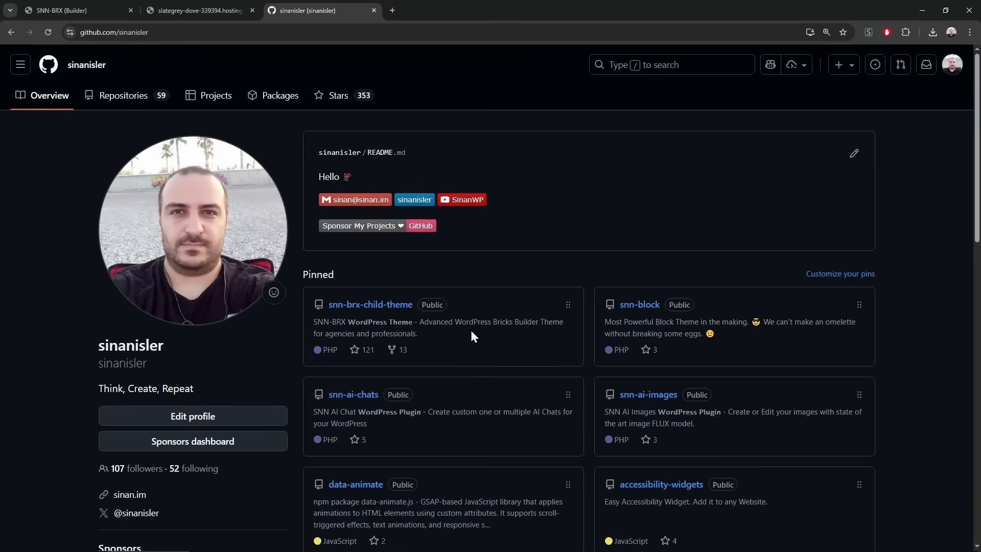
scroll(470, 330, down, 5)
scroll(583, 400, down, 5)
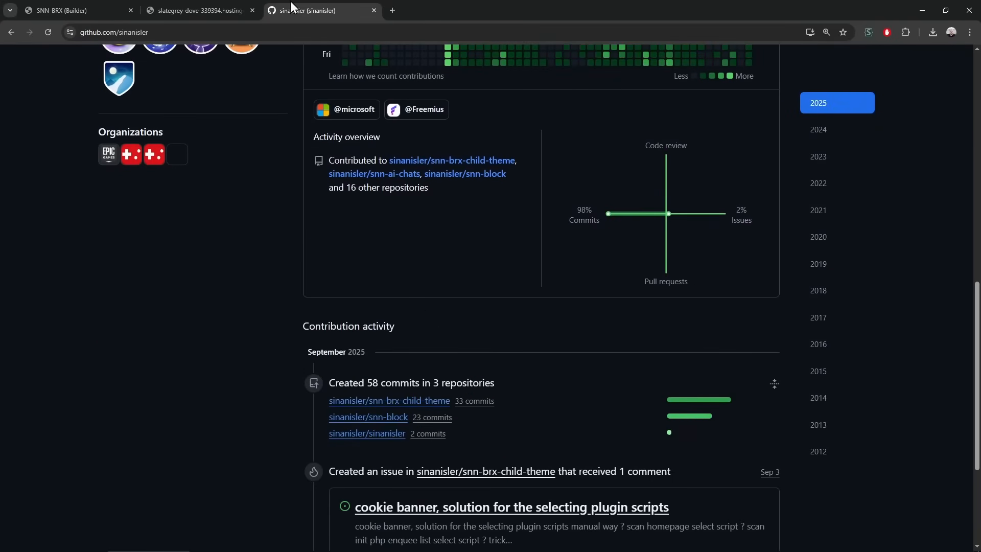
click(70, 6)
click(307, 10)
scroll(325, 176, up, 7)
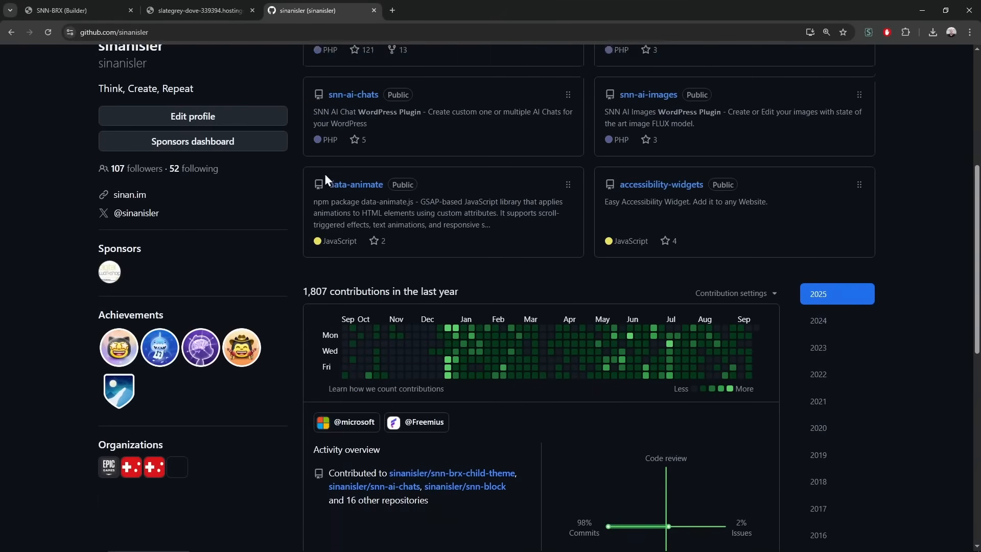
Close the GitHub and live-page tabs and delete the OpenStreetMap element
click(374, 10)
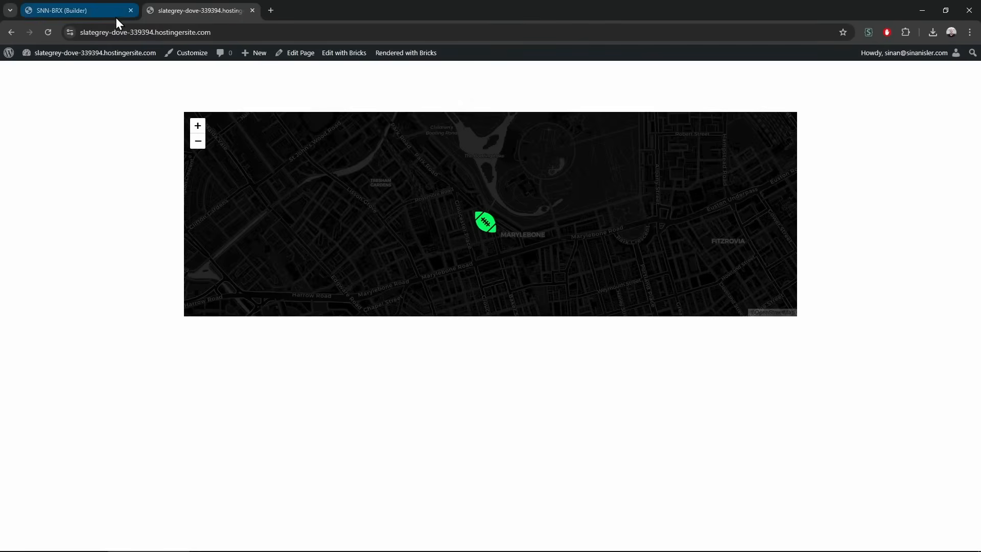
click(116, 14)
click(252, 10)
click(151, 56)
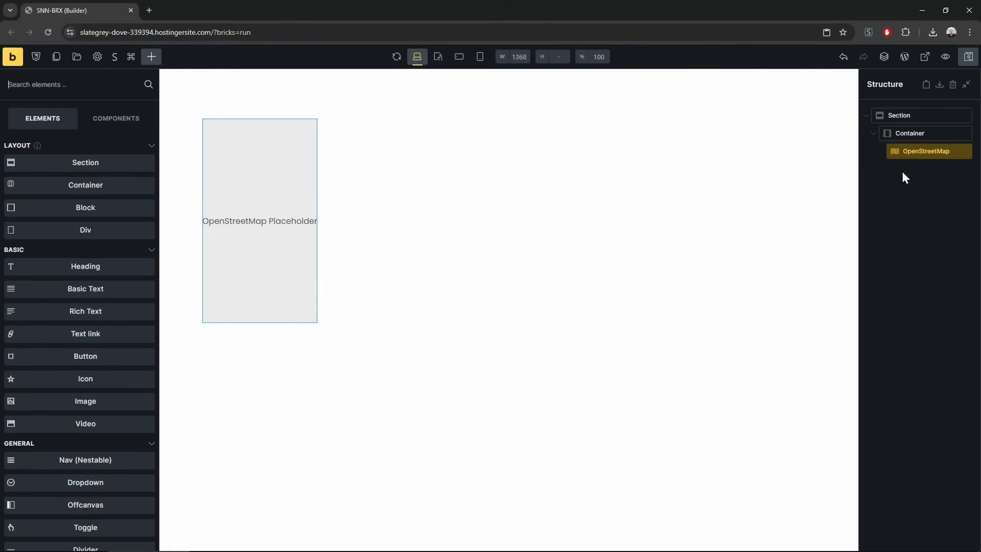
right_click(917, 148)
click(887, 214)
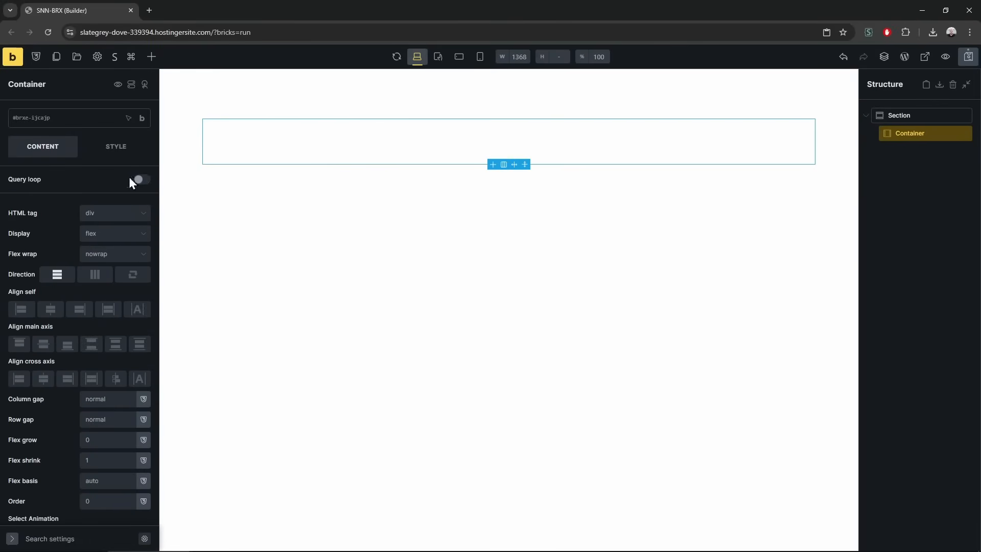
Add an Advanced Image element and reveal its built-in CSS filter sliders in the style settings
click(152, 57)
scroll(102, 286, down, 20)
scroll(106, 336, up, 5)
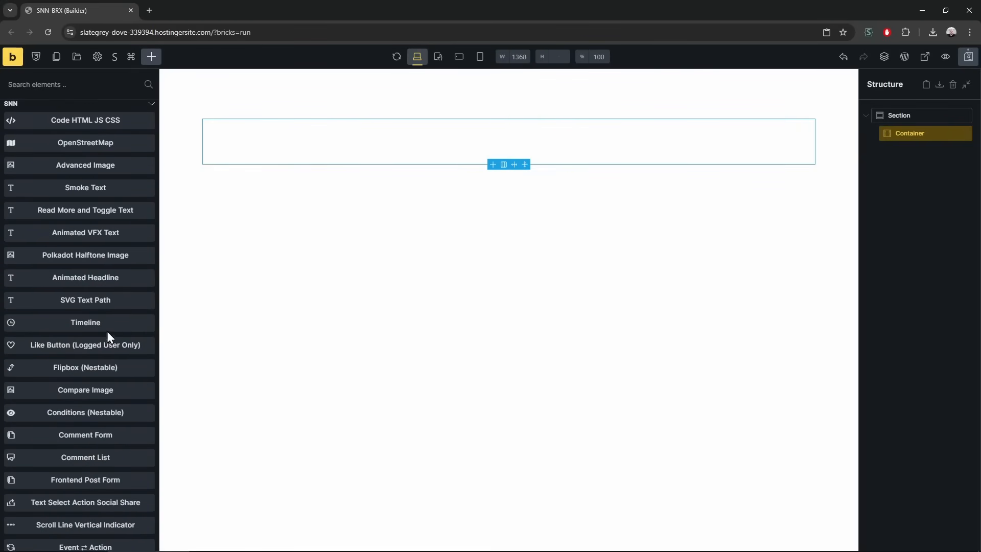
click(82, 165)
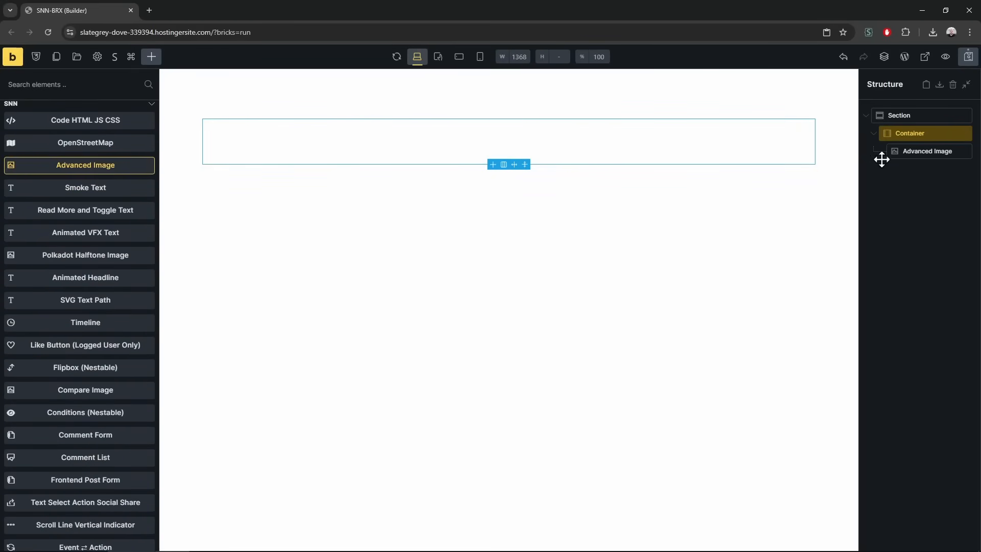
click(907, 154)
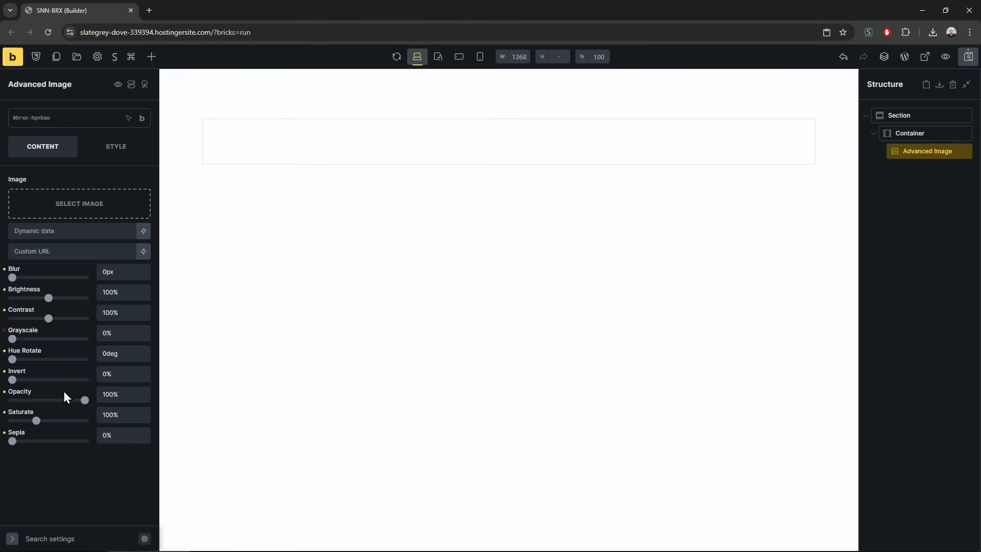
click(114, 148)
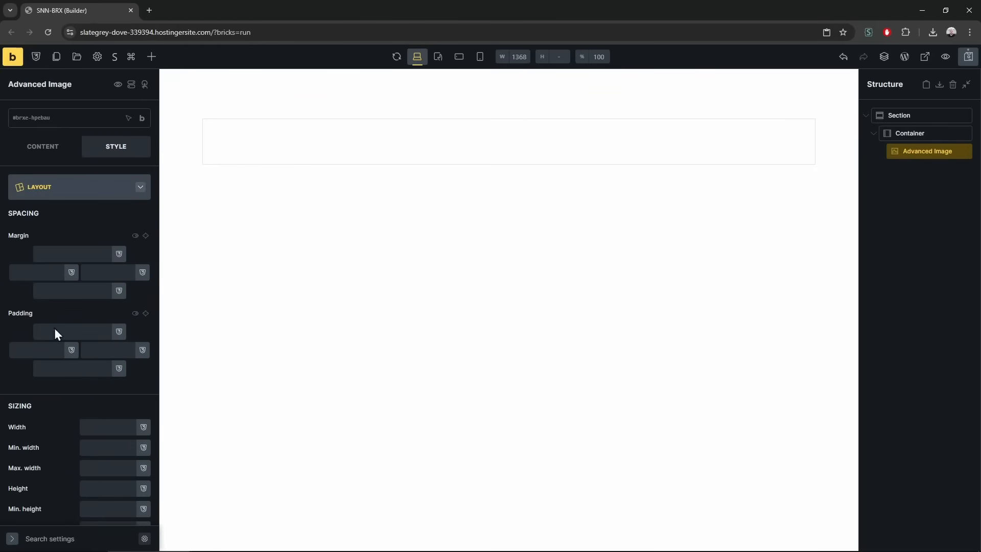
click(102, 198)
click(77, 357)
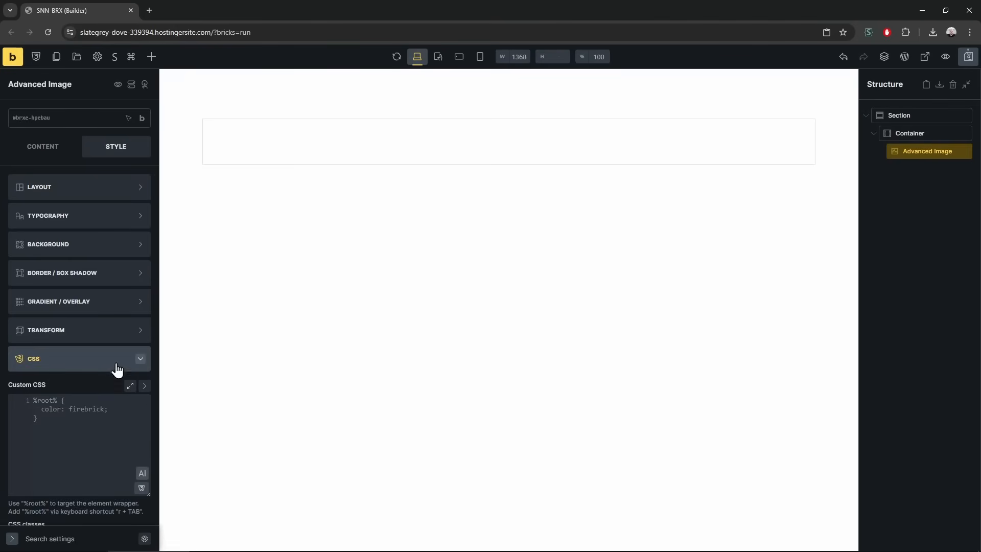
click(143, 414)
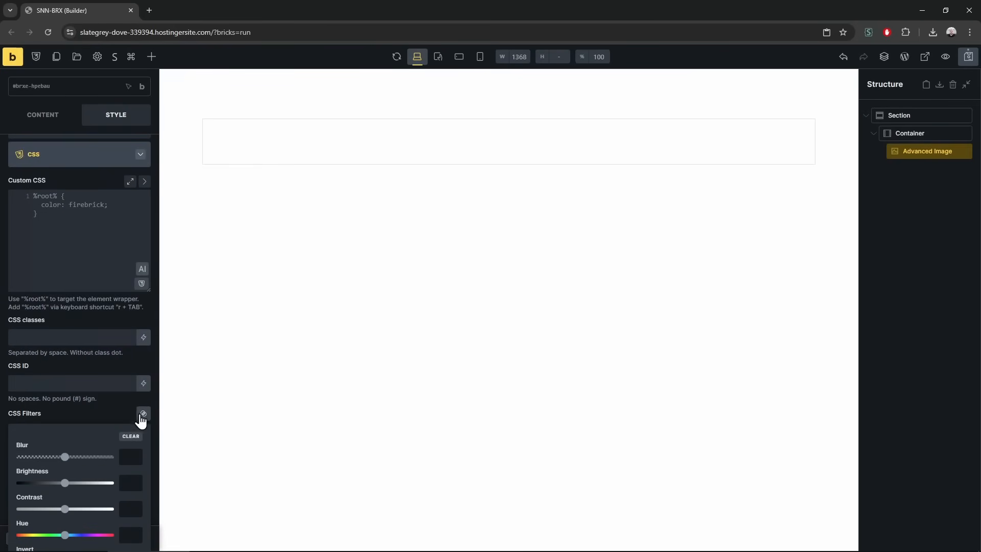
scroll(125, 414, down, 2)
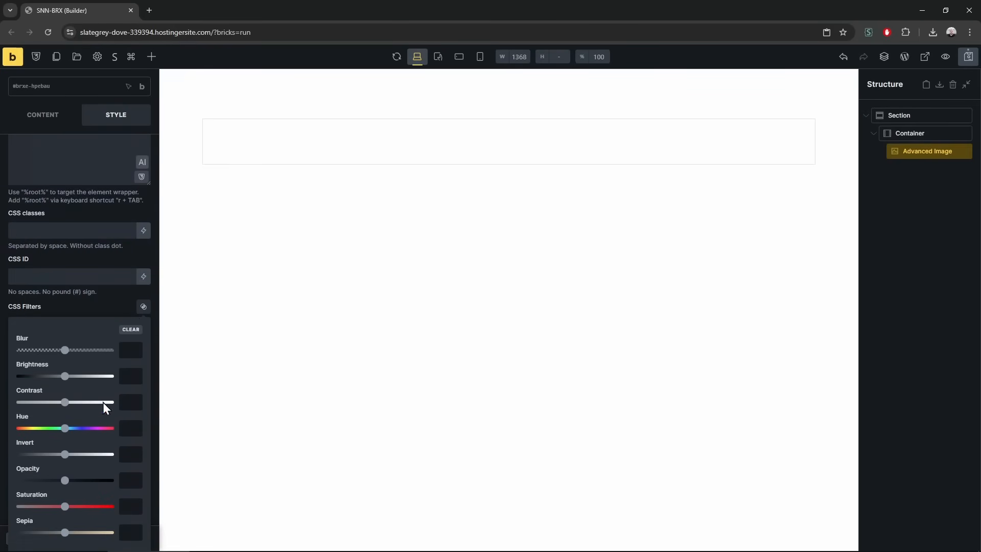
scroll(103, 422, up, 2)
Rotate the image hue to 109deg and insert the cathedral interior photo
click(44, 120)
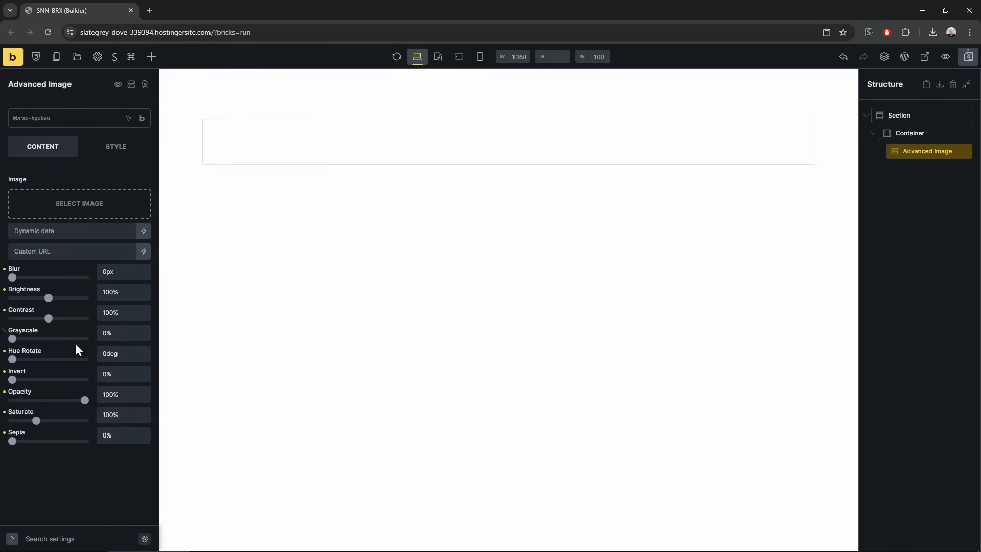
drag(12, 359, 41, 400)
click(92, 213)
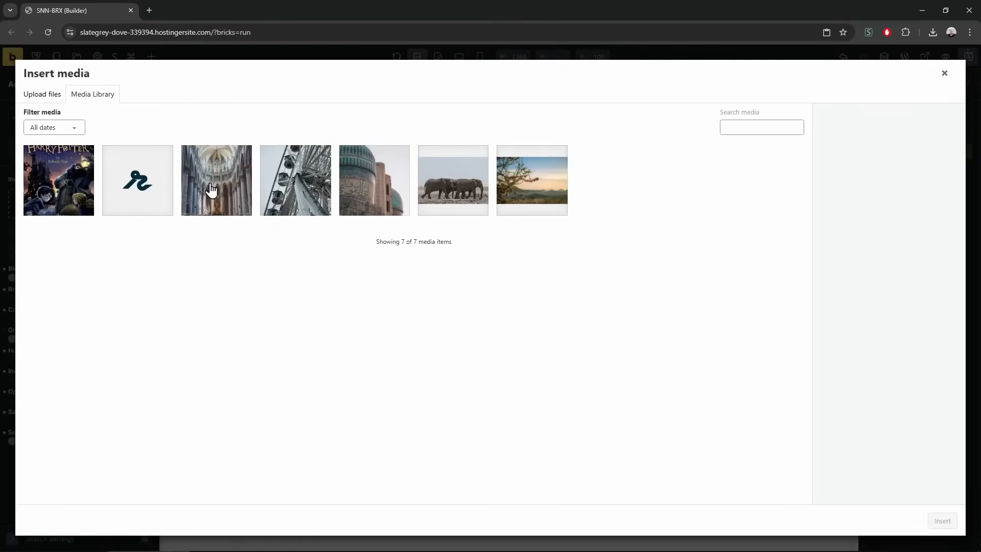
click(216, 180)
click(942, 521)
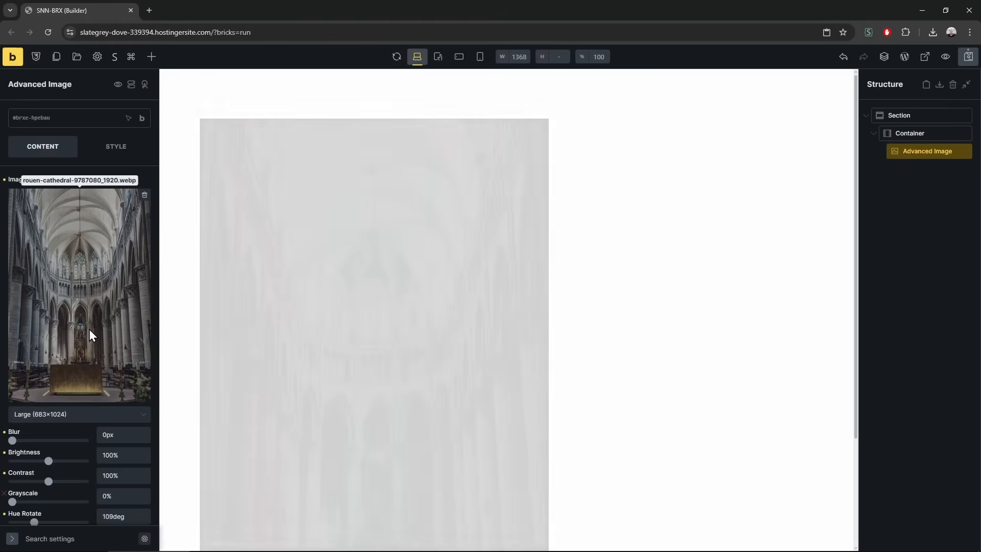
Reset grayscale, hue, invert, opacity and saturate filters, ending at 2px blur and 157% brightness
drag(13, 339, 20, 359)
click(5, 391)
click(4, 412)
click(4, 431)
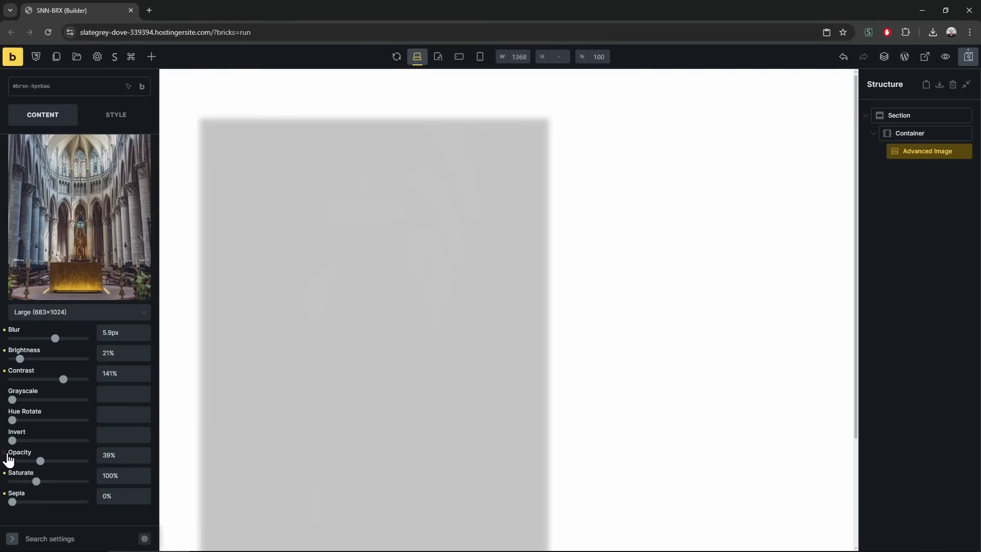
click(4, 452)
click(4, 473)
drag(45, 341, 69, 359)
Delete the Advanced Image element from the Container
right_click(386, 202)
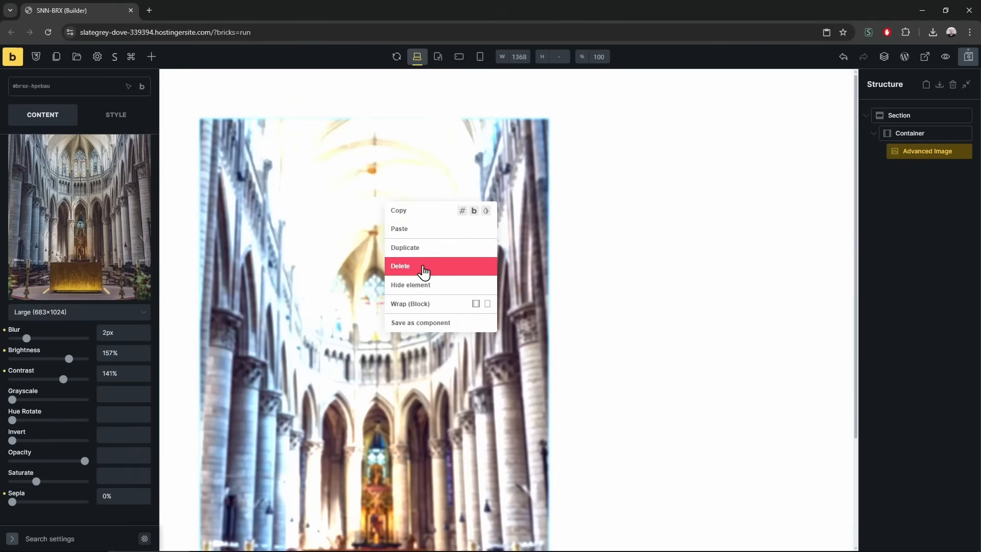
click(439, 264)
click(152, 57)
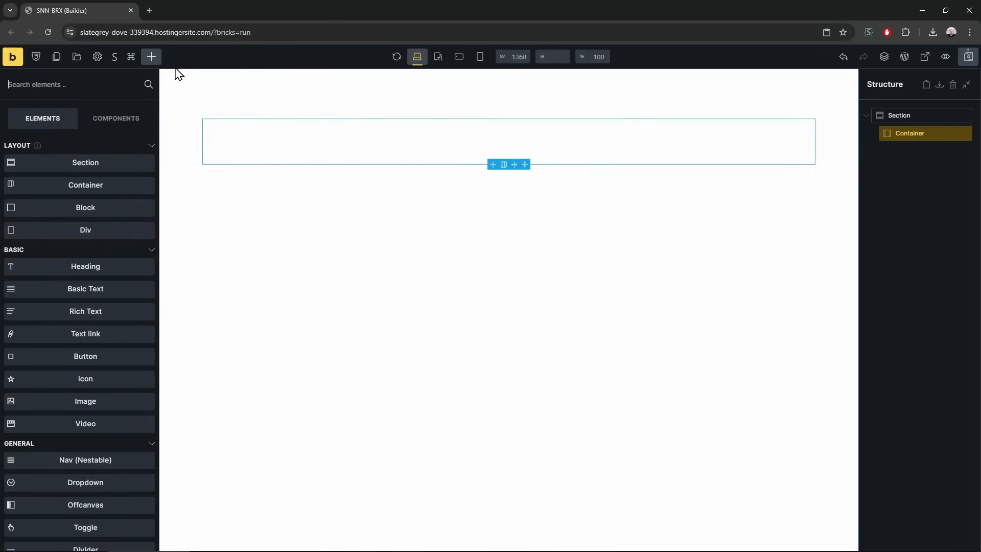
Add a Smoke Text element with lorem ipsum placeholder, select it, and view the frontend preview
scroll(116, 312, down, 20)
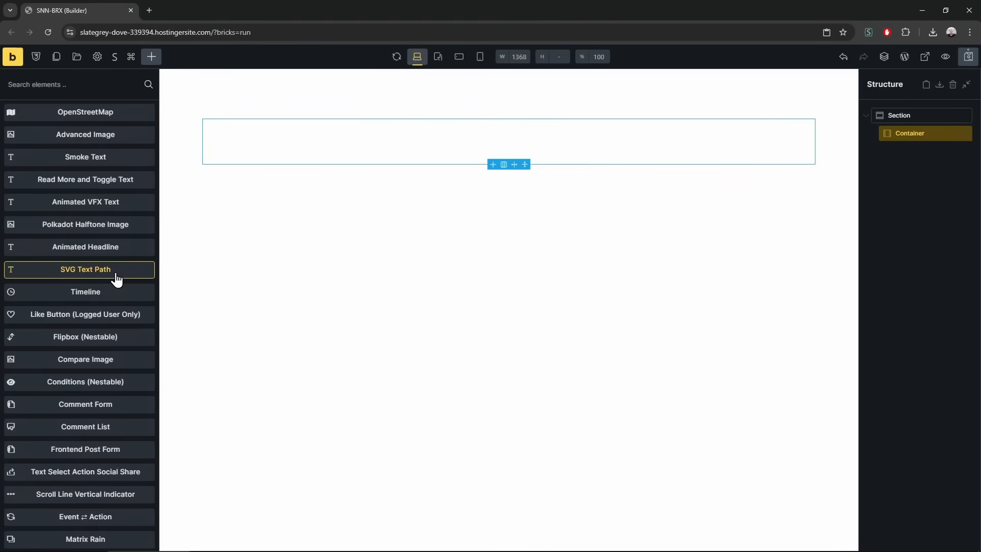
click(101, 164)
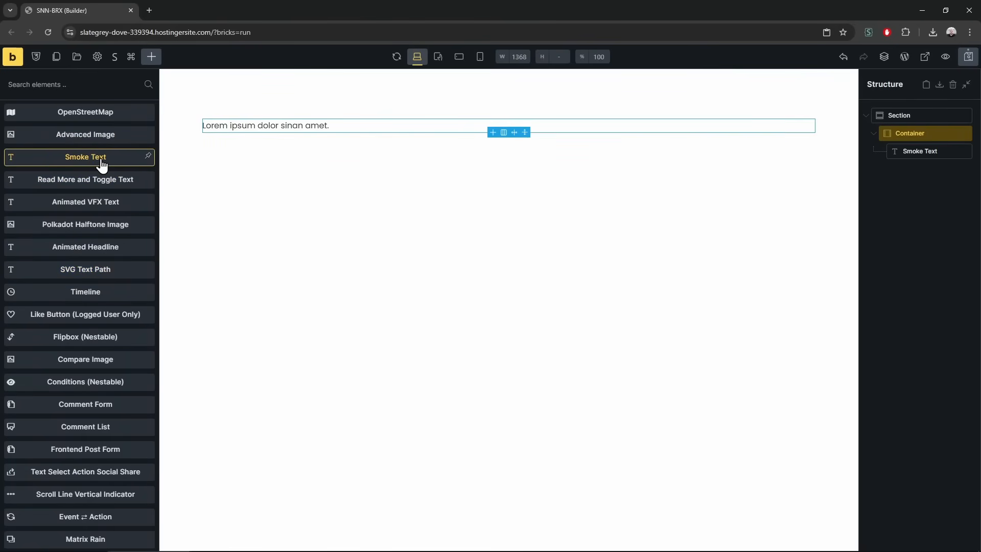
scroll(83, 148, up, 1)
click(228, 123)
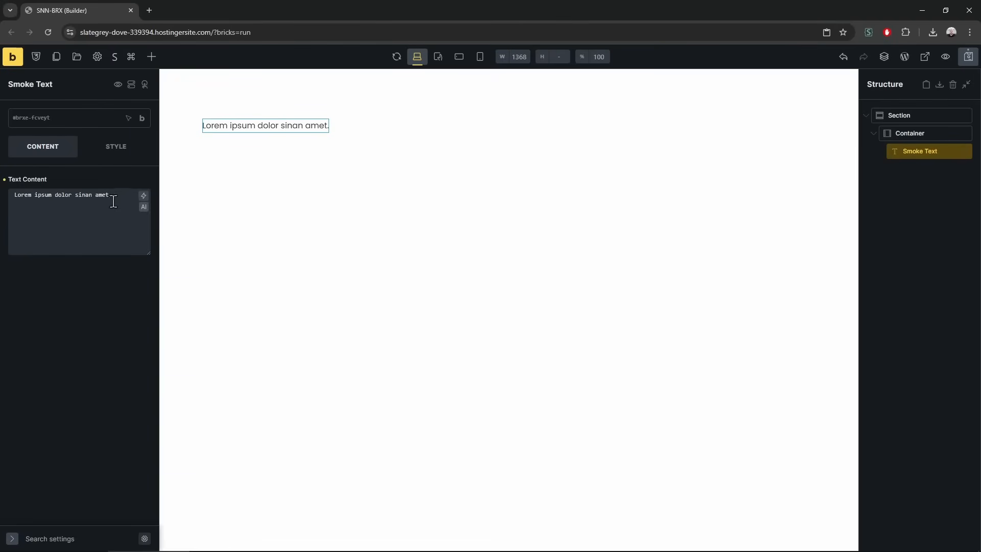
click(11, 57)
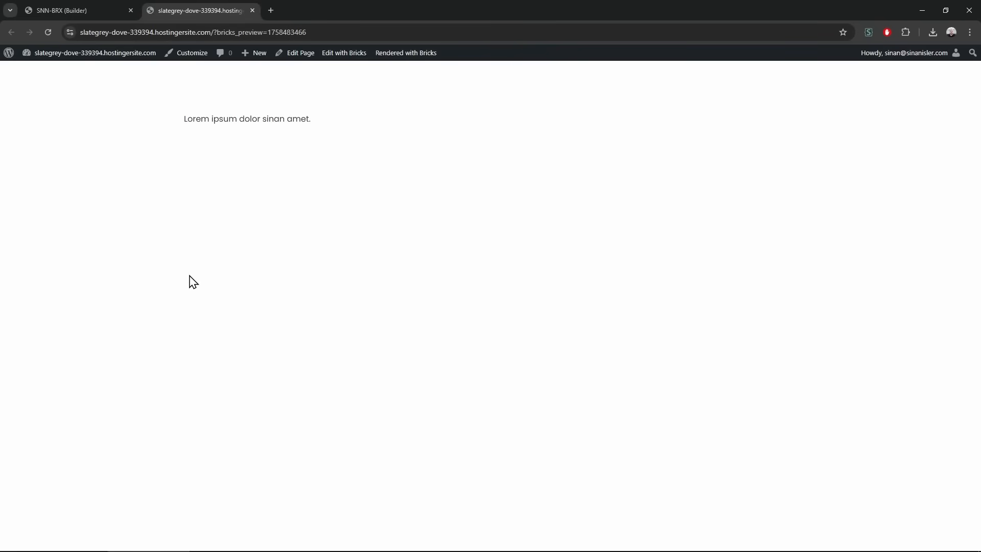
Search Google Images for 'smoke messages', then close that tab and go back to the builder
key(ctrl+t)
text(smoke messages)
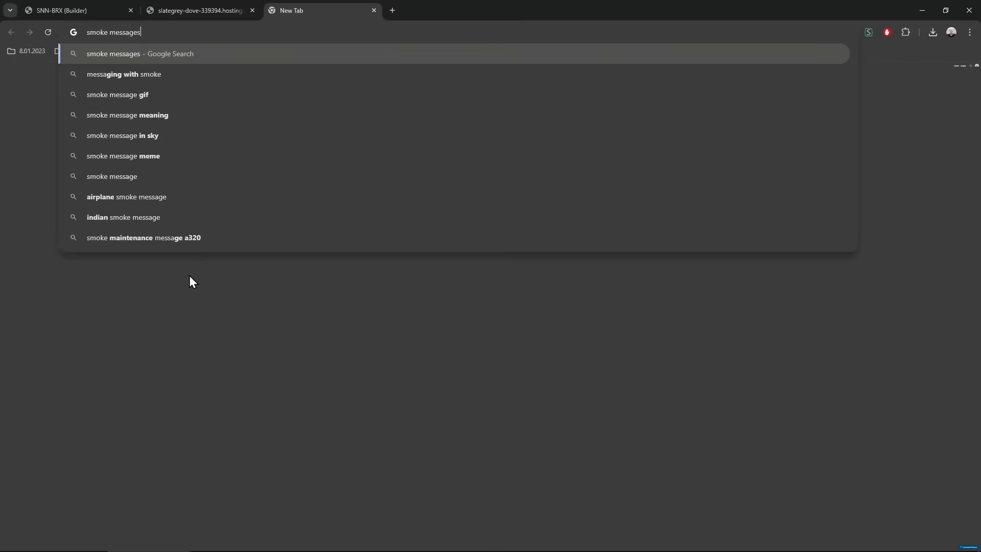
key(Return)
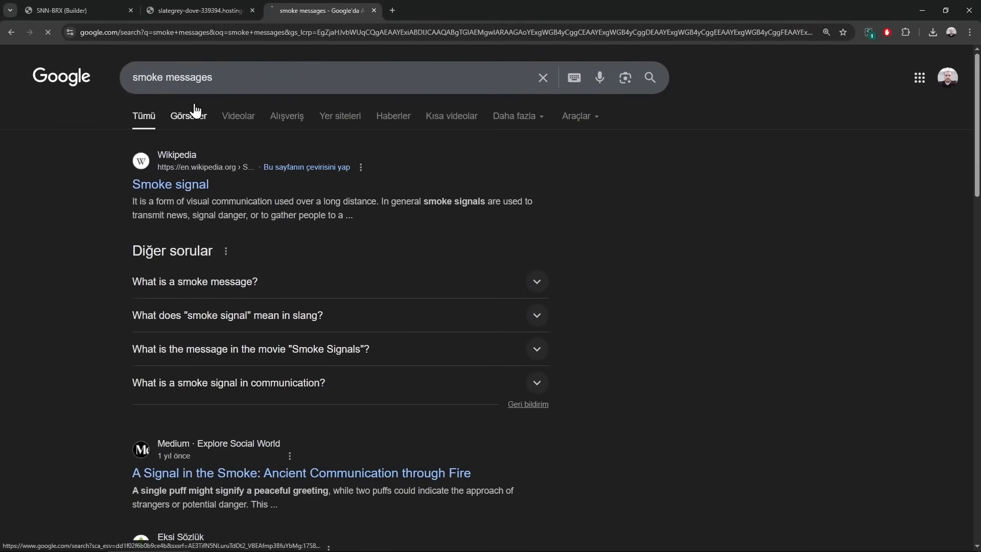
click(194, 110)
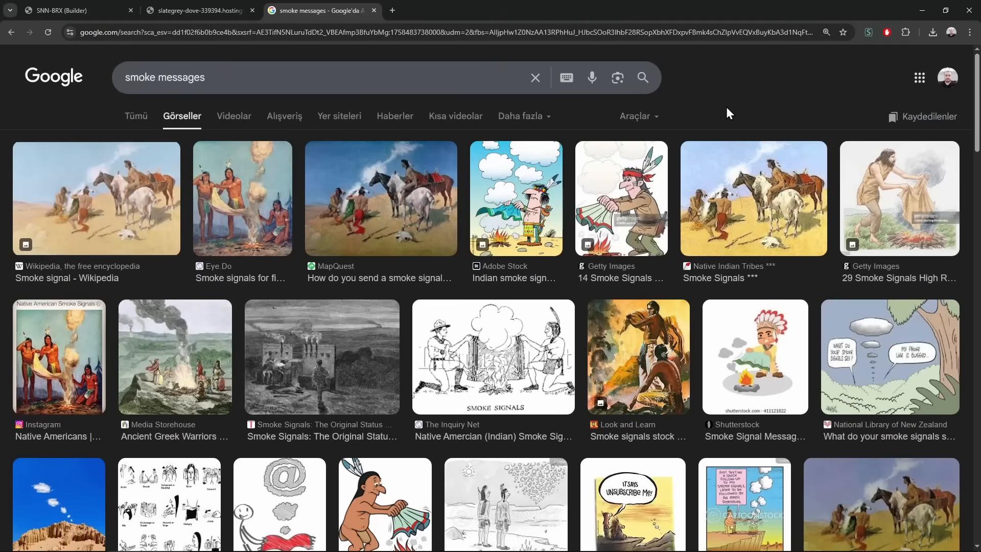
middle_click(349, 3)
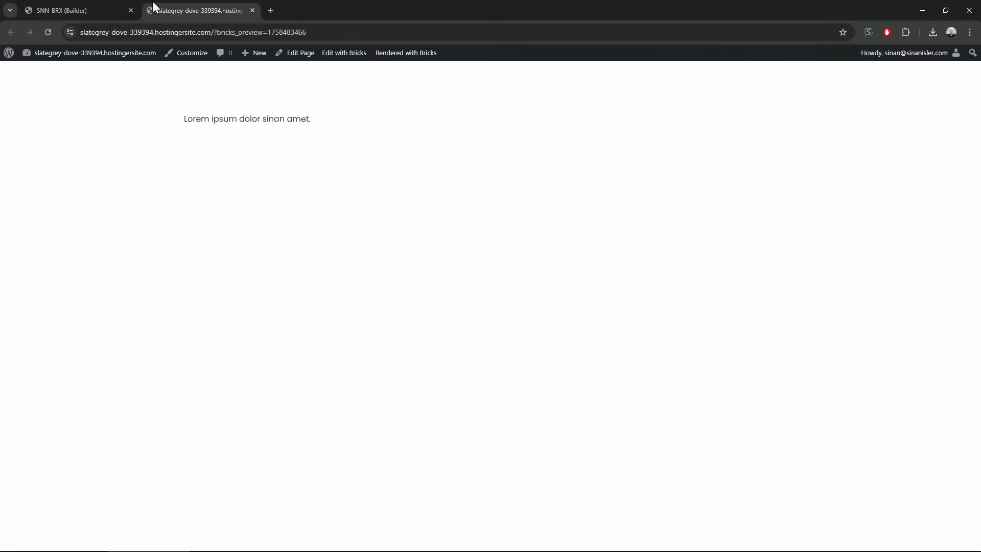
click(105, 9)
Add a Read More and Toggle Text element to the container
click(151, 56)
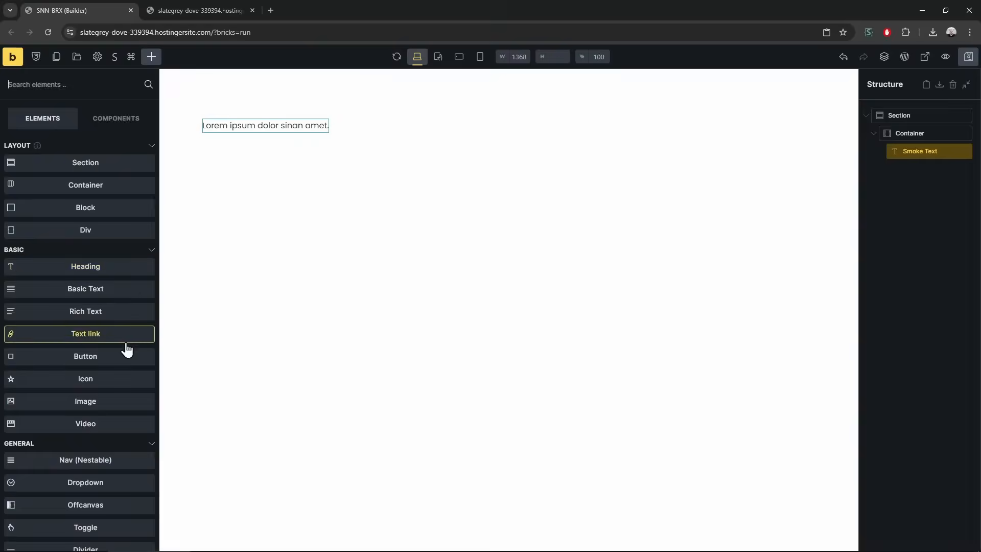
scroll(125, 346, down, 15)
scroll(124, 342, down, 1)
scroll(123, 342, up, 1)
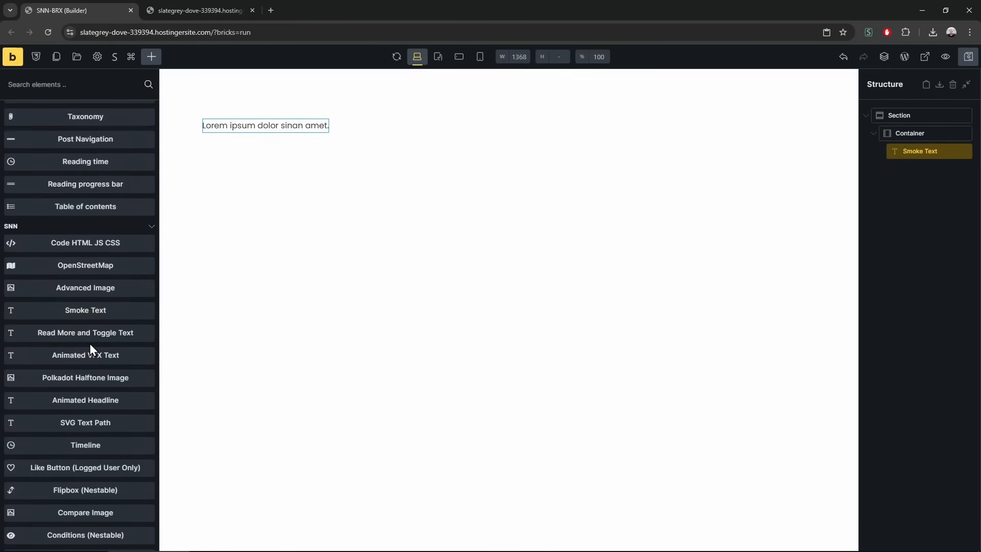
click(92, 339)
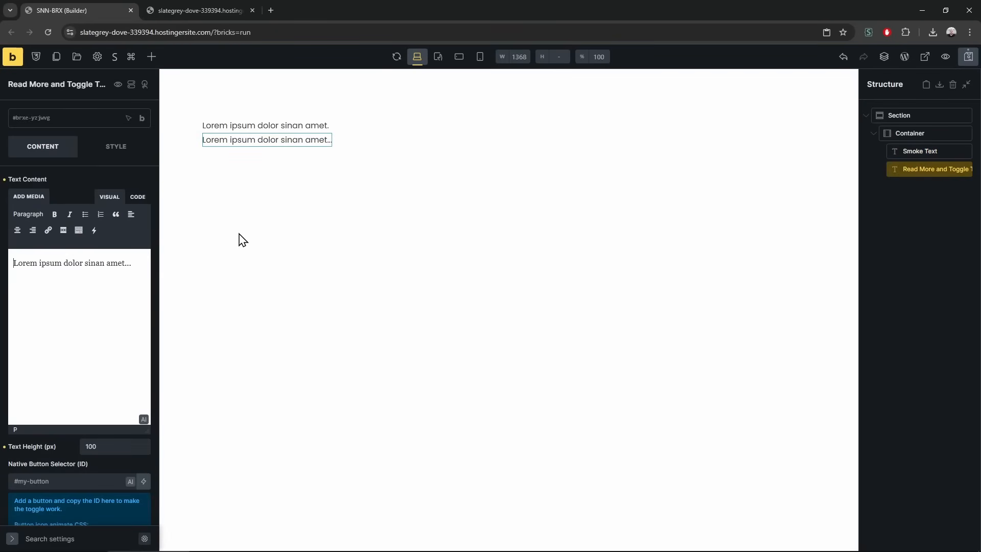
Add a Button below it and paste its CSS ID as the toggle's native button selector
click(152, 57)
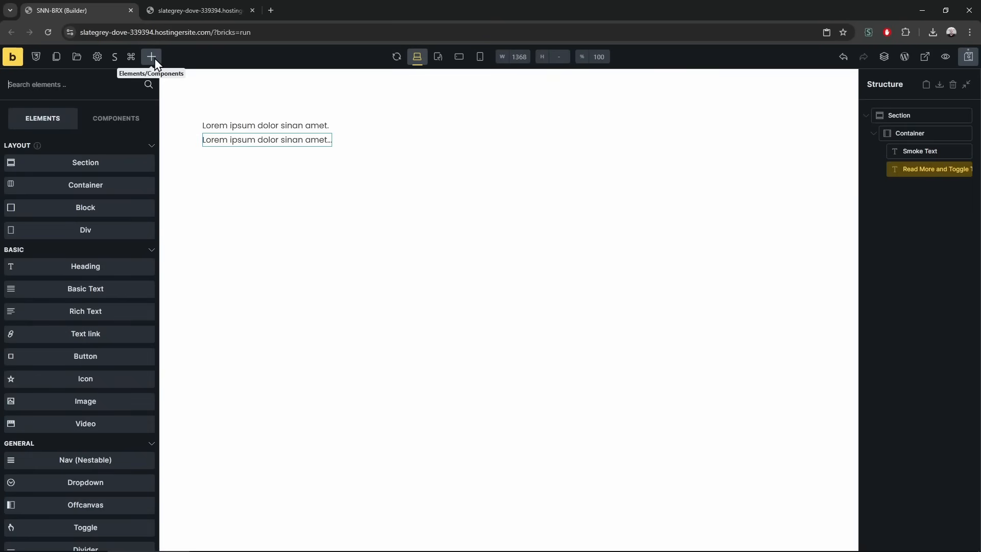
text(but)
drag(112, 152, 928, 186)
right_click(905, 187)
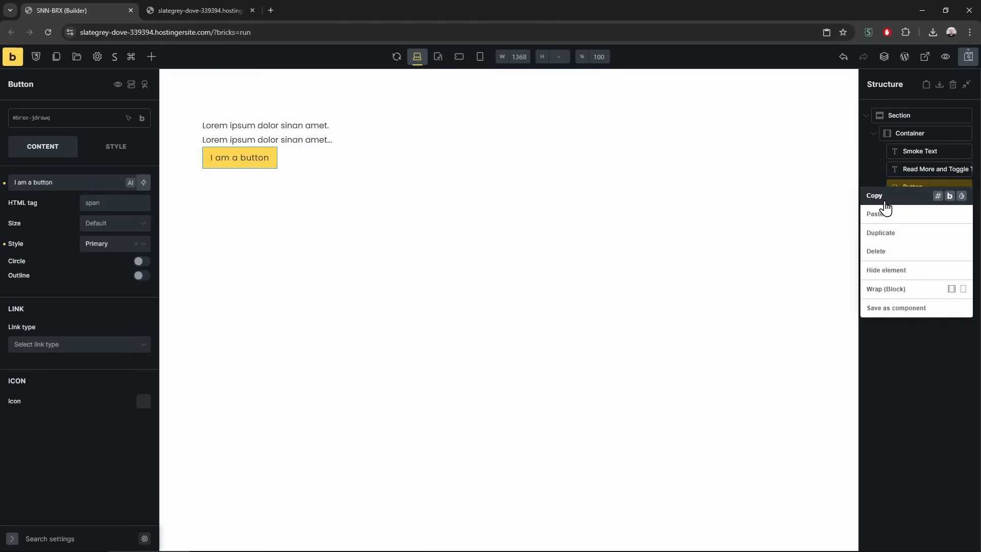
click(938, 195)
click(271, 138)
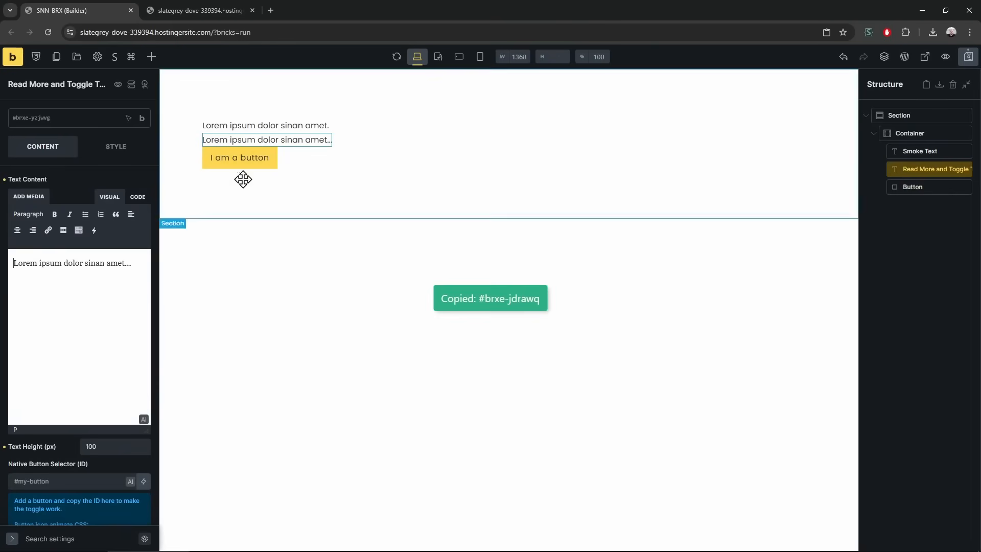
scroll(92, 404, down, 2)
click(87, 423)
key(ctrl+v)
Lengthen the toggle paragraph with copied sample text and set Text Height to 50
scroll(87, 368, up, 1)
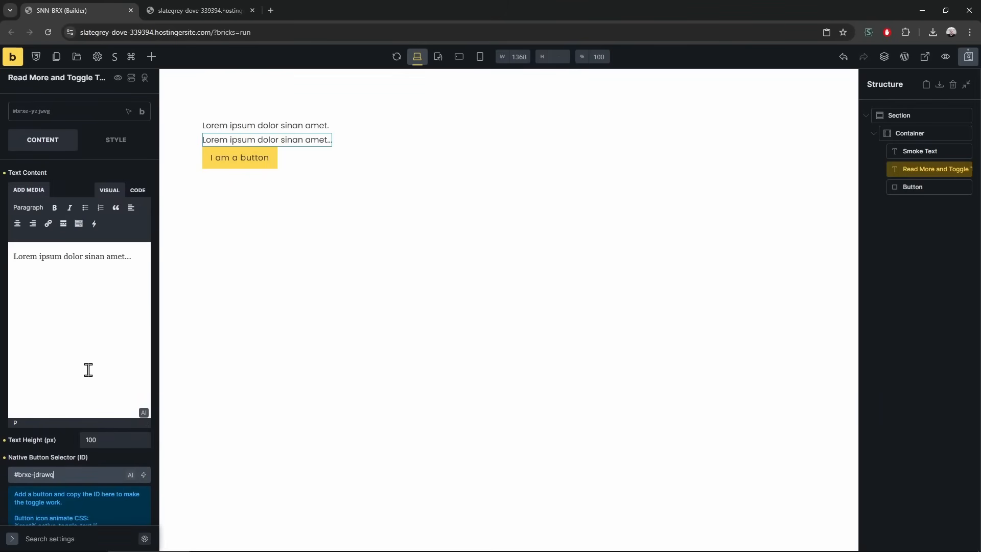
drag(118, 257, 14, 253)
key(ctrl+c)
key(ctrl+v)
key(ctrl+v)
key(ctrl+v)
key(ctrl+v)
key(ctrl+v)
key(ctrl+v)
key(ctrl+v)
key(ctrl+v)
key(ctrl+v)
key(ctrl+v)
key(ctrl+v)
key(ctrl+v)
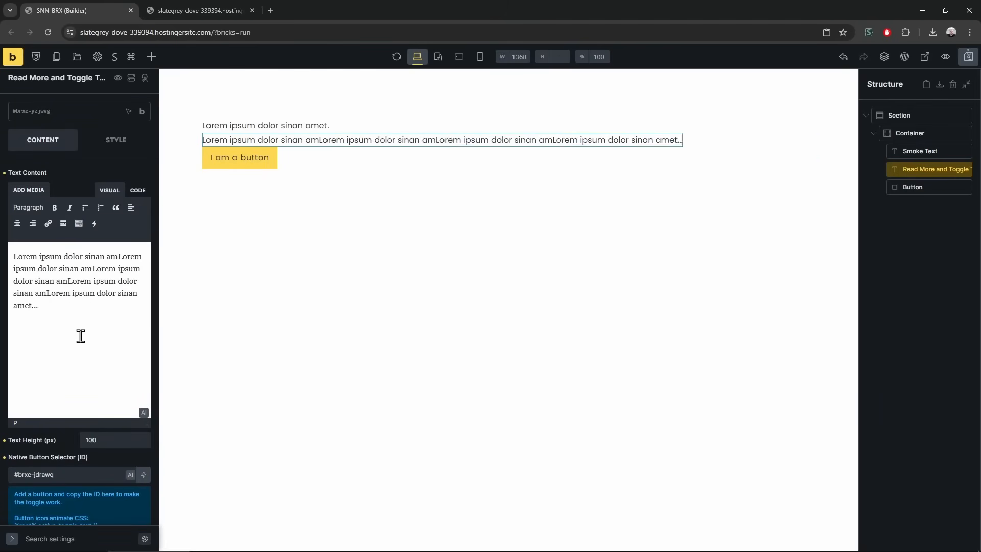
double_click(90, 440)
text(50)
key(ctrl+s)
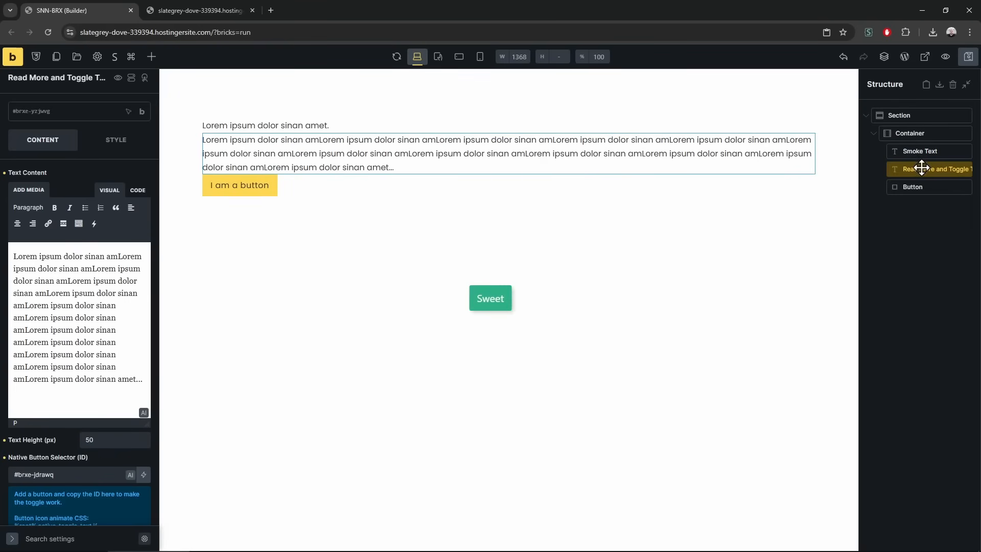
Set the Container width to 400 and reload the live preview
click(903, 133)
click(116, 146)
click(66, 189)
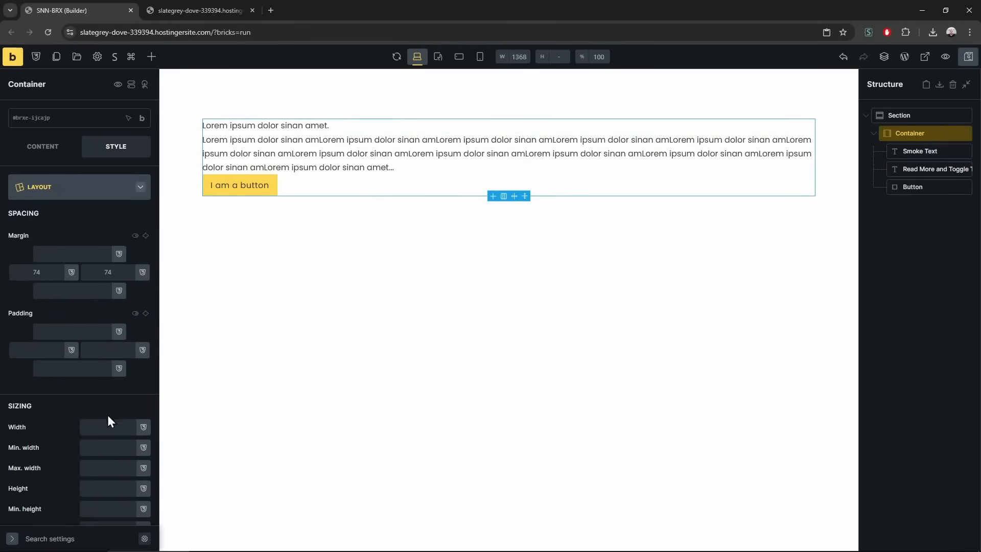
click(106, 427)
text(400)
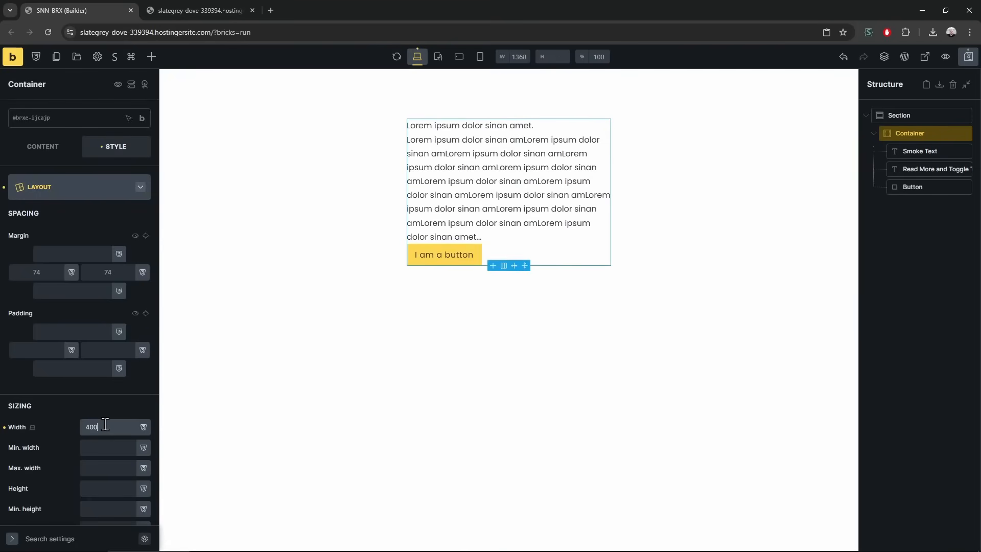
click(200, 10)
key(F5)
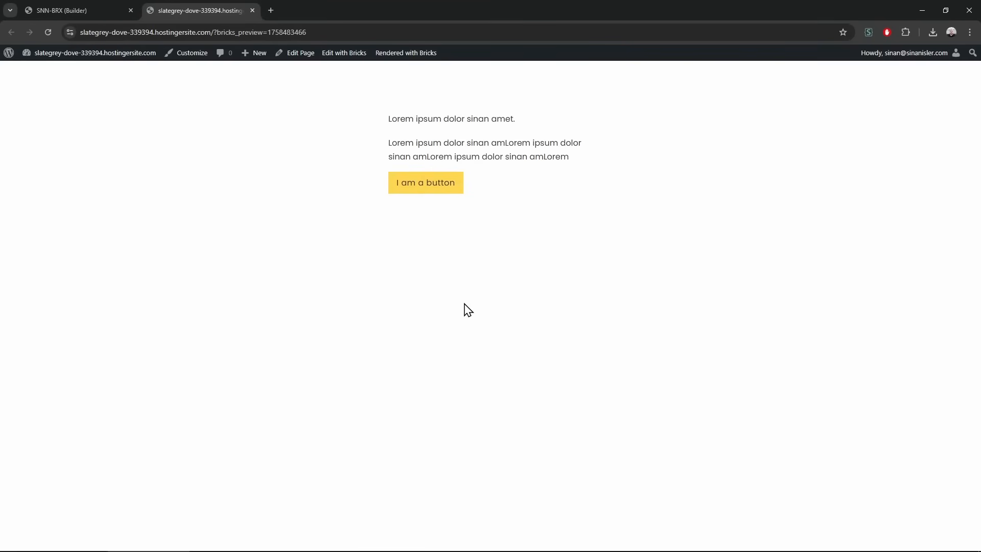
Inspect the button in DevTools and test that it expands and collapses the paragraph
key(F12)
click(654, 53)
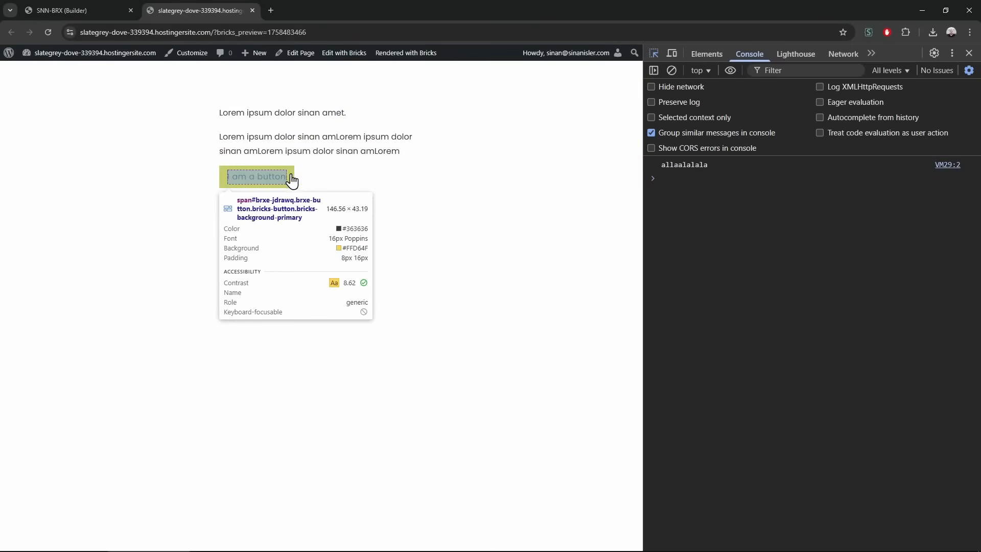
click(286, 179)
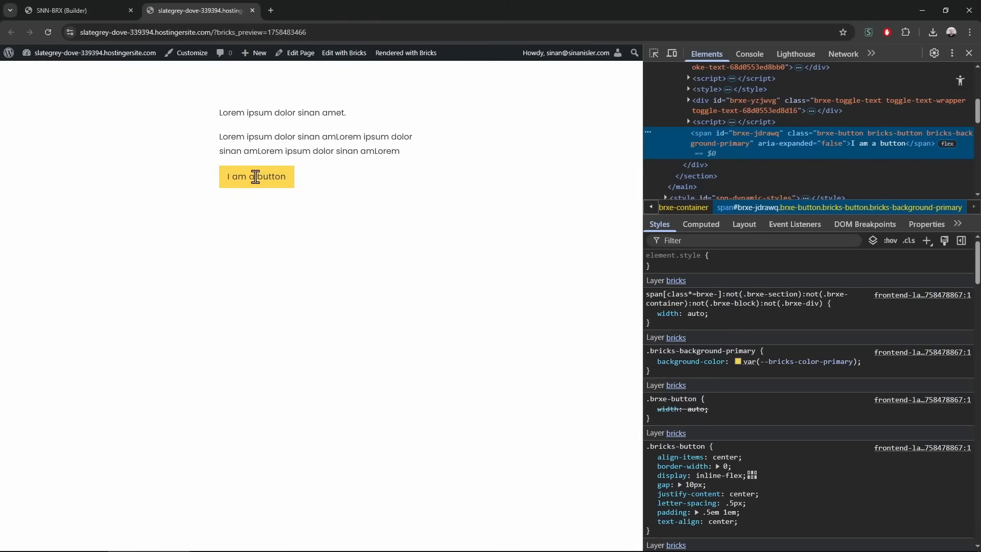
click(258, 179)
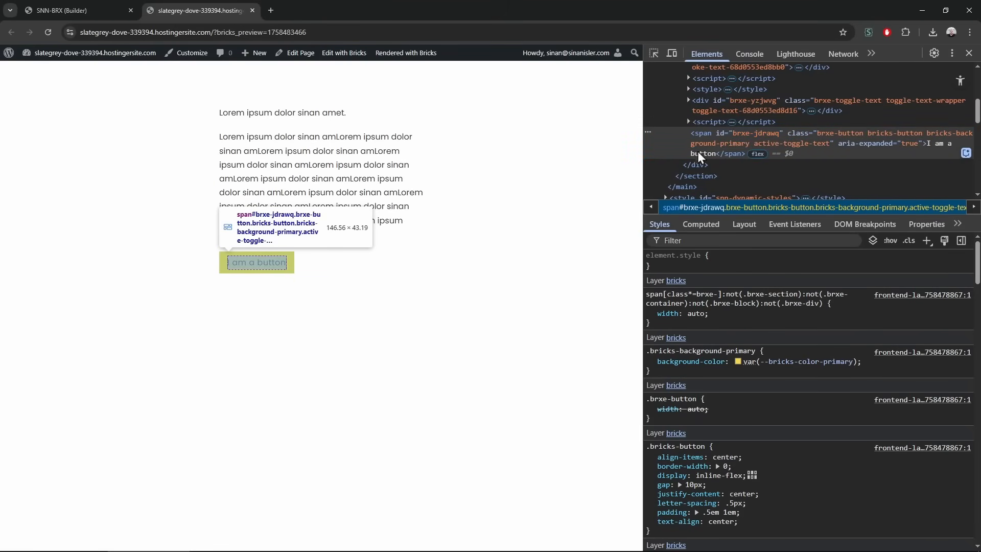
click(257, 262)
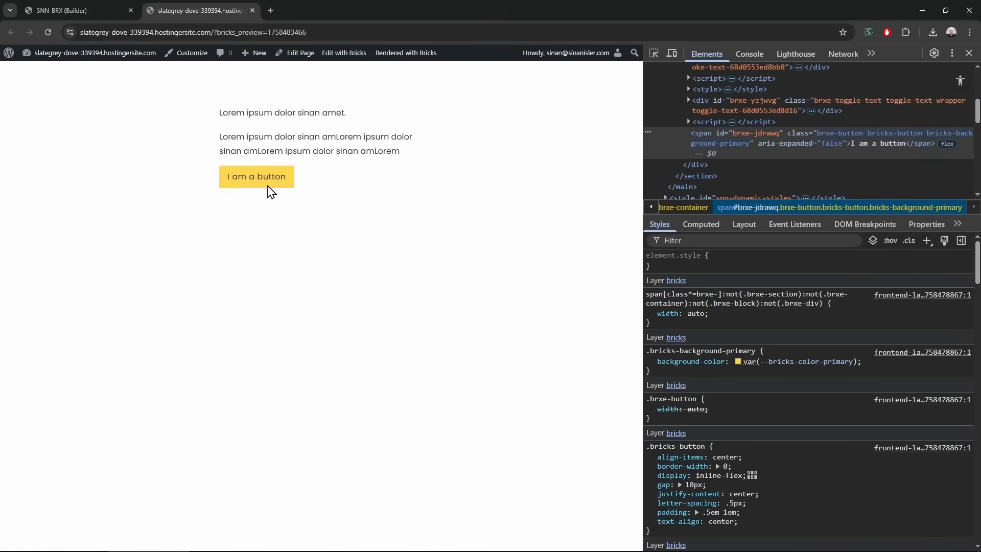
Back in the builder, review the button's content and select the toggle text and button together
key(ctrl+shift+Tab)
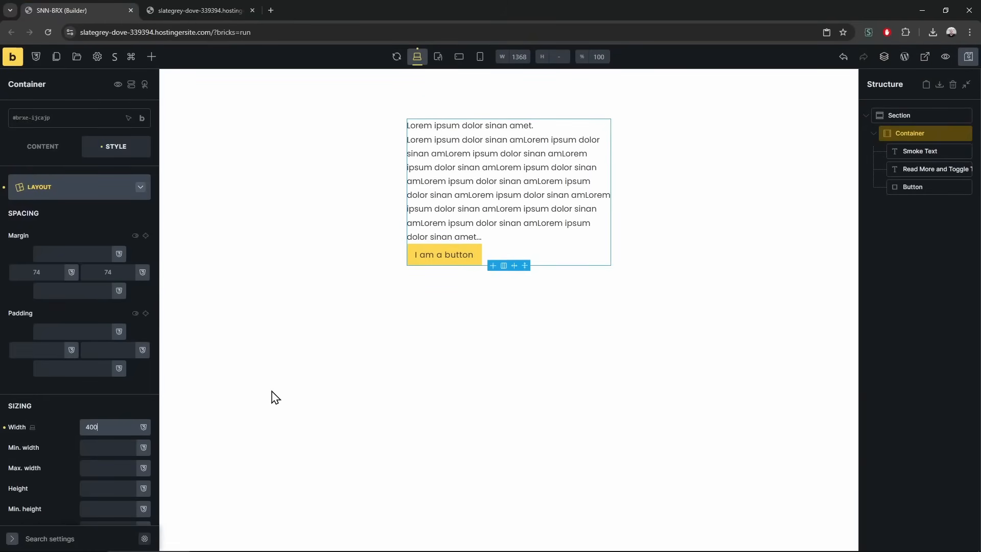
click(444, 256)
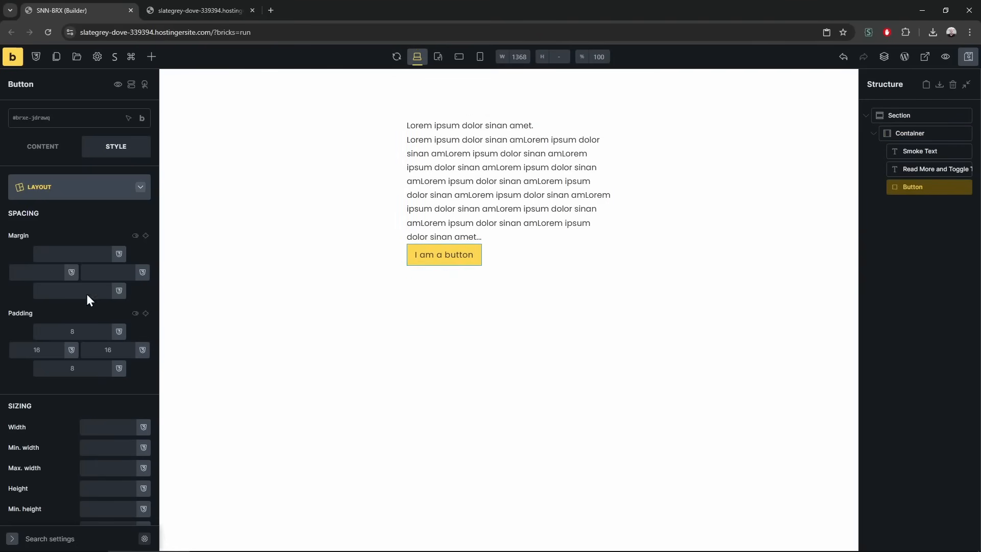
click(43, 148)
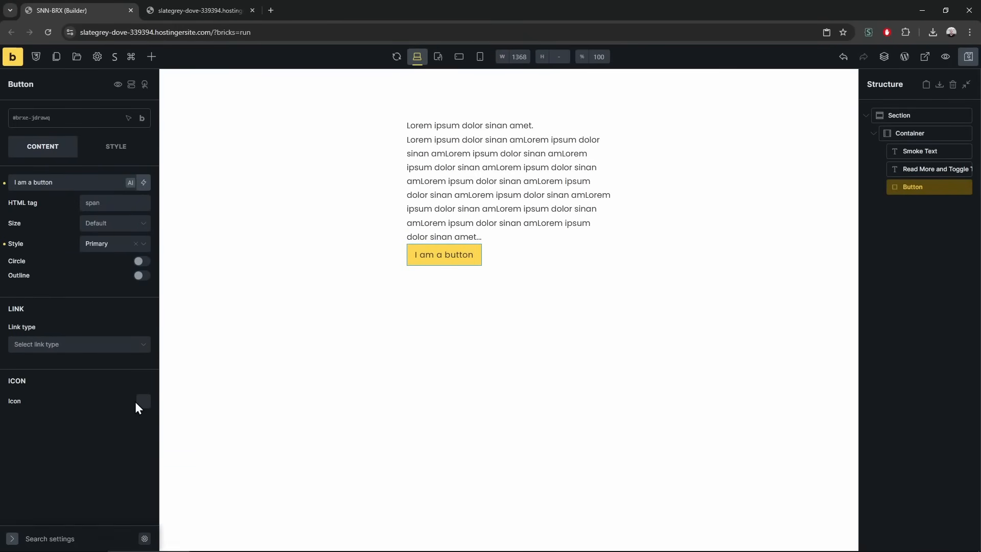
click(436, 255)
click(900, 167)
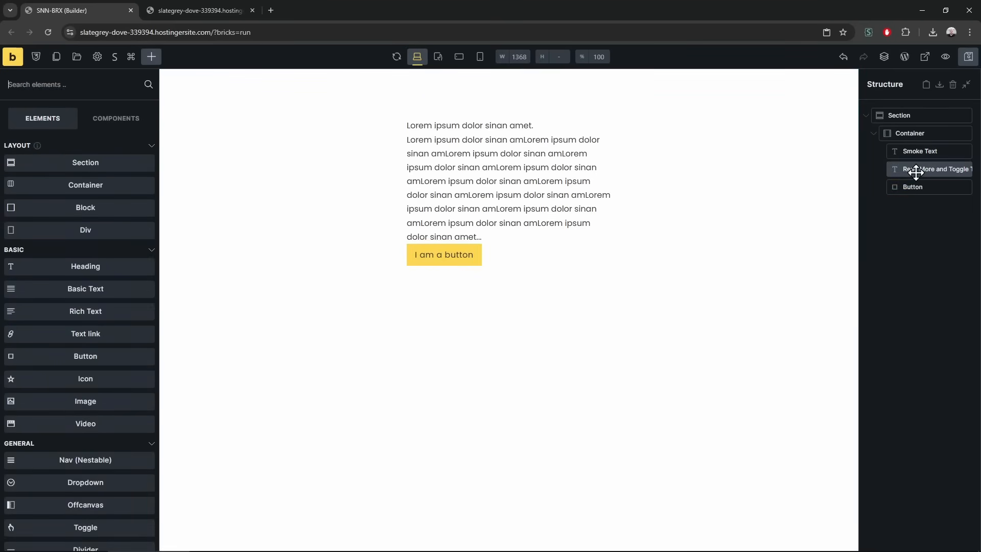
ctrl+click(915, 185)
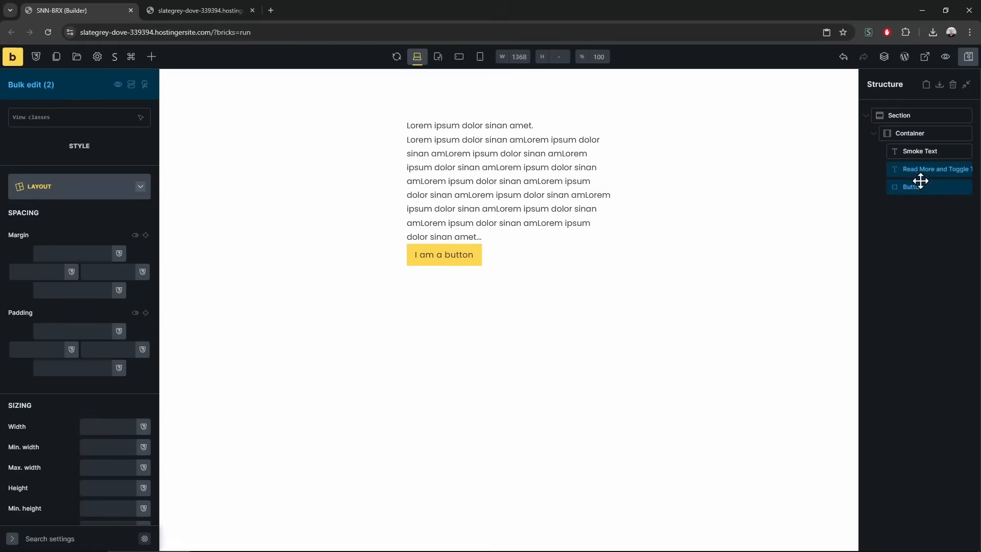
right_click(917, 188)
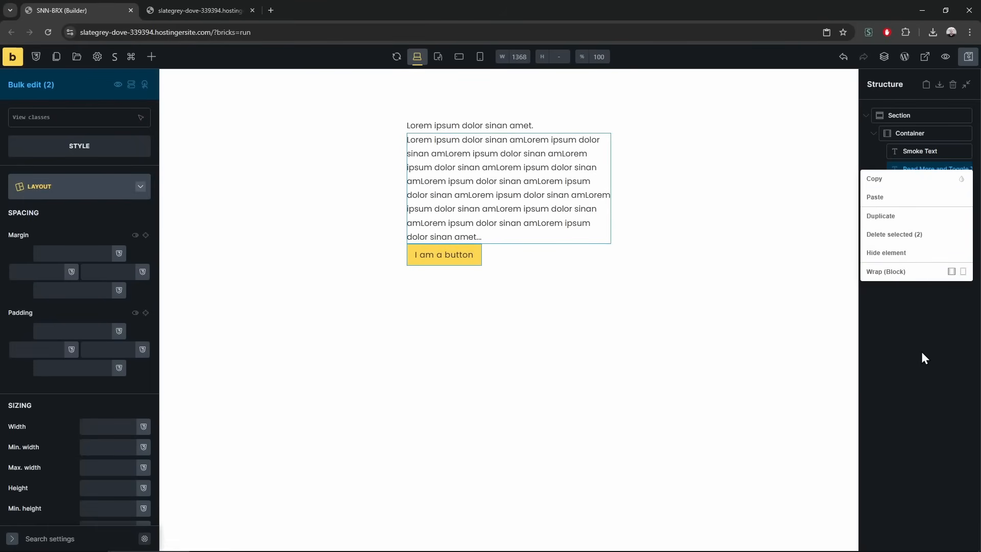
click(922, 348)
click(913, 170)
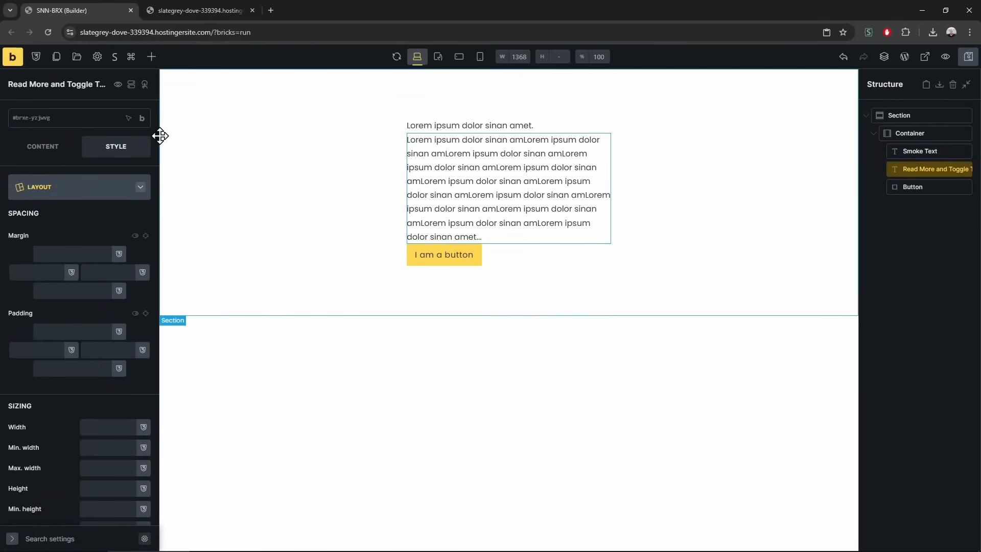
Widen the settings sidebar and select the Button element
drag(232, 141, 238, 142)
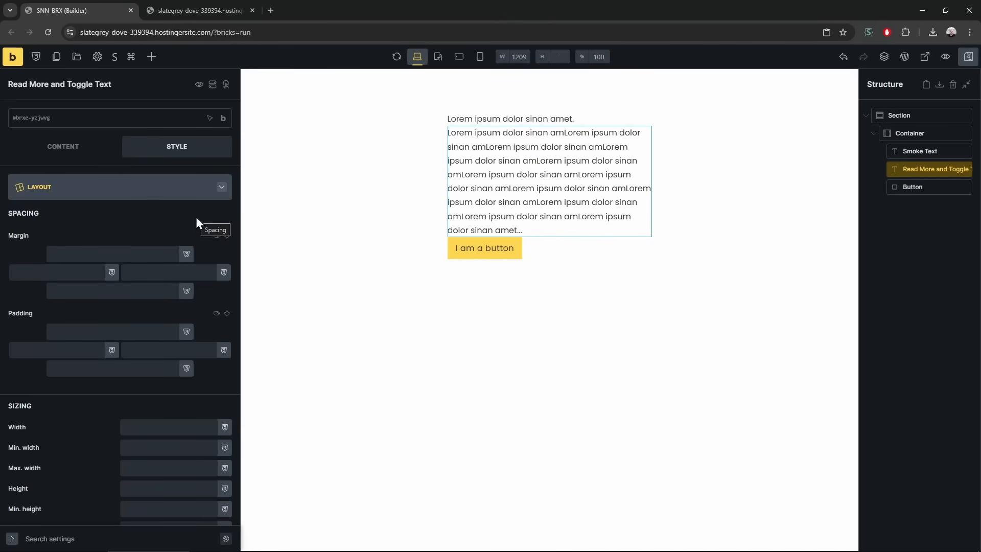
click(920, 225)
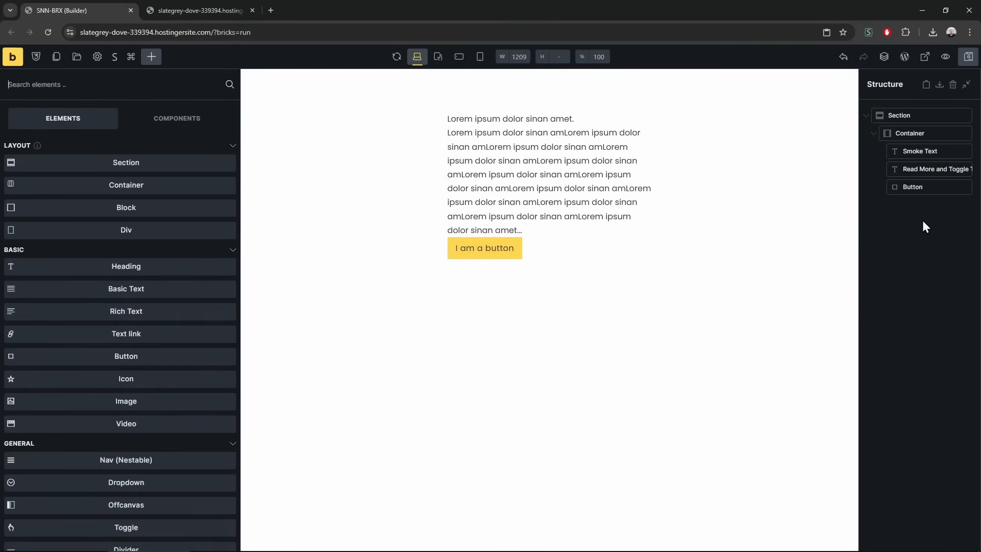
click(925, 190)
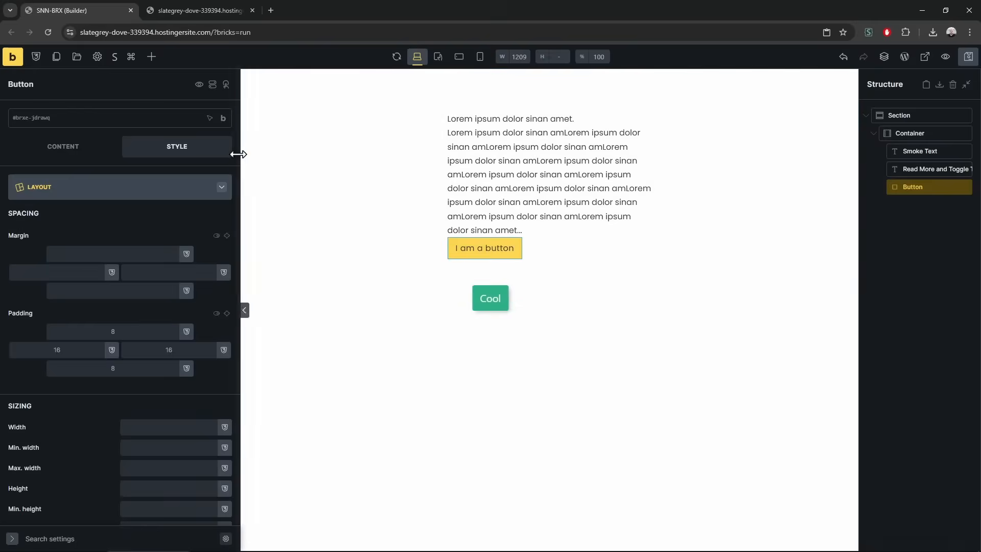
click(151, 56)
scroll(102, 360, down, 15)
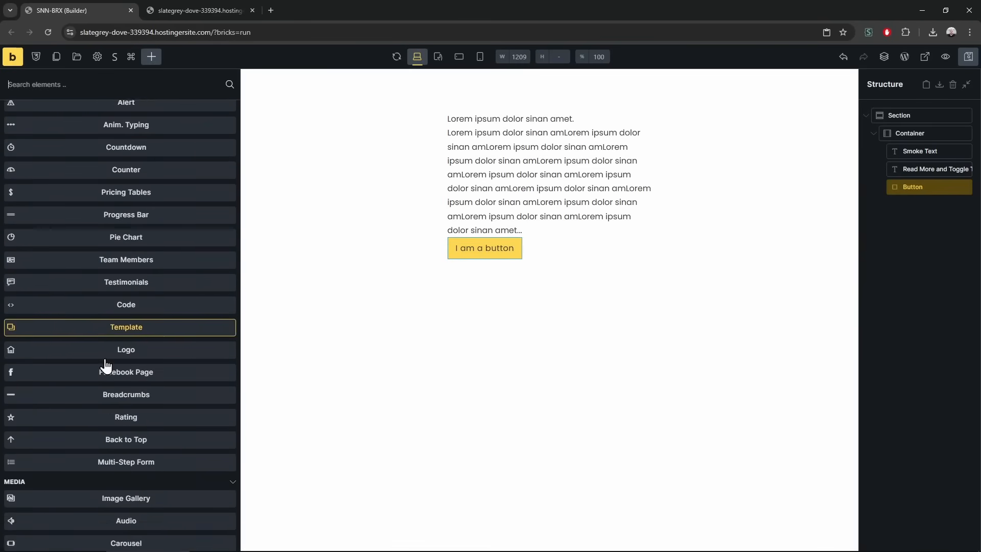
Add an Animated VFX Text element below the button and review its animation effects
scroll(107, 359, down, 12)
scroll(108, 358, up, 6)
scroll(109, 356, down, 2)
click(164, 207)
click(917, 205)
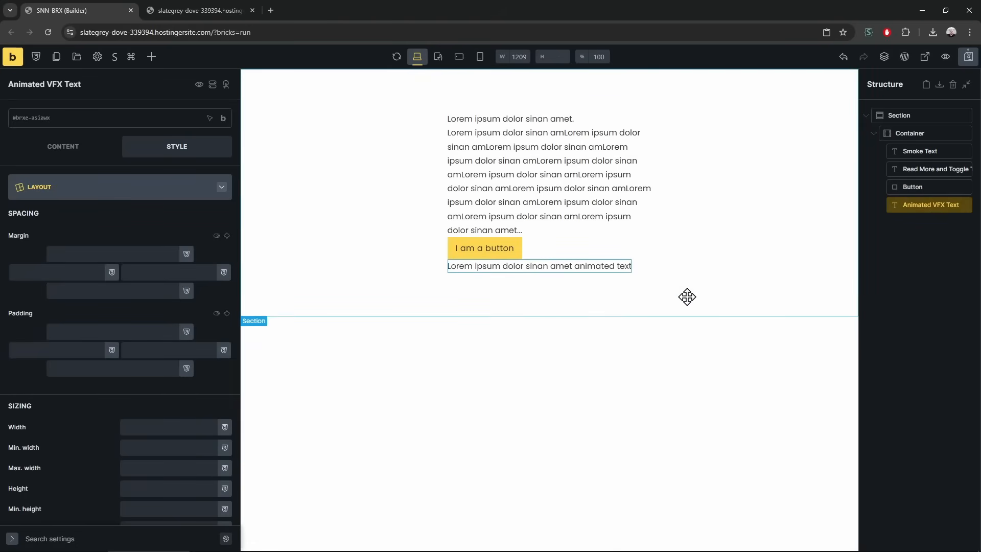
click(63, 149)
click(81, 235)
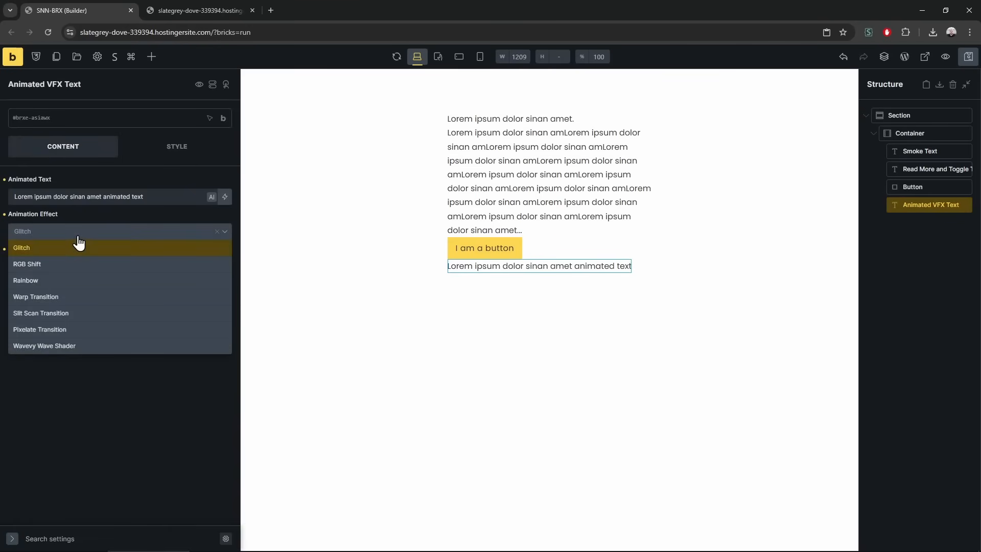
Set the animated text's typography font size to 40
click(144, 151)
click(148, 188)
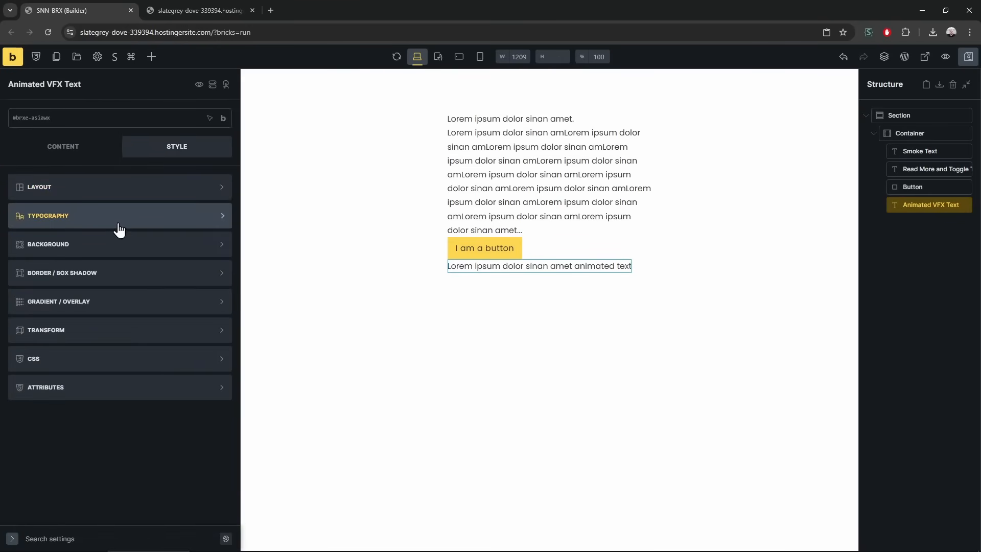
click(118, 221)
click(178, 264)
text(40)
Reload the live preview to replay the glitch animation
click(219, 6)
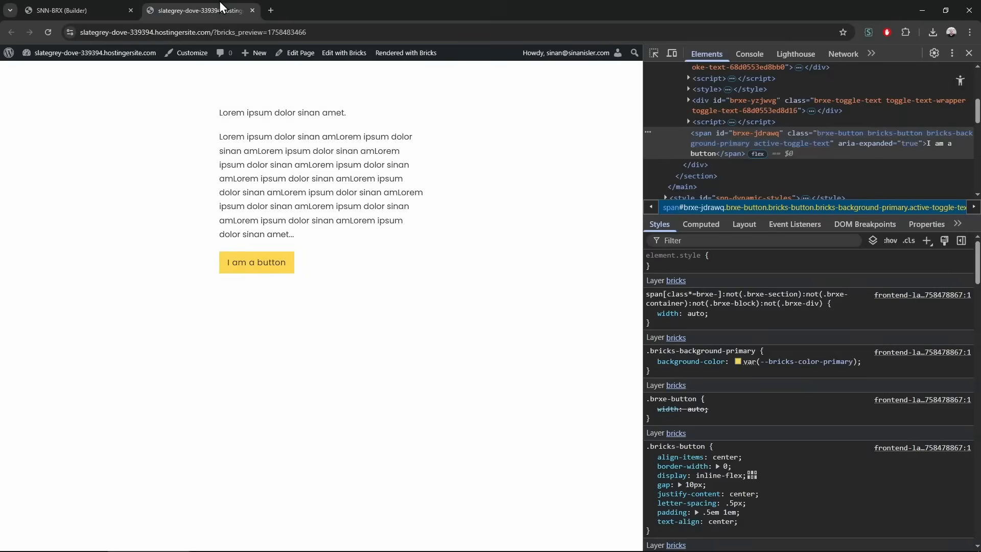
click(99, 3)
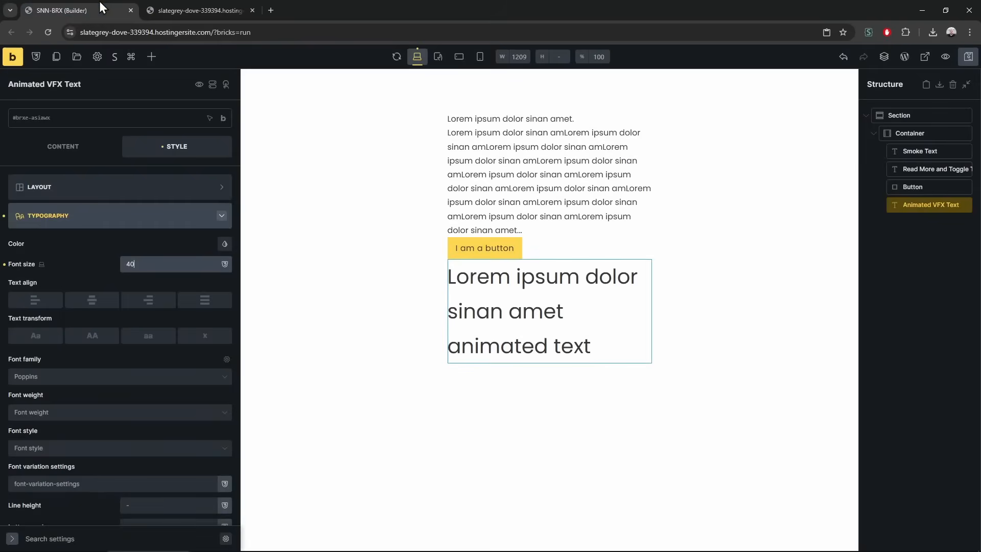
click(198, 8)
click(48, 32)
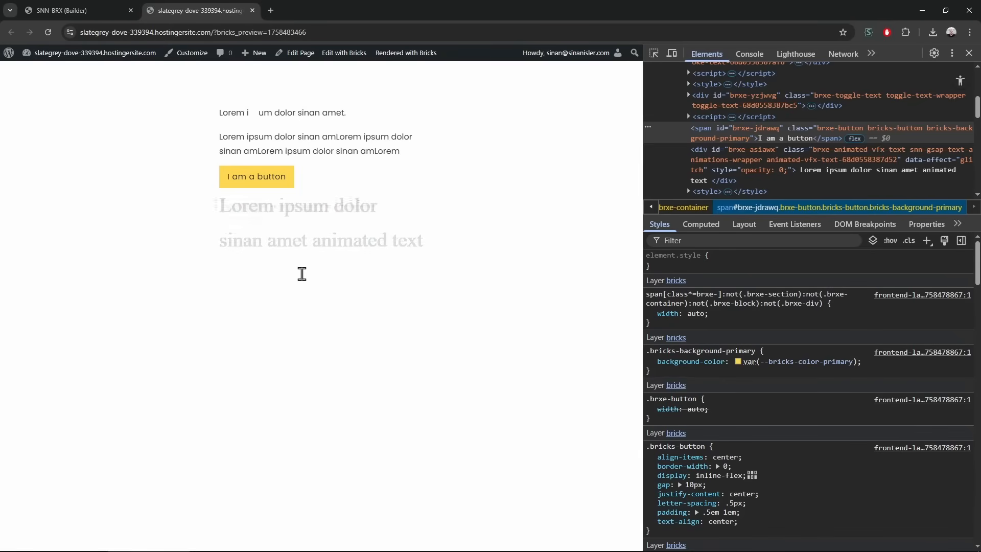
click(76, 4)
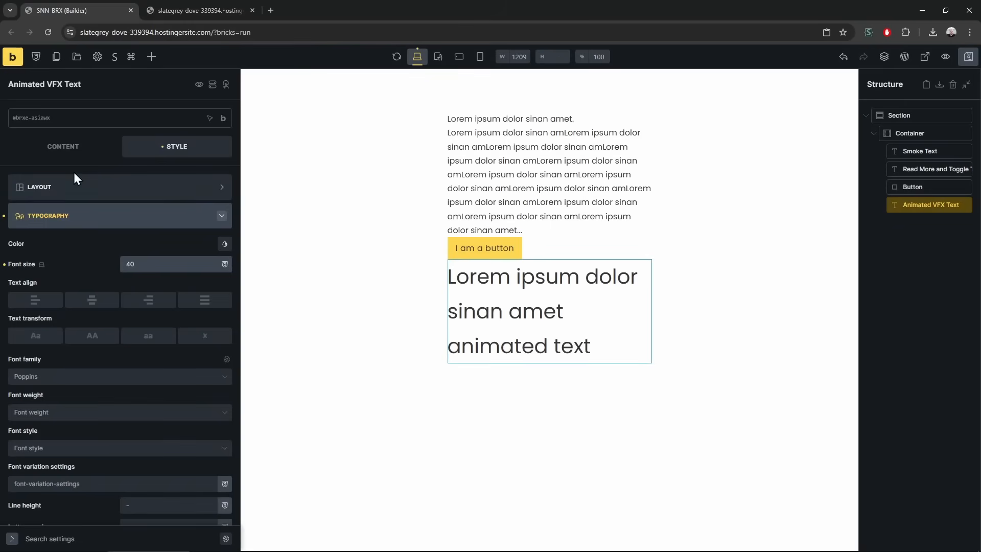
click(61, 146)
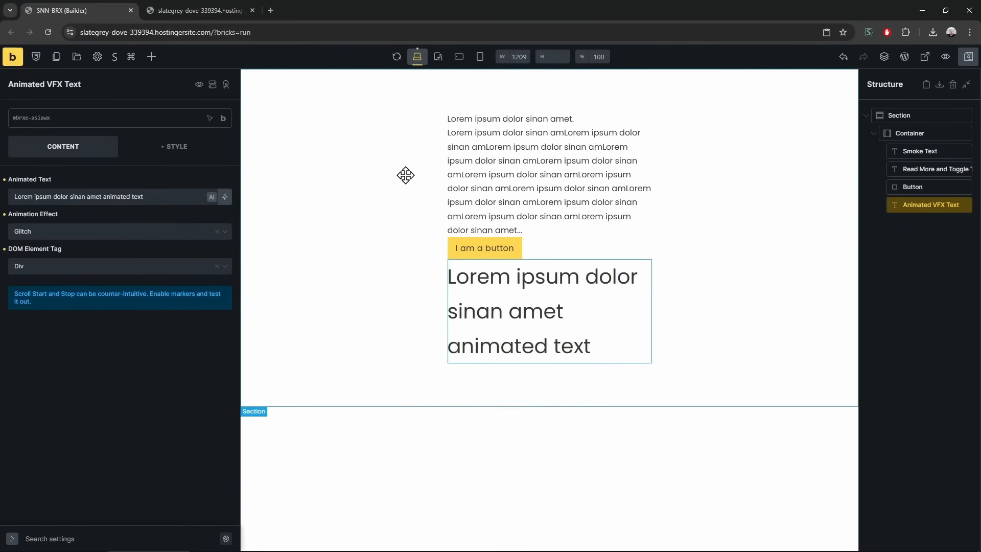
Make the section background black and the animated text white
click(913, 132)
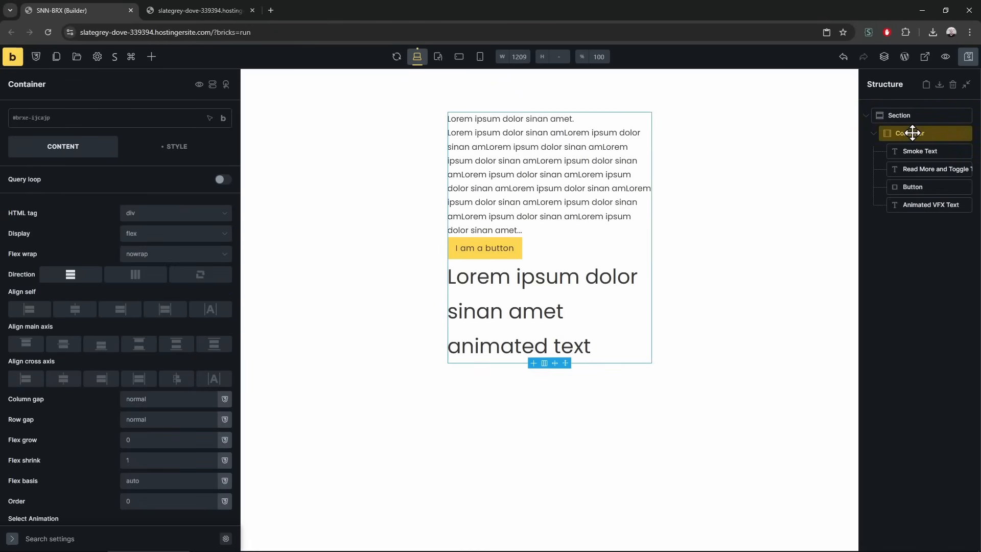
click(167, 162)
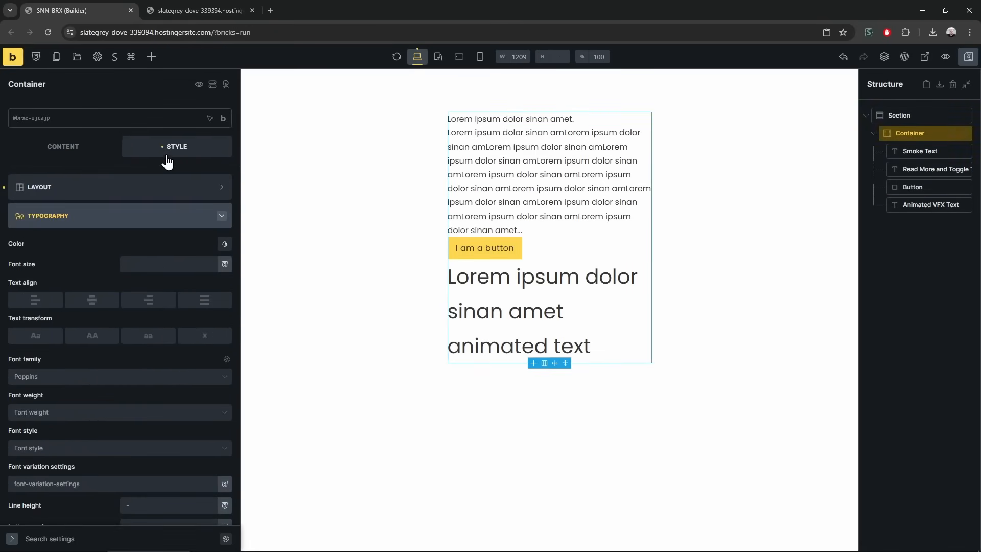
click(875, 116)
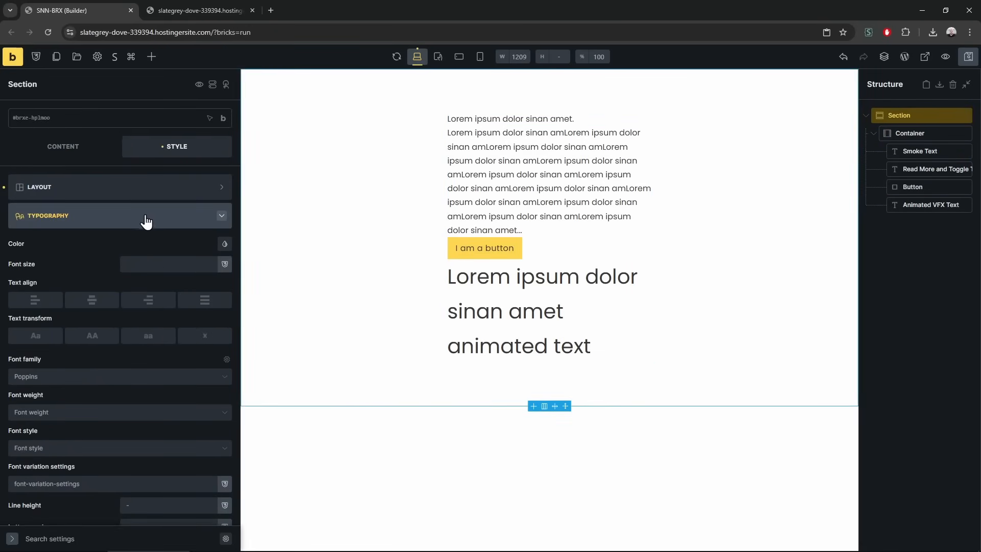
click(141, 217)
click(119, 245)
click(219, 272)
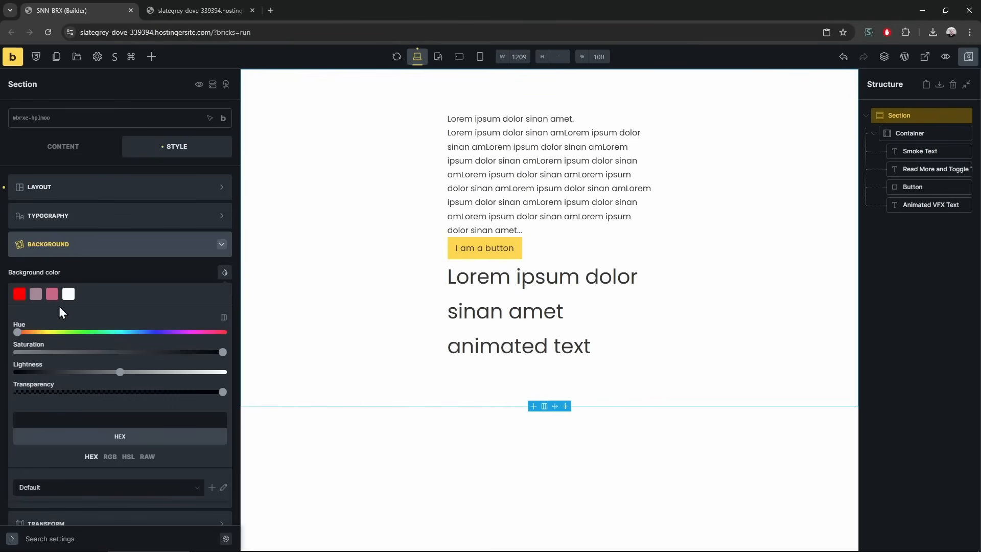
drag(114, 375, 5, 372)
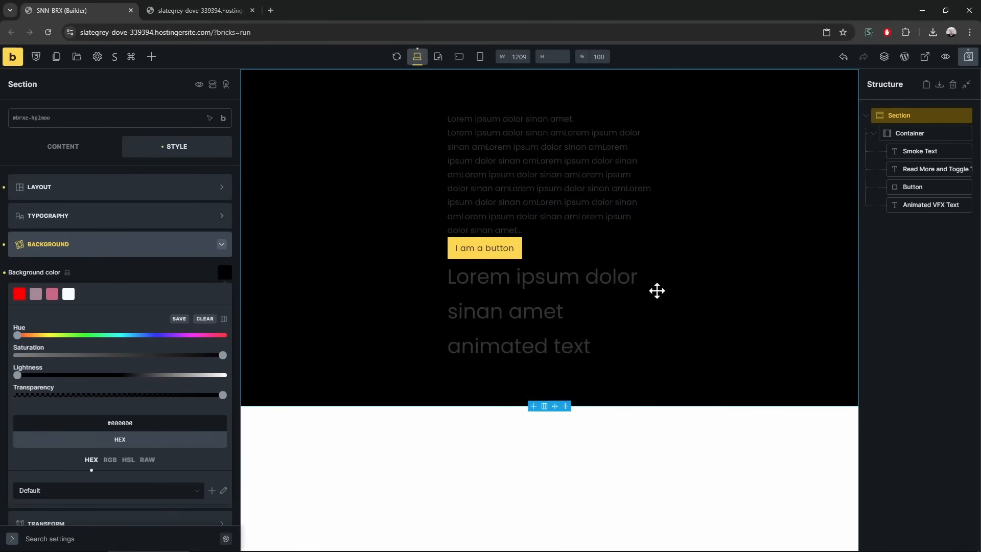
click(634, 288)
click(168, 219)
click(224, 244)
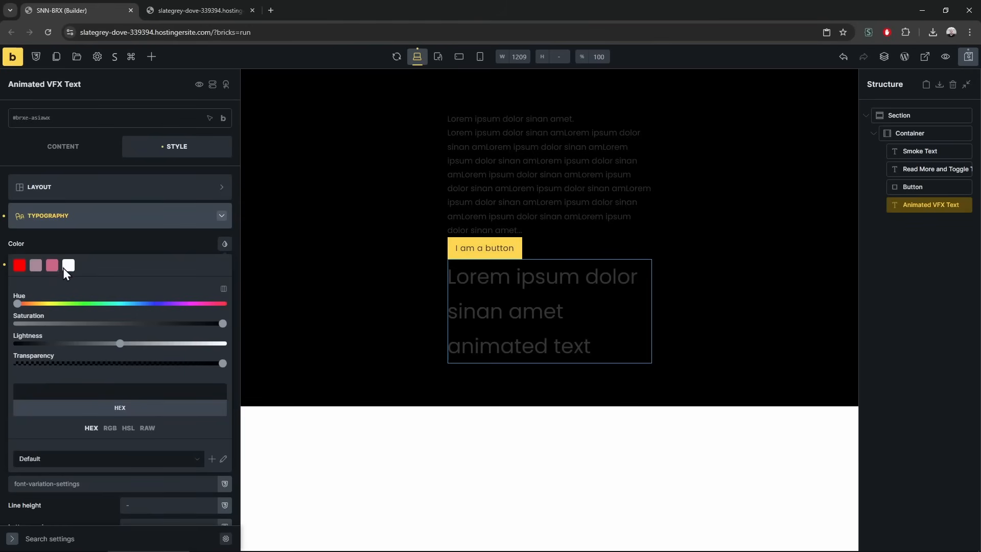
click(66, 265)
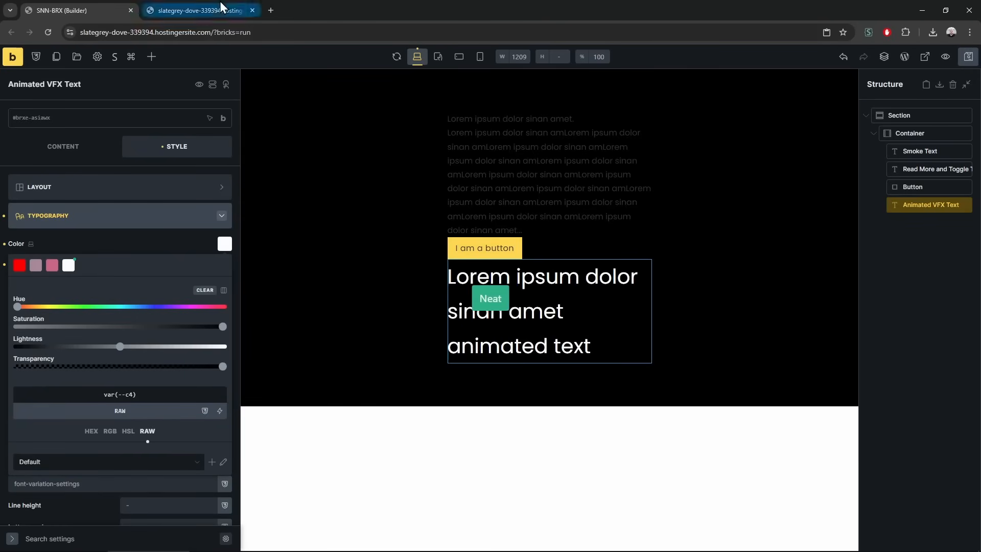
Preview the dark version, then undo the background and text colour changes
click(221, 10)
key(F5)
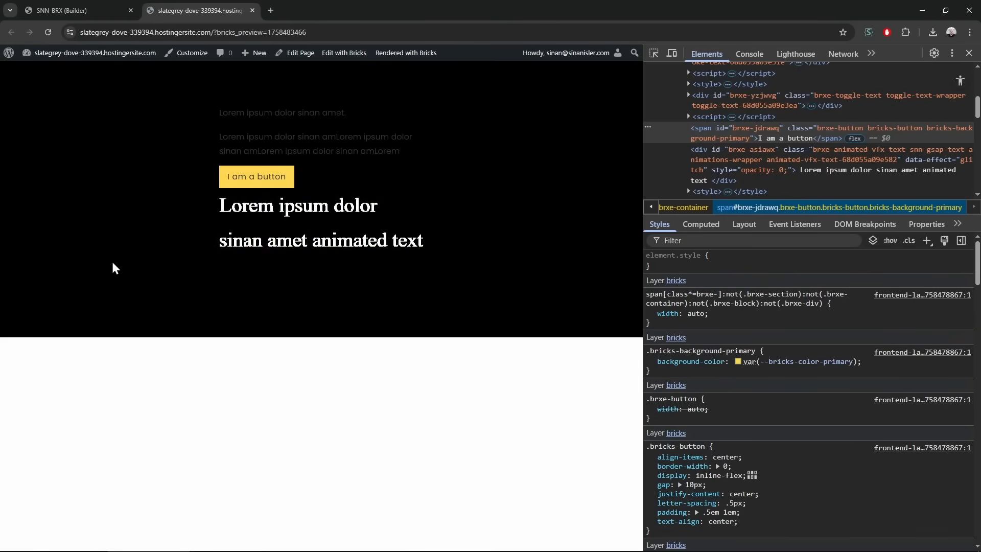
click(82, 6)
key(ctrl+z)
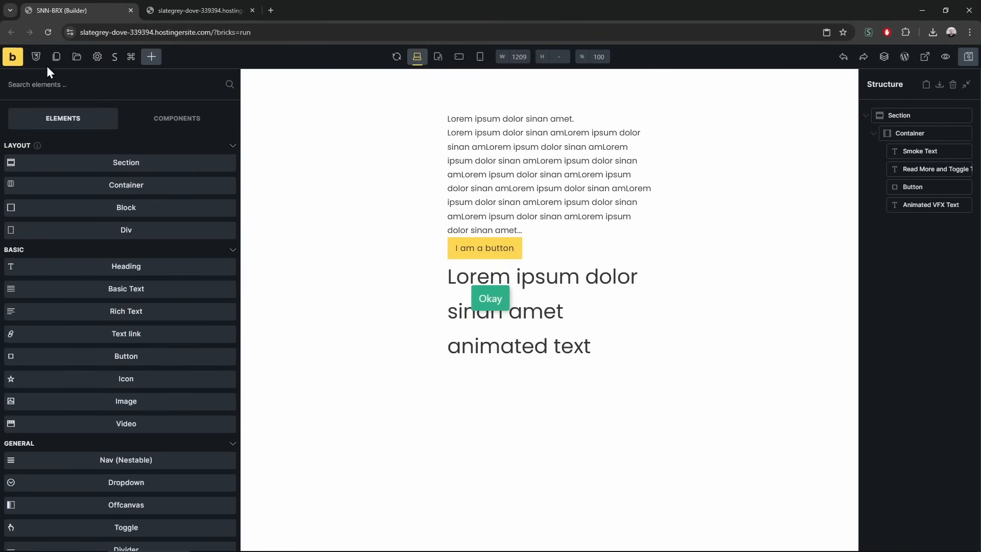
scroll(136, 339, down, 15)
scroll(147, 416, down, 15)
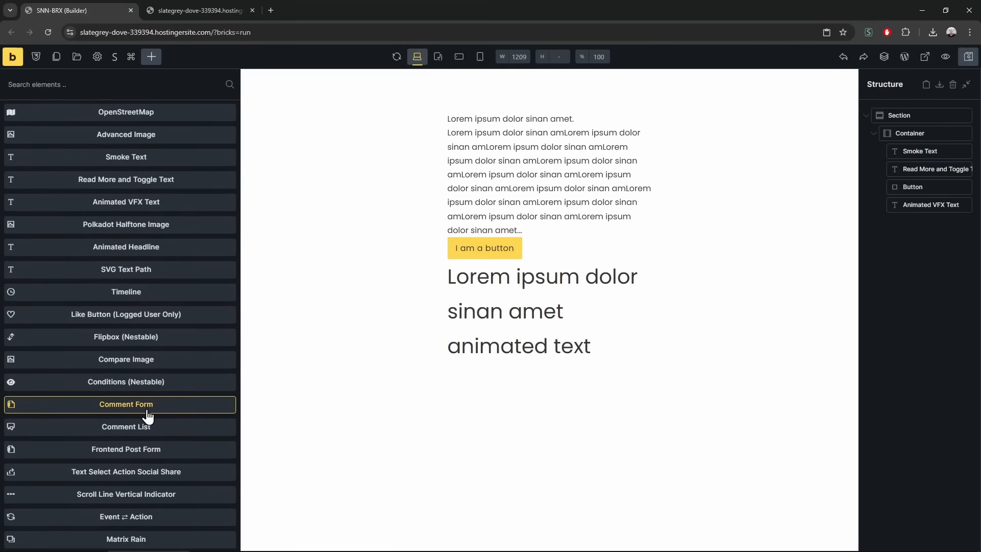
Place a Polkadot Halftone Image below the animated text using the cathedral photo
drag(194, 229, 876, 246)
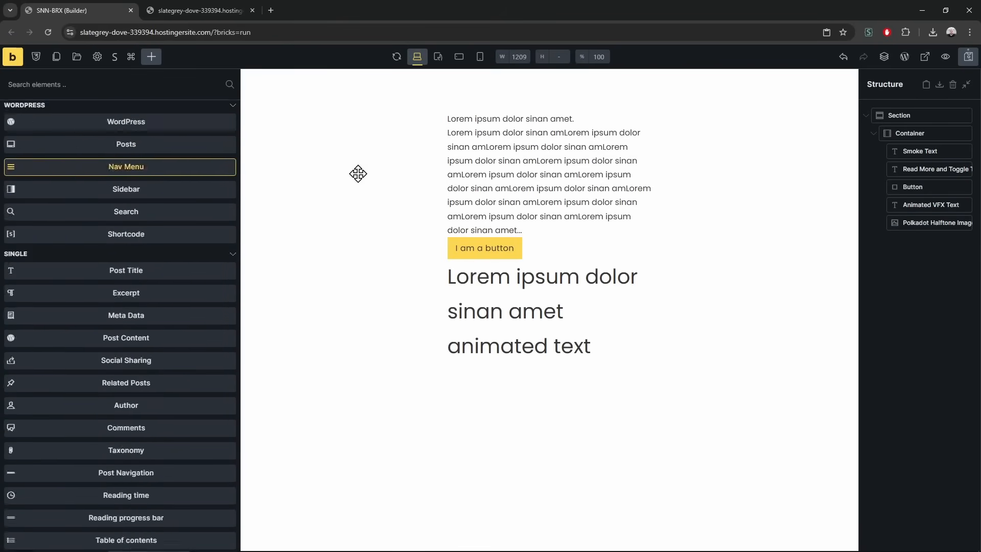
click(939, 204)
click(929, 222)
click(77, 153)
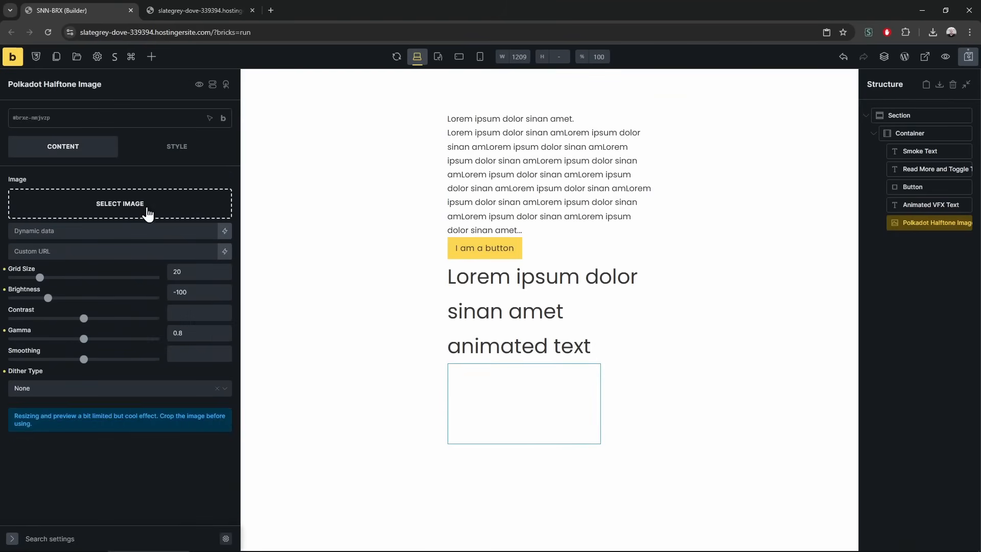
click(147, 212)
click(204, 201)
click(943, 521)
Set the dither type to Floyd-Steinberg and check it in the preview
scroll(107, 302, down, 5)
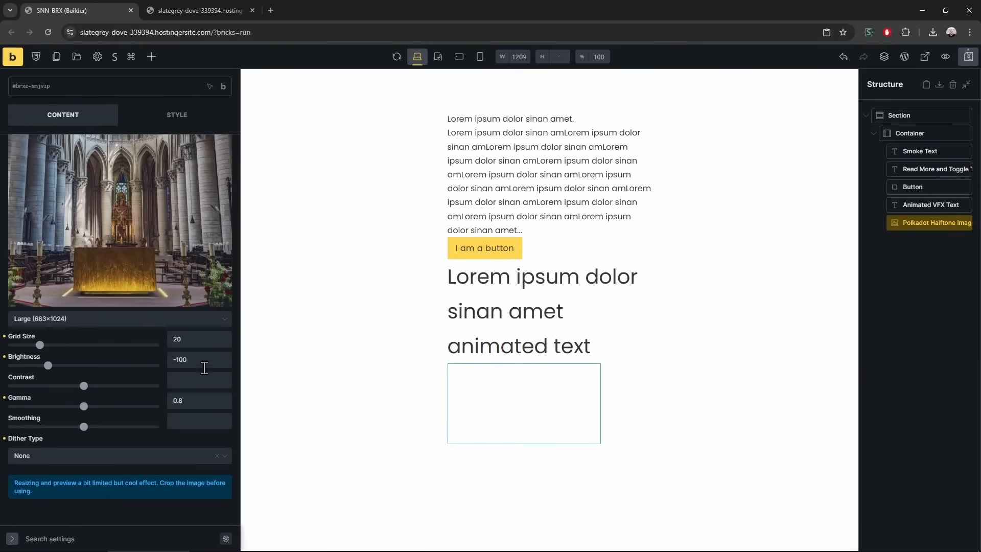
click(86, 455)
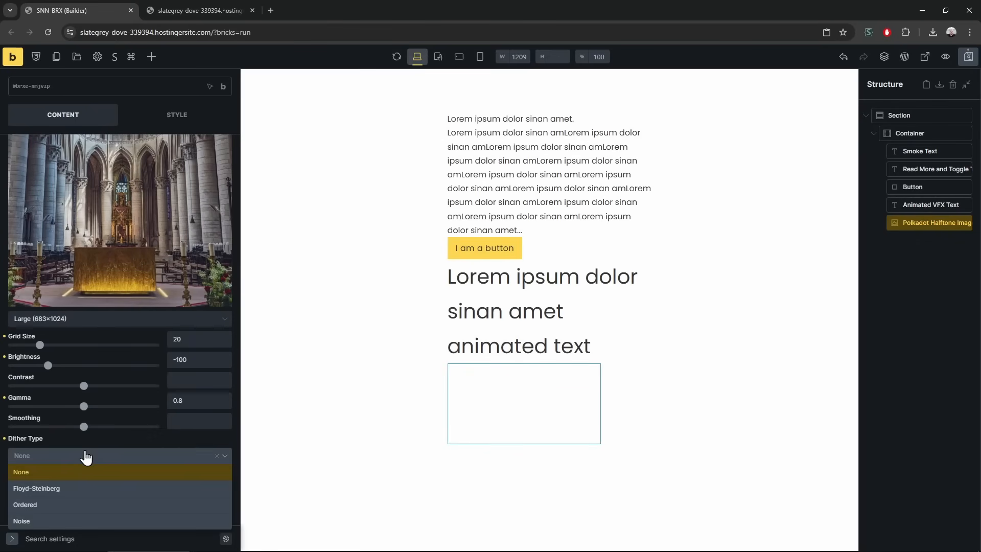
click(51, 490)
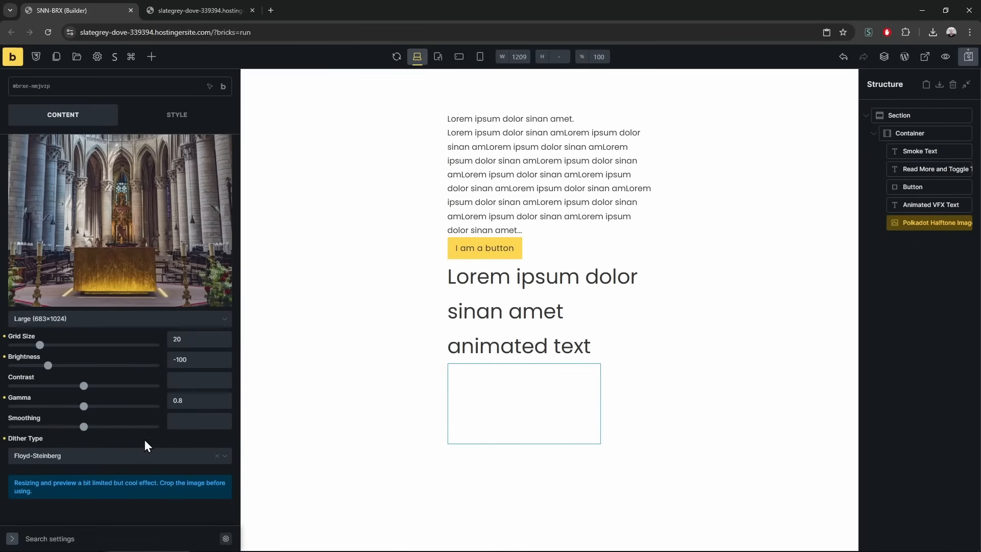
key(ctrl+s)
click(199, 10)
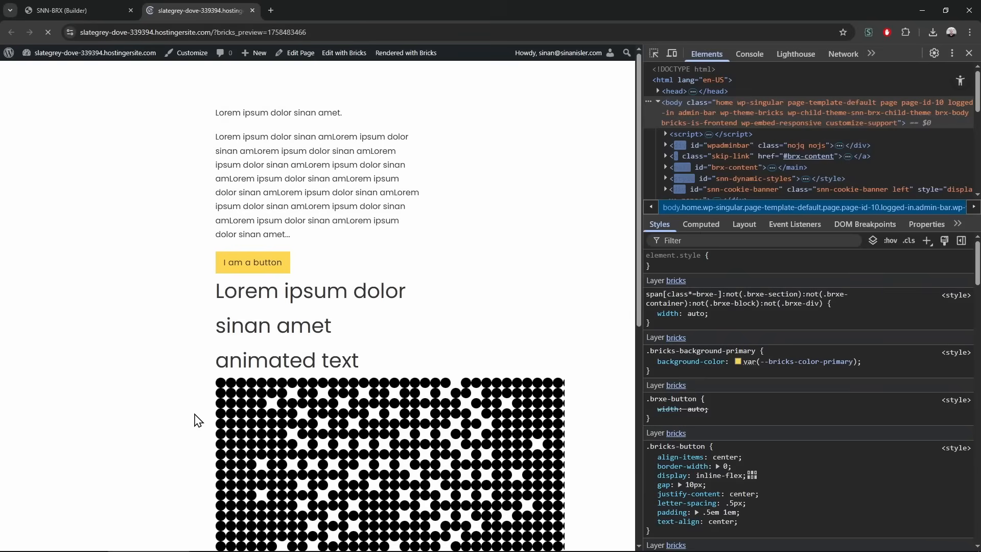
scroll(206, 401, down, 6)
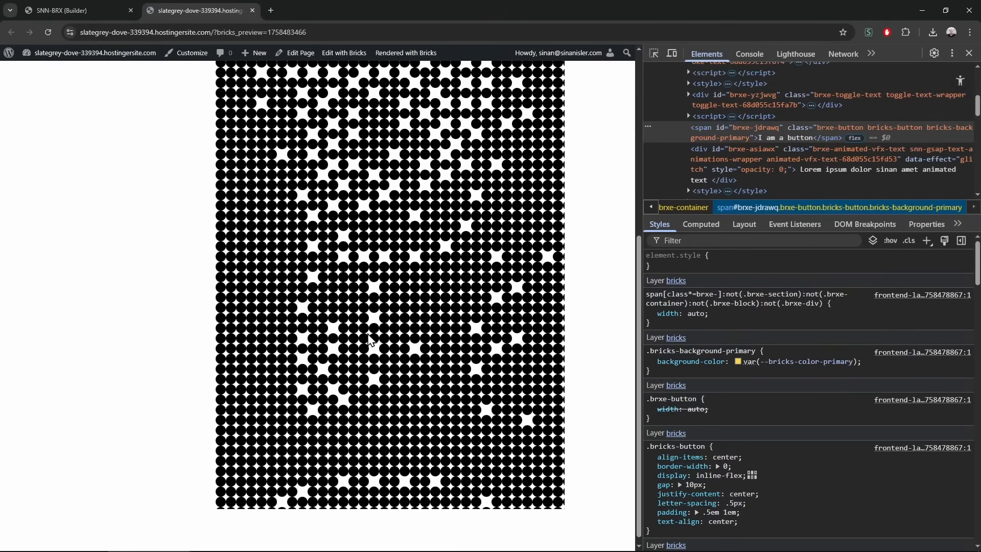
click(106, 7)
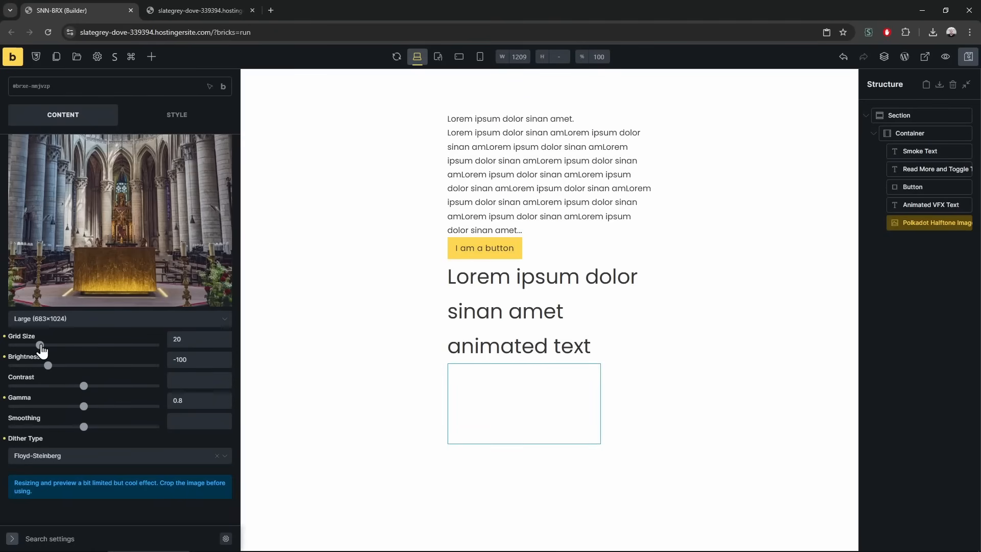
Reduce the halftone Grid Size to 9 for a finer dot pattern
drag(33, 346, 27, 345)
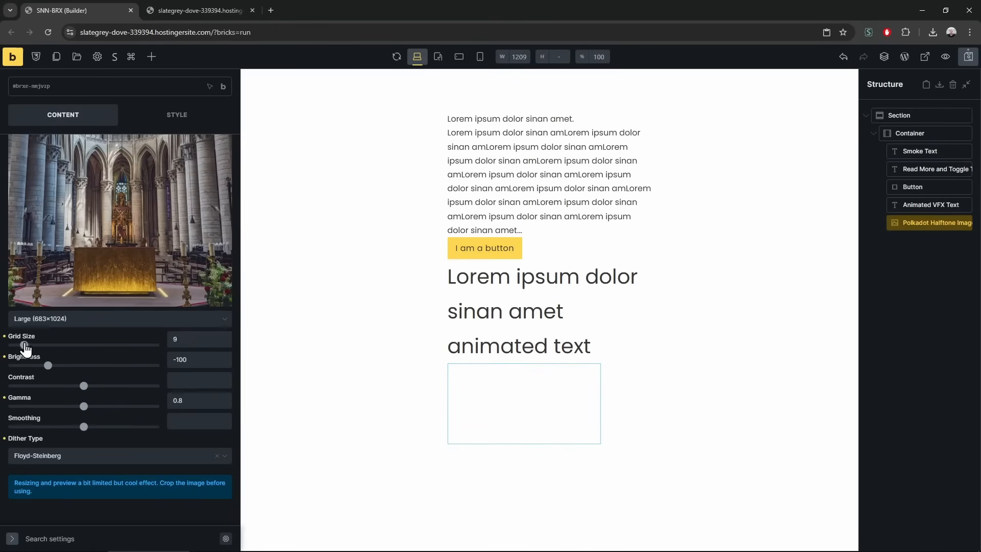
click(199, 11)
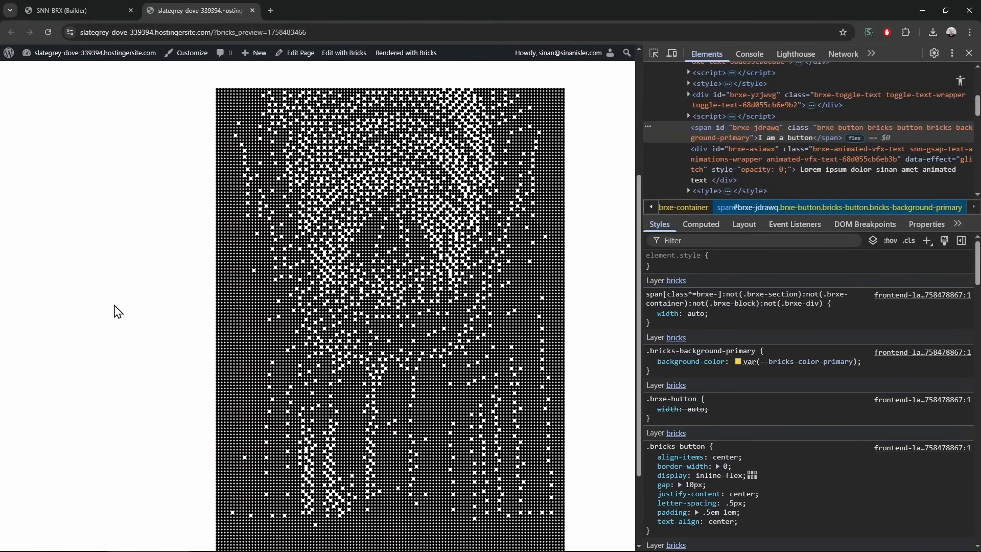
key(ctrl+Tab)
Swap the halftone image to the elephant photo, save, and reload the preview
click(144, 218)
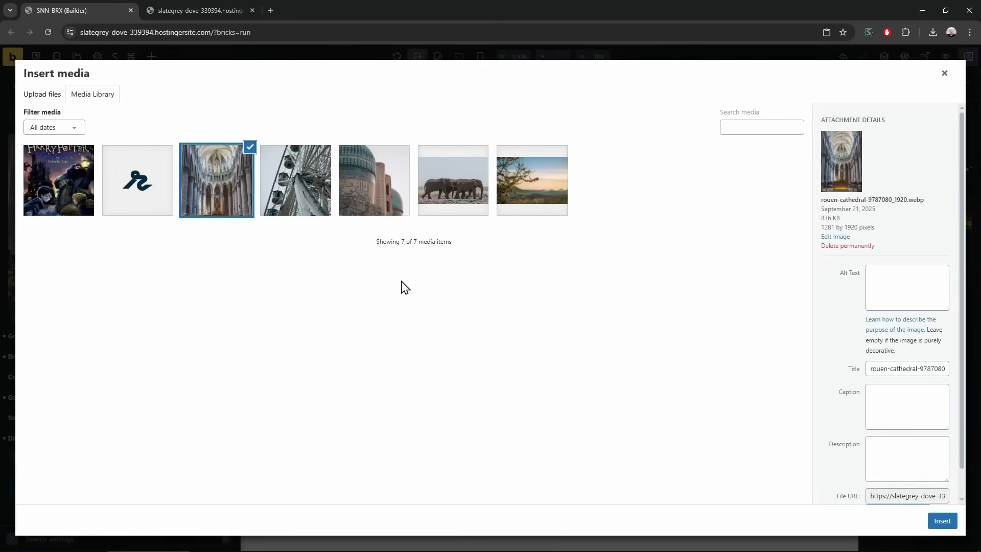
click(470, 205)
click(942, 521)
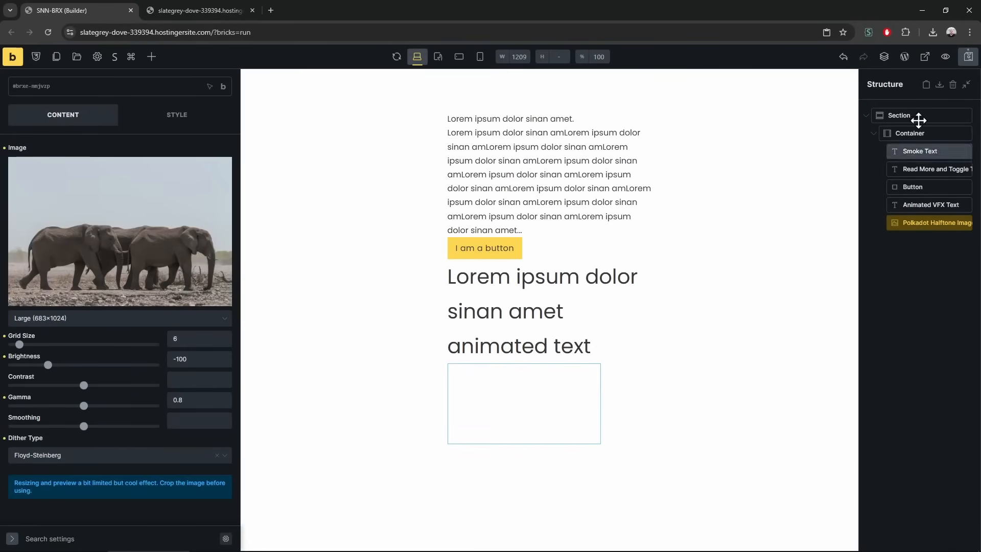
click(971, 60)
click(205, 12)
key(F5)
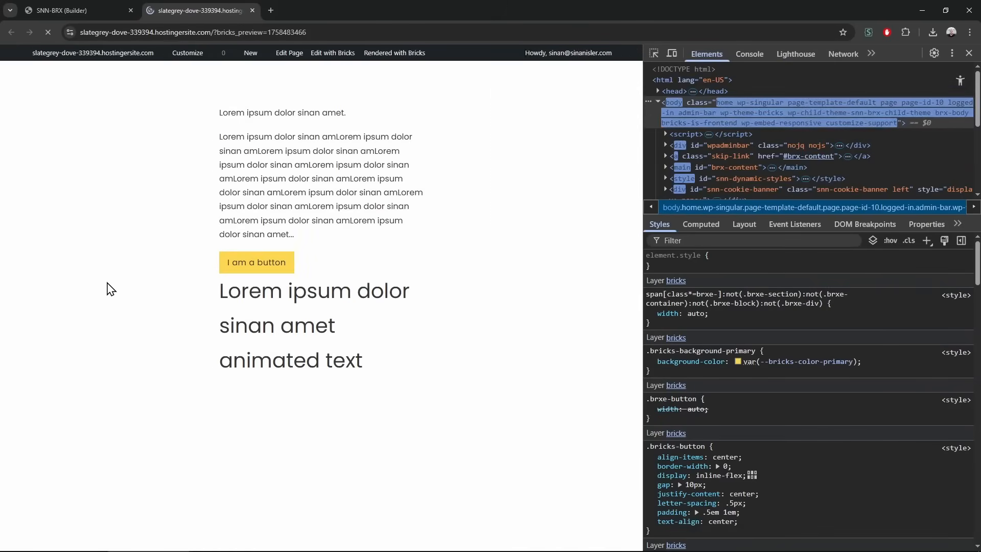
click(92, 10)
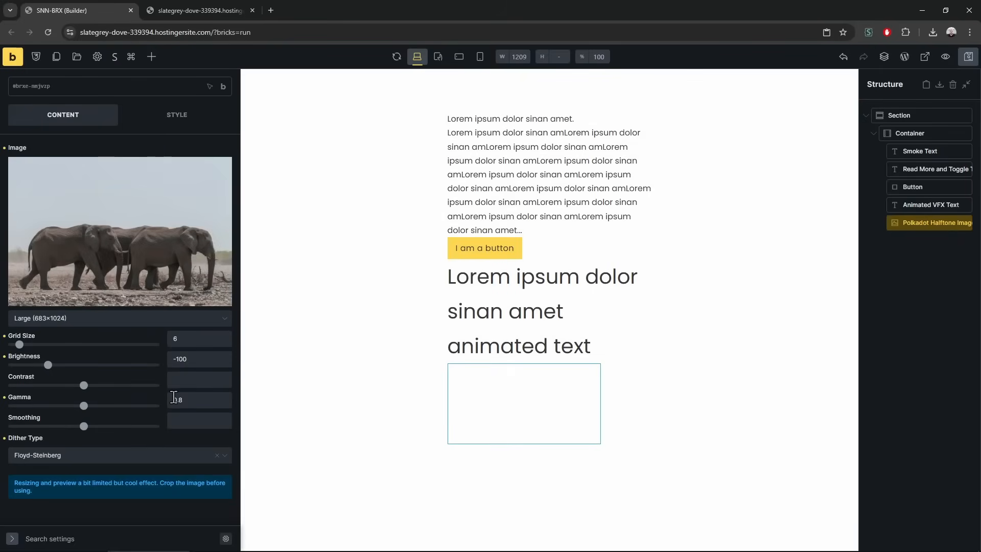
Set the halftone image's layout width to 400
click(163, 120)
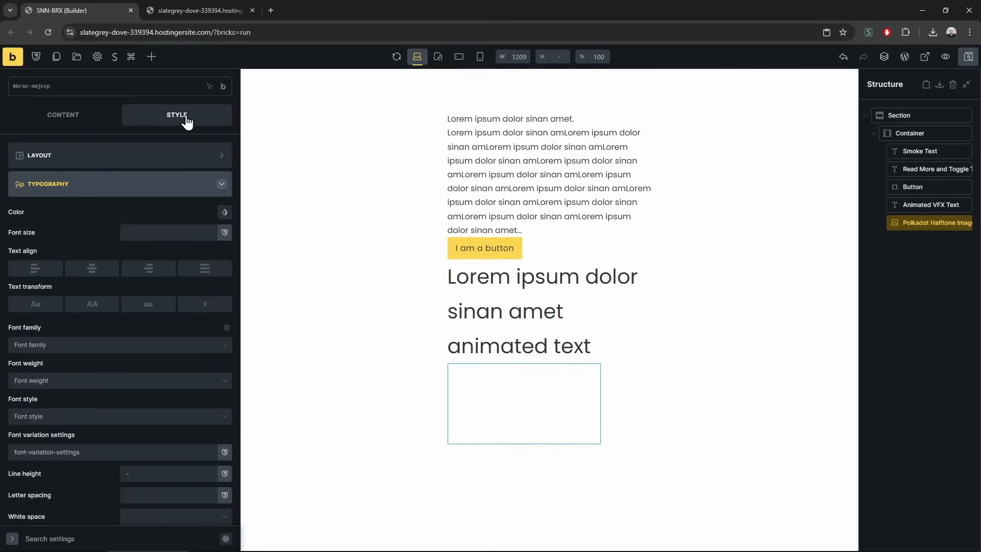
click(164, 158)
click(177, 397)
text(400)
Review the resized image in the preview, then delete the Polkadot Halftone Image element
click(217, 9)
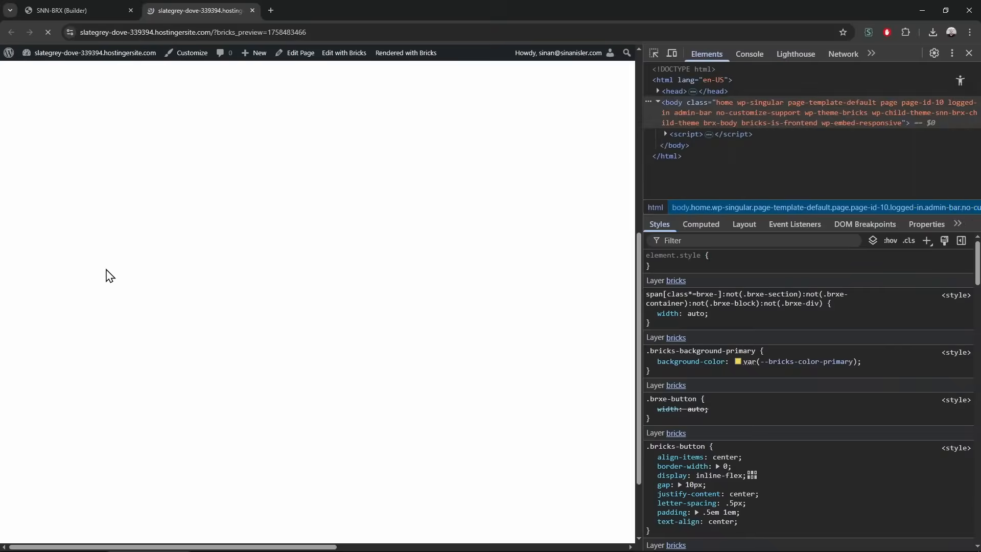
scroll(451, 348, up, 3)
scroll(451, 348, down, 4)
scroll(533, 345, right, 6)
scroll(533, 345, up, 3)
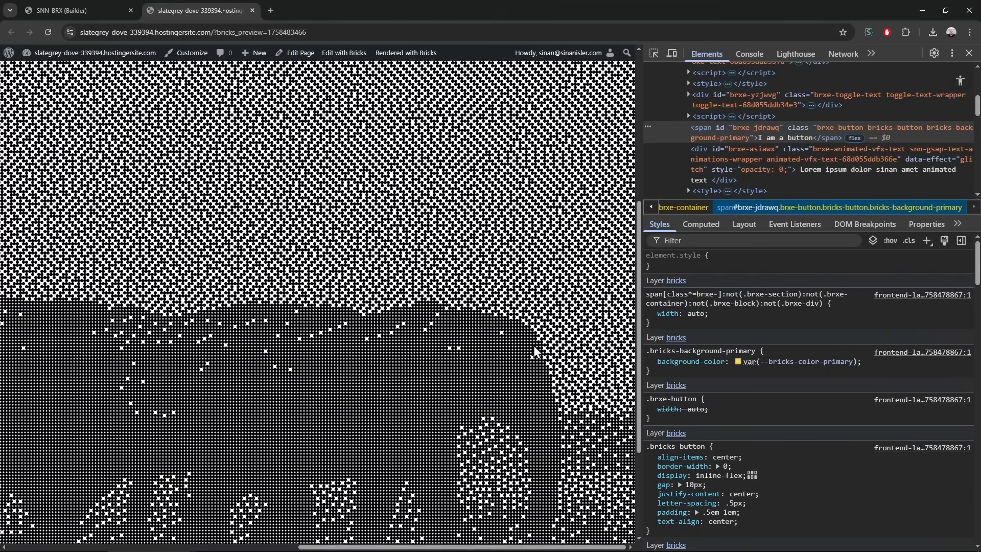
scroll(533, 346, up, 2)
scroll(404, 274, down, 5)
middle_click(489, 361)
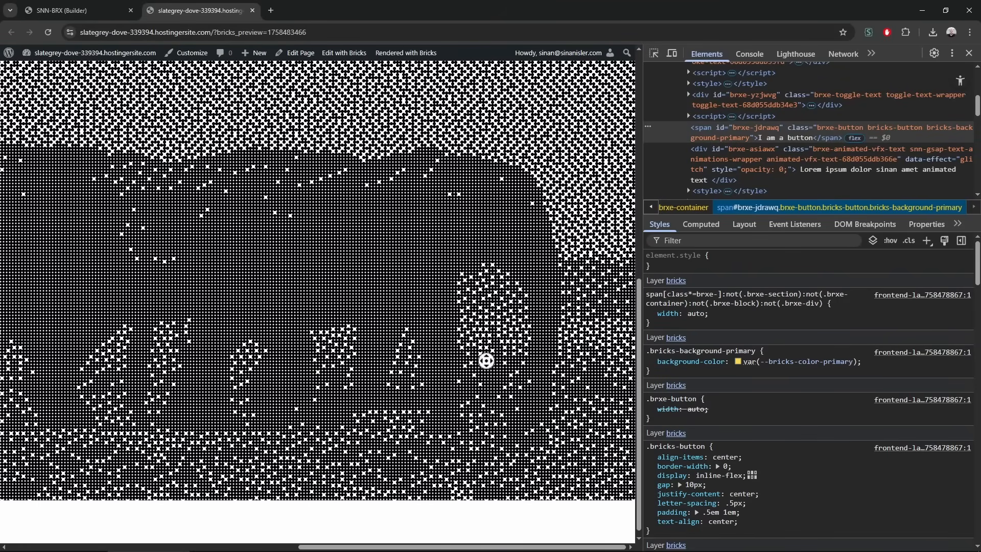
key(ctrl+shift+Tab)
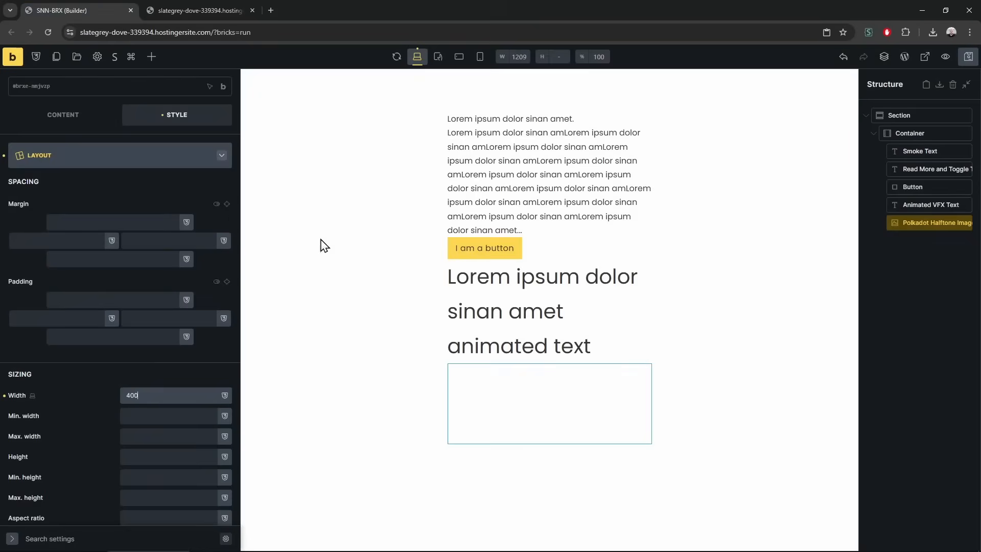
right_click(913, 228)
click(843, 285)
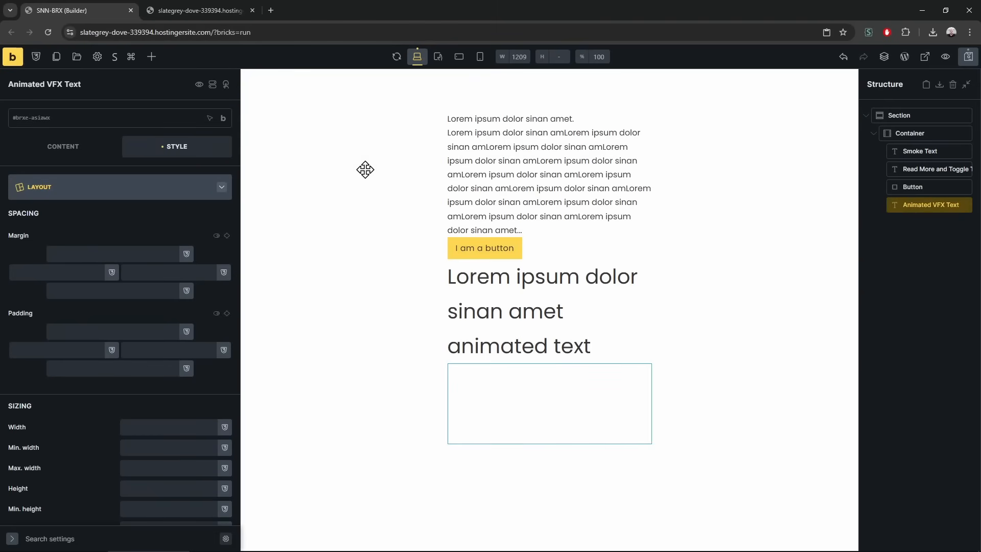
Add an Animated Headline and place an SVG Text Path below Animated VFX Text
click(152, 57)
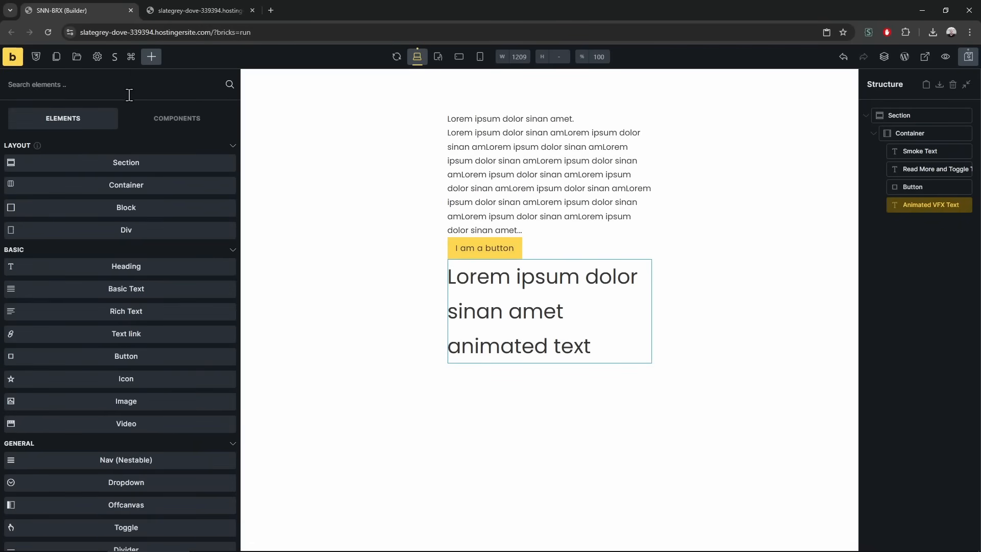
scroll(120, 283, down, 20)
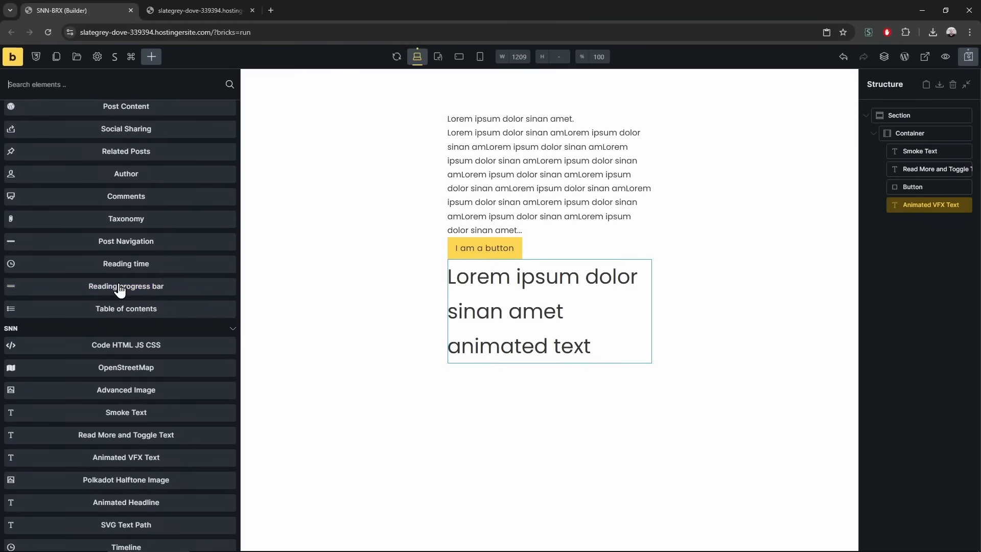
scroll(118, 286, down, 5)
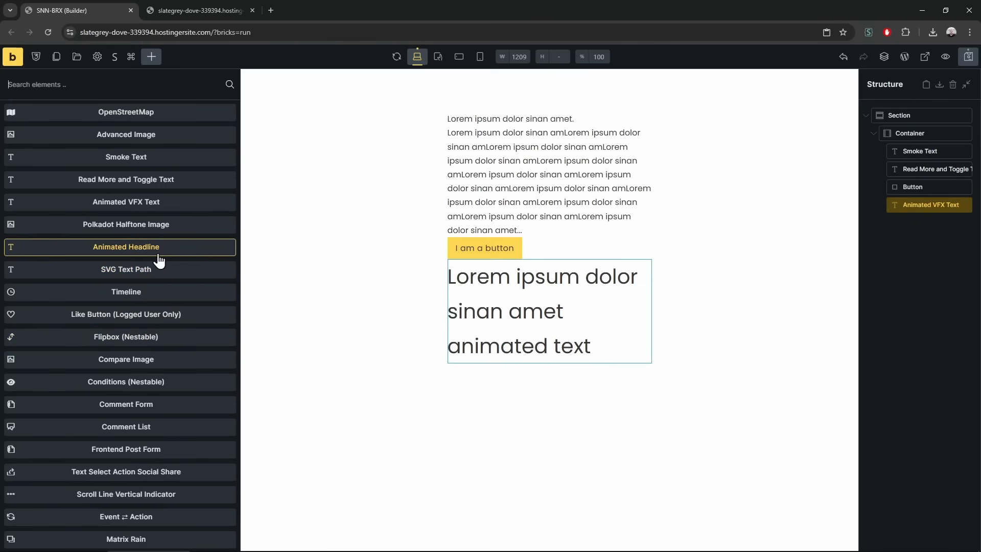
click(87, 254)
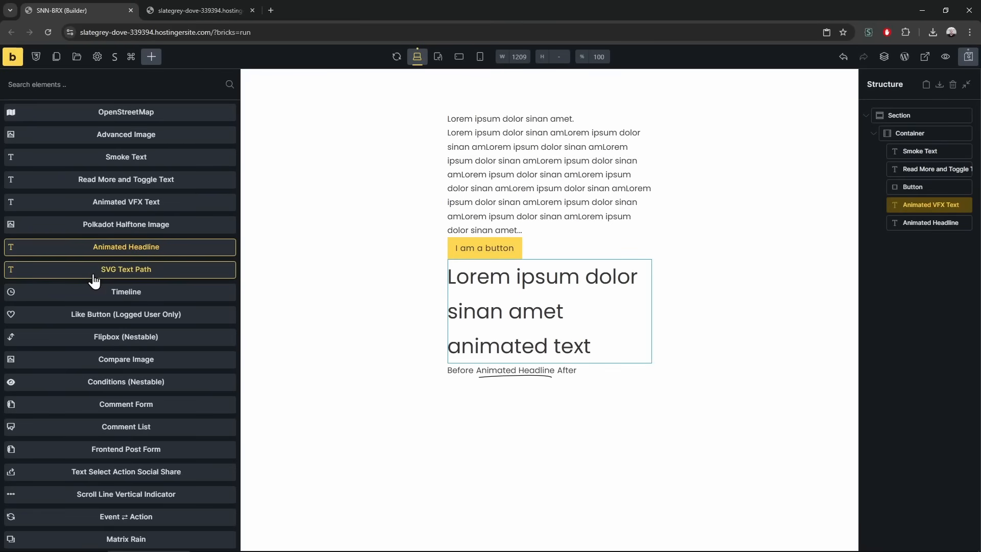
drag(94, 275, 894, 226)
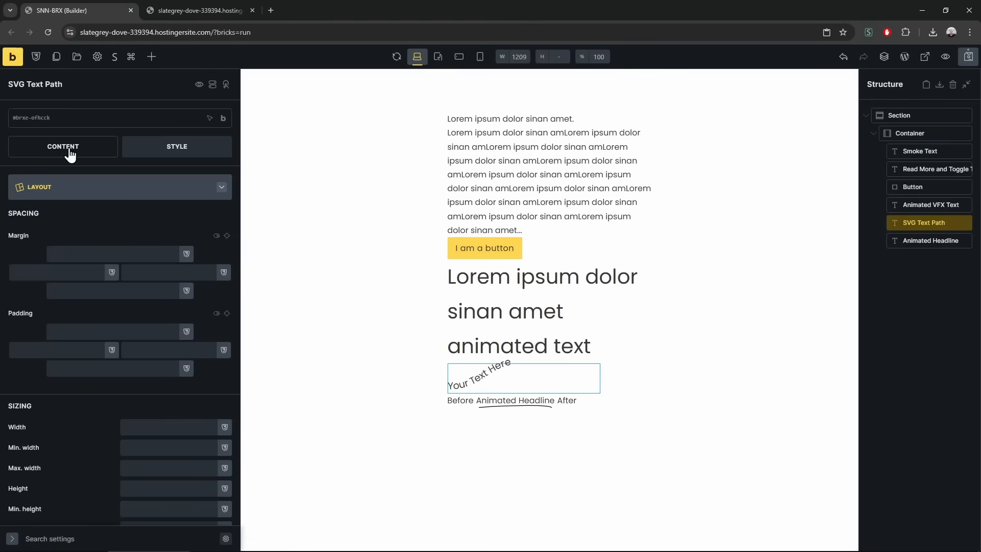
Repeat 'Your Text Here' four times in the SVG Text Path and set its shape to Arc
click(70, 153)
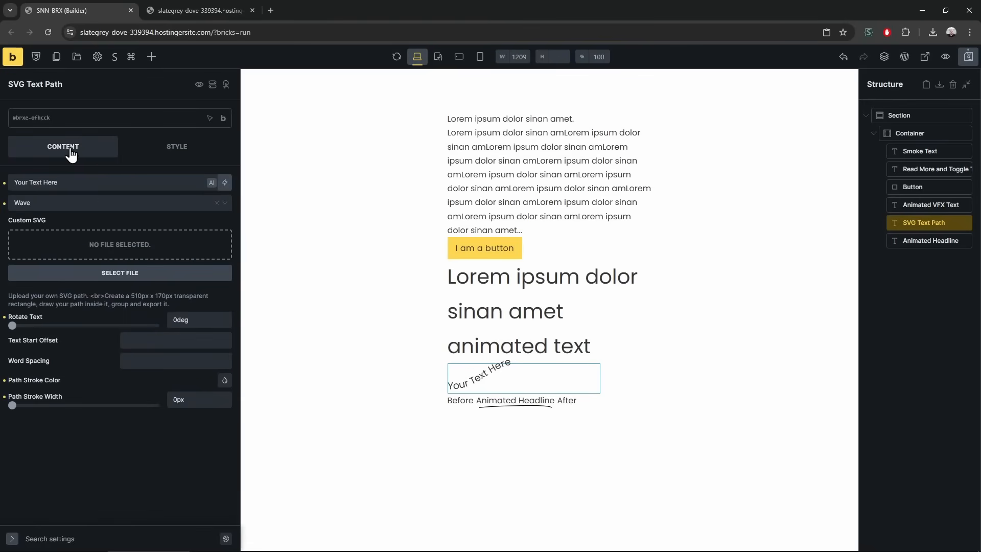
triple_click(86, 182)
key(ctrl+c)
key(ctrl+v)
key(ctrl+v)
key(ctrl+v)
key(ctrl+v)
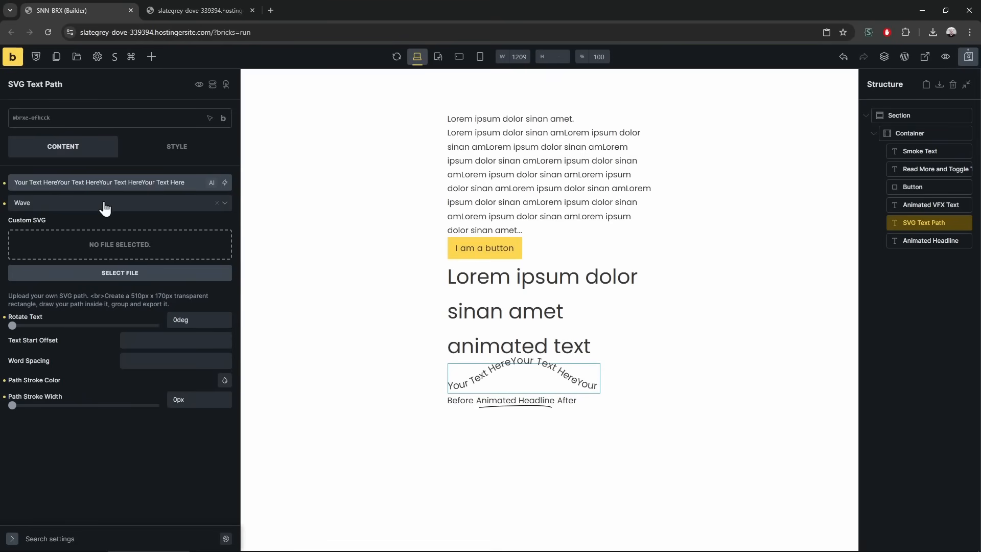
click(100, 211)
click(90, 233)
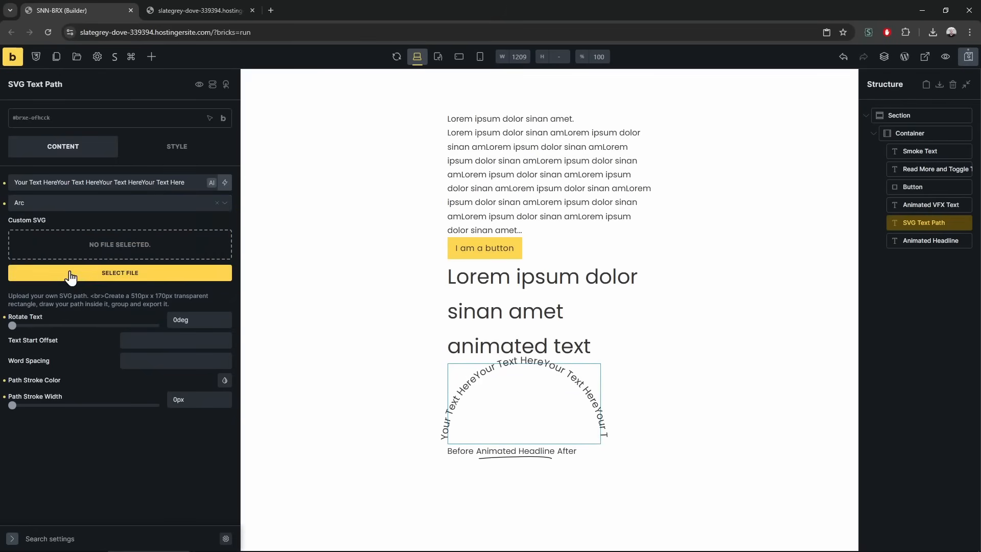
Select the Animated Headline and check both elements in the preview
click(510, 451)
key(ctrl+Tab)
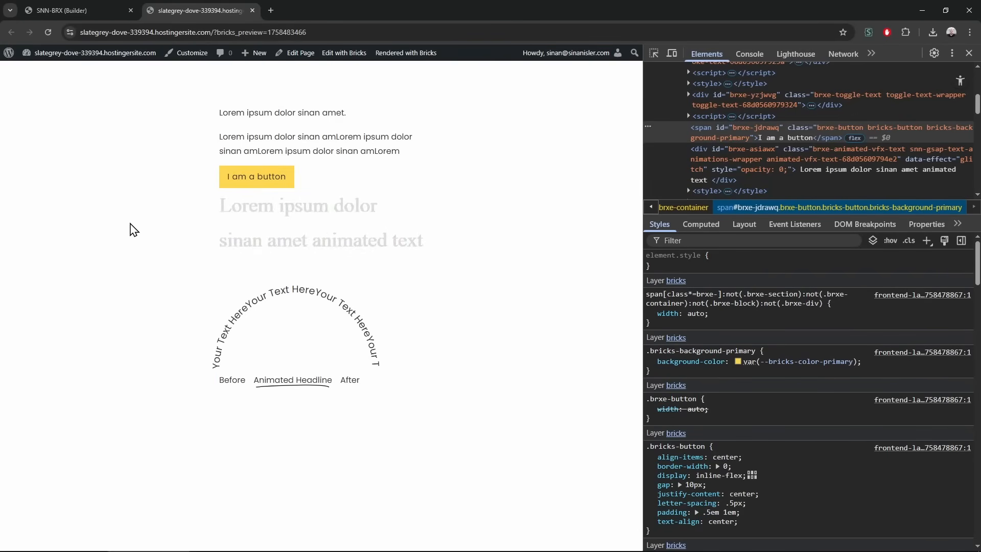
key(ctrl+Tab)
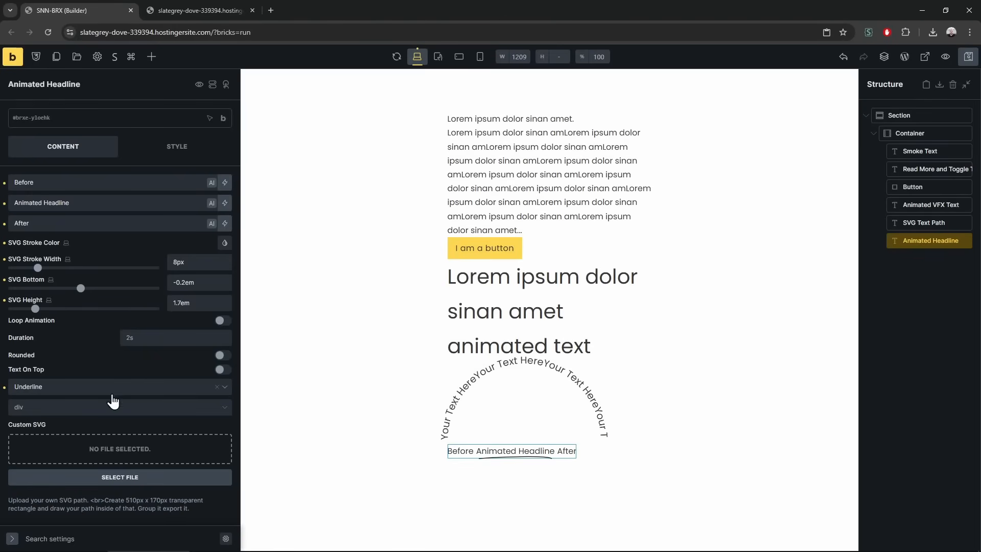
Switch the headline underline to a zigzag and check it in the preview
click(80, 395)
click(77, 409)
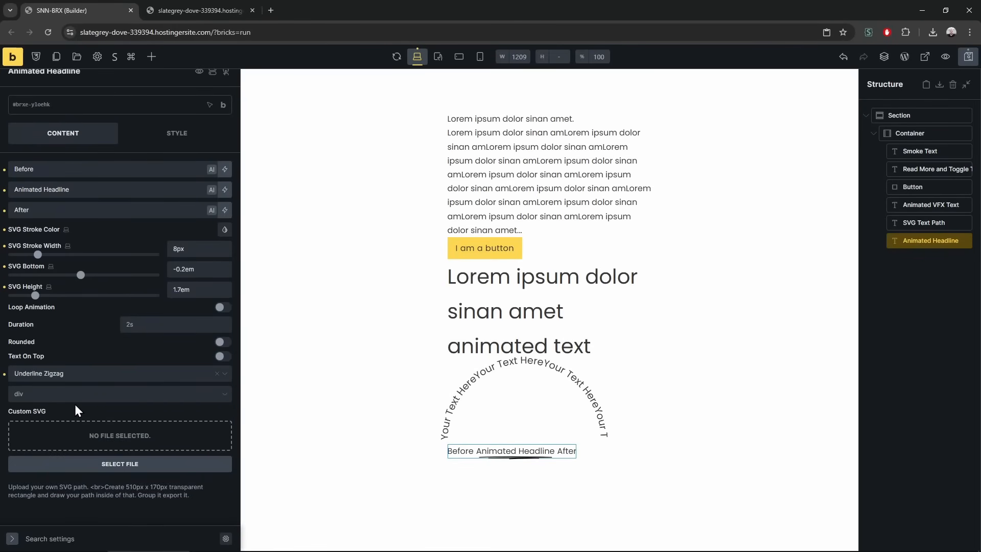
key(ctrl+Tab)
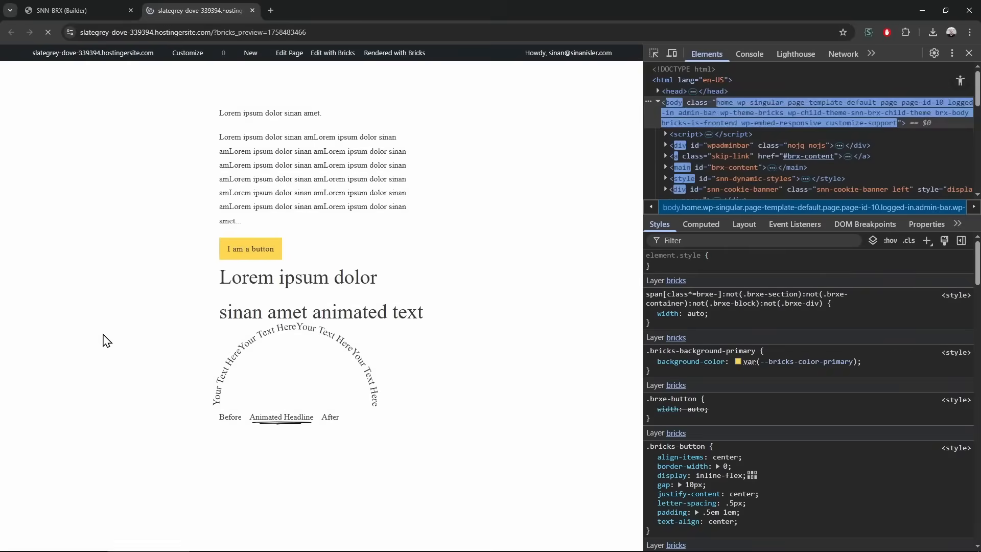
key(ctrl+Tab)
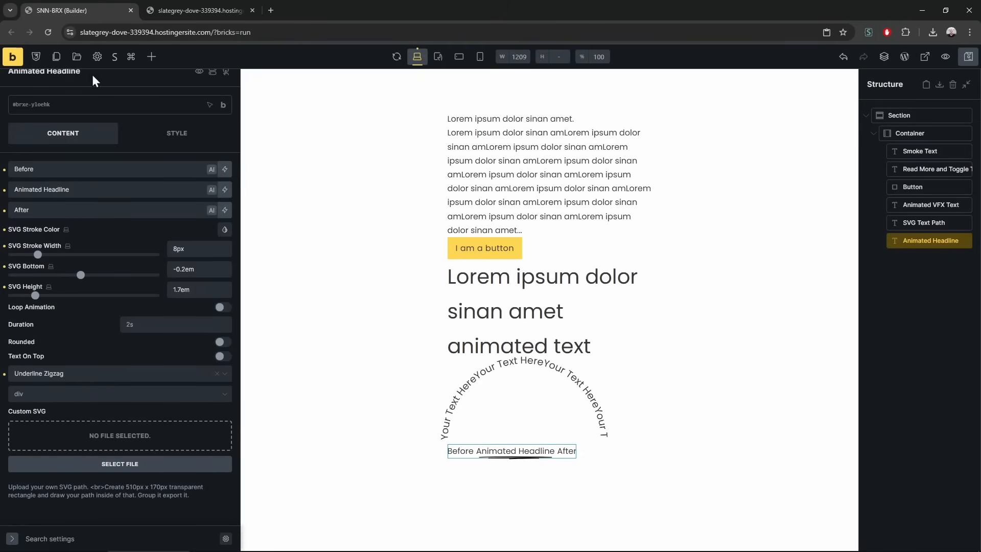
Change the headline underline to a circle, save, and preview it
click(110, 377)
click(86, 444)
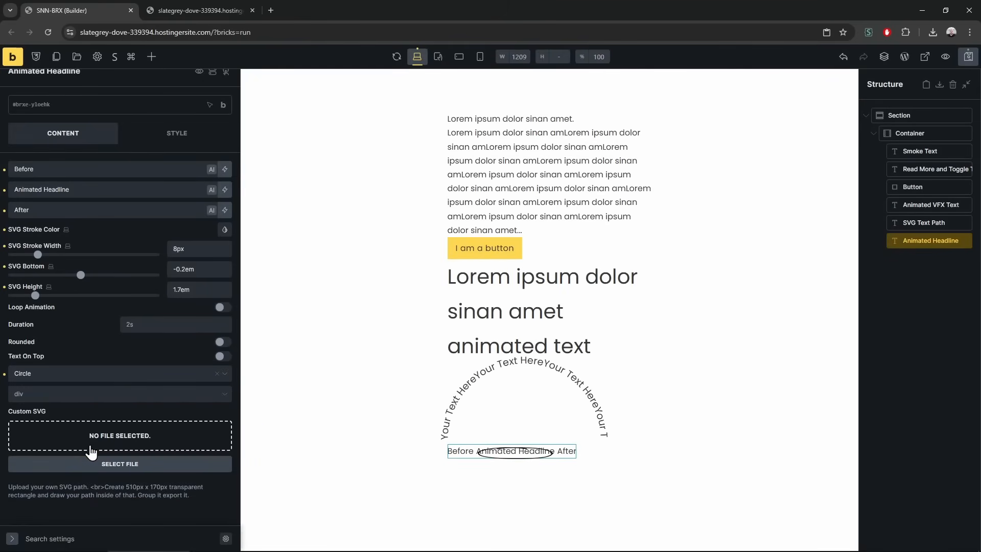
key(ctrl+s)
key(ctrl+Tab)
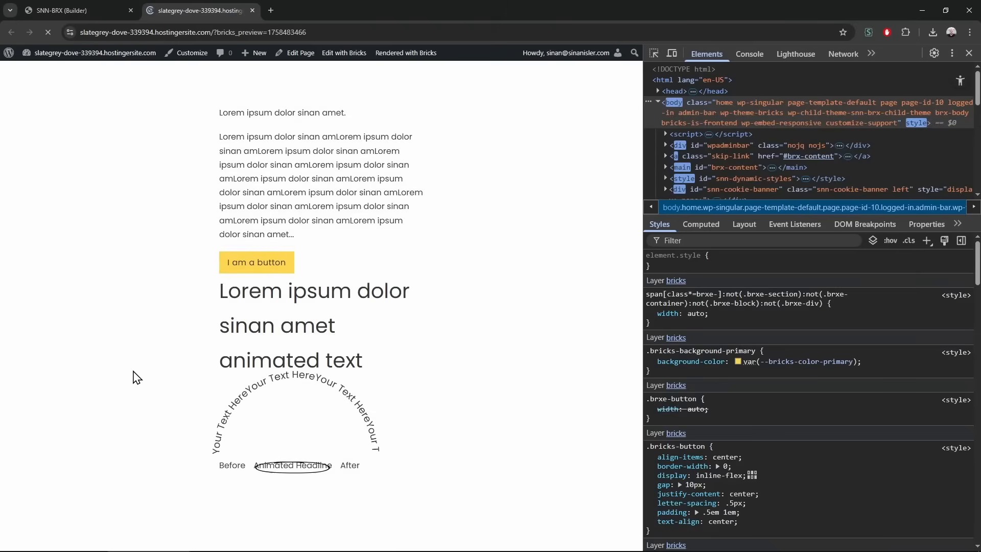
key(F12)
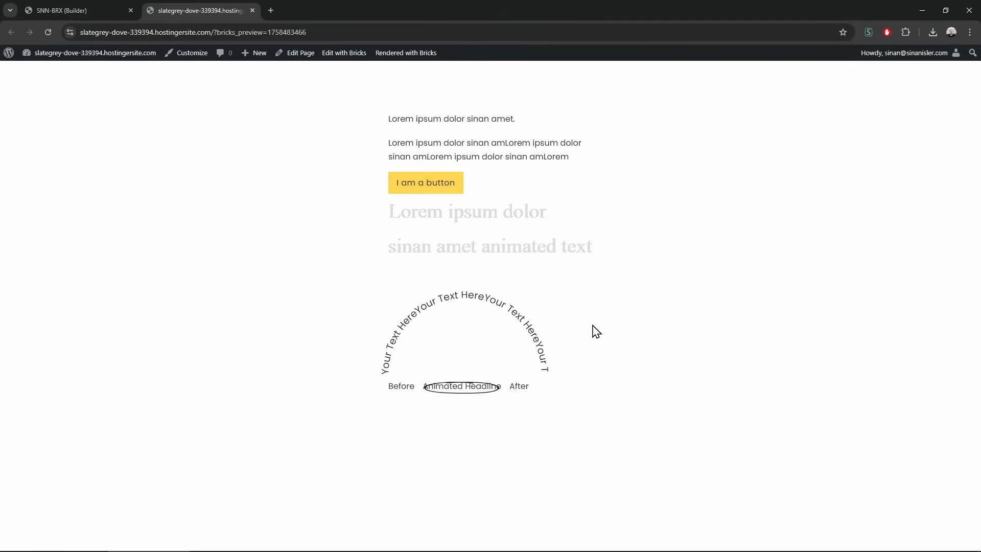
click(62, 7)
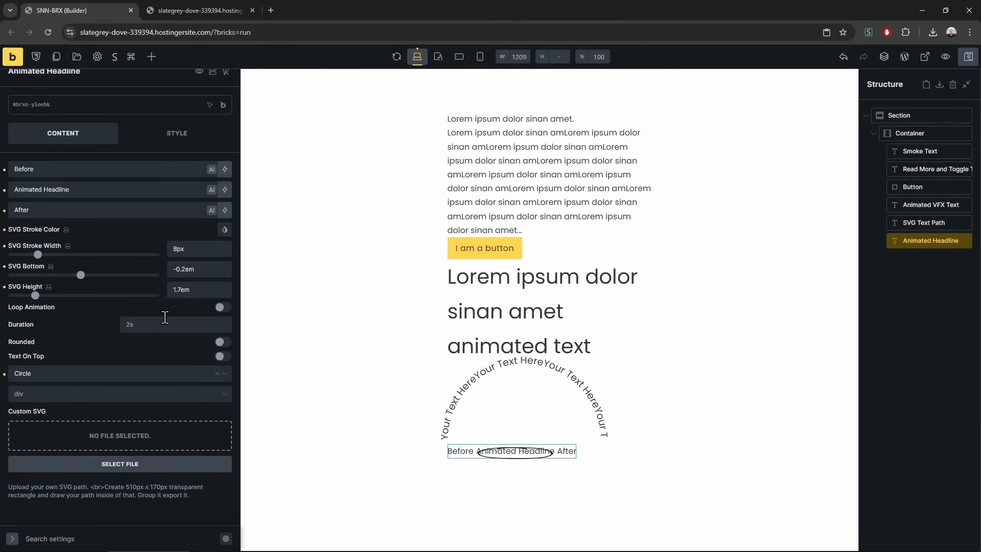
Set the circle stroke to 14px, bottom offset to -0.3em and SVG height to 2.5em
click(201, 248)
key(Down)
key(Down)
key(Down)
key(Up)
key(Up)
key(Up)
key(Up)
key(Up)
key(Up)
key(Up)
key(Up)
key(Up)
key(Up)
key(Up)
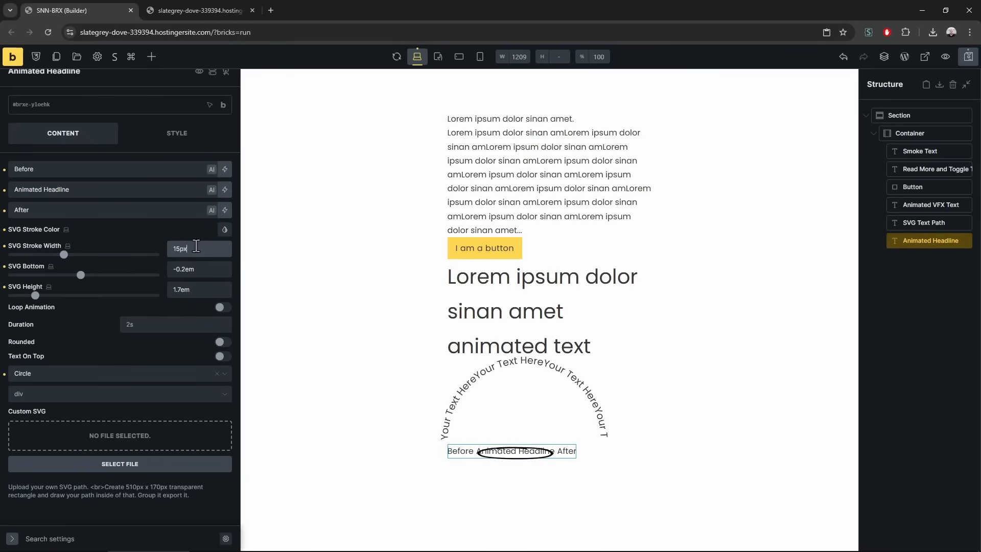
click(197, 271)
key(Down)
click(194, 289)
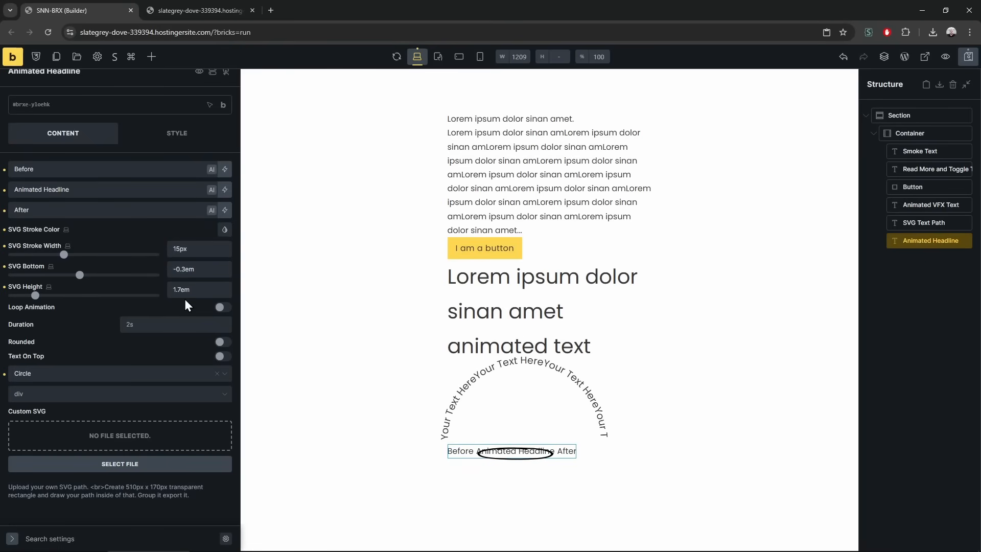
key(Down)
key(Down)
key(Up)
key(Up)
key(Up)
key(Up)
key(Up)
key(Up)
key(Up)
key(Up)
key(Up)
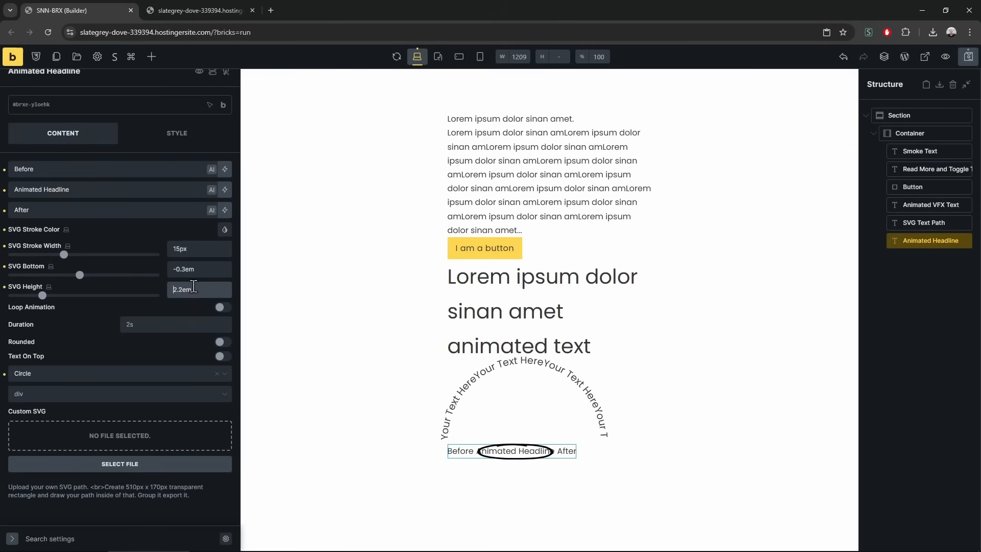
key(Up)
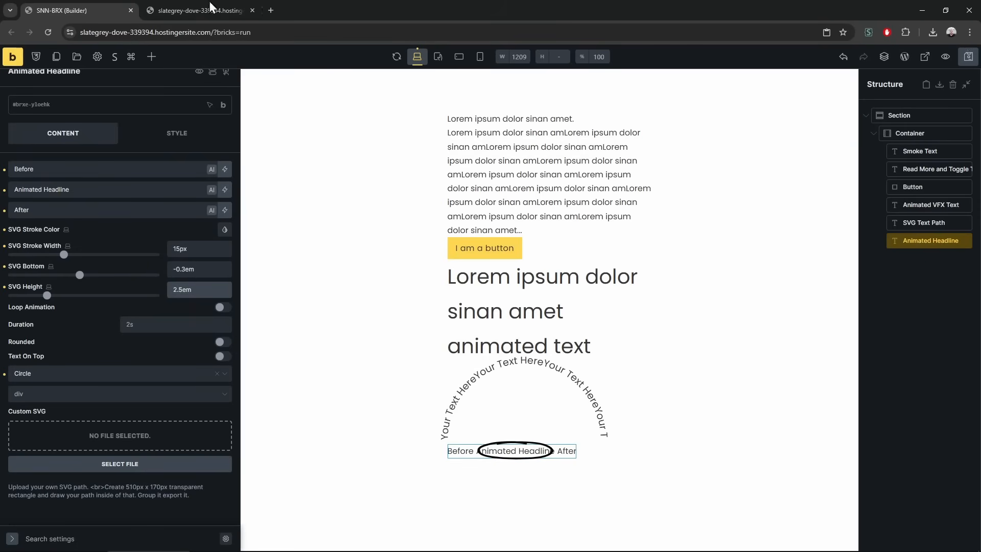
Preview the updated circled headline, finish the height edit, and save the page
click(210, 11)
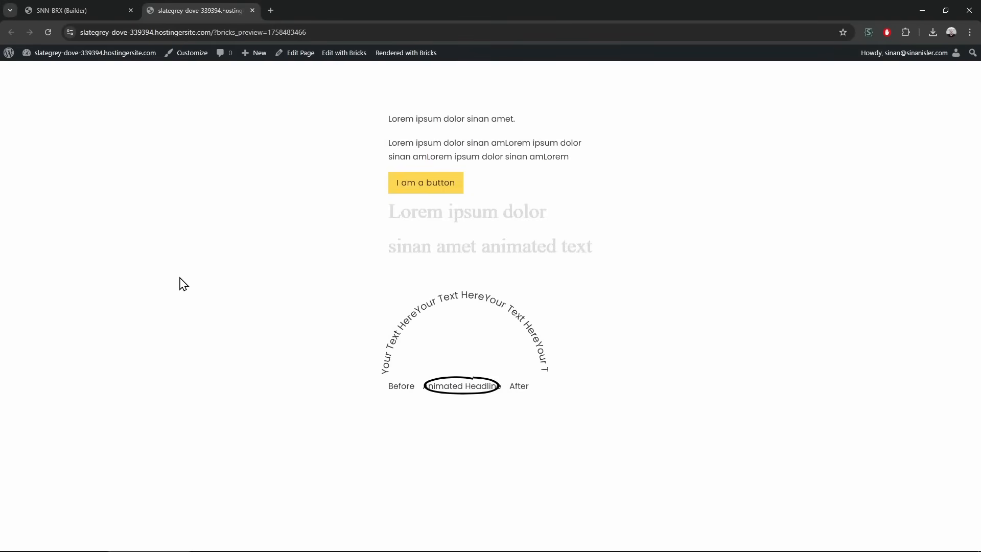
click(132, 3)
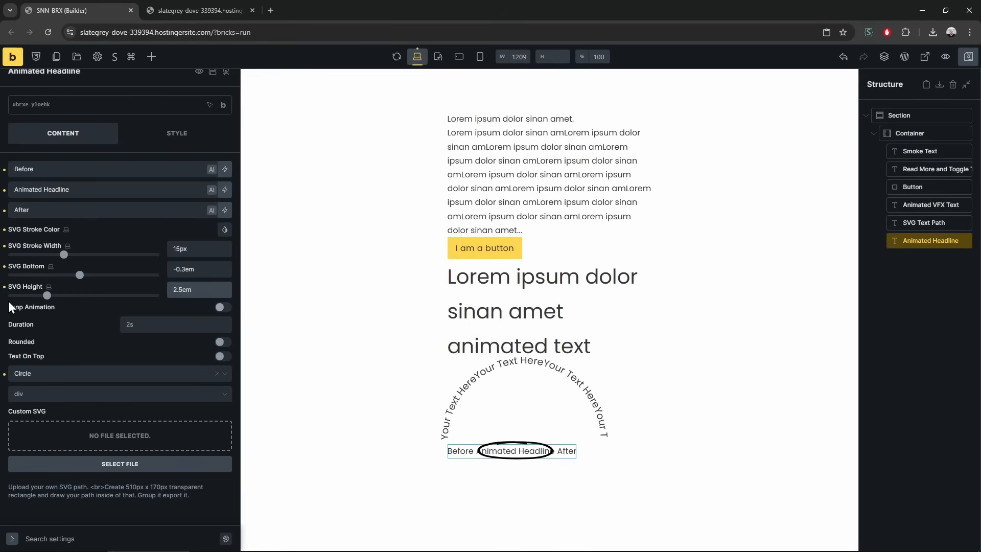
drag(7, 306, 40, 307)
click(71, 313)
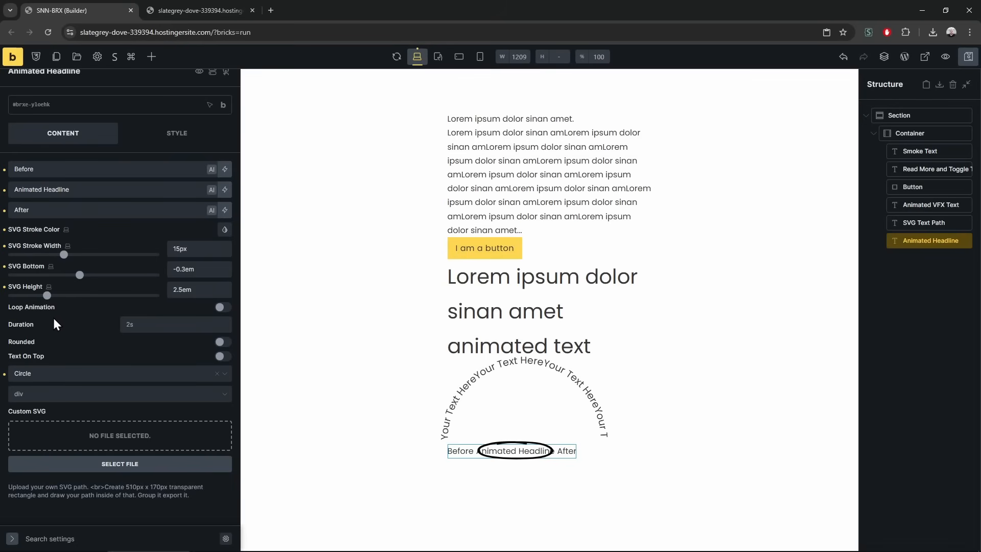
key(ctrl+s)
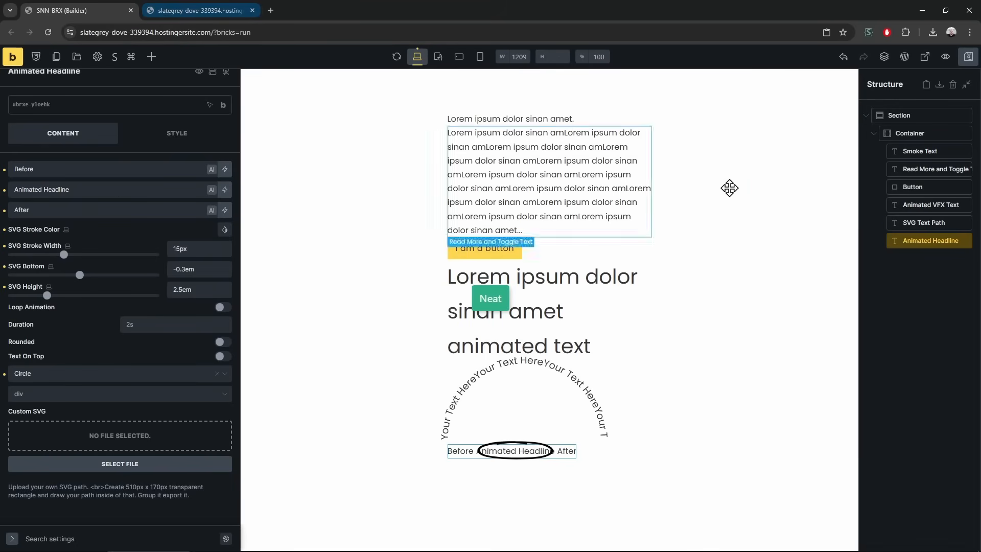
Try dragging Image Hotspots from the elements list into the page structure
click(151, 56)
scroll(105, 404, down, 20)
scroll(110, 385, down, 12)
drag(110, 385, 936, 229)
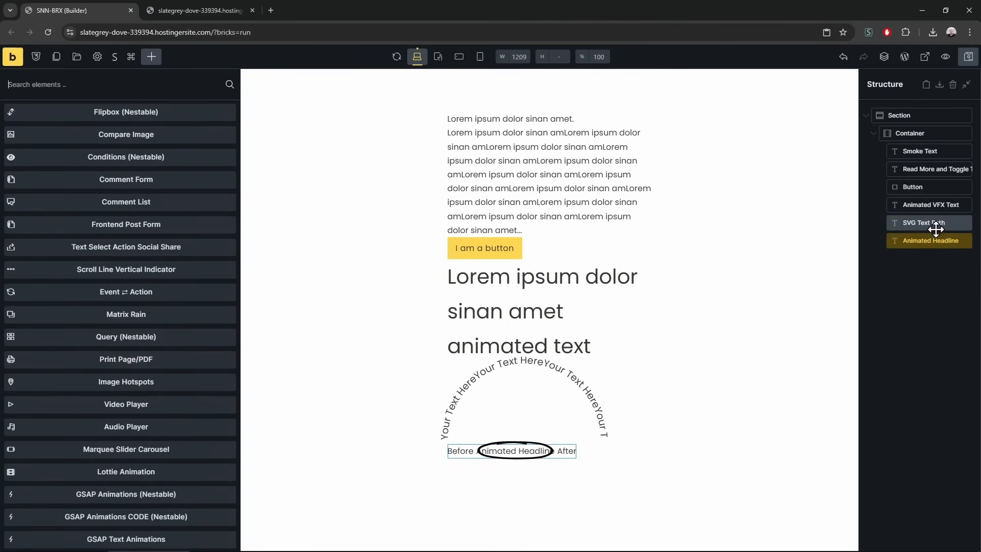
Switch between the SVG Text Path and Animated Headline settings, ending on Animated Headline
click(935, 227)
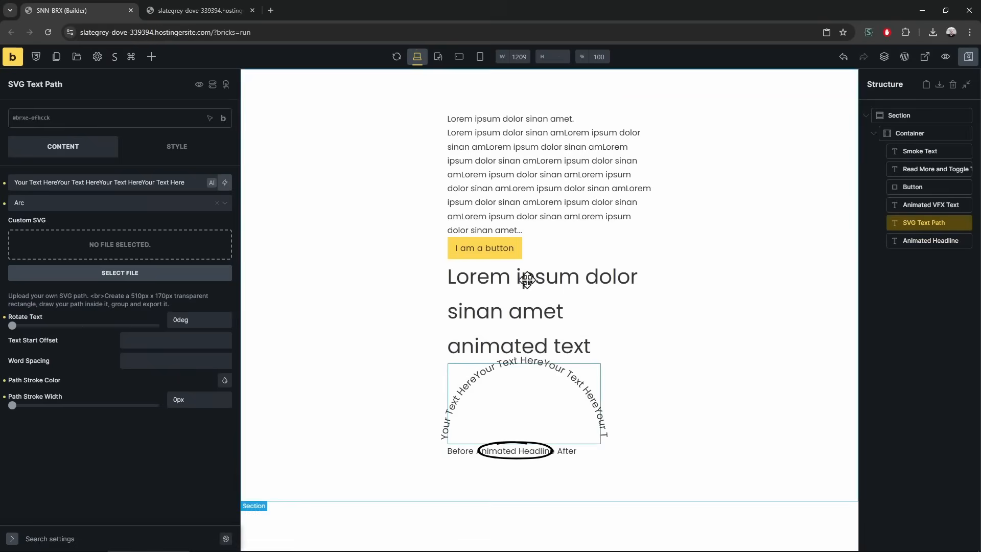
click(912, 247)
scroll(115, 439, down, 1)
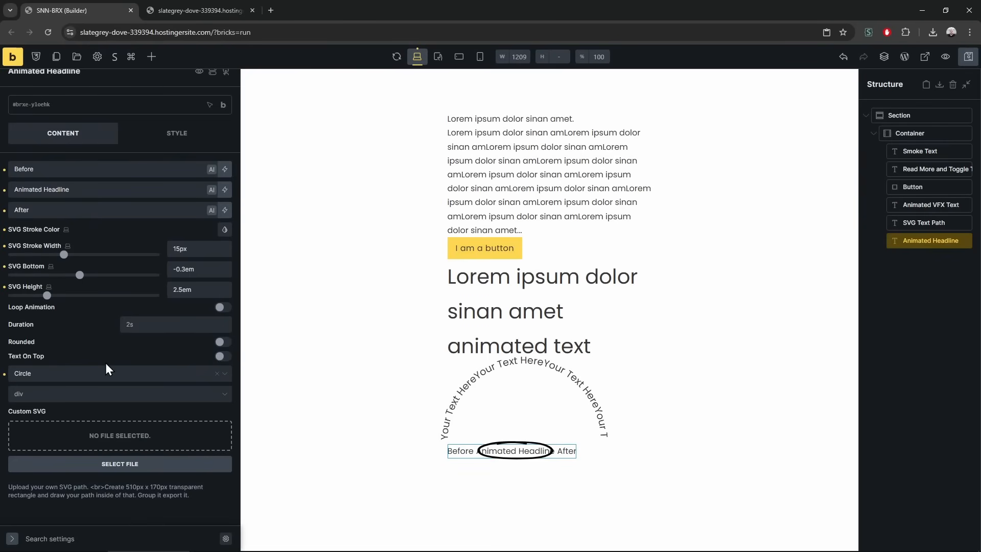
click(925, 223)
click(935, 239)
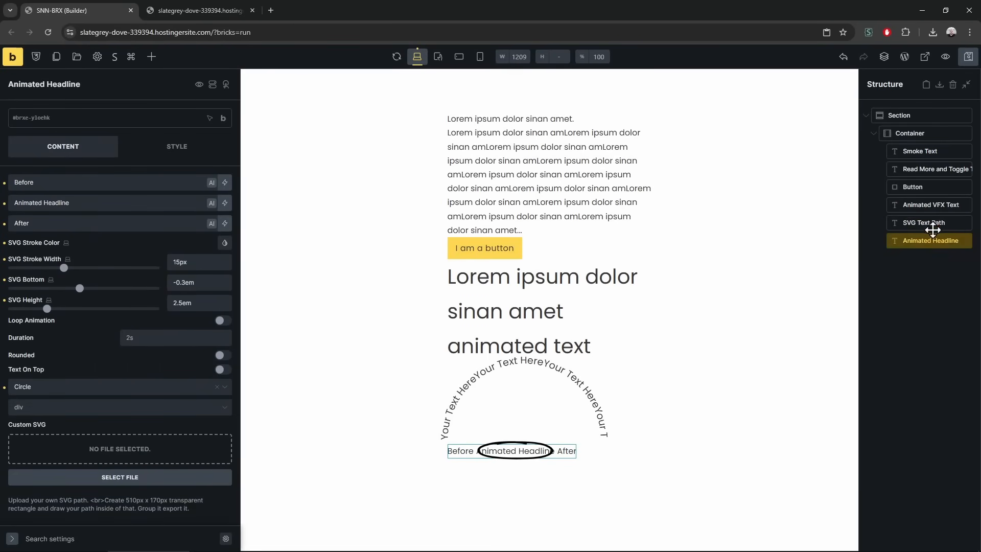
click(934, 225)
click(936, 239)
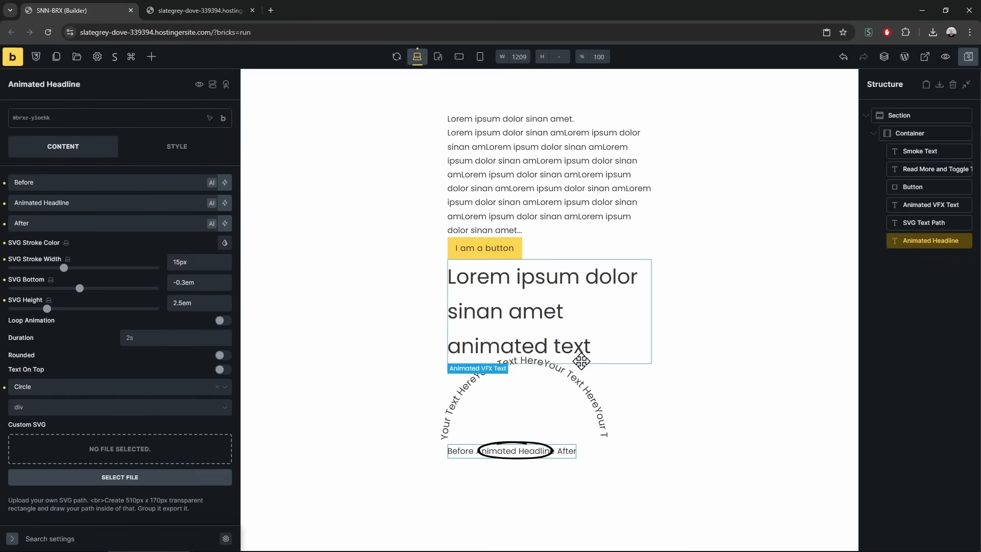
Add a Flipbox (Nestable) from the SNN elements directly below the Animated Headline
click(151, 57)
scroll(103, 405, down, 15)
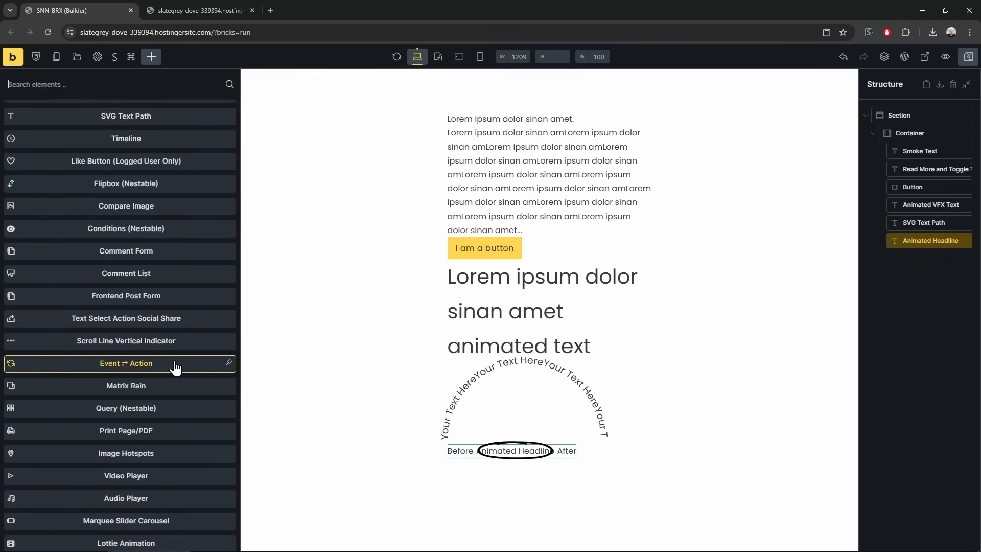
scroll(174, 367, up, 1)
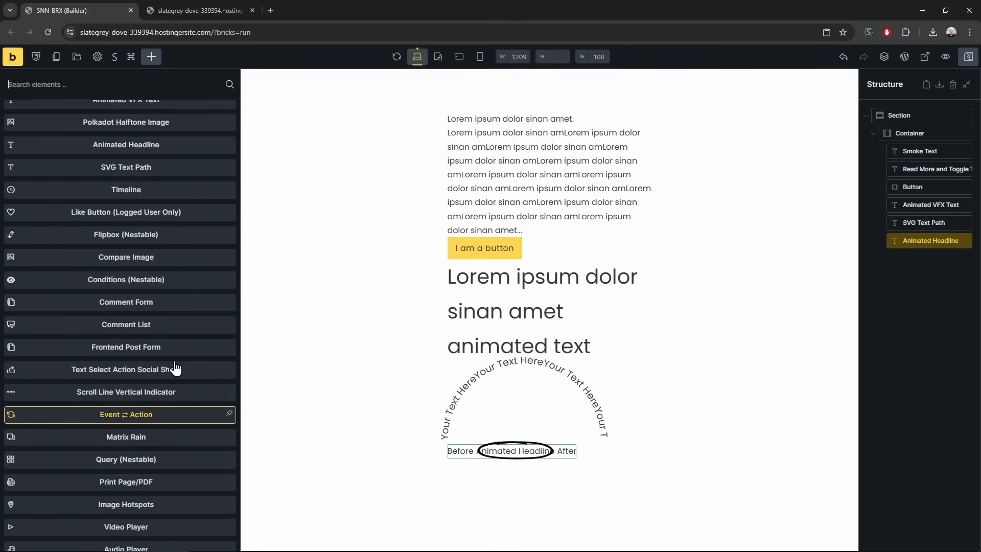
scroll(173, 265, up, 1)
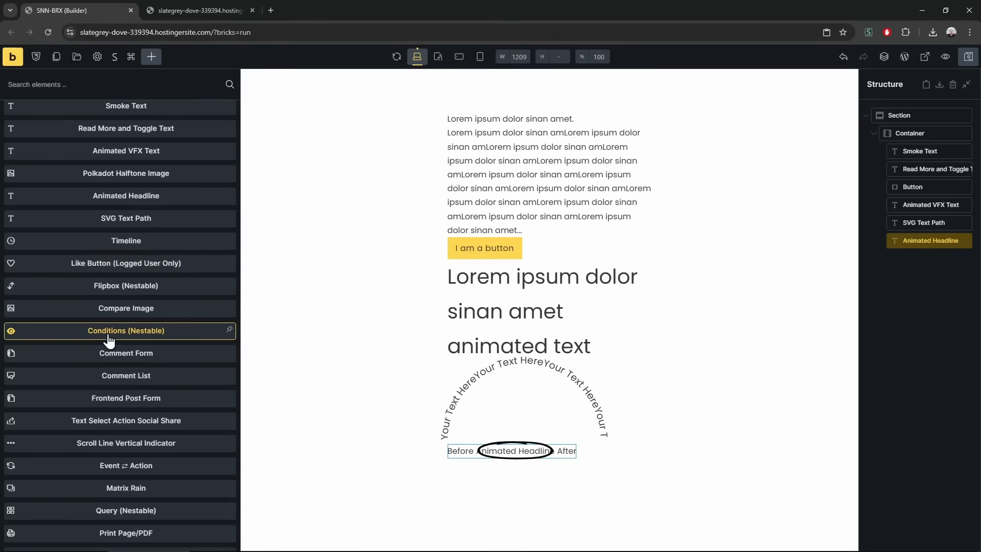
click(146, 288)
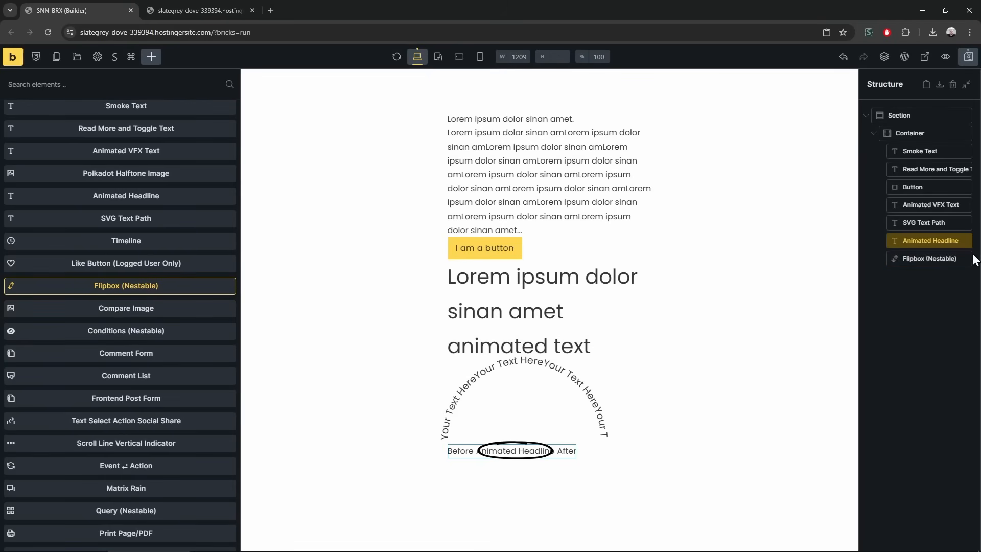
Add a test Heading inside the Flipbox and duplicate it
click(918, 262)
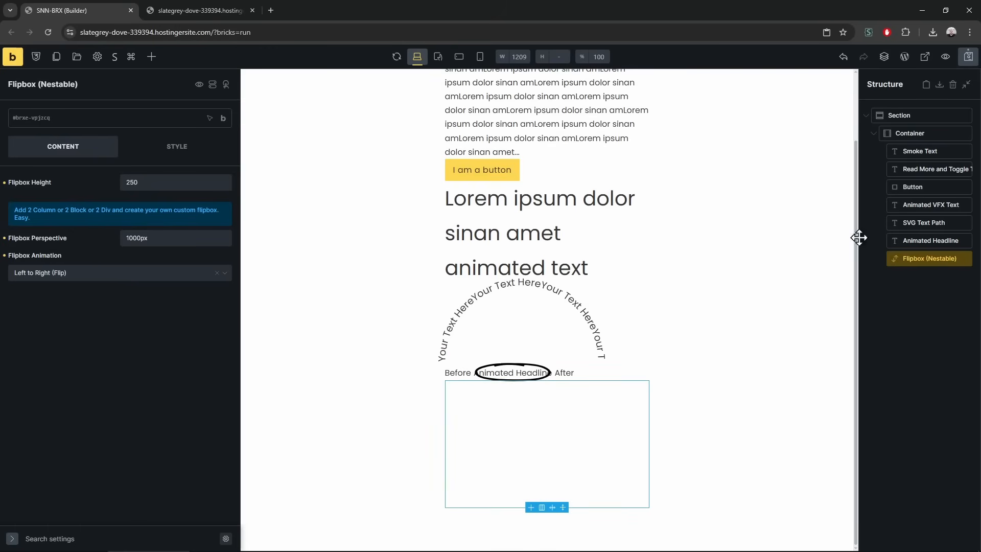
click(152, 56)
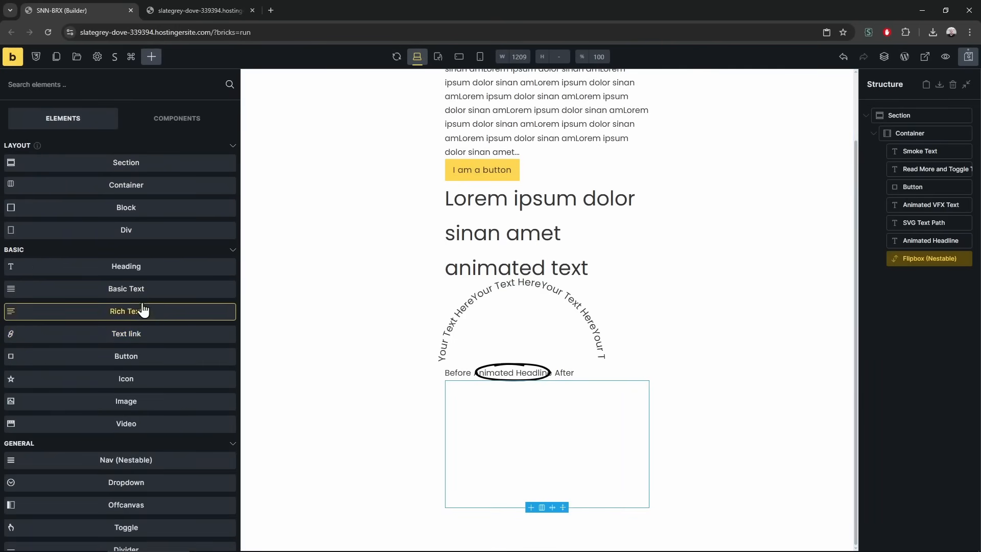
click(136, 271)
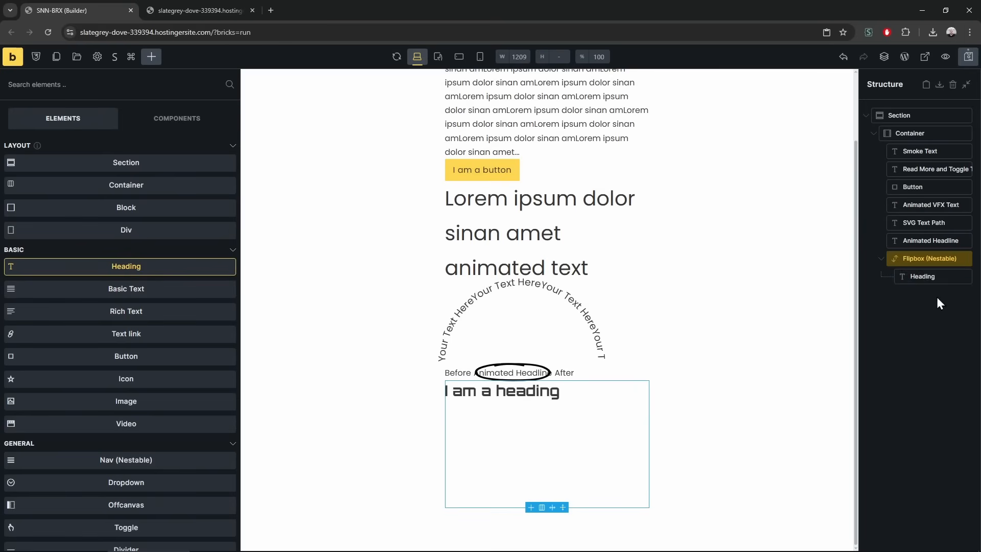
click(929, 277)
key(ctrl+d)
click(930, 263)
Save the page and reload the preview tab to see the flipbox
key(ctrl+s)
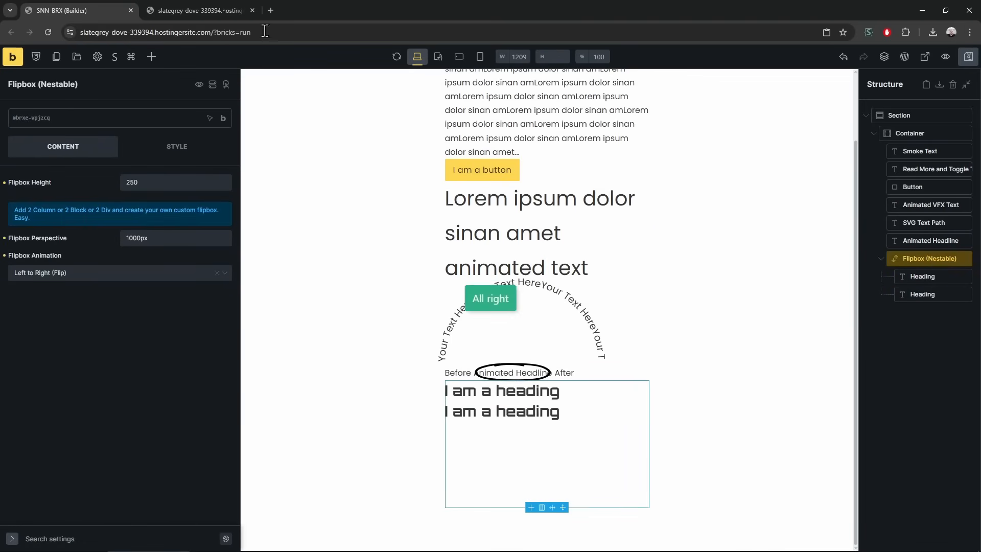
click(214, 11)
key(F5)
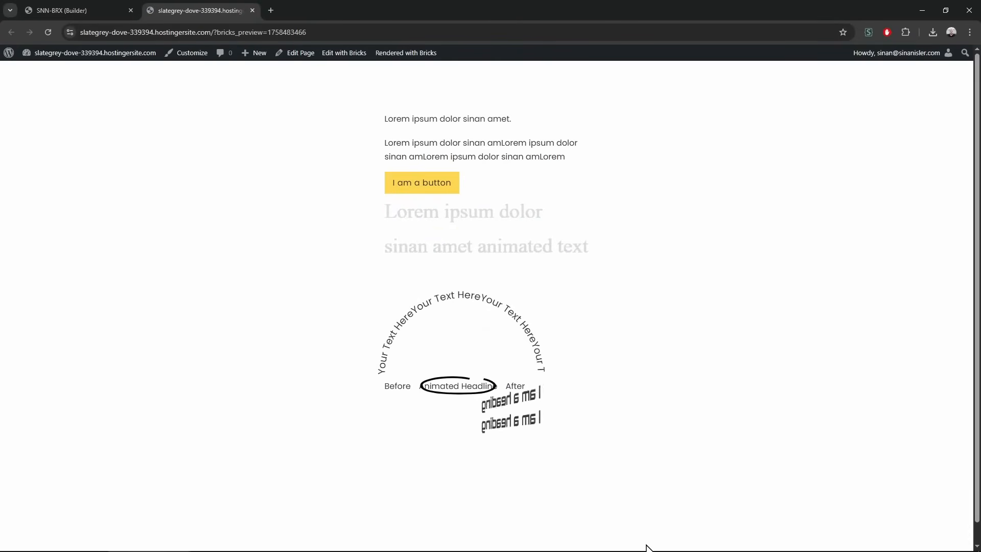
click(77, 10)
Delete both test Headings from the Flipbox
click(925, 276)
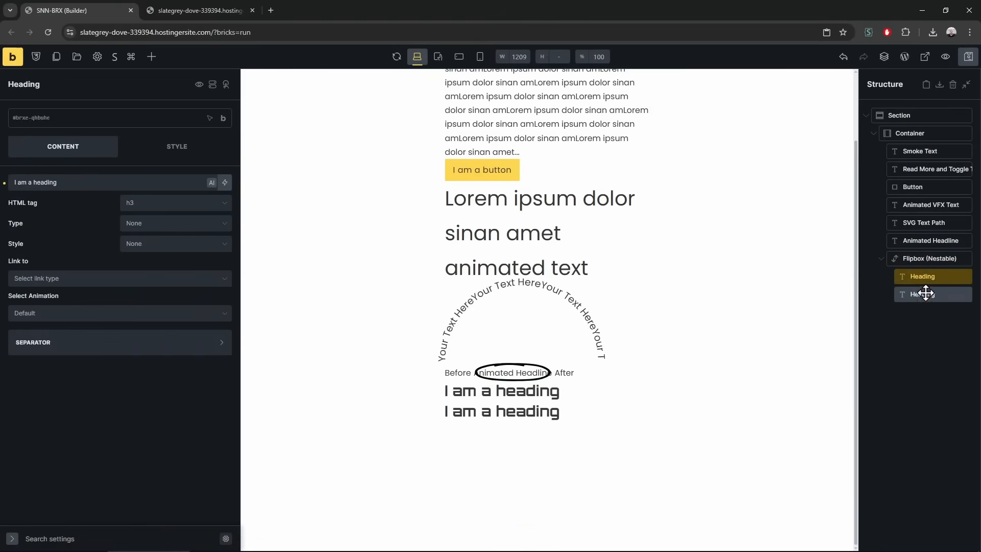
shift+click(923, 294)
right_click(923, 293)
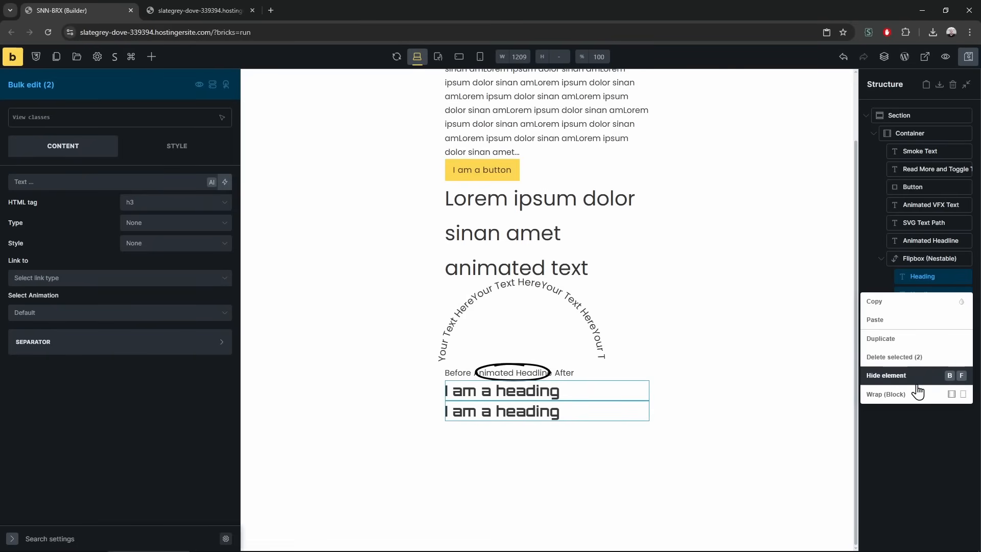
click(912, 358)
Add two Blocks to the Flipbox and two Headings inside the first Block
click(151, 58)
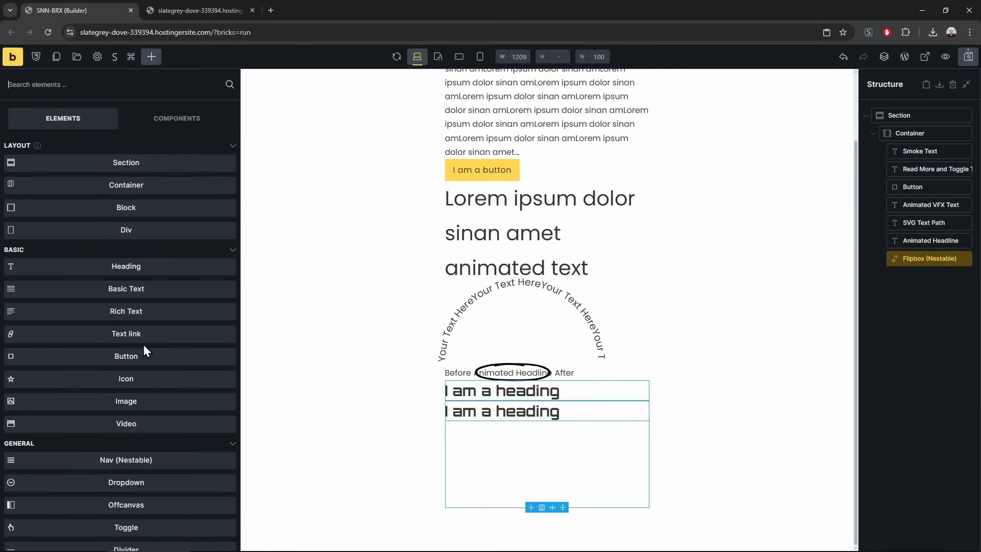
click(155, 210)
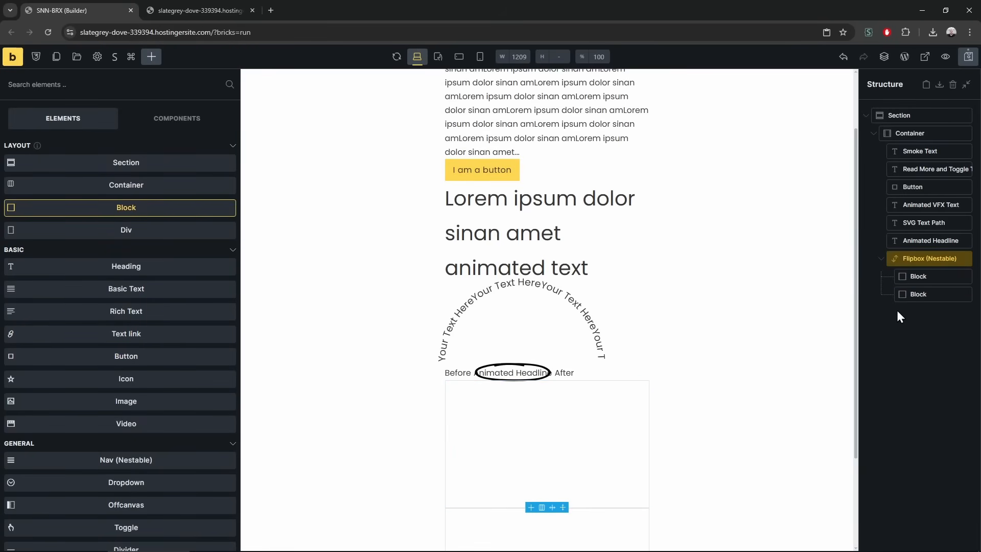
click(918, 276)
click(151, 56)
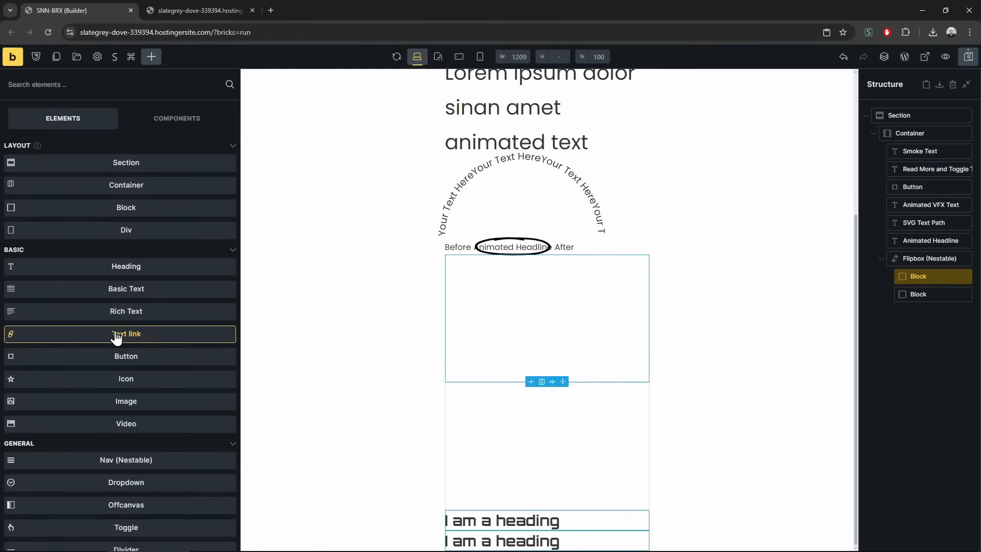
double_click(125, 274)
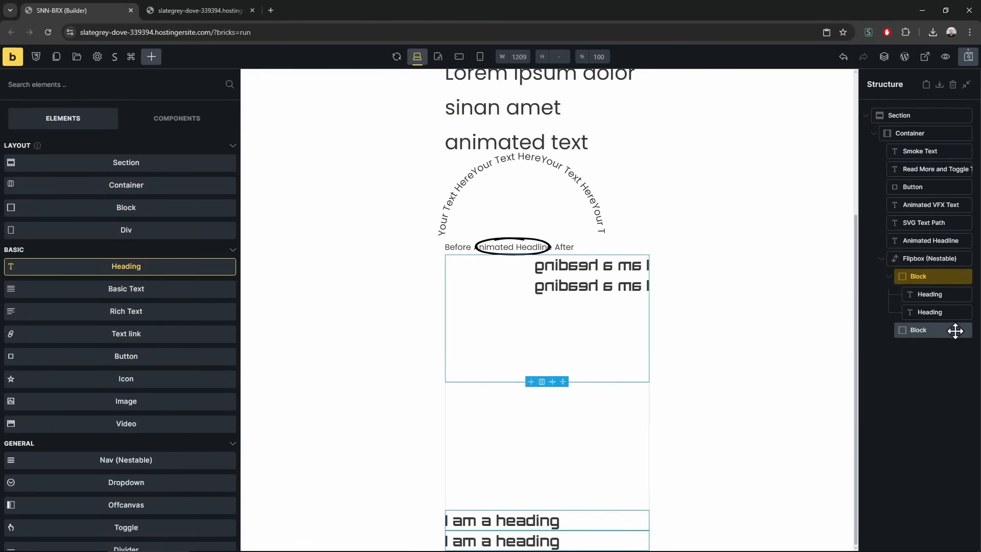
Add three Basic Text elements to the second Block
click(918, 330)
click(152, 57)
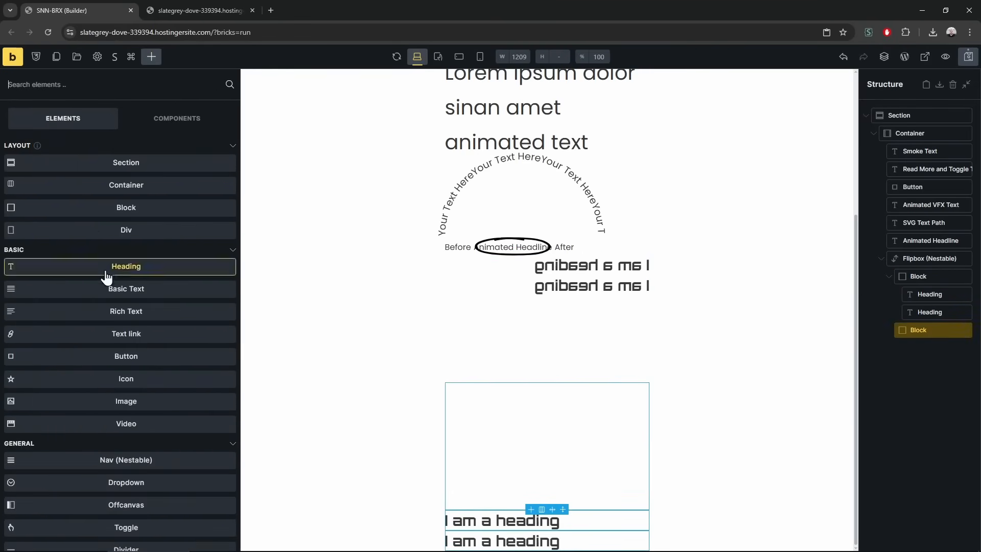
click(182, 292)
double_click(181, 292)
Save the page and reload the preview tab
key(ctrl+s)
click(199, 10)
key(F5)
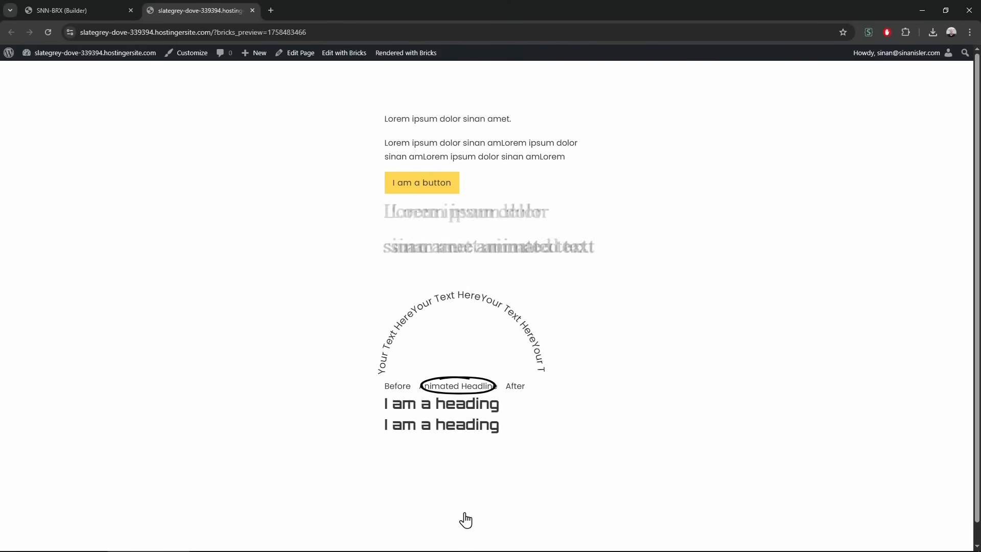
Back in the builder, inspect the Flipbox (Nestable) and its front and back Blocks
click(76, 10)
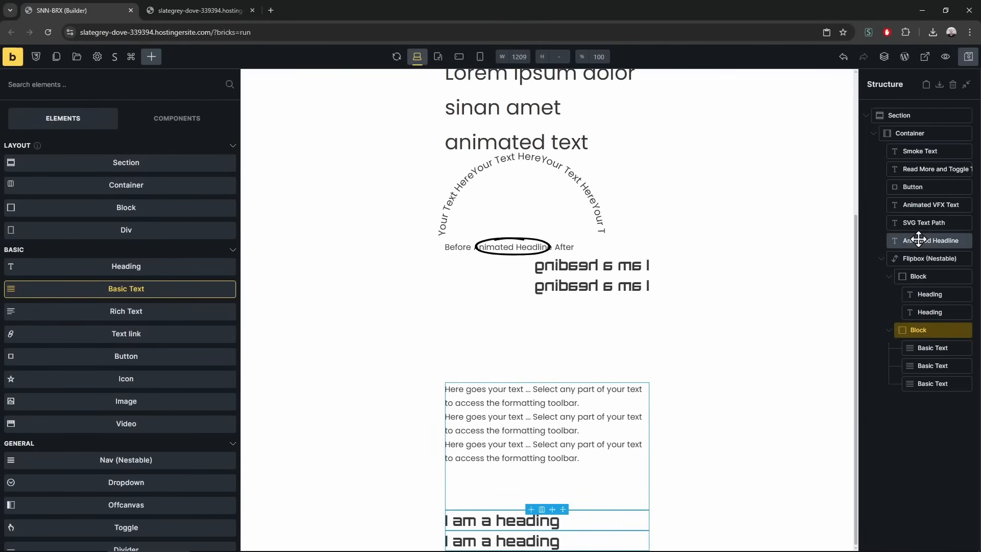
click(910, 256)
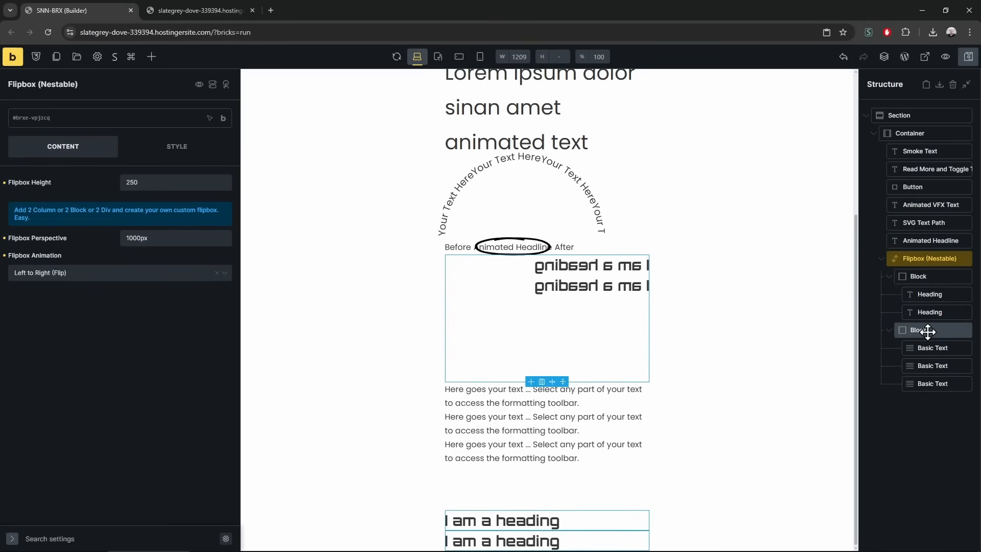
click(931, 275)
click(920, 329)
click(930, 277)
Bring up the addable elements list scrolled to the SNN elements
click(150, 58)
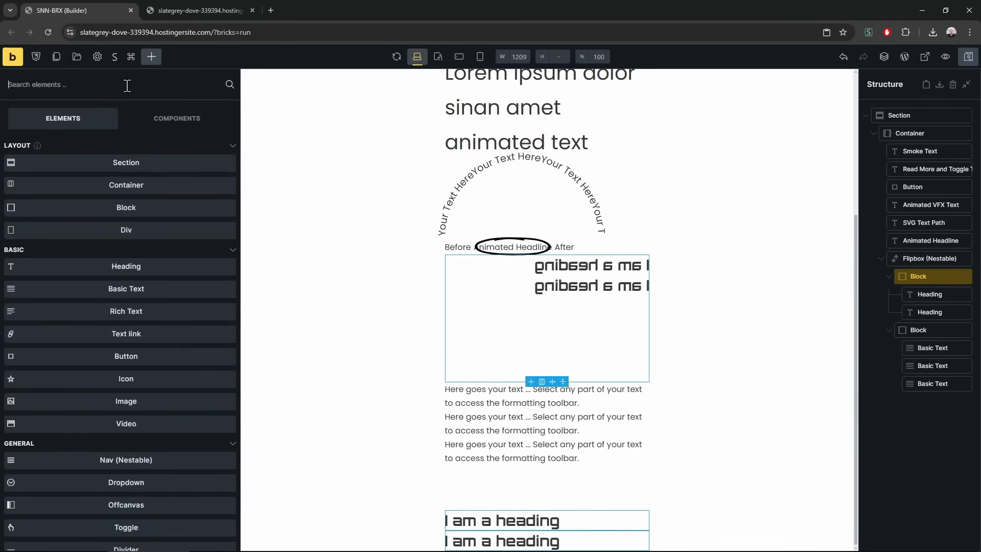
scroll(132, 337, down, 9)
scroll(131, 336, down, 20)
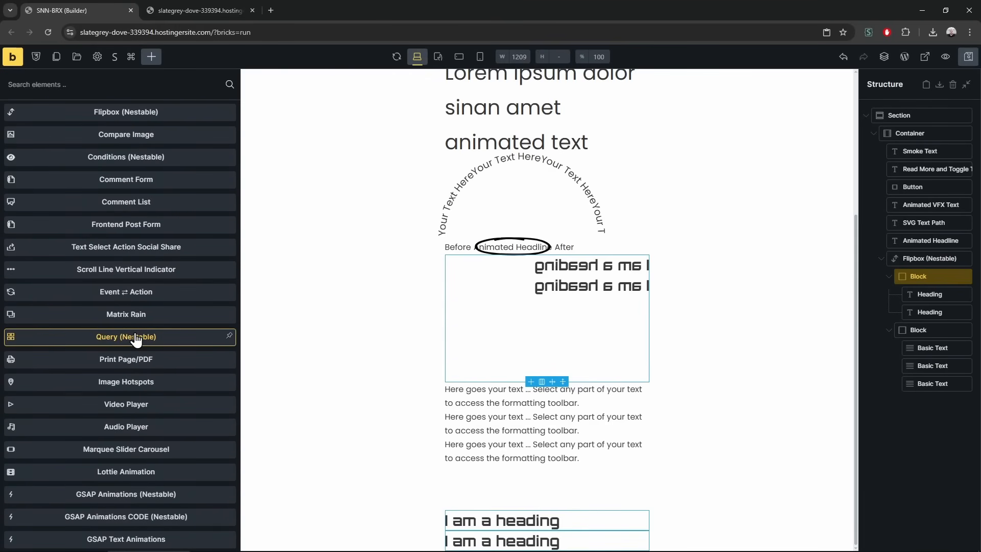
scroll(135, 340, up, 5)
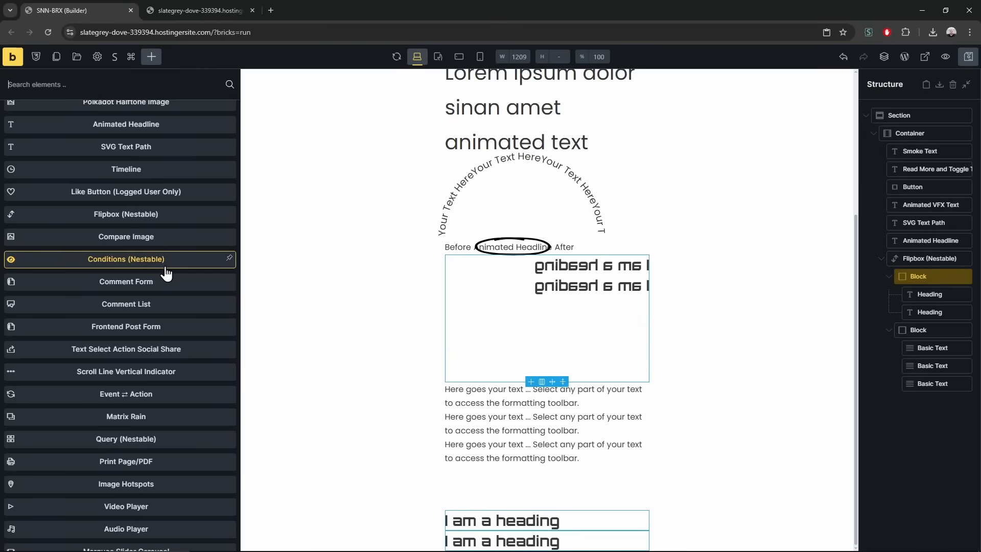
Add a Conditions (Nestable) element above the Flipbox, then delete the Flipbox with its contents
drag(135, 269, 894, 258)
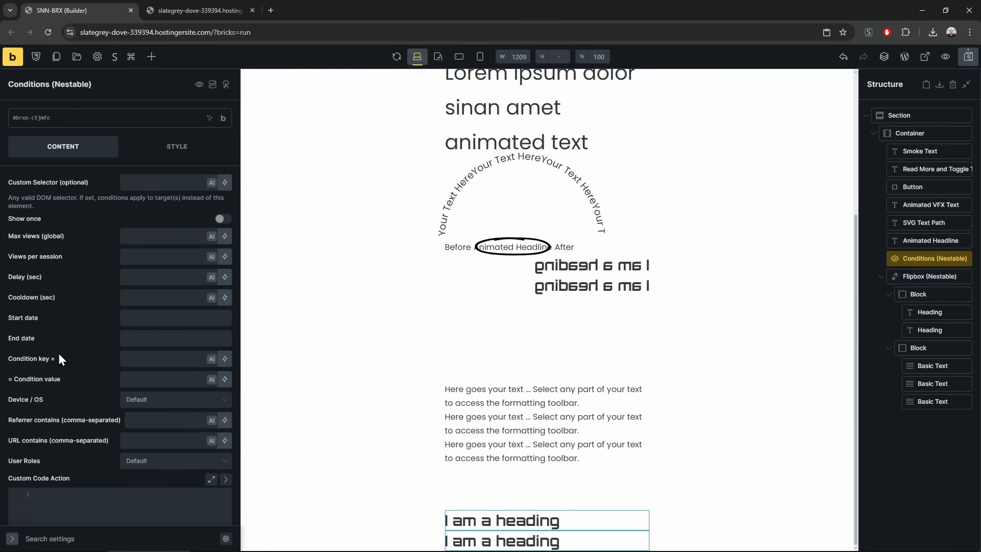
click(213, 86)
right_click(920, 277)
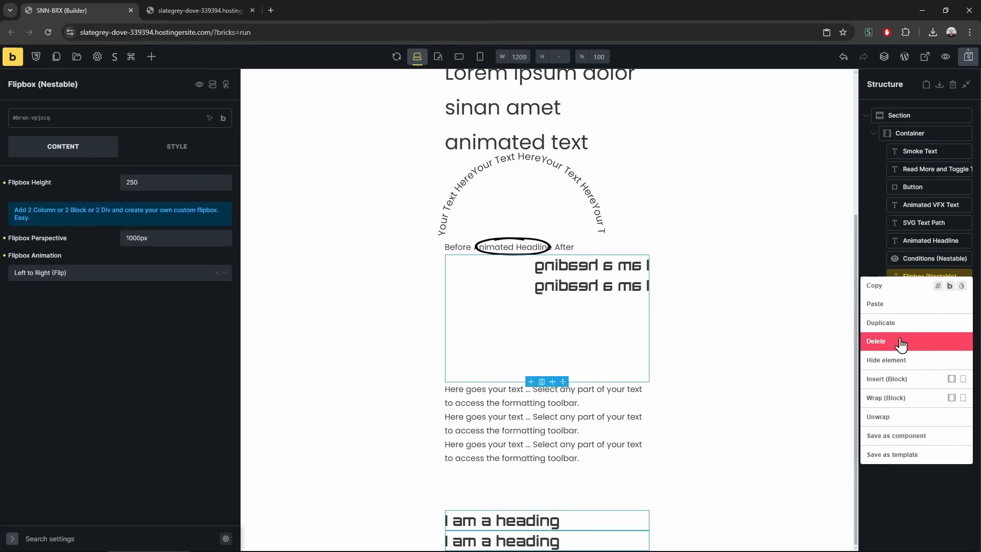
click(905, 342)
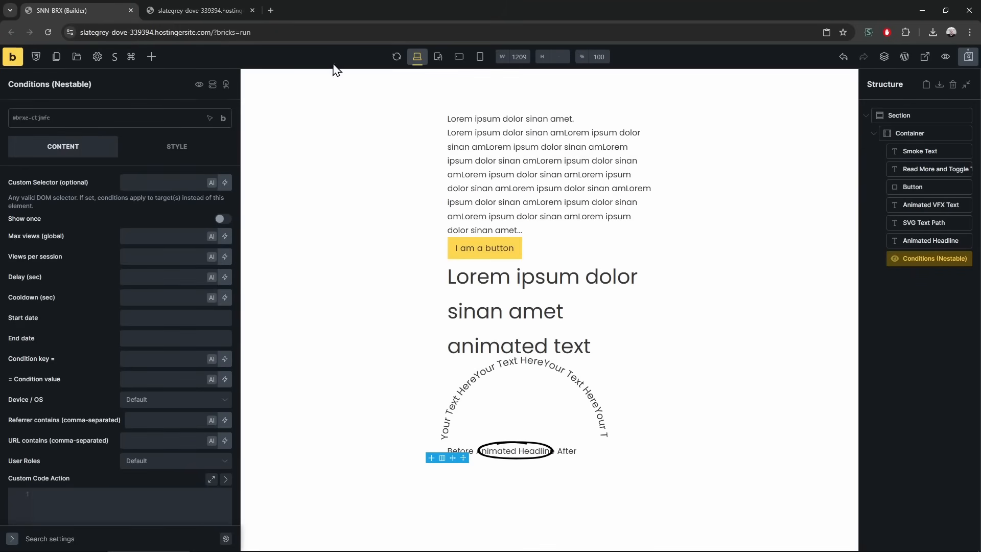
Check the Section's display conditions, then reselect Conditions (Nestable)
click(900, 118)
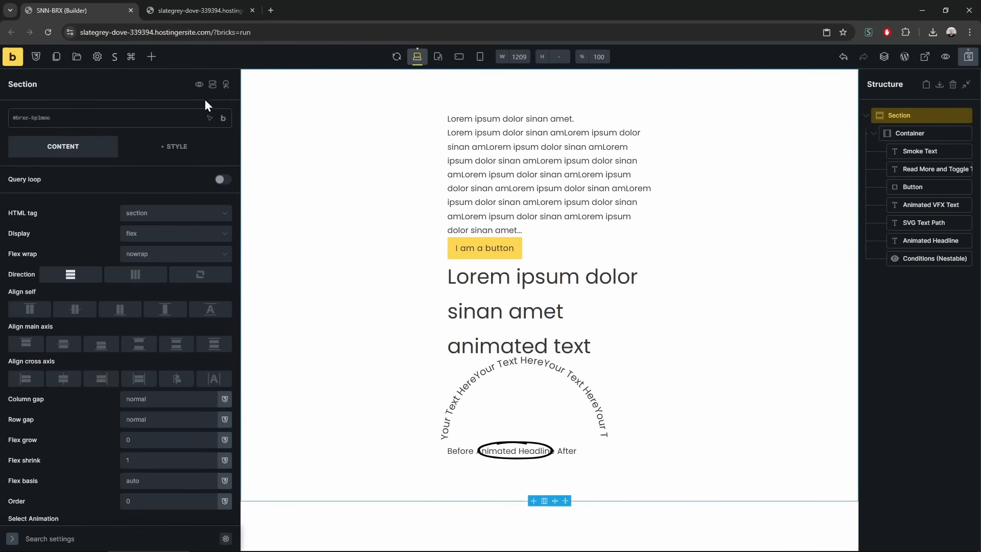
click(212, 86)
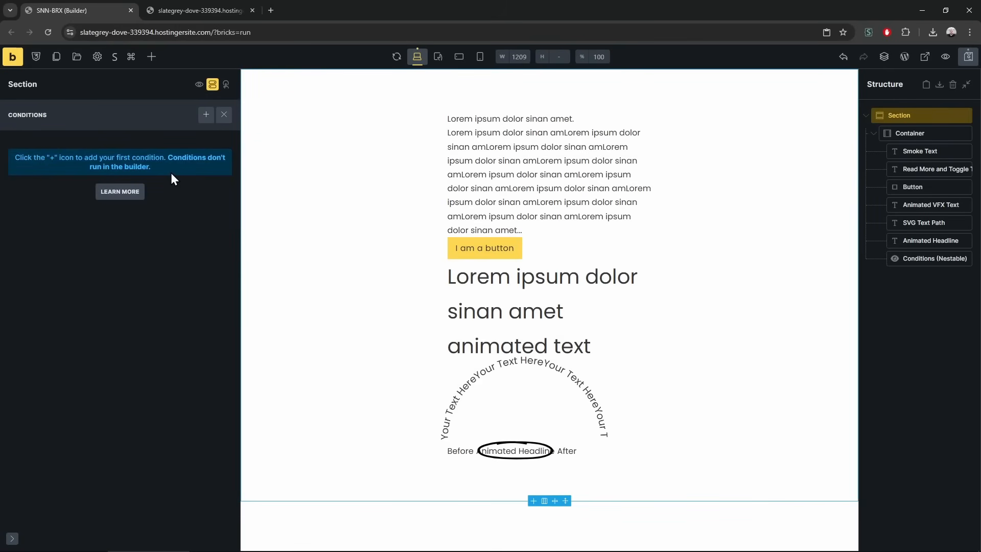
click(214, 92)
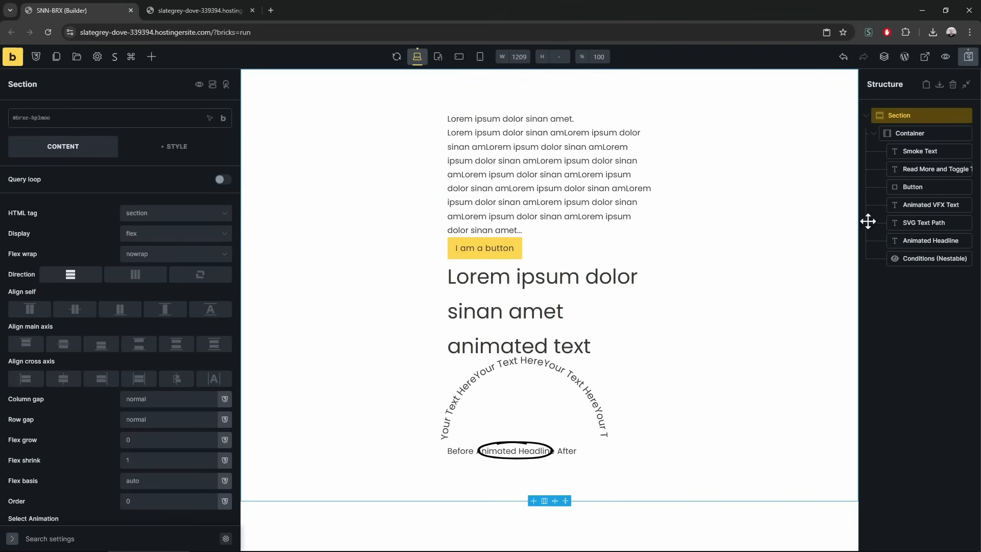
click(928, 256)
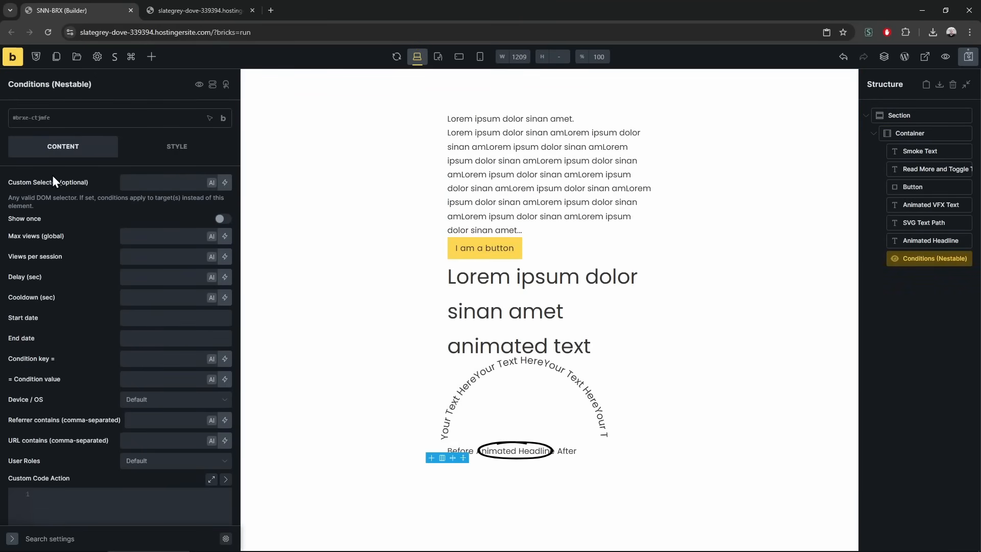
Nest the Animated Headline in Conditions (Nestable), testing value 1234 and dynamic key Log Type
drag(924, 241, 940, 279)
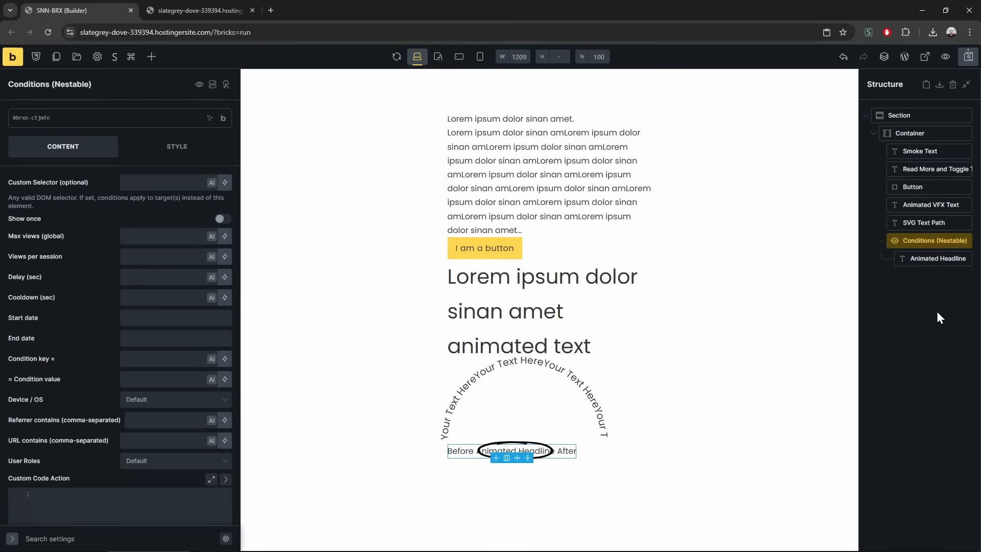
click(156, 382)
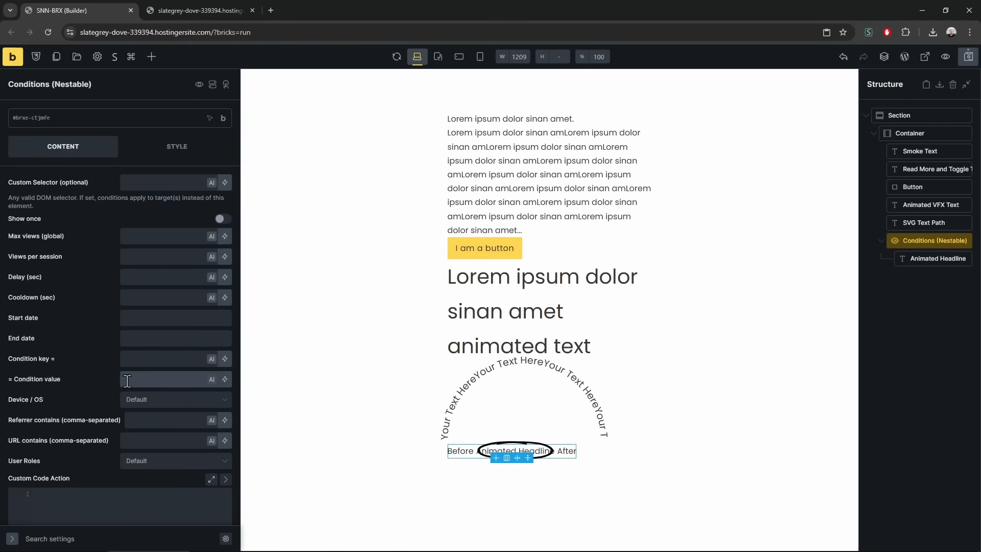
text(1234)
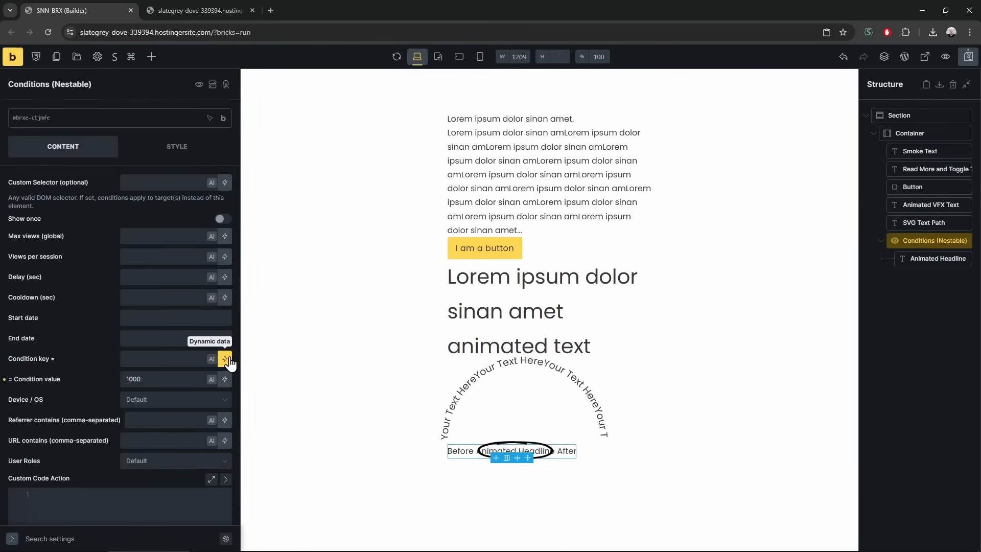
click(226, 360)
scroll(110, 513, down, 5)
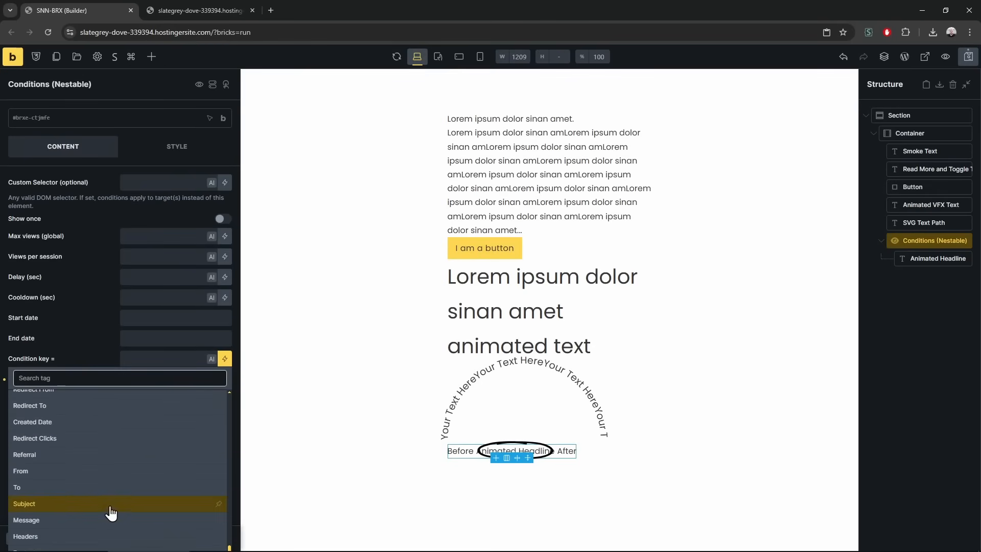
scroll(75, 505, down, 3)
click(65, 450)
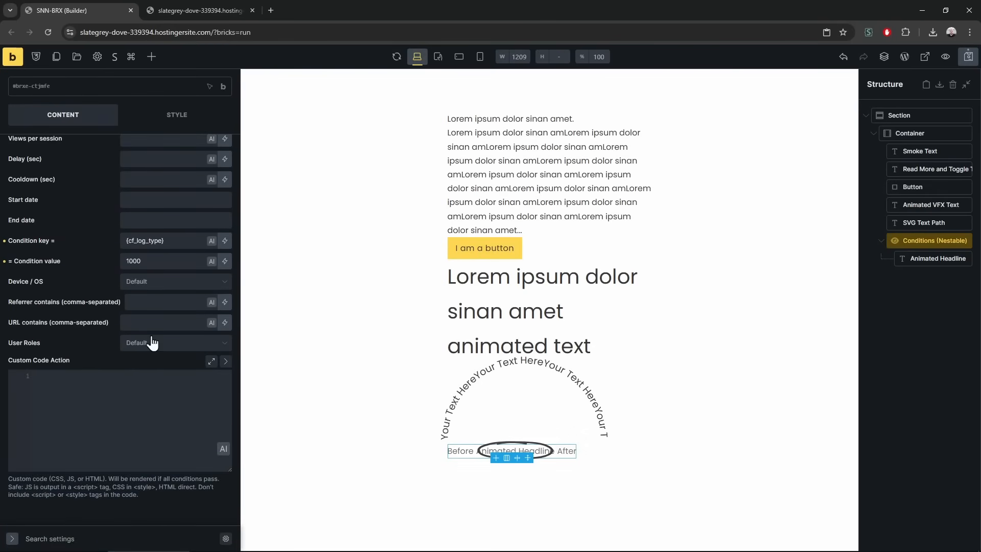
Clear the condition value and key fields, leaving both empty
click(171, 240)
click(173, 266)
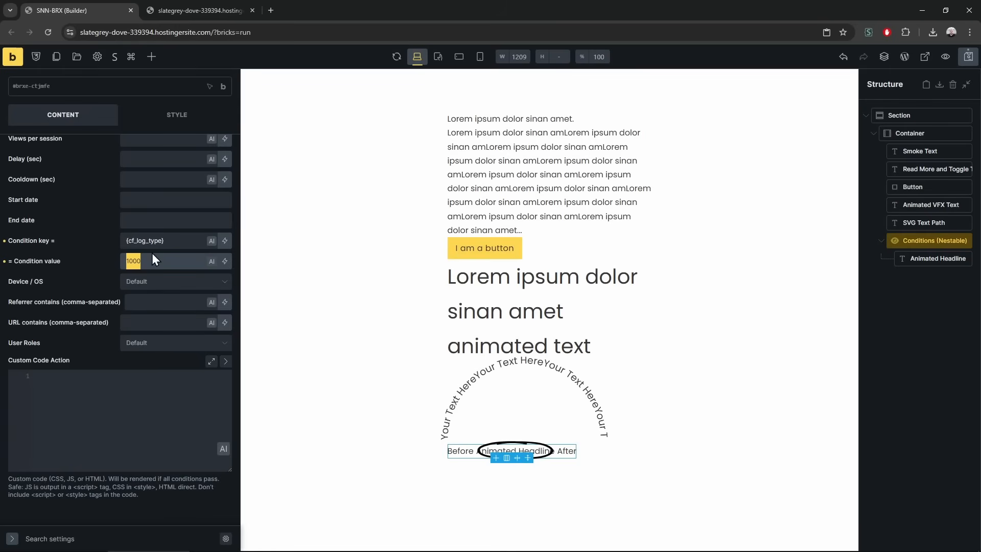
click(49, 403)
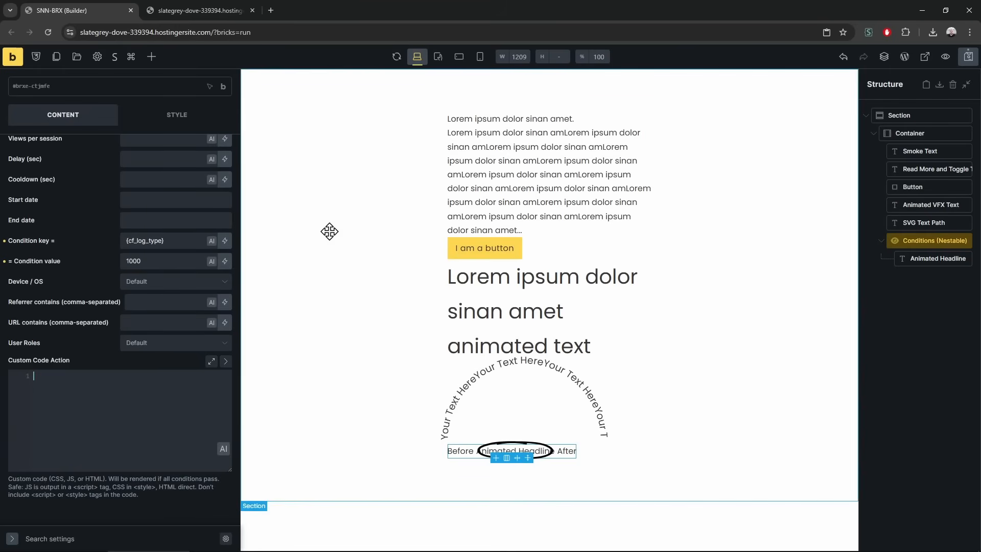
double_click(179, 261)
key(BackSpace)
click(184, 246)
key(ctrl+a)
key(BackSpace)
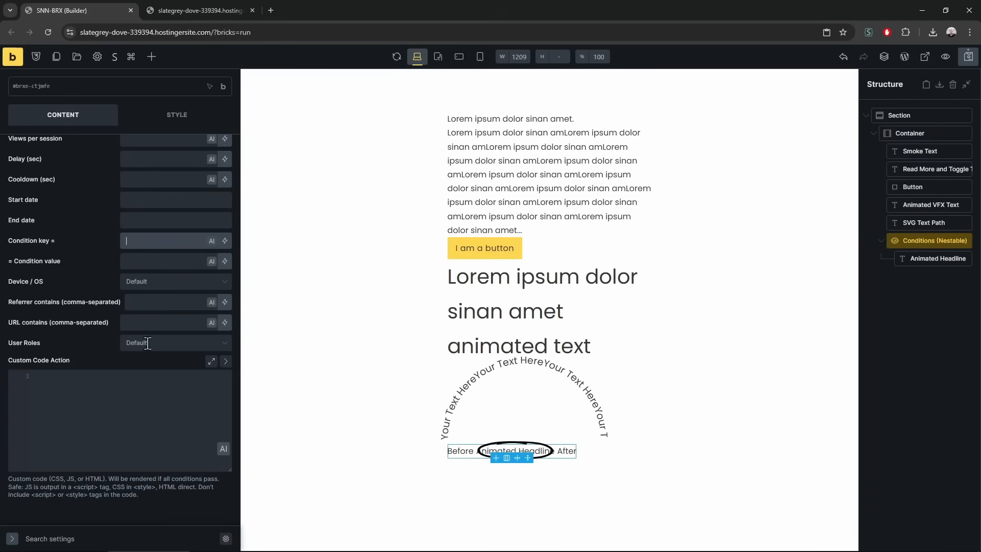
scroll(117, 339, up, 1)
click(160, 333)
Close the Device / OS choices and scroll the elements list to Frontend Post Form and Query (Nestable)
click(94, 352)
scroll(78, 361, up, 2)
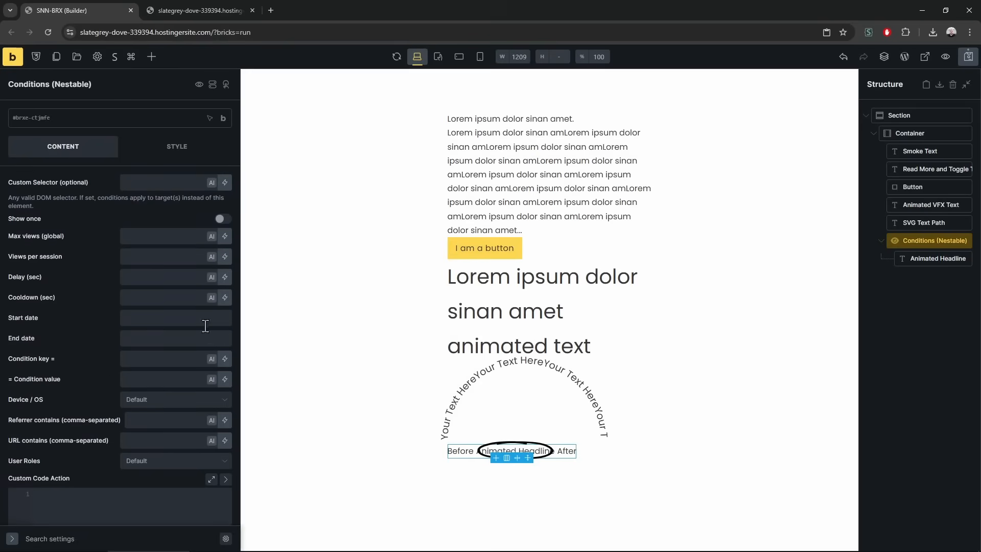
click(151, 57)
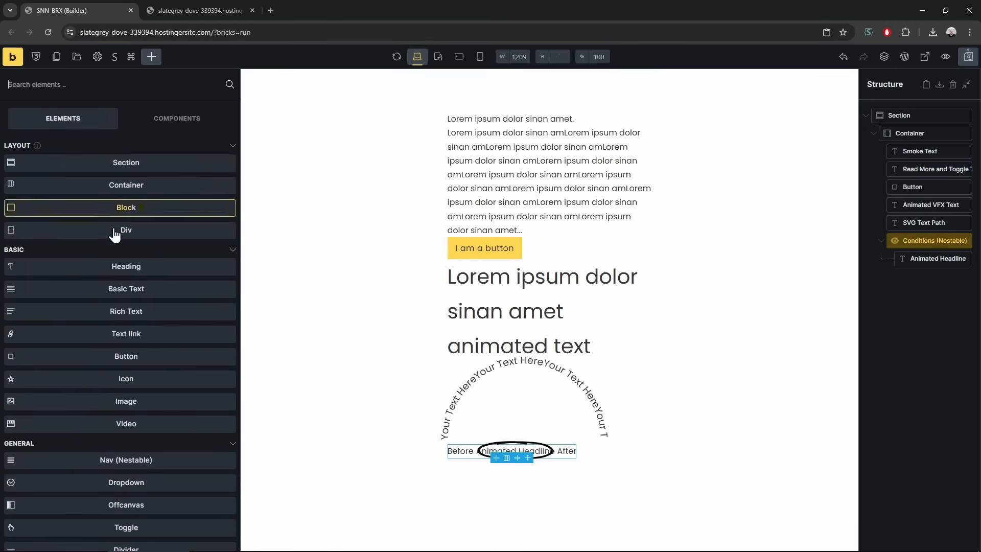
scroll(104, 393, down, 7)
scroll(104, 393, down, 20)
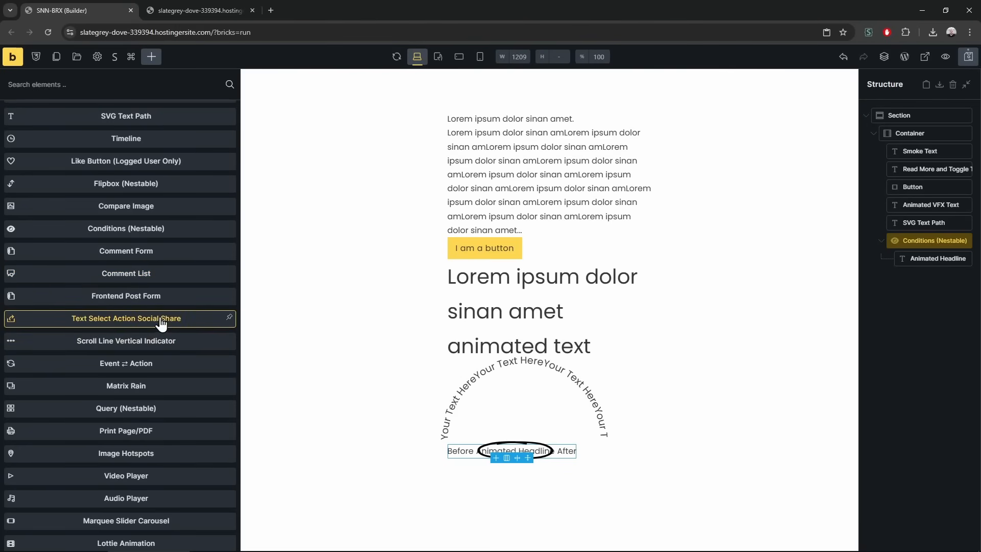
Add a Frontend Post Form as the last element, Conditions above it, and preview it
drag(145, 307, 890, 284)
drag(899, 241, 908, 215)
click(914, 275)
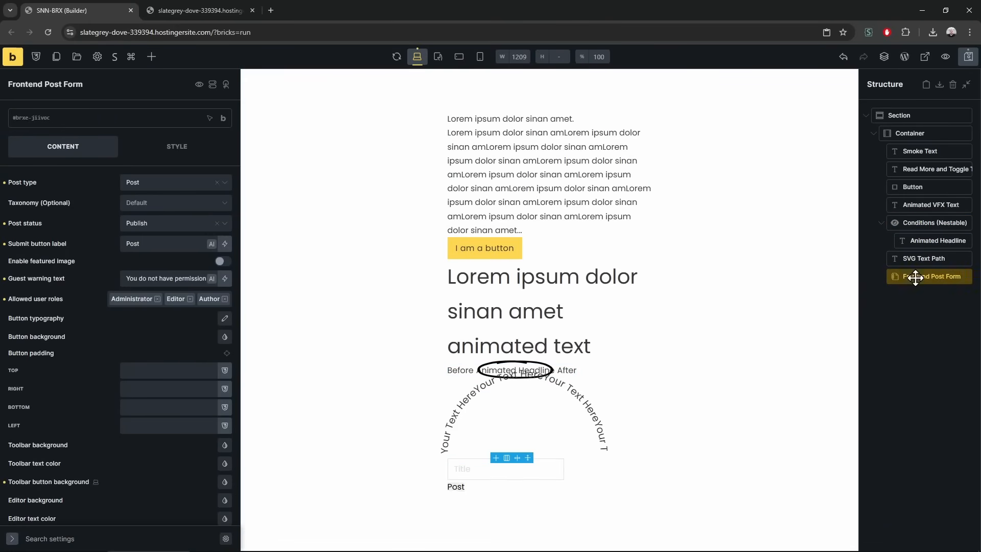
click(238, 8)
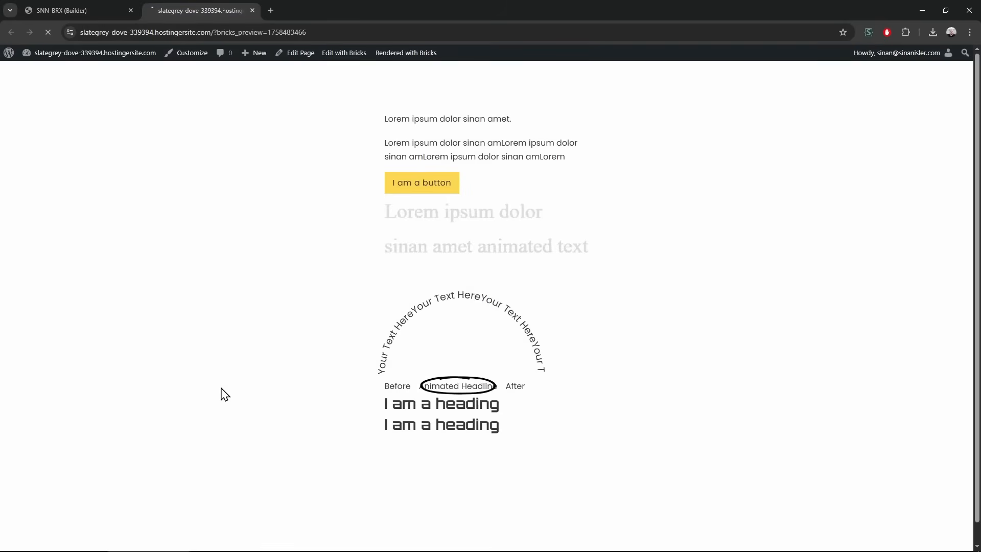
scroll(217, 397, down, 3)
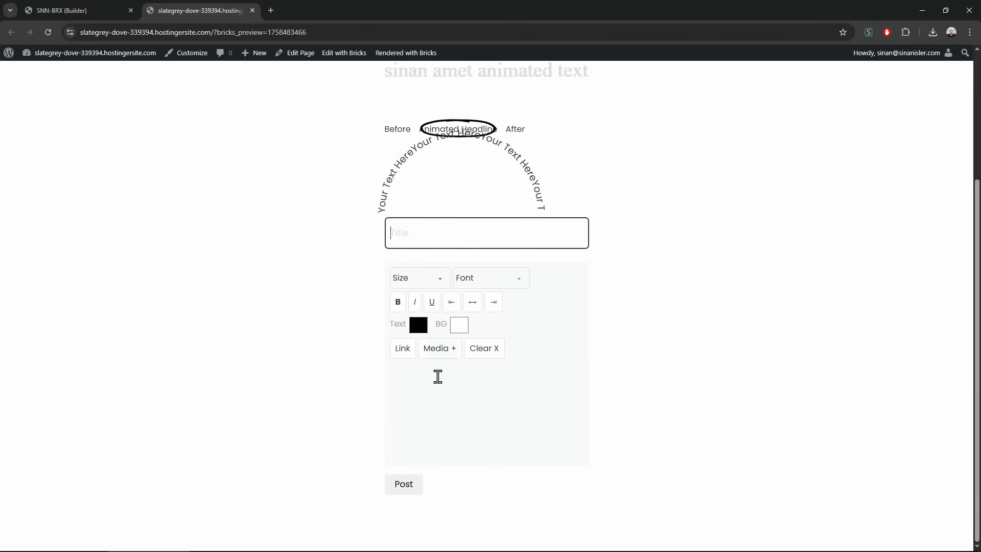
click(129, 7)
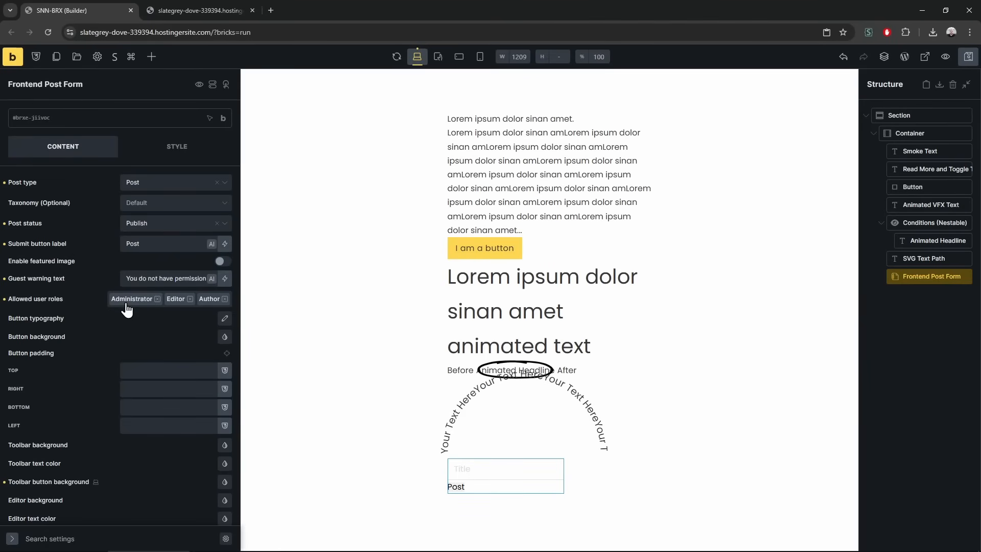
Set the form's post status to Draft, keep Post type, and enable the featured image option
click(164, 225)
click(162, 242)
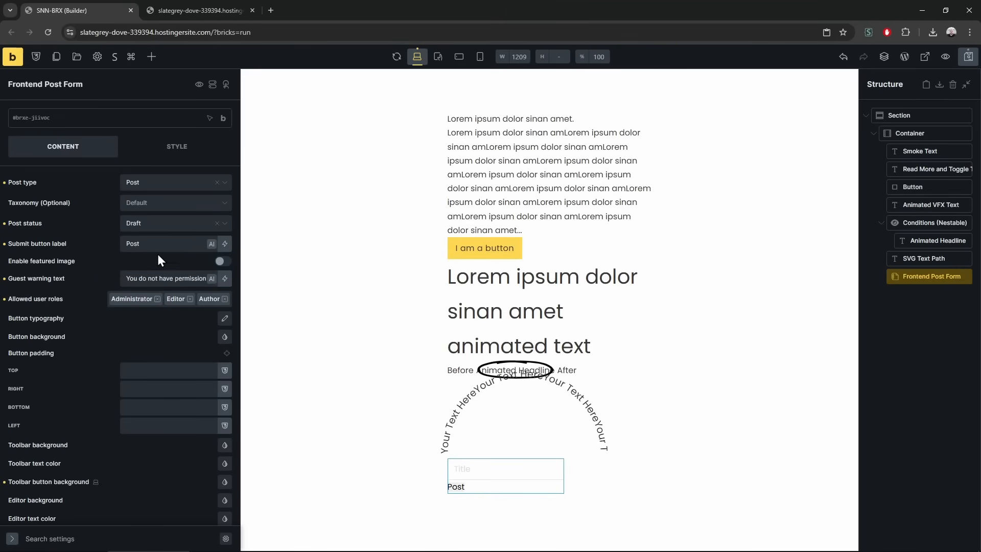
click(158, 225)
click(95, 242)
click(155, 184)
click(100, 221)
click(100, 265)
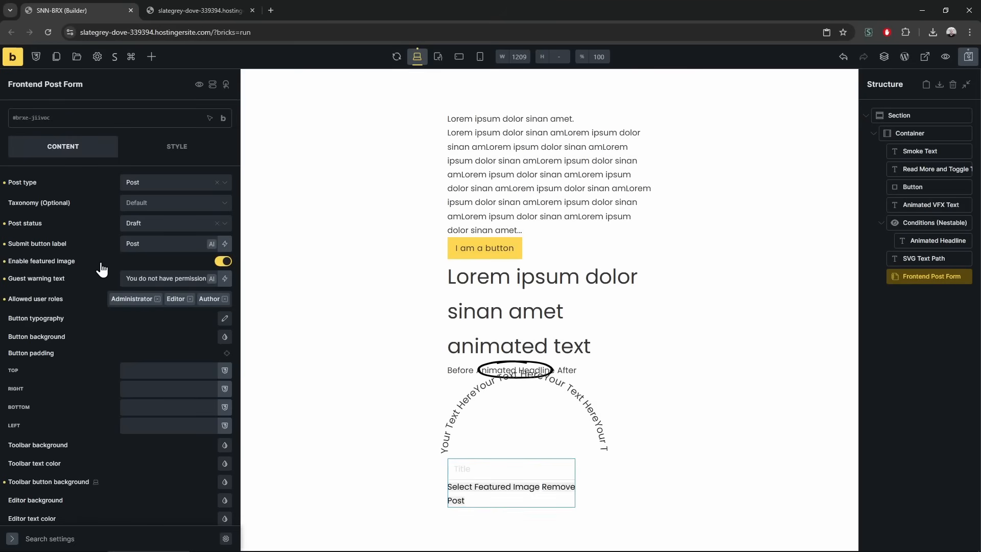
click(223, 263)
Re-enable the featured image option and reload the frontend preview
click(217, 262)
click(204, 11)
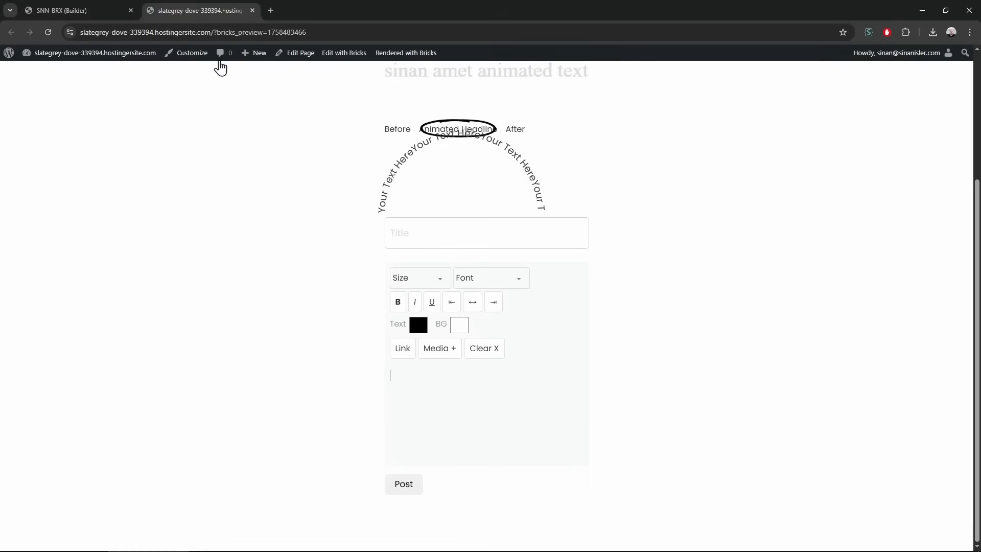
key(F5)
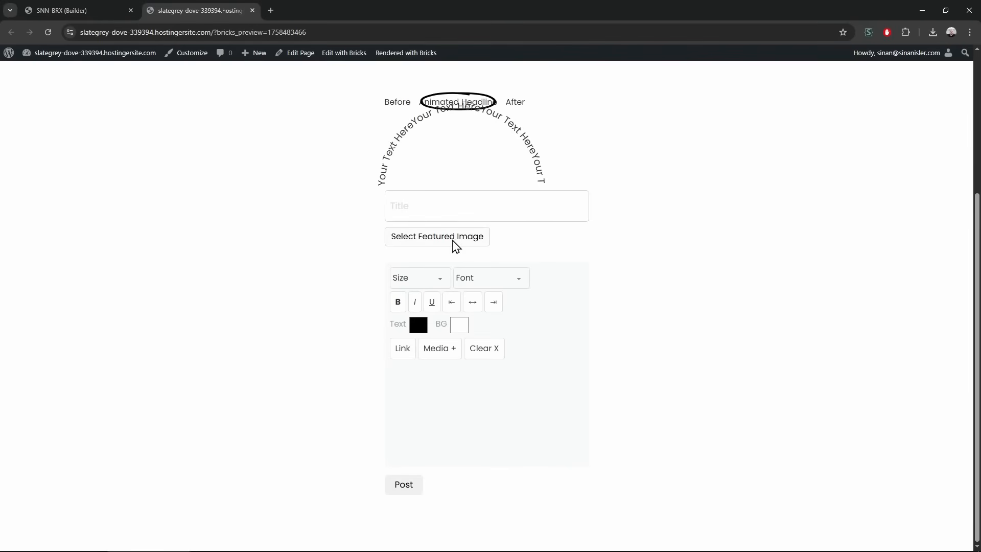
Upload rouen-cathedral-9787080_1920.jpg as featured image and enter title 'sdfsdfsd' with body 'fsd'
click(453, 240)
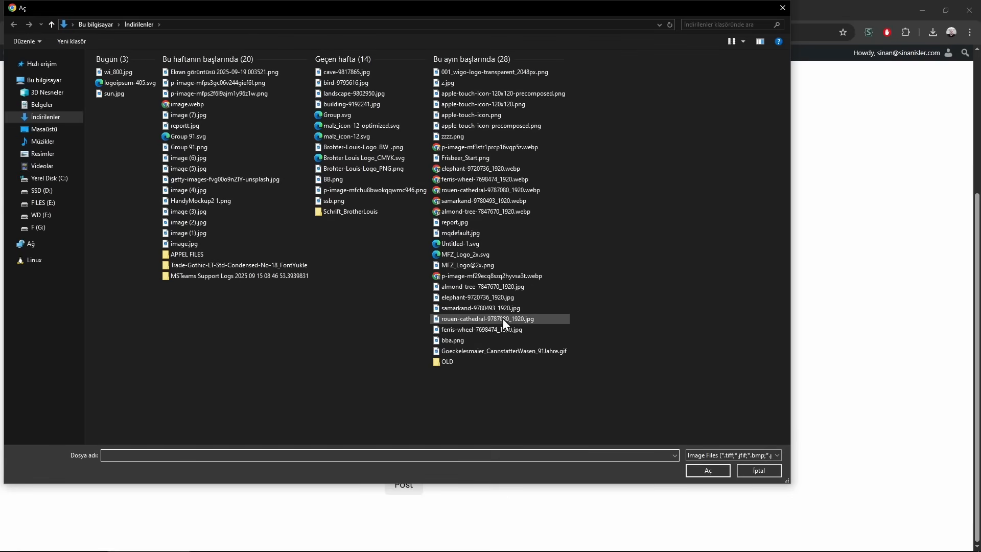
double_click(507, 321)
click(426, 200)
text(sdfsdfsd)
click(538, 402)
text(fsd)
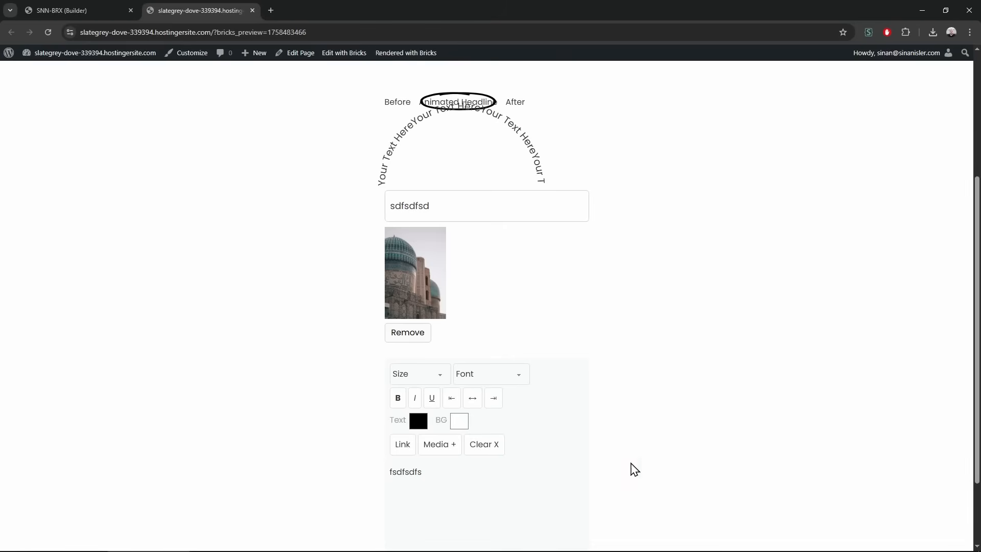
Remove the chosen featured image and go back to the builder
scroll(519, 512, down, 2)
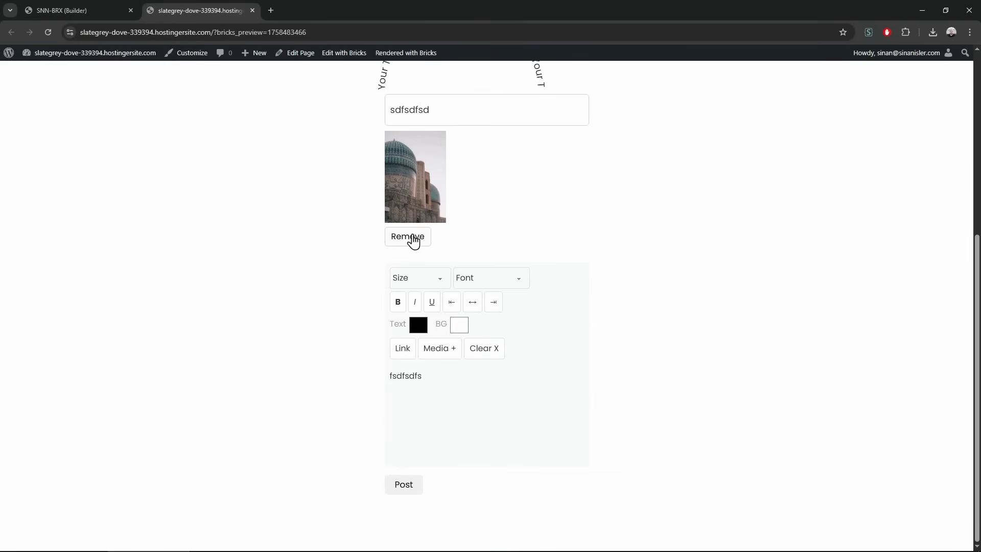
click(415, 236)
click(92, 9)
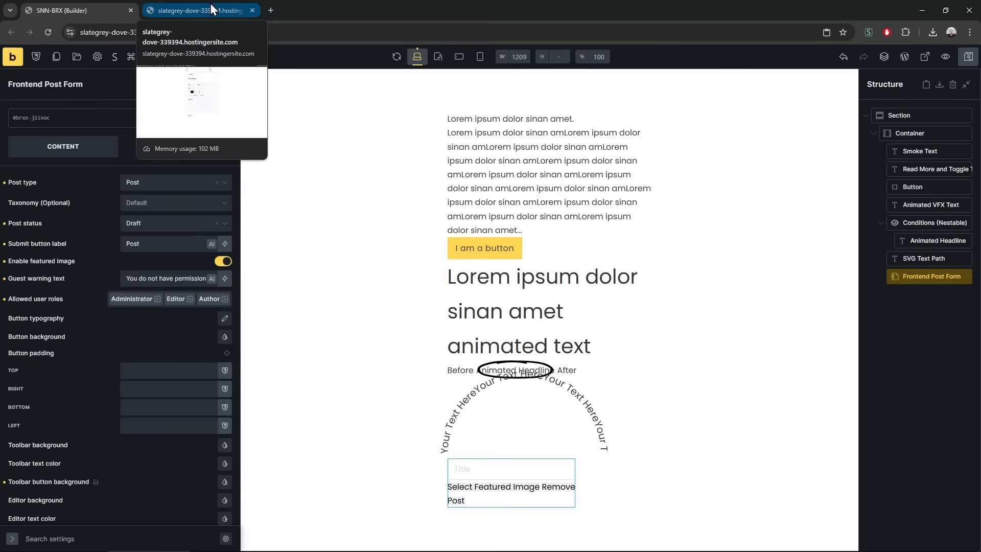
Browse the Elements panel and insert Text Select Action Social Share beneath the Frontend Post Form
click(148, 58)
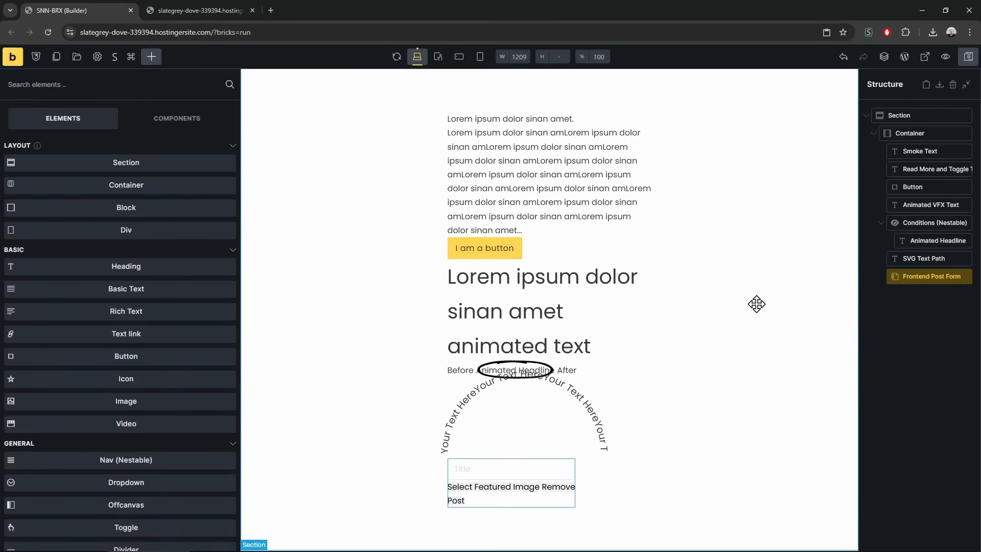
click(922, 259)
click(927, 279)
scroll(109, 358, down, 1)
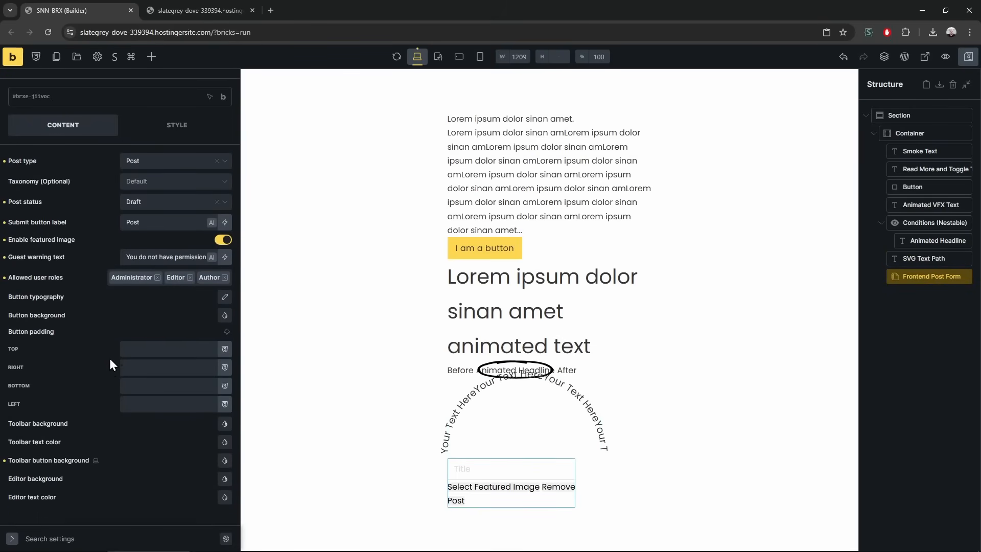
click(152, 57)
scroll(158, 389, down, 20)
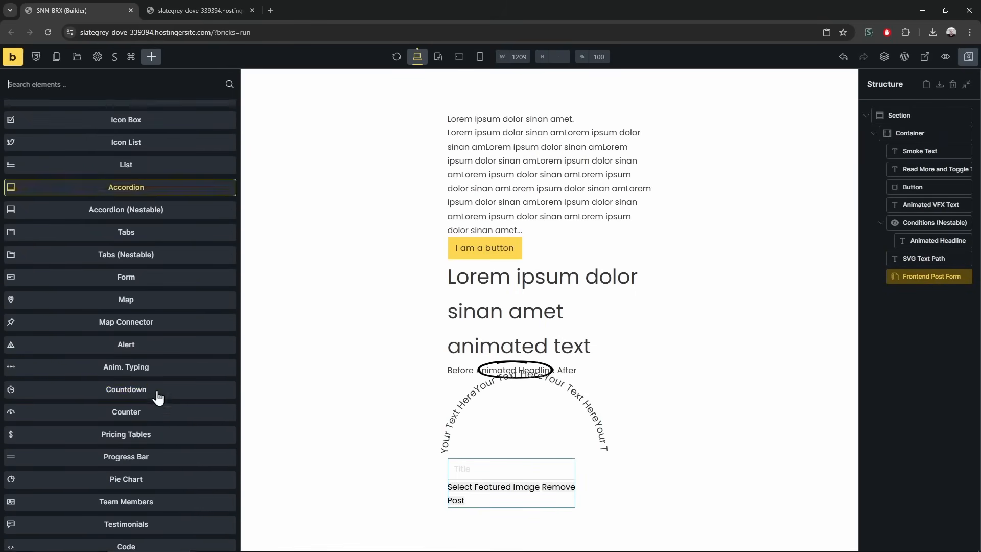
scroll(155, 388, down, 4)
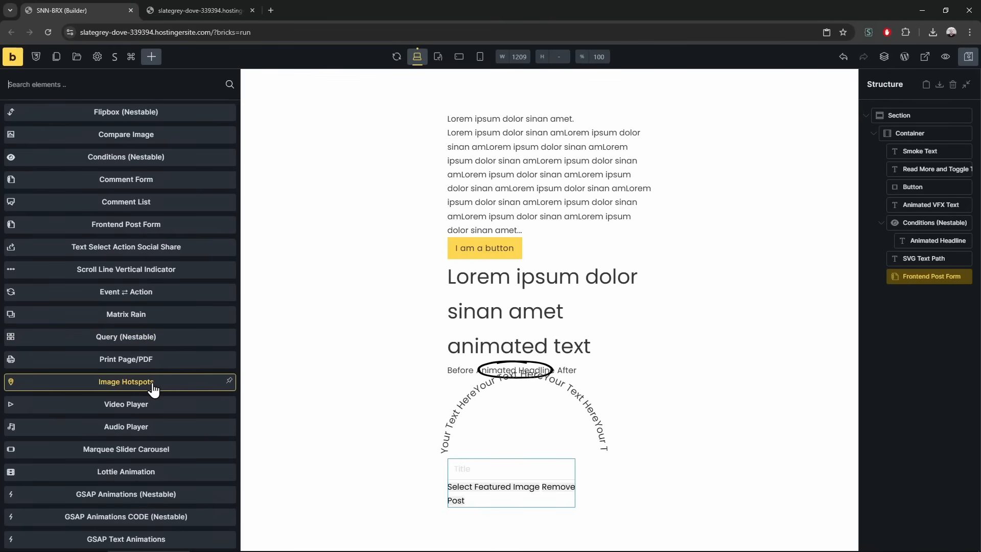
click(153, 252)
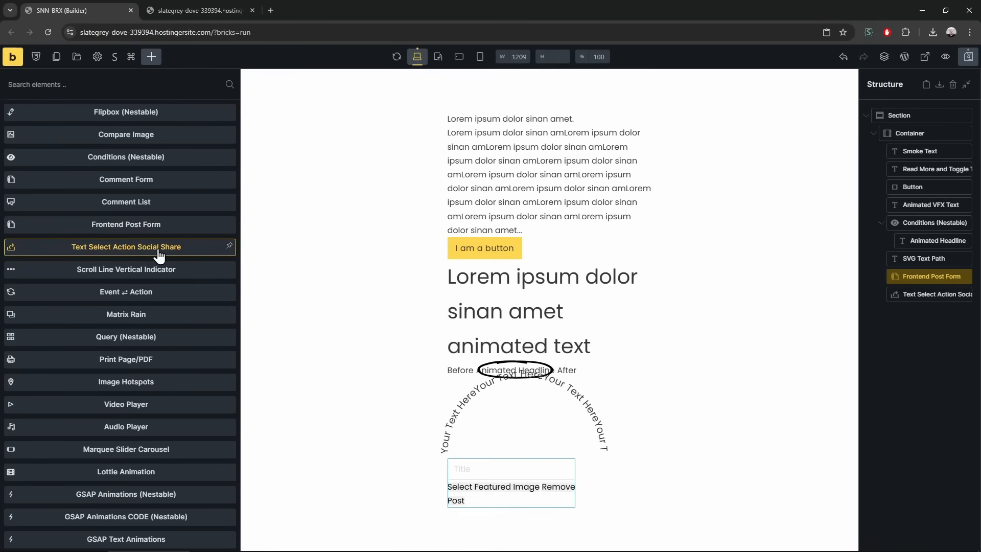
Paste the Read More element's ID (#brxe-yzjwvg) into the share element's DOM Selector
click(944, 296)
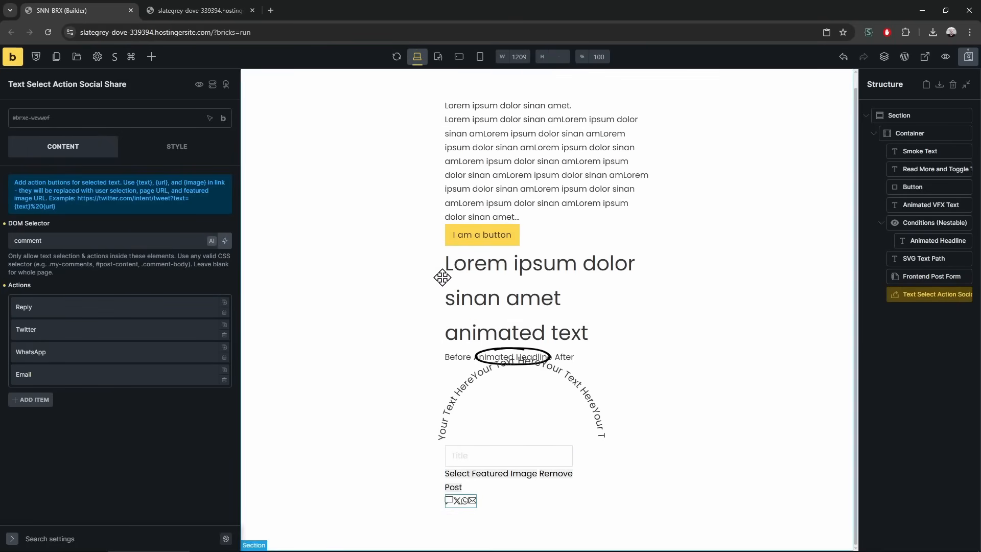
right_click(499, 158)
click(578, 168)
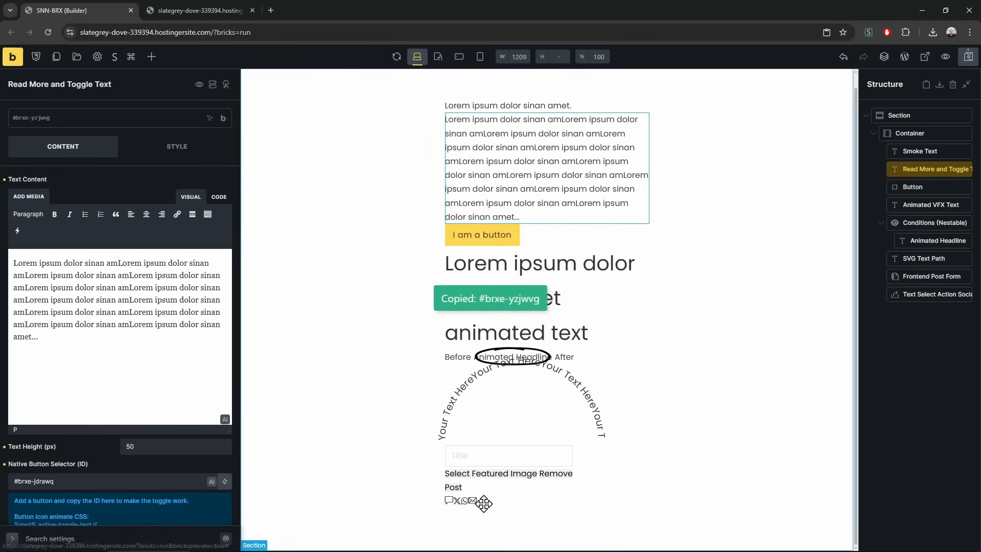
click(460, 501)
click(91, 246)
double_click(91, 246)
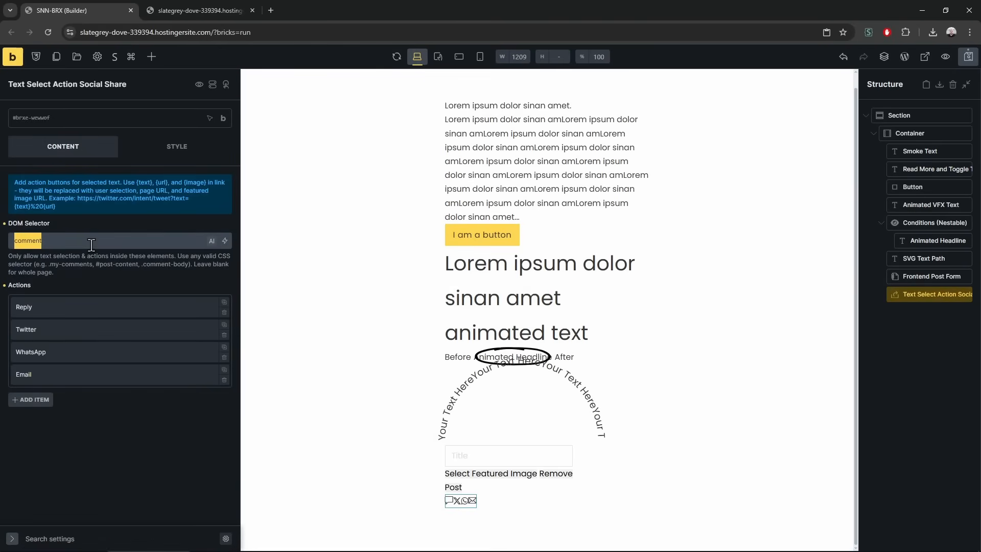
text(#brxe-yzjwvg)
Test in the preview that selecting paragraph text pops up the share links
click(218, 5)
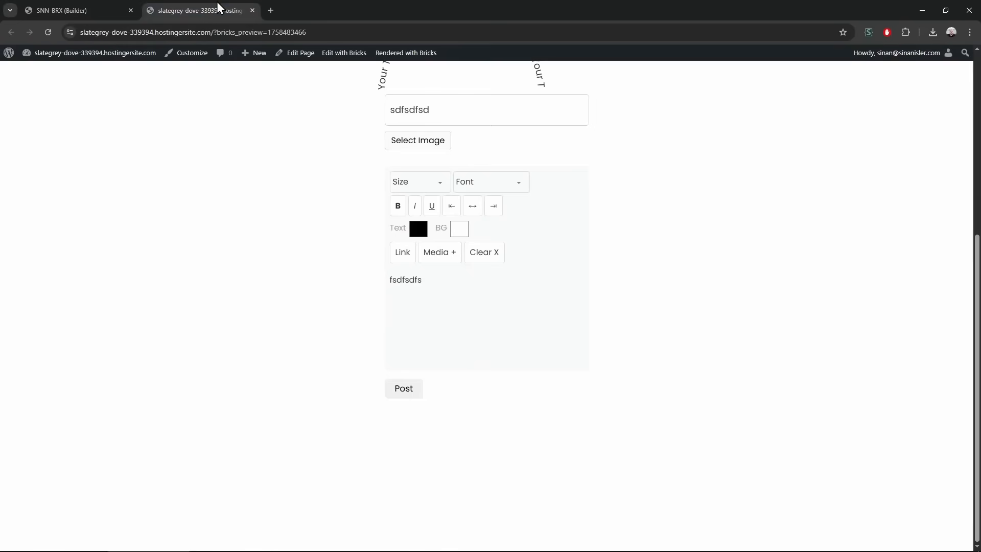
scroll(497, 340, up, 4)
mouse_move(438, 143)
mouse_down()
mouse_move(535, 143)
mouse_move(424, 145)
mouse_up()
click(607, 191)
click(581, 182)
drag(541, 185, 398, 159)
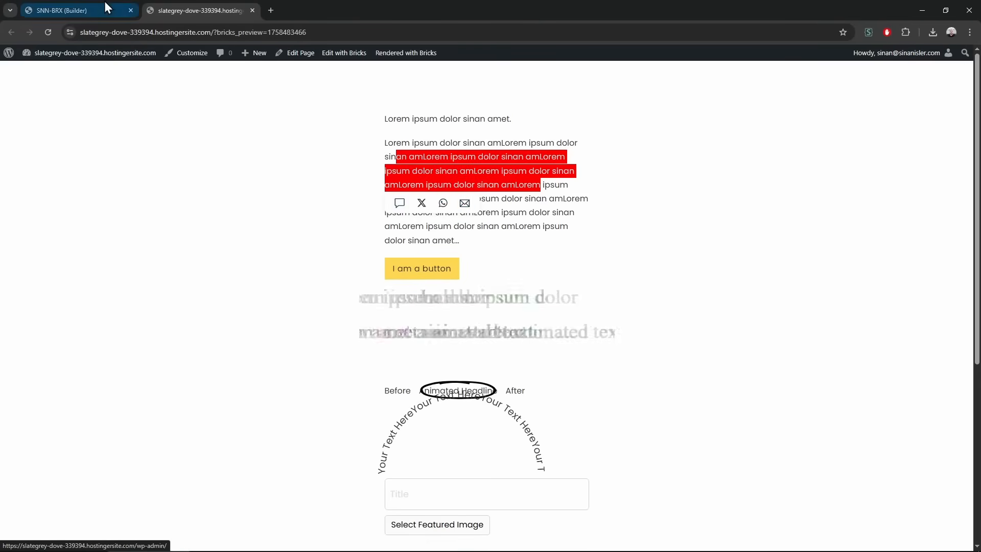
click(95, 10)
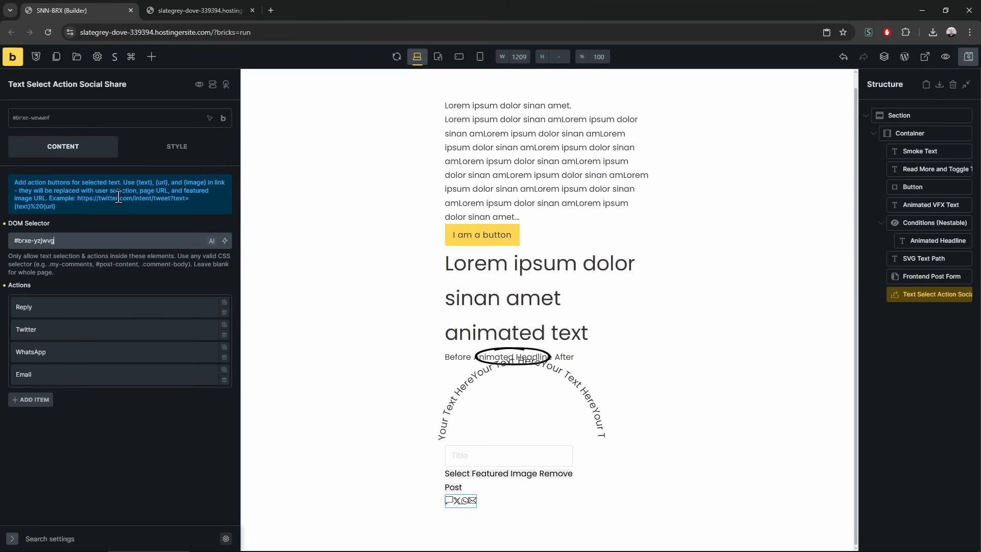
Add another Reply action and review the Reply, Twitter, WhatsApp and Email action settings
click(40, 401)
scroll(115, 432, down, 2)
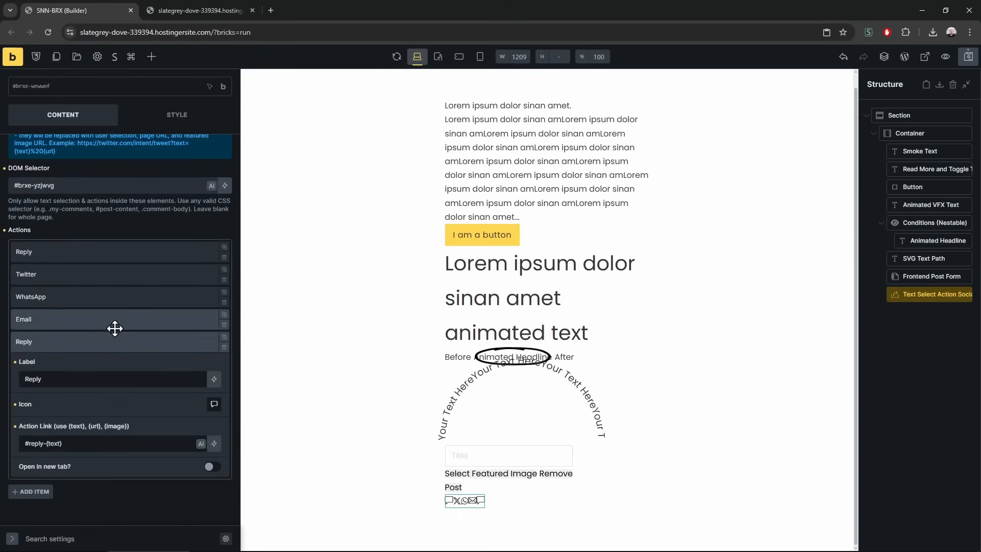
click(101, 318)
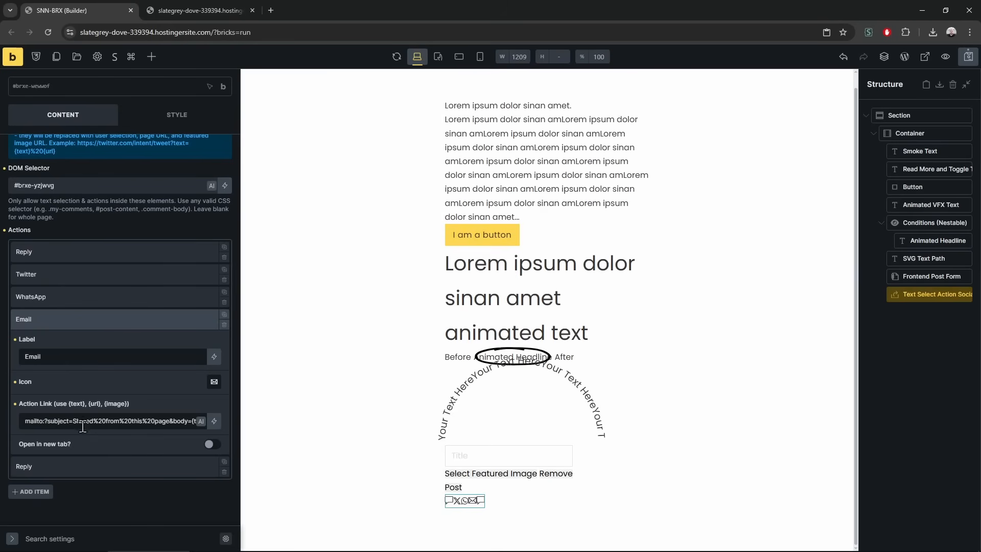
click(77, 250)
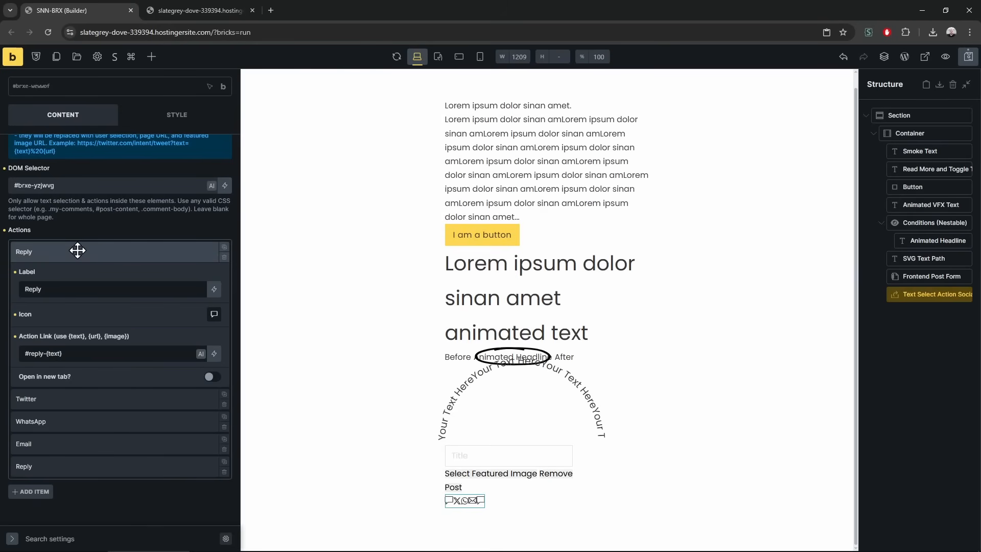
click(74, 401)
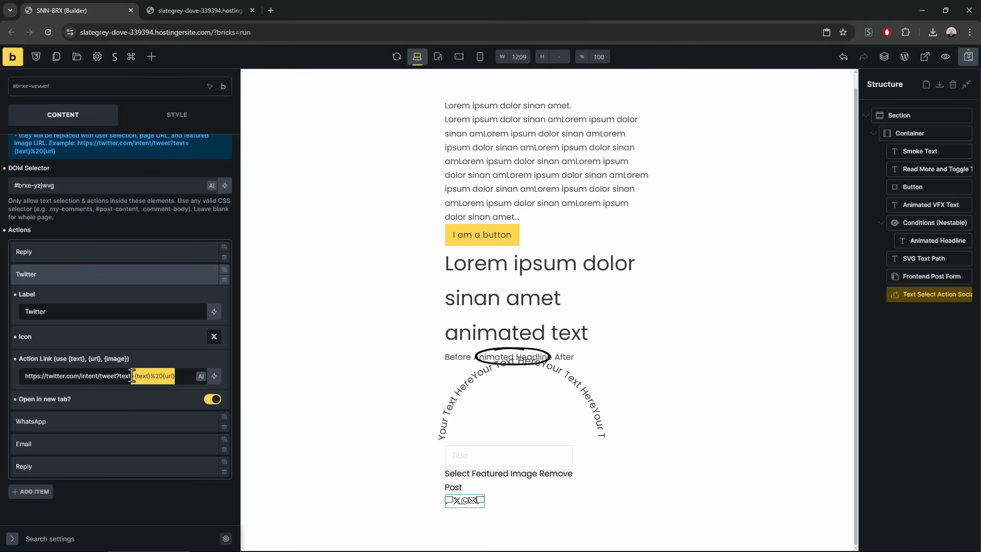
click(63, 423)
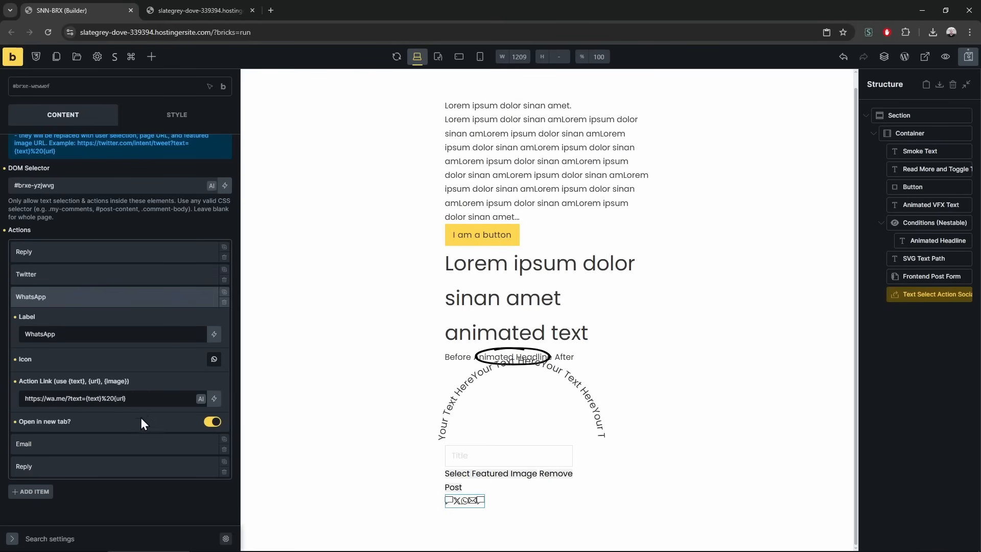
click(64, 442)
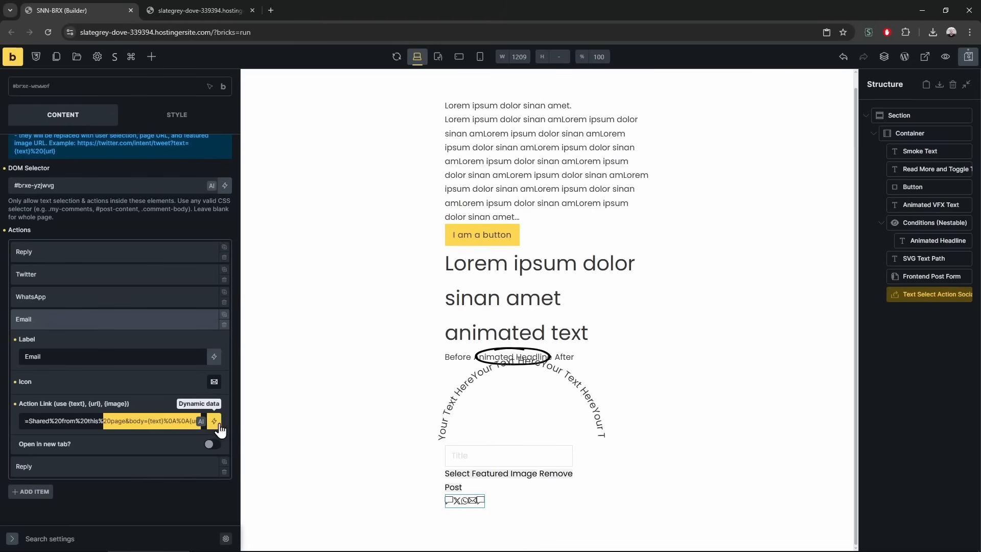
click(127, 467)
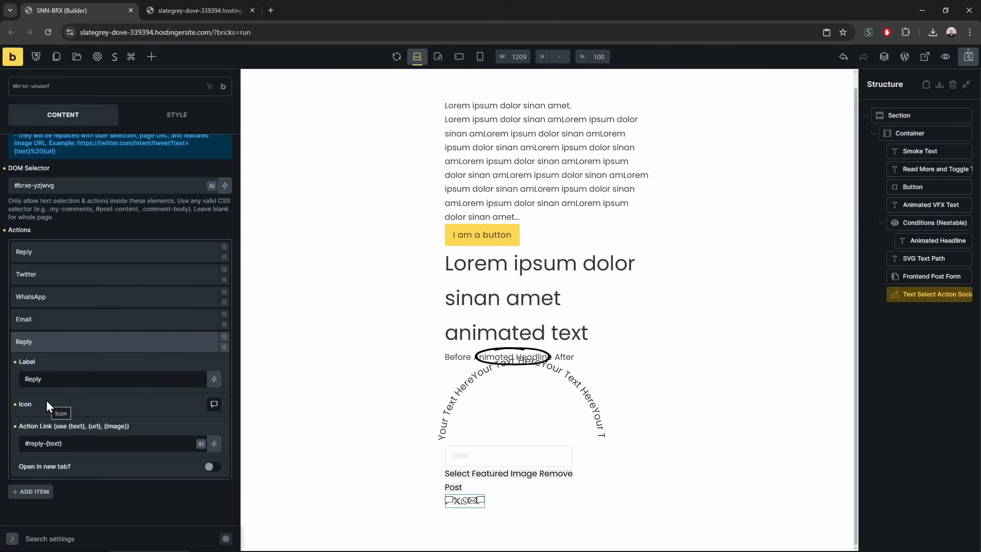
click(188, 8)
click(113, 10)
Switch the new Reply action's icon source to SVG
click(215, 404)
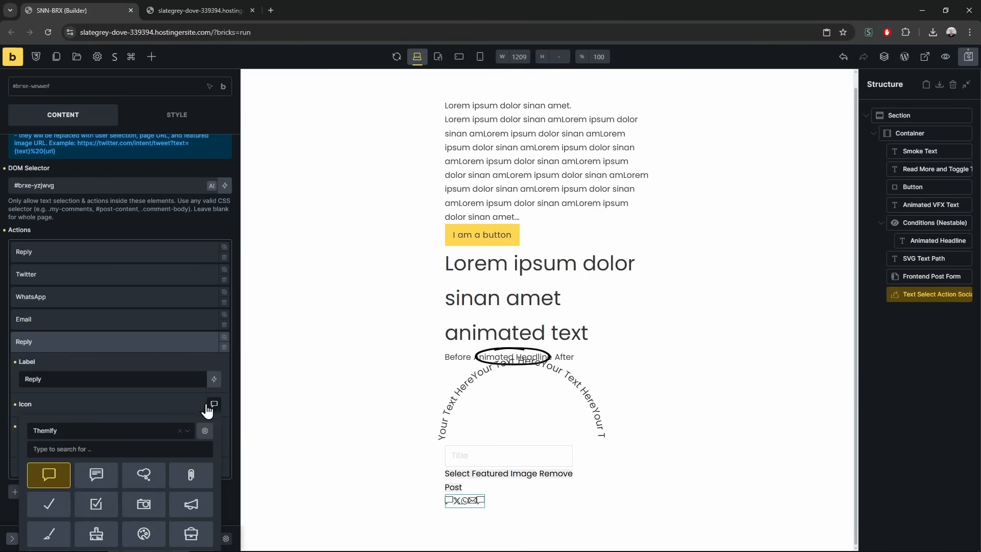
scroll(102, 411, down, 2)
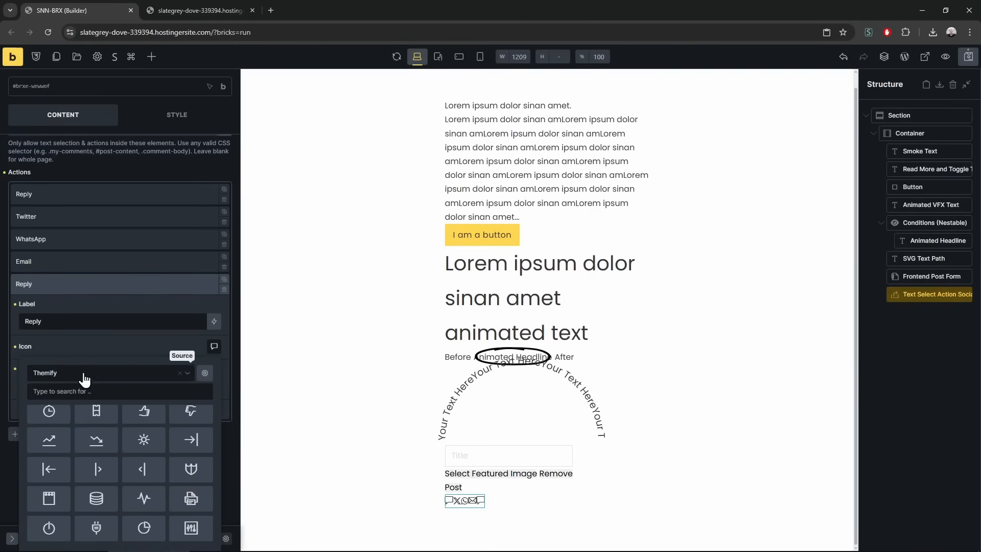
click(83, 376)
click(64, 507)
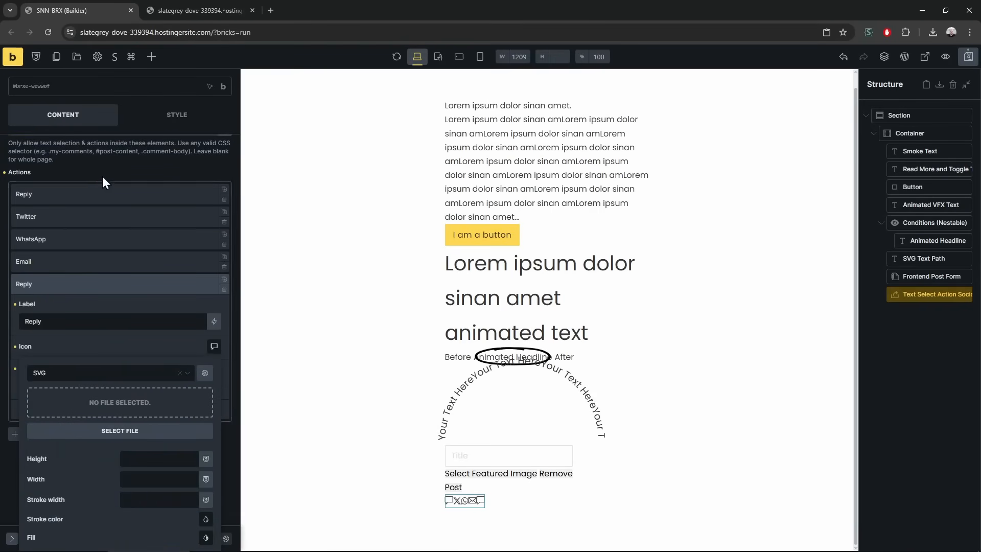
click(109, 284)
Delete the Text Select Action Social Share element and check the preview
right_click(923, 292)
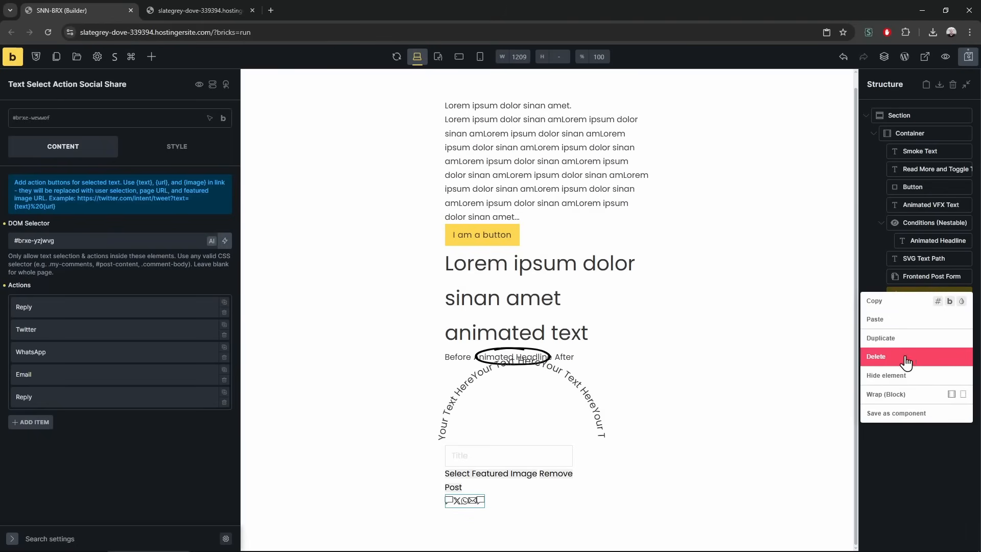
click(830, 352)
click(237, 4)
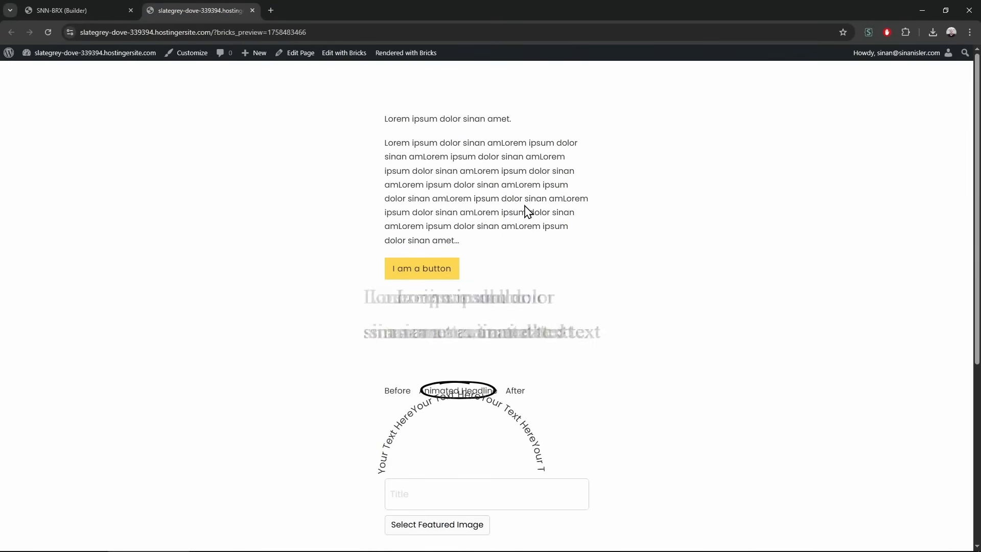
click(102, 11)
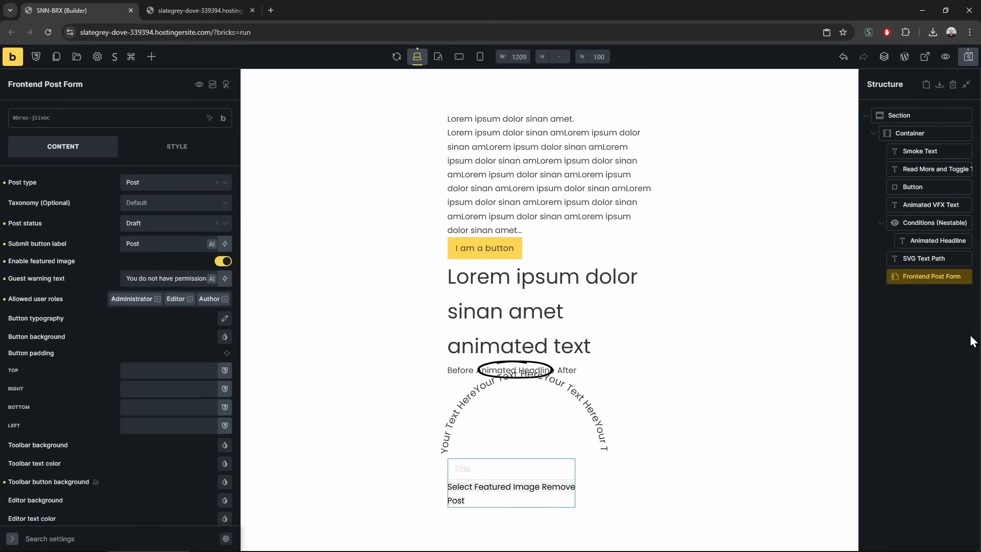
Add a Scroll Line Vertical Indicator below Frontend Post Form and check it in the reloaded preview
click(151, 57)
scroll(121, 473, down, 15)
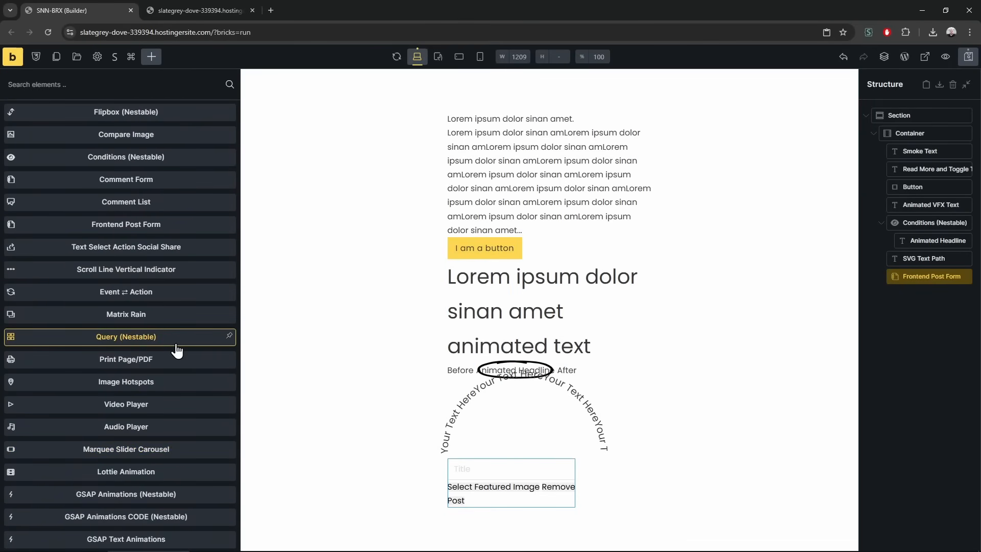
drag(145, 271, 924, 296)
click(148, 9)
key(F5)
scroll(216, 364, down, 7)
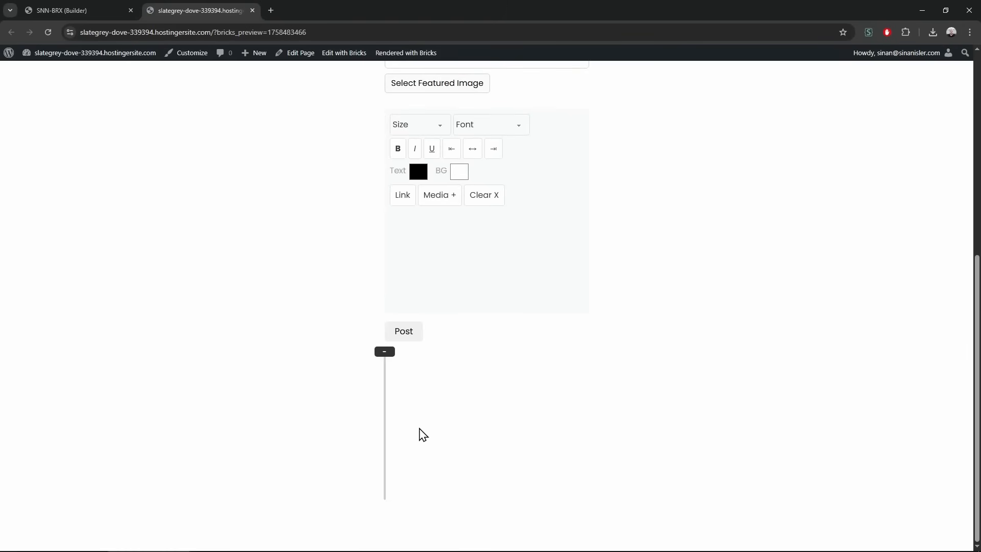
click(83, 8)
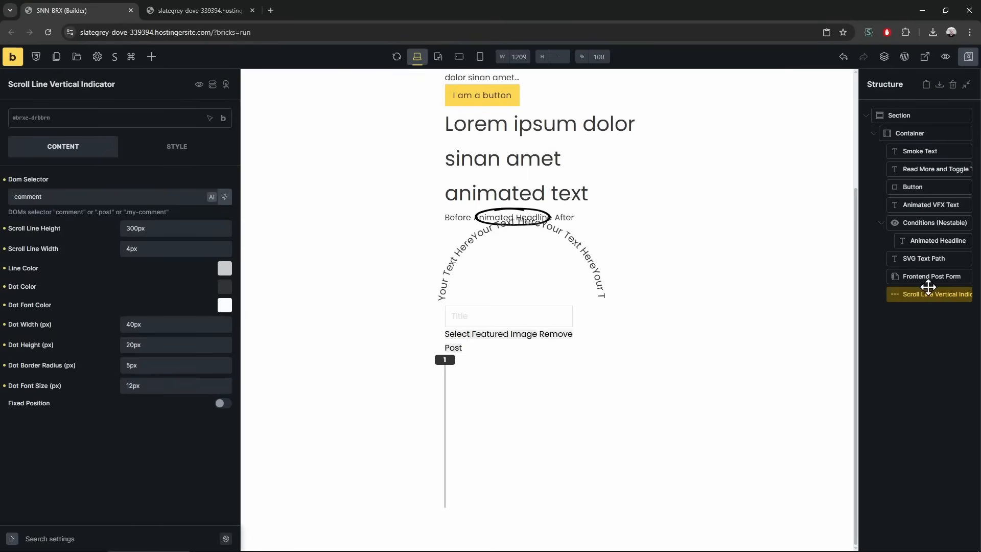
Set the indicator's DOM Selector to body and test the scroll line in the preview
scroll(587, 254, up, 3)
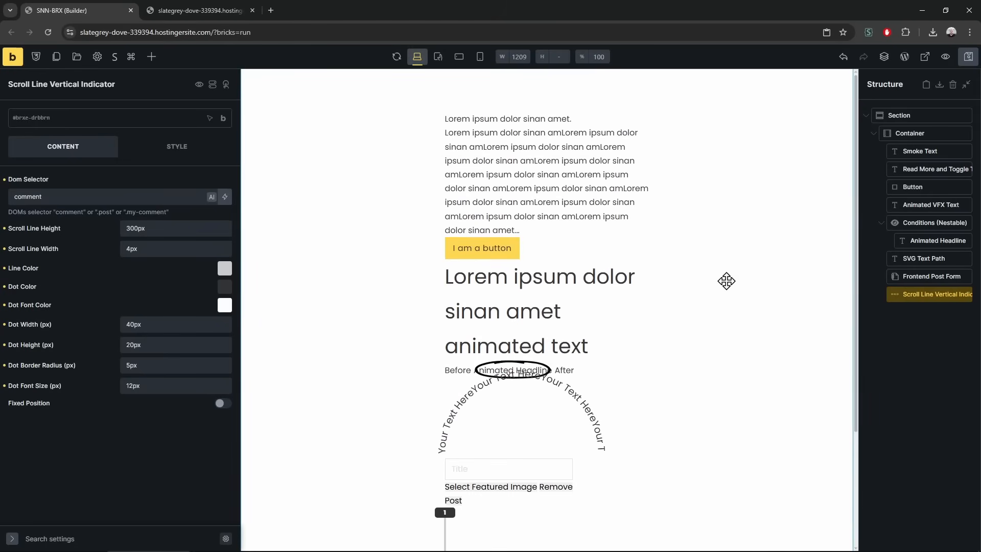
double_click(146, 196)
text(b)
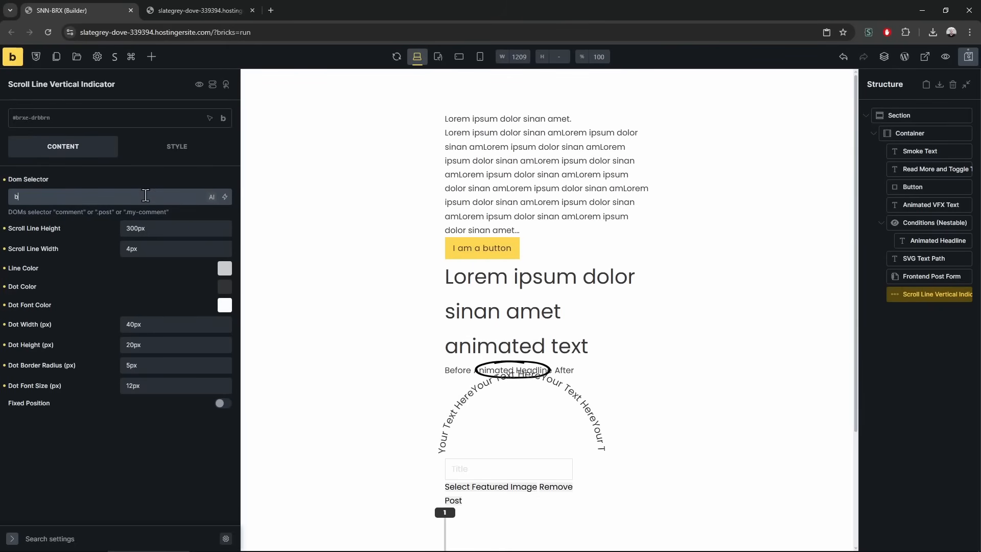
click(200, 10)
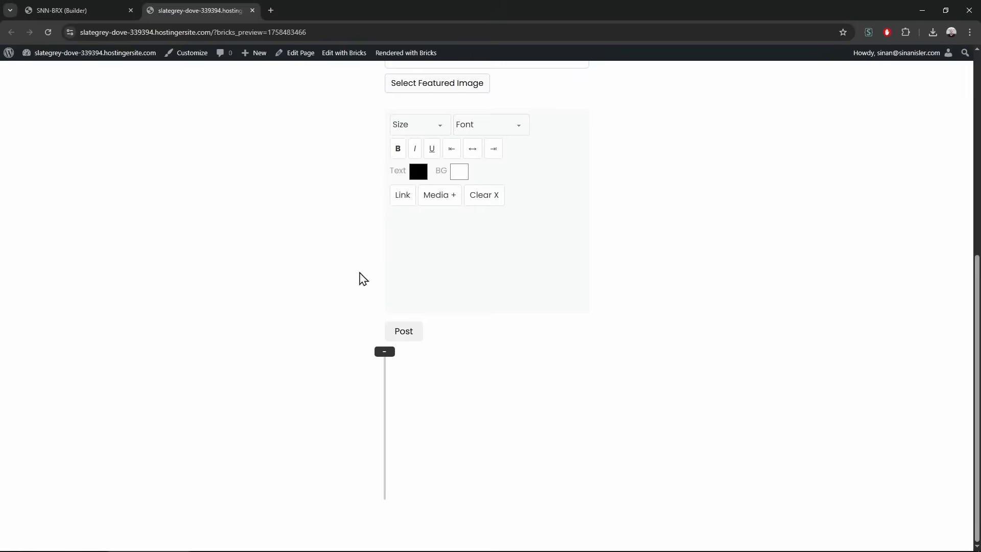
scroll(642, 380, up, 4)
scroll(623, 374, down, 4)
scroll(612, 371, up, 6)
scroll(615, 377, down, 4)
scroll(615, 377, up, 2)
scroll(370, 188, down, 4)
key(ctrl+shift+Tab)
Move the Scroll Line Vertical Indicator below the Button and verify it in the reloaded preview
drag(915, 294, 920, 204)
click(154, 5)
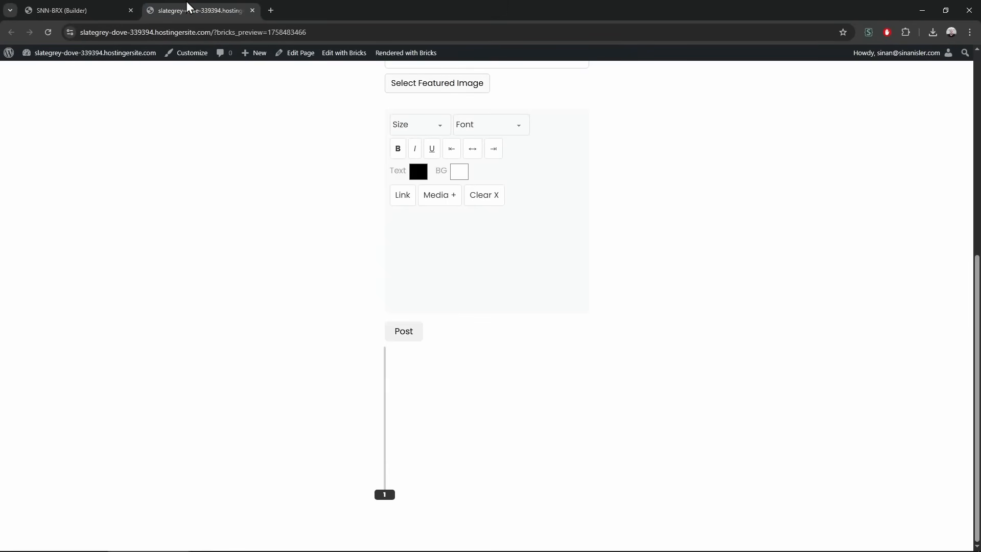
key(F5)
scroll(132, 332, down, 3)
scroll(132, 332, up, 2)
scroll(131, 332, down, 2)
scroll(131, 333, up, 1)
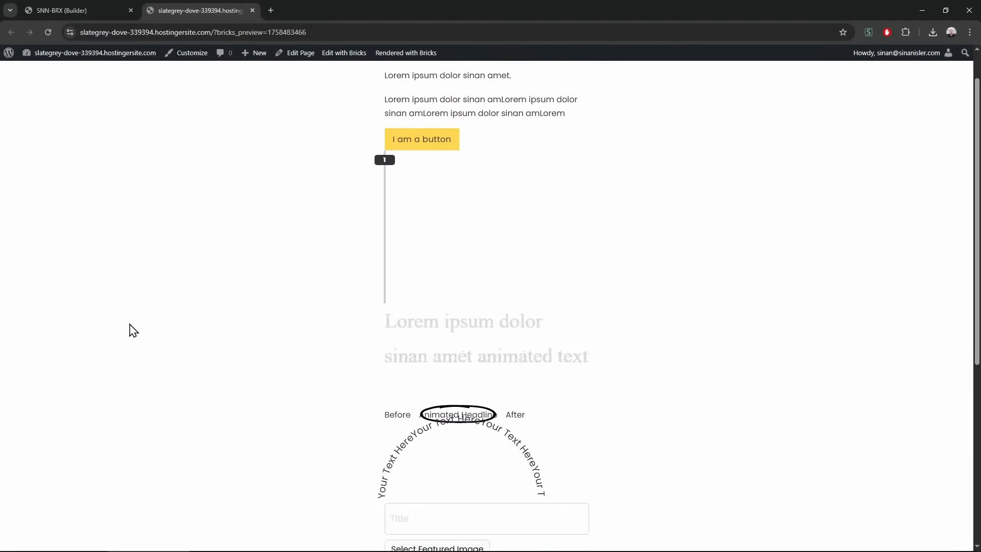
scroll(130, 331, down, 1)
click(77, 10)
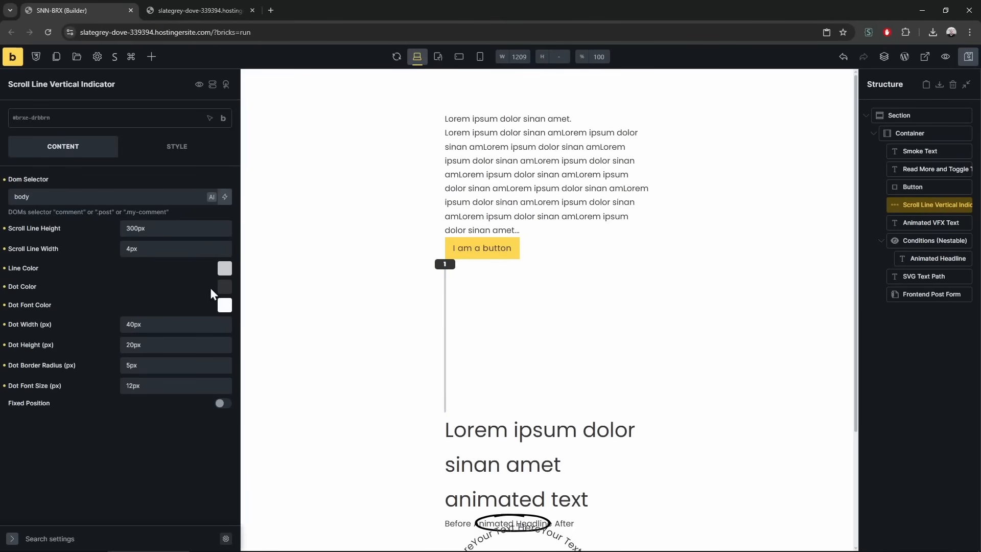
click(203, 10)
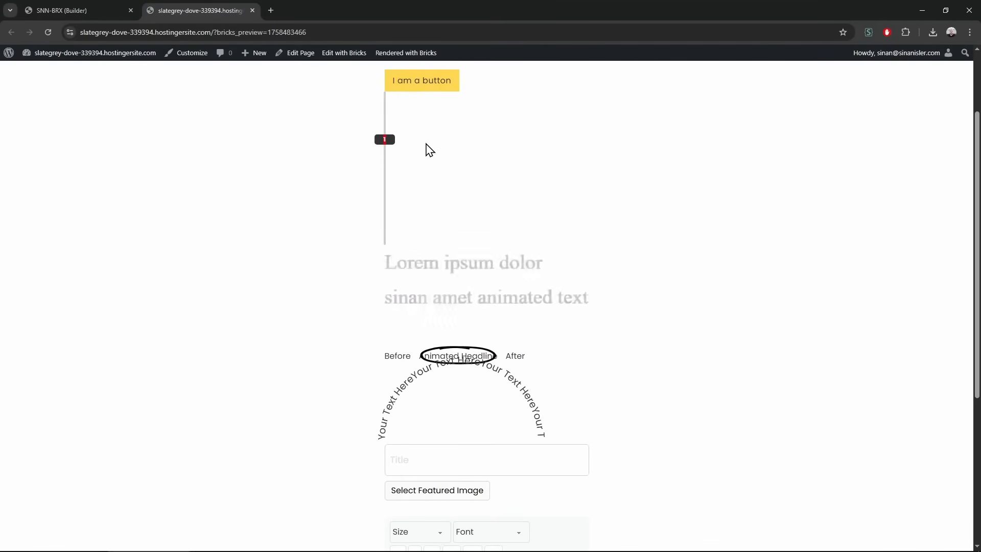
scroll(313, 201, up, 2)
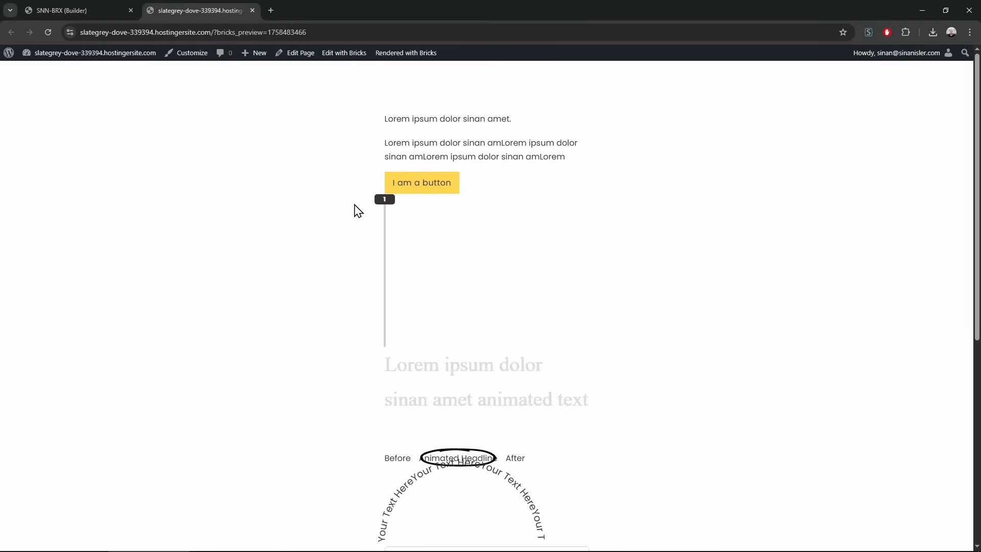
click(103, 9)
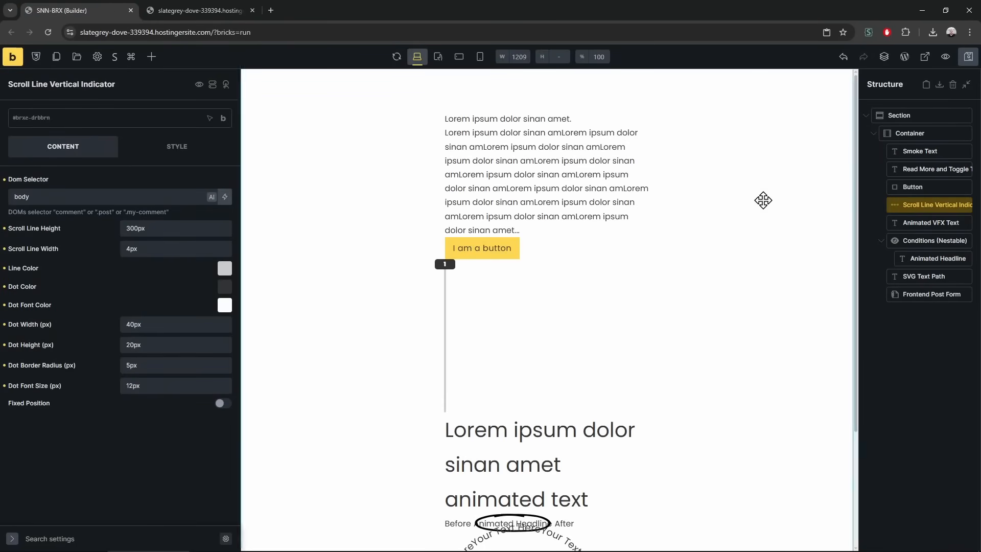
Change the DOM Selector from body to div and test the line in the preview
double_click(102, 200)
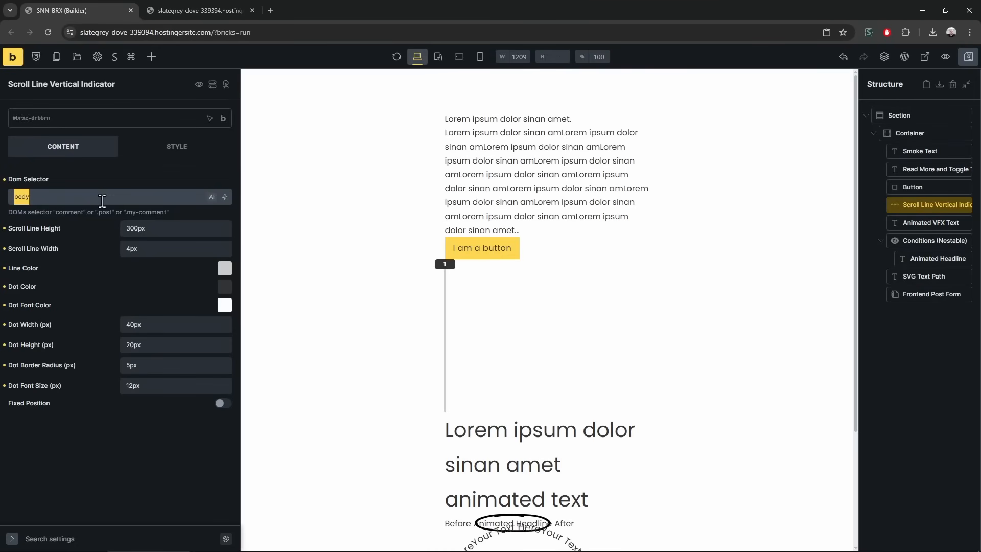
click(192, 10)
scroll(127, 233, down, 4)
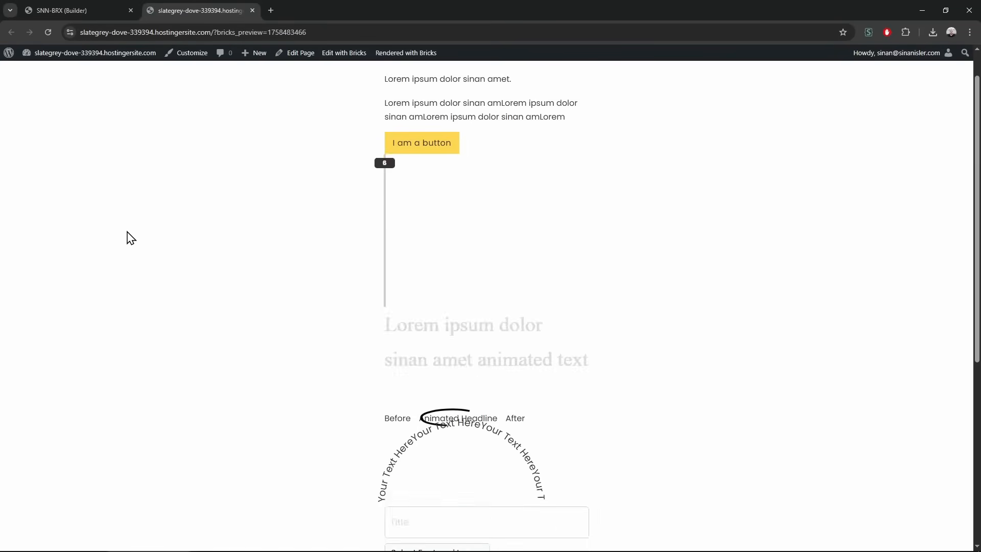
scroll(131, 237, up, 2)
scroll(131, 238, down, 3)
scroll(131, 238, up, 1)
scroll(131, 237, up, 1)
scroll(132, 237, down, 2)
scroll(131, 237, up, 3)
scroll(132, 238, up, 1)
scroll(131, 238, down, 3)
scroll(131, 237, up, 4)
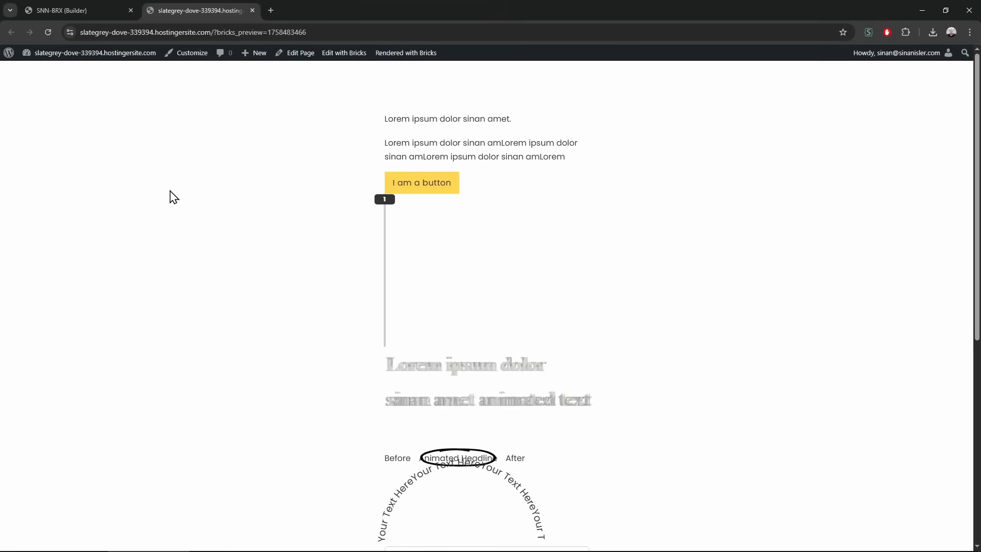
Close the site preview tab and bring up the list of addable elements
click(77, 10)
click(252, 10)
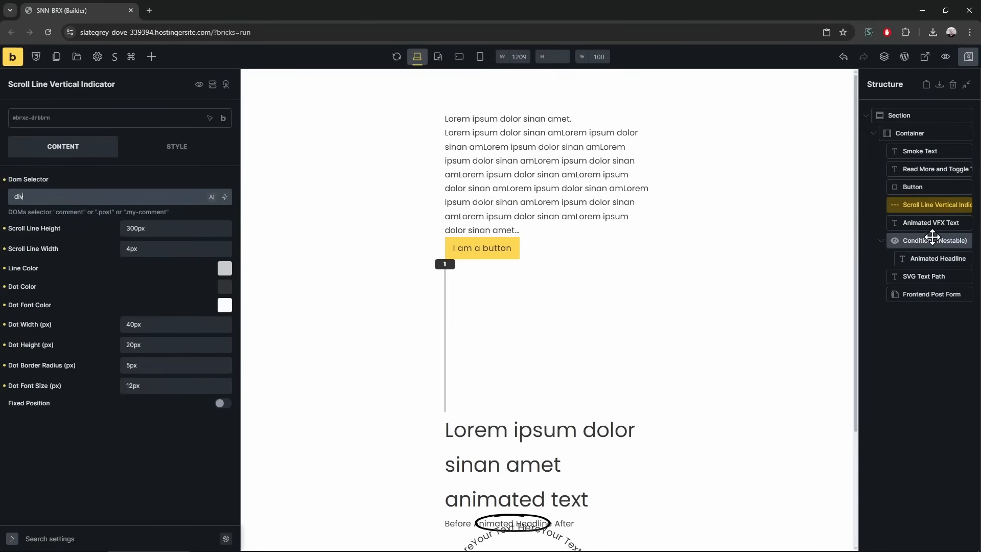
click(152, 56)
scroll(138, 429, down, 15)
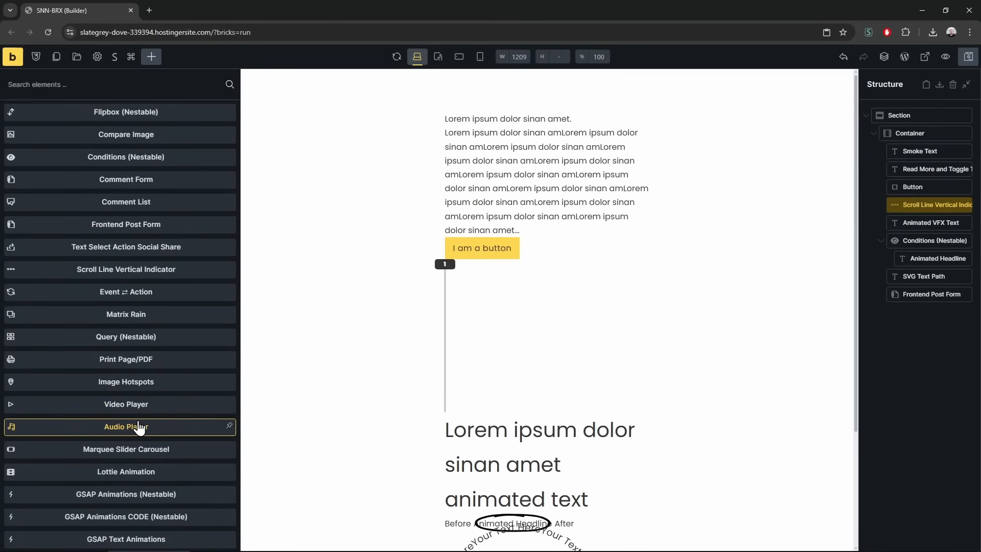
Place Event ⇄ Action below Scroll Line Vertical Indicator, set event to mousemove, add a select action
drag(153, 294, 951, 224)
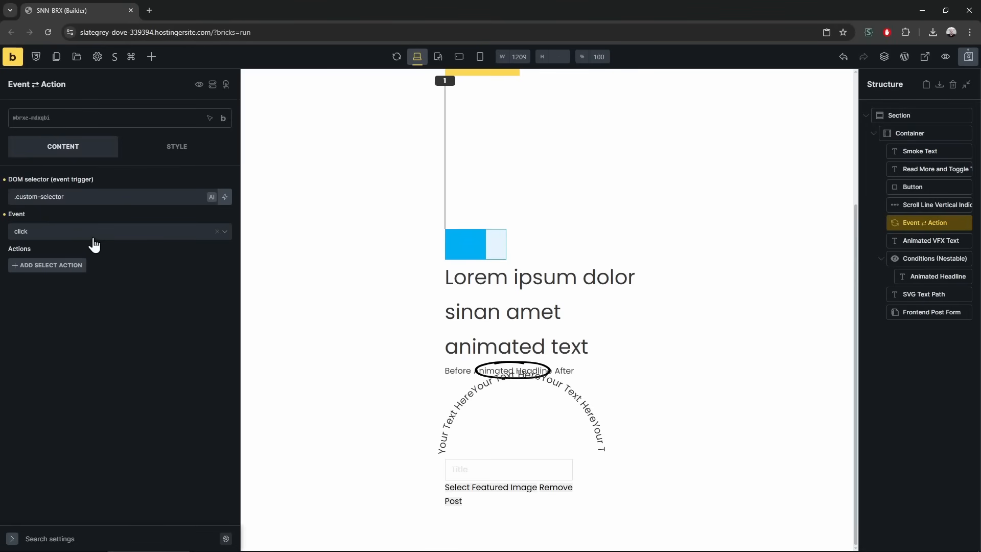
click(88, 193)
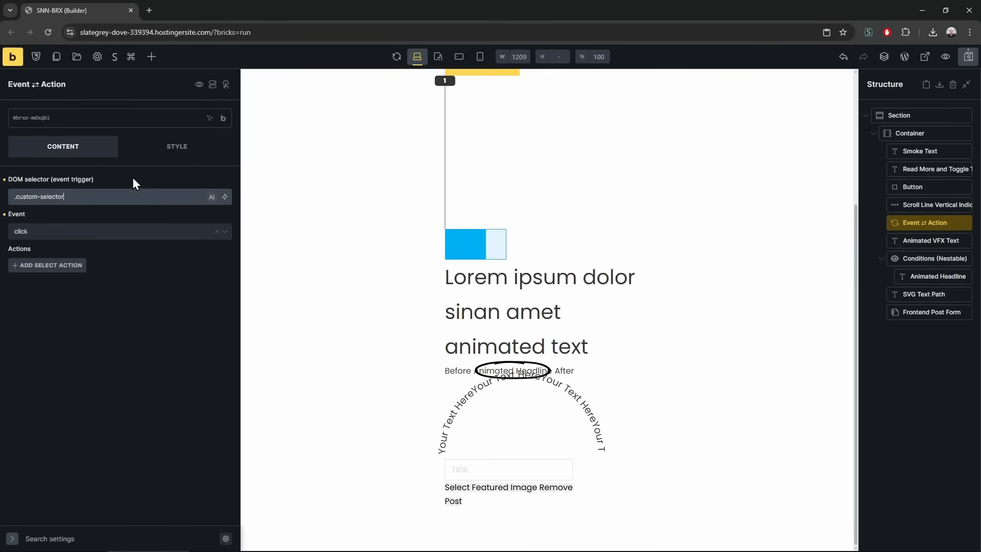
click(77, 236)
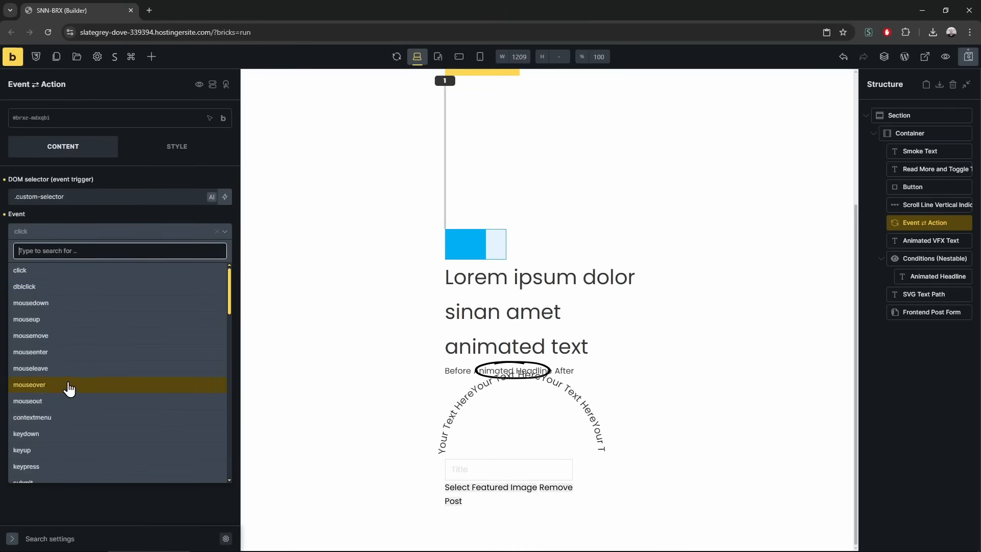
scroll(70, 368, down, 2)
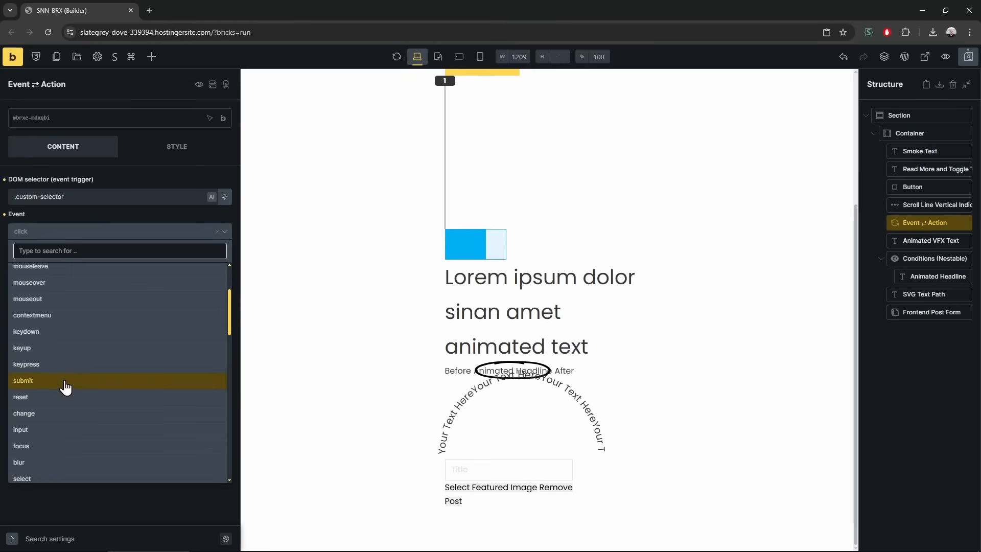
scroll(60, 407, down, 10)
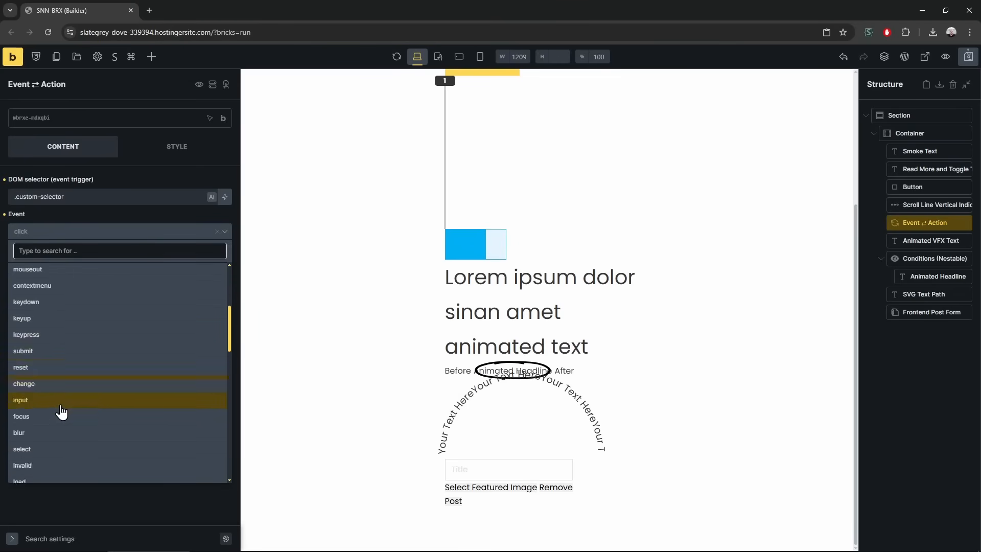
scroll(62, 408, down, 1)
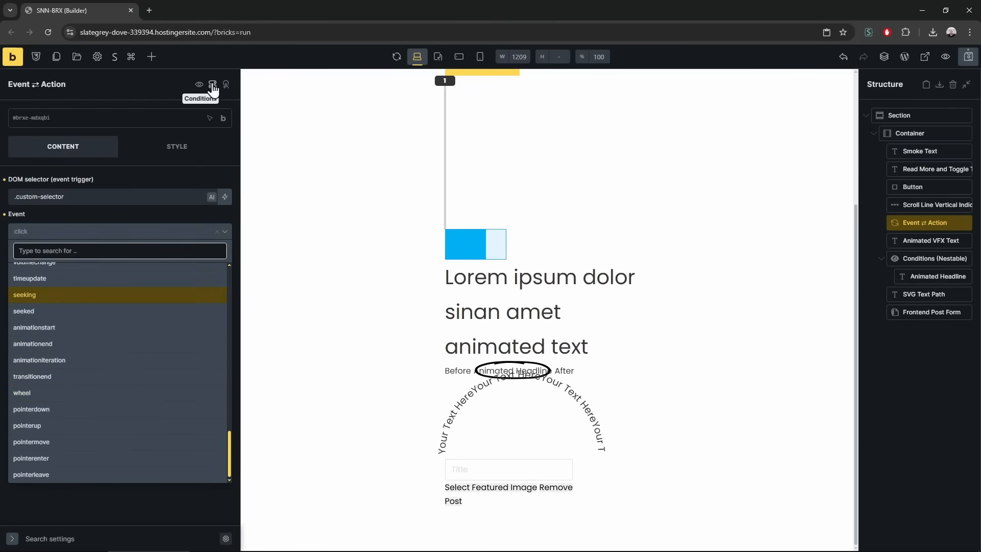
scroll(81, 404, up, 8)
scroll(80, 395, up, 5)
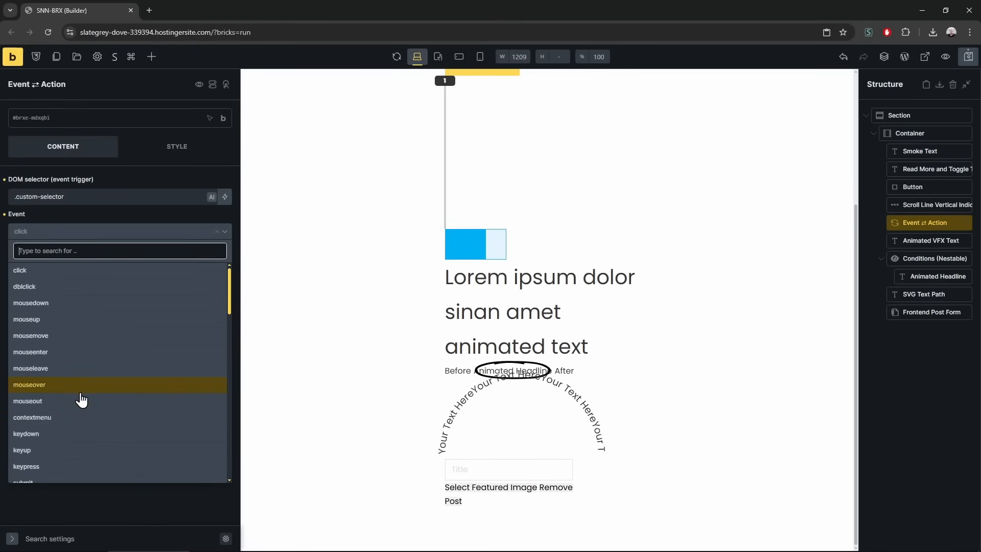
click(85, 336)
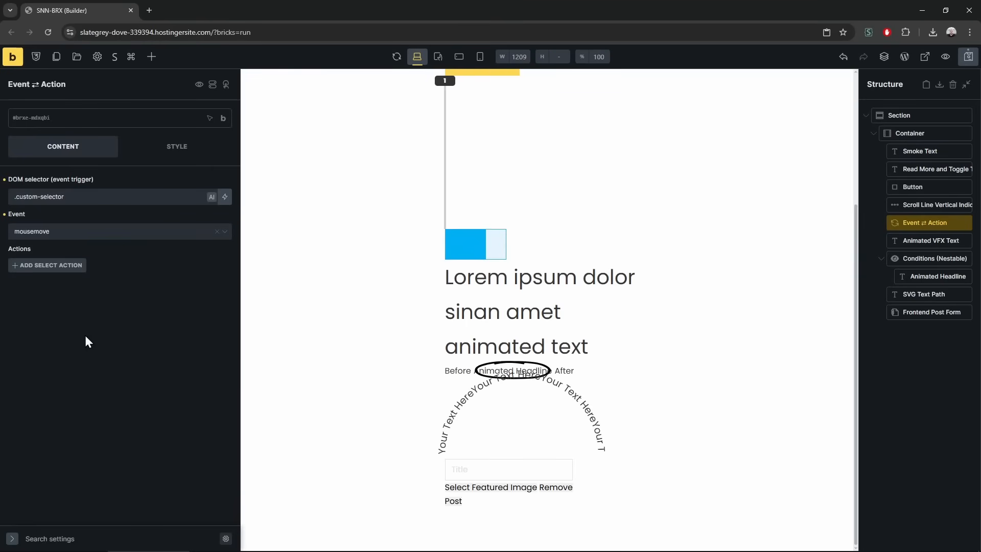
click(47, 265)
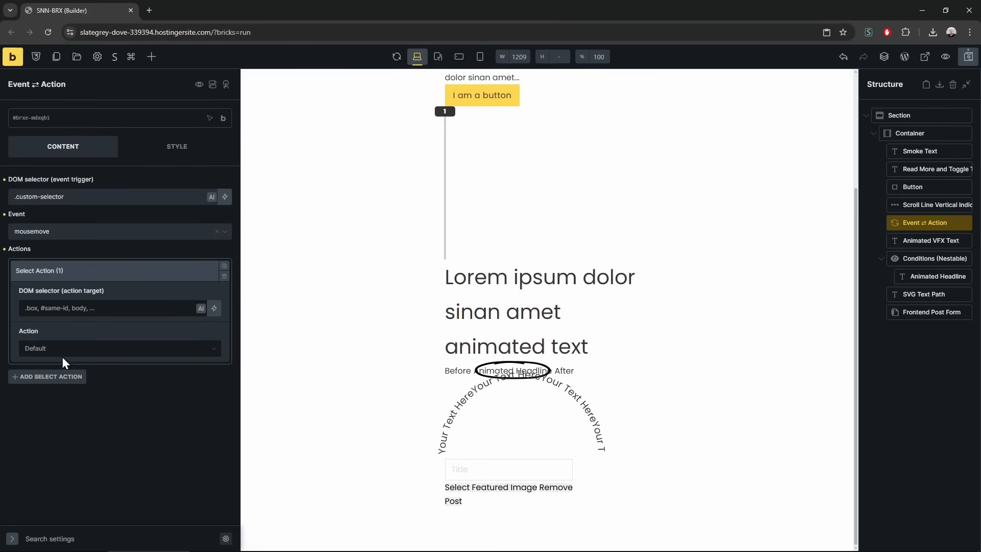
Choose the Add Class action and copy the Button's element ID
click(61, 354)
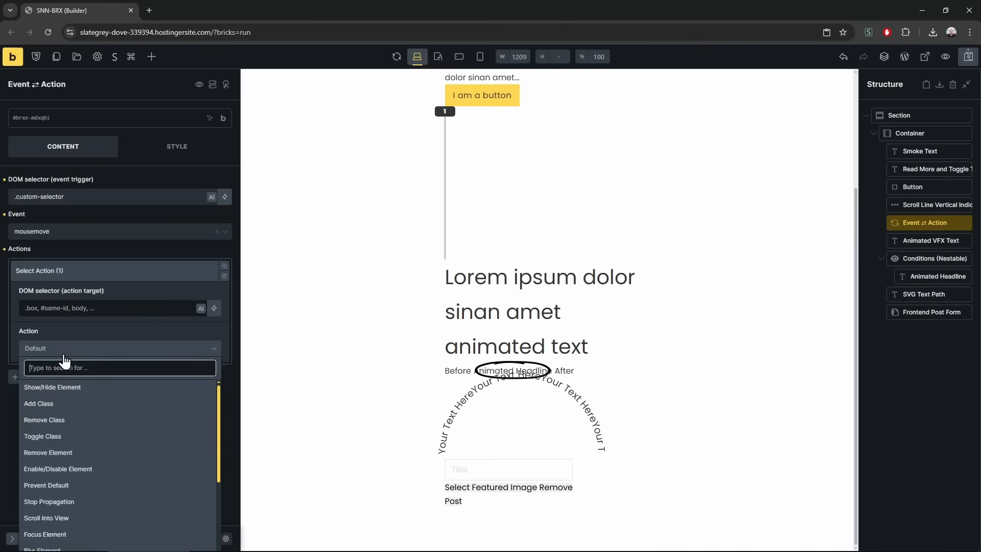
click(83, 413)
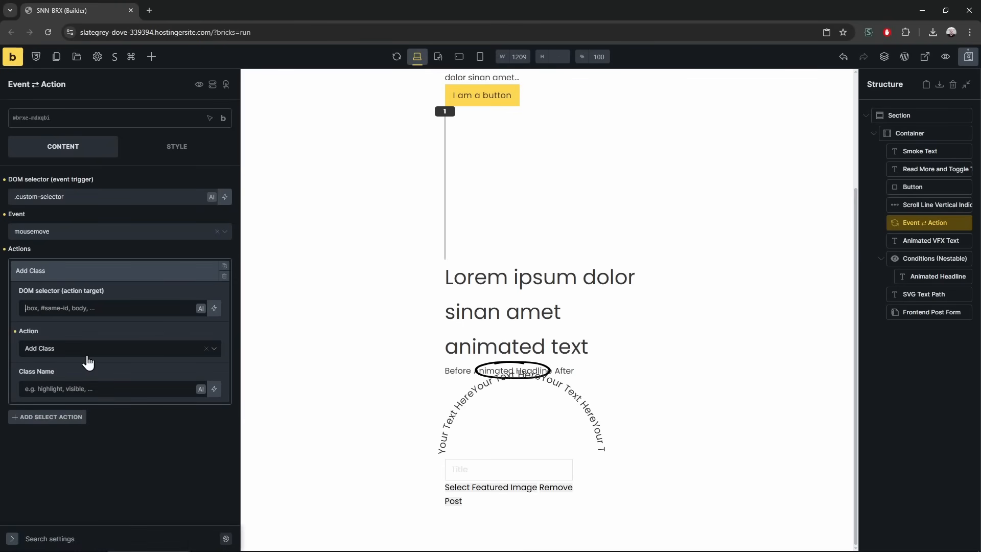
triple_click(25, 197)
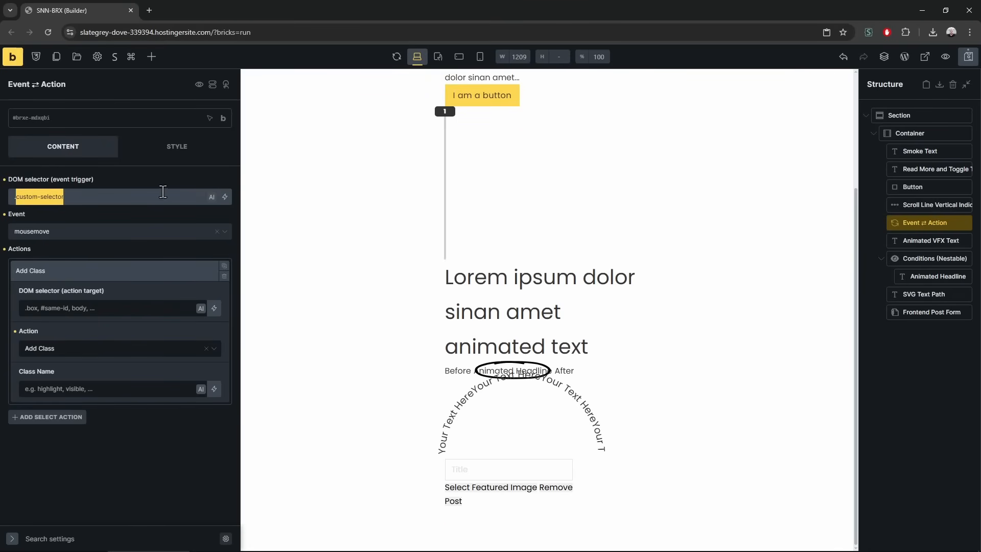
right_click(486, 99)
click(563, 112)
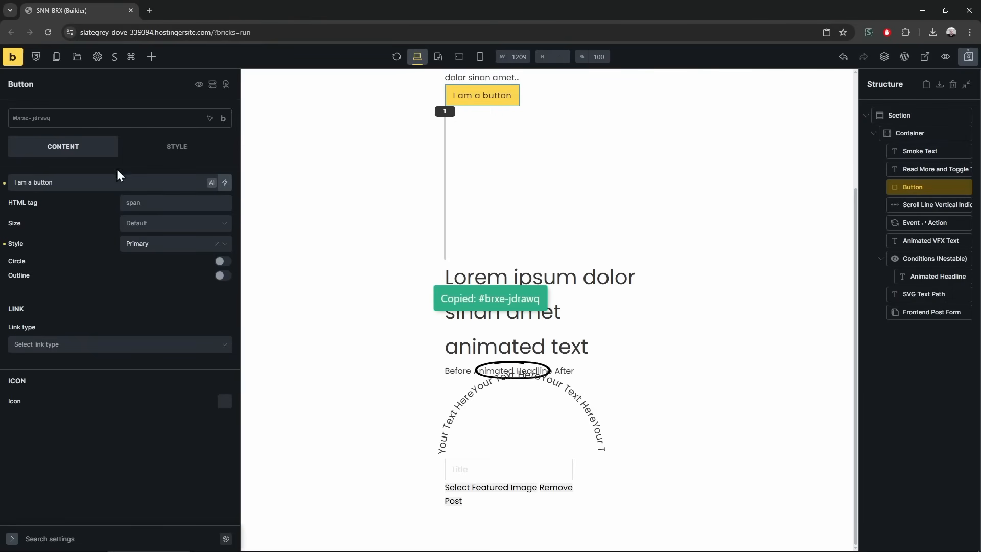
triple_click(118, 182)
text(#brxe-jdrawq)
key(ctrl+z)
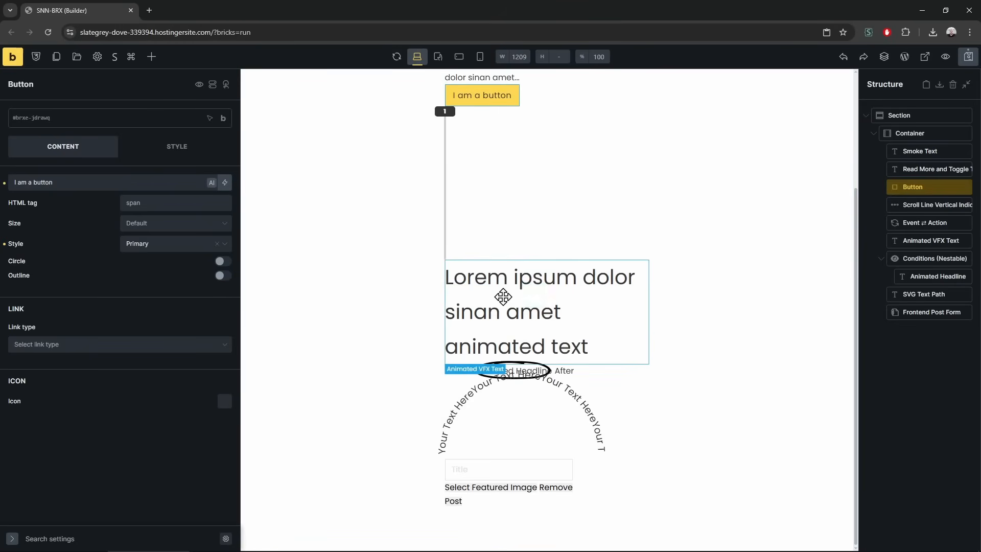
Move Event ⇄ Action below Frontend Post Form, use the Button ID as trigger, and set event to click
click(925, 223)
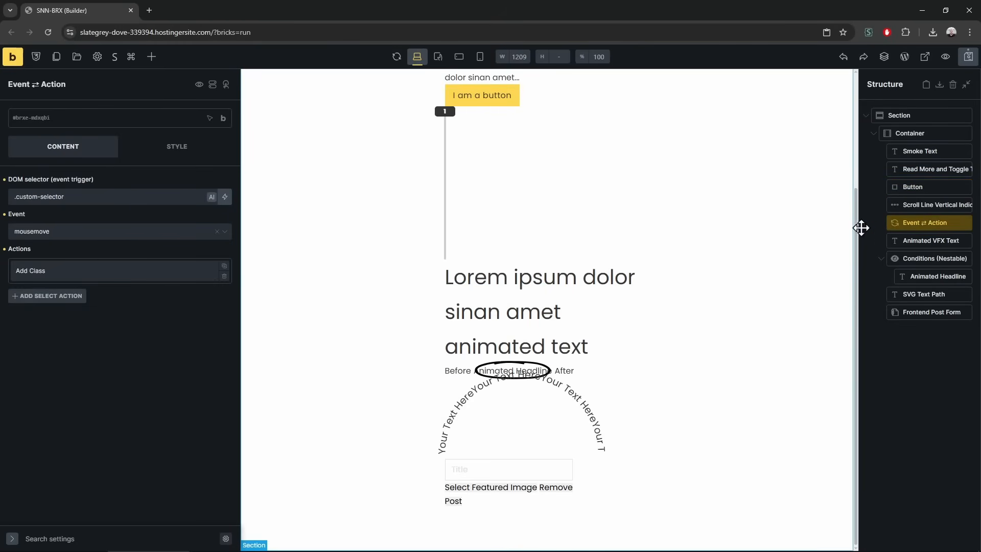
drag(892, 220, 902, 128)
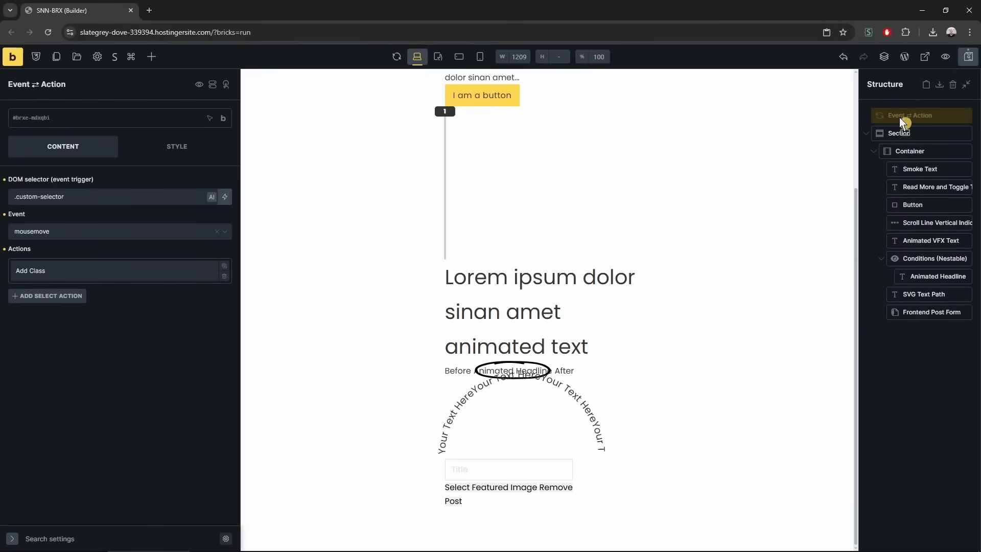
drag(899, 323, 900, 313)
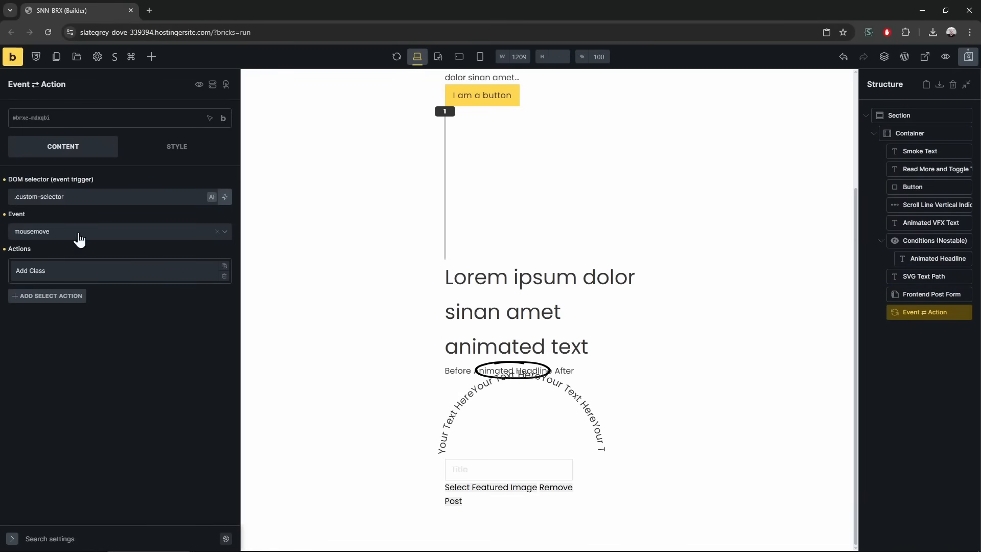
click(72, 199)
text(#brxe-jdrawq)
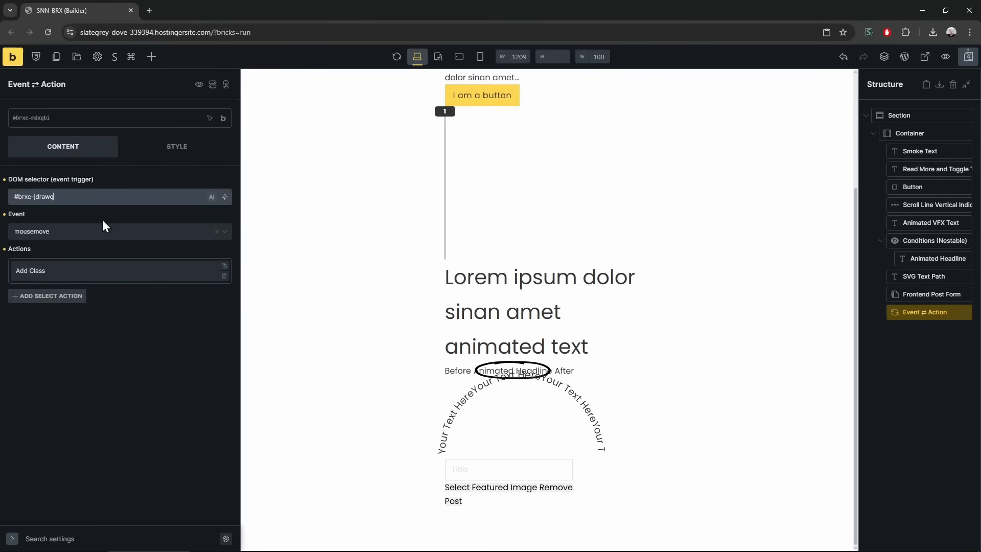
click(77, 233)
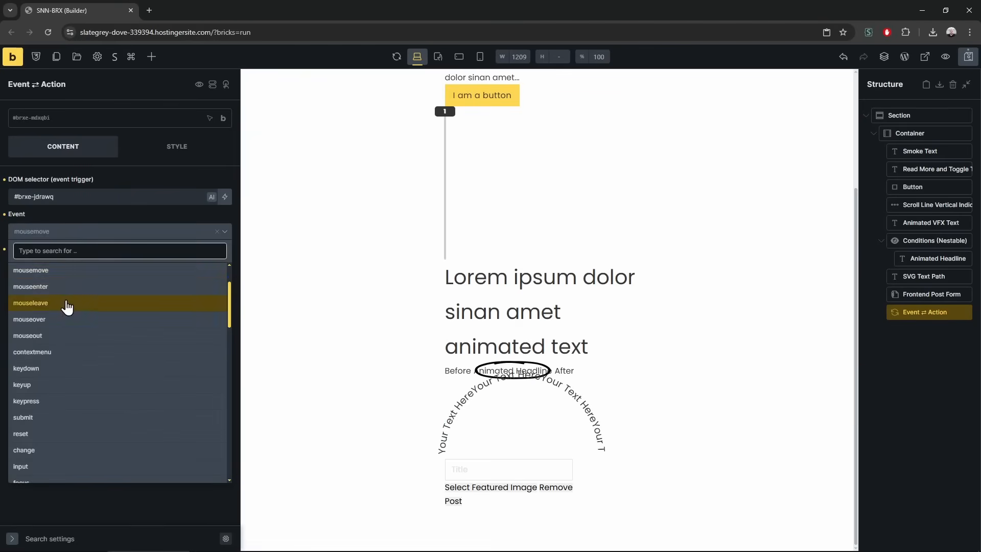
text(cli)
click(73, 271)
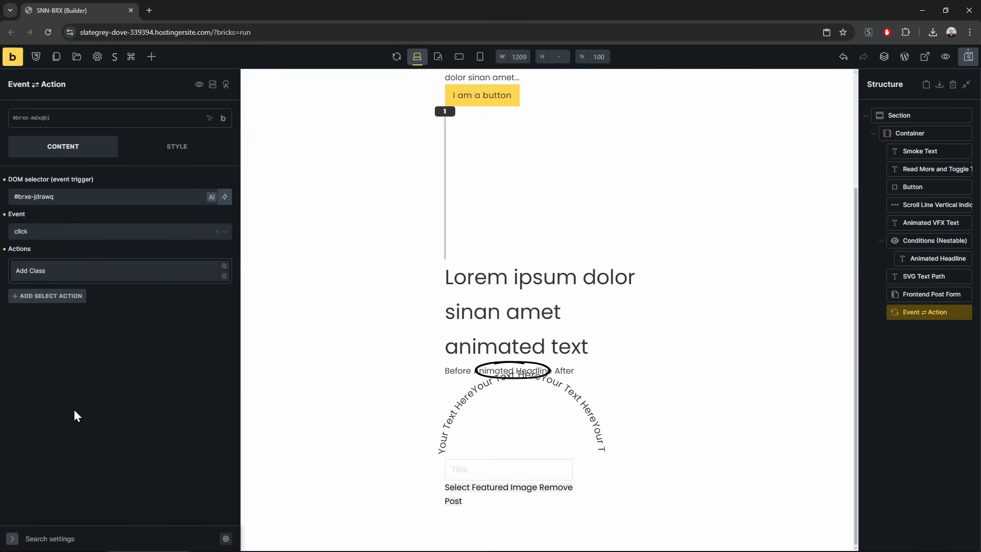
click(57, 235)
click(59, 238)
Paste the Read More text's ID as the Add Class target and save the page
click(100, 269)
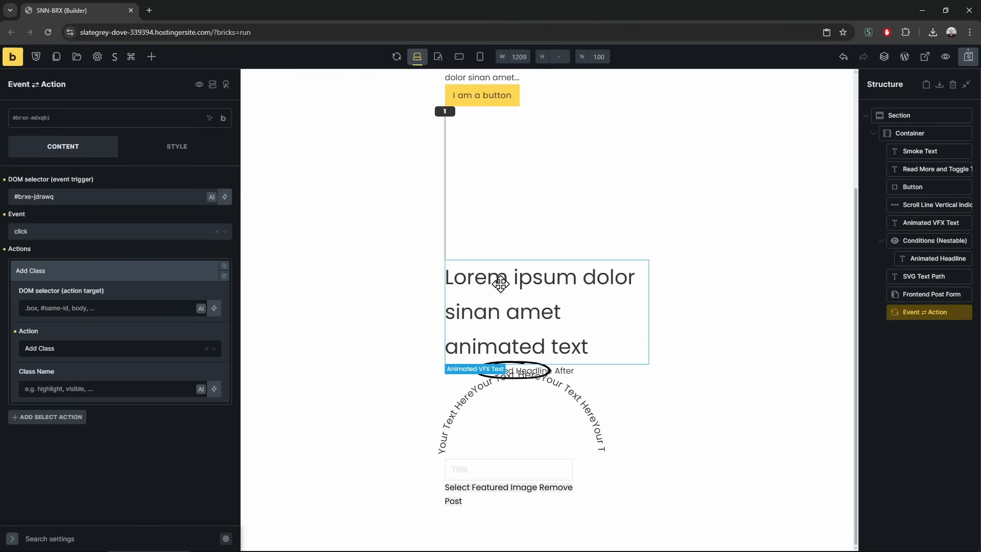
scroll(501, 252, up, 3)
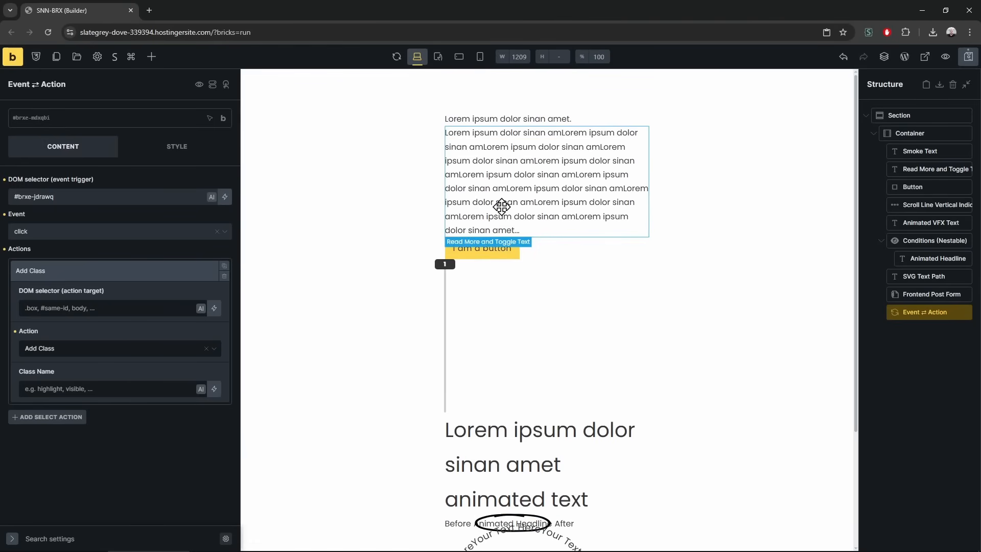
right_click(501, 169)
click(570, 139)
click(451, 252)
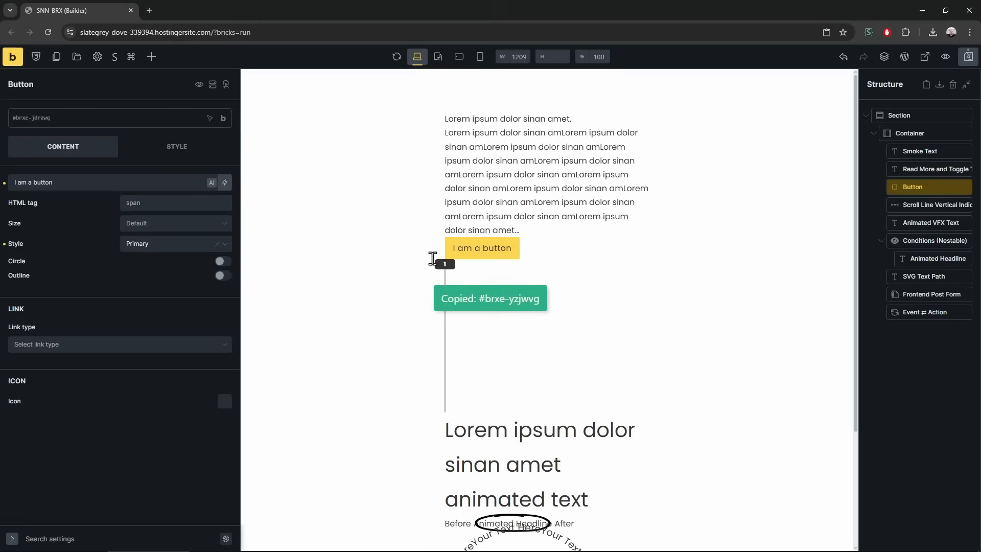
click(956, 310)
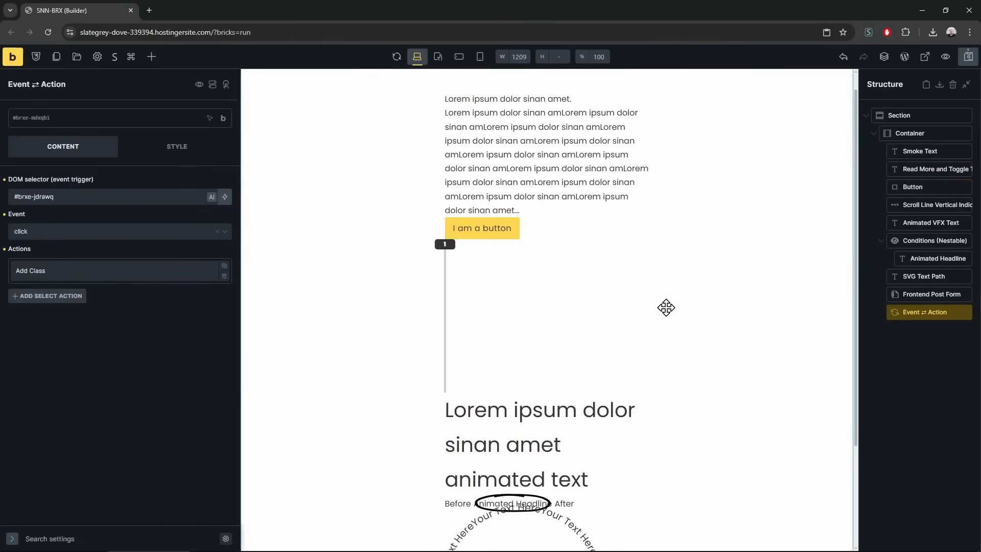
click(82, 231)
click(66, 270)
click(66, 272)
key(ctrl+v)
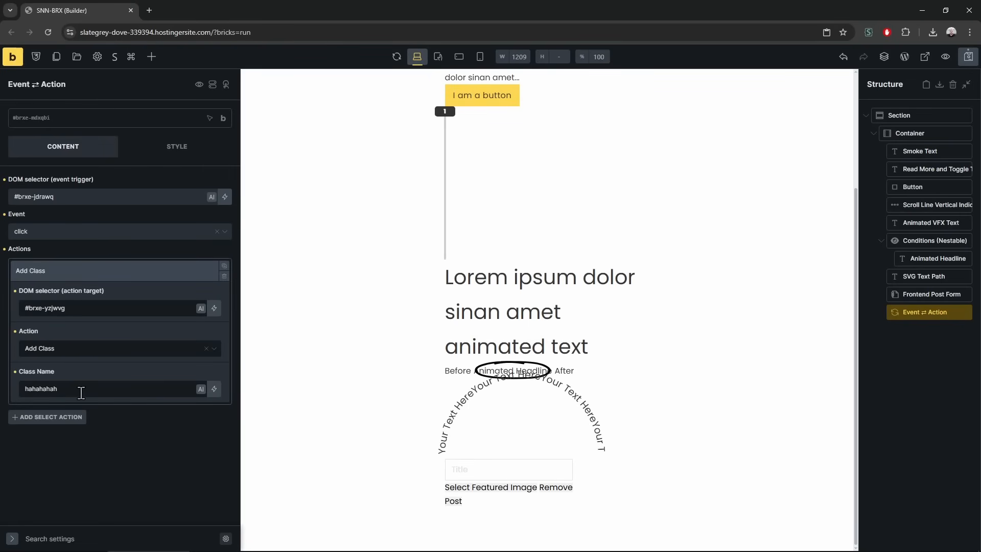
key(ctrl+s)
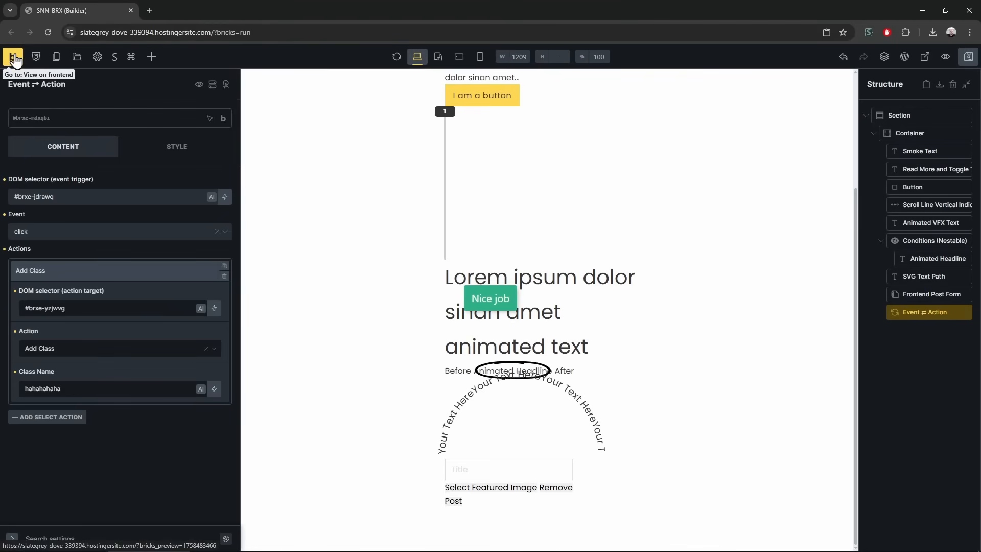
In the frontend preview, inspect the toggle-text paragraph in DevTools and test the button's expand and collapse
click(11, 56)
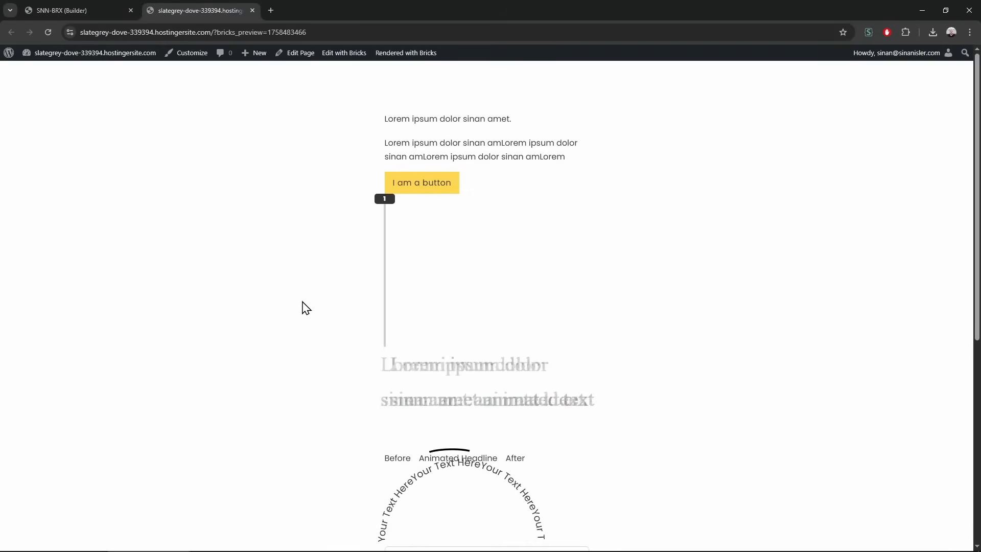
scroll(600, 315, down, 5)
scroll(600, 315, up, 5)
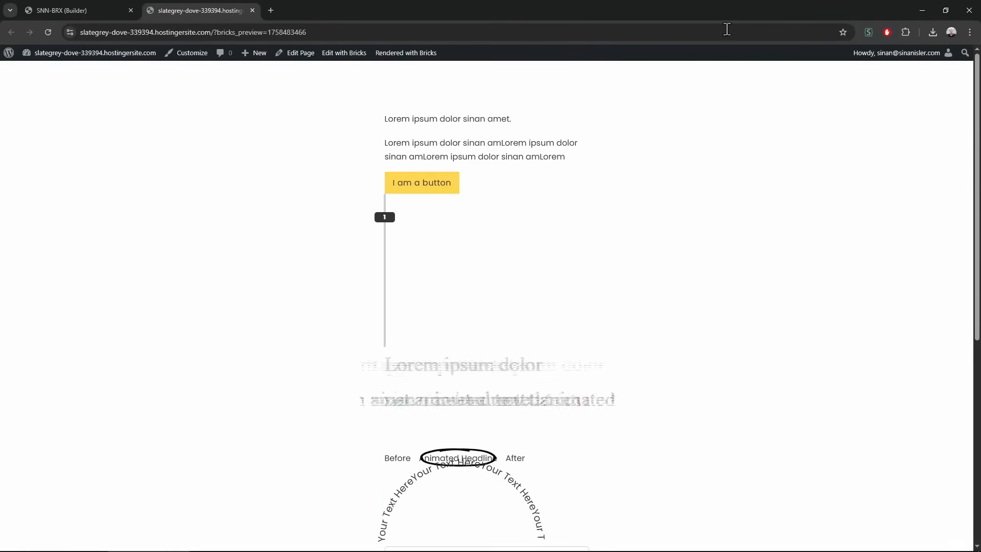
key(F12)
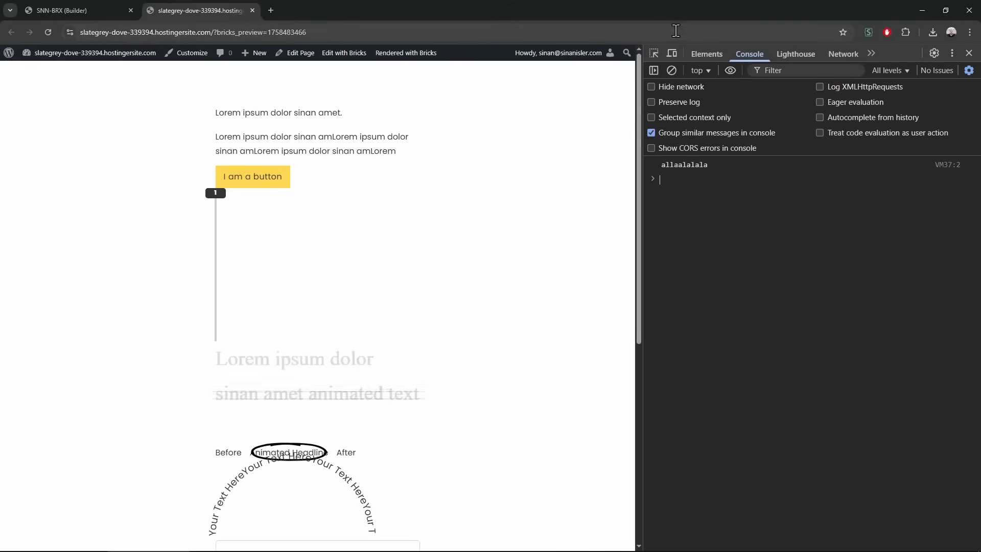
click(656, 55)
click(349, 150)
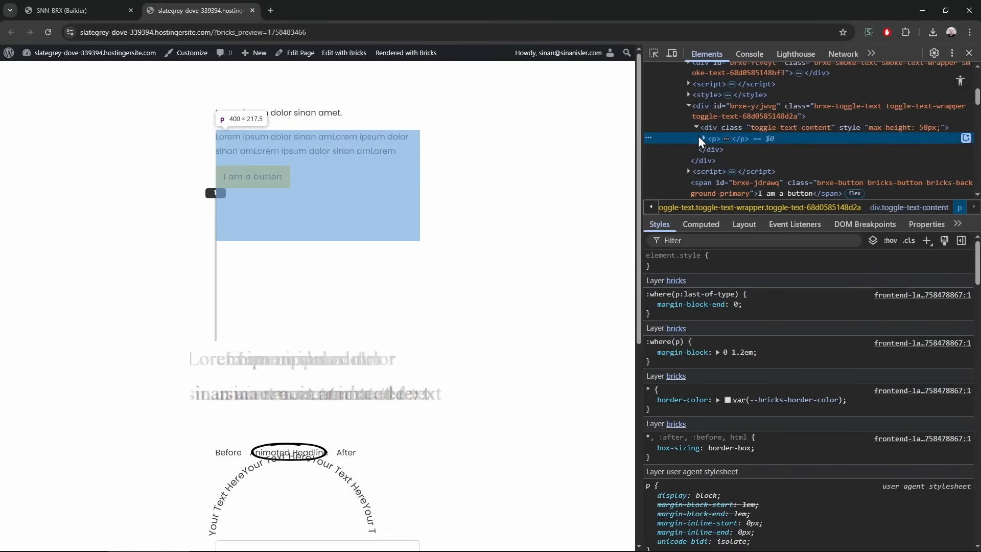
click(269, 183)
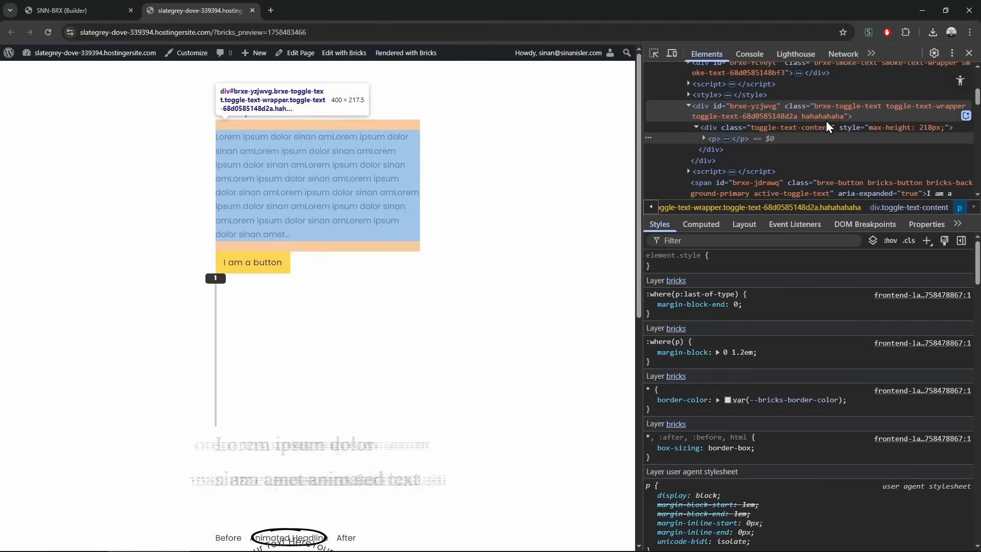
click(251, 263)
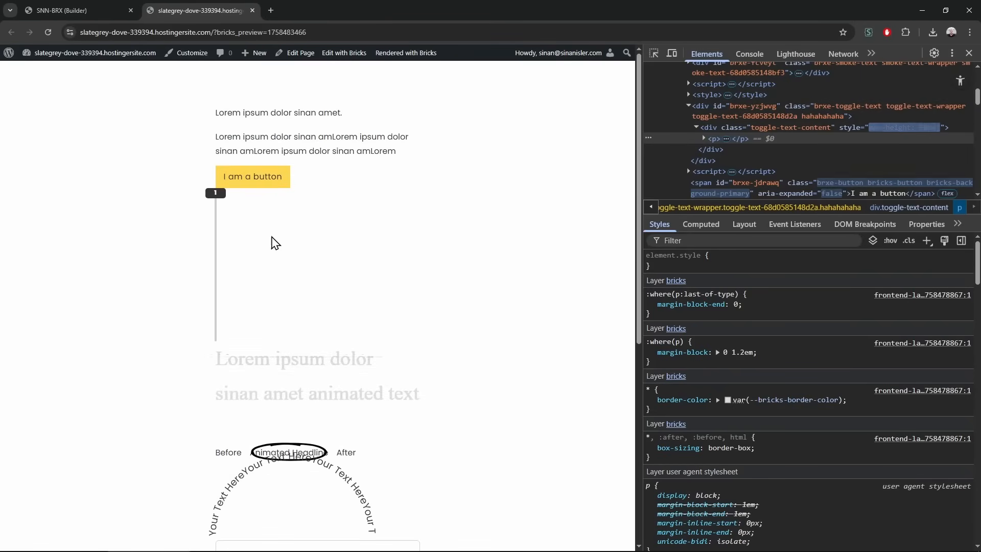
Change the Event ⇄ Action from Add Class to Toggle Class
key(ctrl+Tab)
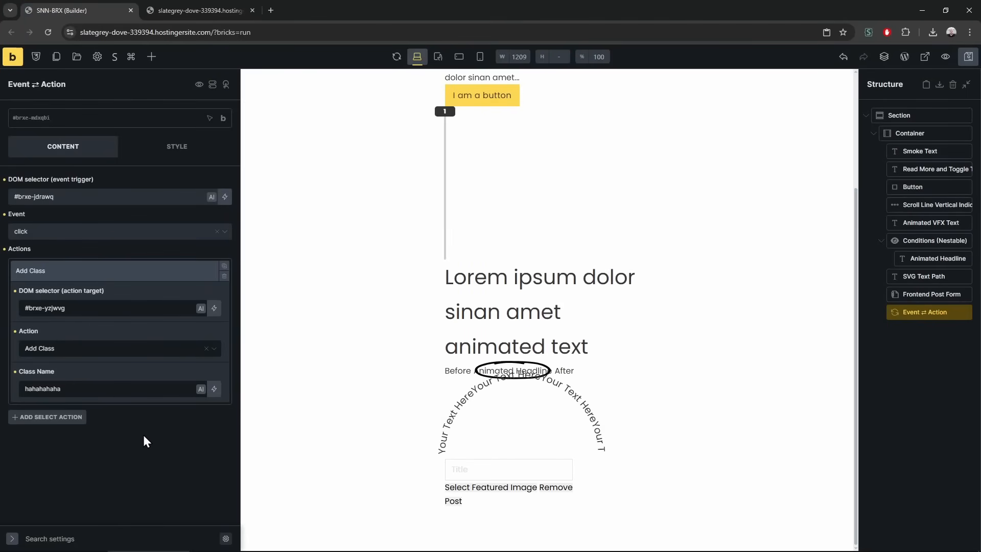
click(114, 350)
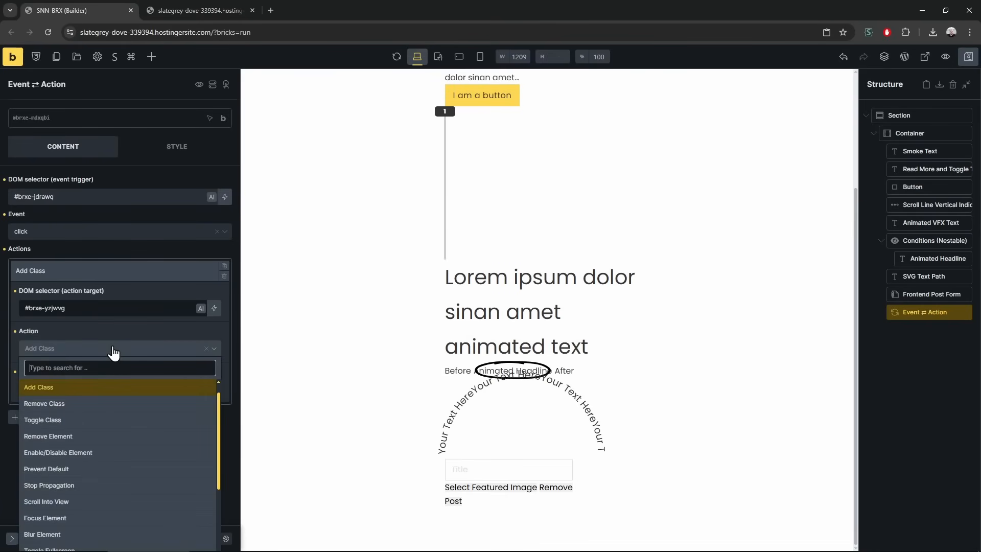
text(togg)
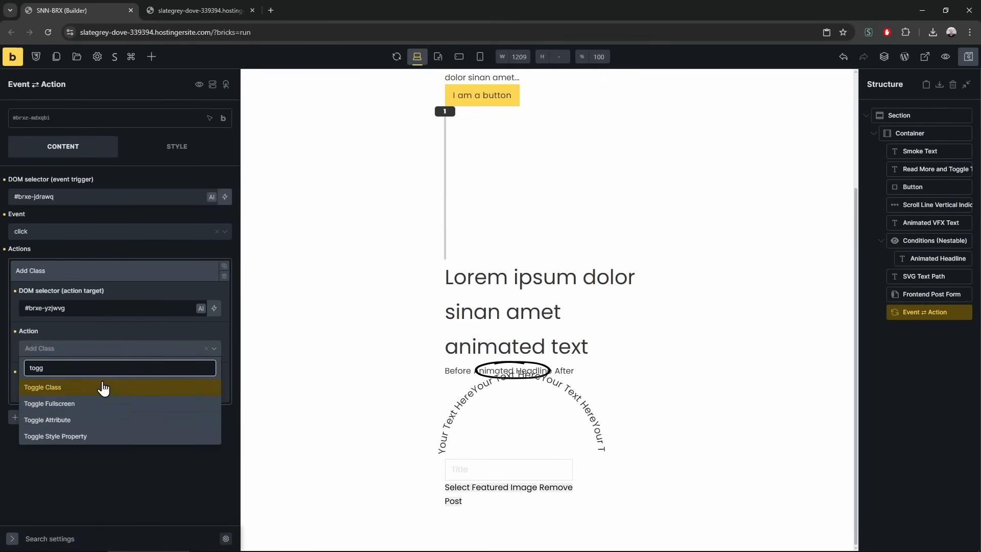
click(102, 387)
Reload the preview and confirm the button now expands and collapses the toggle text repeatedly
click(190, 11)
key(F5)
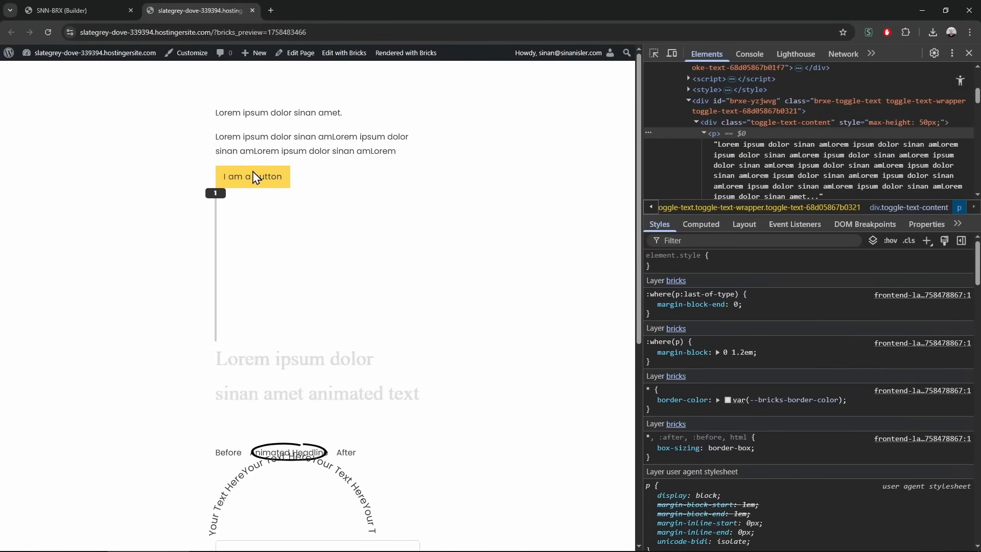
click(257, 179)
click(261, 262)
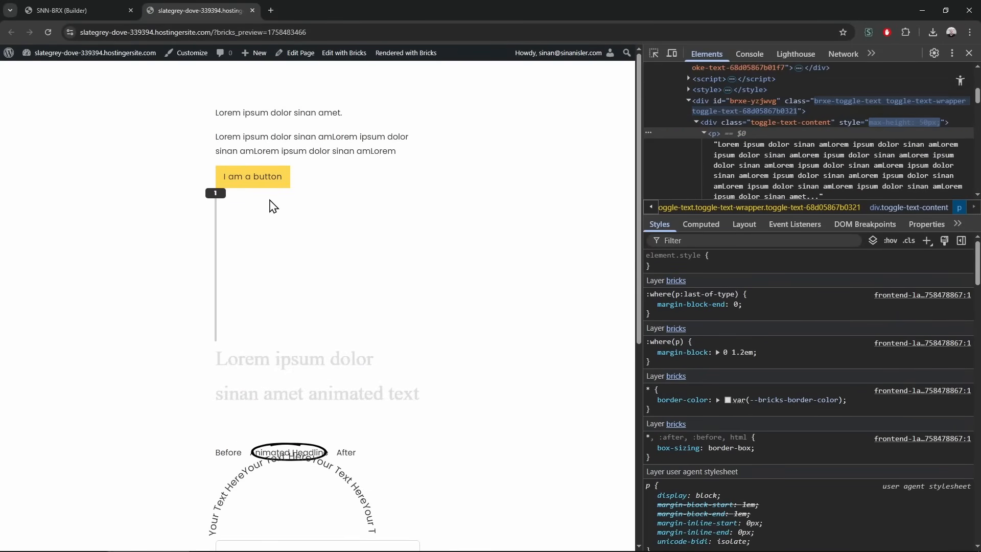
click(263, 179)
click(276, 267)
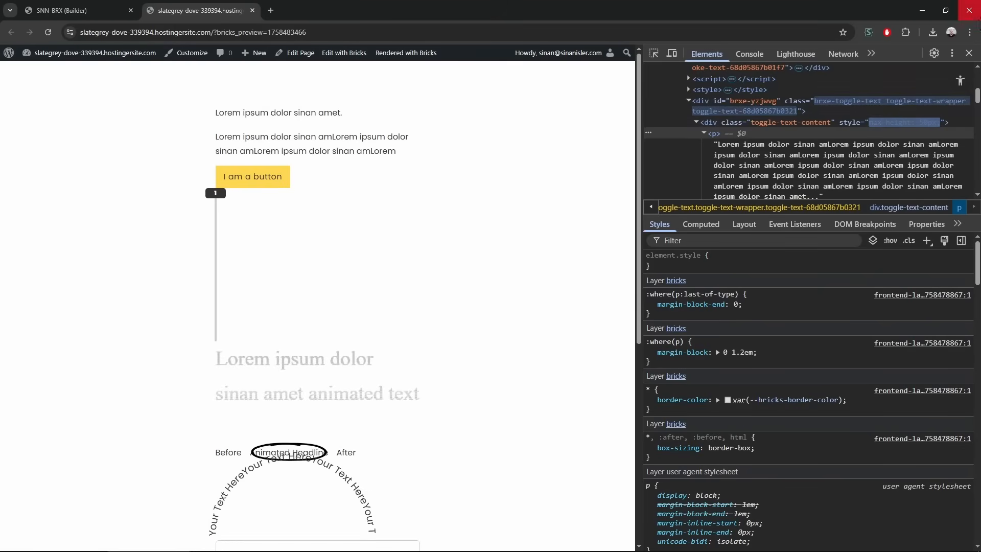
Close DevTools, collapse the Toggle Class action in the builder, and close the preview tab
click(969, 52)
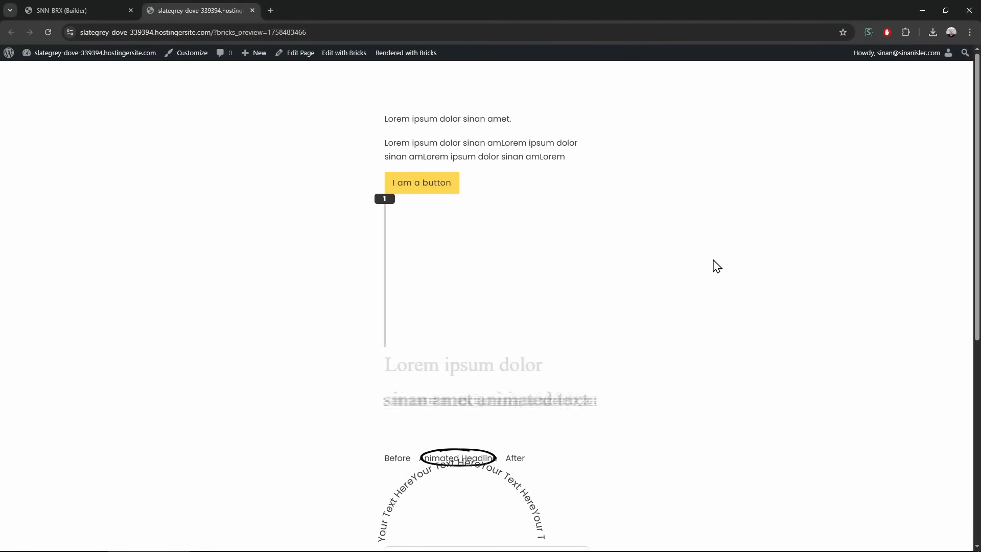
click(69, 2)
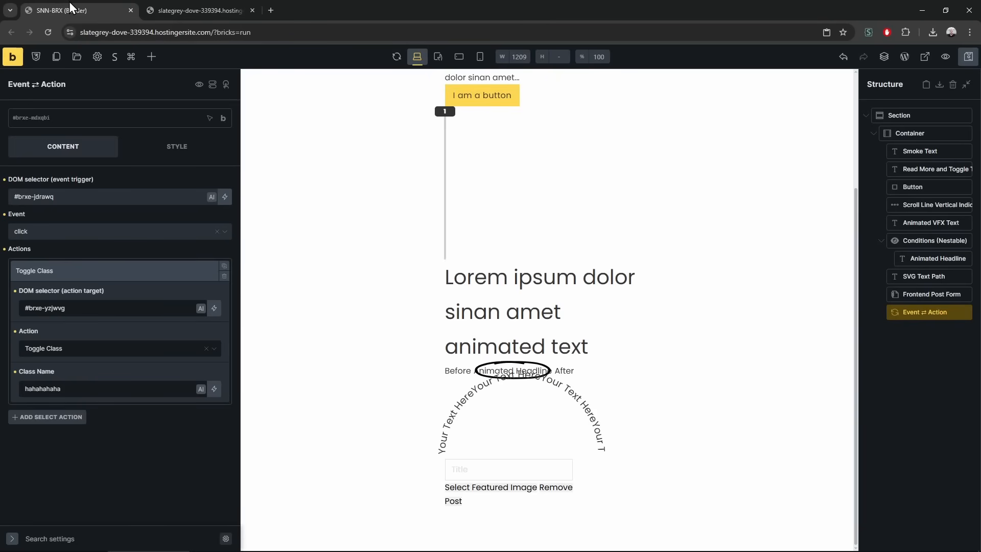
click(134, 272)
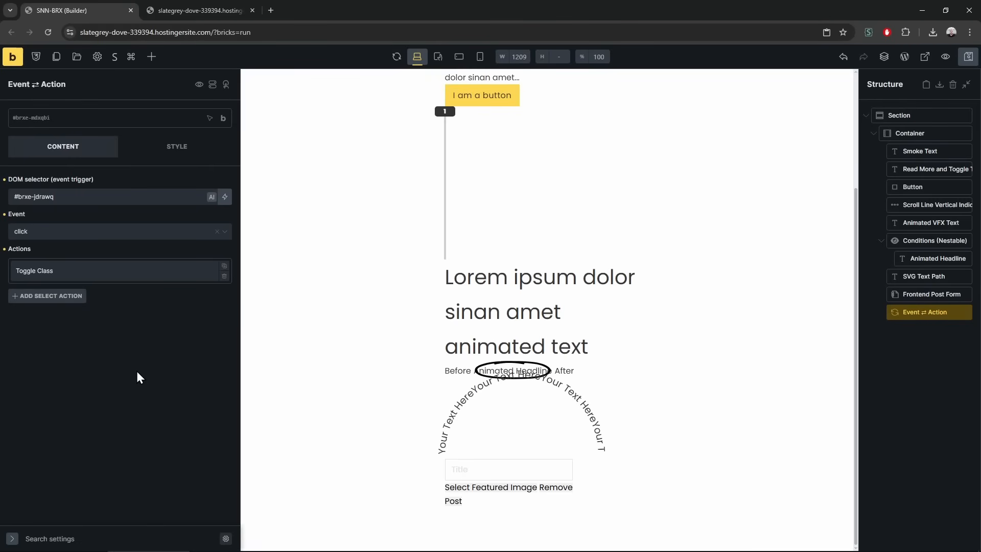
middle_click(189, 9)
Add a Query (Nestable) element at the bottom of the page
click(151, 56)
scroll(125, 411, down, 20)
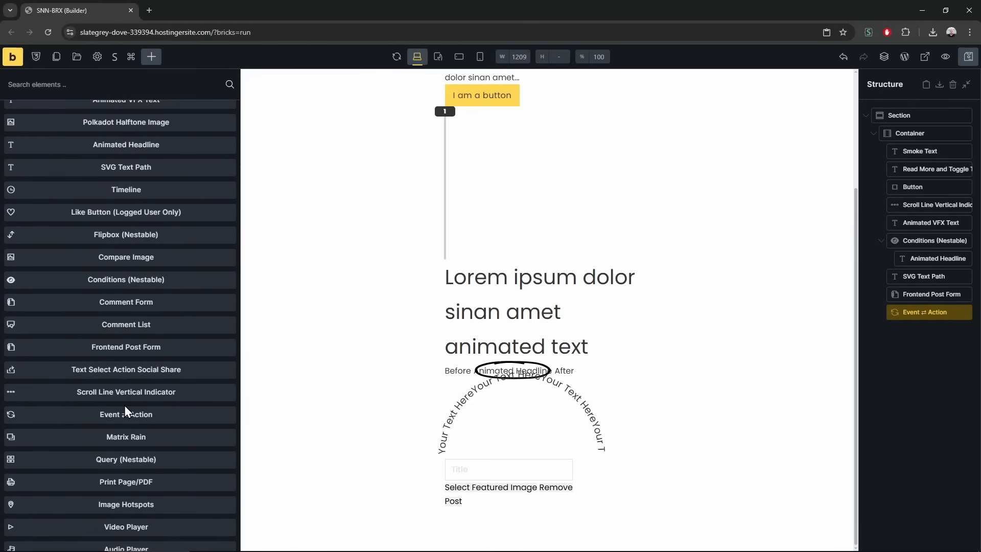
scroll(124, 411, down, 3)
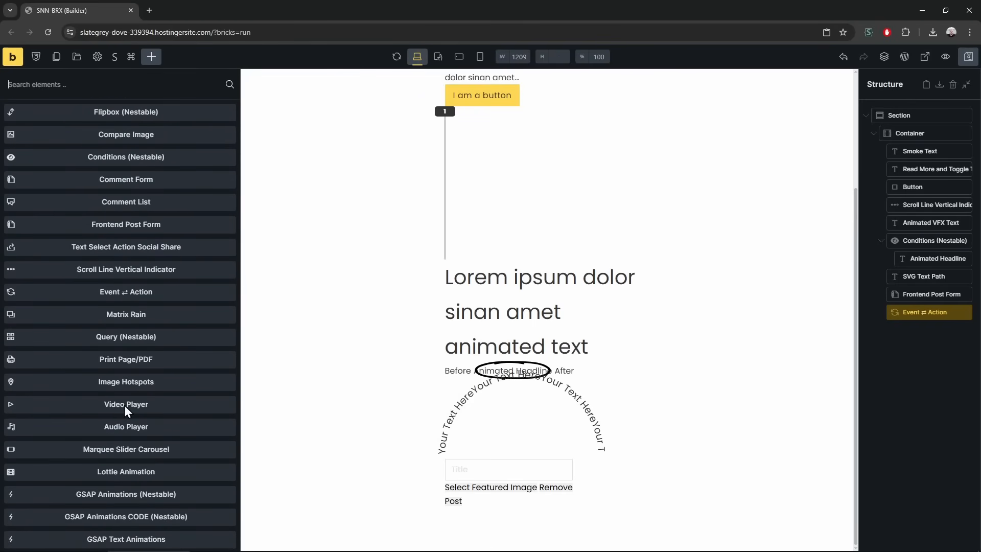
click(146, 350)
click(930, 332)
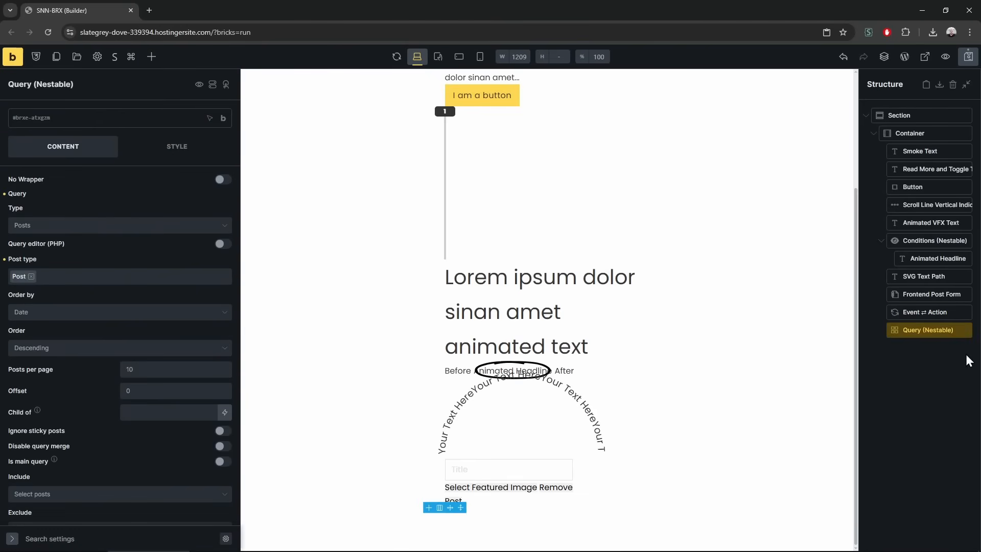
Nest a Heading in the query loop whose text is the {post_title} dynamic tag
click(152, 57)
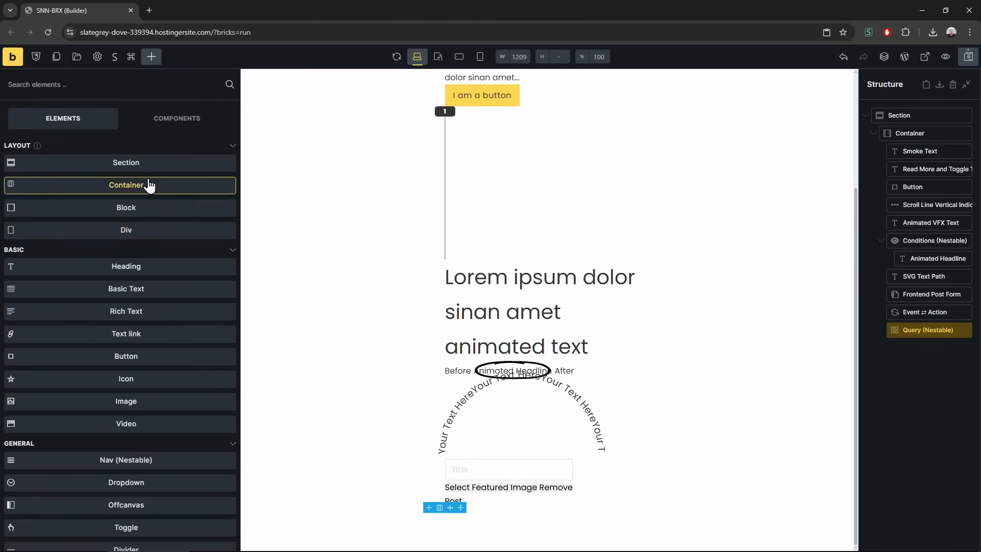
click(135, 266)
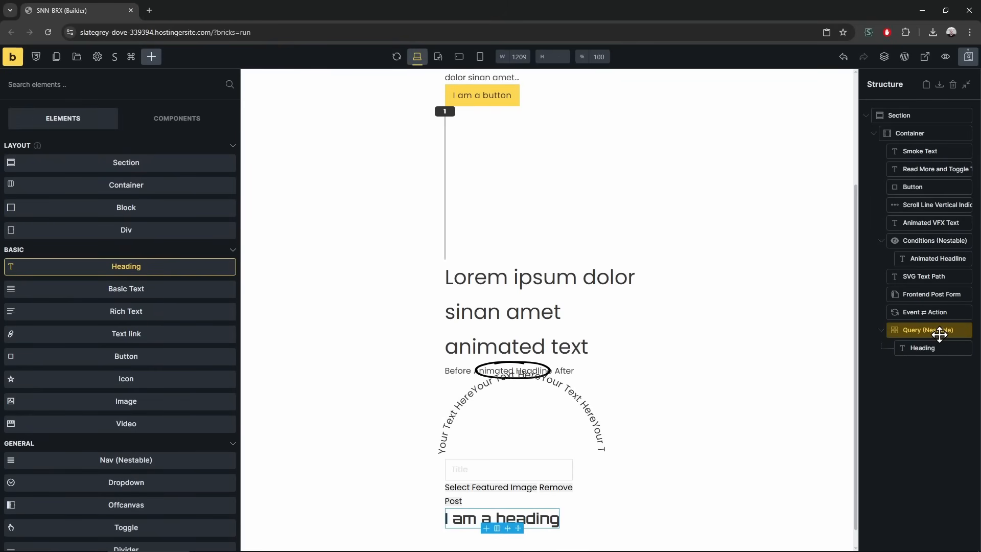
click(923, 347)
triple_click(76, 183)
click(224, 183)
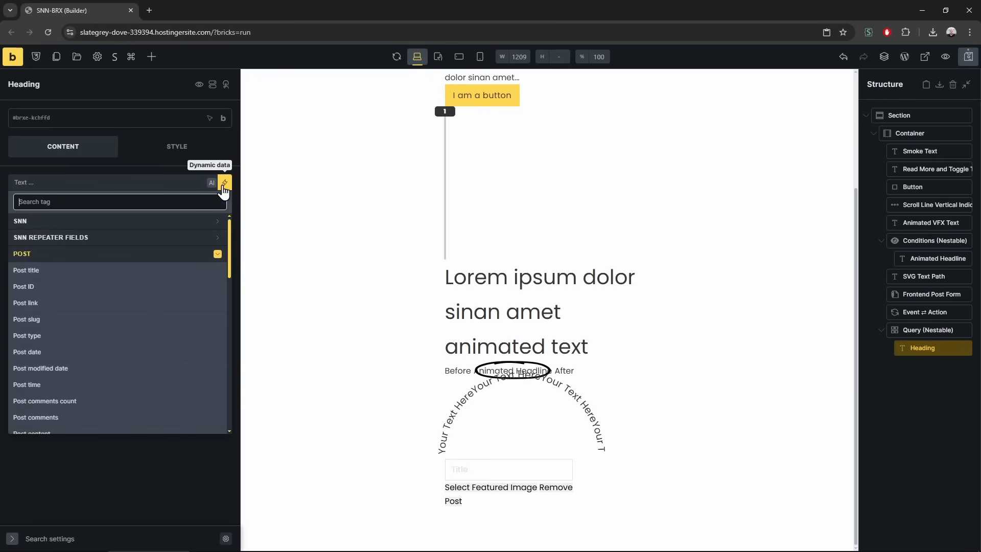
click(69, 276)
click(931, 329)
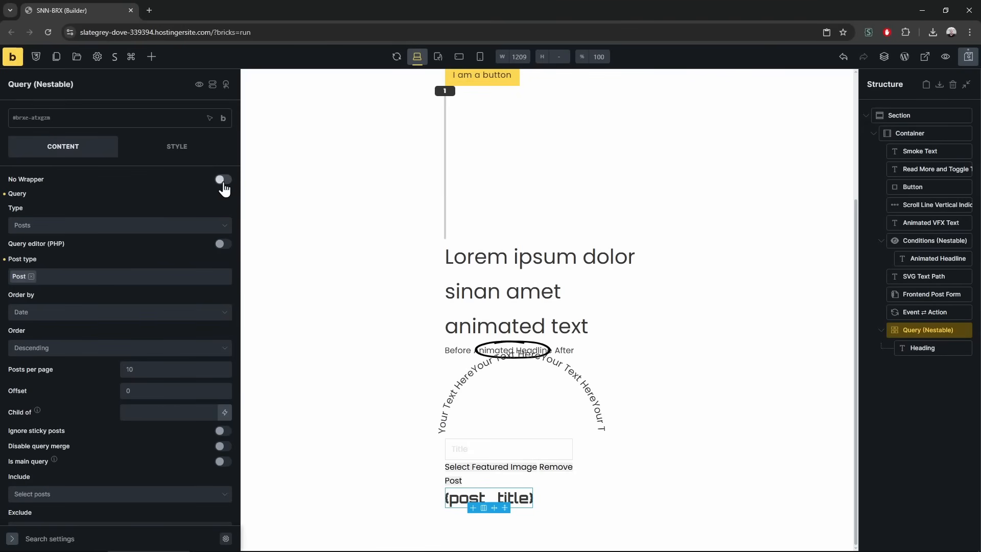
Try different query post types, adding Book, Post, Page and Media
click(115, 226)
click(31, 276)
click(48, 342)
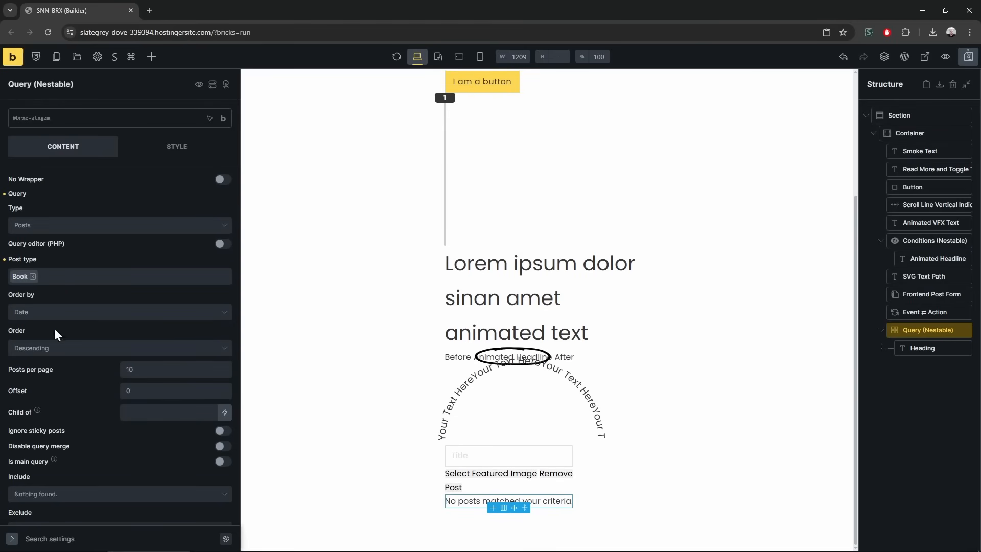
click(79, 284)
click(49, 295)
click(107, 281)
click(54, 294)
click(114, 284)
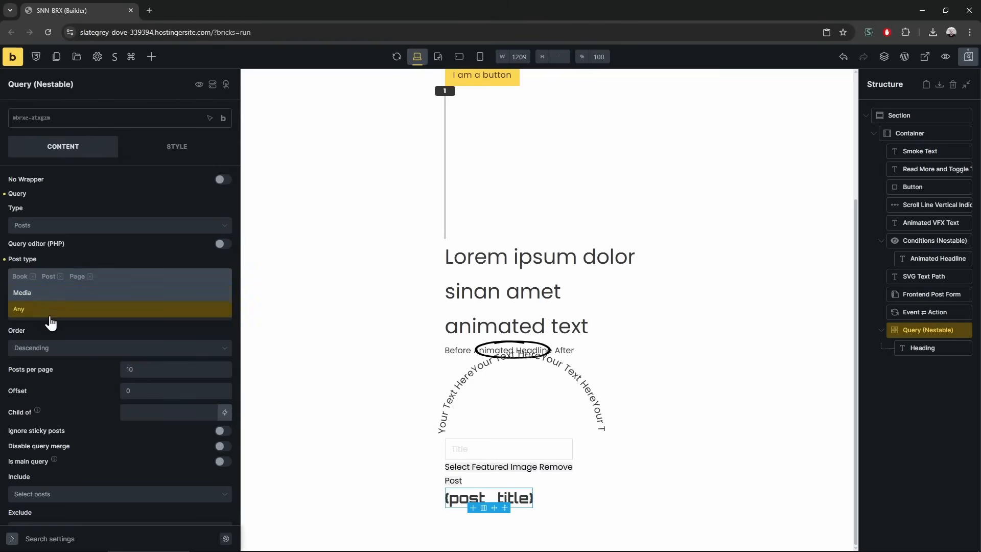
click(77, 293)
Remove Media and Post so only Book is queried, save, and open the frontend preview
click(123, 277)
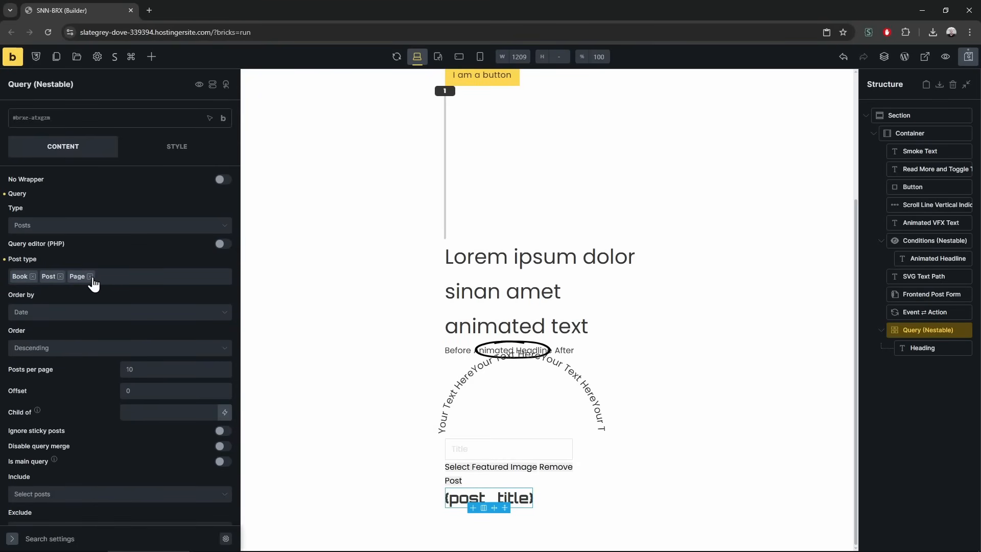
click(60, 277)
key(ctrl+s)
middle_click(17, 58)
Inspect and expand the preview page's main container in DevTools, then return to the builder
click(189, 11)
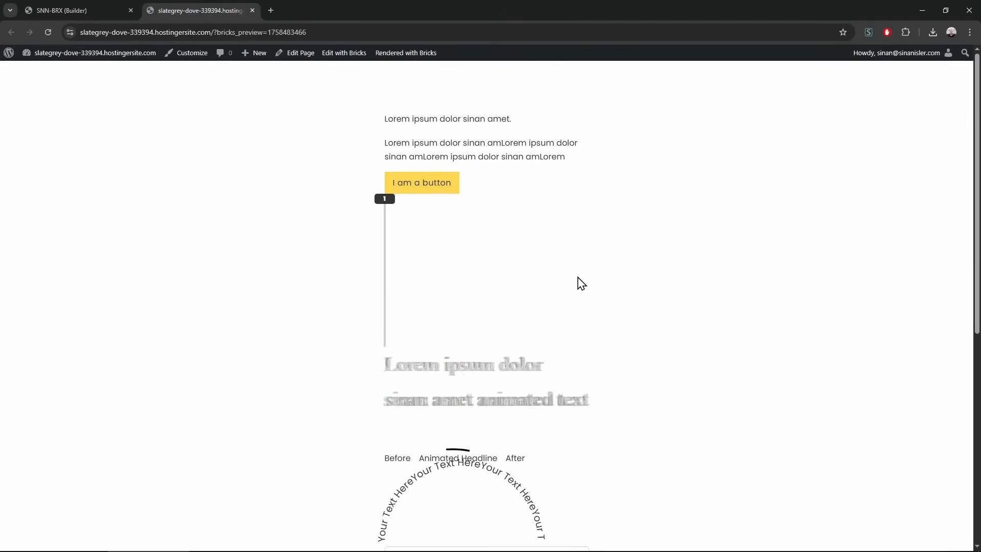
key(ctrl+shift+j)
scroll(564, 280, down, 7)
key(ctrl+shift+c)
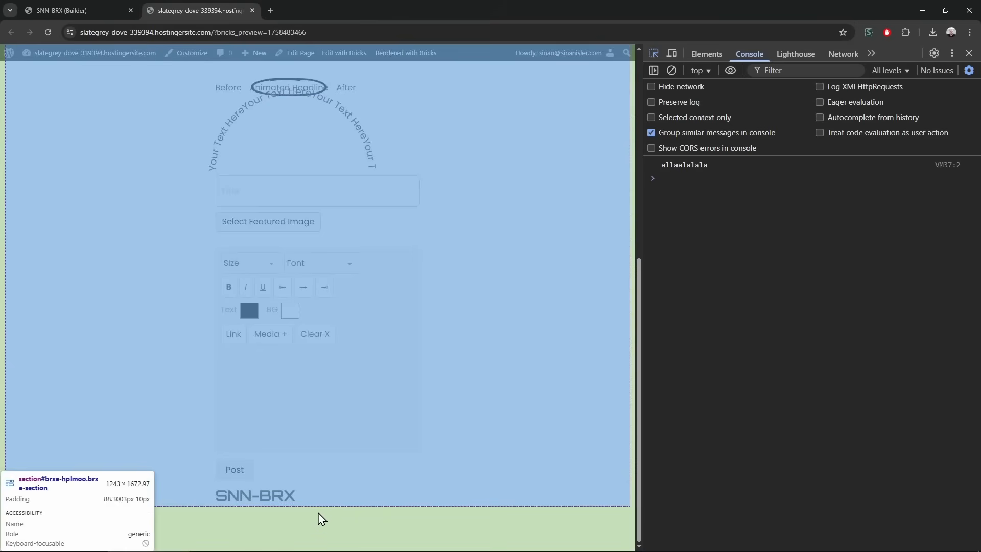
click(319, 505)
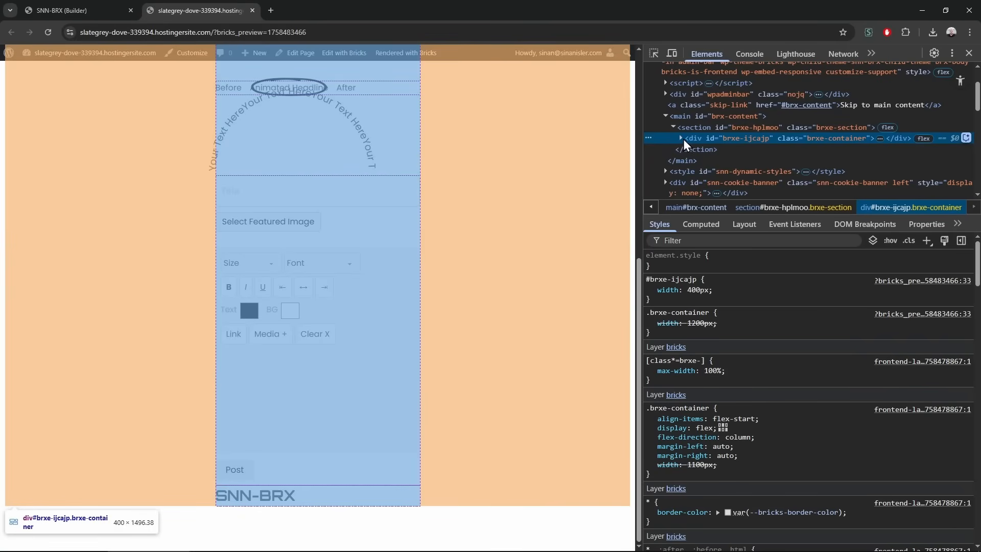
click(680, 138)
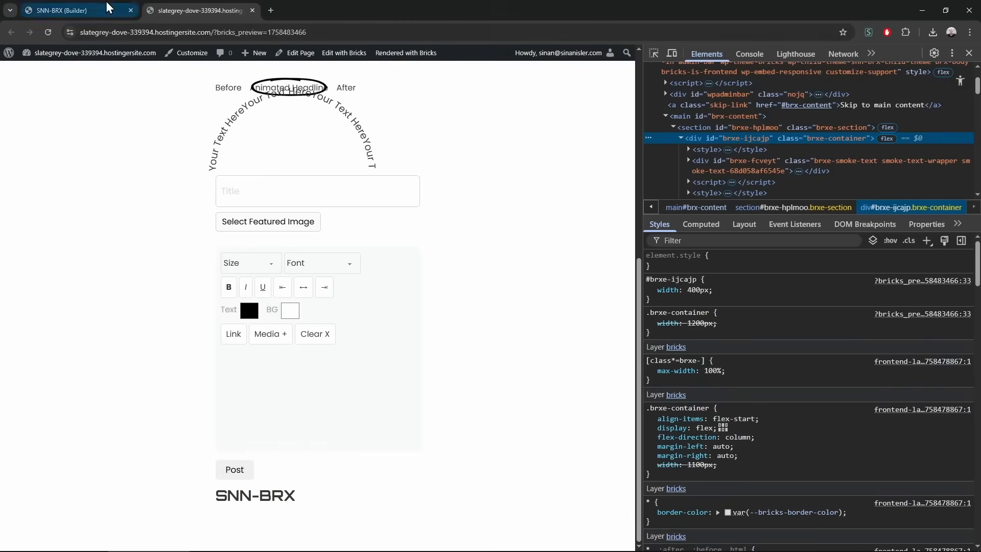
click(77, 10)
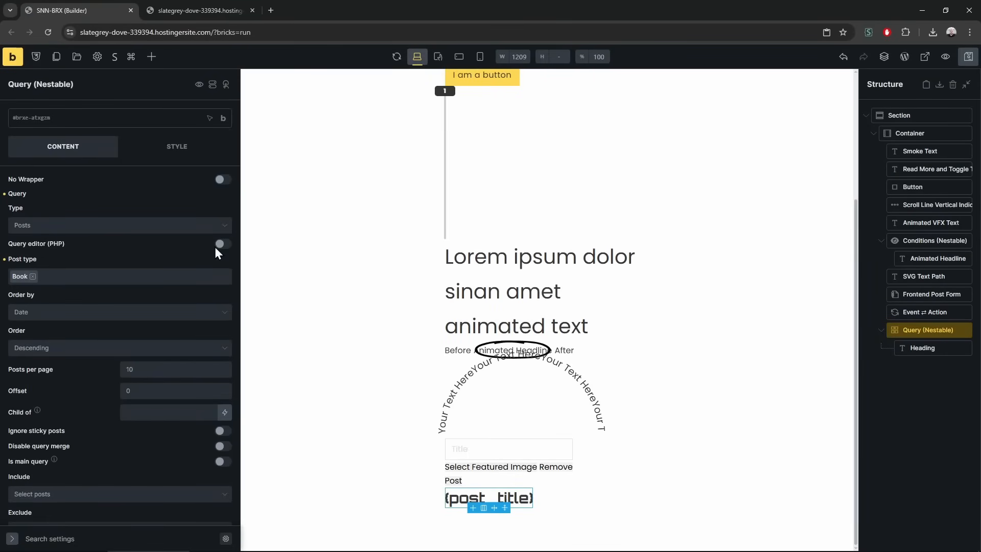
click(165, 227)
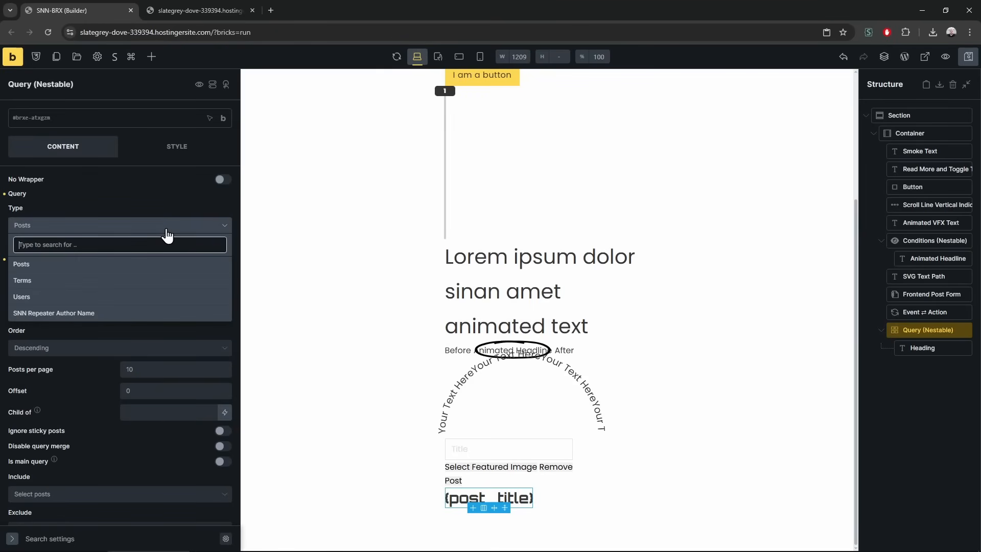
click(167, 230)
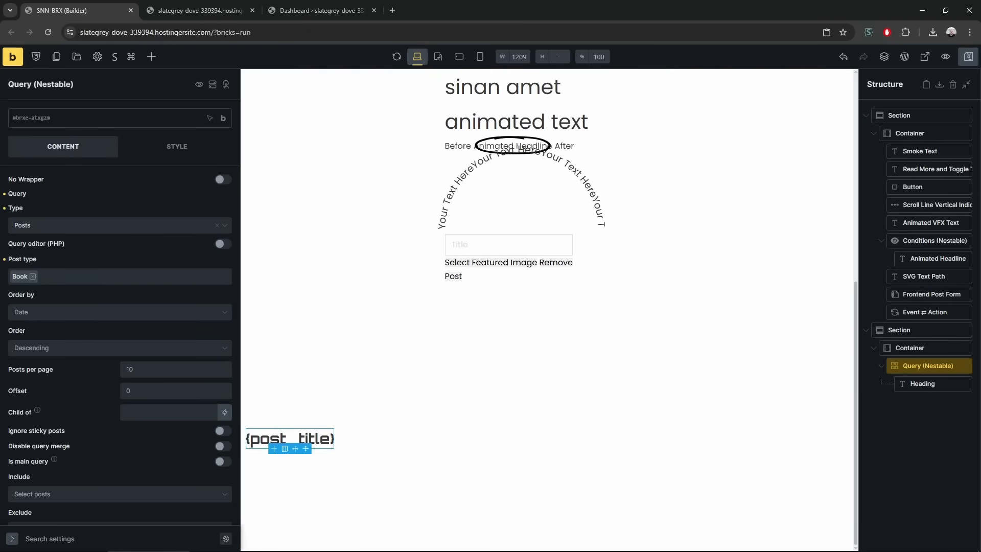
click(916, 384)
triple_click(66, 188)
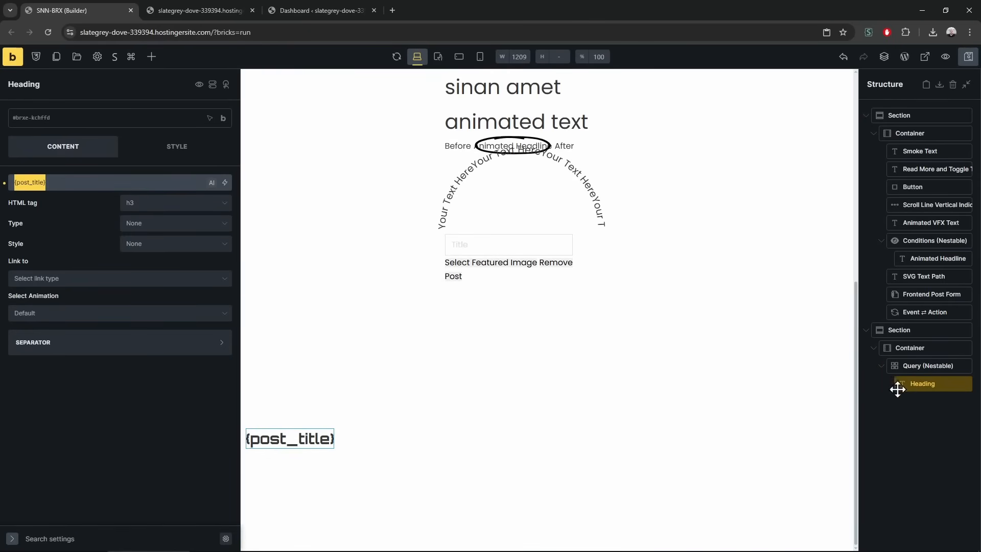
click(923, 369)
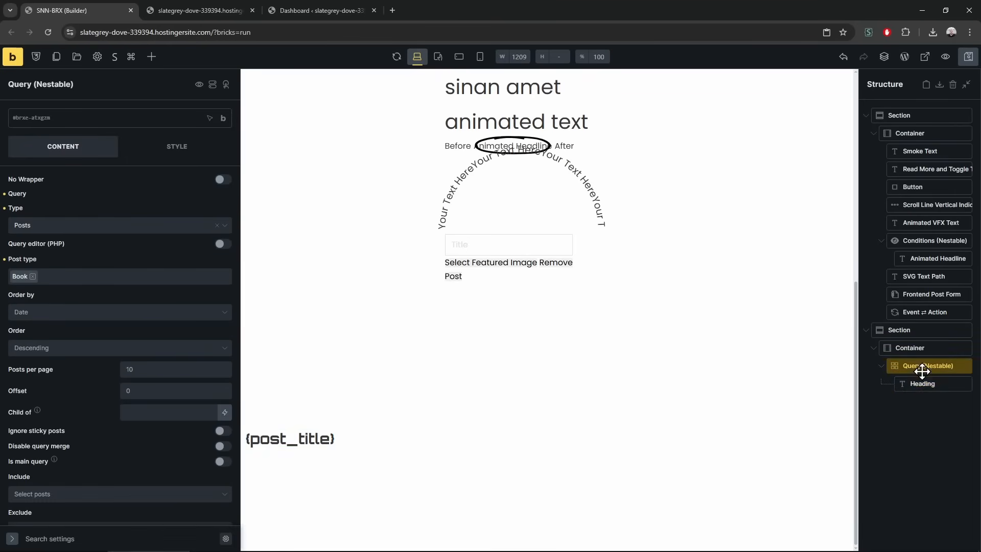
click(922, 385)
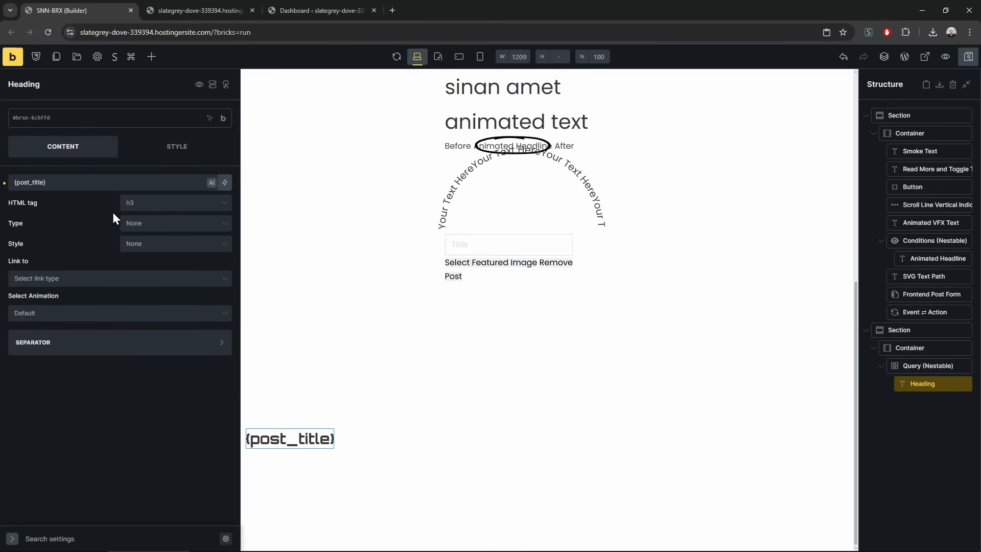
click(935, 366)
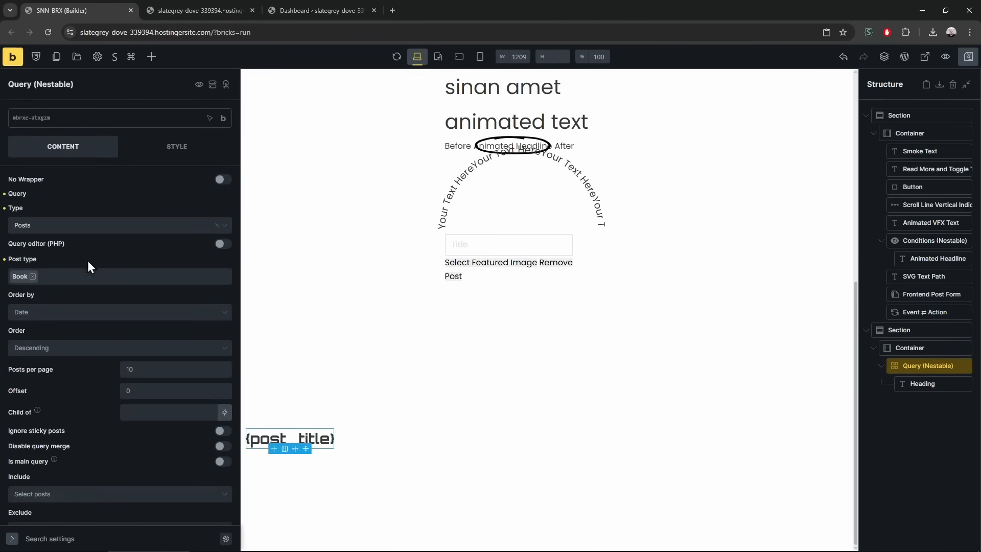
click(217, 229)
click(53, 281)
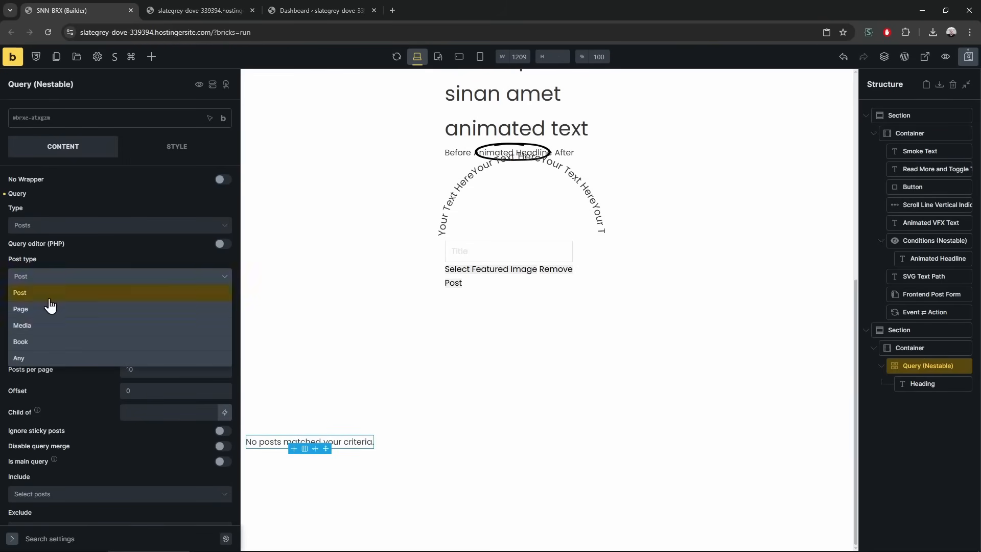
click(39, 351)
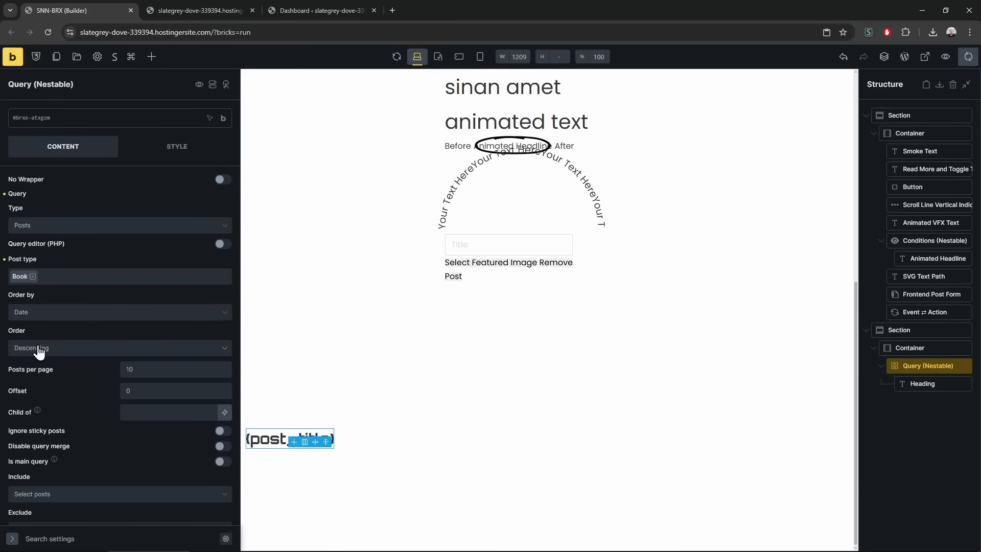
click(202, 2)
Check the WordPress Book list for the published book 'Harry Potter and the Devils Train', then close it
mouse_move(94, 60)
click(284, 11)
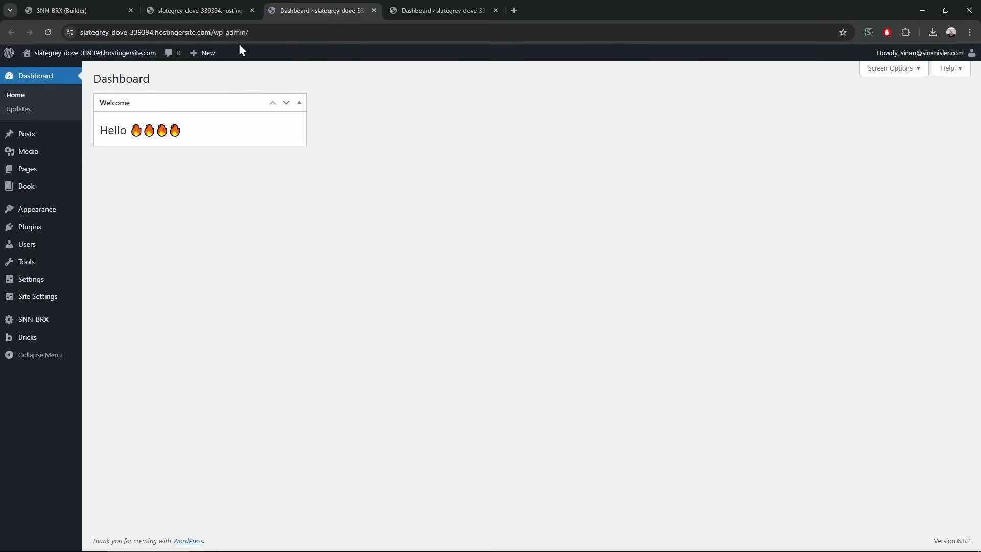
click(40, 193)
triple_click(246, 169)
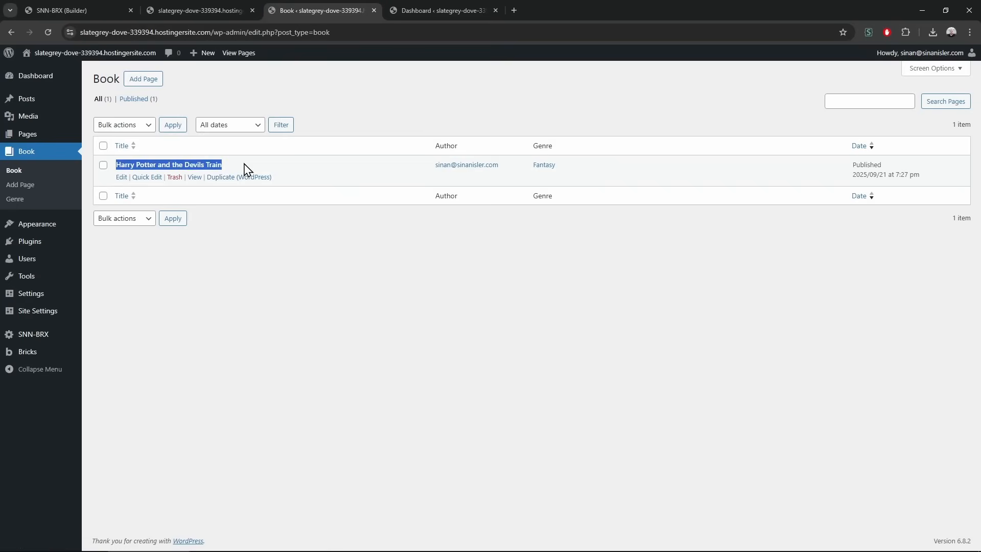
key(ctrl+w)
Reload the live page without its preview parameter and return to the Bricks builder
key(F5)
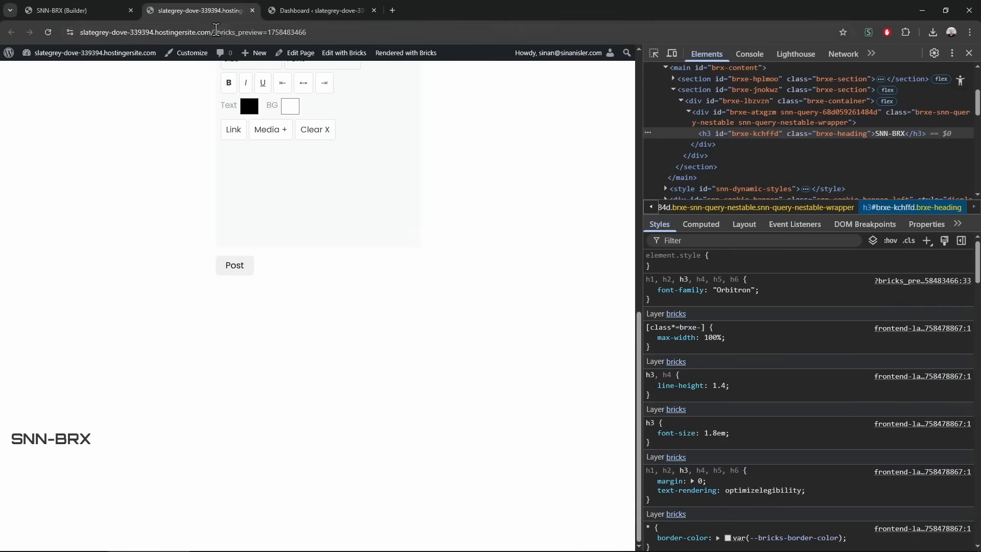
drag(214, 33, 419, 37)
key(BackSpace)
key(Return)
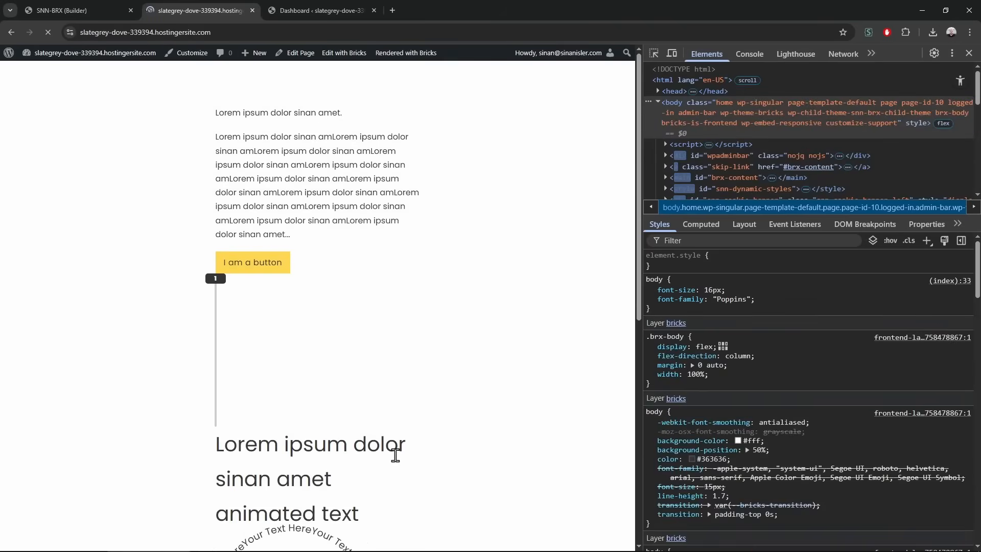
click(56, 9)
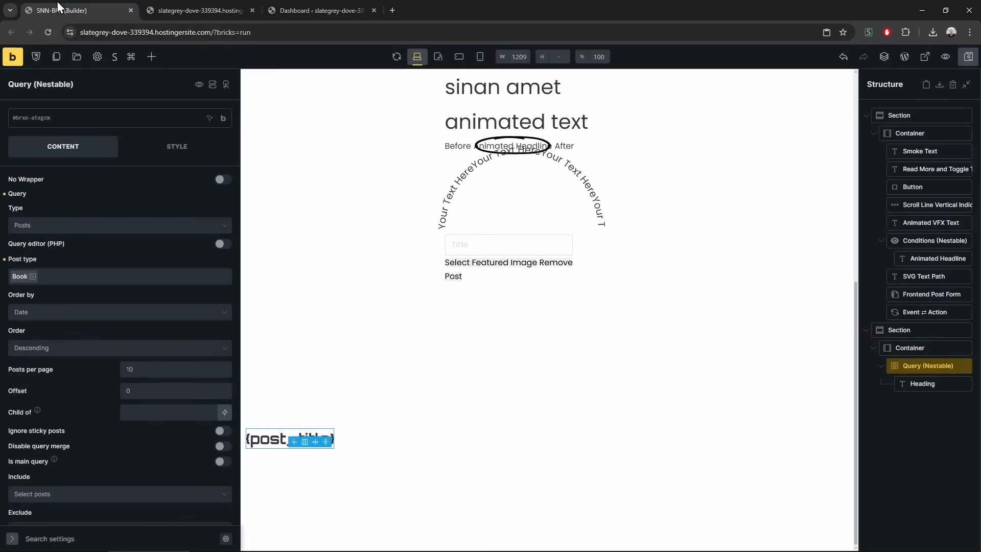
In a new tab, open the snn-brx-child-theme GitHub repository's Issues list
click(388, 5)
text(github.com/copilot)
key(Down)
key(Down)
key(Down)
key(Down)
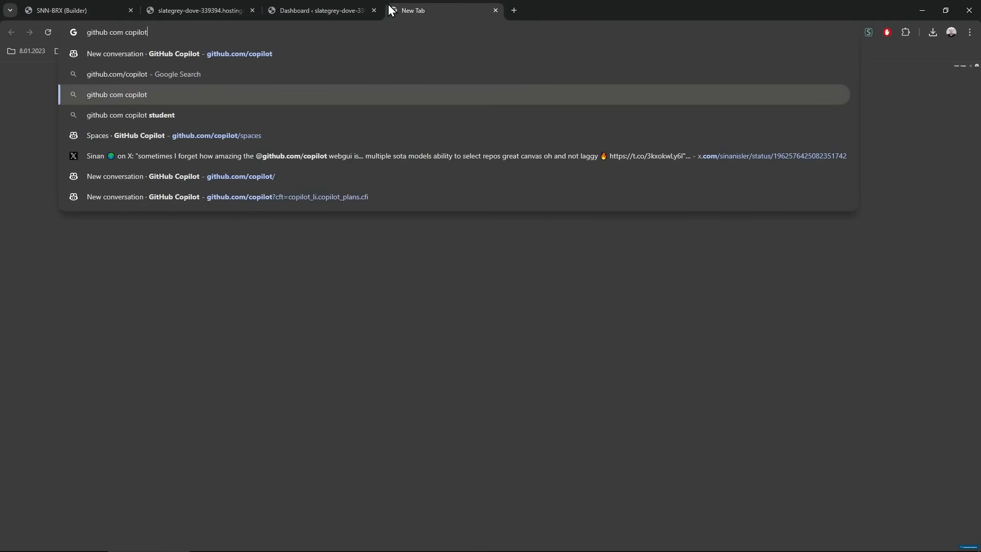
key(Up)
key(Up)
key(Down)
key(Down)
key(Down)
key(Up)
key(Up)
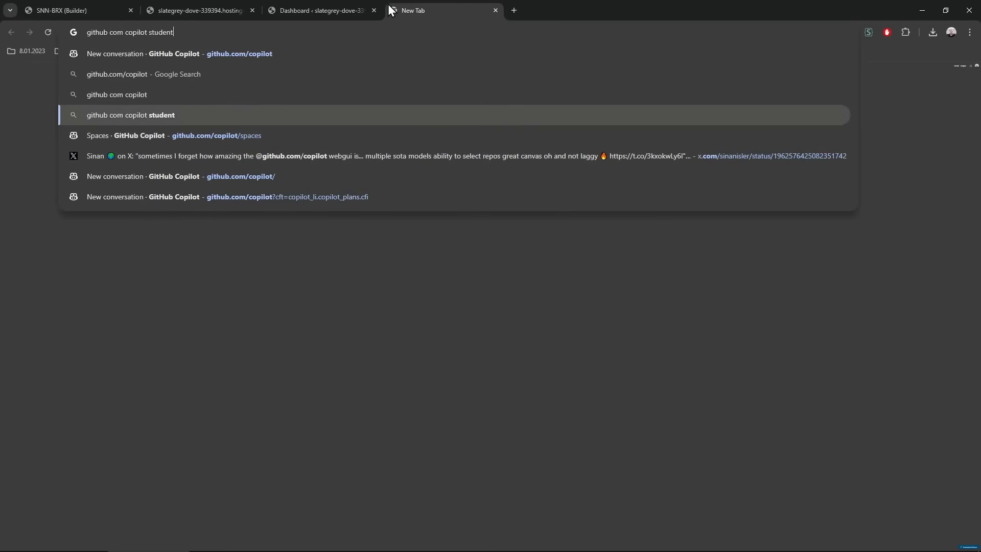
key(Up)
key(Up)
key(Up)
key(BackSpace)
key(BackSpace)
key(BackSpace)
key(BackSpace)
key(BackSpace)
key(BackSpace)
key(BackSpace)
key(BackSpace)
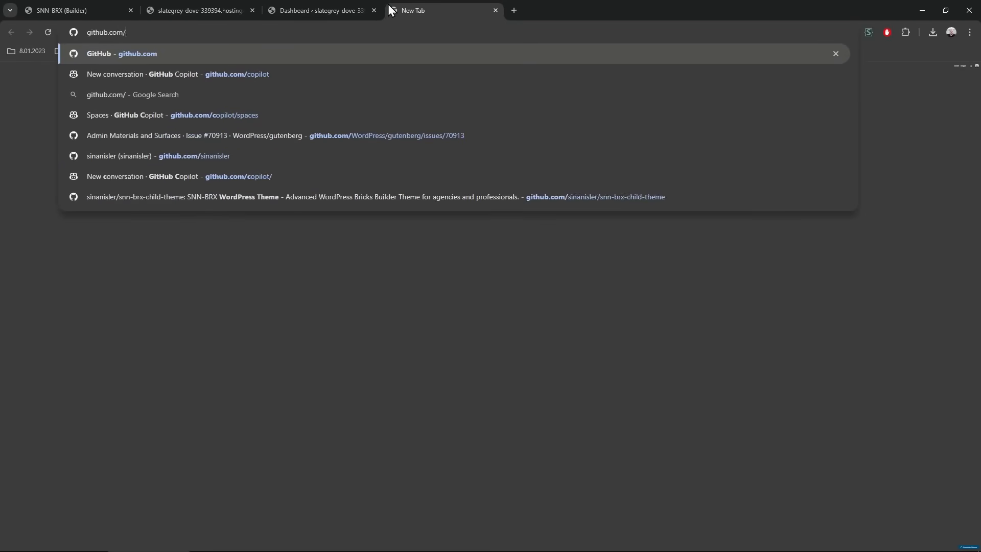
key(Up)
key(Up)
key(Up)
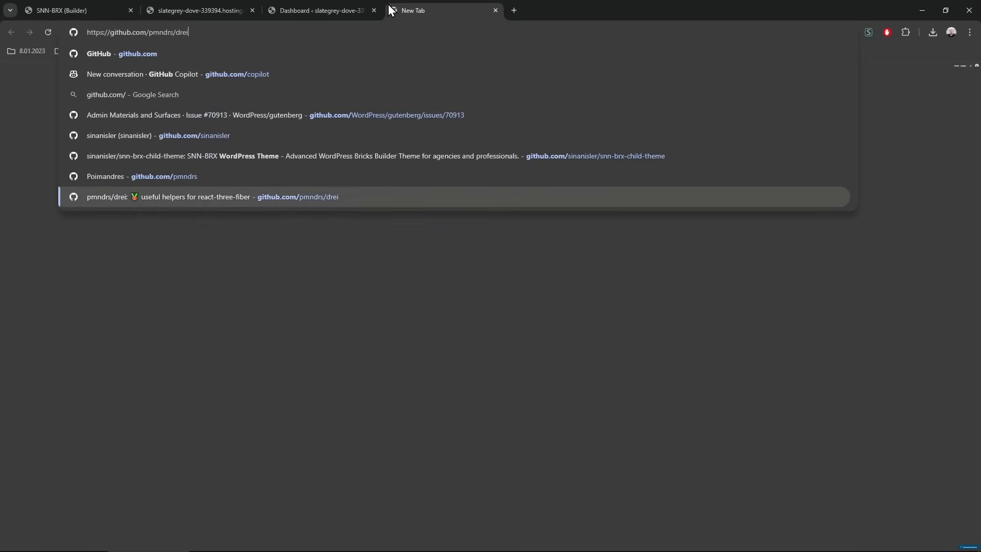
key(Return)
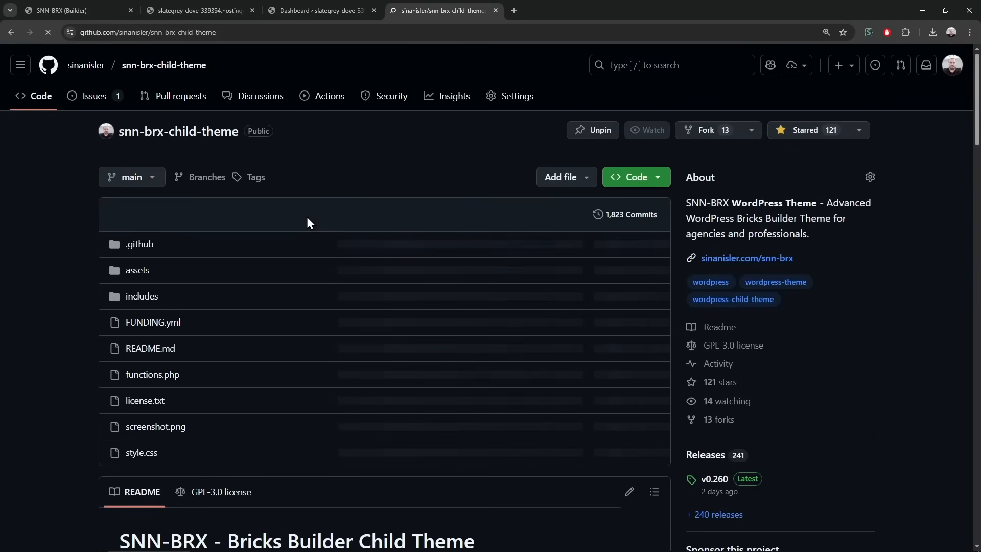
click(97, 99)
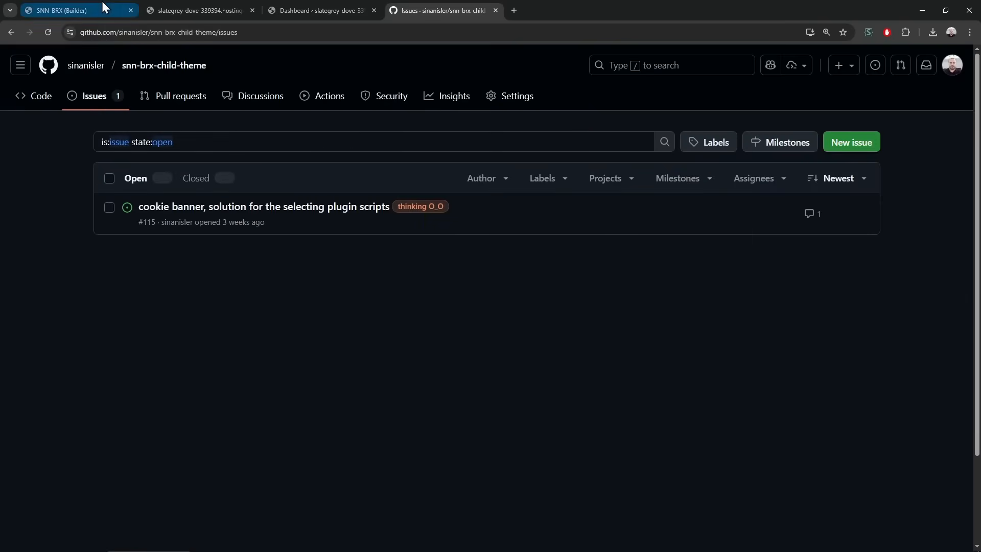
Snip a screenshot of the Bricks builder window to the clipboard, then return to GitHub
click(102, 4)
click(191, 4)
click(109, 6)
key(super+shift+s)
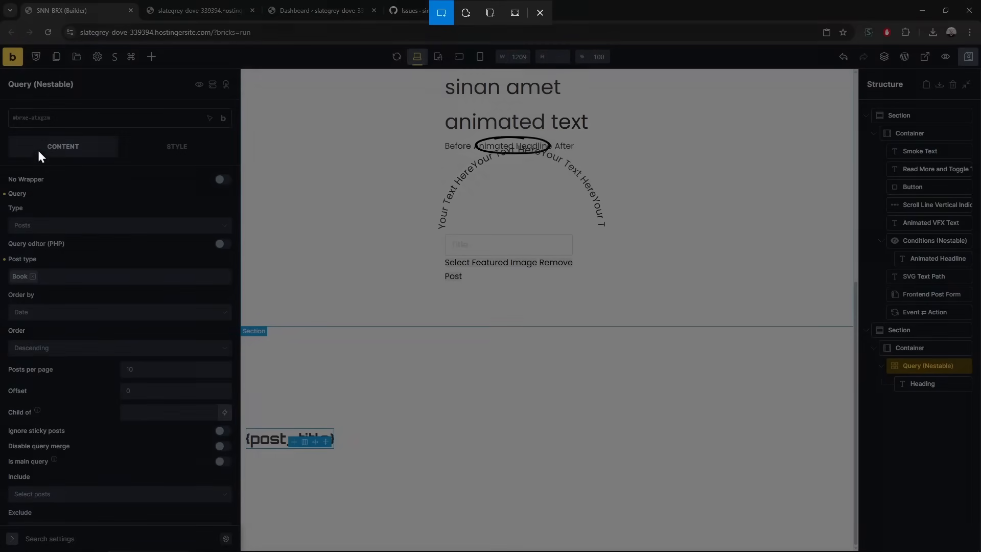
drag(7, 52, 562, 543)
click(303, 3)
key(ctrl+Tab)
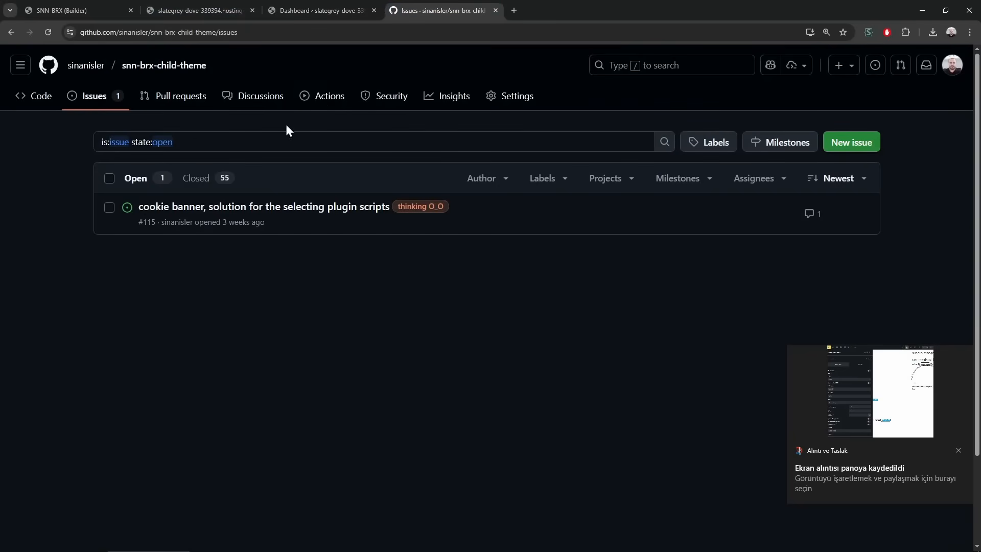
Start a Bug report issue titled 'query nestable element broken ?'
click(853, 146)
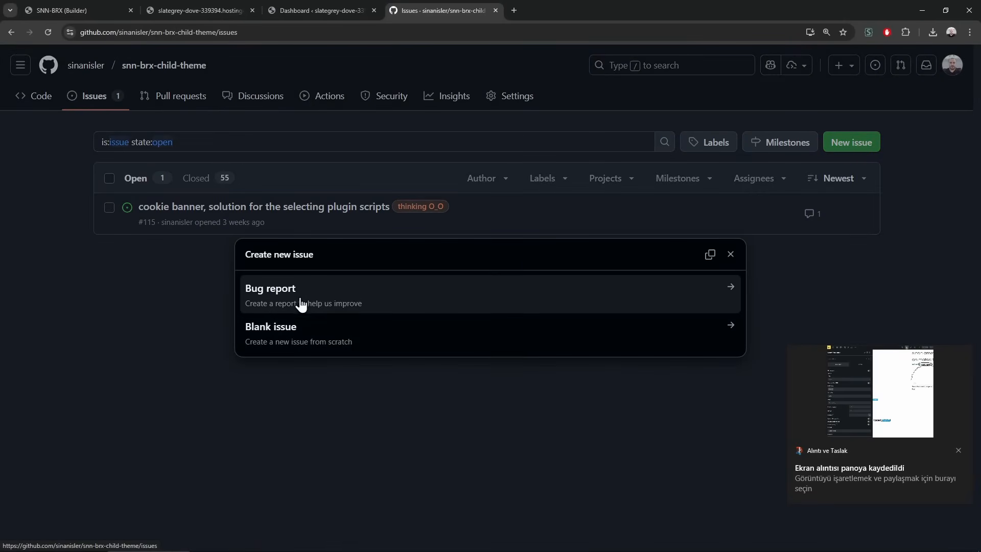
click(409, 306)
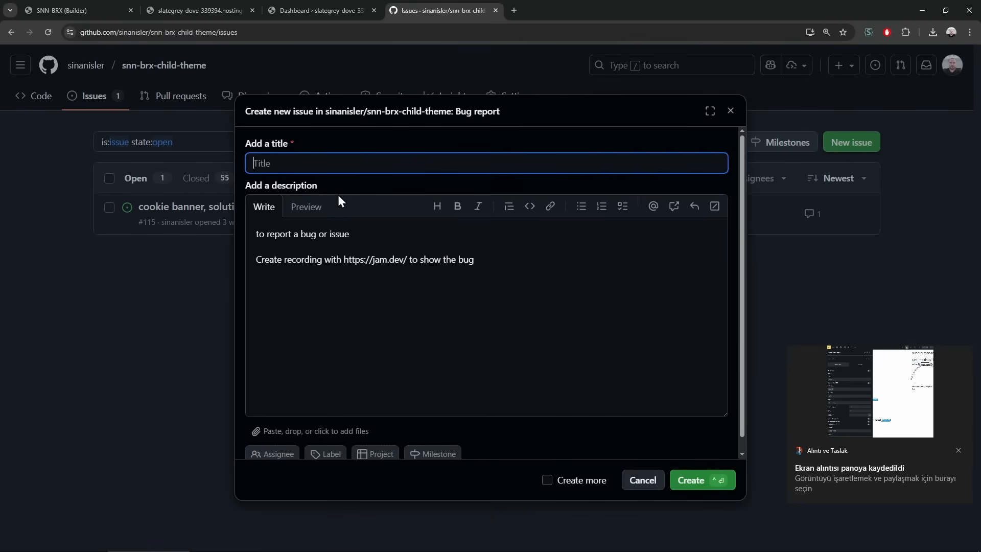
text(nestable ele)
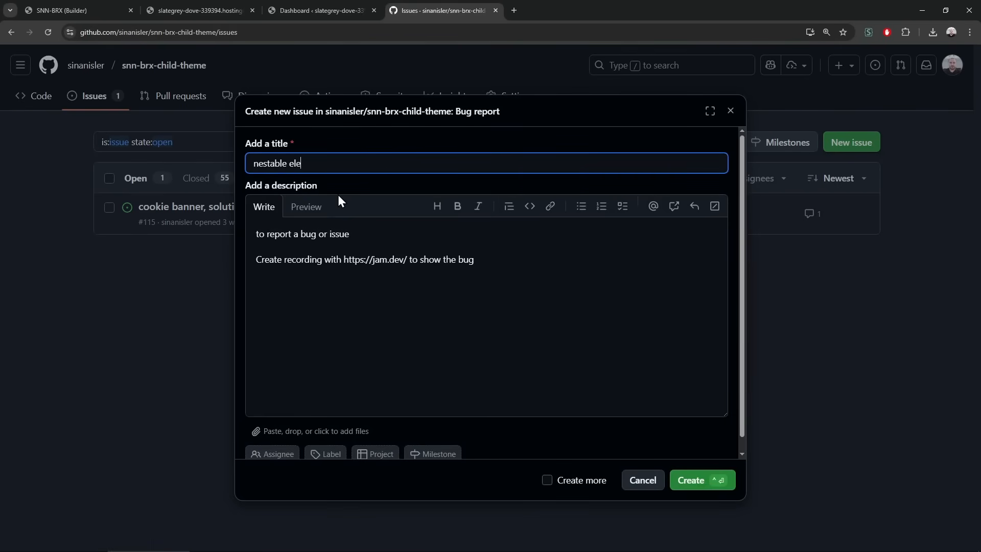
text(ment)
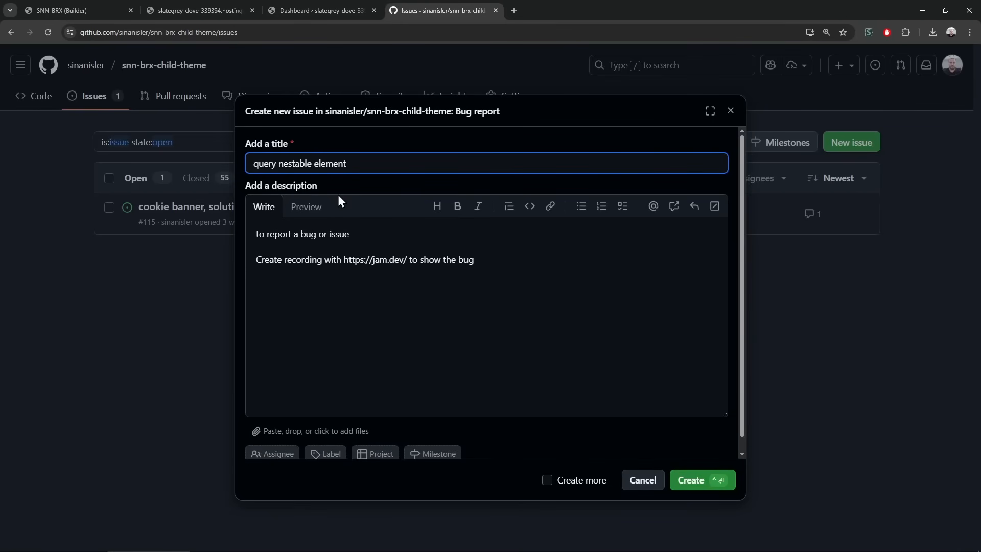
text(query broken ?)
Replace the template description with the pasted builder screenshot
click(559, 278)
key(ctrl+a)
key(BackSpace)
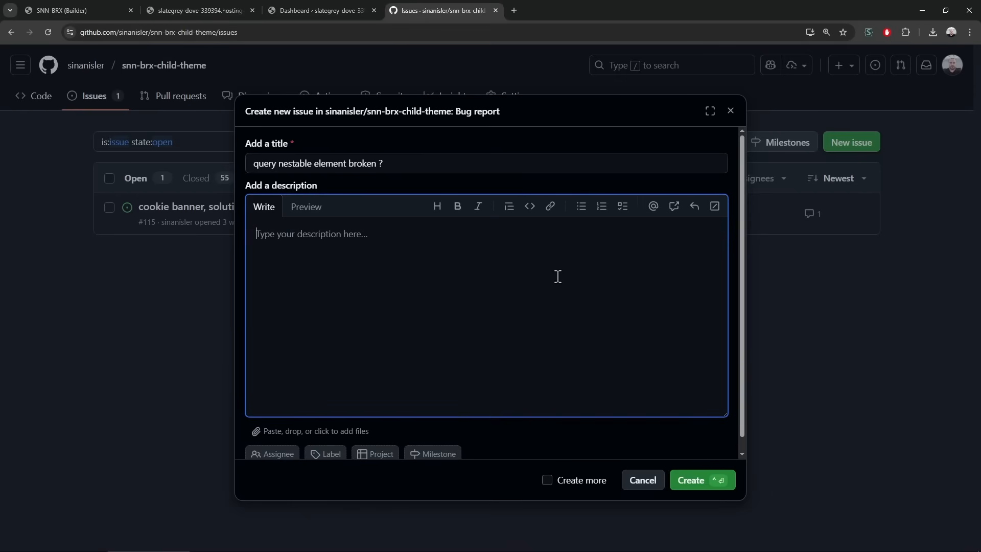
key(ctrl+v)
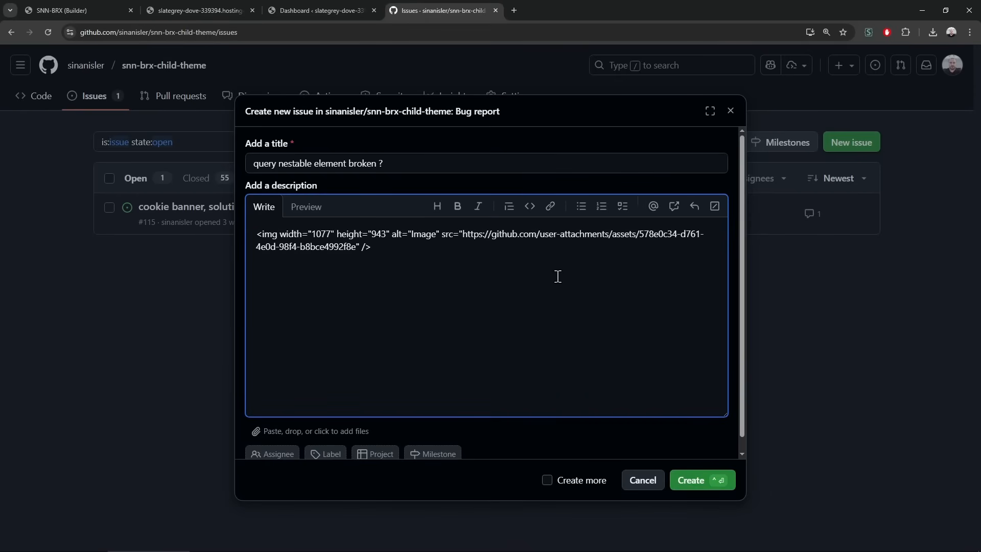
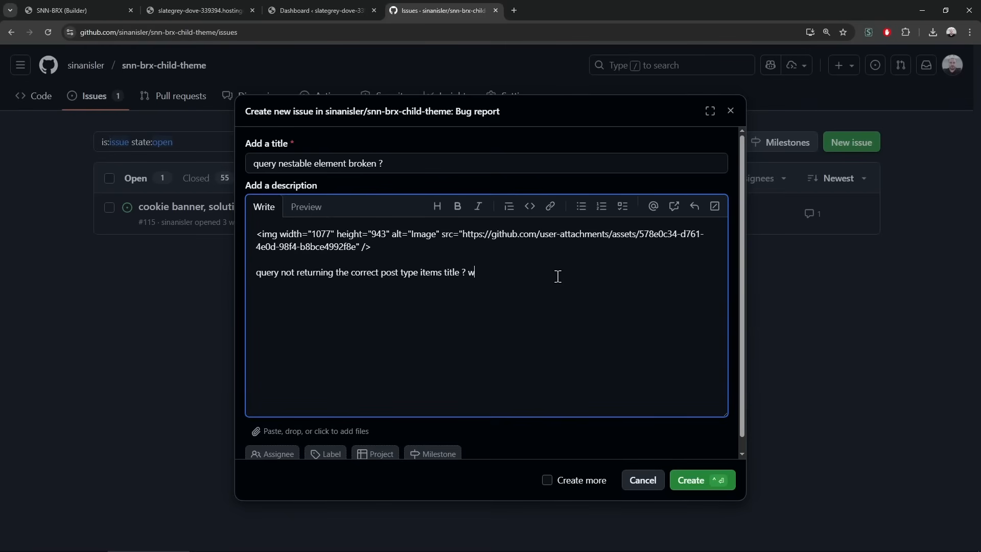
Submit the 'query nestable element broken ?' bug report as issue #118 and scroll through it
scroll(602, 441, down, 1)
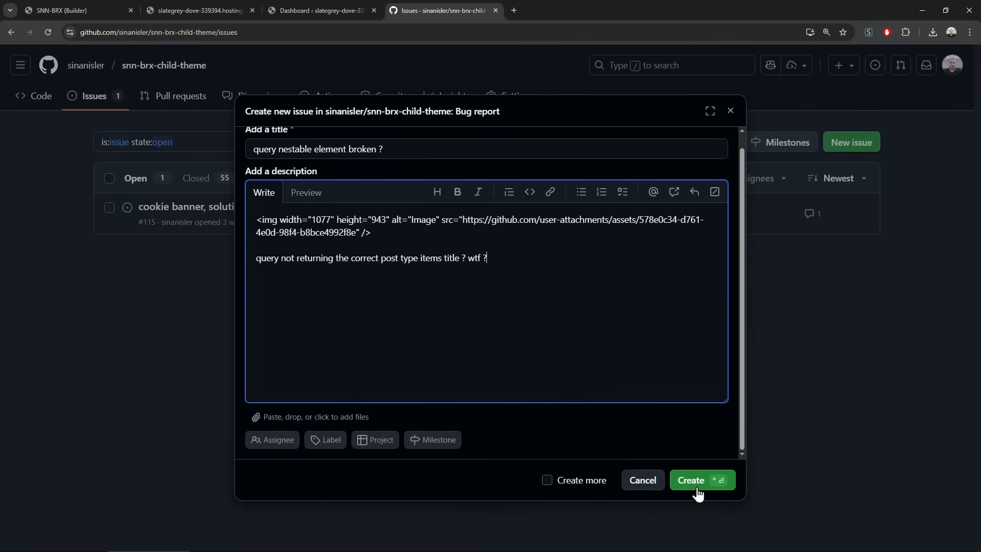
click(703, 483)
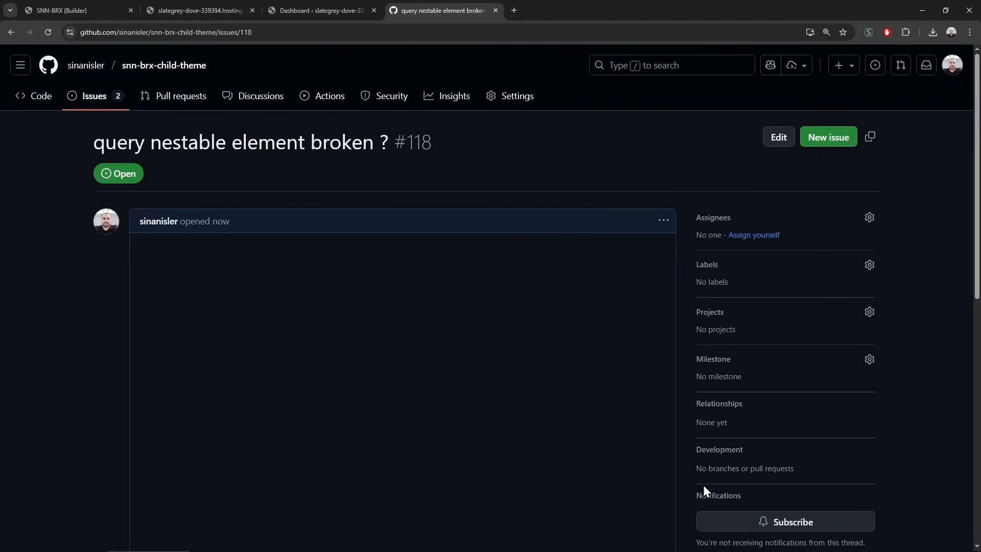
scroll(703, 490, down, 4)
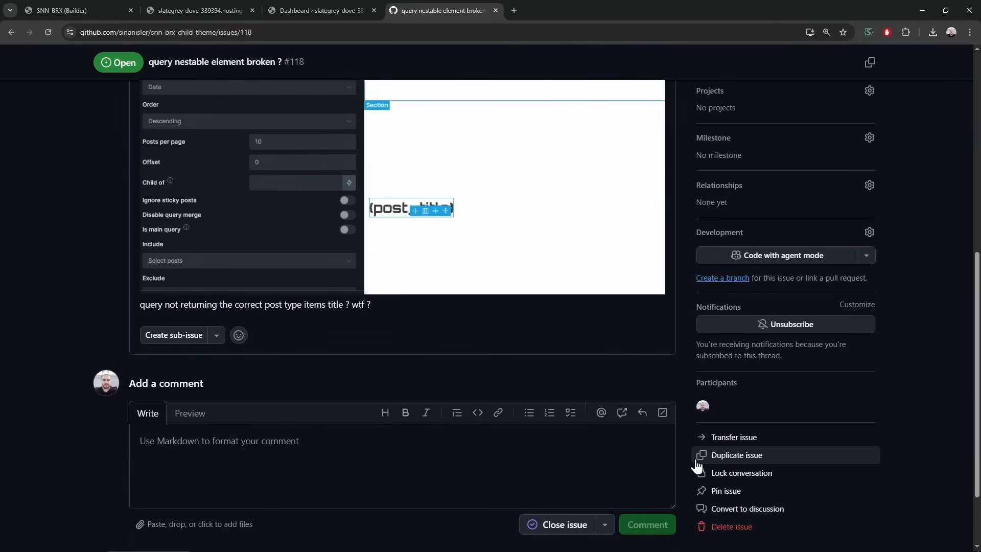
scroll(697, 465, up, 8)
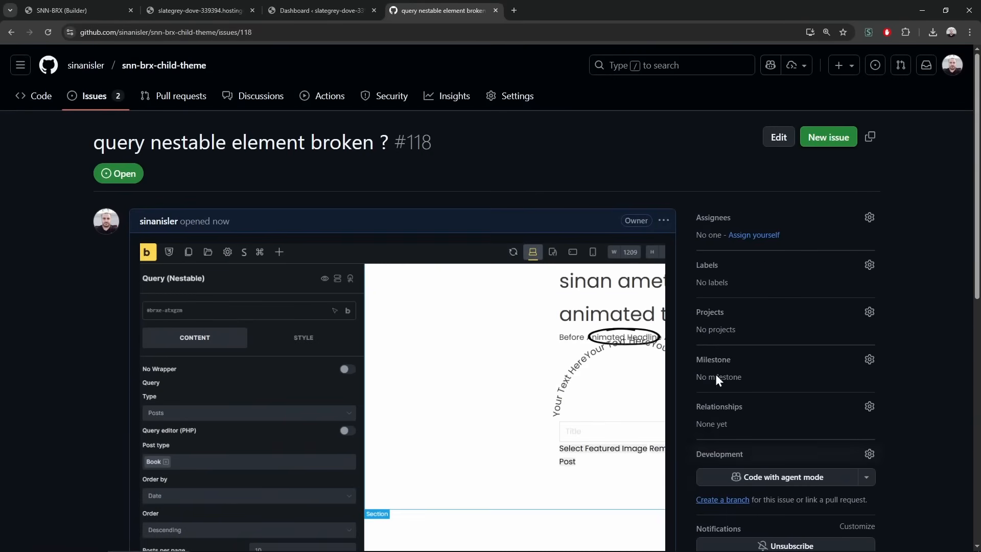
Turn on No Wrapper for the Query (Nestable) element and inspect the SNN-BRX heading's front-end markup
click(75, 6)
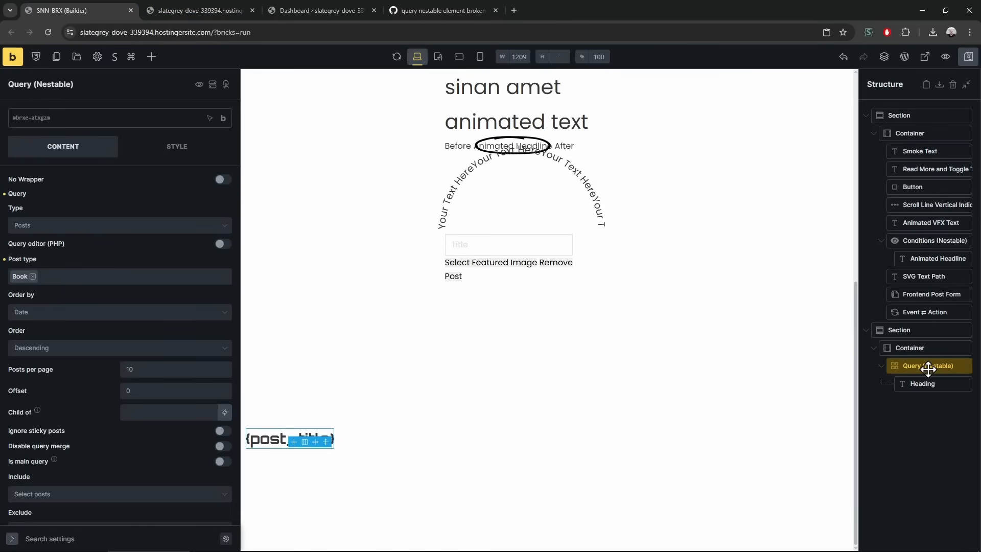
click(224, 180)
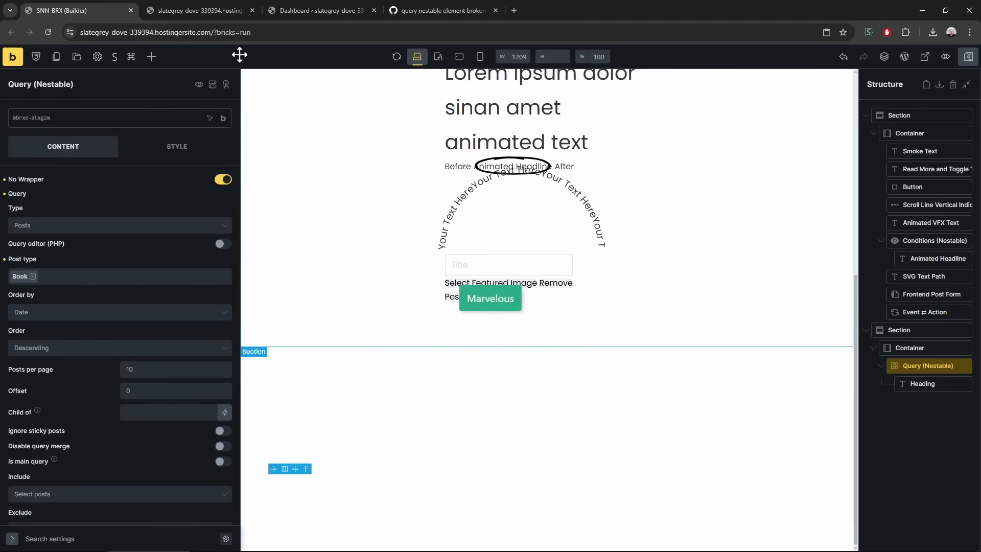
click(235, 9)
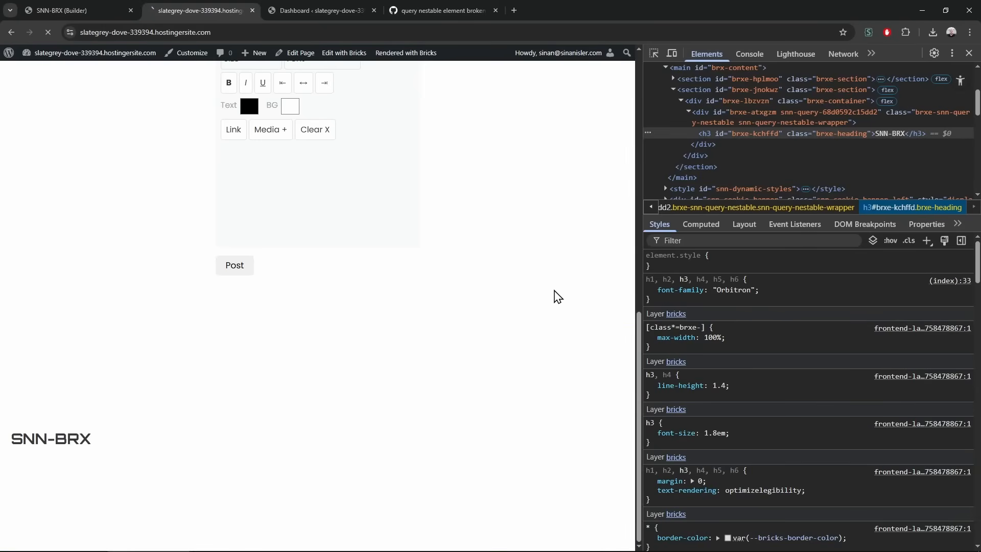
click(653, 54)
click(46, 438)
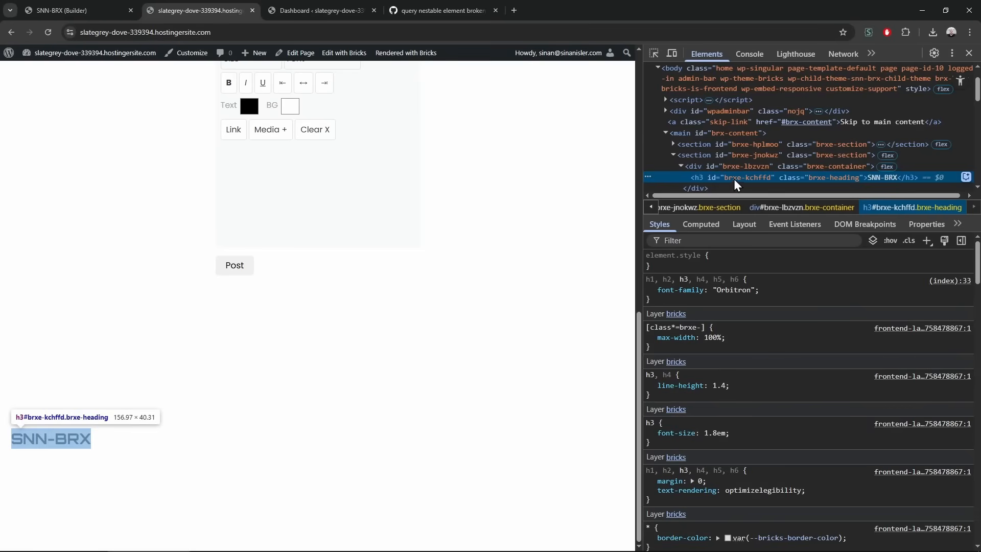
Check the Heading, Container and Query (Nestable) in the builder structure, then return to the front-end markup
click(77, 10)
click(923, 384)
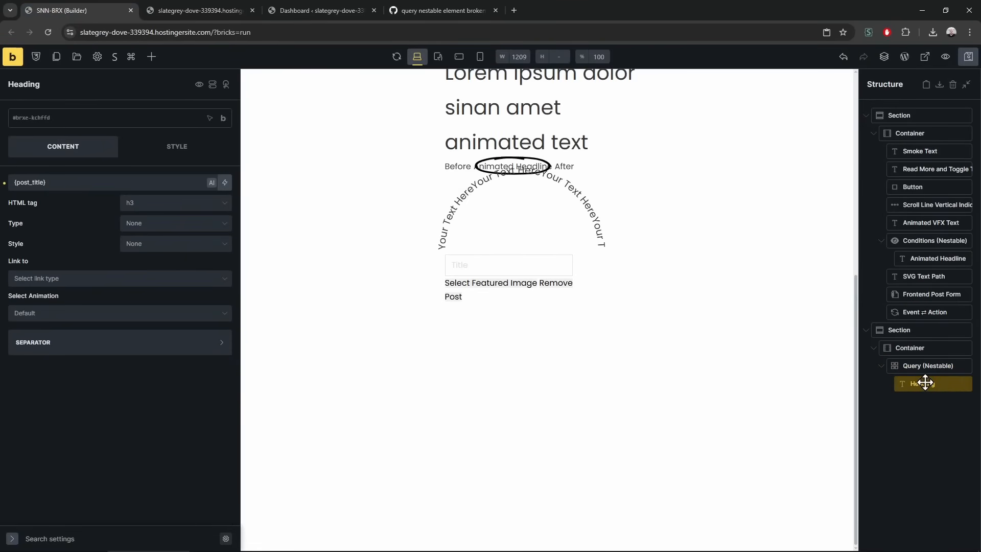
click(914, 347)
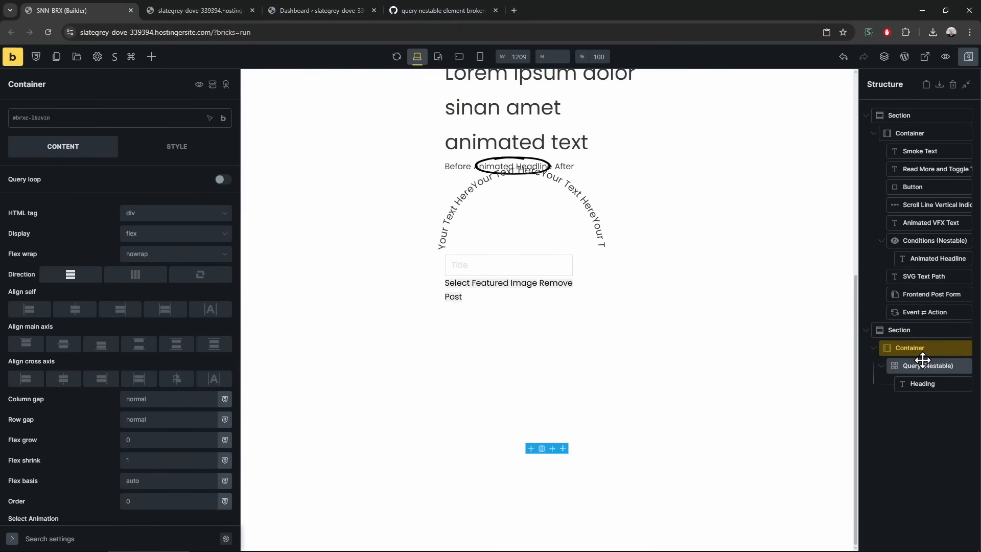
click(921, 361)
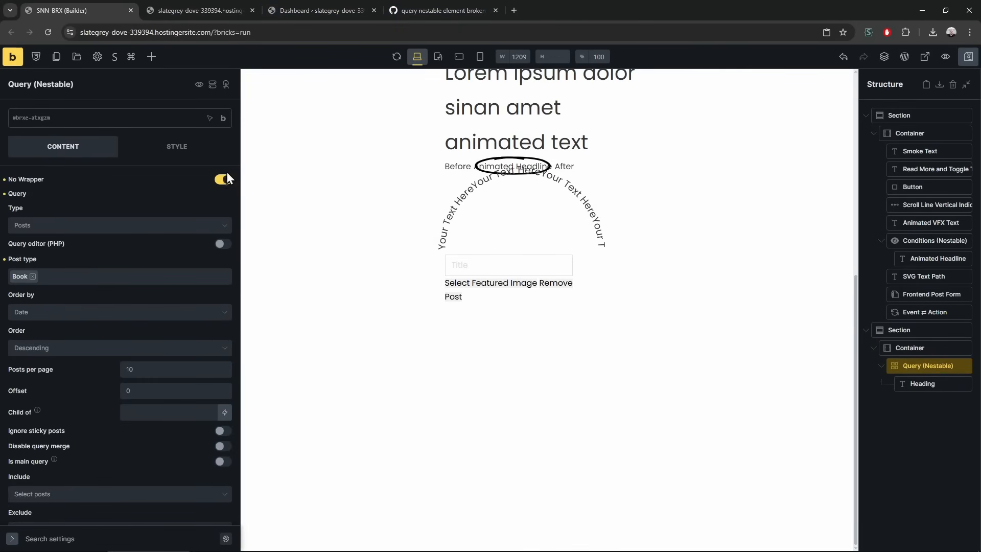
click(416, 7)
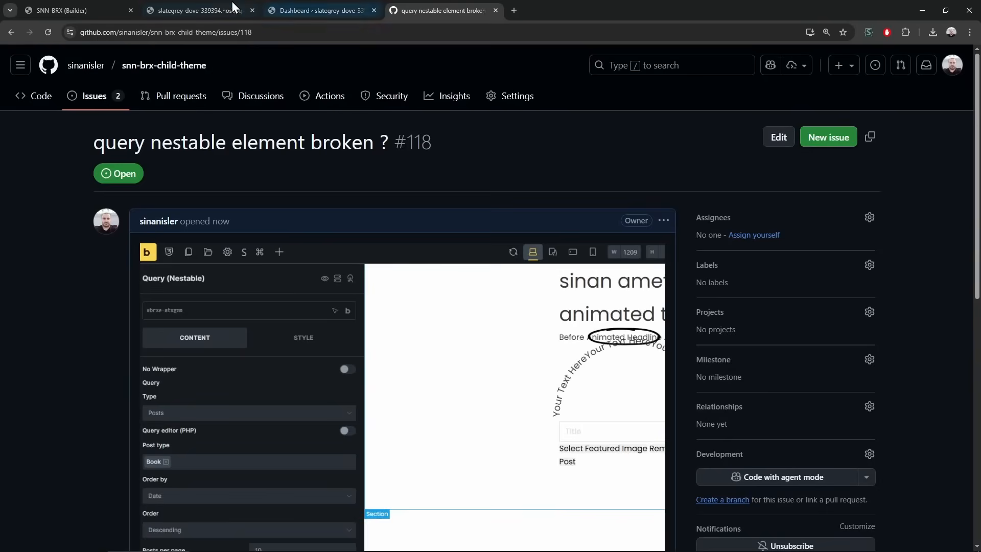
click(227, 3)
click(313, 4)
click(232, 6)
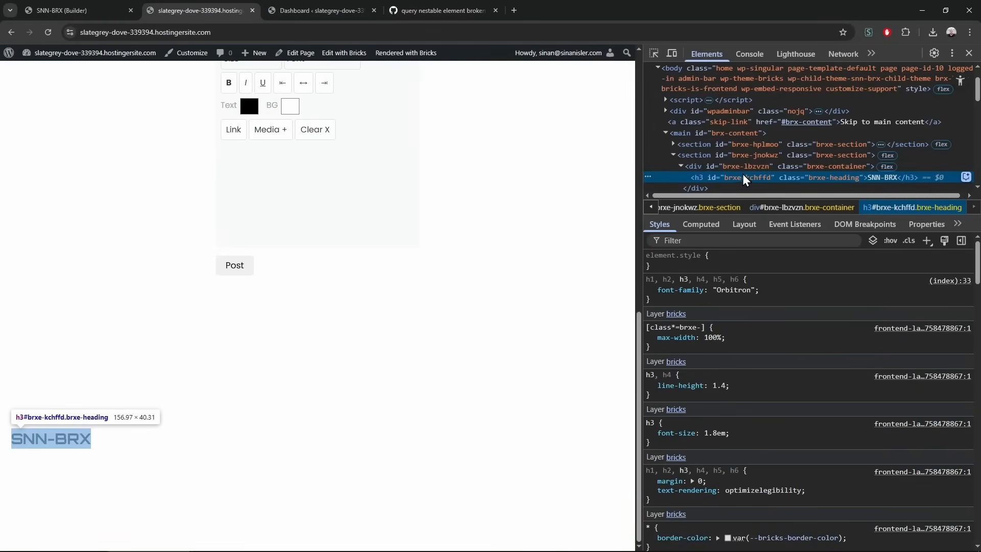
Inspect the heading's parent container and section markup, then close DevTools and return to the builder
click(827, 168)
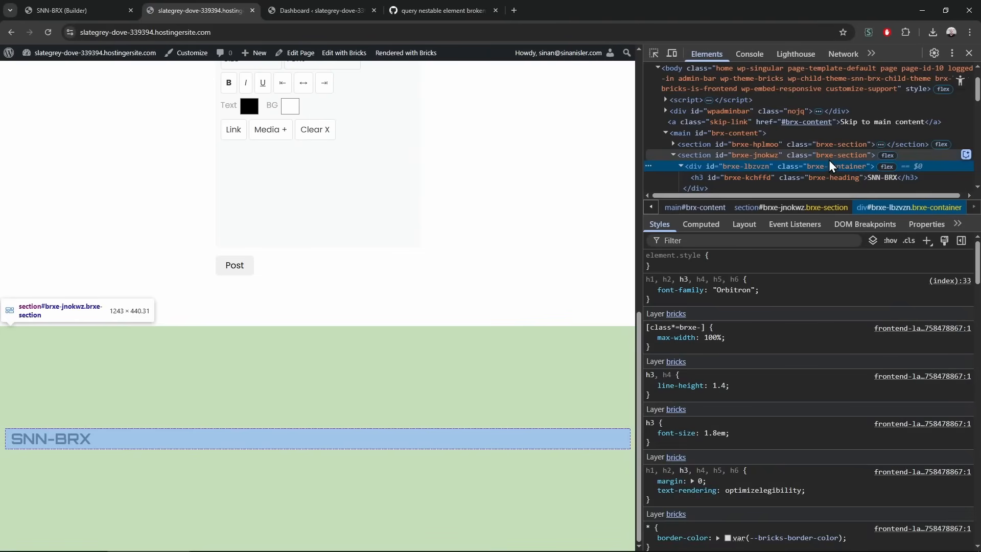
click(830, 158)
click(674, 157)
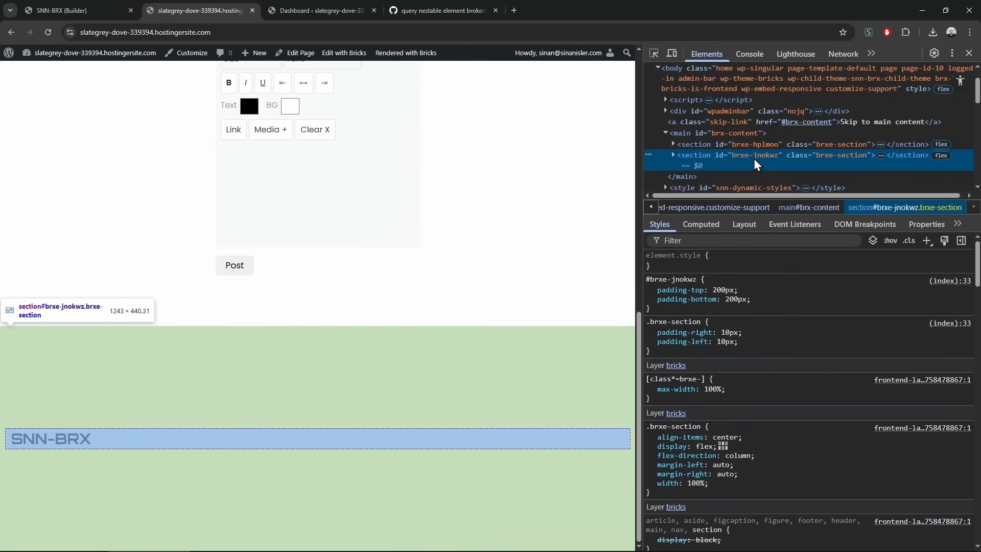
click(674, 157)
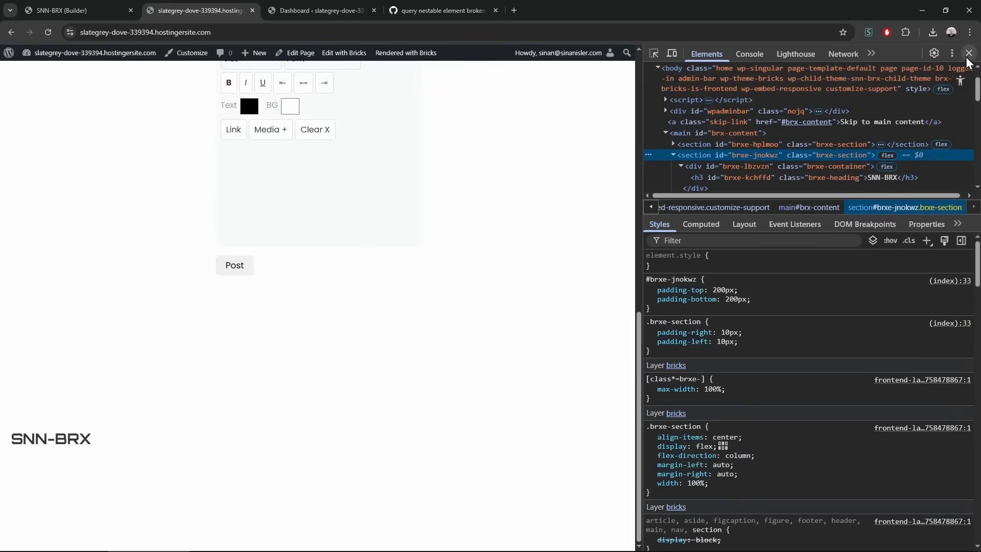
click(969, 53)
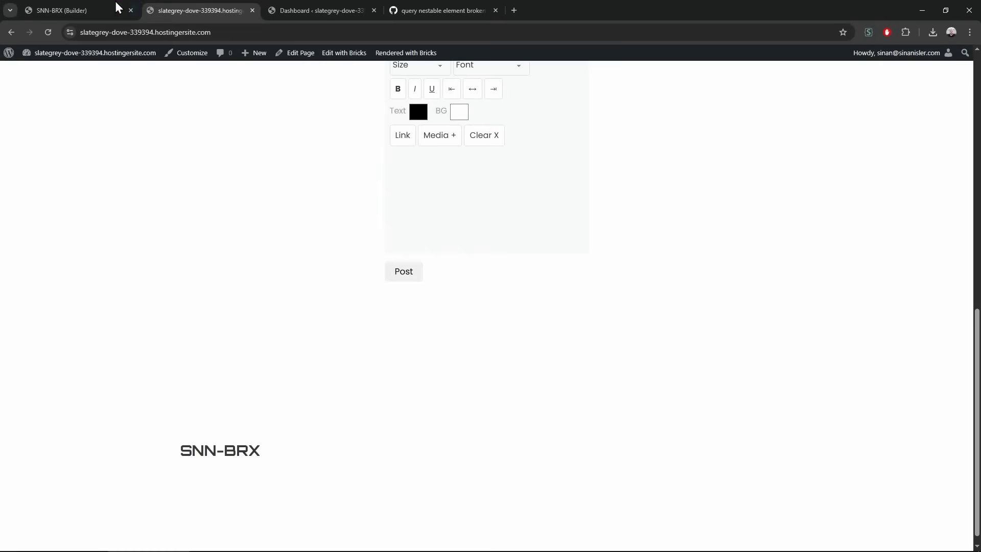
click(127, 7)
click(897, 419)
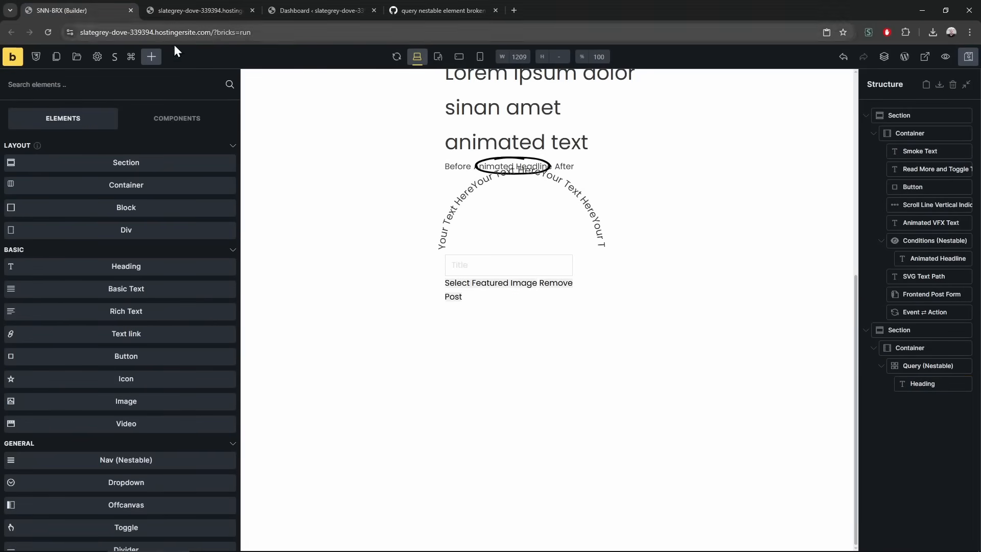
Add a Print Page/PDF element and paste the Container ID #brxe-ijcajp into its Print Selector
scroll(150, 302, down, 20)
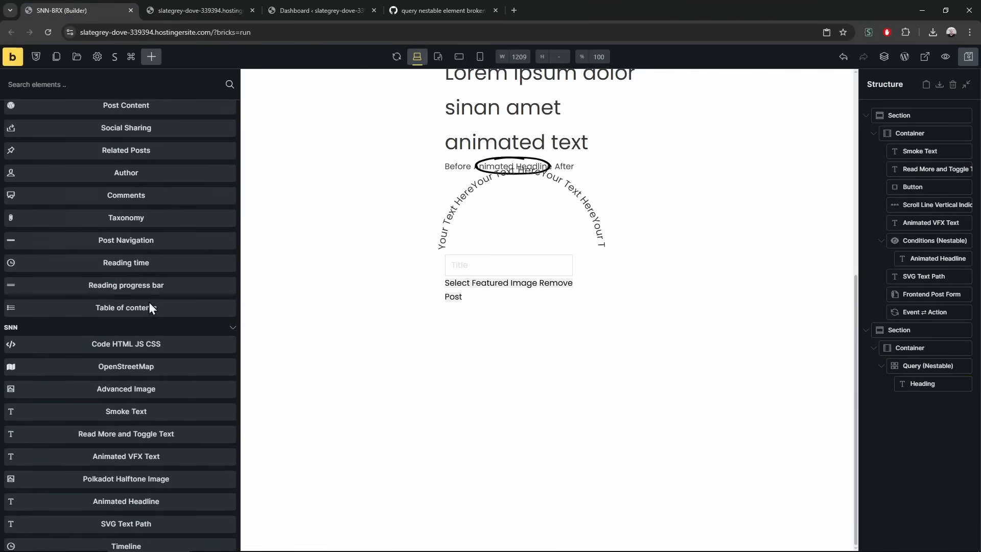
scroll(151, 304, down, 5)
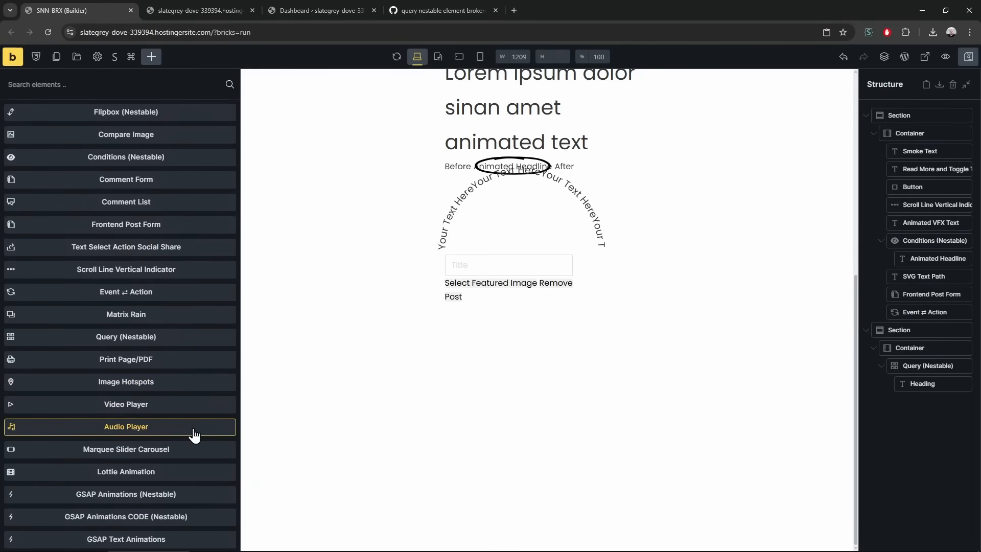
click(158, 364)
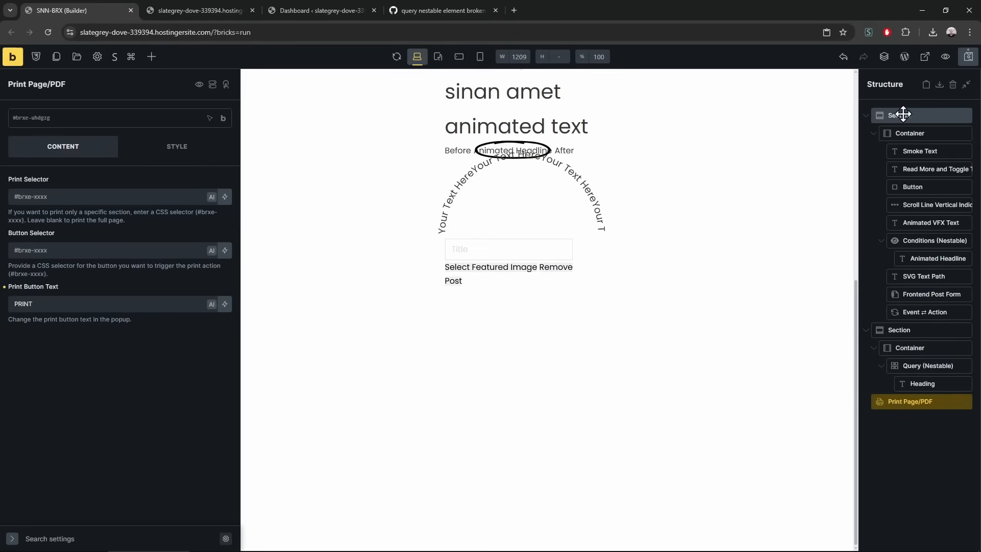
click(921, 133)
right_click(908, 132)
click(931, 133)
click(900, 402)
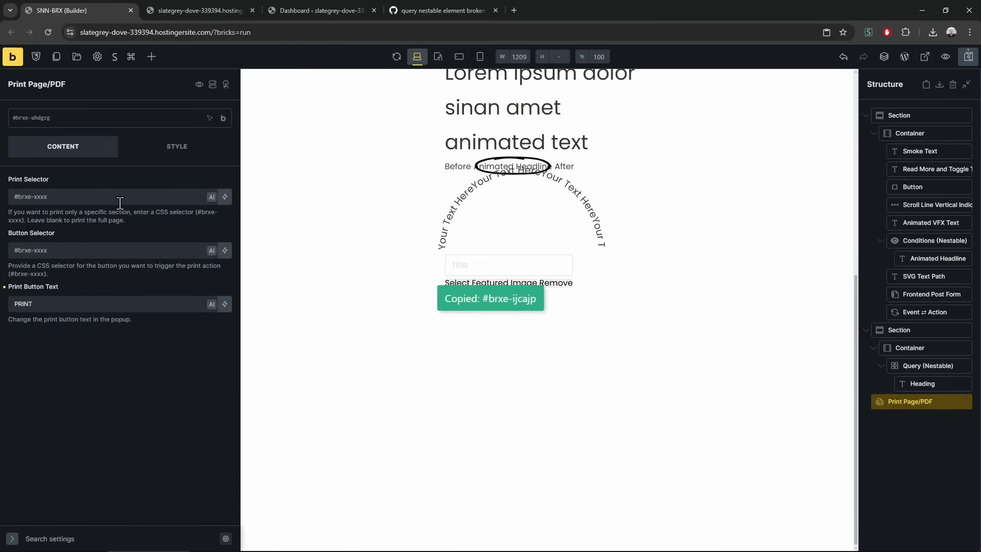
click(102, 197)
key(ctrl+v)
Add a Button element and move it with Print Page/PDF directly under the Container, pasting a second button
click(151, 56)
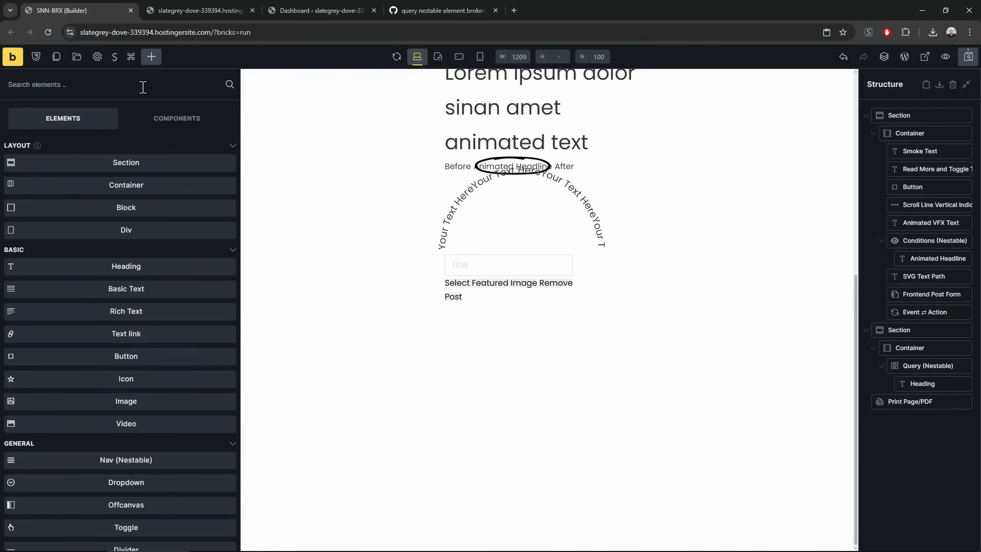
text(but)
drag(126, 145, 920, 358)
right_click(915, 422)
click(878, 430)
drag(918, 421, 919, 361)
click(920, 364)
click(930, 386)
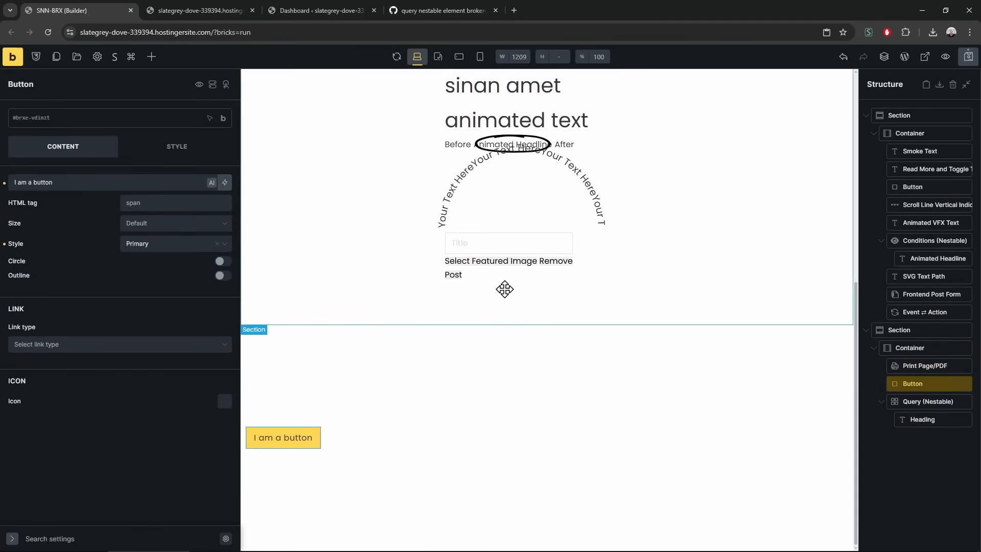
click(913, 368)
click(39, 250)
key(ctrl+v)
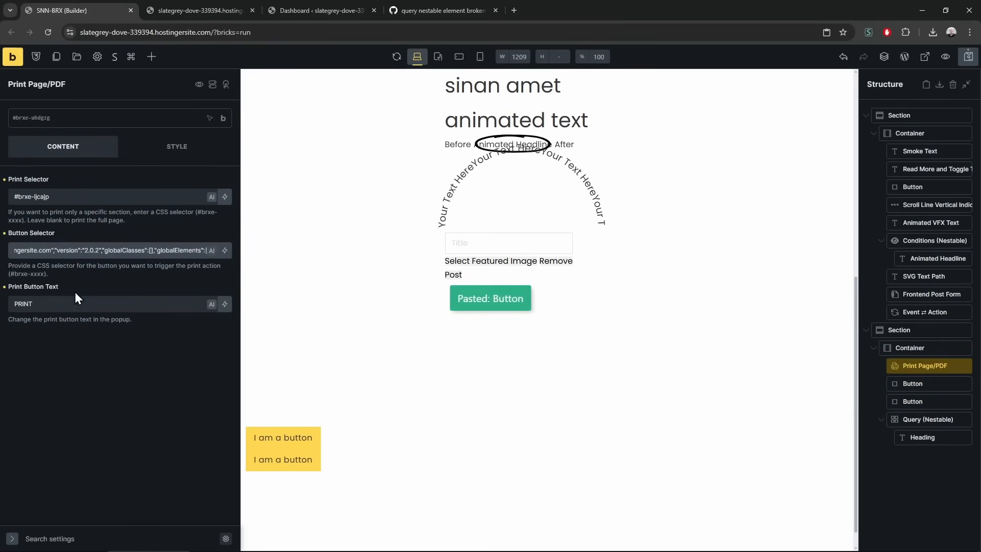
Paste the Button ID #brxe-hcfnne into the Print Page/PDF Button Selector
right_click(926, 384)
click(938, 393)
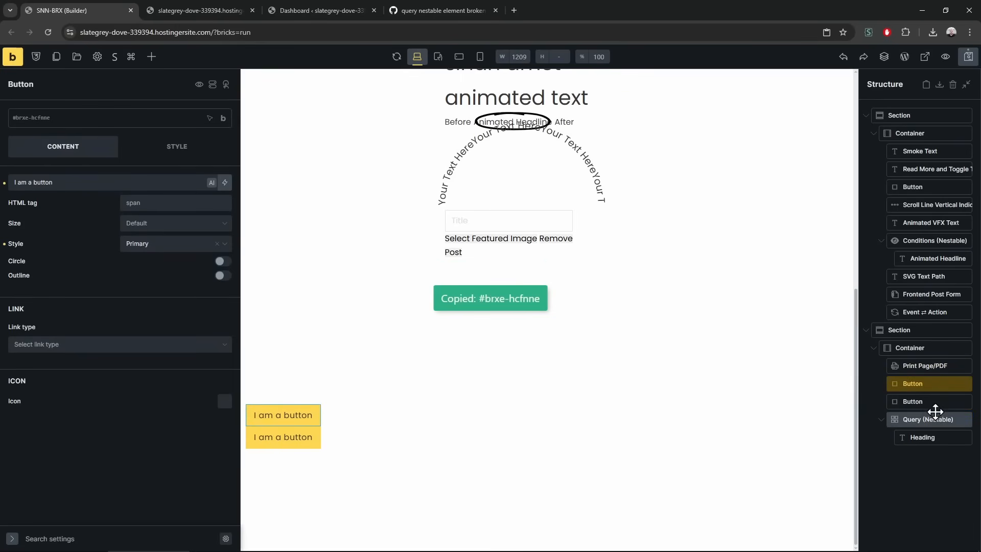
click(924, 366)
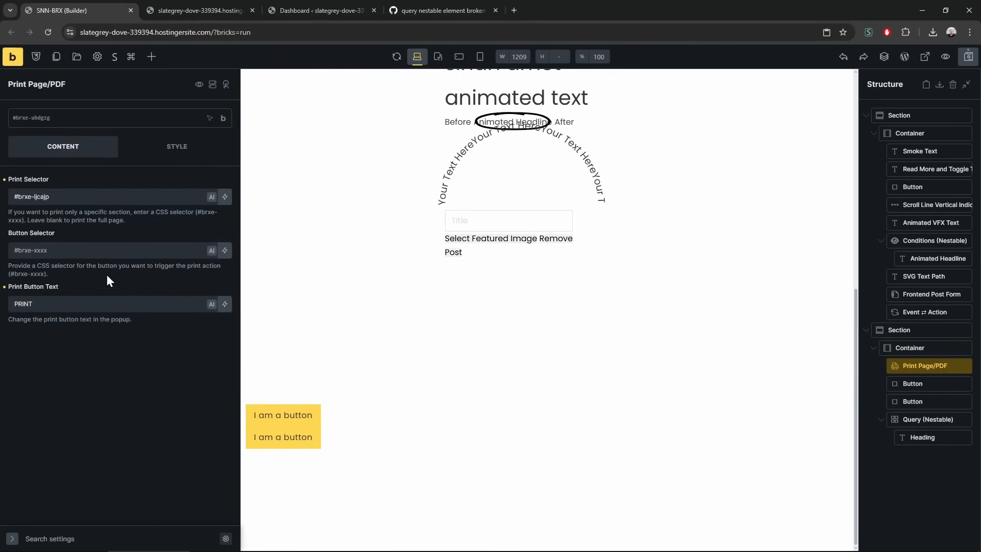
click(101, 251)
key(ctrl+v)
click(177, 7)
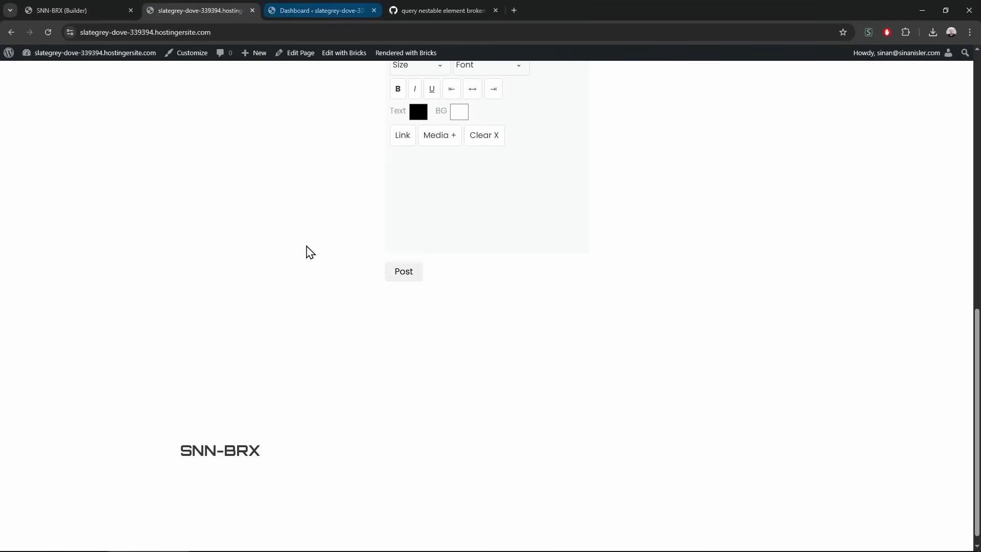
Reload the front end and test the PRINT button, which produces a 2-sheet print preview
key(F5)
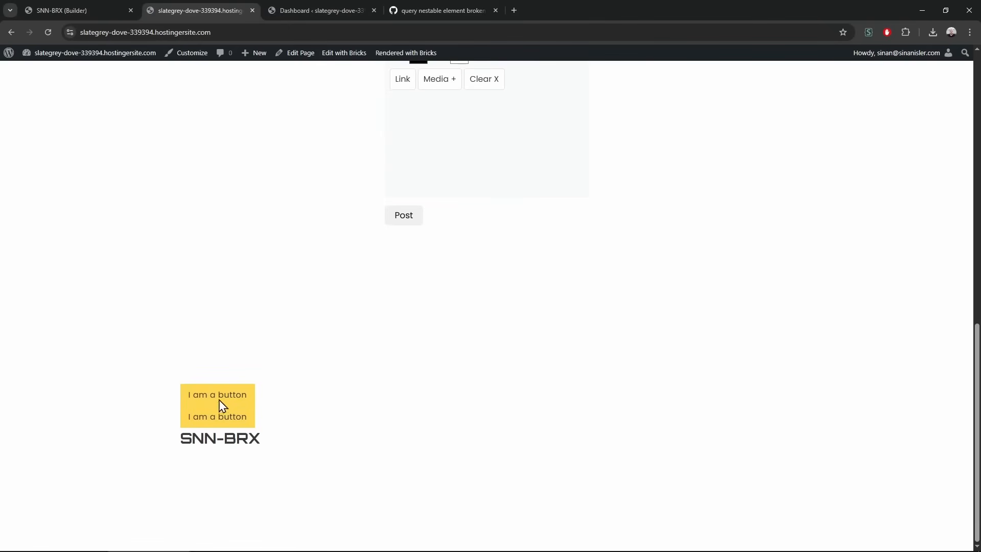
click(221, 408)
scroll(331, 355, down, 5)
scroll(329, 345, down, 6)
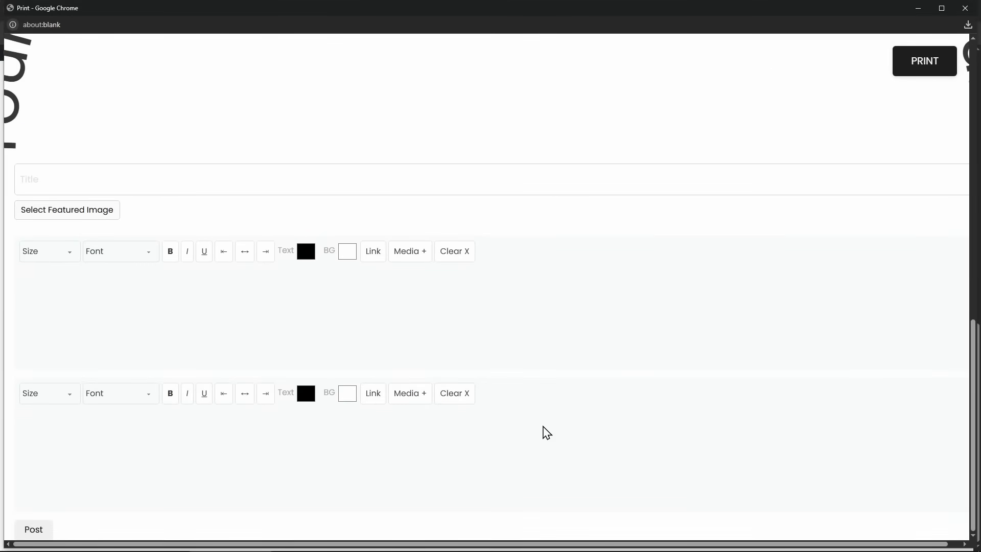
drag(426, 4, 396, 18)
scroll(300, 438, up, 10)
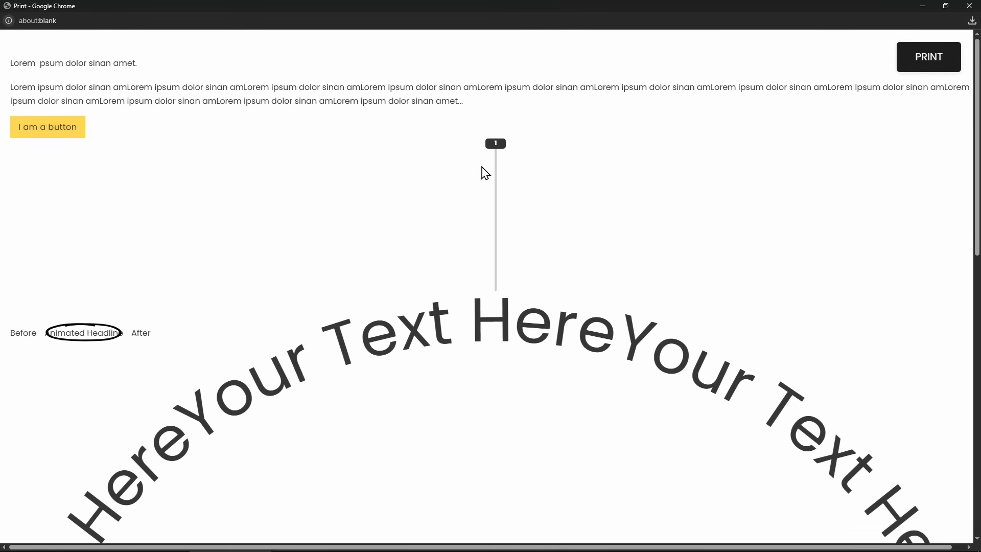
click(933, 67)
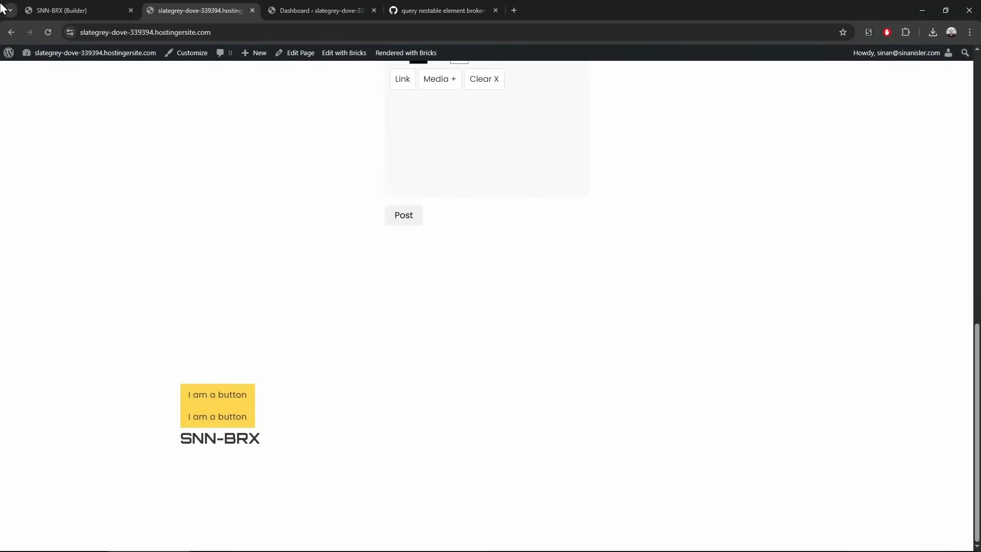
click(72, 9)
Add an Image Hotspots element and place it above Print Page/PDF in the Container
click(150, 57)
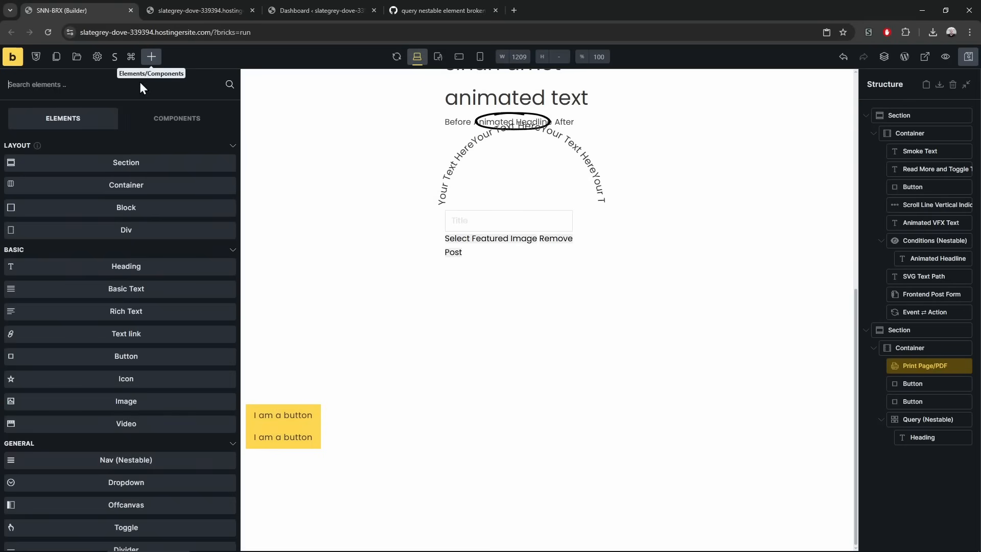
scroll(158, 256, down, 15)
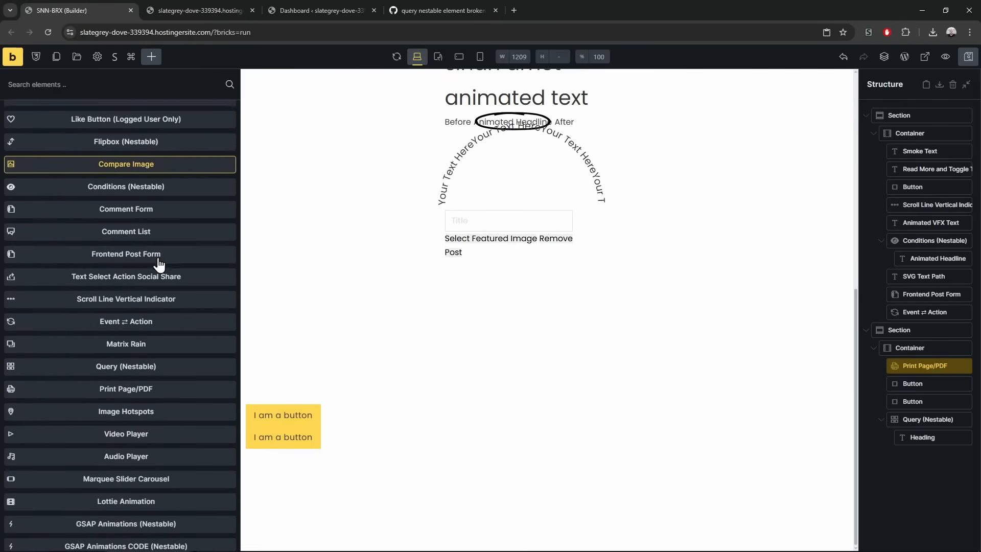
click(158, 383)
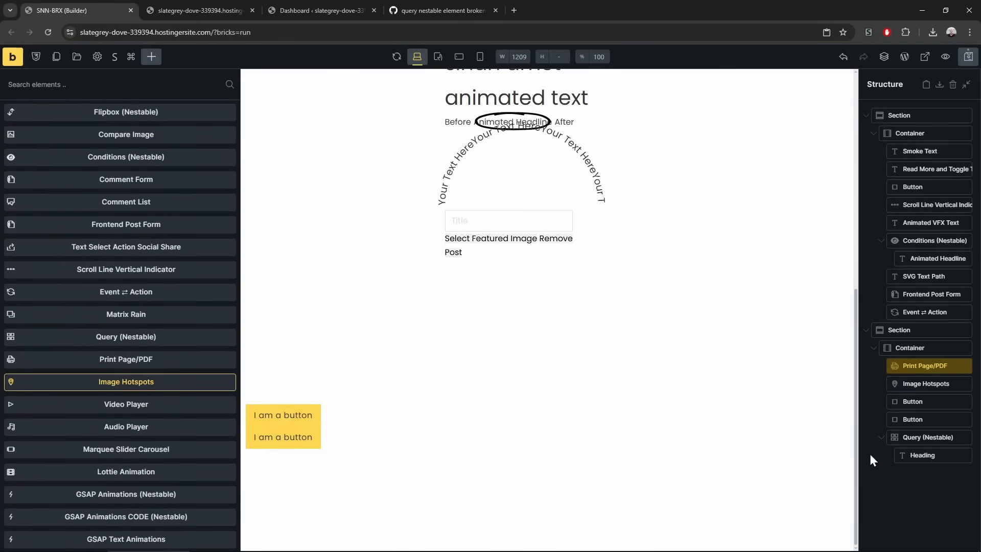
drag(926, 383, 920, 362)
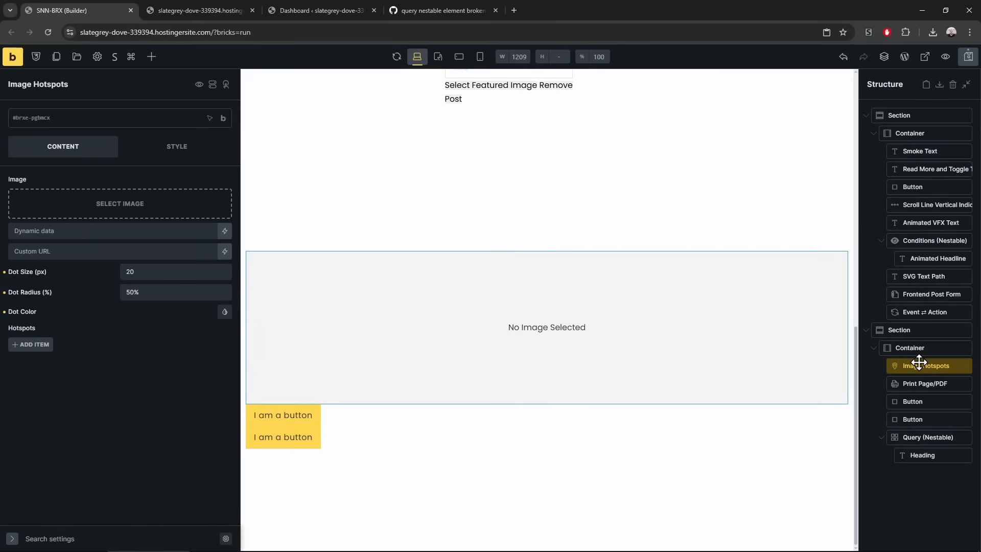
Delete Print Page/PDF, both buttons and the Query (Nestable), leaving Image Hotspots selected
click(919, 383)
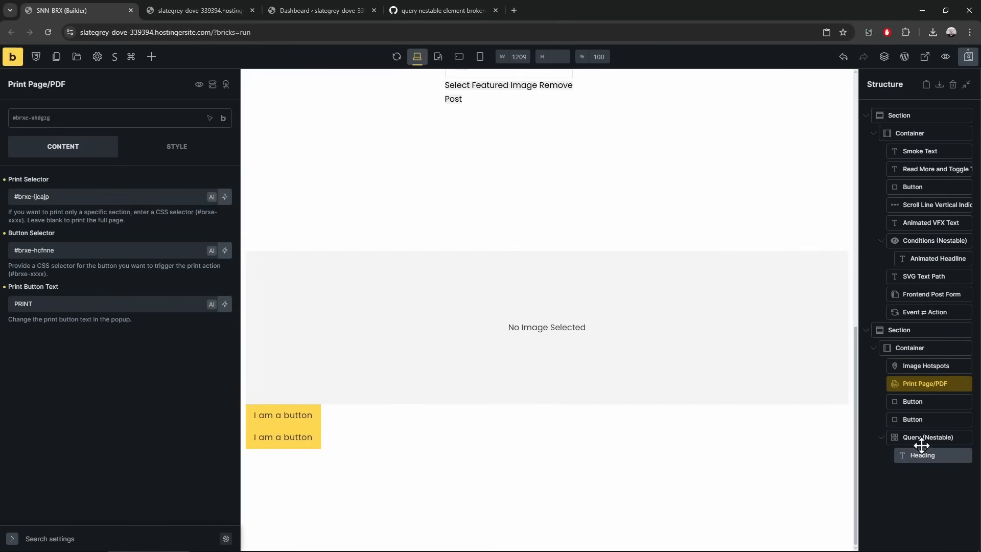
shift+click(922, 438)
right_click(923, 438)
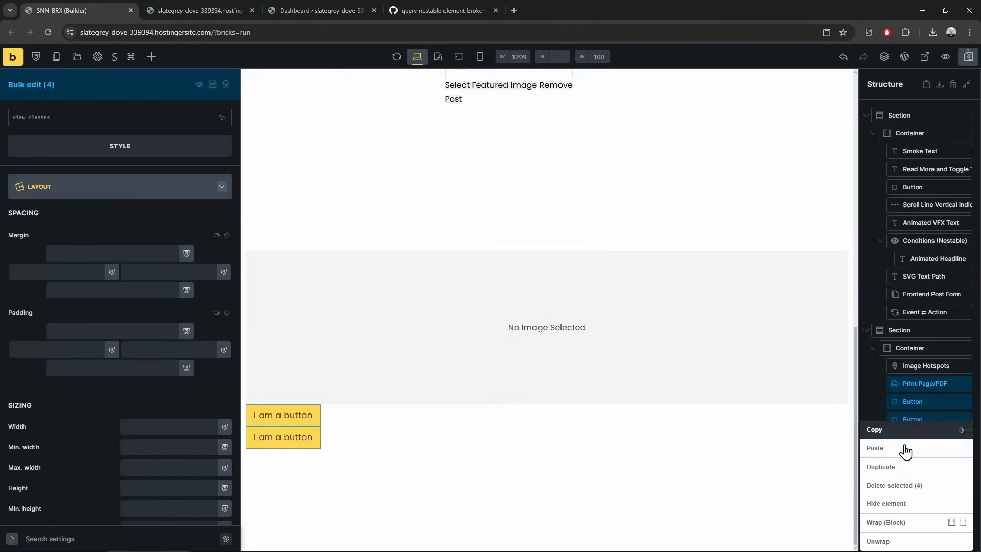
click(912, 483)
click(923, 365)
Insert the elephants photo from the media library into Image Hotspots
click(72, 150)
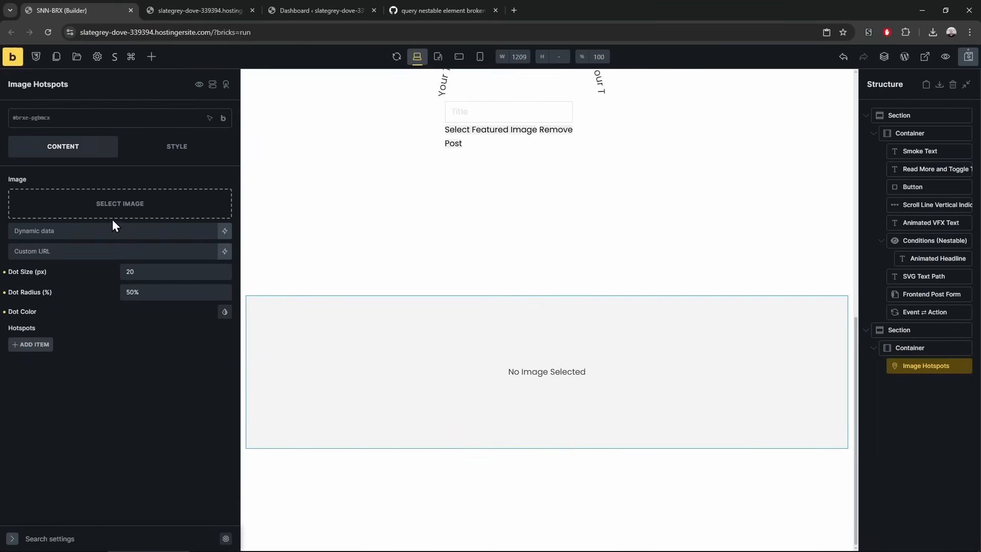
click(117, 211)
click(299, 189)
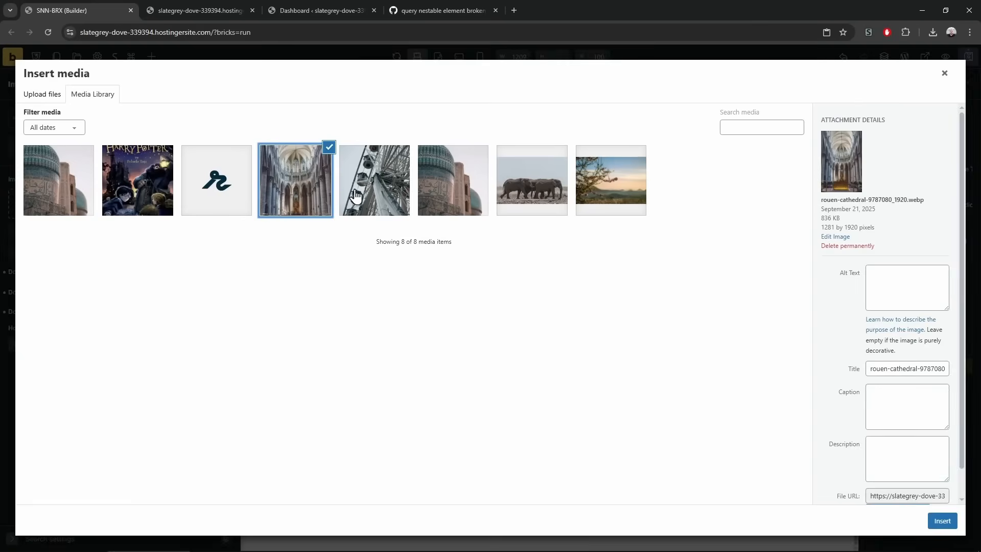
click(385, 197)
click(532, 197)
click(943, 521)
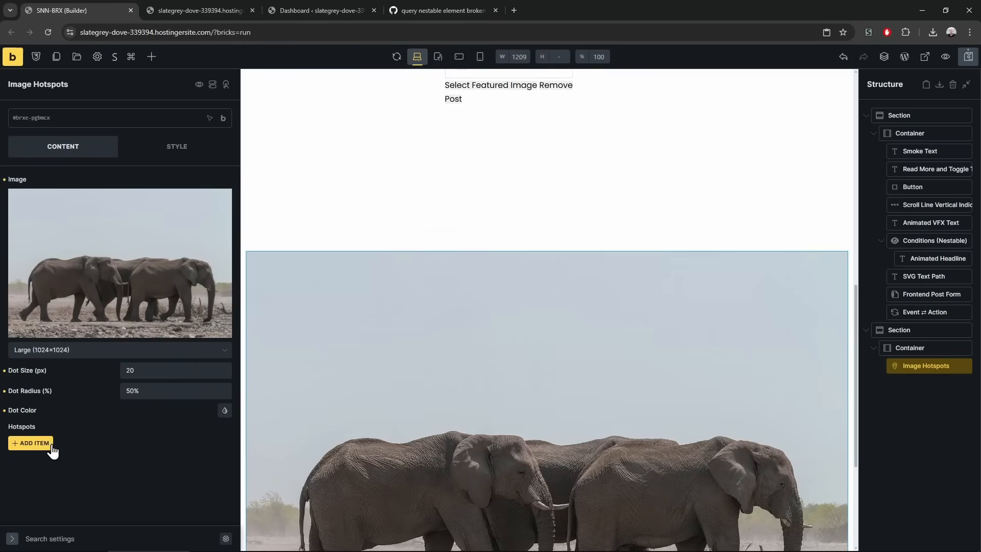
Add a hotspot item positioned at X 50% and Y 60%
click(45, 444)
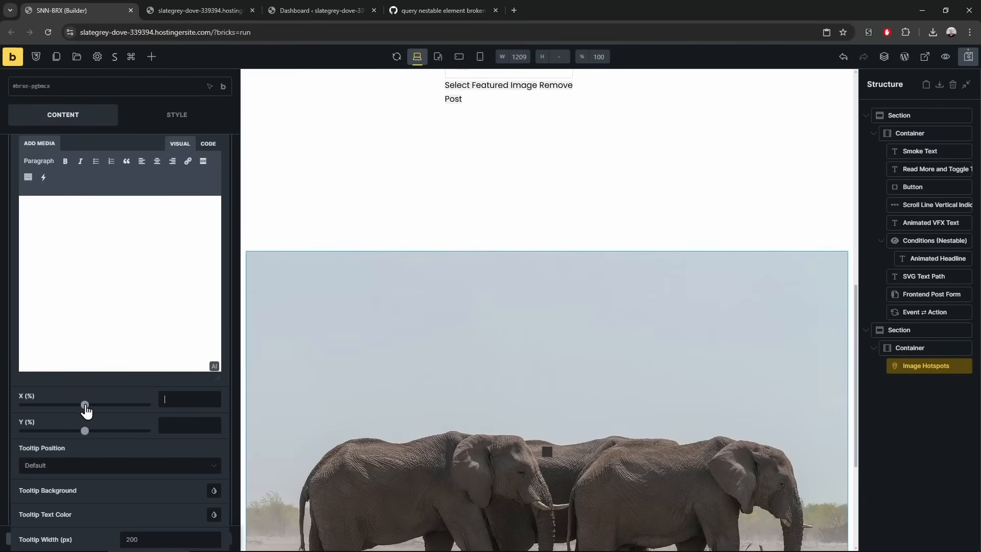
click(189, 401)
text(50)
key(Tab)
text(50)
drag(85, 431, 137, 432)
click(181, 398)
double_click(170, 425)
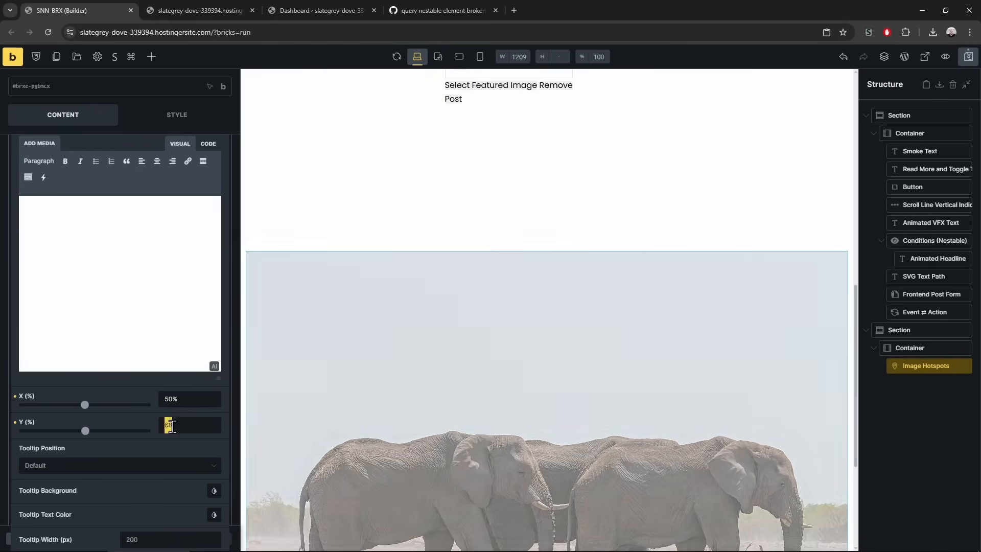
text(60%)
scroll(456, 372, down, 3)
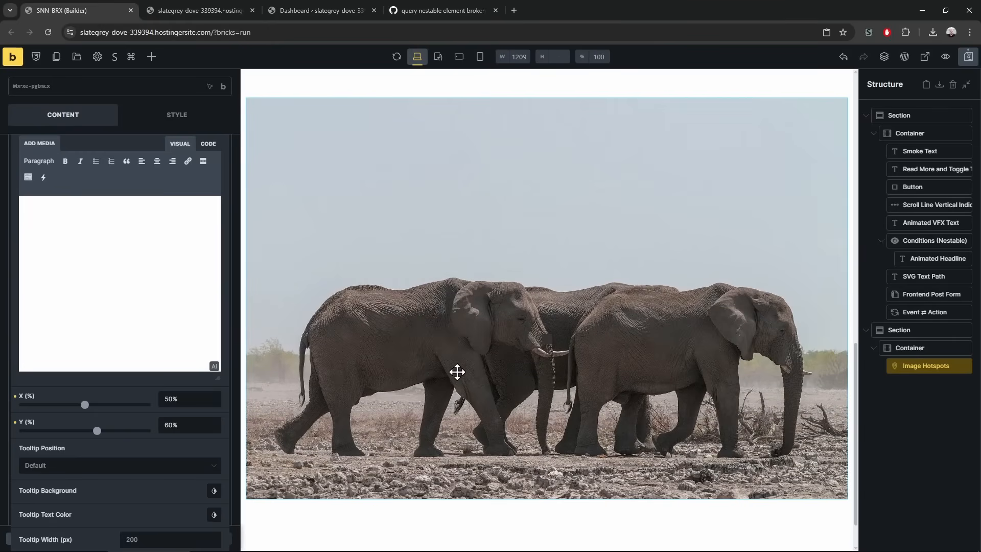
scroll(146, 422, up, 4)
Enter 'asdasdasdasd adsasd' as the hotspot tooltip text, repeated twice
click(103, 448)
text(asdasdasdasd adsasd)
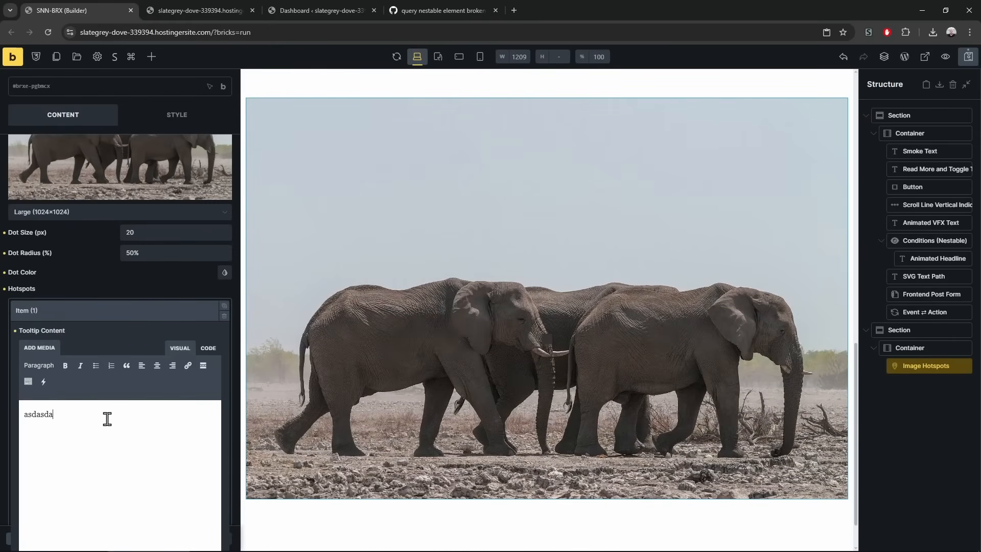
key(ctrl+a)
key(ctrl+c)
key(ctrl+v)
key(ctrl+v)
key(ctrl+v)
scroll(114, 346, down, 5)
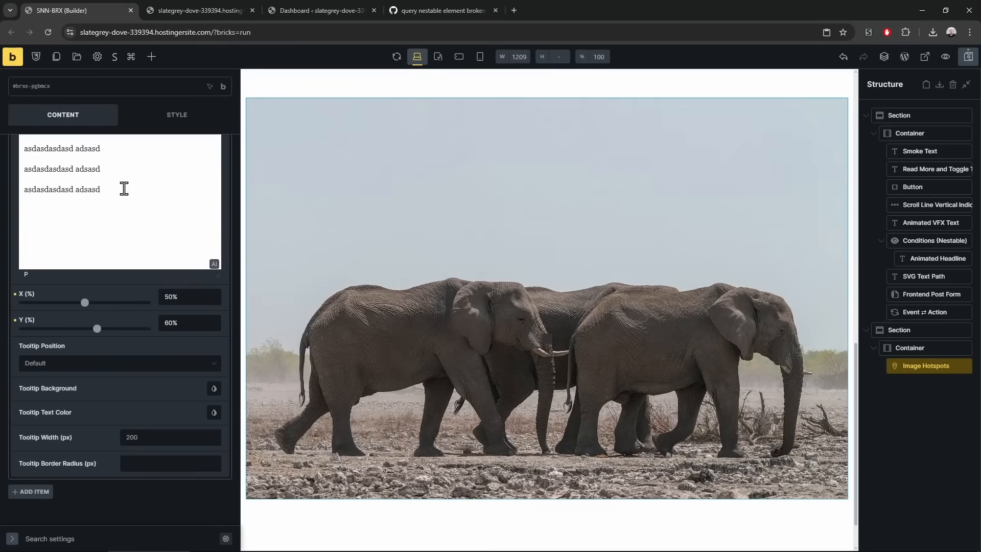
Set the tooltip position to Top with a border radius of 20
click(114, 362)
click(76, 377)
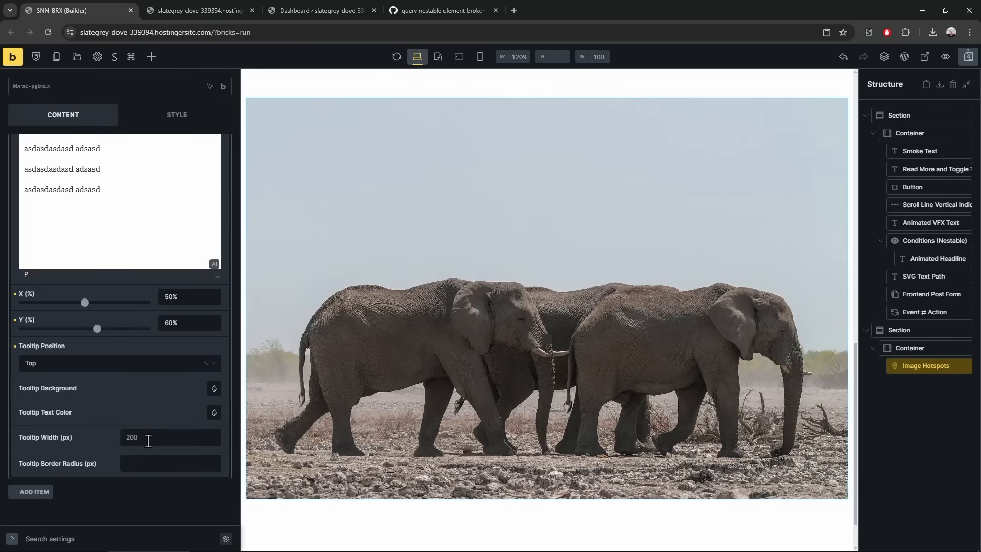
click(147, 442)
text(200)
double_click(142, 437)
key(BackSpace)
click(154, 464)
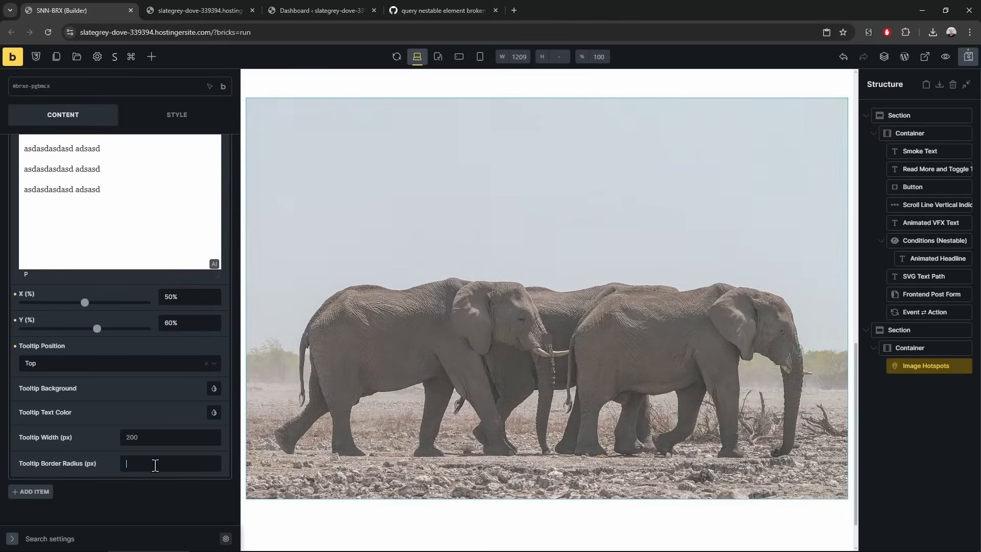
text(20)
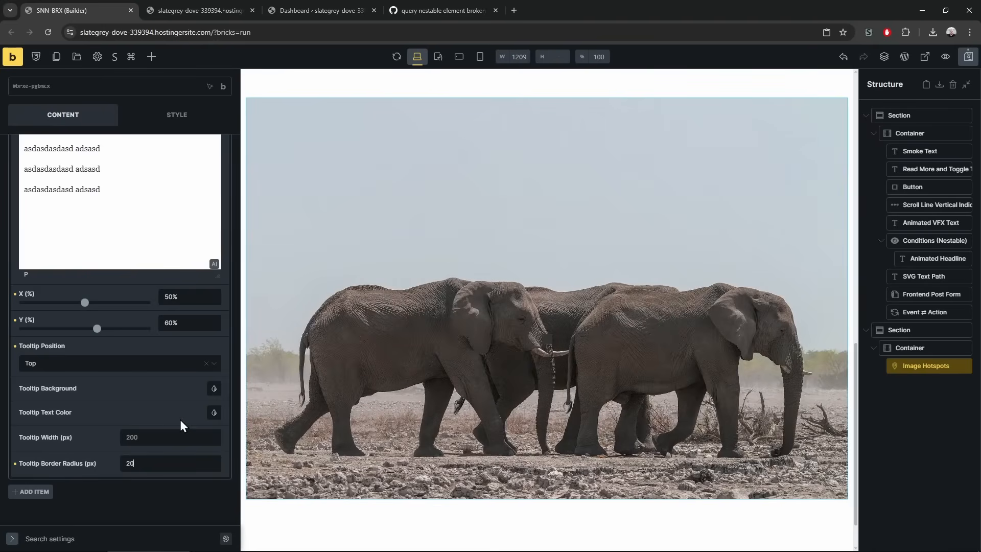
Give the tooltip a white background and red text, then reload the live site
click(214, 389)
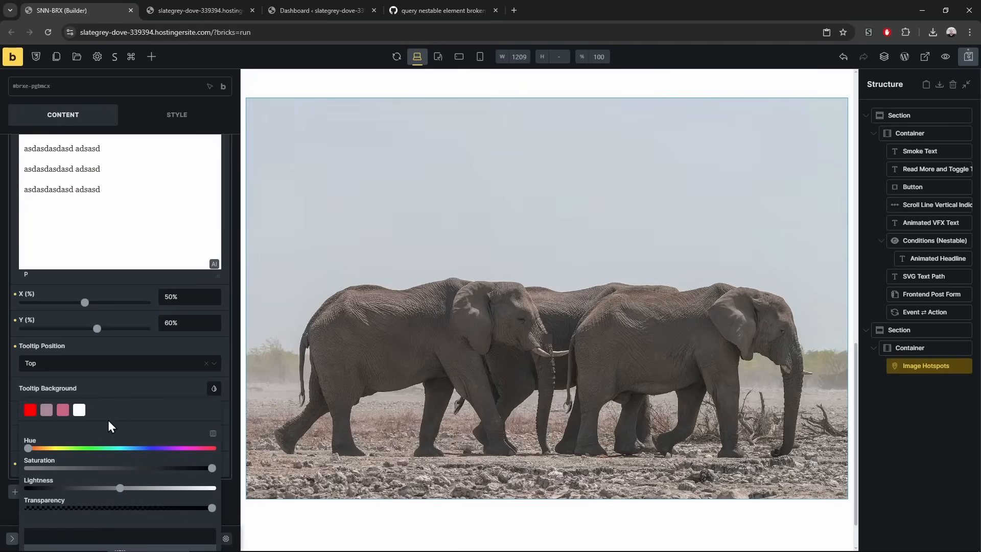
click(80, 412)
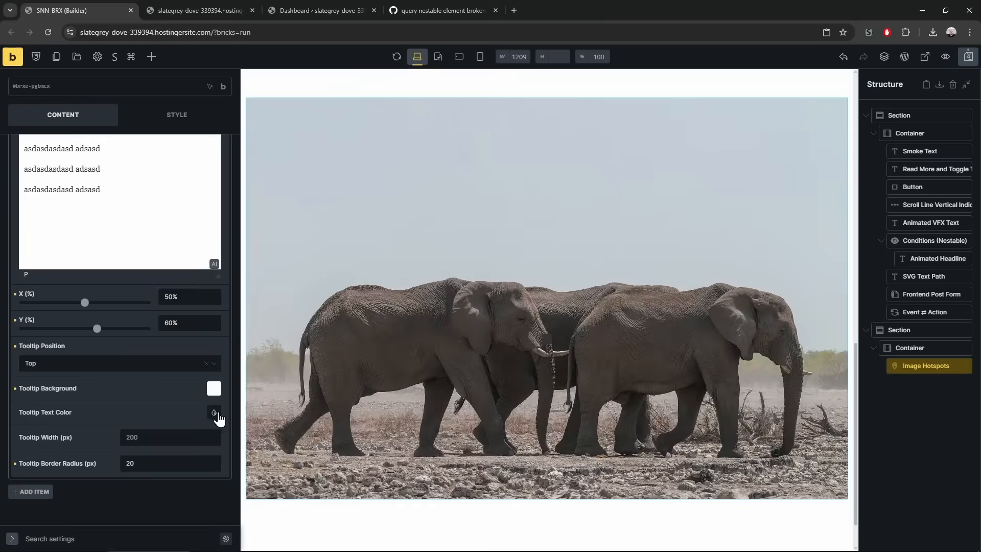
click(214, 413)
click(31, 434)
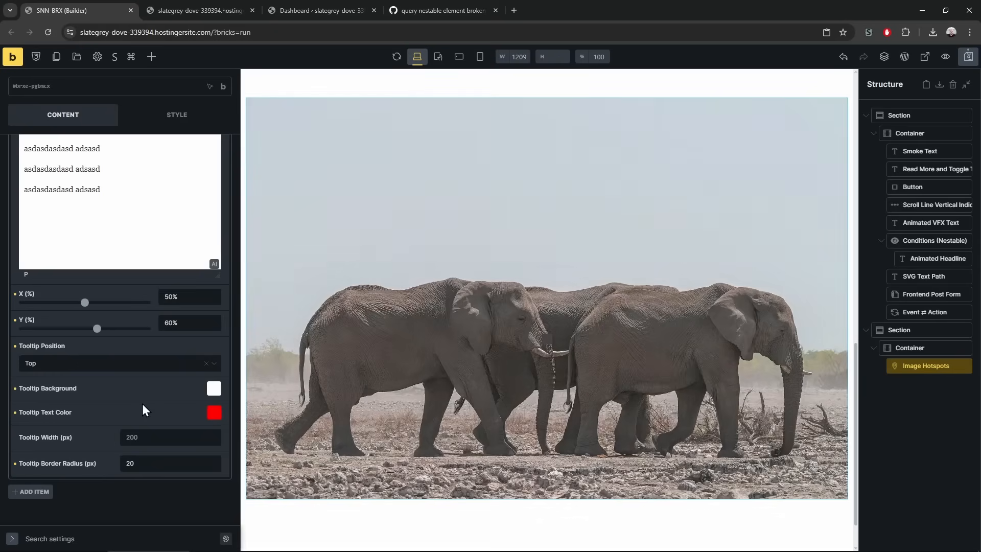
click(179, 11)
key(F5)
Collapse the hotspot item and make the hotspot dot red
scroll(381, 383, down, 7)
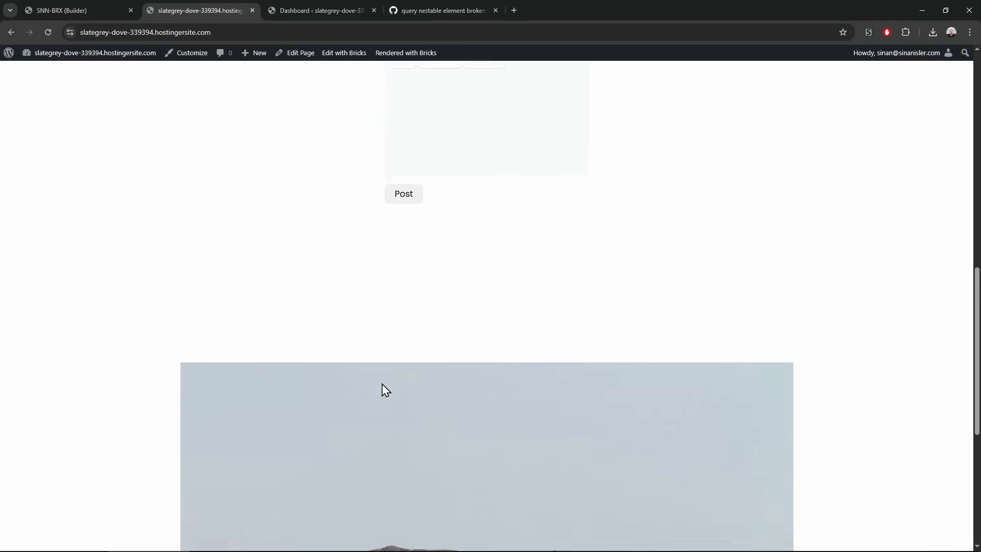
scroll(382, 383, up, 2)
click(115, 9)
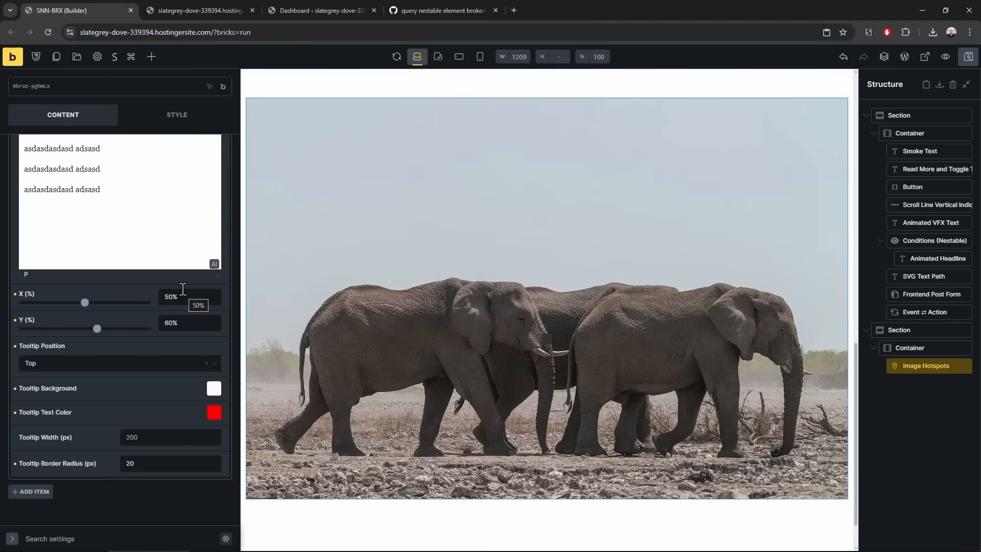
scroll(97, 375, up, 6)
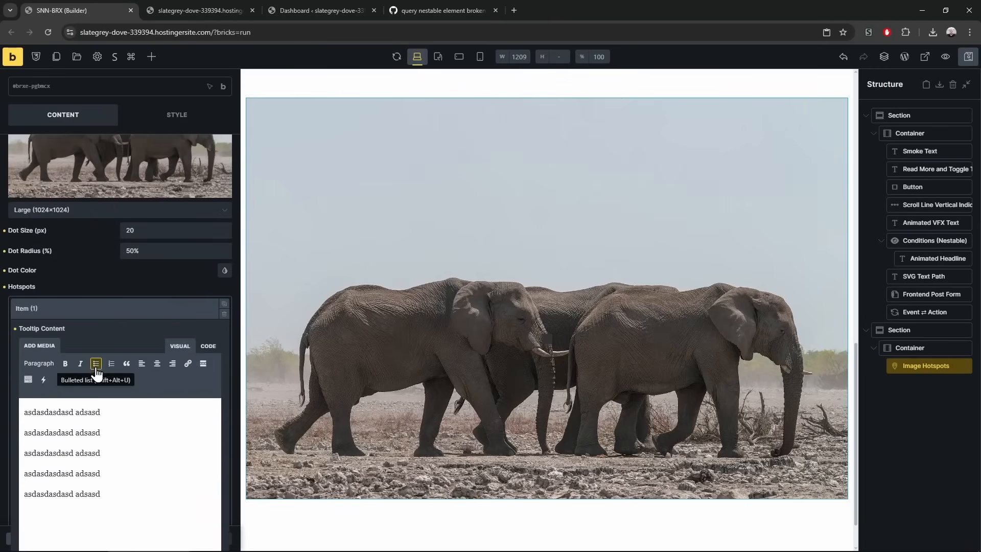
click(133, 309)
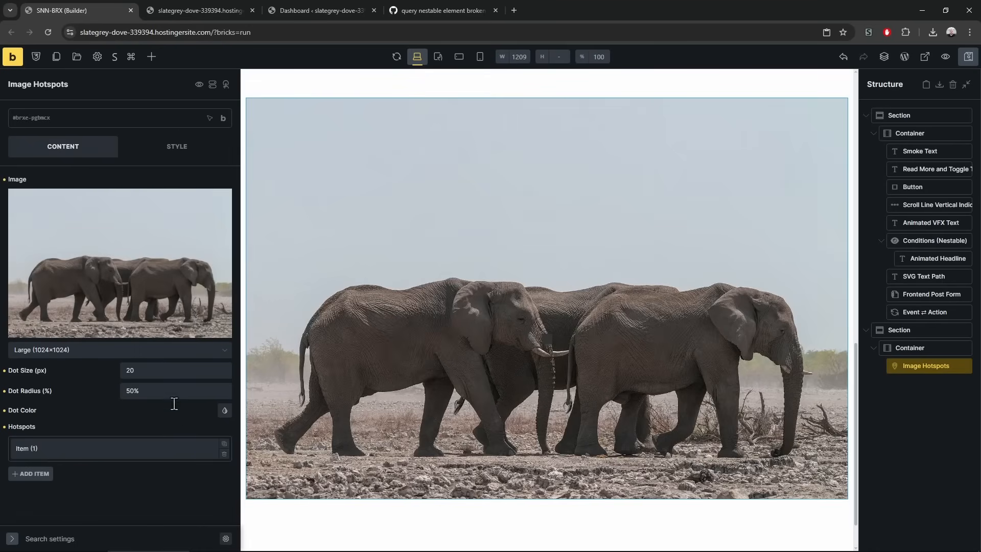
click(225, 410)
click(25, 434)
Enter 400 in the hotspot item settings and check the dot on the reloaded live page
click(225, 8)
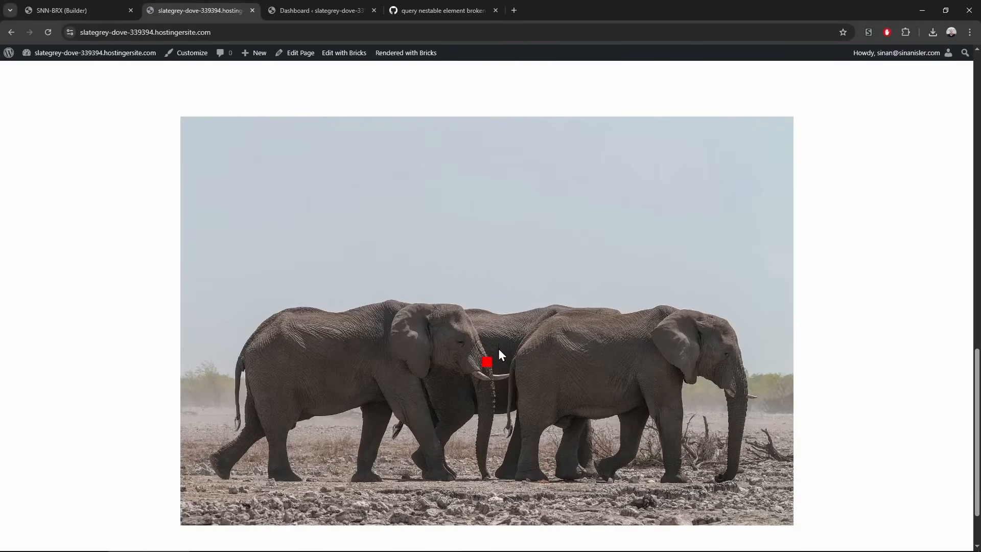
mouse_move(487, 367)
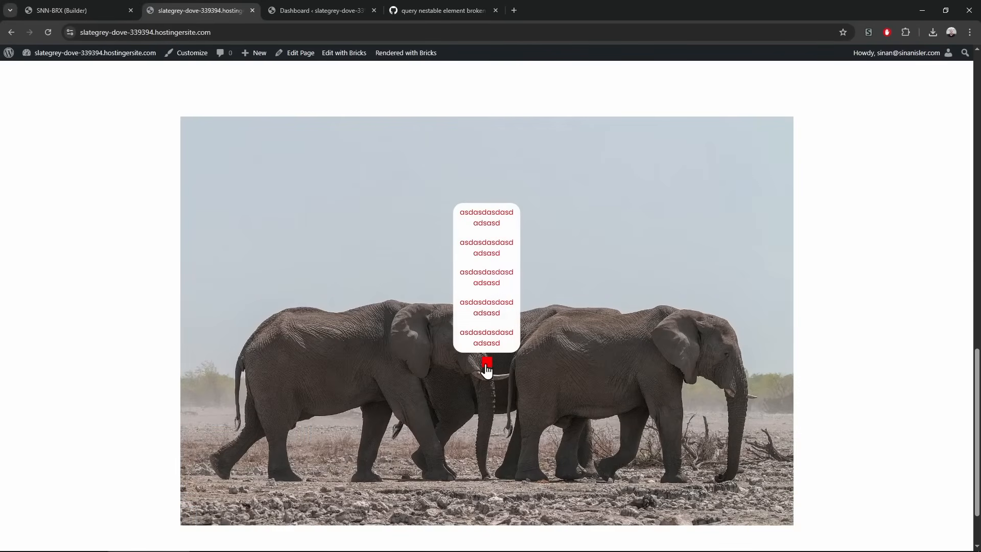
click(90, 7)
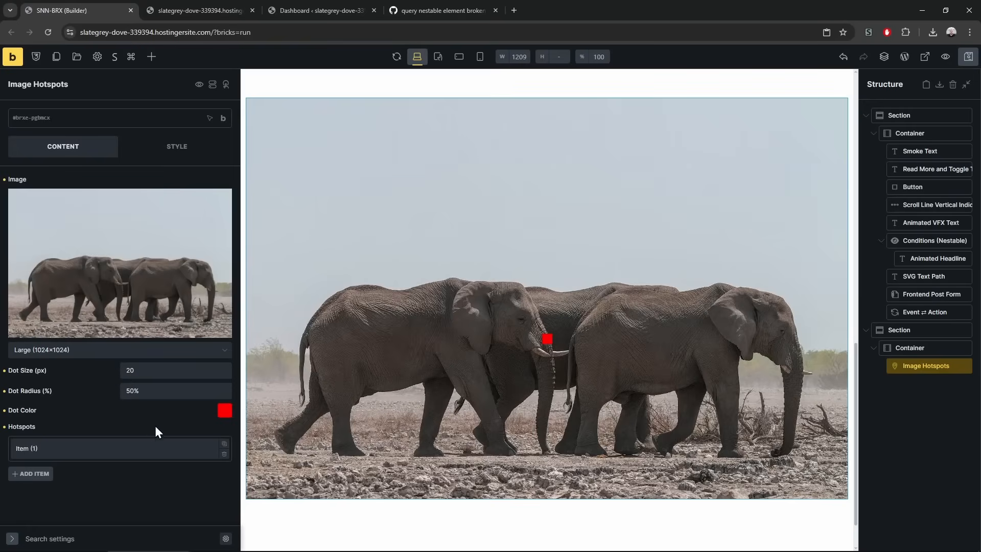
click(153, 442)
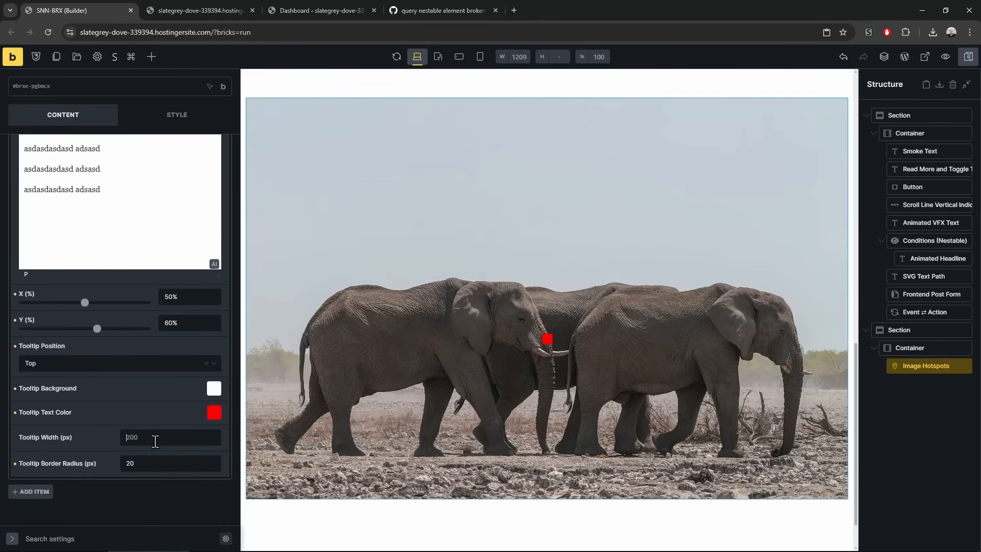
text(400)
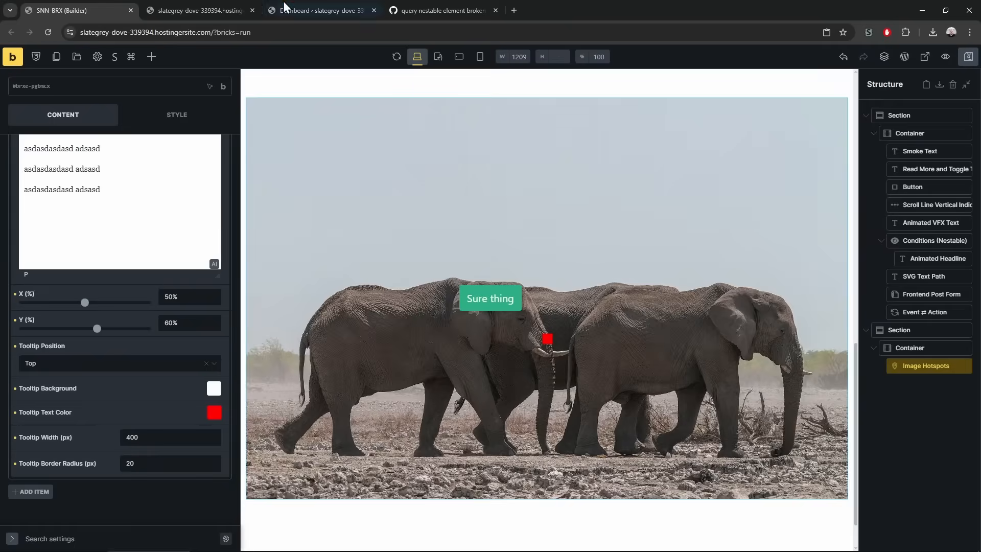
click(215, 8)
key(F5)
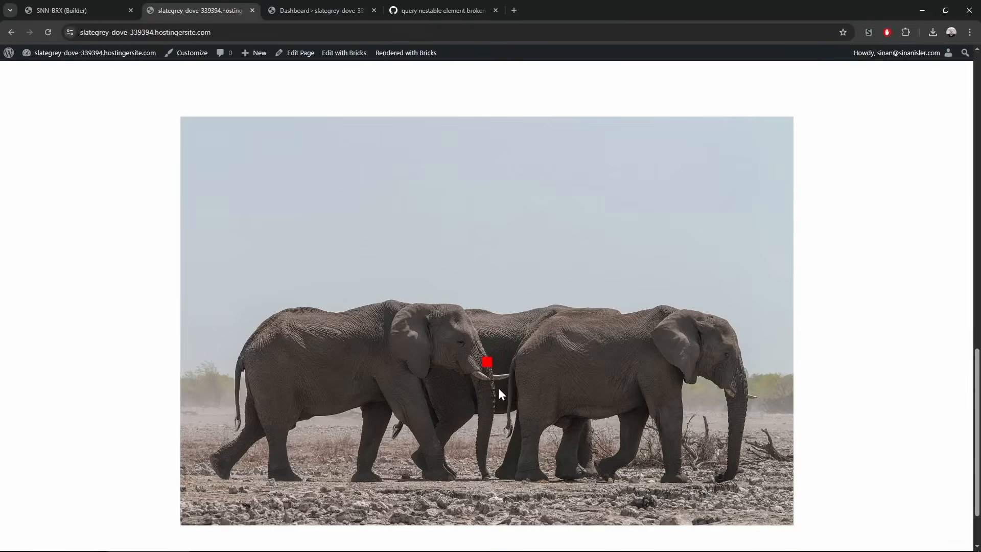
mouse_move(488, 363)
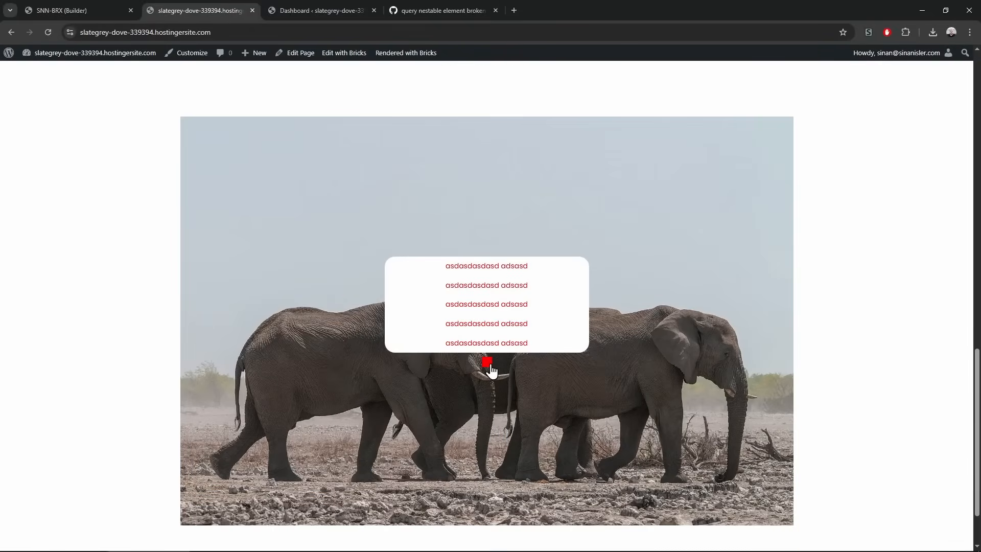
click(122, 10)
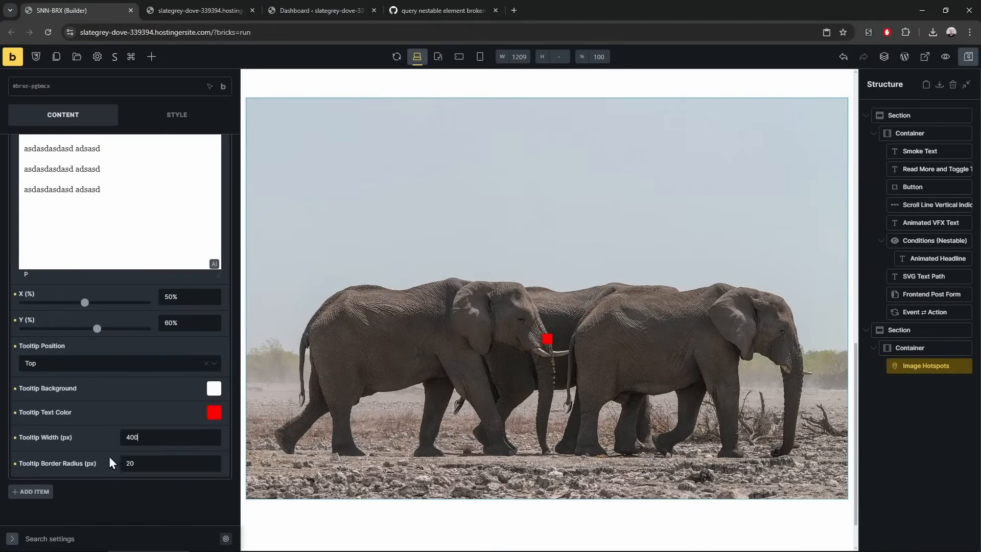
Set the tooltip border radius to 1000 and check it on the reloaded live page
click(147, 468)
text(1000)
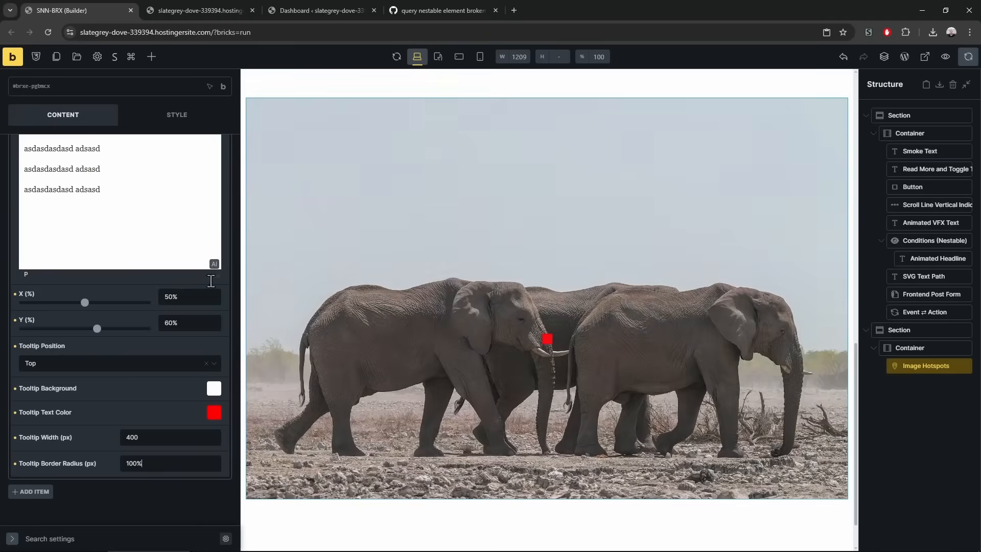
click(176, 9)
key(F5)
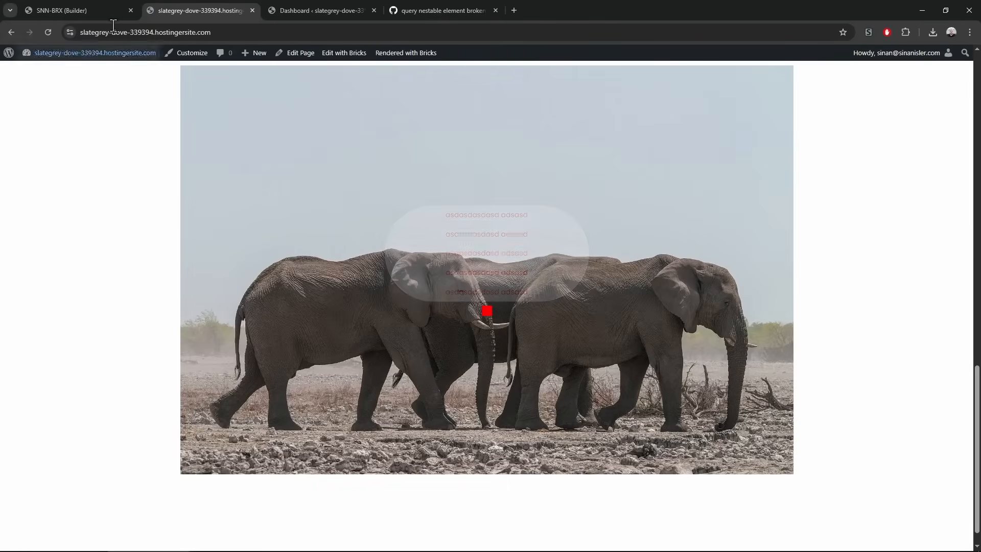
click(113, 11)
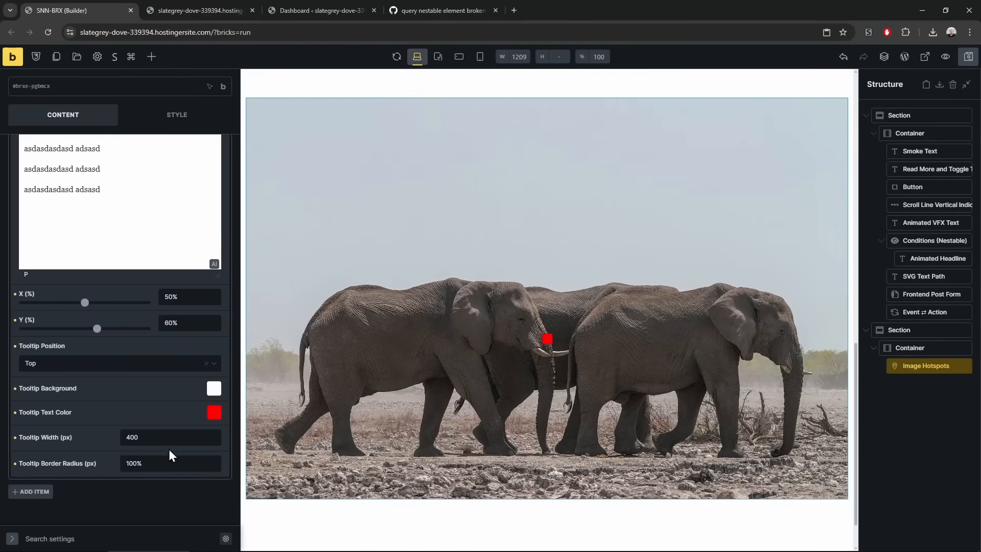
Raise the hotspot Dot Radius to 1000px and verify the tooltip on the reloaded live page
scroll(153, 434, up, 6)
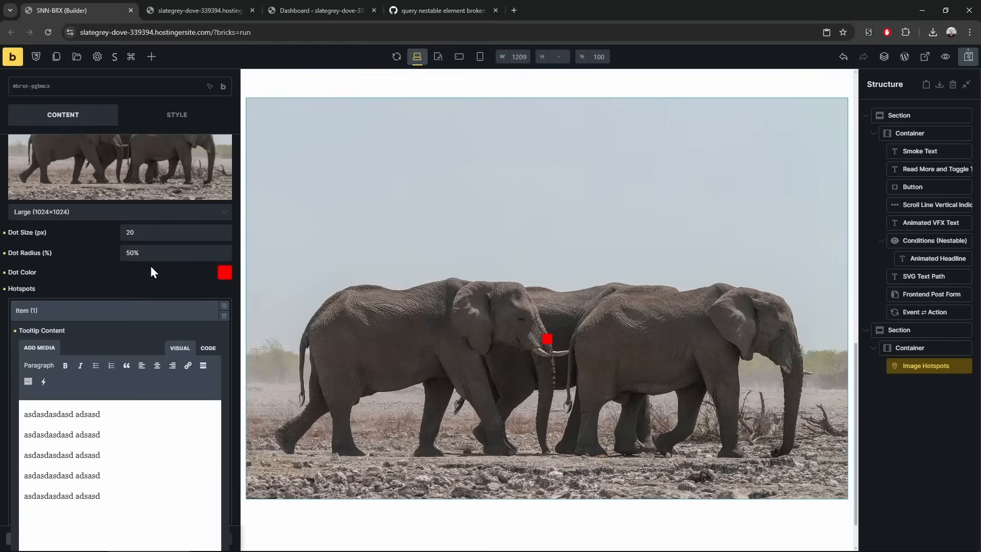
click(153, 234)
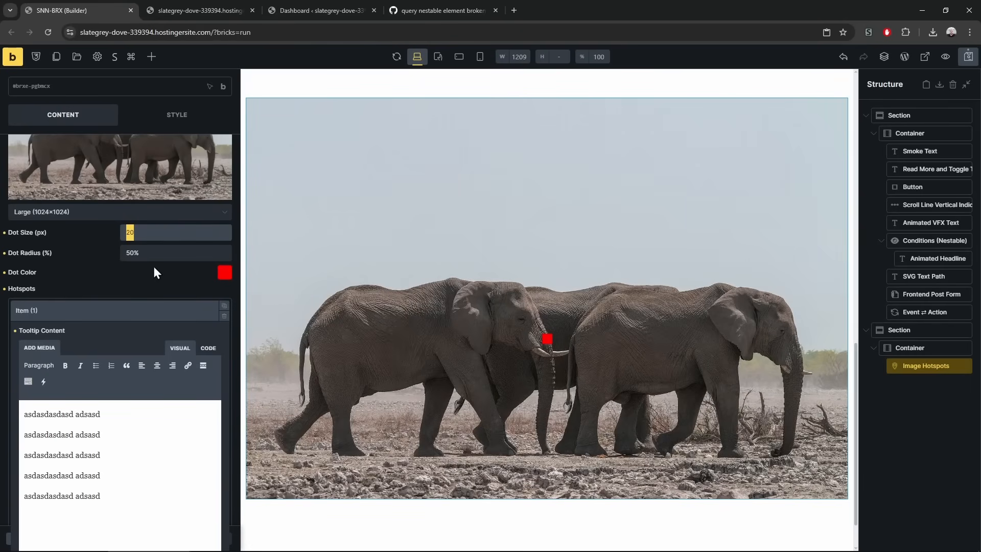
click(156, 255)
text(00)
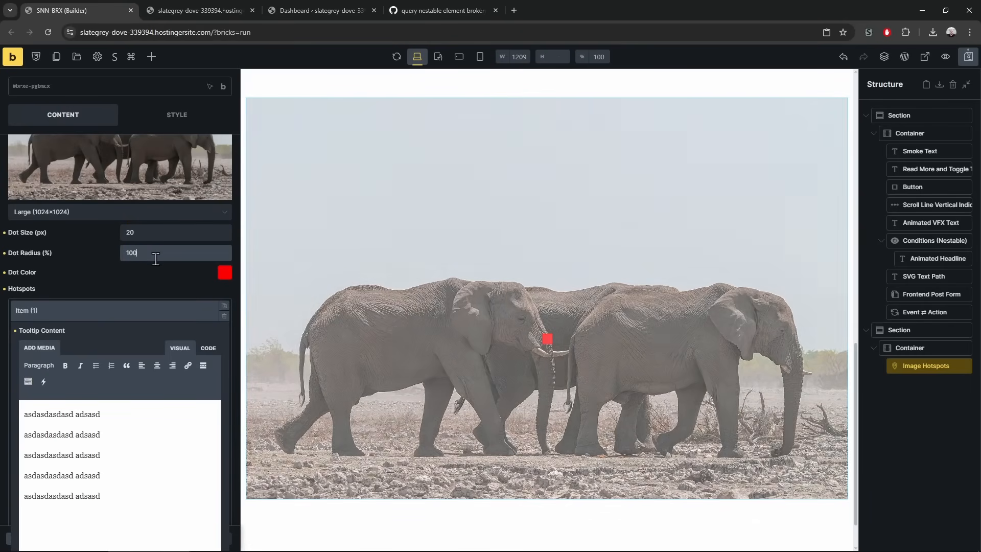
click(204, 10)
key(F5)
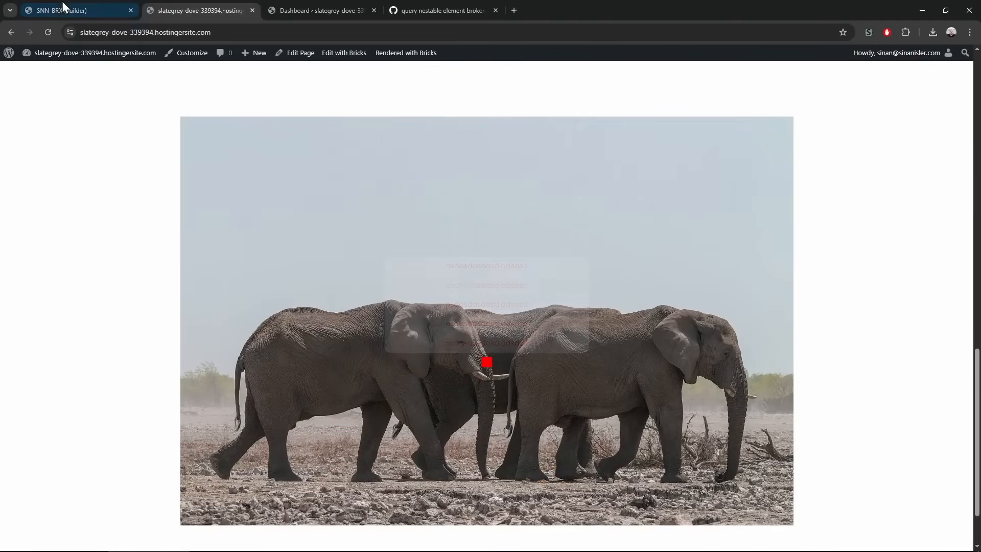
click(63, 6)
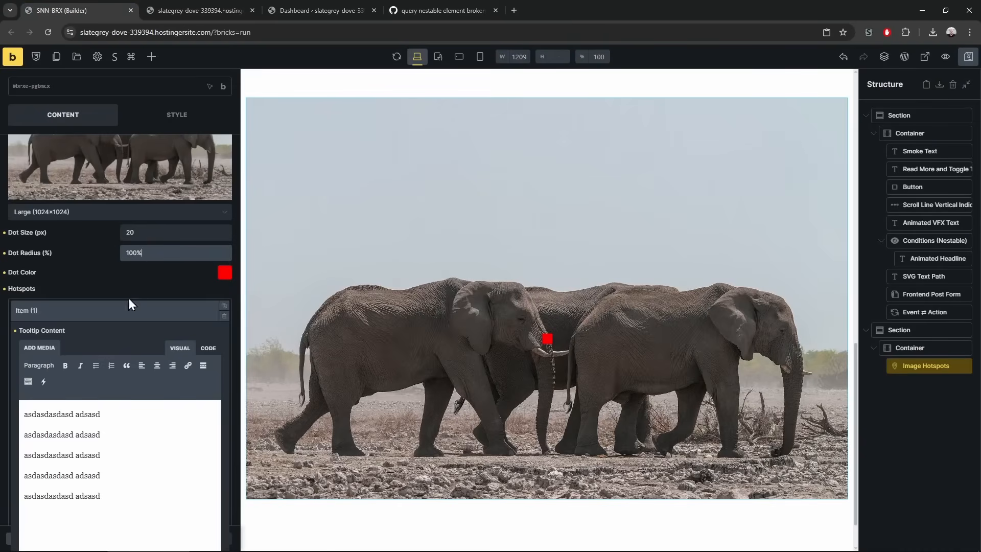
click(153, 255)
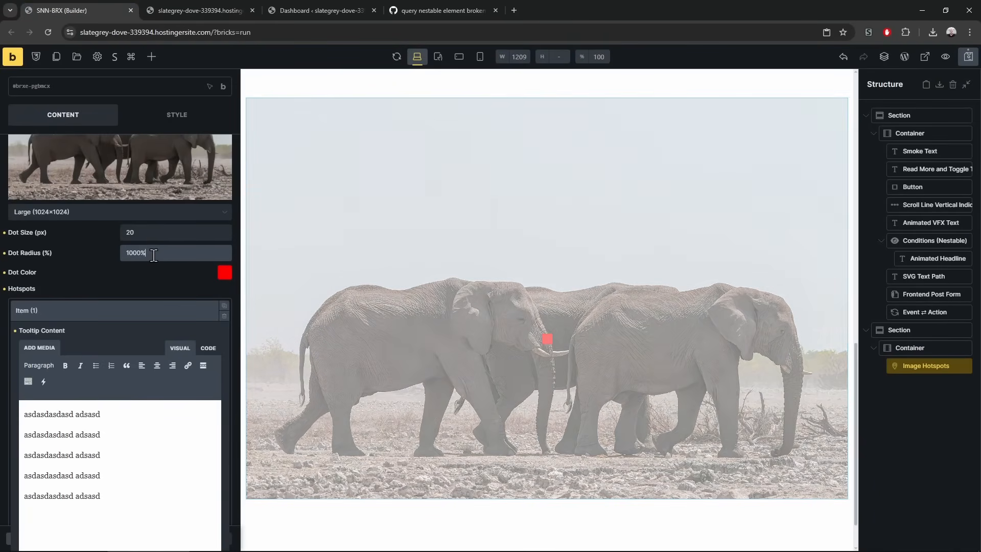
key(ctrl+Tab)
key(F5)
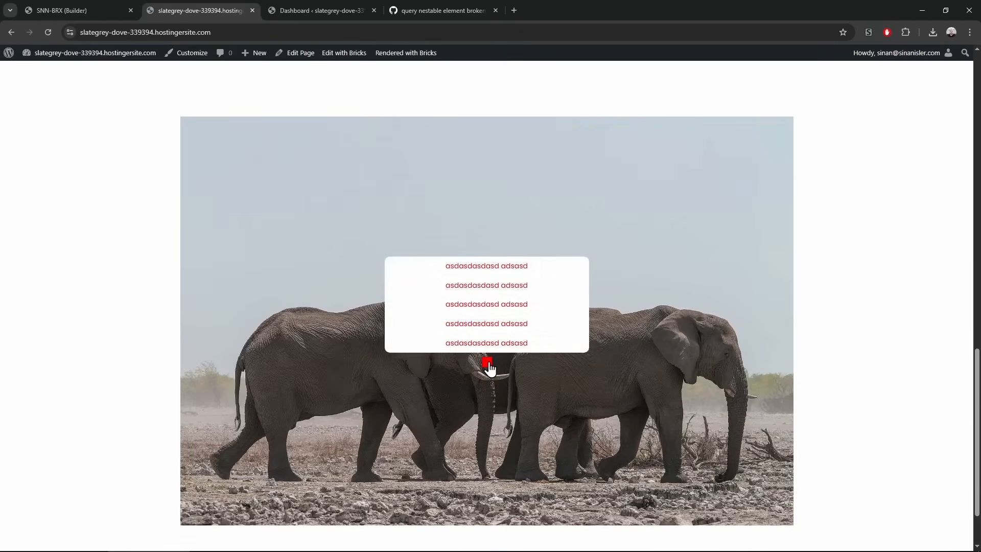
click(120, 8)
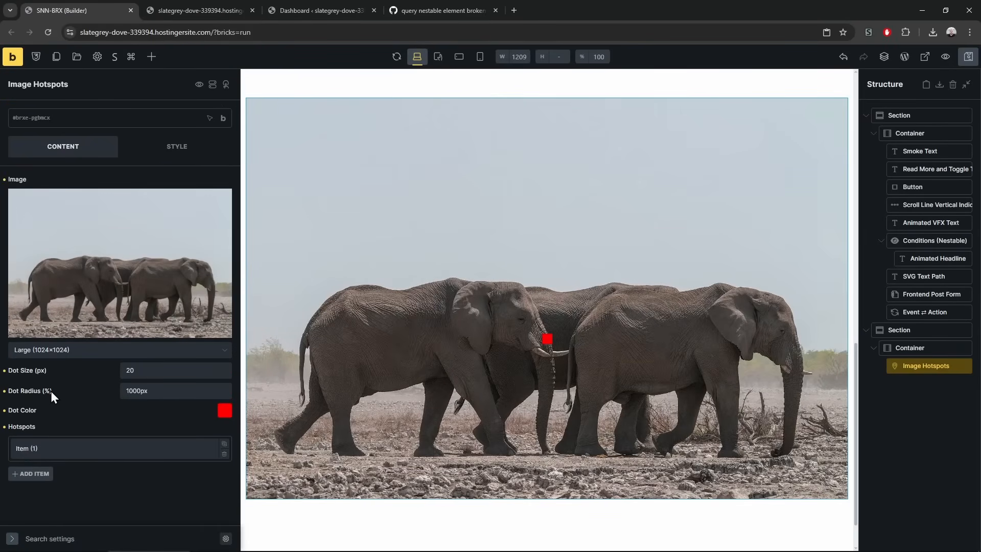
Change the hotspot Dot Radius from 1000px to 1000 and reload the live page to confirm
key(ctrl+Tab)
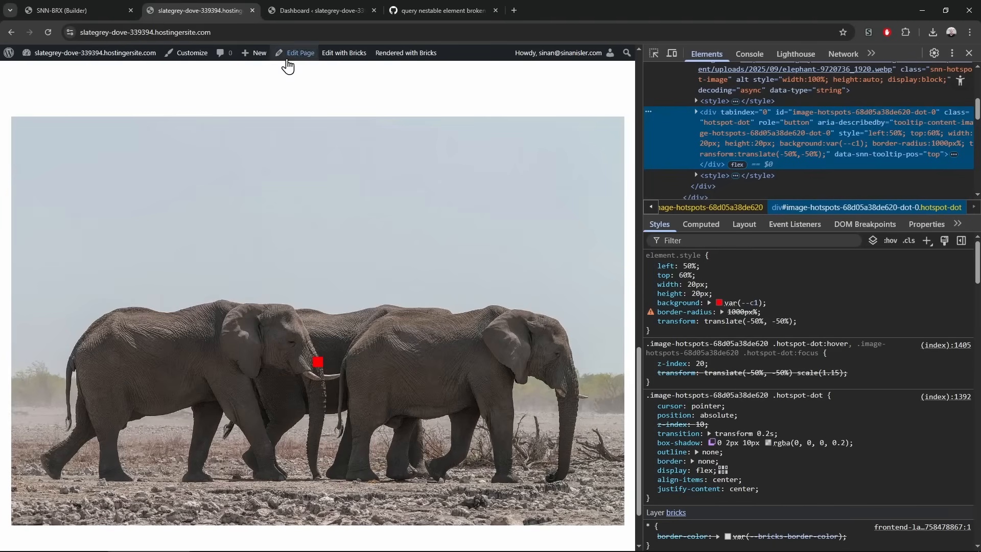
click(107, 7)
click(157, 303)
key(BackSpace)
key(BackSpace)
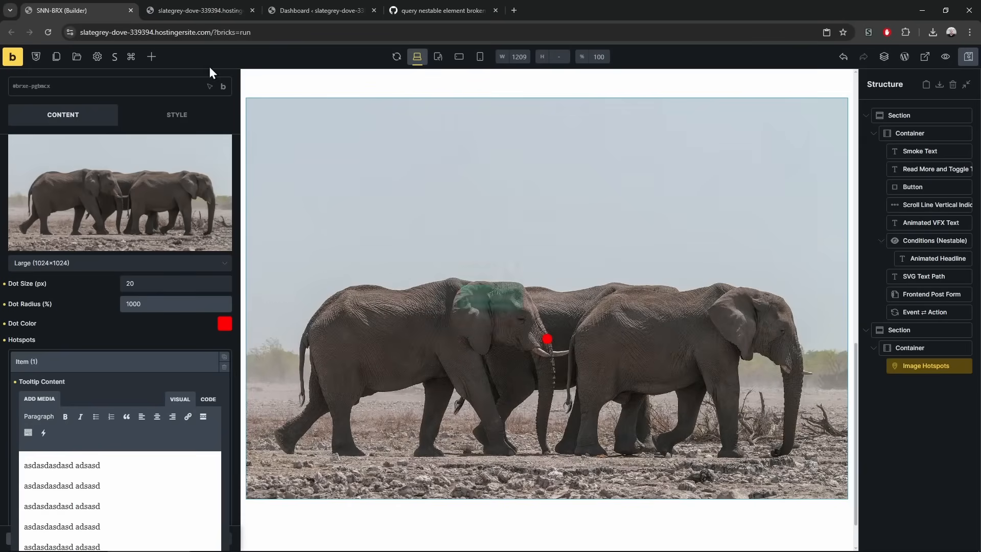
click(208, 4)
key(F5)
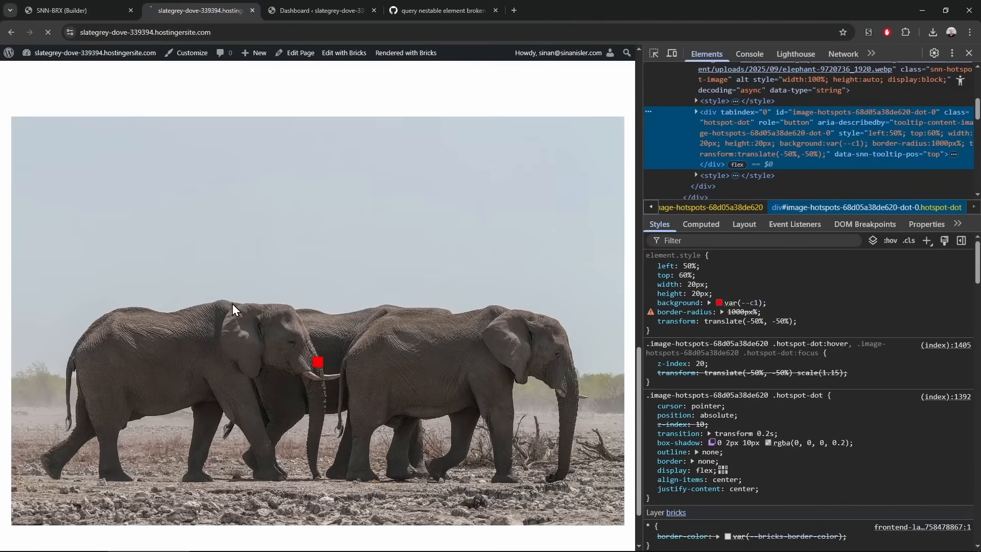
click(101, 7)
mouse_move(547, 340)
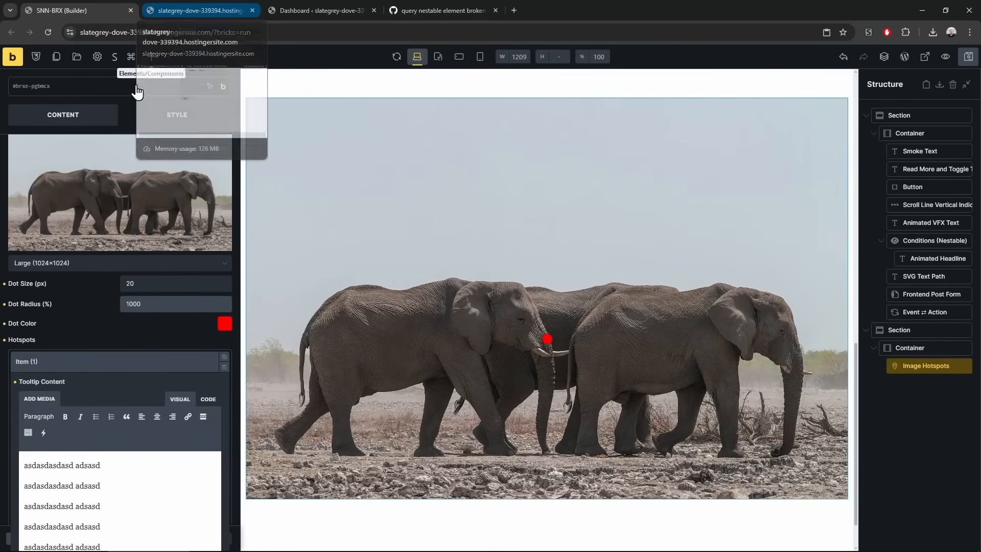
Add a Video Player and an Audio Player element below the Image Hotspots
click(152, 57)
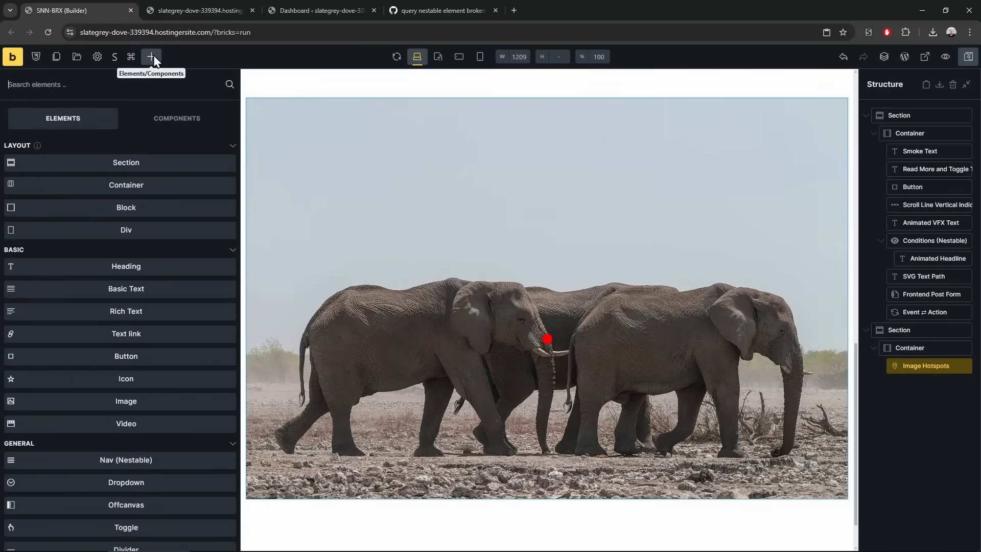
scroll(114, 410, down, 20)
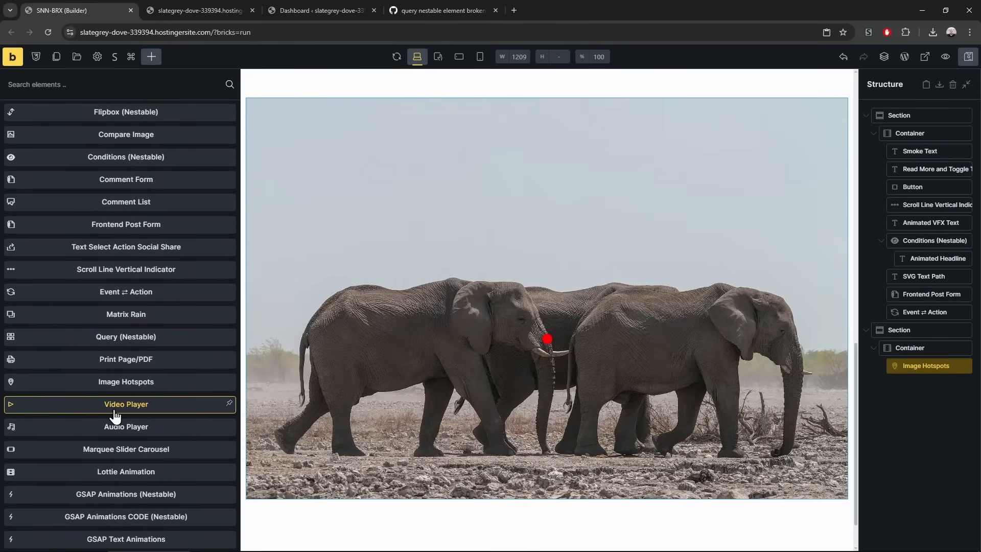
click(160, 409)
click(146, 432)
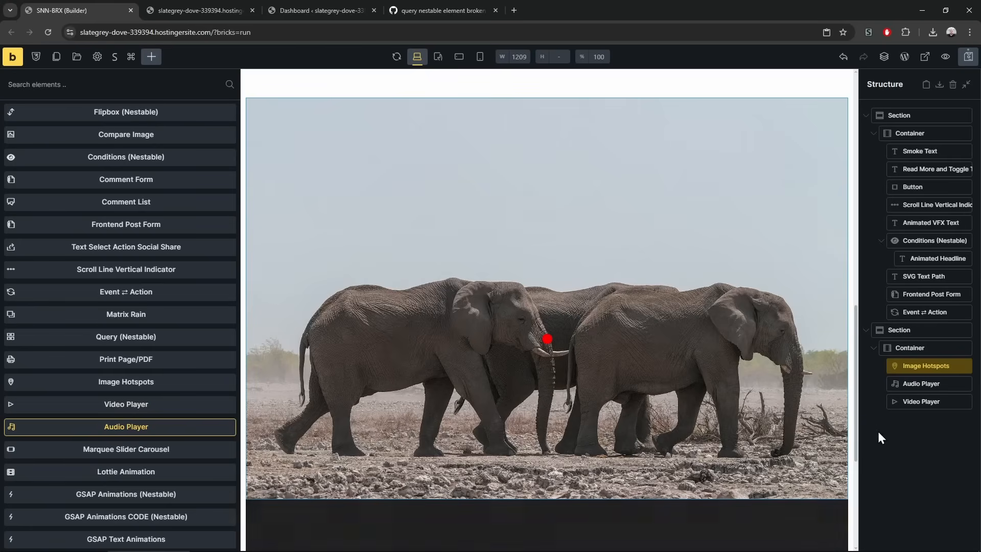
Review the Video and Audio Player settings, including the Be Brave audio chapter
click(922, 404)
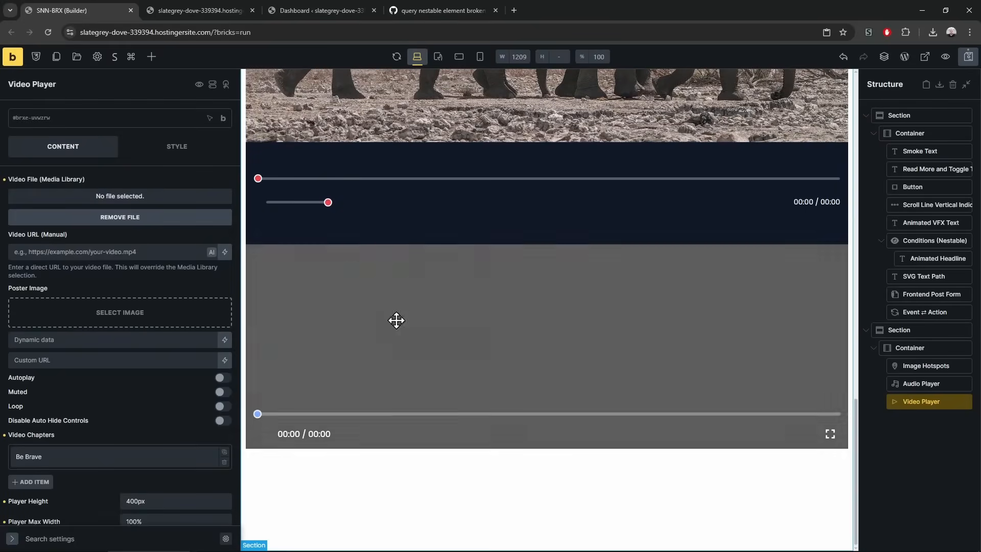
click(922, 384)
scroll(118, 390, down, 2)
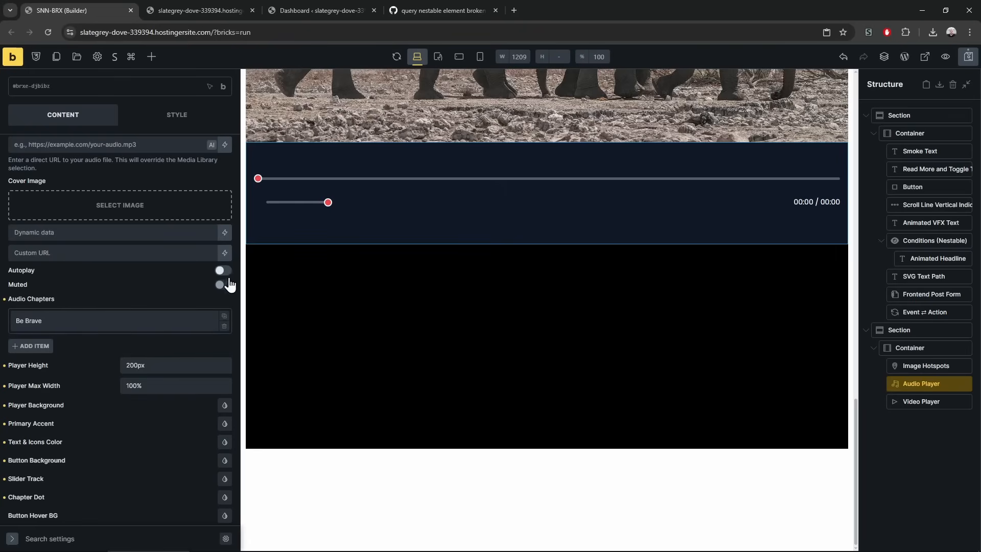
click(154, 328)
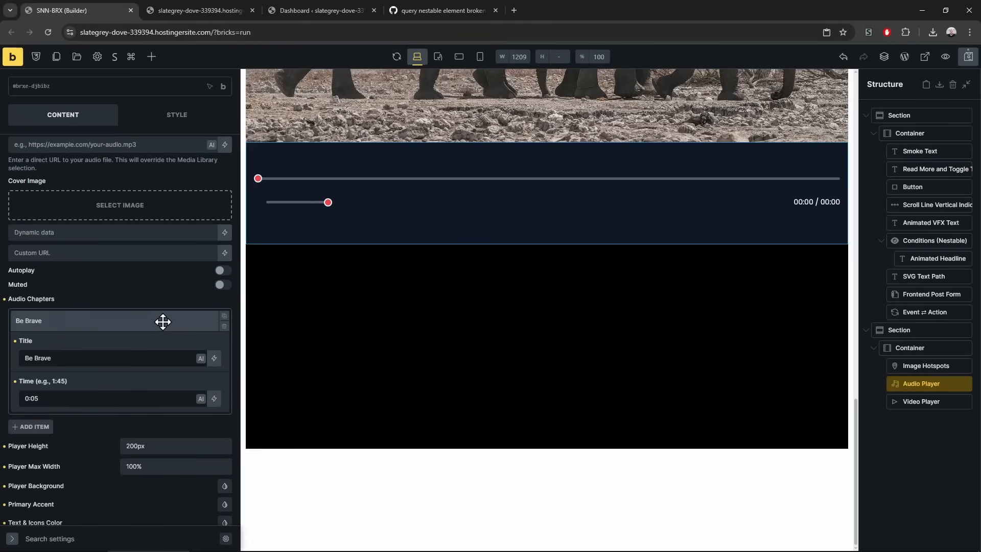
click(162, 321)
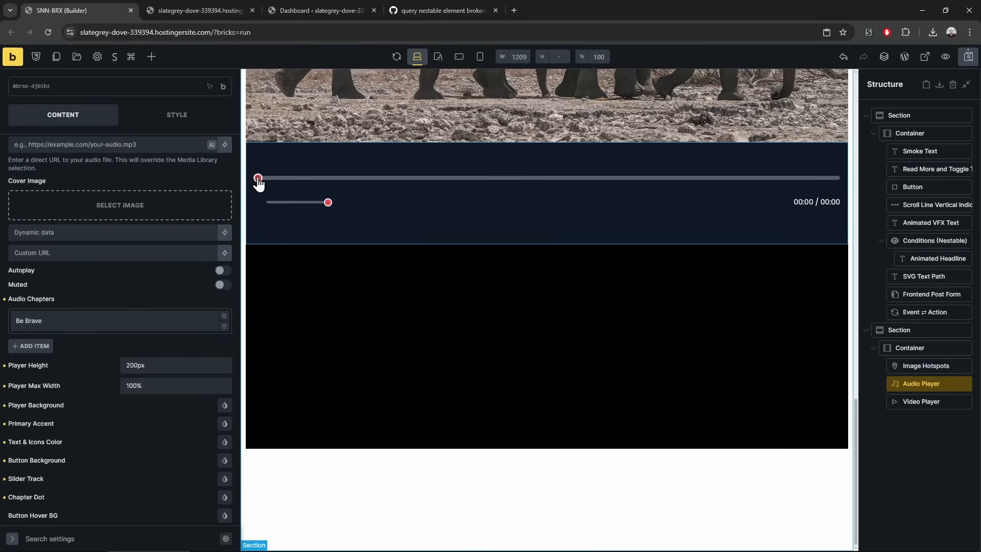
key(ctrl+Tab)
Reload the live page and seek the audio player forward to about a quarter
key(F5)
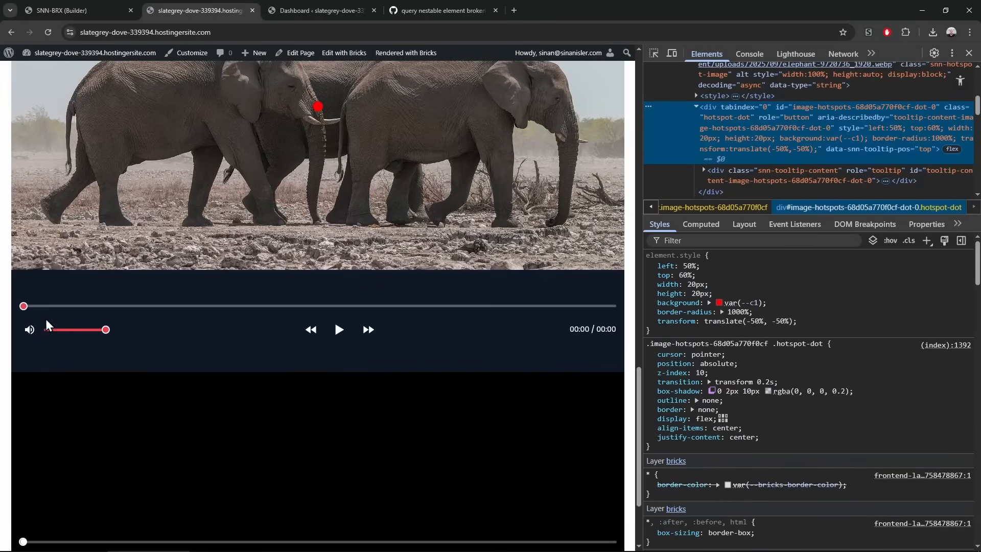
click(90, 6)
key(ctrl+Tab)
click(70, 305)
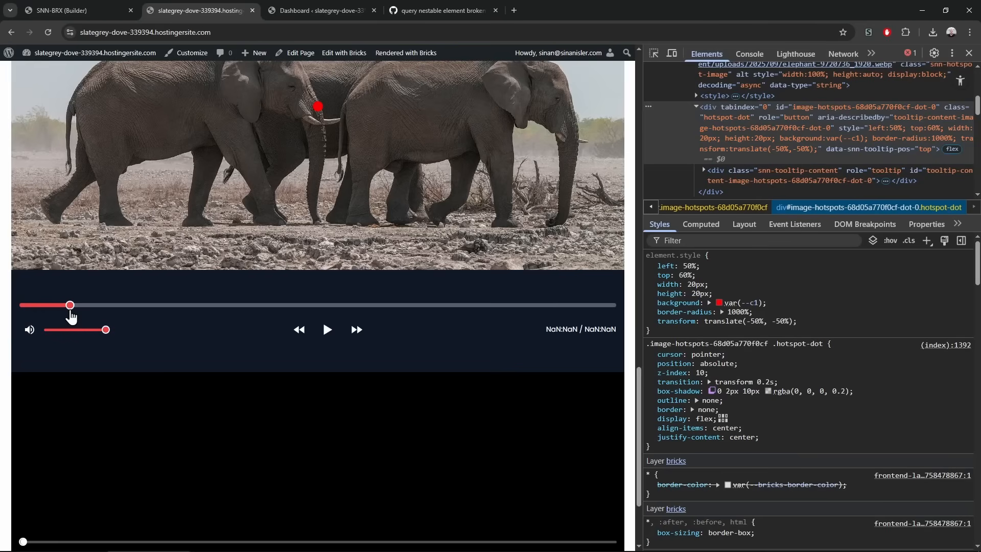
click(174, 306)
Jump the video playback to 01:15, then return to the builder
scroll(102, 358, down, 2)
click(97, 413)
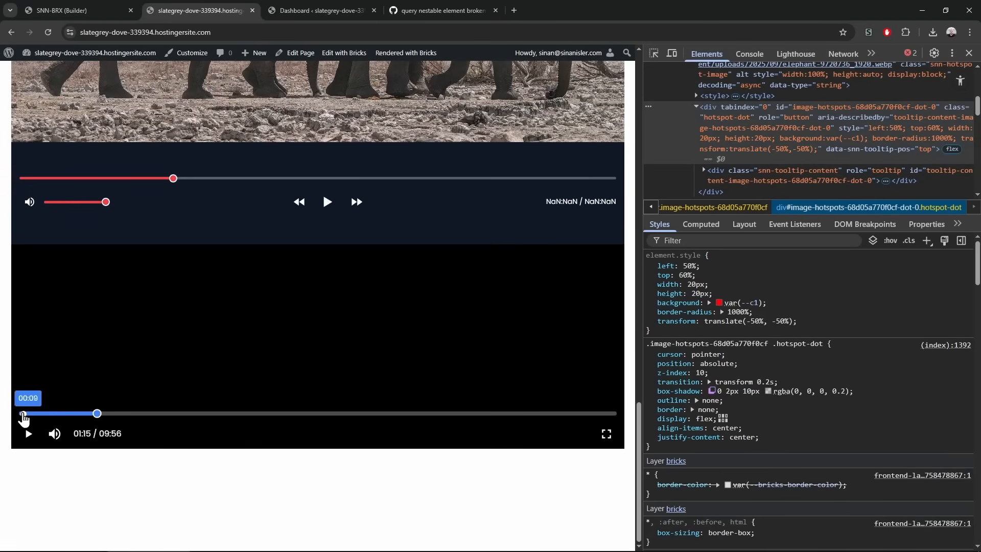
click(53, 5)
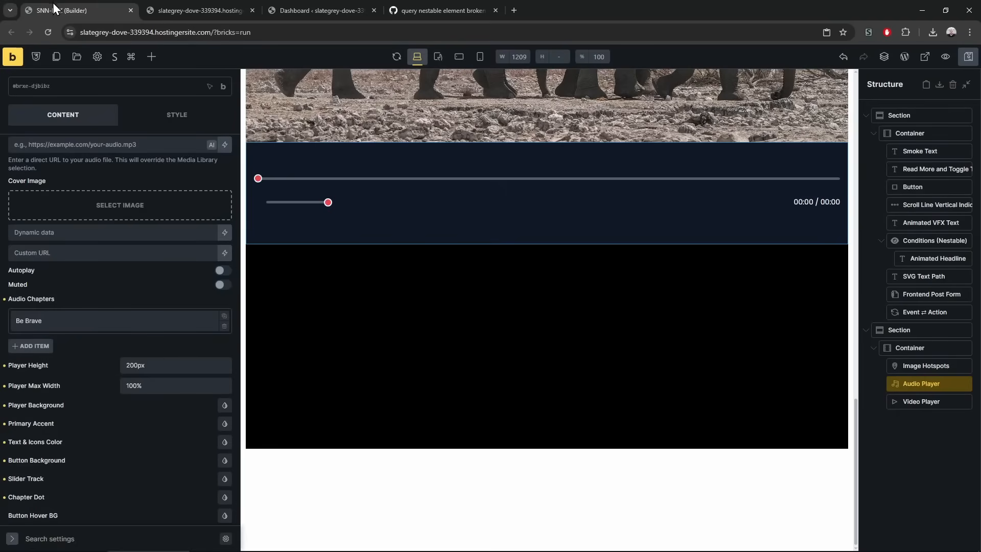
click(172, 6)
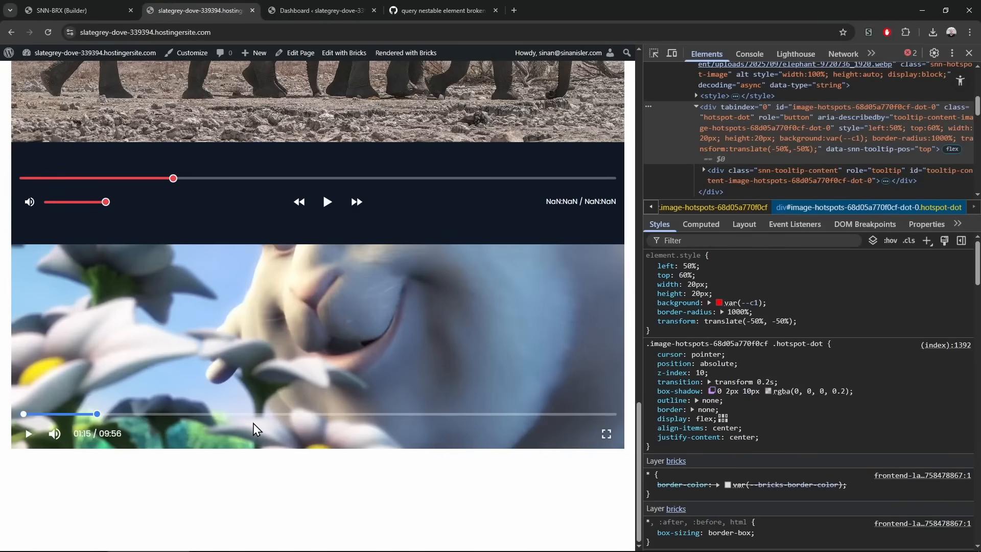
click(73, 2)
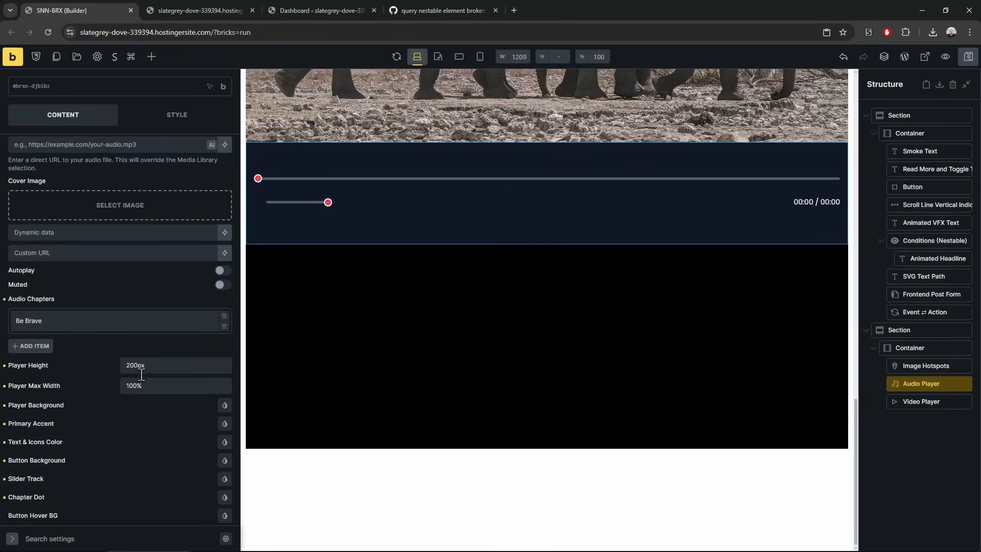
Search the elements for 'video', clear the search, and select the Image Hotspots element
scroll(82, 437, down, 1)
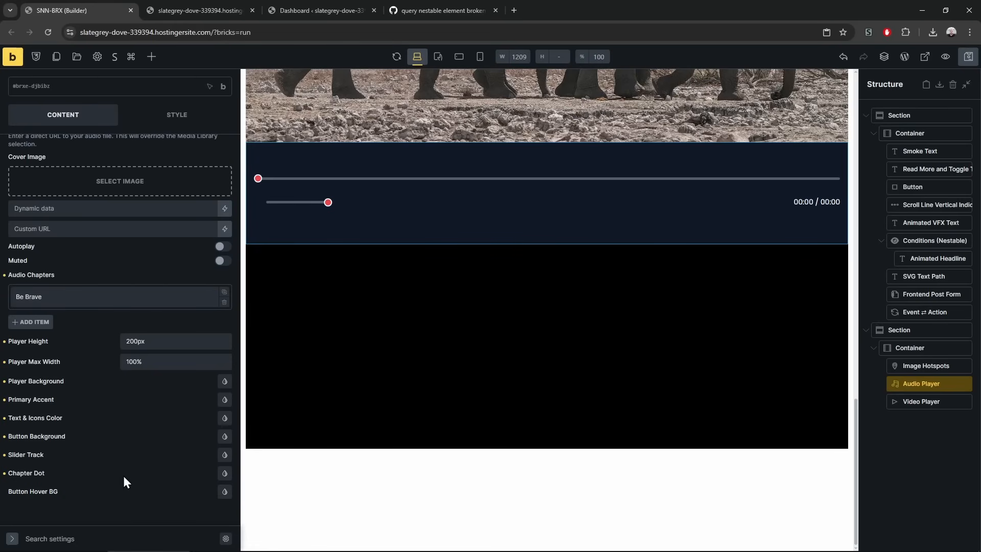
scroll(102, 508, up, 3)
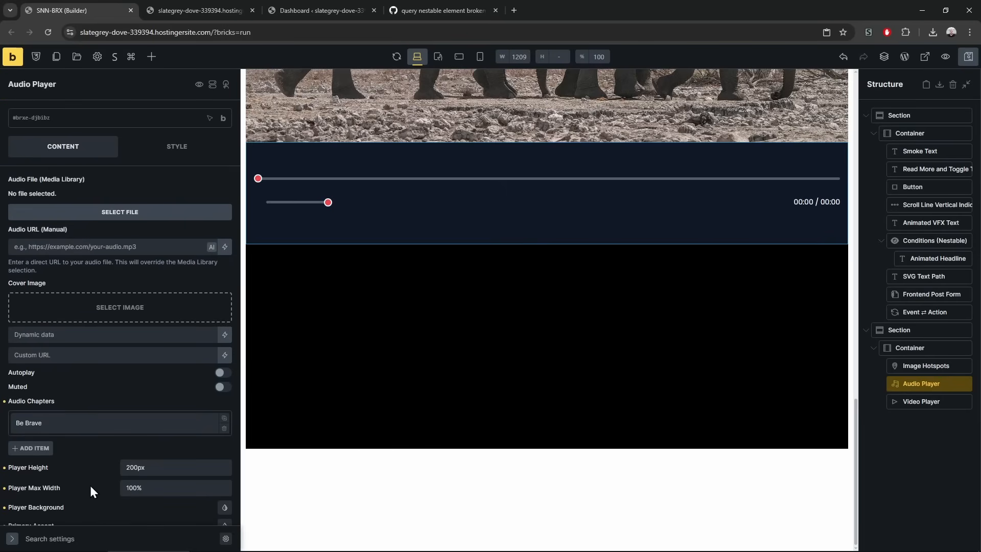
click(152, 56)
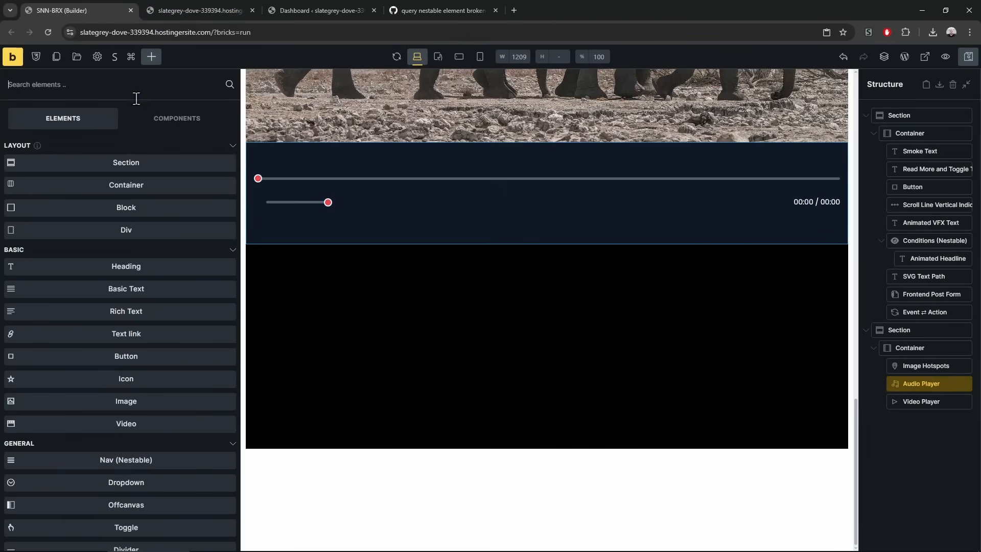
text(video)
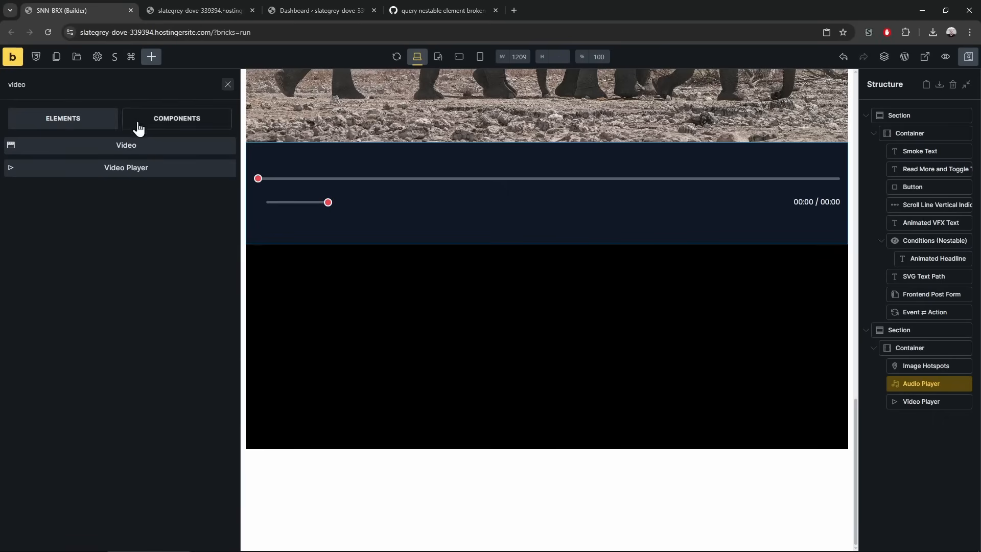
double_click(105, 85)
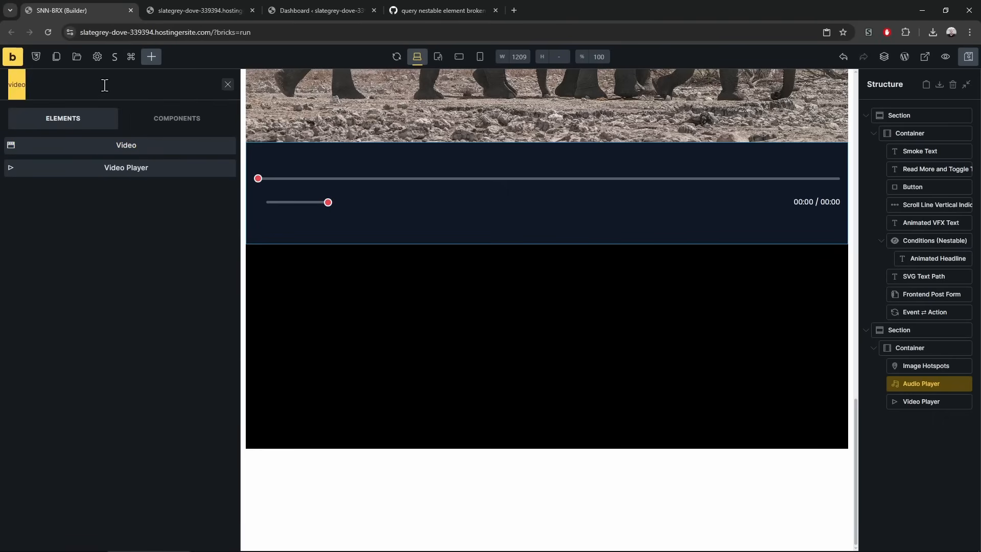
key(BackSpace)
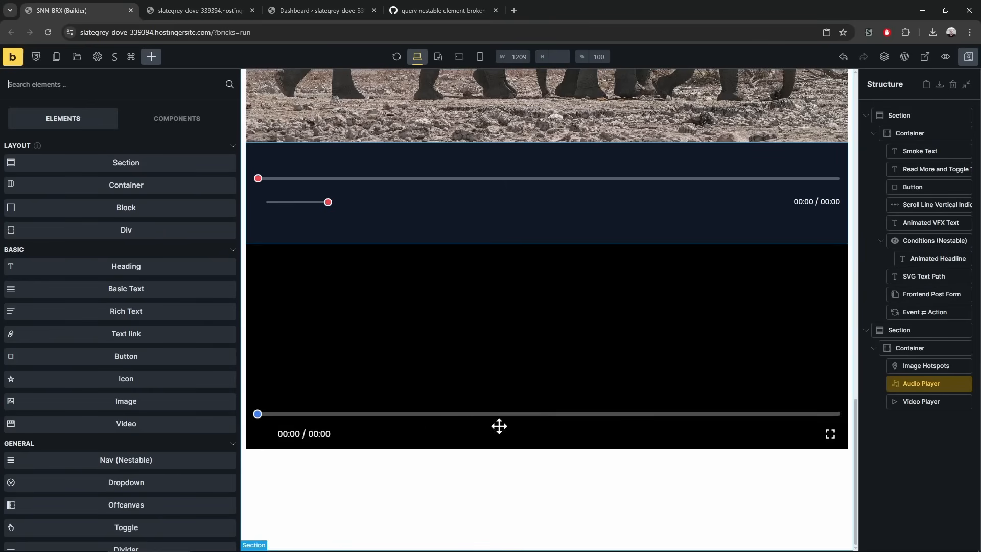
click(912, 365)
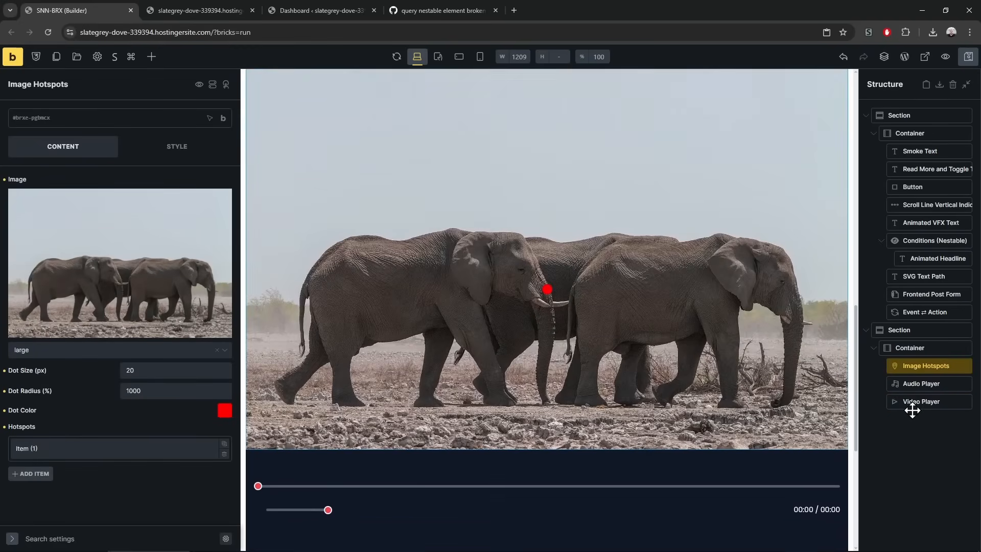
Delete the Image Hotspots, Audio and Video Players, then drag a Marquee Slider Carousel into the empty container
shift+click(912, 401)
right_click(912, 401)
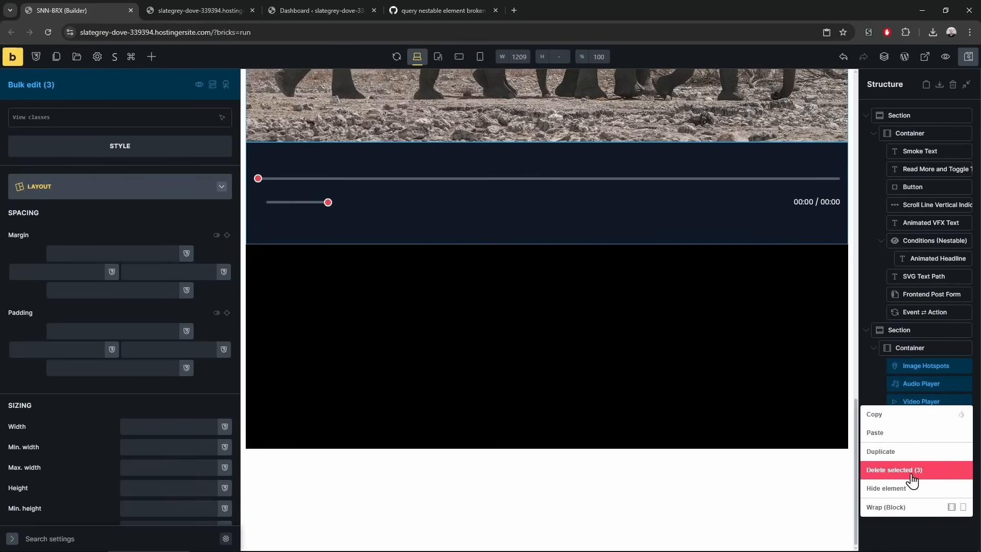
click(910, 475)
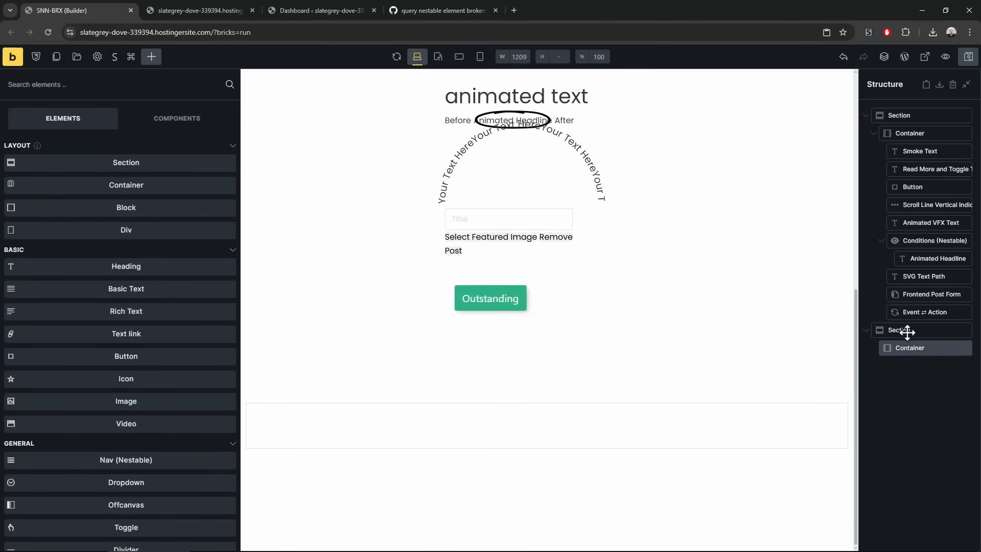
scroll(128, 404, down, 20)
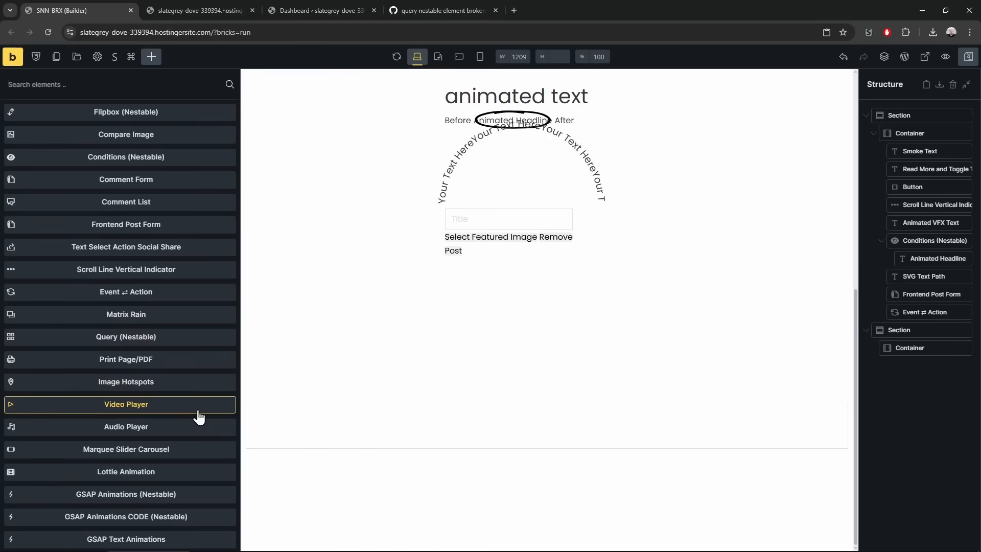
drag(171, 460, 930, 367)
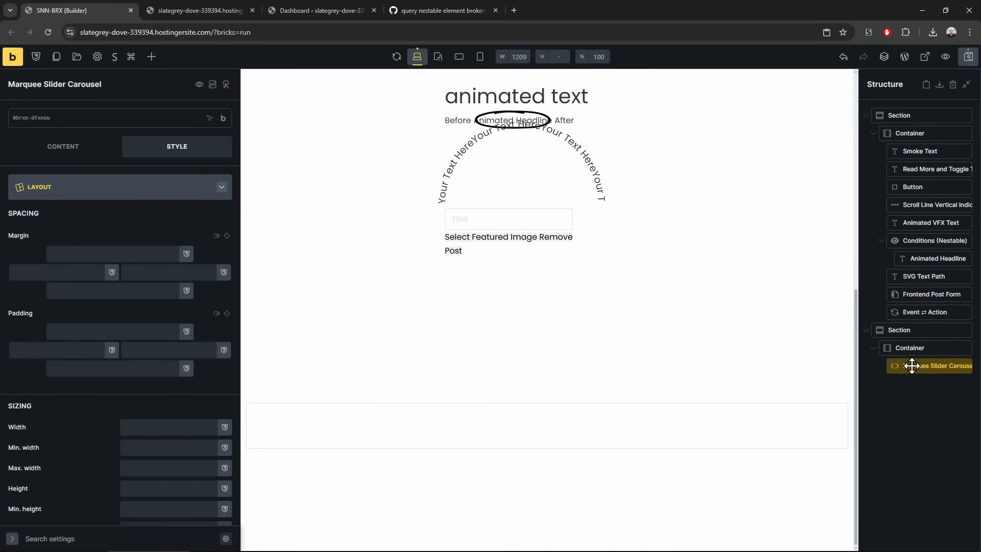
Add a first marquee item showing the Harry Potter cover image
click(60, 148)
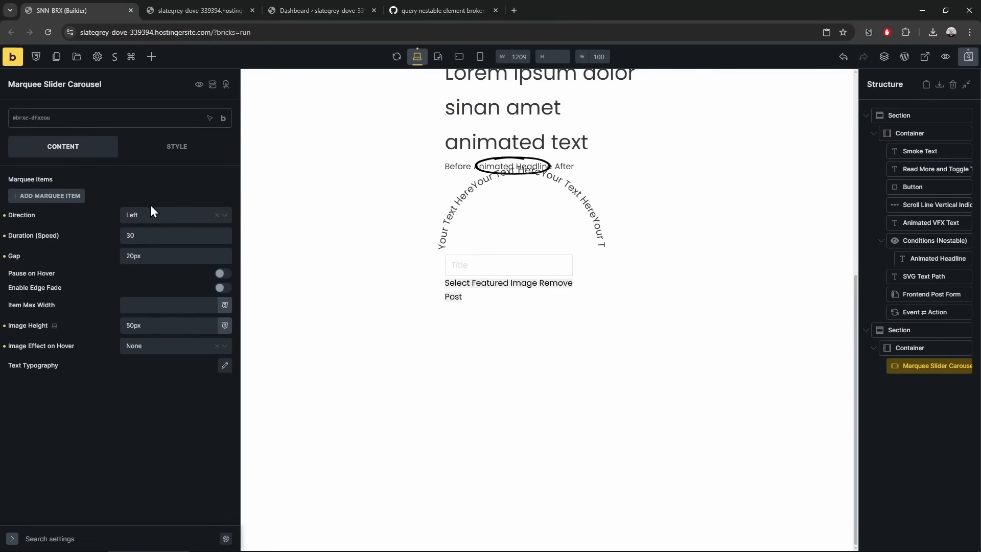
click(38, 196)
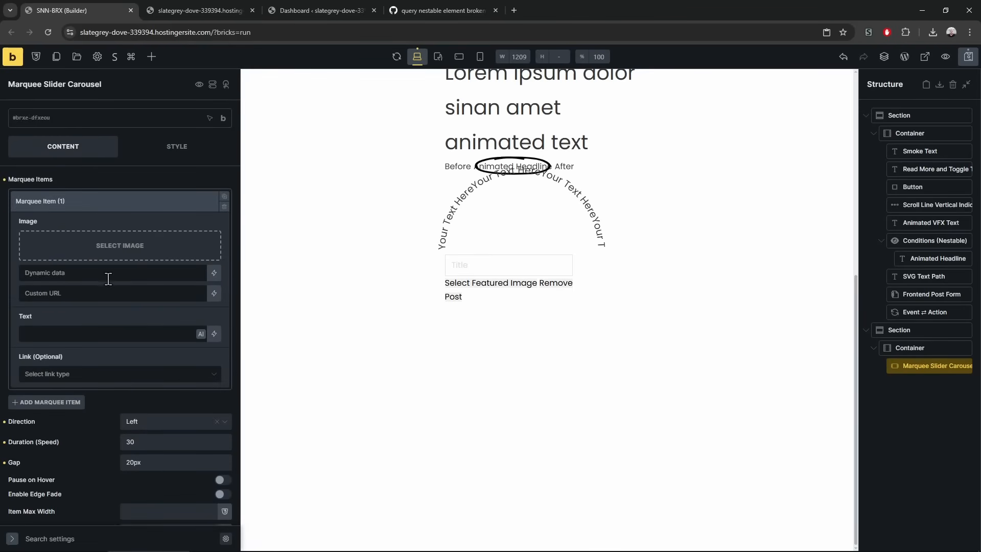
click(107, 250)
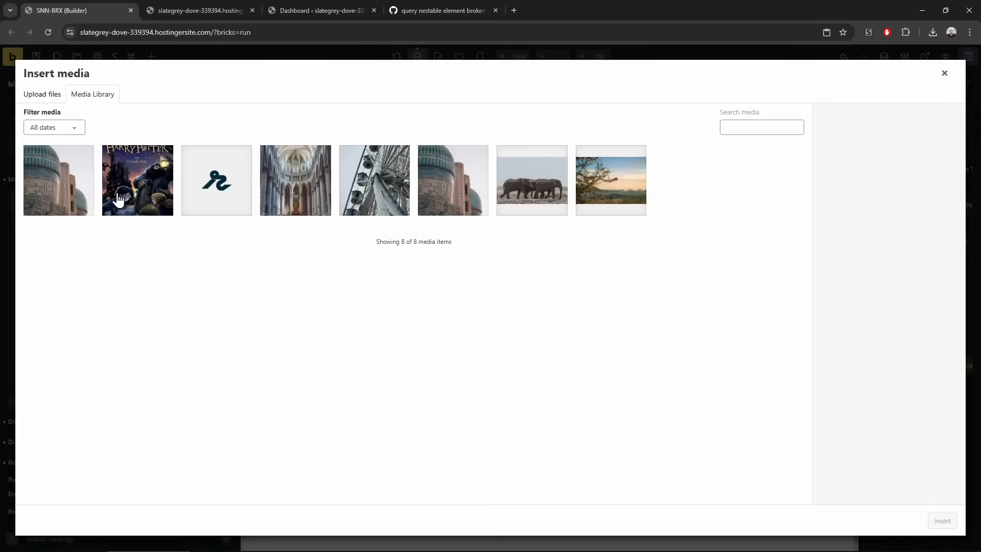
click(138, 191)
click(940, 522)
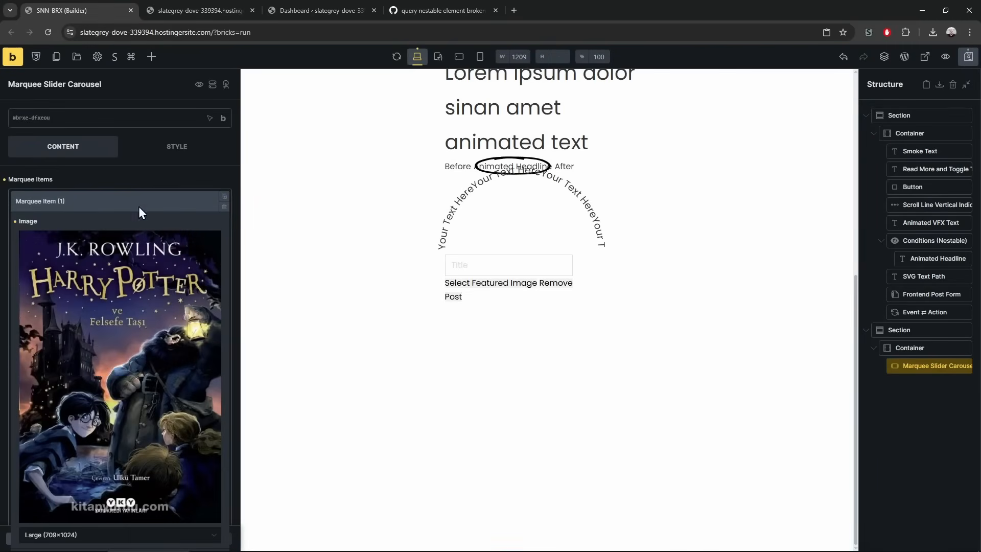
Add an 'asdf asdf asdf asdf' text item, duplicate both items, and alternate images and text
click(82, 228)
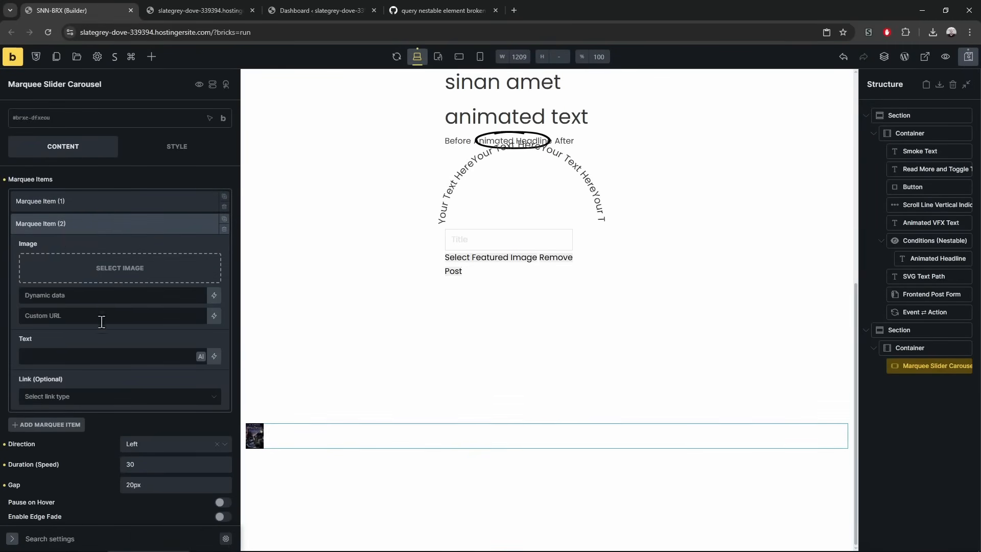
text(asdf asdf asdf asdf)
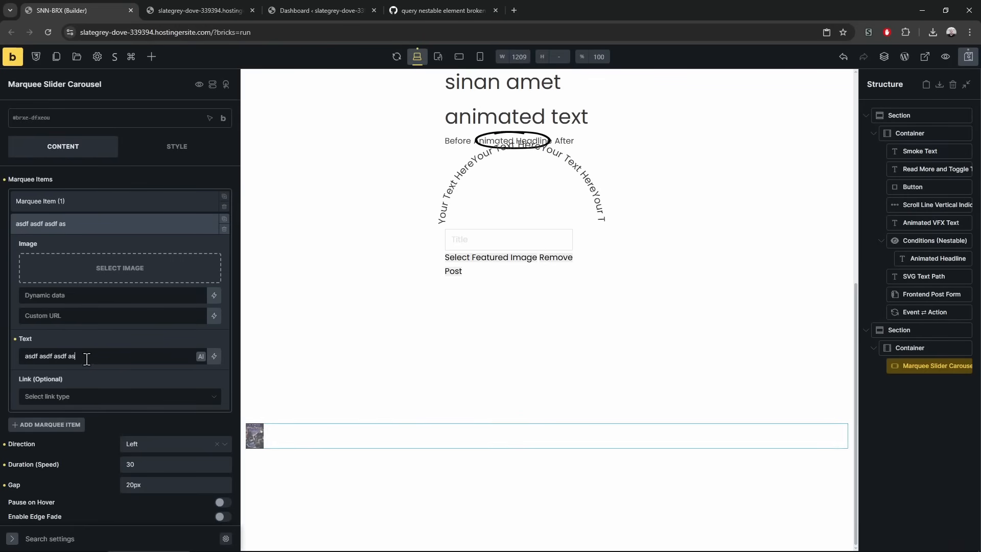
click(160, 221)
click(224, 196)
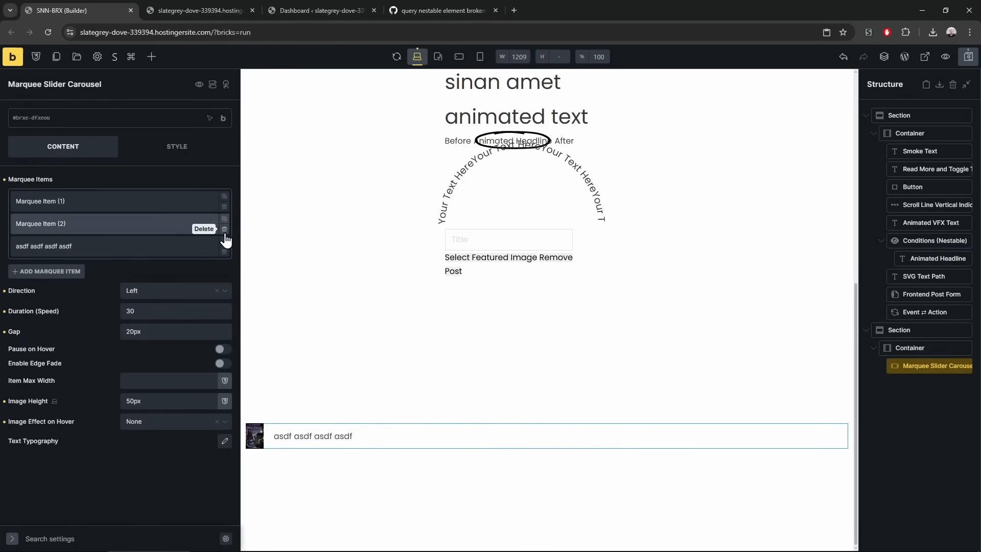
click(224, 241)
drag(134, 222, 138, 250)
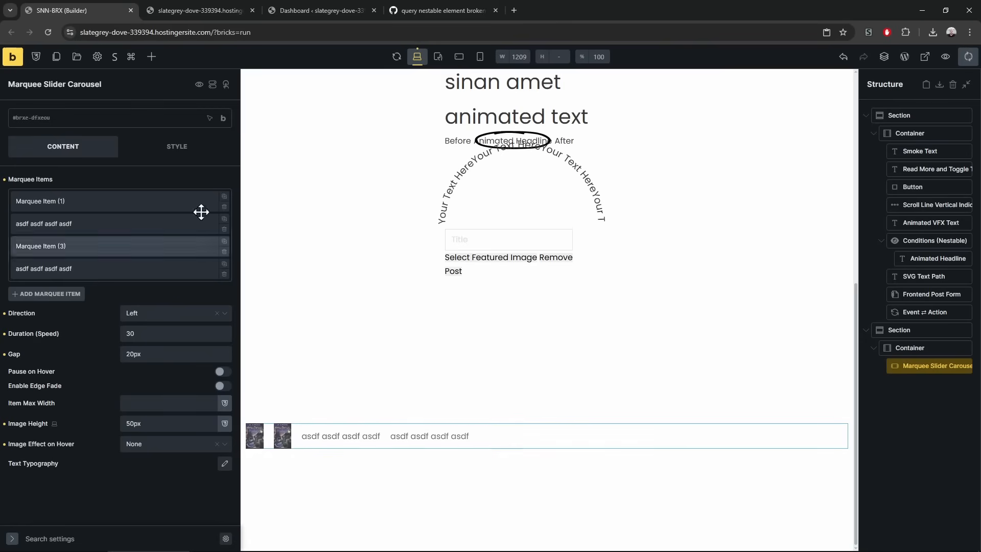
click(217, 1)
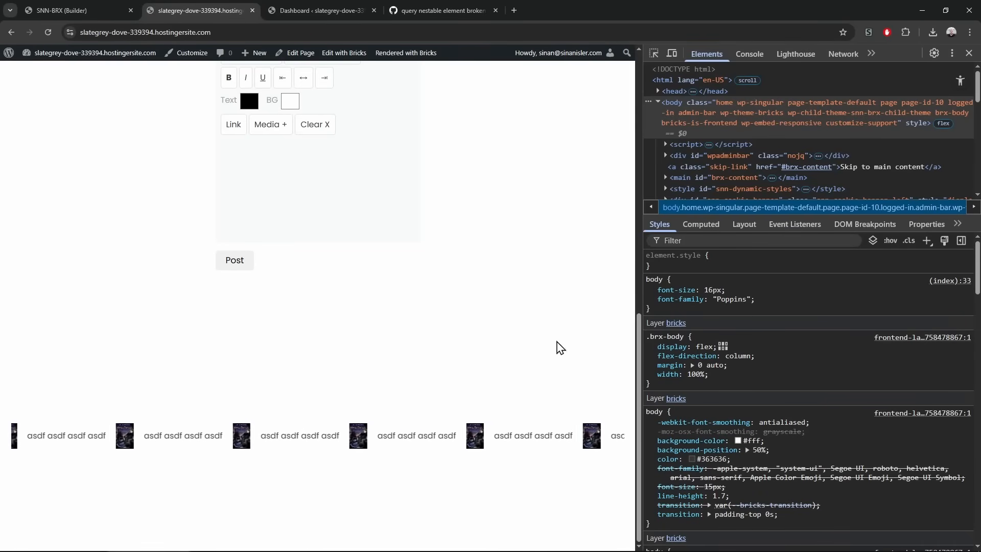
Test a narrower page width, close DevTools, and return to the builder tab
mouse_move(639, 297)
mouse_down()
mouse_move(190, 297)
mouse_move(645, 299)
mouse_up()
key(F12)
click(94, 6)
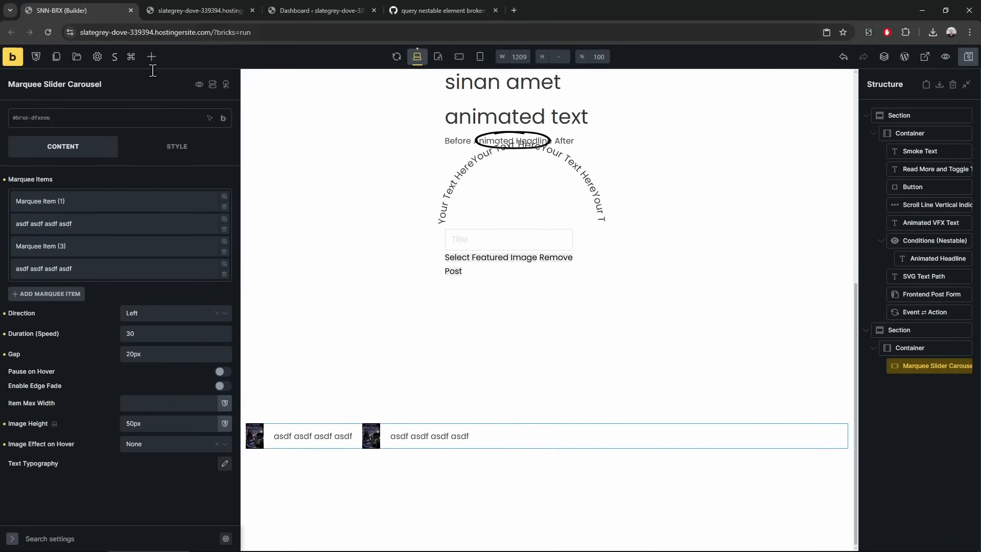
Add a Lottie Animation element below the marquee carousel and select it
click(152, 56)
scroll(101, 397, down, 15)
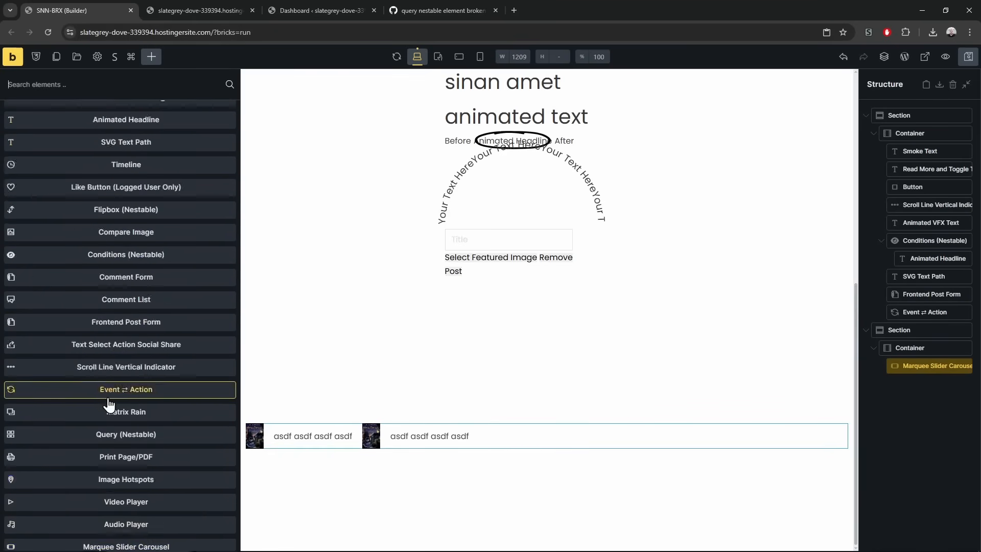
click(188, 477)
click(923, 384)
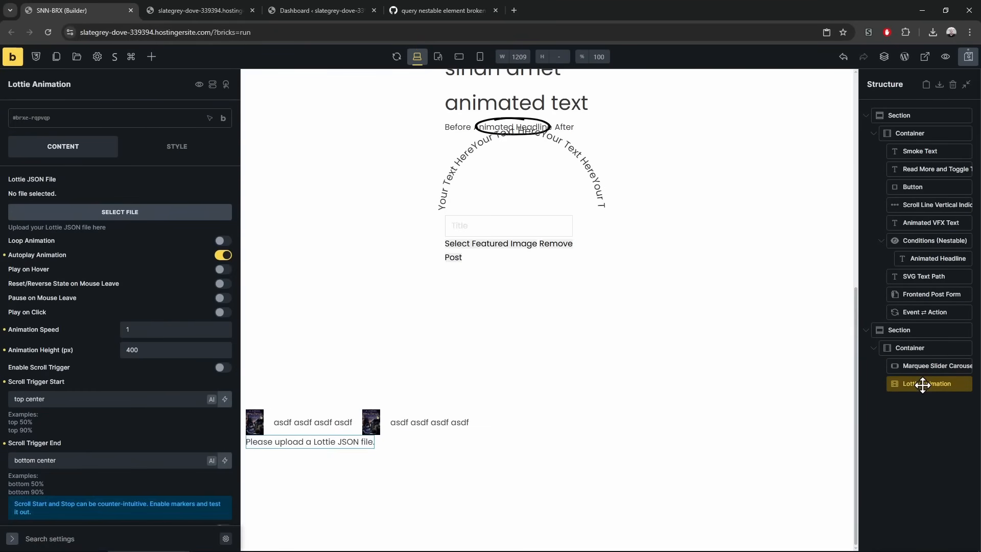
Toggle the Lottie's Enable Scroll Trigger option on and back off
scroll(171, 368, down, 1)
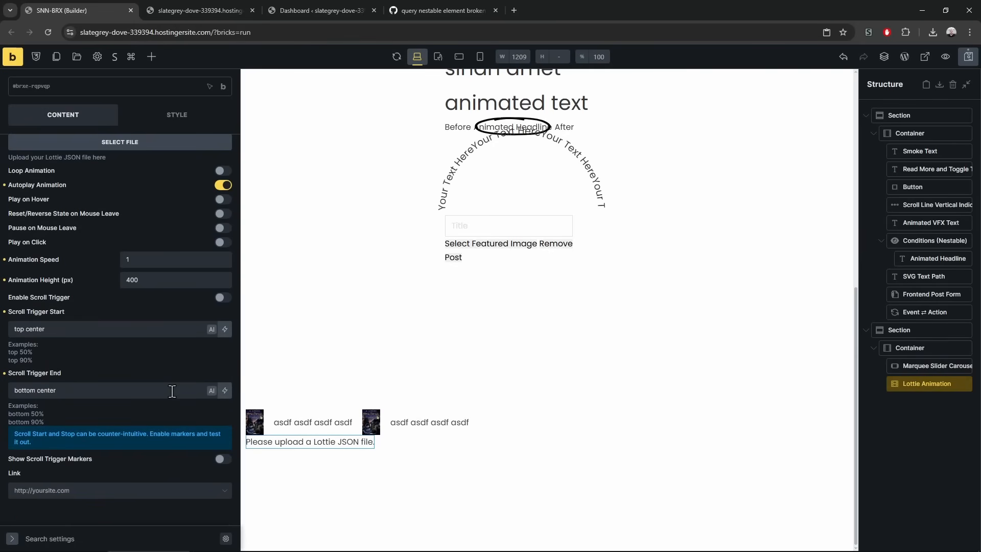
click(223, 298)
click(223, 298)
scroll(475, 225, up, 7)
scroll(484, 322, down, 7)
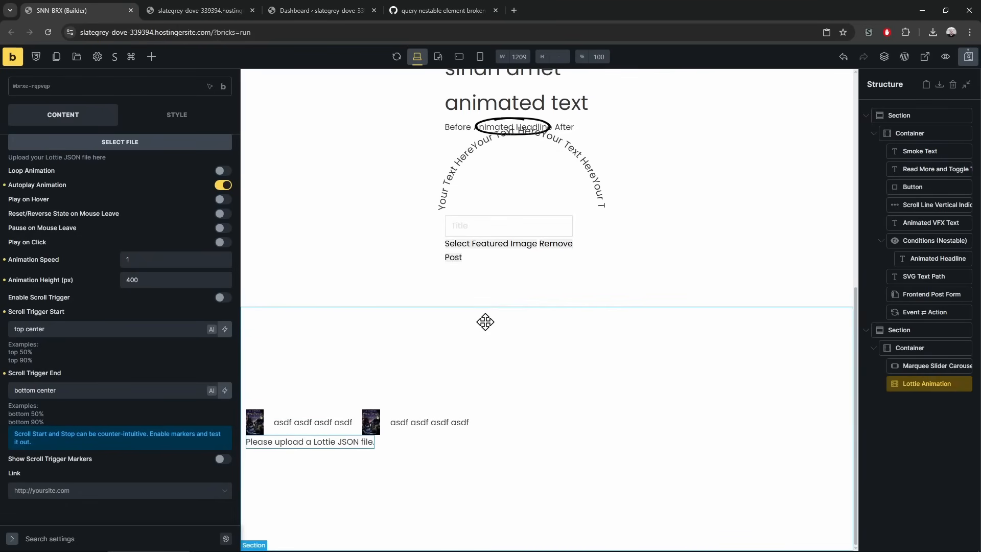
scroll(485, 320, up, 5)
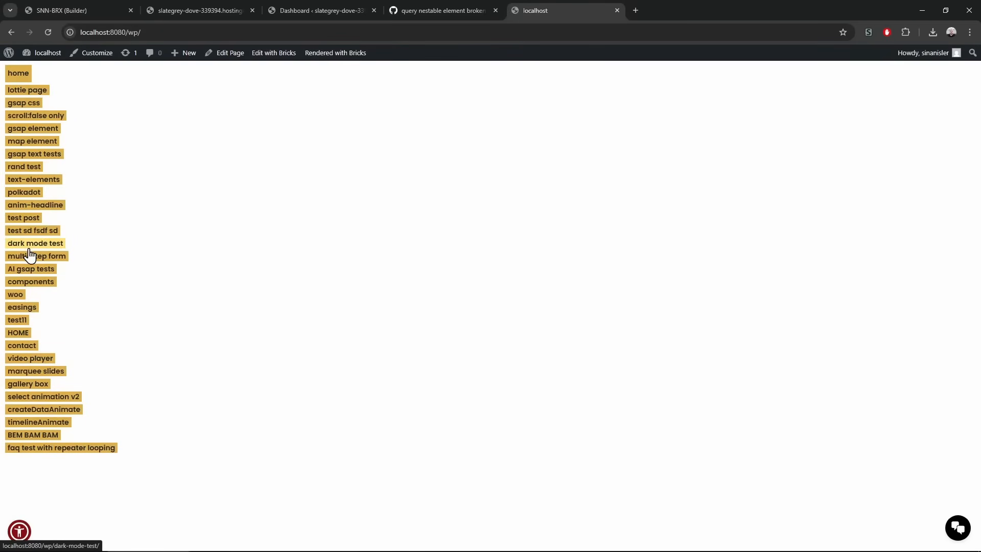
Open the lottie examples page and scroll through its animations
click(39, 91)
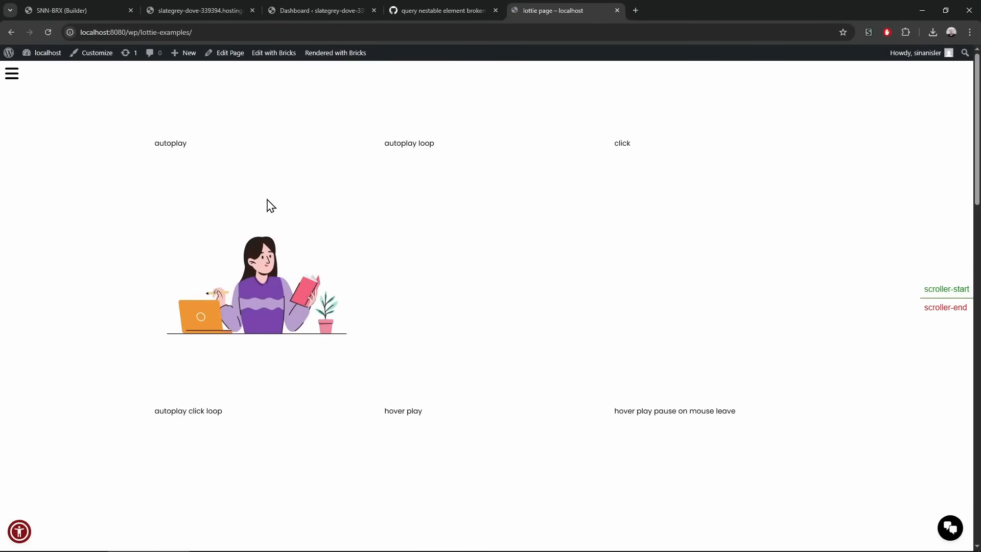
scroll(240, 276, down, 10)
scroll(243, 276, down, 5)
scroll(243, 276, up, 14)
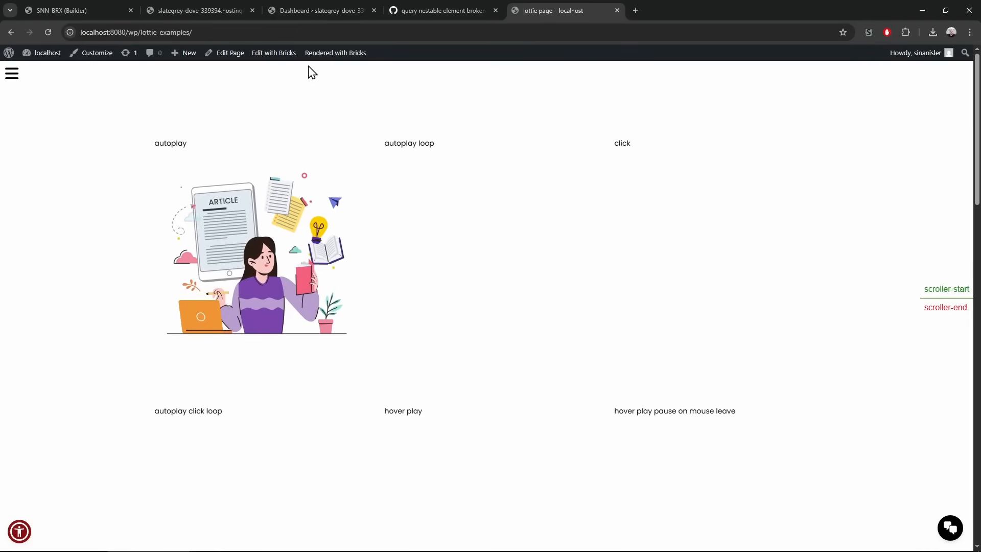
scroll(447, 453, down, 10)
scroll(440, 429, up, 10)
scroll(284, 179, down, 1)
scroll(284, 180, up, 1)
mouse_move(276, 60)
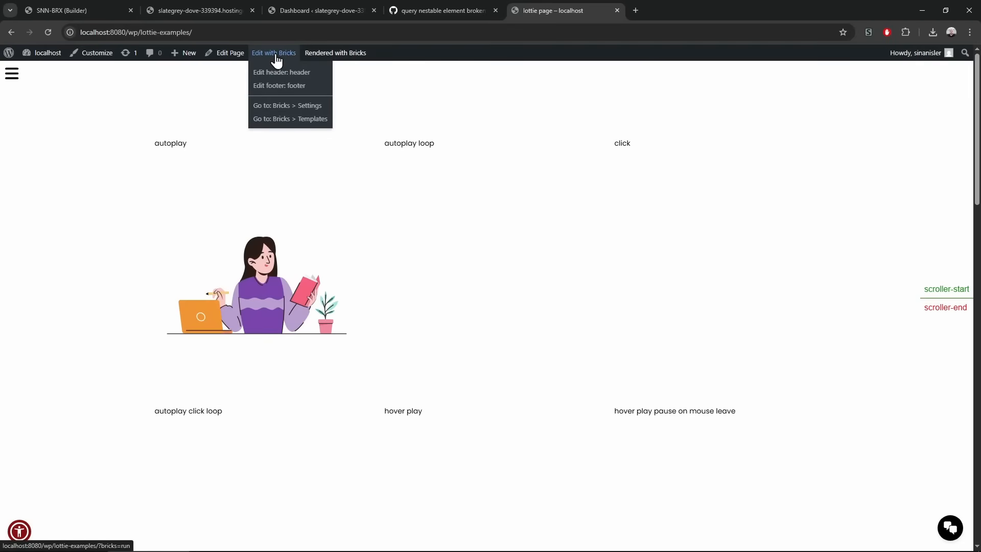
scroll(219, 309, down, 1)
scroll(219, 307, up, 1)
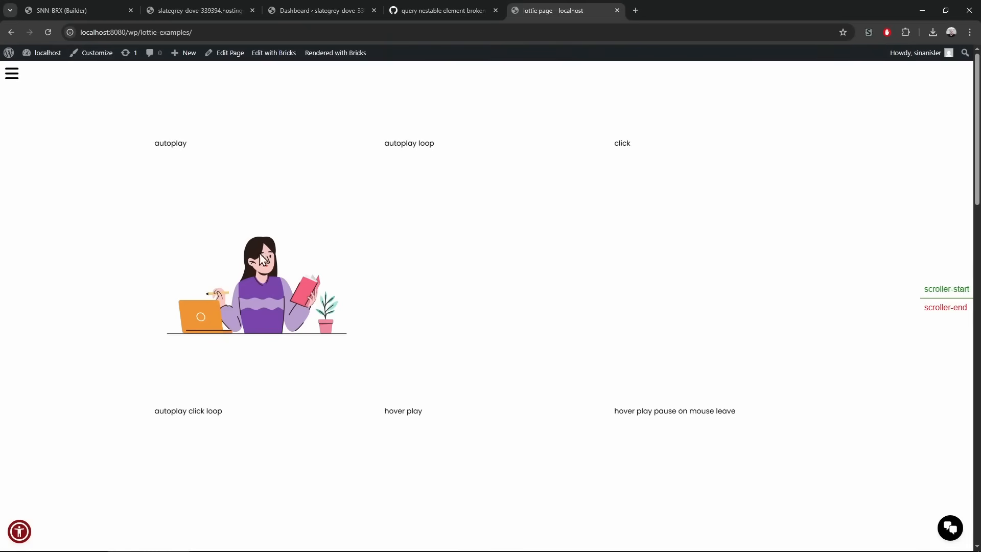
scroll(473, 188, down, 2)
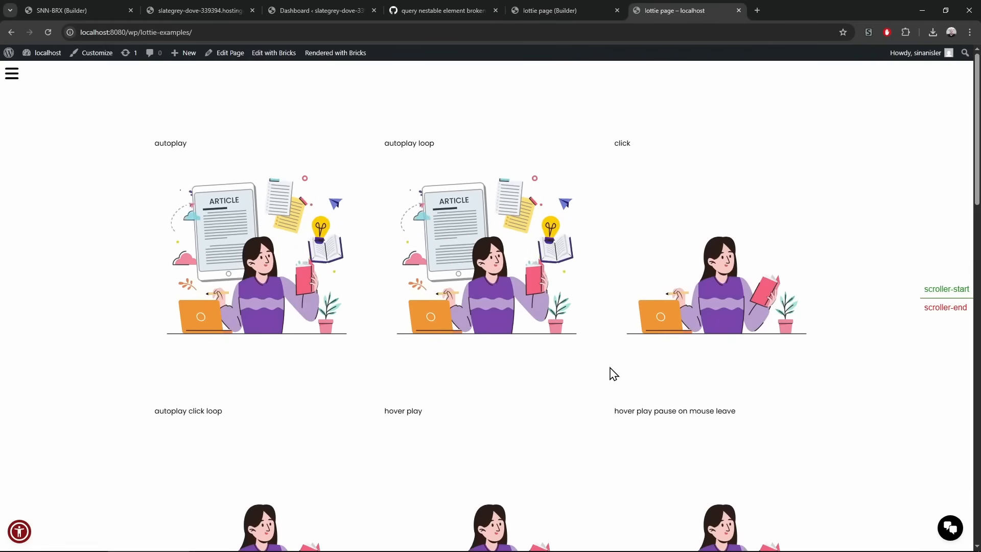
scroll(593, 353, down, 5)
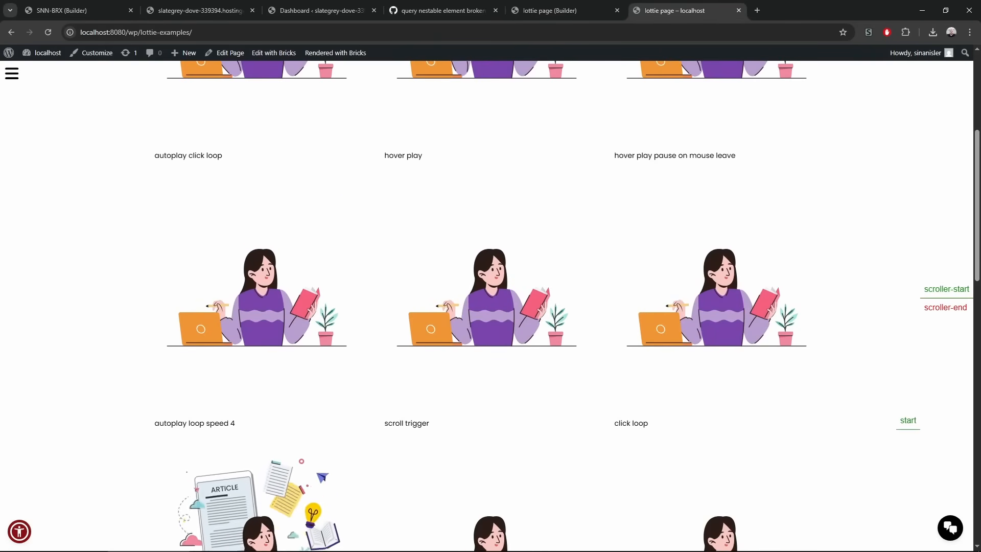
scroll(966, 88, up, 5)
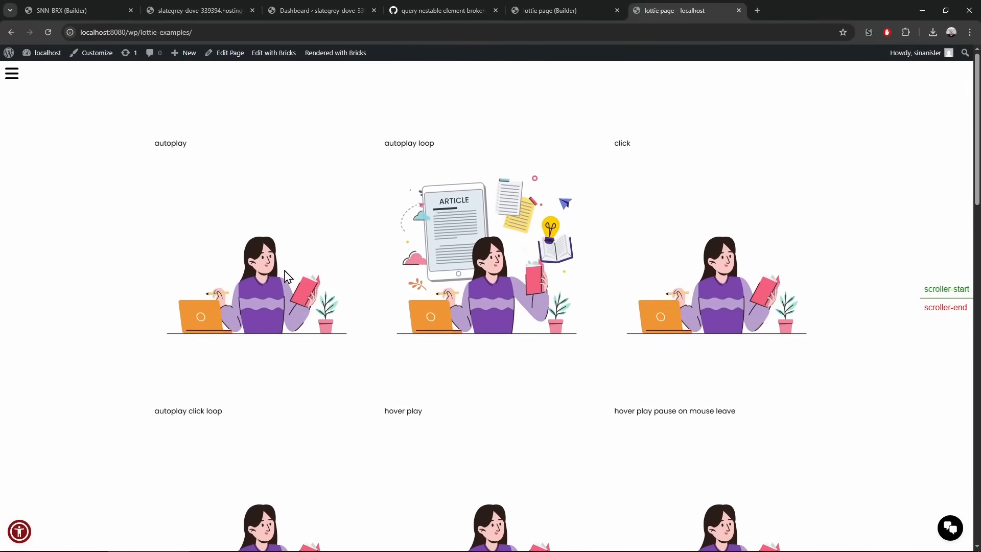
Play the click-triggered Lottie animation, then open the lottie page in the builder
click(713, 275)
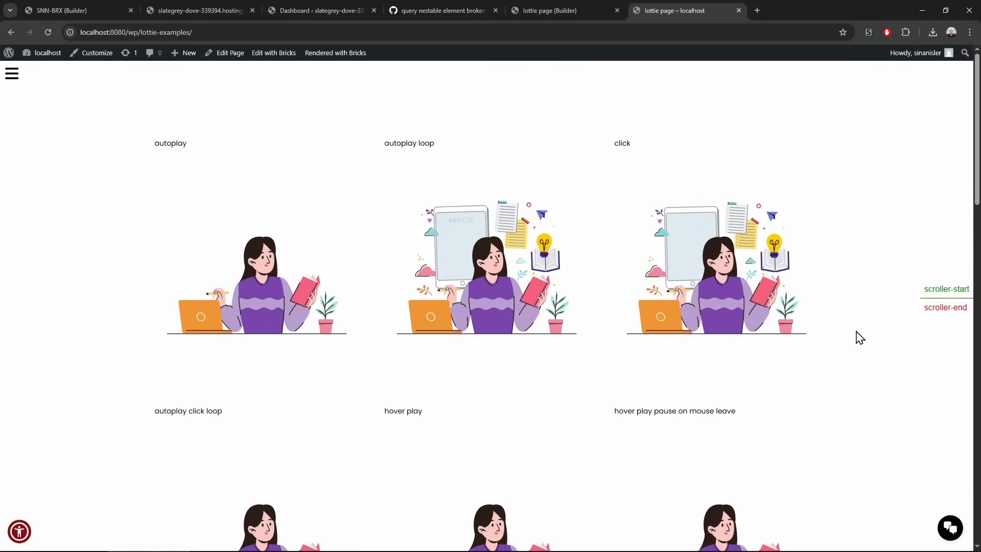
scroll(861, 332, down, 4)
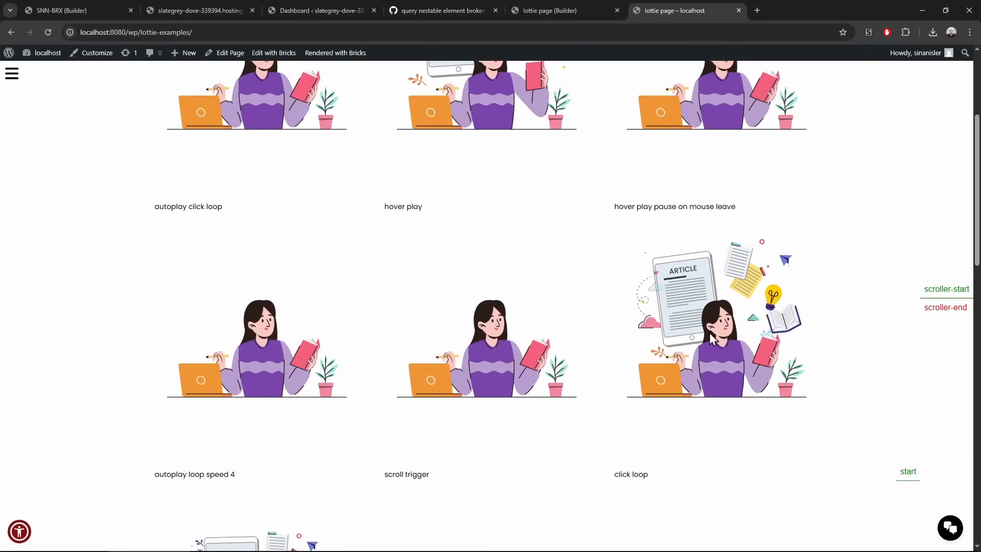
click(573, 10)
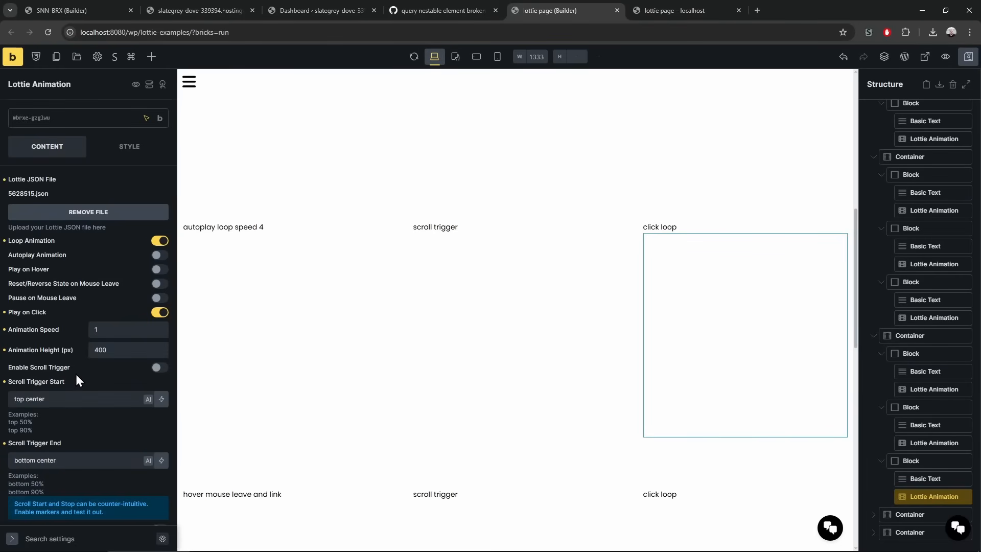
Review the click loop Lottie's settings, then view the live lottie examples page again
scroll(76, 376, down, 1)
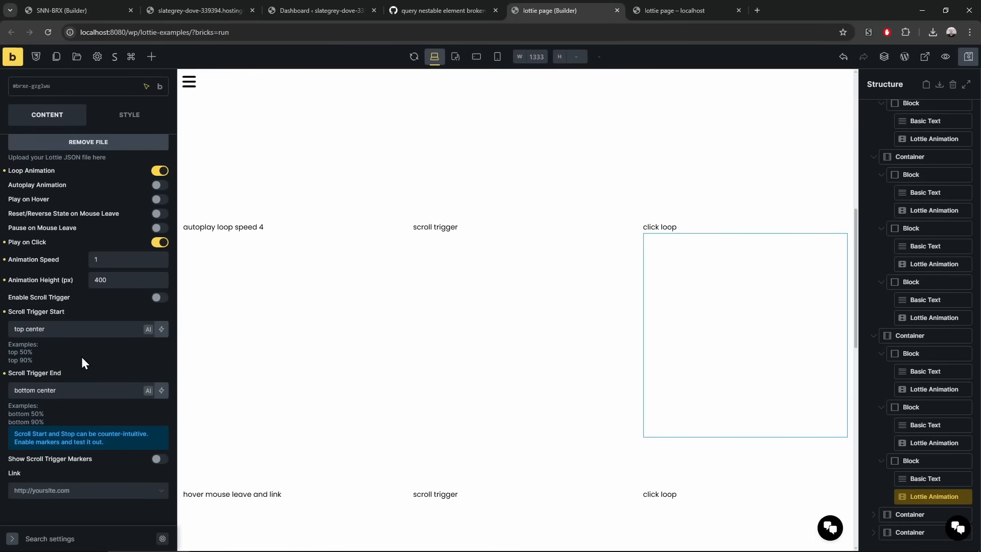
scroll(83, 358, up, 1)
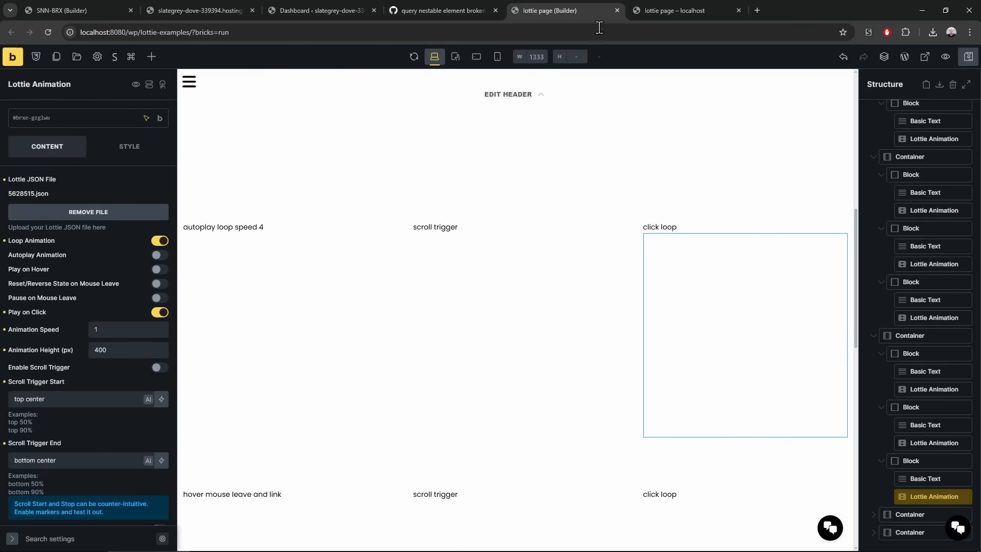
click(721, 13)
Scroll through the live lottie examples page to watch the autoplay loop and autoplay click loop animations
scroll(401, 322, down, 2)
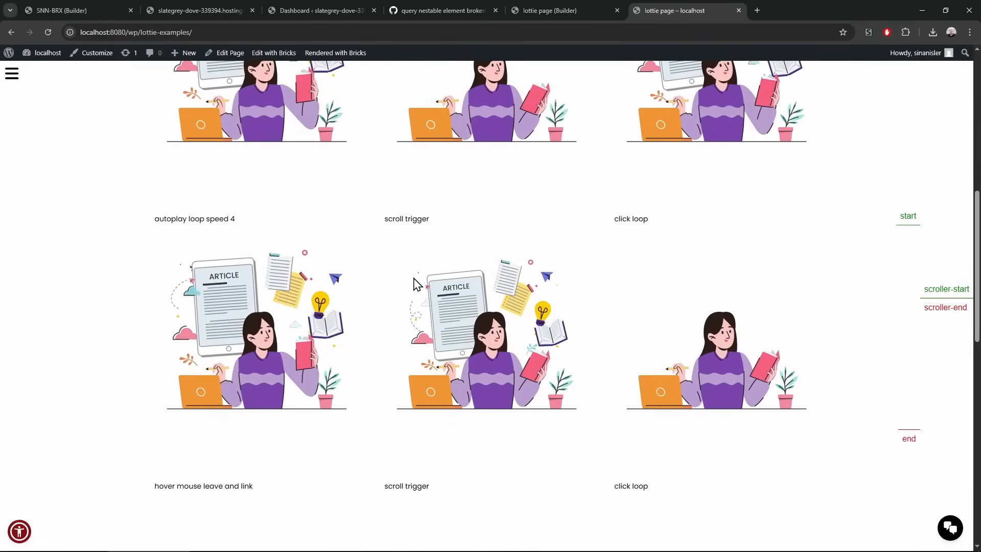
click(581, 11)
click(717, 10)
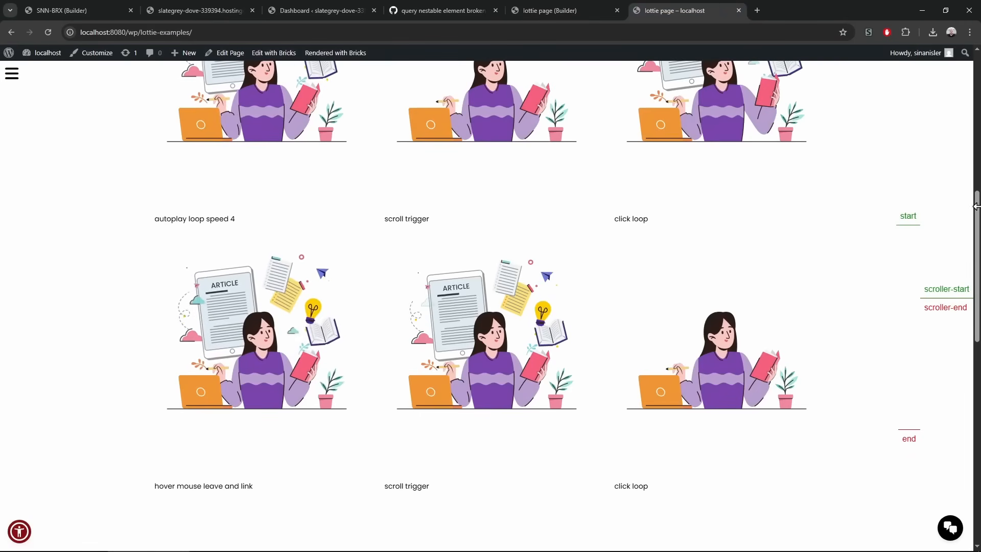
drag(976, 209, 965, 228)
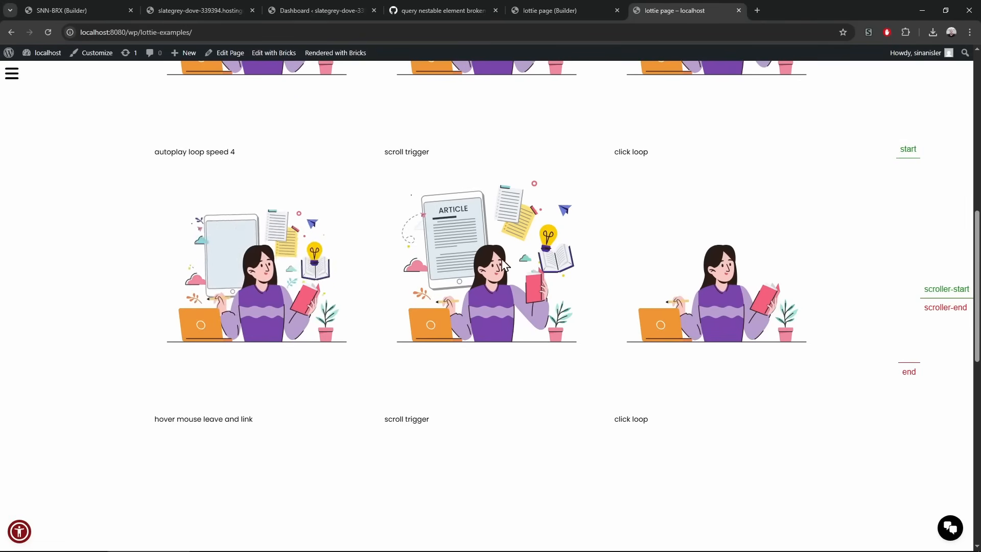
drag(966, 260, 961, 110)
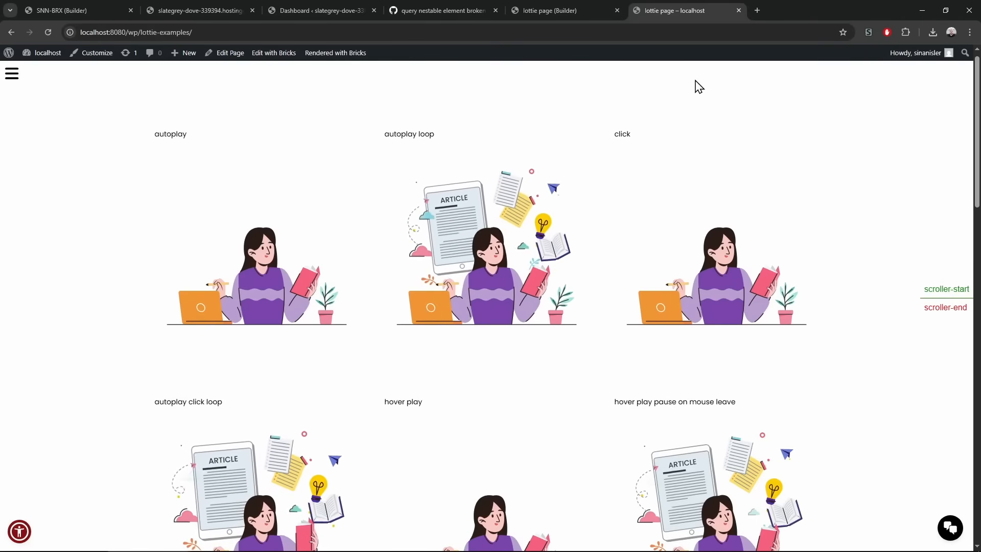
Switch from the slategrey-dove site to the SNN-BRX test page in the builder
mouse_move(571, 6)
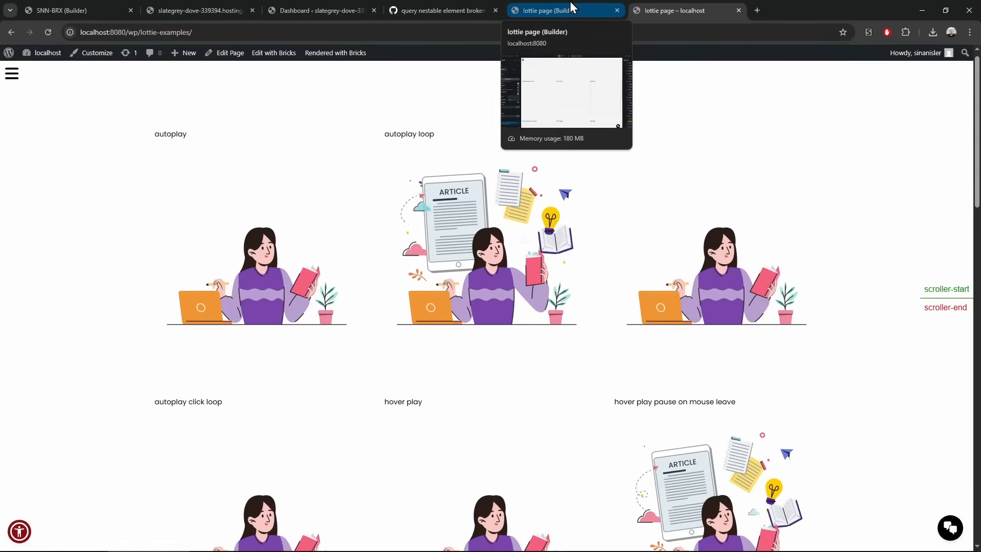
click(233, 6)
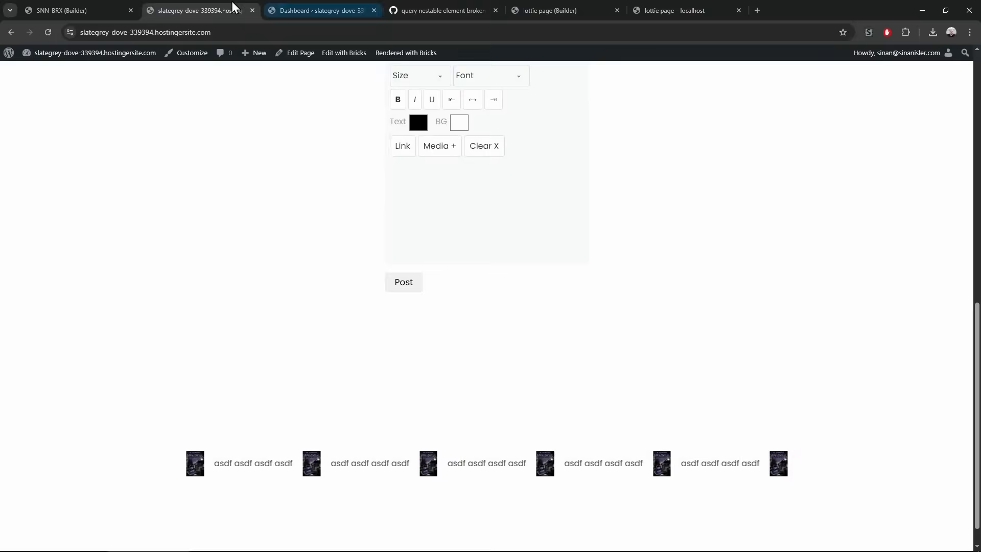
click(110, 8)
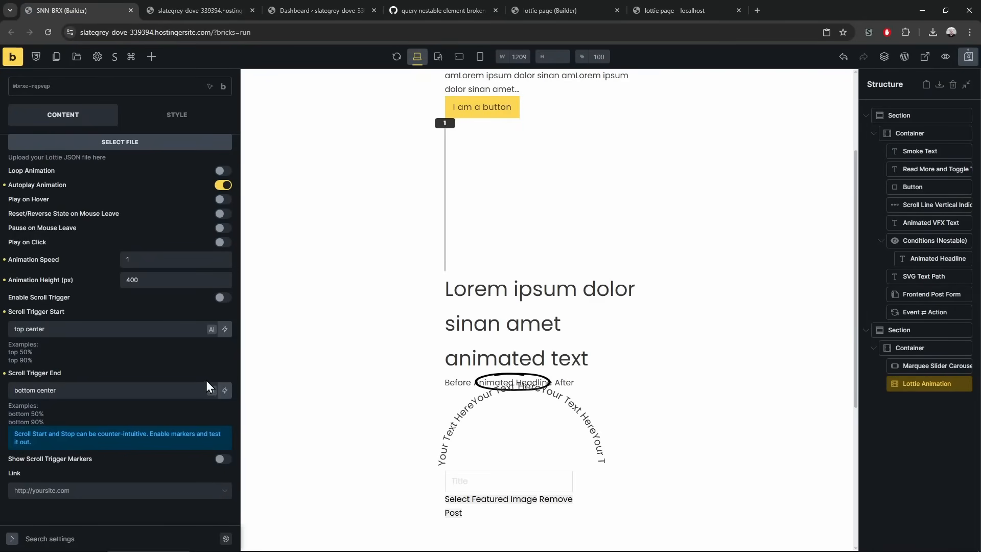
Browse the Add Elements list down to the Lottie Animation and GSAP entries
click(151, 56)
scroll(114, 409, down, 12)
scroll(114, 408, down, 15)
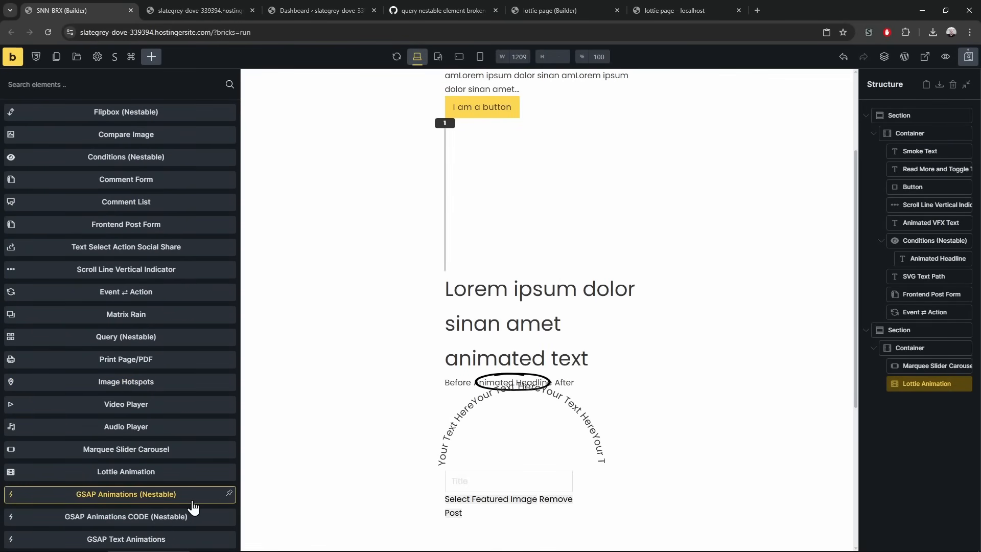
click(762, 6)
Go to the YouTube channel from the address bar suggestion and open its Videolar (Videos) list
text(you)
key(Down)
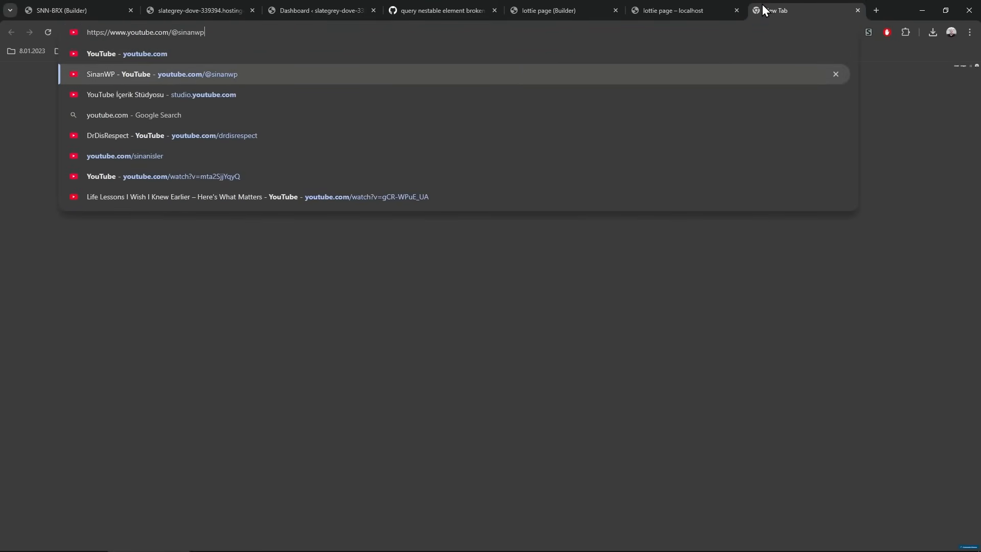
key(Return)
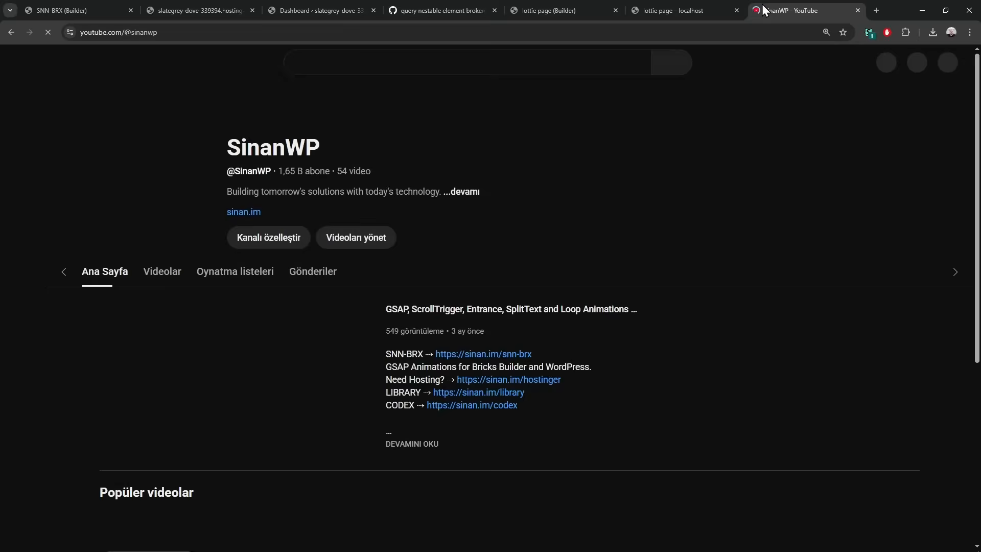
click(179, 250)
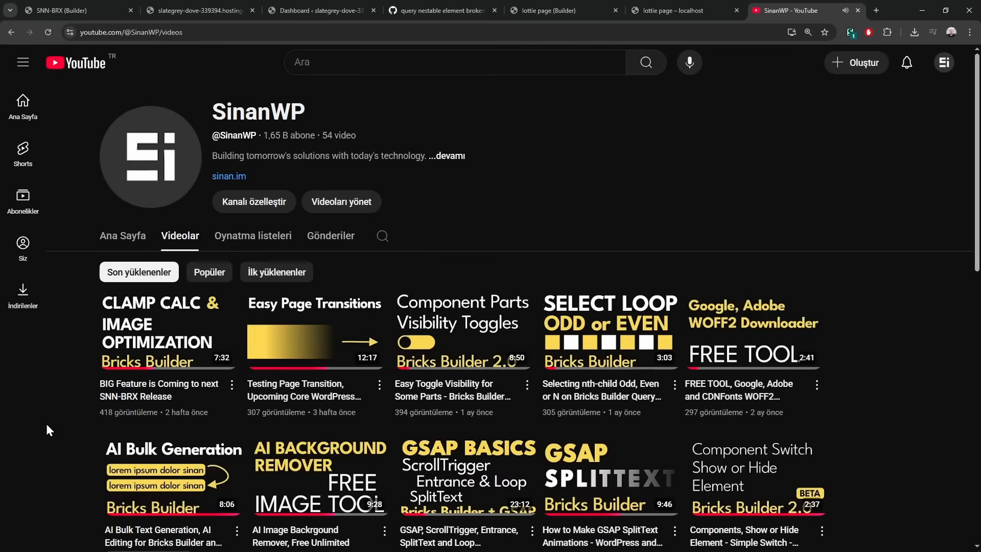
Search the page for 'gsap' and scroll through the highlighted GSAP video titles
key(ctrl+f)
text(gsap)
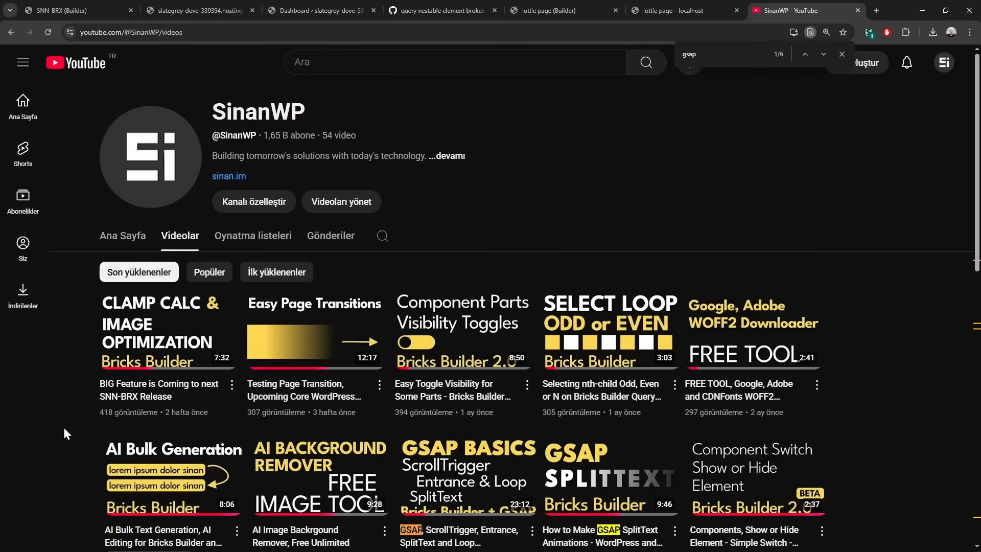
scroll(63, 434, down, 3)
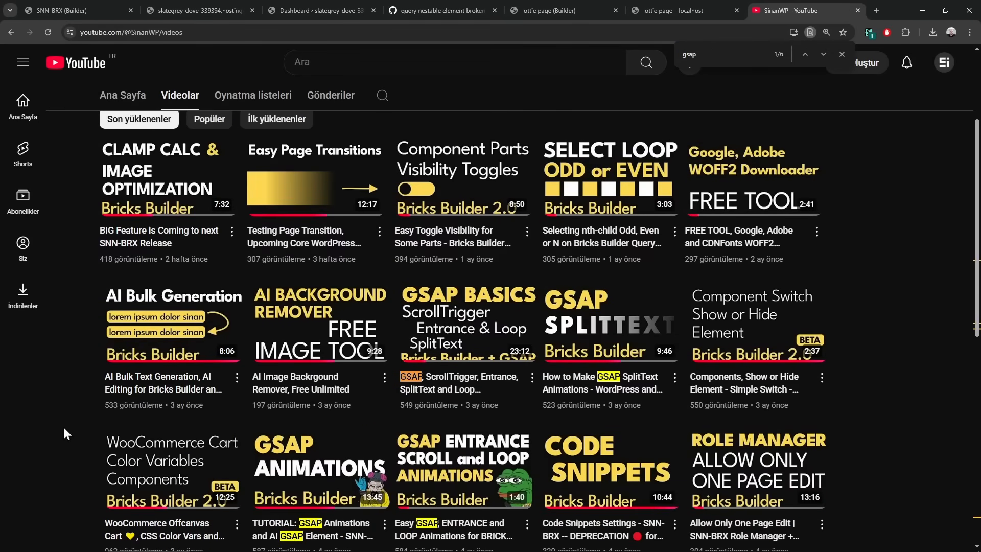
mouse_move(455, 394)
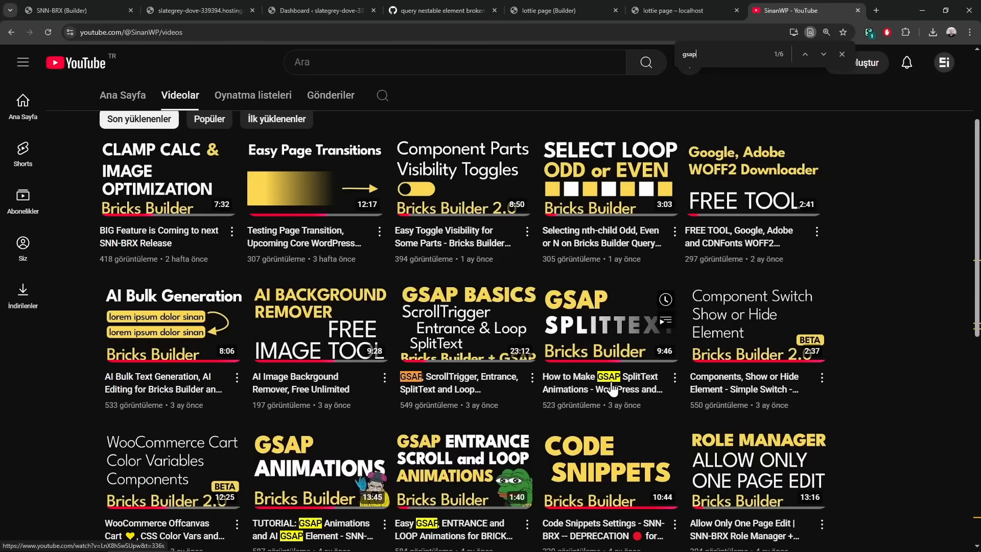
scroll(909, 412, down, 4)
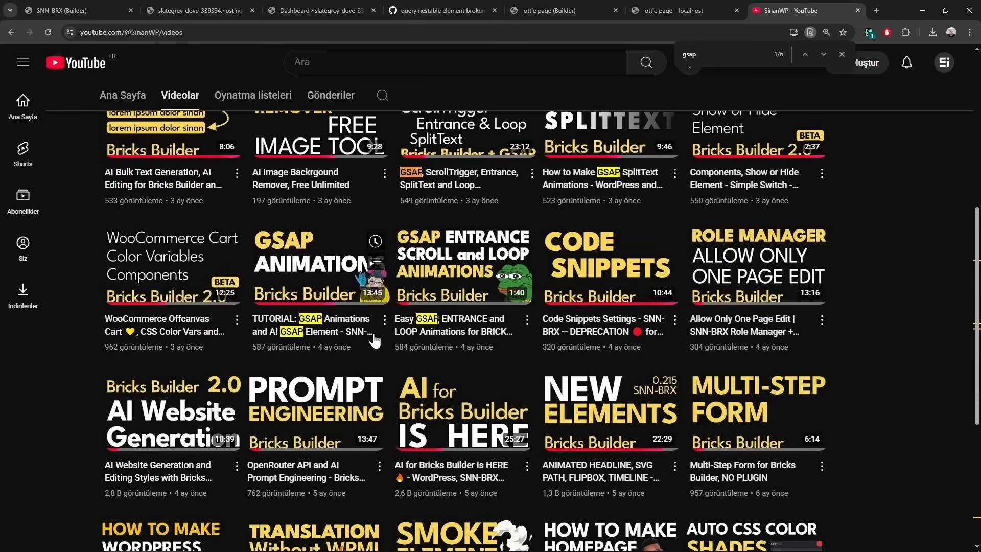
scroll(961, 404, down, 5)
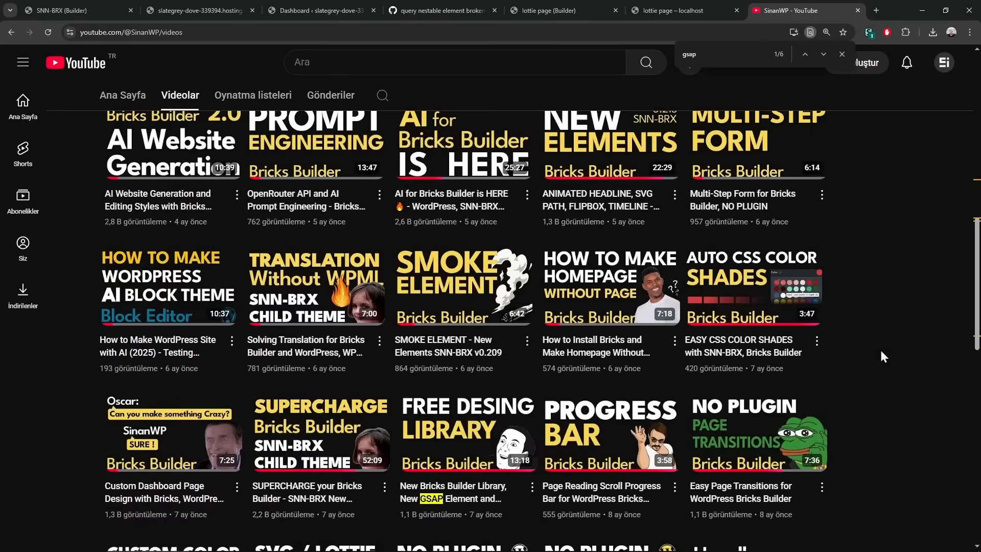
scroll(914, 332, up, 6)
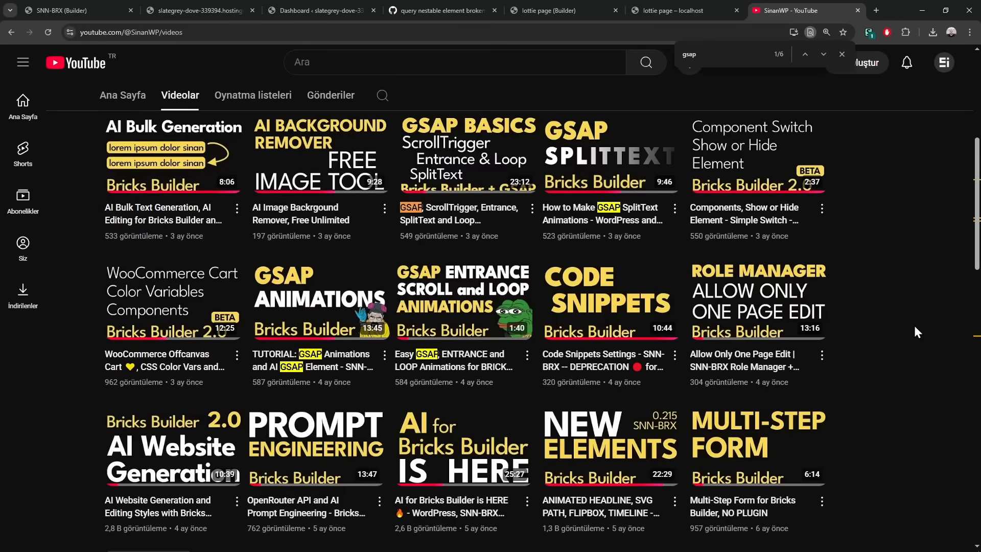
scroll(914, 326, up, 5)
scroll(910, 328, down, 2)
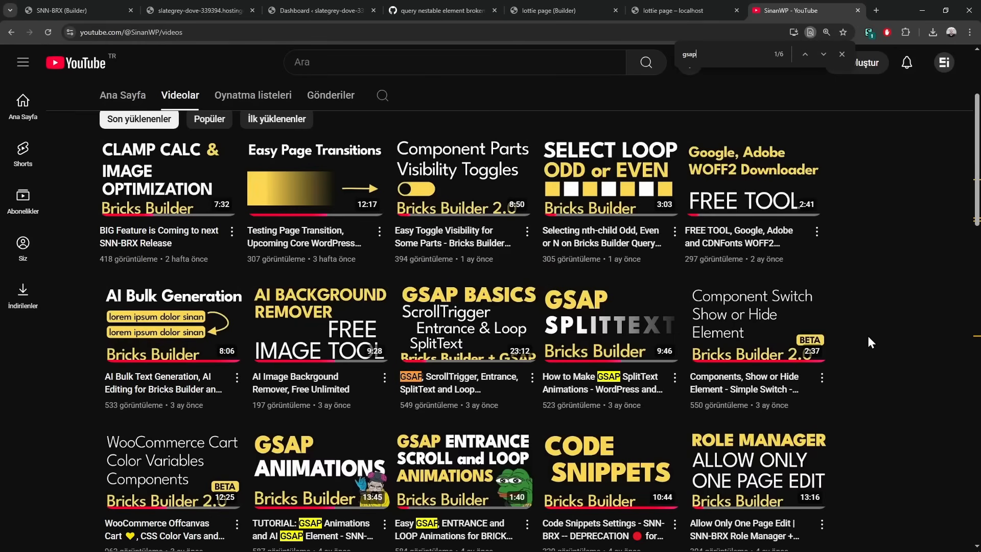
scroll(868, 338, down, 5)
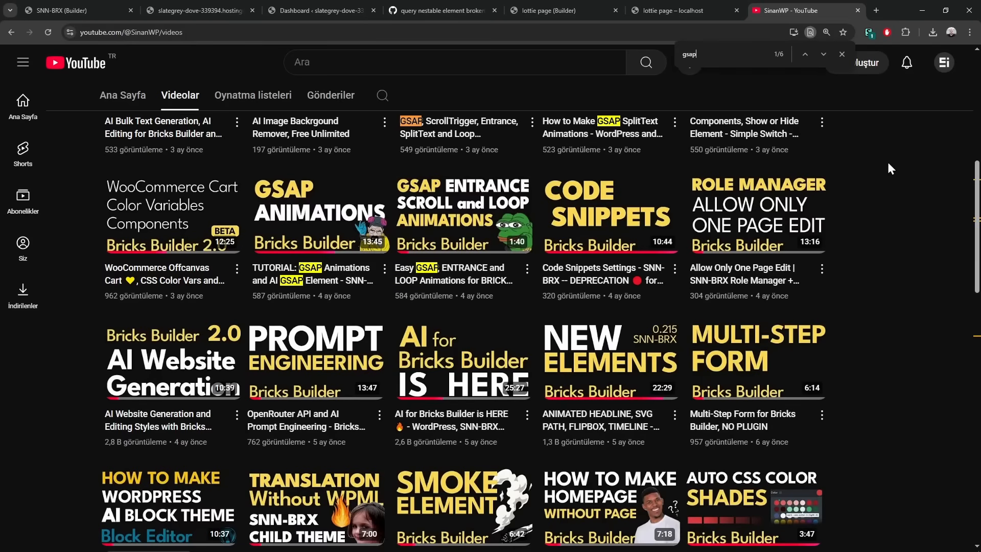
scroll(887, 169, up, 8)
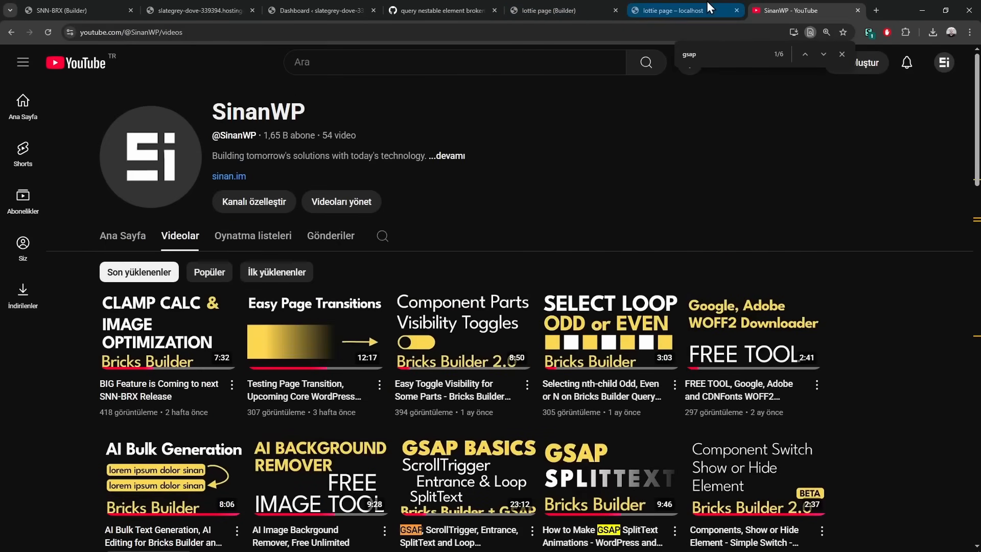
Open the SNN-BRX theme settings in the hosted site's WordPress admin, then load the developer's personal website
click(686, 9)
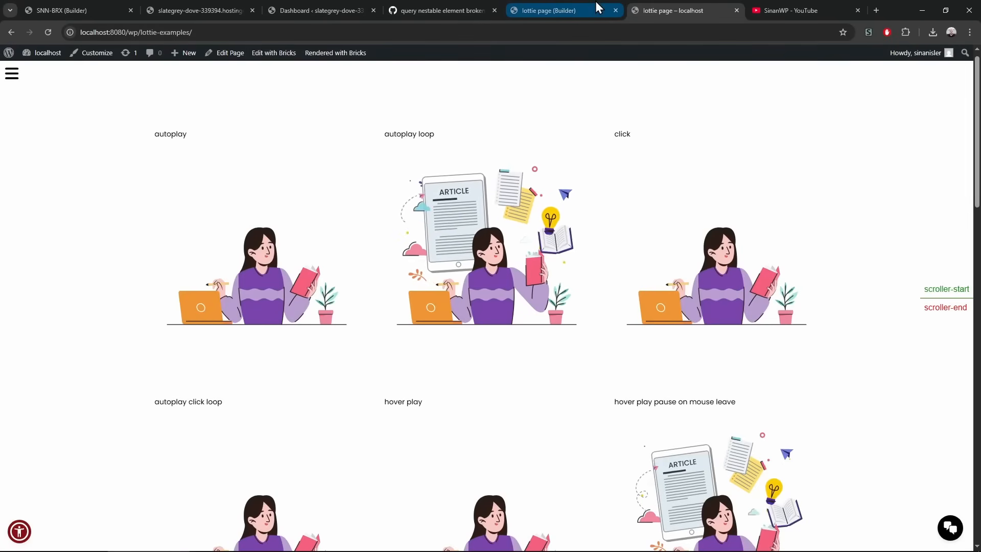
mouse_move(596, 2)
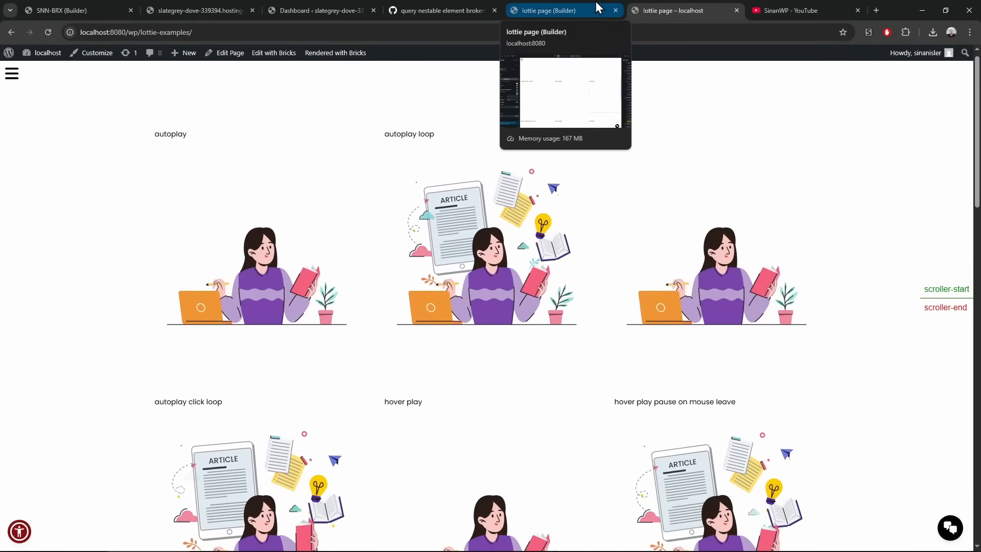
click(311, 11)
click(60, 321)
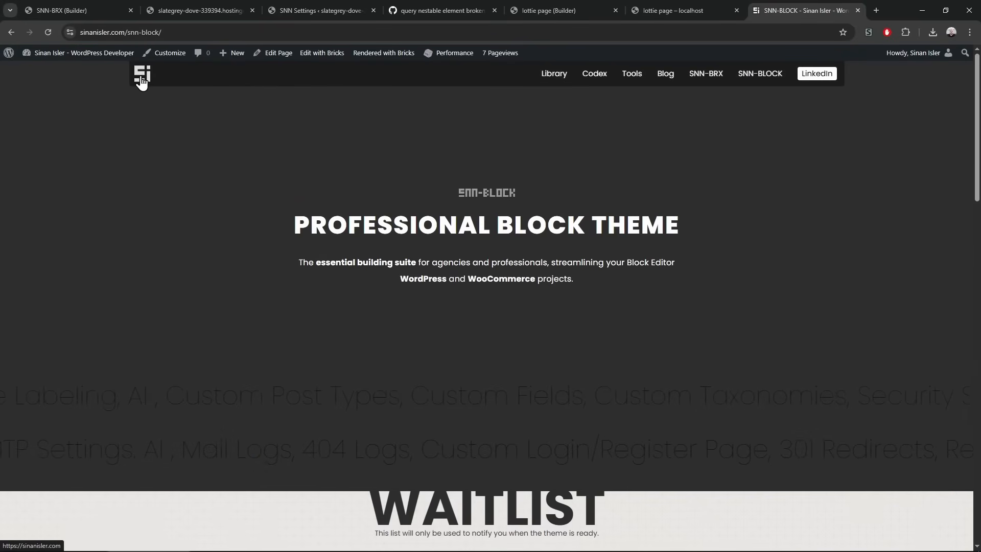
click(141, 77)
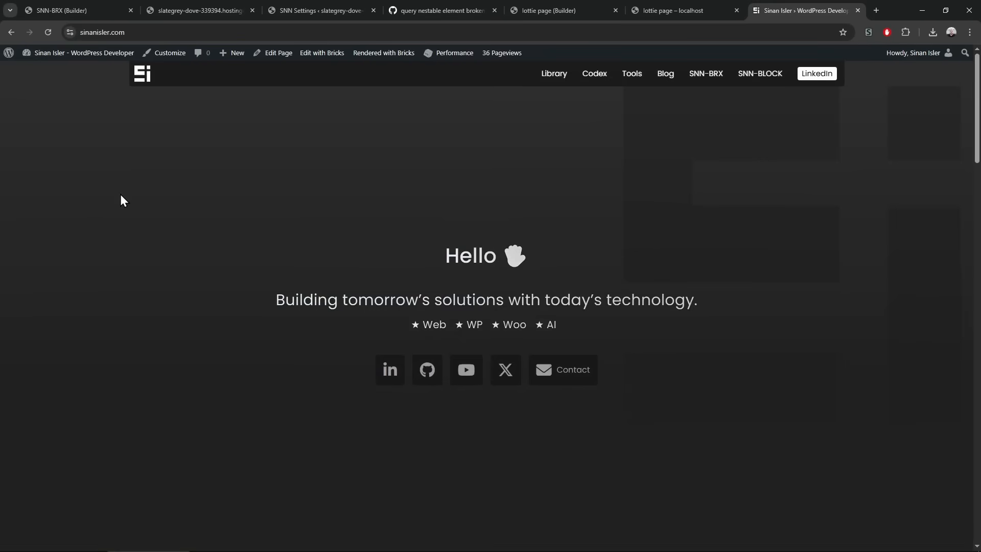